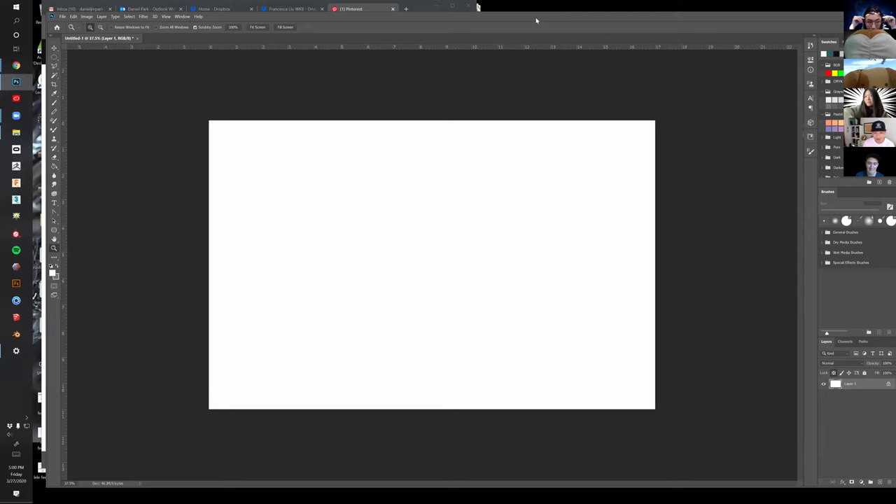
# Switch to Pinterest in Chrome and open the ID Design board from the profile's boards
pyautogui.click(478, 7)
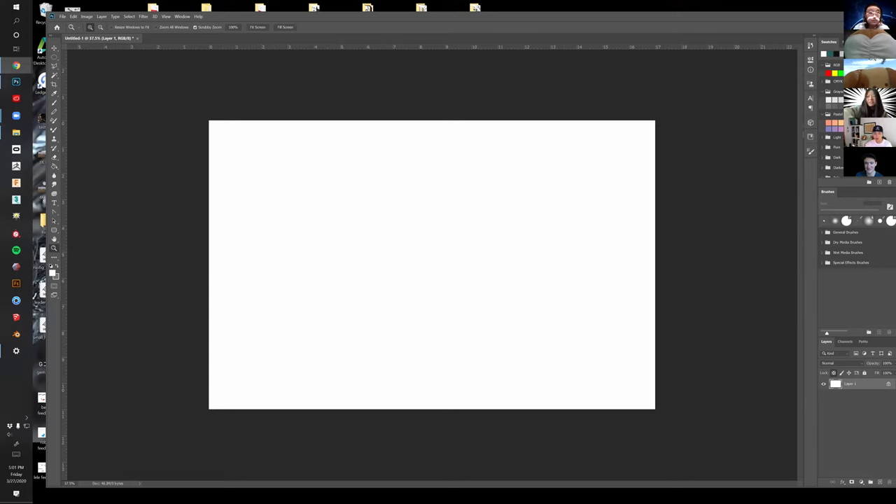
pyautogui.hotkey('alt', 'Tab')
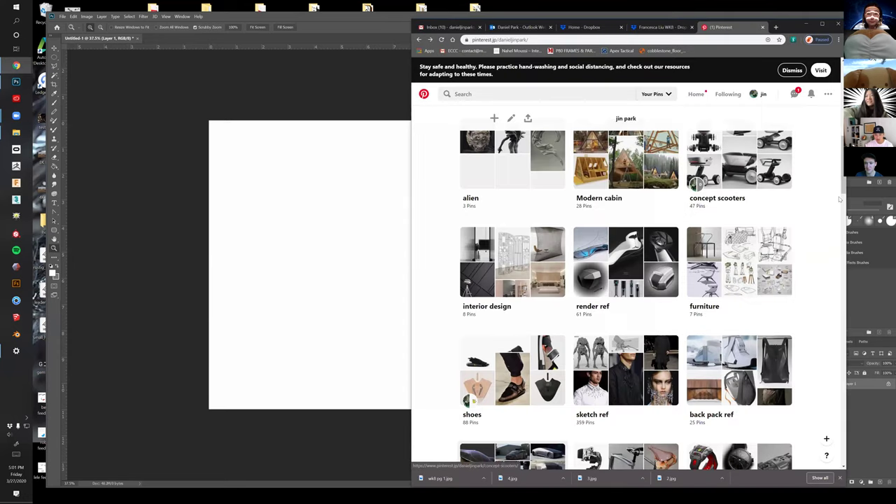
pyautogui.scroll(-3, 648, 330)
pyautogui.scroll(-2, 648, 330)
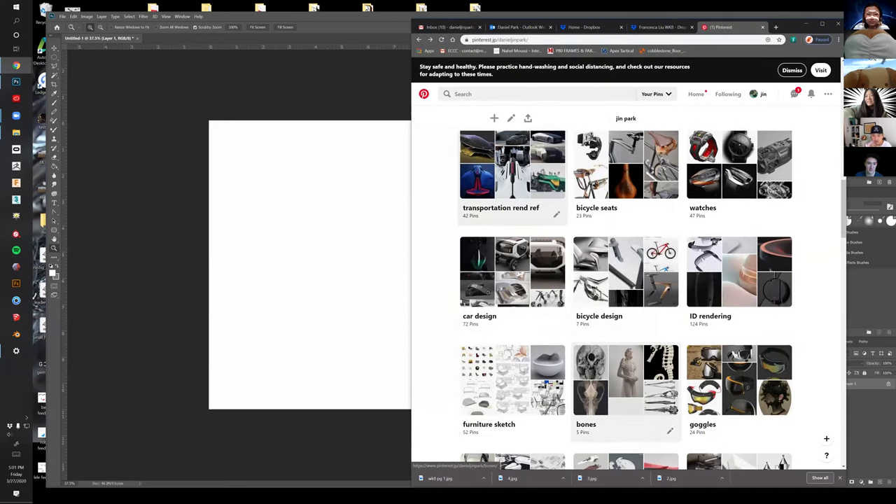
pyautogui.scroll(-2, 650, 369)
pyautogui.scroll(1, 650, 369)
pyautogui.scroll(-3, 665, 368)
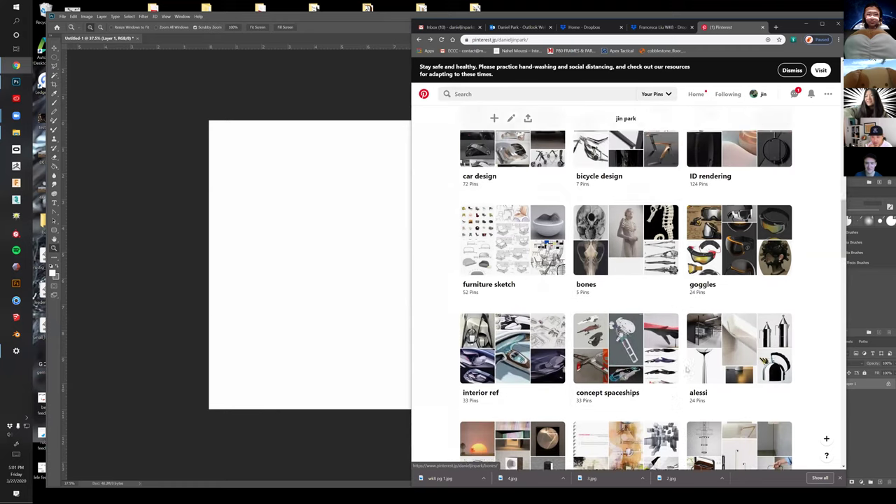
pyautogui.scroll(-2, 686, 366)
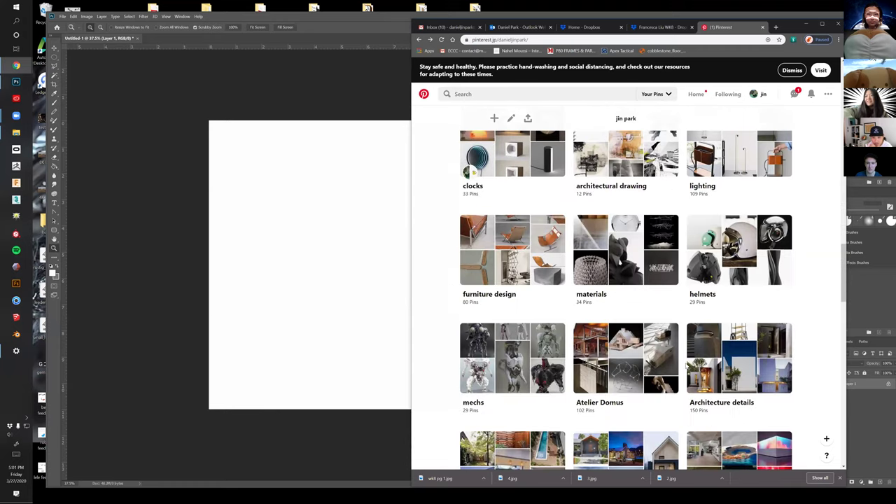
pyautogui.scroll(-8, 687, 366)
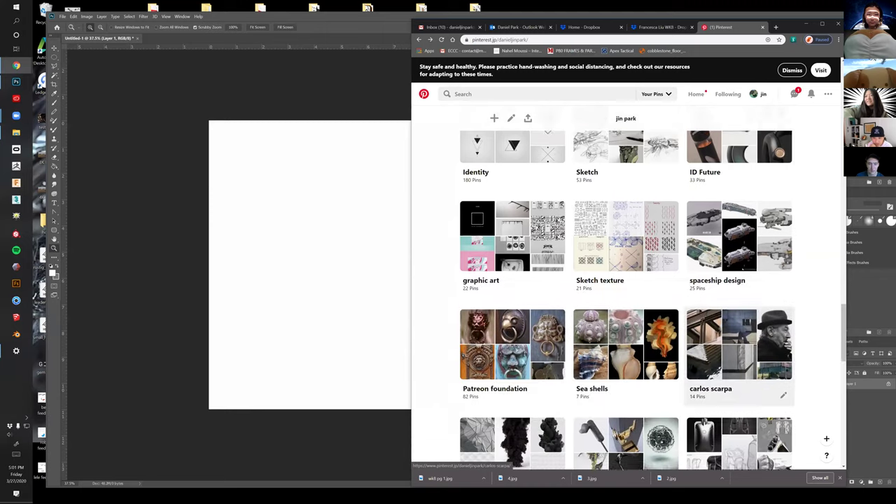
pyautogui.scroll(-5, 691, 366)
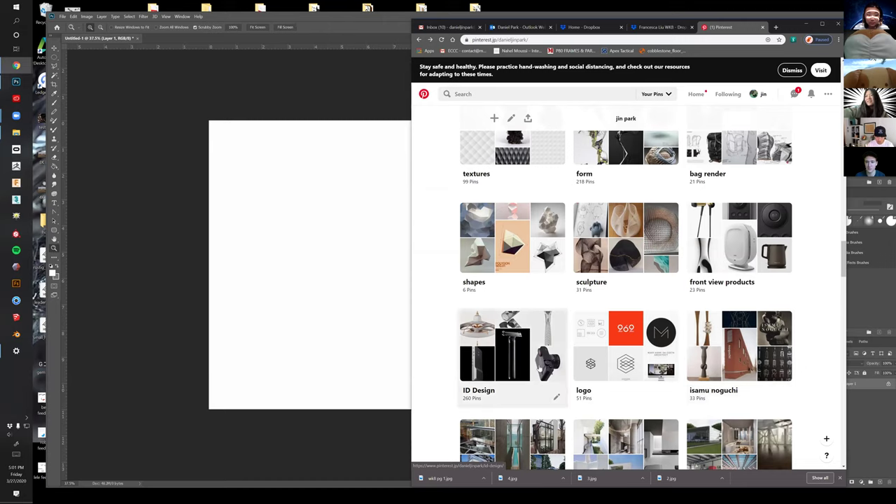
pyautogui.click(539, 366)
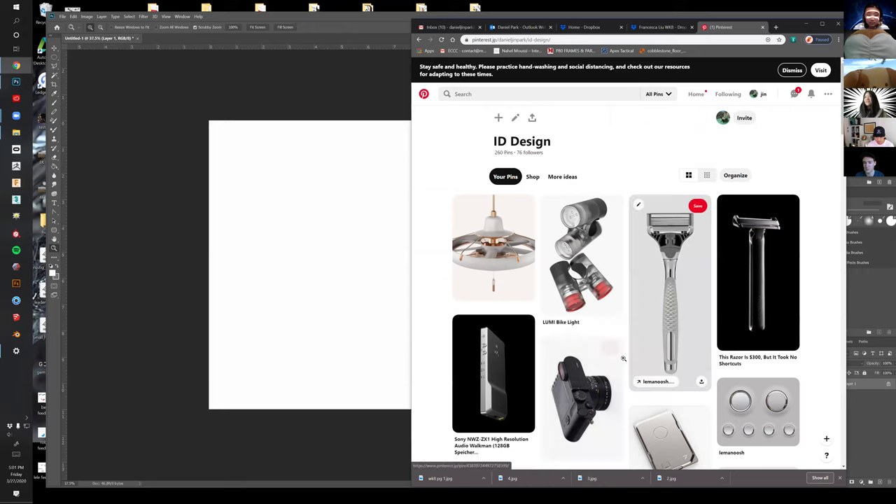
# Open the black camera pin on the board, and from its related pins open Polaroid Originals US
pyautogui.scroll(-2, 669, 369)
pyautogui.click(589, 299)
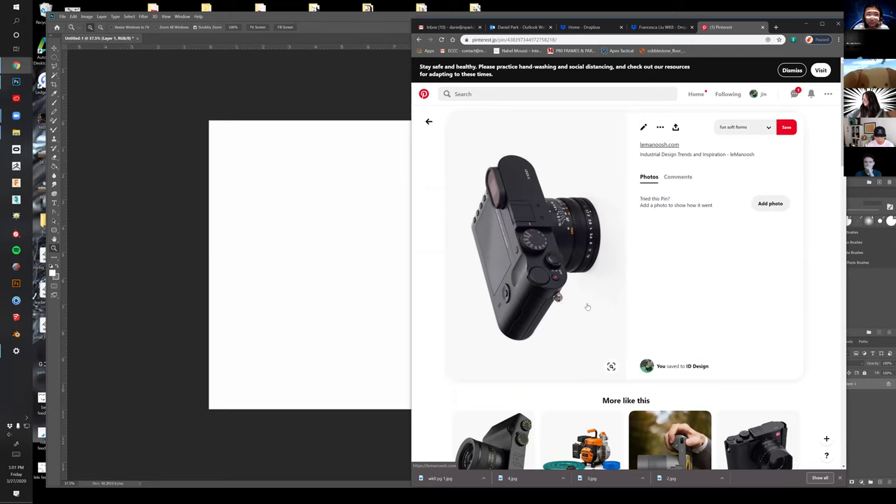
pyautogui.scroll(-3, 652, 304)
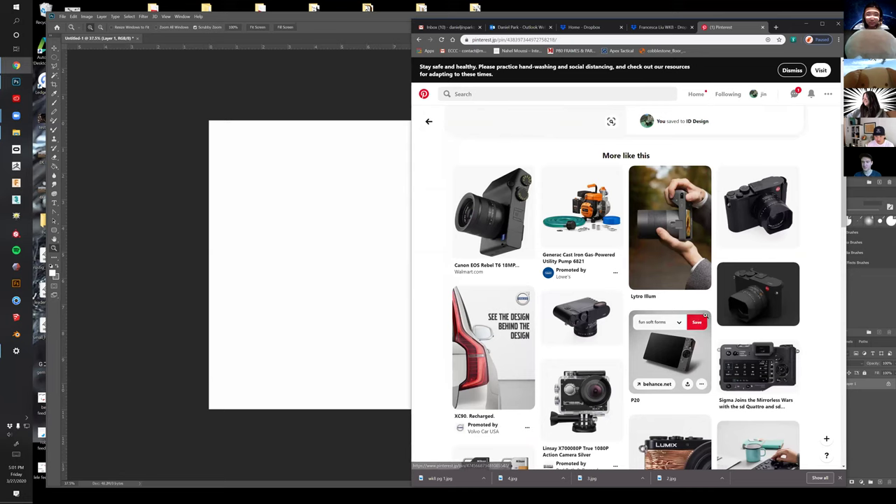
pyautogui.scroll(-2, 814, 311)
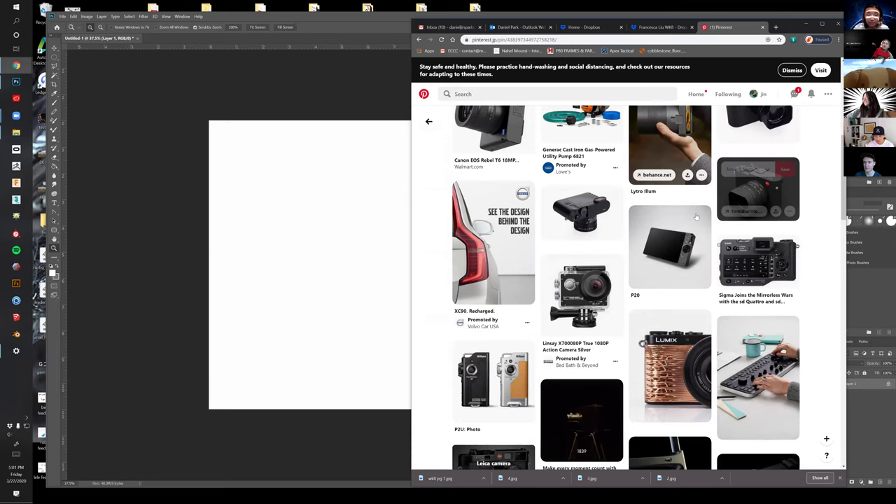
pyautogui.scroll(-4, 719, 355)
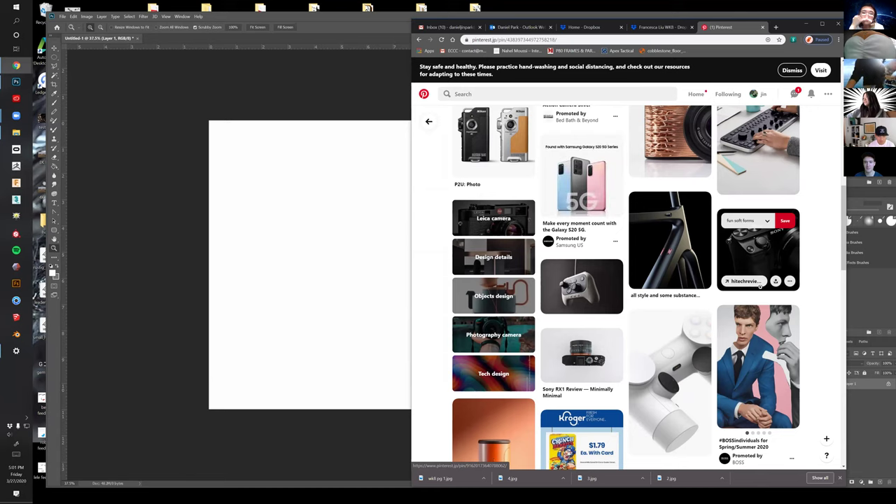
pyautogui.scroll(-5, 692, 318)
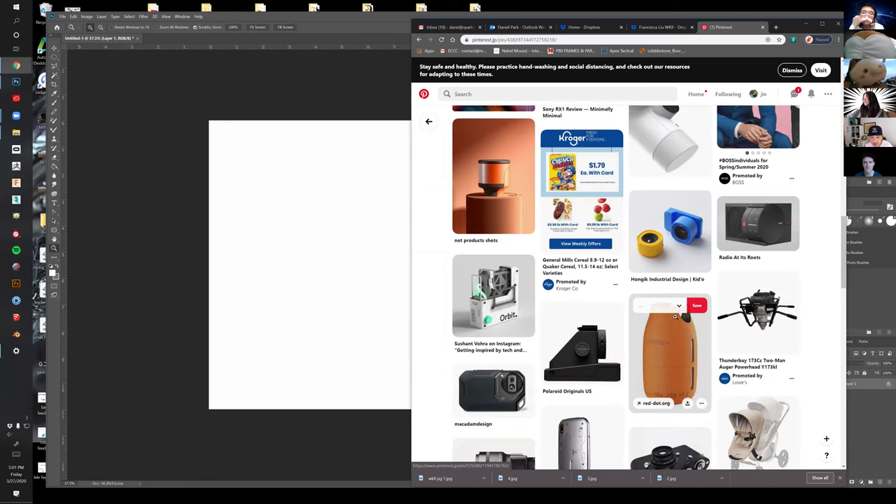
pyautogui.scroll(-1, 693, 316)
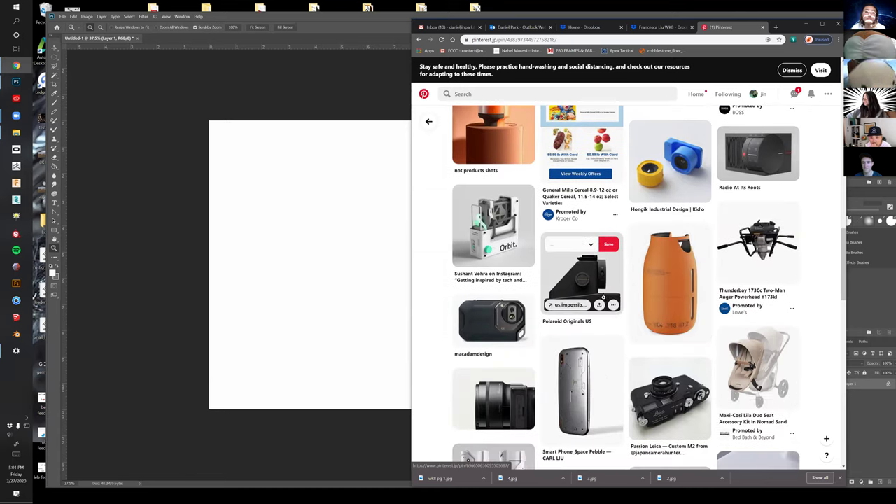
pyautogui.click(576, 277)
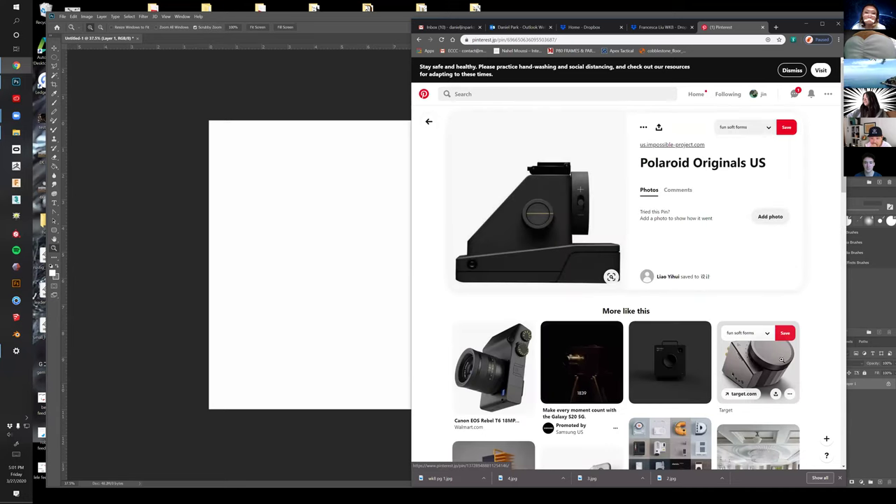
# Open the related pin showing the dark device with the orange-tipped cylinder
pyautogui.scroll(-1, 790, 360)
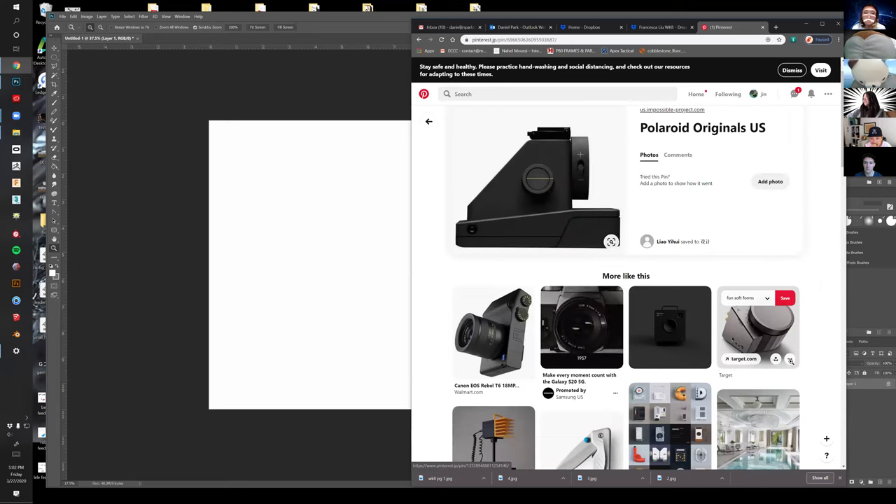
pyautogui.scroll(-3, 790, 360)
pyautogui.scroll(-2, 789, 363)
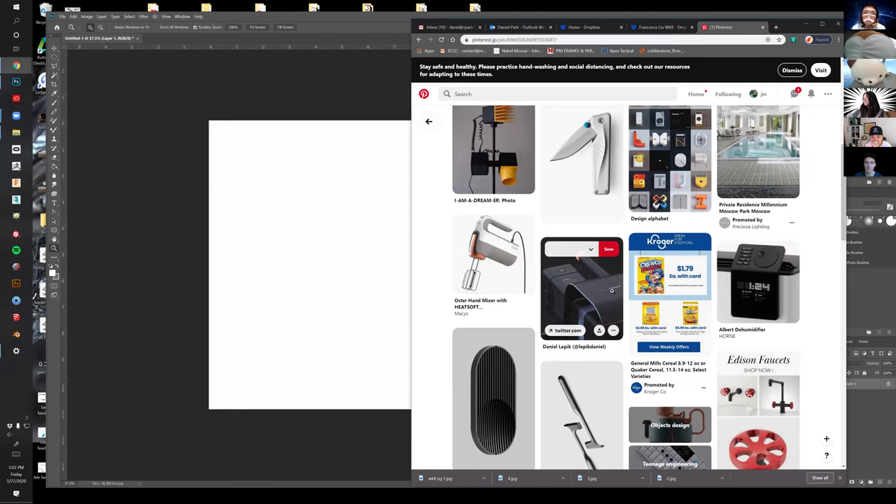
pyautogui.click(612, 283)
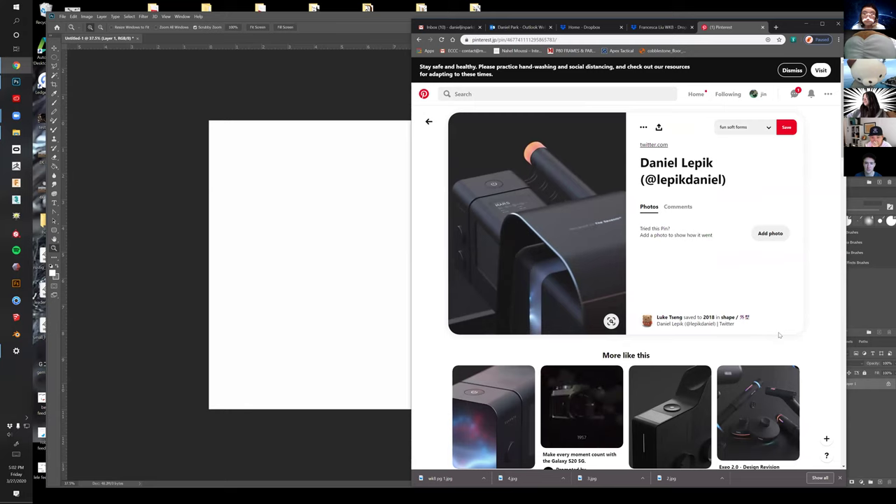
# Look through the related pins, then copy the dark device image and paste it into the blank Photoshop document
pyautogui.scroll(-3, 779, 335)
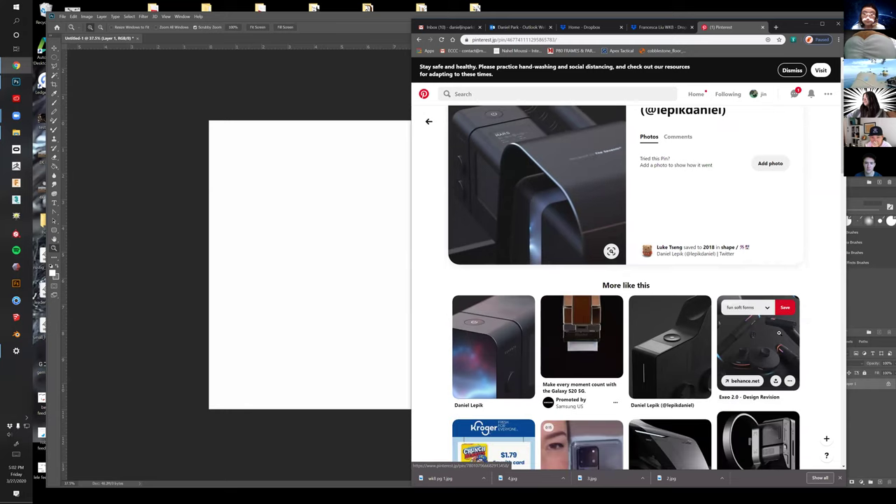
pyautogui.scroll(-3, 779, 336)
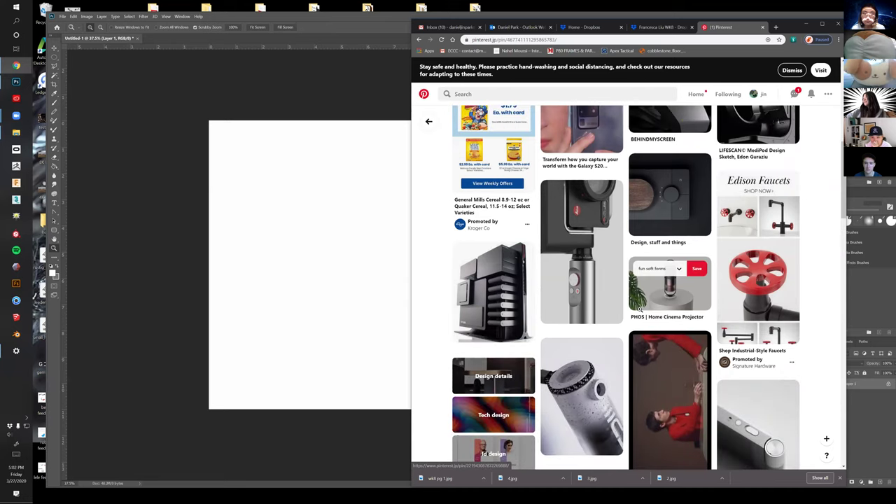
pyautogui.scroll(-3, 636, 340)
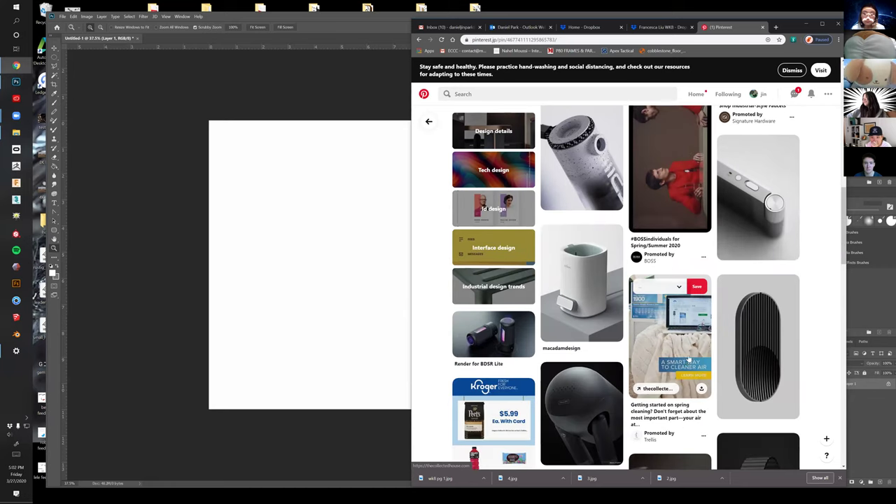
pyautogui.scroll(-3, 630, 315)
pyautogui.click(577, 251)
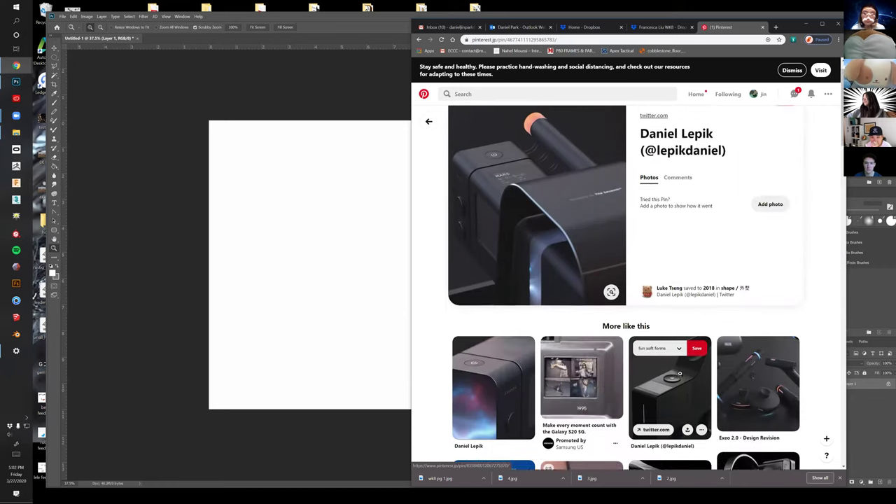
pyautogui.rightClick(527, 258)
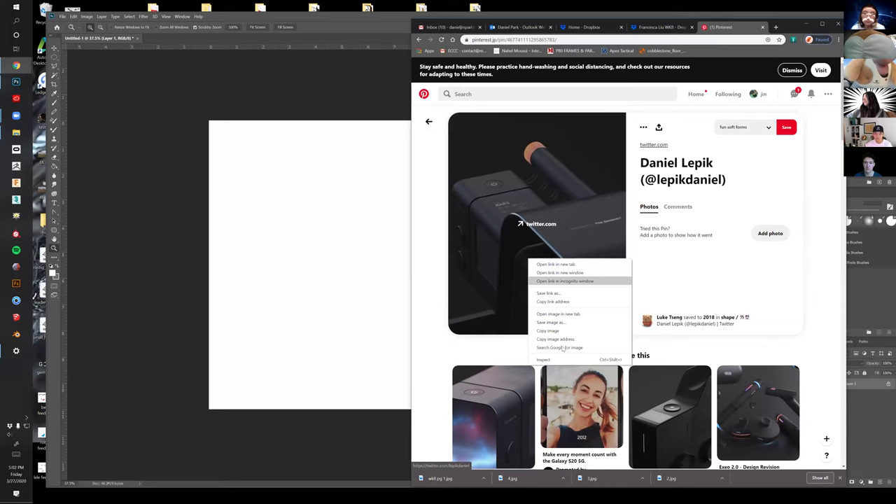
pyautogui.click(563, 331)
pyautogui.click(287, 322)
pyautogui.hotkey('ctrl', 'v')
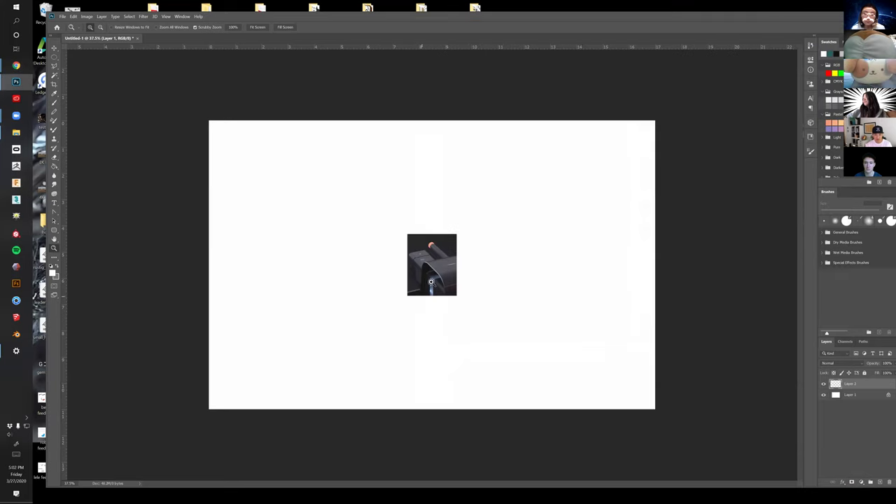
# Move the pasted device image to the left part of the canvas and enlarge it to nearly double size
pyautogui.moveTo(441, 272); pyautogui.dragTo(345, 343)
pyautogui.hotkey('ctrl', 't')
pyautogui.press('Return')
# Close the visual communication and Amazon browser windows, keeping the Pinterest window open
pyautogui.moveTo(17, 67)
pyautogui.click(84, 90)
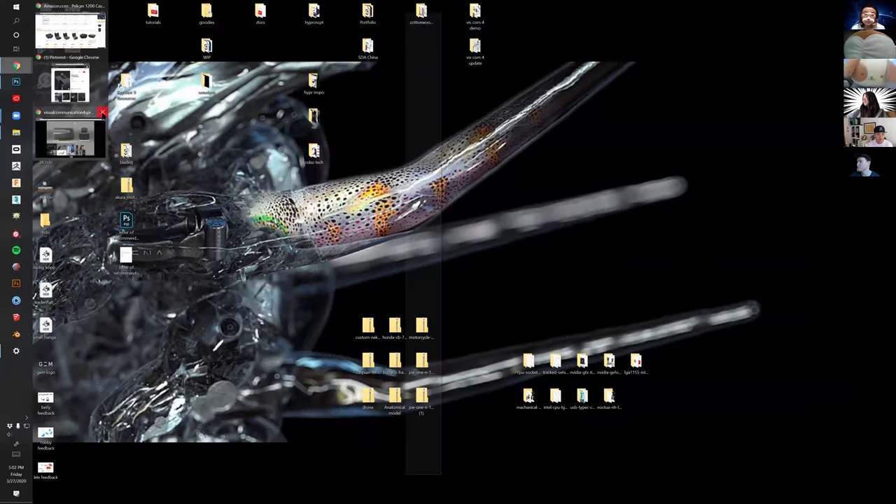
pyautogui.click(102, 112)
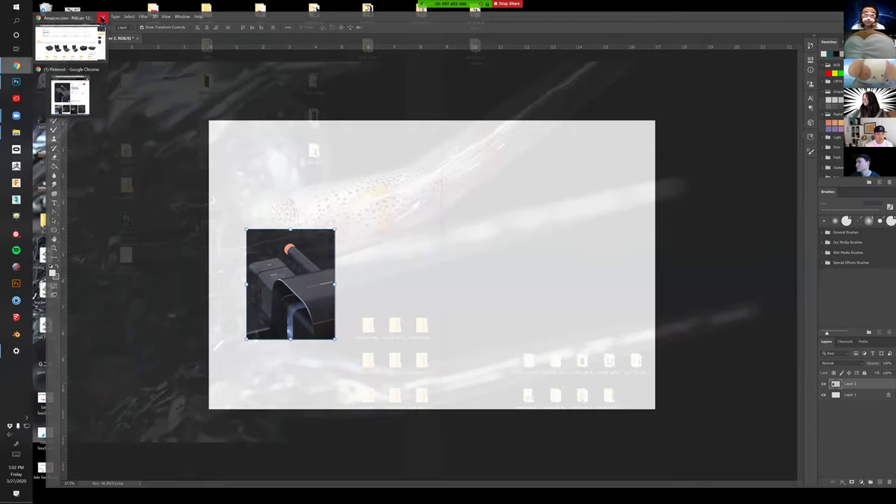
pyautogui.click(102, 18)
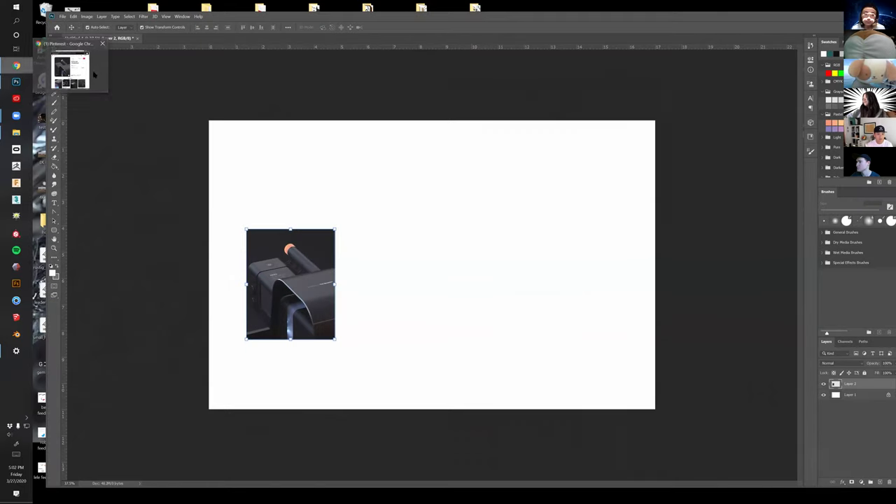
# Return to the Pinterest window and open the CXY - Dash Cam pin from the Polaroid pin's related pins
pyautogui.click(94, 75)
pyautogui.scroll(-3, 703, 340)
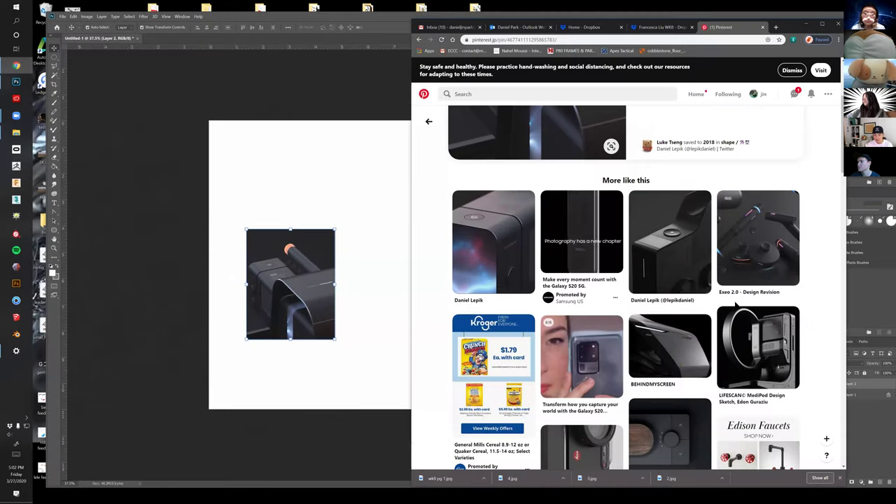
pyautogui.scroll(-8, 756, 308)
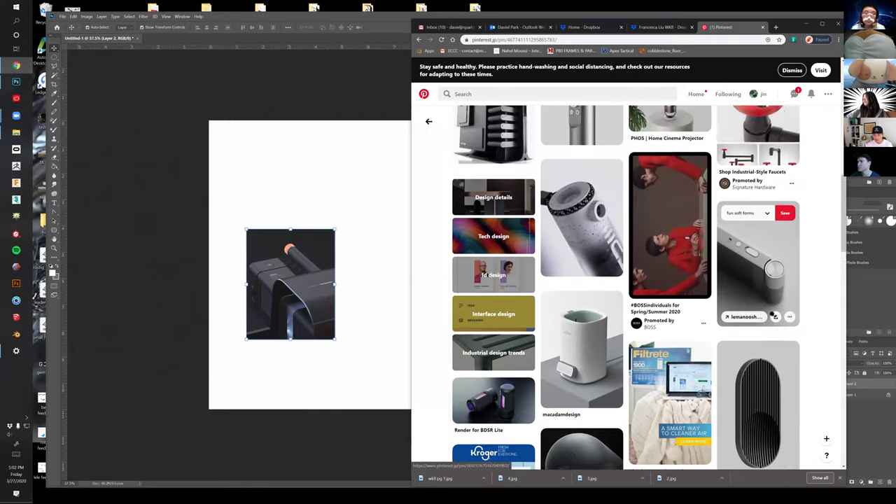
pyautogui.scroll(-10, 743, 308)
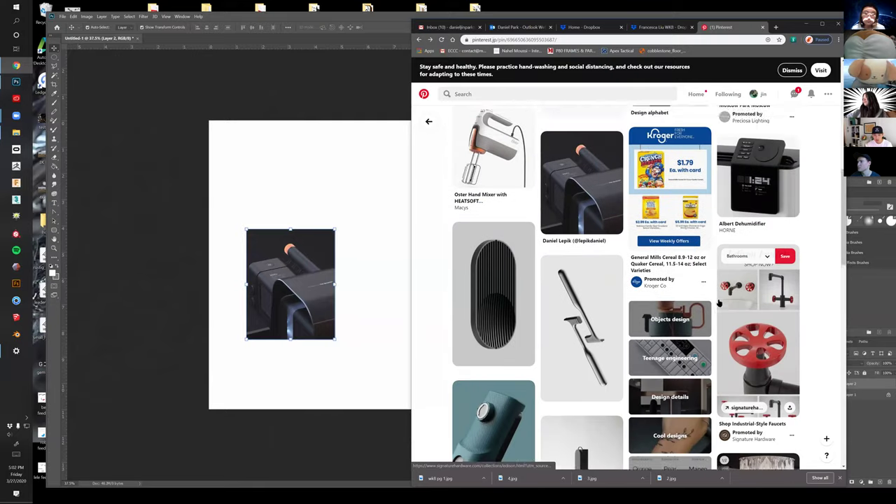
pyautogui.scroll(-10, 719, 303)
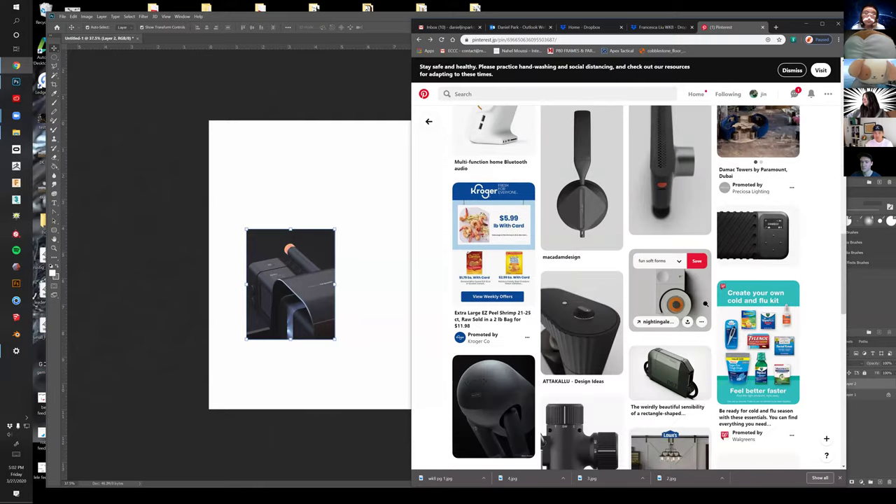
pyautogui.scroll(-6, 700, 315)
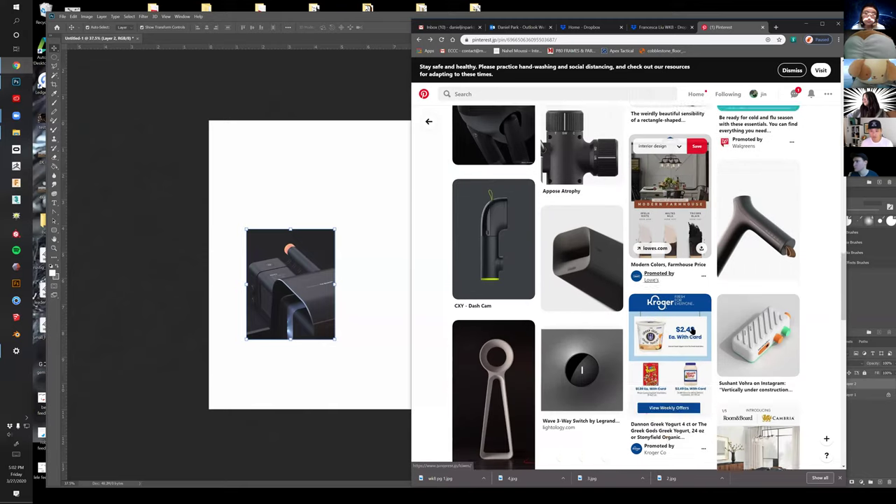
pyautogui.click(493, 203)
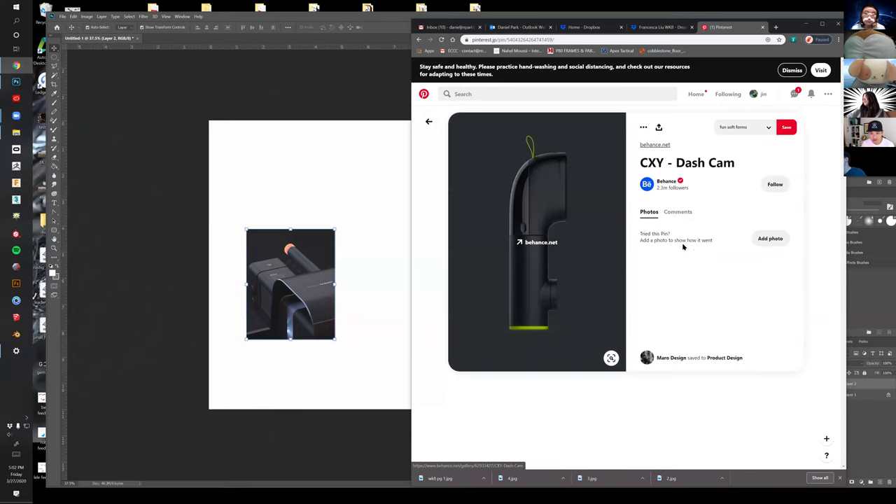
# Copy the CXY - Dash Cam image and paste it into the Photoshop document
pyautogui.rightClick(581, 237)
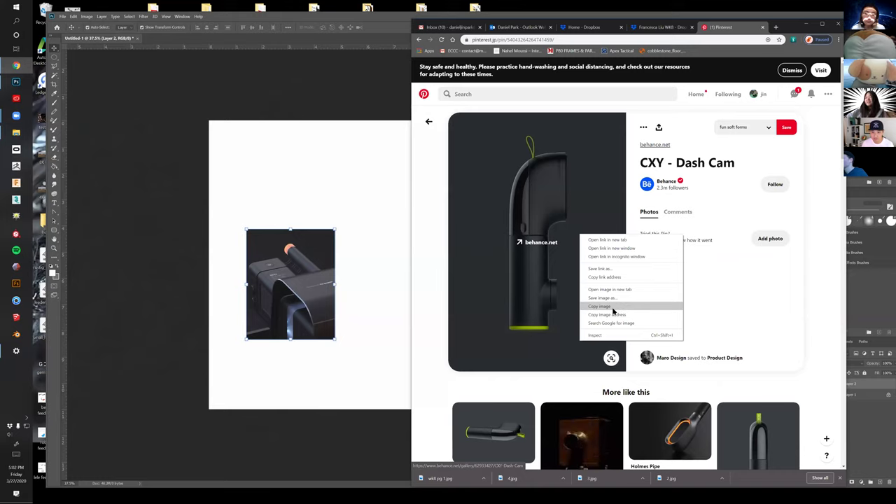
pyautogui.click(612, 309)
pyautogui.click(296, 203)
pyautogui.hotkey('ctrl', 'v')
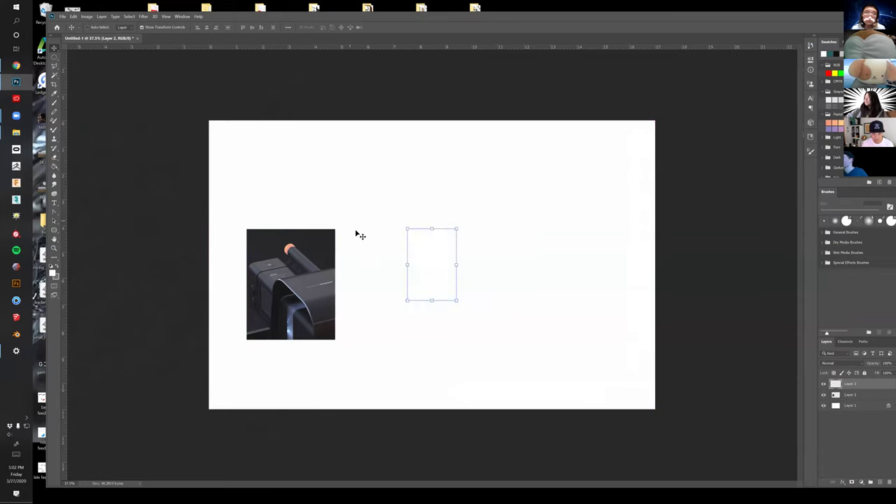
# Place the dash cam image against the device image's right edge and enlarge it to about 153% to match its height
pyautogui.moveTo(450, 260); pyautogui.dragTo(409, 229)
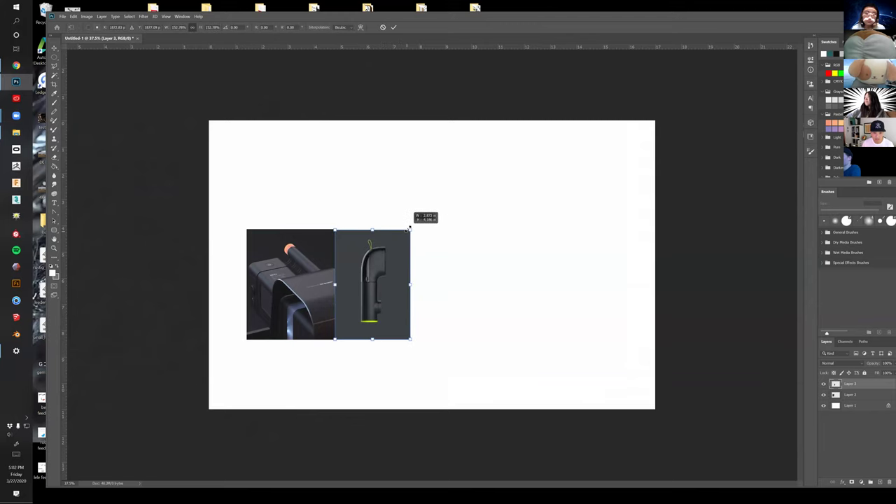
pyautogui.press('Return')
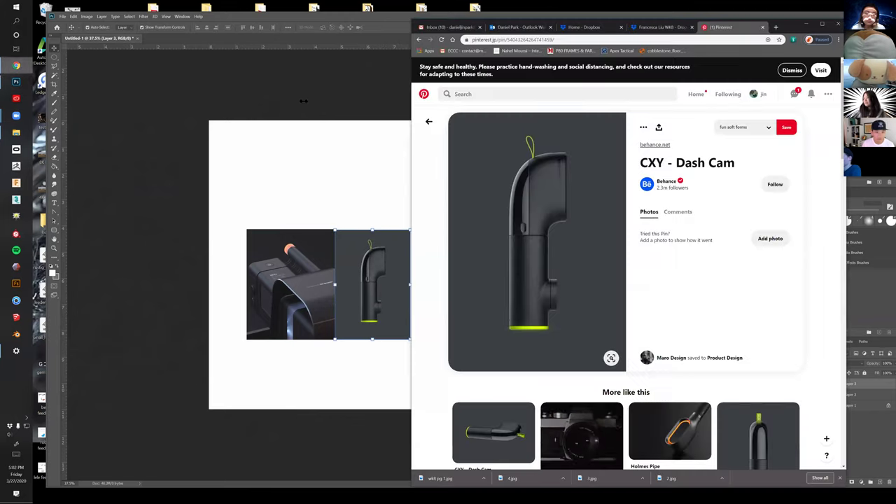
# Return to the Pinterest window and open the BEHINDMYSCREEN: Photo pin from the dash cam pin's related pins
pyautogui.click(17, 65)
pyautogui.scroll(-3, 658, 303)
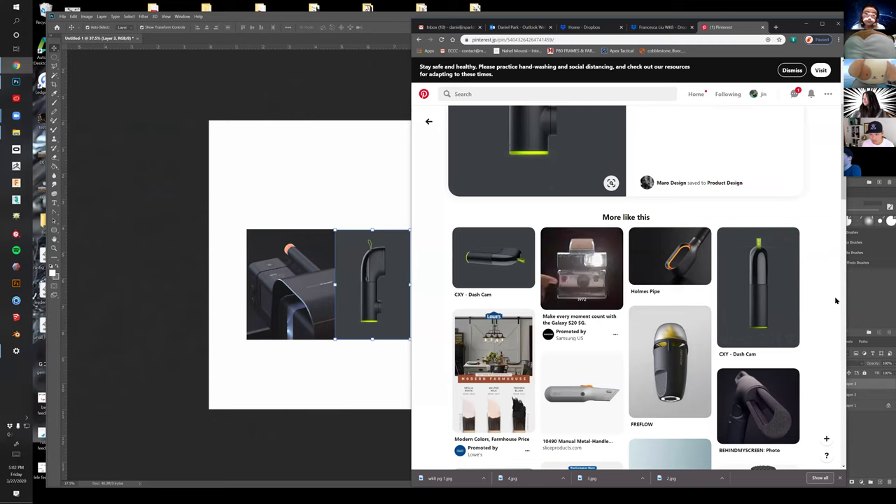
pyautogui.scroll(-2, 808, 343)
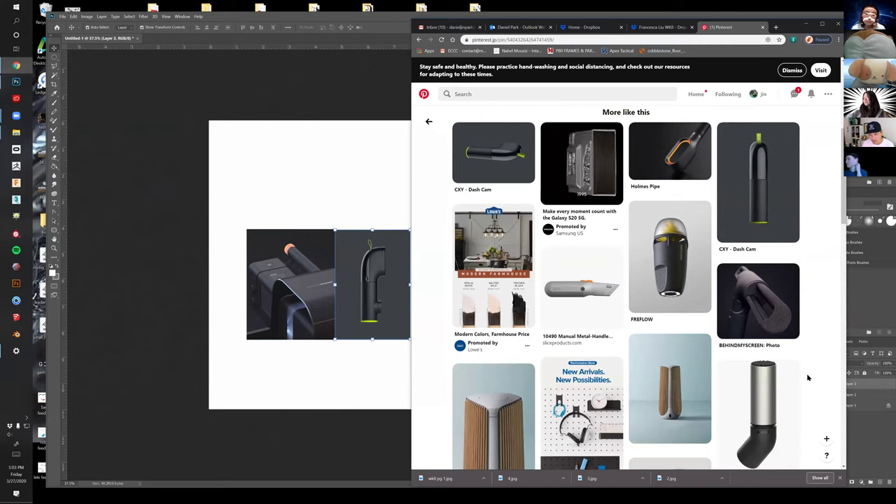
pyautogui.scroll(-1, 806, 373)
pyautogui.click(758, 225)
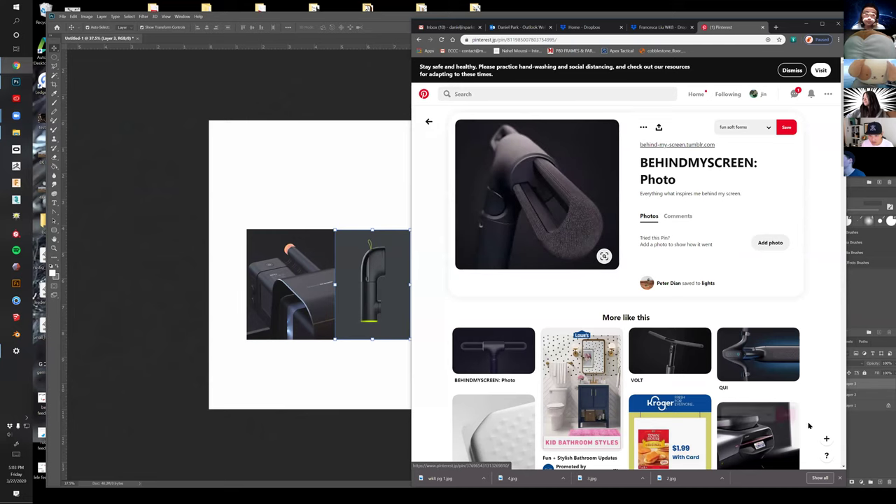
# Browse the related pins of the BEHINDMYSCREEN photo and open the white-and-black product pin titled inspiration
pyautogui.scroll(-3, 766, 435)
pyautogui.scroll(-2, 792, 416)
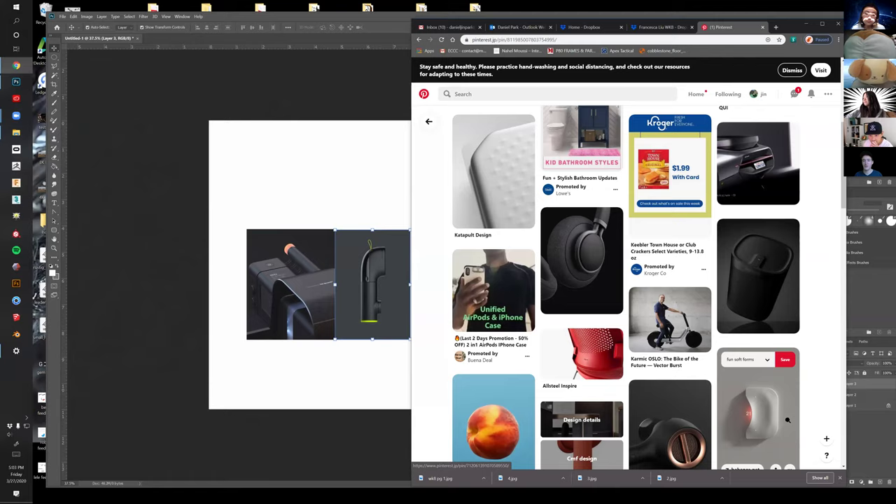
pyautogui.scroll(-3, 788, 420)
pyautogui.scroll(-2, 789, 423)
pyautogui.scroll(-2, 788, 423)
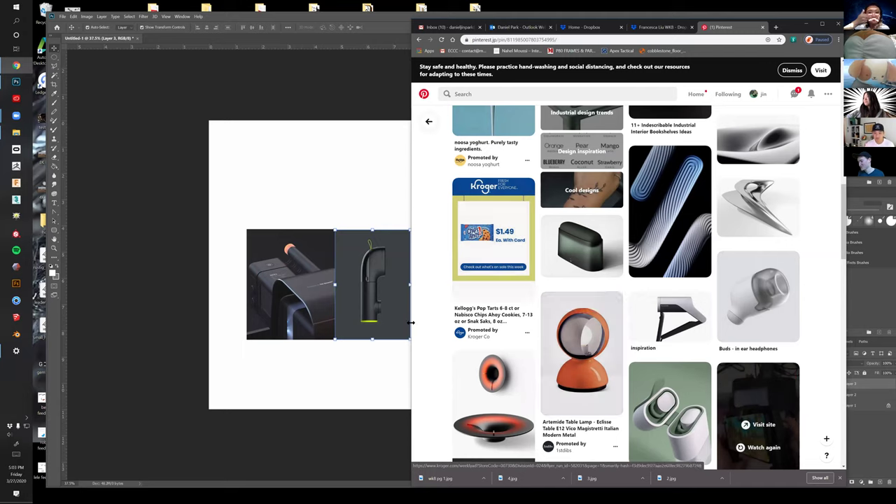
pyautogui.scroll(-2, 594, 309)
pyautogui.scroll(-1, 587, 318)
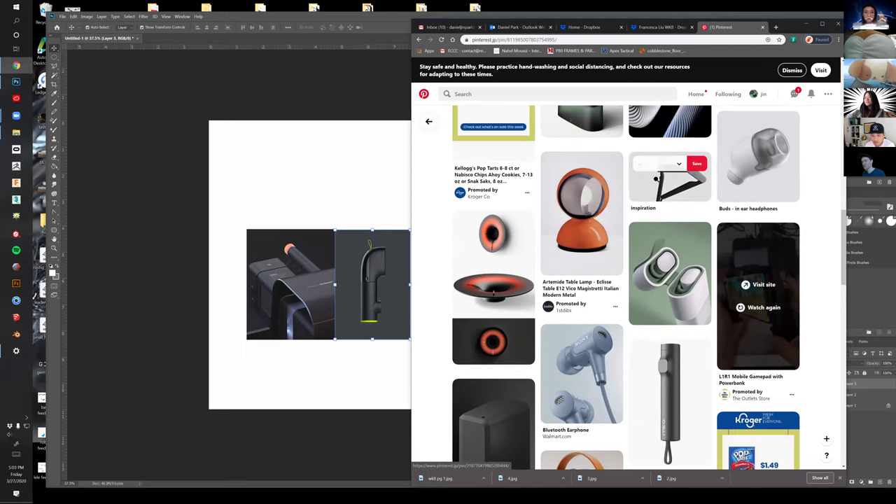
pyautogui.click(665, 183)
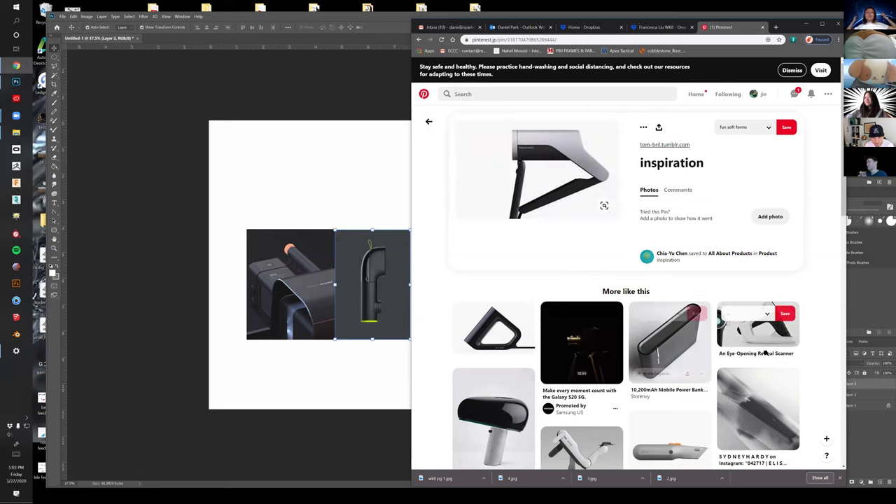
# Open the INSPIRED-CITY: Photo pin from the inspiration pin's related pins
pyautogui.scroll(-5, 676, 382)
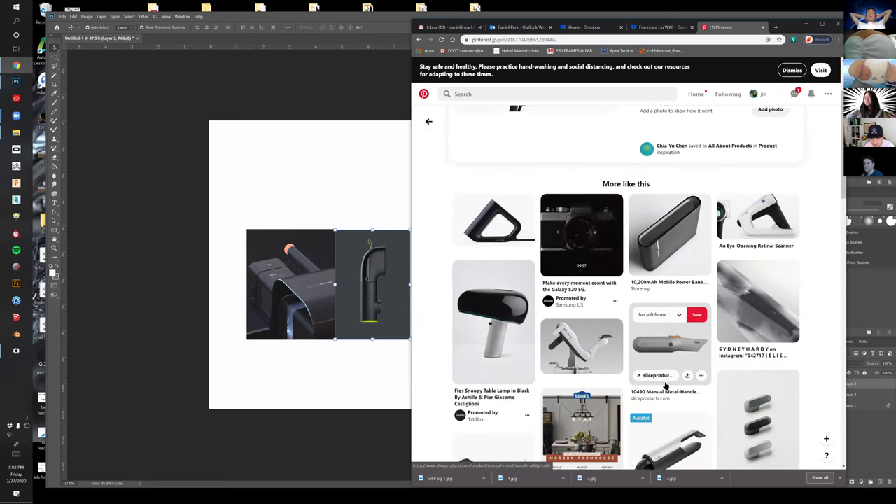
pyautogui.scroll(-4, 628, 378)
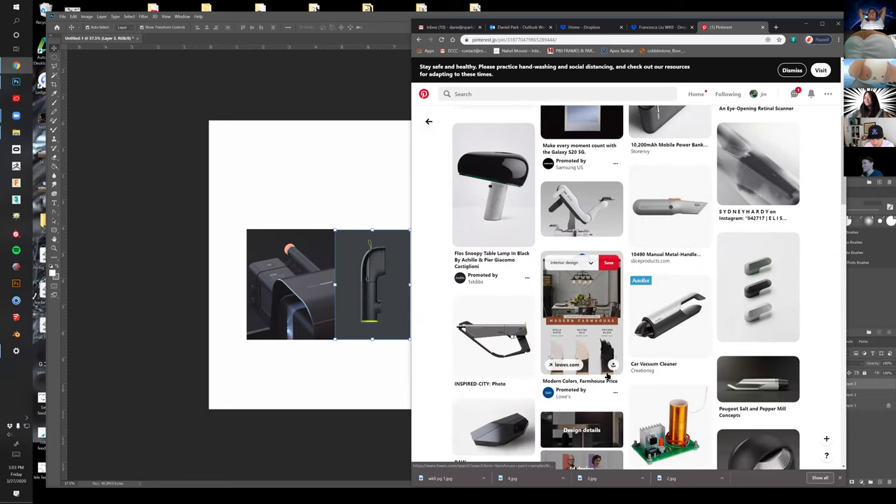
pyautogui.click(506, 278)
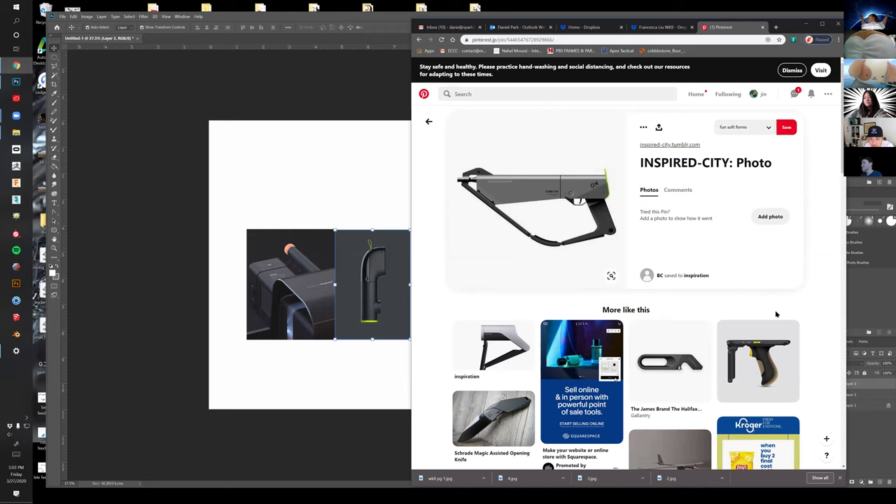
# Open the Haier cordless vacuum pin from the INSPIRED-CITY pin's related pins
pyautogui.scroll(-1, 776, 315)
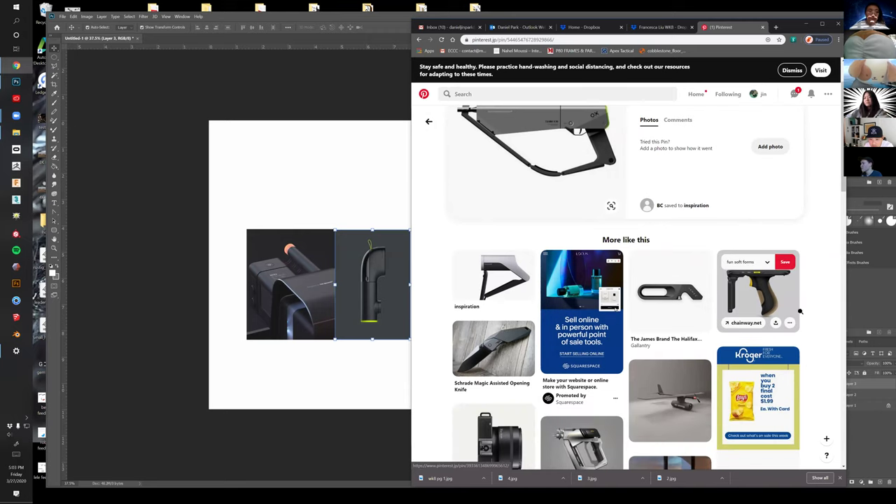
pyautogui.scroll(-2, 833, 321)
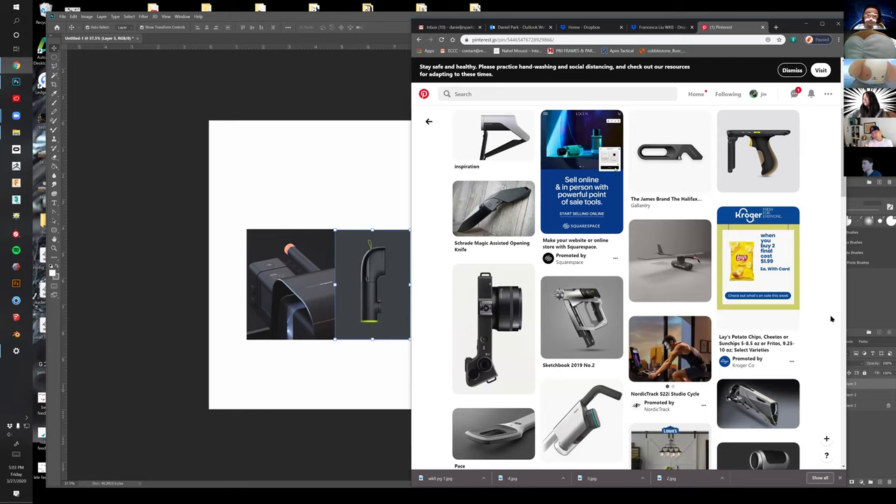
pyautogui.click(602, 416)
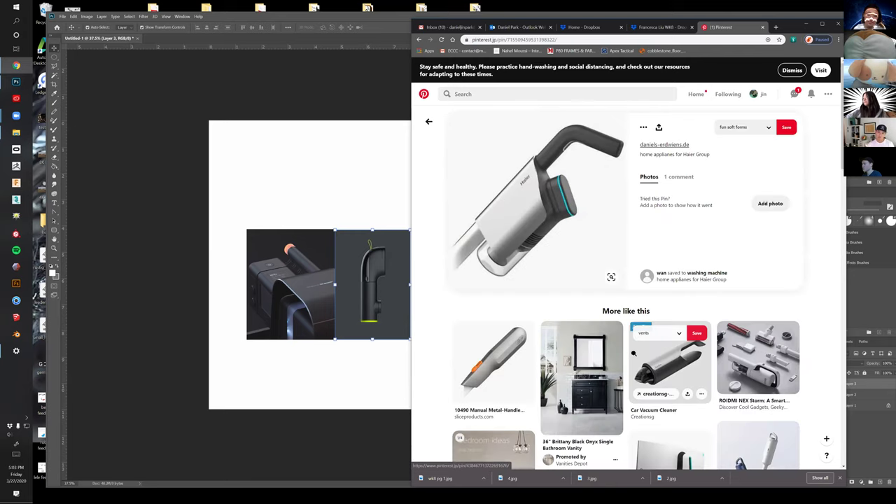
# Copy the Haier vacuum image and paste it into the Photoshop document
pyautogui.rightClick(580, 198)
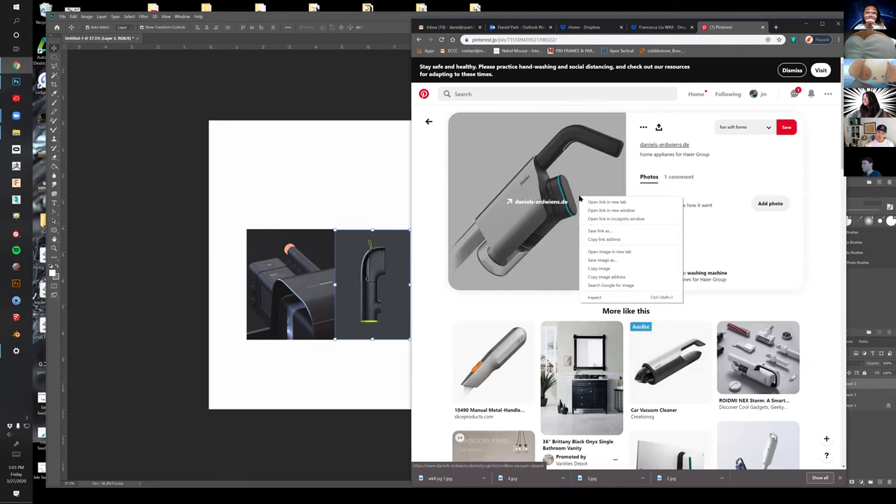
pyautogui.click(614, 268)
pyautogui.click(350, 200)
pyautogui.hotkey('ctrl', 'v')
# Place the Haier vacuum image directly above the device image and enlarge it to match that image's width
pyautogui.moveTo(444, 270); pyautogui.dragTo(286, 210)
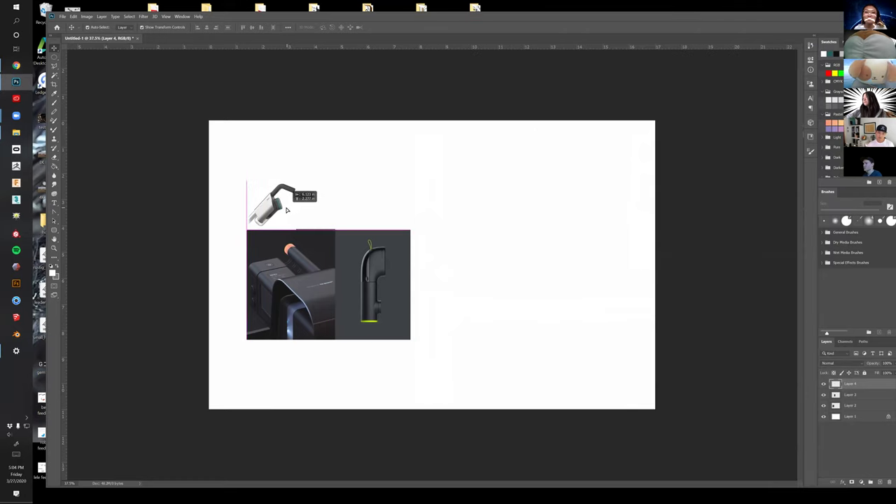
pyautogui.moveTo(308, 174); pyautogui.dragTo(348, 151)
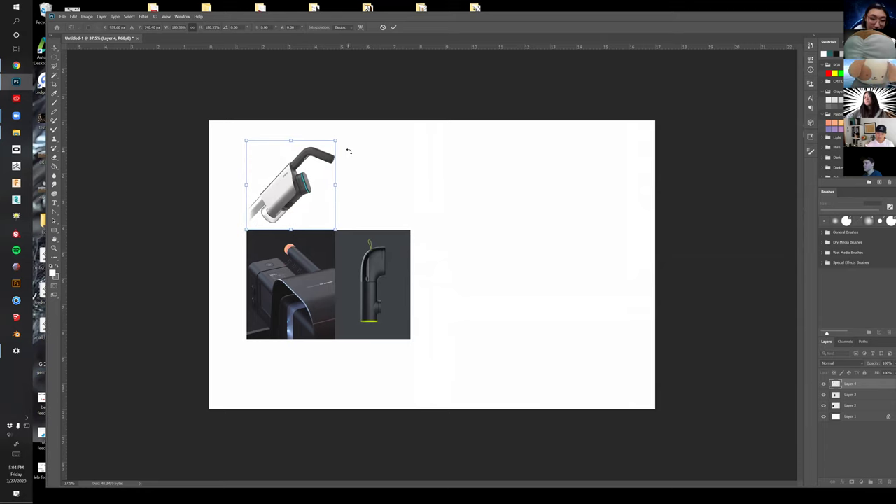
pyautogui.press('Return')
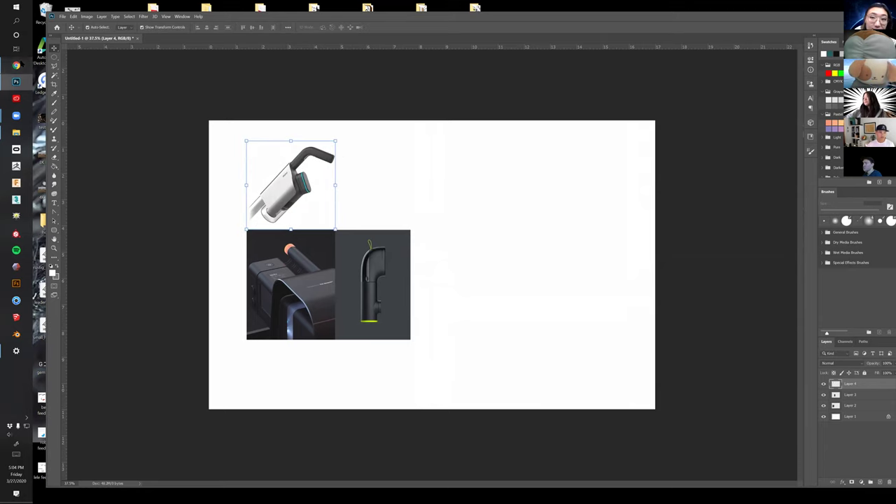
# Return to the Pinterest window and open the Car Vacuum Cleaner pin from the Haier pin's related pins
pyautogui.click(16, 65)
pyautogui.scroll(-3, 644, 348)
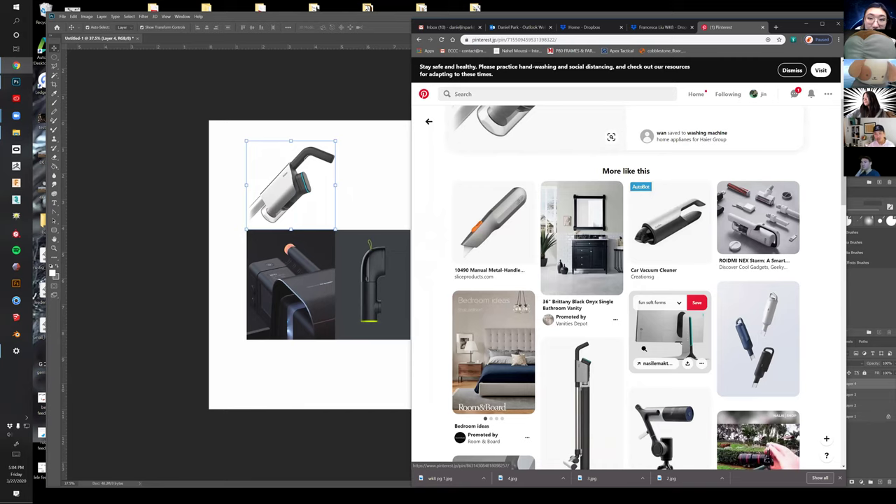
pyautogui.click(671, 242)
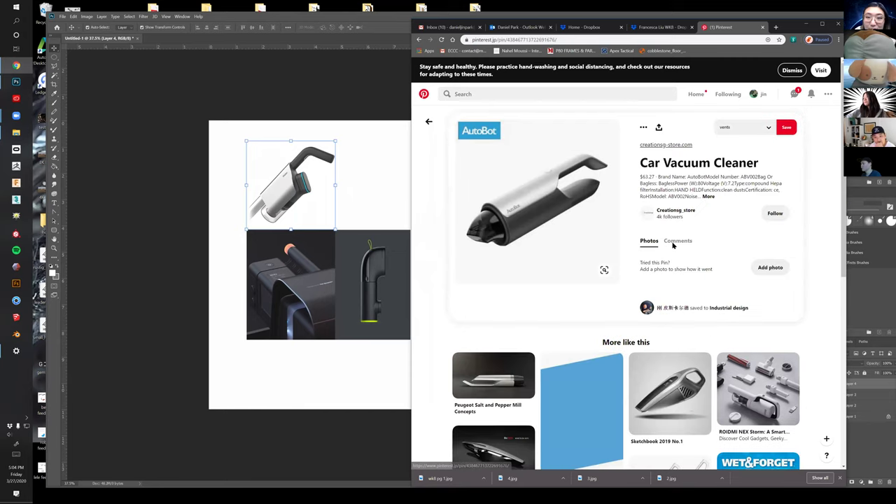
# Open the Black+decker hand vacuum pin from the Car Vacuum Cleaner pin's related pins
pyautogui.scroll(-2, 658, 372)
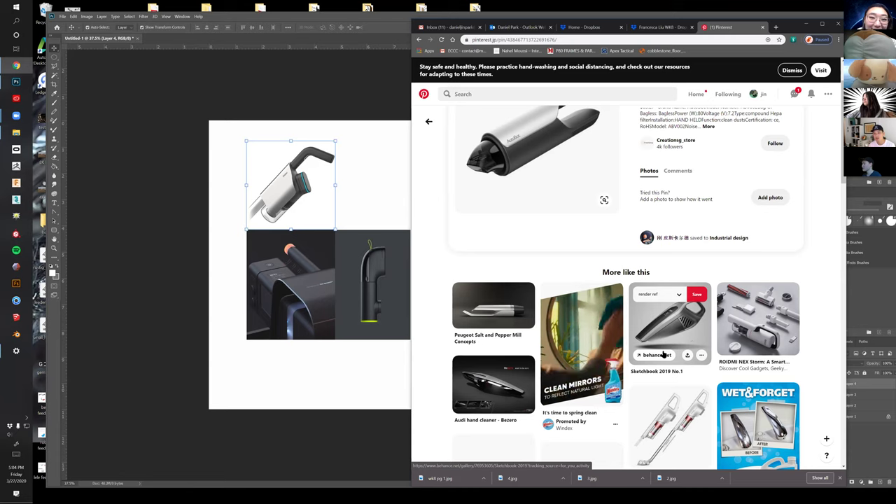
pyautogui.scroll(-5, 664, 355)
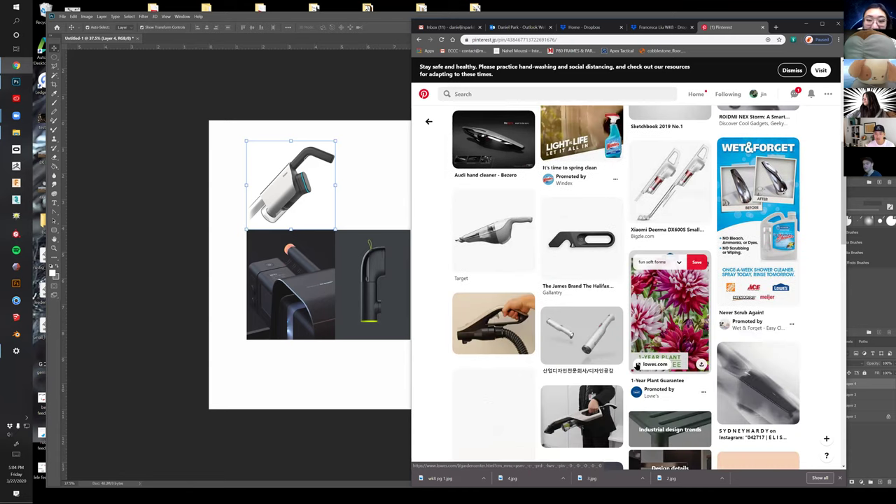
pyautogui.click(493, 238)
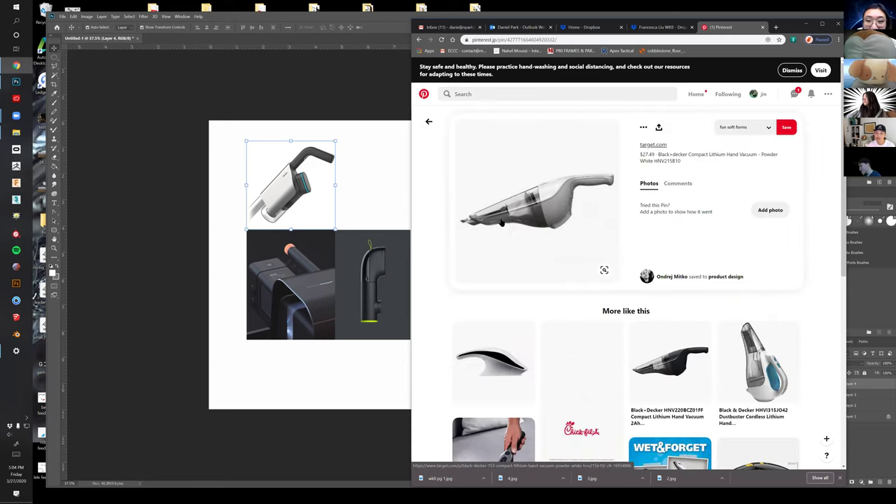
# Copy the Black+decker hand vacuum image and paste it into the Photoshop document
pyautogui.rightClick(539, 215)
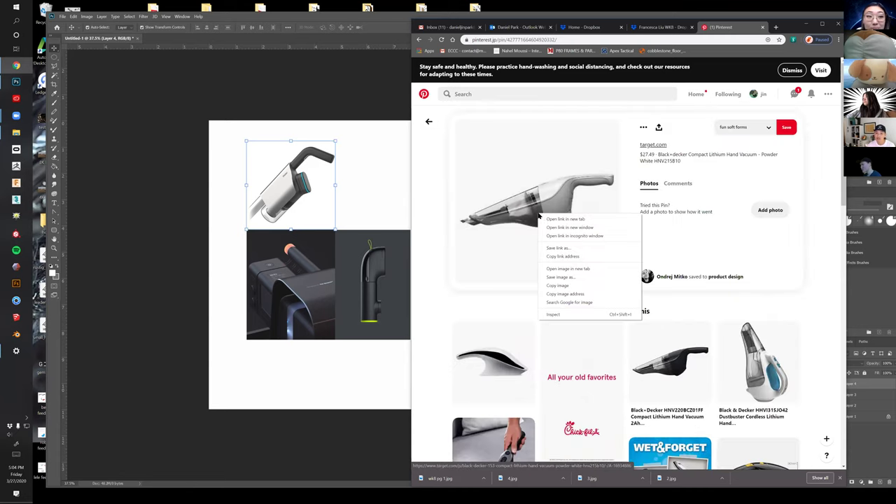
pyautogui.click(577, 287)
pyautogui.click(389, 199)
pyautogui.hotkey('ctrl', 'v')
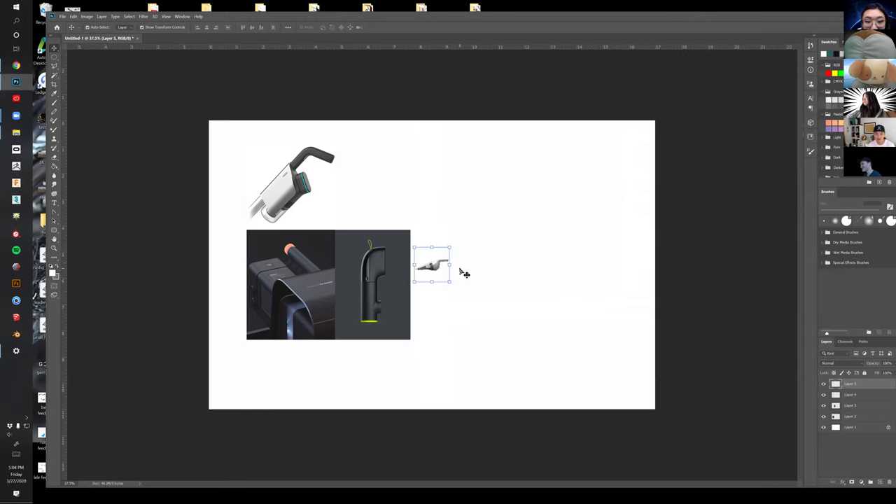
# Rotate the hand vacuum image about -71.4° so it stands upright, and enlarge it to about 486% on the canvas's right half
pyautogui.moveTo(452, 248); pyautogui.dragTo(531, 157)
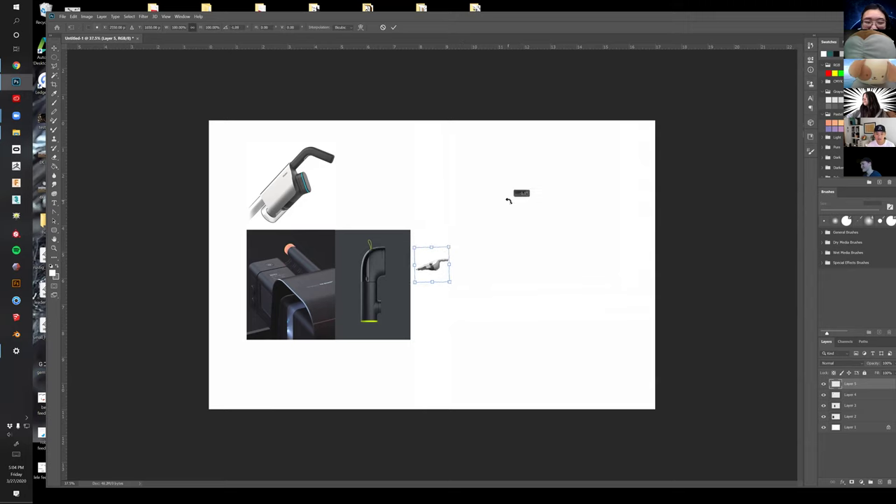
pyautogui.moveTo(449, 246); pyautogui.dragTo(586, 110)
pyautogui.moveTo(595, 203); pyautogui.dragTo(530, 129)
pyautogui.press('Return')
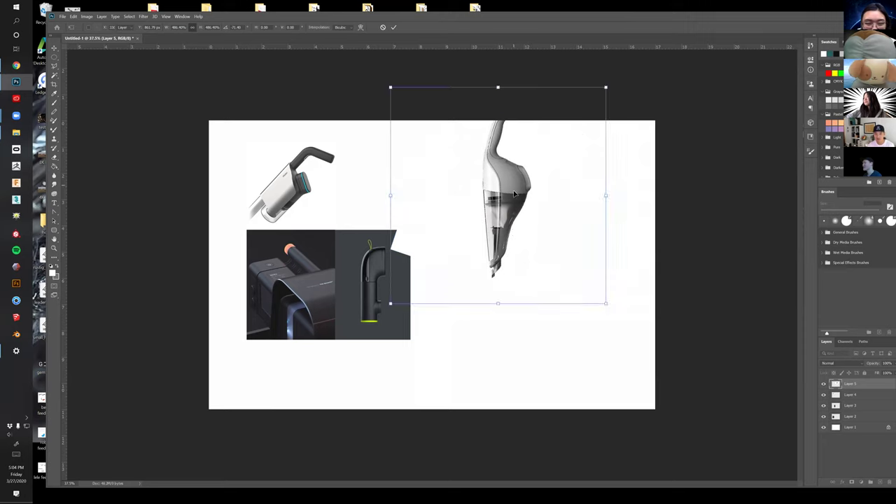
# Select the white background around the hand vacuum with the Magic Wand, delete it, and deselect
pyautogui.press('w')
pyautogui.click(546, 298)
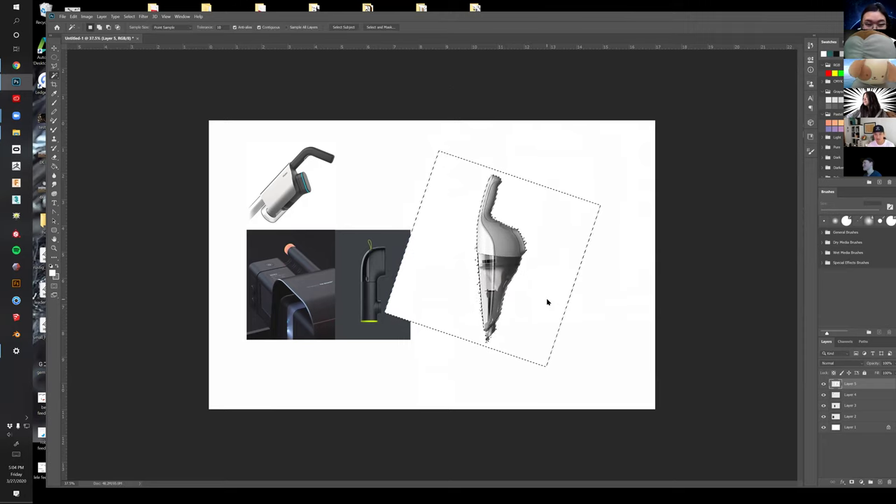
pyautogui.press('Delete')
pyautogui.press('m')
pyautogui.hotkey('ctrl', 'd')
# Enlarge the cut-out hand vacuum slightly and move it farther right on the canvas
pyautogui.hotkey('ctrl', 't')
pyautogui.moveTo(600, 144); pyautogui.dragTo(624, 126)
pyautogui.moveTo(500, 256); pyautogui.dragTo(553, 258)
pyautogui.press('Return')
# Clear leftover background on both sides of the hand vacuum with the Rectangular Marquee, and move its layer against the dash cam image
pyautogui.press('m')
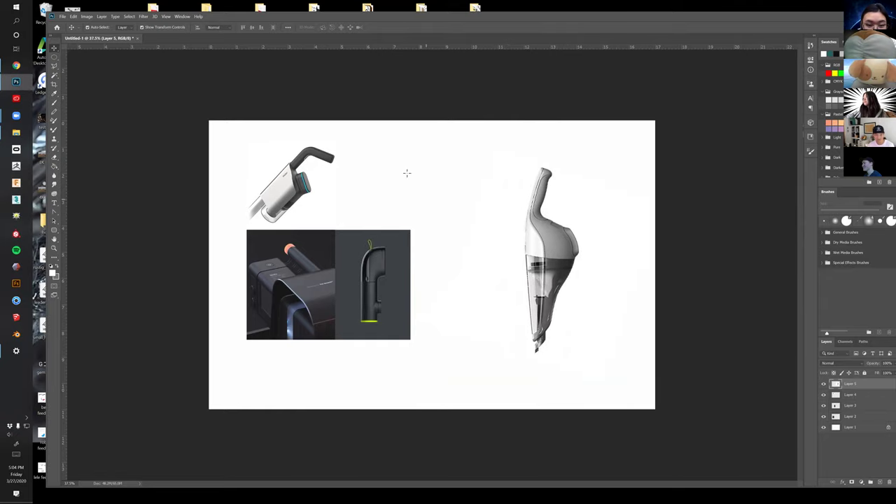
pyautogui.click(54, 58)
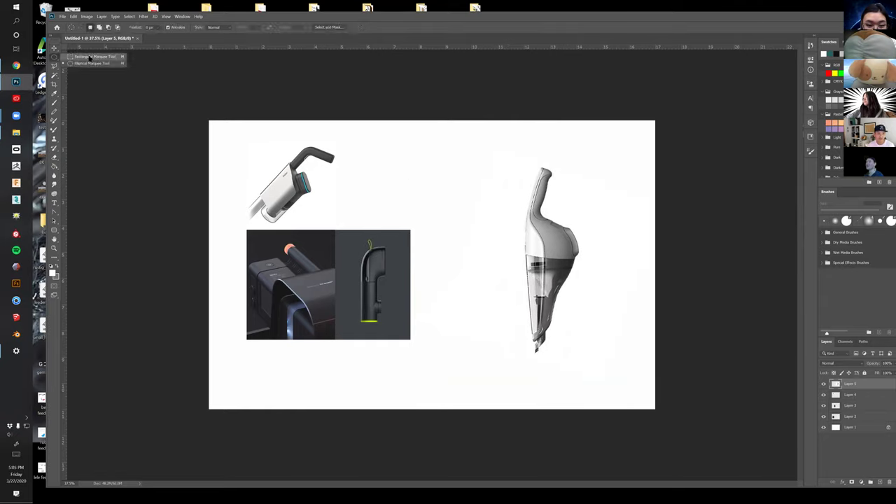
pyautogui.click(90, 57)
pyautogui.moveTo(410, 145); pyautogui.dragTo(511, 389)
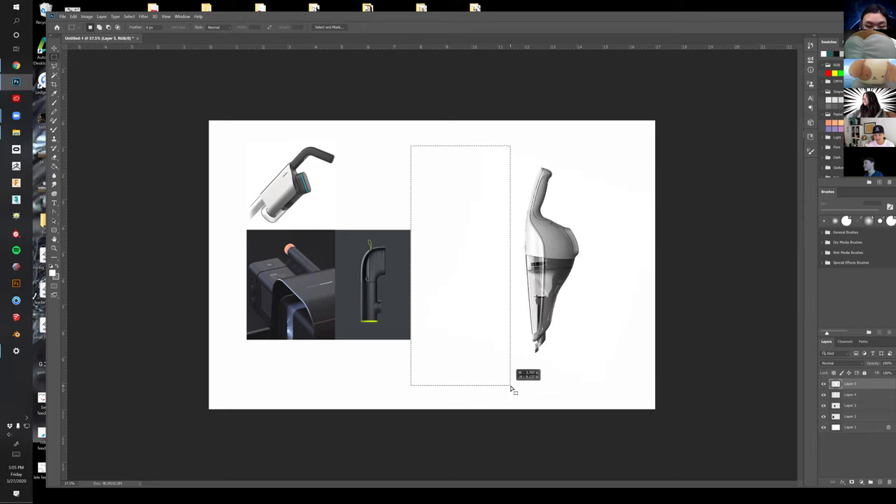
pyautogui.moveTo(587, 140); pyautogui.dragTo(672, 396)
pyautogui.press('v')
pyautogui.moveTo(560, 258); pyautogui.dragTo(491, 250)
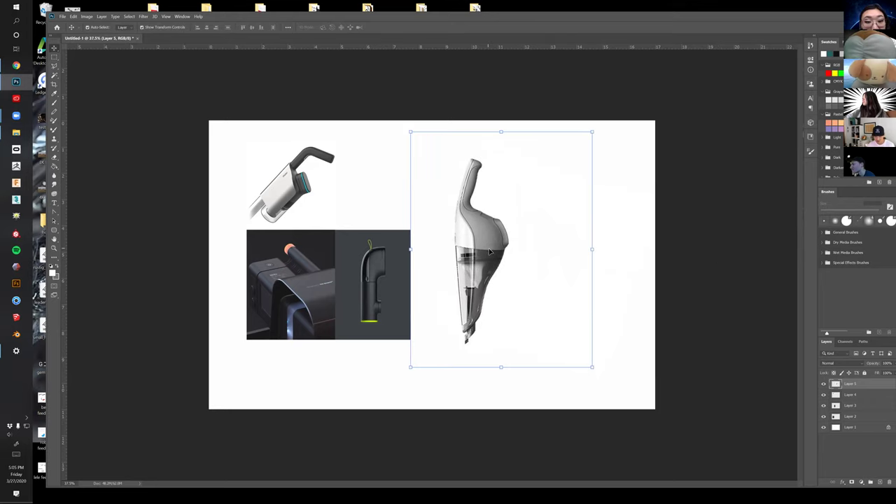
# Clear the remaining background strip right of the hand vacuum with a rectangular selection, and move the vacuum slightly down beside the dash cam image
pyautogui.press('m')
pyautogui.moveTo(544, 125); pyautogui.dragTo(644, 395)
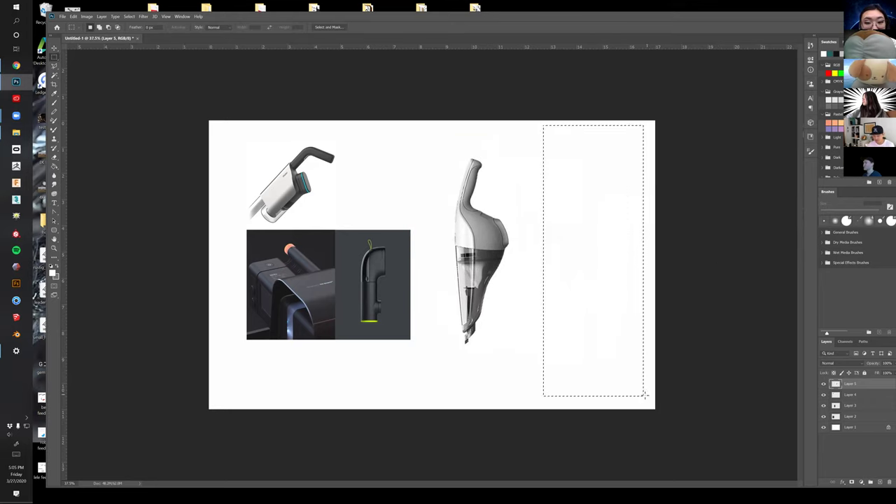
pyautogui.press('v')
pyautogui.moveTo(498, 292)
pyautogui.mouseDown()
pyautogui.moveTo(514, 300)
pyautogui.moveTo(502, 301)
pyautogui.mouseUp()
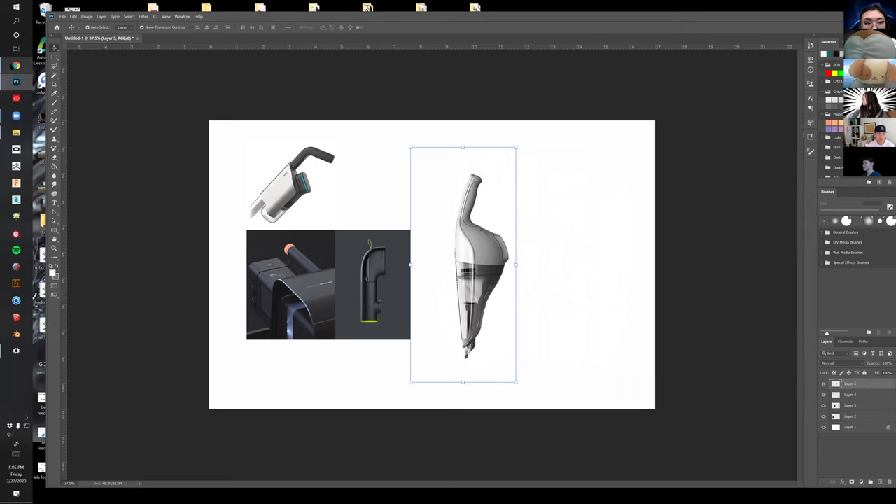
# Switch to Pinterest in Chrome, look through the pins related to the hand vacuum, and open the "DESIGN AND WHATNOT: Photo" pin
pyautogui.click(16, 65)
pyautogui.scroll(-1, 700, 329)
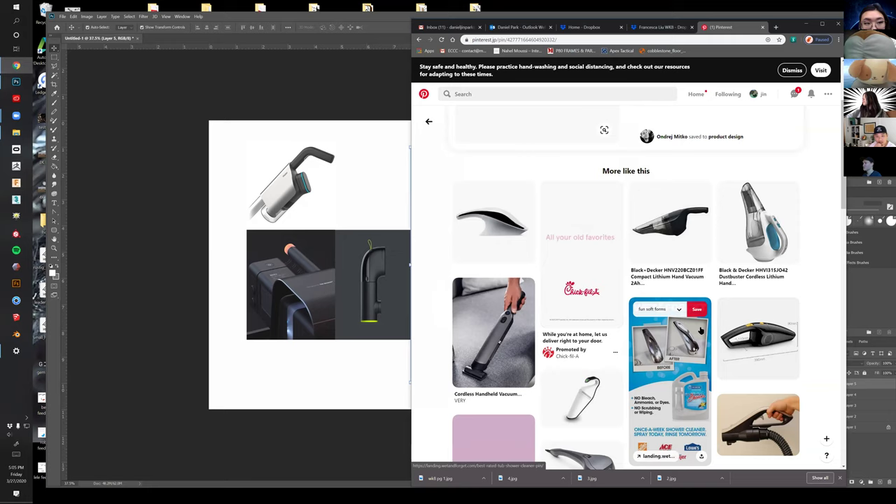
pyautogui.scroll(-1, 651, 389)
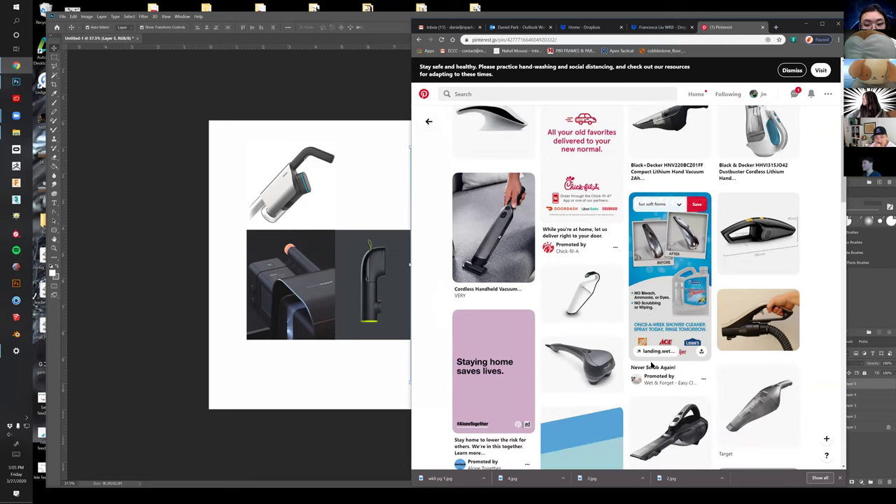
pyautogui.scroll(-2, 650, 366)
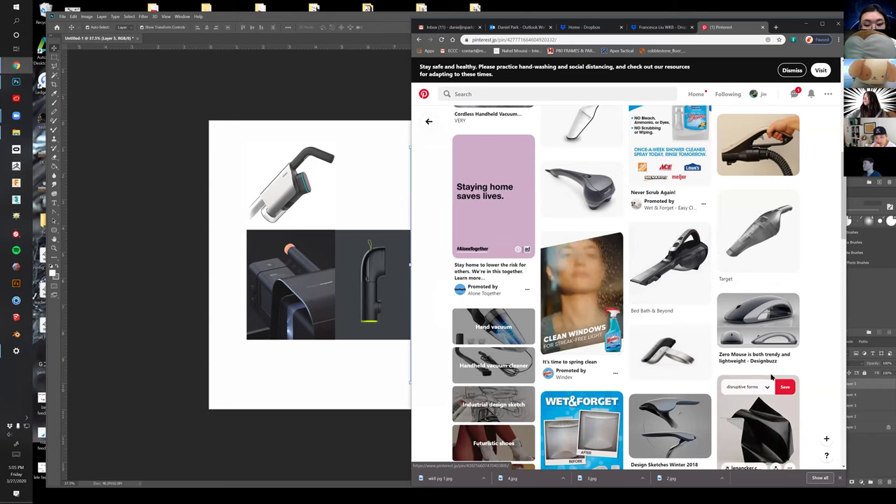
pyautogui.scroll(-1, 803, 364)
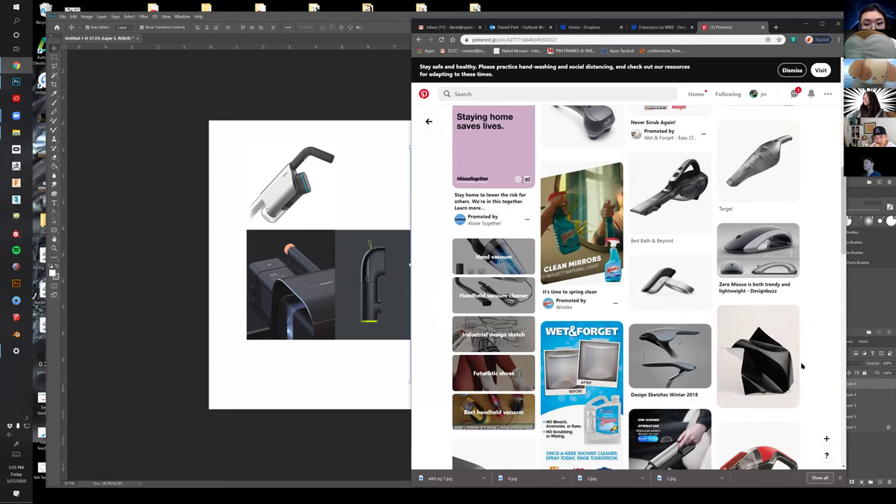
pyautogui.scroll(-3, 803, 363)
pyautogui.scroll(-2, 803, 363)
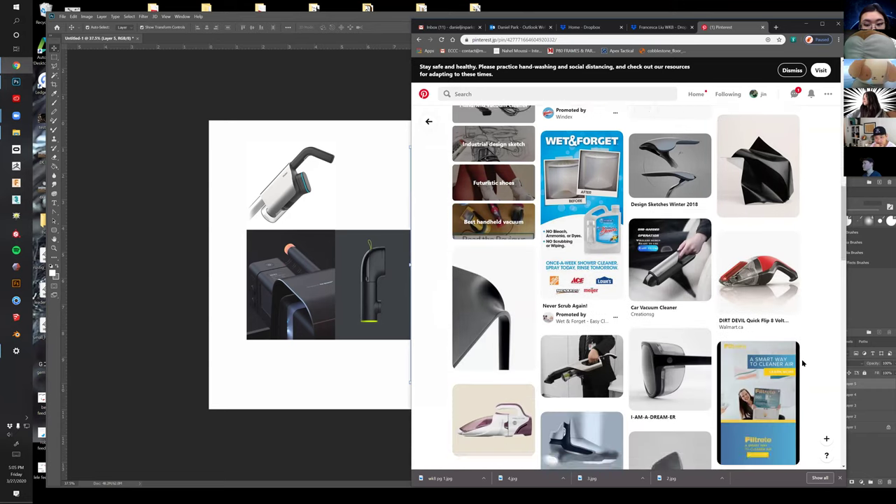
pyautogui.scroll(-2, 803, 363)
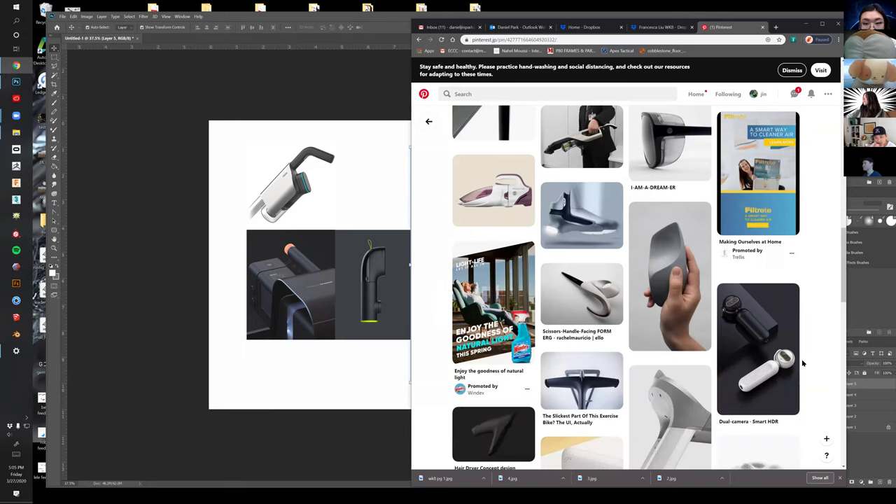
pyautogui.scroll(-2, 803, 363)
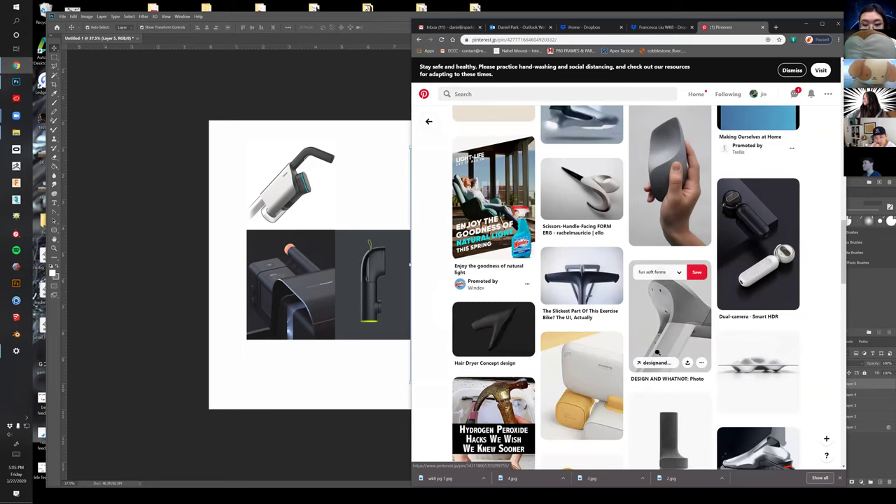
pyautogui.click(674, 315)
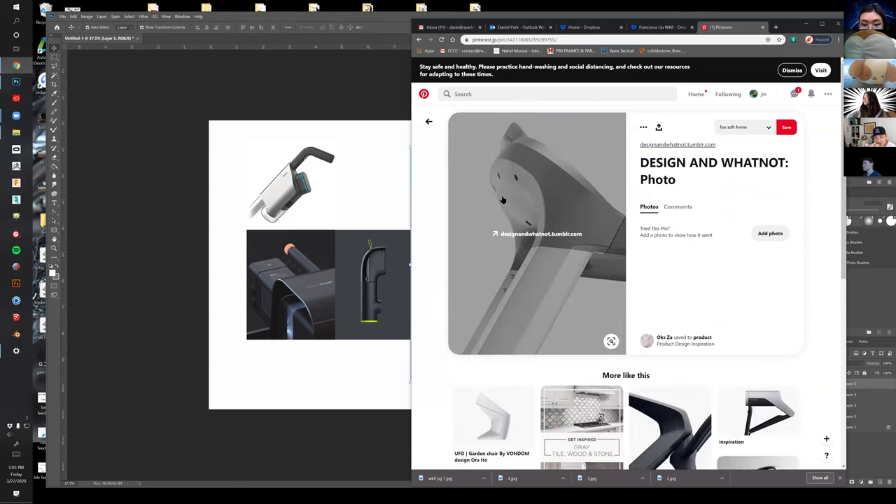
# Look through the related pins, open the "inspiration" pin from tom-bril.tumblr.com, and copy its image
pyautogui.scroll(-2, 581, 308)
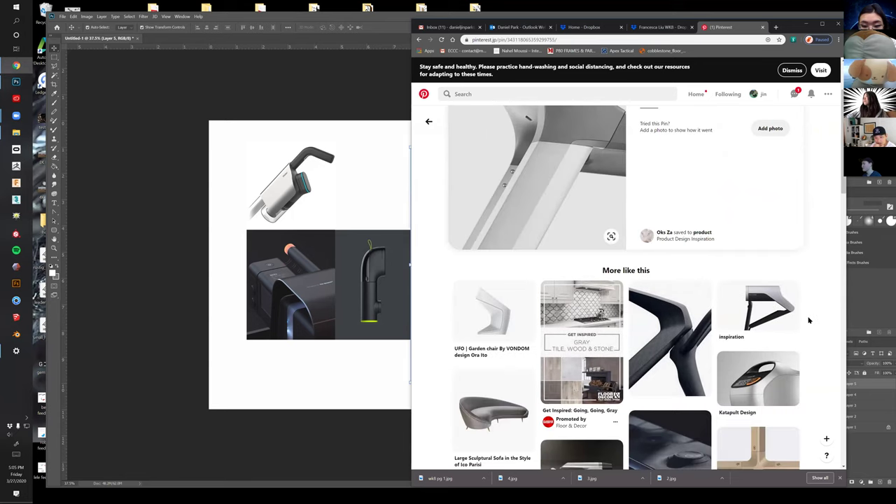
pyautogui.scroll(-4, 809, 320)
pyautogui.scroll(-3, 801, 327)
pyautogui.scroll(5, 804, 354)
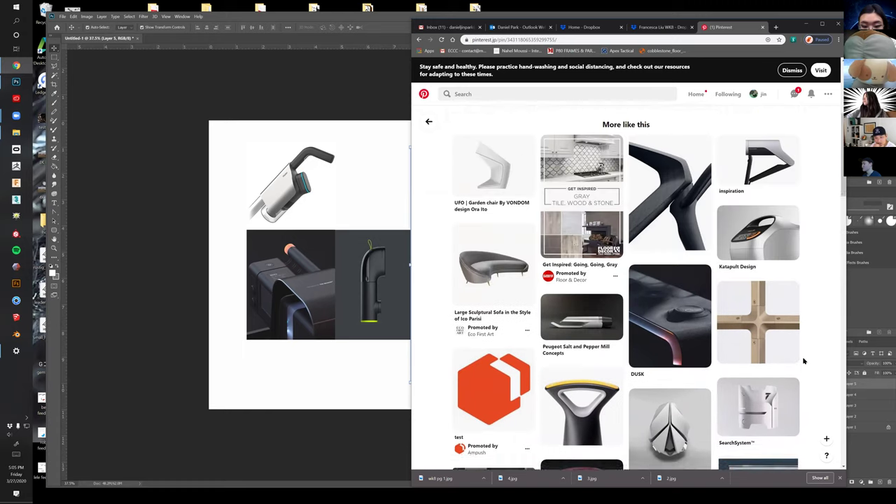
pyautogui.scroll(4, 803, 360)
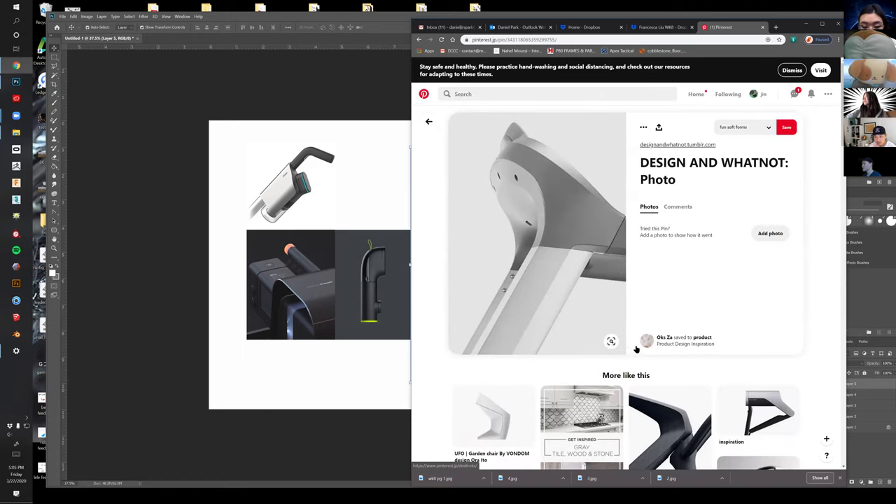
pyautogui.click(763, 402)
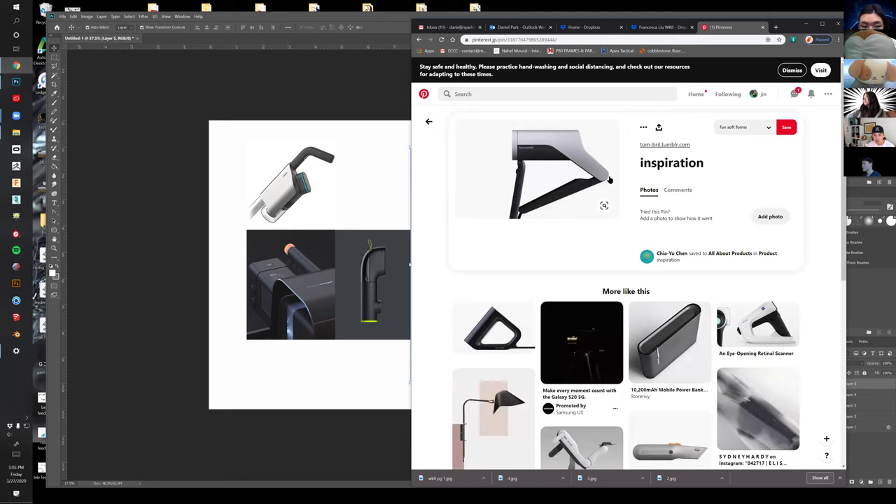
pyautogui.rightClick(577, 170)
pyautogui.click(595, 236)
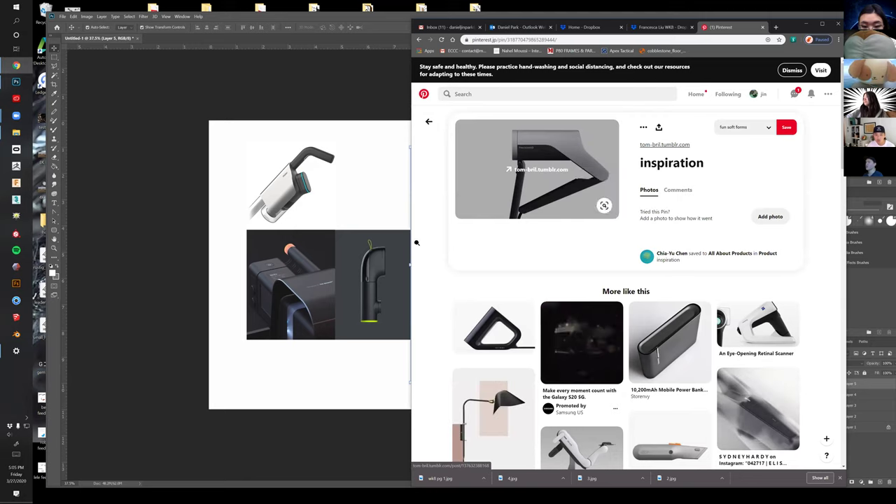
# Paste the copied image into the Photoshop canvas, enlarge it, and place it beside the white vacuum handle above the dark images
pyautogui.click(350, 208)
pyautogui.hotkey('ctrl', 'v')
pyautogui.moveTo(441, 271); pyautogui.dragTo(410, 199)
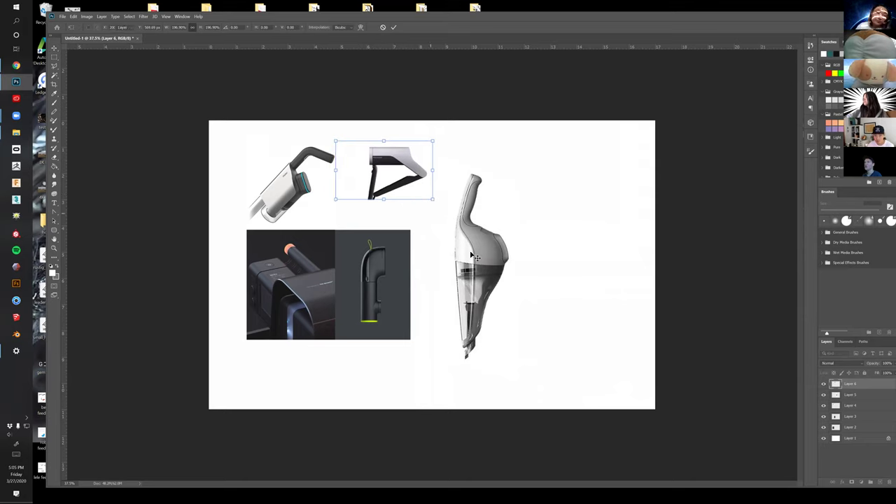
pyautogui.press('Return')
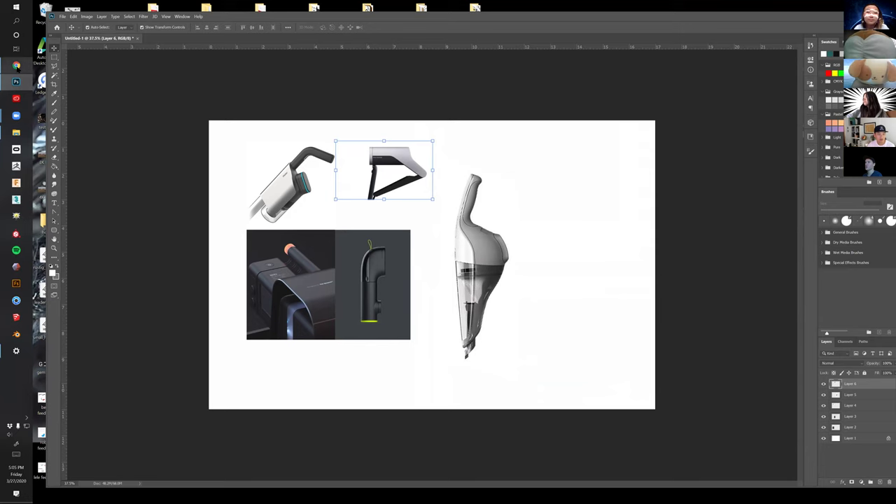
# Return to Pinterest in Chrome and open the related 10490 Manual Metal-Handle Utility Knife pin
pyautogui.click(16, 65)
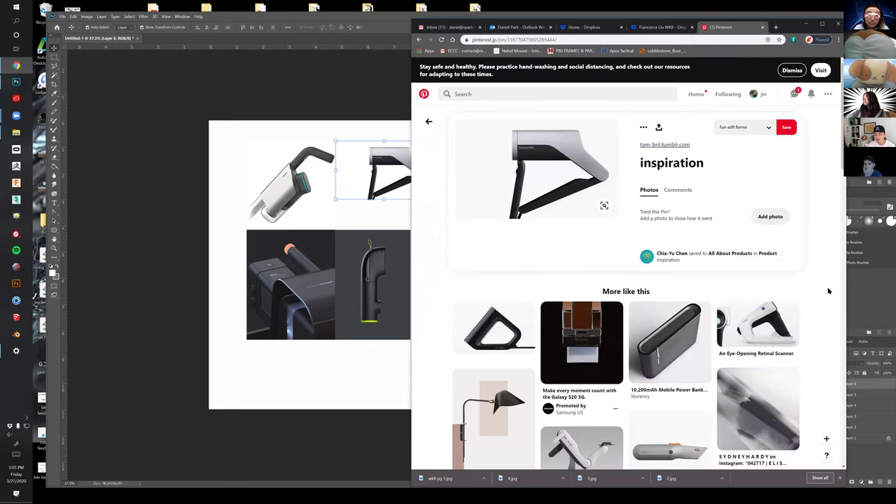
pyautogui.scroll(-1, 820, 335)
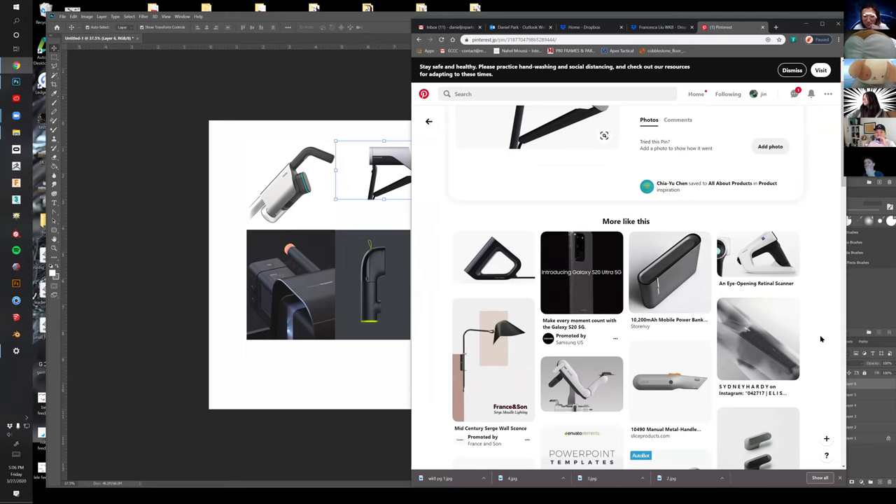
pyautogui.click(652, 401)
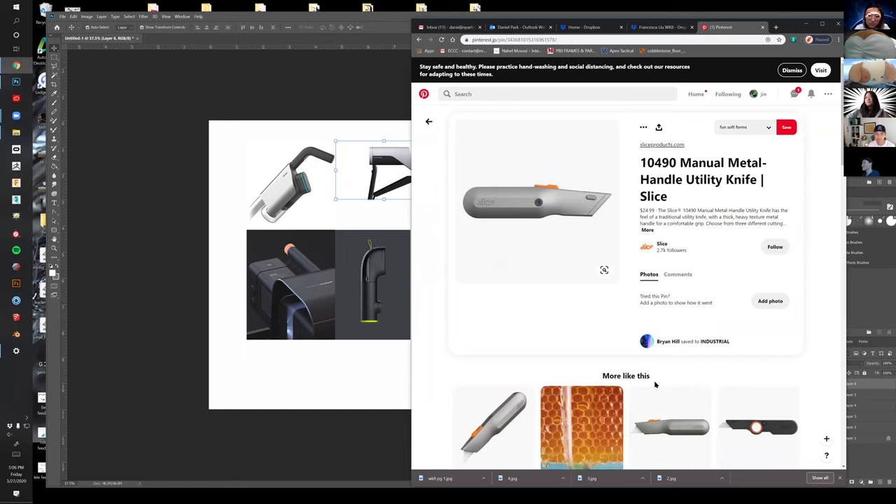
pyautogui.moveTo(575, 252)
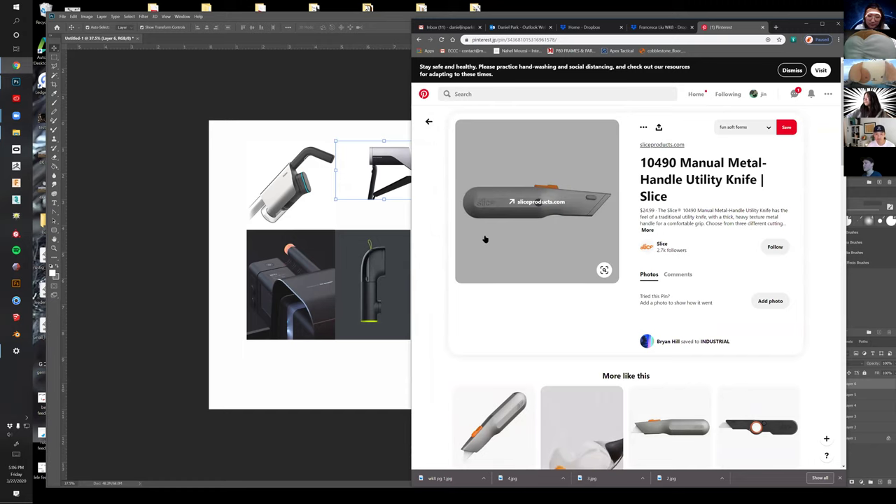
pyautogui.click(320, 218)
pyautogui.click(374, 242)
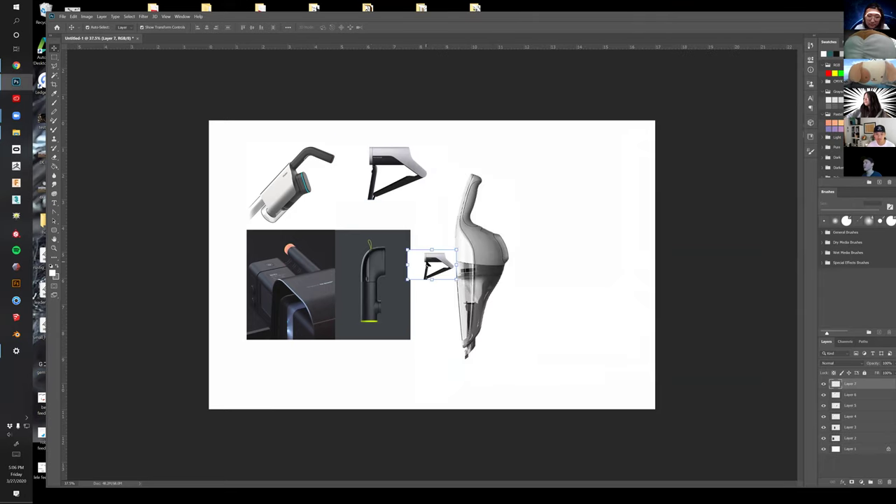
pyautogui.press('Delete')
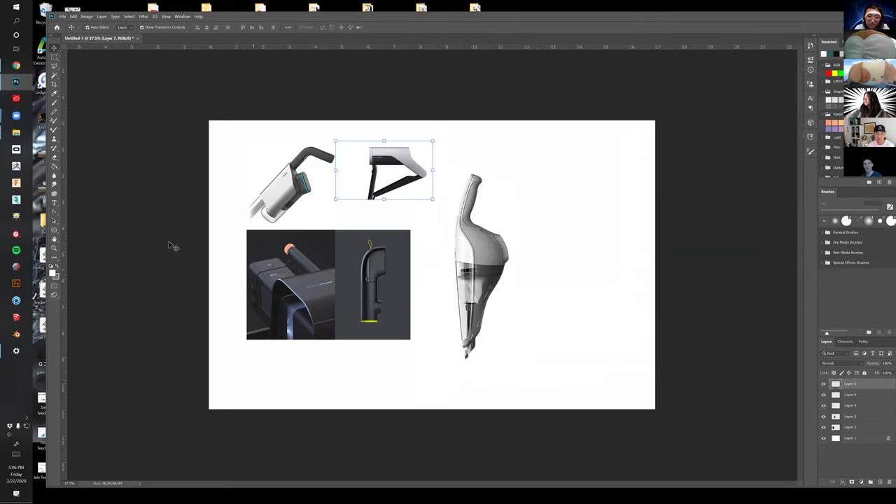
# Switch back to Chrome and copy the utility knife image from its pin
pyautogui.click(18, 73)
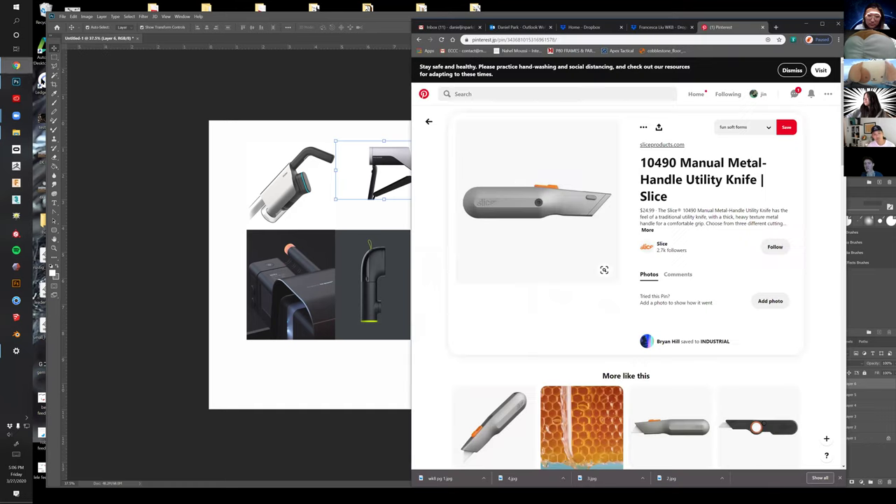
pyautogui.rightClick(572, 233)
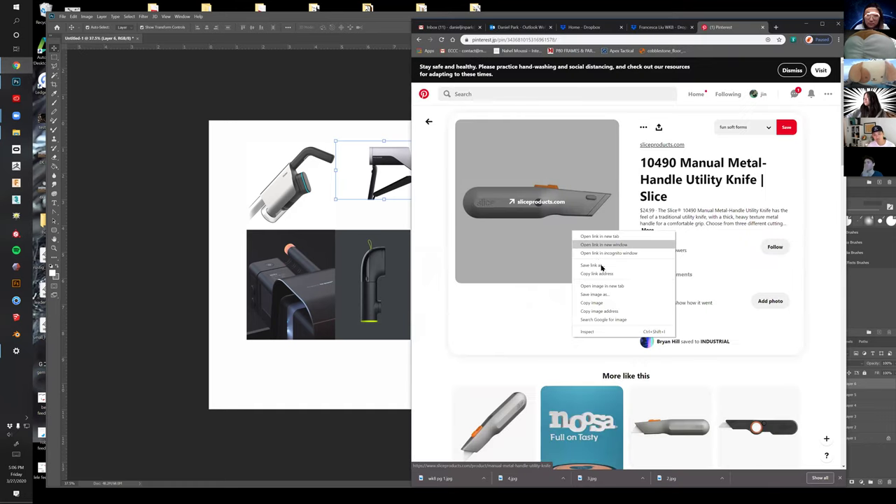
pyautogui.click(615, 307)
# Paste the utility knife image into the Photoshop canvas, enlarge it, and place it in the canvas's upper-right area beside the hand vacuum
pyautogui.click(354, 247)
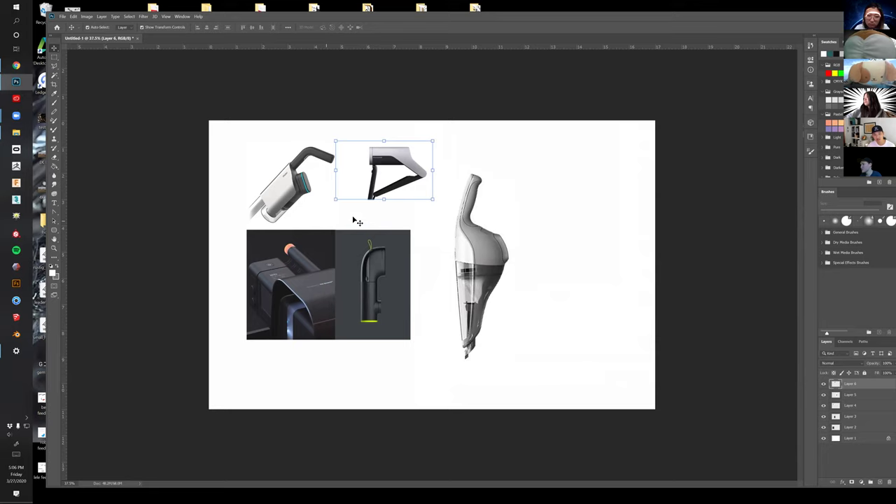
pyautogui.click(424, 269)
pyautogui.hotkey('ctrl', 'v')
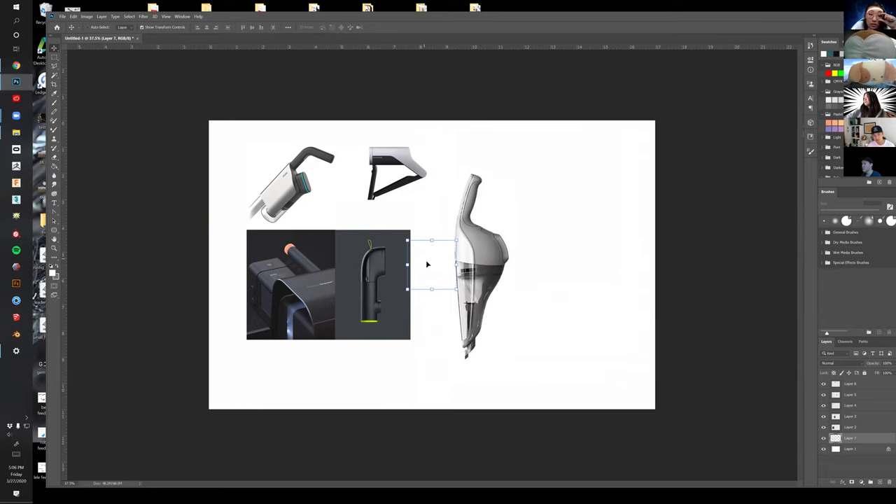
pyautogui.moveTo(437, 273); pyautogui.dragTo(607, 177)
pyautogui.press('Return')
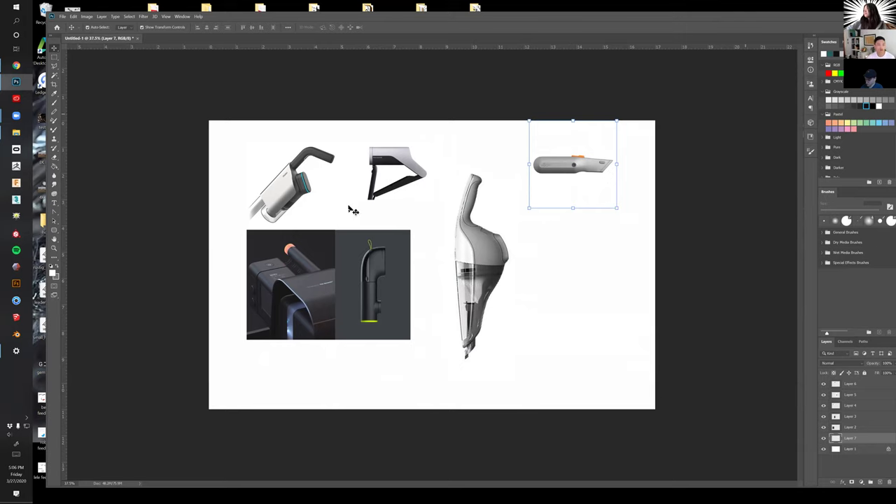
# Switch to Chrome, browse the pins related to the utility knife, and open the related 10490 knife pin with its blade facing left
pyautogui.click(16, 65)
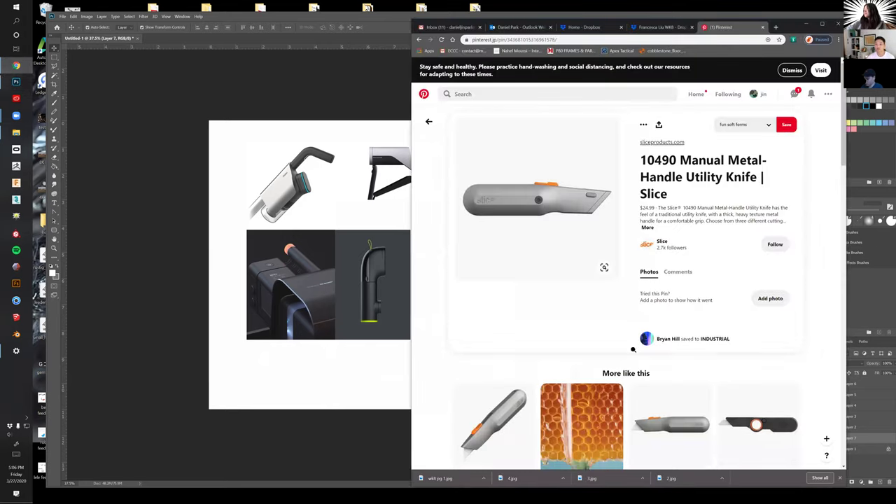
pyautogui.scroll(-4, 631, 358)
pyautogui.scroll(1, 629, 366)
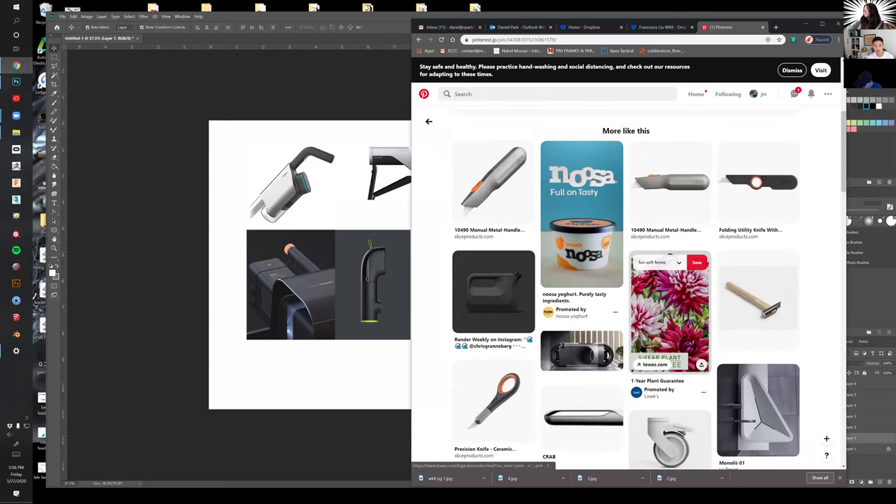
pyautogui.scroll(-2, 669, 329)
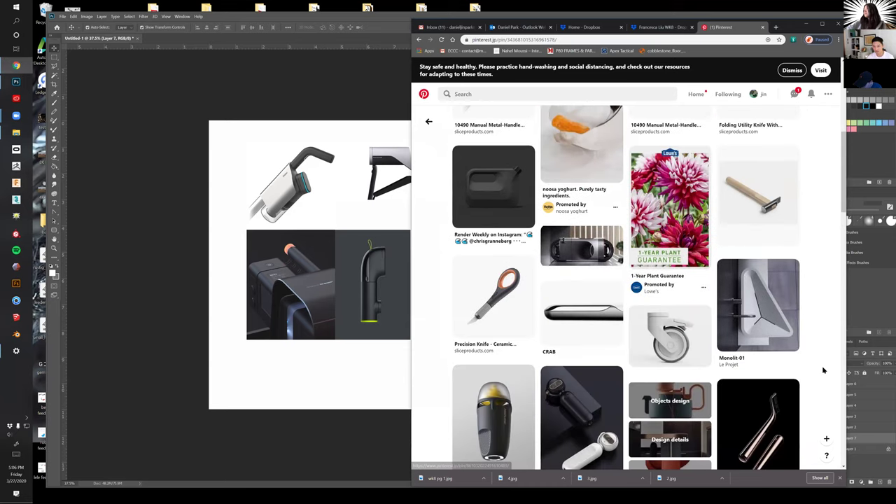
pyautogui.scroll(-1, 819, 372)
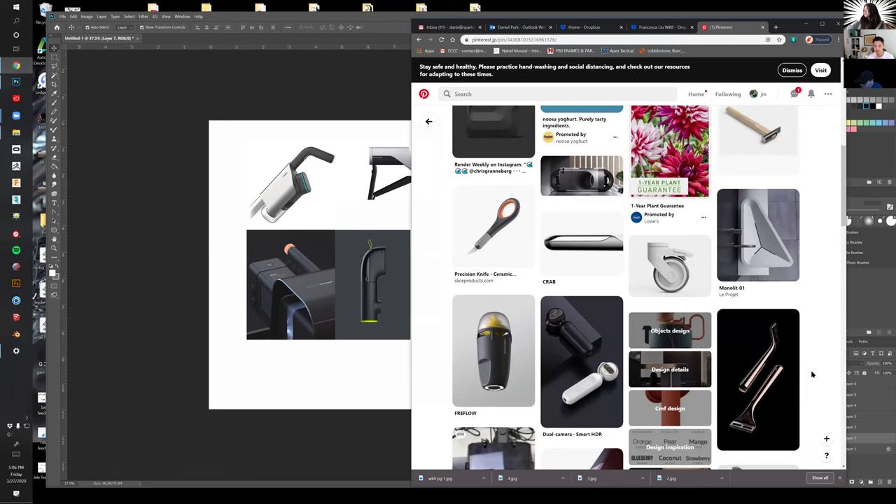
pyautogui.scroll(-2, 784, 364)
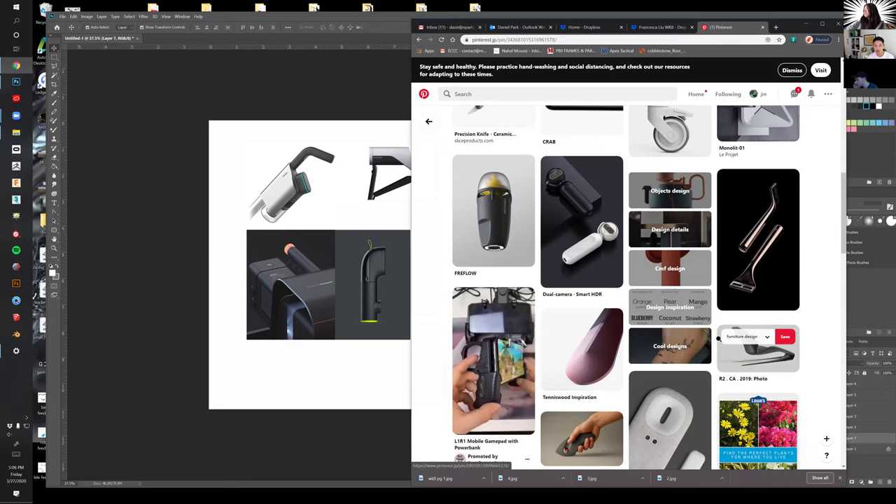
pyautogui.scroll(-2, 718, 339)
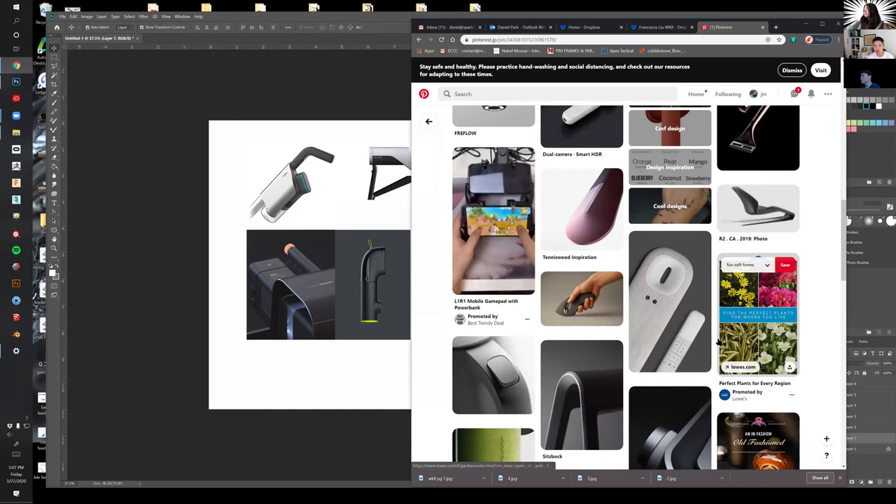
pyautogui.scroll(10, 718, 342)
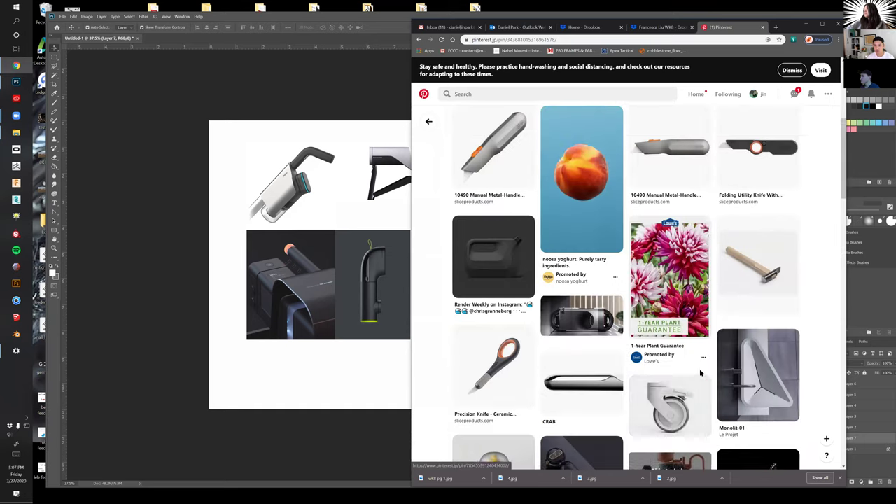
pyautogui.click(699, 288)
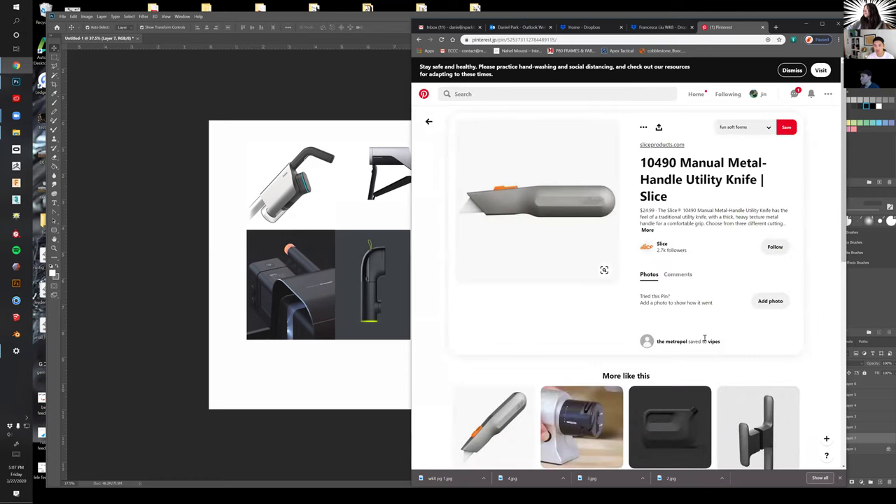
# Examine the related pins below this second utility knife for further product design references
pyautogui.scroll(-2, 703, 343)
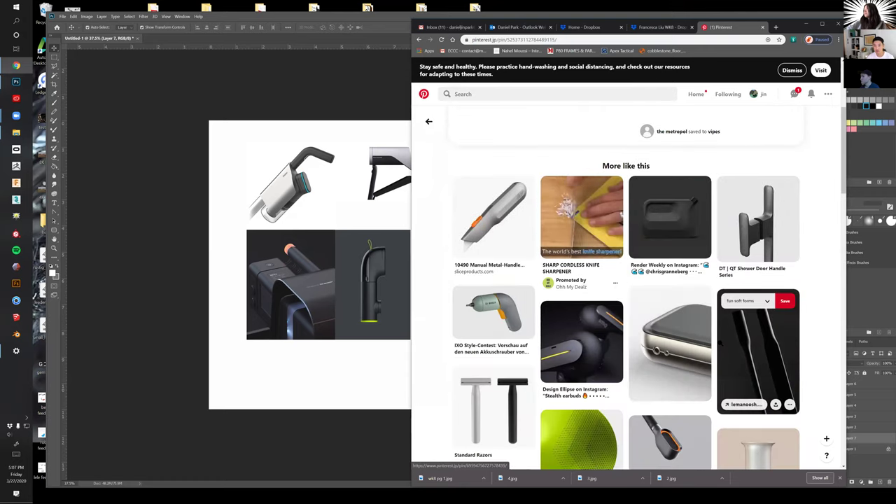
pyautogui.scroll(-2, 721, 344)
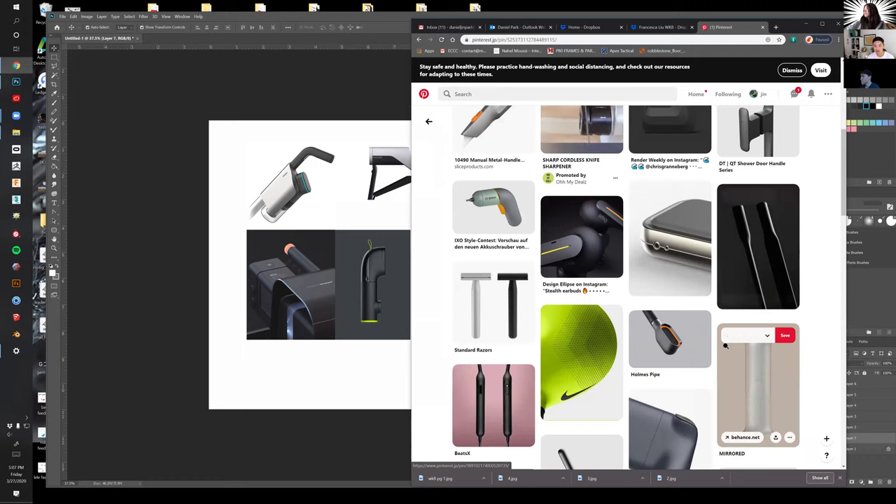
pyautogui.scroll(-2, 725, 346)
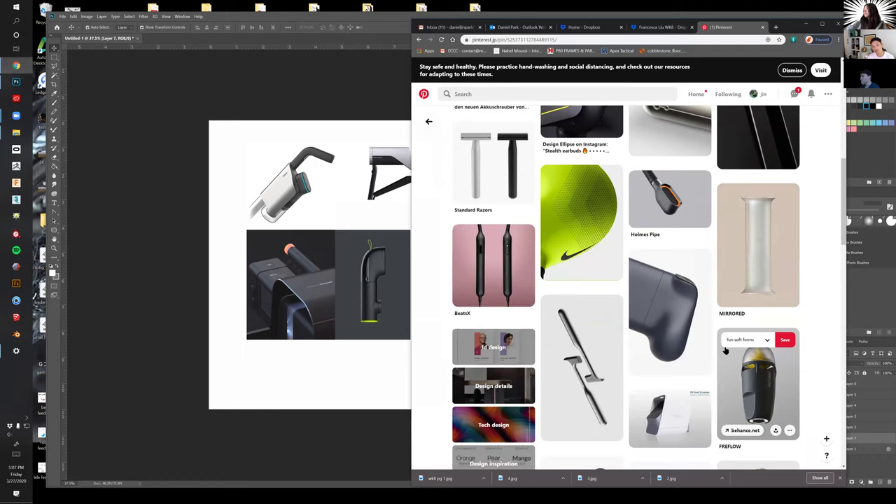
pyautogui.scroll(-2, 726, 350)
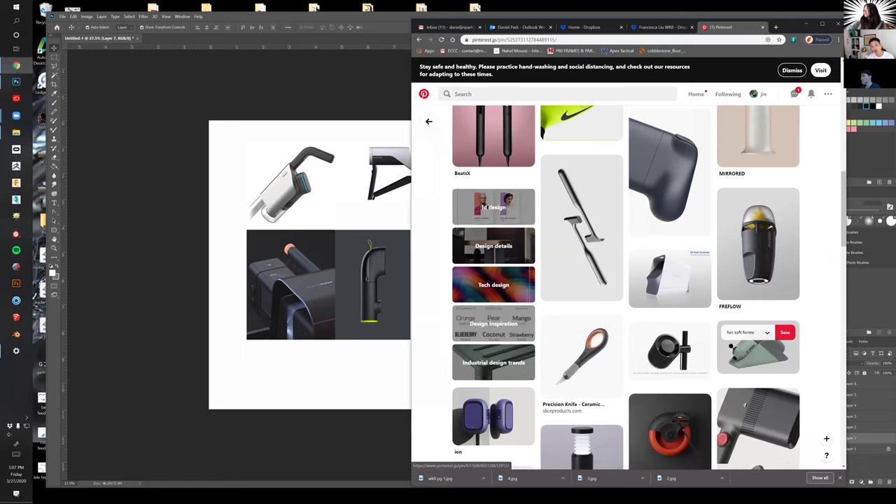
pyautogui.scroll(-4, 731, 354)
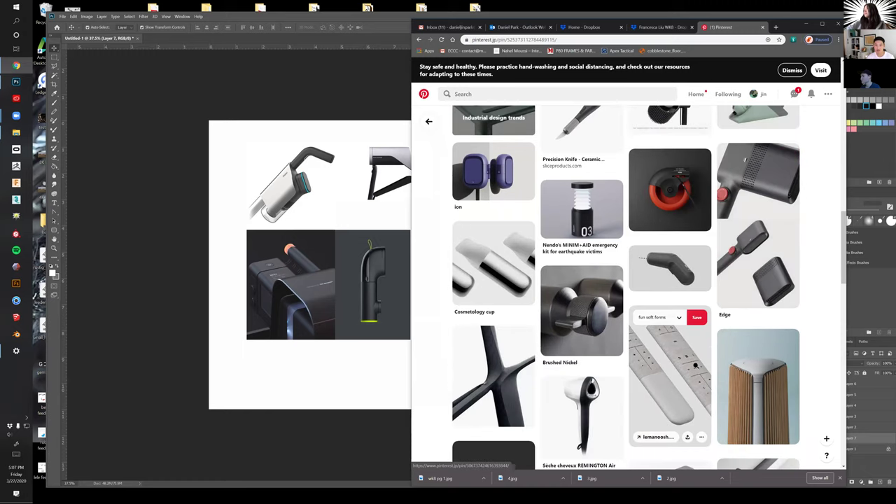
# Search Pinterest for "vr headset"
pyautogui.click(695, 365)
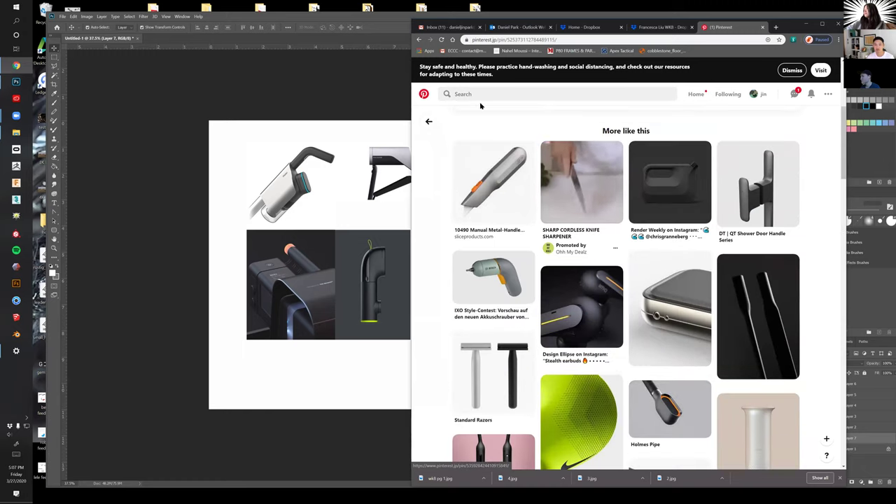
pyautogui.write('vr headset')
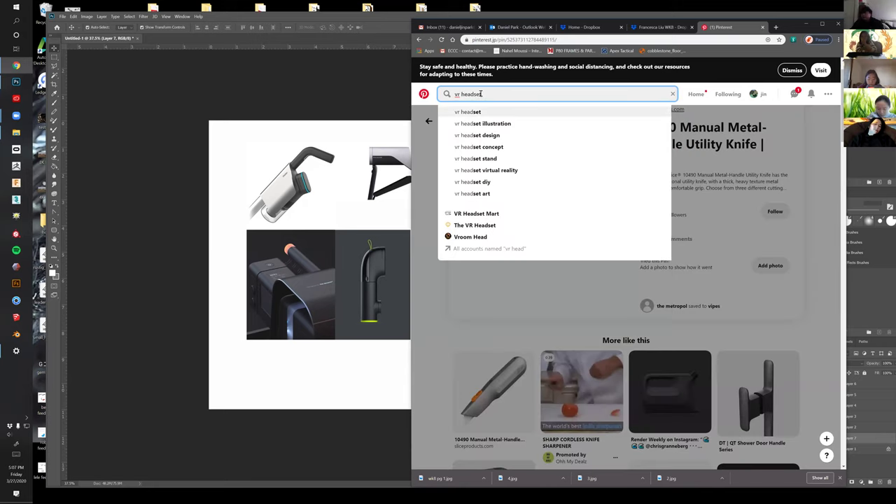
pyautogui.click(468, 112)
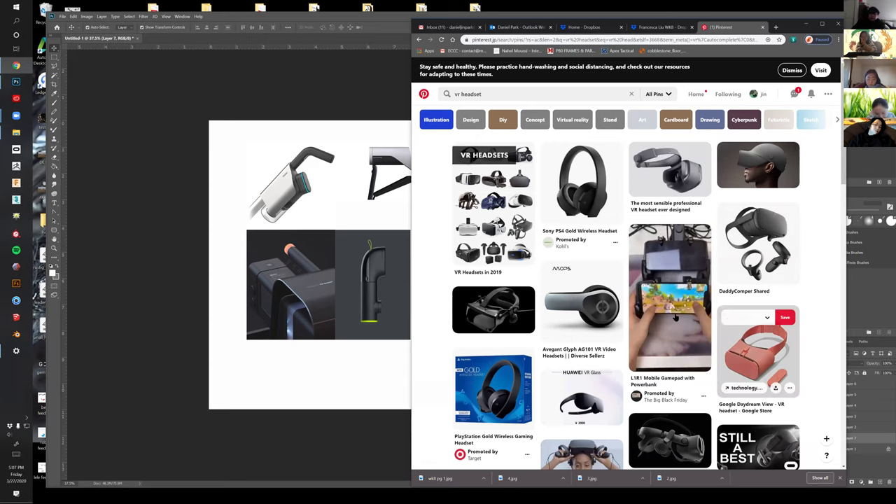
# Look through the VR headset results and open the "No this isn't the Hololens, it's a Surface VR headset!" pin
pyautogui.scroll(-1, 581, 294)
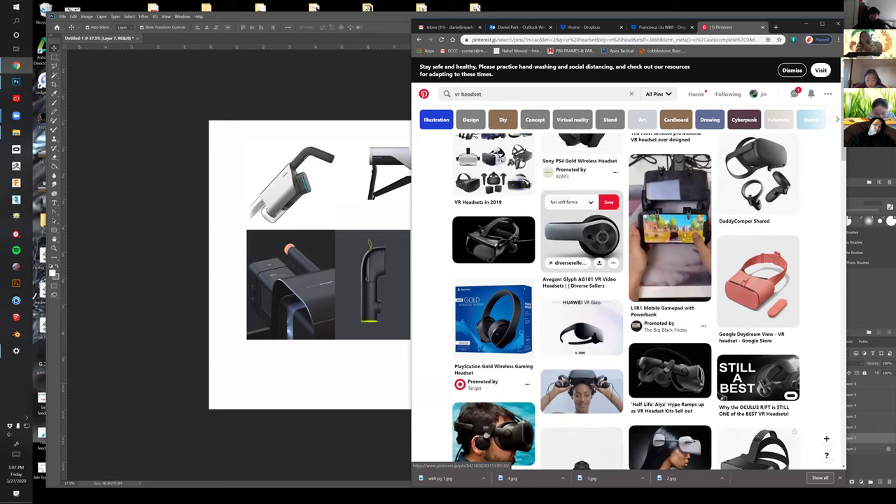
pyautogui.scroll(-1, 777, 298)
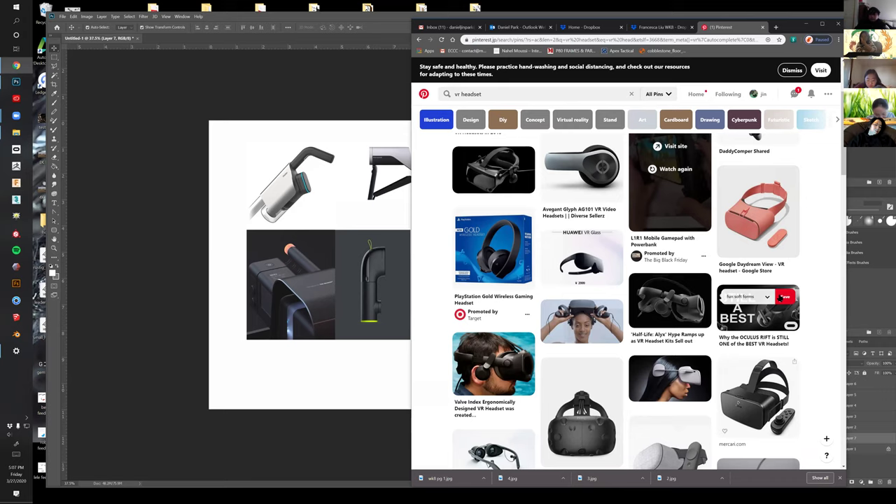
pyautogui.scroll(-4, 795, 270)
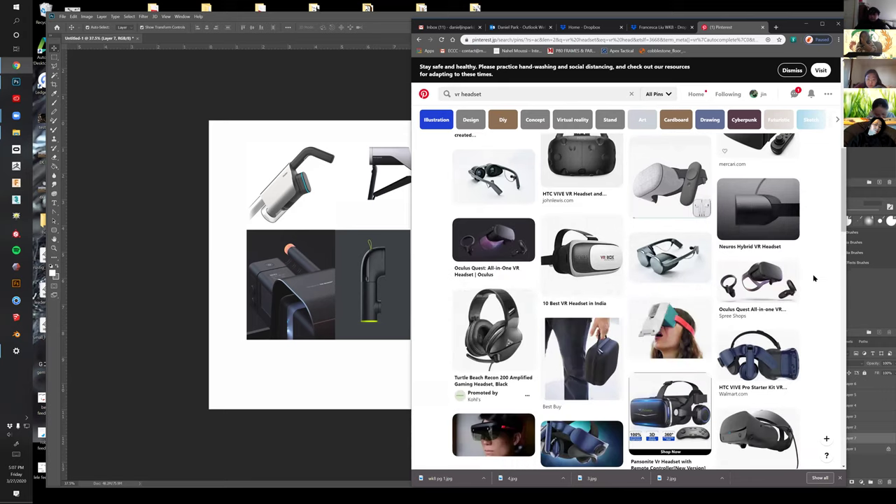
pyautogui.scroll(-3, 814, 278)
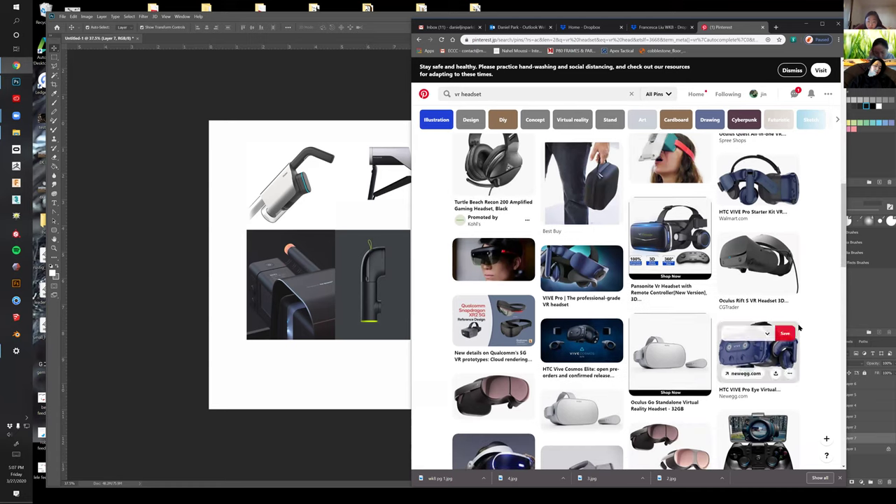
pyautogui.scroll(-5, 798, 327)
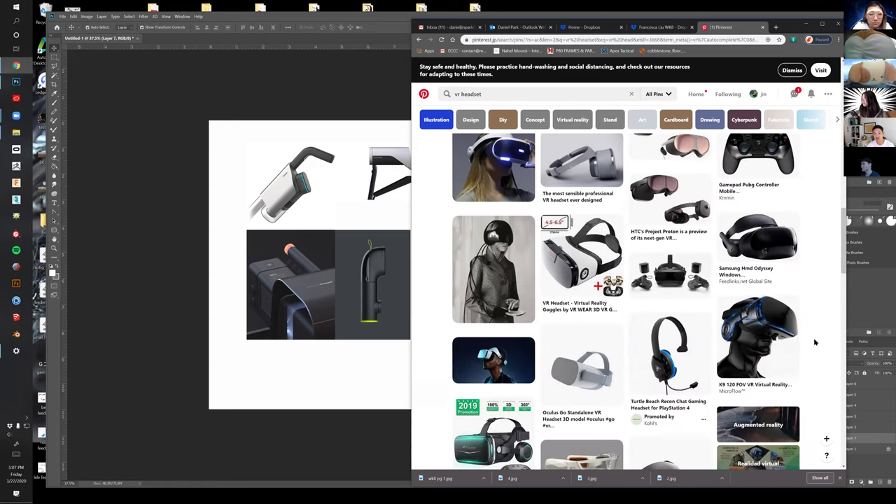
pyautogui.scroll(-12, 815, 343)
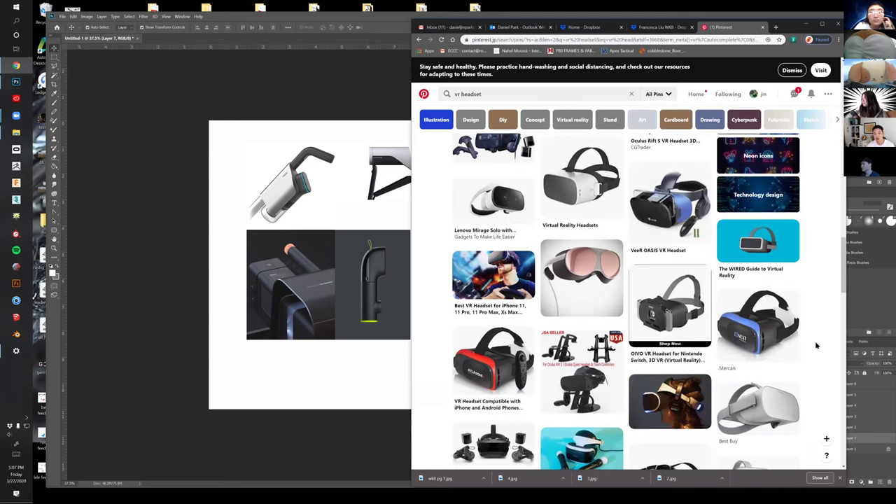
pyautogui.scroll(-3, 815, 345)
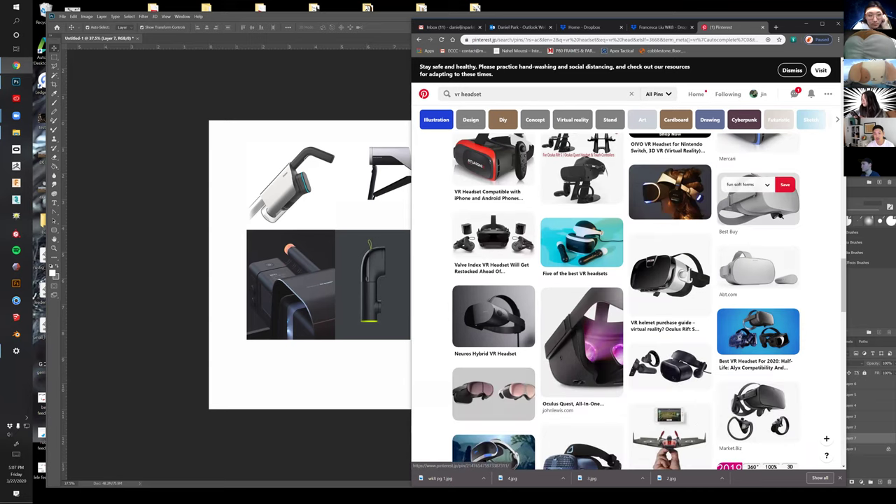
pyautogui.scroll(-8, 780, 218)
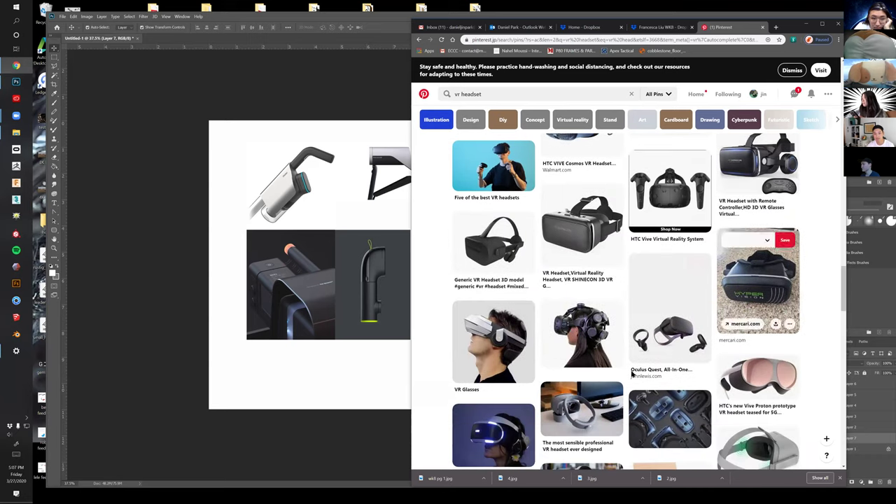
pyautogui.scroll(-5, 740, 344)
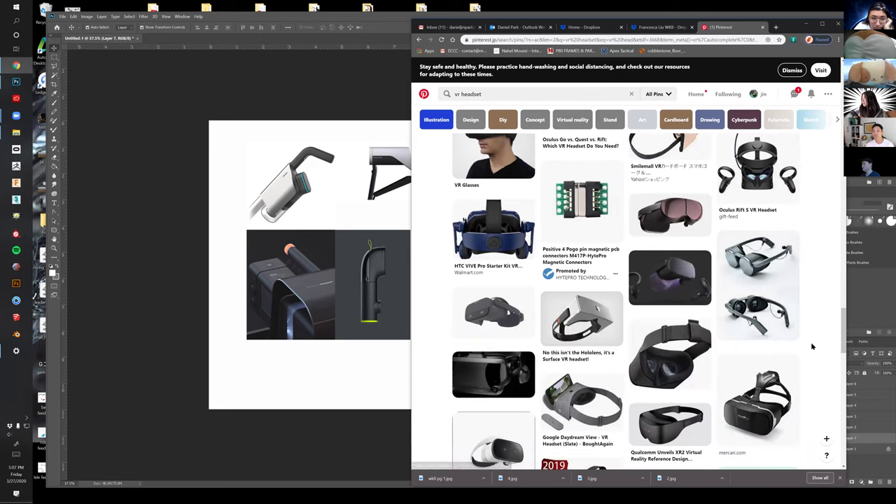
pyautogui.click(581, 322)
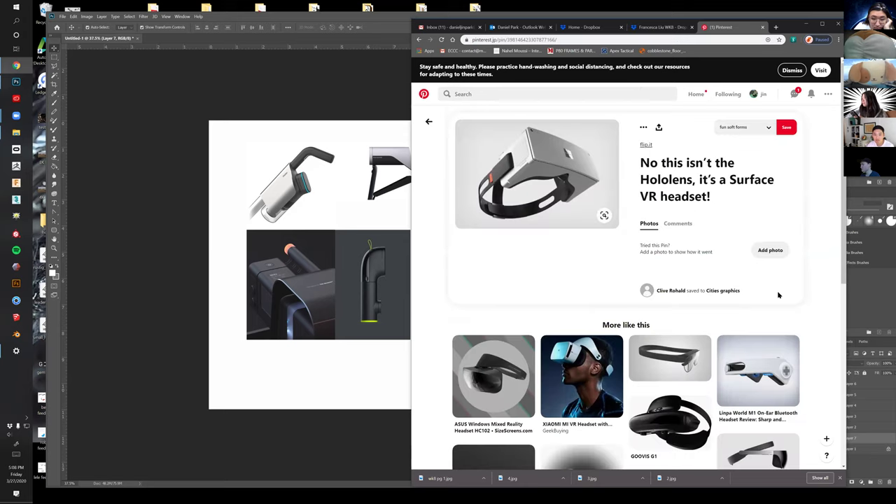
# Follow the related pins through the TinB wearable devices pin to the BonjourLife.com pin of a white VR headset on a dark-haired model
pyautogui.scroll(-2, 777, 294)
pyautogui.scroll(-2, 810, 307)
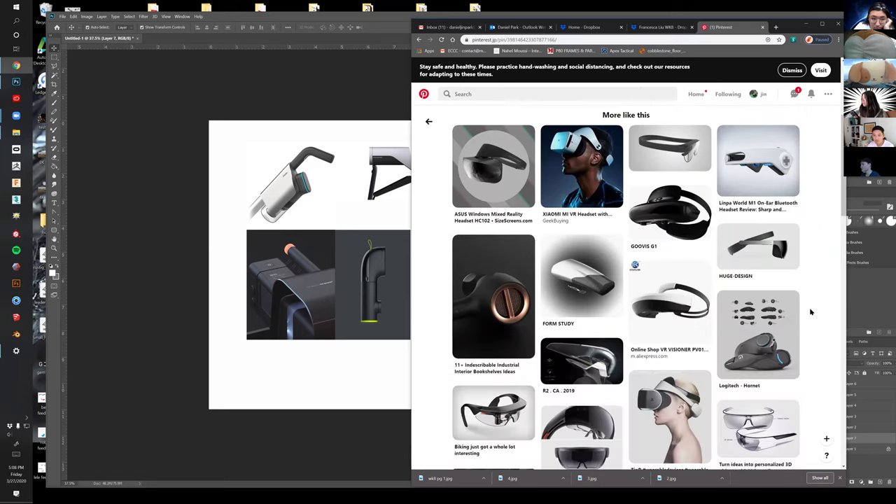
pyautogui.scroll(-2, 809, 311)
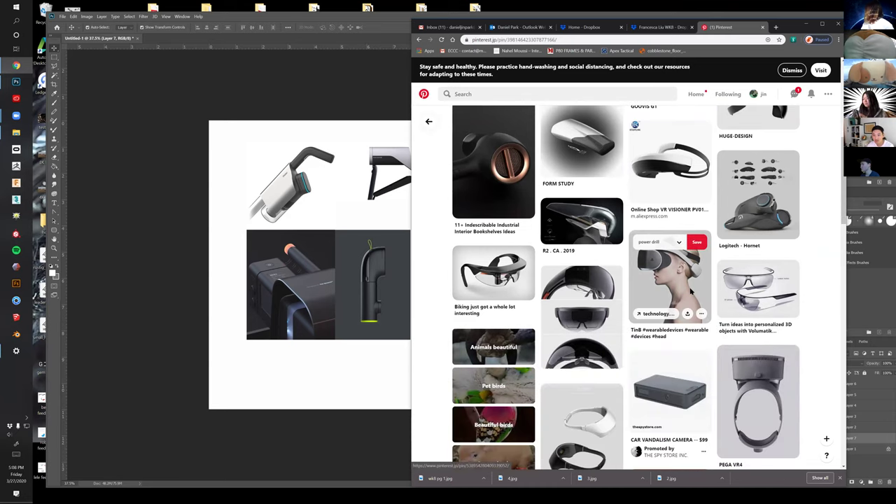
pyautogui.click(691, 293)
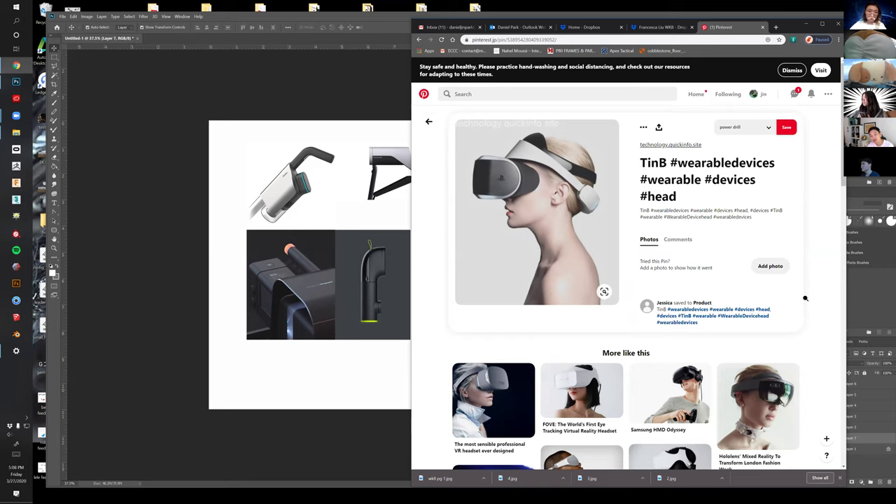
pyautogui.scroll(-5, 805, 298)
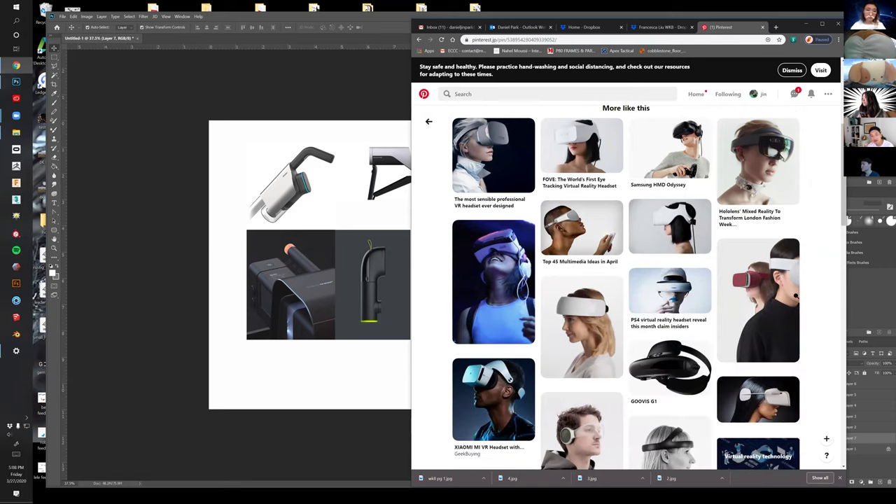
pyautogui.click(696, 233)
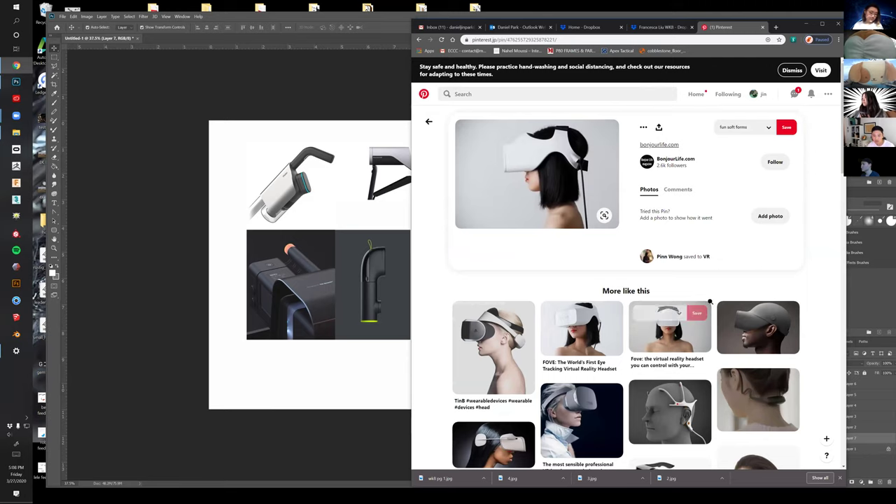
# Copy the white VR headset image into the Photoshop canvas, enlarge it, and place it directly below the utility knife
pyautogui.rightClick(592, 193)
pyautogui.click(642, 263)
pyautogui.click(340, 369)
pyautogui.hotkey('ctrl', 'v')
pyautogui.moveTo(430, 268); pyautogui.dragTo(561, 216)
pyautogui.moveTo(598, 239); pyautogui.dragTo(639, 256)
pyautogui.press('Return')
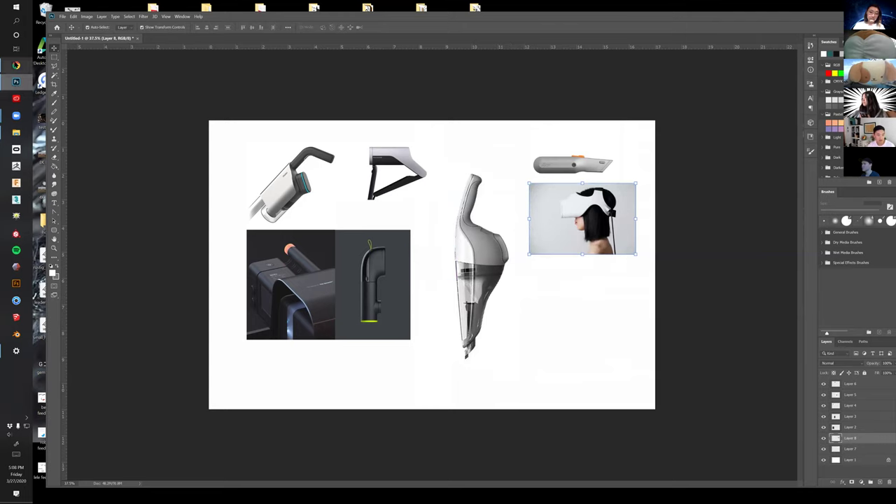
# Switch back to Chrome and open the related pin of a long-haired woman wearing a white full-face mask
pyautogui.click(16, 64)
pyautogui.scroll(-3, 665, 203)
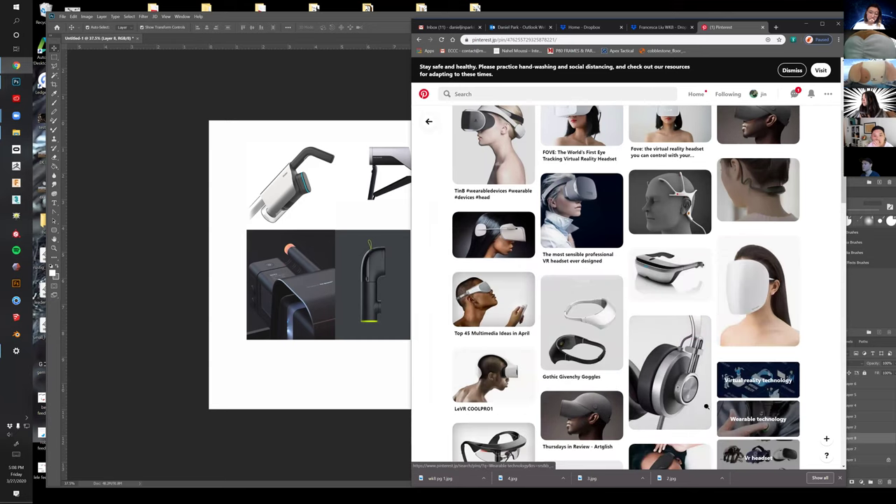
pyautogui.moveTo(683, 389)
pyautogui.scroll(-2, 659, 396)
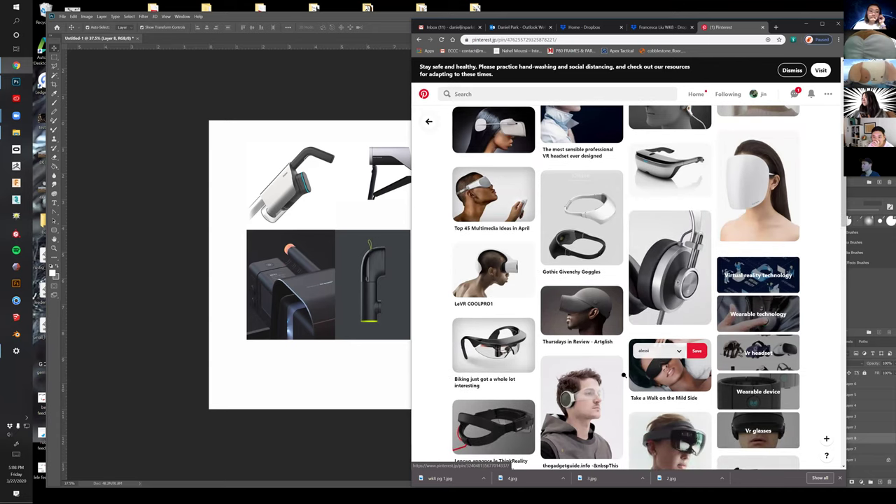
pyautogui.moveTo(789, 228)
pyautogui.click(767, 206)
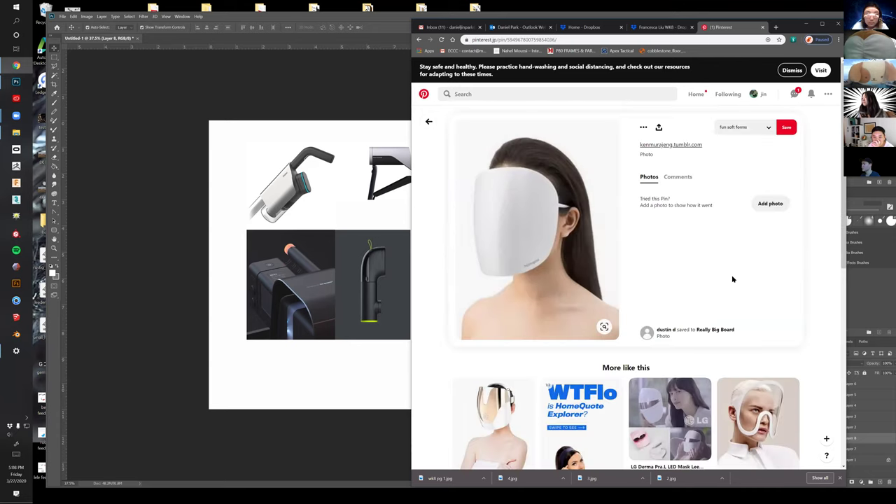
# Open the related rgproprio.com pin of a blond model in a white-framed clear visor and look through its related pins
pyautogui.scroll(-2, 724, 325)
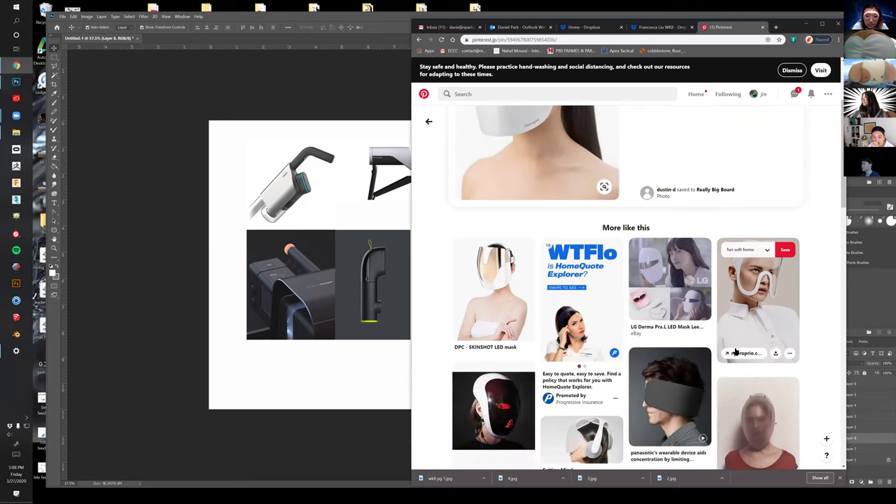
pyautogui.click(779, 301)
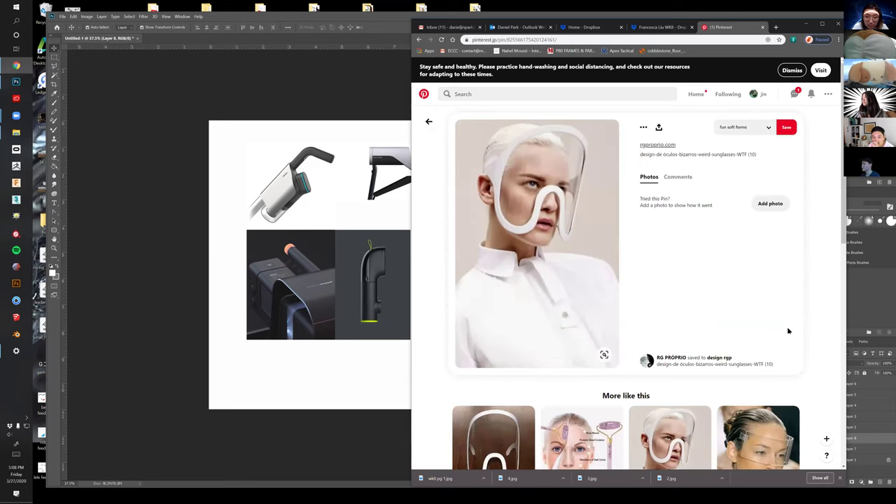
pyautogui.scroll(-2, 735, 378)
pyautogui.scroll(2, 731, 385)
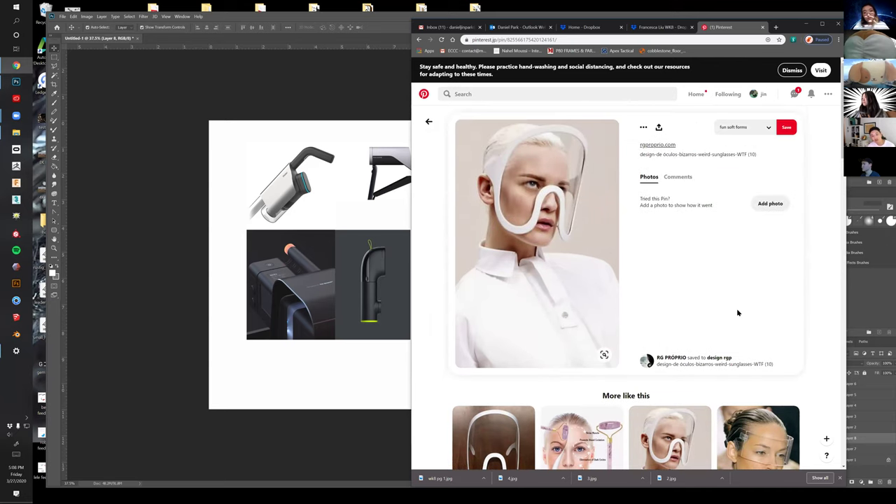
pyautogui.scroll(-2, 737, 313)
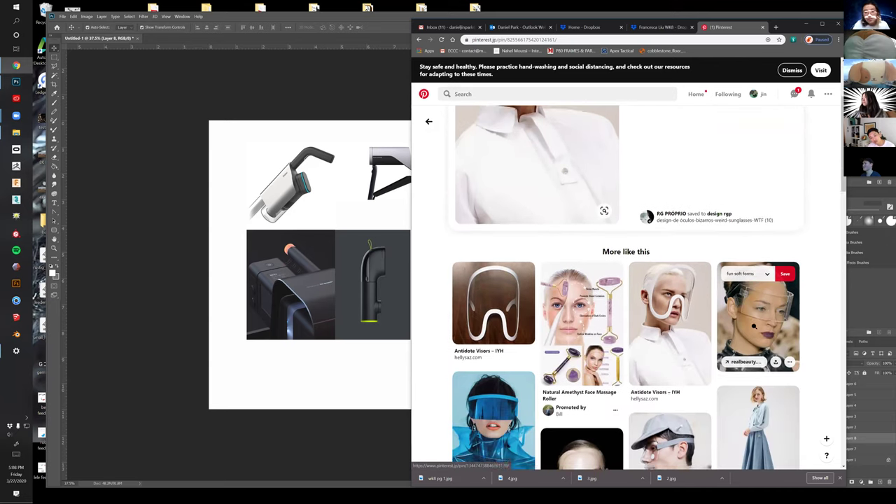
pyautogui.scroll(-2, 588, 315)
pyautogui.scroll(-2, 591, 288)
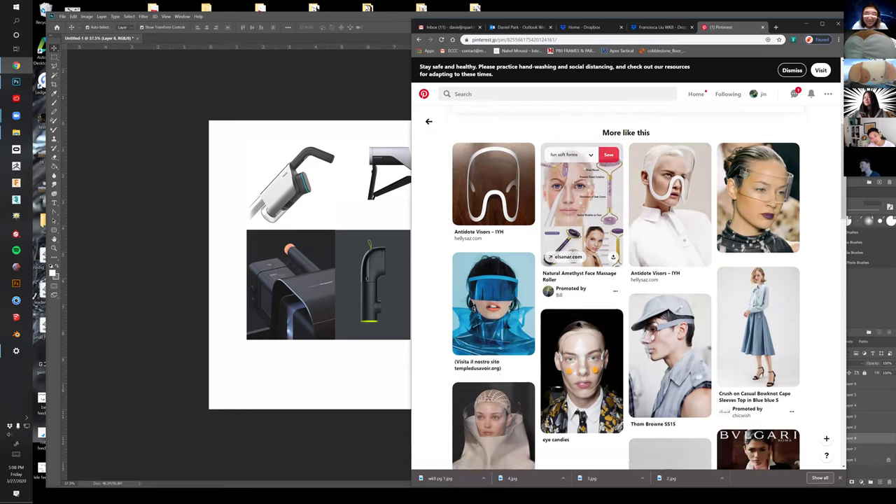
pyautogui.scroll(8, 648, 353)
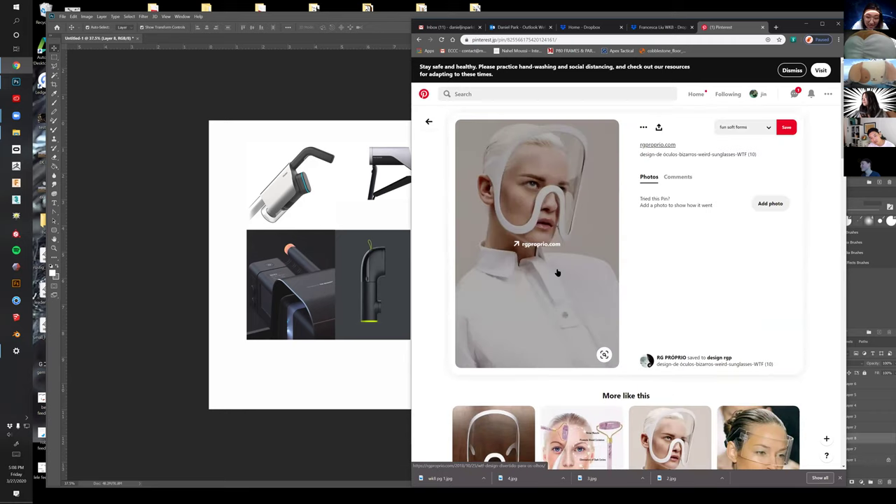
# Copy the white-framed clear visor image into the Photoshop canvas
pyautogui.click(561, 306)
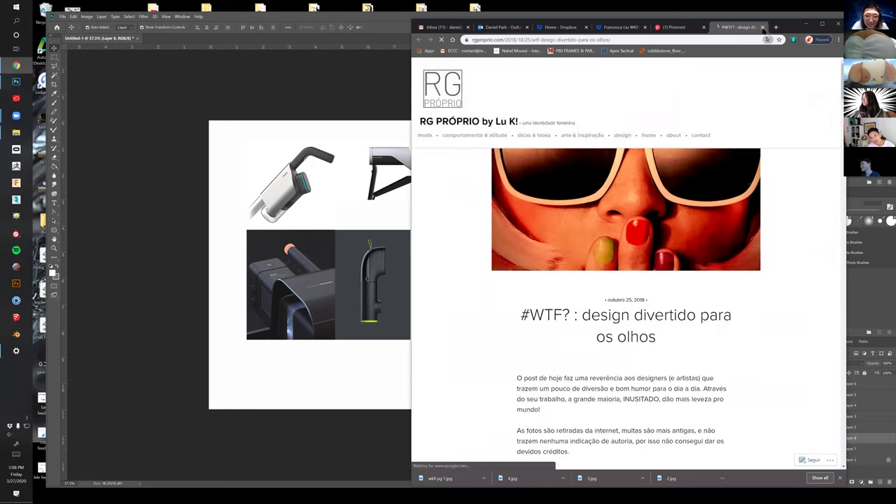
pyautogui.hotkey('ctrl', 'w')
pyautogui.scroll(3, 561, 182)
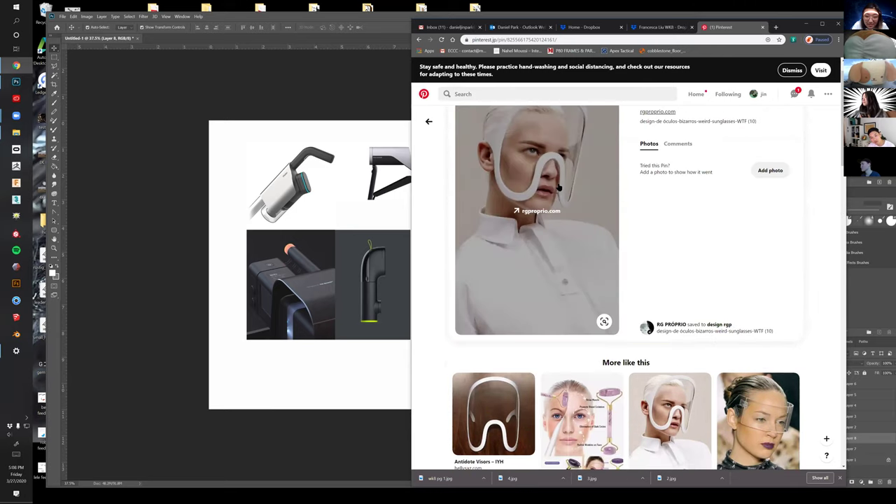
pyautogui.rightClick(560, 186)
pyautogui.click(585, 257)
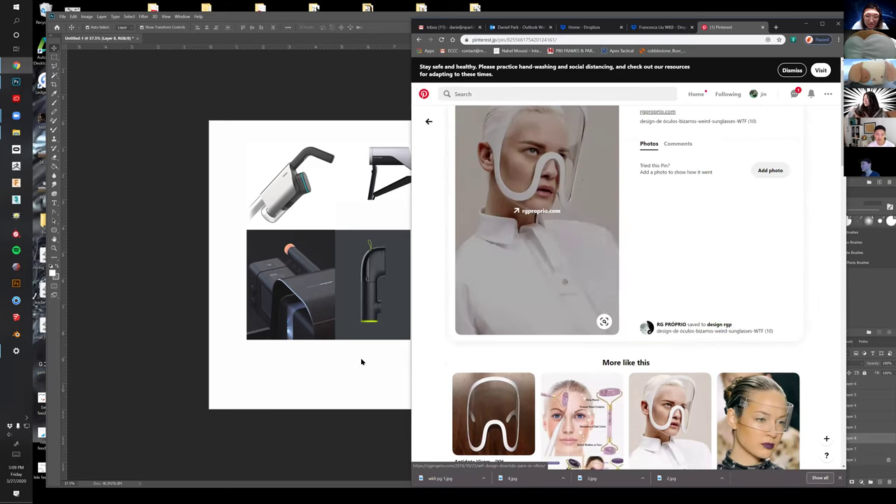
pyautogui.click(362, 362)
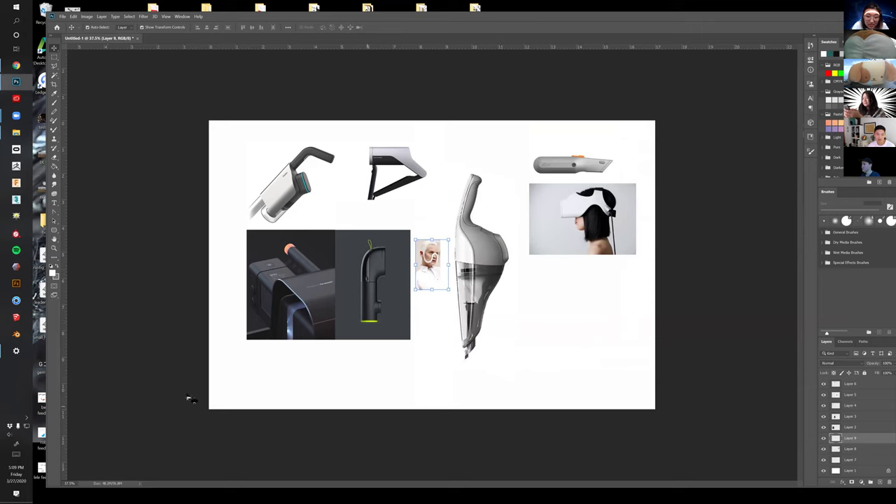
# Switch back to Chrome and open the related realbeauty.com pin of a model wearing a transparent wraparound visor
pyautogui.click(16, 66)
pyautogui.scroll(-3, 756, 315)
pyautogui.click(758, 322)
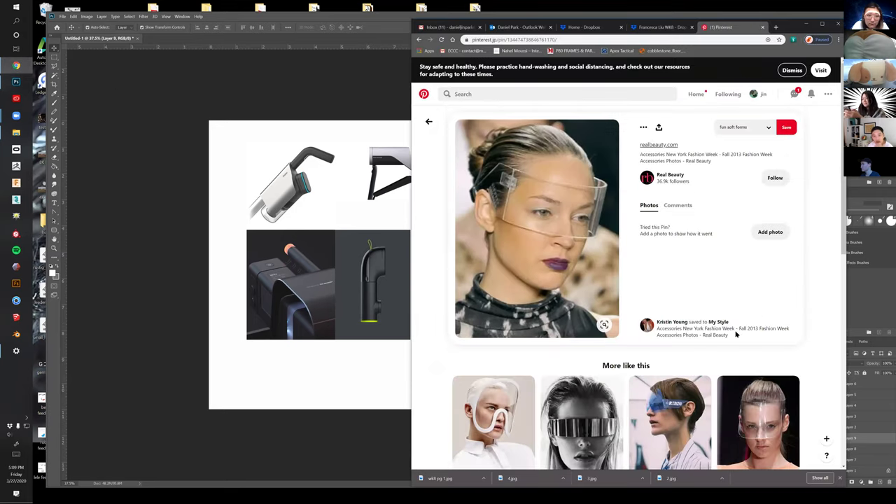
# Follow the related pins through the silver mirrored visor pin to the Alexander McQueen grey transparent visor pin
pyautogui.scroll(-2, 753, 329)
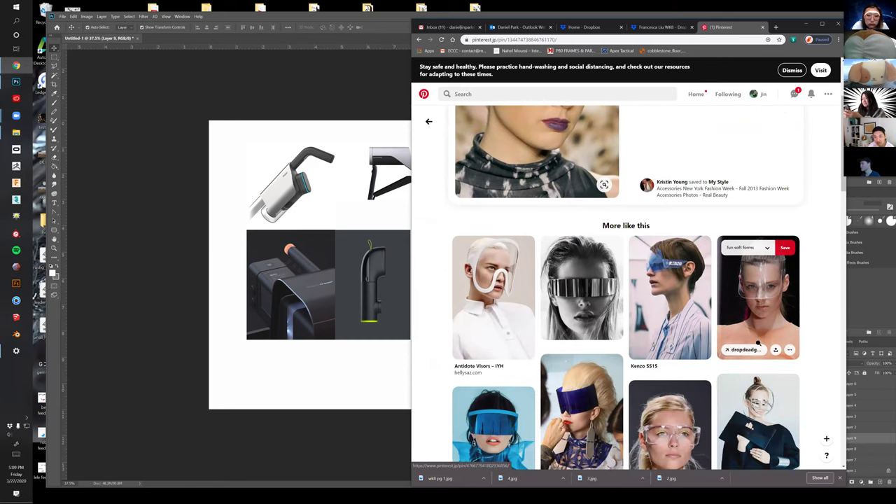
pyautogui.scroll(-3, 760, 353)
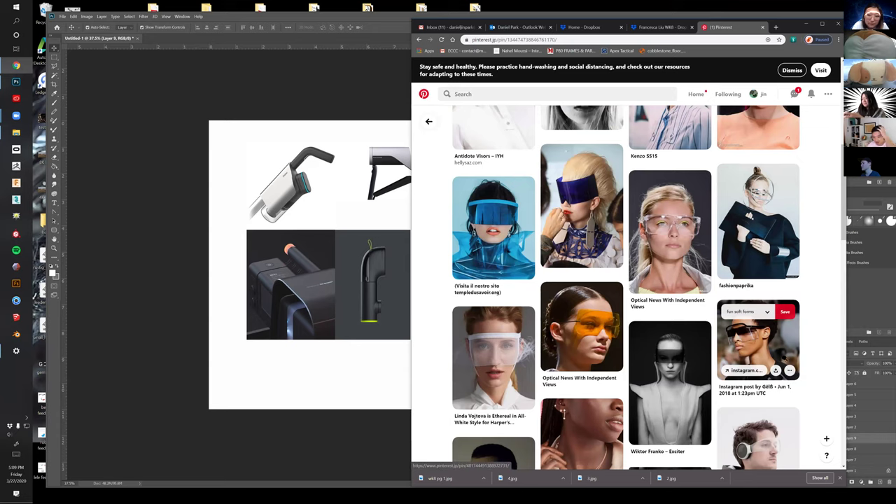
pyautogui.scroll(-4, 764, 347)
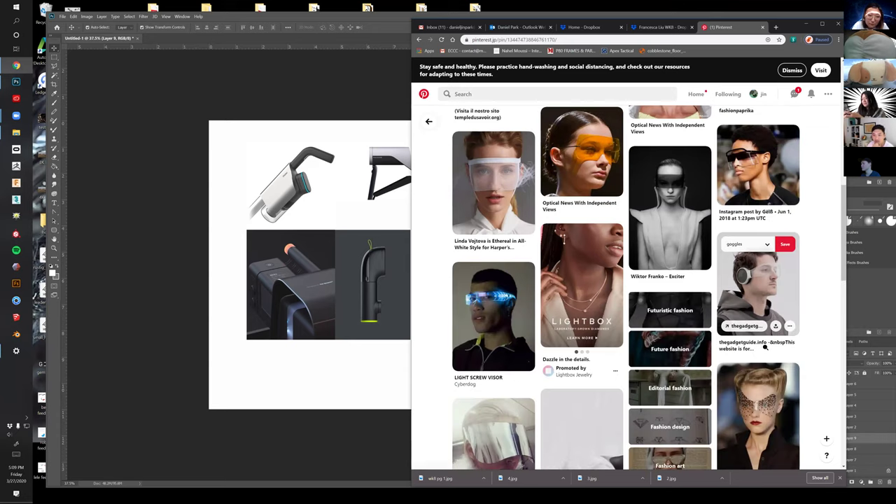
pyautogui.scroll(-2, 767, 345)
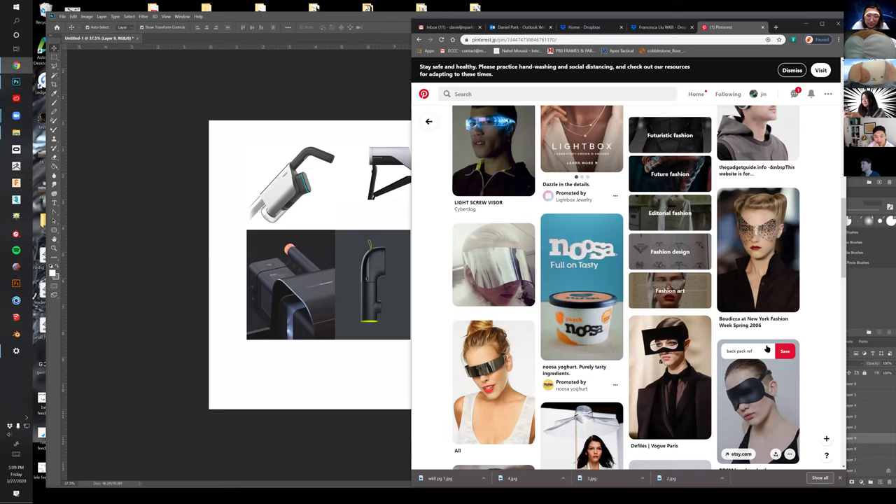
pyautogui.scroll(-1, 701, 295)
pyautogui.click(515, 162)
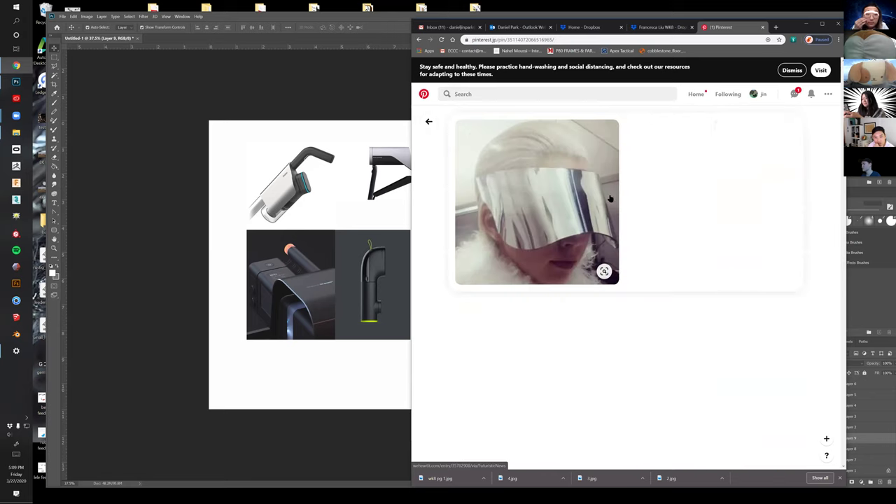
pyautogui.scroll(-3, 516, 162)
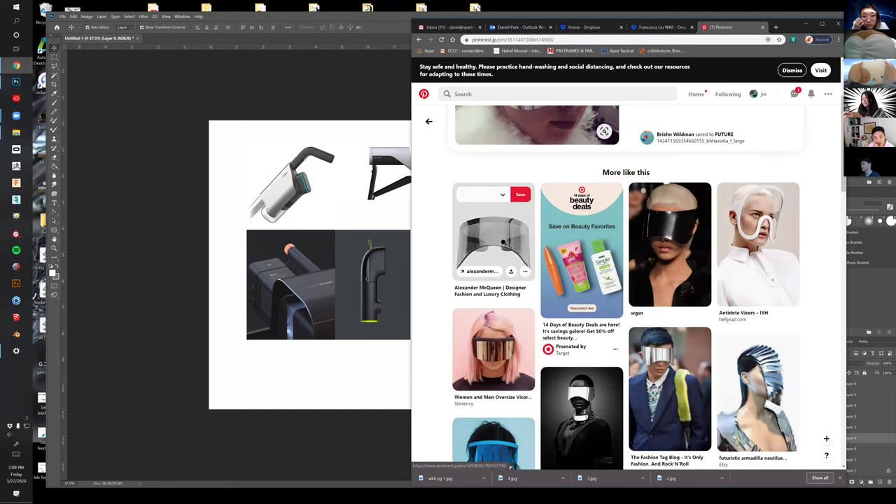
pyautogui.click(494, 224)
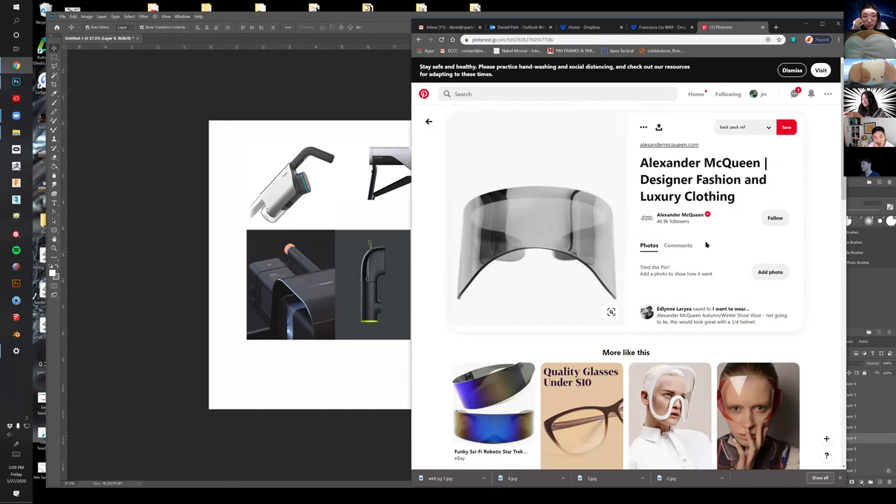
# Copy the Alexander McQueen visor image into the Photoshop canvas, enlarge it, and place it directly below the VR headset photo
pyautogui.rightClick(606, 245)
pyautogui.click(646, 315)
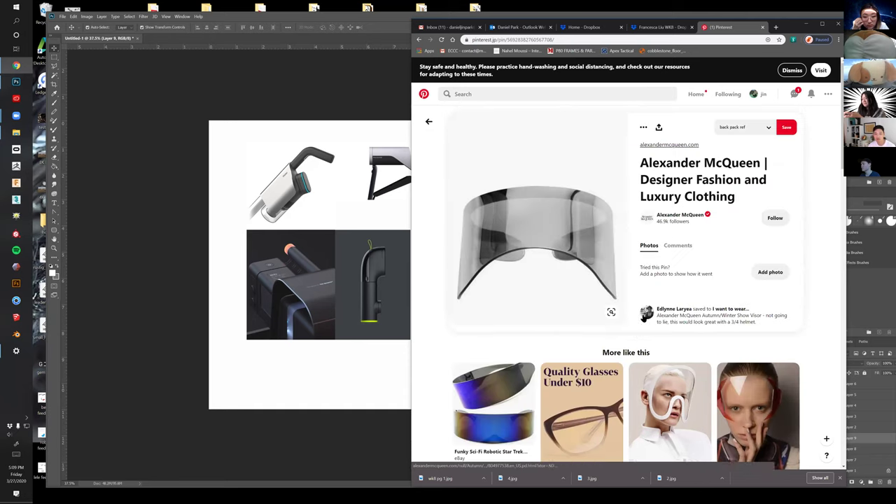
pyautogui.click(362, 378)
pyautogui.hotkey('ctrl', 'v')
pyautogui.moveTo(440, 270); pyautogui.dragTo(569, 284)
pyautogui.moveTo(589, 316); pyautogui.dragTo(649, 375)
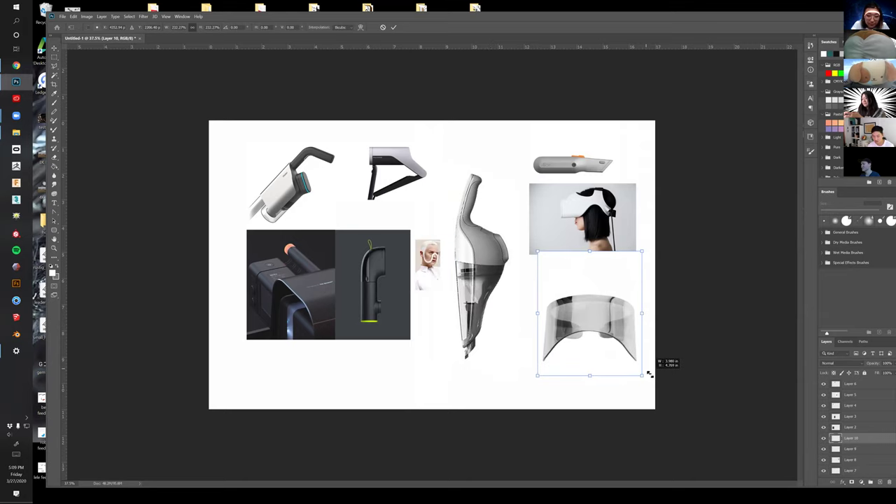
pyautogui.press('Return')
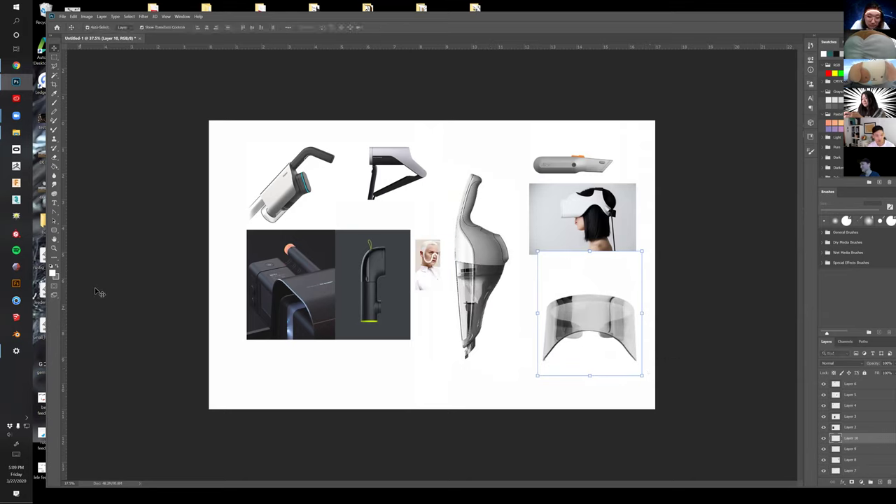
# Switch back to Chrome, look through the related visor pins, and open the Farfetch pin of a gold-tinted visor
pyautogui.click(21, 66)
pyautogui.scroll(-3, 703, 410)
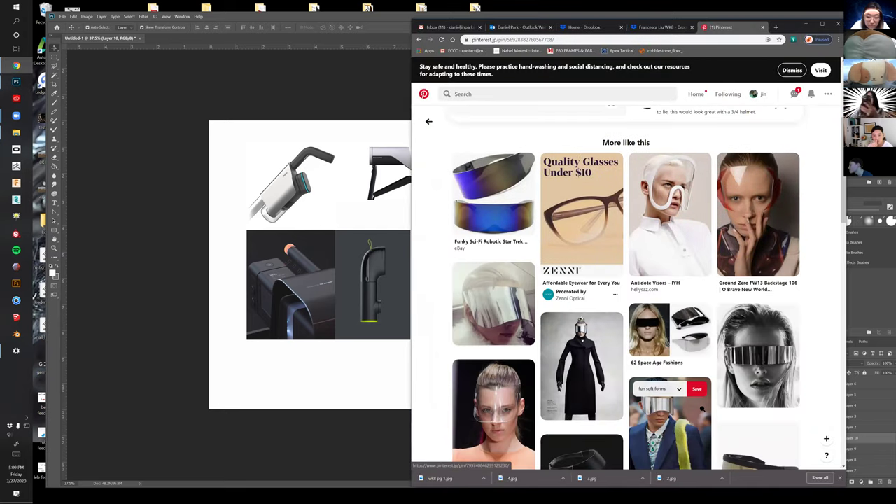
pyautogui.scroll(-3, 702, 409)
pyautogui.scroll(-3, 800, 267)
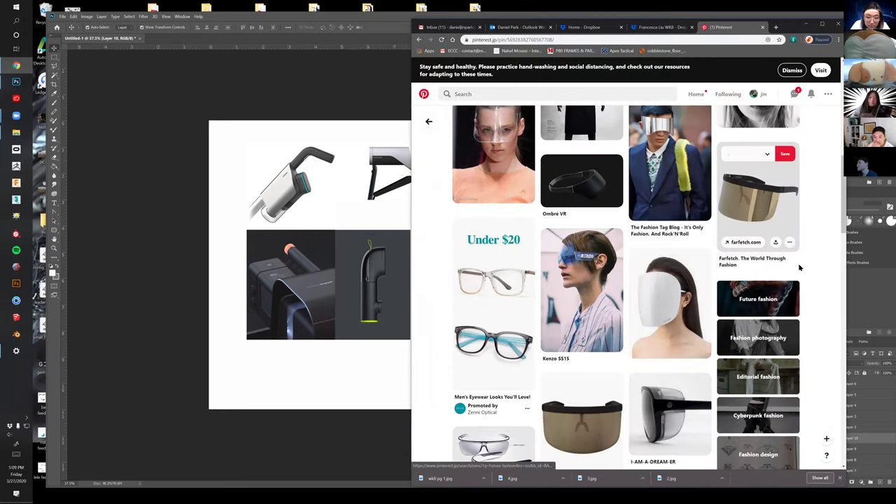
pyautogui.click(789, 219)
# Look through the pins related to the gold-tinted visor and open the Poshmark pin of an iridescent sun visor
pyautogui.scroll(-3, 702, 386)
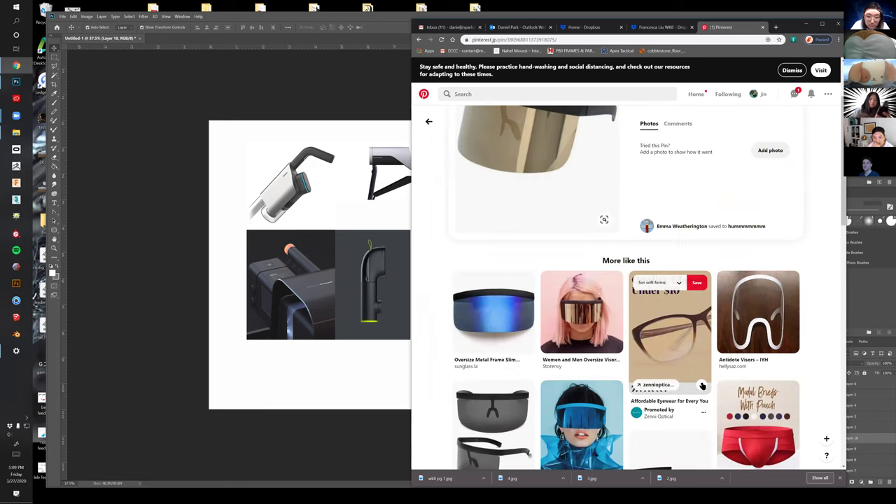
pyautogui.scroll(-10, 702, 385)
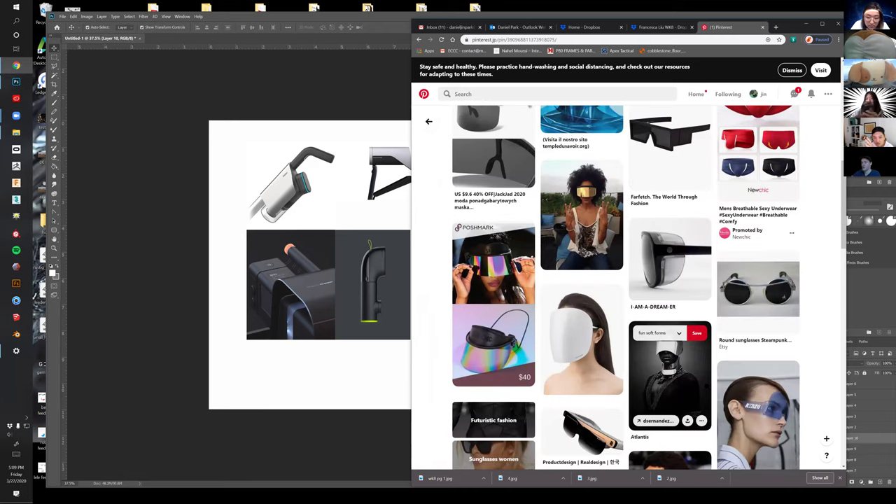
pyautogui.scroll(-4, 705, 386)
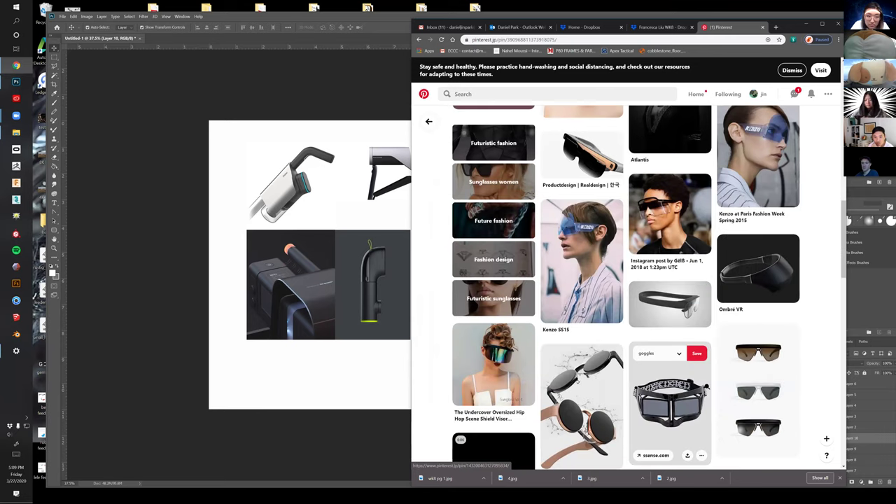
pyautogui.scroll(2, 706, 386)
pyautogui.click(505, 196)
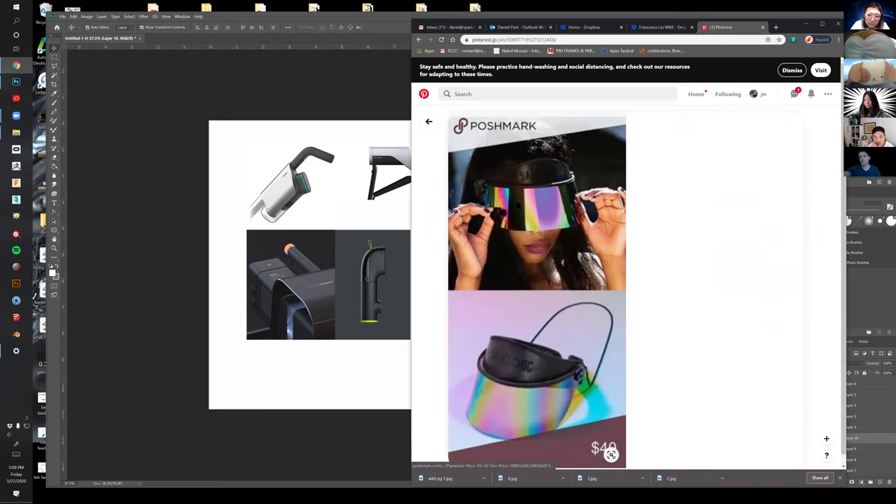
# Look through the pins related to the iridescent sun visor and open the TinB wearable devices pin of a VR headset
pyautogui.scroll(-1, 716, 382)
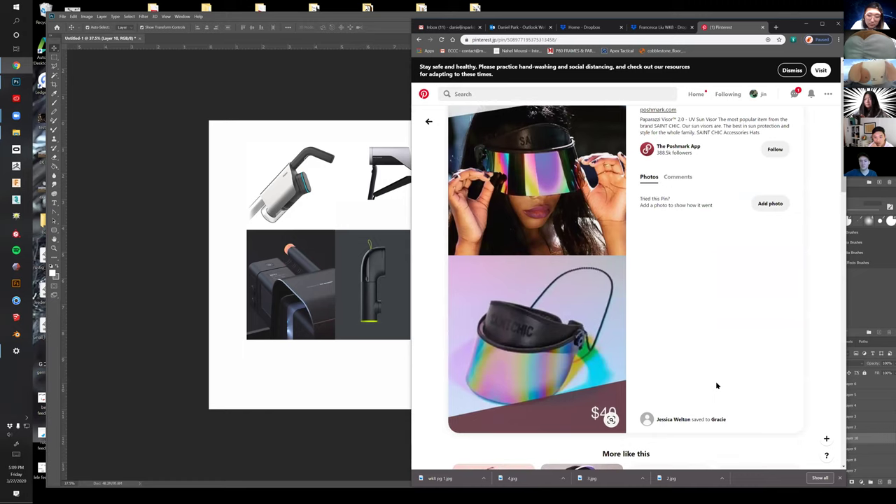
pyautogui.scroll(-2, 716, 385)
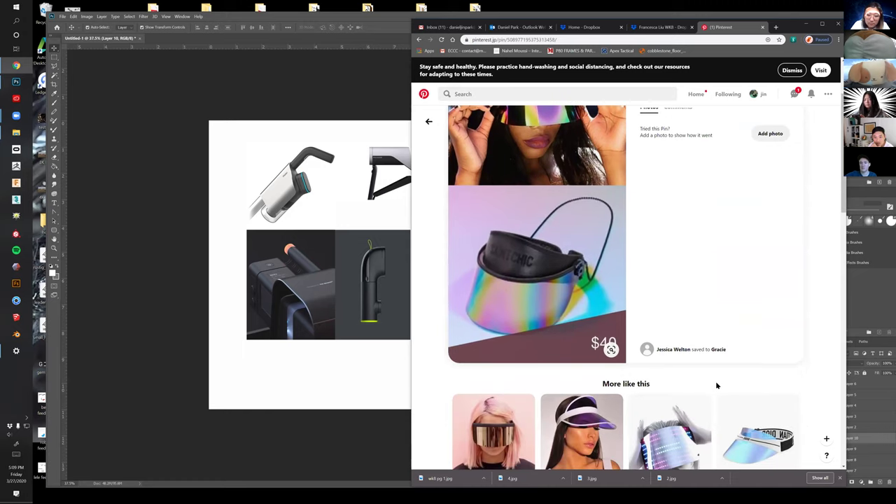
pyautogui.scroll(3, 716, 385)
pyautogui.scroll(-5, 716, 385)
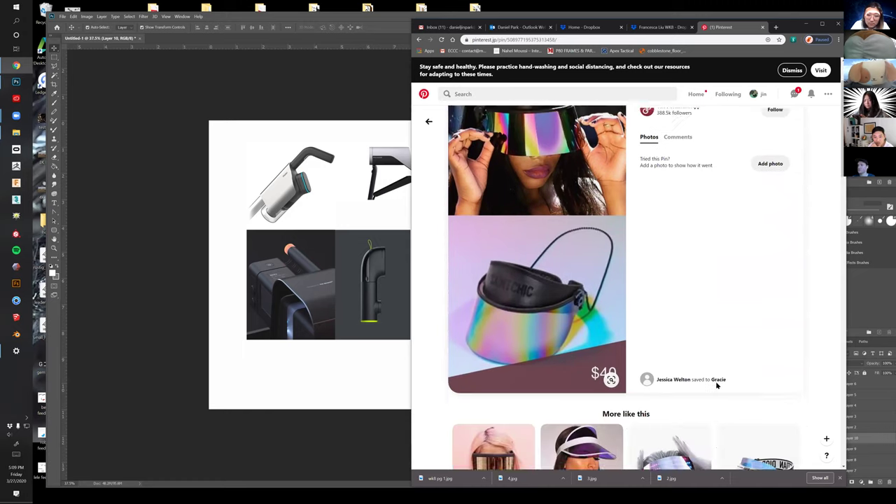
pyautogui.scroll(-2, 717, 385)
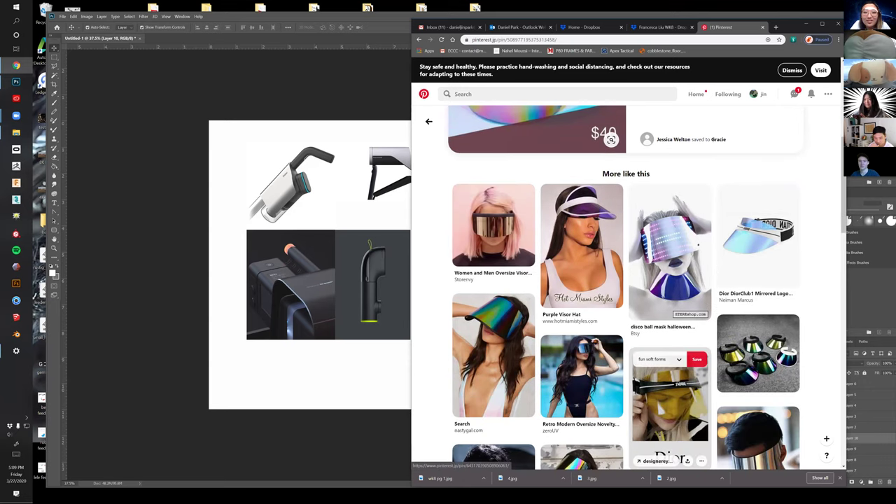
pyautogui.scroll(-1, 629, 392)
pyautogui.scroll(-5, 629, 392)
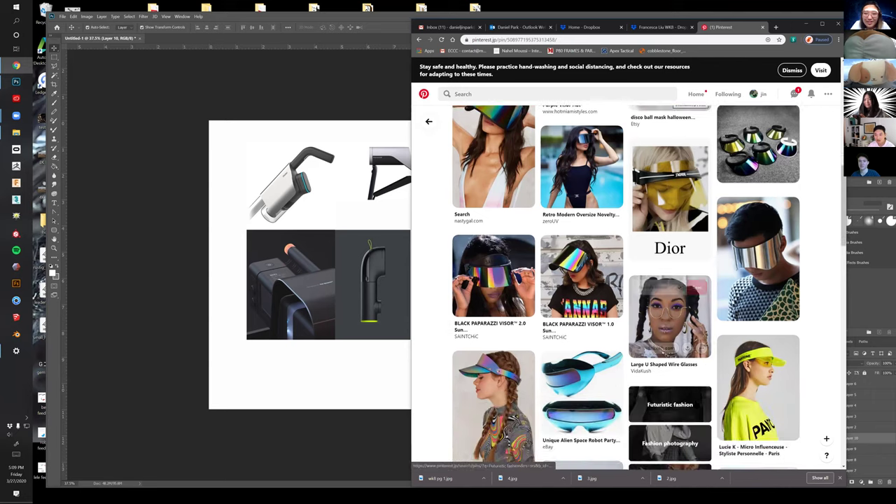
pyautogui.scroll(-4, 670, 420)
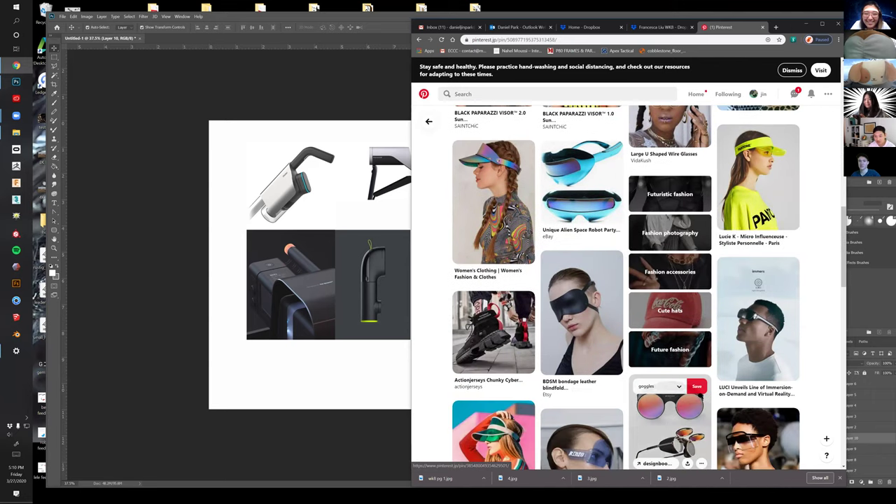
pyautogui.scroll(-6, 670, 406)
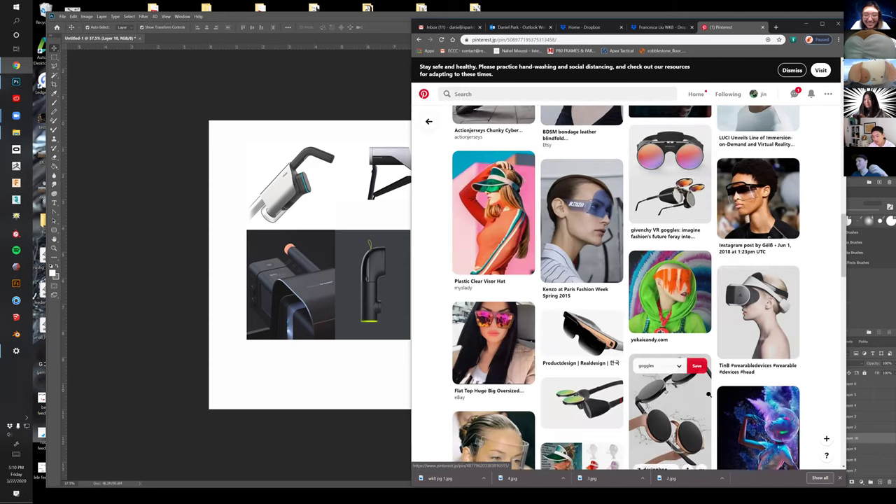
pyautogui.click(777, 249)
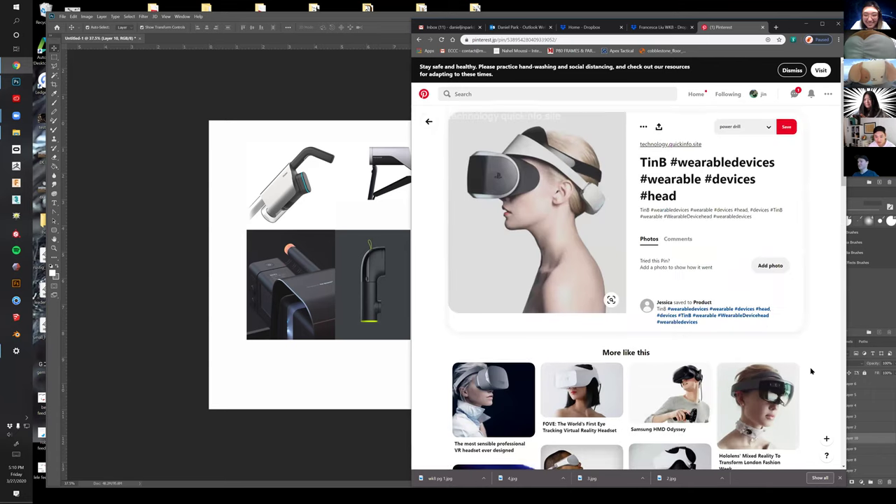
# Look through the pins related to the TinB VR headset and open the CNET pin of a black EEG headset
pyautogui.scroll(-2, 811, 371)
pyautogui.scroll(-2, 811, 372)
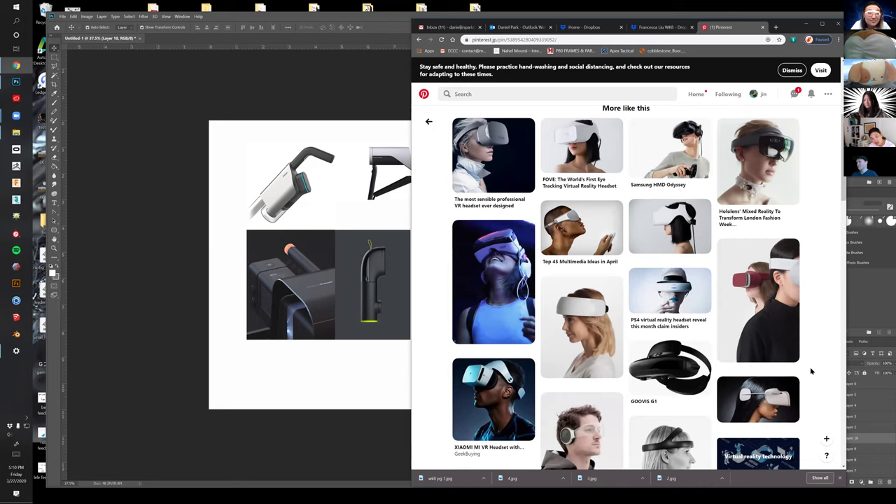
pyautogui.scroll(-2, 811, 371)
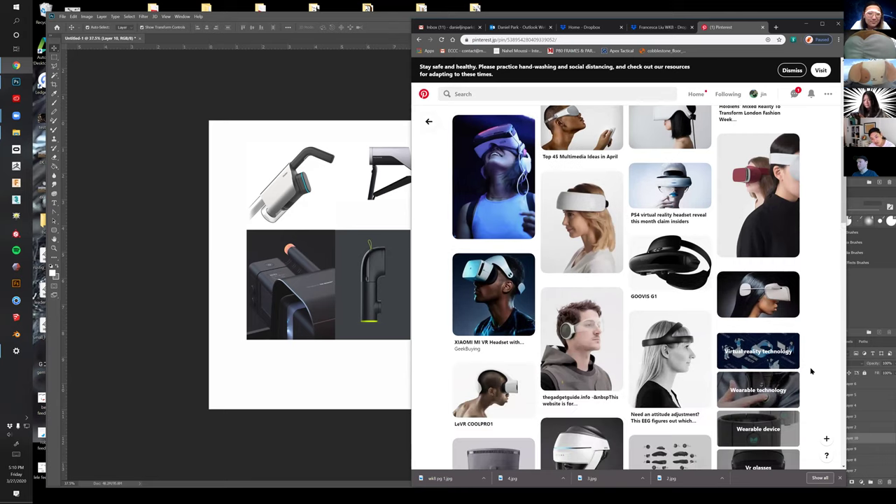
pyautogui.scroll(-1, 812, 371)
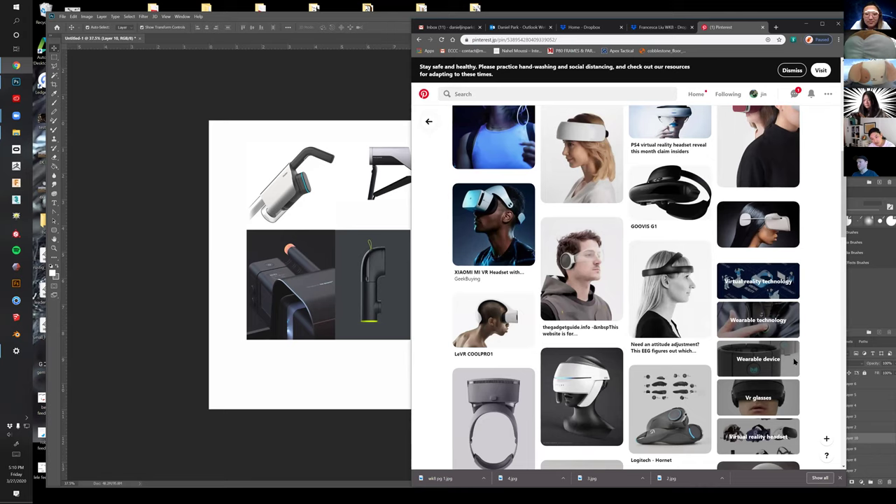
pyautogui.click(665, 304)
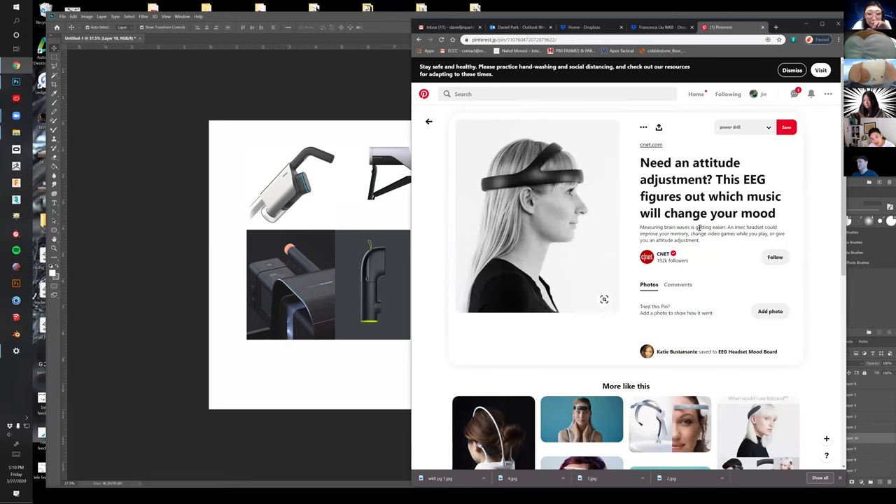
# Look through the pins related to the EEG headset and open the pin of the grey PEGA VR4 headset with its strap
pyautogui.scroll(-1, 770, 328)
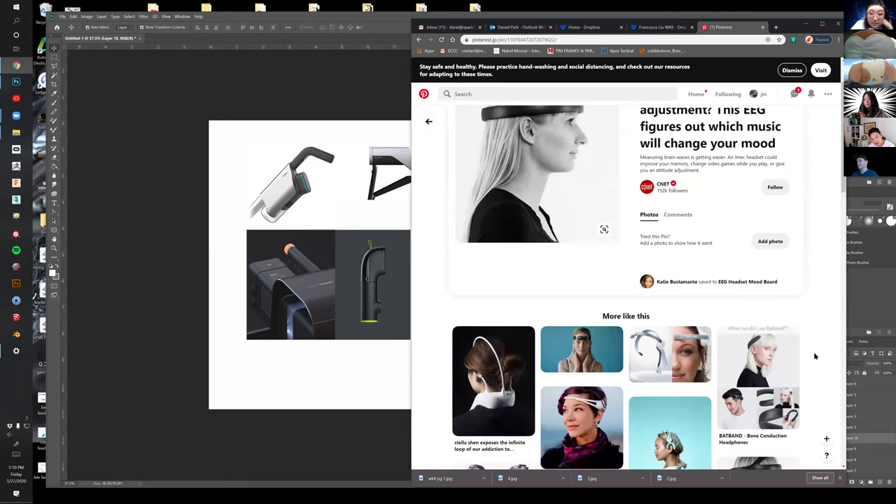
pyautogui.scroll(-1, 816, 363)
pyautogui.scroll(-3, 817, 368)
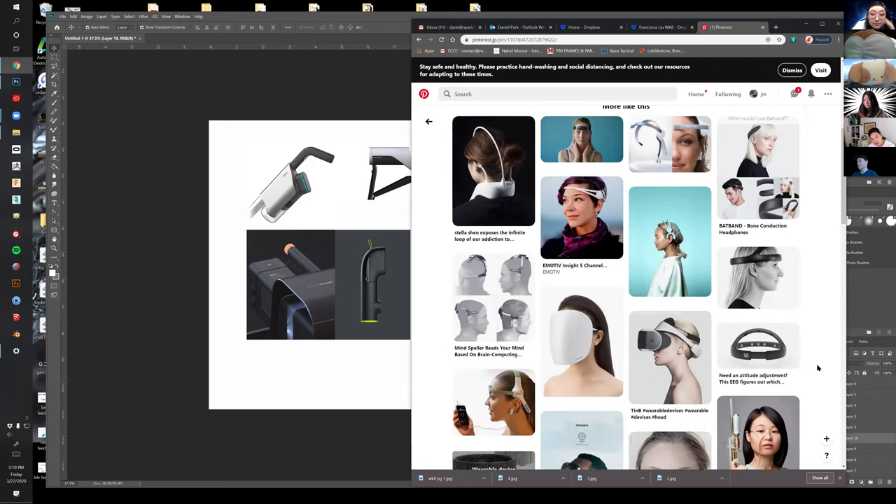
pyautogui.scroll(-1, 817, 367)
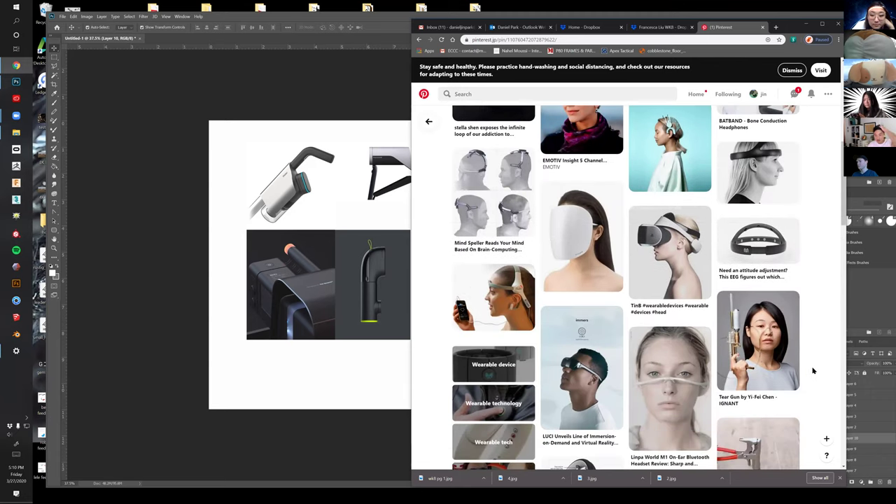
pyautogui.scroll(-6, 812, 372)
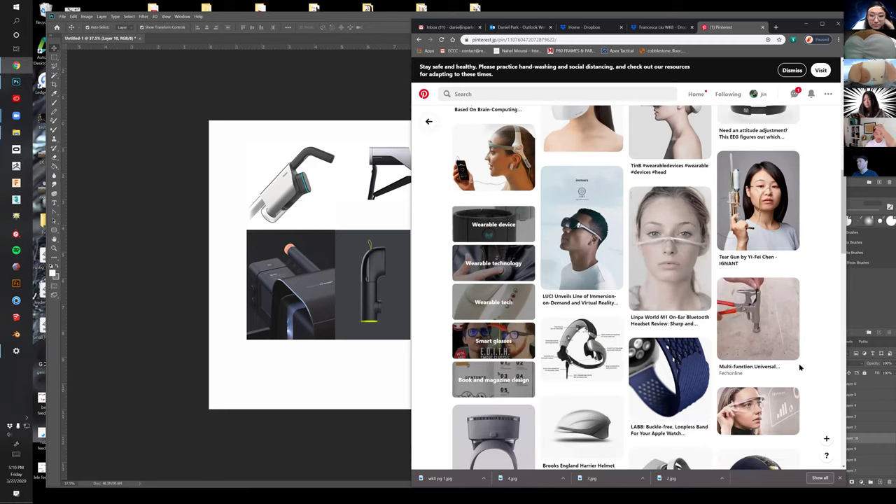
pyautogui.click(484, 216)
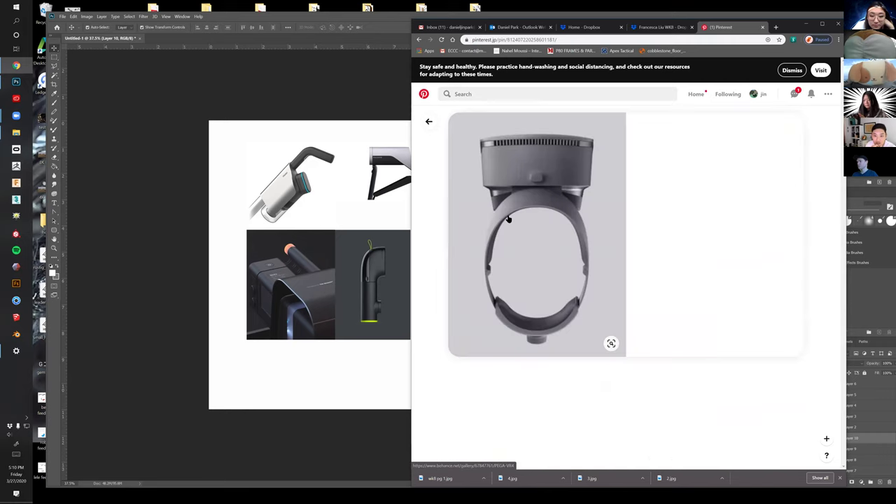
# Open the related Yanko Design pin of the most sensible professional VR headset, followed by its related PEGA VR4 side-view pin
pyautogui.scroll(-2, 651, 322)
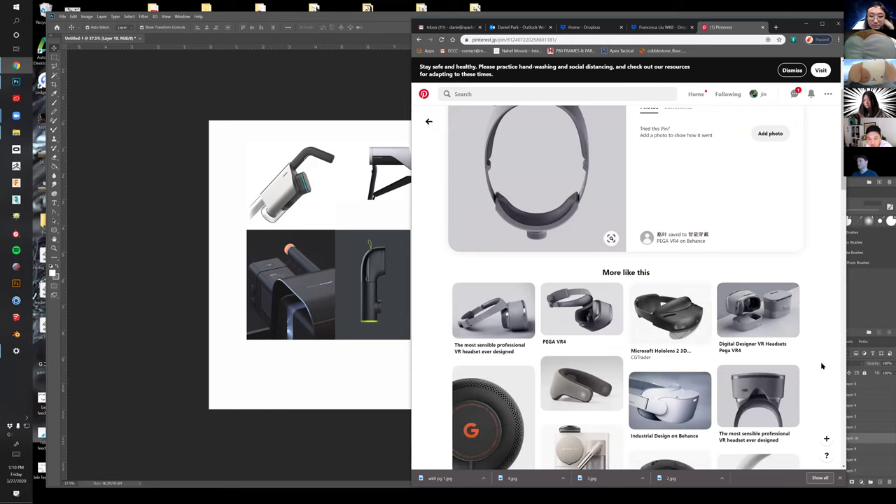
pyautogui.click(499, 312)
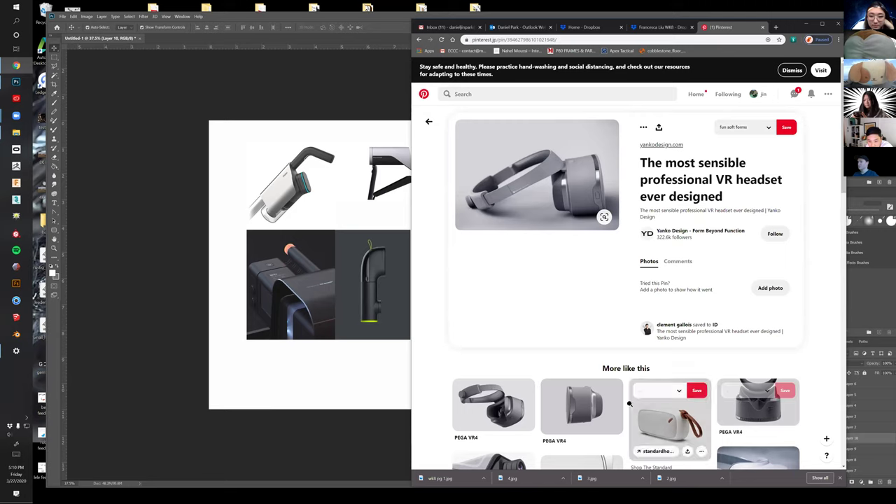
pyautogui.click(581, 406)
# Copy the PEGA VR4 side-view image into the Photoshop canvas, enlarge it, and place it below the dark product photos
pyautogui.rightClick(588, 165)
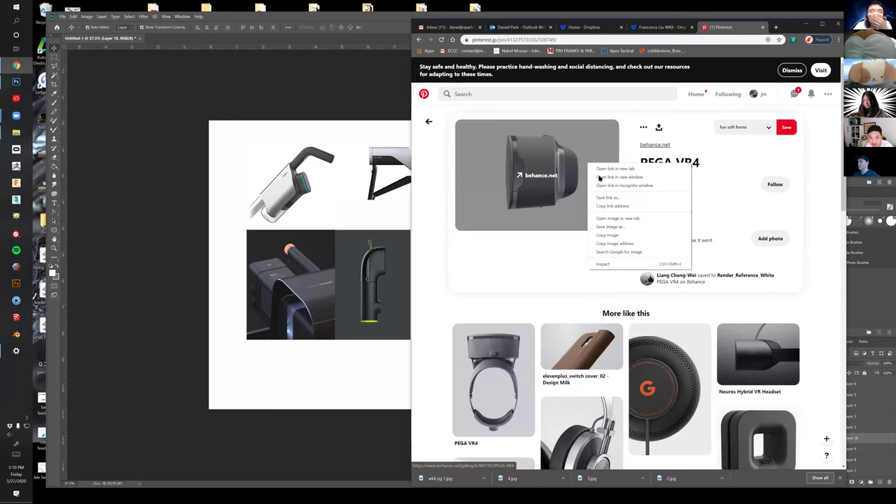
pyautogui.click(613, 235)
pyautogui.click(341, 387)
pyautogui.hotkey('ctrl', 'v')
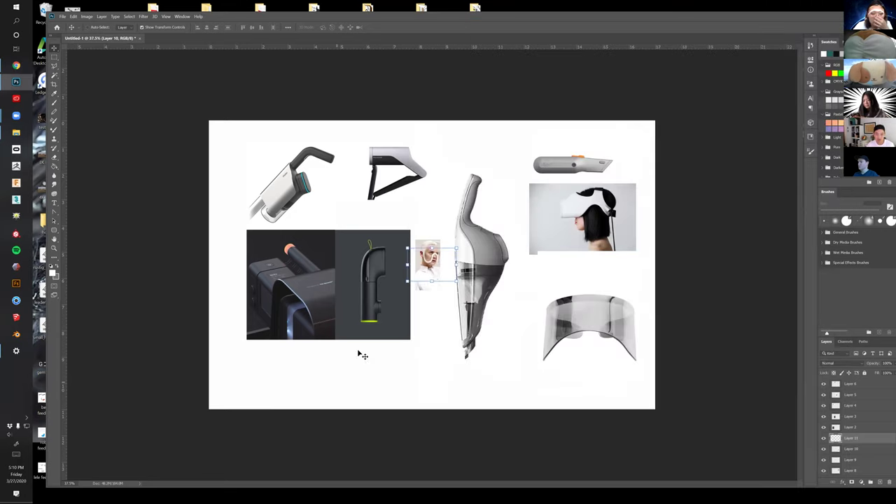
pyautogui.moveTo(425, 273); pyautogui.dragTo(384, 383)
pyautogui.moveTo(251, 364); pyautogui.dragTo(332, 375)
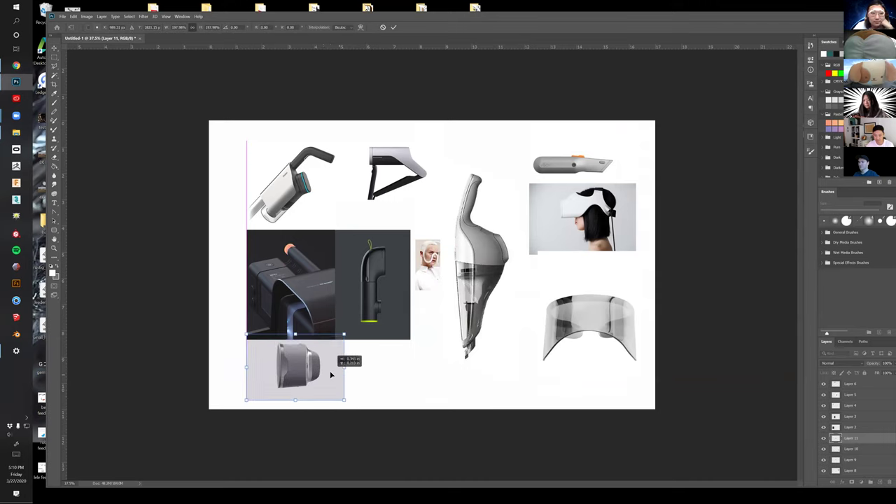
pyautogui.press('Return')
# Delete the dark projector photo, move the black flashlight image into its place, and position the PEGA VR4 image beside it
pyautogui.moveTo(336, 301); pyautogui.dragTo(332, 280)
pyautogui.press('Delete')
pyautogui.moveTo(364, 312); pyautogui.dragTo(274, 299)
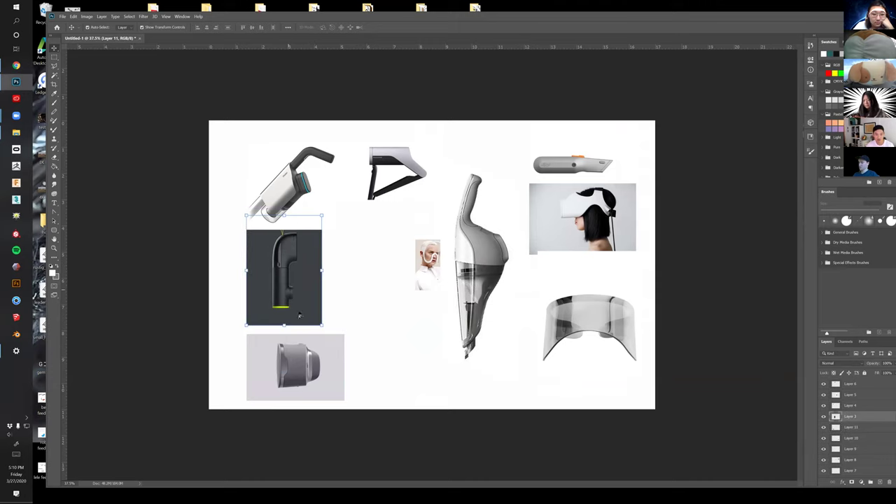
pyautogui.moveTo(310, 367); pyautogui.dragTo(318, 363)
pyautogui.moveTo(365, 294); pyautogui.dragTo(428, 167)
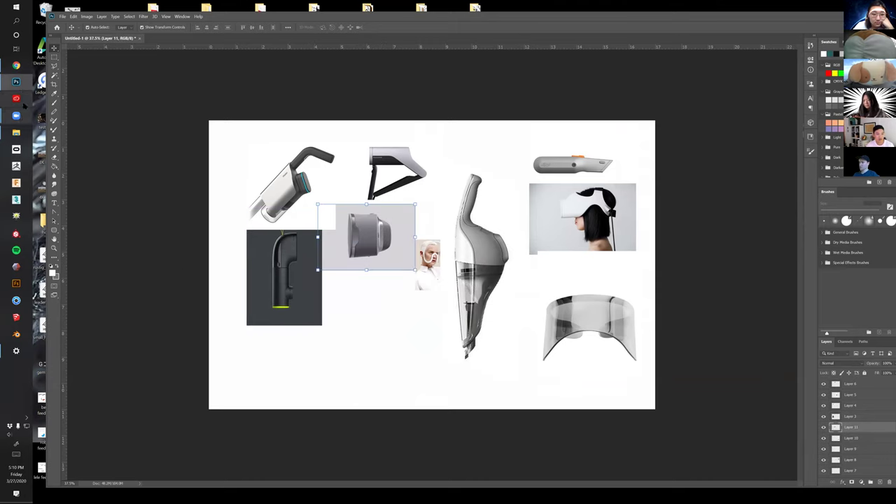
# Switch back to Chrome, look through the pins related to the PEGA VR4, and open the side-view pin of the ALLOMIND eyewear
pyautogui.click(16, 65)
pyautogui.scroll(-5, 683, 344)
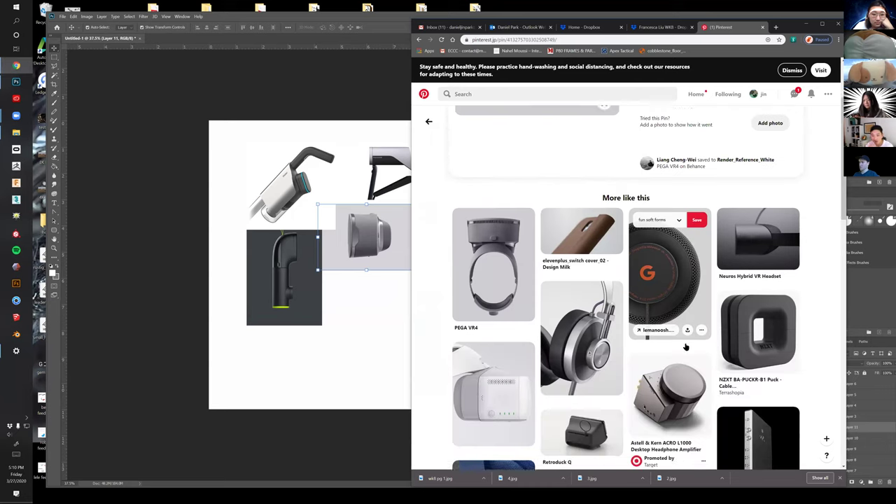
pyautogui.scroll(-10, 701, 336)
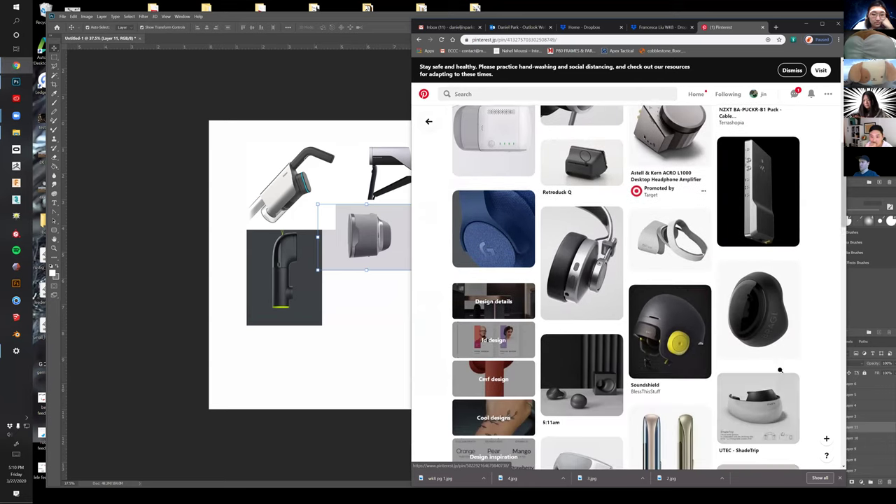
pyautogui.scroll(-1, 787, 366)
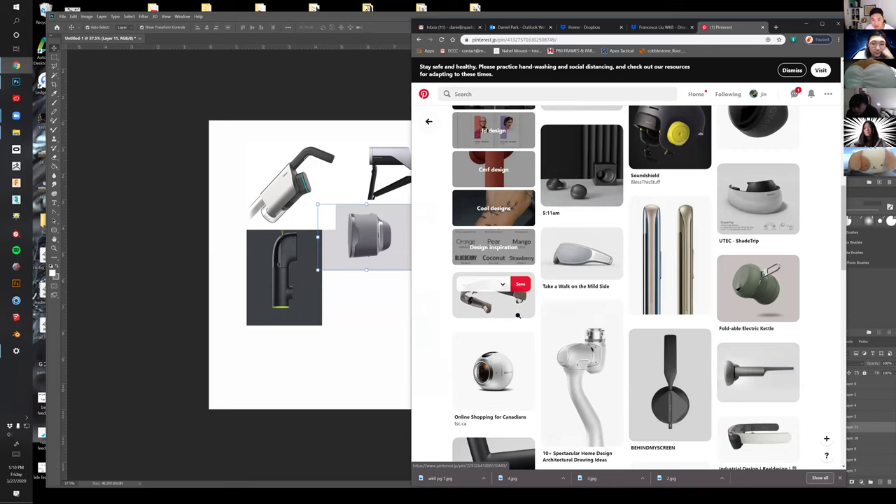
pyautogui.scroll(-3, 833, 387)
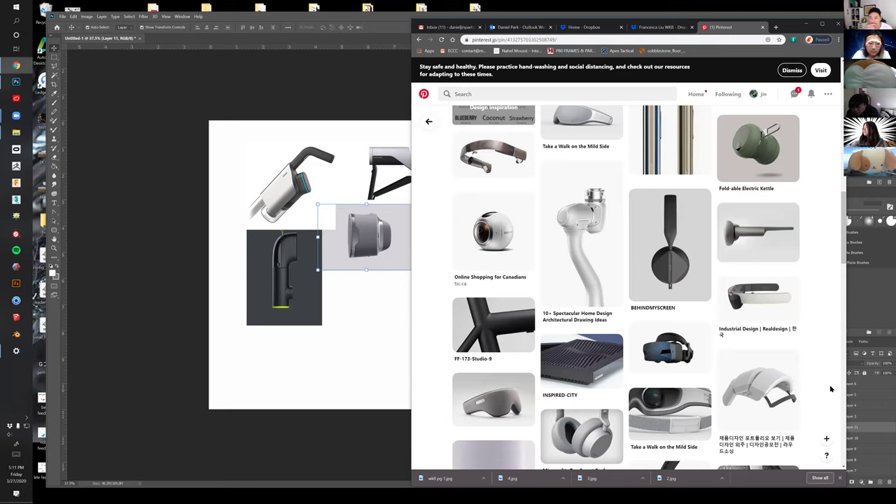
pyautogui.click(770, 222)
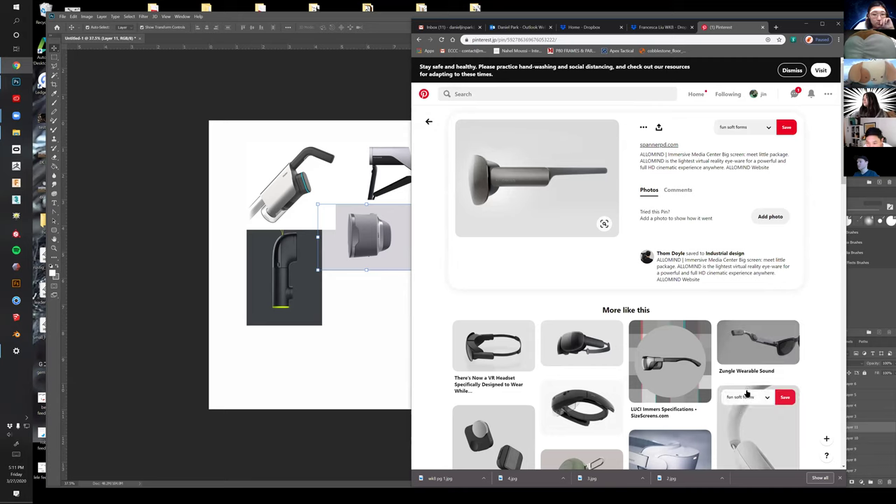
# Look through the pins related to the ALLOMIND eyewear and open the Lumus Optical pin of a black ring-shaped headset
pyautogui.scroll(-1, 803, 364)
pyautogui.moveTo(790, 388)
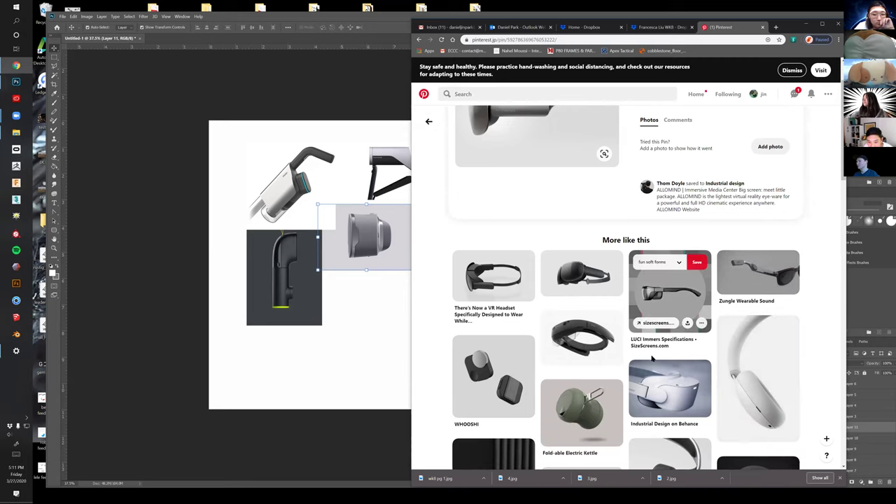
pyautogui.click(599, 354)
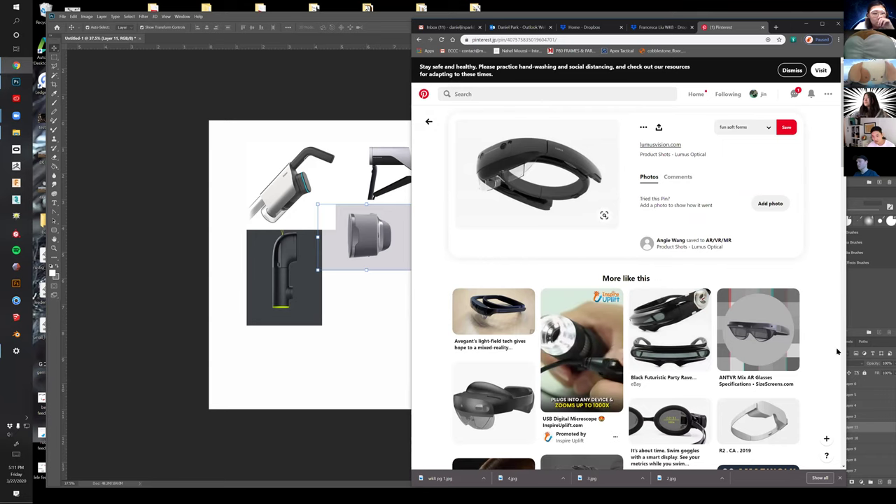
# Examine the smart glasses, VR headsets and wearables among the pins related to the Lumus Optical headset
pyautogui.scroll(-2, 836, 352)
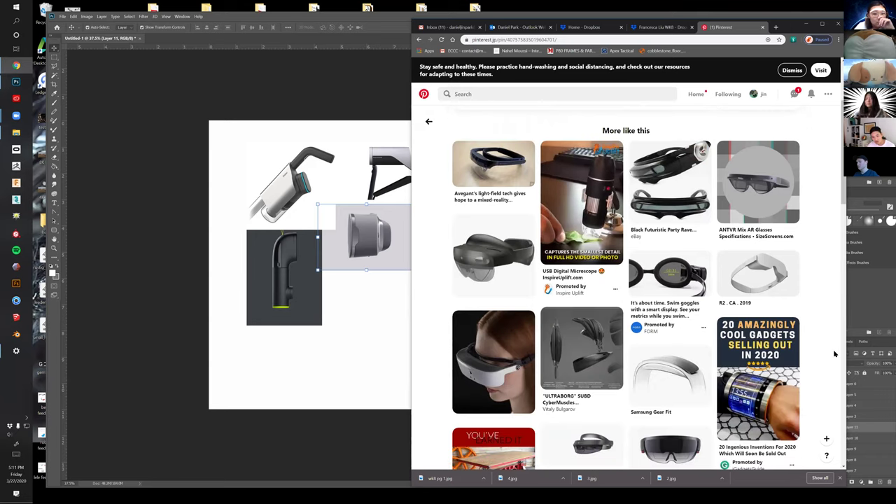
pyautogui.scroll(-3, 833, 350)
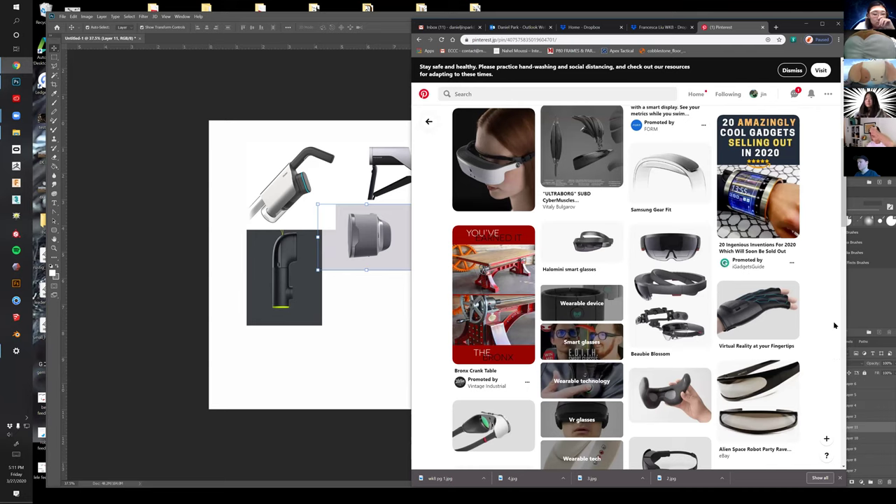
pyautogui.scroll(-2, 834, 325)
pyautogui.scroll(-2, 819, 324)
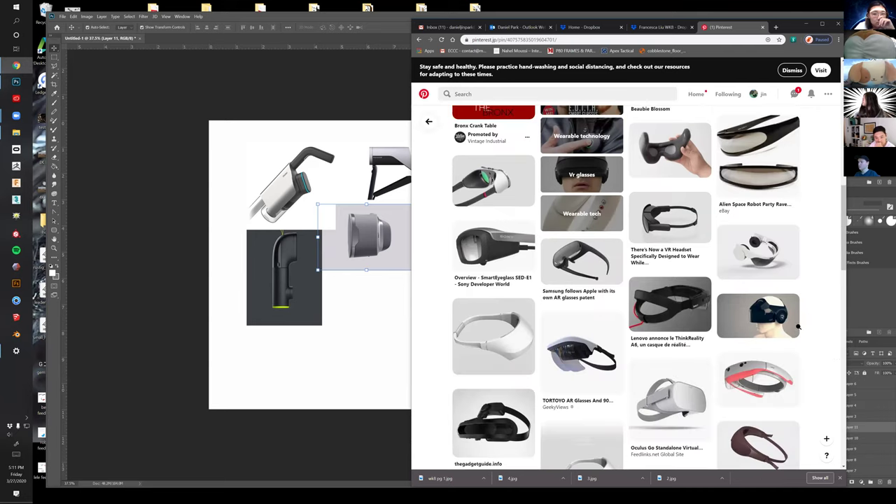
pyautogui.scroll(-2, 798, 326)
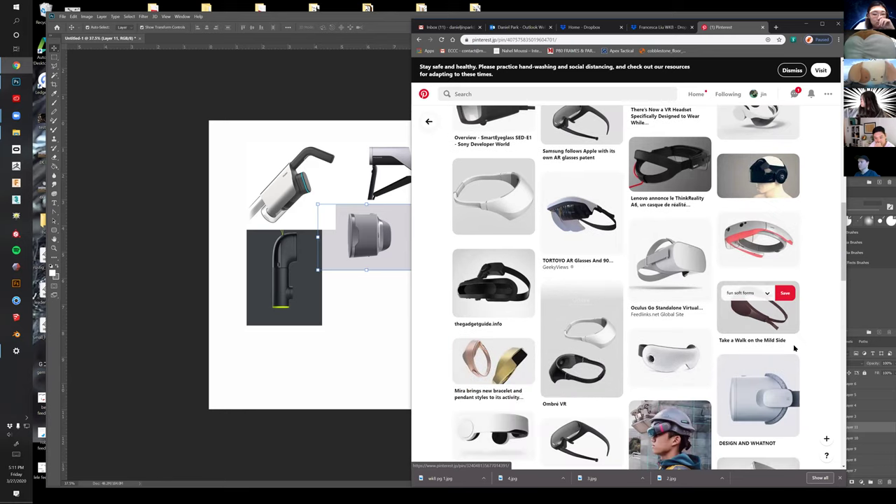
pyautogui.scroll(5, 795, 348)
pyautogui.click(792, 352)
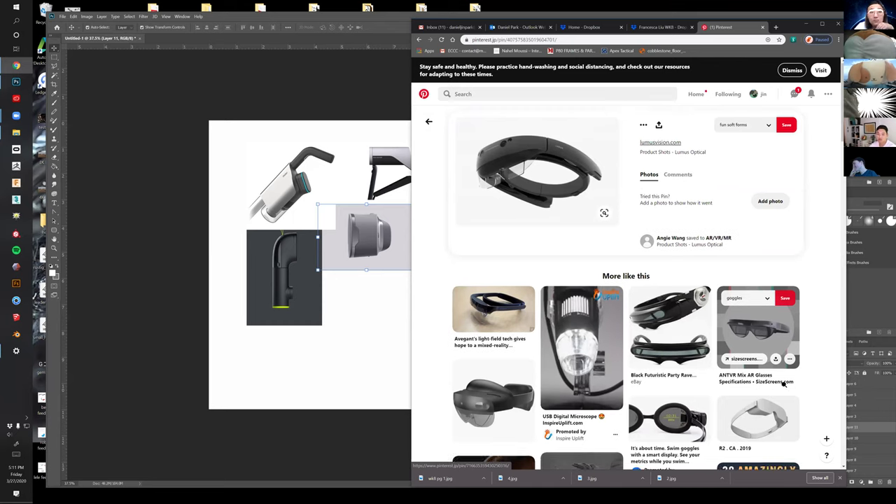
pyautogui.scroll(-5, 789, 354)
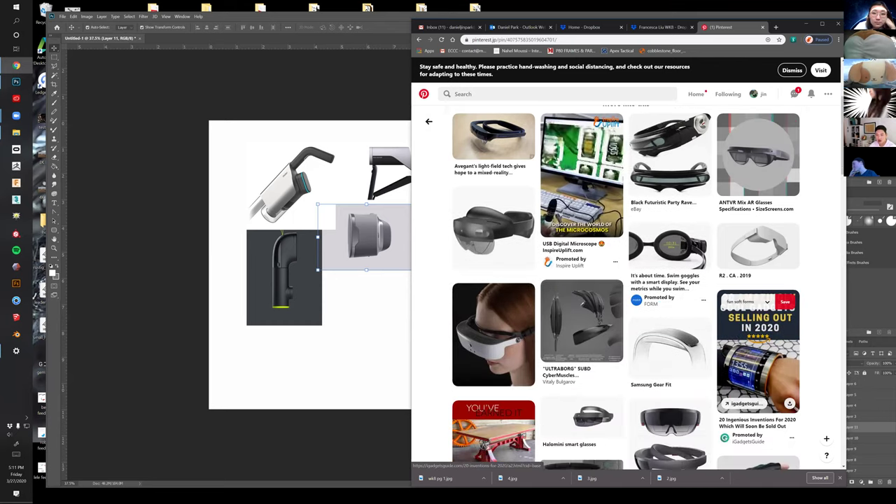
# Return to the ALLOMIND pin and open its source website, spannerpd.com
pyautogui.click(726, 363)
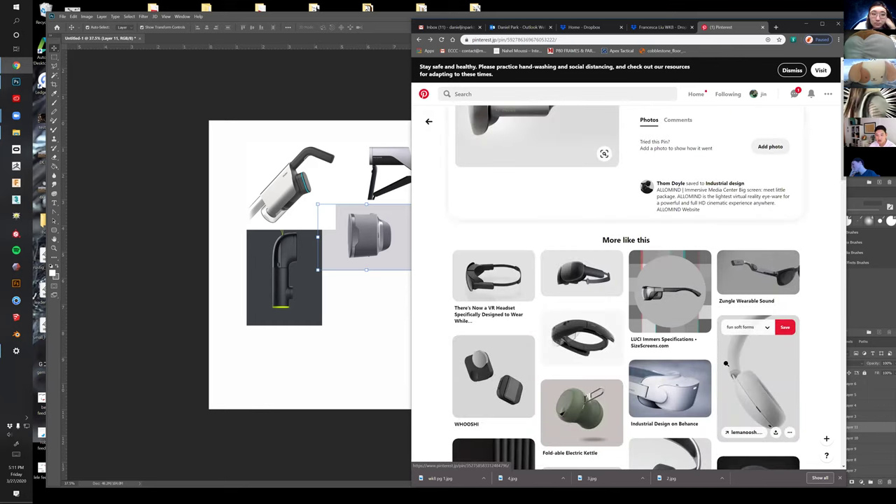
pyautogui.scroll(1, 725, 363)
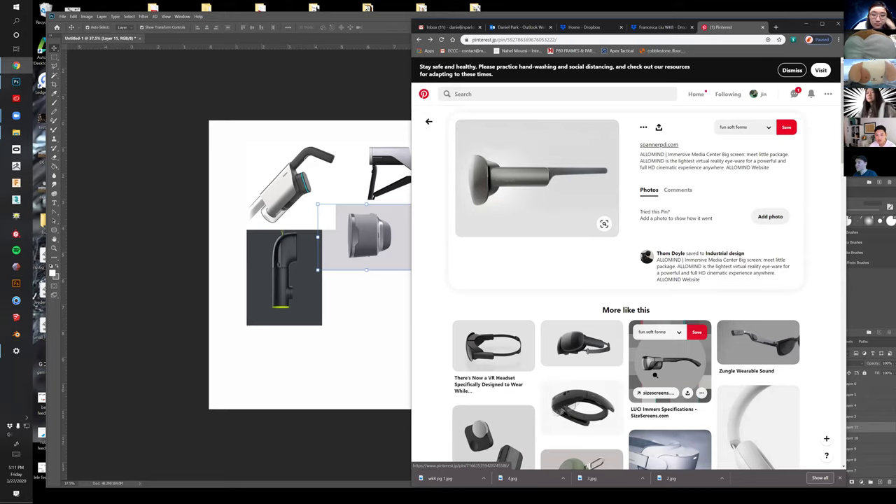
pyautogui.click(567, 203)
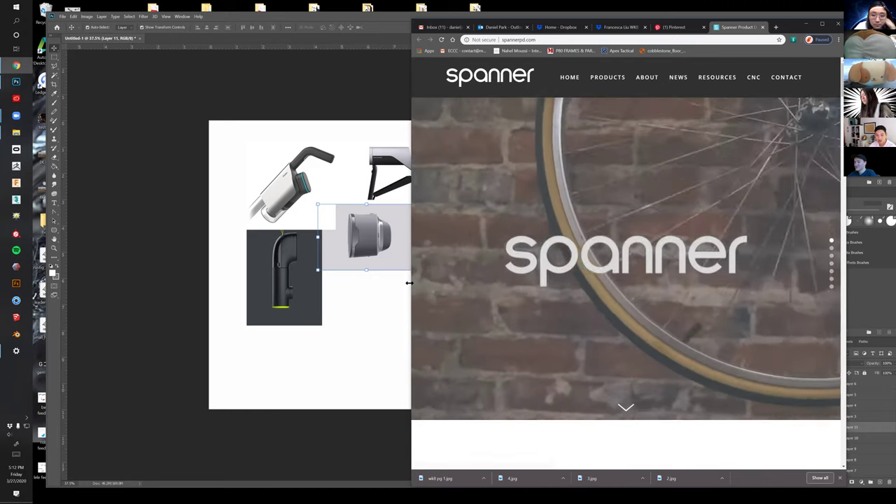
# Widen the browser window and look through the product projects on the Spanner homepage
pyautogui.moveTo(408, 283); pyautogui.dragTo(246, 283)
pyautogui.scroll(-5, 578, 363)
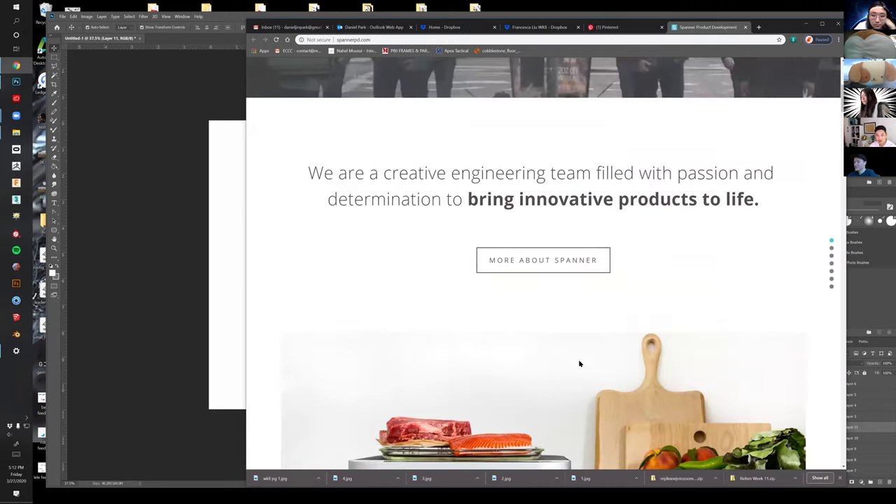
pyautogui.scroll(-10, 579, 364)
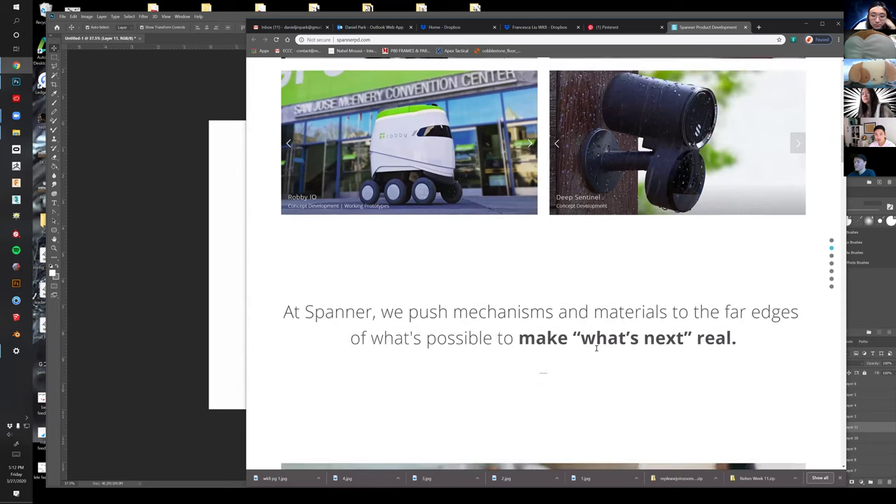
pyautogui.scroll(-5, 603, 340)
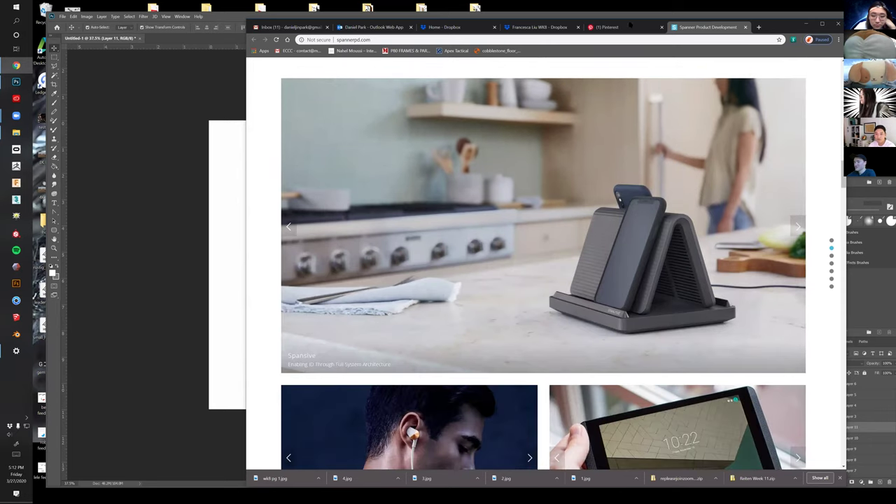
# Copy the ALLOMIND eyewear image from its Pinterest pin and paste it into the Photoshop board, scaled to fit below the grey lens image
pyautogui.click(630, 26)
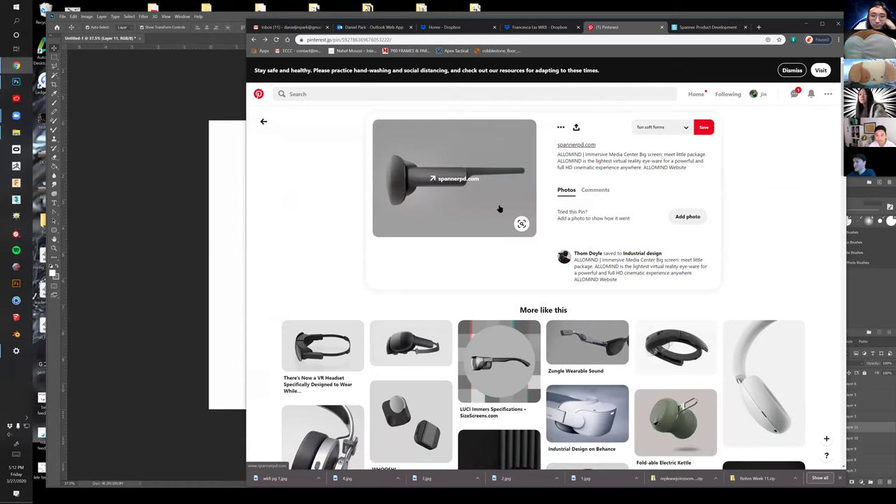
pyautogui.rightClick(500, 208)
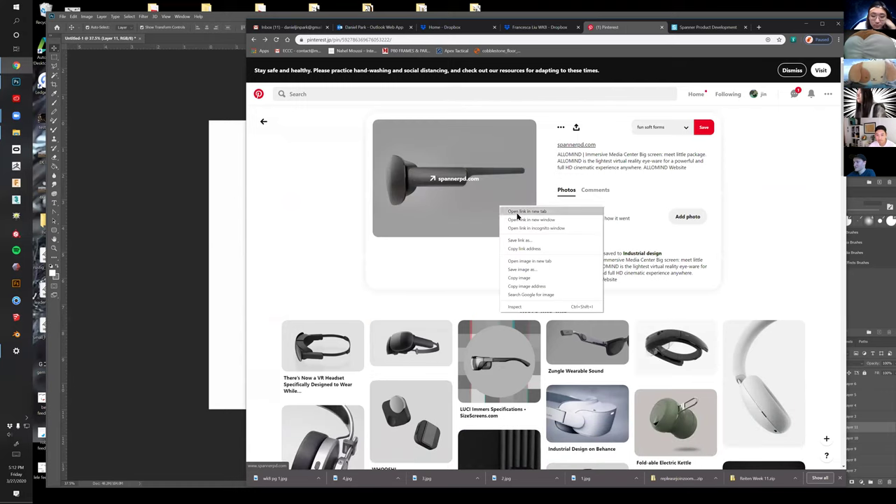
pyautogui.click(545, 278)
pyautogui.hotkey('alt', 'Tab')
pyautogui.hotkey('ctrl', 'v')
pyautogui.moveTo(439, 275); pyautogui.dragTo(416, 341)
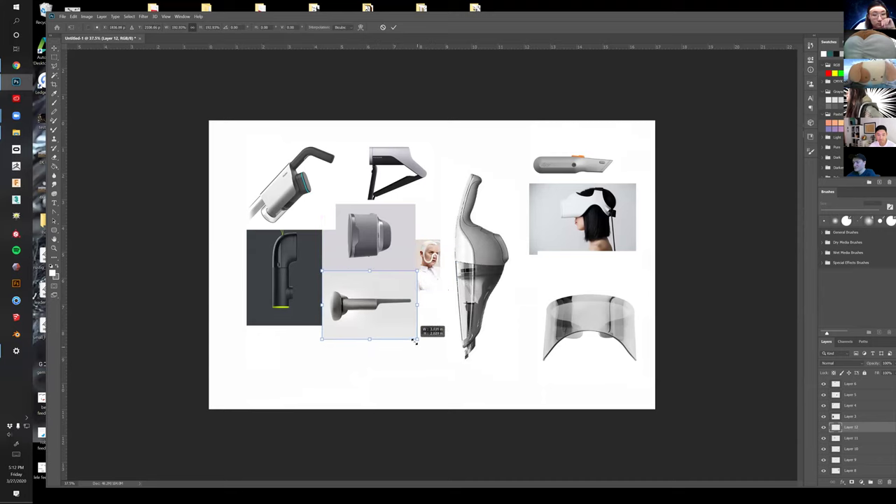
pyautogui.press('Return')
# Extend the canvas downward with the Crop tool to add a large empty area below the reference images
pyautogui.press('c')
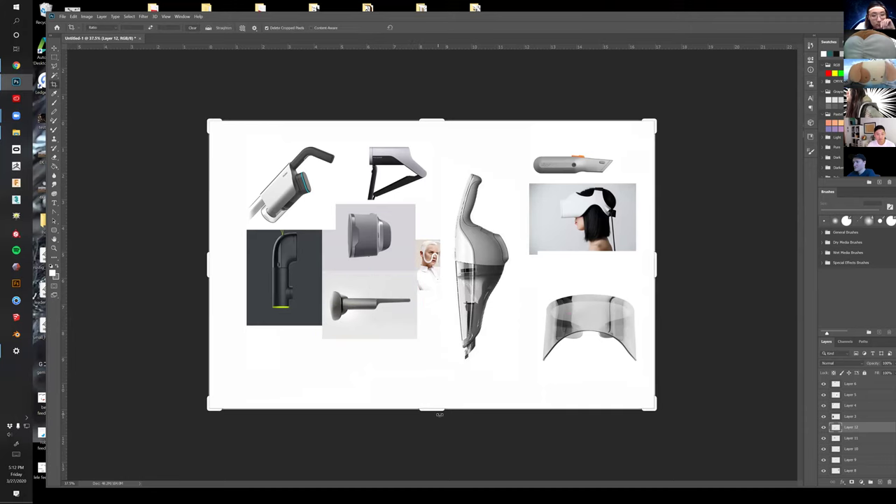
pyautogui.moveTo(440, 413); pyautogui.dragTo(437, 481)
pyautogui.press('Return')
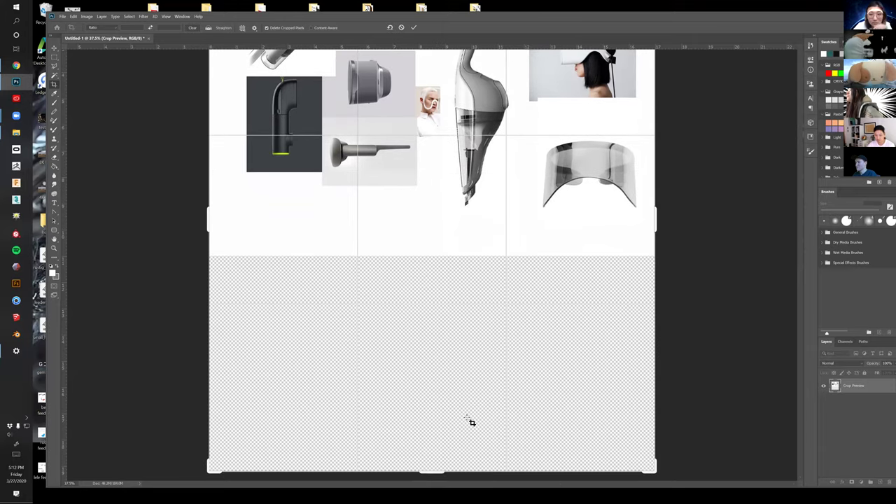
pyautogui.press('v')
pyautogui.moveTo(406, 299); pyautogui.dragTo(410, 305)
pyautogui.moveTo(369, 269); pyautogui.dragTo(370, 358)
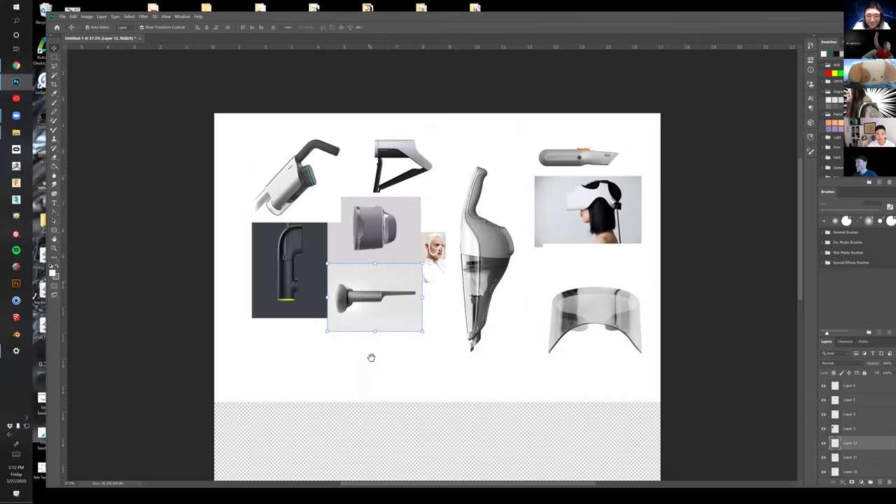
pyautogui.click(584, 280)
pyautogui.moveTo(566, 361); pyautogui.dragTo(566, 450)
pyautogui.hotkey('ctrl', 'z')
# Select all the reference images together with the white background and move them down to the lower edge of the canvas
pyautogui.click(453, 388)
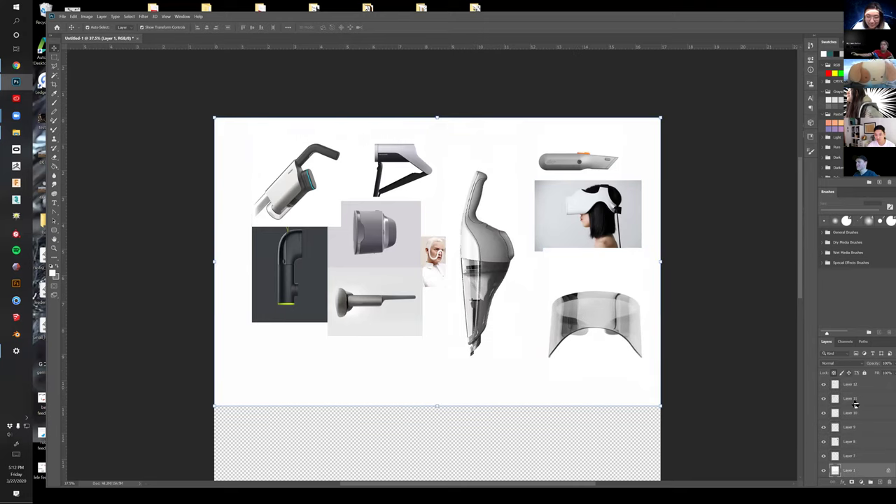
pyautogui.moveTo(732, 381); pyautogui.dragTo(208, 155)
pyautogui.moveTo(389, 165); pyautogui.dragTo(420, 433)
pyautogui.moveTo(421, 427); pyautogui.dragTo(365, 166)
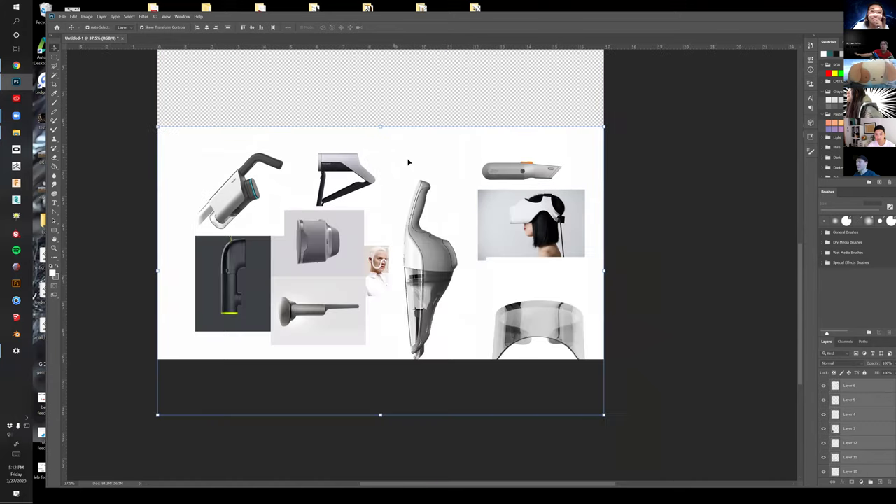
pyautogui.moveTo(535, 234); pyautogui.dragTo(531, 178)
pyautogui.moveTo(669, 279); pyautogui.dragTo(677, 380)
pyautogui.click(681, 327)
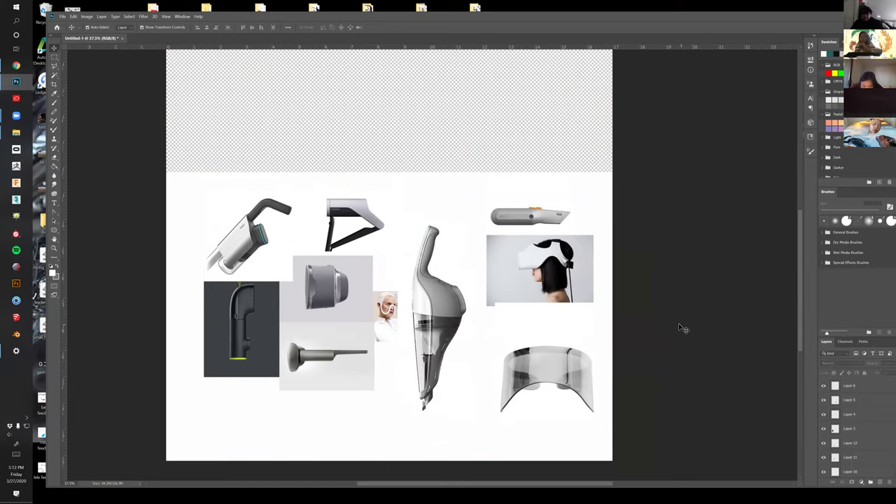
# Duplicate the white background layer to cover the empty canvas and darken the copy behind the images to mid grey with Levels
pyautogui.click(491, 190)
pyautogui.moveTo(457, 163); pyautogui.dragTo(519, 397)
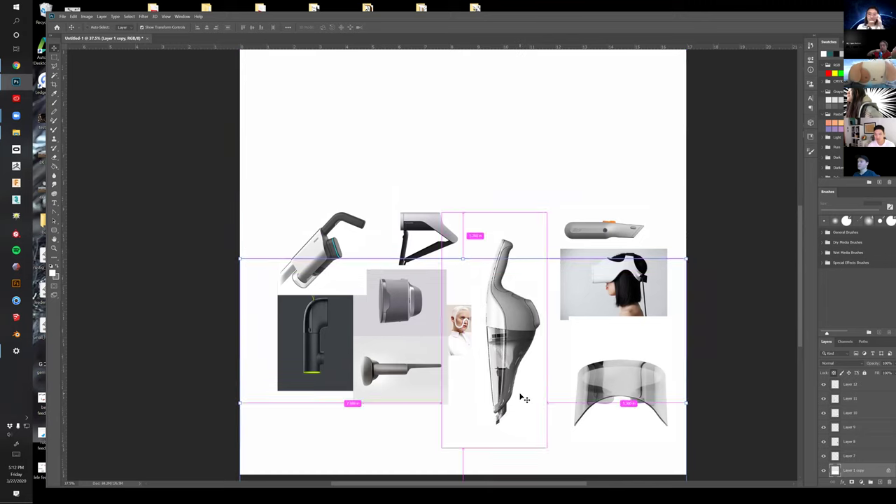
pyautogui.hotkey('ctrl', 'l')
pyautogui.moveTo(515, 191); pyautogui.dragTo(502, 191)
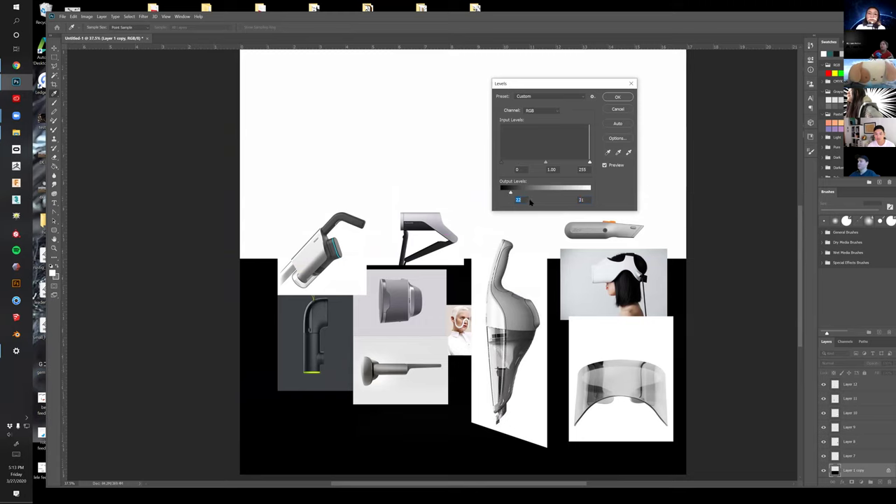
pyautogui.moveTo(530, 201); pyautogui.dragTo(537, 202)
pyautogui.click(618, 98)
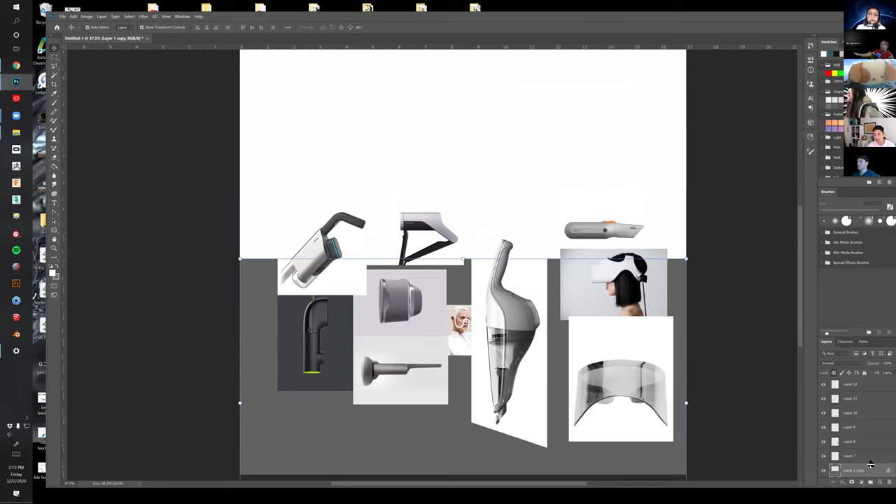
# Lock both the grey and the white background layers
pyautogui.scroll(-1, 867, 466)
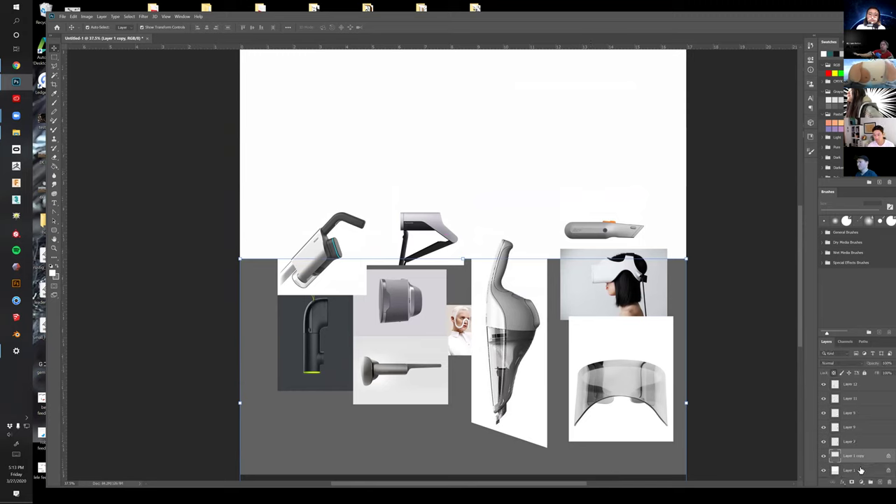
pyautogui.click(865, 374)
pyautogui.click(867, 472)
pyautogui.click(865, 373)
# Select all the reference images, scale them down to about 91%, and align them to the lower-left corner of the grey area
pyautogui.moveTo(432, 314); pyautogui.dragTo(643, 439)
pyautogui.moveTo(624, 397); pyautogui.dragTo(624, 441)
pyautogui.moveTo(606, 308); pyautogui.dragTo(601, 205)
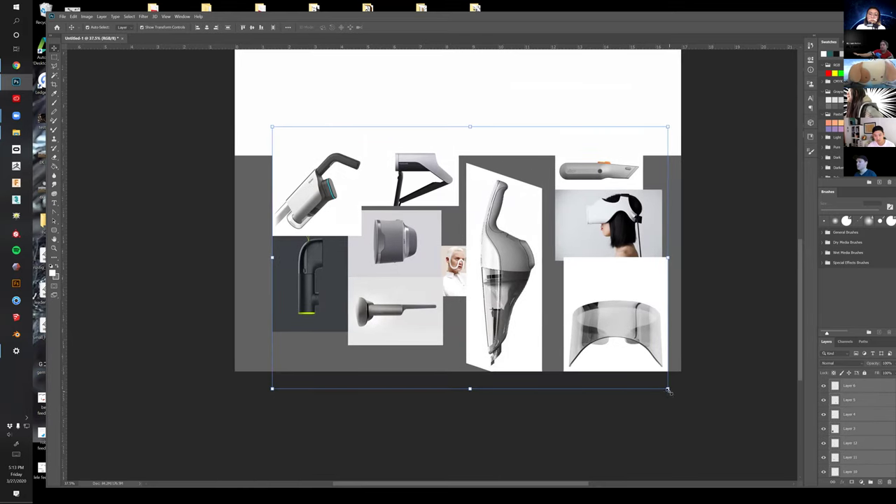
pyautogui.moveTo(652, 376); pyautogui.dragTo(635, 366)
pyautogui.moveTo(600, 335); pyautogui.dragTo(558, 335)
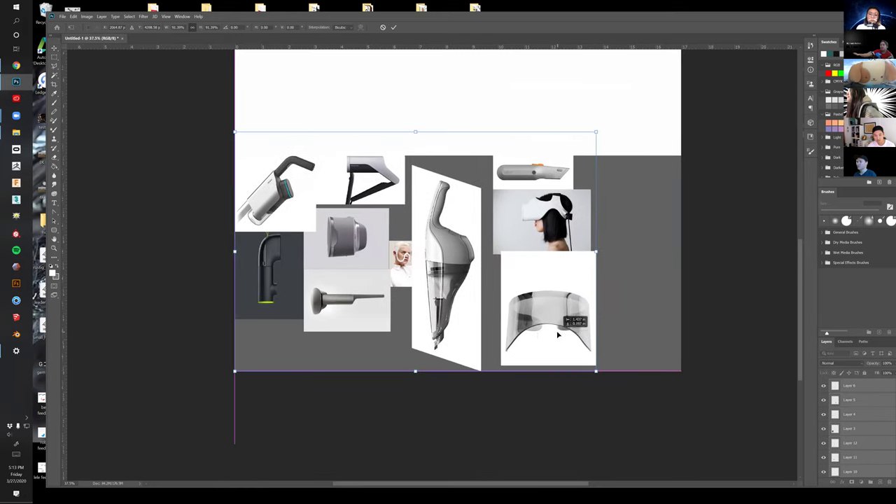
pyautogui.press('Return')
# Select the transparent visor image's layer, zoom in on it, and activate the Brush tool
pyautogui.click(623, 268)
pyautogui.moveTo(607, 274); pyautogui.dragTo(603, 322)
pyautogui.click(526, 374)
pyautogui.press('z')
pyautogui.moveTo(530, 355); pyautogui.dragTo(559, 369)
pyautogui.press('b')
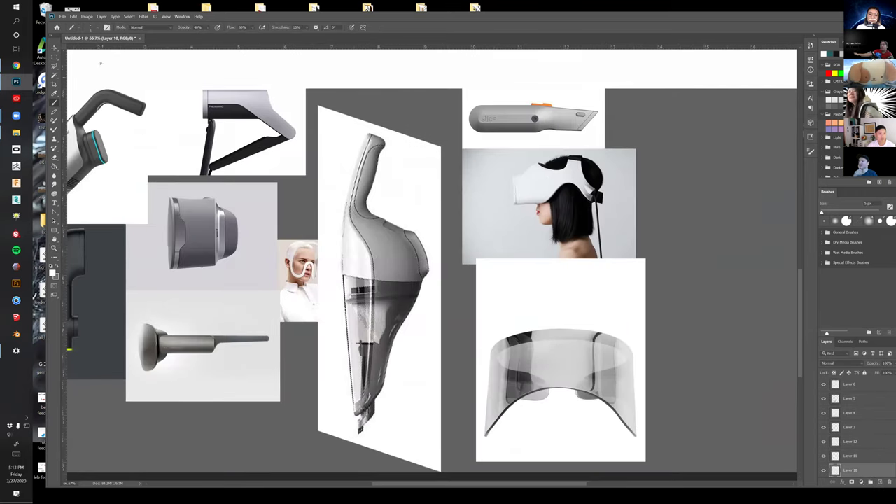
# Switch to Pinterest in Chrome and look through the pins related to the ALLOMIND eyewear
pyautogui.click(17, 68)
pyautogui.scroll(-2, 602, 344)
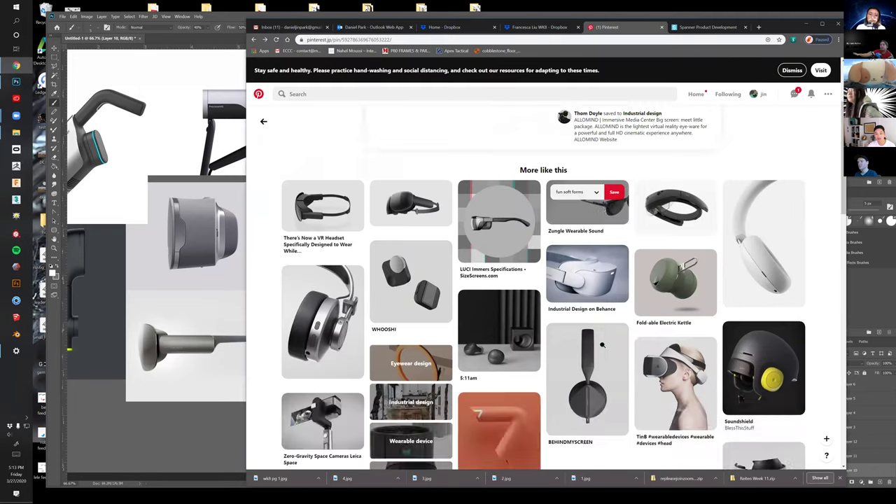
pyautogui.scroll(1, 596, 380)
pyautogui.scroll(-2, 607, 381)
pyautogui.scroll(5, 606, 382)
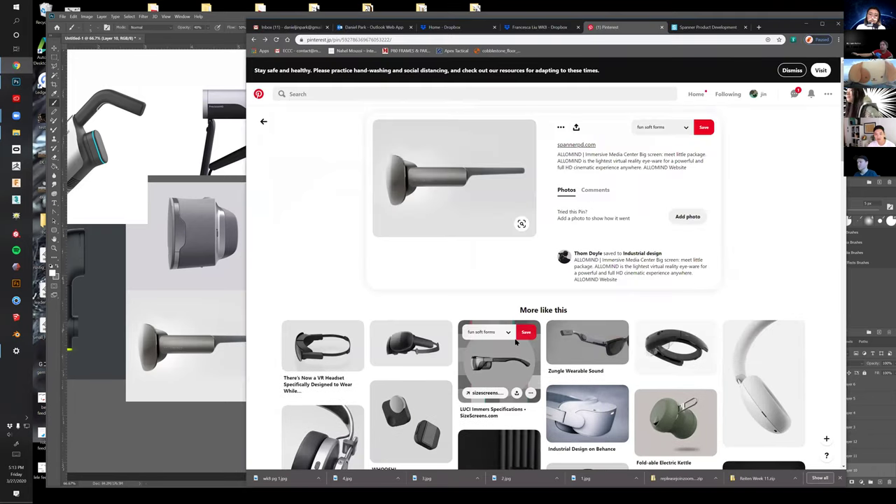
# Search Pinterest for "face shield" and open the pin of the mannequin head wearing a clear shield with a blue band
pyautogui.click(310, 96)
pyautogui.write('race sheil')
pyautogui.press('BackSpace')
pyautogui.press('BackSpace')
pyautogui.press('BackSpace')
pyautogui.write('ieield')
pyautogui.press('Return')
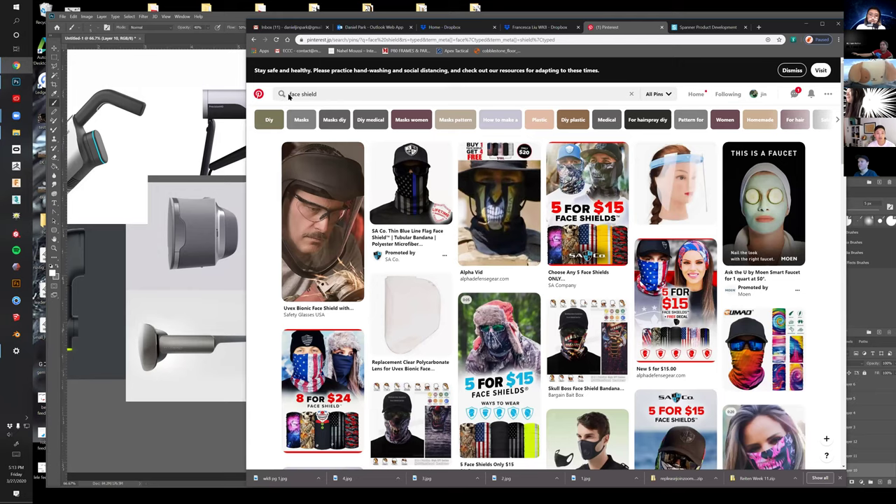
pyautogui.click(700, 199)
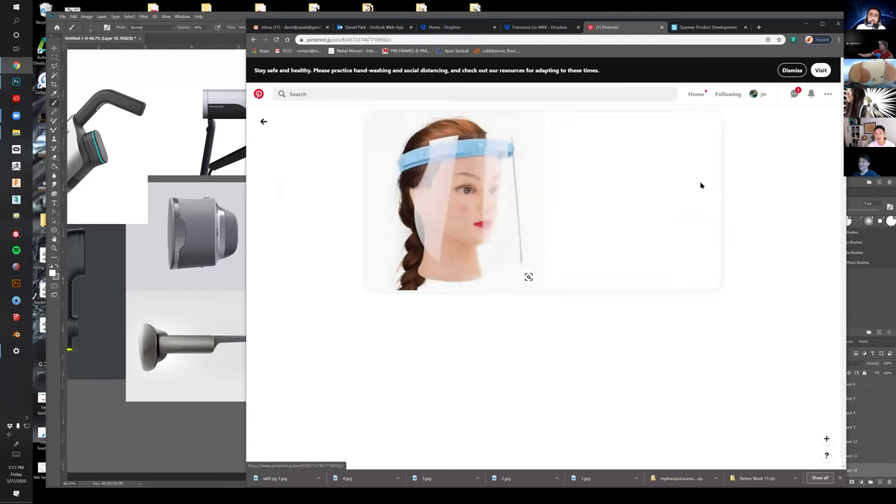
# Look through the related face shield pins and open the D-Mask diving mask pin
pyautogui.scroll(-3, 631, 297)
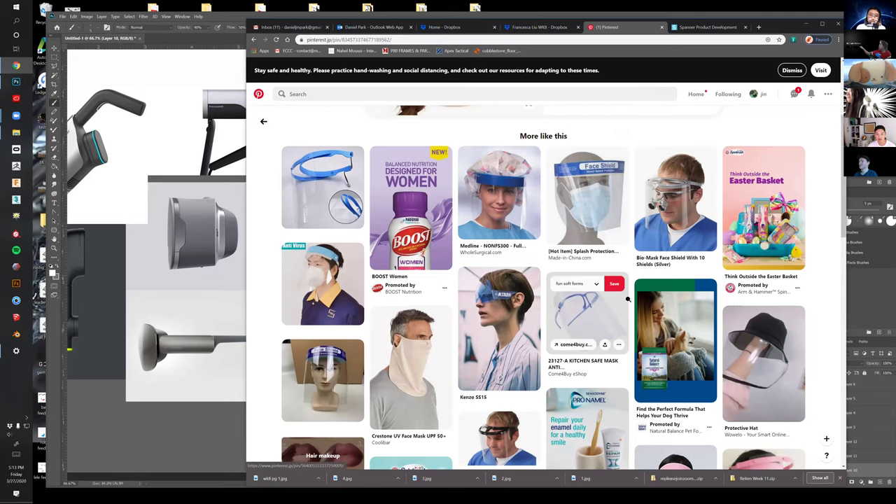
pyautogui.scroll(-3, 626, 301)
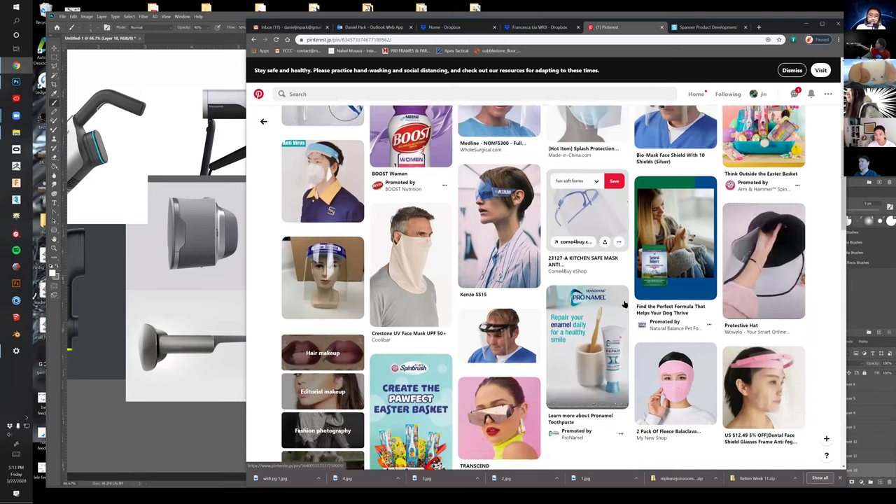
pyautogui.scroll(-4, 612, 320)
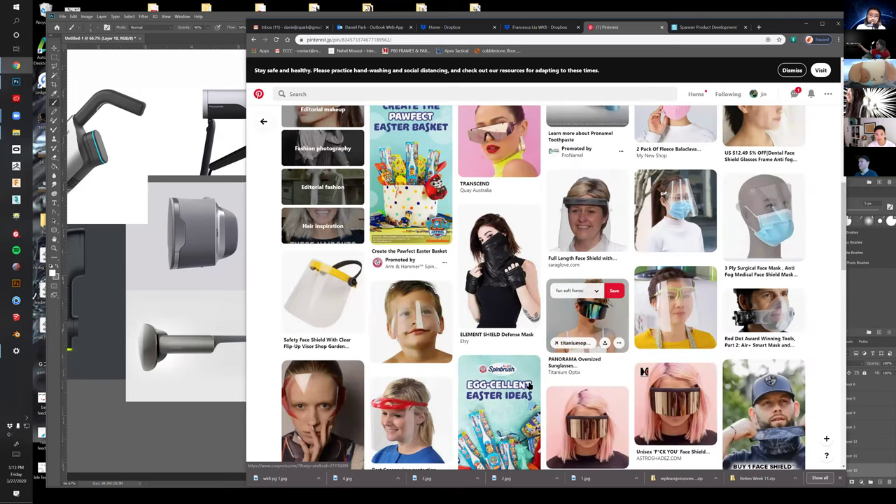
pyautogui.scroll(-2, 564, 287)
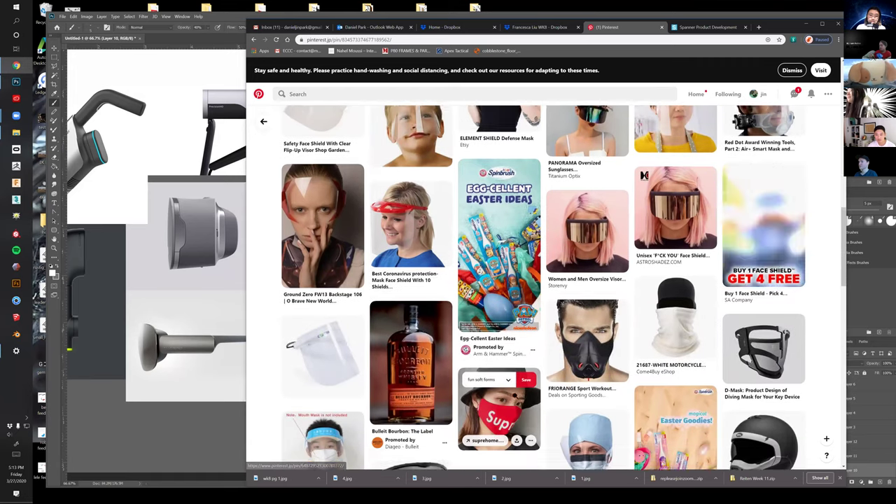
pyautogui.click(760, 336)
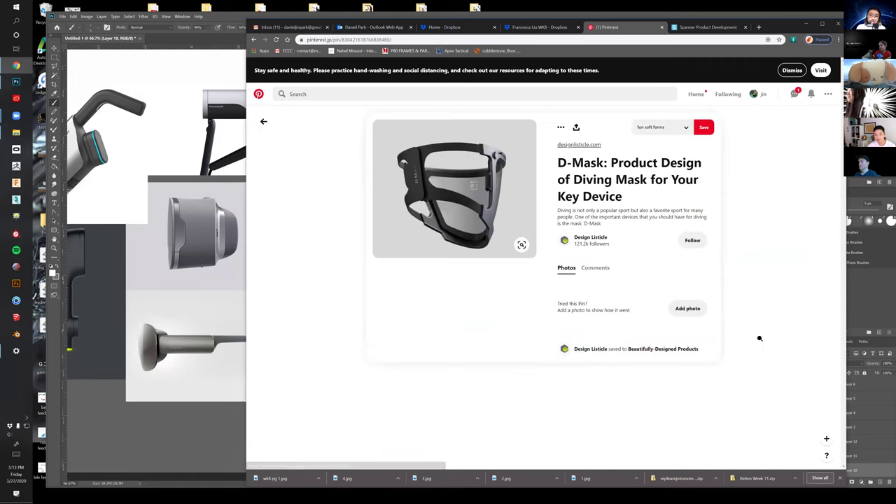
# Examine the masks, respirators, face shields and helmets among the pins related to the D-Mask
pyautogui.scroll(-1, 796, 308)
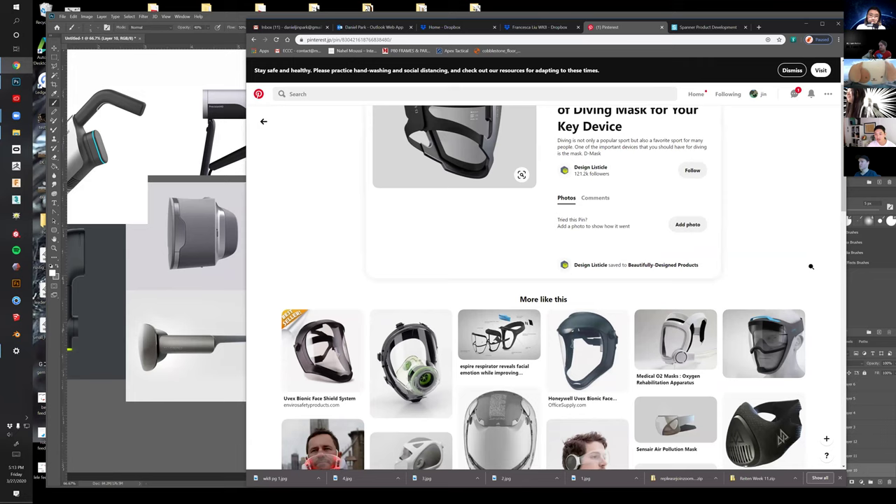
pyautogui.scroll(-3, 811, 266)
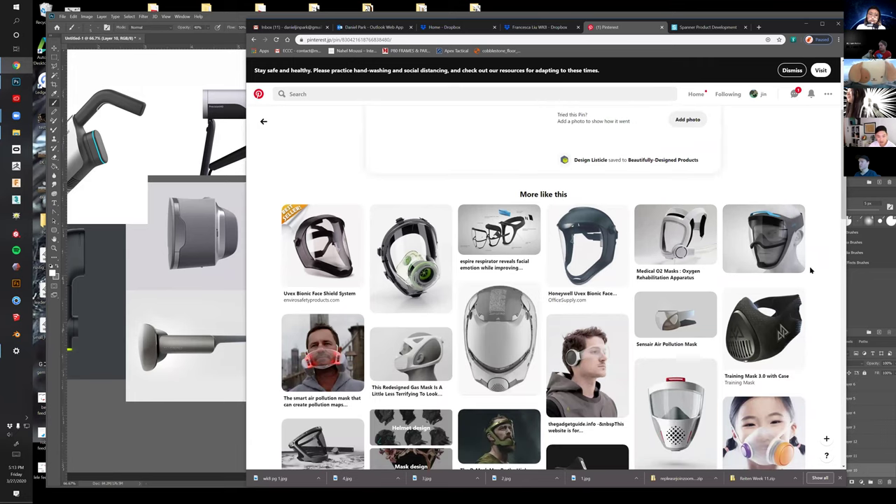
pyautogui.scroll(-3, 765, 379)
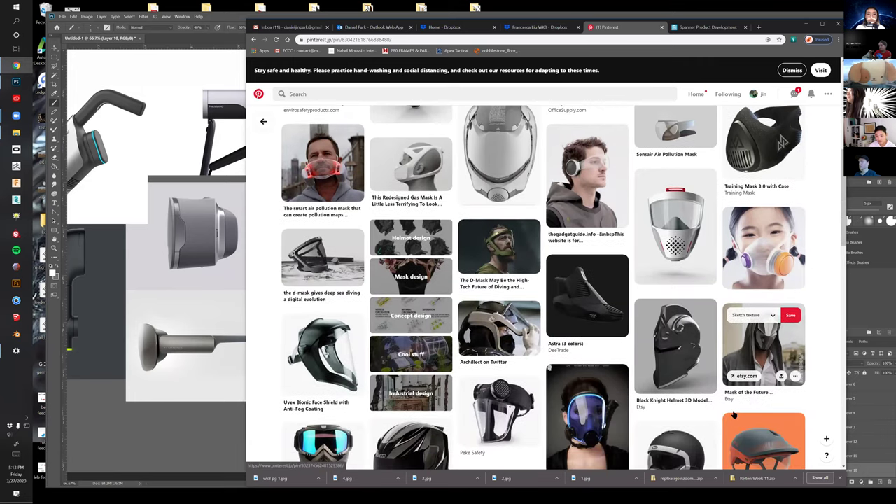
pyautogui.scroll(-3, 690, 394)
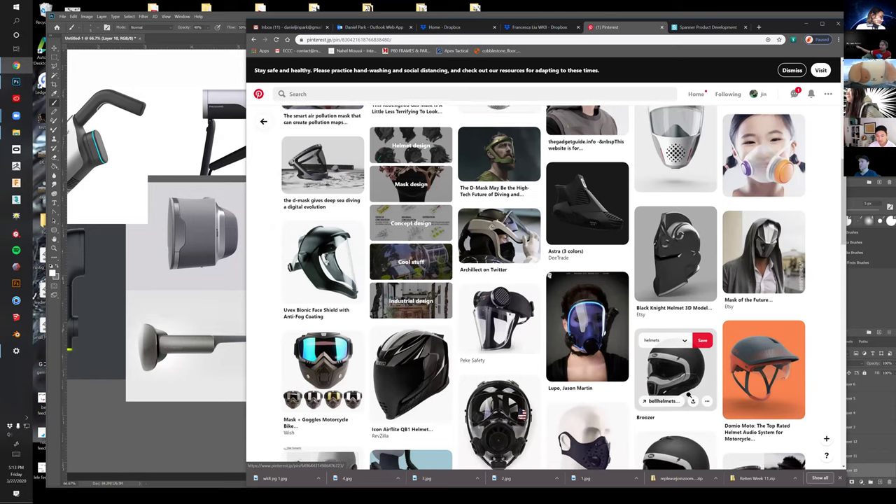
pyautogui.scroll(-4, 676, 396)
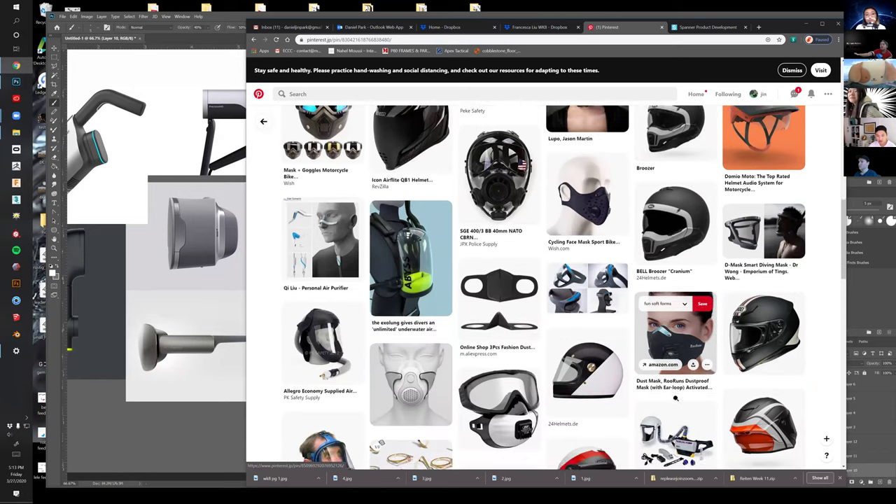
pyautogui.scroll(-1, 675, 396)
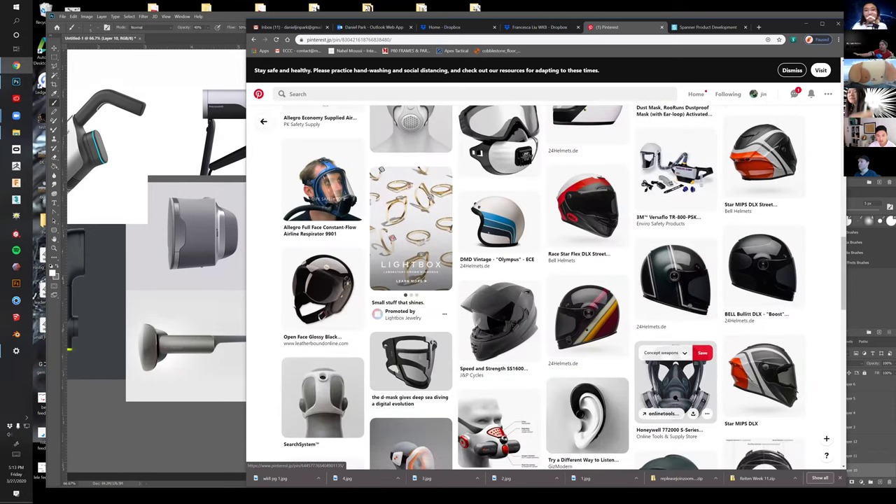
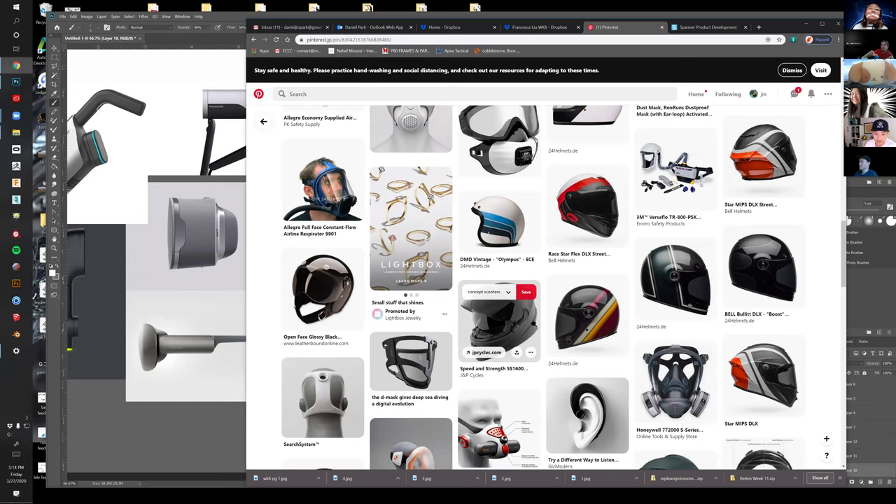
pyautogui.scroll(-2, 517, 335)
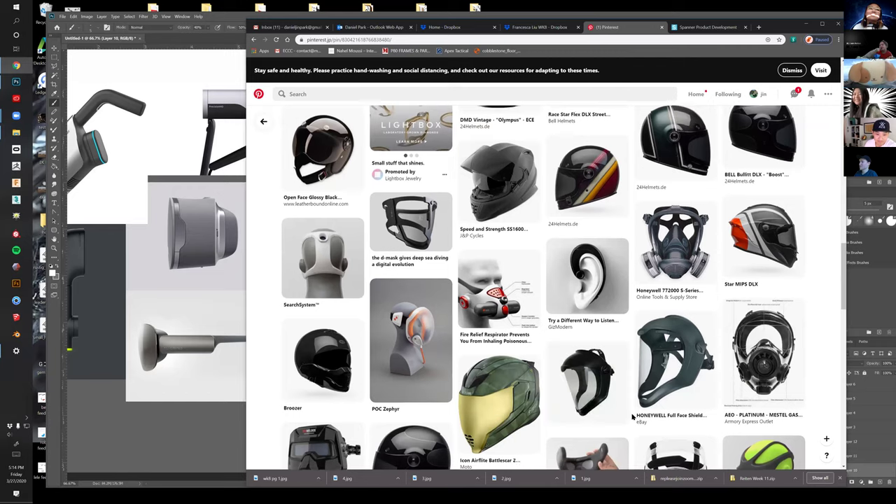
pyautogui.scroll(1, 632, 417)
pyautogui.scroll(-2, 433, 276)
# Open the POC Zephyr pin and look through the related mask and respirator pins
pyautogui.click(434, 276)
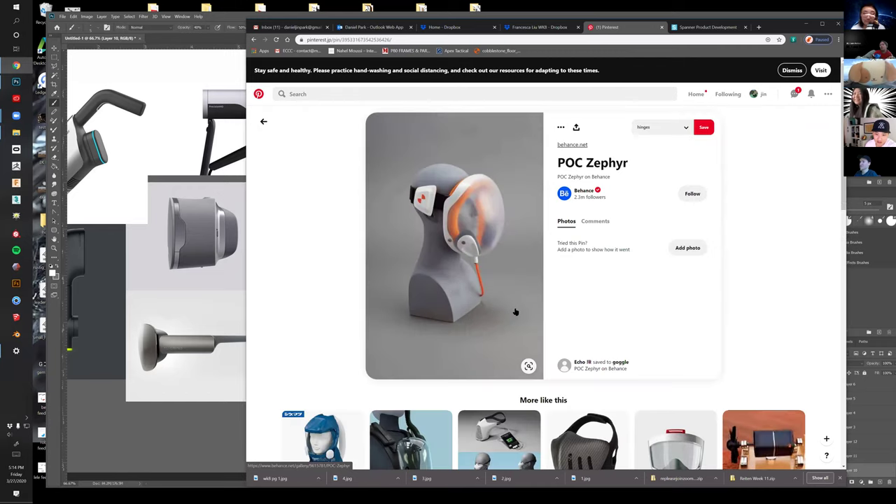
pyautogui.scroll(-2, 516, 315)
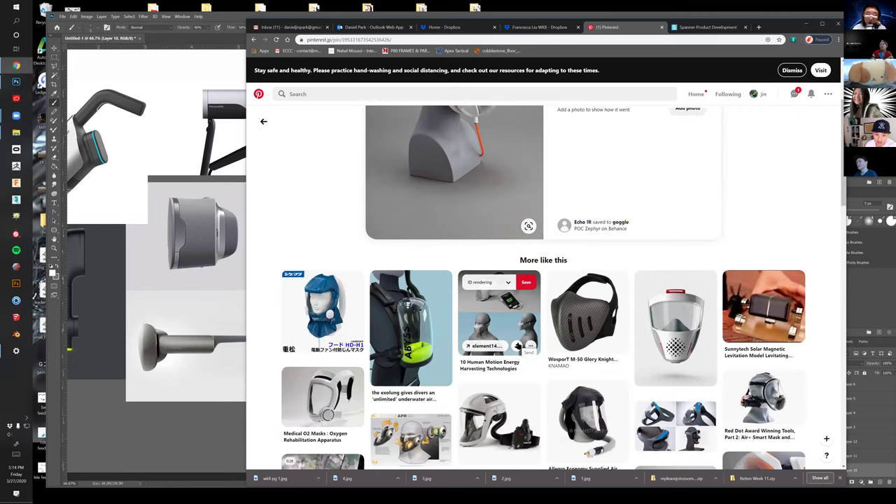
pyautogui.scroll(-1, 519, 344)
pyautogui.scroll(-1, 519, 344)
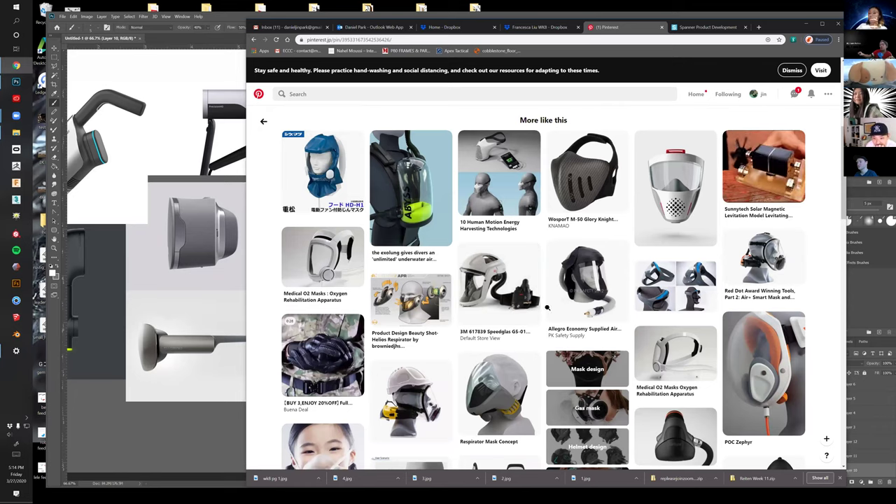
pyautogui.scroll(-1, 585, 301)
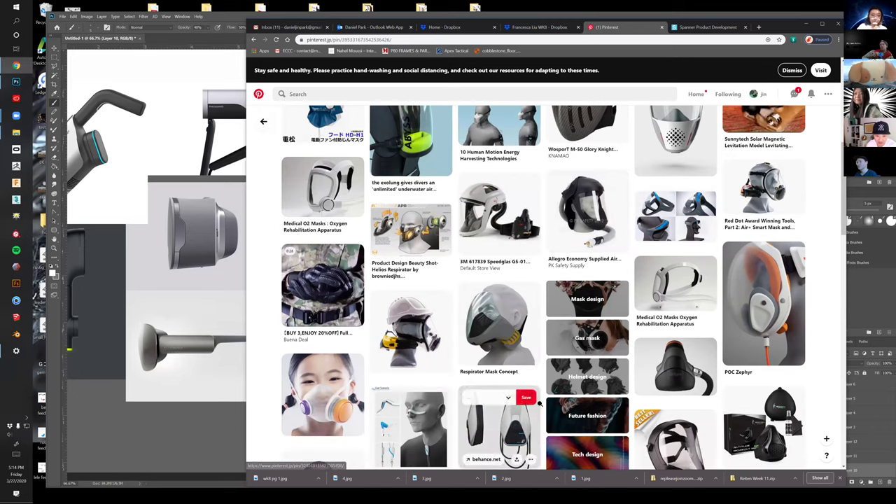
# Open the CleanSpace pin of the mannequin head wearing a white hard hat and clear respirator, and copy its image
pyautogui.click(438, 330)
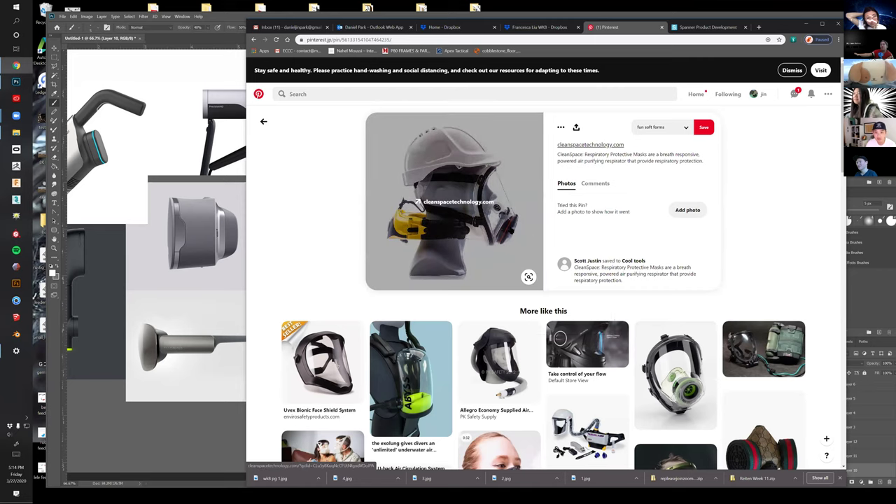
pyautogui.rightClick(511, 229)
pyautogui.click(552, 291)
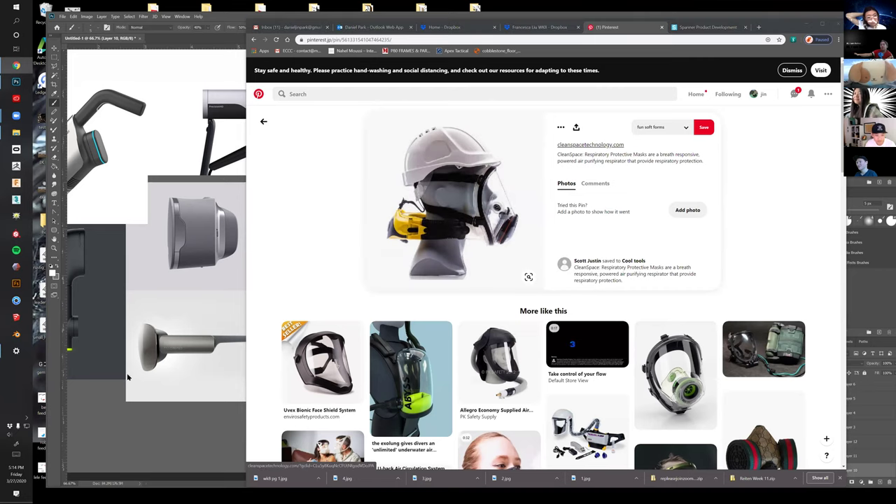
pyautogui.click(732, 385)
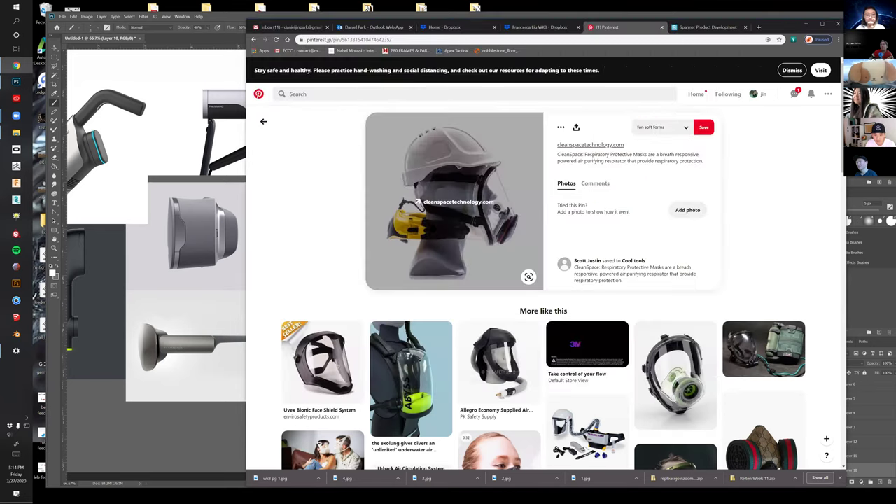
pyautogui.rightClick(432, 224)
pyautogui.click(453, 298)
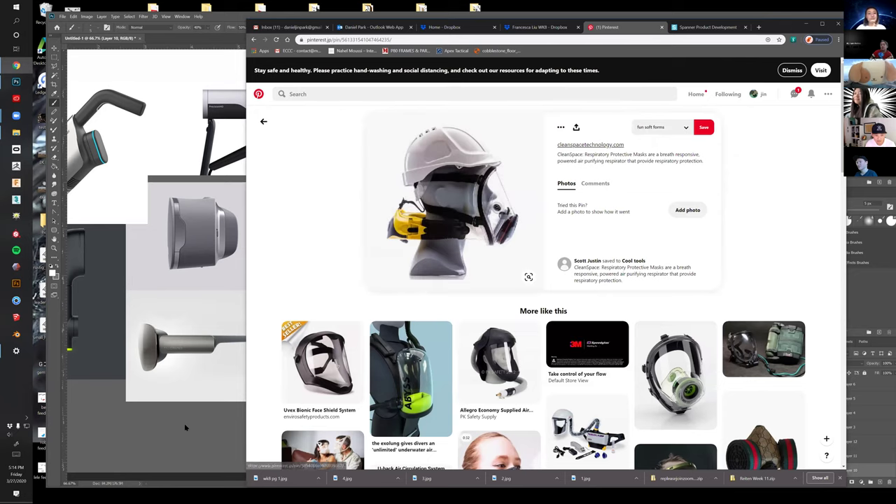
# Paste the hard hat and respirator image into the Photoshop mood board, resize it and place it directly right of the VR headset photo
pyautogui.click(185, 427)
pyautogui.hotkey('ctrl', 'v')
pyautogui.press('v')
pyautogui.moveTo(467, 268)
pyautogui.mouseDown()
pyautogui.moveTo(687, 187)
pyautogui.moveTo(731, 204)
pyautogui.moveTo(716, 201)
pyautogui.mouseUp()
pyautogui.moveTo(724, 234); pyautogui.dragTo(796, 316)
pyautogui.moveTo(681, 347); pyautogui.dragTo(558, 358)
pyautogui.press('Return')
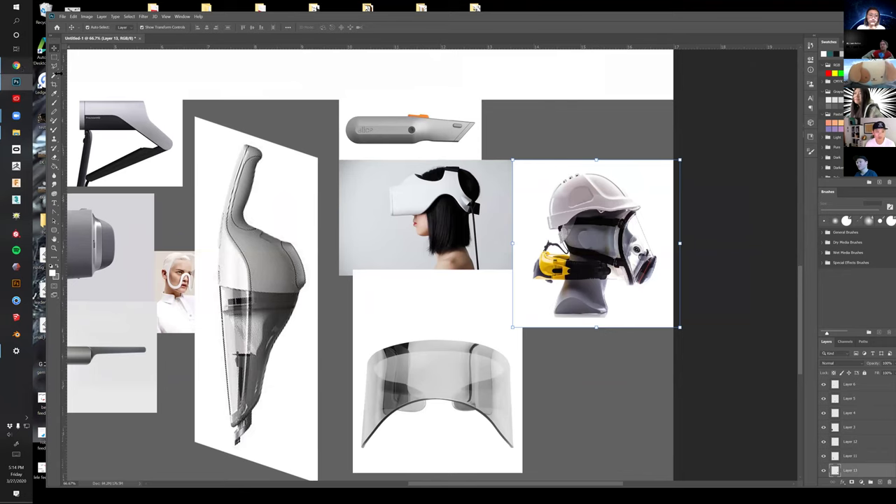
# Switch back to Pinterest in Chrome and examine the masks, respirators and face shields related to the CleanSpace pin
pyautogui.click(16, 65)
pyautogui.scroll(-2, 511, 350)
pyautogui.scroll(-2, 698, 345)
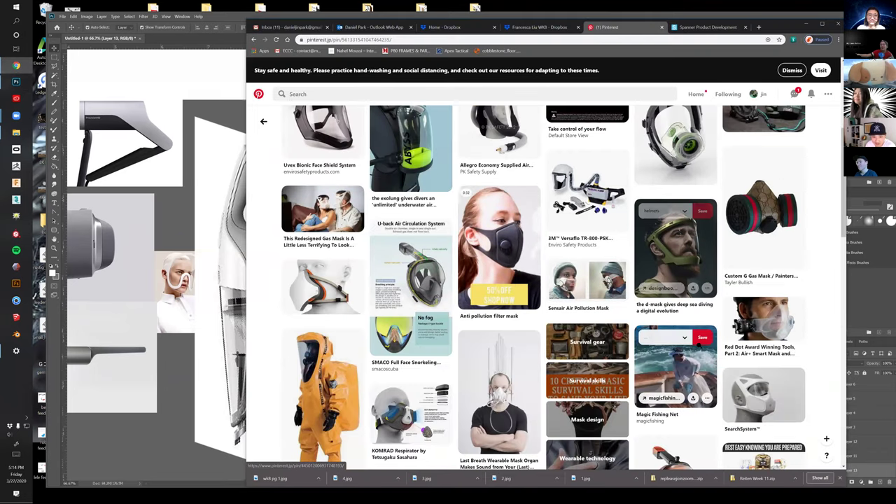
pyautogui.scroll(-2, 749, 337)
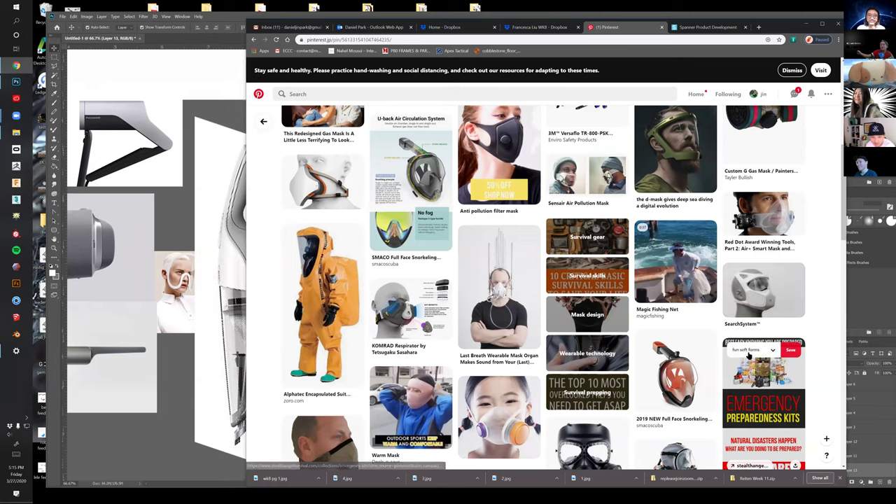
pyautogui.scroll(-1, 731, 341)
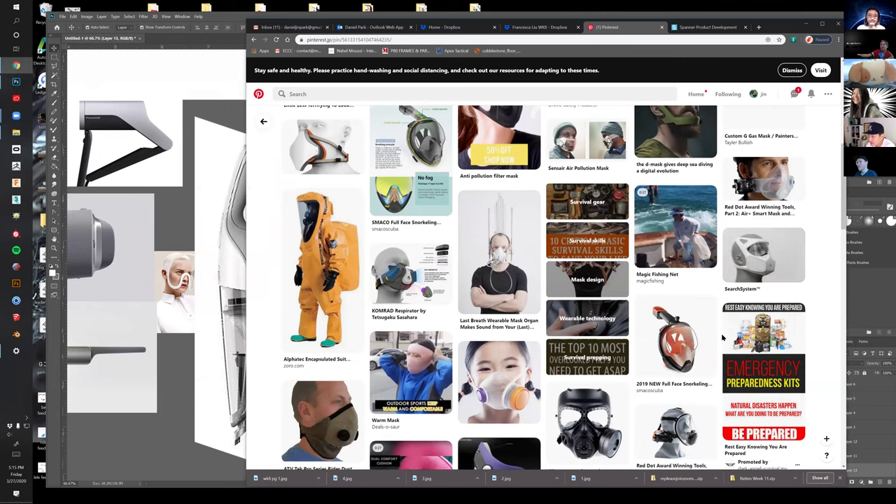
pyautogui.scroll(-3, 721, 339)
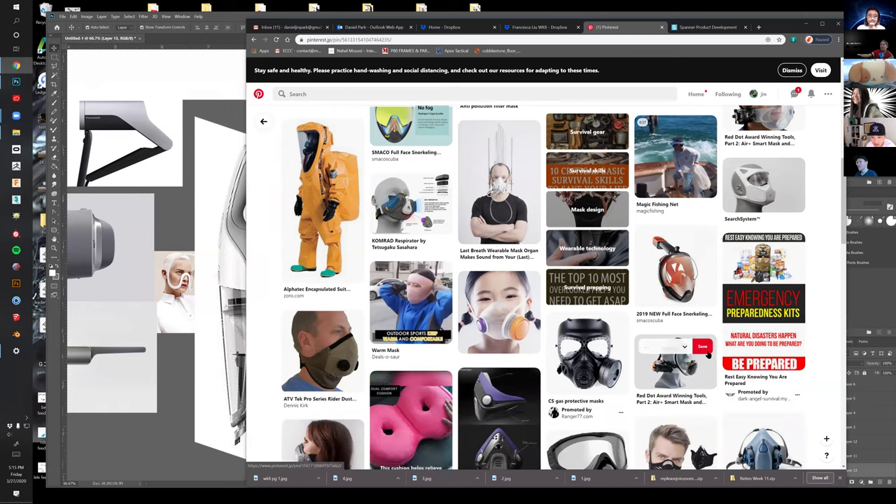
pyautogui.scroll(-3, 798, 375)
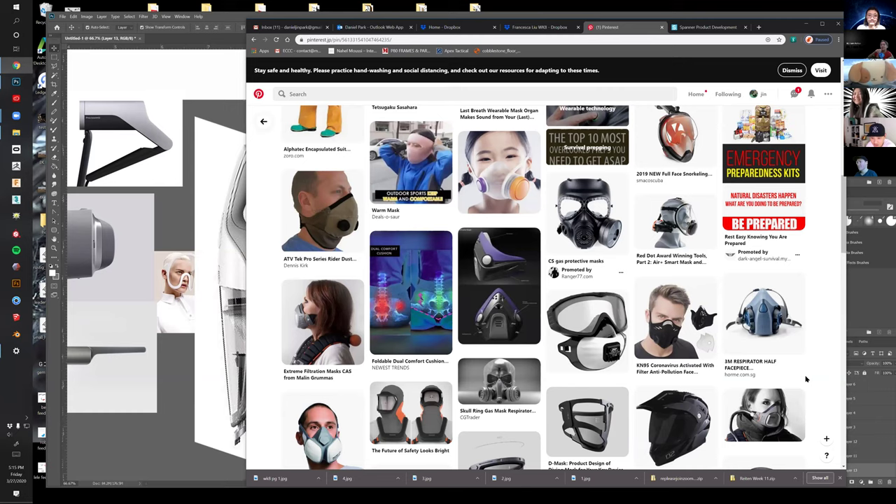
pyautogui.scroll(-2, 806, 379)
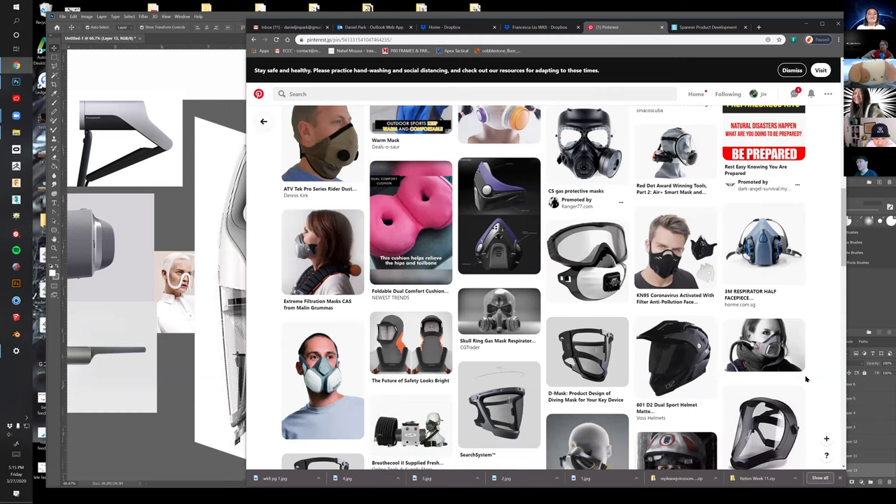
pyautogui.scroll(-3, 806, 379)
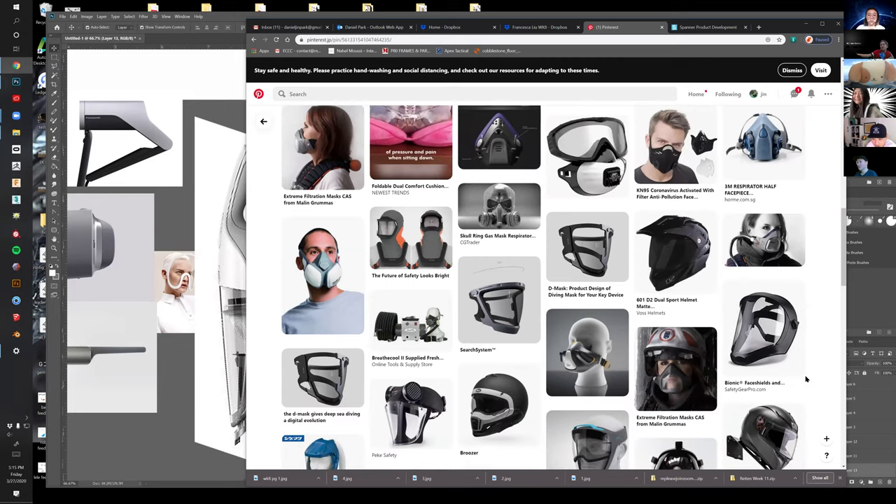
pyautogui.scroll(-2, 804, 379)
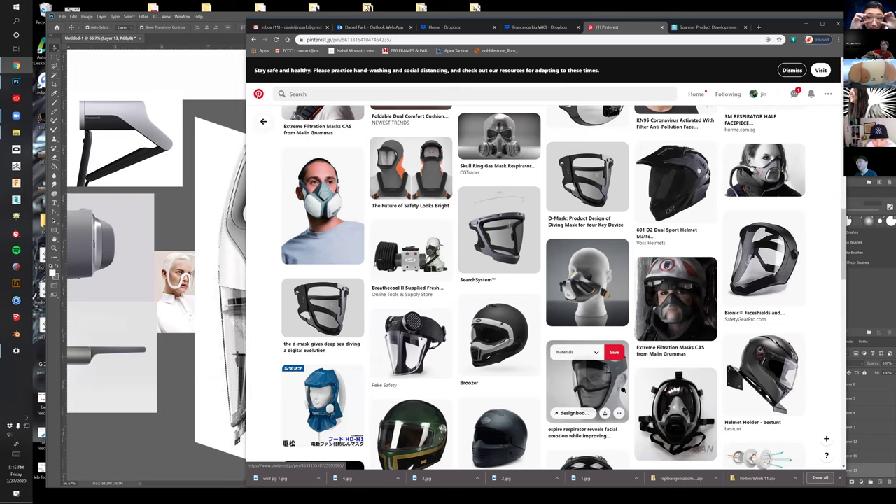
# Open the D-Mask diving mask pin and look through its related face shield and mask pins
pyautogui.click(588, 179)
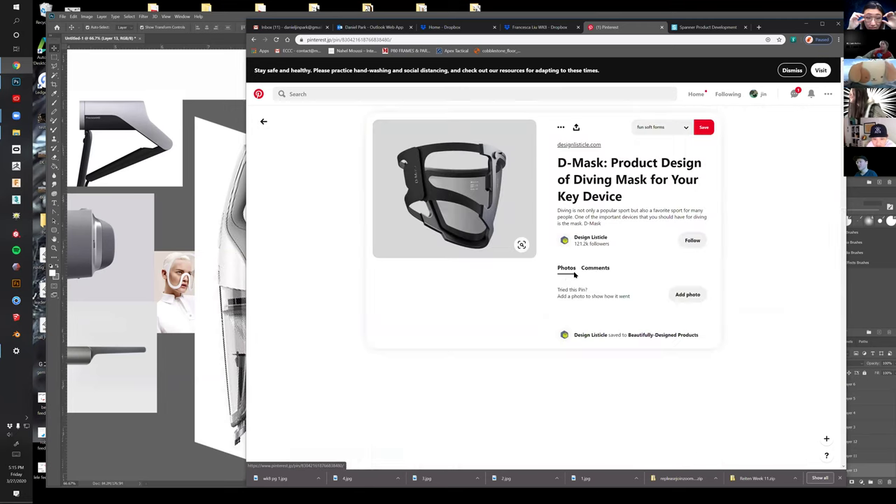
pyautogui.scroll(-1, 542, 371)
pyautogui.scroll(-1, 542, 373)
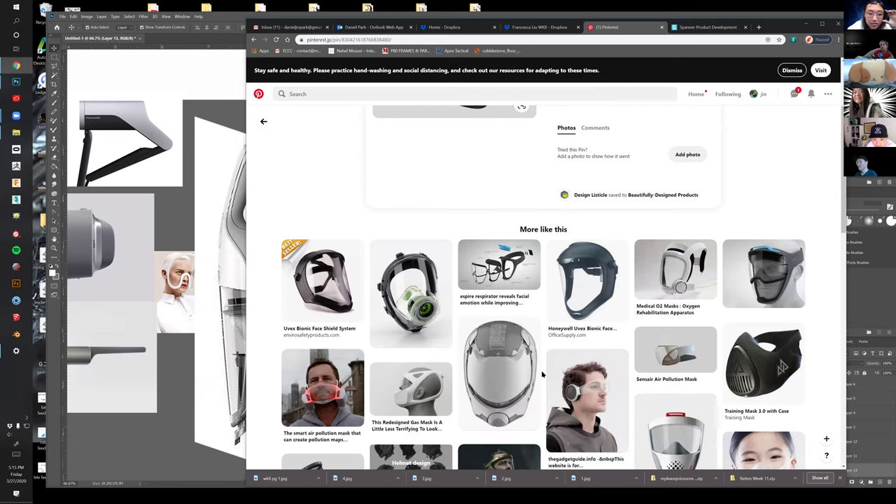
pyautogui.scroll(-1, 542, 375)
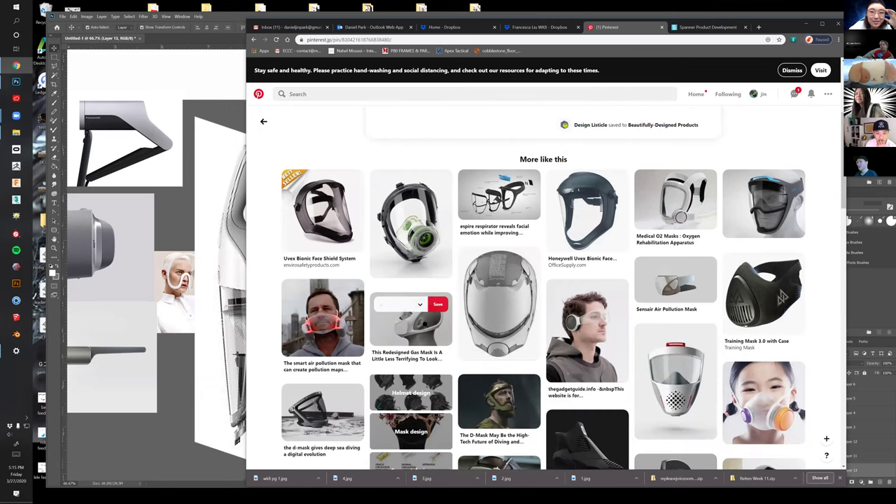
# Open the redesigned gas mask pin and look through the masks, face shields and helmets related to it
pyautogui.click(423, 324)
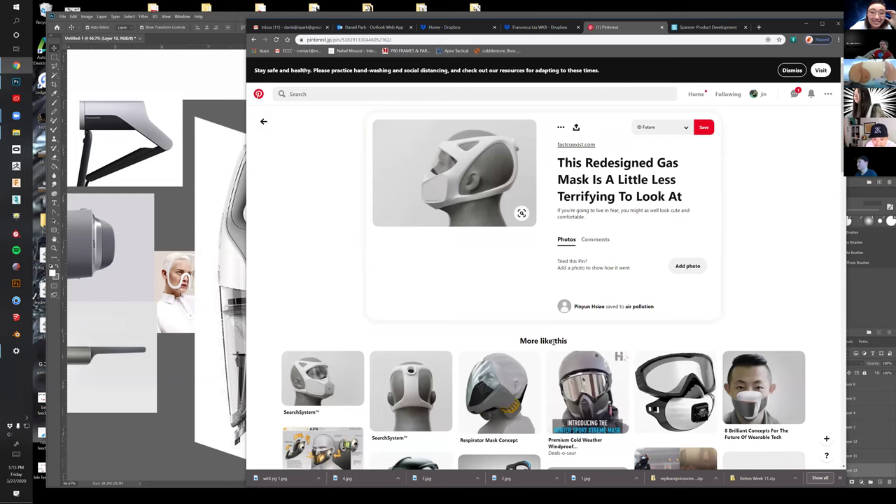
pyautogui.scroll(-1, 553, 342)
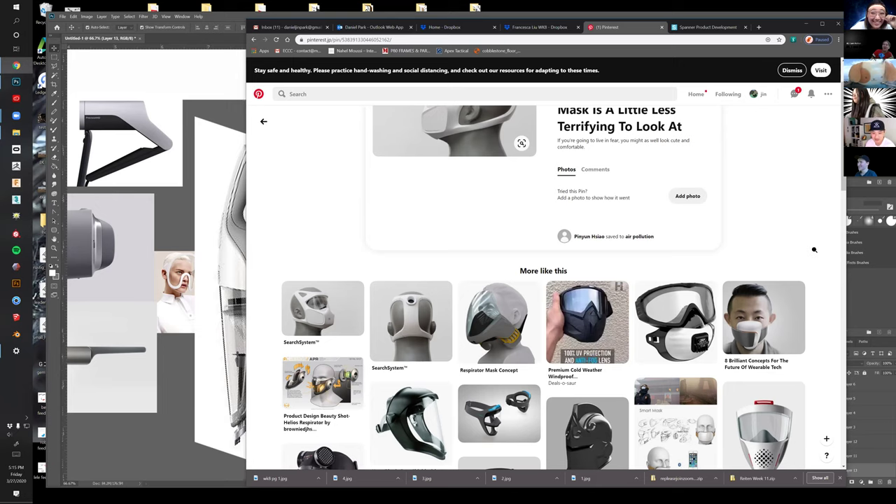
pyautogui.scroll(-3, 806, 276)
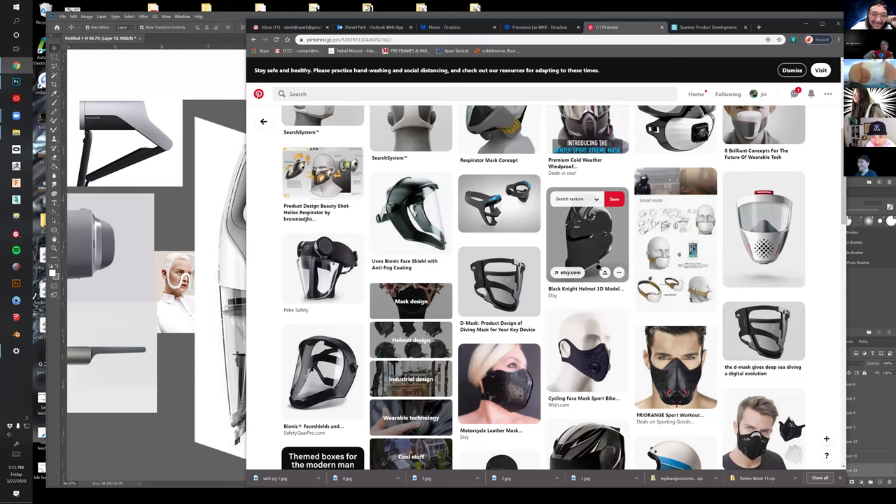
pyautogui.scroll(-4, 581, 294)
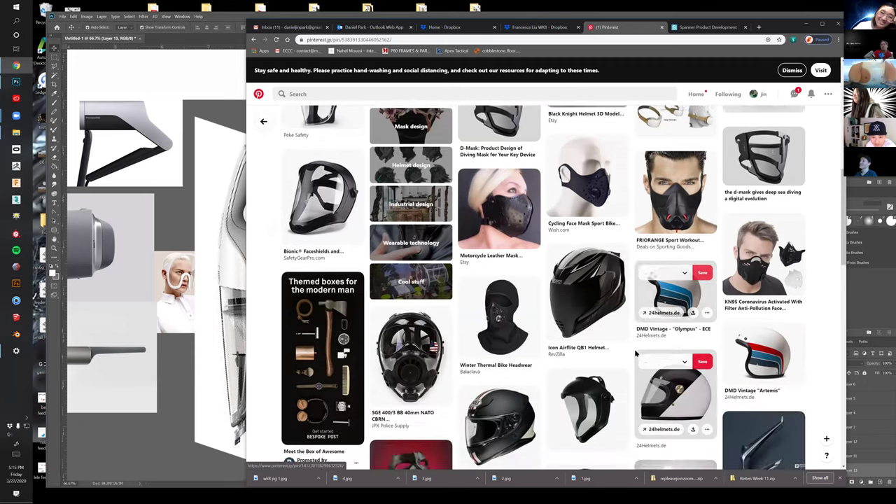
pyautogui.scroll(-4, 724, 369)
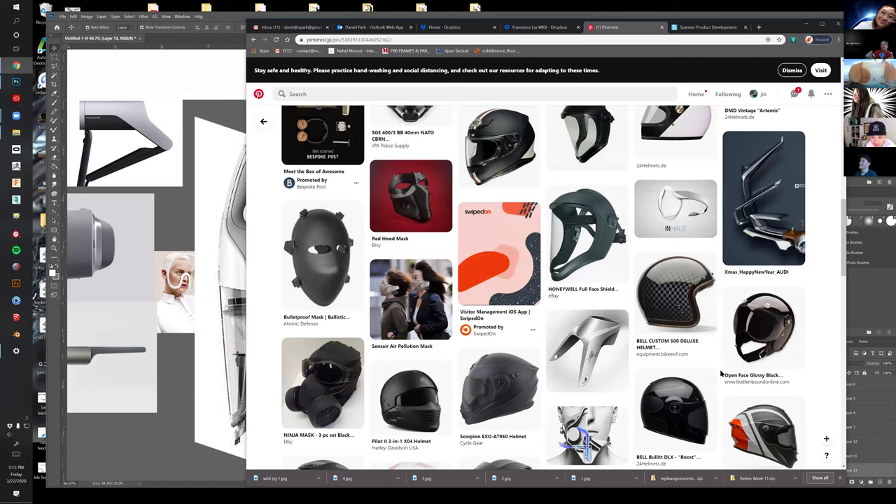
pyautogui.scroll(-1, 722, 369)
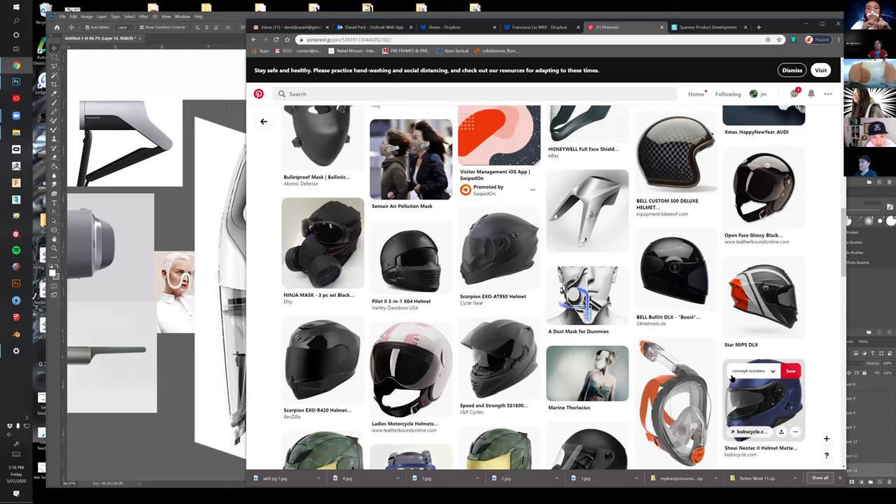
pyautogui.scroll(-1, 732, 378)
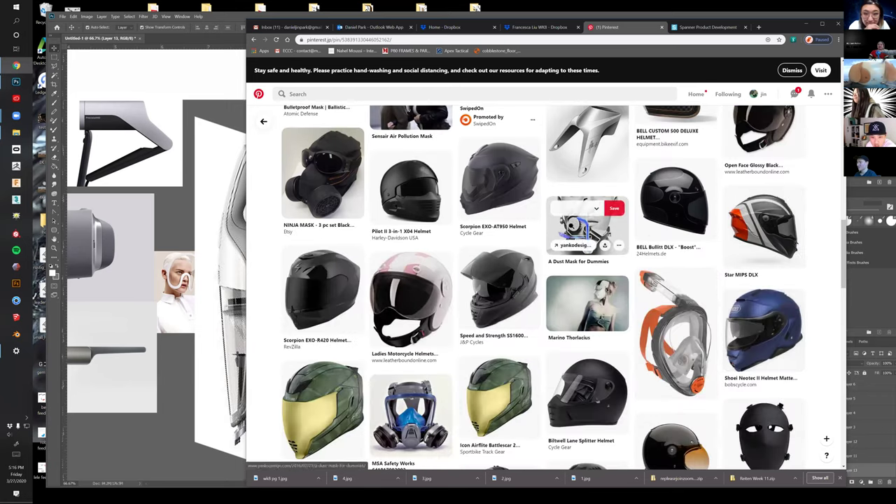
# Open the Scorpion EXO-AT950 Helmet pin and examine its visor design and the related motorcycle helmets
pyautogui.click(499, 181)
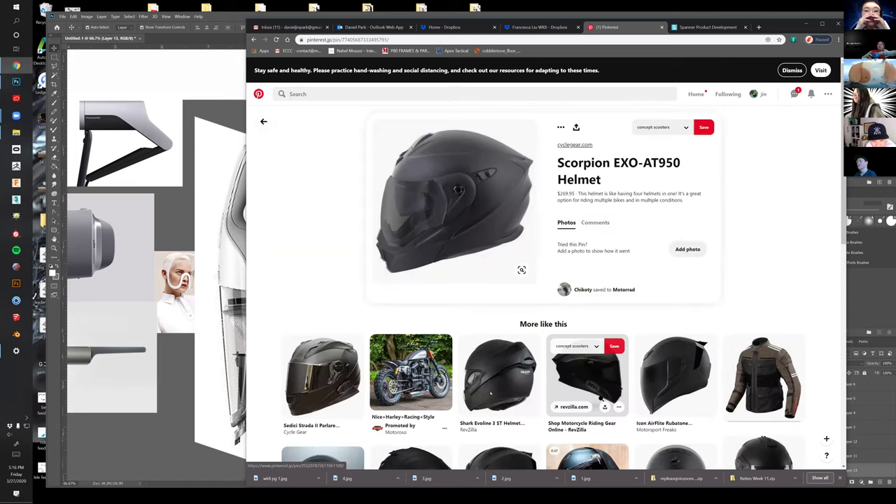
pyautogui.scroll(-3, 587, 378)
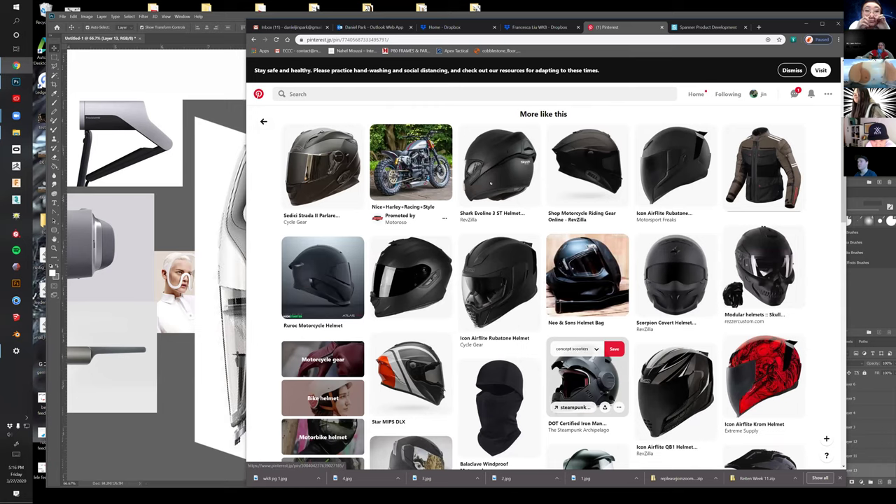
pyautogui.scroll(3, 587, 378)
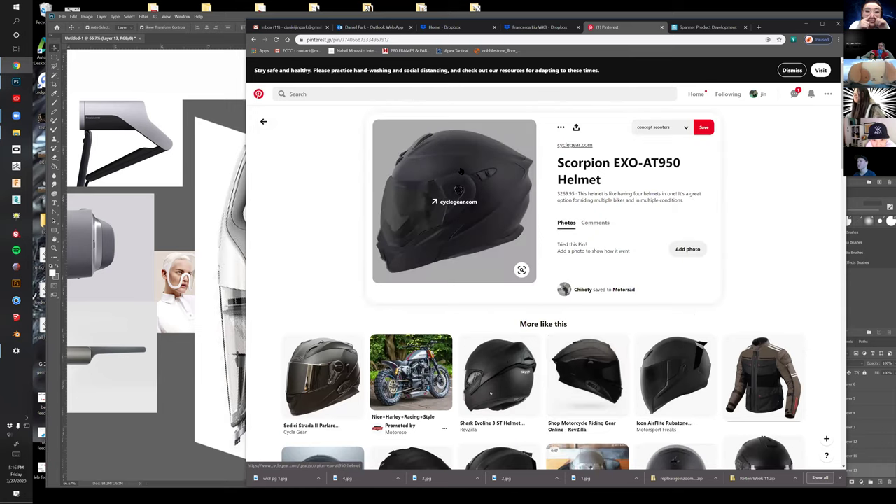
pyautogui.scroll(-9, 585, 382)
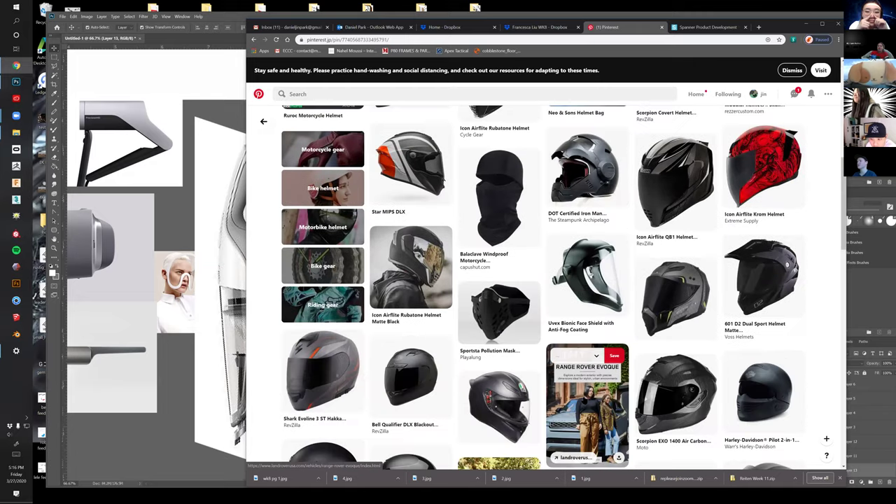
pyautogui.scroll(10, 587, 392)
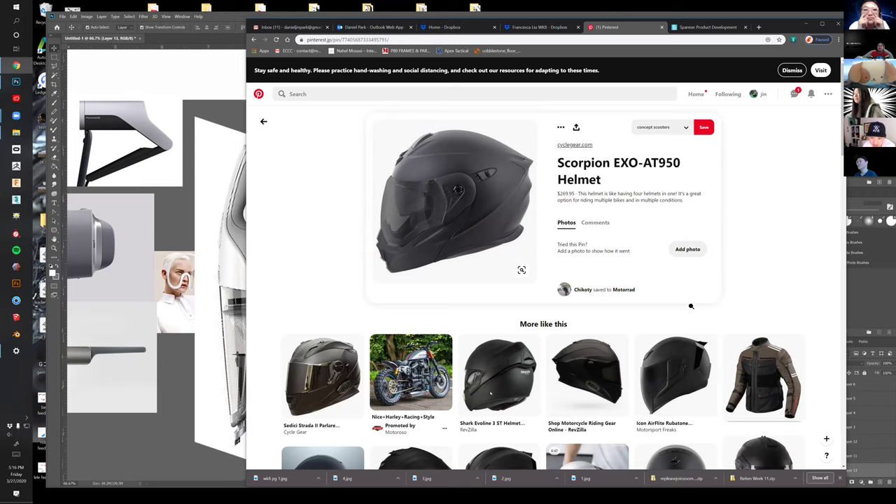
pyautogui.scroll(-2, 675, 378)
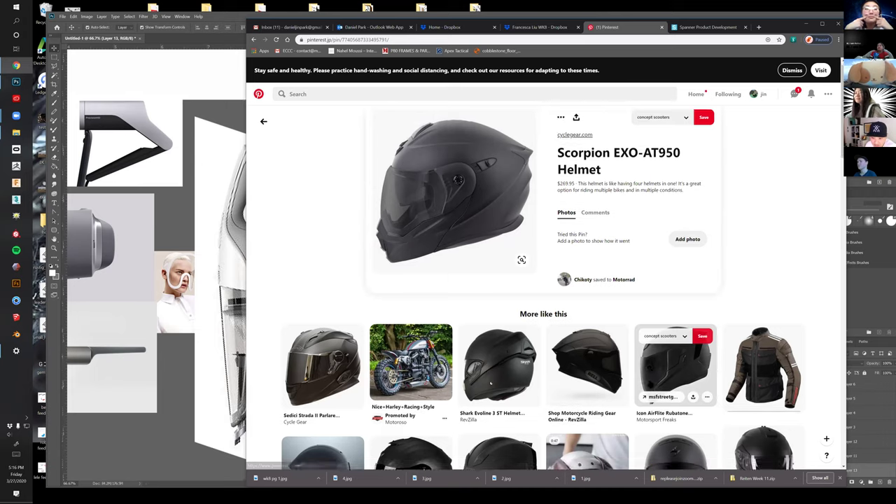
pyautogui.scroll(-8, 803, 395)
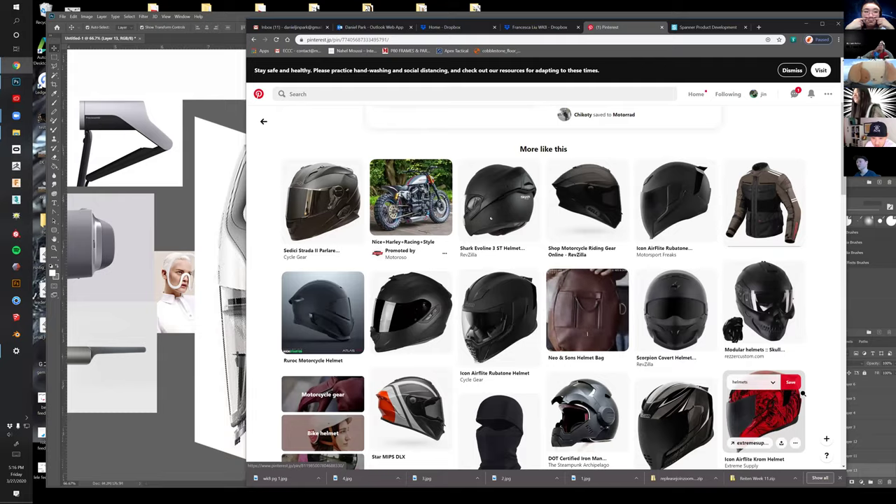
pyautogui.scroll(-1, 803, 395)
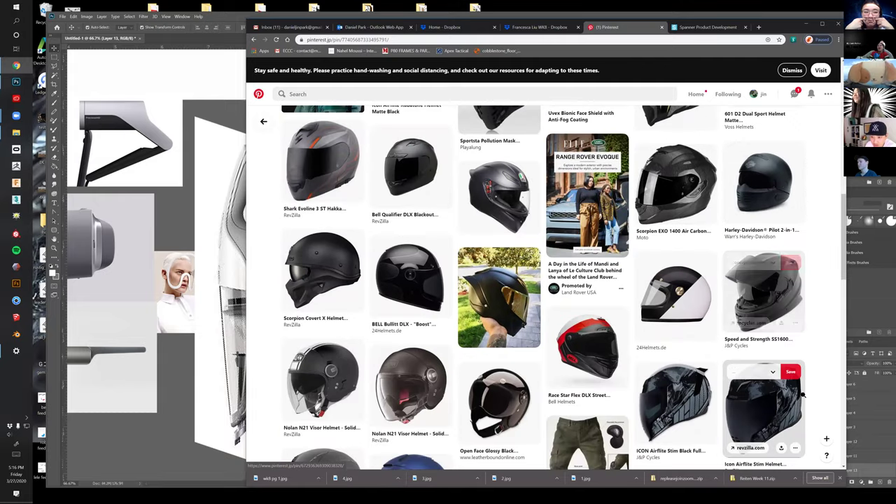
# Look through the related motorcycle helmets and open the Casca Cross/ATV AFX FX-41 Dual Sport pin
pyautogui.scroll(-2, 804, 394)
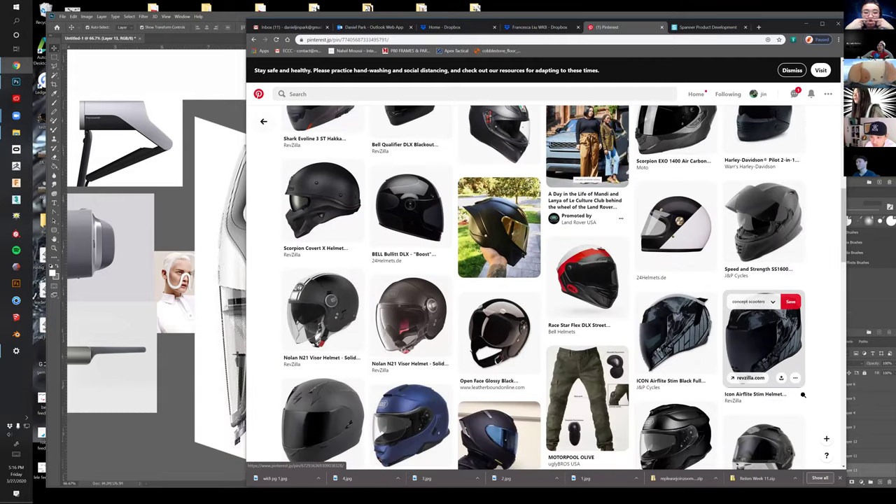
pyautogui.scroll(-2, 803, 394)
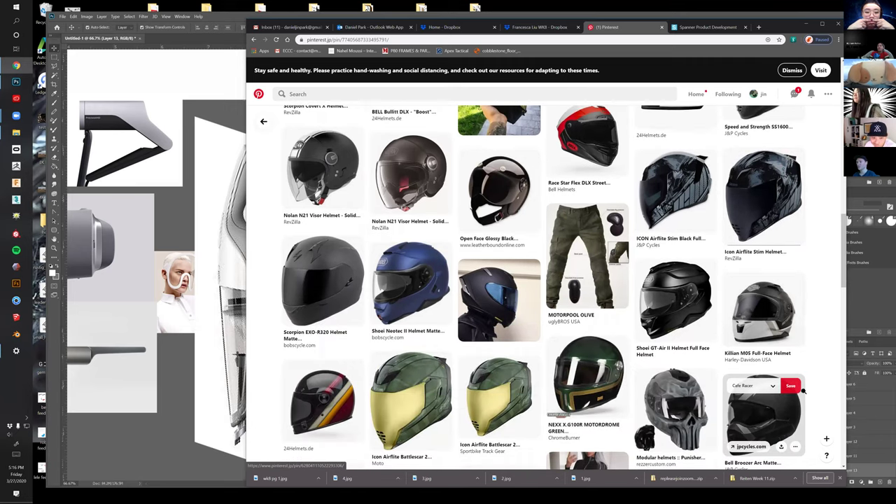
pyautogui.scroll(-3, 803, 394)
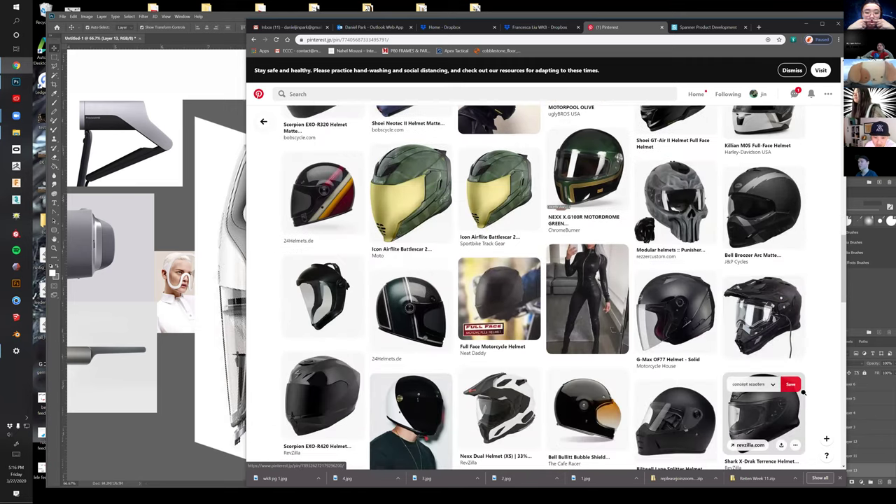
pyautogui.scroll(-1, 803, 394)
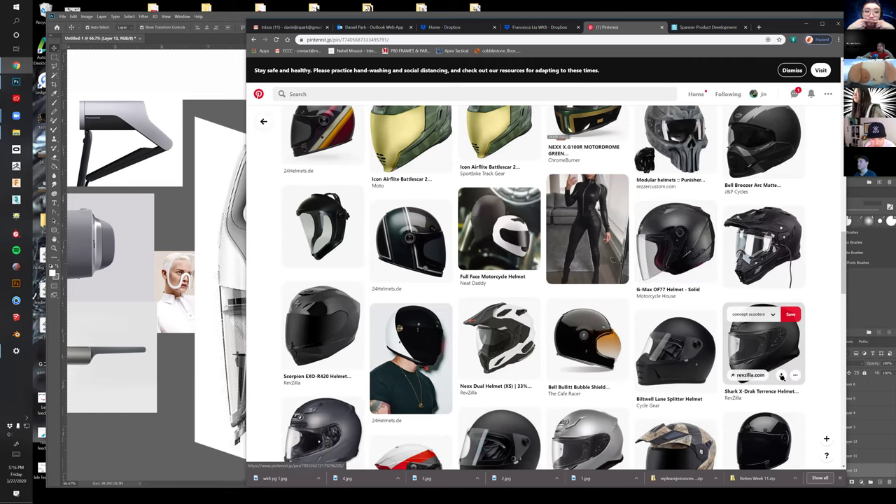
pyautogui.scroll(-2, 782, 376)
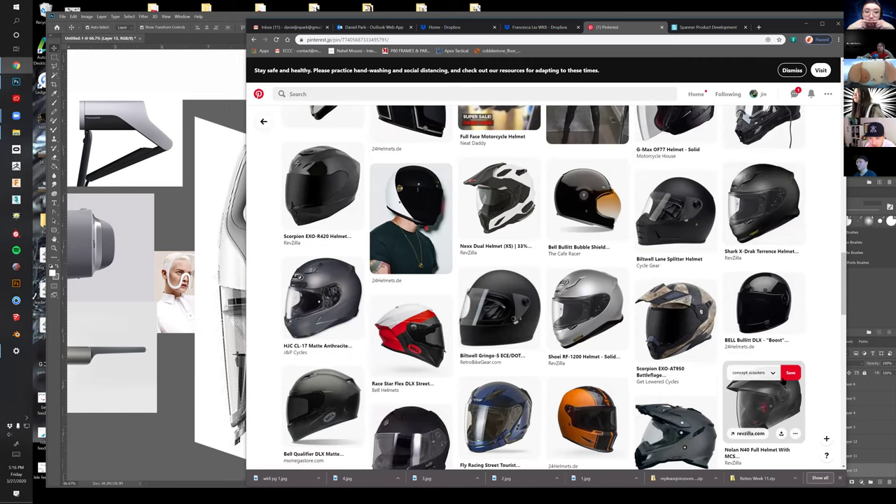
pyautogui.scroll(-3, 782, 376)
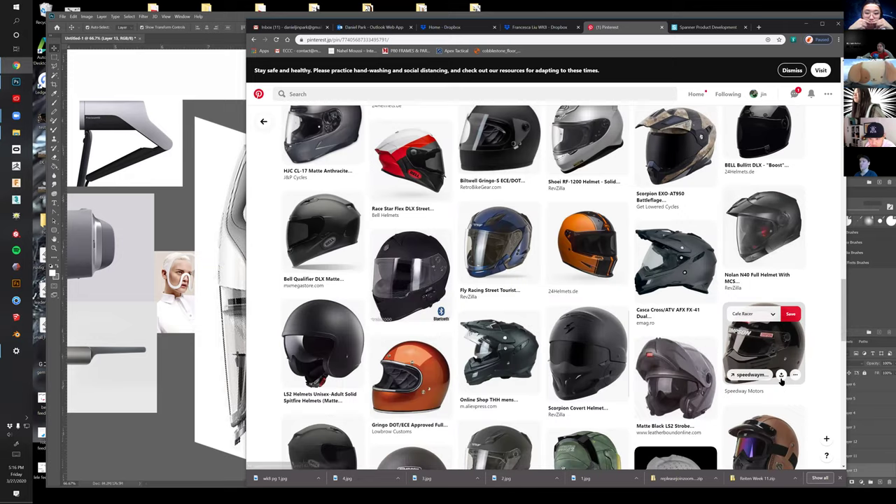
pyautogui.click(695, 275)
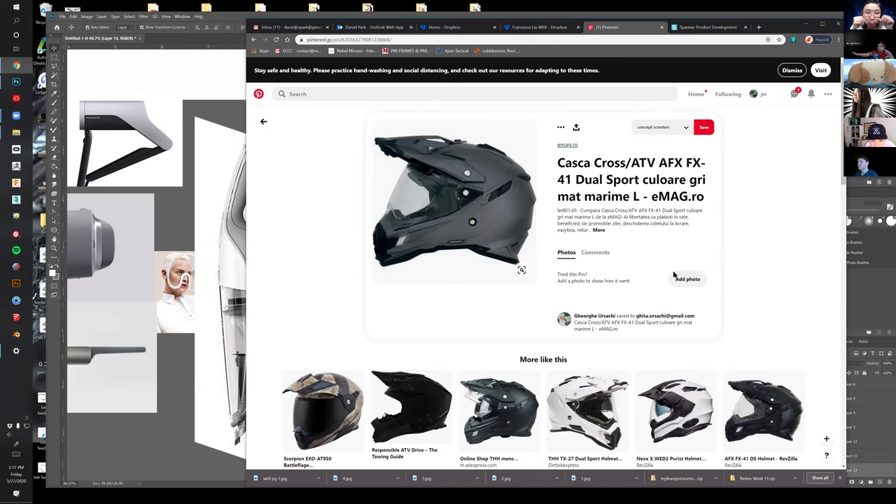
# Copy the AFX FX-41 helmet image into the Photoshop mood board and place it below the respirator helmet
pyautogui.rightClick(532, 239)
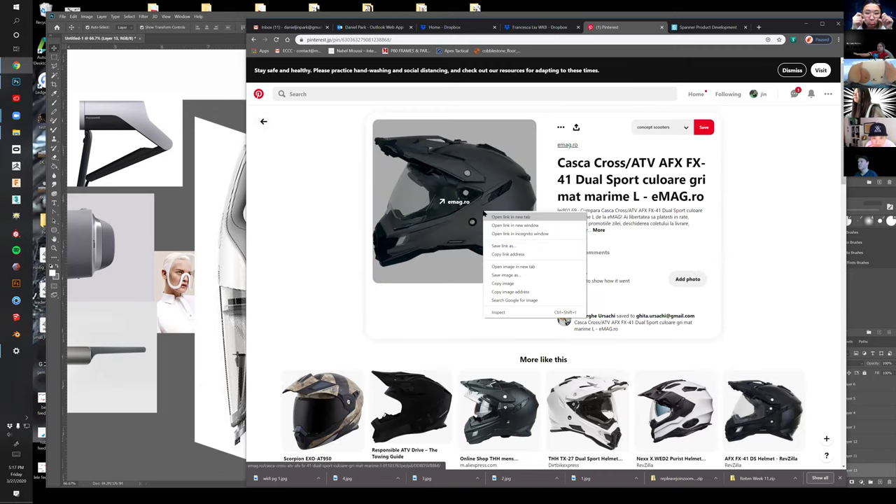
pyautogui.click(526, 290)
pyautogui.click(140, 398)
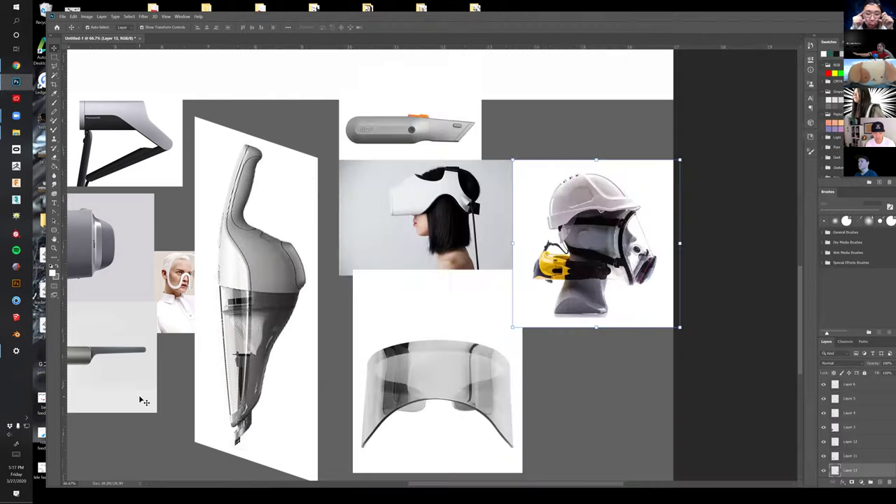
pyautogui.hotkey('ctrl', 'v')
pyautogui.moveTo(398, 278); pyautogui.dragTo(601, 376)
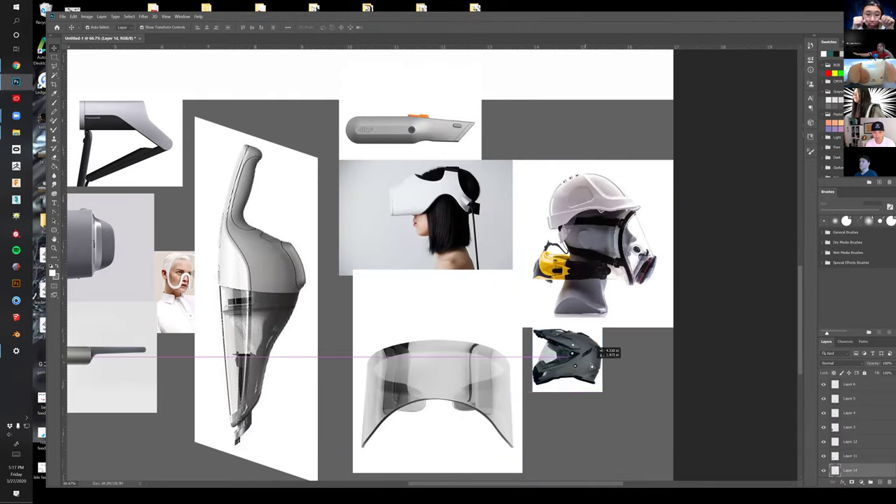
# Switch back to Pinterest in Chrome, find the G-Max OF77 Helmet pin among the related helmets and copy its image
pyautogui.click(16, 65)
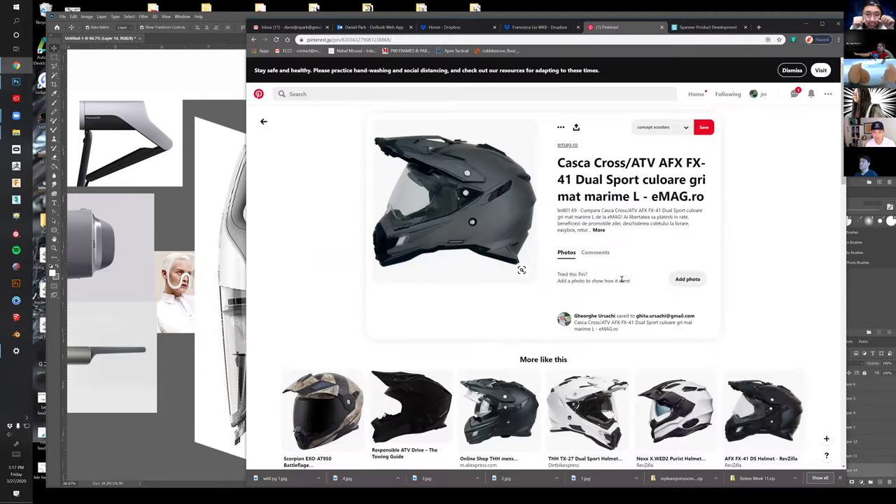
pyautogui.scroll(-4, 712, 366)
pyautogui.scroll(-2, 713, 366)
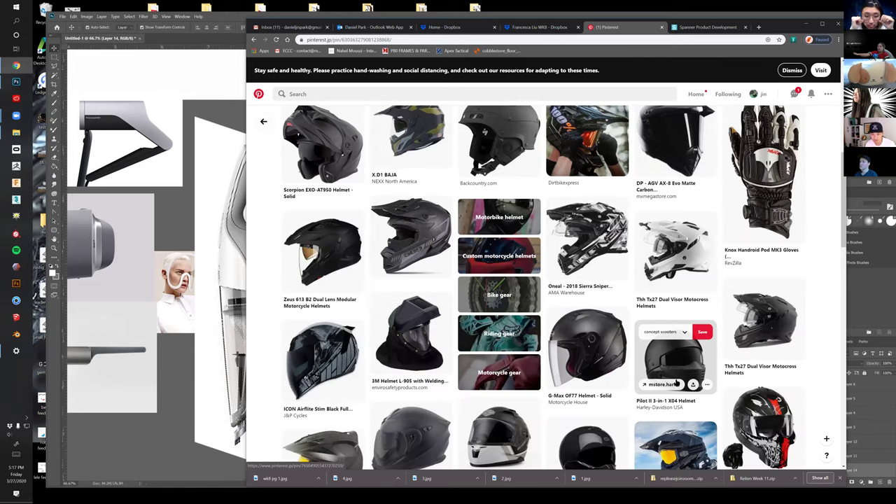
pyautogui.click(615, 367)
pyautogui.rightClick(502, 207)
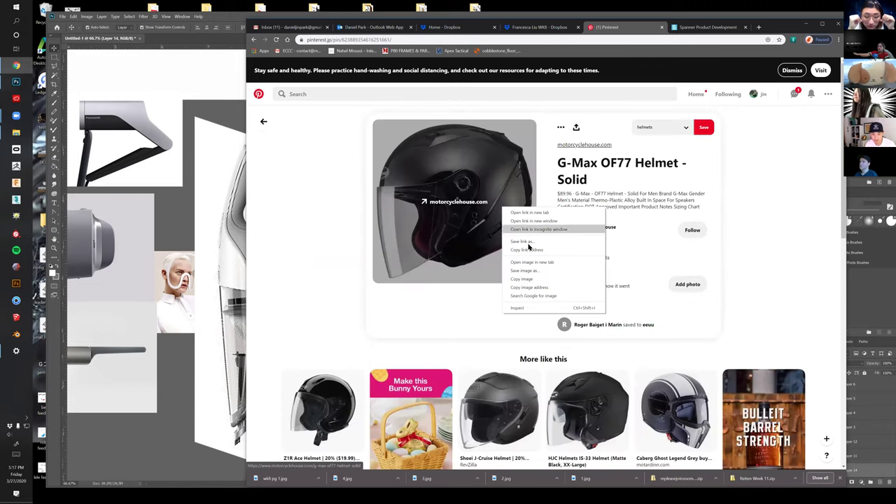
pyautogui.click(522, 279)
# Paste the G-Max OF77 helmet into the Photoshop mood board and enlarge it on the blank white area above the references
pyautogui.click(17, 81)
pyautogui.hotkey('ctrl', 'v')
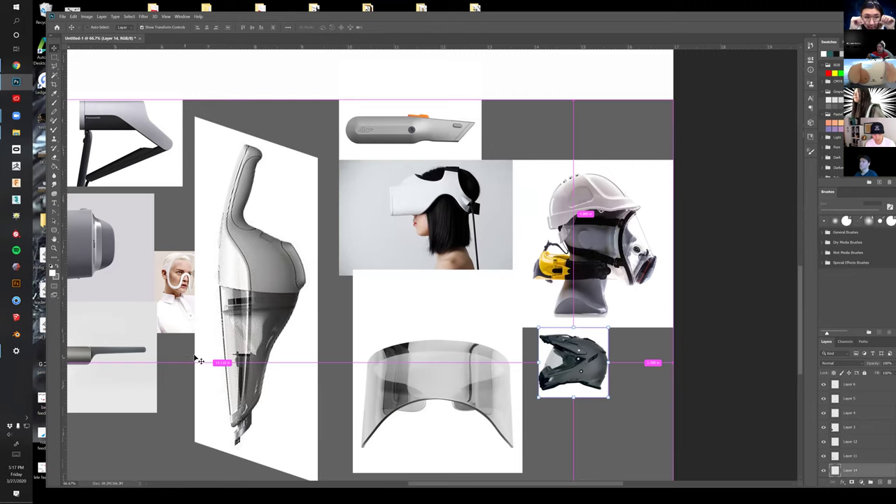
pyautogui.moveTo(414, 382); pyautogui.dragTo(419, 390)
pyautogui.moveTo(421, 353); pyautogui.dragTo(446, 114)
pyautogui.moveTo(447, 152); pyautogui.dragTo(483, 367)
pyautogui.moveTo(502, 317); pyautogui.dragTo(718, 176)
pyautogui.moveTo(503, 293); pyautogui.dragTo(508, 362)
pyautogui.moveTo(611, 330); pyautogui.dragTo(447, 157)
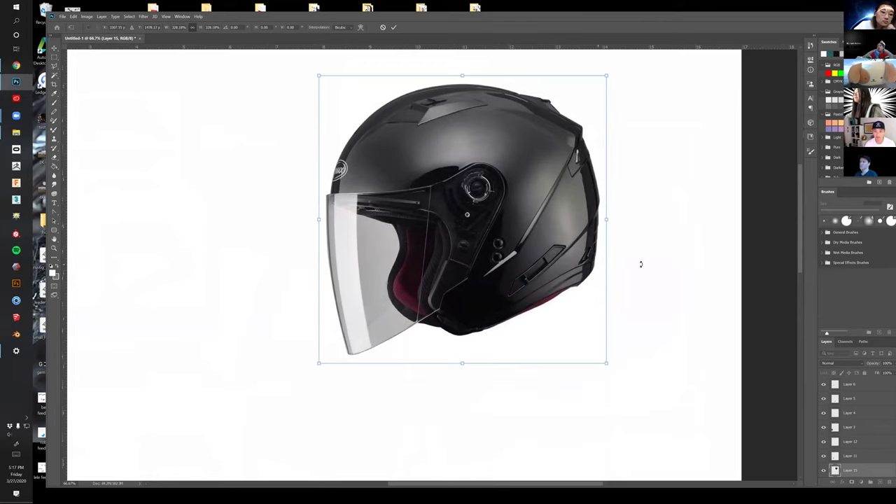
pyautogui.press('Return')
# Reposition the enlarged G-Max helmet within the blank white area of the board
pyautogui.press('z')
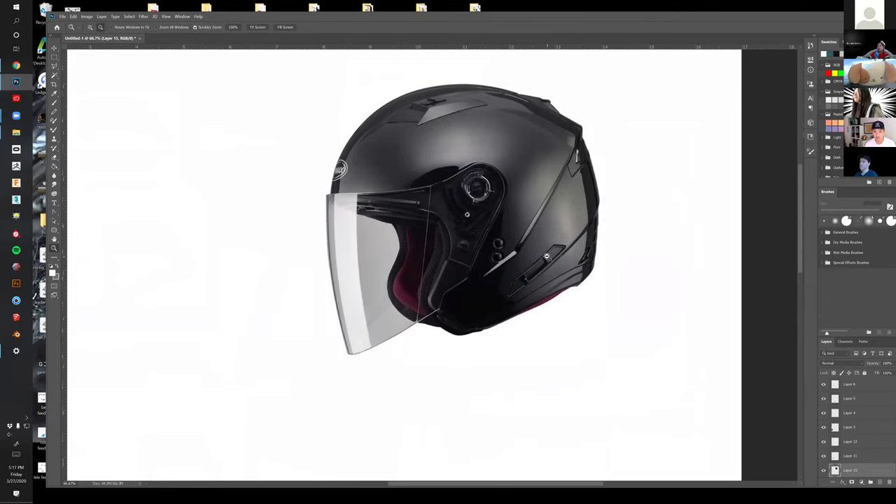
pyautogui.keyDown('alt'); pyautogui.click(547, 257); pyautogui.keyUp('alt')
pyautogui.moveTo(486, 287); pyautogui.dragTo(537, 305)
pyautogui.press('v')
pyautogui.moveTo(534, 247); pyautogui.dragTo(464, 216)
# Switch back to Pinterest in Chrome and search for "female head"
pyautogui.click(16, 65)
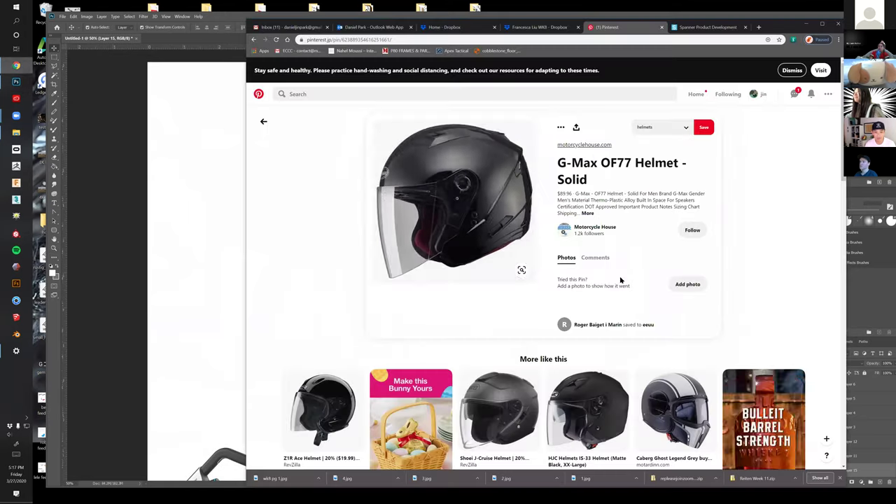
pyautogui.click(316, 92)
pyautogui.write('remale sid')
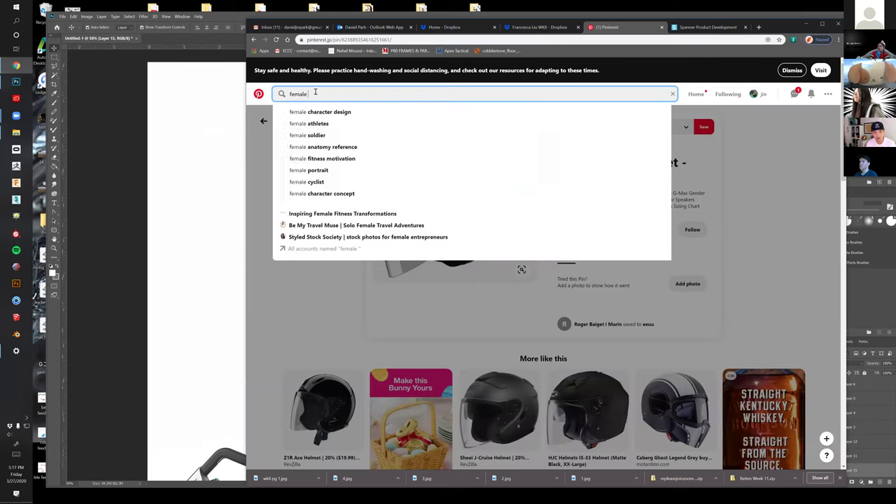
pyautogui.press('BackSpace')
pyautogui.press('BackSpace')
pyautogui.write('heasd')
pyautogui.press('BackSpace')
pyautogui.press('BackSpace')
pyautogui.write('d')
pyautogui.press('Return')
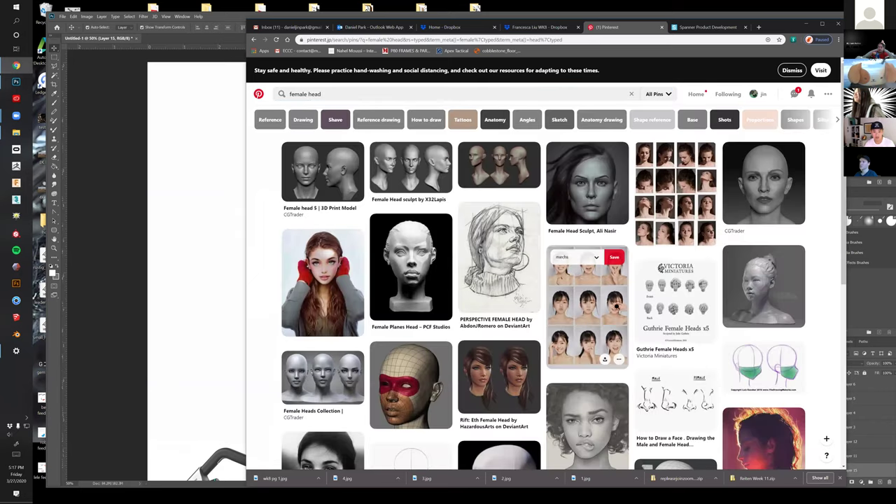
# Open the "Female head 5 | 3D Print Model" pin and examine the related head sculpts for front and profile views
pyautogui.click(334, 174)
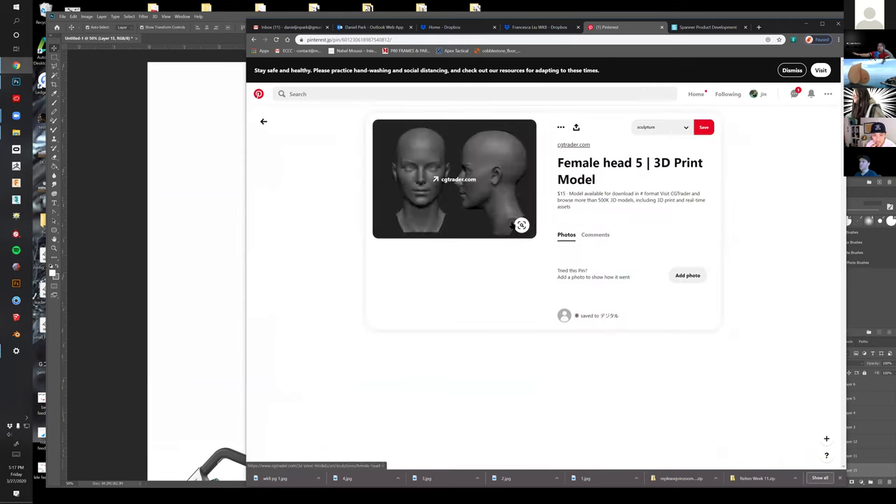
pyautogui.scroll(-3, 791, 382)
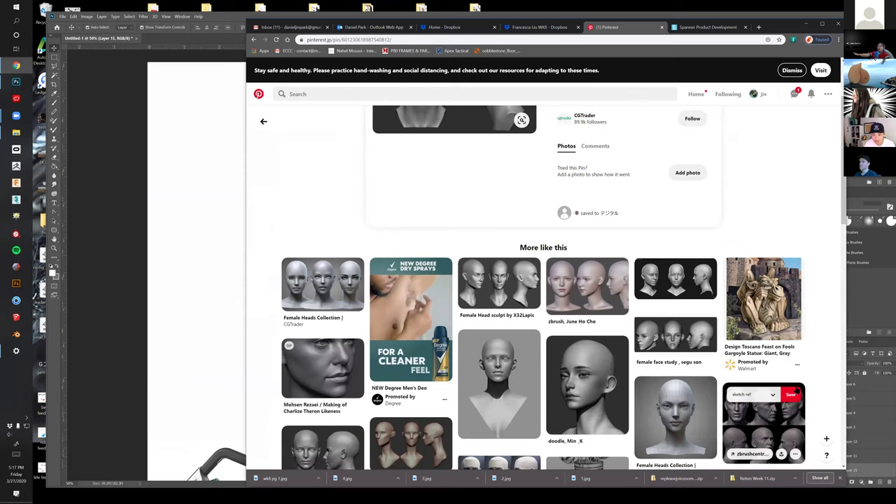
pyautogui.scroll(-3, 787, 393)
pyautogui.scroll(-1, 784, 392)
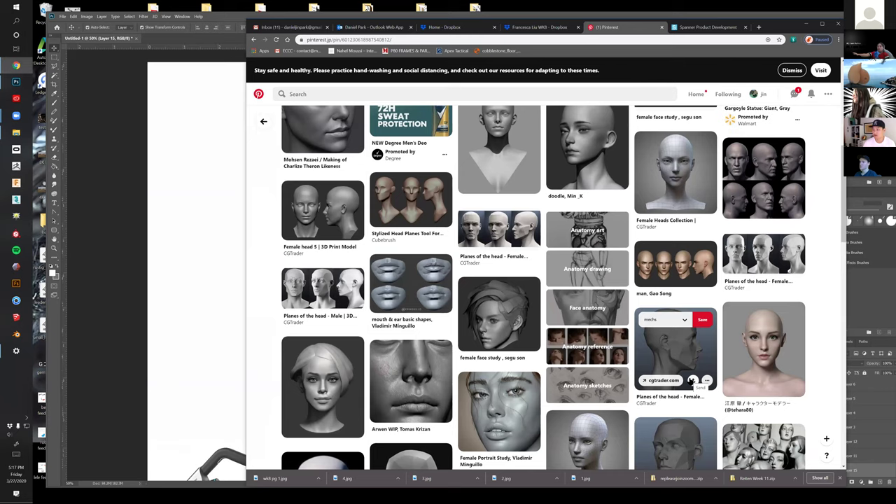
pyautogui.scroll(-1, 692, 381)
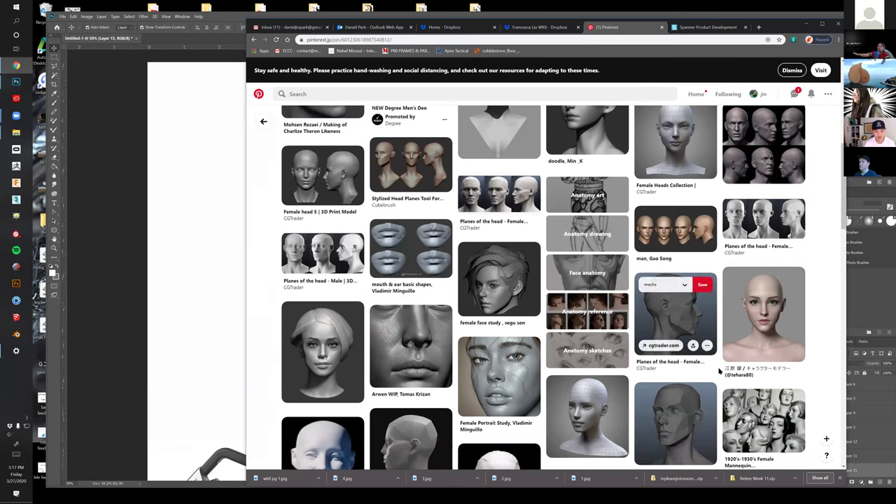
pyautogui.scroll(-2, 700, 378)
pyautogui.scroll(-1, 723, 365)
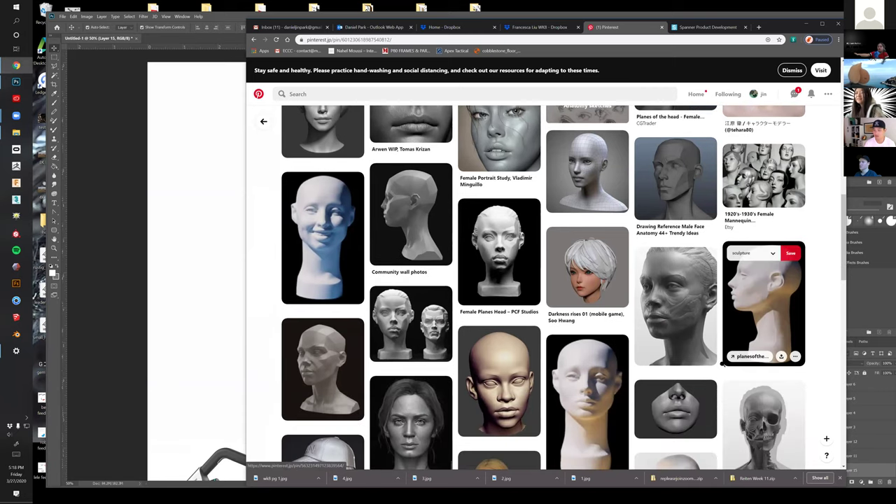
pyautogui.scroll(-1, 724, 366)
pyautogui.scroll(-1, 724, 366)
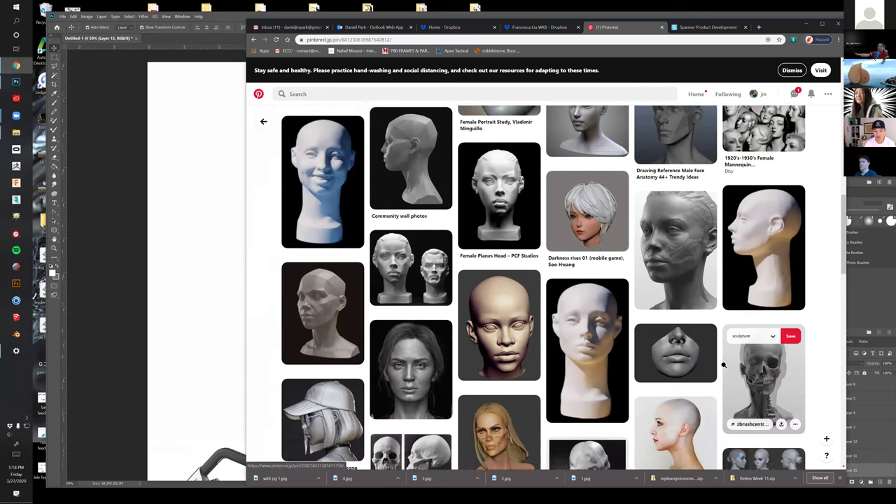
pyautogui.scroll(-2, 722, 365)
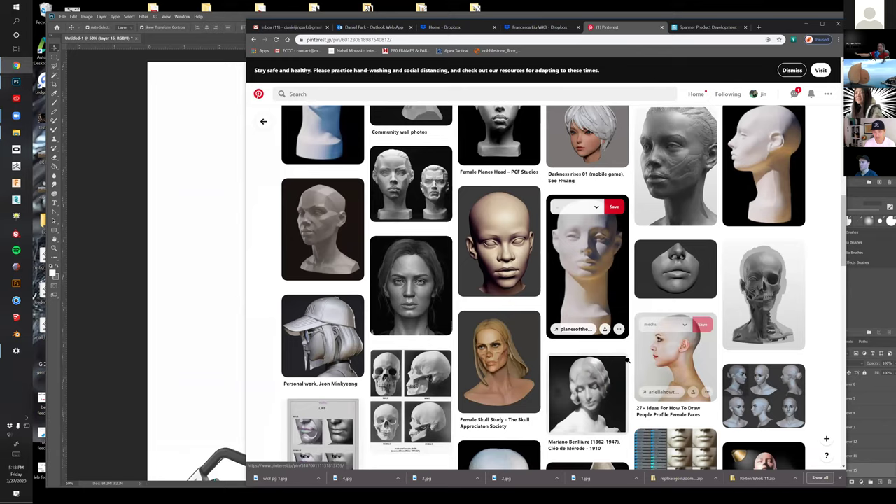
pyautogui.scroll(-3, 613, 369)
pyautogui.scroll(-8, 613, 369)
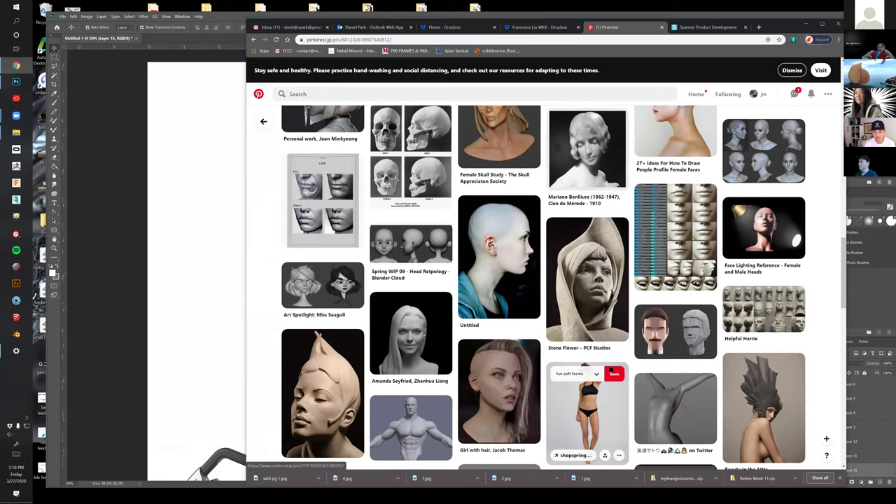
pyautogui.scroll(-1, 612, 371)
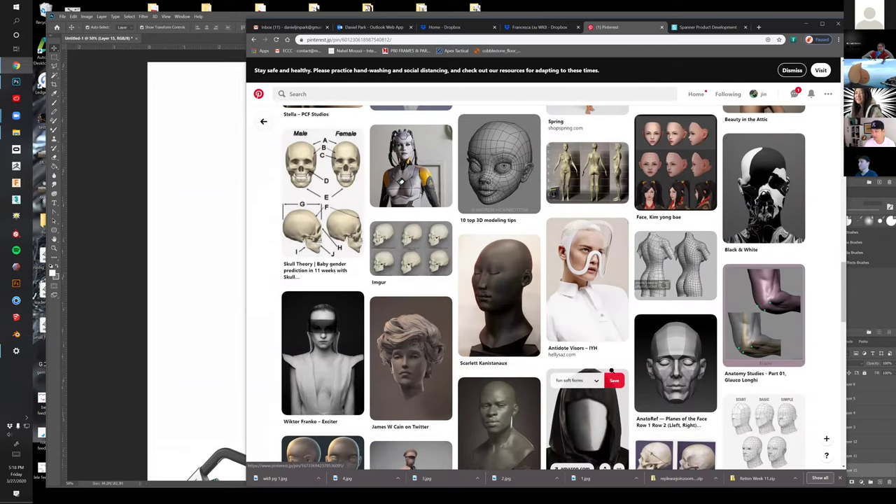
pyautogui.scroll(-4, 612, 372)
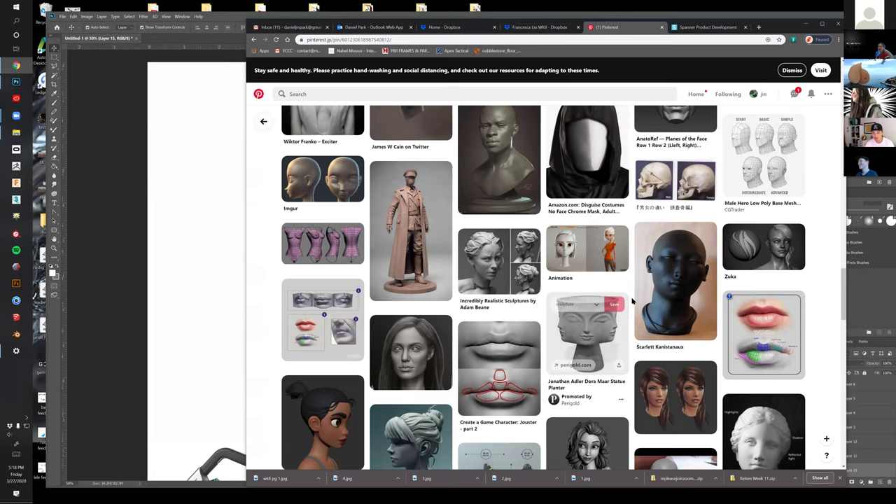
pyautogui.scroll(-10, 632, 299)
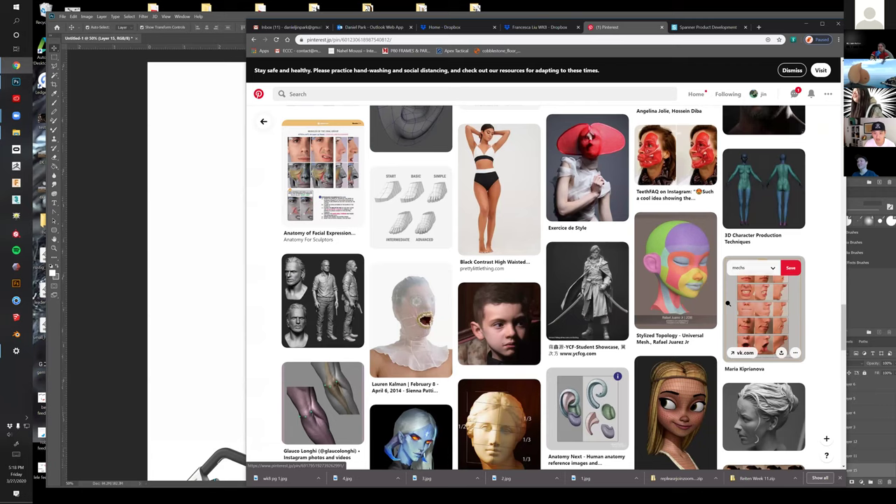
pyautogui.scroll(-5, 728, 304)
pyautogui.scroll(-6, 760, 323)
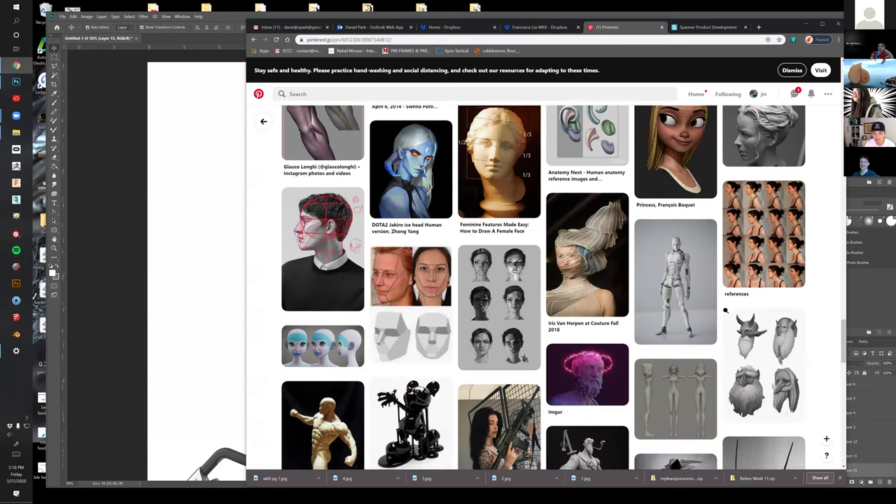
pyautogui.scroll(-2, 815, 362)
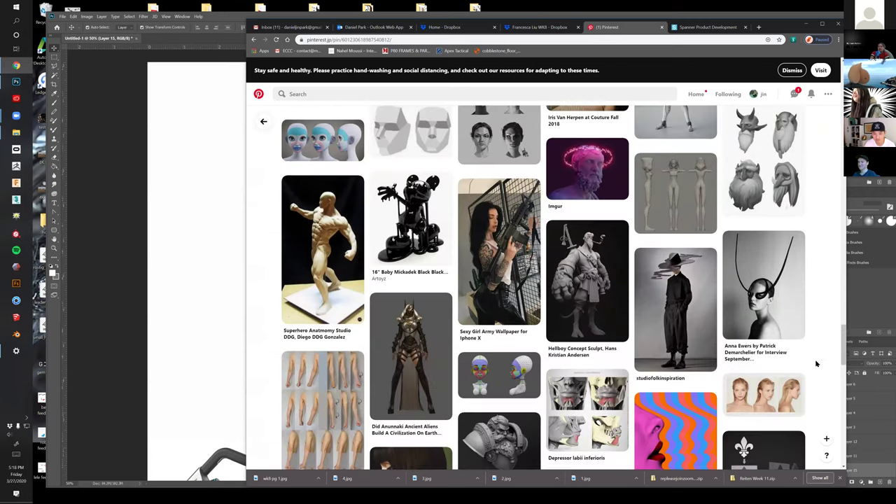
pyautogui.scroll(-5, 816, 362)
# Copy the Female head 5 image into the Photoshop board and enlarge it across the blank white area above the references
pyautogui.moveTo(843, 348); pyautogui.dragTo(843, 90)
pyautogui.rightClick(461, 131)
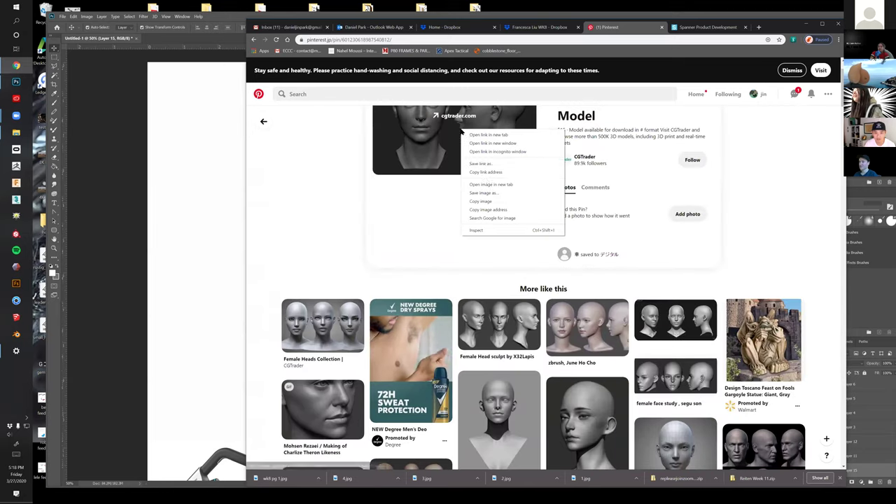
pyautogui.click(481, 201)
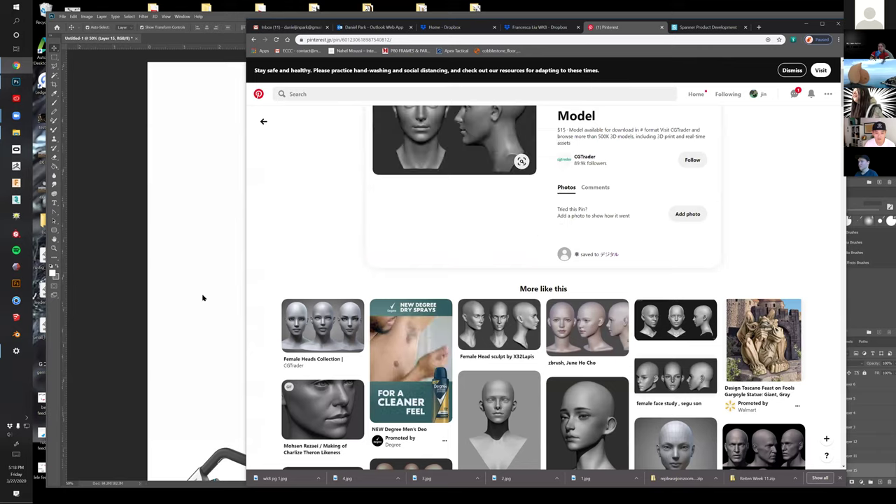
pyautogui.click(202, 299)
pyautogui.hotkey('ctrl', 'v')
pyautogui.moveTo(471, 289); pyautogui.dragTo(586, 392)
pyautogui.moveTo(528, 325); pyautogui.dragTo(555, 313)
pyautogui.press('Return')
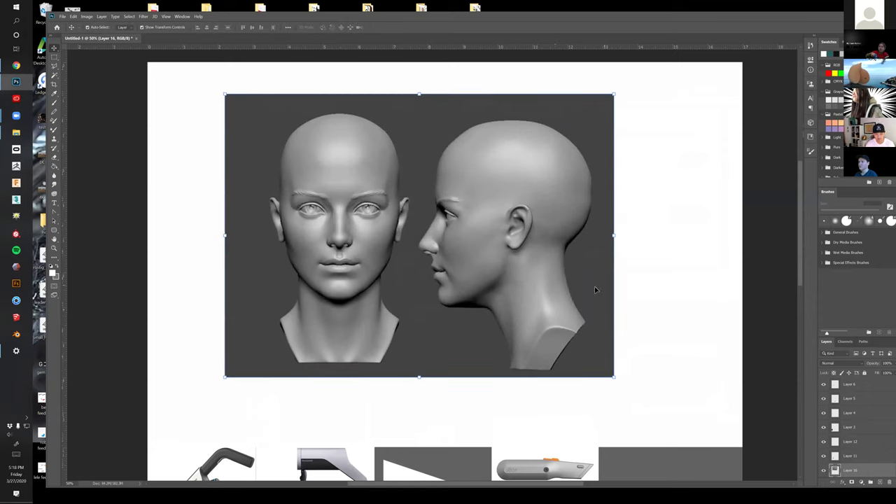
# Delete the front-view head from the pasted image so only the profile head is kept
pyautogui.press('m')
pyautogui.moveTo(189, 76); pyautogui.dragTo(413, 406)
pyautogui.press('Delete')
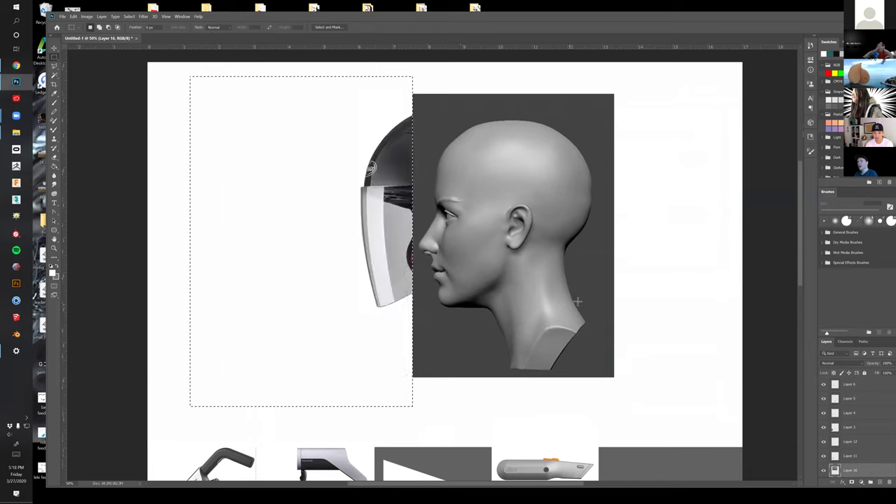
# Try to select the dark background around the profile head with the Magic Wand at a raised tolerance
pyautogui.press('w')
pyautogui.click(600, 293)
pyautogui.hotkey('ctrl', 'd')
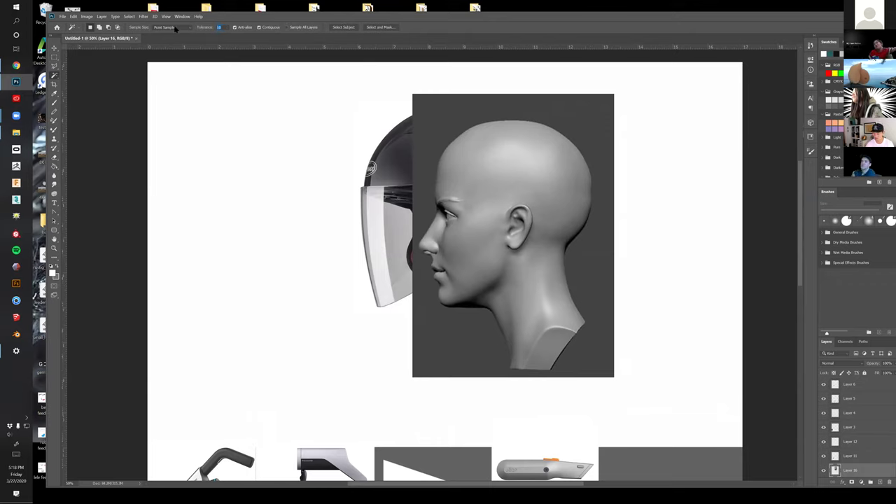
pyautogui.write('36')
pyautogui.click(450, 116)
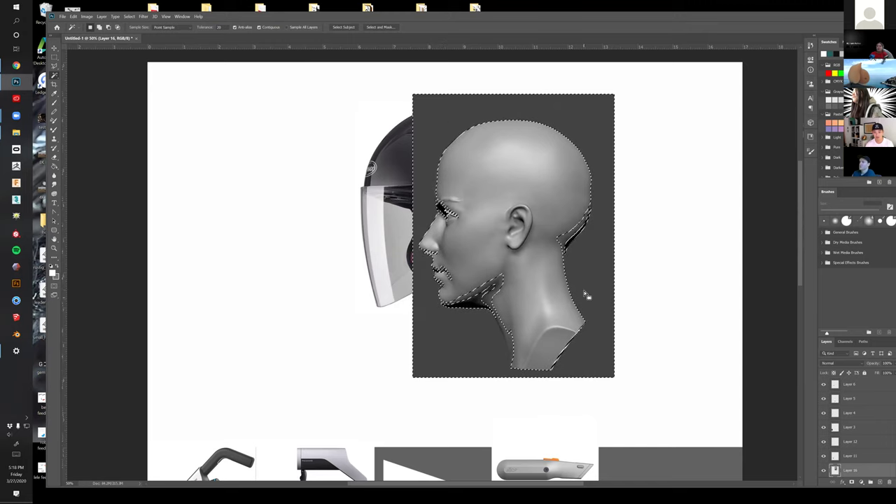
pyautogui.press('m')
pyautogui.click(640, 348)
# Inspect the profile's face up close and shift the head image slightly right, away from the helmet
pyautogui.press('z')
pyautogui.click(457, 250)
pyautogui.click(439, 254)
pyautogui.moveTo(457, 189); pyautogui.dragTo(442, 246)
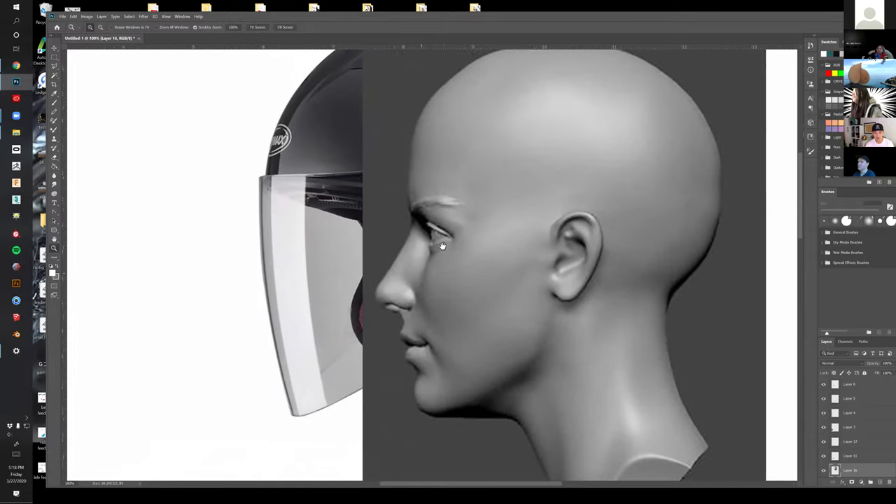
pyautogui.keyDown('alt'); pyautogui.click(440, 245); pyautogui.keyUp('alt')
pyautogui.keyDown('alt'); pyautogui.click(444, 246); pyautogui.keyUp('alt')
pyautogui.press('v')
pyautogui.moveTo(560, 276)
pyautogui.mouseDown()
pyautogui.moveTo(546, 248)
pyautogui.moveTo(568, 268)
pyautogui.moveTo(555, 262)
pyautogui.mouseUp()
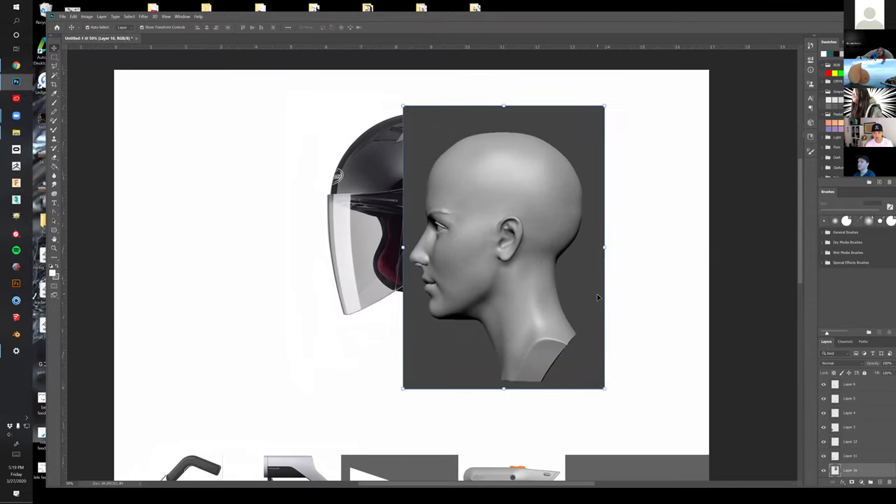
# Try to select the dark background again with the Magic Wand at a lower tolerance
pyautogui.press('w')
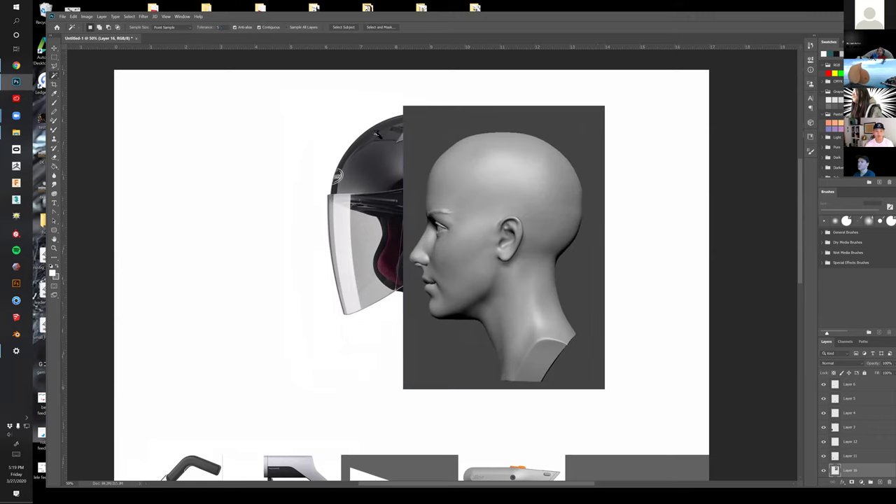
pyautogui.click(432, 129)
pyautogui.press('m')
pyautogui.press('z')
pyautogui.click(586, 279)
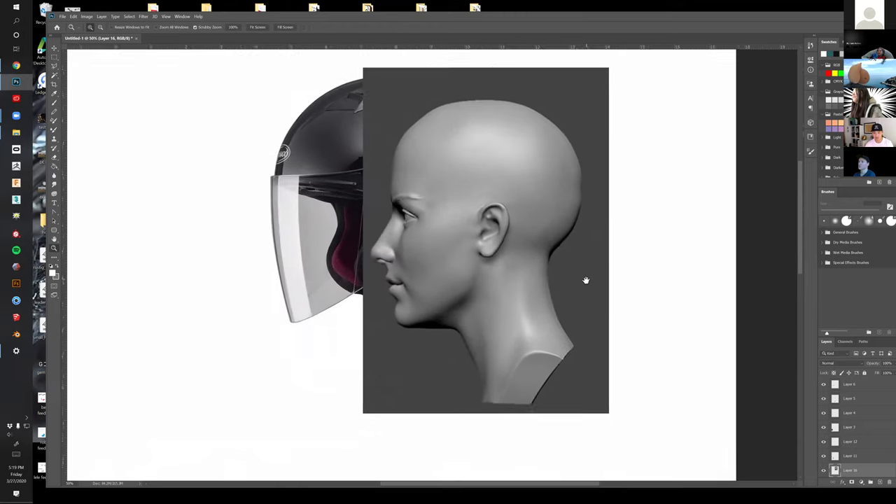
pyautogui.keyDown('alt'); pyautogui.click(580, 275); pyautogui.keyUp('alt')
# Place the head image behind the helmet in the layer order and line the two up so the helmet overlaps the head
pyautogui.press('v')
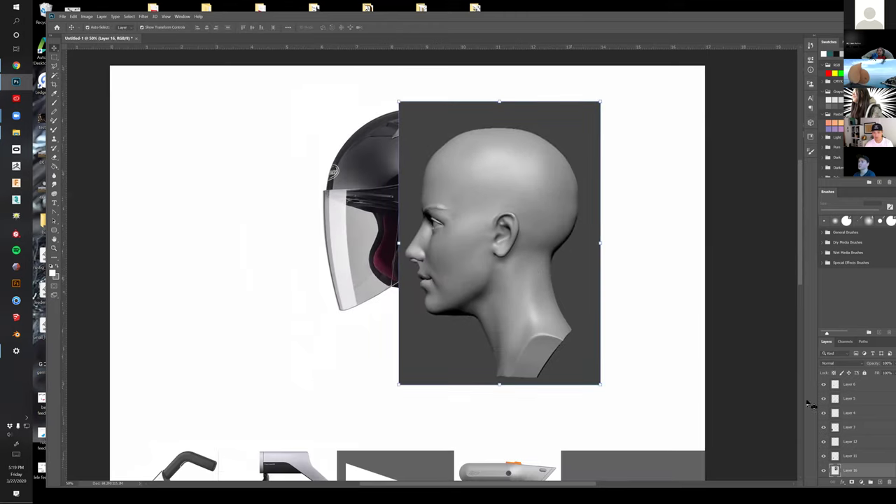
pyautogui.moveTo(880, 476); pyautogui.dragTo(871, 438)
pyautogui.moveTo(582, 283); pyautogui.dragTo(567, 281)
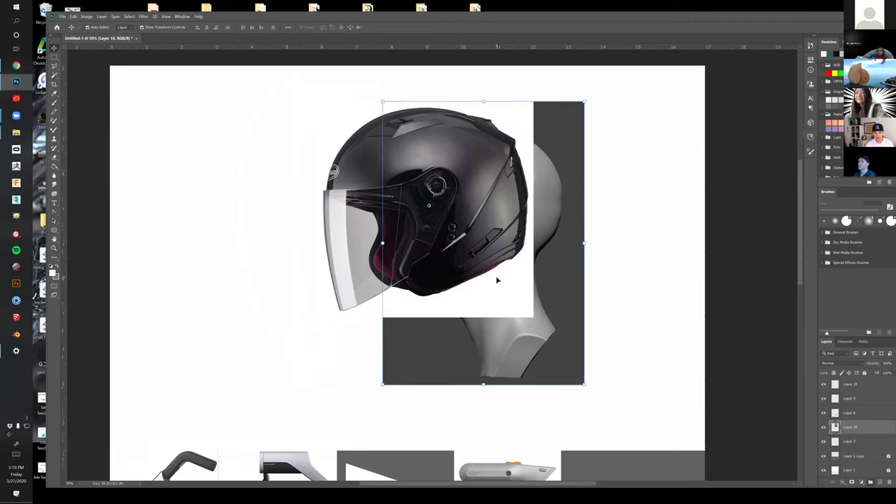
pyautogui.click(495, 277)
pyautogui.moveTo(487, 277); pyautogui.dragTo(506, 294)
# Outline the helmet's transparent visor and the blank area in front of it with the Polygonal Lasso, following the face opening
pyautogui.press('z')
pyautogui.click(359, 240)
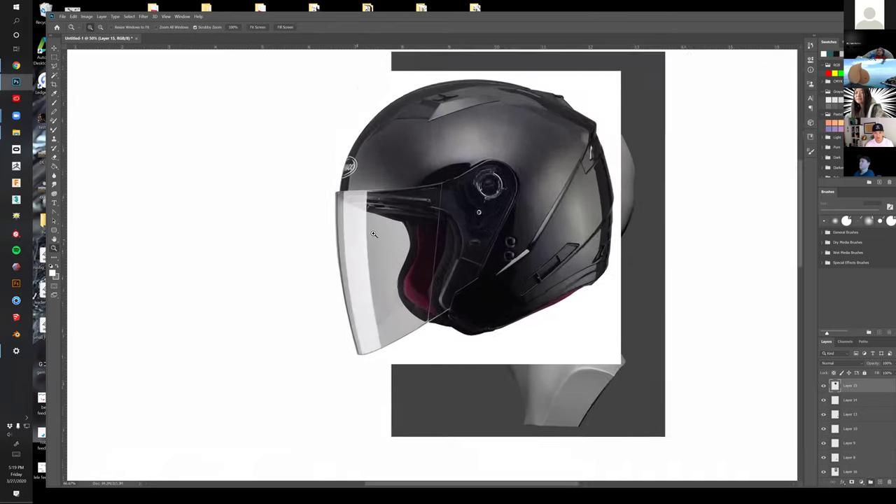
pyautogui.click(374, 234)
pyautogui.press('m')
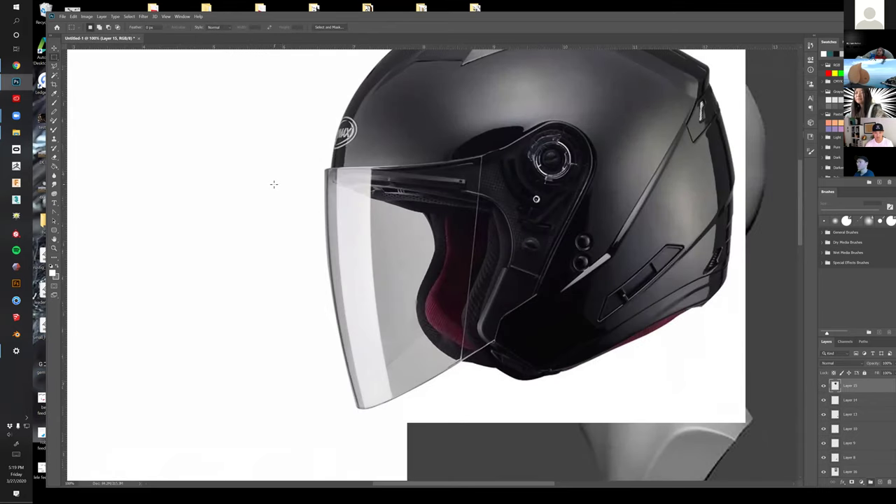
pyautogui.press('l')
pyautogui.click(285, 161)
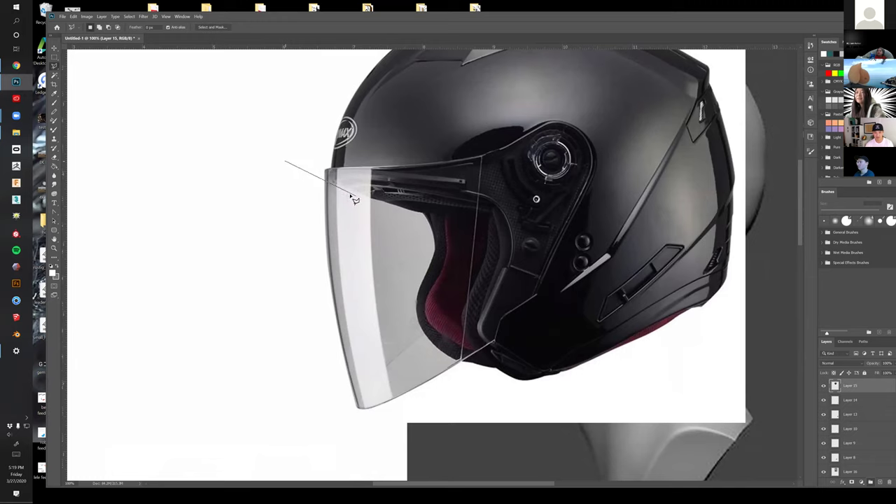
pyautogui.click(420, 212)
pyautogui.click(427, 217)
pyautogui.click(433, 227)
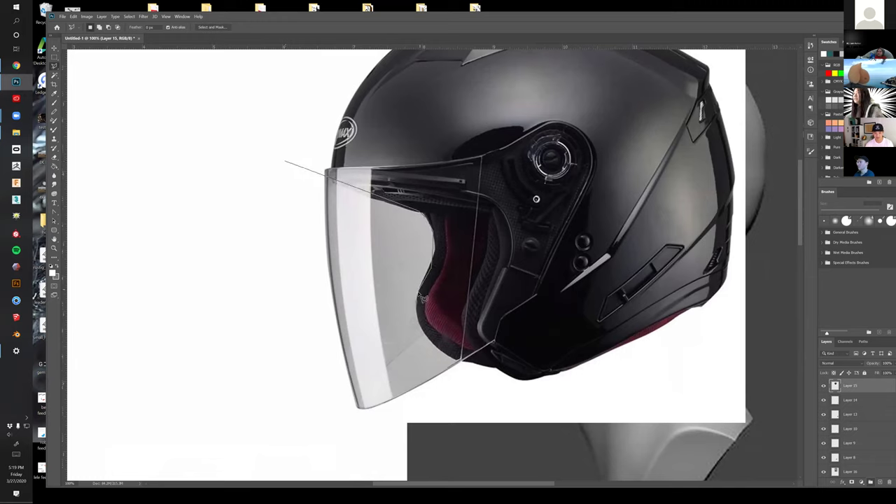
pyautogui.click(463, 362)
pyautogui.click(476, 406)
pyautogui.click(474, 438)
pyautogui.click(439, 454)
pyautogui.click(290, 451)
pyautogui.click(242, 443)
pyautogui.click(214, 422)
pyautogui.click(209, 341)
pyautogui.click(232, 179)
pyautogui.click(286, 167)
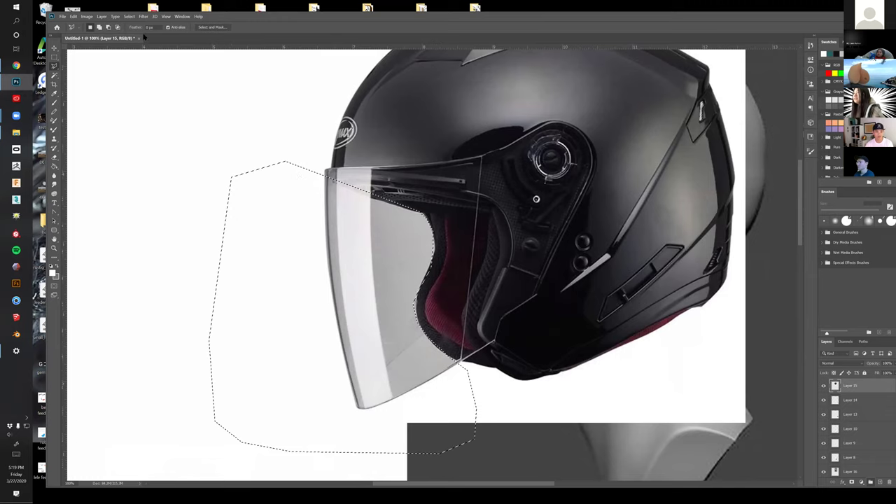
# Invert the selection and delete the rest of the helmet, leaving only the visor, and clear the selection
pyautogui.click(129, 16)
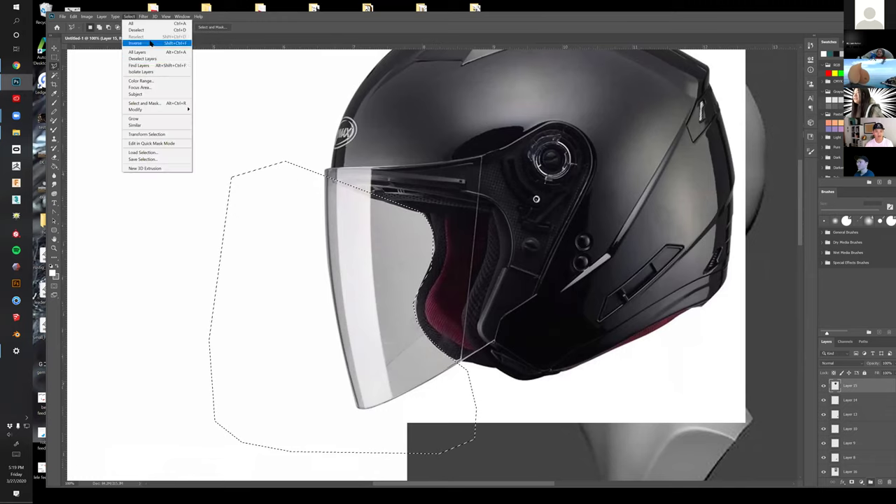
pyautogui.click(149, 43)
pyautogui.press('Delete')
pyautogui.press('z')
pyautogui.hotkey('ctrl', 'd')
# Move the visor over the front of the face and remove its white background with the Magic Wand
pyautogui.keyDown('alt'); pyautogui.click(451, 305); pyautogui.keyUp('alt')
pyautogui.keyDown('alt'); pyautogui.click(451, 305); pyautogui.keyUp('alt')
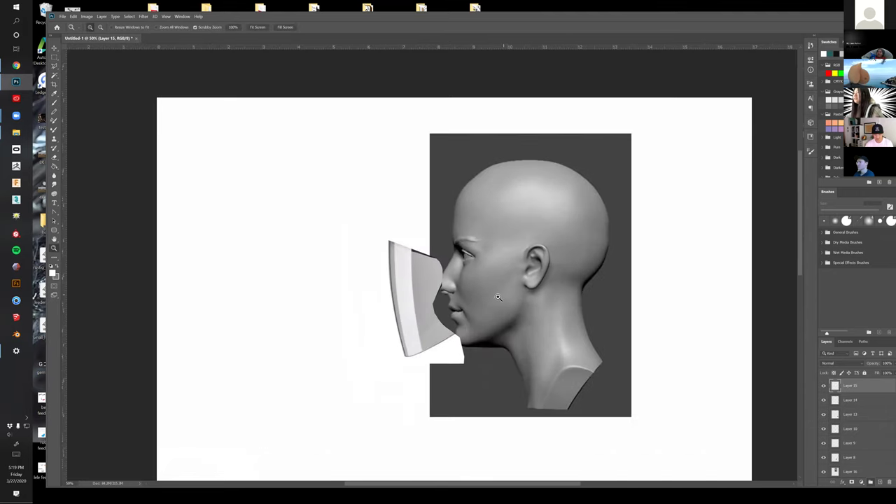
pyautogui.press('m')
pyautogui.press('v')
pyautogui.moveTo(442, 332); pyautogui.dragTo(491, 329)
pyautogui.press('w')
pyautogui.click(492, 334)
pyautogui.press('Delete')
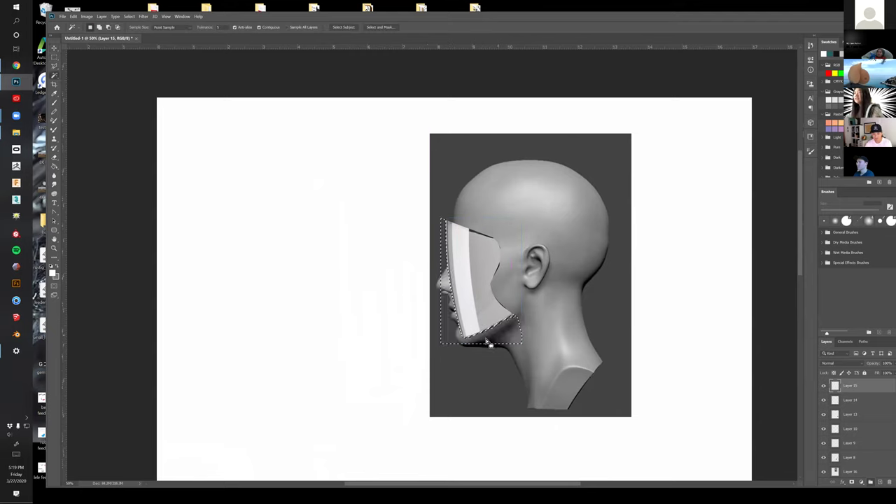
# Erase the white fringe along the visor's front edge from the forehead down to the chin
pyautogui.press('z')
pyautogui.click(455, 316)
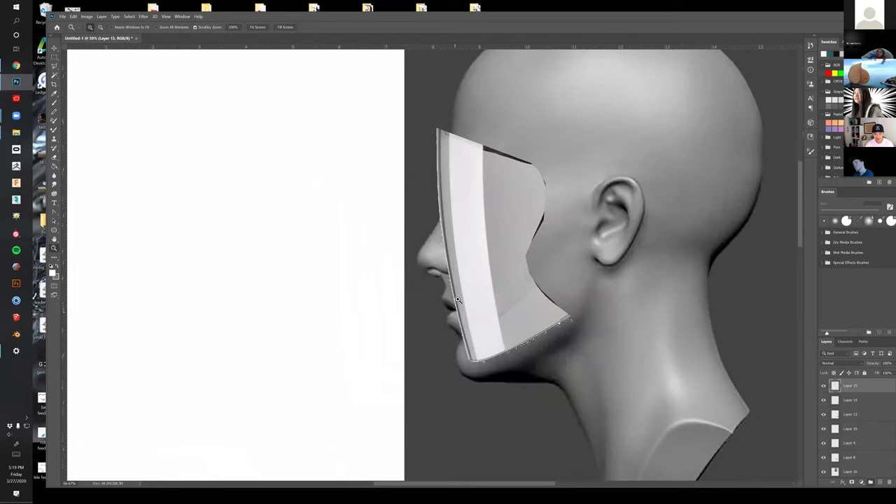
pyautogui.click(458, 299)
pyautogui.moveTo(414, 177); pyautogui.dragTo(432, 272)
pyautogui.press('b')
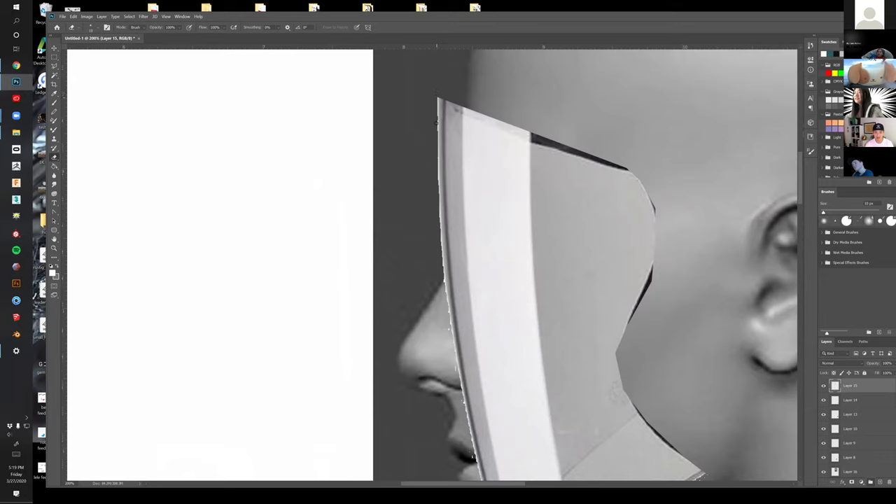
pyautogui.keyDown('shift'); pyautogui.click(437, 179); pyautogui.keyUp('shift')
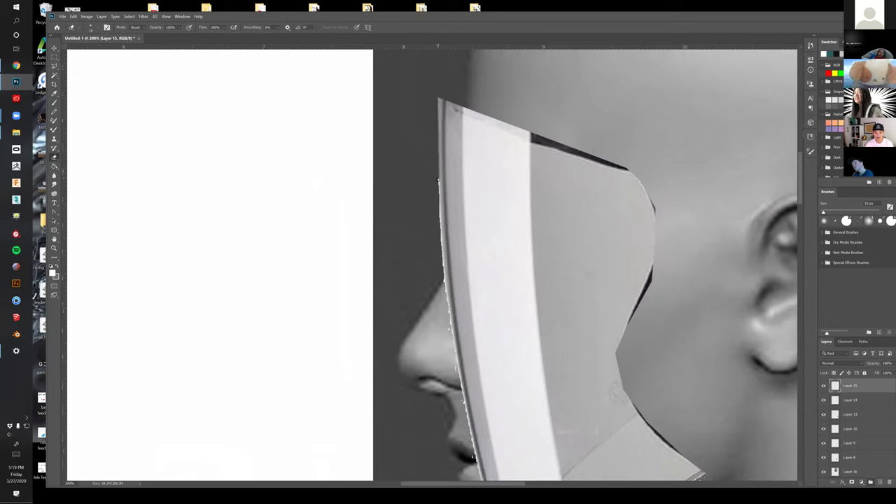
pyautogui.keyDown('shift'); pyautogui.click(442, 239); pyautogui.keyUp('shift')
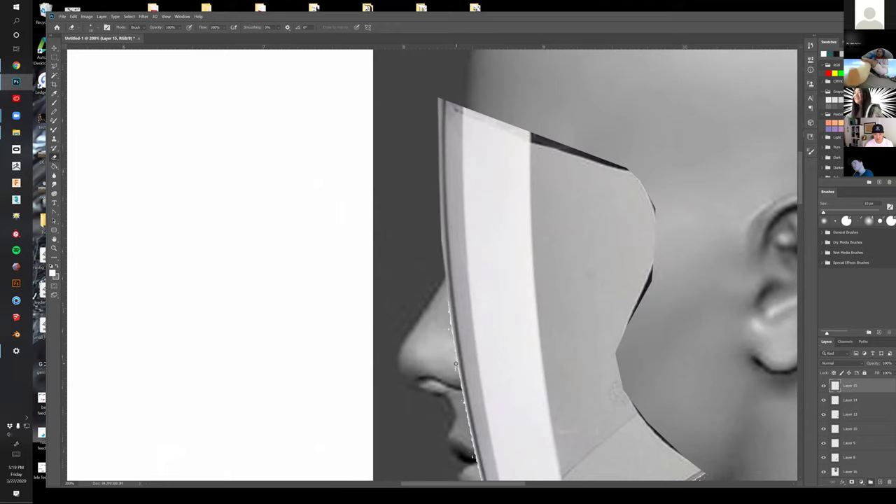
pyautogui.moveTo(474, 240); pyautogui.dragTo(475, 12)
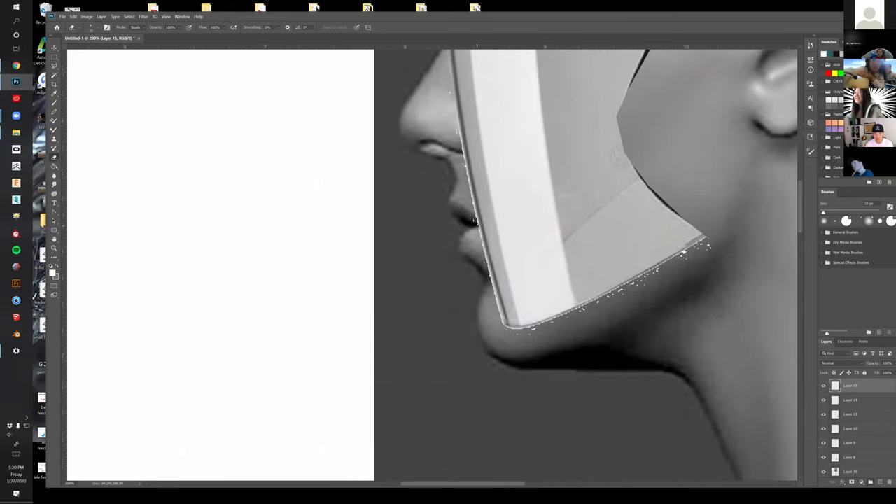
pyautogui.keyDown('shift'); pyautogui.click(474, 224); pyautogui.keyUp('shift')
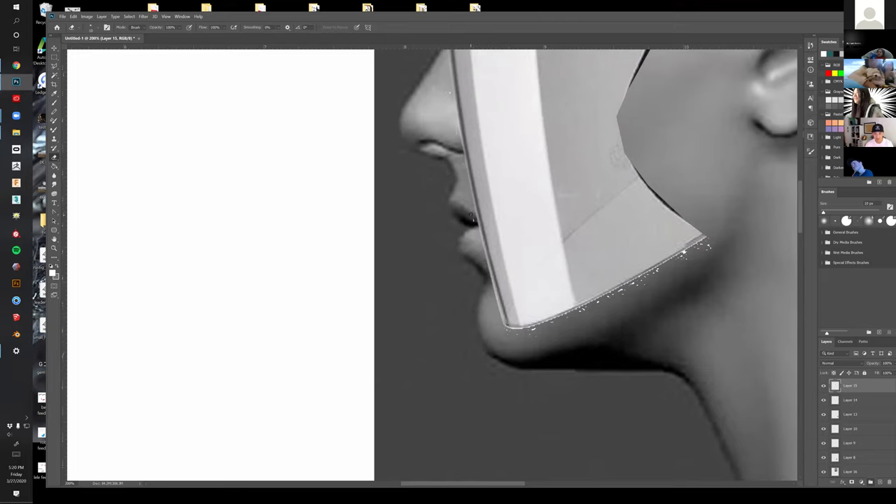
pyautogui.moveTo(464, 205); pyautogui.dragTo(464, 269)
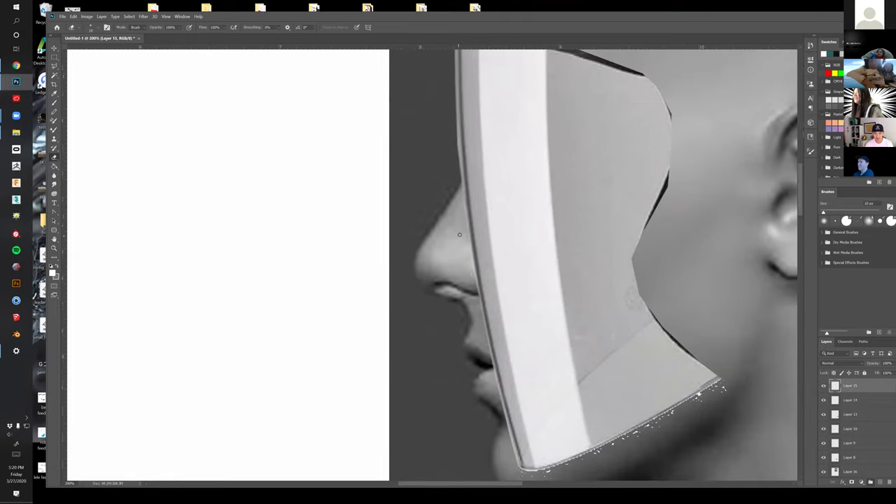
# Erase the white fringe along the visor's lower edge from the chin to its rear corner with a small eraser
pyautogui.moveTo(482, 335); pyautogui.dragTo(411, 184)
pyautogui.press('z')
pyautogui.moveTo(469, 328); pyautogui.dragTo(484, 328)
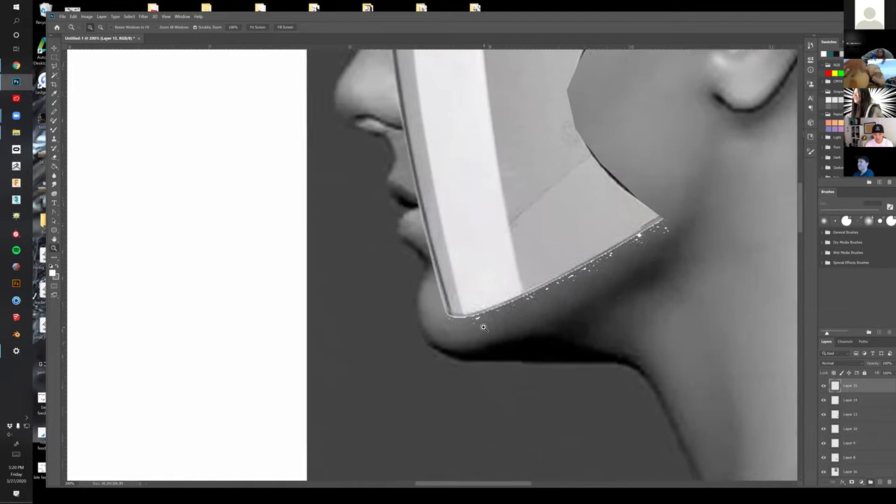
pyautogui.click(483, 327)
pyautogui.press('e')
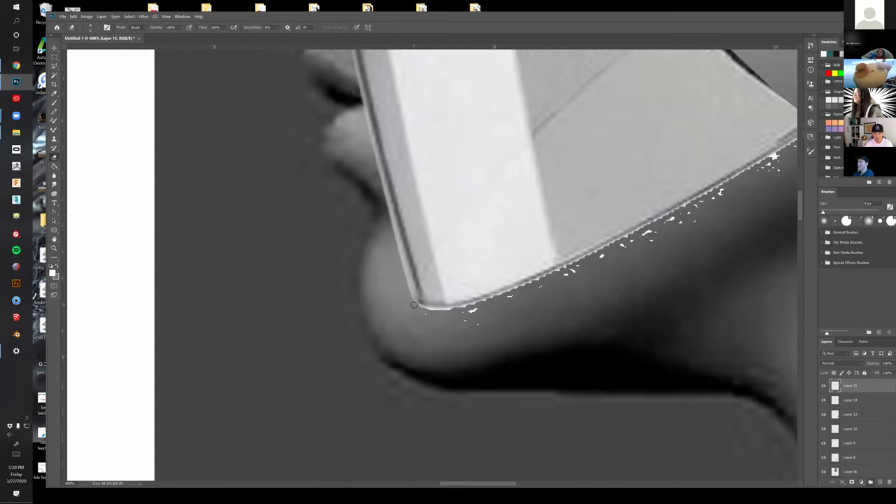
pyautogui.moveTo(462, 311); pyautogui.dragTo(470, 306)
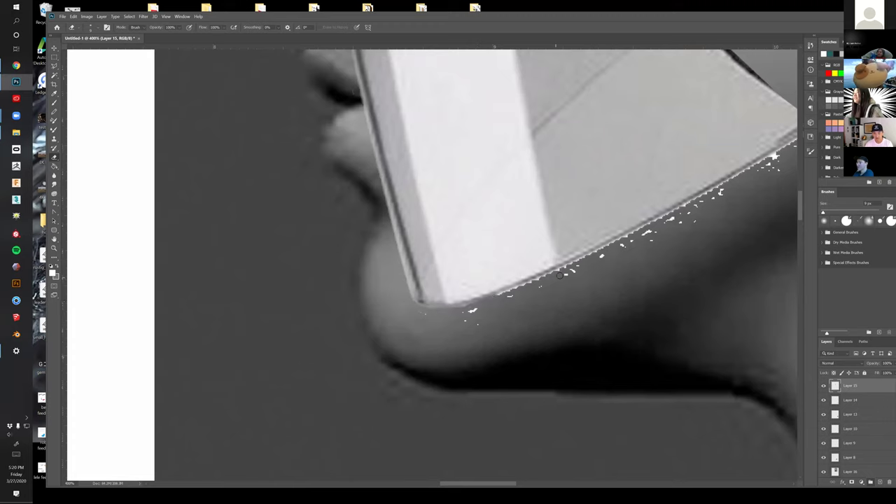
pyautogui.moveTo(565, 266)
pyautogui.mouseDown()
pyautogui.moveTo(624, 255)
pyautogui.moveTo(390, 289)
pyautogui.mouseUp()
pyautogui.keyDown('shift'); pyautogui.click(641, 229); pyautogui.keyUp('shift')
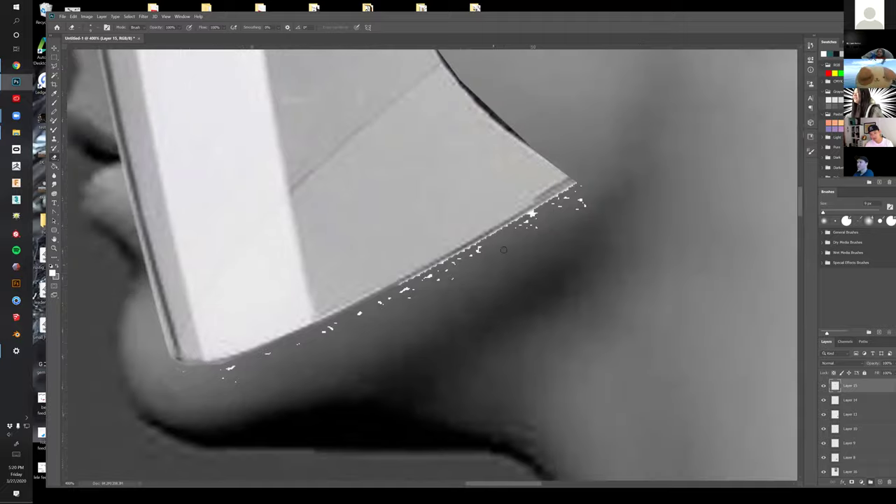
pyautogui.keyDown('shift'); pyautogui.click(488, 238); pyautogui.keyUp('shift')
pyautogui.keyDown('shift'); pyautogui.click(544, 207); pyautogui.keyUp('shift')
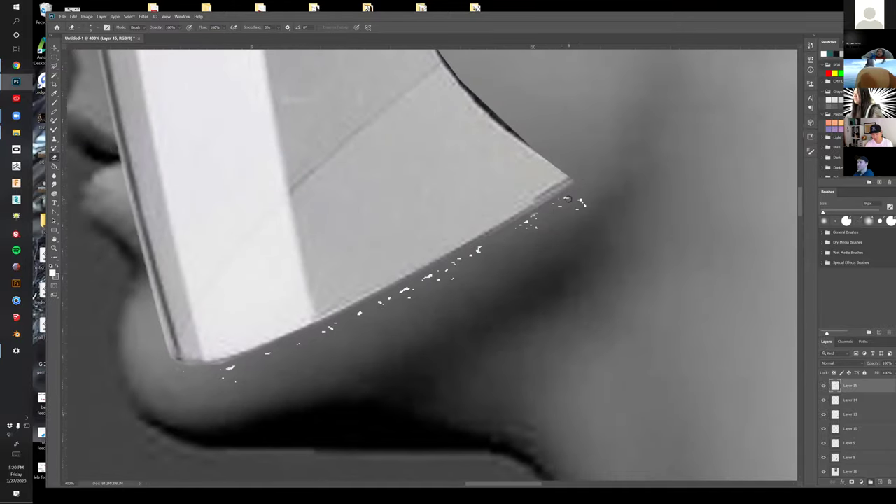
# Enlarge the eraser and clear the stray white specks beneath the visor's lower edge
pyautogui.press(']')
pyautogui.press(']')
pyautogui.press(']')
pyautogui.press(']')
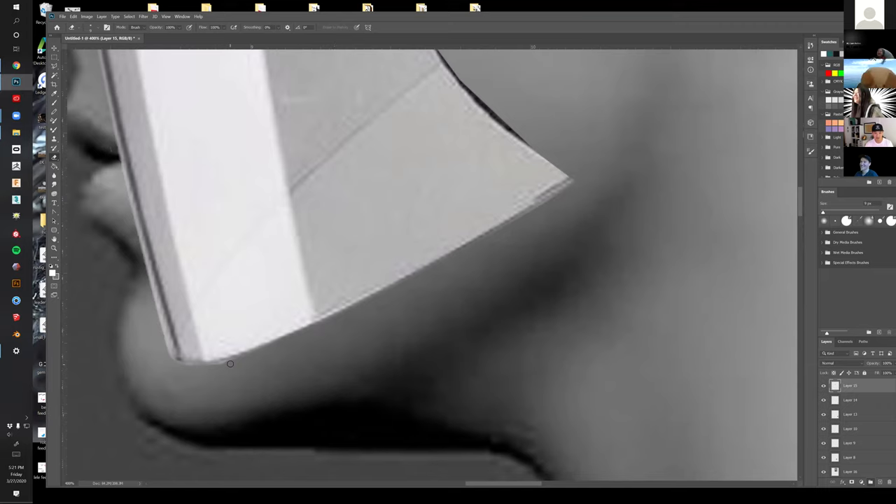
# Erase the dark helmet remnants along the visor's curved rear edge facing the ear
pyautogui.press('z')
pyautogui.keyDown('alt'); pyautogui.click(310, 334); pyautogui.keyUp('alt')
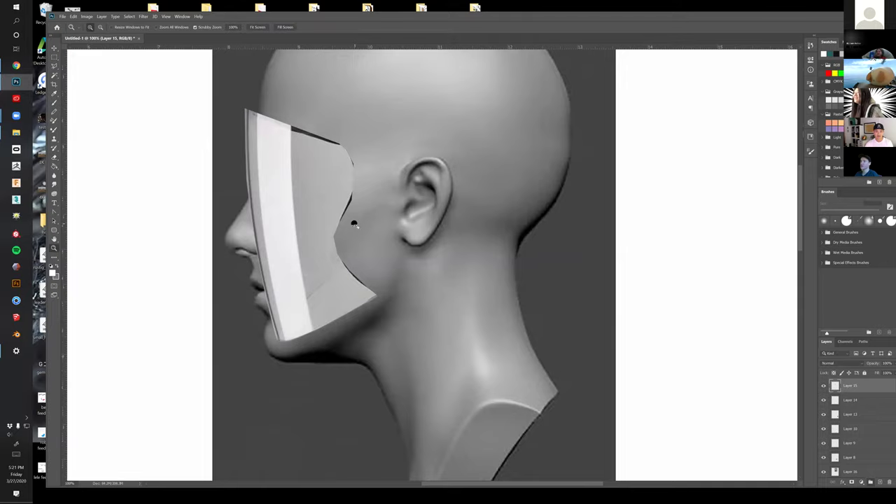
pyautogui.click(354, 224)
pyautogui.click(399, 310)
pyautogui.press('b')
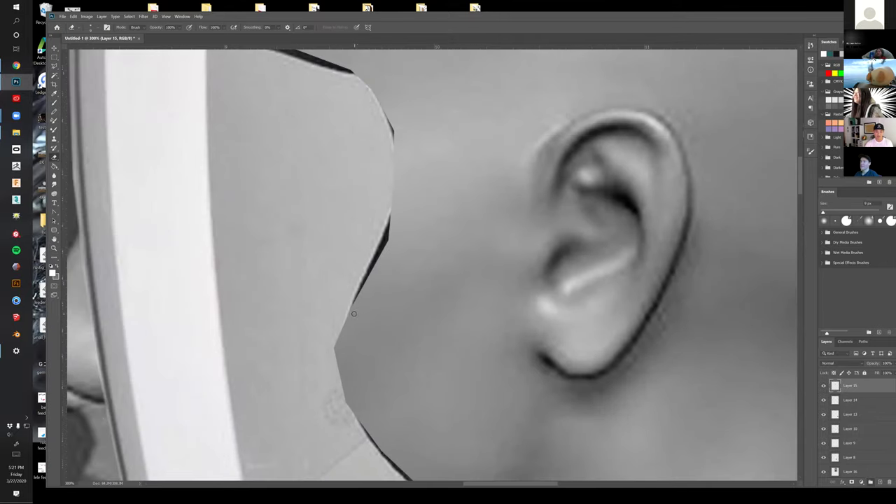
pyautogui.keyDown('shift'); pyautogui.click(384, 235); pyautogui.keyUp('shift')
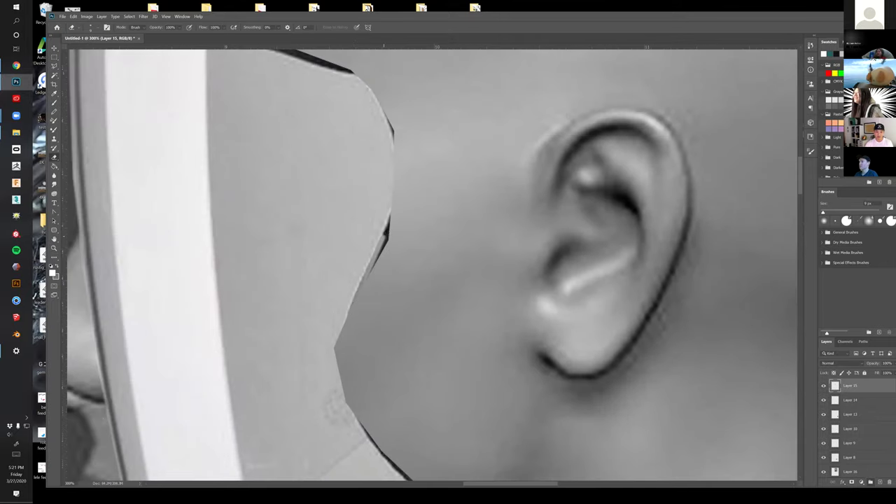
pyautogui.moveTo(385, 234)
pyautogui.mouseDown()
pyautogui.moveTo(397, 201)
pyautogui.moveTo(377, 250)
pyautogui.mouseUp()
pyautogui.moveTo(342, 329); pyautogui.dragTo(387, 247)
pyautogui.moveTo(363, 286); pyautogui.dragTo(390, 248)
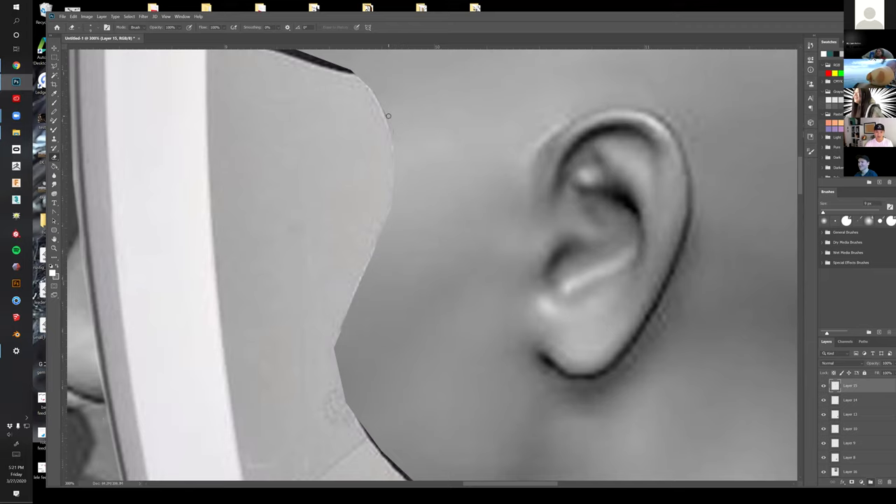
# Erase the dark helmet strip along the visor's upper edge with the eraser enlarged to 30 px
pyautogui.moveTo(426, 209)
pyautogui.mouseDown()
pyautogui.moveTo(460, 216)
pyautogui.moveTo(482, 234)
pyautogui.moveTo(355, 187)
pyautogui.moveTo(333, 188)
pyautogui.mouseUp()
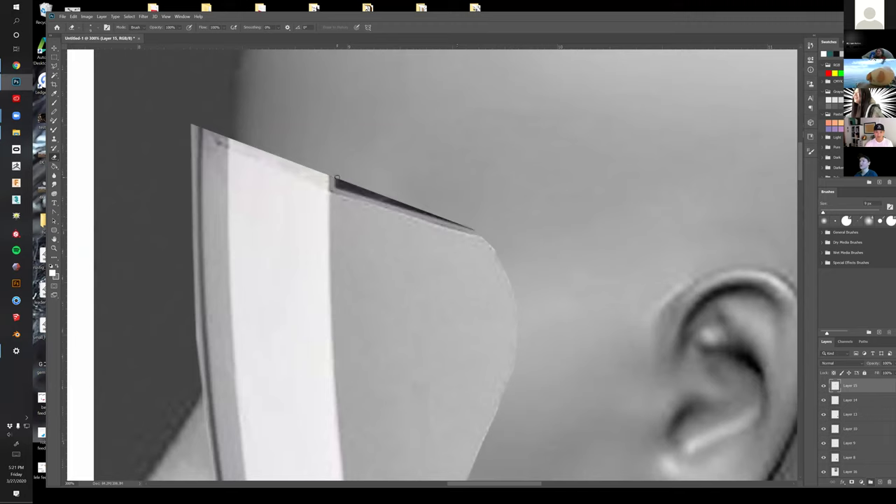
pyautogui.press(']')
pyautogui.press(']')
pyautogui.press(']')
pyautogui.press(']')
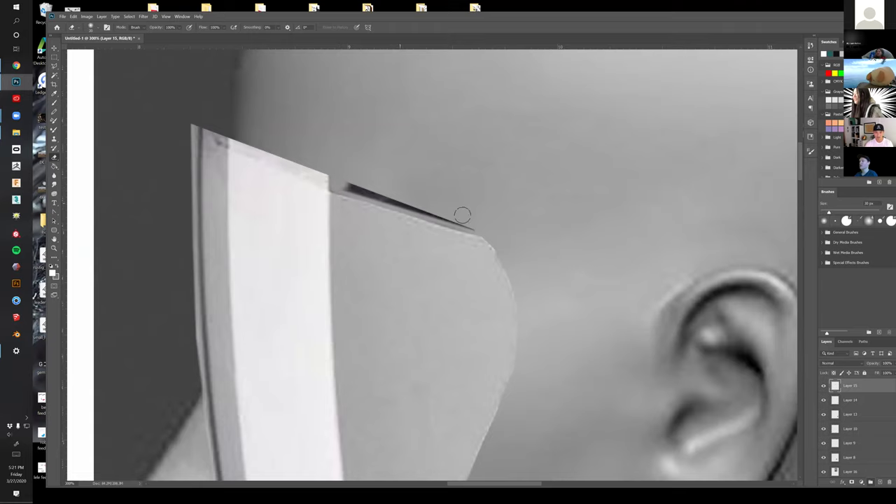
# Erase the dark fringe along the top edge of the face shield's side panel and smooth the notch in its cheek contour
pyautogui.moveTo(488, 231); pyautogui.dragTo(370, 192)
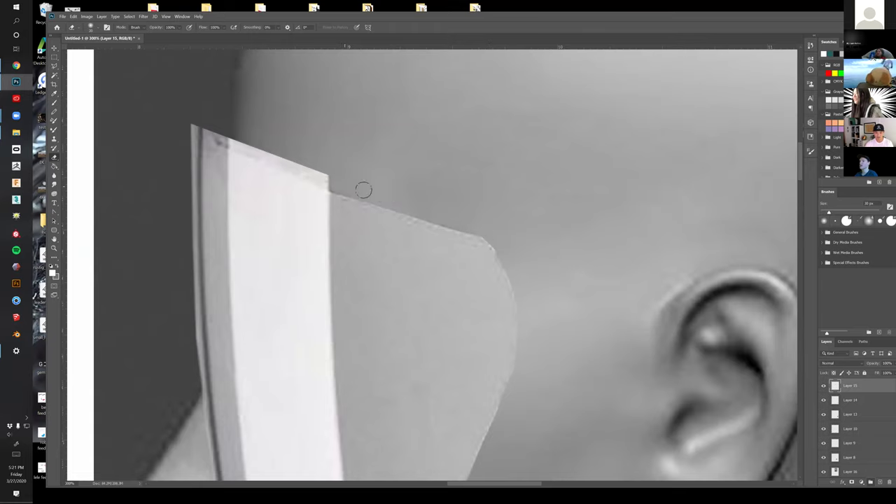
pyautogui.scroll(-2, 500, 215)
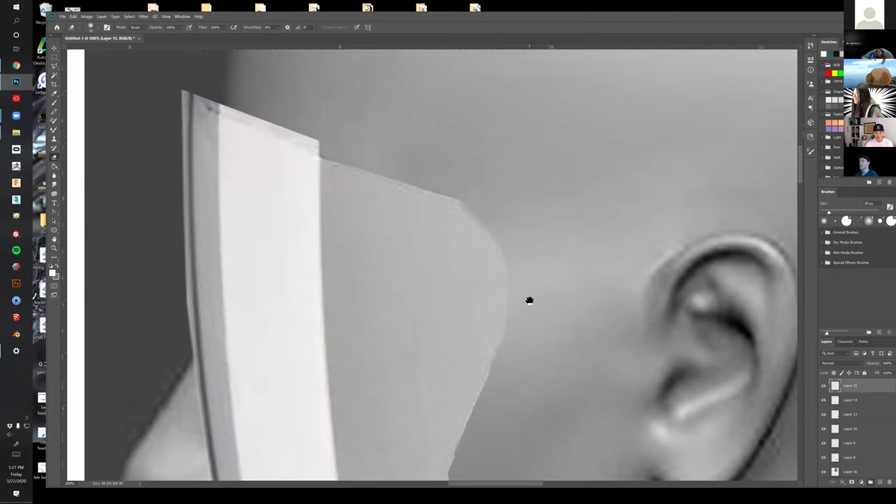
pyautogui.scroll(-3, 528, 300)
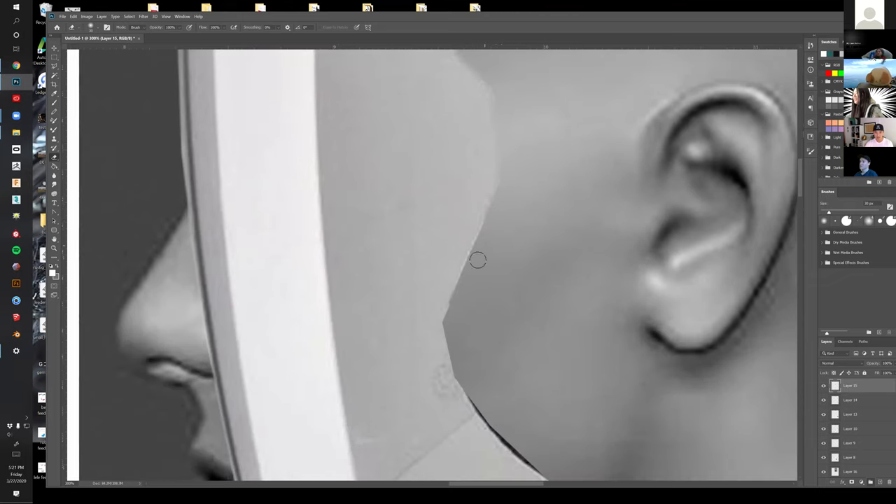
pyautogui.moveTo(478, 235)
pyautogui.mouseDown()
pyautogui.moveTo(446, 320)
pyautogui.moveTo(456, 380)
pyautogui.moveTo(462, 348)
pyautogui.mouseUp()
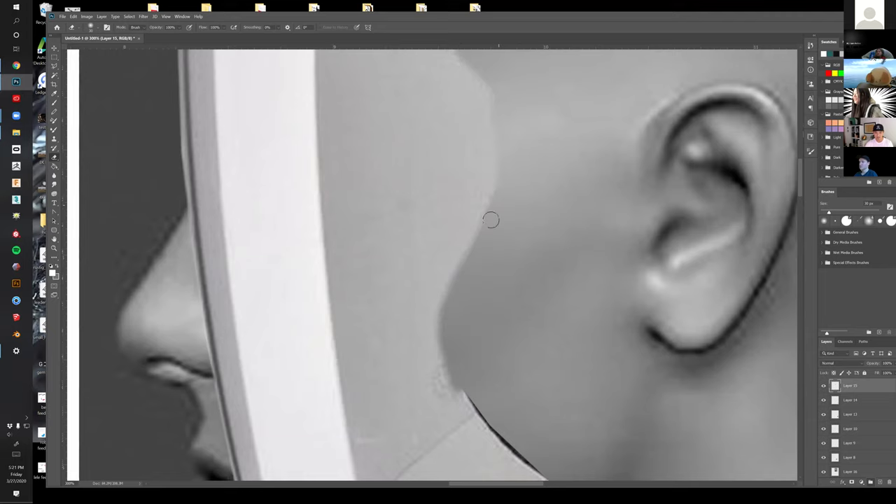
# Erase the dark fringe along the shield's lower jaw contour and round off its pointed rear tip
pyautogui.scroll(-4, 498, 242)
pyautogui.moveTo(447, 241)
pyautogui.mouseDown()
pyautogui.moveTo(486, 300)
pyautogui.moveTo(543, 352)
pyautogui.mouseUp()
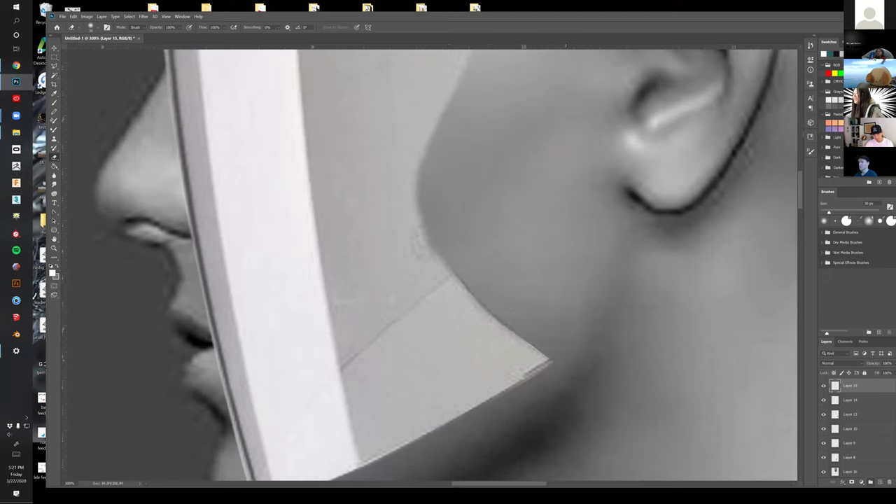
pyautogui.moveTo(451, 257); pyautogui.dragTo(506, 320)
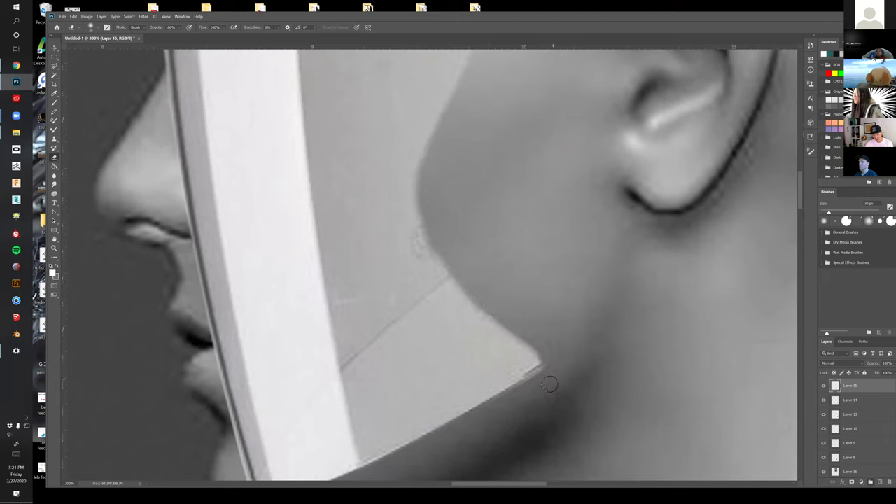
# Try different blend modes on the face shield layer, including Linear Burn and Linear Dodge (Add)
pyautogui.press('z')
pyautogui.keyDown('alt'); pyautogui.click(578, 358); pyautogui.keyUp('alt')
pyautogui.keyDown('alt'); pyautogui.click(579, 356); pyautogui.keyUp('alt')
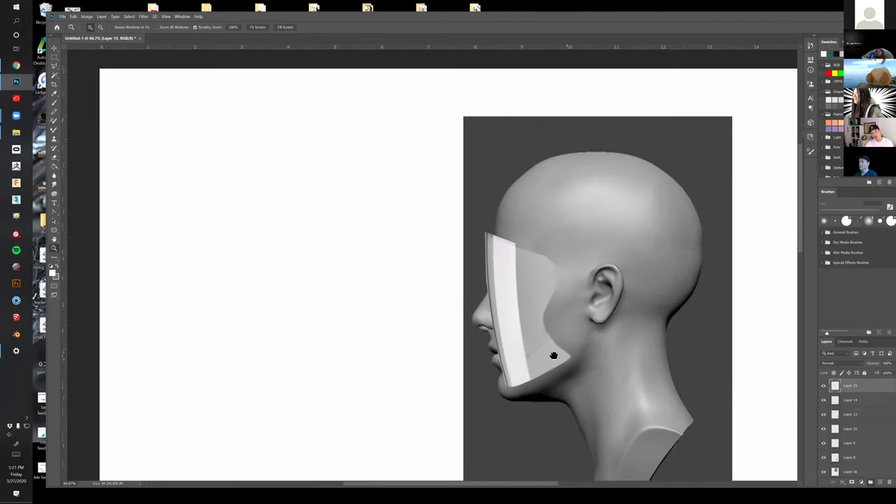
pyautogui.click(528, 289)
pyautogui.click(529, 289)
pyautogui.moveTo(536, 308); pyautogui.dragTo(528, 307)
pyautogui.press('v')
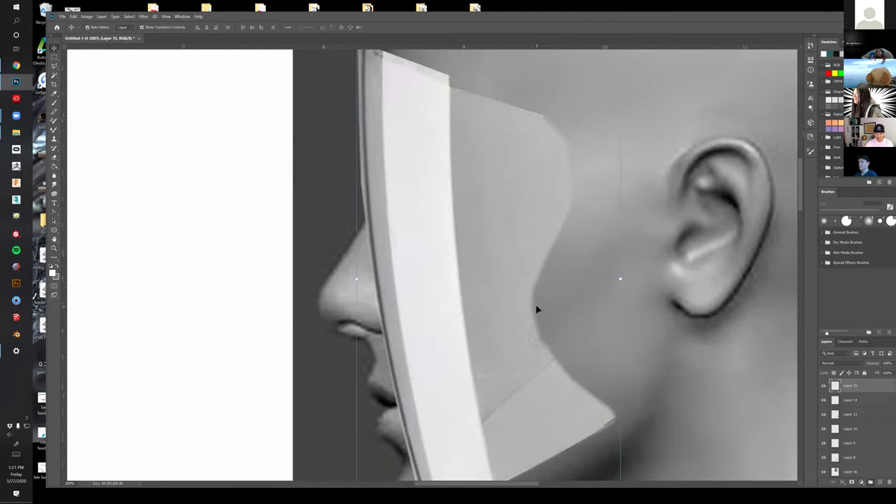
pyautogui.hotkey('shift', '+')
pyautogui.hotkey('shift', '+')
pyautogui.hotkey('shift', '+')
pyautogui.hotkey('shift', '+')
pyautogui.hotkey('shift', '=')
pyautogui.hotkey('shift', '=')
pyautogui.hotkey('shift', '=')
pyautogui.hotkey('shift', '=')
pyautogui.hotkey('shift', '=')
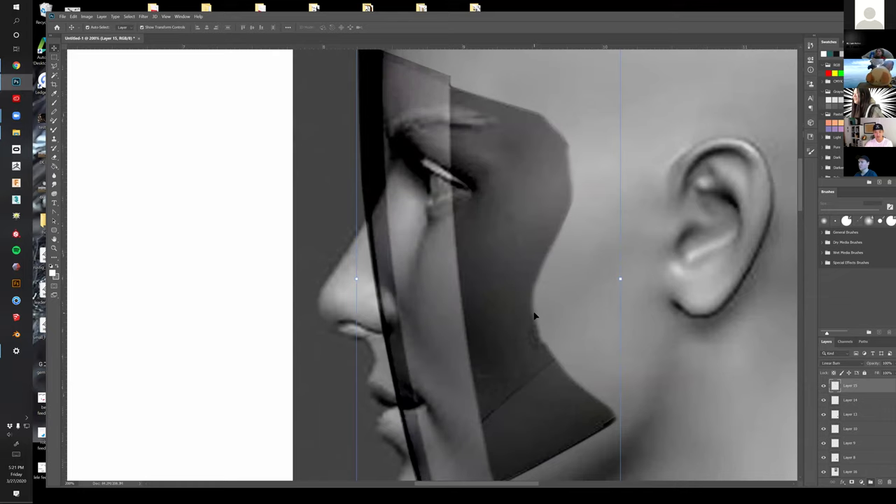
pyautogui.hotkey('shift', '=')
pyautogui.hotkey('shift', '=')
pyautogui.hotkey('shift', '=')
pyautogui.hotkey('shift', '=')
pyautogui.hotkey('shift', '=')
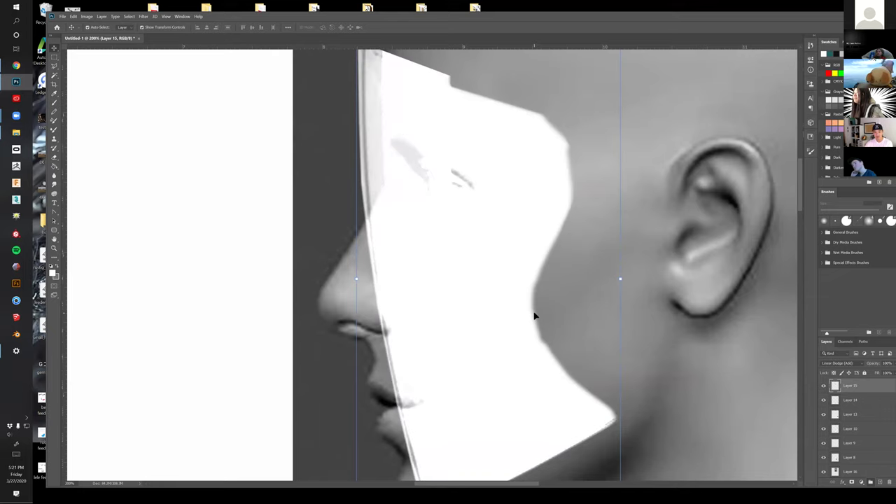
# Move the face shield forward so it sits in front of the nose and mouth, partly beyond the head image's edge
pyautogui.moveTo(508, 278); pyautogui.dragTo(281, 255)
pyautogui.press('z')
pyautogui.keyDown('alt'); pyautogui.click(450, 270); pyautogui.keyUp('alt')
pyautogui.keyDown('alt'); pyautogui.click(450, 270); pyautogui.keyUp('alt')
pyautogui.keyDown('alt'); pyautogui.click(504, 280); pyautogui.keyUp('alt')
pyautogui.moveTo(542, 294); pyautogui.dragTo(456, 280)
pyautogui.click(414, 272)
pyautogui.press('v')
pyautogui.moveTo(301, 267); pyautogui.dragTo(326, 279)
pyautogui.click(438, 301)
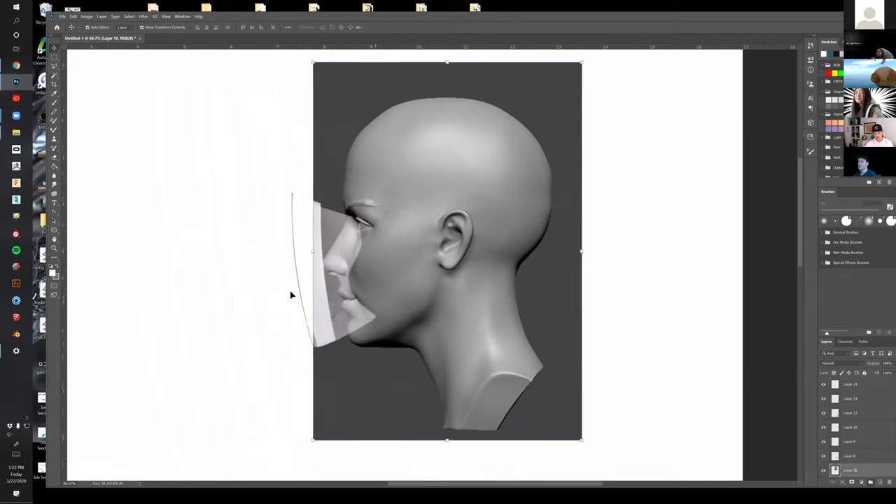
# Select the face shield layer and set its blend mode to Multiply
pyautogui.click(312, 273)
pyautogui.hotkey('shift', '+')
pyautogui.hotkey('shift', '+')
pyautogui.hotkey('shift', '+')
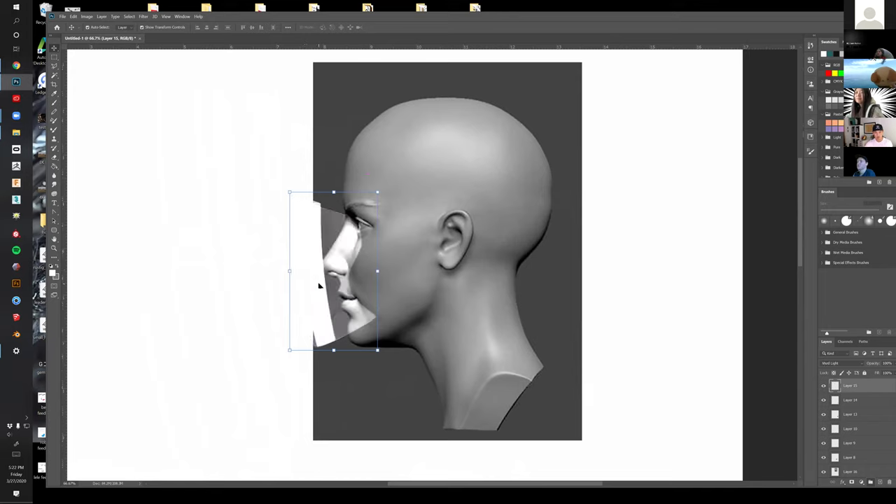
pyautogui.hotkey('shift', '-')
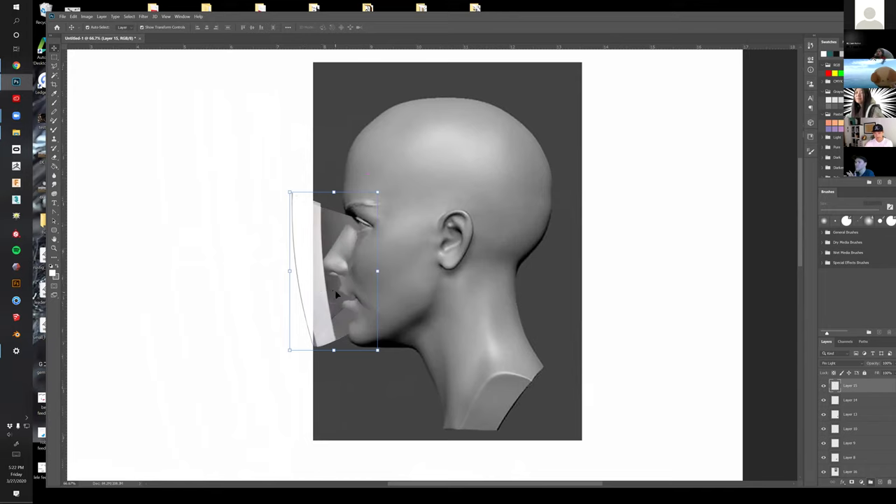
pyautogui.hotkey('shift', '+')
pyautogui.hotkey('shift', '+')
pyautogui.hotkey('shift', '+')
pyautogui.hotkey('shift', '+')
pyautogui.hotkey('shift', '+')
pyautogui.hotkey('shift', '+')
pyautogui.hotkey('shift', '+')
pyautogui.hotkey('shift', '+')
pyautogui.hotkey('shift', '+')
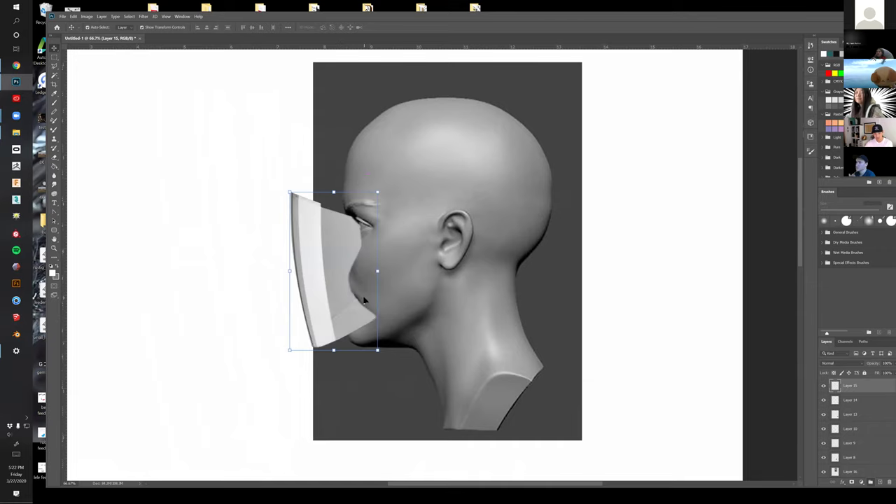
pyautogui.hotkey('shift', '+')
pyautogui.hotkey('shift', '+')
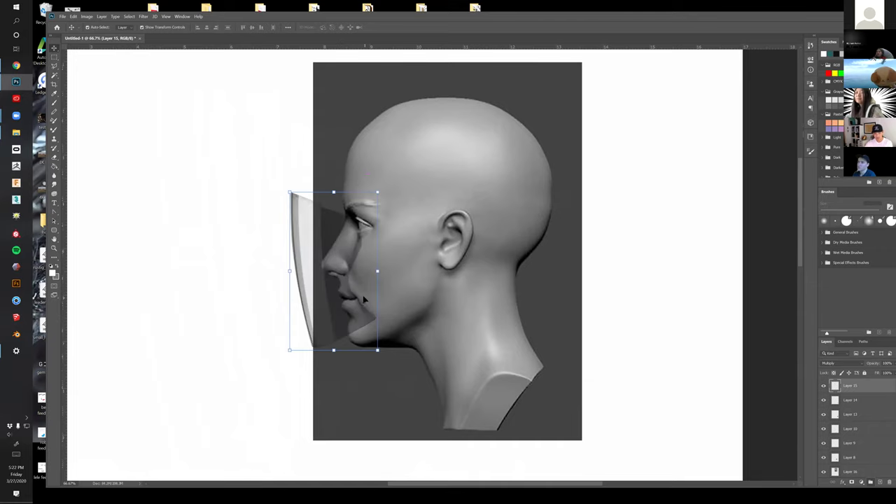
# Move the face shield off the head image onto the blank canvas and select the head image layer
pyautogui.scroll(-1, 364, 300)
pyautogui.moveTo(341, 303); pyautogui.dragTo(278, 304)
pyautogui.click(390, 284)
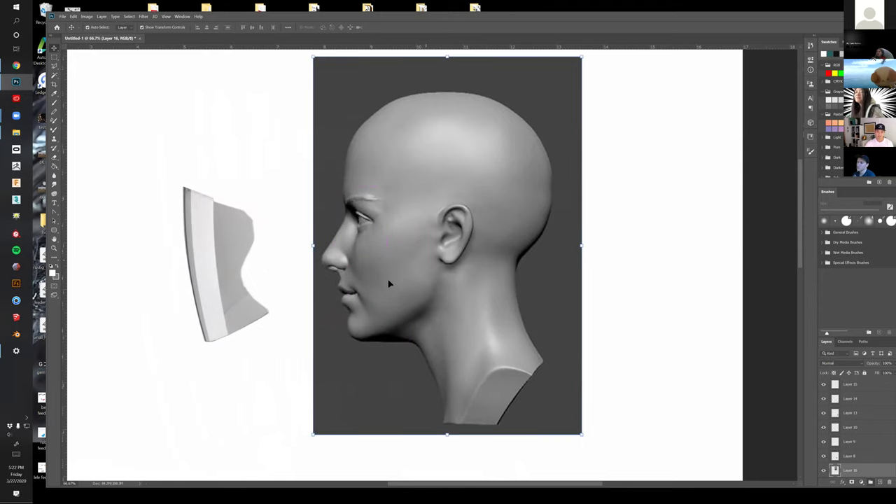
# Outline the head, neck and bust base with the Polygonal Lasso, leaving a loose margin in front of the face
pyautogui.moveTo(517, 391); pyautogui.dragTo(497, 378)
pyautogui.press('z')
pyautogui.click(499, 371)
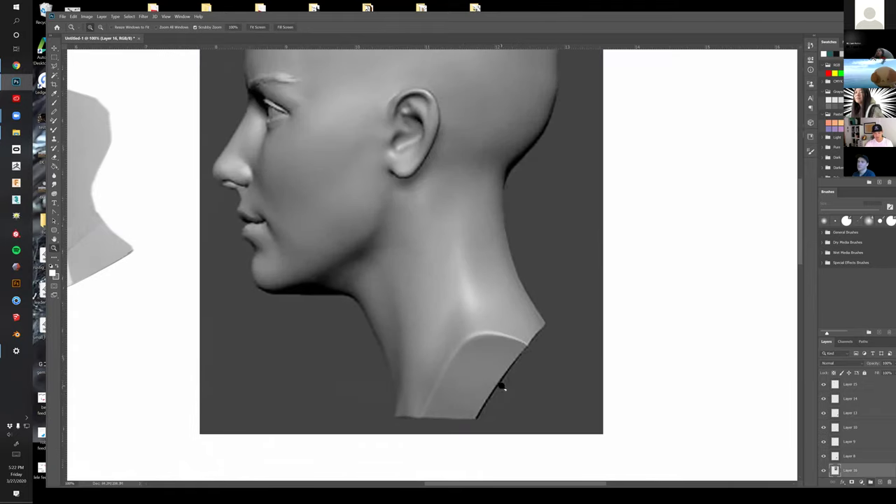
pyautogui.keyDown('alt'); pyautogui.click(474, 402); pyautogui.keyUp('alt')
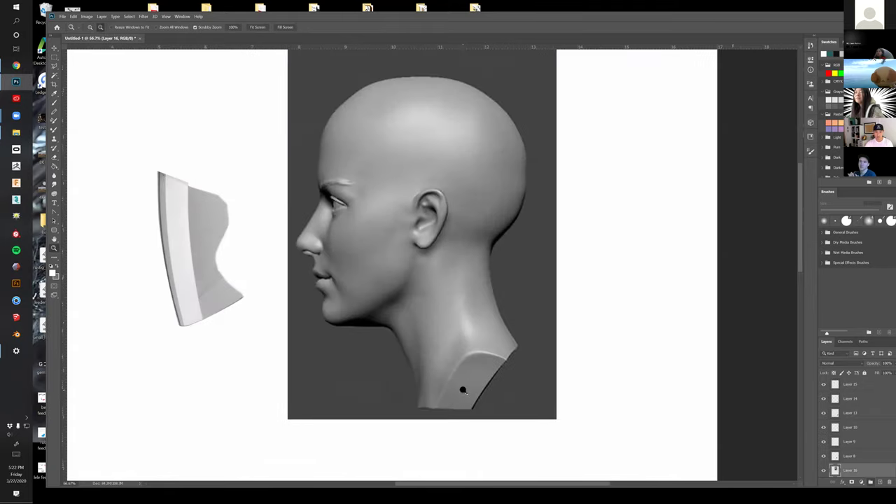
pyautogui.press('l')
pyautogui.moveTo(409, 429)
pyautogui.mouseDown()
pyautogui.moveTo(466, 431)
pyautogui.moveTo(513, 372)
pyautogui.mouseUp()
pyautogui.moveTo(499, 343)
pyautogui.mouseDown()
pyautogui.moveTo(482, 286)
pyautogui.moveTo(515, 238)
pyautogui.moveTo(521, 203)
pyautogui.moveTo(513, 148)
pyautogui.moveTo(494, 141)
pyautogui.moveTo(498, 132)
pyautogui.moveTo(474, 112)
pyautogui.moveTo(424, 98)
pyautogui.moveTo(375, 104)
pyautogui.moveTo(270, 168)
pyautogui.moveTo(260, 204)
pyautogui.moveTo(267, 324)
pyautogui.moveTo(316, 348)
pyautogui.moveTo(386, 355)
pyautogui.moveTo(410, 429)
pyautogui.mouseUp()
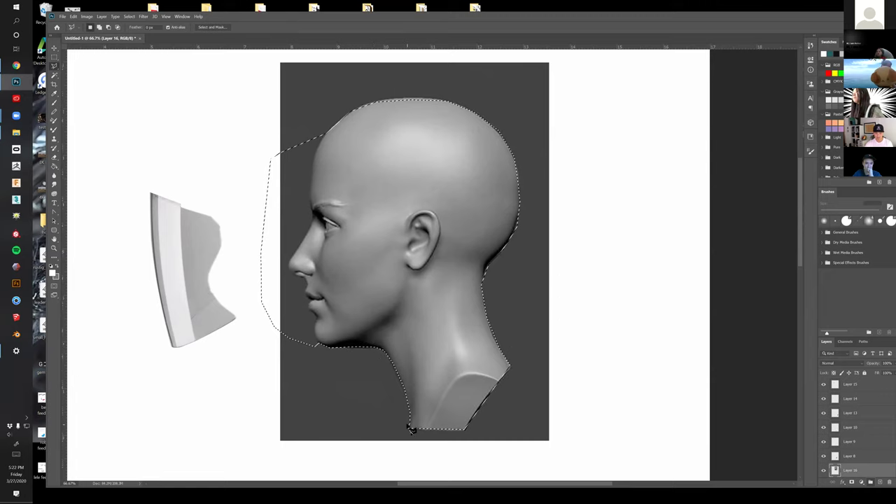
# Invert the selection, delete the dark background around the head and deselect
pyautogui.click(129, 17)
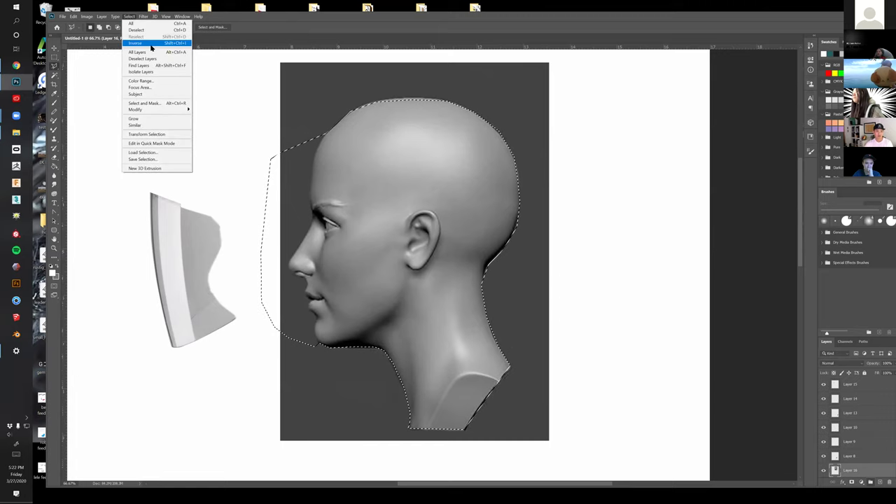
pyautogui.click(150, 44)
pyautogui.press('Delete')
pyautogui.hotkey('ctrl', 'd')
pyautogui.press('v')
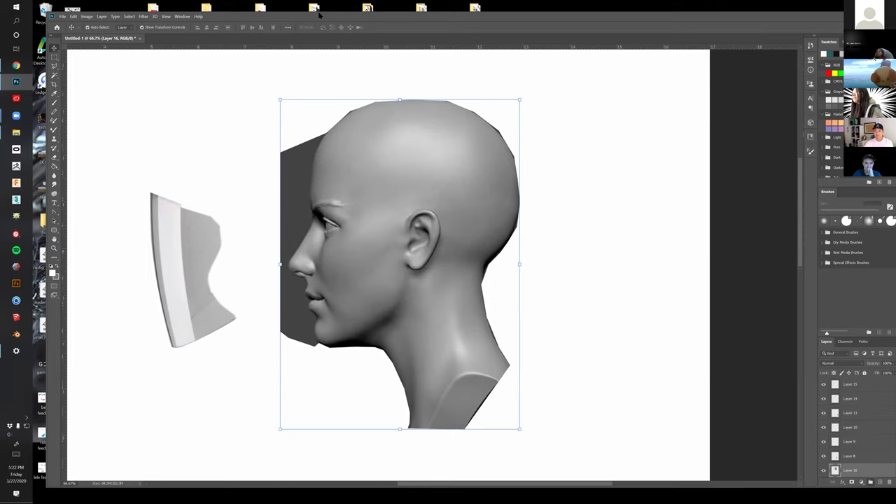
pyautogui.moveTo(319, 13); pyautogui.dragTo(308, 2)
# Try to select the remaining dark background in front of the face with the Magic Wand
pyautogui.press('m')
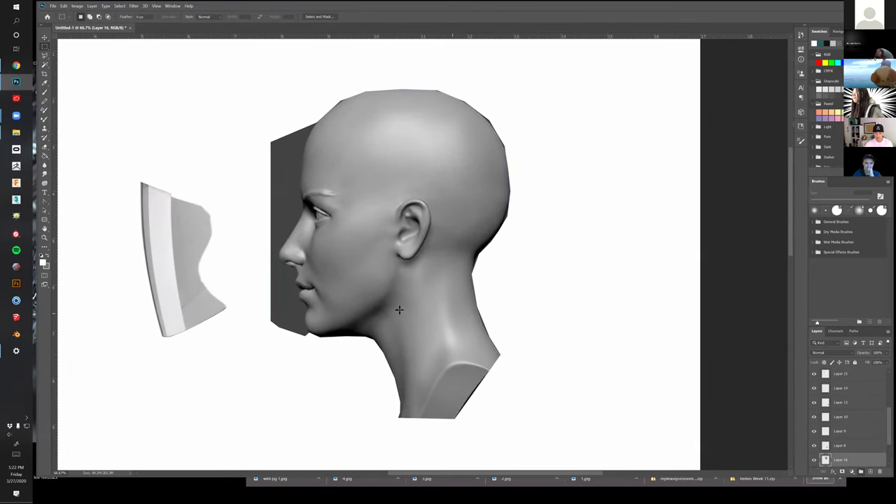
pyautogui.press('w')
pyautogui.click(288, 207)
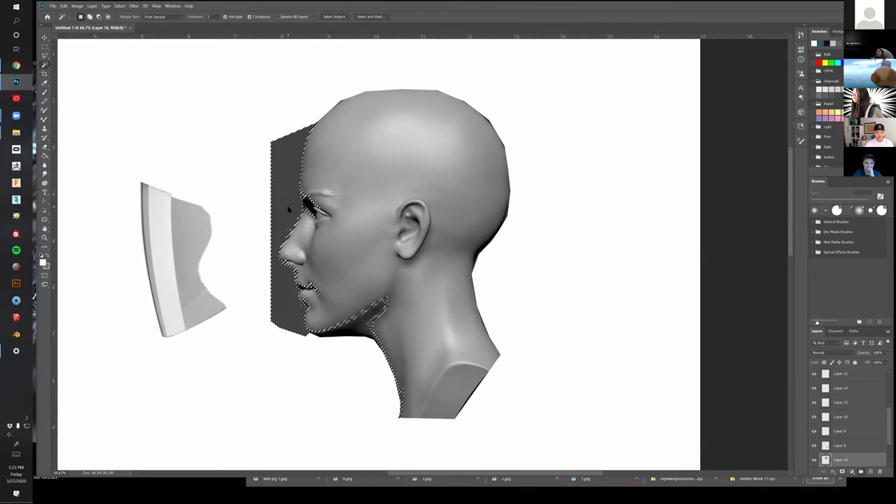
pyautogui.hotkey('ctrl', 'd')
pyautogui.press('m')
# Outline the dark background in front of the face with the Polygonal Lasso along the profile, delete it and deselect
pyautogui.press('z')
pyautogui.click(300, 315)
pyautogui.moveTo(294, 313); pyautogui.dragTo(360, 351)
pyautogui.click(355, 359)
pyautogui.press('l')
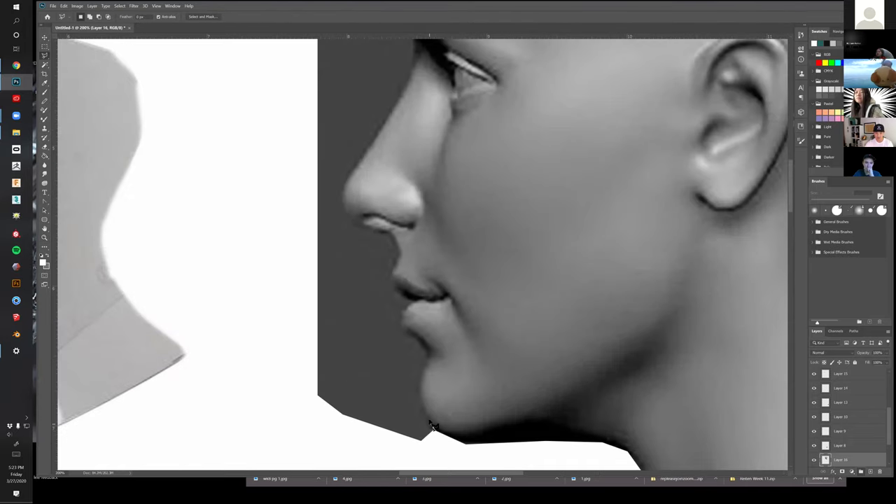
pyautogui.moveTo(422, 408)
pyautogui.mouseDown()
pyautogui.moveTo(429, 354)
pyautogui.moveTo(400, 322)
pyautogui.moveTo(416, 302)
pyautogui.moveTo(388, 283)
pyautogui.moveTo(395, 244)
pyautogui.moveTo(350, 222)
pyautogui.moveTo(340, 196)
pyautogui.moveTo(347, 177)
pyautogui.moveTo(338, 187)
pyautogui.moveTo(385, 182)
pyautogui.moveTo(367, 138)
pyautogui.moveTo(375, 140)
pyautogui.moveTo(397, 95)
pyautogui.moveTo(407, 264)
pyautogui.moveTo(421, 255)
pyautogui.moveTo(422, 229)
pyautogui.mouseUp()
pyautogui.moveTo(414, 163)
pyautogui.mouseDown()
pyautogui.moveTo(418, 76)
pyautogui.moveTo(398, 276)
pyautogui.moveTo(411, 220)
pyautogui.moveTo(448, 160)
pyautogui.moveTo(441, 147)
pyautogui.moveTo(327, 140)
pyautogui.moveTo(266, 262)
pyautogui.moveTo(278, 278)
pyautogui.moveTo(293, 133)
pyautogui.moveTo(298, 203)
pyautogui.moveTo(308, 212)
pyautogui.moveTo(333, 173)
pyautogui.moveTo(572, 361)
pyautogui.moveTo(428, 325)
pyautogui.mouseUp()
pyautogui.hotkey('ctrl', 'd')
# Smooth the angular cut edge beneath the chin with the Eraser at a small brush size
pyautogui.press('m')
pyautogui.press('b')
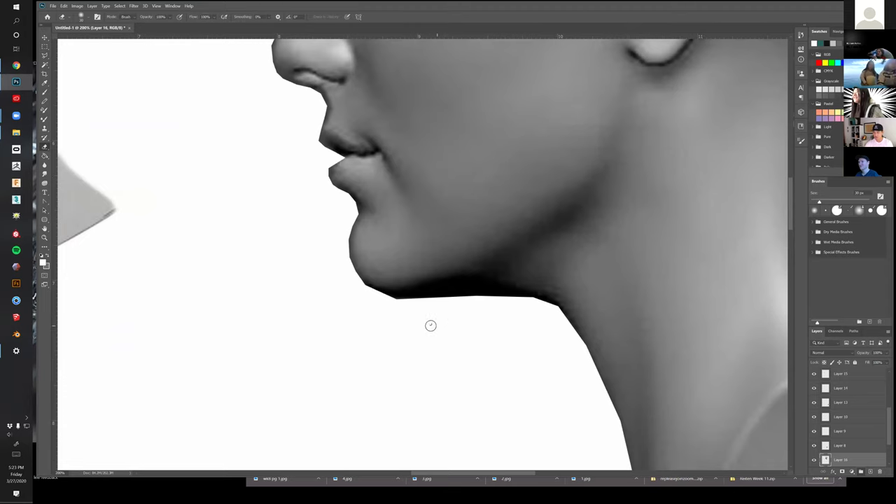
pyautogui.press('m')
pyautogui.press('e')
pyautogui.hotkey('ctrl', 'space')
pyautogui.click(390, 309)
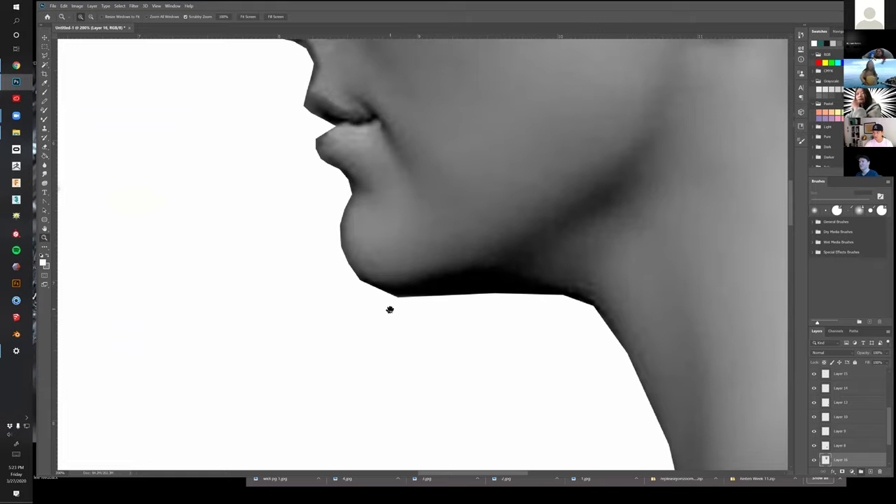
pyautogui.click(390, 308)
pyautogui.press('b')
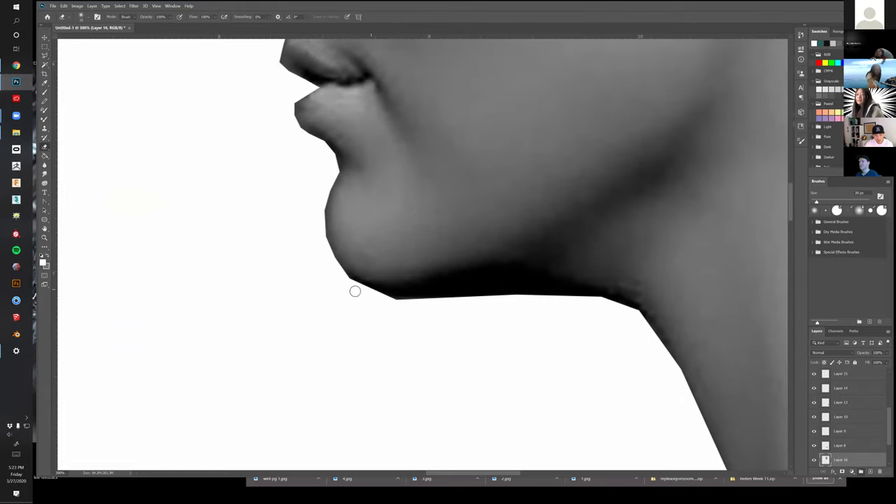
pyautogui.moveTo(350, 277)
pyautogui.mouseDown()
pyautogui.moveTo(400, 299)
pyautogui.moveTo(598, 298)
pyautogui.mouseUp()
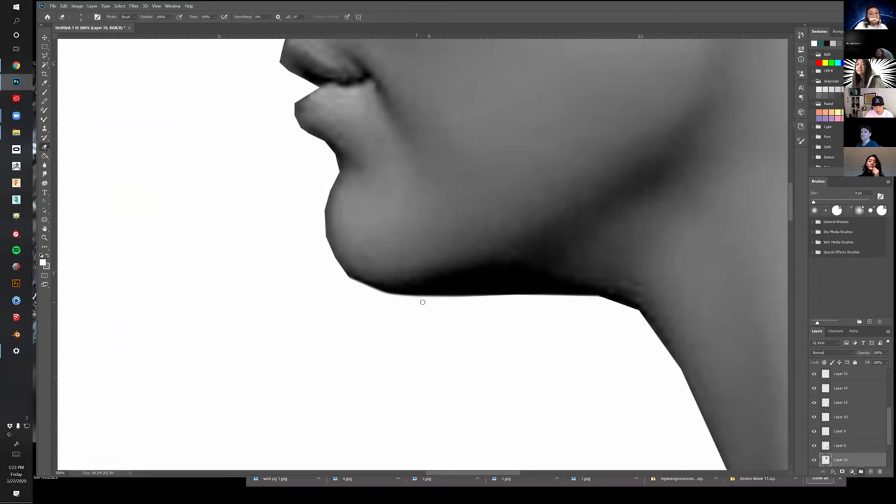
# Round the corner where the underside of the jaw meets the neck with the Eraser
pyautogui.hscroll(8, 422, 302)
pyautogui.scroll(-5, 422, 302)
pyautogui.press(']')
pyautogui.press(']')
pyautogui.press(']')
pyautogui.moveTo(356, 172); pyautogui.dragTo(379, 180)
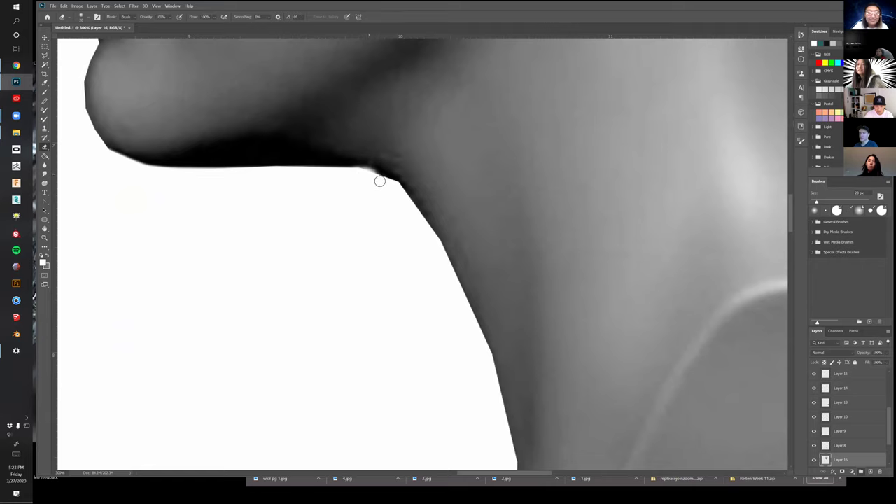
pyautogui.moveTo(355, 176); pyautogui.dragTo(395, 186)
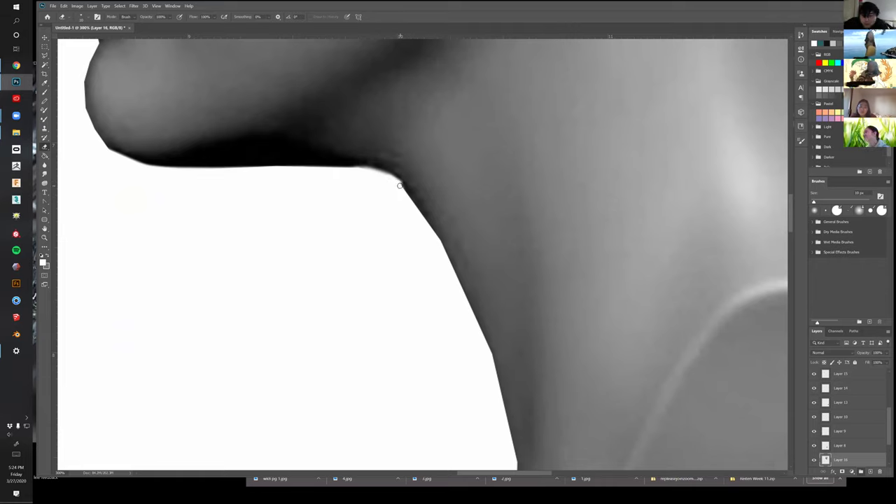
# Erase along the front edge of the neck down to the bust's lower front corner with a 10 px Eraser
pyautogui.moveTo(402, 184)
pyautogui.mouseDown()
pyautogui.moveTo(439, 226)
pyautogui.moveTo(448, 261)
pyautogui.mouseUp()
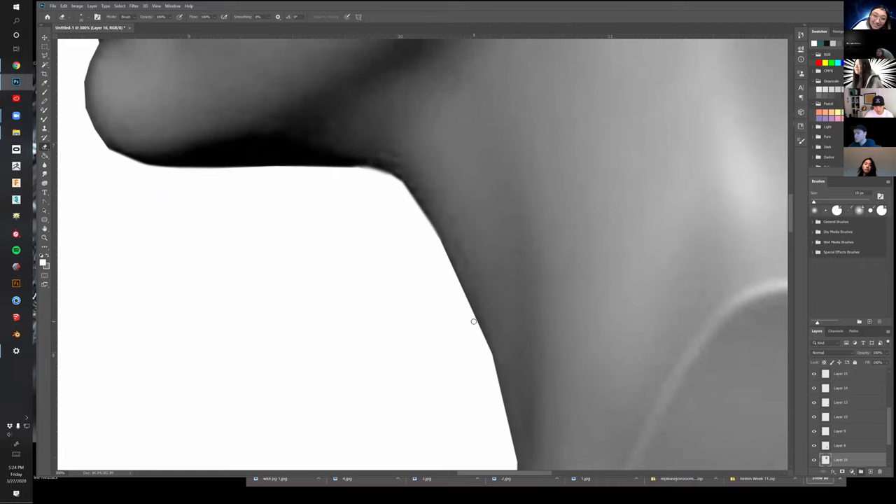
pyautogui.moveTo(496, 376)
pyautogui.mouseDown()
pyautogui.moveTo(480, 345)
pyautogui.moveTo(469, 216)
pyautogui.mouseUp()
pyautogui.keyDown('shift'); pyautogui.click(483, 306); pyautogui.keyUp('shift')
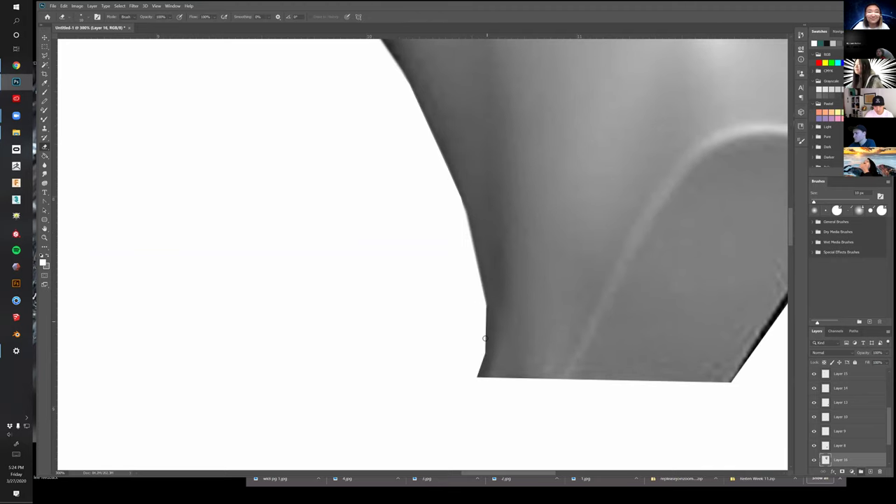
pyautogui.keyDown('shift'); pyautogui.click(484, 356); pyautogui.keyUp('shift')
pyautogui.keyDown('shift'); pyautogui.click(478, 377); pyautogui.keyUp('shift')
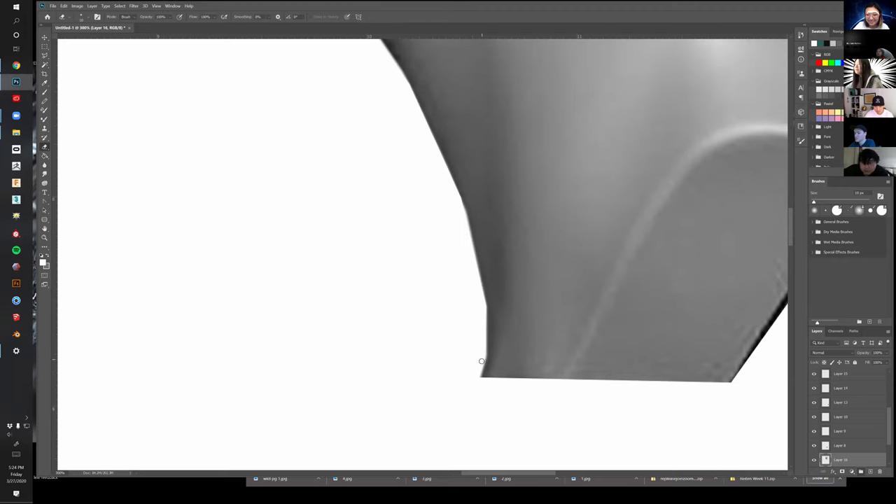
# Erase the black fringe in a straight line along the slanted rear edge of the bust base
pyautogui.moveTo(721, 310); pyautogui.dragTo(482, 365)
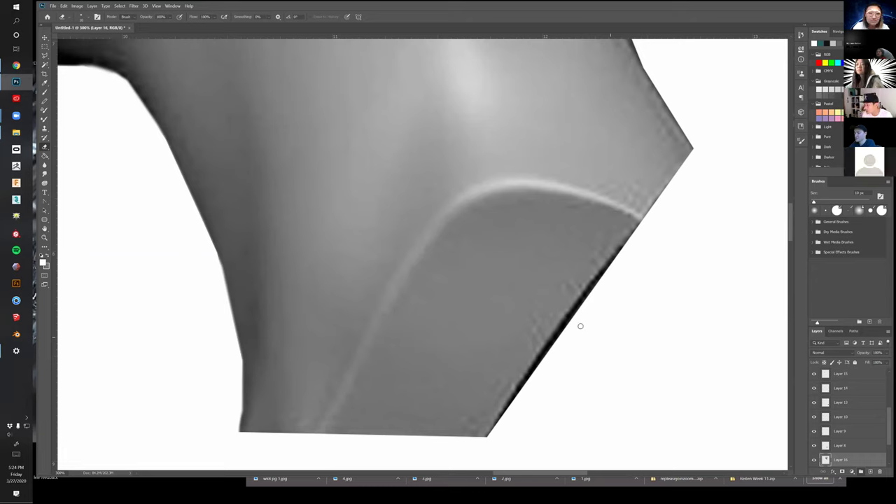
pyautogui.keyDown('shift'); pyautogui.click(693, 147); pyautogui.keyUp('shift')
pyautogui.keyDown('shift'); pyautogui.click(482, 441); pyautogui.keyUp('shift')
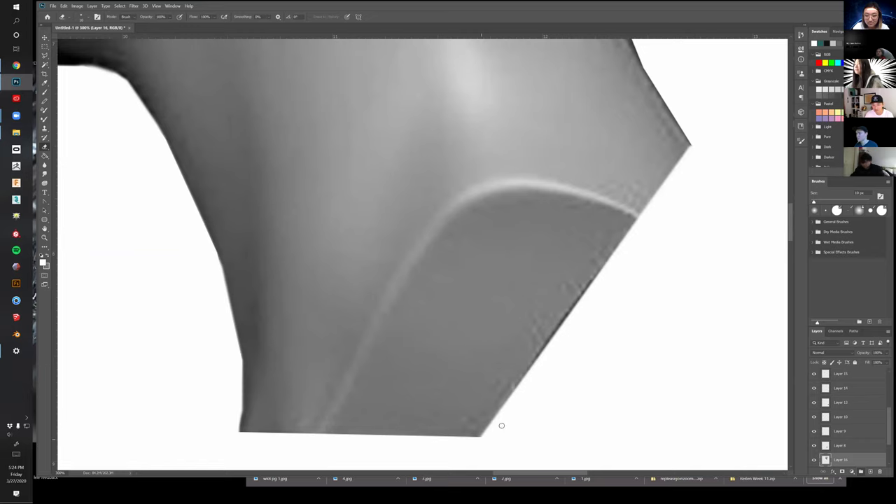
# Erase the black fringe up the rear edge of the neck to the nape with straight Eraser strokes and round off the nape corner
pyautogui.moveTo(569, 337); pyautogui.dragTo(489, 453)
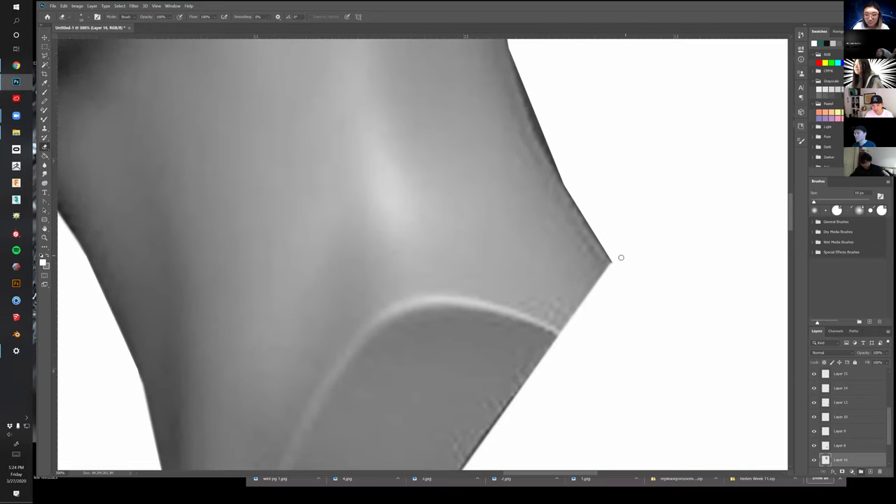
pyautogui.keyDown('shift'); pyautogui.click(561, 179); pyautogui.keyUp('shift')
pyautogui.keyDown('shift'); pyautogui.click(538, 126); pyautogui.keyUp('shift')
pyautogui.moveTo(537, 126); pyautogui.dragTo(564, 342)
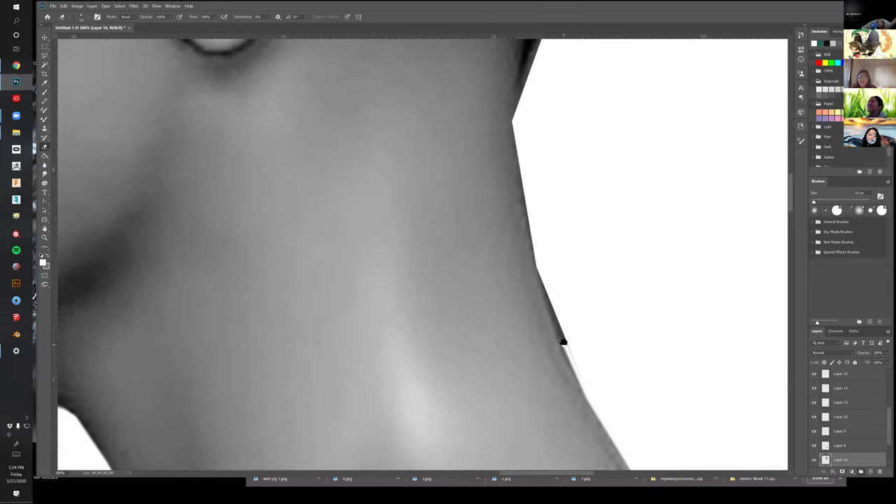
pyautogui.keyDown('shift'); pyautogui.click(539, 268); pyautogui.keyUp('shift')
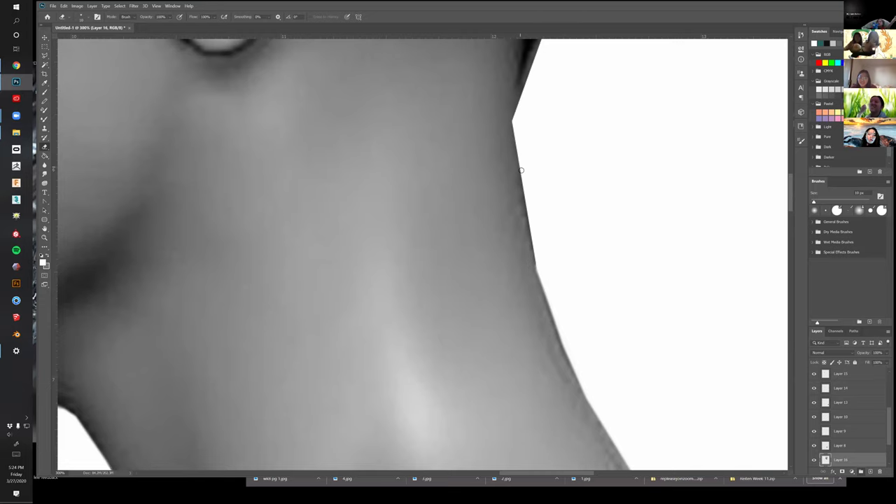
pyautogui.keyDown('shift'); pyautogui.click(524, 196); pyautogui.keyUp('shift')
pyautogui.keyDown('shift'); pyautogui.click(515, 121); pyautogui.keyUp('shift')
pyautogui.moveTo(514, 119)
pyautogui.mouseDown()
pyautogui.moveTo(493, 329)
pyautogui.moveTo(531, 244)
pyautogui.mouseUp()
pyautogui.moveTo(581, 202)
pyautogui.mouseDown()
pyautogui.moveTo(533, 253)
pyautogui.moveTo(500, 321)
pyautogui.moveTo(527, 248)
pyautogui.moveTo(589, 193)
pyautogui.moveTo(527, 257)
pyautogui.moveTo(493, 344)
pyautogui.mouseUp()
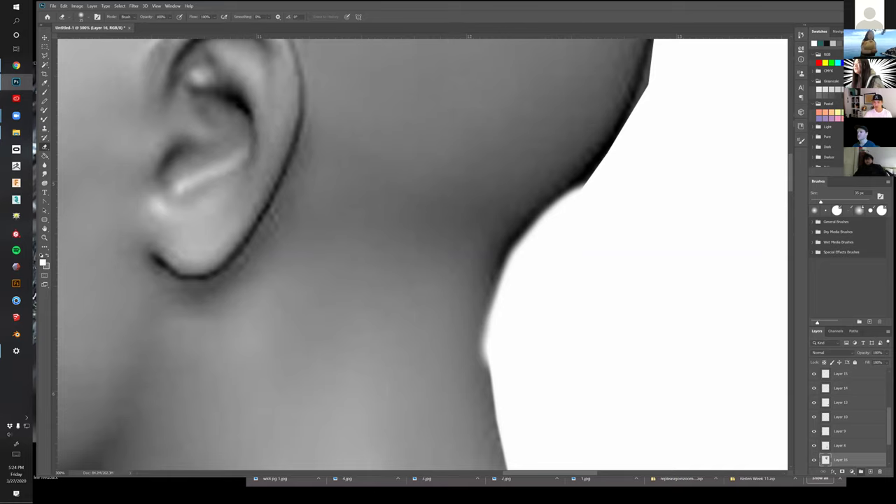
# Place the translucent face shield over the front of the mannequin's face and scale it to about 122%
pyautogui.keyDown('alt'); pyautogui.click(646, 188); pyautogui.keyUp('alt')
pyautogui.keyDown('alt'); pyautogui.click(645, 188); pyautogui.keyUp('alt')
pyautogui.keyDown('alt'); pyautogui.click(645, 188); pyautogui.keyUp('alt')
pyautogui.click(647, 224)
pyautogui.moveTo(646, 224); pyautogui.dragTo(591, 186)
pyautogui.keyDown('alt'); pyautogui.click(648, 258); pyautogui.keyUp('alt')
pyautogui.press('v')
pyautogui.moveTo(366, 226); pyautogui.dragTo(409, 277)
pyautogui.moveTo(311, 238); pyautogui.dragTo(438, 225)
pyautogui.moveTo(481, 123); pyautogui.dragTo(501, 86)
pyautogui.moveTo(428, 225)
pyautogui.mouseDown()
pyautogui.moveTo(411, 245)
pyautogui.moveTo(414, 233)
pyautogui.mouseUp()
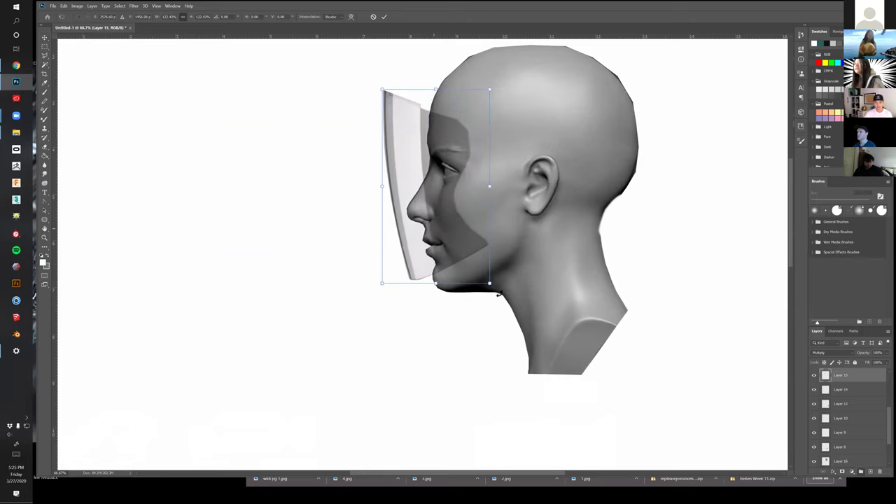
# Rotate the face shield about 16.5° clockwise and shift it slightly so it sits in front of the nose and chin
pyautogui.moveTo(499, 293); pyautogui.dragTo(472, 321)
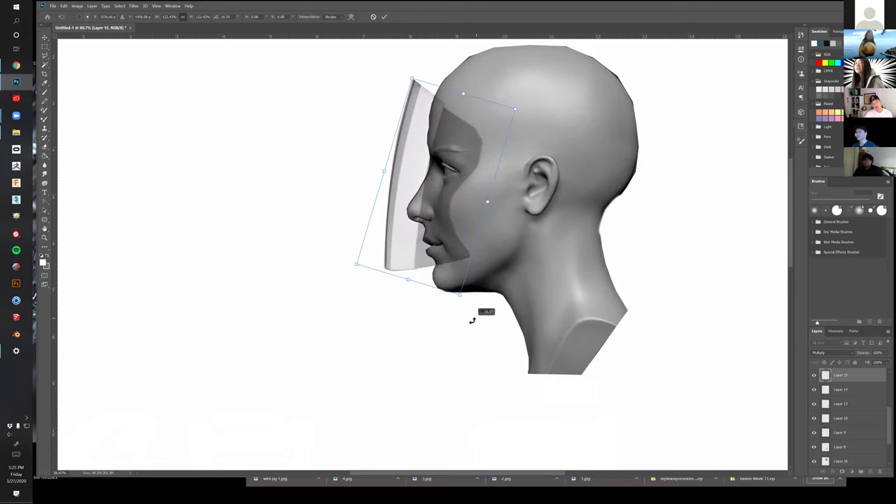
pyautogui.moveTo(428, 249); pyautogui.dragTo(421, 254)
pyautogui.press('Return')
# Duplicate the gray utility knife from the reference images into the blank area in front of the mannequin head
pyautogui.moveTo(539, 288); pyautogui.dragTo(538, 192)
pyautogui.press('z')
pyautogui.keyDown('alt'); pyautogui.click(539, 192); pyautogui.keyUp('alt')
pyautogui.moveTo(567, 278); pyautogui.dragTo(524, 264)
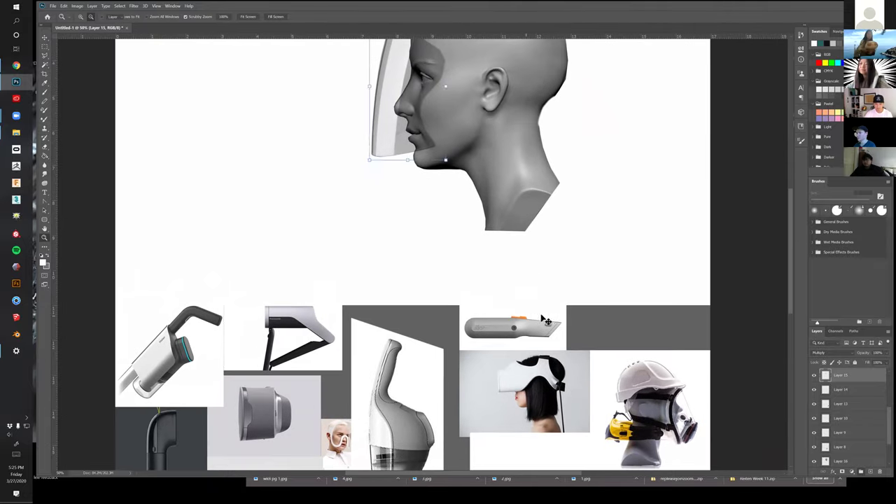
pyautogui.click(546, 338)
pyautogui.moveTo(546, 338); pyautogui.dragTo(288, 174)
# Remove the white background around the utility knife copy with a Magic Wand selection
pyautogui.press('w')
pyautogui.click(275, 223)
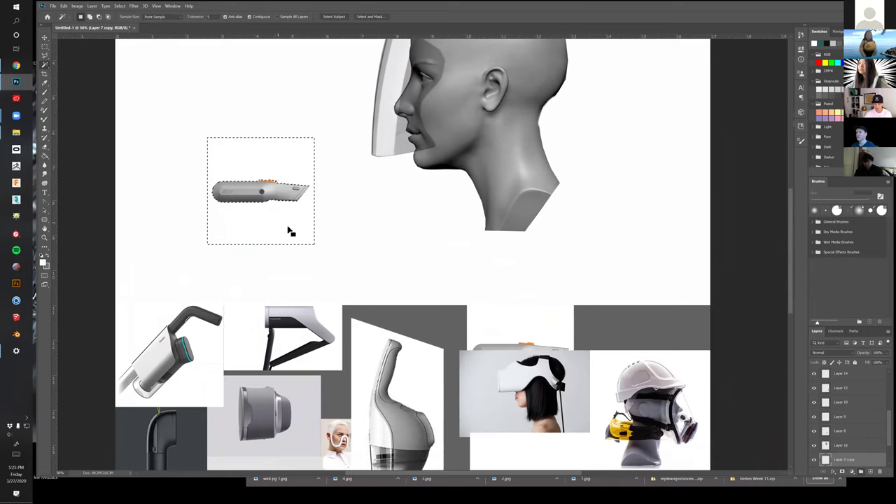
pyautogui.hotkey('ctrl', 'd')
pyautogui.press('m')
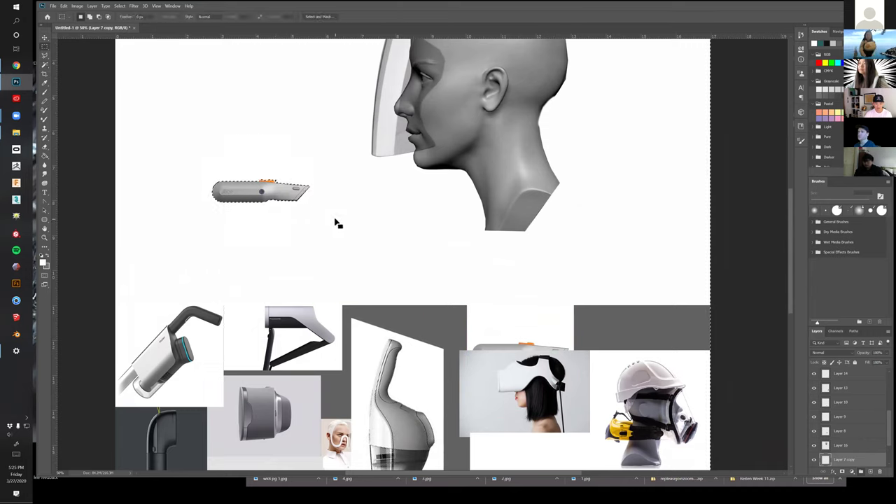
# Outline the orange slider above the knife's upper edge with the Polygonal Lasso, delete it and clear the selection
pyautogui.press('z')
pyautogui.click(251, 184)
pyautogui.click(250, 184)
pyautogui.moveTo(251, 183); pyautogui.dragTo(318, 241)
pyautogui.press('m')
pyautogui.press('z')
pyautogui.click(333, 234)
pyautogui.click(333, 234)
pyautogui.press('l')
pyautogui.click(267, 224)
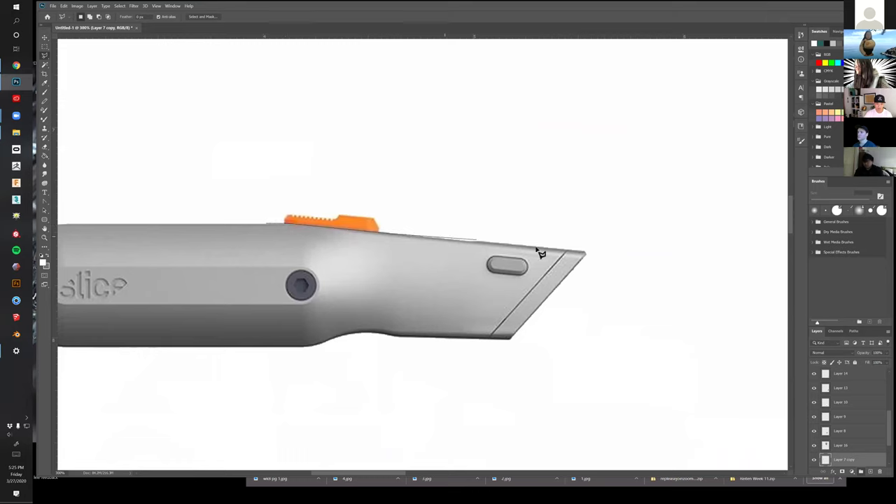
pyautogui.click(592, 212)
pyautogui.click(482, 168)
pyautogui.click(331, 153)
pyautogui.click(262, 184)
pyautogui.doubleClick(257, 208)
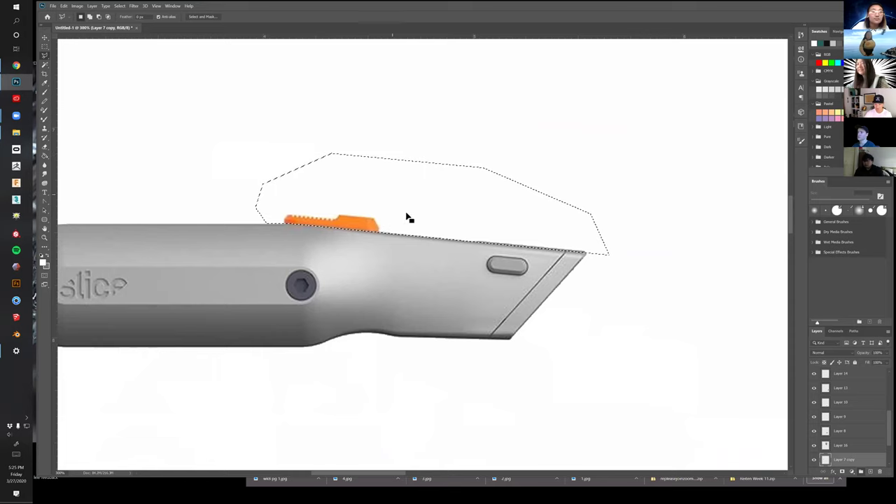
pyautogui.press('Delete')
pyautogui.hotkey('ctrl', 'd')
# Draw a rounded rectangle of about 1418 × 320 px in the blank area above the utility knife
pyautogui.press('z')
pyautogui.keyDown('alt'); pyautogui.click(541, 308); pyautogui.keyUp('alt')
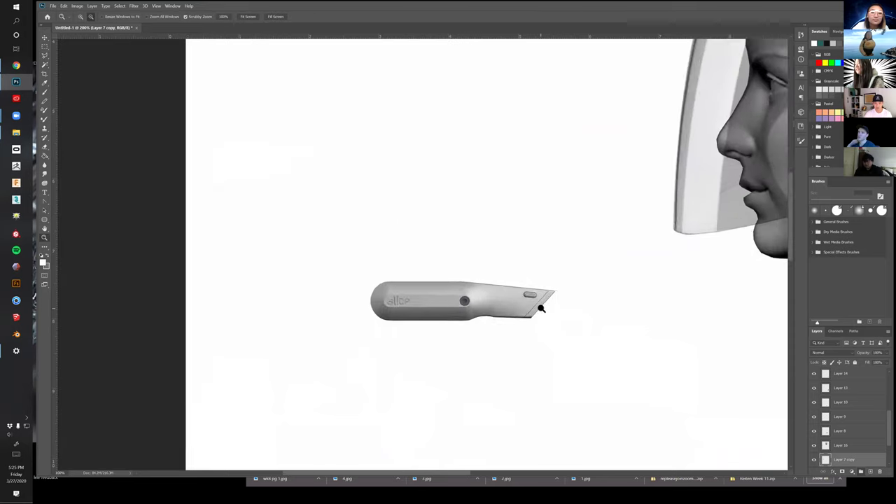
pyautogui.keyDown('alt'); pyautogui.click(541, 308); pyautogui.keyUp('alt')
pyautogui.press('v')
pyautogui.press('u')
pyautogui.moveTo(300, 149); pyautogui.dragTo(519, 199)
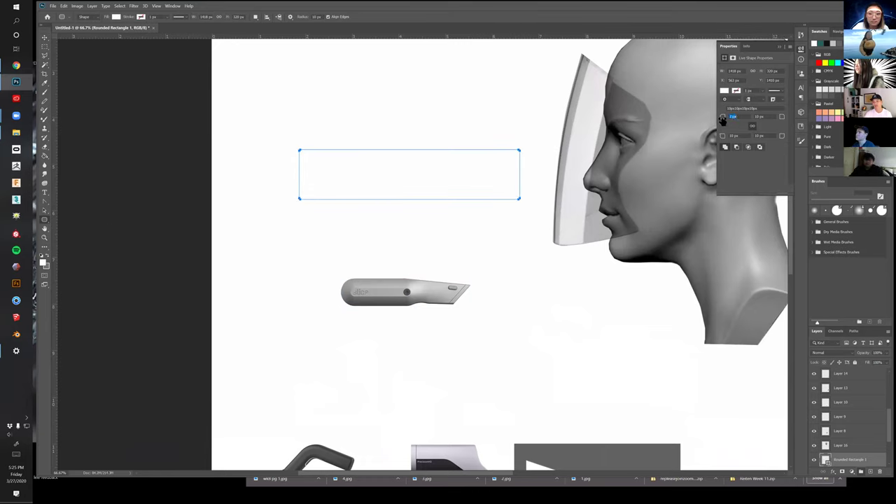
# Set all corner radii of the rounded rectangle to 108 px and fill it with dark gray
pyautogui.moveTo(725, 120); pyautogui.dragTo(752, 127)
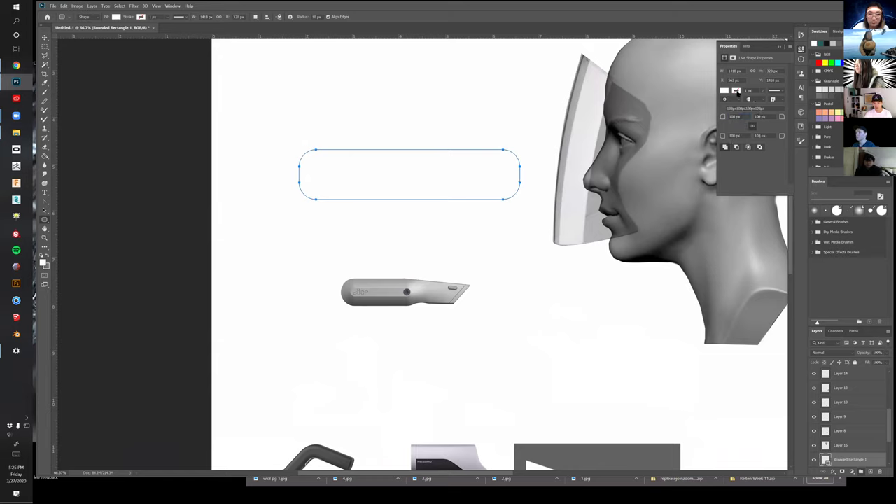
pyautogui.click(726, 91)
pyautogui.click(751, 126)
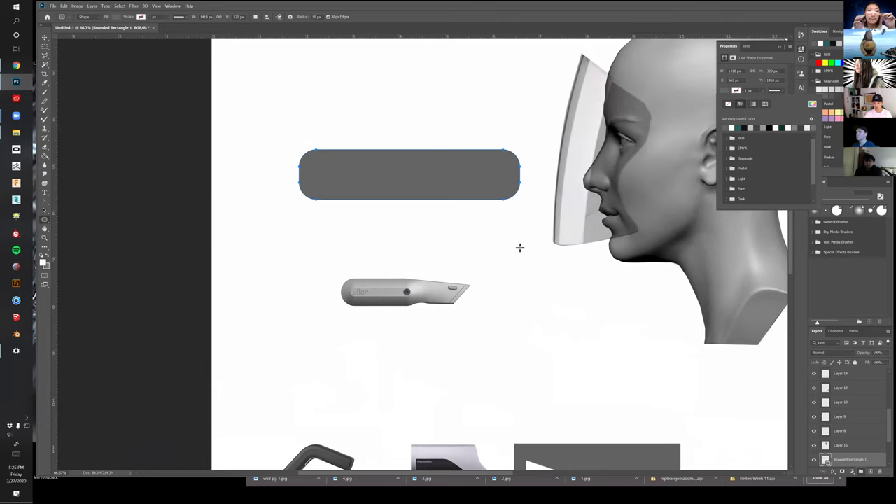
# Move the gray rounded rectangle over the mannequin's mouth area and bring its layer to the top of the stack
pyautogui.press('v')
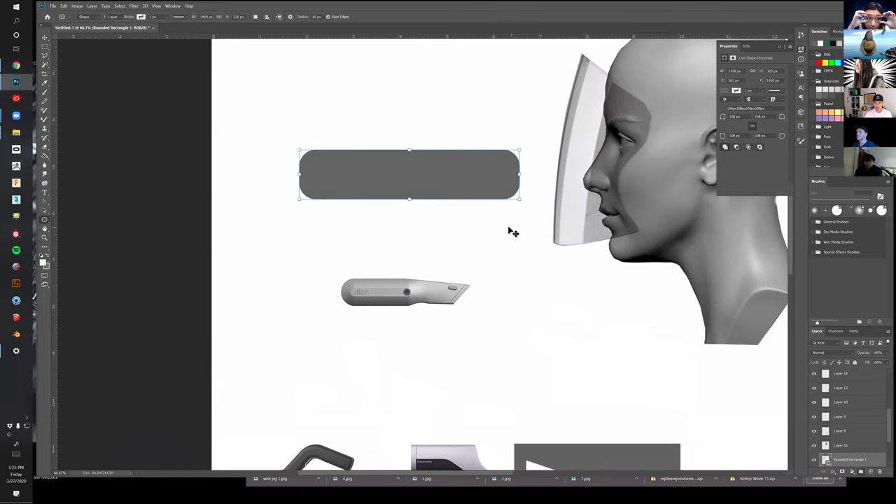
pyautogui.moveTo(472, 175); pyautogui.dragTo(632, 207)
pyautogui.moveTo(626, 243); pyautogui.dragTo(433, 317)
pyautogui.moveTo(850, 458); pyautogui.dragTo(858, 356)
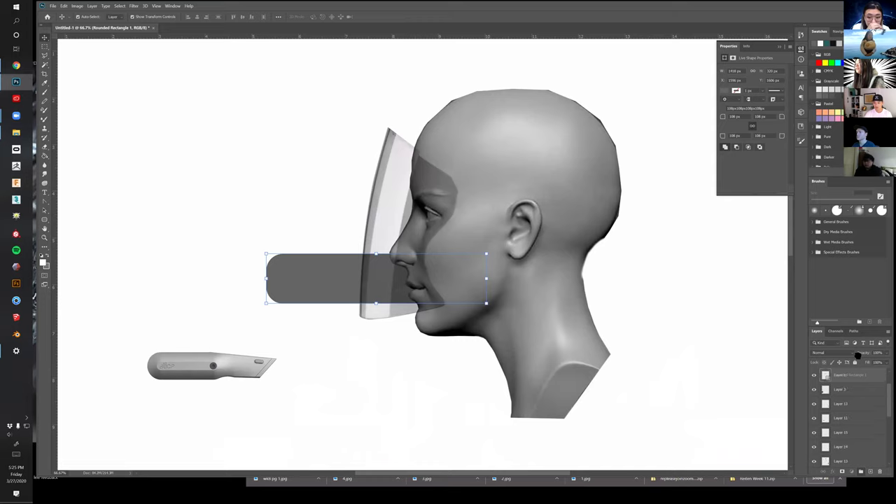
# Place the gray bar across the forehead as a headband and resize it to about 1491 × 206 px
pyautogui.moveTo(380, 285)
pyautogui.mouseDown()
pyautogui.moveTo(464, 286)
pyautogui.moveTo(553, 201)
pyautogui.moveTo(556, 187)
pyautogui.moveTo(533, 167)
pyautogui.moveTo(560, 163)
pyautogui.moveTo(562, 179)
pyautogui.mouseUp()
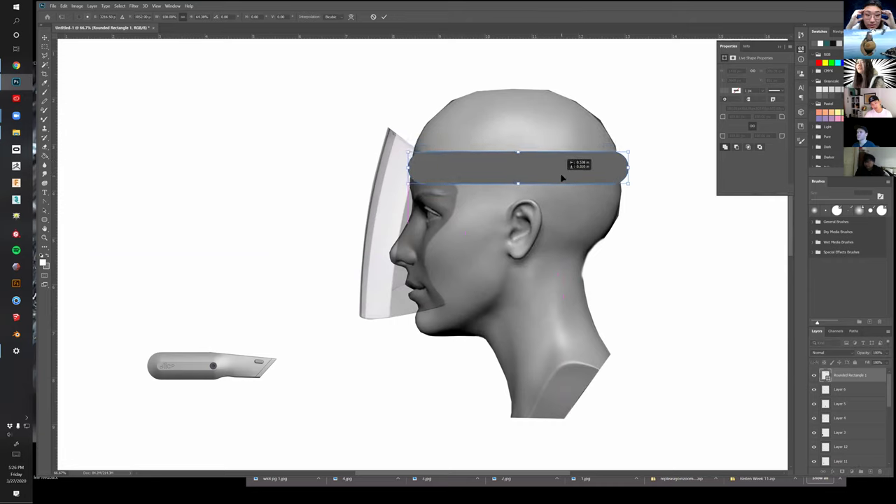
pyautogui.moveTo(630, 169); pyautogui.dragTo(600, 170)
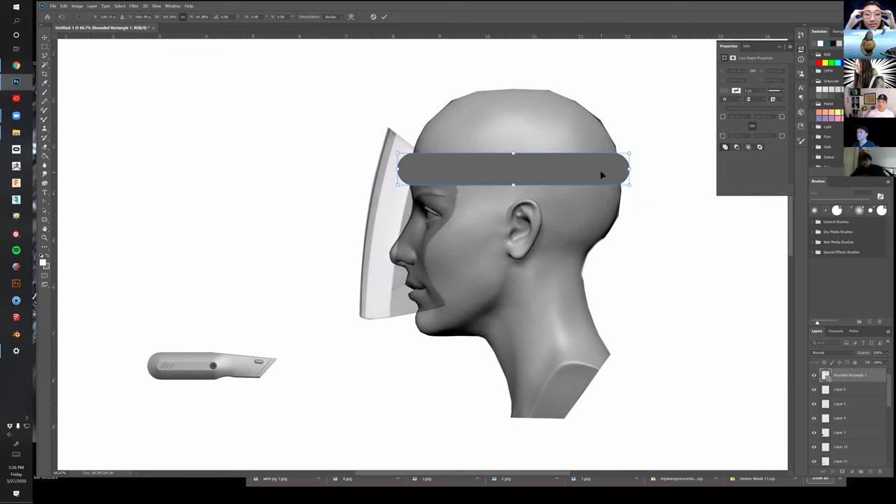
pyautogui.moveTo(550, 169); pyautogui.dragTo(568, 176)
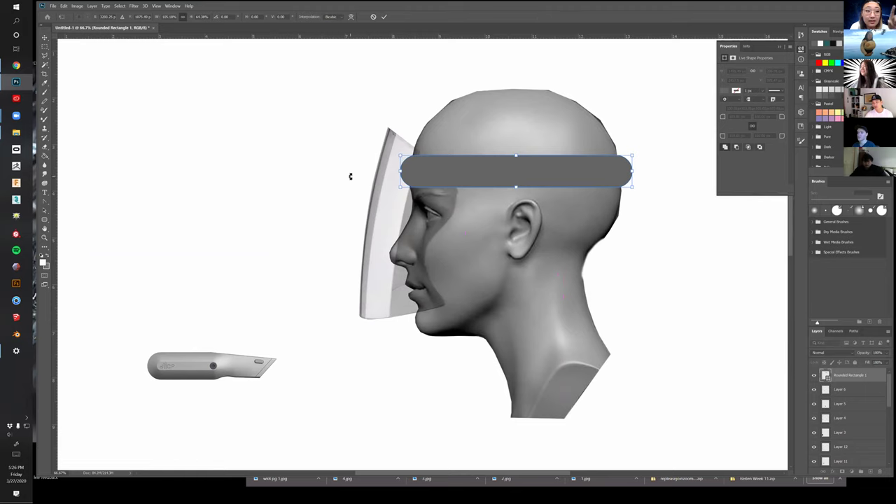
pyautogui.press('Return')
pyautogui.moveTo(513, 176); pyautogui.dragTo(509, 173)
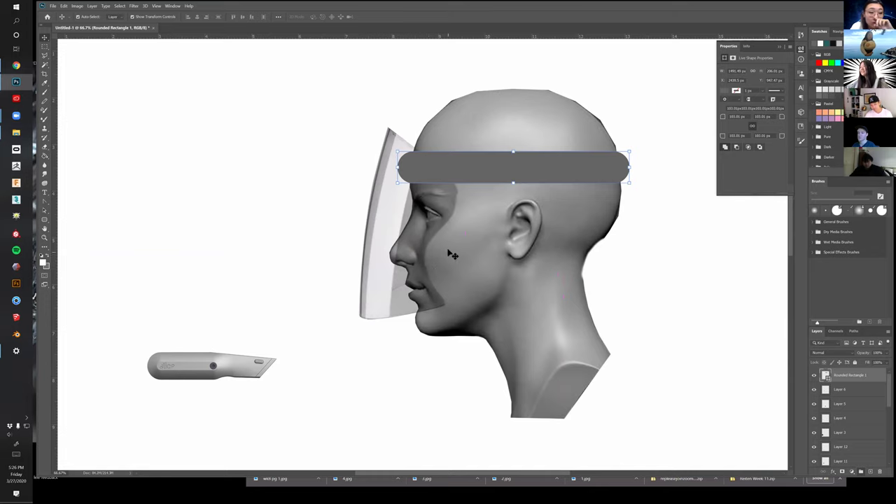
# Shift the headband bar toward the back of the head and resize it to about 1289 × 217 px
pyautogui.moveTo(514, 164); pyautogui.dragTo(566, 179)
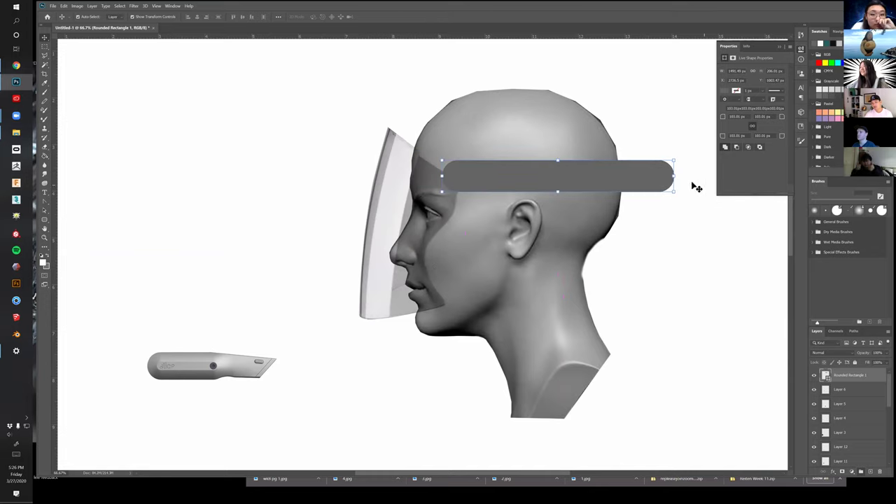
pyautogui.moveTo(673, 173); pyautogui.dragTo(642, 172)
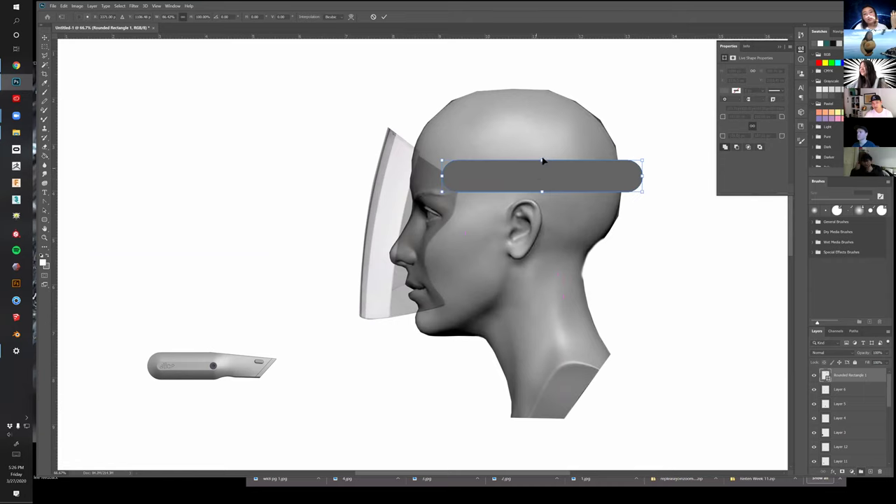
pyautogui.moveTo(542, 158); pyautogui.dragTo(542, 156)
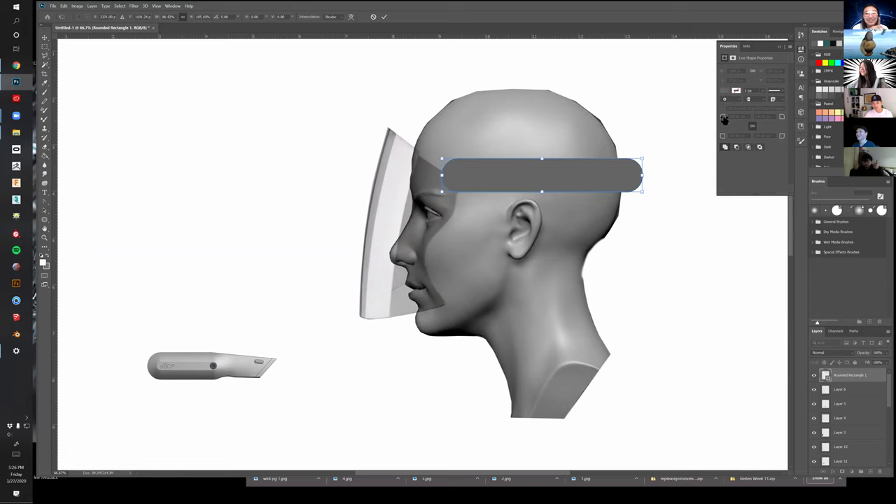
pyautogui.press('Return')
# Reduce the headband bar's corner radii to about 64 px and narrow the bar to about 1260 px
pyautogui.moveTo(722, 119); pyautogui.dragTo(705, 121)
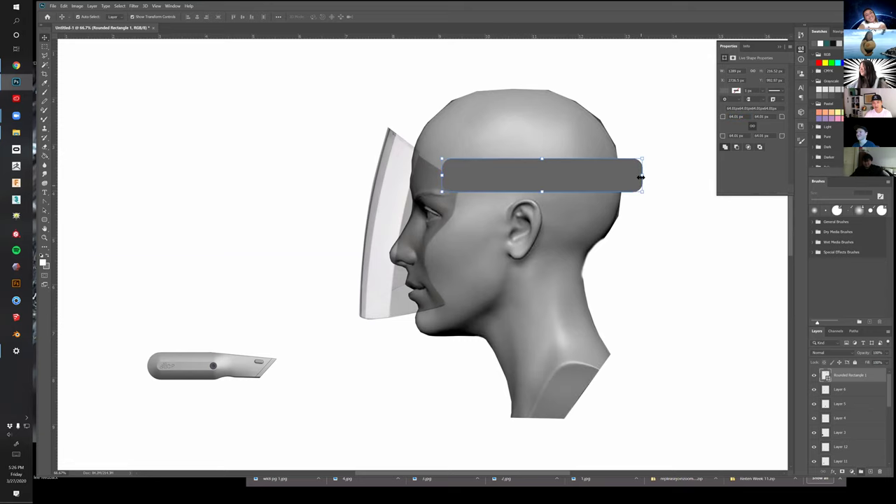
pyautogui.moveTo(641, 177); pyautogui.dragTo(638, 177)
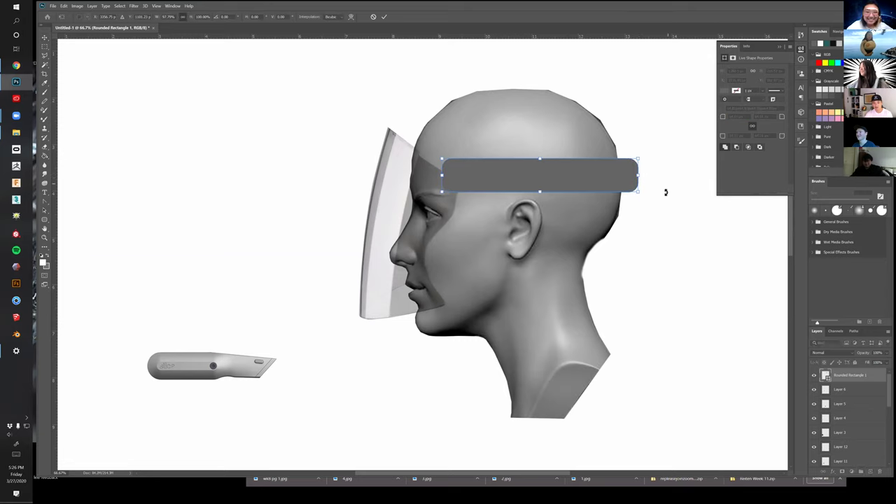
pyautogui.press('Return')
# Move the utility knife onto the headband bar and place its layer above the bar's layer
pyautogui.click(234, 369)
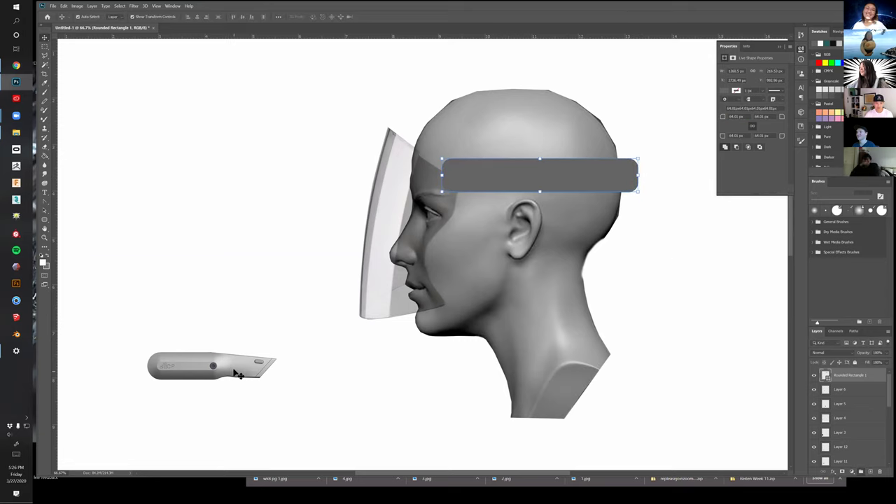
pyautogui.moveTo(235, 369); pyautogui.dragTo(539, 184)
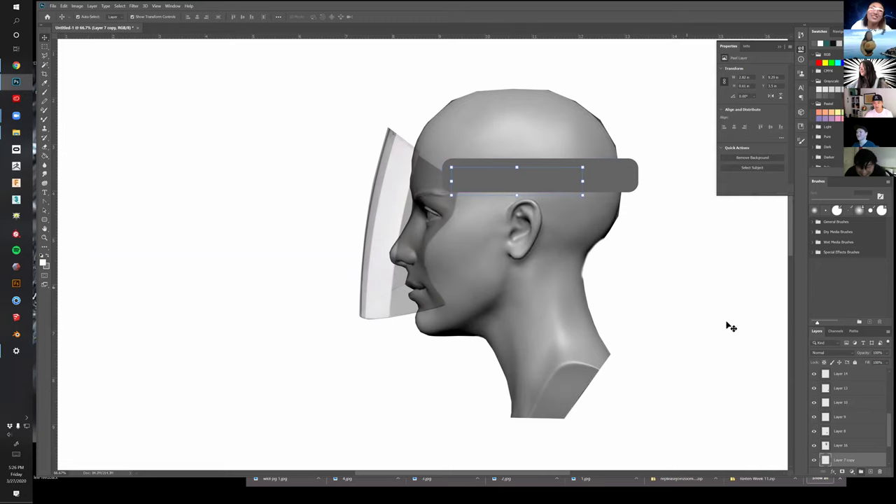
pyautogui.moveTo(855, 452); pyautogui.dragTo(846, 364)
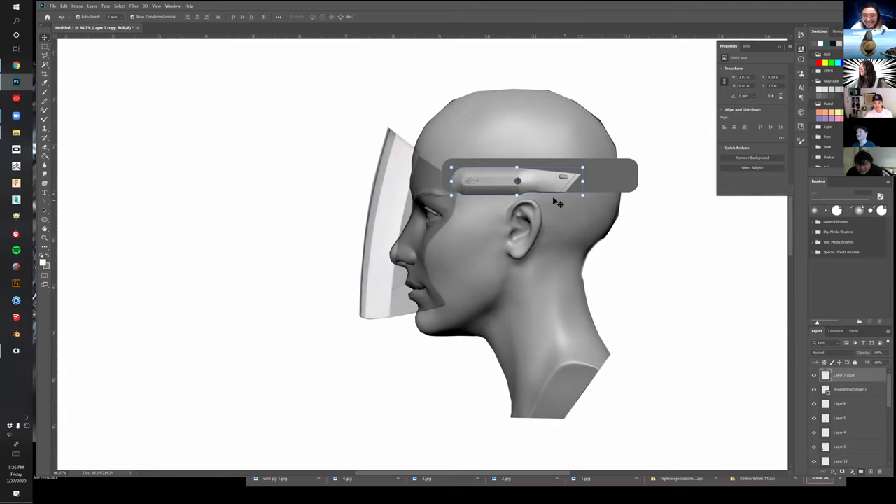
# Erase the light fringe along the utility knife's lower edge and slanted tip on the headband
pyautogui.press('z')
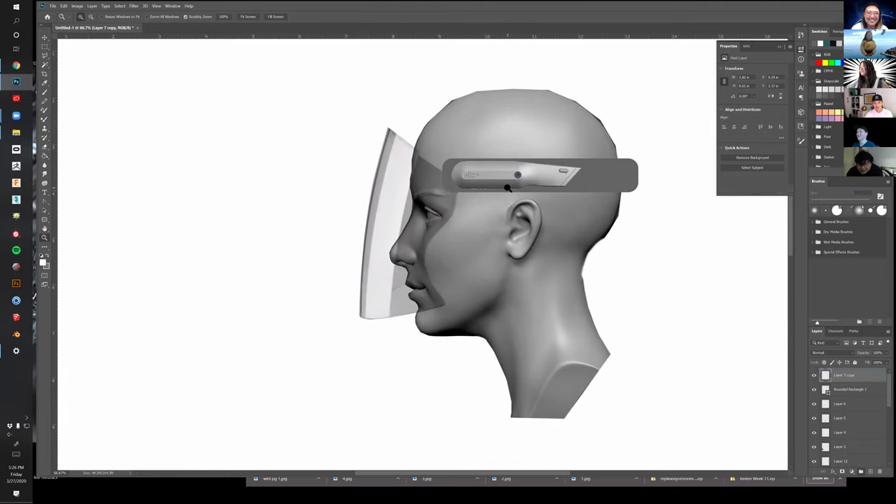
pyautogui.click(499, 195)
pyautogui.click(499, 195)
pyautogui.press('b')
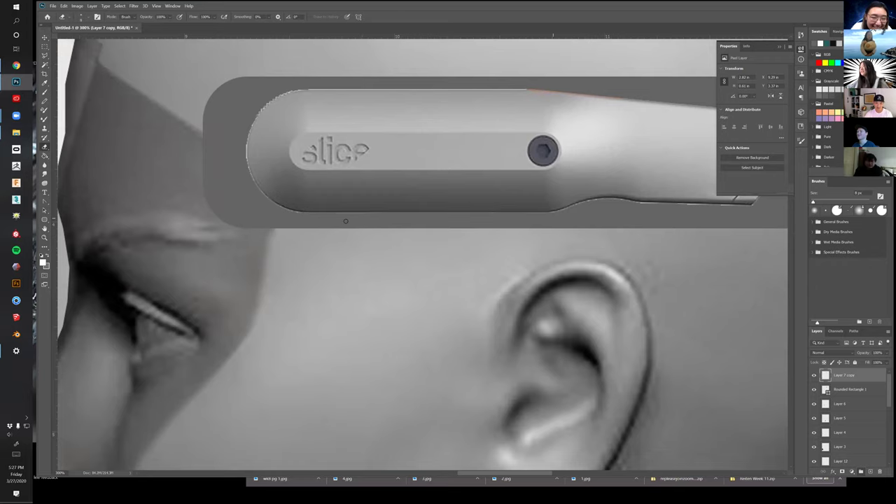
pyautogui.moveTo(501, 263); pyautogui.dragTo(338, 269)
pyautogui.press('z')
pyautogui.click(437, 224)
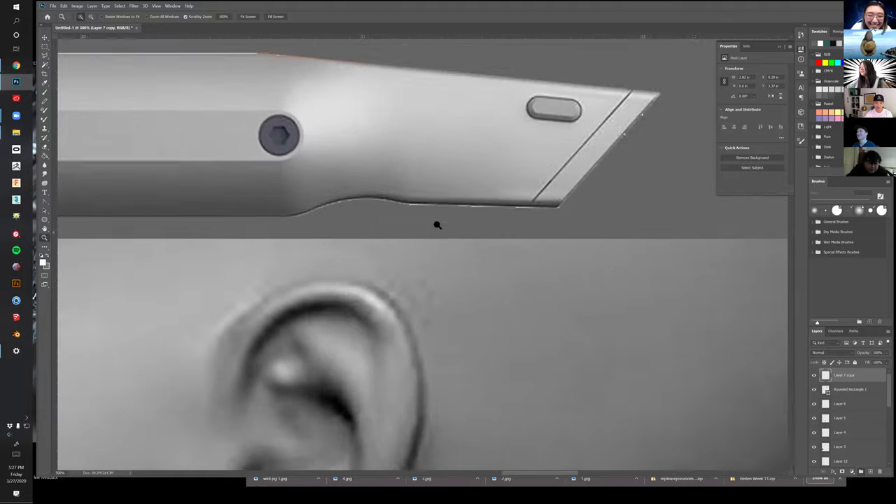
pyautogui.click(438, 226)
pyautogui.press('e')
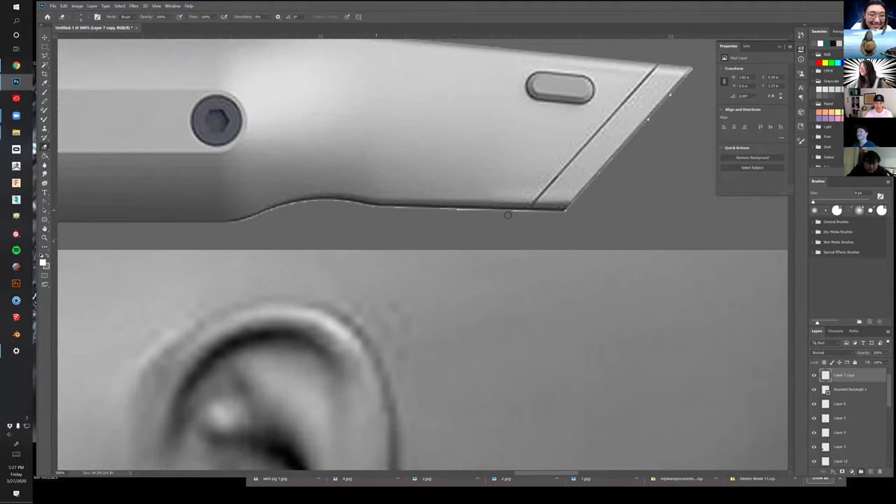
pyautogui.moveTo(550, 228); pyautogui.dragTo(466, 257)
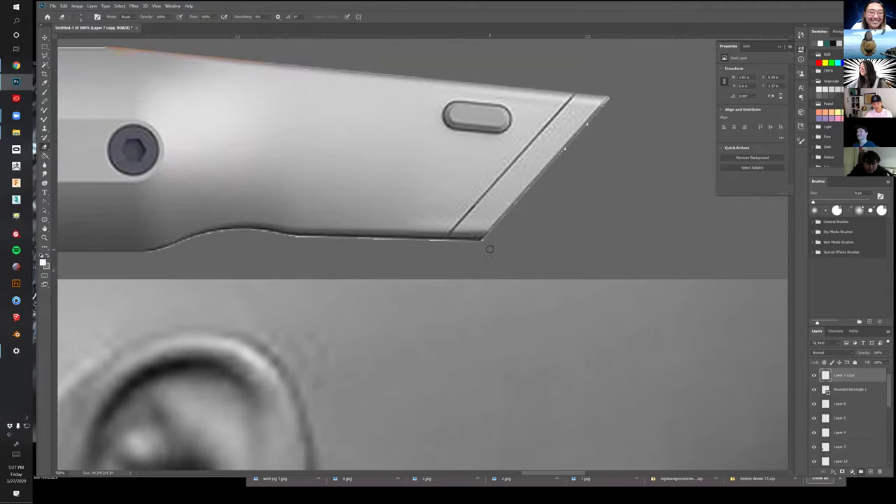
pyautogui.moveTo(292, 239); pyautogui.dragTo(486, 238)
pyautogui.keyDown('shift'); pyautogui.click(612, 99); pyautogui.keyUp('shift')
# Erase the white fringe along the knife's straight upper edge toward its rounded end
pyautogui.moveTo(415, 174); pyautogui.dragTo(586, 296)
pyautogui.moveTo(473, 376); pyautogui.dragTo(609, 267)
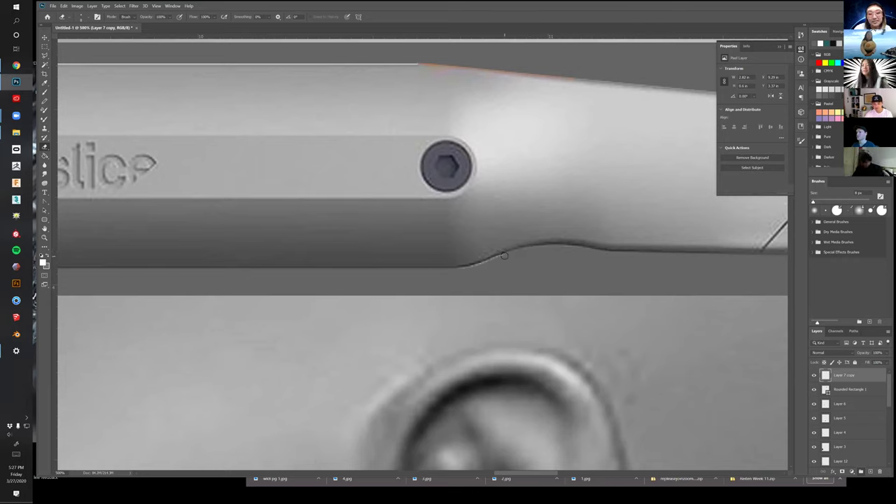
pyautogui.moveTo(385, 277); pyautogui.dragTo(565, 385)
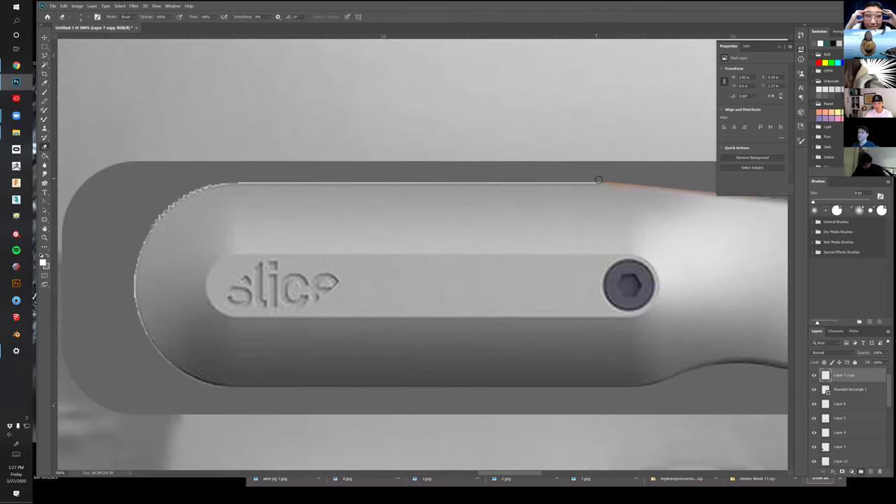
pyautogui.moveTo(598, 180); pyautogui.dragTo(177, 191)
pyautogui.moveTo(414, 203); pyautogui.dragTo(353, 186)
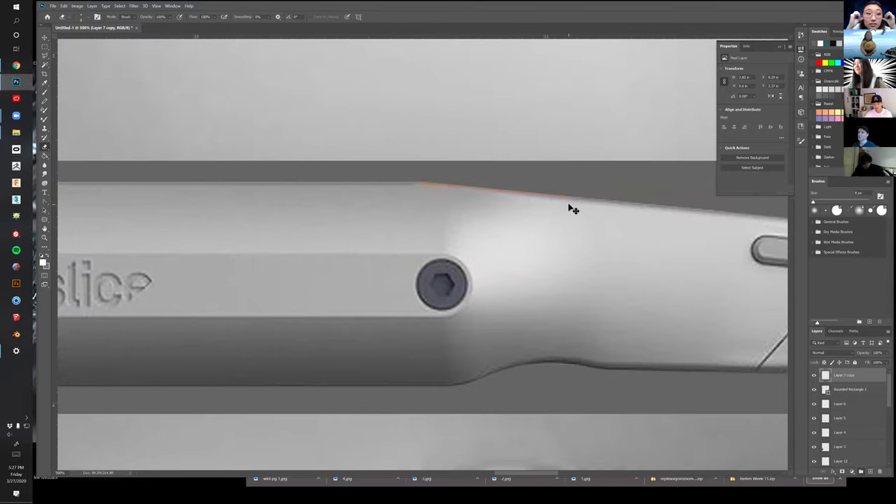
# Desaturate the utility knife layer with a Hue/Saturation adjustment to remove the orange tint on its upper edge
pyautogui.hotkey('ctrl', 'u')
pyautogui.moveTo(736, 232); pyautogui.dragTo(699, 235)
pyautogui.click(829, 180)
# Move the utility knife off the headband to the blank canvas above and behind the head
pyautogui.moveTo(274, 308); pyautogui.dragTo(652, 287)
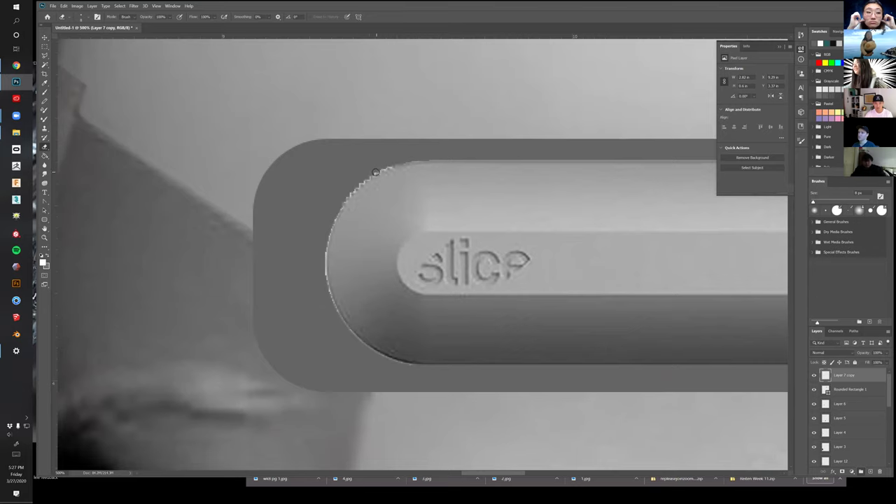
pyautogui.press('z')
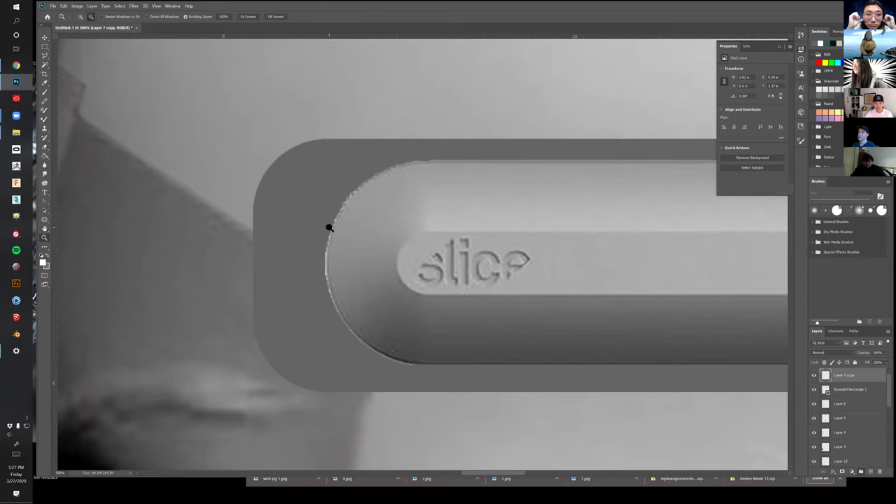
pyautogui.keyDown('alt'); pyautogui.click(329, 228); pyautogui.keyUp('alt')
pyautogui.keyDown('alt'); pyautogui.click(329, 227); pyautogui.keyUp('alt')
pyautogui.keyDown('alt'); pyautogui.click(329, 228); pyautogui.keyUp('alt')
pyautogui.keyDown('alt'); pyautogui.click(329, 228); pyautogui.keyUp('alt')
pyautogui.keyDown('alt'); pyautogui.click(329, 228); pyautogui.keyUp('alt')
pyautogui.press('v')
pyautogui.moveTo(409, 240); pyautogui.dragTo(573, 141)
# Move the handheld vacuum image from the reference board to the blank canvas in front of the mannequin head
pyautogui.scroll(-8, 554, 304)
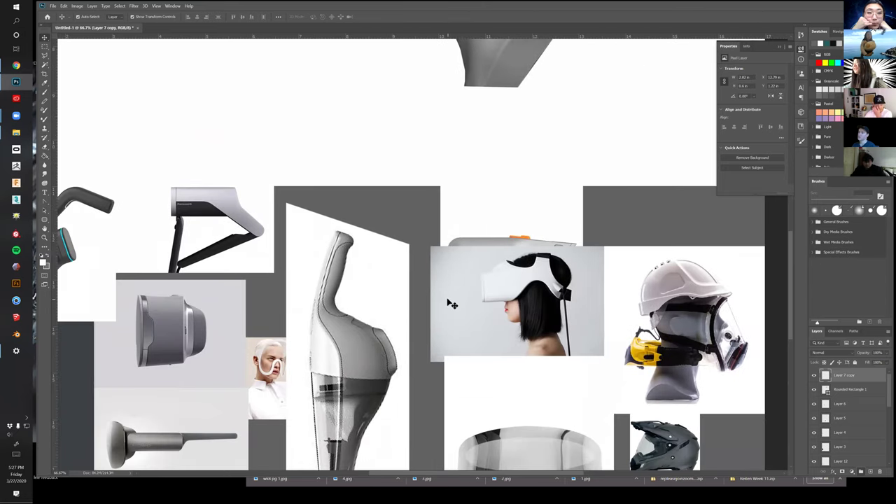
pyautogui.moveTo(371, 375); pyautogui.dragTo(251, 118)
pyautogui.moveTo(258, 170); pyautogui.dragTo(328, 406)
pyautogui.moveTo(307, 336); pyautogui.dragTo(184, 173)
pyautogui.moveTo(213, 286); pyautogui.dragTo(272, 132)
pyautogui.moveTo(303, 219); pyautogui.dragTo(266, 182)
# Duplicate the camera lens image and place the copy on the blank canvas between the vacuum and the neck
pyautogui.click(276, 374)
pyautogui.moveTo(289, 377); pyautogui.dragTo(409, 144)
pyautogui.moveTo(378, 311); pyautogui.dragTo(348, 469)
pyautogui.moveTo(380, 334); pyautogui.dragTo(364, 325)
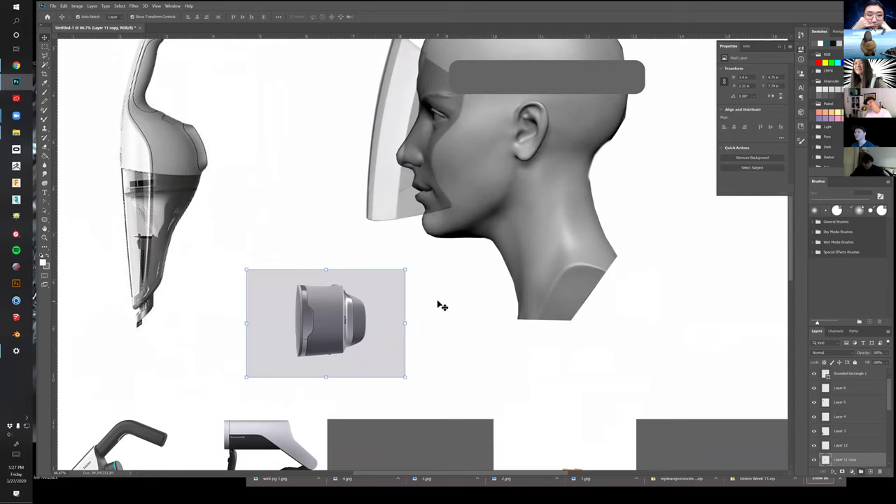
# Select the copied lens image's plain background with the Magic Wand, delete it and deselect
pyautogui.press('w')
pyautogui.click(389, 353)
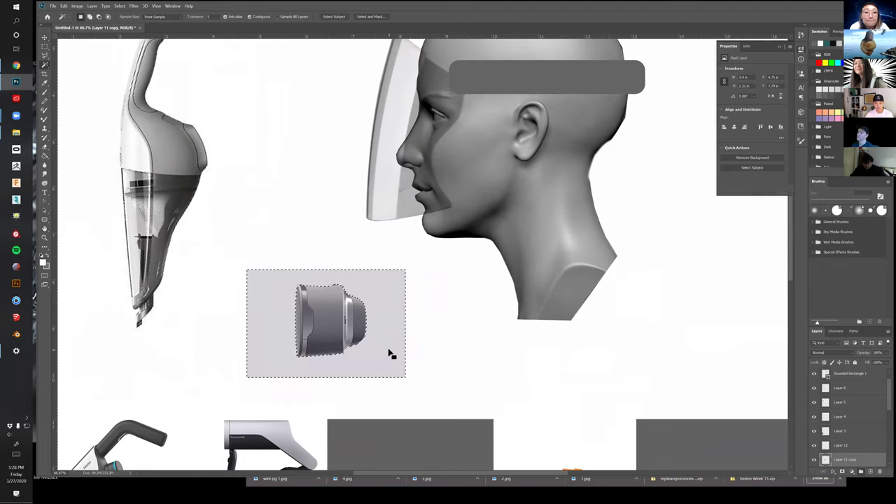
pyautogui.press('Delete')
pyautogui.hotkey('ctrl', 'd')
# Bring the lens layer to the top of the layer stack and place the lens on blank canvas in front of the chin
pyautogui.press('m')
pyautogui.press('z')
pyautogui.click(355, 347)
pyautogui.click(355, 347)
pyautogui.moveTo(358, 348); pyautogui.dragTo(464, 199)
pyautogui.keyDown('alt'); pyautogui.click(377, 369); pyautogui.keyUp('alt')
pyautogui.keyDown('alt'); pyautogui.click(376, 369); pyautogui.keyUp('alt')
pyautogui.press('v')
pyautogui.moveTo(434, 259); pyautogui.dragTo(409, 267)
pyautogui.moveTo(852, 467); pyautogui.dragTo(844, 376)
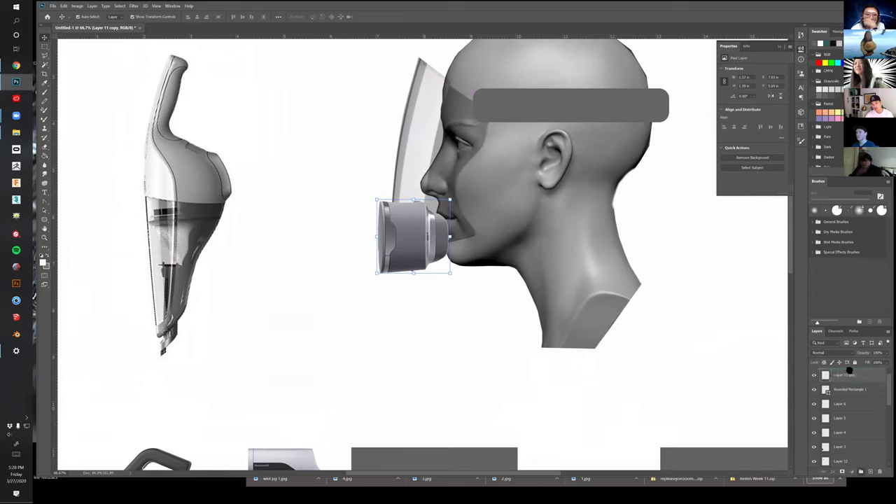
pyautogui.moveTo(412, 262); pyautogui.dragTo(345, 314)
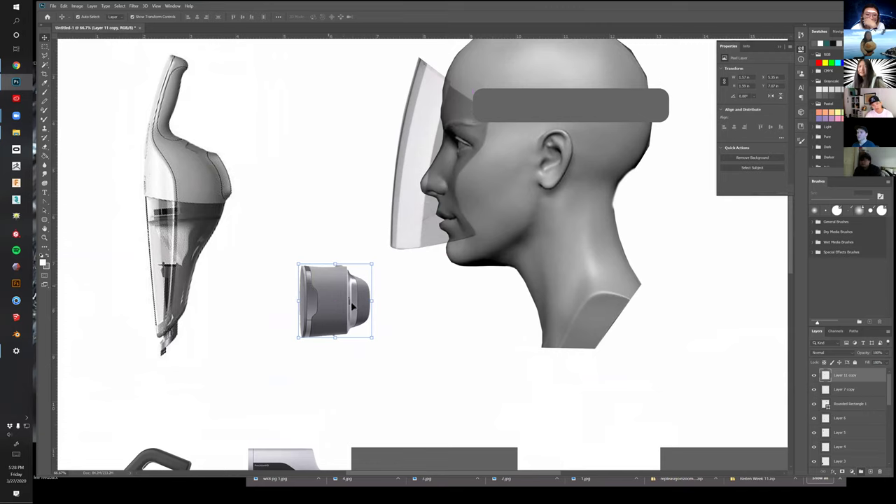
# Copy the rear section of the lens to a new layer and place it on the mannequin's lower cheek
pyautogui.press('m')
pyautogui.moveTo(391, 351); pyautogui.dragTo(346, 252)
pyautogui.press('v')
pyautogui.hotkey('ctrl', 'j')
pyautogui.moveTo(366, 308); pyautogui.dragTo(478, 310)
# Erase the white fringe around the curved outer edge of the lens piece on the cheek
pyautogui.press('z')
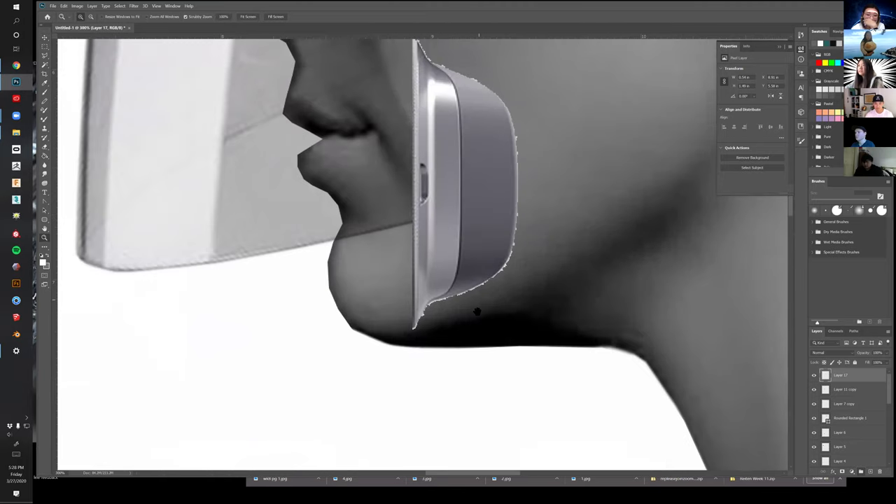
pyautogui.press('e')
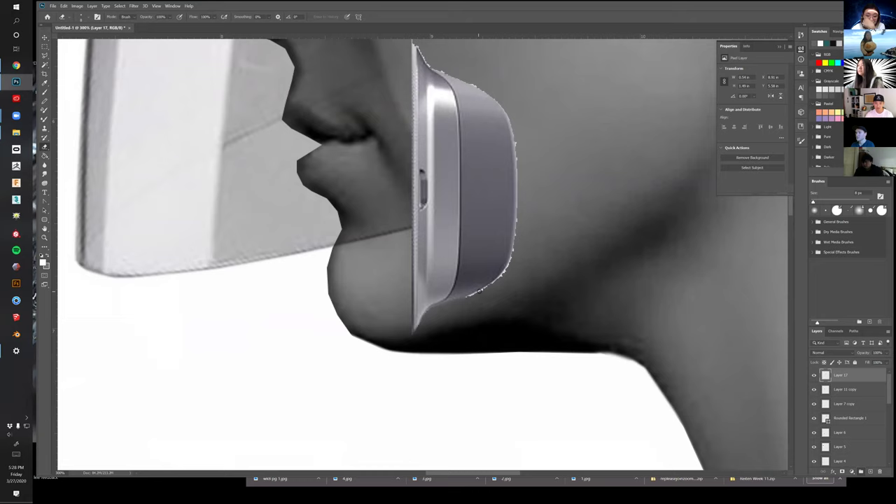
pyautogui.moveTo(484, 289)
pyautogui.mouseDown()
pyautogui.moveTo(502, 277)
pyautogui.moveTo(513, 248)
pyautogui.mouseUp()
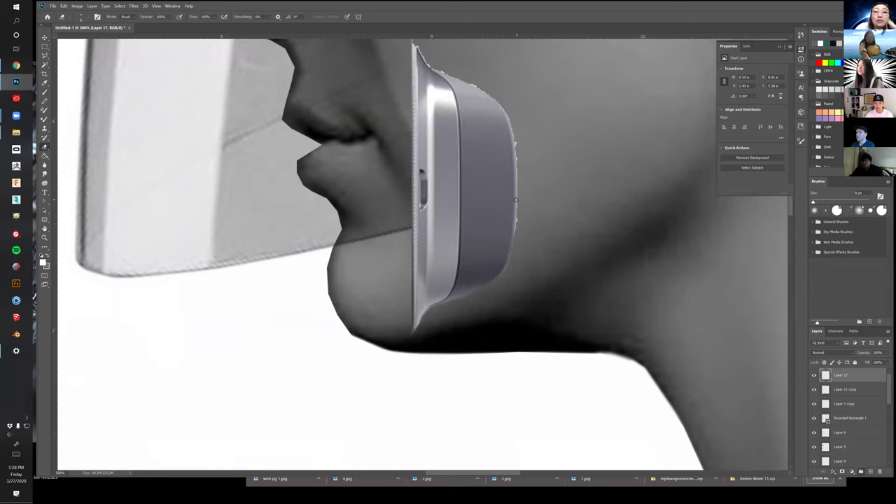
pyautogui.moveTo(516, 199); pyautogui.dragTo(515, 133)
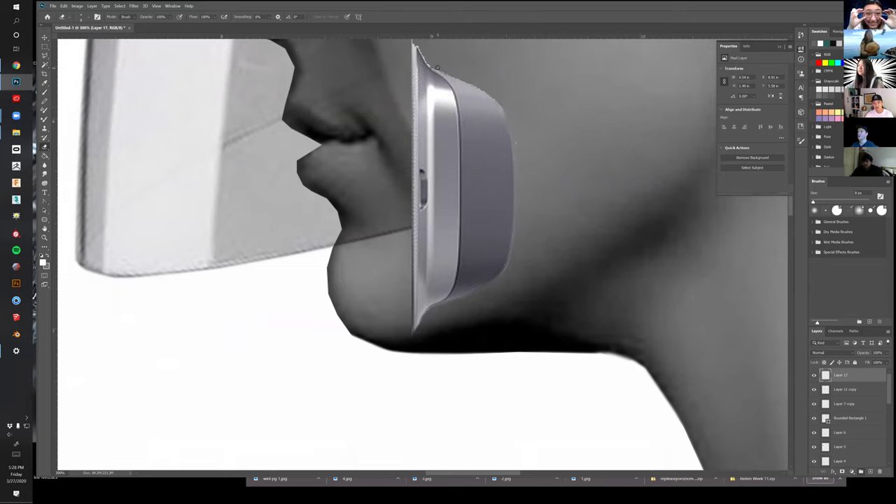
pyautogui.moveTo(431, 65); pyautogui.dragTo(446, 169)
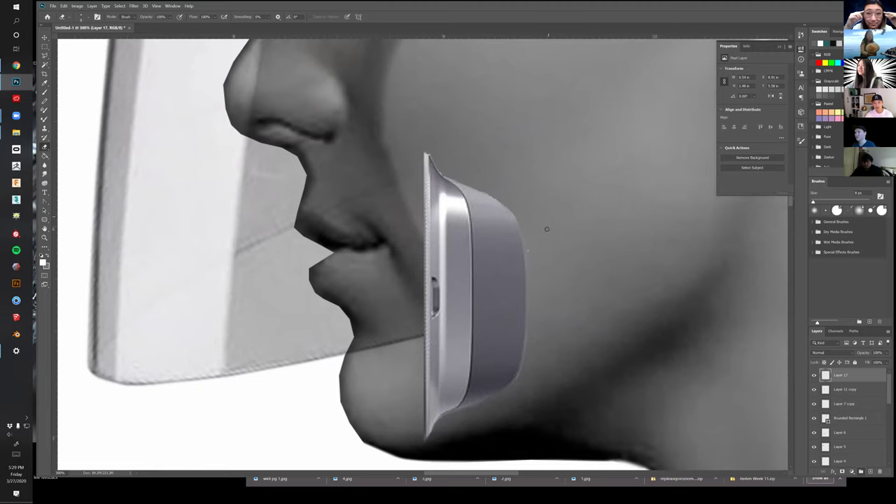
# Warp the lens piece so its straight front edge bows toward the back of the head, and extend its upper front corner slightly
pyautogui.press('z')
pyautogui.keyDown('alt'); pyautogui.click(553, 273); pyautogui.keyUp('alt')
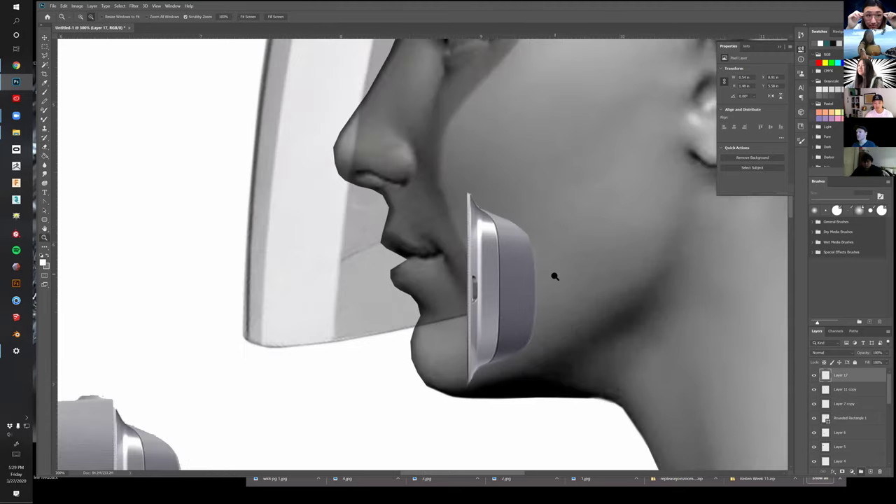
pyautogui.keyDown('alt'); pyautogui.click(554, 276); pyautogui.keyUp('alt')
pyautogui.click(514, 285)
pyautogui.moveTo(513, 285); pyautogui.dragTo(499, 298)
pyautogui.press('v')
pyautogui.rightClick(587, 283)
pyautogui.press('Escape')
pyautogui.hotkey('ctrl', 't')
pyautogui.rightClick(650, 258)
pyautogui.click(662, 307)
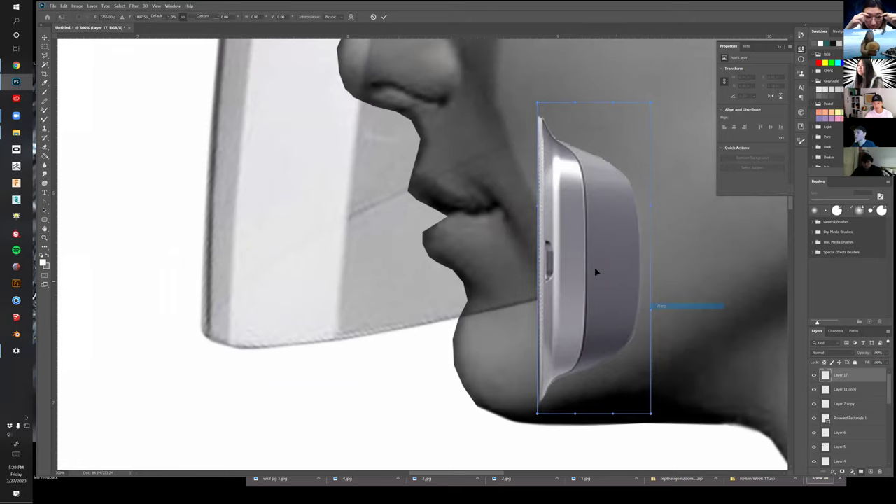
pyautogui.moveTo(594, 267); pyautogui.dragTo(620, 259)
pyautogui.moveTo(568, 267); pyautogui.dragTo(575, 266)
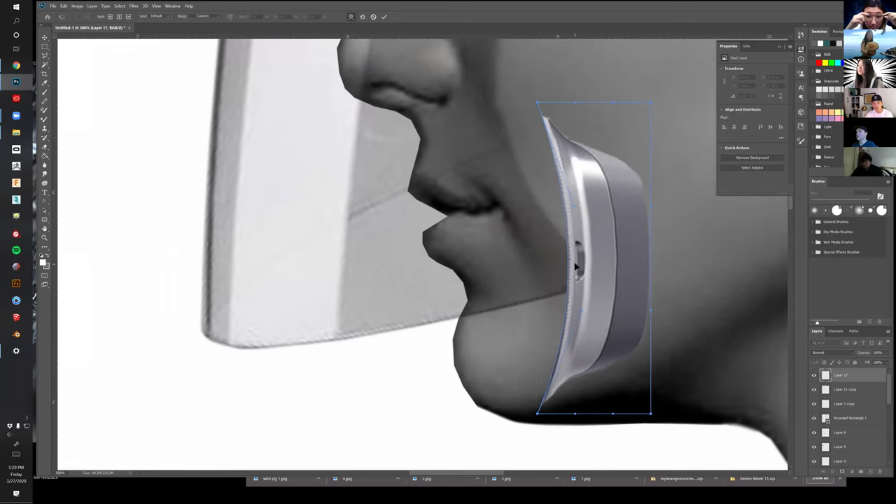
pyautogui.moveTo(536, 107); pyautogui.dragTo(531, 109)
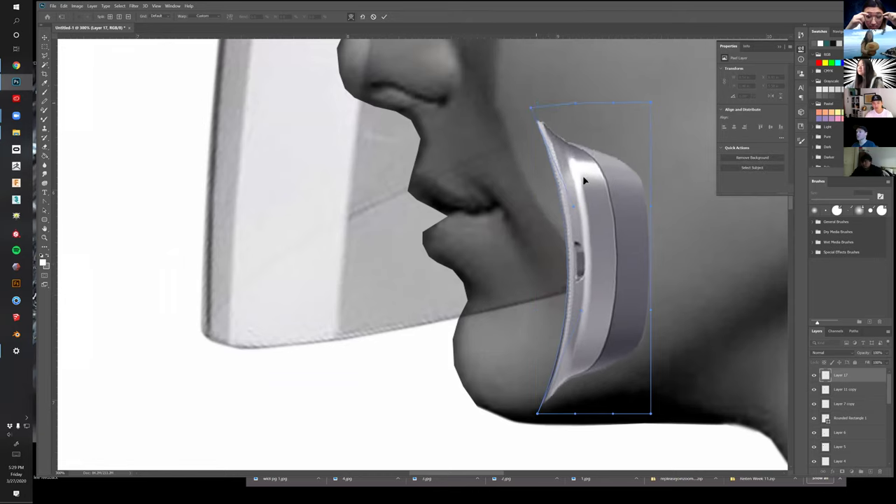
pyautogui.press('Return')
# Shift the warped lens piece slightly farther back along the jaw
pyautogui.moveTo(605, 290); pyautogui.dragTo(643, 261)
pyautogui.moveTo(537, 292); pyautogui.dragTo(566, 305)
pyautogui.press('z')
pyautogui.keyDown('alt'); pyautogui.click(523, 291); pyautogui.keyUp('alt')
pyautogui.keyDown('alt'); pyautogui.click(522, 292); pyautogui.keyUp('alt')
pyautogui.press('v')
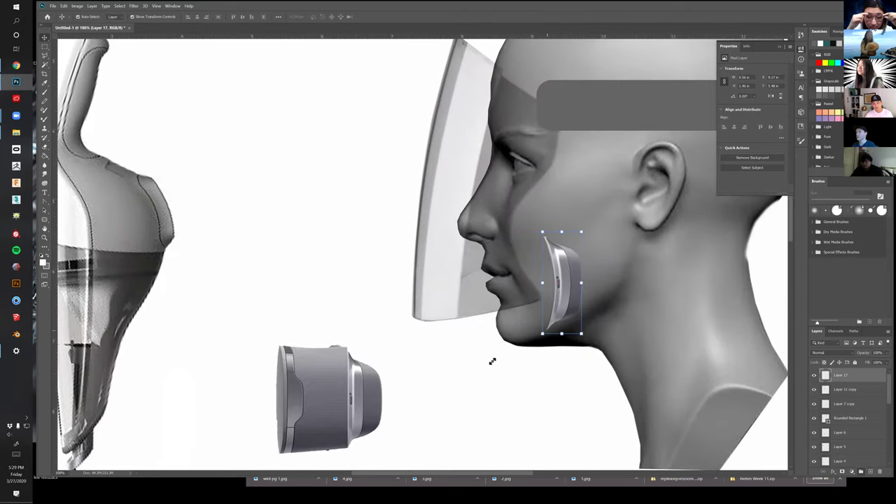
# Move the VR headset image aside on the reference board to uncover the utility knife image
pyautogui.press('z')
pyautogui.keyDown('alt'); pyautogui.click(491, 361); pyautogui.keyUp('alt')
pyautogui.keyDown('alt'); pyautogui.click(493, 371); pyautogui.keyUp('alt')
pyautogui.moveTo(466, 267); pyautogui.dragTo(407, 49)
pyautogui.moveTo(488, 252); pyautogui.dragTo(488, 187)
pyautogui.moveTo(474, 238); pyautogui.dragTo(570, 288)
pyautogui.moveTo(404, 405); pyautogui.dragTo(414, 411)
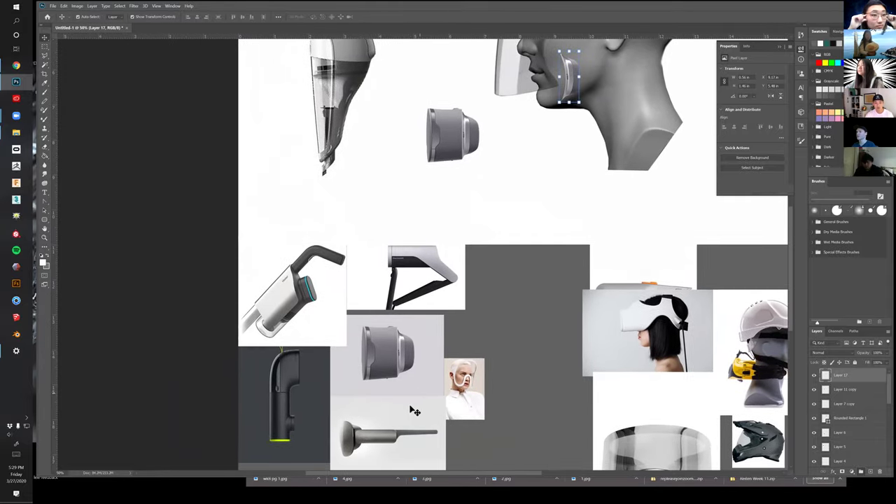
pyautogui.click(423, 280)
pyautogui.scroll(3, 422, 290)
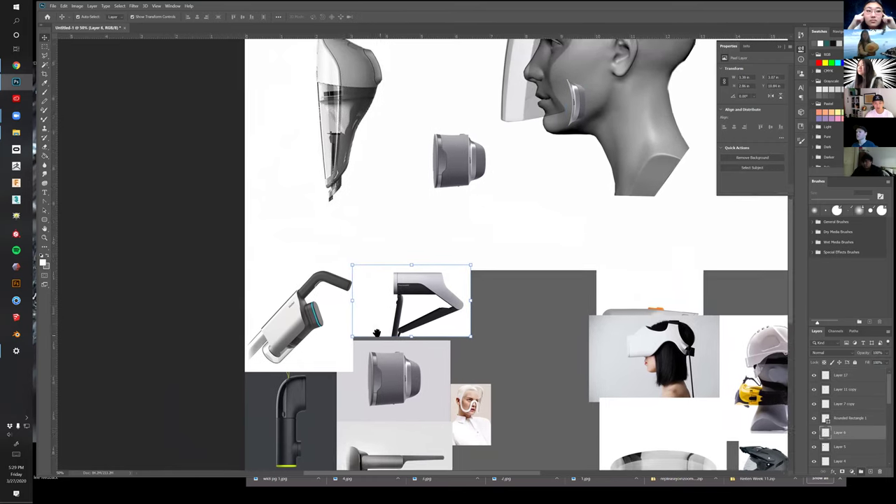
pyautogui.scroll(2, 378, 336)
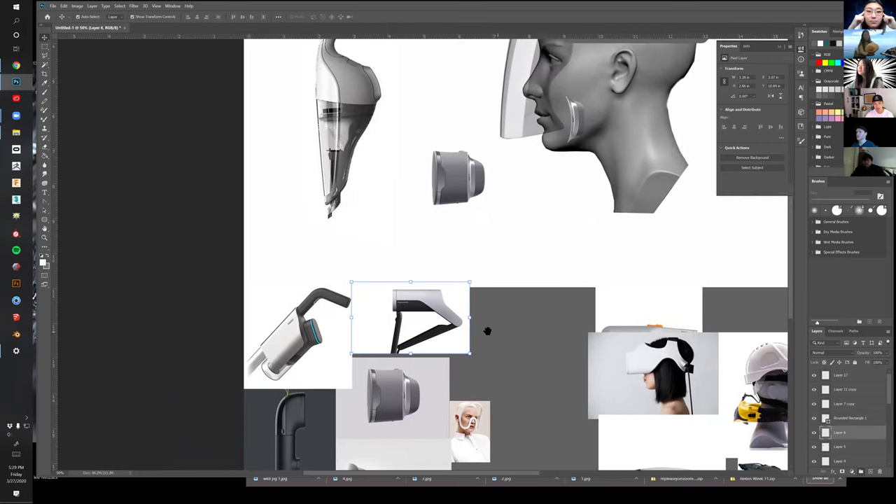
pyautogui.hscroll(1, 489, 334)
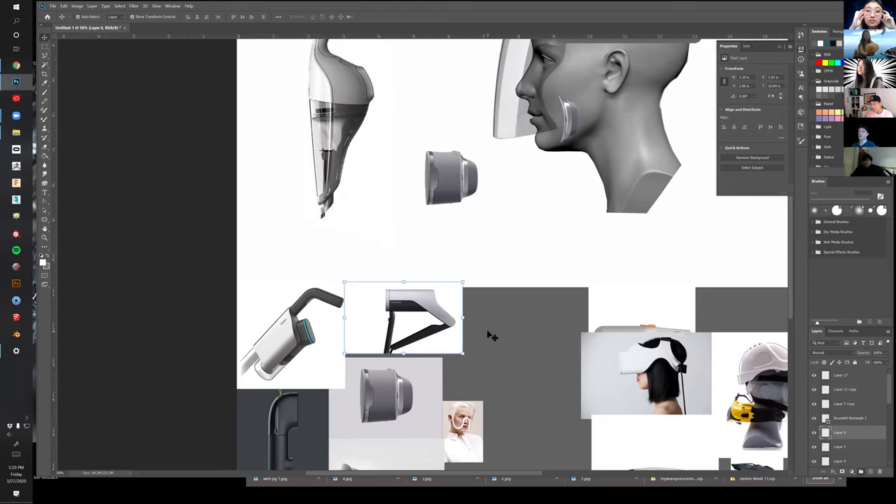
pyautogui.moveTo(575, 354); pyautogui.dragTo(430, 378)
pyautogui.moveTo(478, 358); pyautogui.dragTo(508, 358)
pyautogui.click(652, 384)
pyautogui.press('Delete')
# Duplicate the Allomind device image and place the copy on the blank canvas below the lens and chin
pyautogui.moveTo(302, 376); pyautogui.dragTo(462, 335)
pyautogui.click(323, 392)
pyautogui.press('w')
pyautogui.click(489, 327)
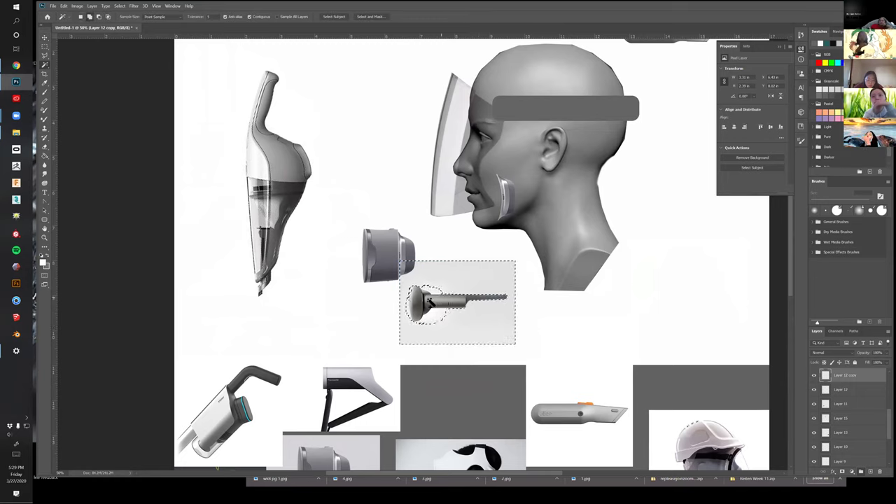
pyautogui.hotkey('ctrl', 'd')
# Enlarge the copied Allomind device image to about 4.95 × 3.57 in
pyautogui.press('z')
pyautogui.click(450, 327)
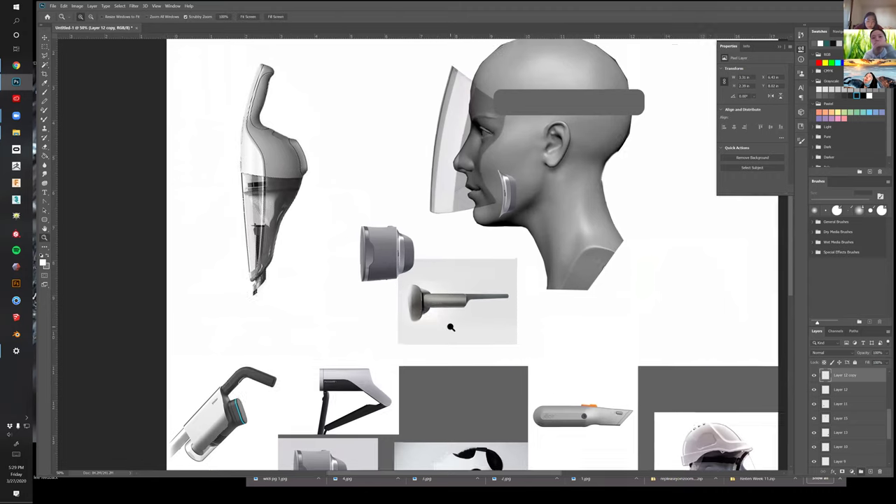
pyautogui.hotkey('ctrl', 't')
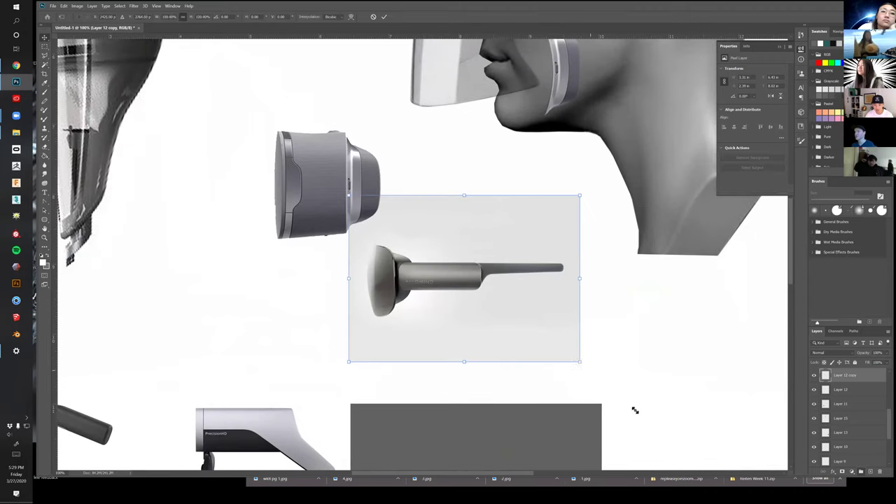
pyautogui.moveTo(635, 410); pyautogui.dragTo(694, 444)
pyautogui.press('Return')
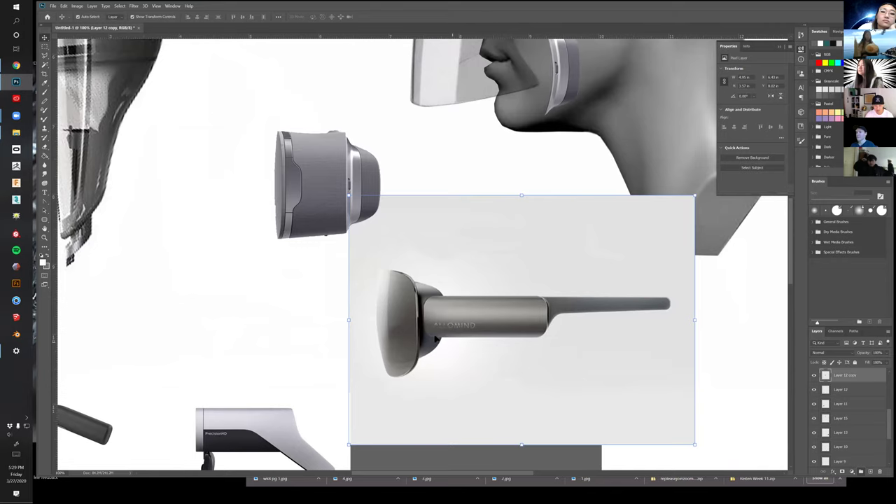
# Trace a polygonal lasso selection around the front housing and barrel of the copied Allomind device, leaving out its rear arm
pyautogui.press('z')
pyautogui.click(435, 338)
pyautogui.click(435, 338)
pyautogui.moveTo(432, 290); pyautogui.dragTo(417, 249)
pyautogui.press('l')
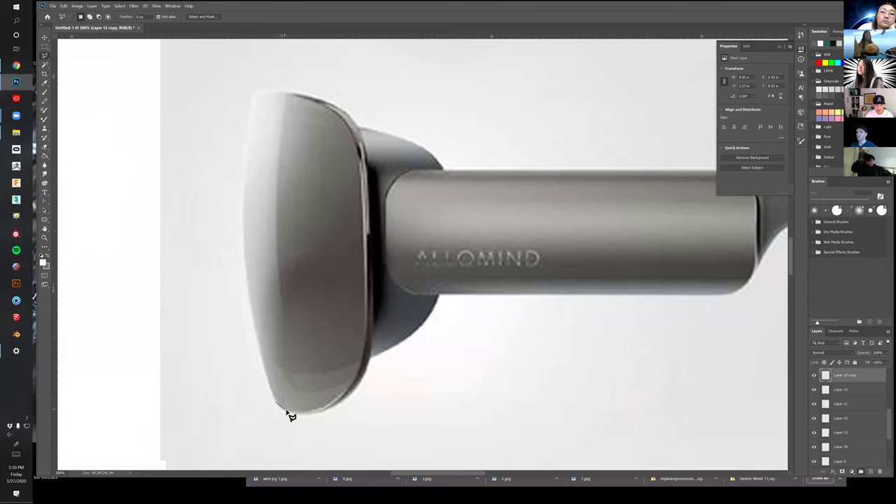
pyautogui.moveTo(313, 416)
pyautogui.mouseDown()
pyautogui.moveTo(325, 420)
pyautogui.moveTo(350, 405)
pyautogui.moveTo(376, 363)
pyautogui.moveTo(397, 351)
pyautogui.mouseUp()
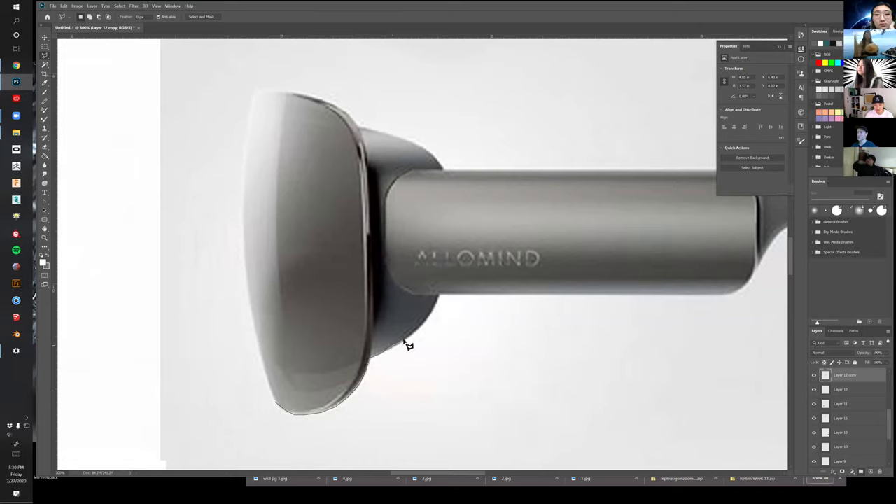
pyautogui.moveTo(425, 325)
pyautogui.mouseDown()
pyautogui.moveTo(441, 299)
pyautogui.moveTo(740, 294)
pyautogui.moveTo(624, 325)
pyautogui.moveTo(640, 329)
pyautogui.moveTo(660, 241)
pyautogui.moveTo(644, 214)
pyautogui.moveTo(612, 208)
pyautogui.moveTo(352, 229)
pyautogui.moveTo(340, 208)
pyautogui.moveTo(293, 176)
pyautogui.moveTo(254, 168)
pyautogui.moveTo(226, 140)
pyautogui.moveTo(155, 126)
pyautogui.moveTo(134, 202)
pyautogui.mouseUp()
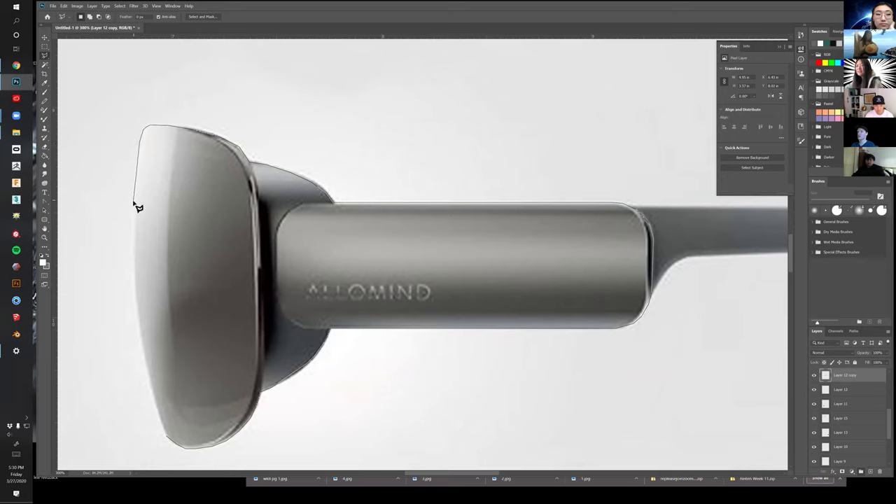
pyautogui.moveTo(135, 243); pyautogui.dragTo(132, 253)
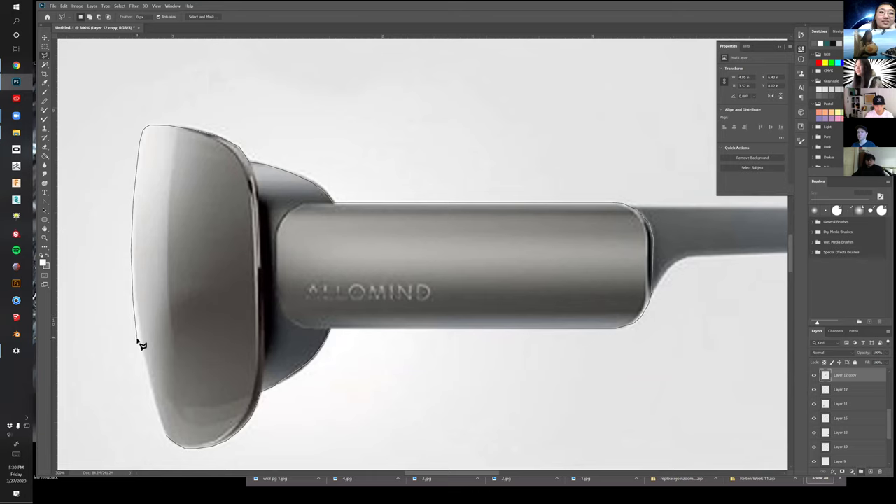
pyautogui.doubleClick(161, 426)
# Invert the selection, delete the background and rear arm from the Allomind copy, and deselect
pyautogui.click(119, 4)
pyautogui.click(129, 35)
pyautogui.press('Delete')
pyautogui.press('m')
pyautogui.hotkey('ctrl', 'd')
# Clone over the ALLOMIND lettering on the barrel and move the cut-out to the blank canvas between the vacuum and the head
pyautogui.press('s')
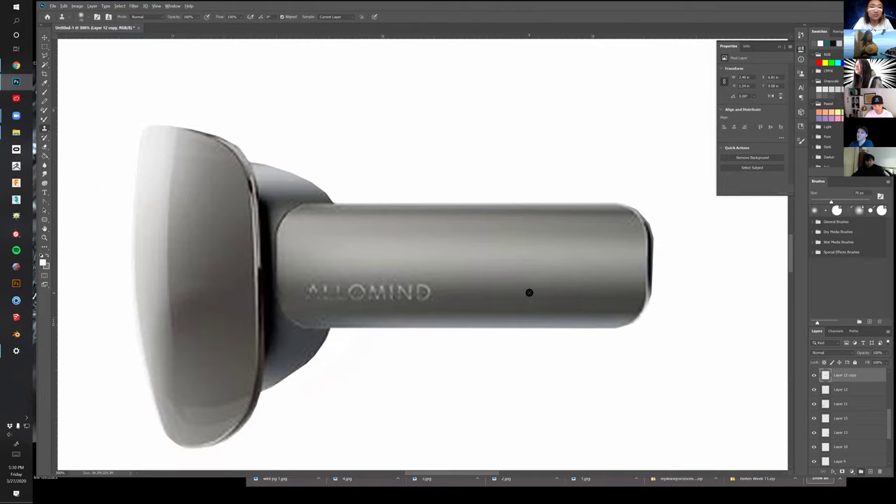
pyautogui.moveTo(391, 296)
pyautogui.mouseDown()
pyautogui.moveTo(438, 291)
pyautogui.moveTo(306, 290)
pyautogui.moveTo(377, 295)
pyautogui.mouseUp()
pyautogui.press('z')
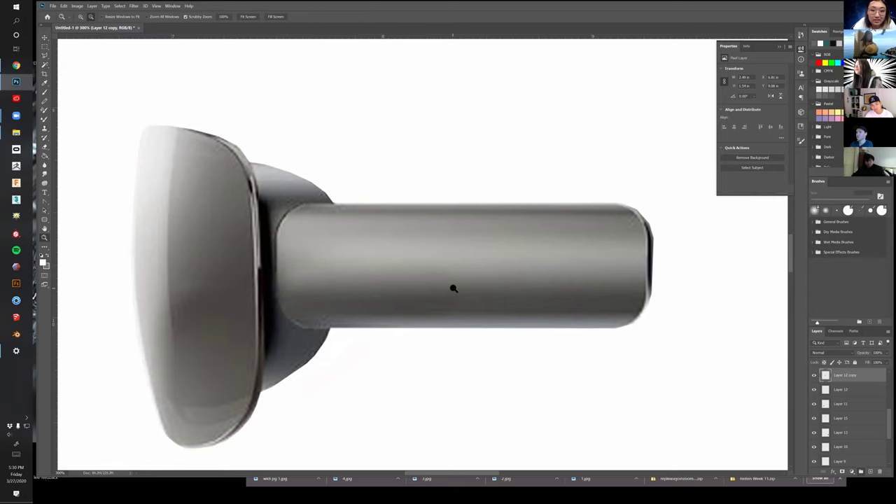
pyautogui.keyDown('alt'); pyautogui.click(455, 289); pyautogui.keyUp('alt')
pyautogui.keyDown('alt'); pyautogui.click(455, 289); pyautogui.keyUp('alt')
pyautogui.keyDown('alt'); pyautogui.click(455, 288); pyautogui.keyUp('alt')
pyautogui.scroll(1, 494, 333)
pyautogui.press('v')
pyautogui.moveTo(496, 304); pyautogui.dragTo(346, 144)
pyautogui.moveTo(430, 156); pyautogui.dragTo(392, 224)
# Duplicate the grey headband bar, shorten and thin the copy, and rotate it about 38.7° to link the headband's front with the shield's upper end
pyautogui.click(560, 203)
pyautogui.moveTo(582, 203); pyautogui.dragTo(495, 132)
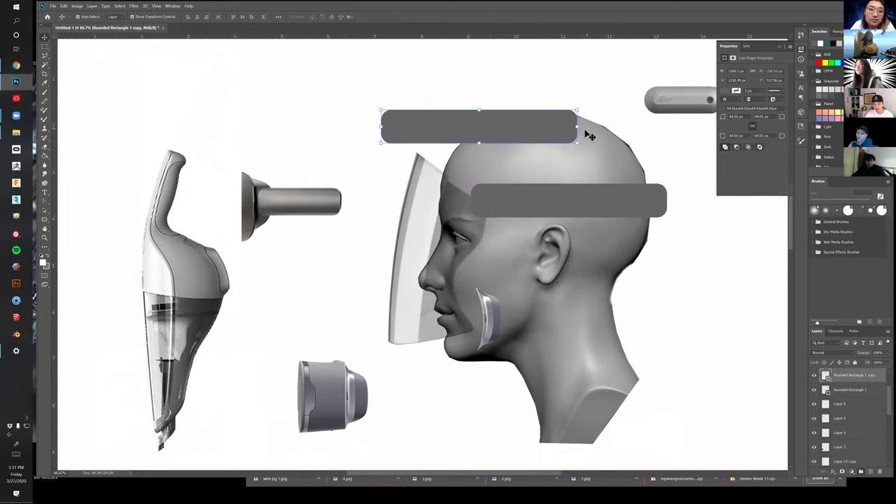
pyautogui.moveTo(551, 132); pyautogui.dragTo(497, 214)
pyautogui.moveTo(449, 189); pyautogui.dragTo(474, 194)
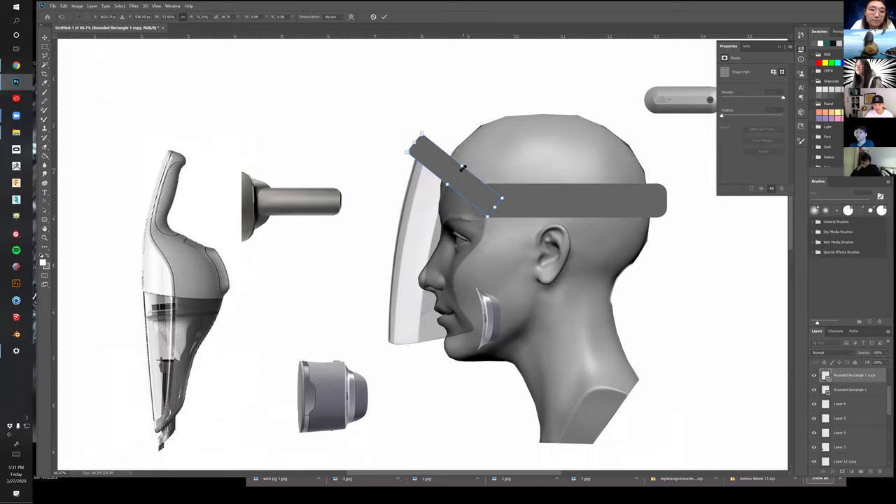
# Adjust the tilted bar in Perspective transform mode, shift it slightly down toward the shield, and apply the transform
pyautogui.rightClick(463, 168)
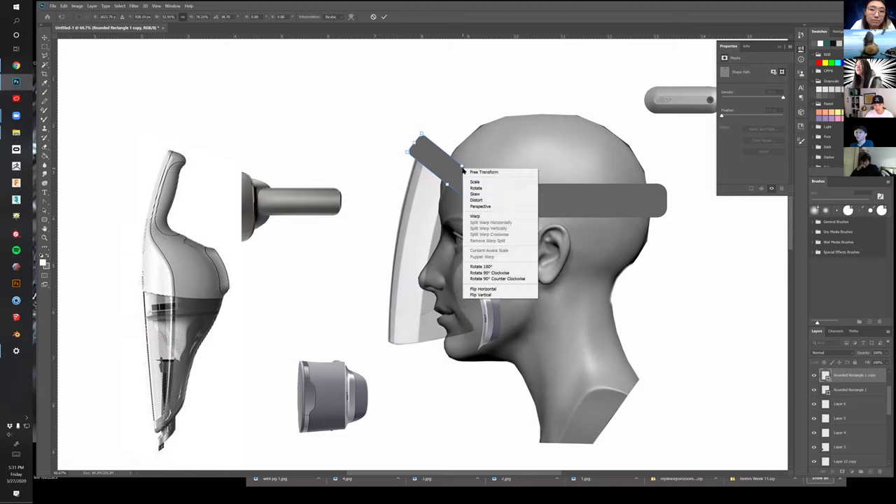
pyautogui.click(481, 206)
pyautogui.moveTo(462, 166)
pyautogui.mouseDown()
pyautogui.moveTo(453, 159)
pyautogui.moveTo(460, 180)
pyautogui.moveTo(466, 176)
pyautogui.mouseUp()
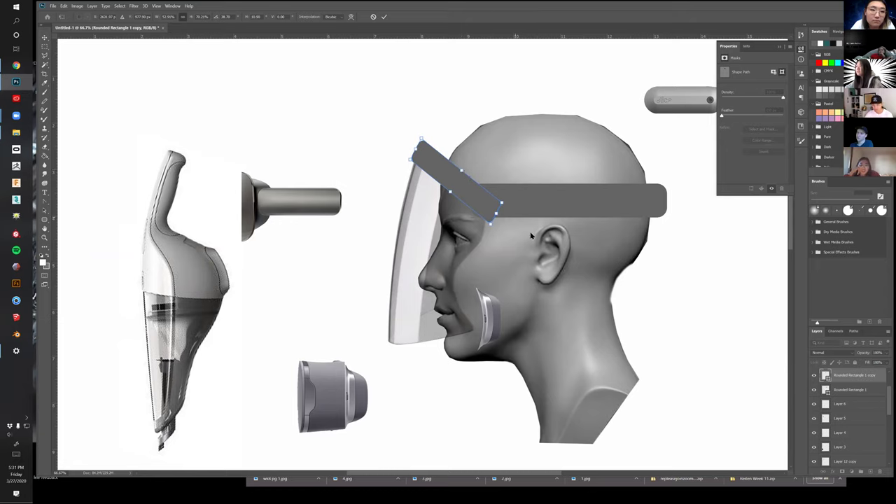
pyautogui.press('Return')
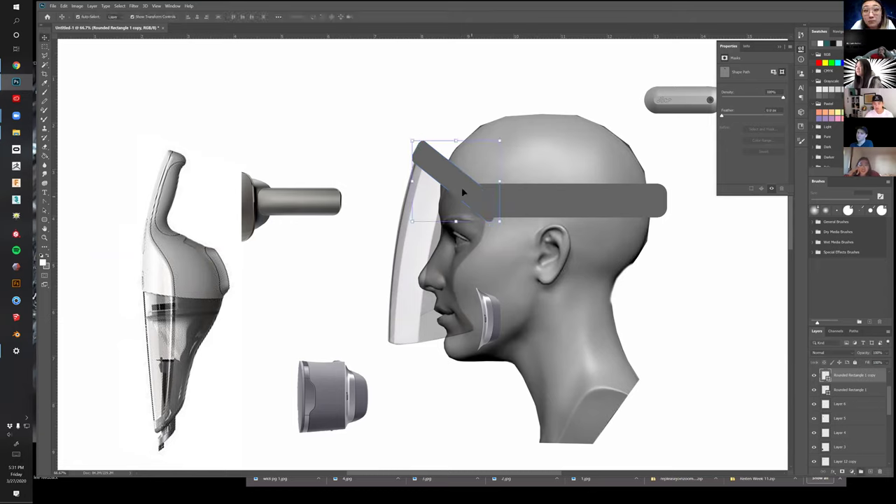
# Duplicate the tilted bar, rotate the copy about 108.6°, and place it running forward and down from the jaw beneath the chin
pyautogui.moveTo(446, 172); pyautogui.dragTo(487, 303)
pyautogui.scroll(-2, 551, 246)
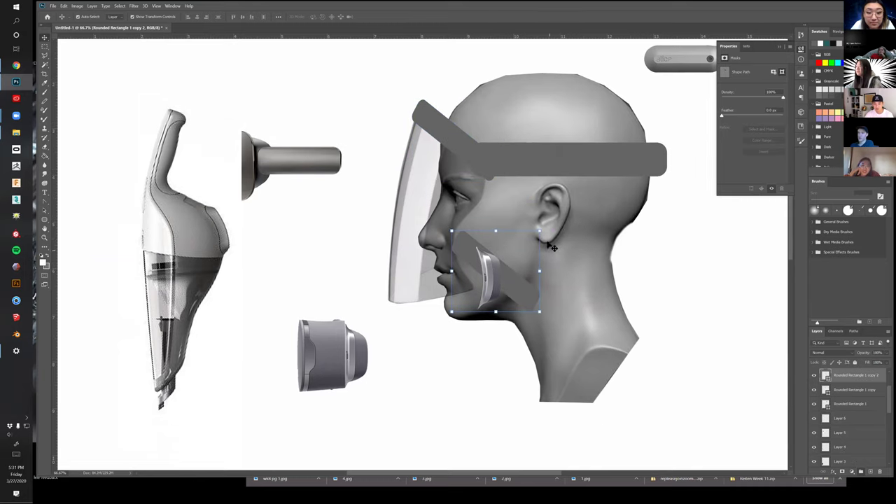
pyautogui.moveTo(550, 246); pyautogui.dragTo(496, 346)
pyautogui.moveTo(520, 273); pyautogui.dragTo(483, 308)
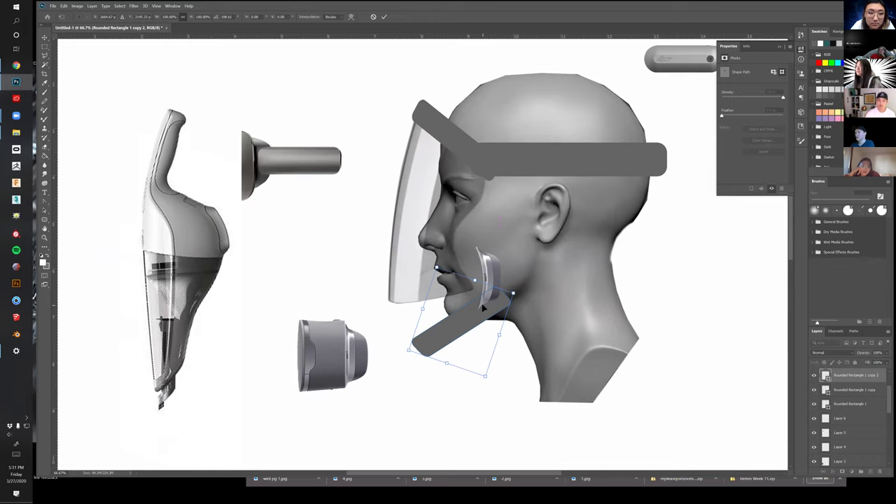
pyautogui.moveTo(380, 391); pyautogui.dragTo(394, 307)
pyautogui.scroll(-5, 406, 360)
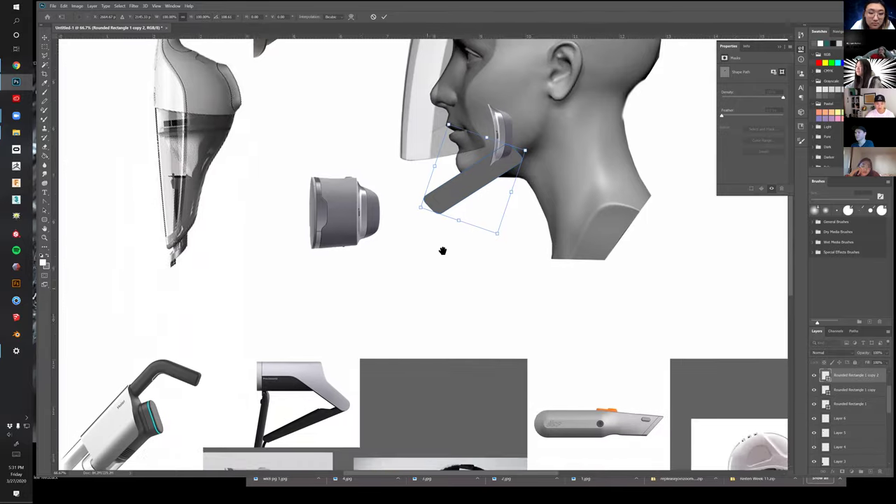
pyautogui.scroll(5, 487, 300)
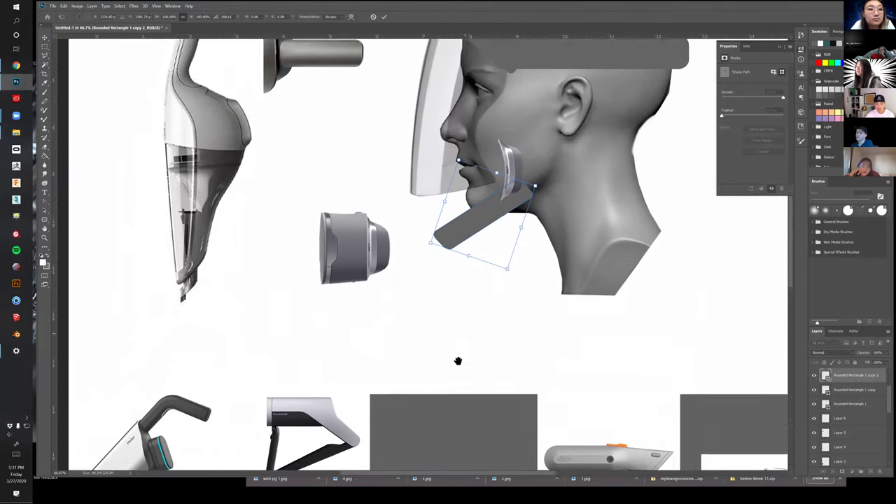
pyautogui.press('Return')
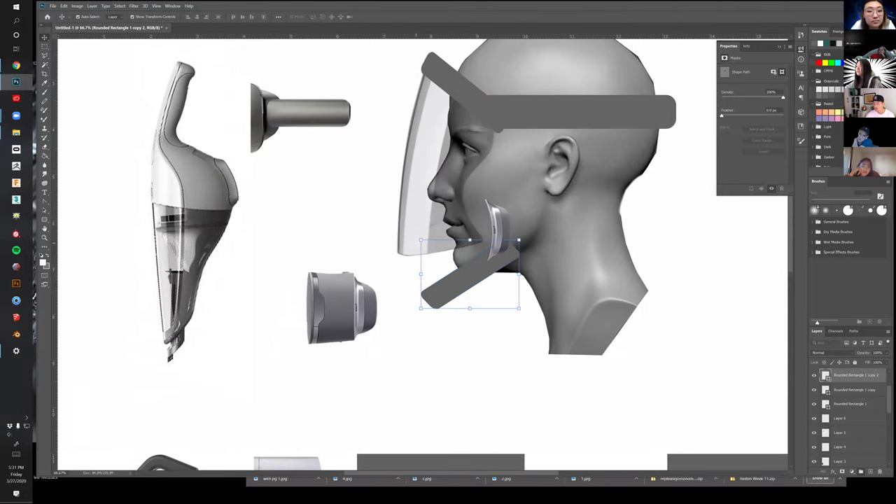
# Switch to Chrome, move the Spanner Product Development tab out of its window, and minimize the remaining Pinterest window
pyautogui.click(16, 65)
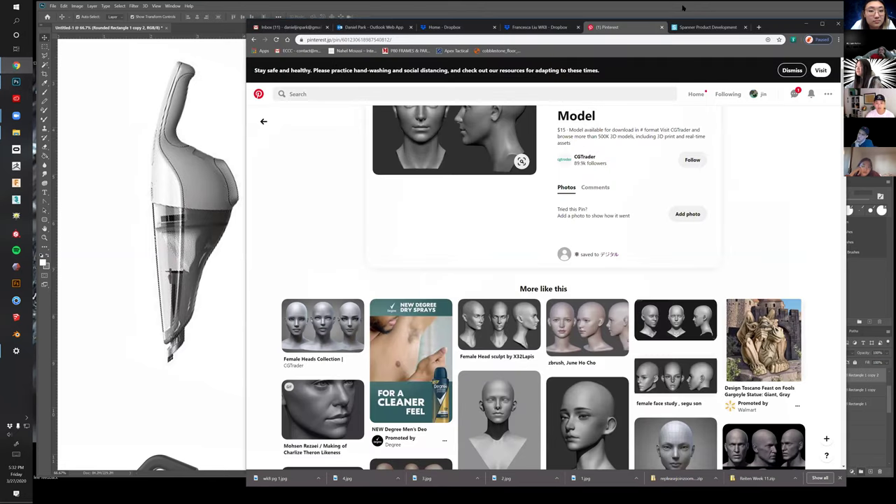
pyautogui.click(720, 28)
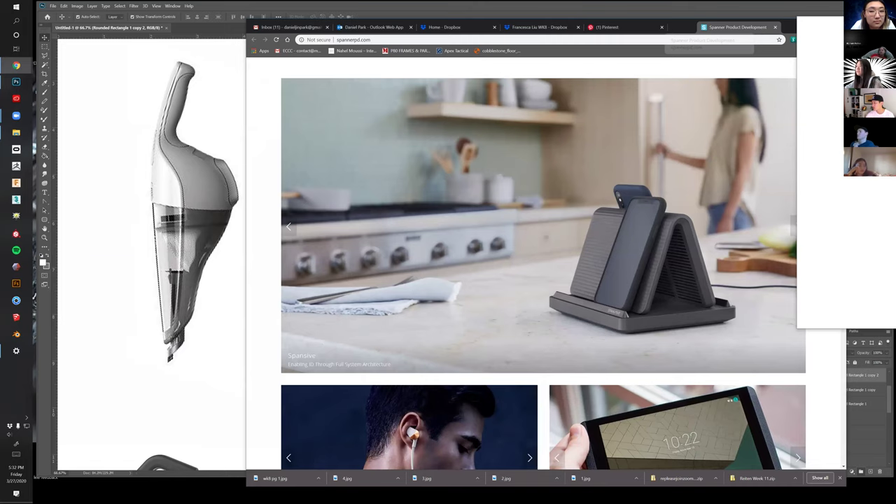
pyautogui.moveTo(738, 27); pyautogui.dragTo(895, 27)
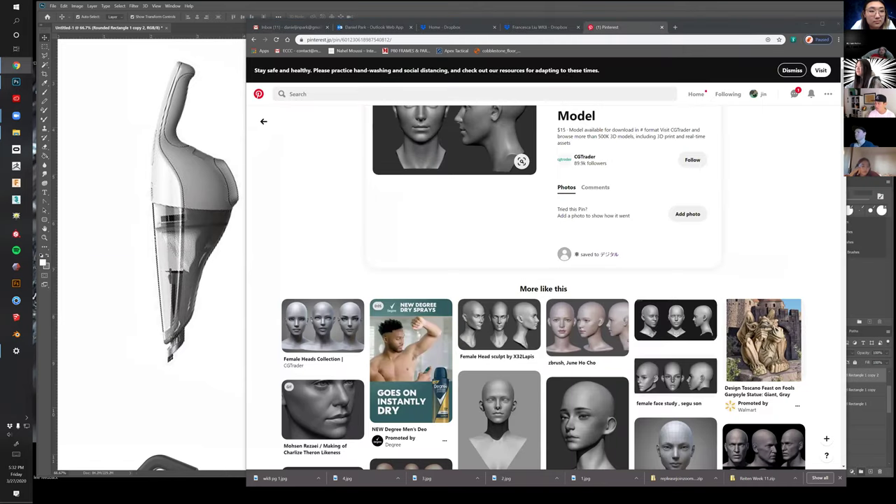
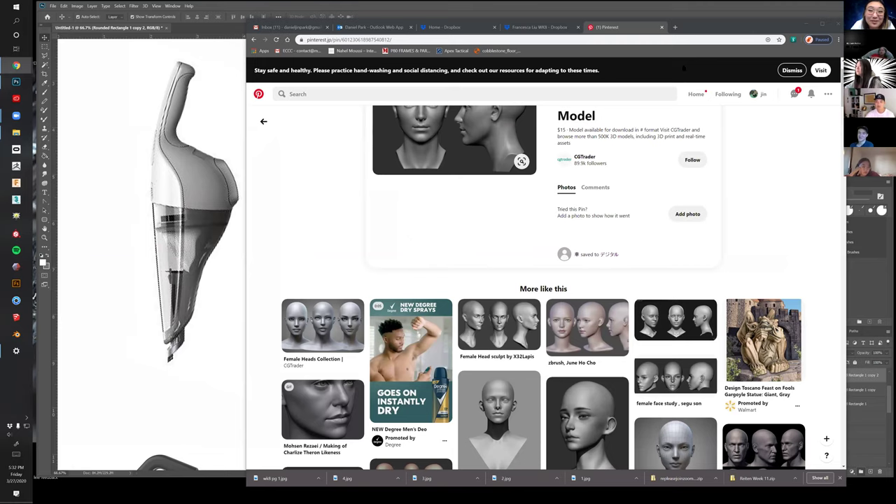
pyautogui.click(808, 25)
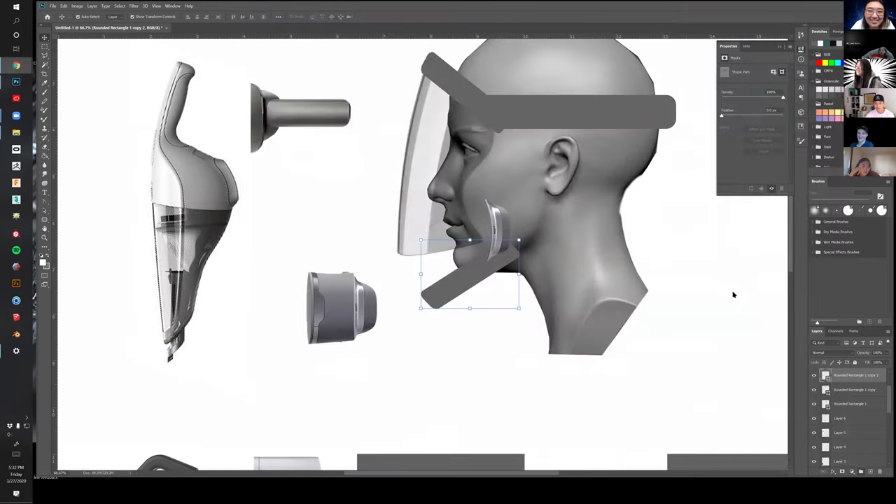
# Enlarge the bar beneath the chin proportionally to about 115%
pyautogui.press('z')
pyautogui.click(490, 286)
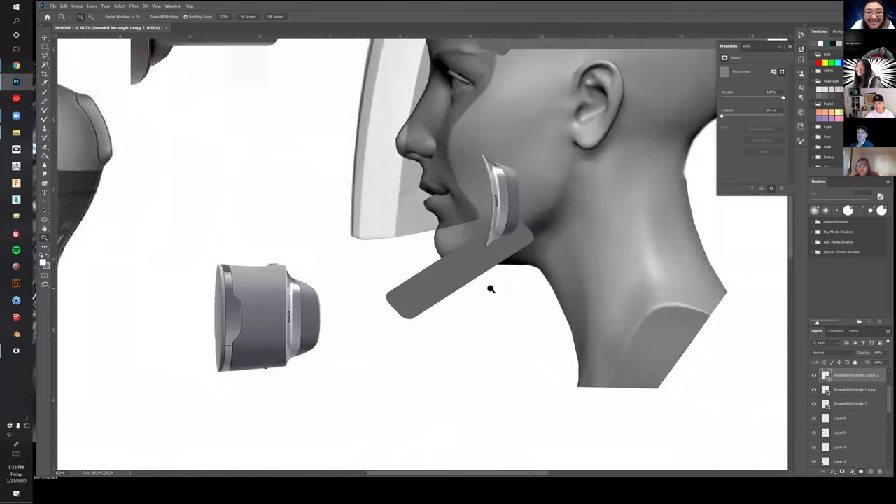
pyautogui.click(510, 313)
pyautogui.keyDown('alt'); pyautogui.click(509, 314); pyautogui.keyUp('alt')
pyautogui.press('v')
pyautogui.moveTo(500, 308); pyautogui.dragTo(486, 310)
pyautogui.moveTo(414, 360); pyautogui.dragTo(390, 374)
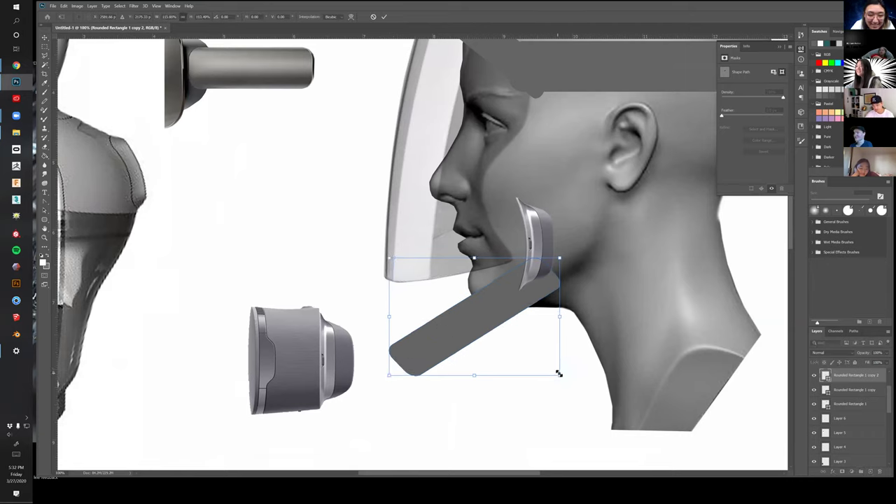
# Level the chin bar, reduce its height to about 86%, and rotate it back to its slanted position along the jaw
pyautogui.moveTo(567, 267); pyautogui.dragTo(582, 324)
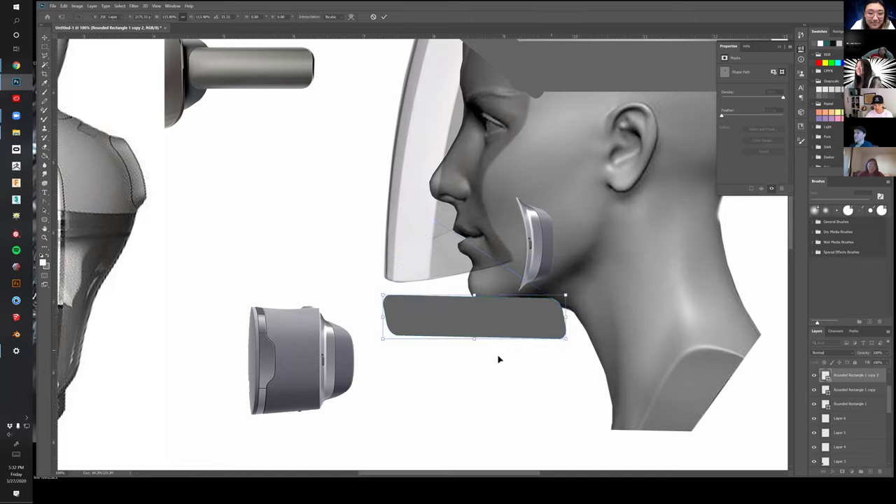
pyautogui.moveTo(472, 338); pyautogui.dragTo(472, 332)
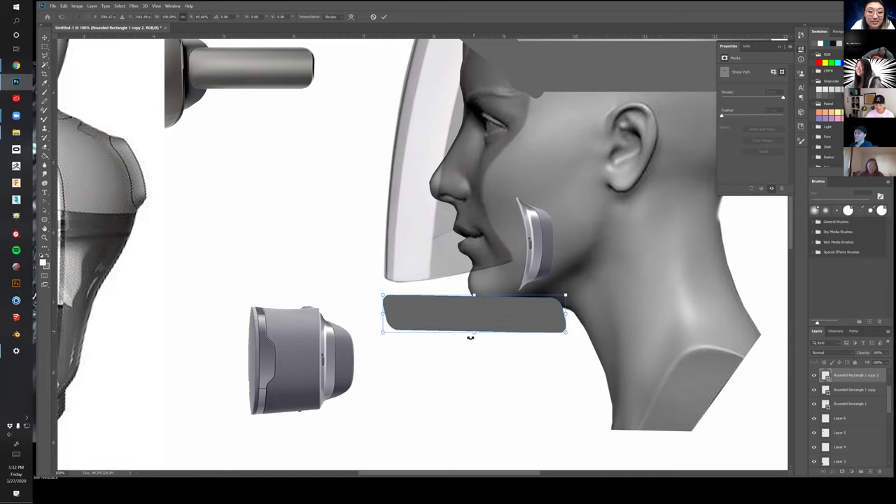
pyautogui.press('Return')
pyautogui.moveTo(571, 317); pyautogui.dragTo(578, 246)
pyautogui.press('Return')
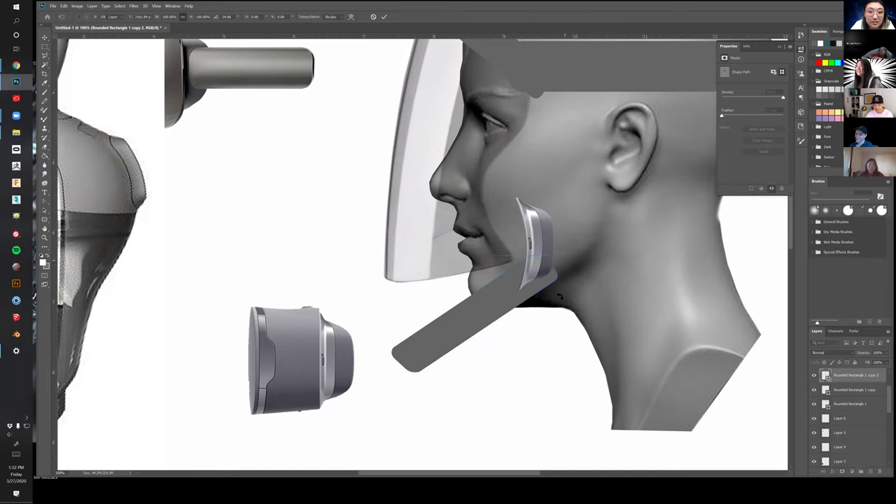
# Duplicate the PrecisionHD camera image from the reference board and place the copy on the blank canvas below the chin bar
pyautogui.press('z')
pyautogui.keyDown('alt'); pyautogui.click(540, 308); pyautogui.keyUp('alt')
pyautogui.keyDown('alt'); pyautogui.click(540, 307); pyautogui.keyUp('alt')
pyautogui.moveTo(541, 306); pyautogui.dragTo(549, 253)
pyautogui.moveTo(513, 448); pyautogui.dragTo(509, 266)
pyautogui.press('v')
pyautogui.click(419, 246)
pyautogui.keyDown('alt'); pyautogui.moveTo(420, 237); pyautogui.dragTo(549, 167); pyautogui.keyUp('alt')
pyautogui.moveTo(532, 221); pyautogui.dragTo(514, 261)
# Trace a polygonal lasso selection around the PrecisionHD camera body and its angled rear arm, excluding the black stand legs
pyautogui.press('z')
pyautogui.click(498, 213)
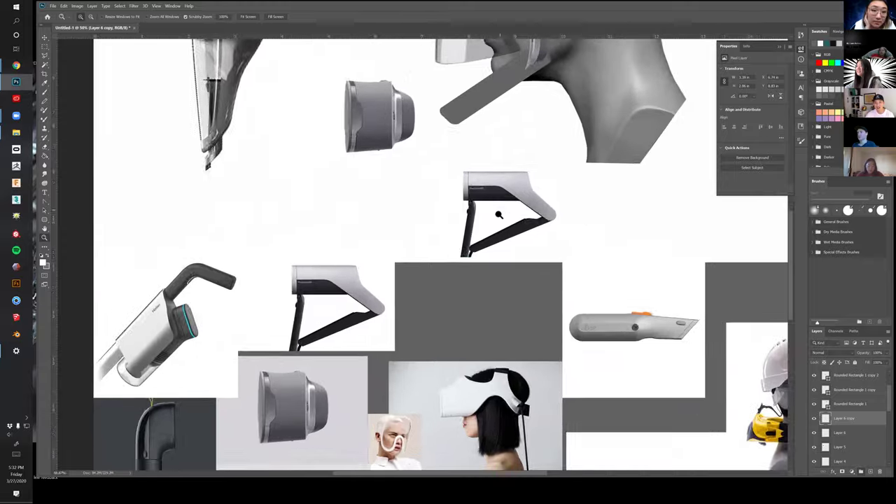
pyautogui.click(498, 214)
pyautogui.moveTo(498, 214); pyautogui.dragTo(500, 256)
pyautogui.click(499, 259)
pyautogui.click(497, 260)
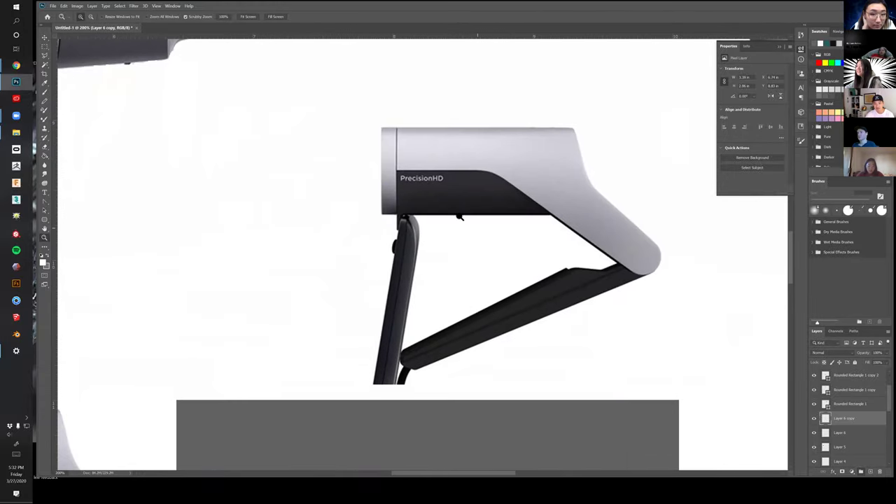
pyautogui.press('l')
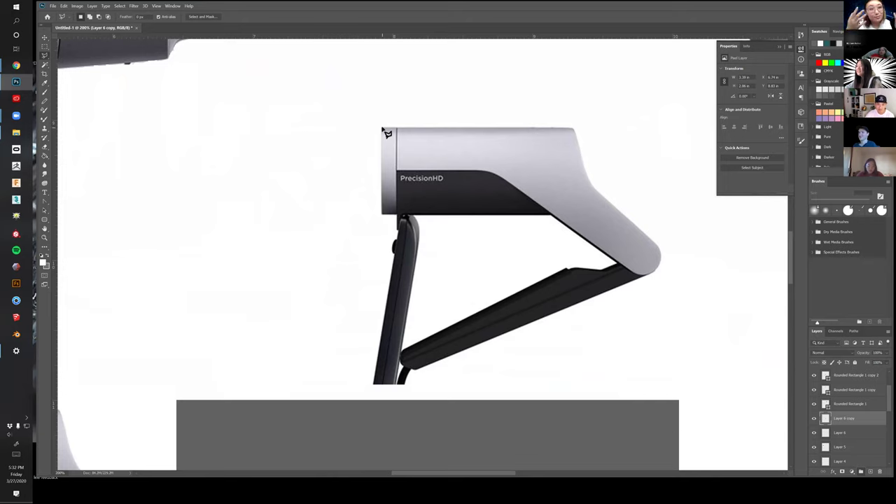
pyautogui.moveTo(390, 219)
pyautogui.mouseDown()
pyautogui.moveTo(554, 220)
pyautogui.moveTo(637, 279)
pyautogui.moveTo(657, 270)
pyautogui.moveTo(660, 250)
pyautogui.mouseUp()
pyautogui.moveTo(606, 216); pyautogui.dragTo(601, 200)
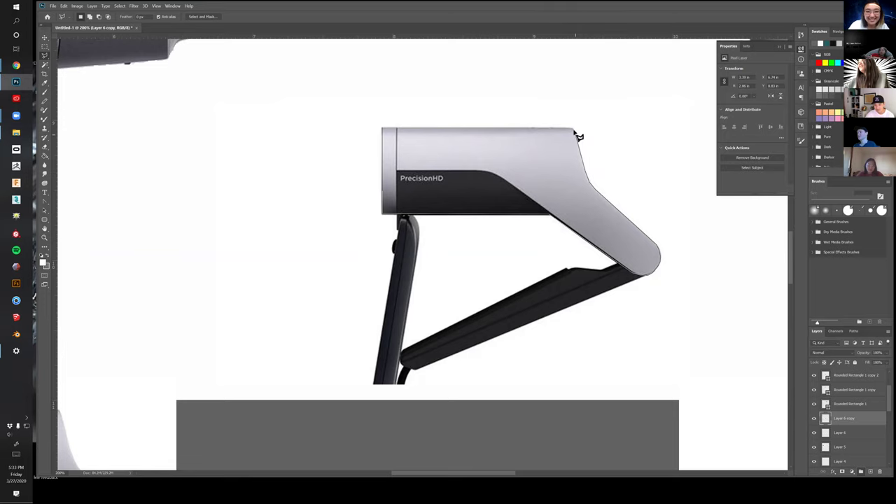
pyautogui.moveTo(569, 132)
pyautogui.mouseDown()
pyautogui.moveTo(405, 143)
pyautogui.moveTo(398, 132)
pyautogui.mouseUp()
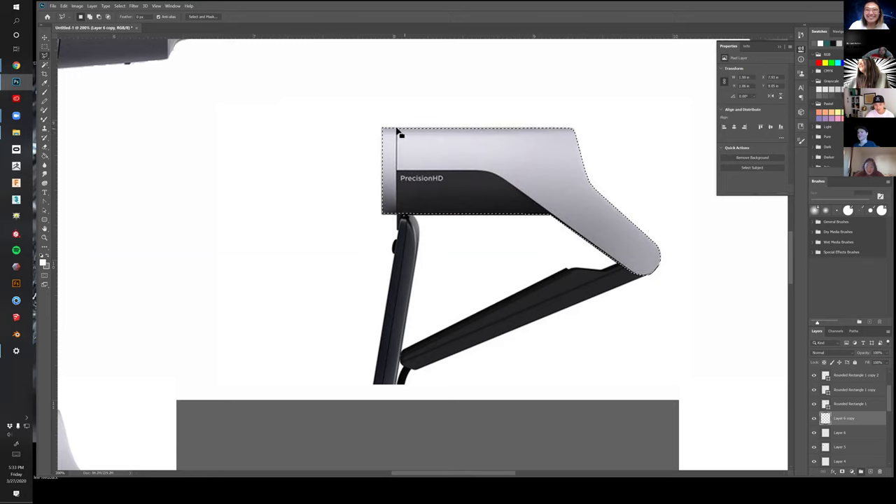
# Invert the selection, delete the stand legs and background from the PrecisionHD copy, and deselect
pyautogui.click(119, 6)
pyautogui.click(131, 34)
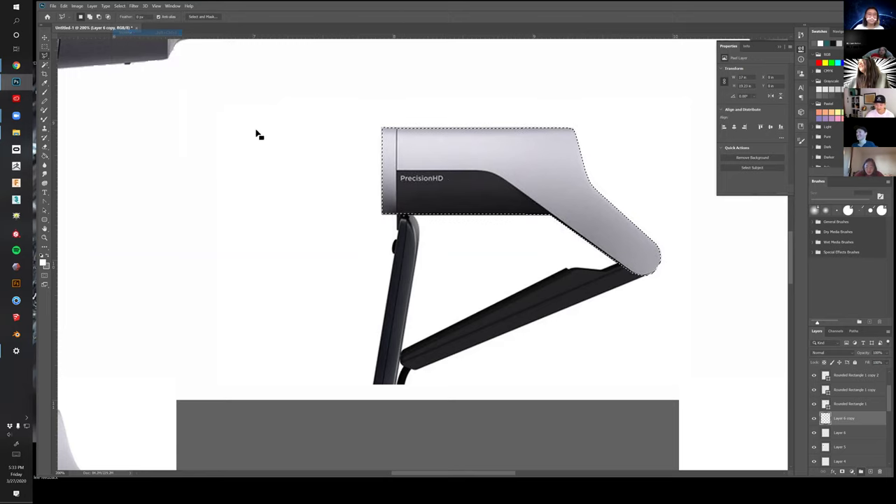
pyautogui.press('Delete')
pyautogui.hotkey('ctrl', 'd')
pyautogui.press('z')
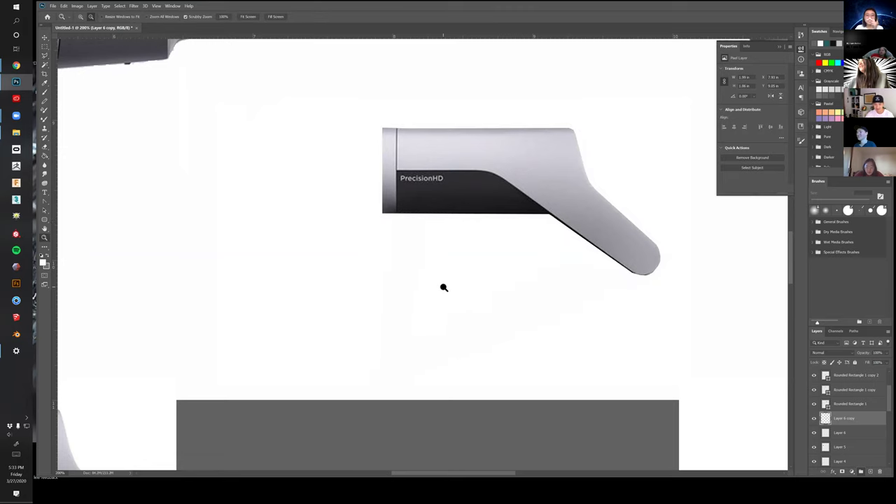
# Move the warped lens piece off the jaw to the blank canvas beside the vacuum
pyautogui.keyDown('alt'); pyautogui.click(443, 287); pyautogui.keyUp('alt')
pyautogui.keyDown('alt'); pyautogui.click(442, 287); pyautogui.keyUp('alt')
pyautogui.keyDown('alt'); pyautogui.click(440, 285); pyautogui.keyUp('alt')
pyautogui.moveTo(390, 320); pyautogui.dragTo(370, 378)
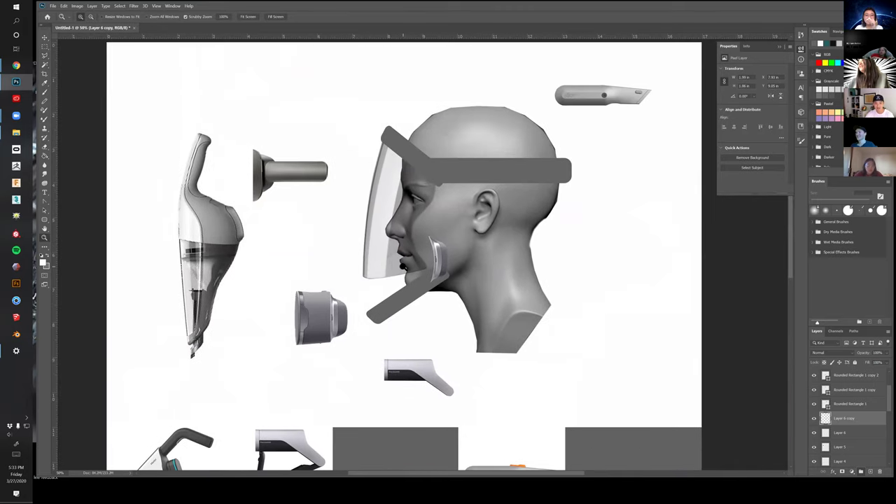
pyautogui.click(397, 268)
pyautogui.press('v')
pyautogui.moveTo(462, 254); pyautogui.dragTo(244, 243)
# Duplicate the chin bar and rotate the copy into a steep cheek strut running from the headband down to the chin bar
pyautogui.click(442, 294)
pyautogui.moveTo(441, 294); pyautogui.dragTo(532, 164)
pyautogui.moveTo(471, 242); pyautogui.dragTo(455, 223)
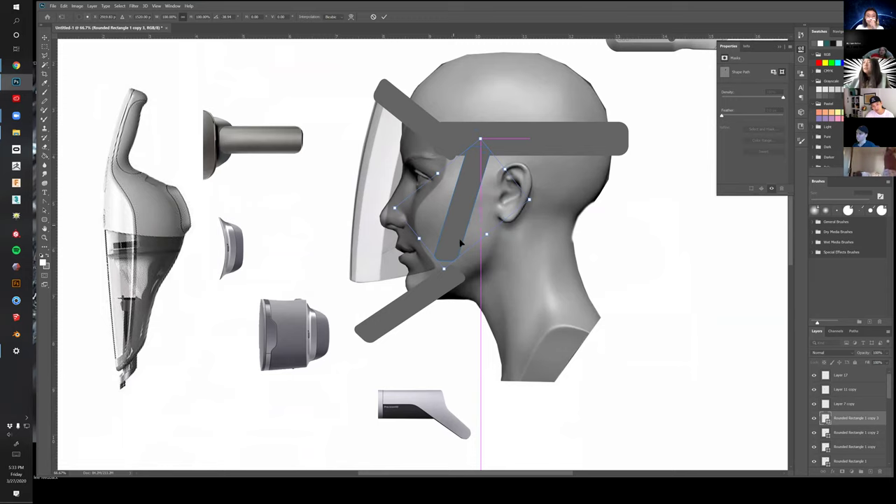
pyautogui.press('Return')
# Move the horizontal headband bar off the head to the area behind the neck
pyautogui.press('z')
pyautogui.click(458, 203)
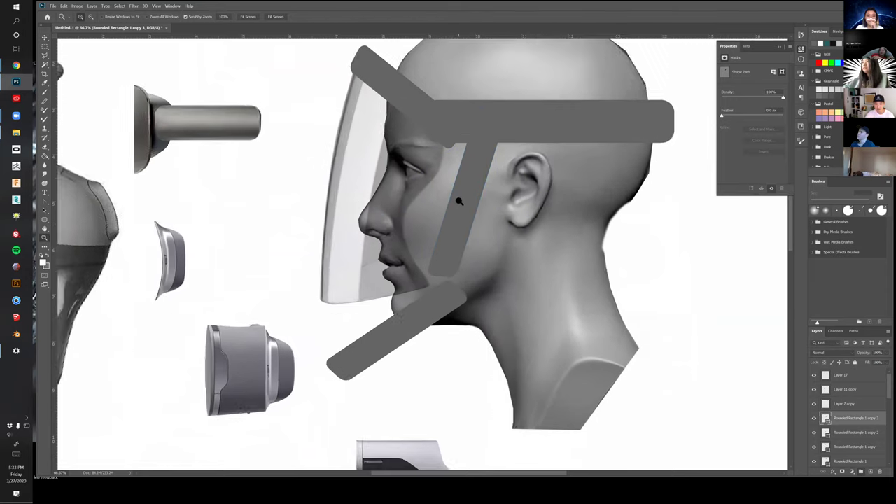
pyautogui.press('space')
pyautogui.moveTo(455, 154); pyautogui.dragTo(455, 167)
pyautogui.press('v')
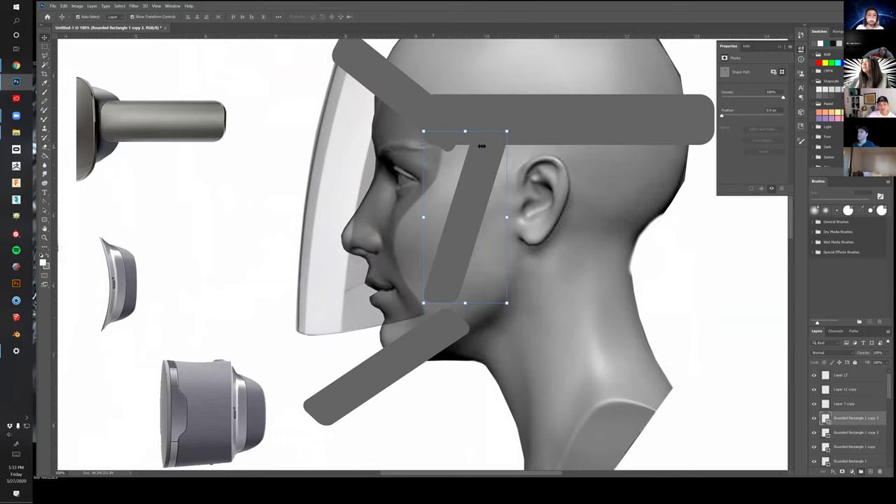
pyautogui.moveTo(566, 115); pyautogui.dragTo(756, 251)
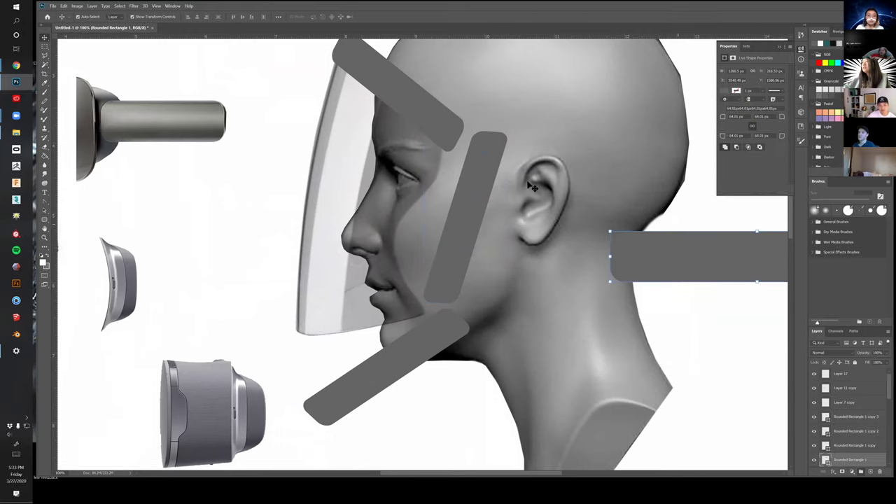
# Lengthen the slanted forehead bar and reposition it to run from the shield's upper edge to just in front of the ear
pyautogui.click(434, 138)
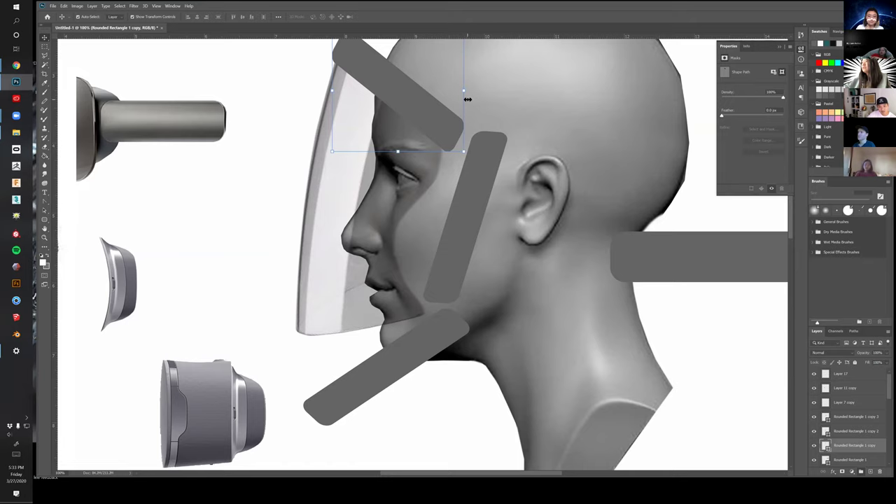
pyautogui.scroll(3, 467, 224)
pyautogui.hotkey('ctrl', 't')
pyautogui.moveTo(480, 151); pyautogui.dragTo(475, 116)
pyautogui.press('Return')
pyautogui.hotkey('ctrl', 't')
pyautogui.moveTo(485, 172); pyautogui.dragTo(497, 221)
pyautogui.moveTo(497, 228); pyautogui.dragTo(500, 226)
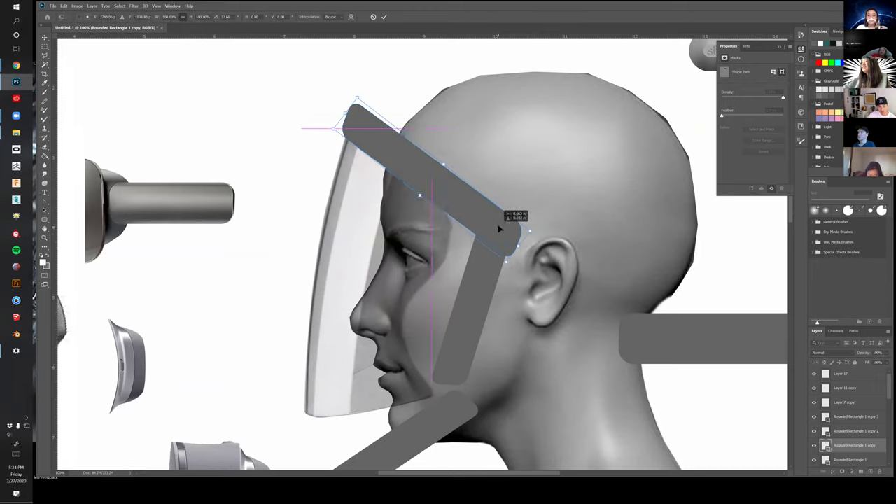
# Make the slanted forehead bar thinner by pulling in its upper edge
pyautogui.moveTo(443, 163); pyautogui.dragTo(438, 181)
pyautogui.rightClick(436, 177)
pyautogui.click(453, 215)
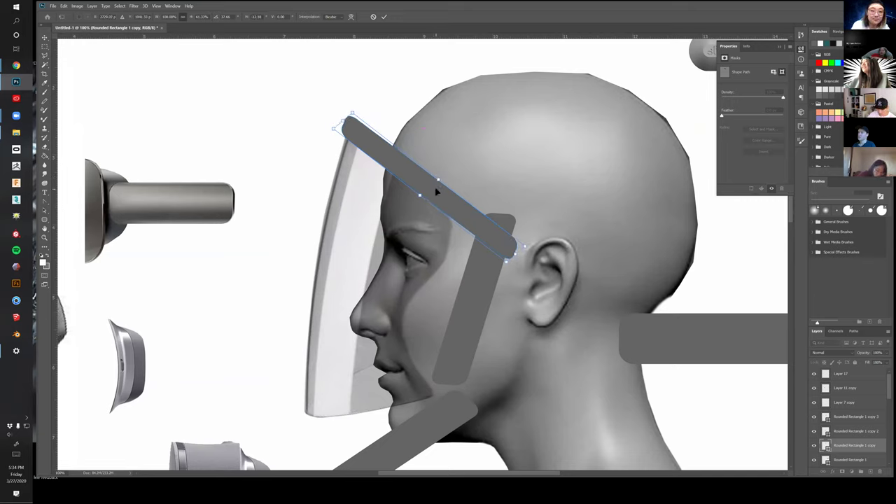
pyautogui.press('Return')
# Shift the cheek strut so it bridges the forehead bar's rear end and the chin bar
pyautogui.moveTo(493, 304); pyautogui.dragTo(501, 218)
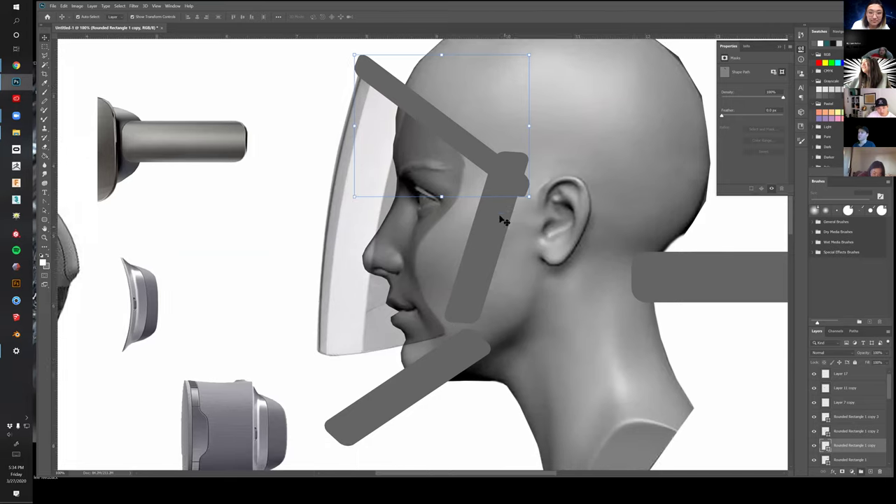
pyautogui.click(481, 253)
pyautogui.moveTo(480, 262); pyautogui.dragTo(496, 242)
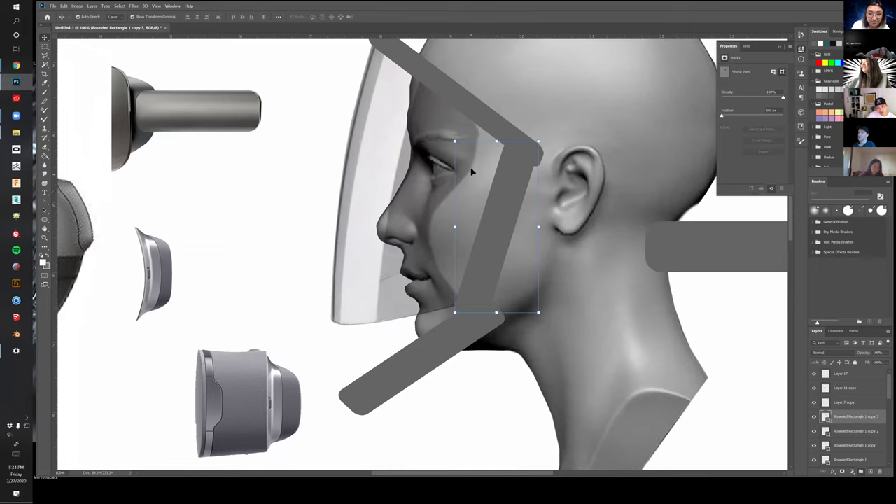
pyautogui.click(504, 126)
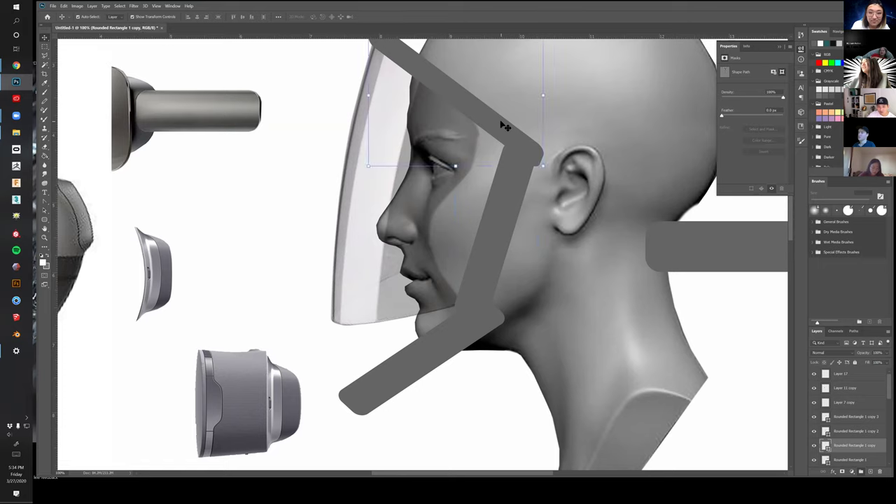
pyautogui.moveTo(499, 144); pyautogui.dragTo(480, 162)
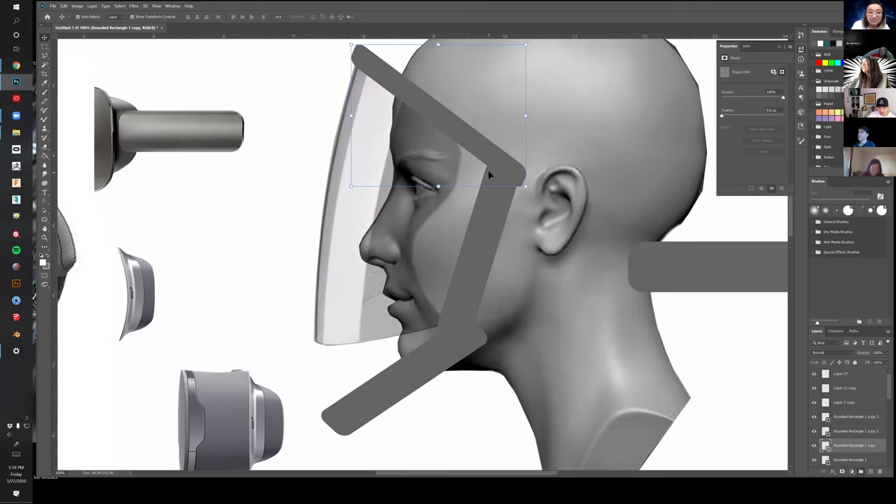
# Rotate the cheek strut upright so it stands vertically over the cheek
pyautogui.click(486, 240)
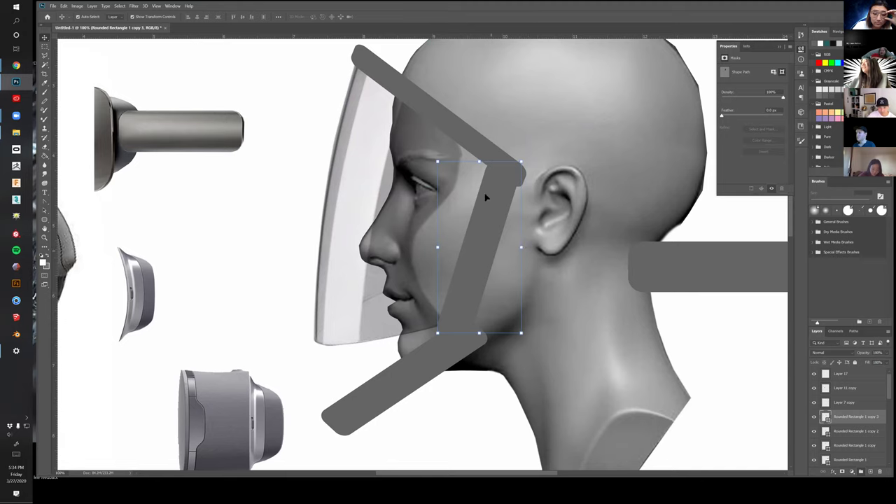
pyautogui.moveTo(529, 249)
pyautogui.mouseDown()
pyautogui.moveTo(534, 224)
pyautogui.moveTo(526, 233)
pyautogui.mouseUp()
pyautogui.press('Return')
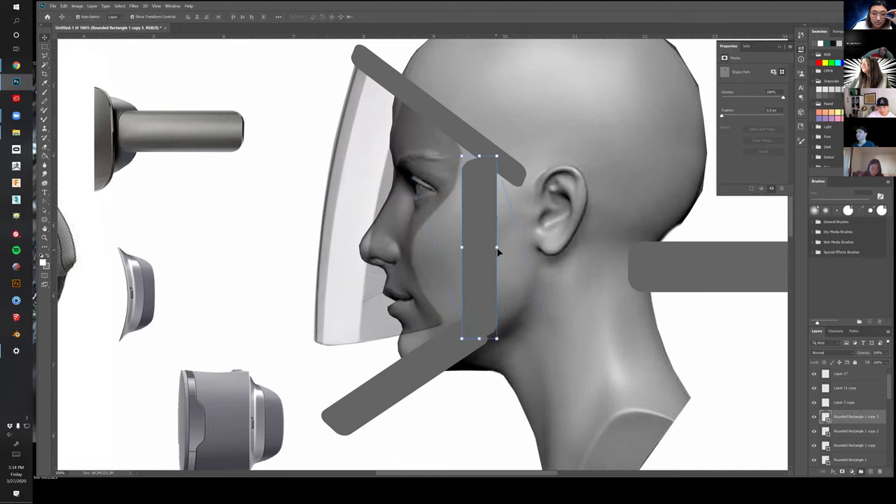
# Warp the vertical cheek strut so both long edges bow backward toward the ear
pyautogui.rightClick(496, 250)
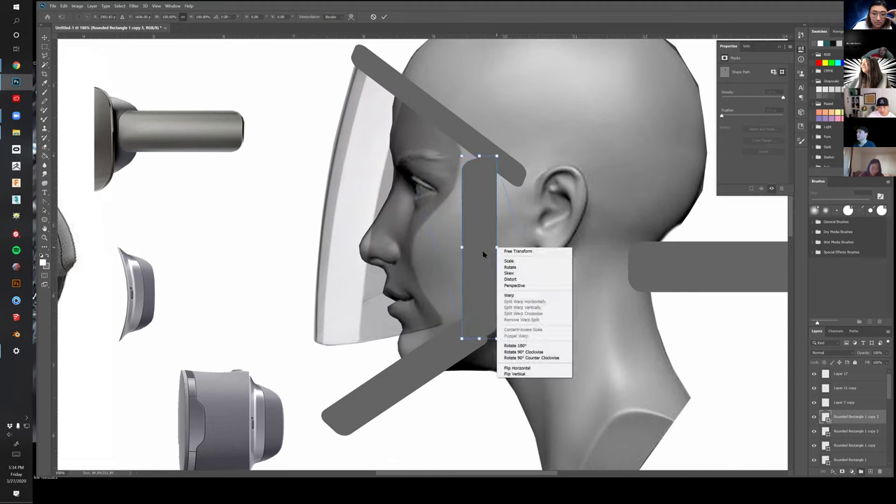
pyautogui.click(512, 297)
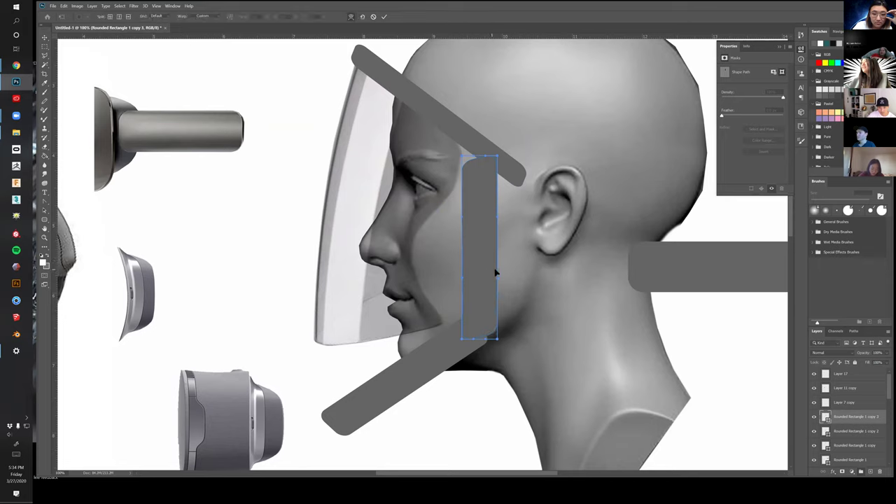
pyautogui.moveTo(498, 278); pyautogui.dragTo(524, 281)
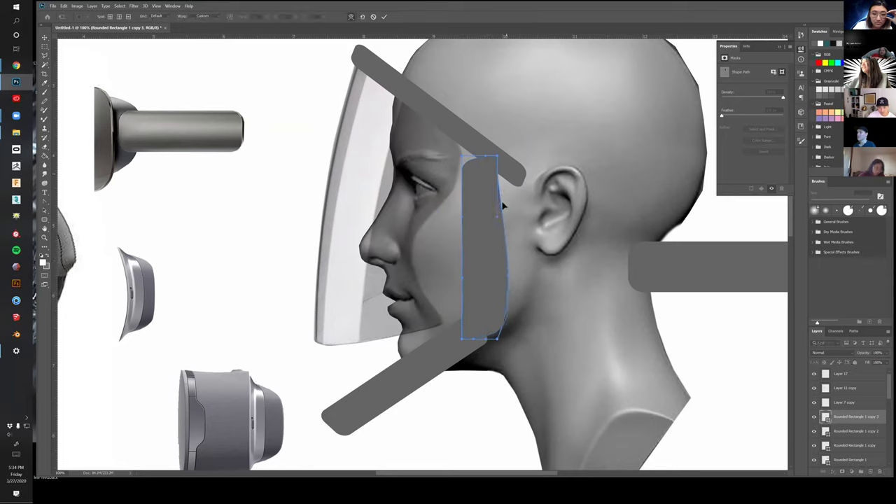
pyautogui.moveTo(498, 217); pyautogui.dragTo(529, 174)
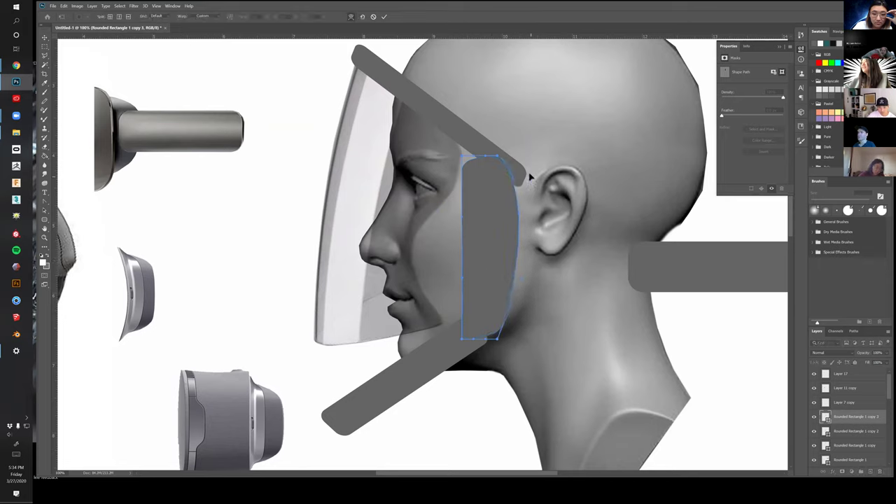
pyautogui.moveTo(520, 277); pyautogui.dragTo(518, 339)
pyautogui.moveTo(469, 292); pyautogui.dragTo(492, 323)
pyautogui.moveTo(462, 217); pyautogui.dragTo(489, 173)
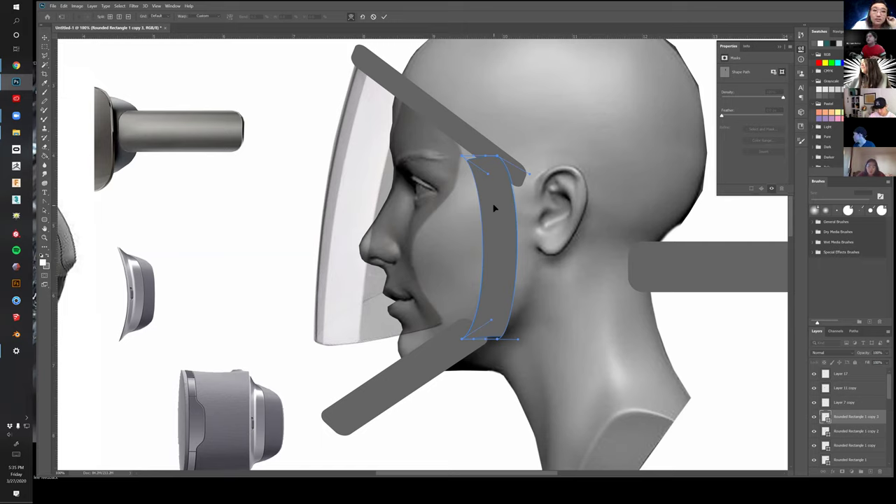
# Tilt and reposition the curved strut under the forehead bar, and move the chin bar up to meet the strut's lower end
pyautogui.press('v')
pyautogui.moveTo(497, 202)
pyautogui.mouseDown()
pyautogui.moveTo(524, 189)
pyautogui.moveTo(506, 196)
pyautogui.mouseUp()
pyautogui.moveTo(535, 246); pyautogui.dragTo(536, 249)
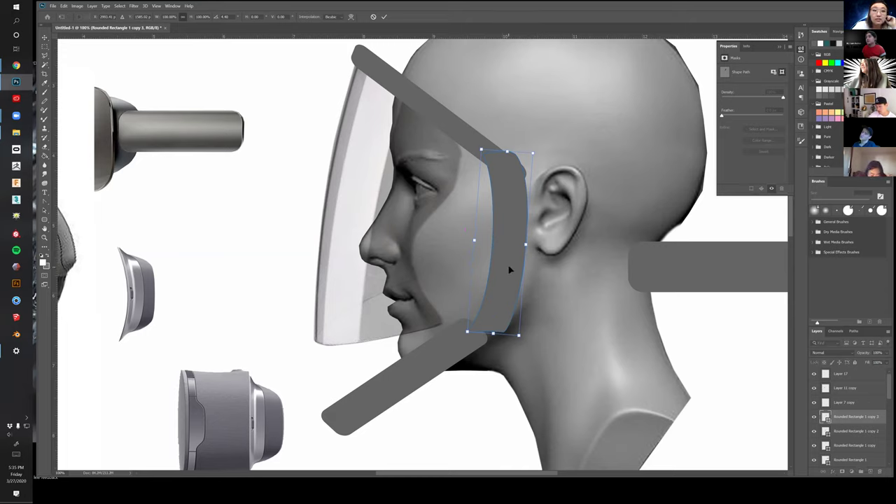
pyautogui.moveTo(500, 312); pyautogui.dragTo(606, 343)
pyautogui.press('Return')
pyautogui.click(465, 342)
pyautogui.moveTo(607, 283); pyautogui.dragTo(487, 243)
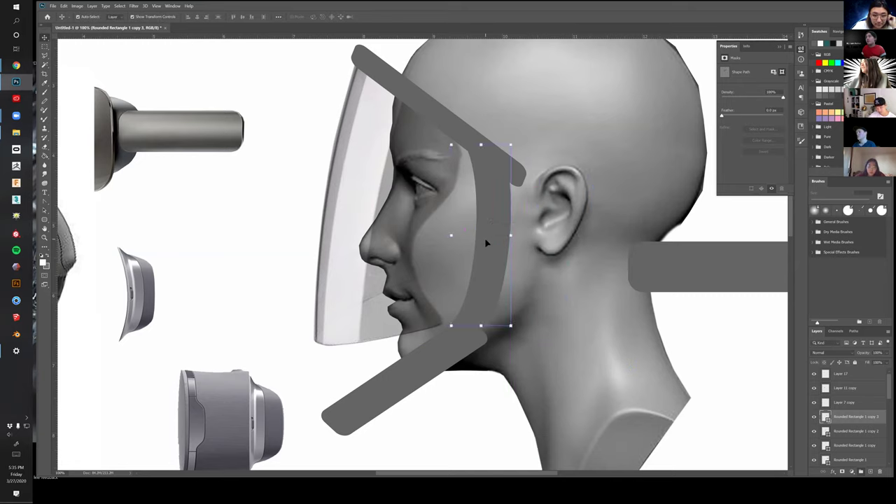
pyautogui.click(428, 372)
pyautogui.moveTo(462, 348); pyautogui.dragTo(469, 338)
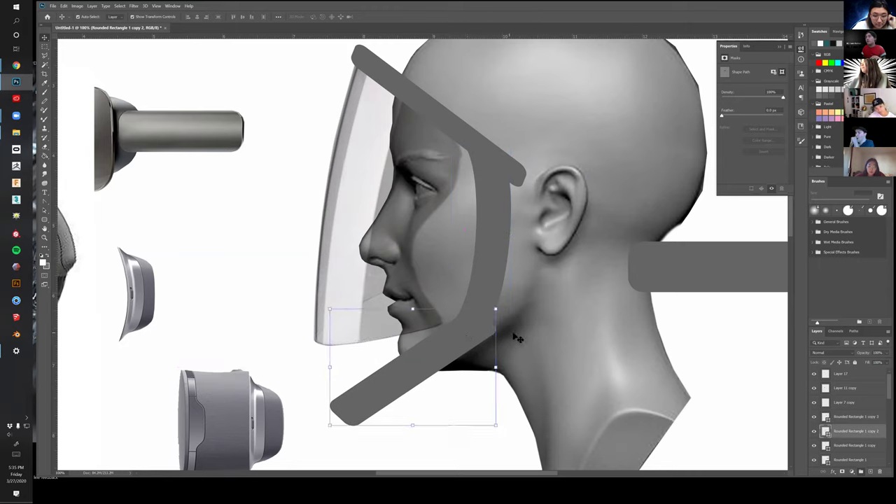
# Merge the forehead bar, curved strut and chin bar into one shape layer and rasterize it
pyautogui.press('z')
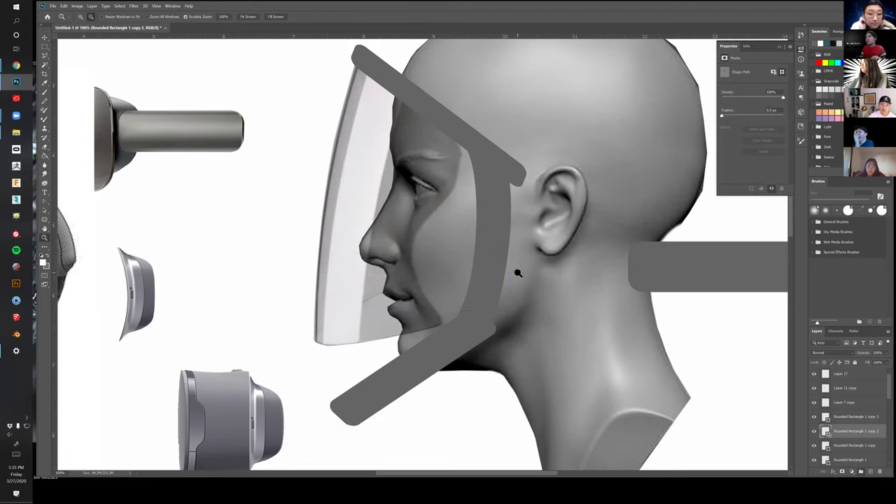
pyautogui.keyDown('alt'); pyautogui.click(517, 273); pyautogui.keyUp('alt')
pyautogui.press('v')
pyautogui.click(490, 304)
pyautogui.keyDown('shift'); pyautogui.click(469, 168); pyautogui.keyUp('shift')
pyautogui.keyDown('shift'); pyautogui.click(454, 346); pyautogui.keyUp('shift')
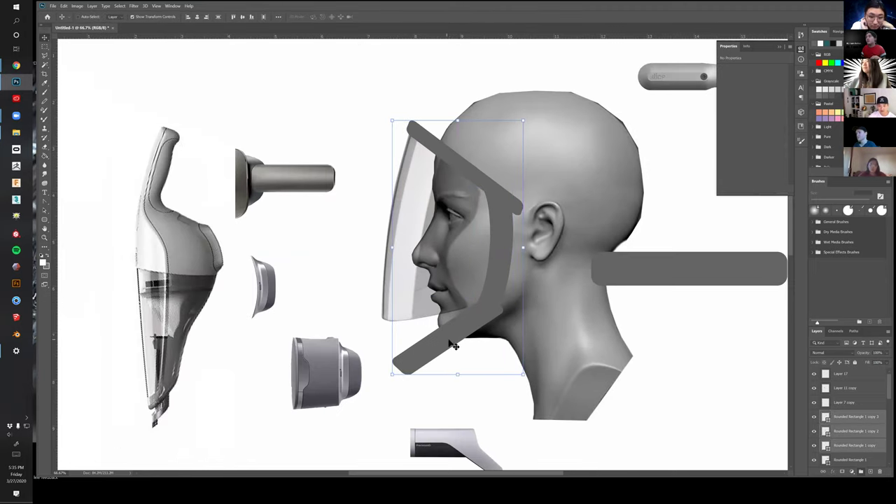
pyautogui.hotkey('ctrl', 'e')
pyautogui.press('b')
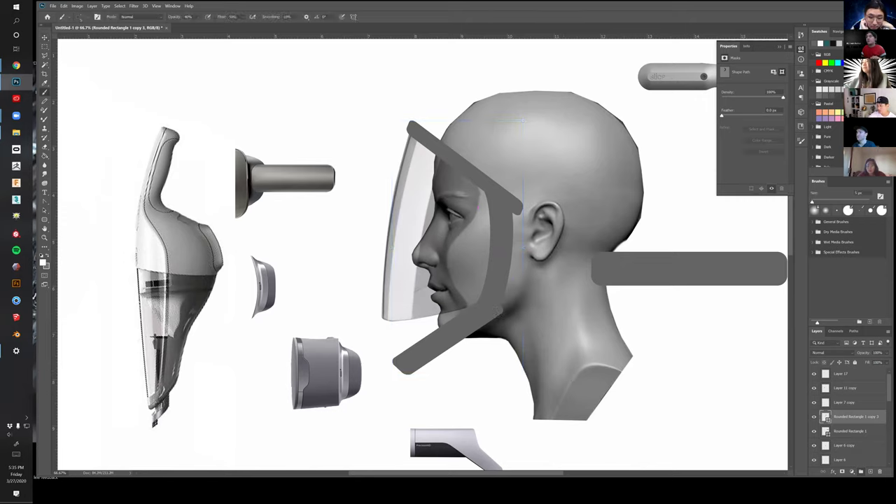
pyautogui.click(661, 200)
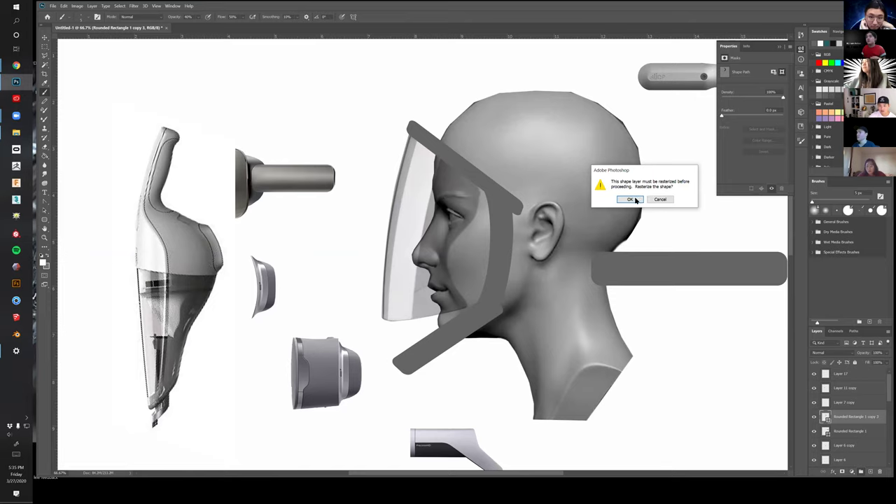
pyautogui.click(635, 200)
# Lasso the forehead bar's rear end protruding past the curved strut and delete it to round the upper joint
pyautogui.press('z')
pyautogui.moveTo(467, 209); pyautogui.dragTo(384, 278)
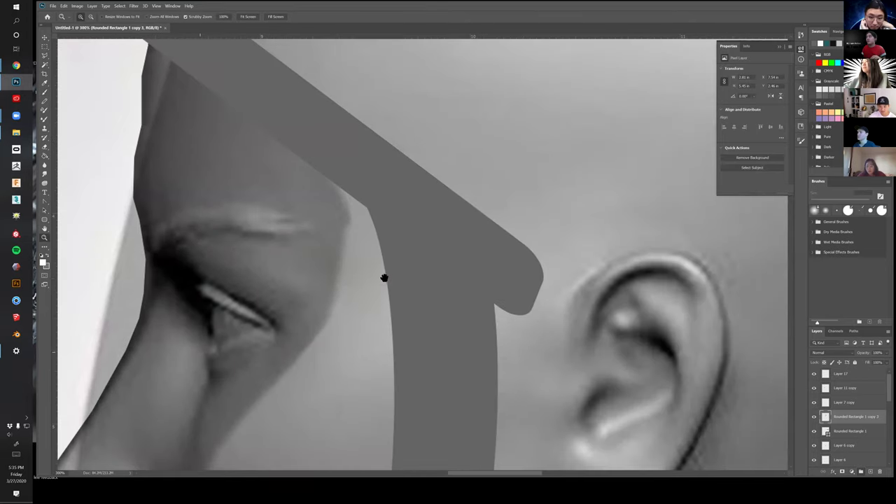
pyautogui.press('l')
pyautogui.moveTo(469, 302)
pyautogui.mouseDown()
pyautogui.moveTo(425, 191)
pyautogui.moveTo(395, 160)
pyautogui.moveTo(451, 133)
pyautogui.moveTo(598, 213)
pyautogui.moveTo(604, 334)
pyautogui.moveTo(543, 361)
pyautogui.mouseUp()
pyautogui.press('Delete')
# Lasso the protruding corner at the strut and chin bar joint along a curve, delete it, and deselect
pyautogui.scroll(-10, 544, 208)
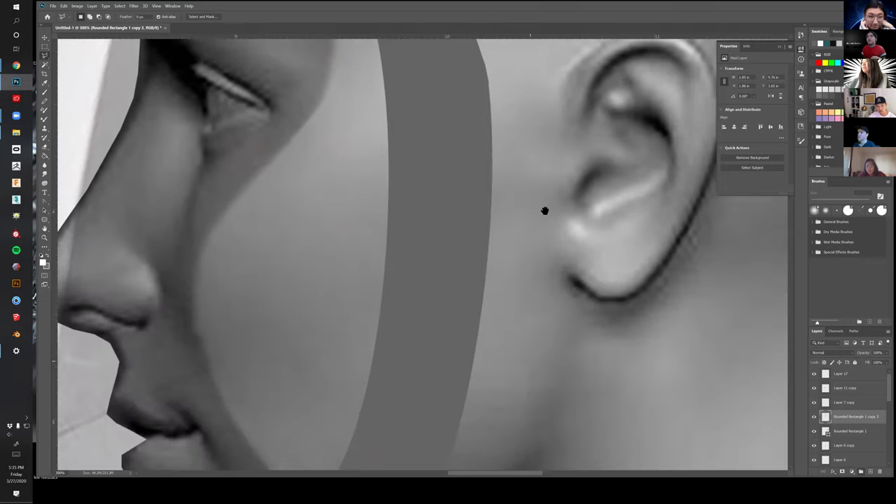
pyautogui.moveTo(483, 170)
pyautogui.mouseDown()
pyautogui.moveTo(435, 242)
pyautogui.moveTo(386, 277)
pyautogui.mouseUp()
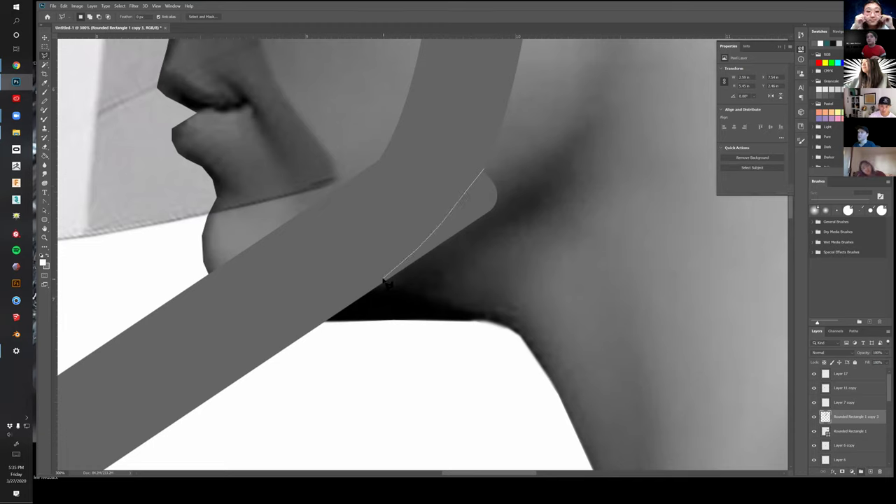
pyautogui.moveTo(344, 320)
pyautogui.mouseDown()
pyautogui.moveTo(448, 324)
pyautogui.moveTo(544, 258)
pyautogui.moveTo(539, 166)
pyautogui.mouseUp()
pyautogui.press('Delete')
pyautogui.hotkey('ctrl', 'd')
# Examine the merged frame's trimmed joints and overall outline against the head and shield
pyautogui.press('m')
pyautogui.press('z')
pyautogui.moveTo(559, 277); pyautogui.dragTo(526, 354)
pyautogui.keyDown('alt'); pyautogui.click(558, 276); pyautogui.keyUp('alt')
pyautogui.keyDown('alt'); pyautogui.click(559, 276); pyautogui.keyUp('alt')
pyautogui.keyDown('alt'); pyautogui.click(565, 279); pyautogui.keyUp('alt')
pyautogui.press('m')
pyautogui.scroll(3, 503, 241)
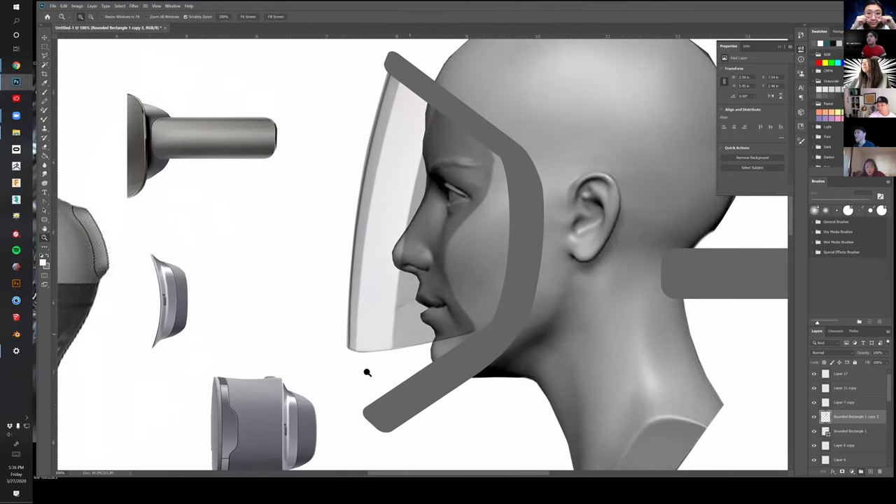
pyautogui.moveTo(393, 396); pyautogui.dragTo(404, 388)
pyautogui.press('v')
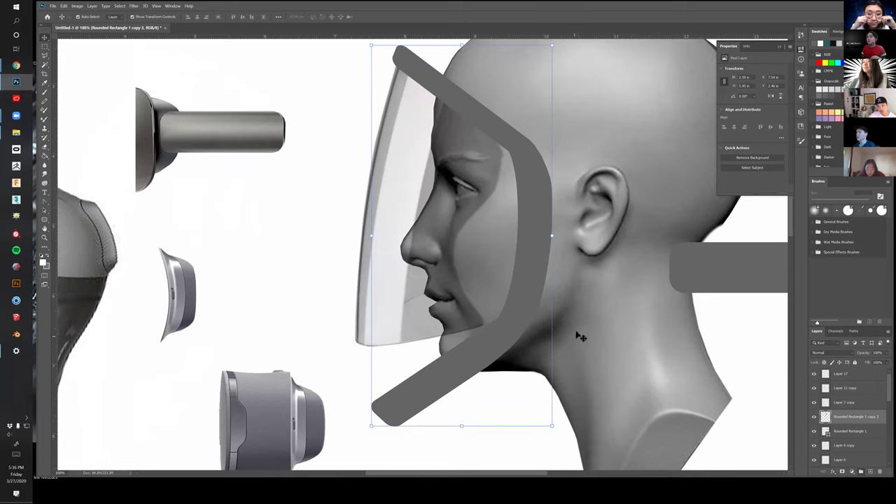
pyautogui.press('z')
pyautogui.click(582, 240)
pyautogui.moveTo(582, 240); pyautogui.dragTo(580, 261)
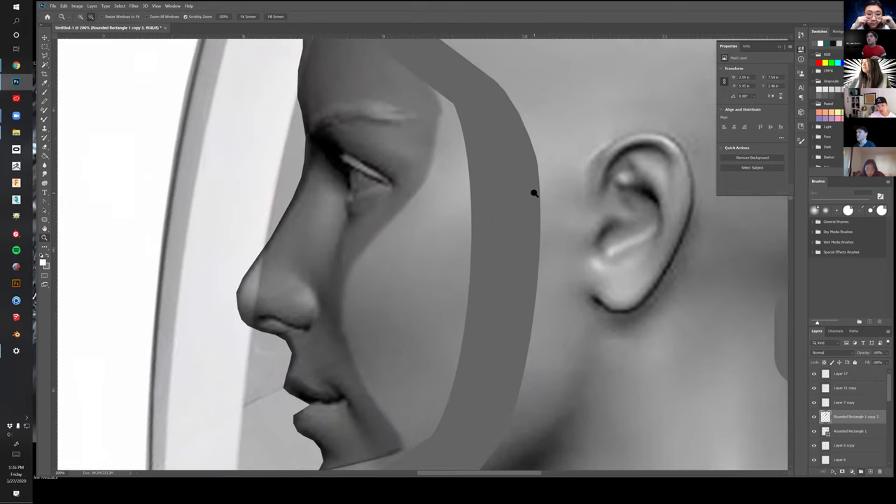
pyautogui.keyDown('alt'); pyautogui.click(533, 193); pyautogui.keyUp('alt')
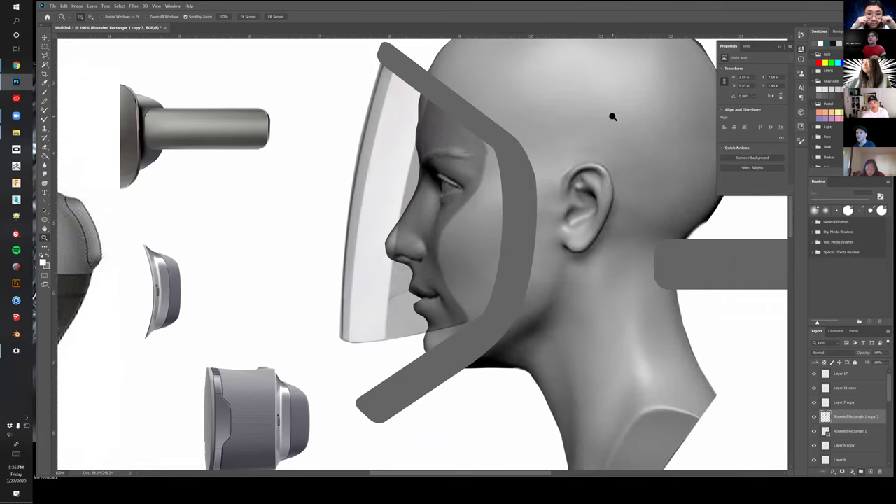
pyautogui.keyDown('alt'); pyautogui.click(588, 229); pyautogui.keyUp('alt')
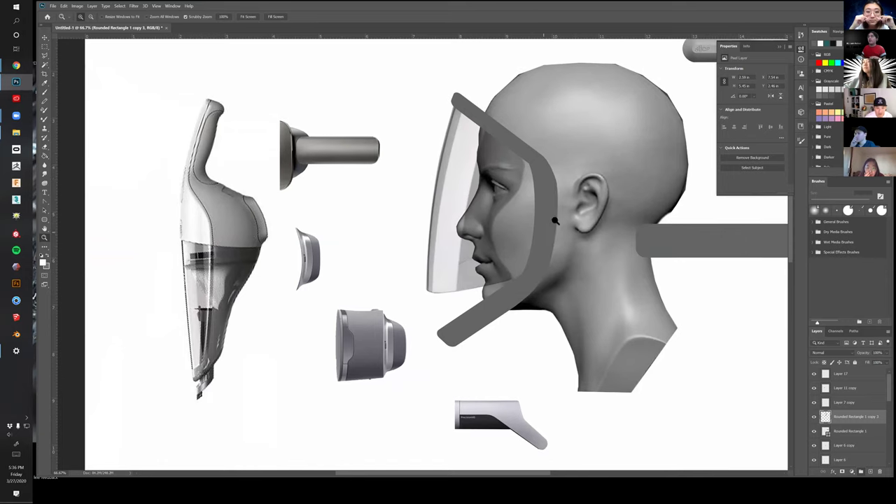
# Move the cut-out PrecisionHD camera body onto the side of the head, just above the ear
pyautogui.moveTo(582, 266); pyautogui.dragTo(537, 186)
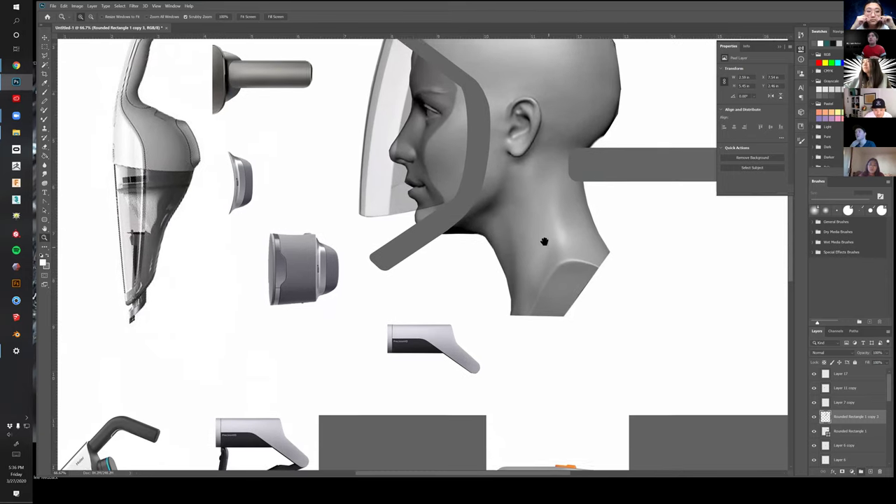
pyautogui.moveTo(544, 241); pyautogui.dragTo(515, 270)
pyautogui.press('v')
pyautogui.click(411, 373)
pyautogui.moveTo(412, 373); pyautogui.dragTo(509, 112)
pyautogui.scroll(3, 560, 222)
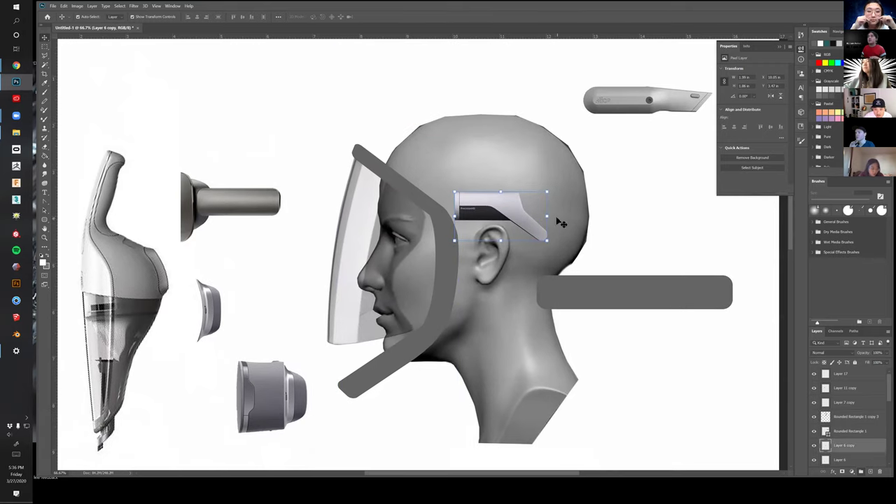
# Shift the camera body slightly on the head and clone-stamp the PrecisionHD lettering out of its dark panel
pyautogui.moveTo(516, 223)
pyautogui.mouseDown()
pyautogui.moveTo(518, 231)
pyautogui.moveTo(512, 226)
pyautogui.mouseUp()
pyautogui.press('z')
pyautogui.moveTo(469, 206); pyautogui.dragTo(496, 242)
pyautogui.press('s')
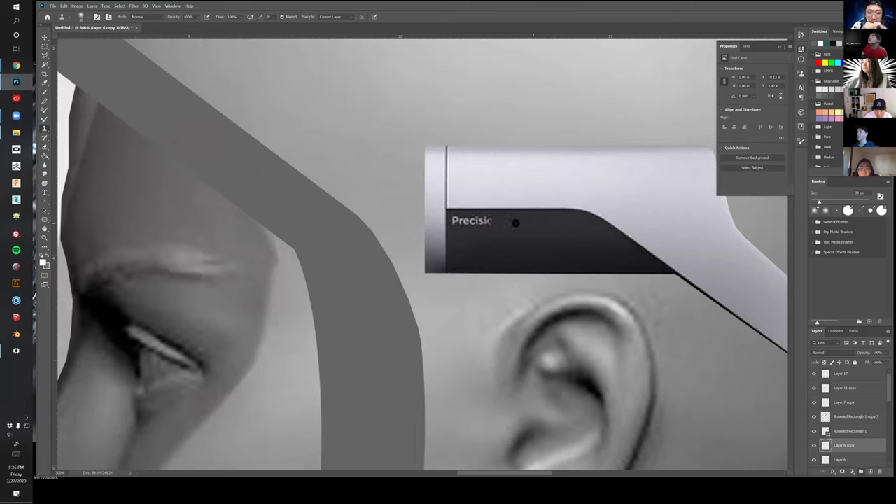
pyautogui.moveTo(482, 221); pyautogui.dragTo(496, 222)
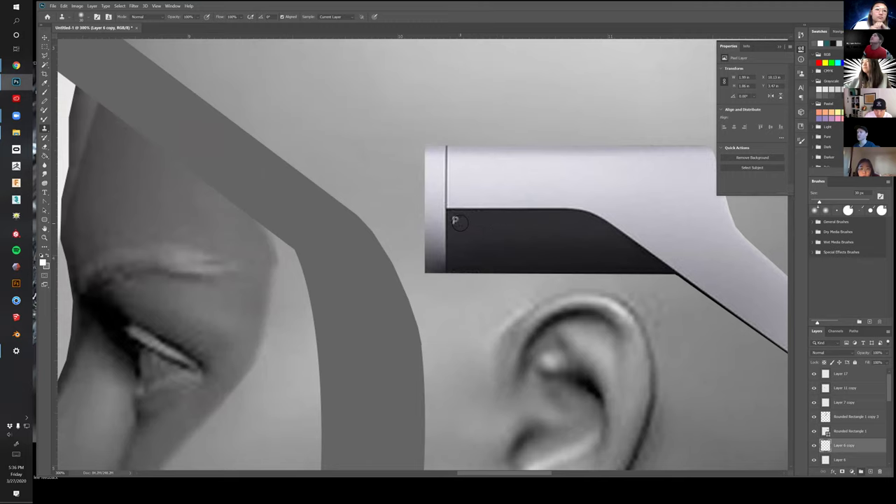
pyautogui.press('z')
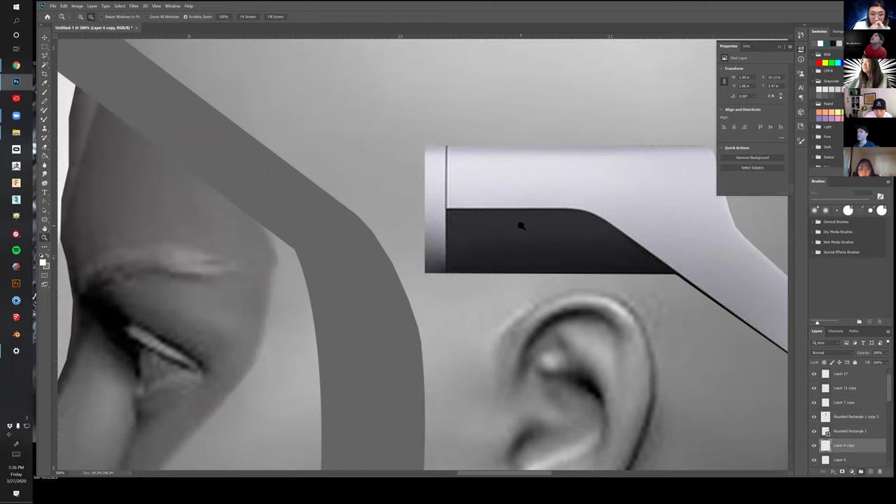
# Bring the camera body layer to the top of the stack and raise it higher on the head above the ear
pyautogui.keyDown('alt'); pyautogui.click(521, 225); pyautogui.keyUp('alt')
pyautogui.keyDown('alt'); pyautogui.click(521, 225); pyautogui.keyUp('alt')
pyautogui.keyDown('alt'); pyautogui.click(521, 225); pyautogui.keyUp('alt')
pyautogui.moveTo(582, 250); pyautogui.dragTo(514, 219)
pyautogui.press('v')
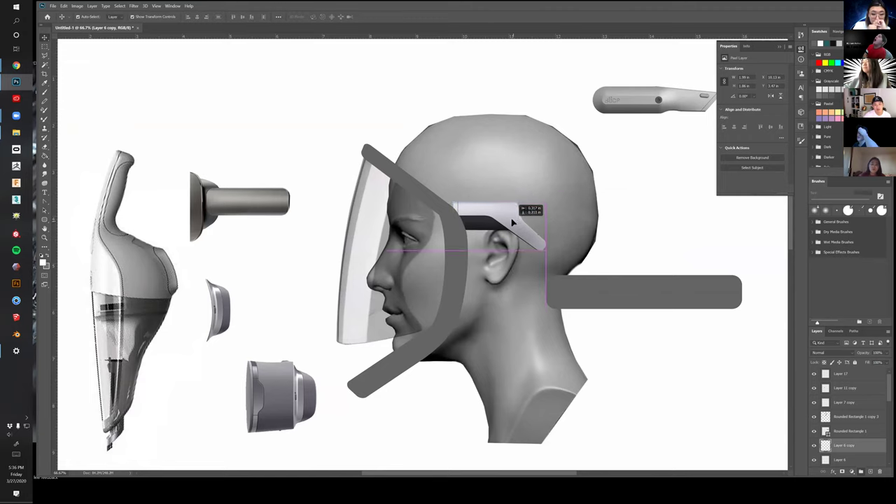
pyautogui.moveTo(866, 325); pyautogui.dragTo(823, 370)
pyautogui.moveTo(519, 223); pyautogui.dragTo(524, 194)
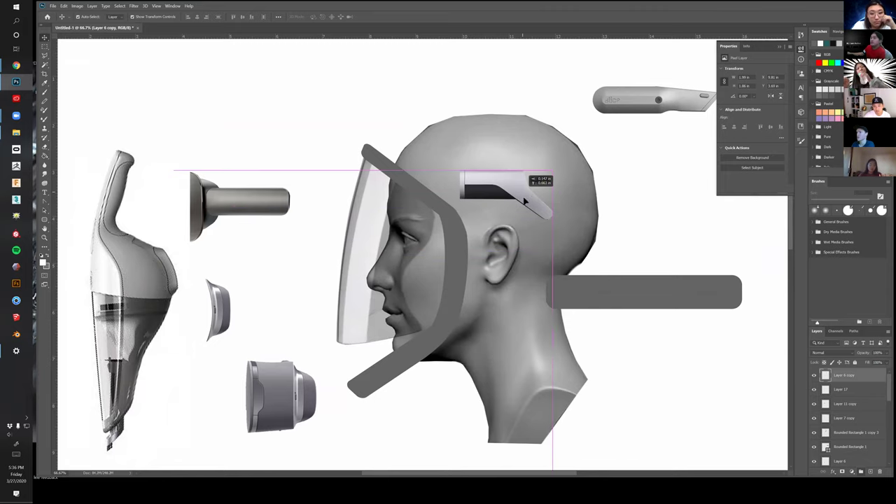
# Nudge the camera body slightly up and toward the back of the head, clear of the curved frame
pyautogui.click(522, 246)
pyautogui.press('z')
pyautogui.click(508, 254)
pyautogui.click(508, 253)
pyautogui.click(504, 254)
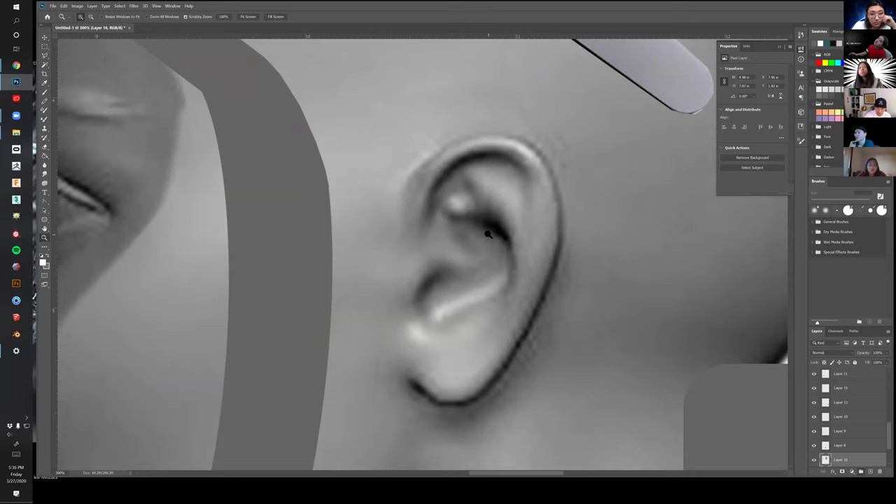
pyautogui.scroll(-5, 488, 234)
pyautogui.press('v')
pyautogui.moveTo(515, 203); pyautogui.dragTo(523, 199)
pyautogui.click(444, 236)
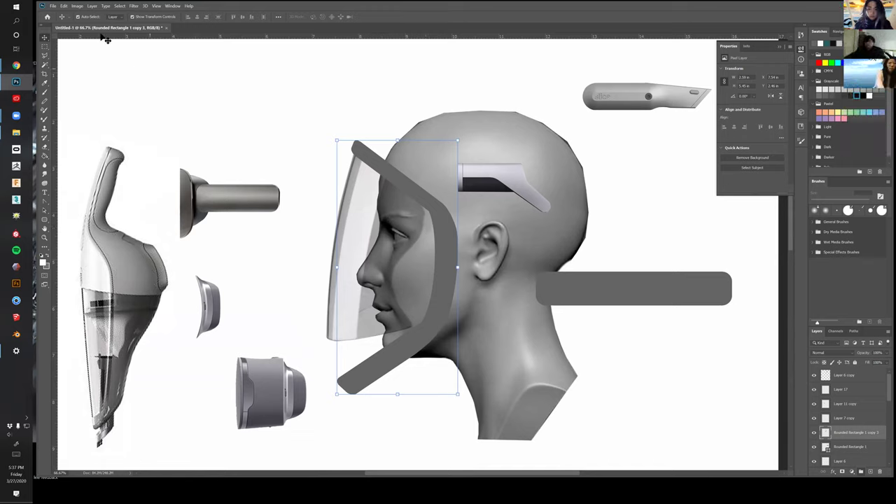
pyautogui.click(45, 56)
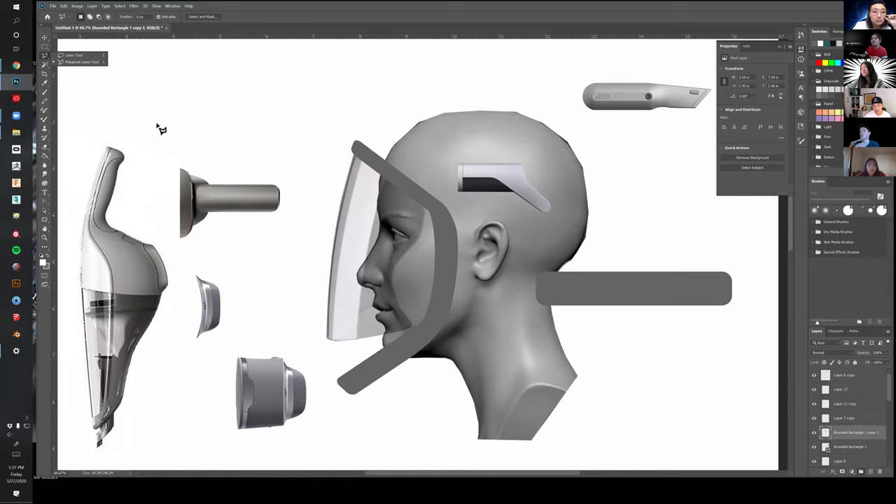
pyautogui.press('m')
pyautogui.moveTo(349, 208); pyautogui.dragTo(343, 164)
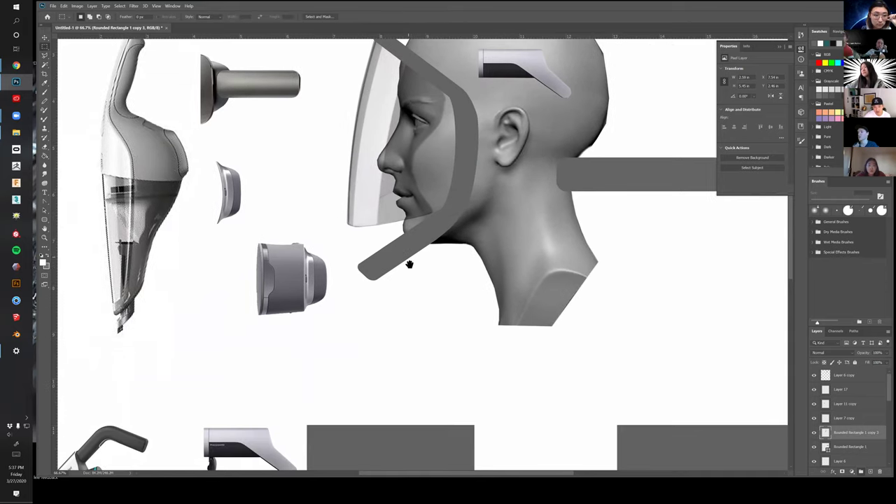
pyautogui.scroll(-5, 410, 261)
pyautogui.scroll(6, 416, 244)
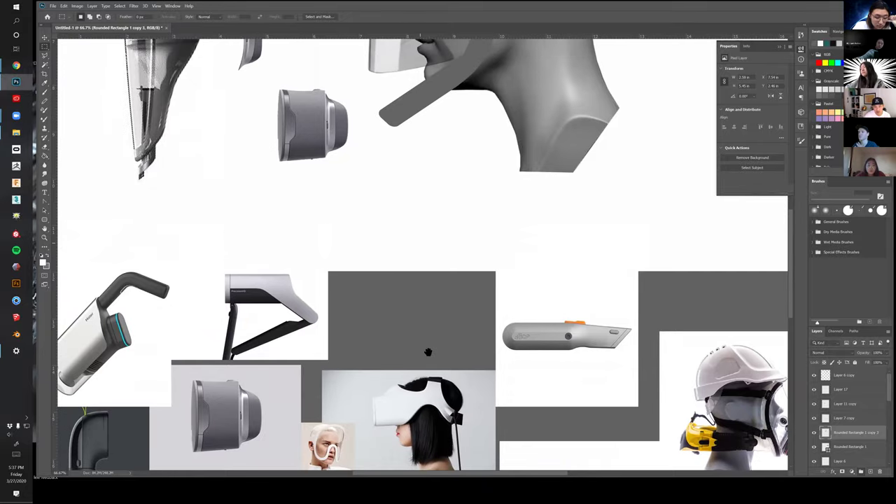
# Select the shield layer and clone-stamp the faint diagonal line out of the clear visor in front of the mouth
pyautogui.press('z')
pyautogui.click(434, 260)
pyautogui.click(434, 260)
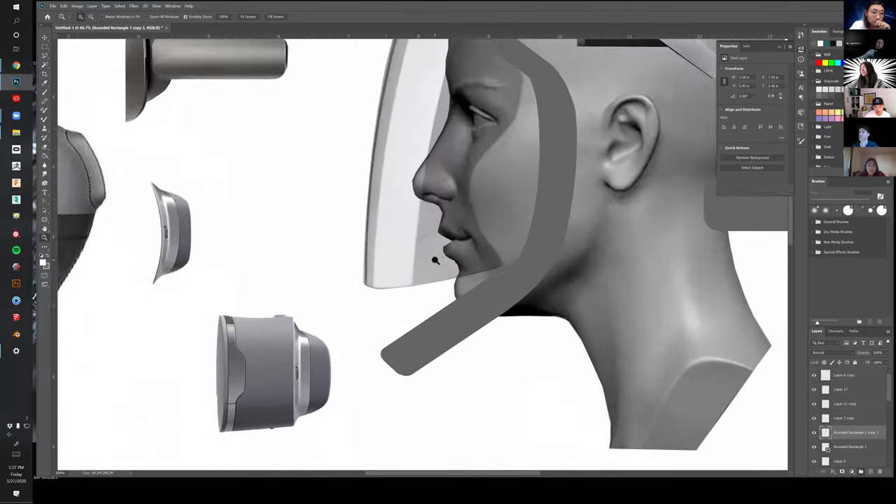
pyautogui.moveTo(435, 260); pyautogui.dragTo(424, 310)
pyautogui.press('s')
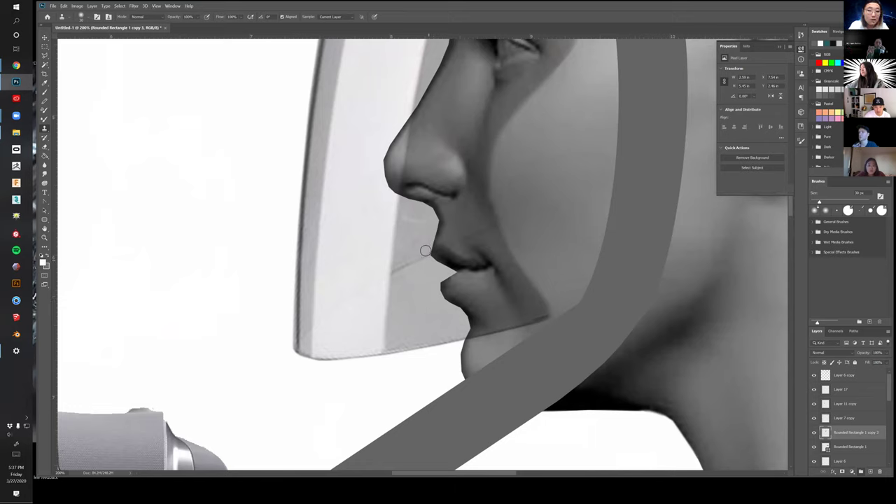
pyautogui.press('v')
pyautogui.keyDown('ctrl'); pyautogui.click(436, 273); pyautogui.keyUp('ctrl')
pyautogui.press('s')
pyautogui.moveTo(424, 259)
pyautogui.mouseDown()
pyautogui.moveTo(398, 271)
pyautogui.moveTo(420, 256)
pyautogui.mouseUp()
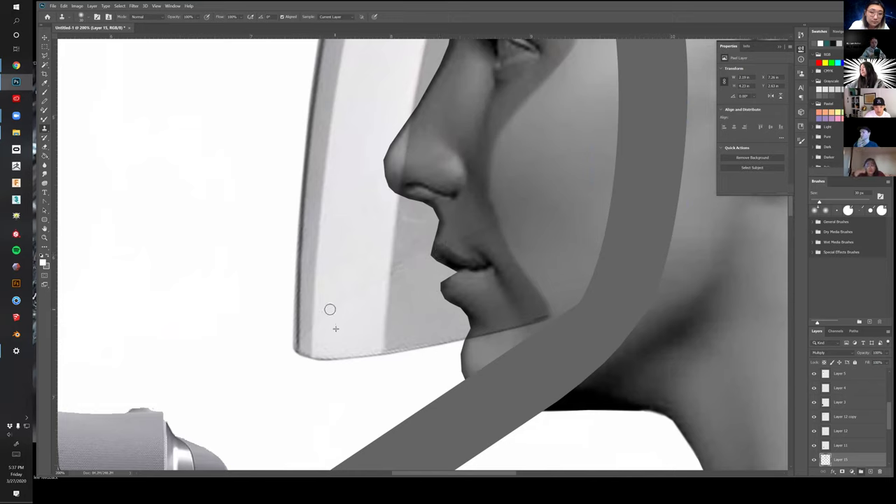
# Duplicate the handheld vacuum cut-out and place the copy just beside the original
pyautogui.press('z')
pyautogui.keyDown('alt'); pyautogui.click(381, 285); pyautogui.keyUp('alt')
pyautogui.keyDown('alt'); pyautogui.click(420, 287); pyautogui.keyUp('alt')
pyautogui.keyDown('alt'); pyautogui.click(467, 283); pyautogui.keyUp('alt')
pyautogui.moveTo(494, 274); pyautogui.dragTo(546, 178)
pyautogui.press('v')
pyautogui.moveTo(440, 280); pyautogui.dragTo(414, 314)
pyautogui.moveTo(271, 185); pyautogui.dragTo(320, 217)
# Try to remove the white background around the vacuum copy with the Magic Wand
pyautogui.press('m')
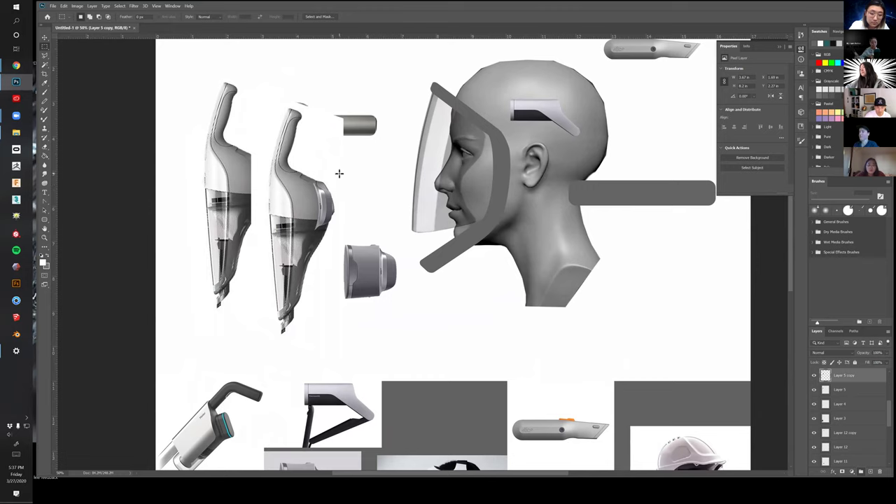
pyautogui.press('w')
pyautogui.click(327, 166)
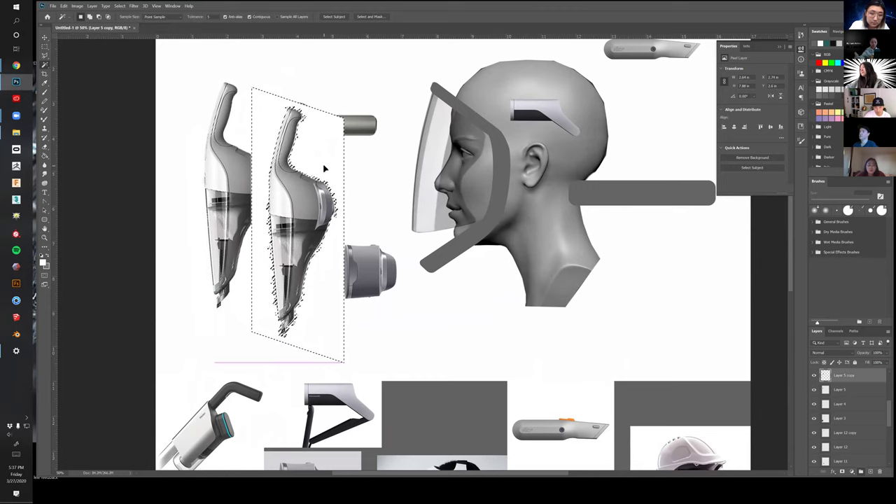
pyautogui.press('Delete')
pyautogui.hotkey('ctrl', 'd')
pyautogui.press('m')
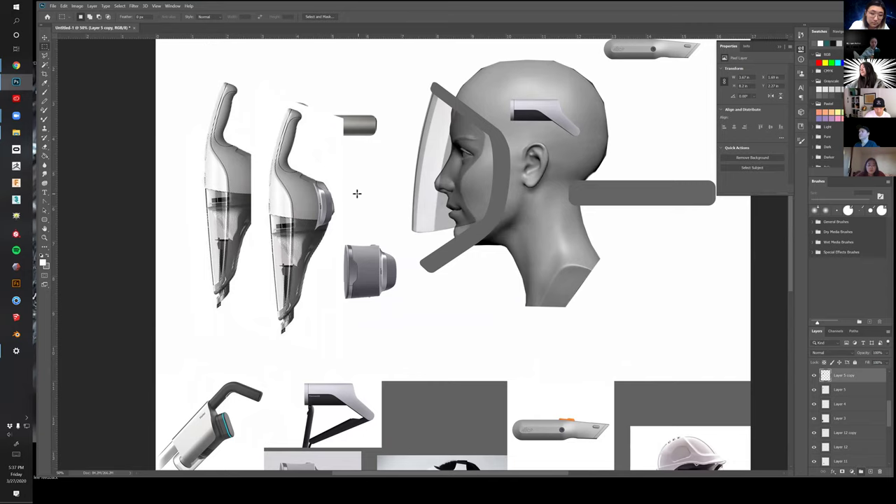
# Set the Magic Wand tolerance to 20, select the white background around the vacuum copy, delete it, and deselect
pyautogui.press('w')
pyautogui.moveTo(213, 17); pyautogui.dragTo(196, 14)
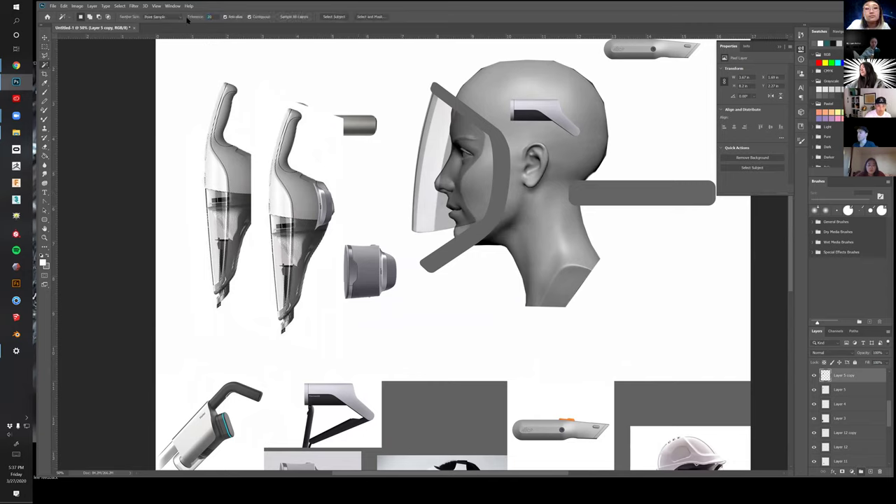
pyautogui.write('20')
pyautogui.click(248, 139)
pyautogui.click(325, 152)
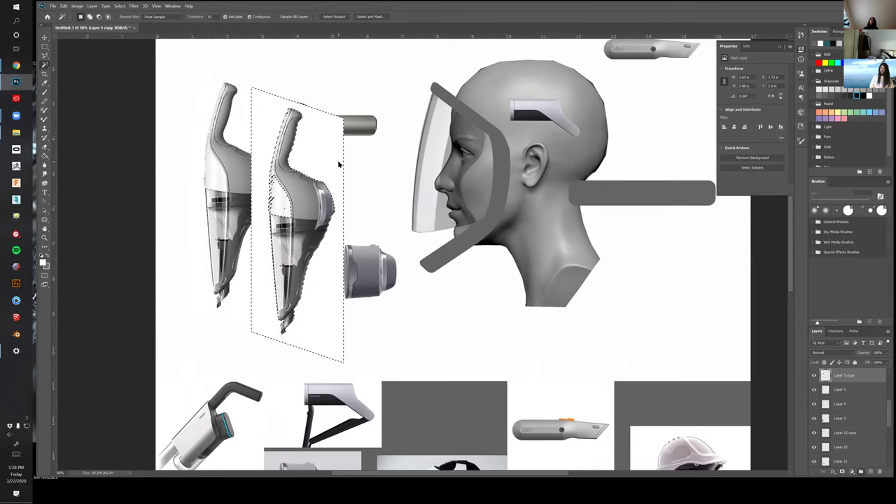
pyautogui.press('Delete')
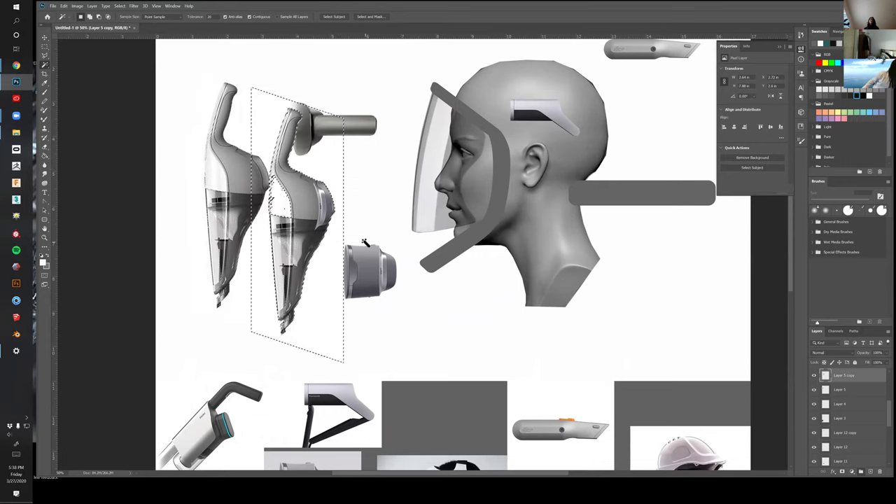
pyautogui.press('m')
pyautogui.click(350, 245)
# Lasso and delete the vacuum copy's lower dust canister and its upper handle, keeping only the middle body
pyautogui.press('l')
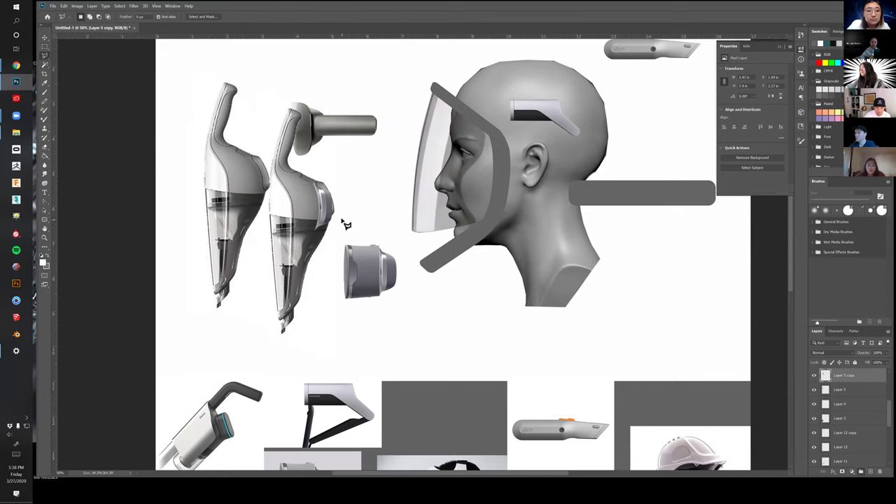
pyautogui.moveTo(266, 236)
pyautogui.mouseDown()
pyautogui.moveTo(236, 324)
pyautogui.moveTo(334, 359)
pyautogui.moveTo(379, 210)
pyautogui.mouseUp()
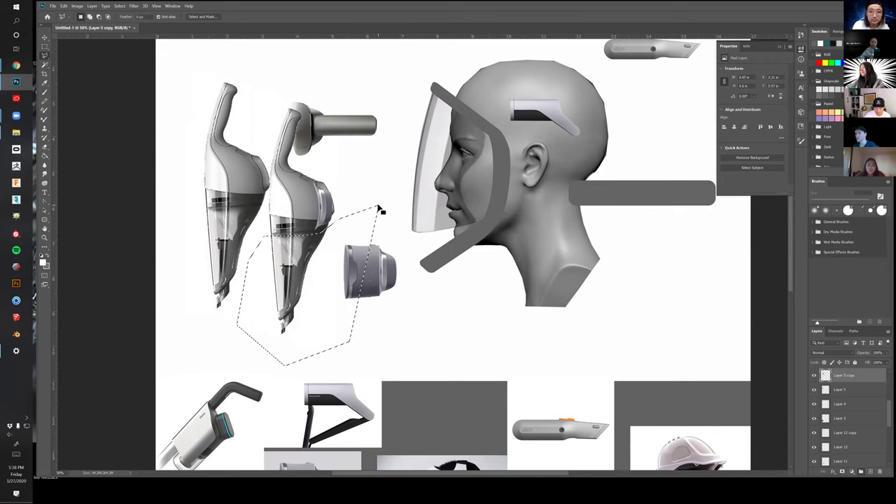
pyautogui.press('Delete')
pyautogui.hotkey('ctrl', 'd')
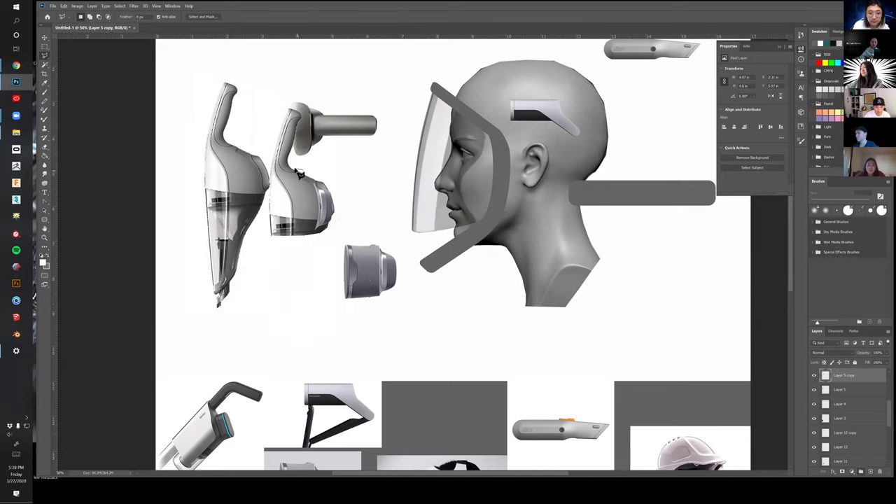
pyautogui.moveTo(266, 174)
pyautogui.mouseDown()
pyautogui.moveTo(310, 88)
pyautogui.moveTo(330, 149)
pyautogui.moveTo(320, 173)
pyautogui.mouseUp()
pyautogui.press('Delete')
pyautogui.hotkey('ctrl', 'd')
# Move the trimmed vacuum body away from the other cut-outs into the empty area below the small ring part
pyautogui.press('v')
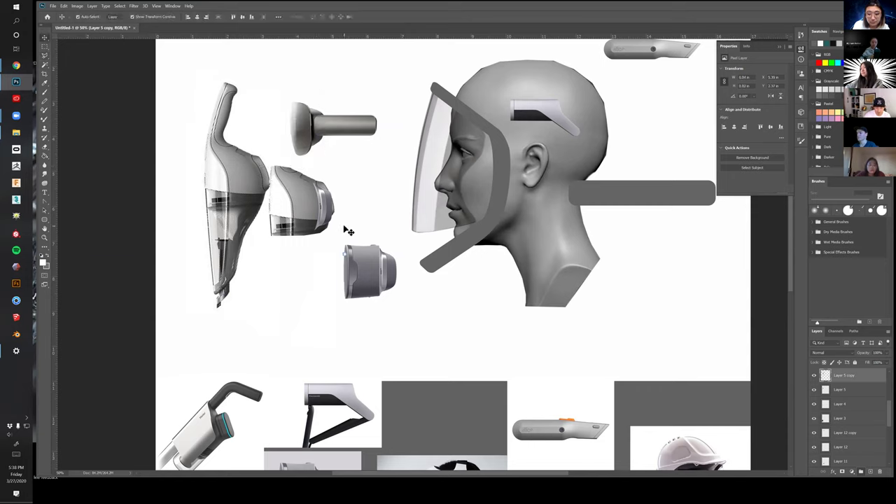
pyautogui.moveTo(297, 237); pyautogui.dragTo(353, 230)
pyautogui.press('m')
pyautogui.moveTo(214, 65); pyautogui.dragTo(303, 284)
pyautogui.click(308, 272)
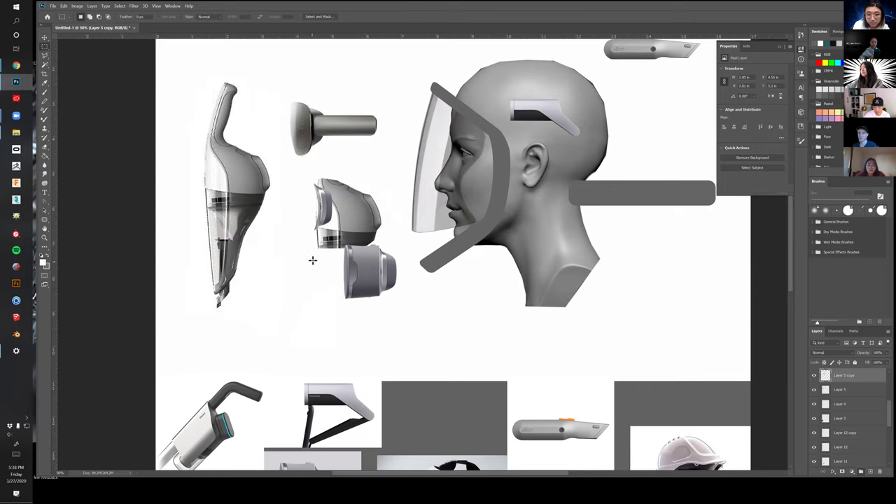
pyautogui.moveTo(313, 250); pyautogui.dragTo(384, 177)
pyautogui.press('v')
pyautogui.moveTo(363, 228)
pyautogui.mouseDown()
pyautogui.moveTo(320, 263)
pyautogui.moveTo(305, 315)
pyautogui.mouseUp()
# Touch up the curved frame's inner corner near the temple with a fine 5 px grey brush
pyautogui.press('space')
pyautogui.moveTo(360, 323); pyautogui.dragTo(264, 312)
pyautogui.press('z')
pyautogui.moveTo(368, 220); pyautogui.dragTo(440, 210)
pyautogui.moveTo(510, 254); pyautogui.dragTo(589, 354)
pyautogui.moveTo(562, 199); pyautogui.dragTo(579, 208)
pyautogui.moveTo(547, 177); pyautogui.dragTo(586, 261)
pyautogui.press('b')
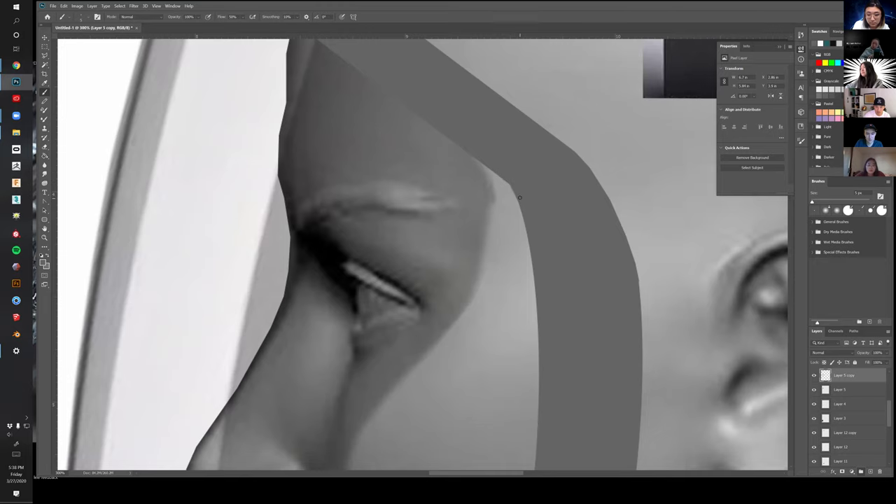
# Duplicate the merged curved frame and offset the copy slightly forward and up from the original
pyautogui.press('z')
pyautogui.keyDown('alt'); pyautogui.click(530, 187); pyautogui.keyUp('alt')
pyautogui.keyDown('alt'); pyautogui.click(553, 199); pyautogui.keyUp('alt')
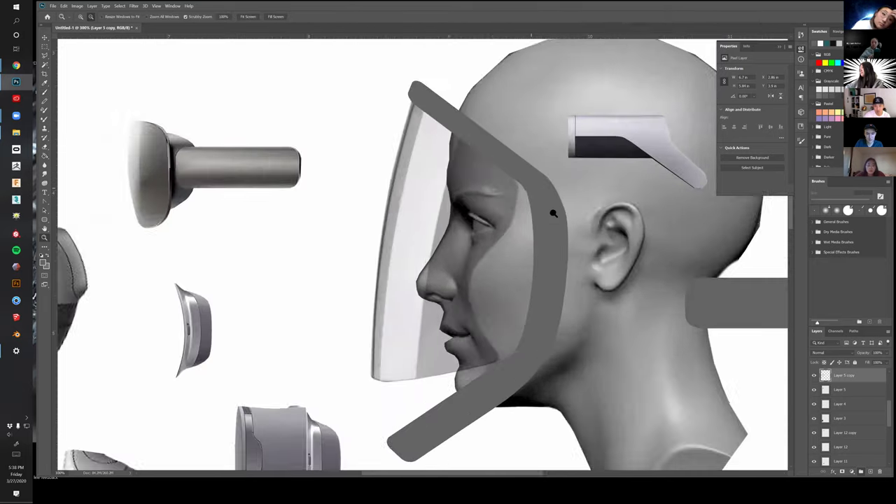
pyautogui.keyDown('alt'); pyautogui.click(553, 212); pyautogui.keyUp('alt')
pyautogui.moveTo(609, 226); pyautogui.dragTo(634, 194)
pyautogui.click(521, 313)
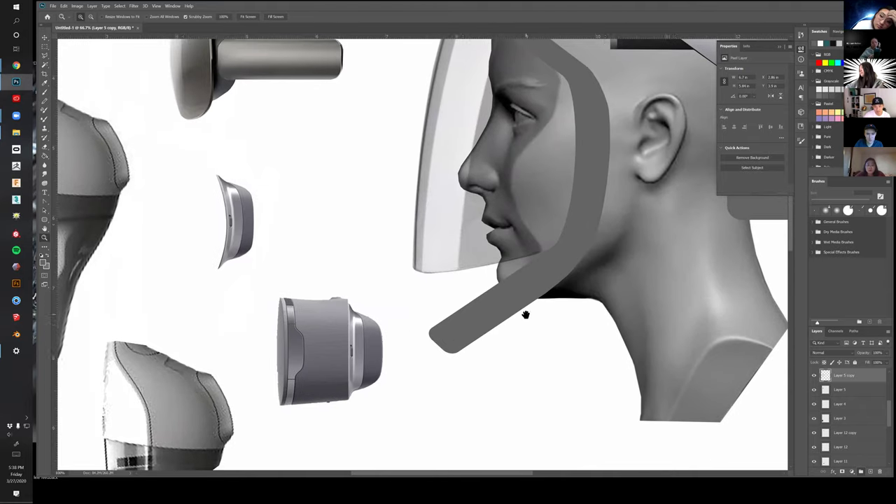
pyautogui.press('v')
pyautogui.click(549, 270)
pyautogui.keyDown('alt'); pyautogui.moveTo(557, 265); pyautogui.dragTo(544, 258); pyautogui.keyUp('alt')
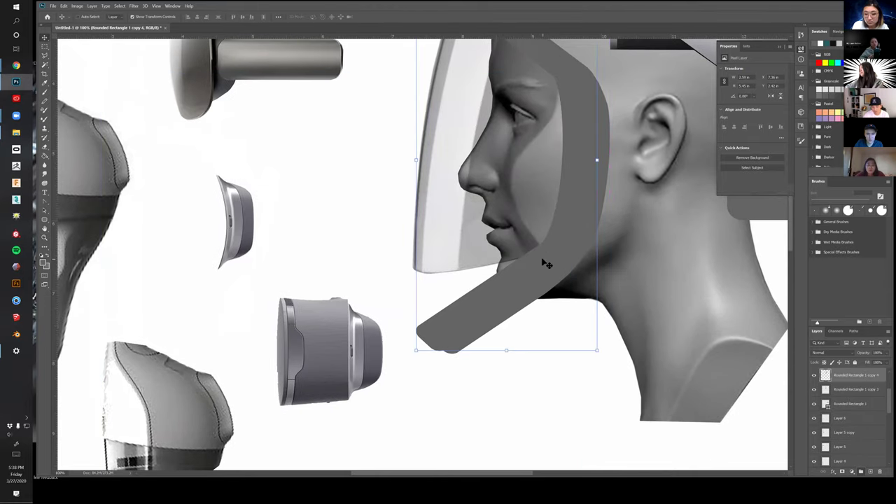
# Lighten the frame copy with Levels by raising the output black level to 88
pyautogui.hotkey('ctrl', 'l')
pyautogui.moveTo(503, 197); pyautogui.dragTo(534, 203)
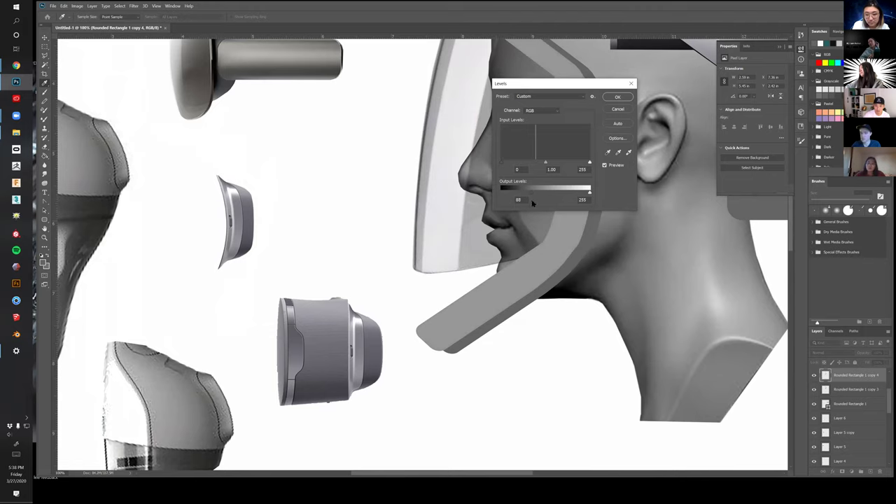
pyautogui.click(618, 98)
# Nudge the lighter frame copy back toward the dark original, leaving a thin dark edge along the rear
pyautogui.moveTo(554, 264); pyautogui.dragTo(542, 327)
pyautogui.moveTo(558, 294); pyautogui.dragTo(487, 309)
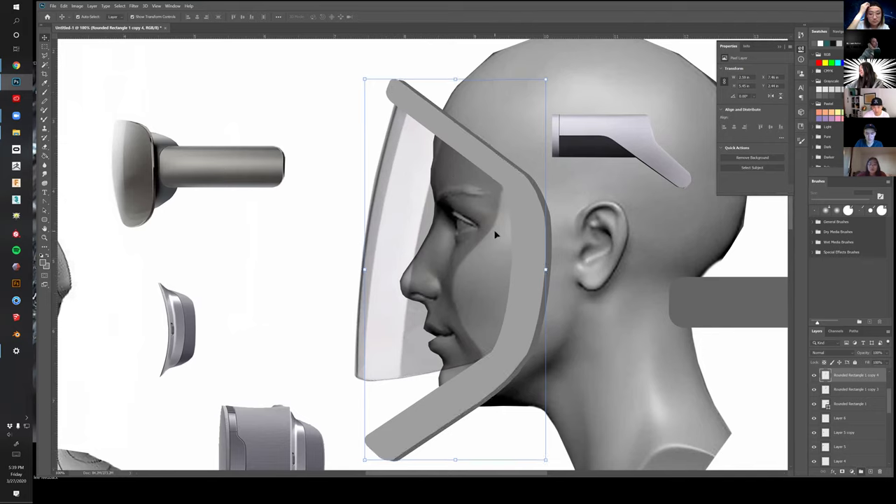
pyautogui.moveTo(512, 245); pyautogui.dragTo(515, 248)
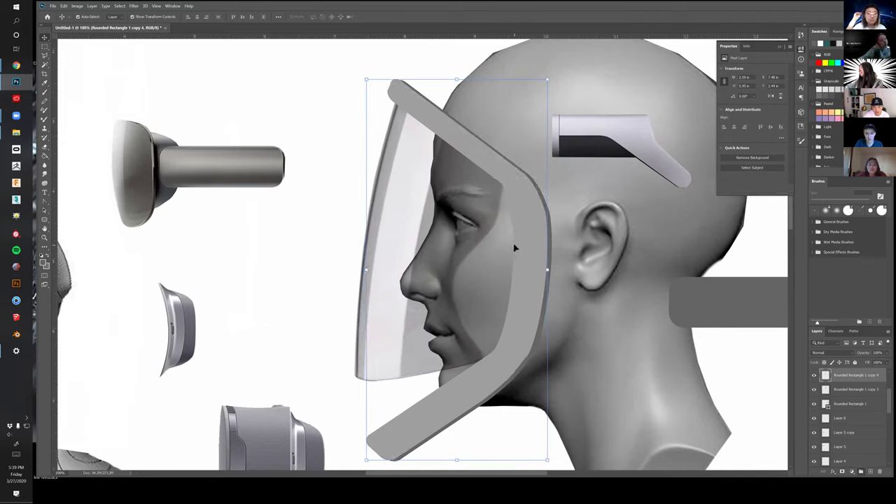
# Examine the two-layer frame's edge thickness and overall look against the shield and head
pyautogui.press('z')
pyautogui.moveTo(612, 304); pyautogui.dragTo(595, 301)
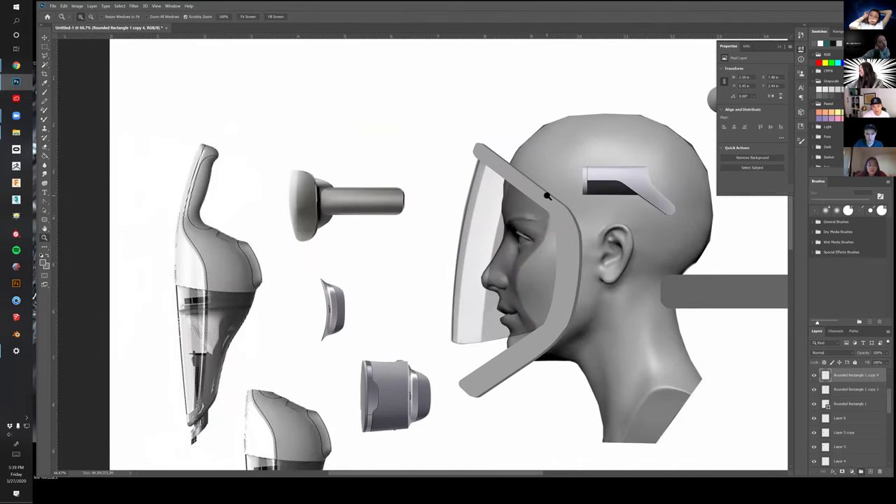
pyautogui.scroll(5, 547, 196)
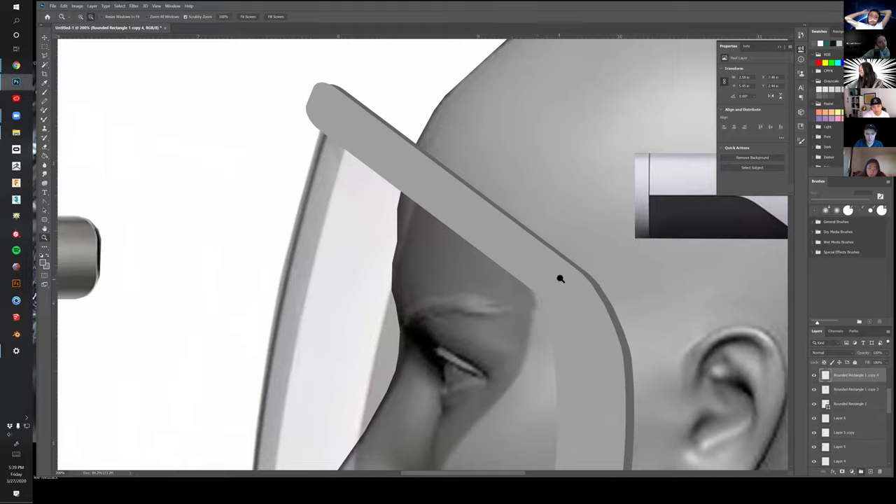
pyautogui.scroll(-3, 560, 278)
pyautogui.scroll(2, 589, 304)
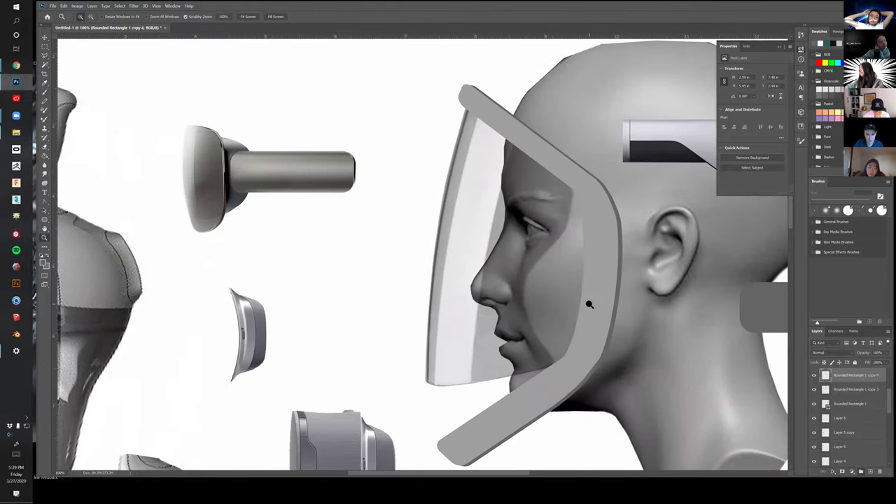
pyautogui.moveTo(542, 358); pyautogui.dragTo(541, 337)
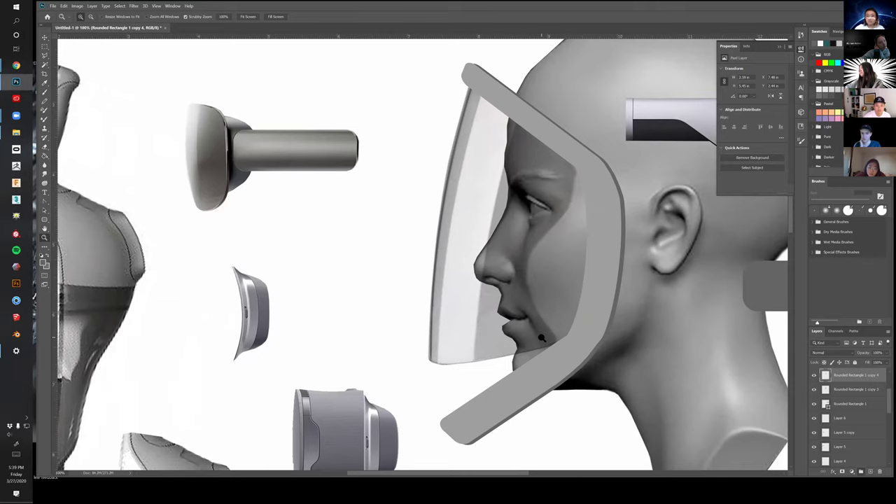
# Duplicate the dark curved frame, offset the copy slightly backward and down, and place its layer behind the other frame layers
pyautogui.moveTo(497, 360); pyautogui.dragTo(468, 331)
pyautogui.press('v')
pyautogui.click(581, 253)
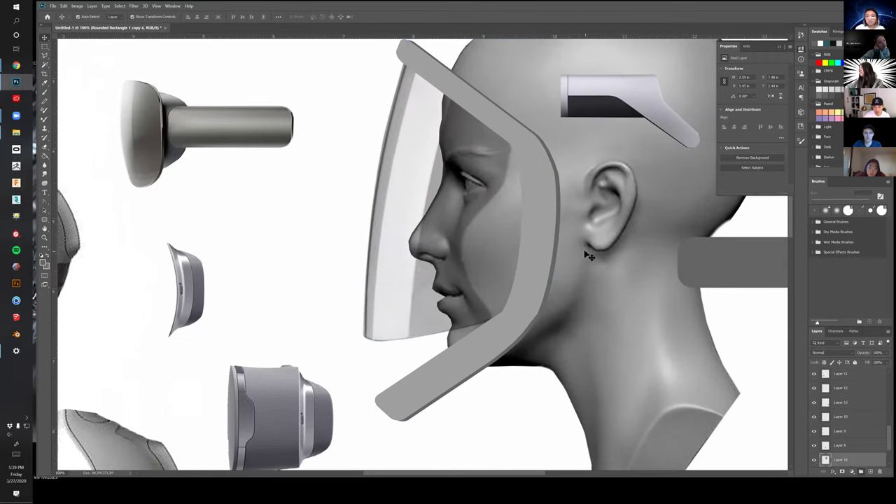
pyautogui.click(558, 230)
pyautogui.moveTo(561, 231); pyautogui.dragTo(573, 237)
pyautogui.moveTo(843, 392); pyautogui.dragTo(846, 414)
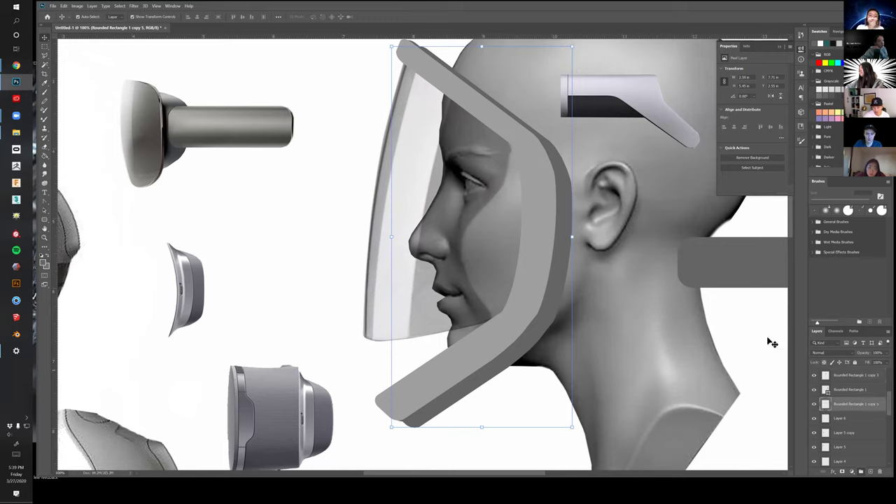
# Darken the rear frame copy with Levels by lowering its output white level, and shift the copy slightly upward
pyautogui.hotkey('ctrl', 'l')
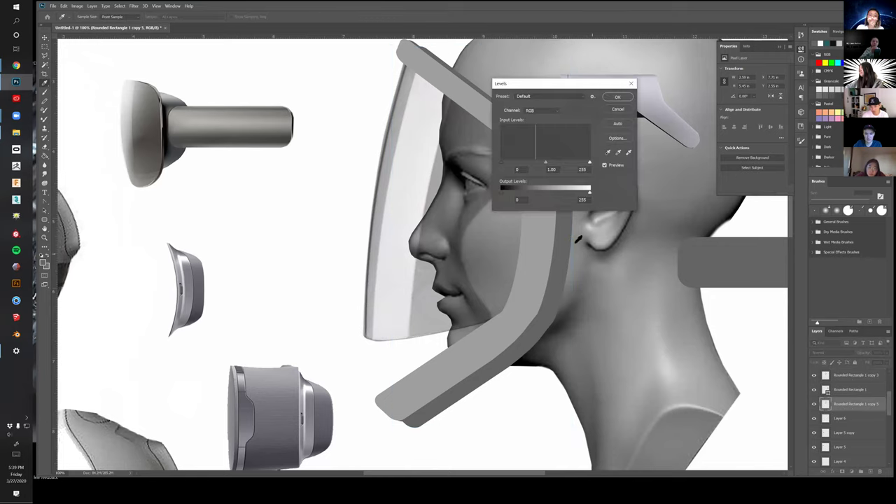
pyautogui.moveTo(590, 190); pyautogui.dragTo(560, 197)
pyautogui.click(619, 97)
pyautogui.press('v')
pyautogui.moveTo(568, 225); pyautogui.dragTo(567, 215)
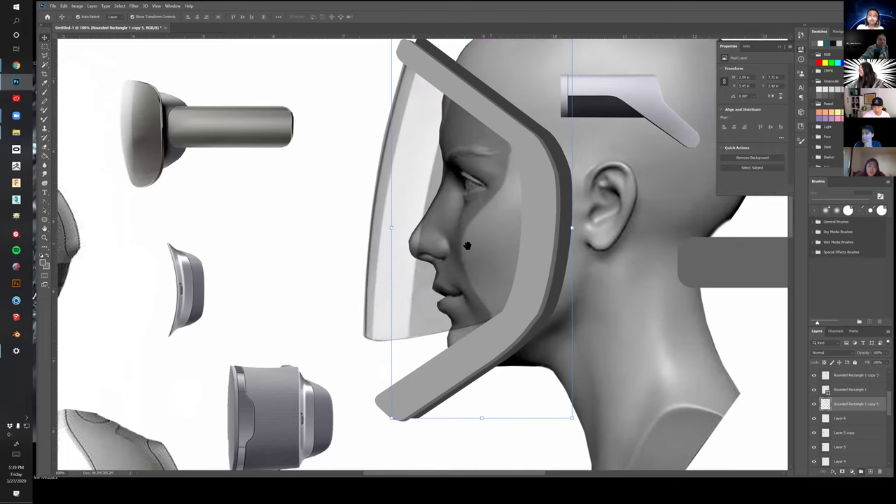
# Squash the rear frame copy vertically to a height of 5.36 in, centred behind the lighter frame
pyautogui.moveTo(467, 245); pyautogui.dragTo(497, 324)
pyautogui.moveTo(512, 119); pyautogui.dragTo(513, 123)
pyautogui.moveTo(501, 274); pyautogui.dragTo(515, 198)
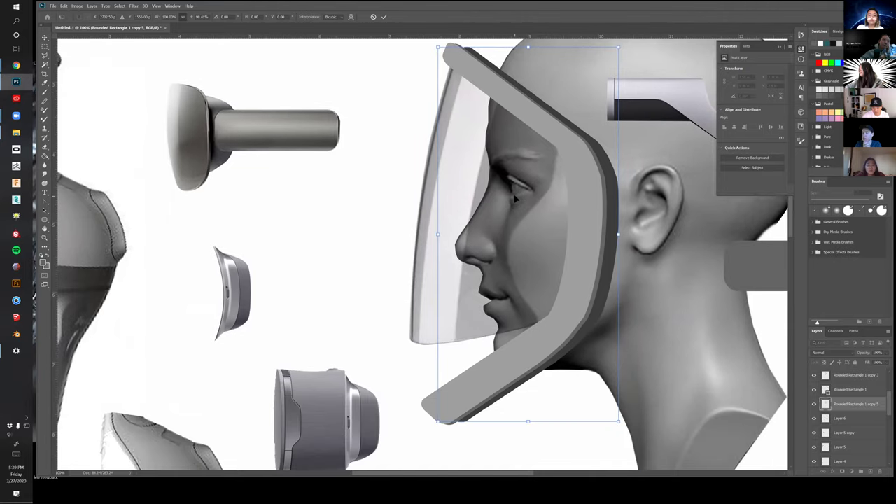
pyautogui.press('Return')
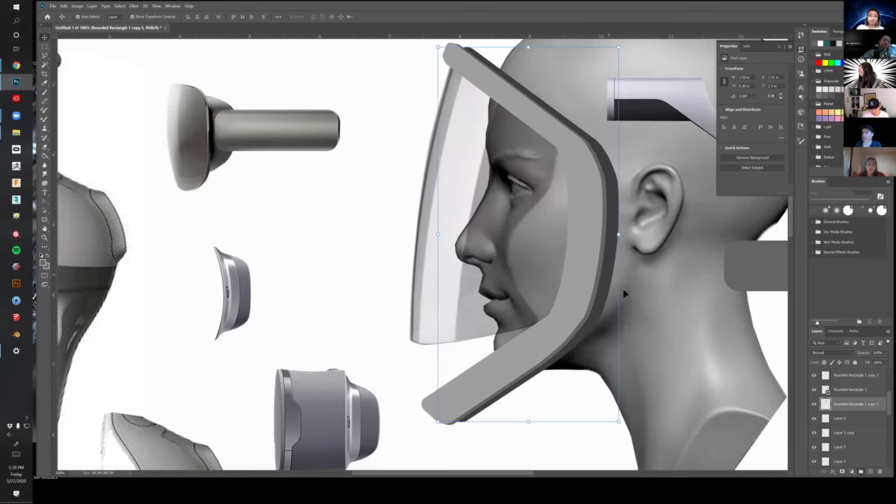
# Darken the rear frame copy further with Levels by setting the output white level to 226
pyautogui.press('ctrl')
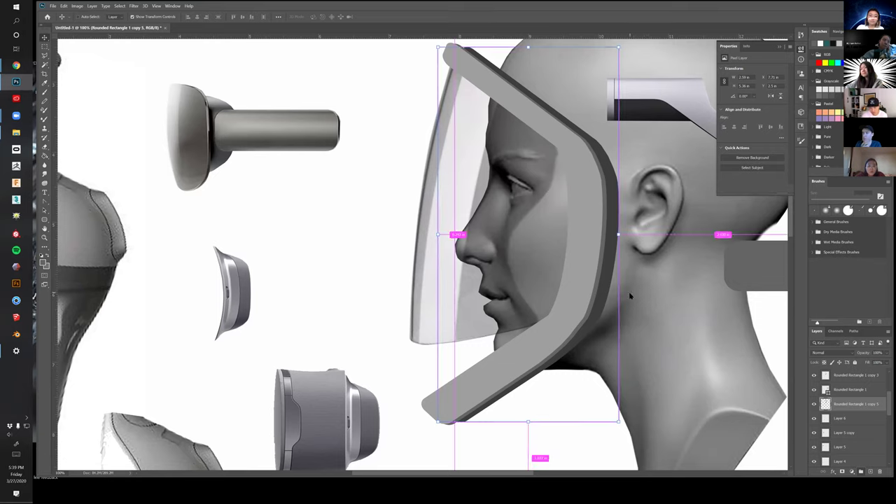
pyautogui.hotkey('ctrl', 'l')
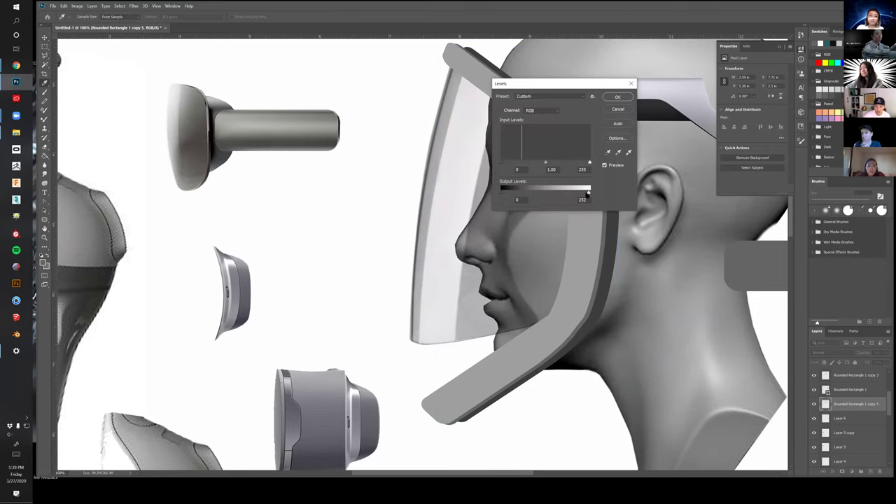
pyautogui.moveTo(573, 199); pyautogui.dragTo(555, 203)
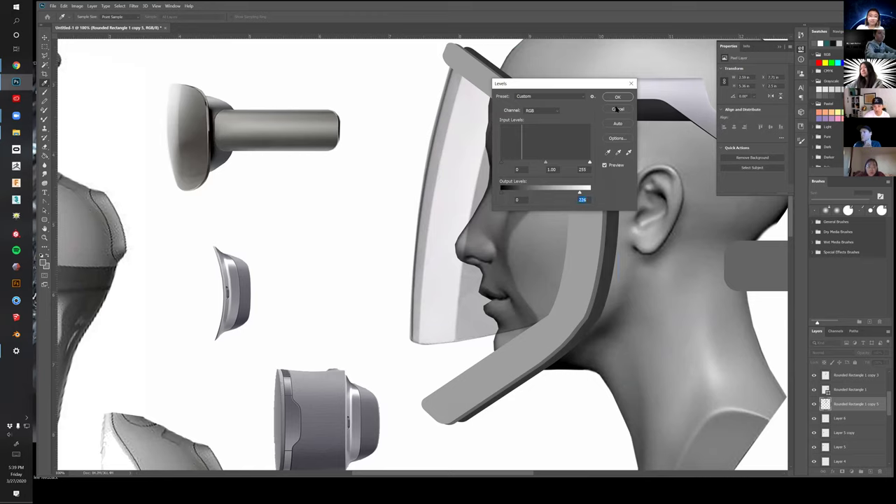
pyautogui.click(618, 97)
# Scale the rear frame copy down to about 85% width and 92% height so its ends tuck behind the front frame
pyautogui.scroll(3, 533, 281)
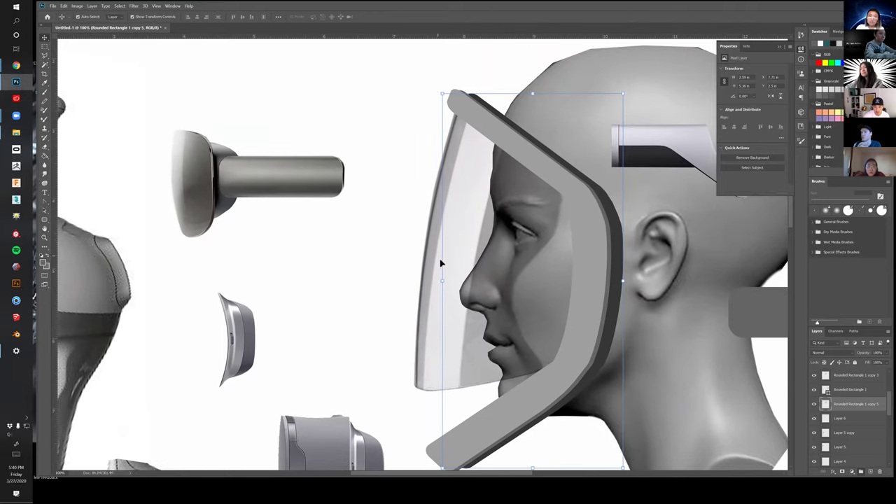
pyautogui.moveTo(444, 279); pyautogui.dragTo(481, 284)
pyautogui.moveTo(536, 203); pyautogui.dragTo(541, 159)
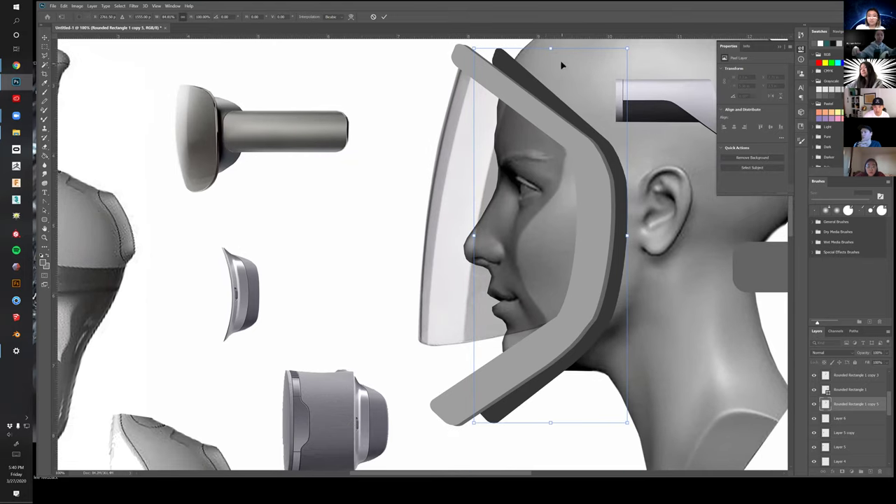
pyautogui.moveTo(550, 48); pyautogui.dragTo(549, 64)
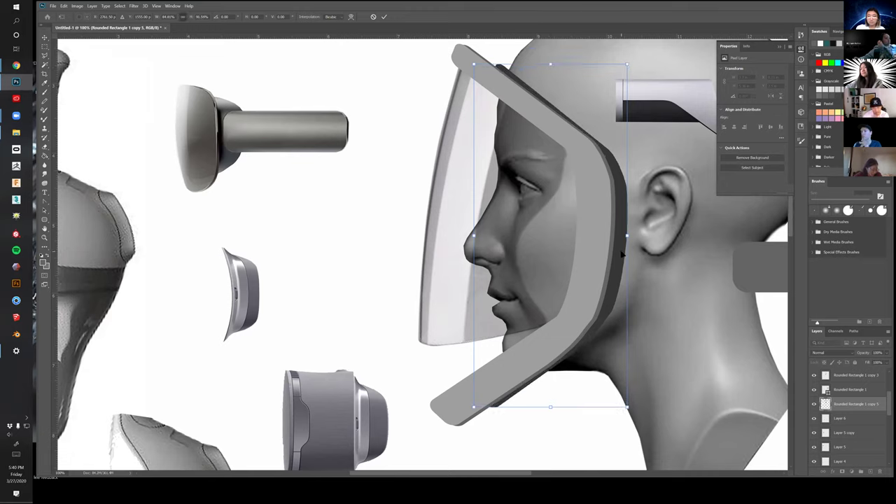
pyautogui.press('Return')
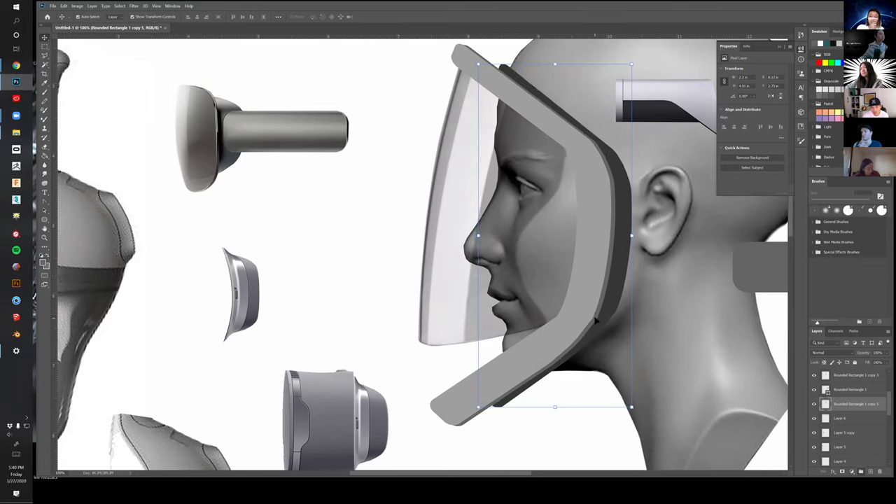
# Reduce the rear frame copy's height to 4.84 in and nudge it slightly back and up behind the front frame
pyautogui.moveTo(555, 408); pyautogui.dragTo(557, 402)
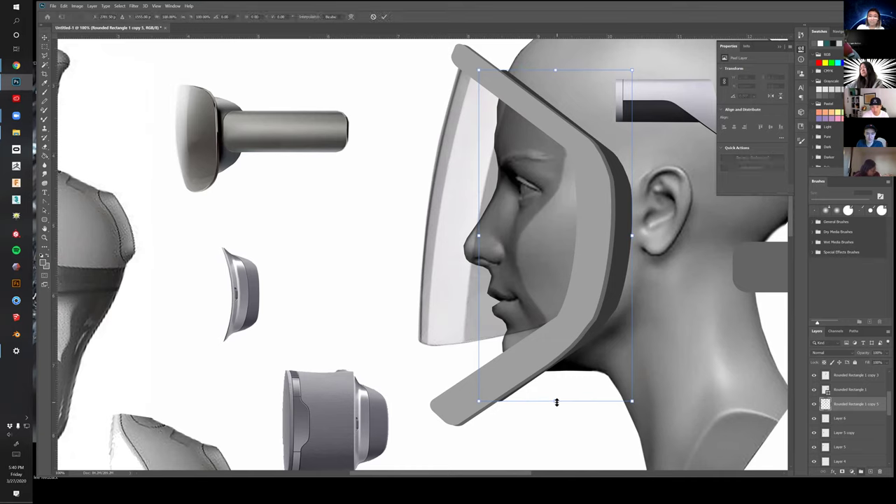
pyautogui.moveTo(557, 402); pyautogui.dragTo(556, 399)
pyautogui.press('Return')
pyautogui.moveTo(618, 290); pyautogui.dragTo(622, 281)
pyautogui.moveTo(554, 395); pyautogui.dragTo(556, 404)
pyautogui.press('Return')
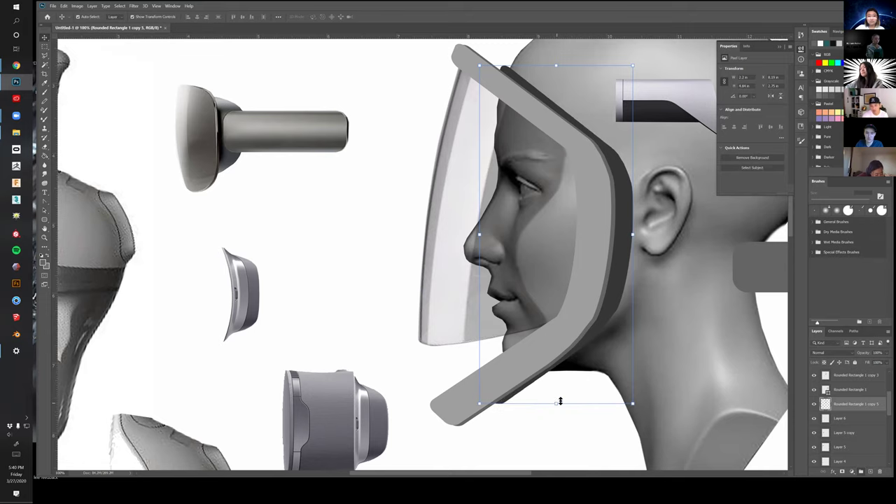
pyautogui.scroll(3, 523, 334)
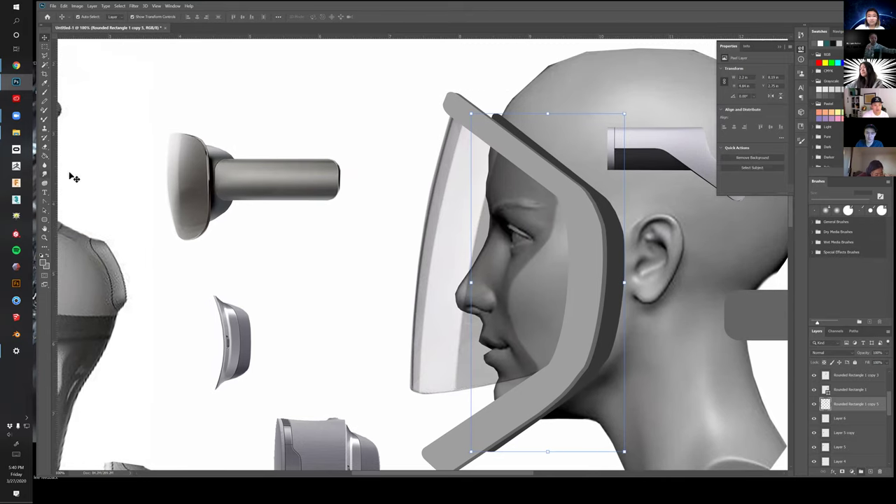
# Switch to Pinterest in Chrome and search for "snowboard goggles"
pyautogui.moveTo(16, 66)
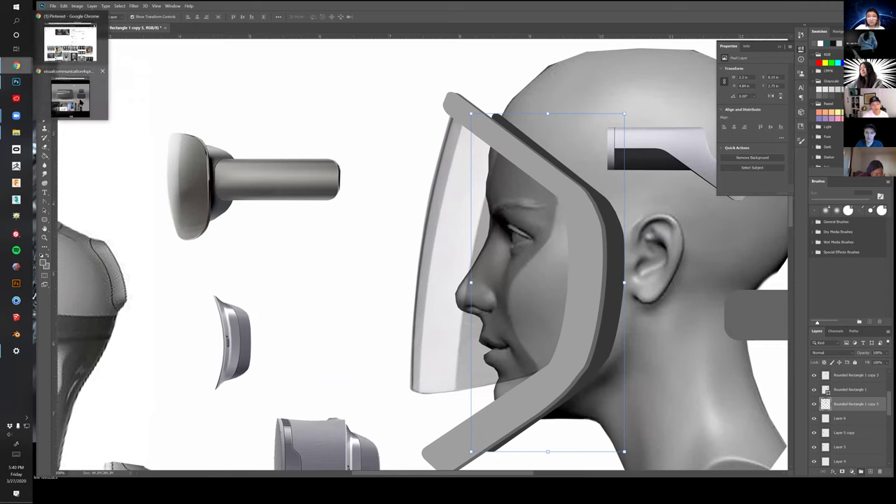
pyautogui.click(70, 43)
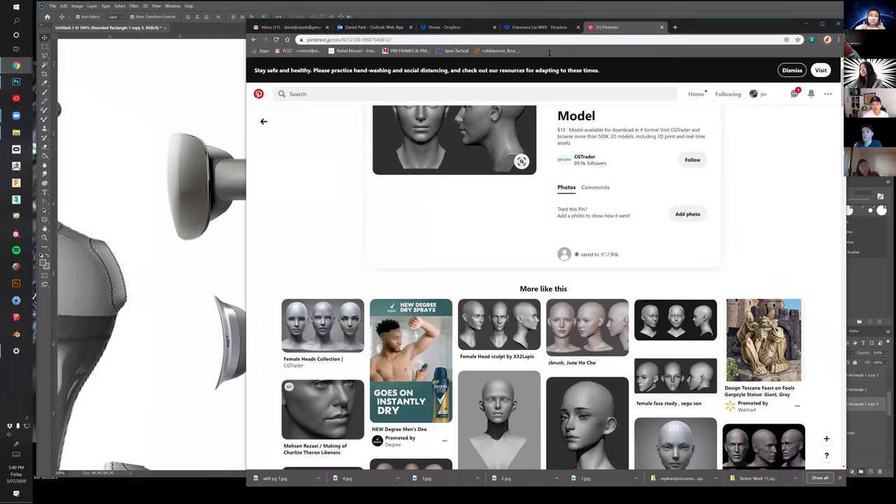
pyautogui.scroll(1, 329, 126)
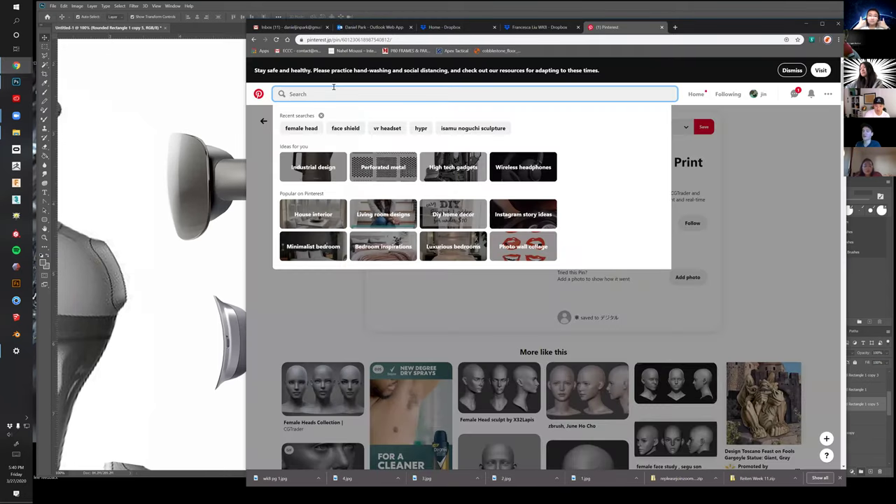
pyautogui.write('snowboard')
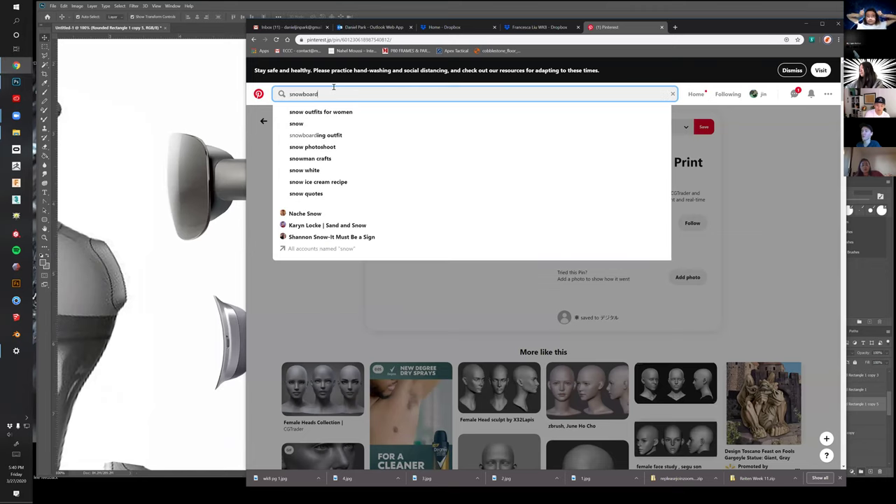
pyautogui.write(' goggles')
pyautogui.press('Return')
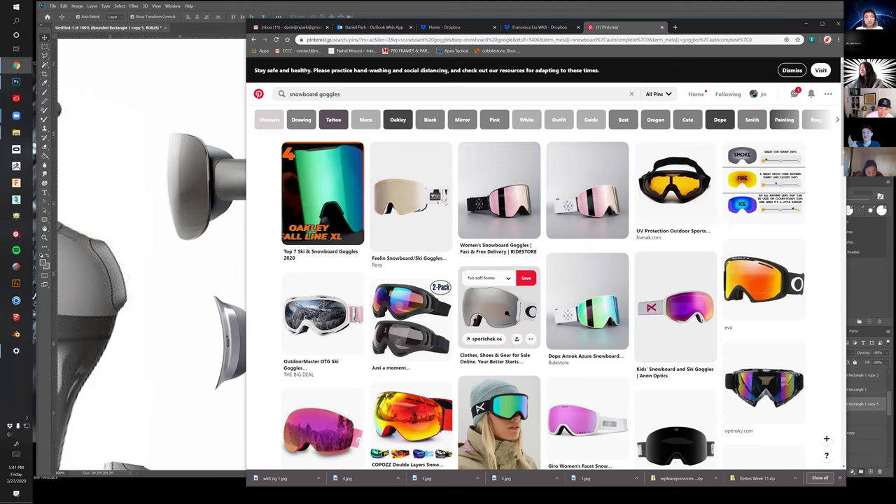
# Open the pin of the white Oakley Airbrake XL goggles in side view from the search results
pyautogui.scroll(-3, 508, 301)
pyautogui.scroll(-5, 508, 301)
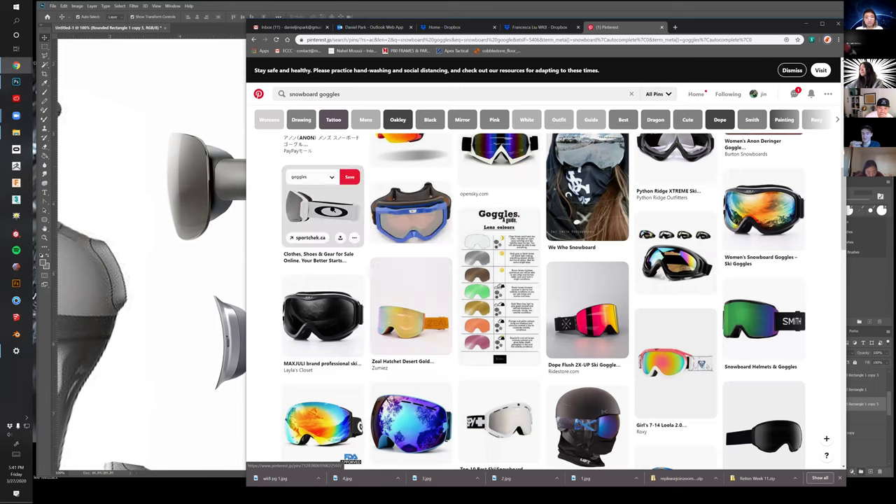
pyautogui.click(331, 208)
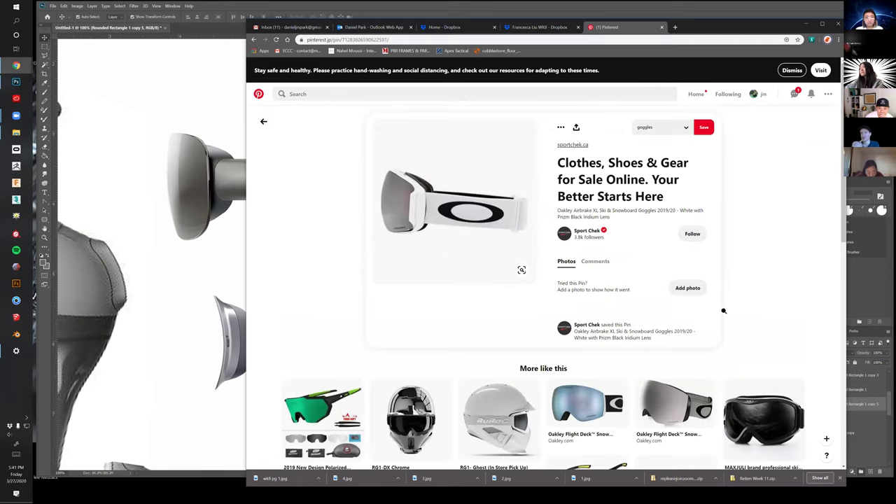
# Examine the related pins below the white Oakley goggles for eyewear, helmets and gear usable as side-view part references
pyautogui.scroll(-2, 738, 310)
pyautogui.scroll(-4, 738, 312)
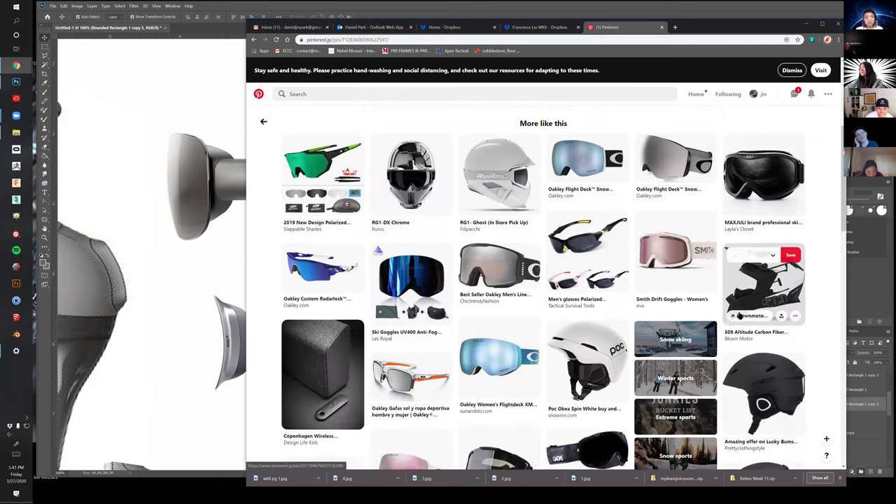
pyautogui.scroll(-4, 738, 311)
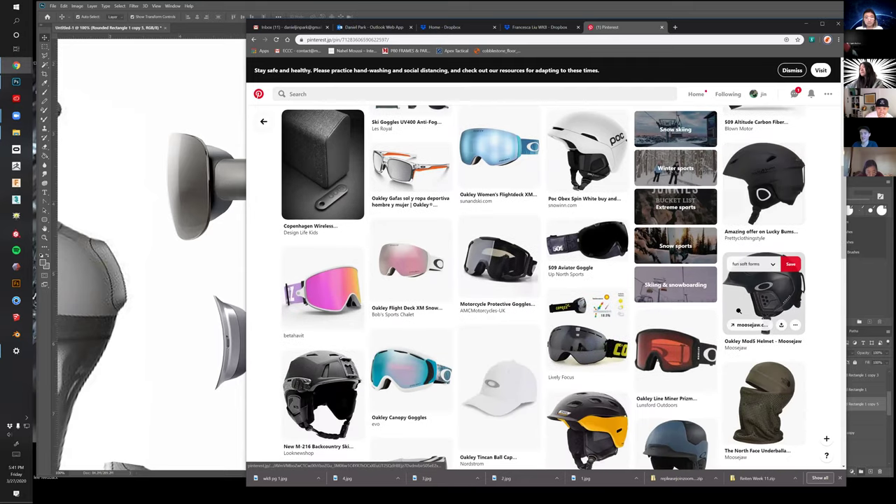
pyautogui.scroll(-4, 736, 313)
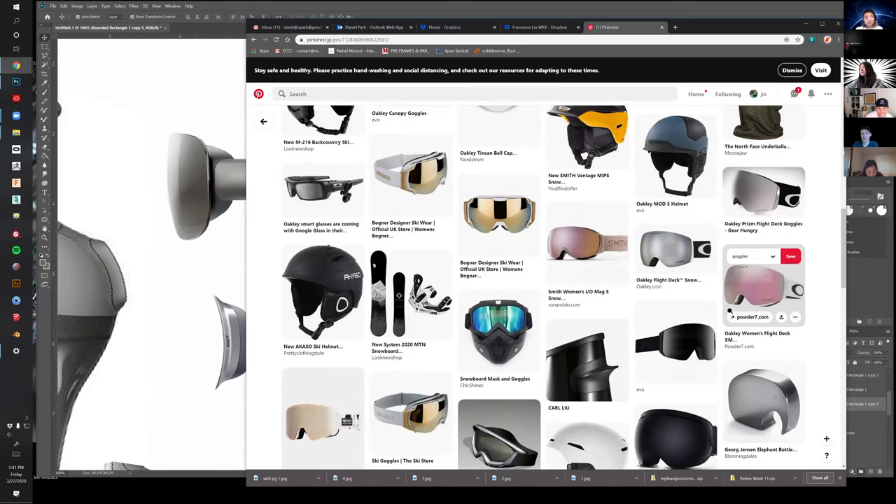
pyautogui.scroll(-5, 729, 312)
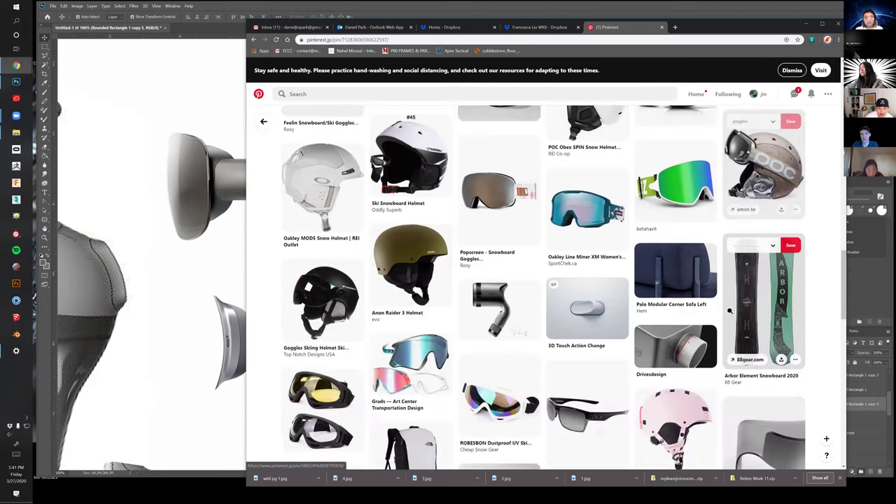
pyautogui.scroll(-5, 730, 311)
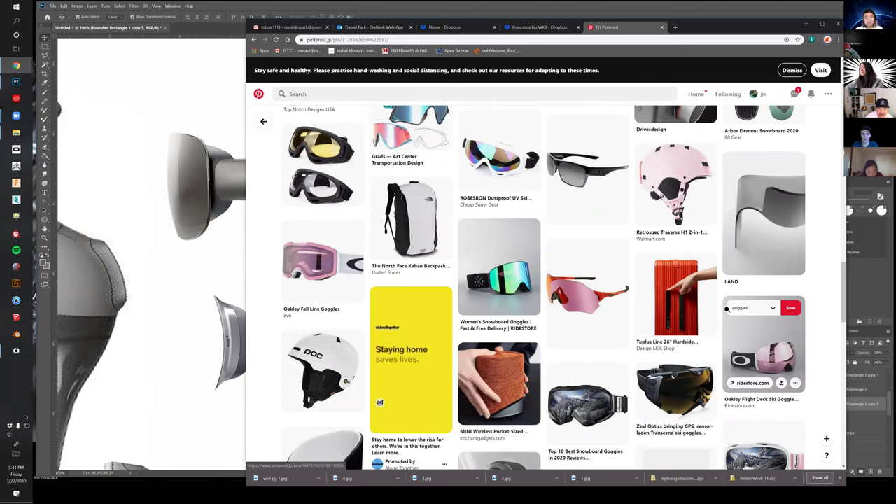
pyautogui.scroll(-3, 718, 311)
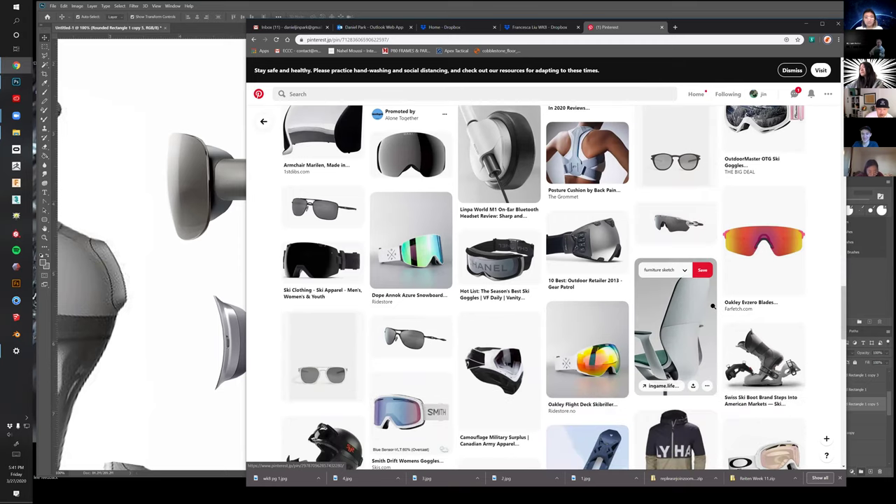
pyautogui.scroll(-2, 713, 306)
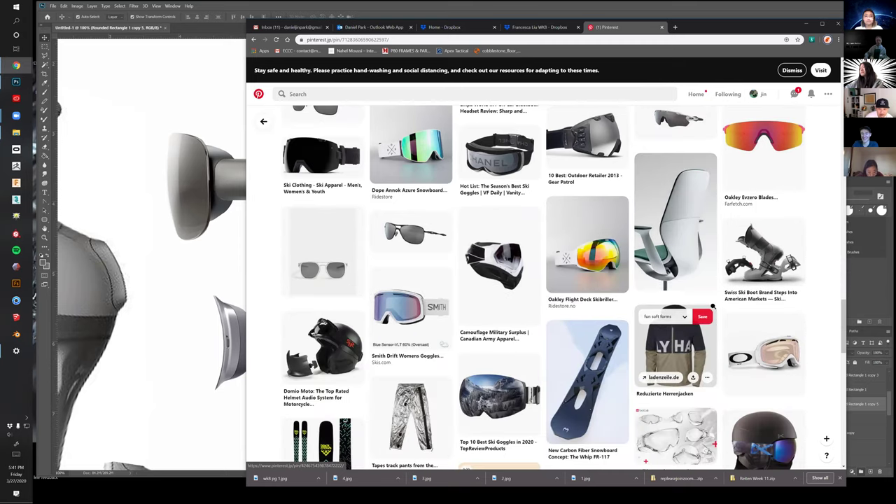
pyautogui.scroll(-5, 716, 305)
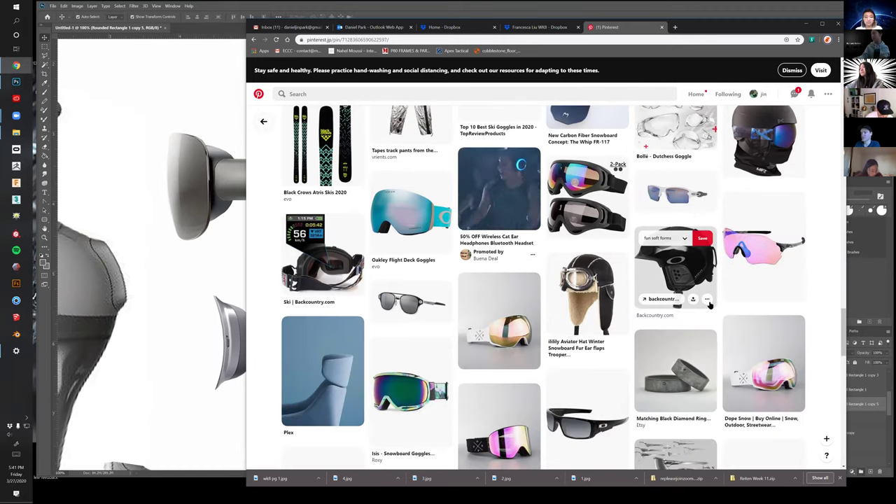
pyautogui.scroll(-2, 711, 306)
pyautogui.scroll(-3, 712, 306)
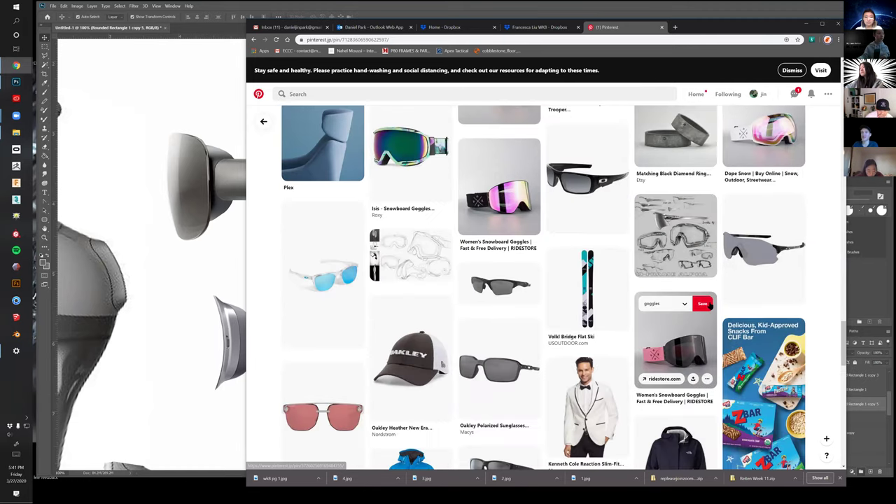
pyautogui.scroll(-3, 710, 305)
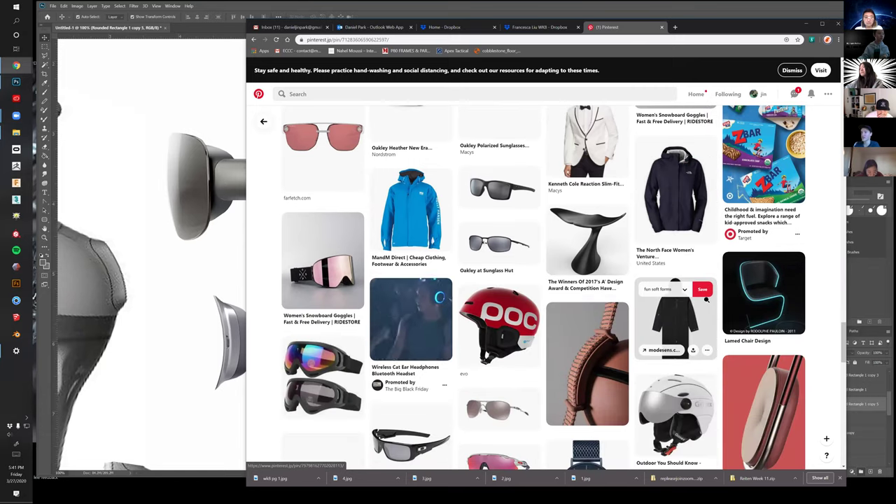
pyautogui.scroll(-2, 708, 302)
pyautogui.scroll(-3, 706, 300)
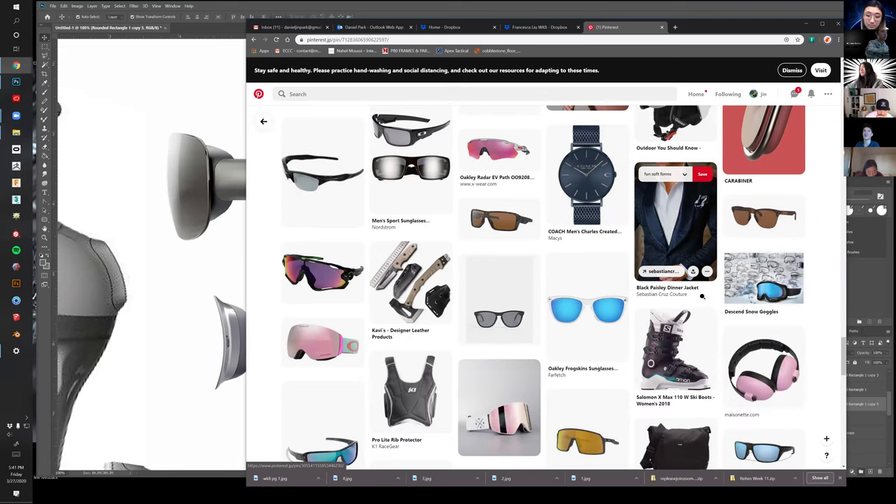
pyautogui.scroll(-2, 704, 302)
pyautogui.scroll(-6, 664, 277)
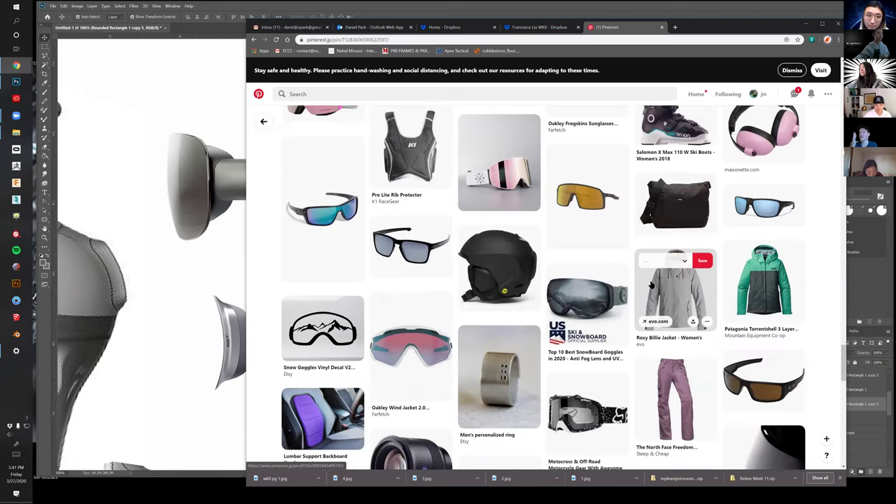
pyautogui.scroll(-8, 675, 280)
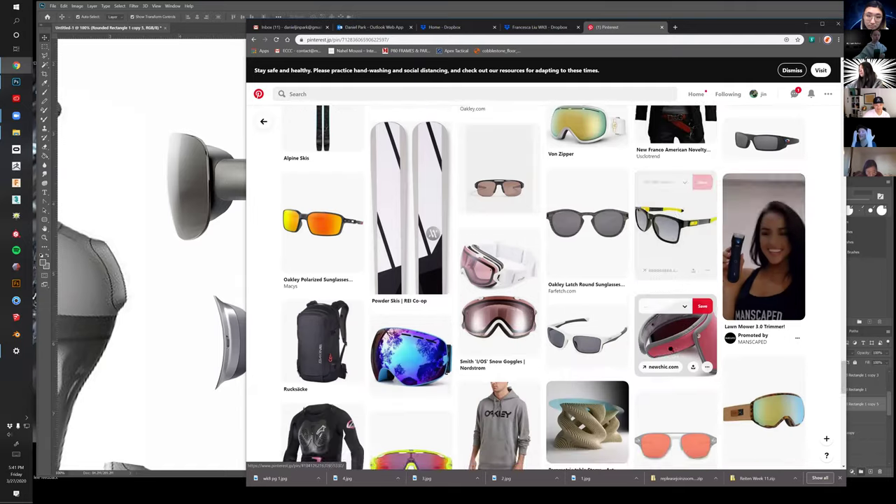
pyautogui.scroll(-4, 674, 350)
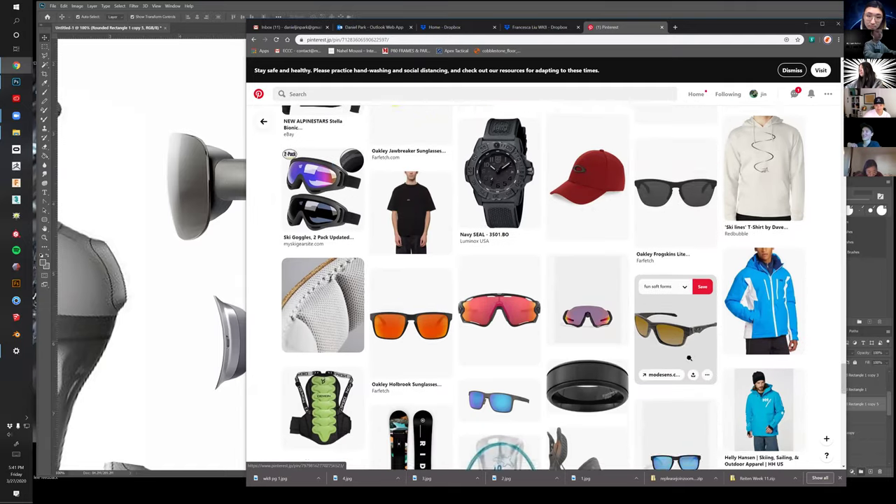
pyautogui.scroll(-3, 690, 359)
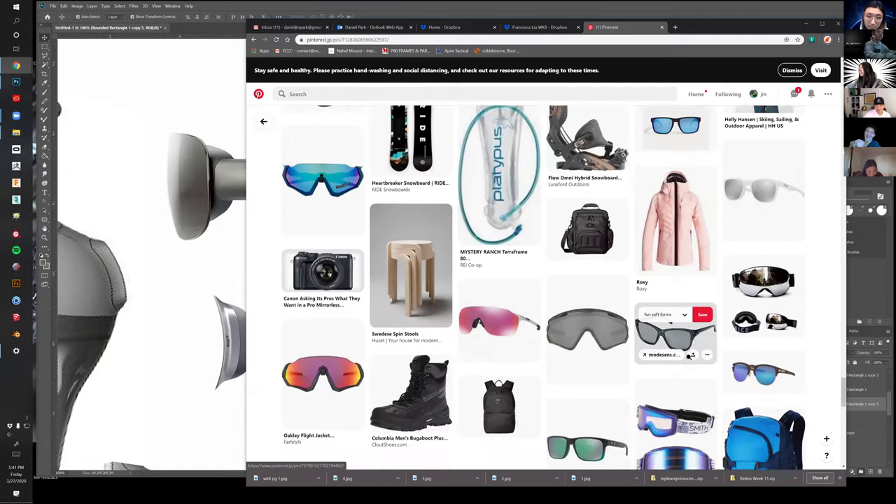
# Open the pin of the Flow Omni Hybrid Snowboard Binding and examine the similar helmets and bindings below it
pyautogui.scroll(3, 679, 336)
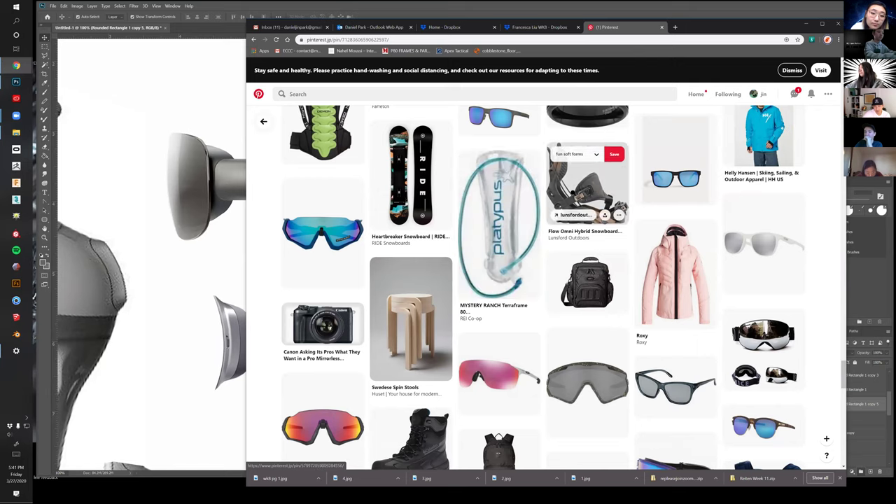
pyautogui.click(584, 195)
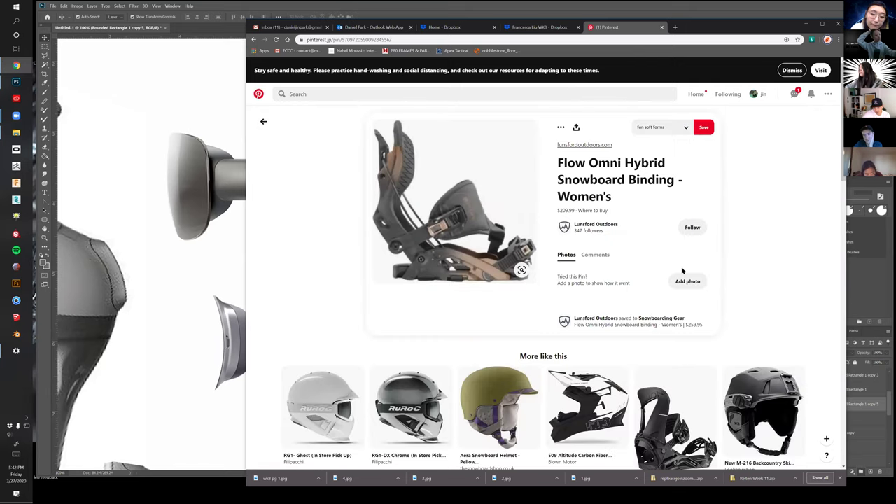
pyautogui.scroll(-3, 709, 324)
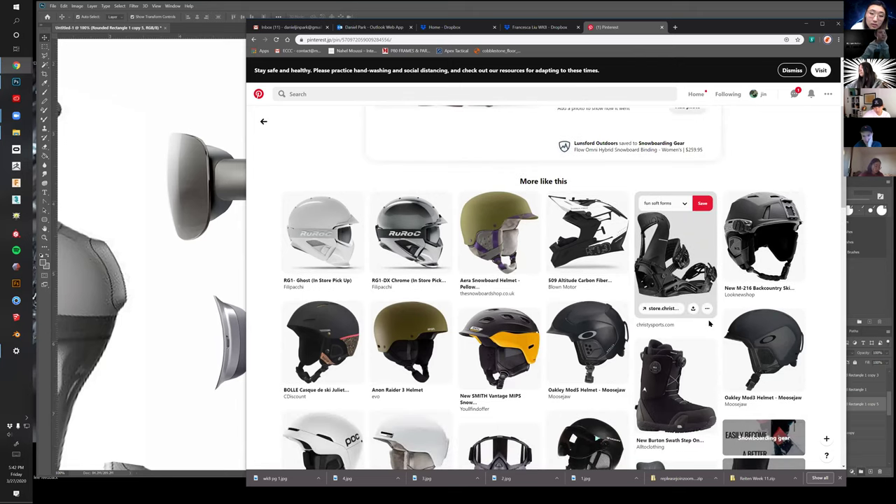
pyautogui.scroll(-1, 709, 323)
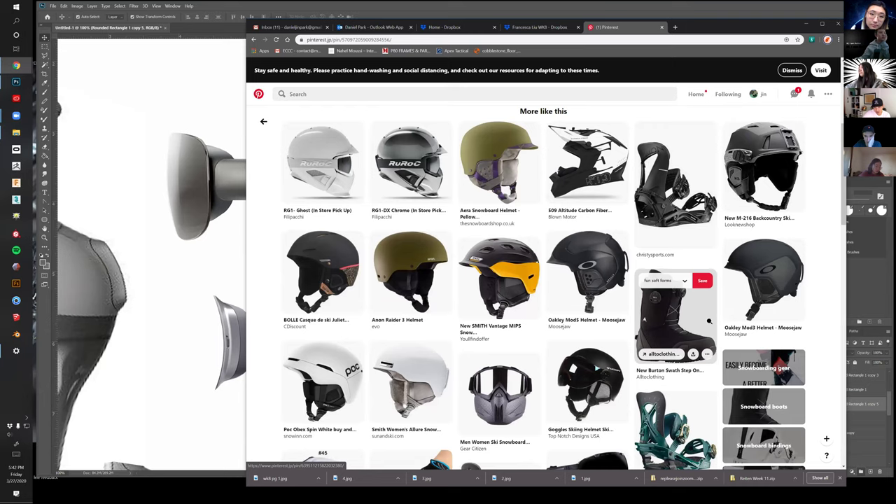
pyautogui.scroll(-2, 710, 322)
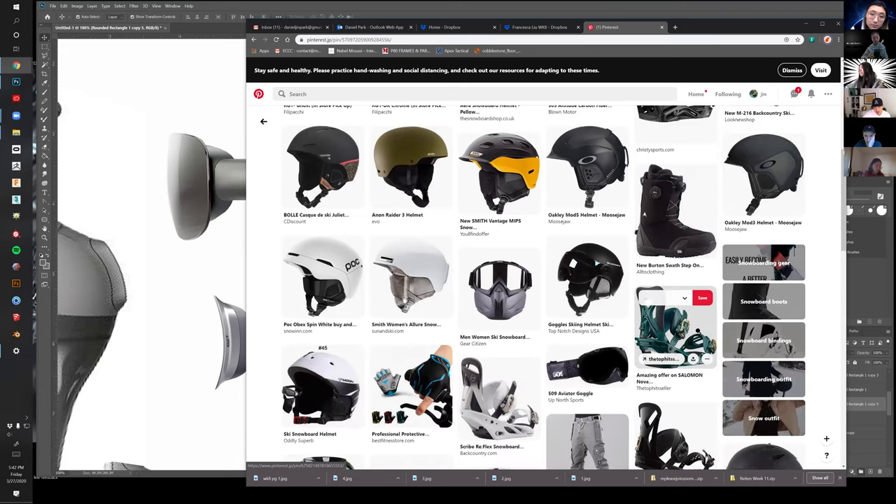
pyautogui.scroll(-1, 698, 331)
pyautogui.scroll(-1, 697, 332)
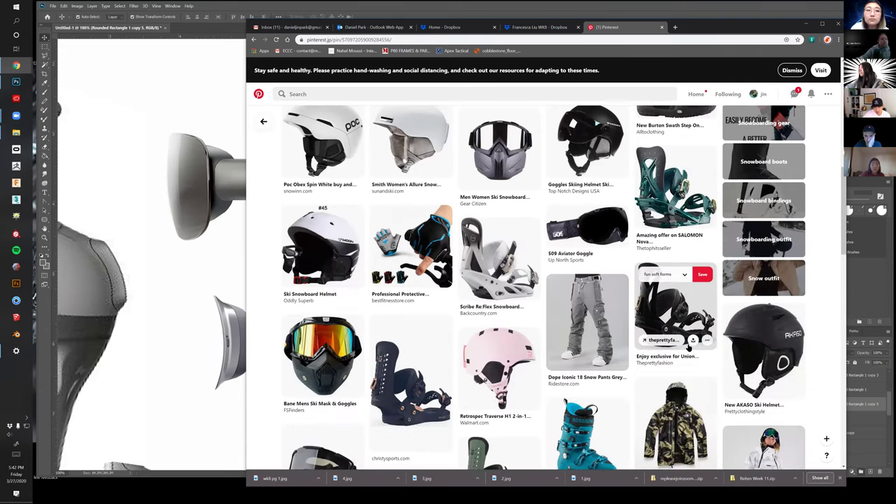
pyautogui.scroll(-1, 689, 348)
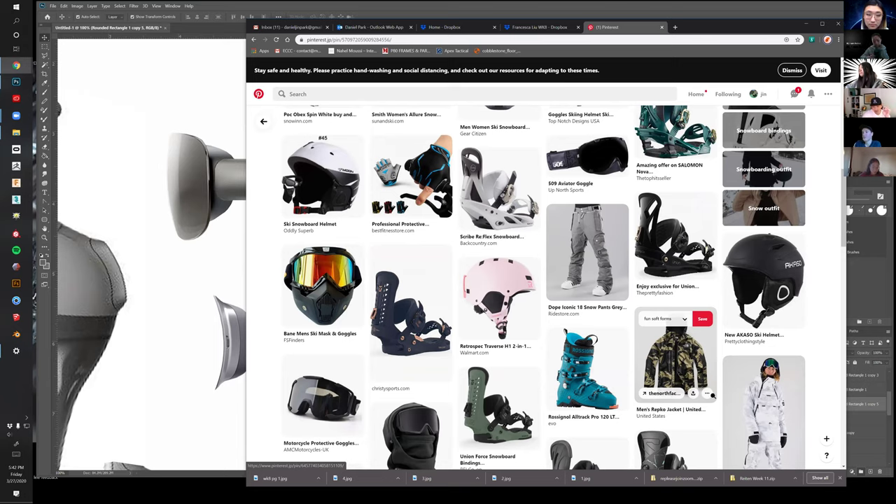
# Close the browser's downloads bar and look through more of the pins related to the snowboard binding
pyautogui.click(841, 476)
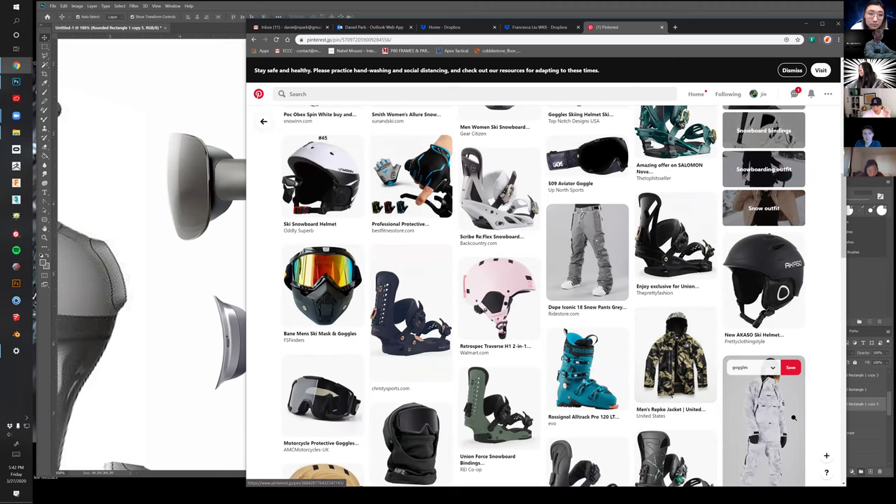
pyautogui.scroll(-4, 785, 423)
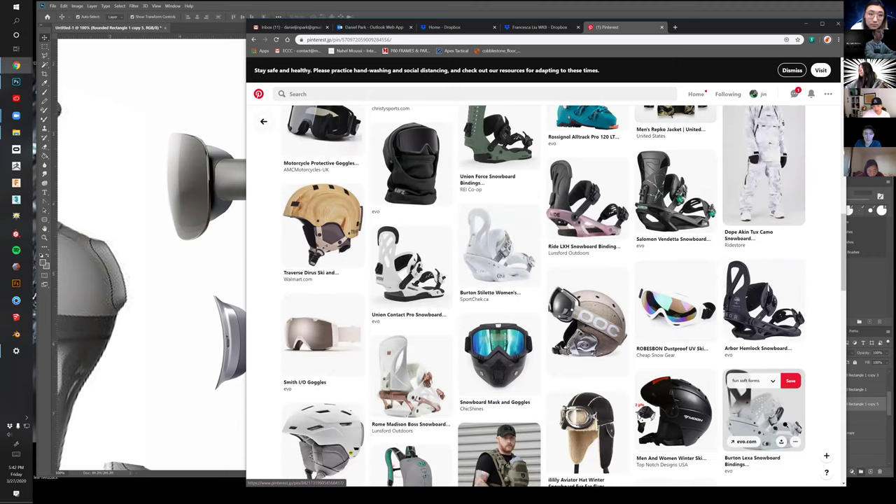
pyautogui.scroll(-8, 710, 420)
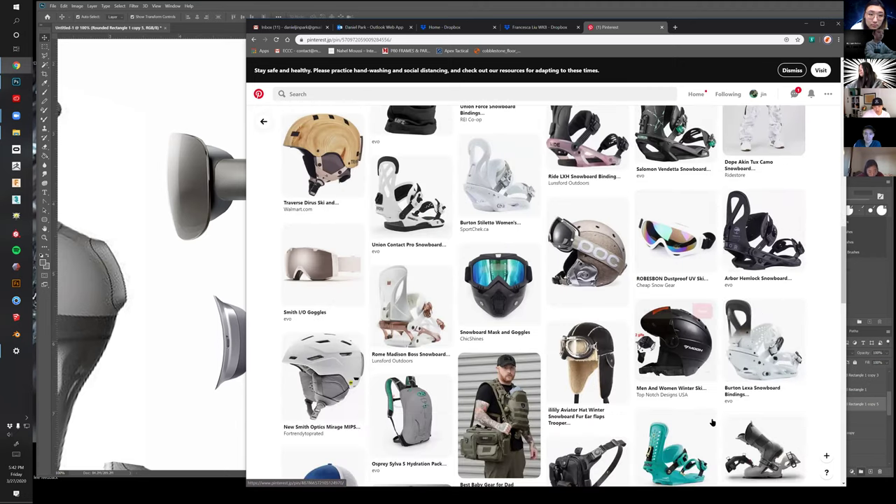
# Go back from the binding pin through the Oakley goggles pin to the "snowboard goggles" search results
pyautogui.scroll(-4, 709, 426)
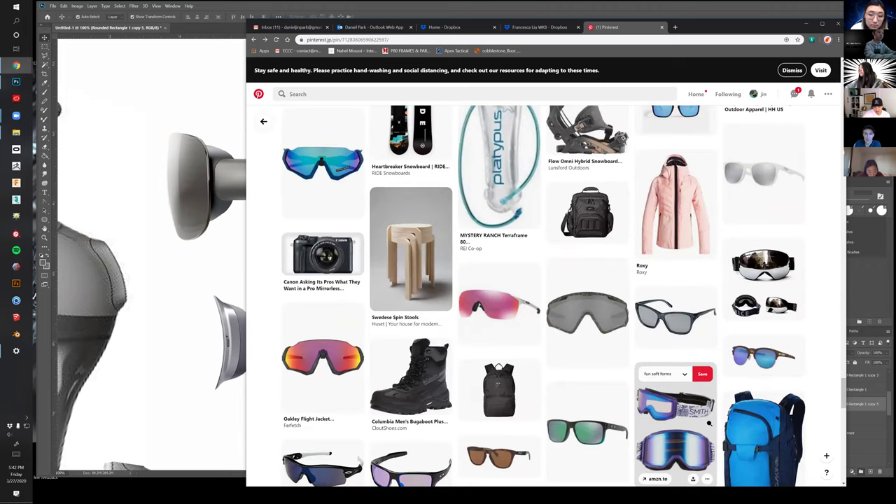
pyautogui.scroll(-10, 651, 408)
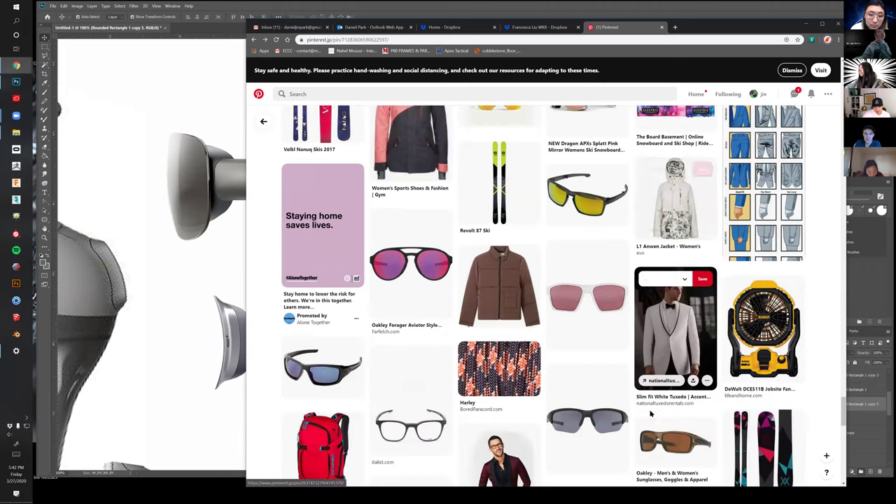
pyautogui.hotkey('alt', 'Left')
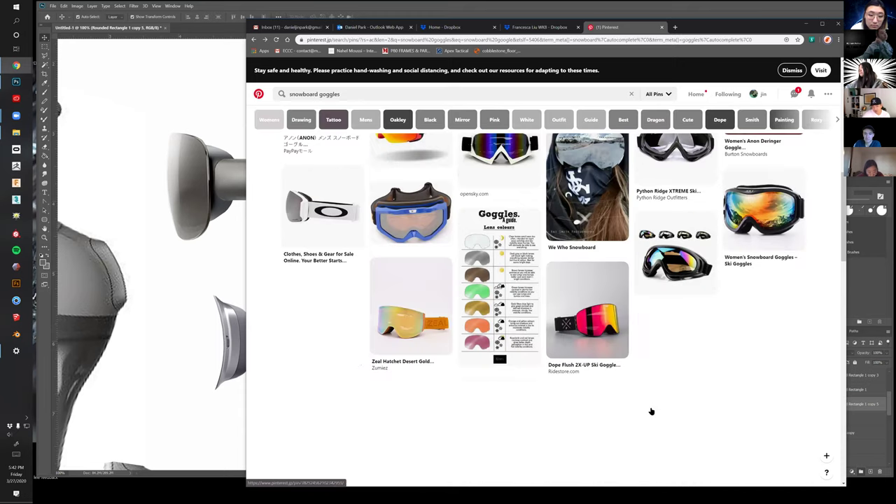
# Examine further "snowboard goggles" search results for side-view lenses, frames and straps suited to the face shield
pyautogui.scroll(-1, 654, 408)
pyautogui.scroll(-4, 687, 412)
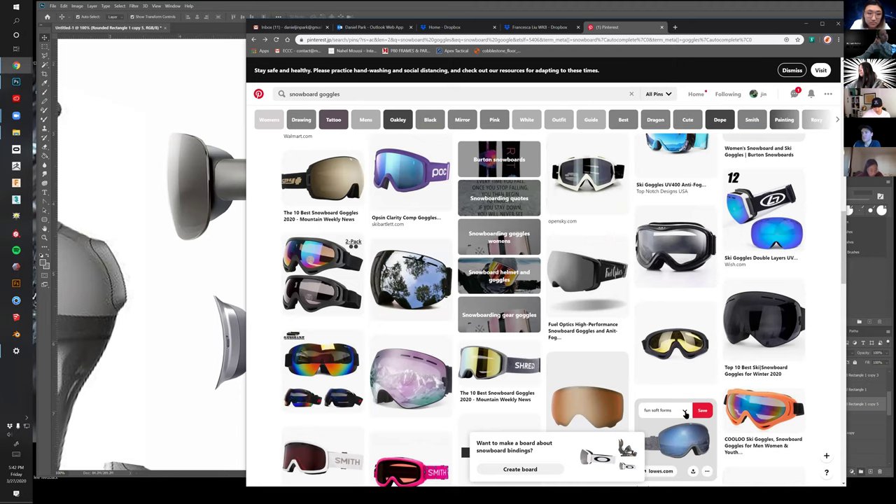
pyautogui.scroll(-3, 686, 414)
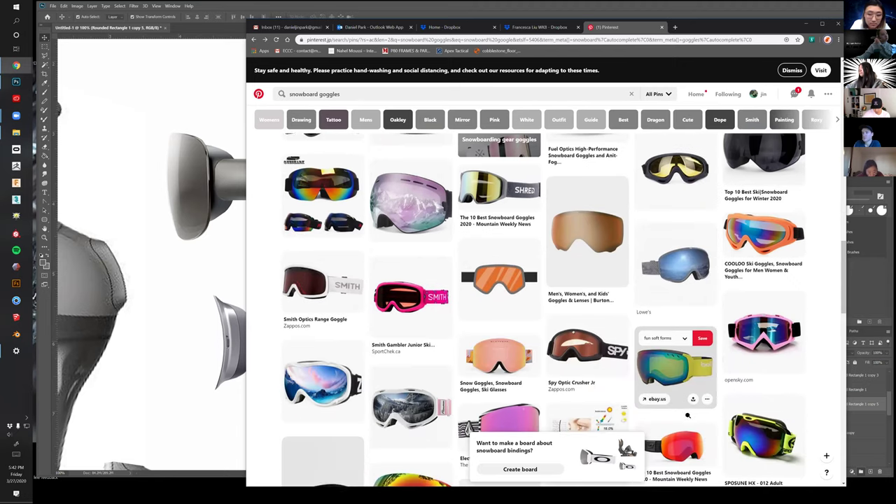
pyautogui.scroll(-4, 686, 417)
pyautogui.scroll(-4, 689, 419)
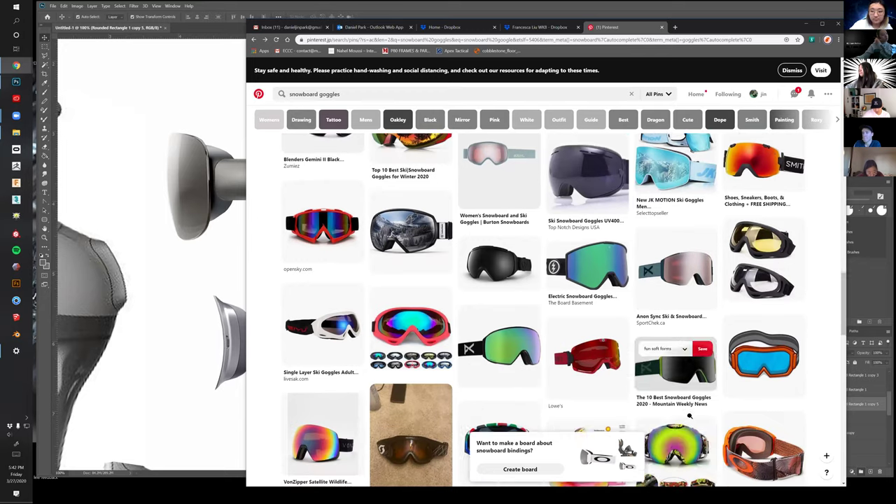
pyautogui.scroll(-8, 690, 418)
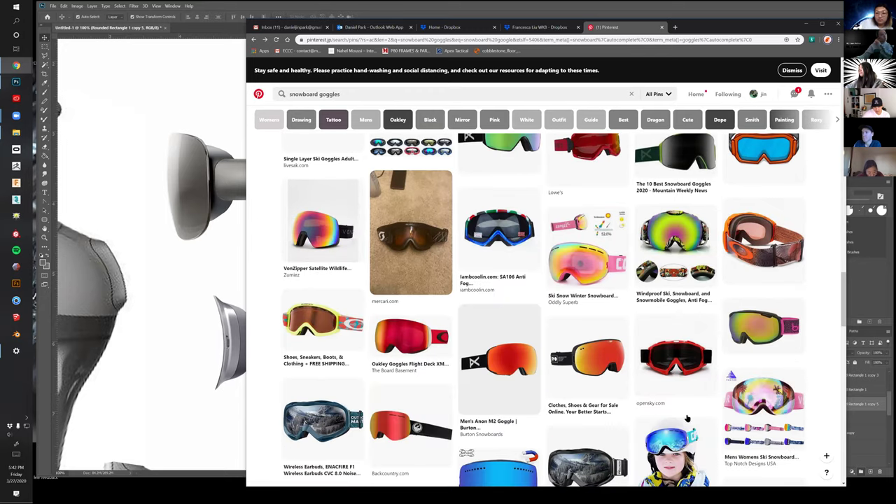
pyautogui.scroll(-2, 690, 418)
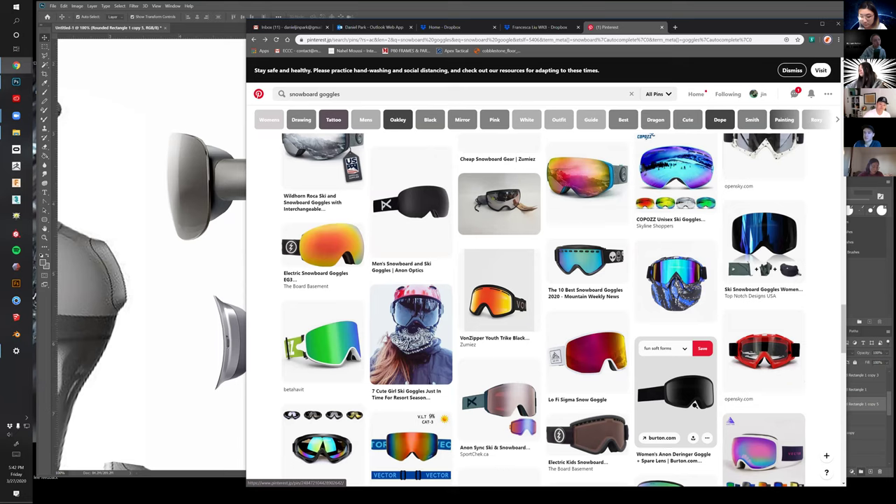
pyautogui.scroll(-2, 617, 410)
pyautogui.scroll(-4, 617, 410)
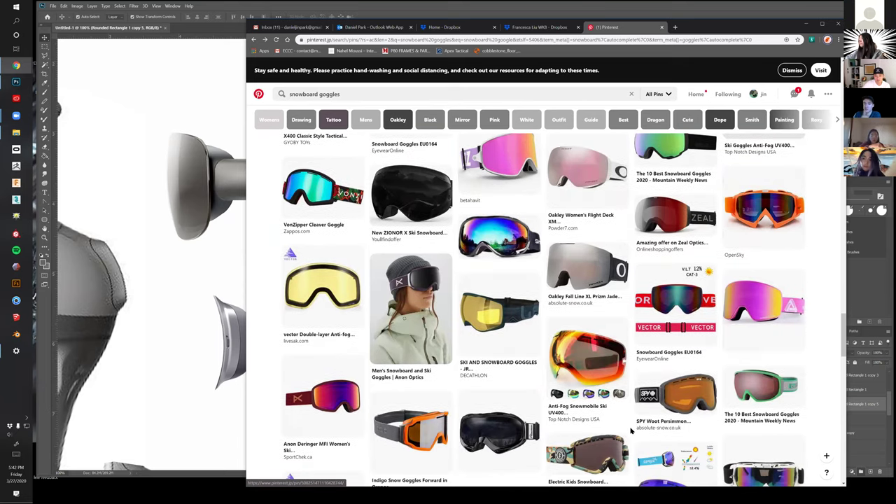
pyautogui.scroll(-2, 633, 432)
pyautogui.scroll(-2, 632, 432)
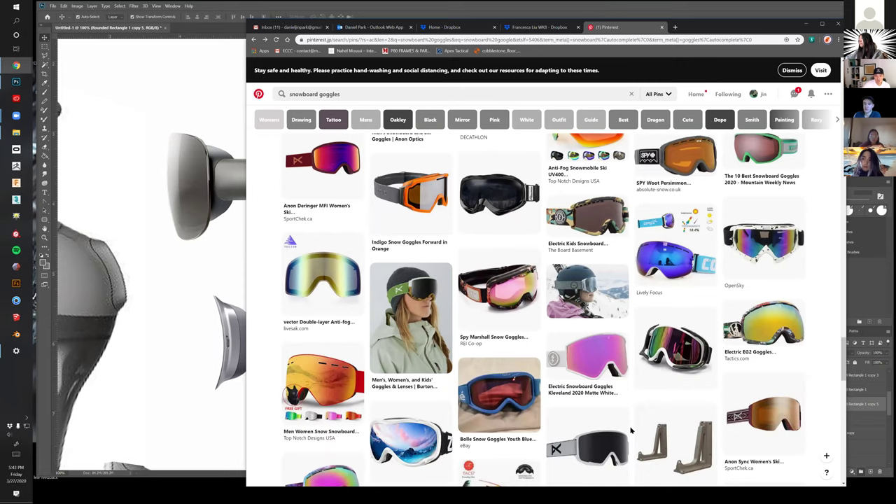
# Look further down the "snowboard goggles" results for a clear side profile of a goggle lens, frame and strap
pyautogui.scroll(-5, 630, 429)
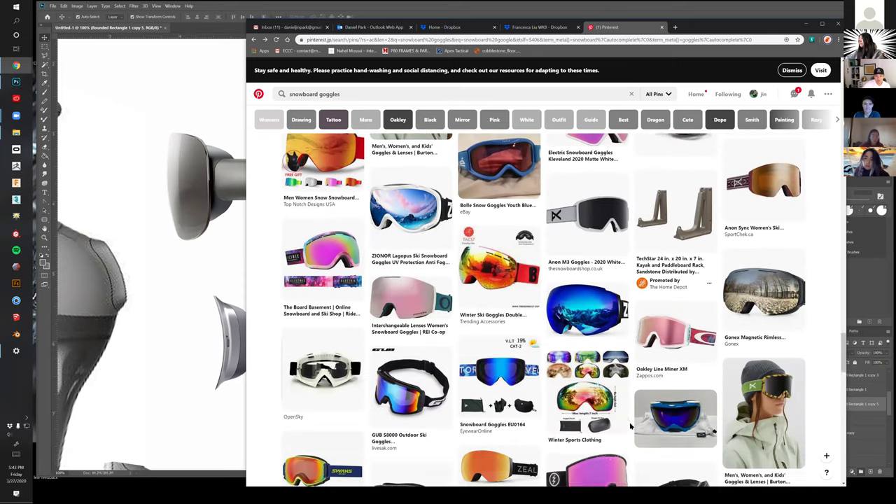
pyautogui.scroll(-1, 630, 426)
pyautogui.scroll(-5, 630, 426)
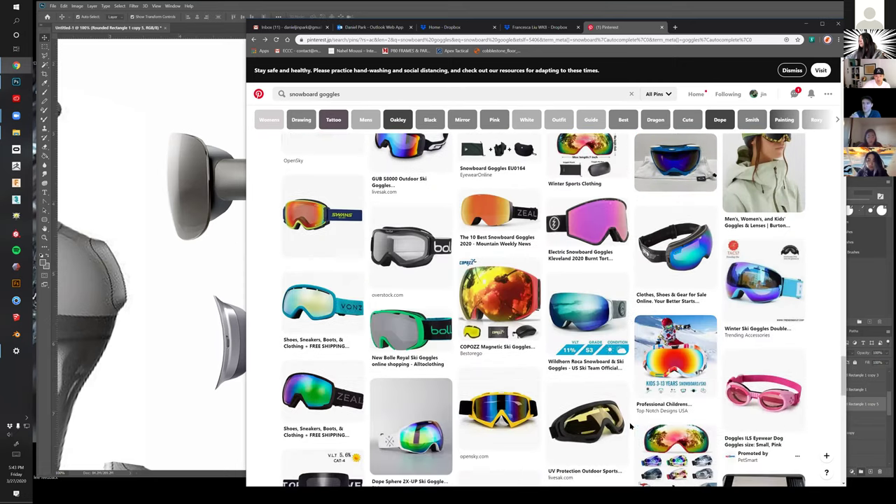
pyautogui.scroll(-2, 622, 366)
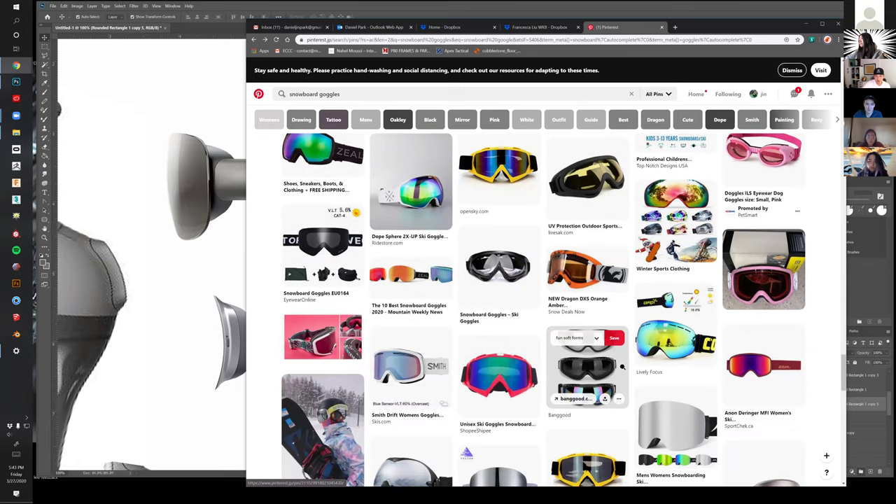
pyautogui.scroll(-8, 622, 366)
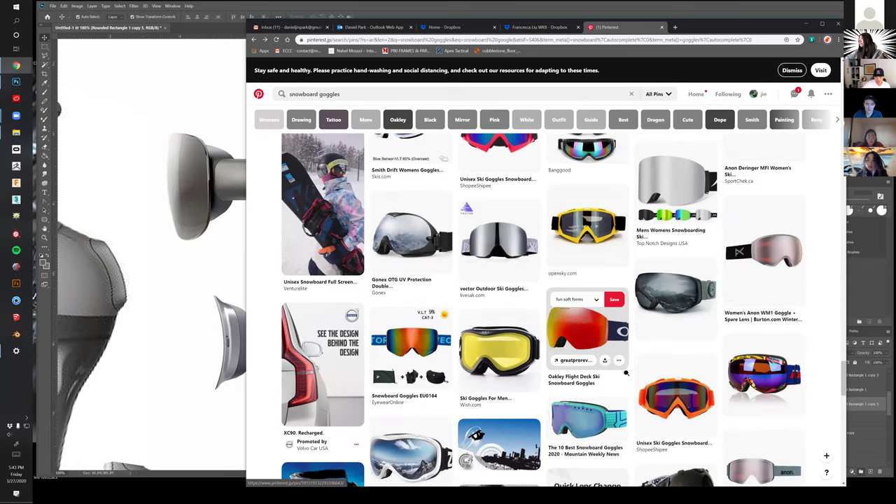
pyautogui.scroll(-4, 627, 369)
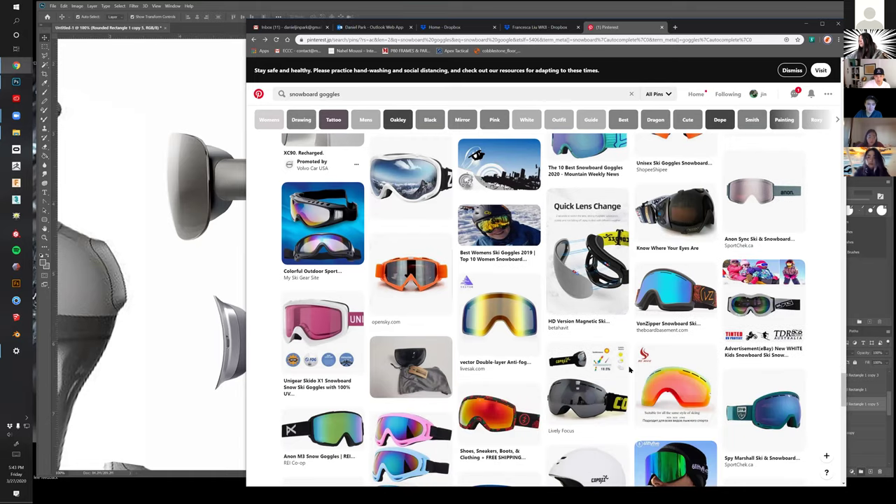
pyautogui.scroll(-6, 627, 369)
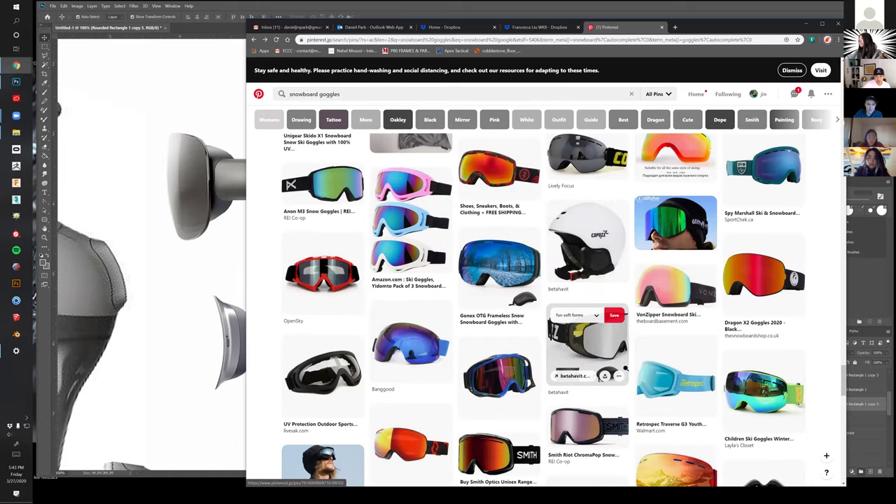
pyautogui.scroll(-3, 625, 369)
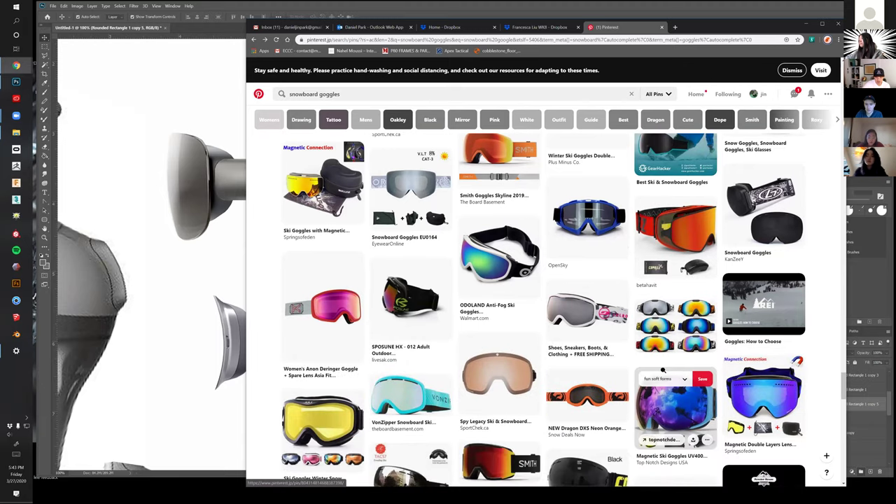
pyautogui.scroll(-4, 651, 400)
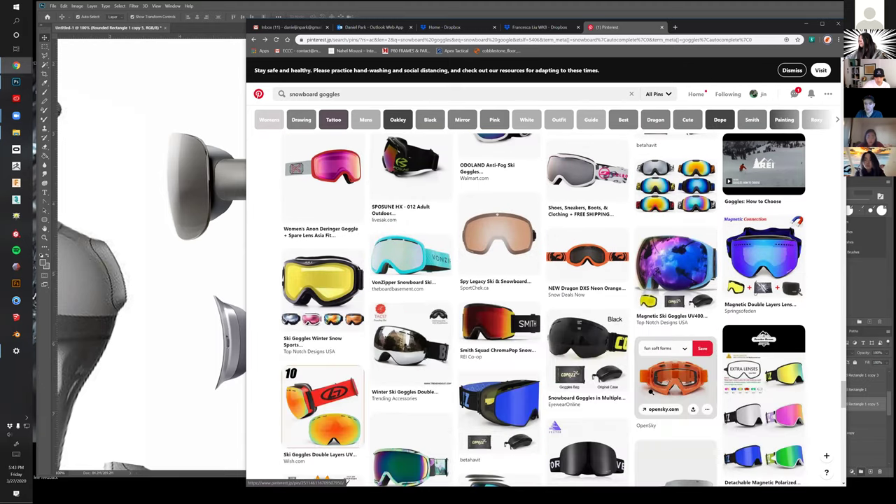
pyautogui.scroll(-5, 651, 393)
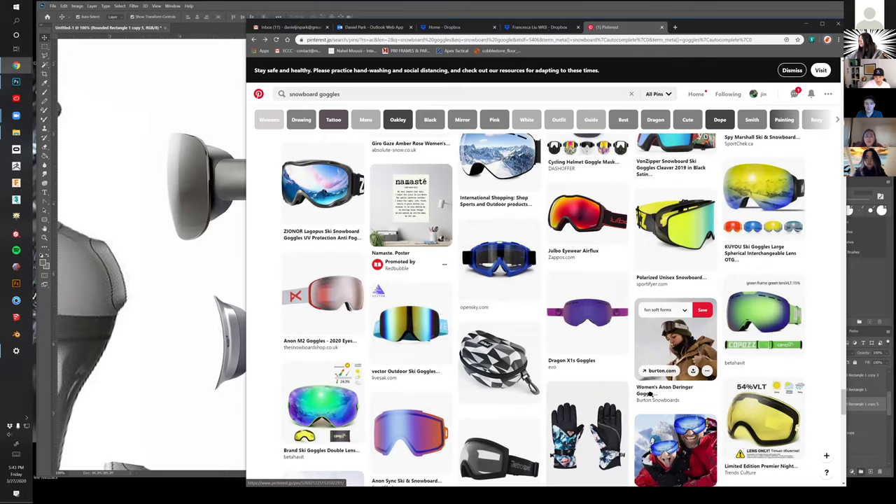
pyautogui.scroll(-9, 650, 395)
pyautogui.scroll(-5, 650, 394)
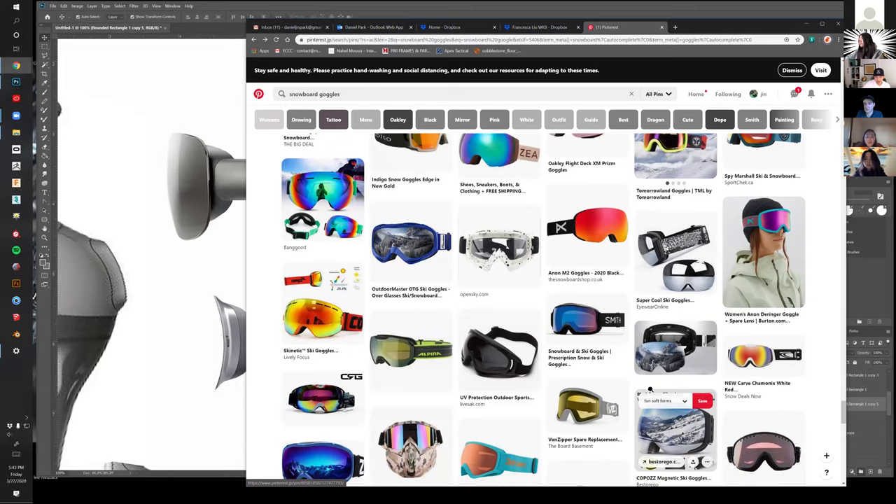
pyautogui.scroll(-6, 651, 389)
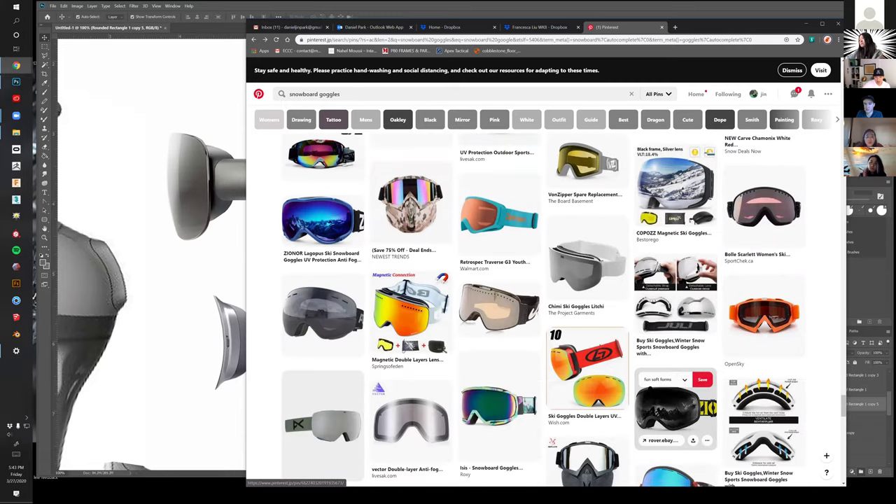
pyautogui.scroll(-4, 650, 390)
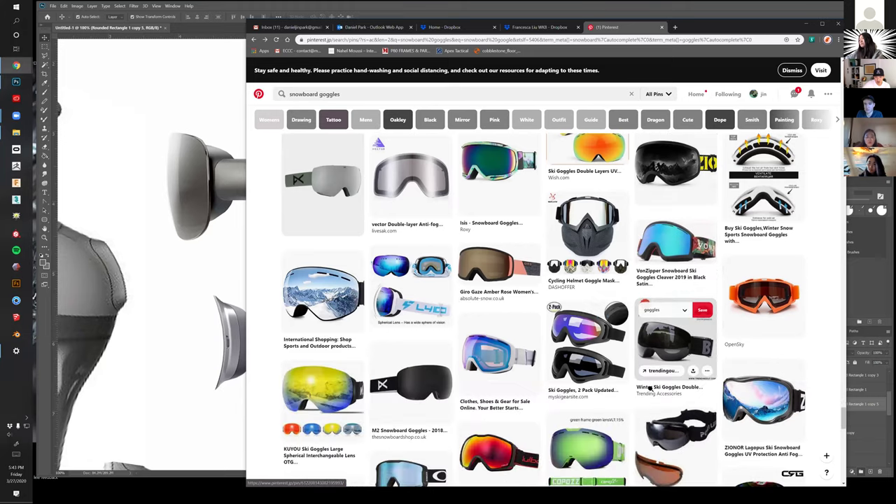
pyautogui.scroll(-6, 650, 389)
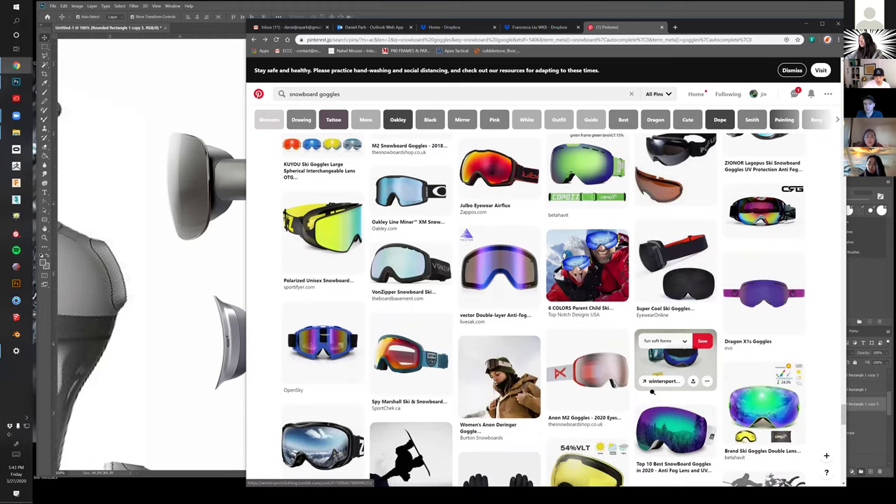
pyautogui.scroll(-8, 633, 373)
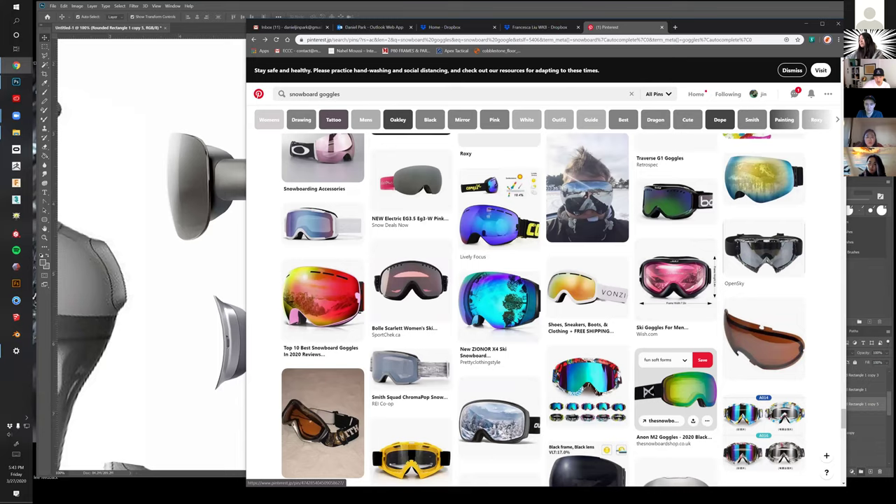
# Search Pinterest for "snowboard goggles side" and open the Anon M2 Black Red Sonar Zeiss Snowboard Goggles pin
pyautogui.click(394, 98)
pyautogui.write('sie')
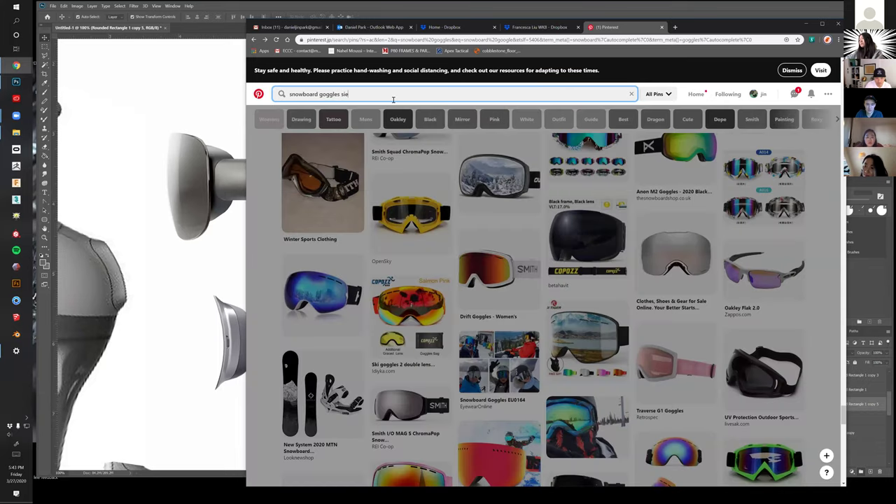
pyautogui.press('Return')
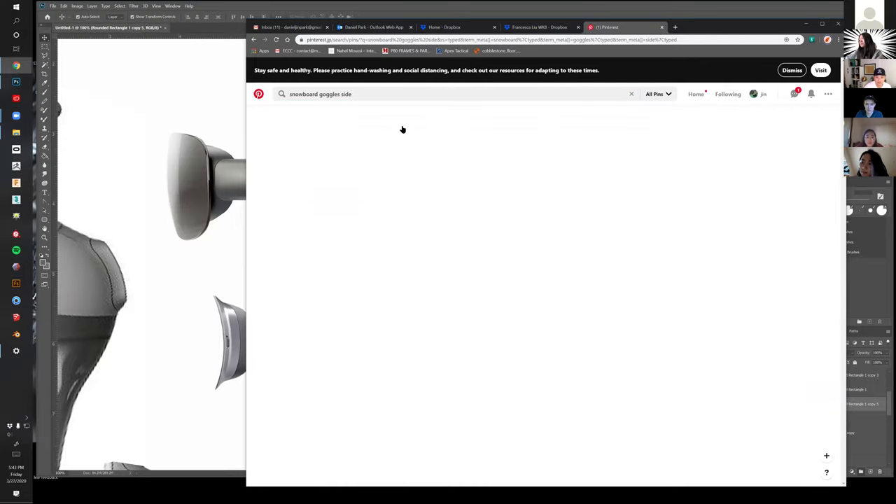
pyautogui.click(412, 159)
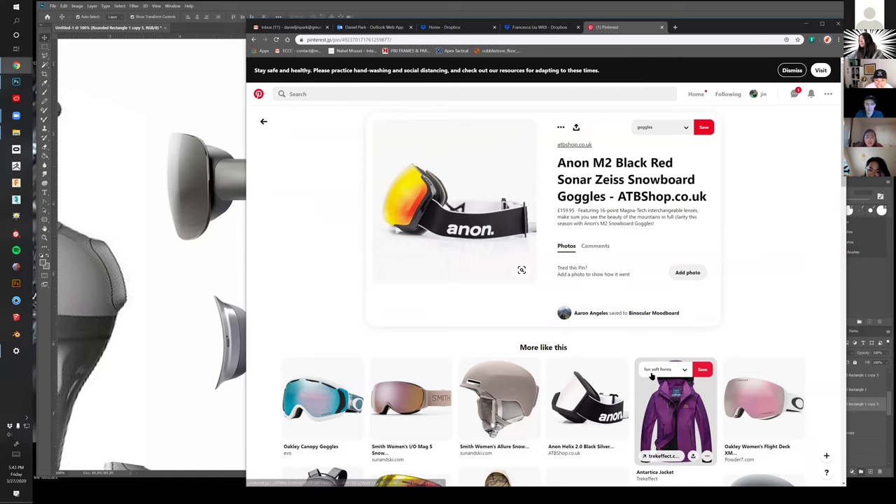
# Copy the Anon M2 goggles photo into the Photoshop document and enlarge it to about 4.5 in square in front of the face shield
pyautogui.scroll(-3, 659, 371)
pyautogui.scroll(-2, 628, 375)
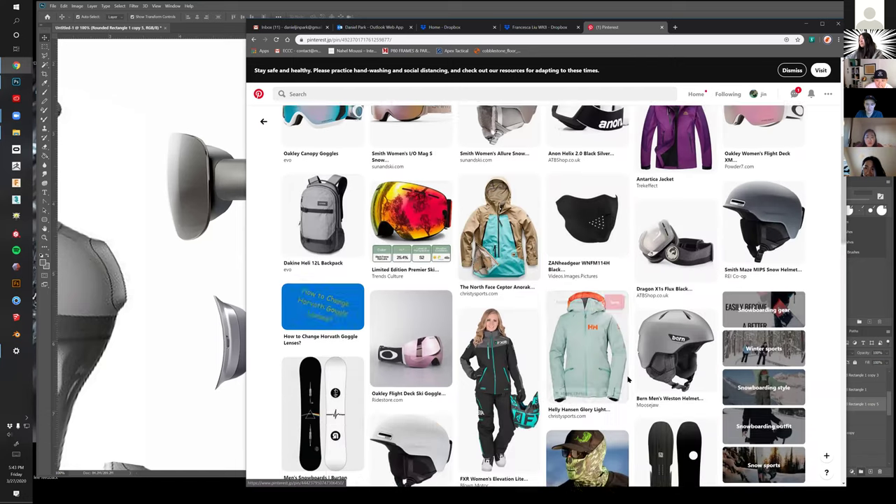
pyautogui.scroll(3, 498, 343)
pyautogui.scroll(3, 469, 346)
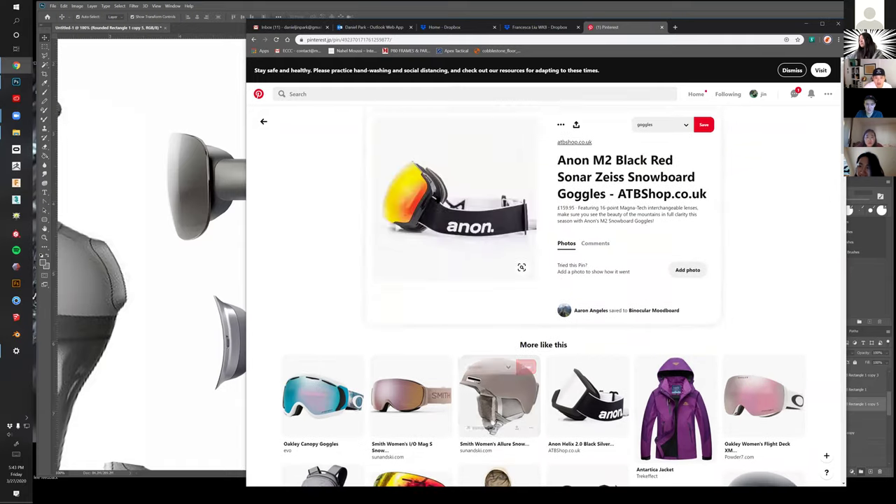
pyautogui.rightClick(436, 196)
pyautogui.click(460, 270)
pyautogui.click(225, 270)
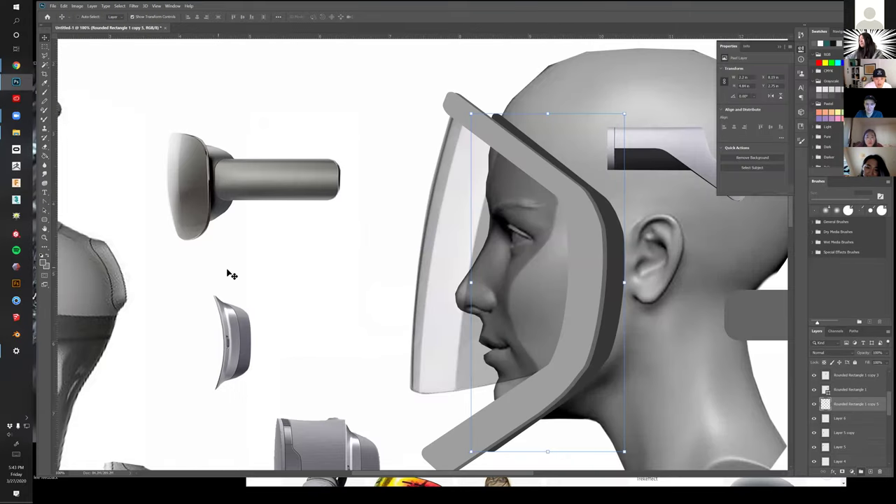
pyautogui.hotkey('ctrl', 'v')
pyautogui.moveTo(348, 193); pyautogui.dragTo(140, 60)
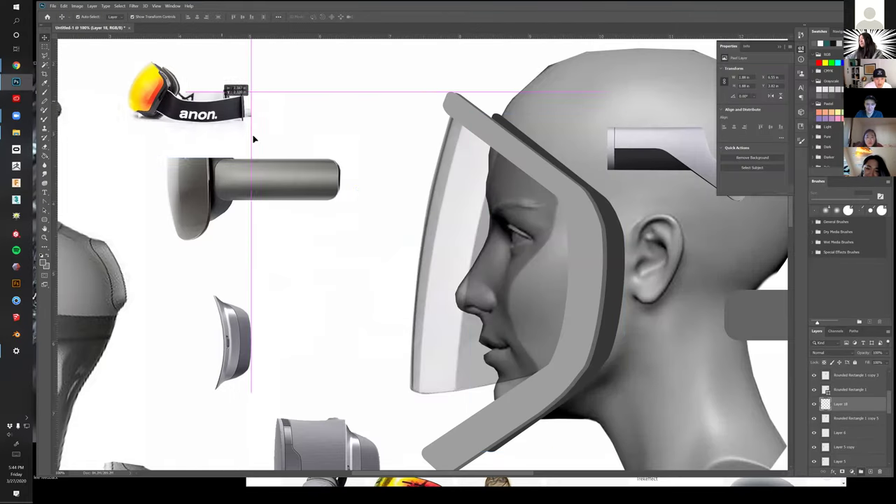
pyautogui.moveTo(252, 157); pyautogui.dragTo(434, 343)
pyautogui.press('Return')
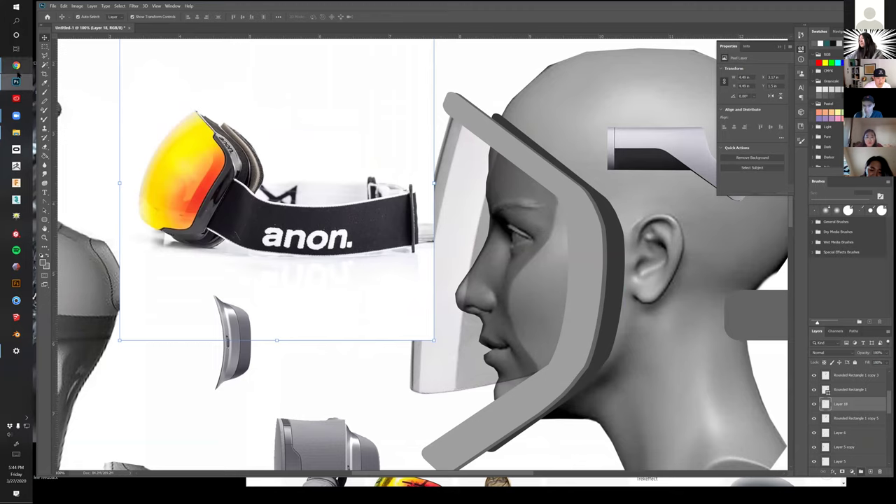
# Switch to Chrome and search Google Images for "sponge material texture" in a new tab
pyautogui.moveTo(16, 65)
pyautogui.click(60, 91)
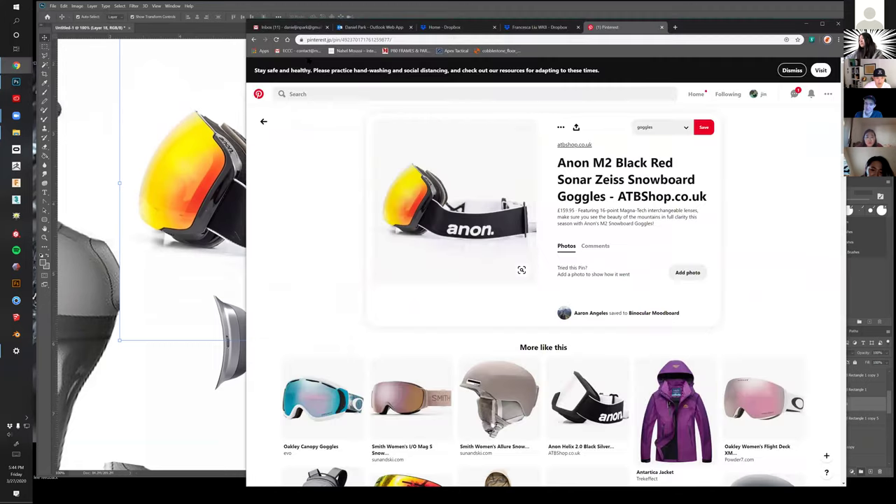
pyautogui.click(674, 27)
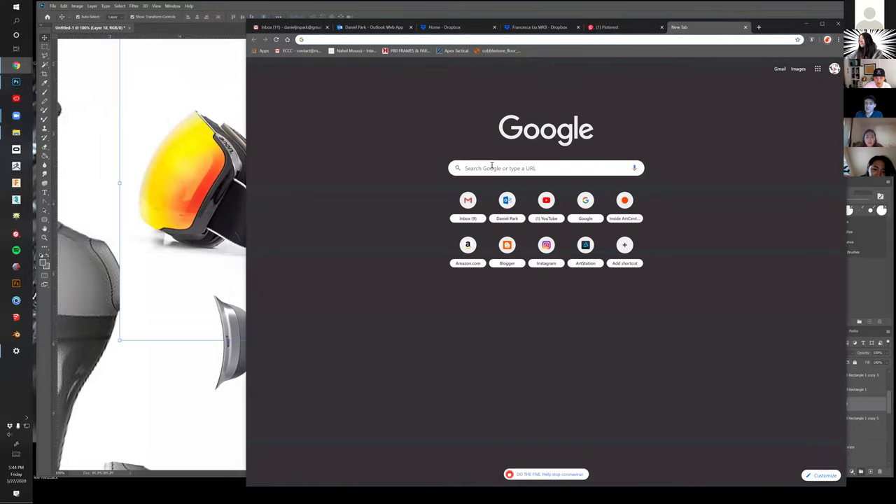
pyautogui.write('sp')
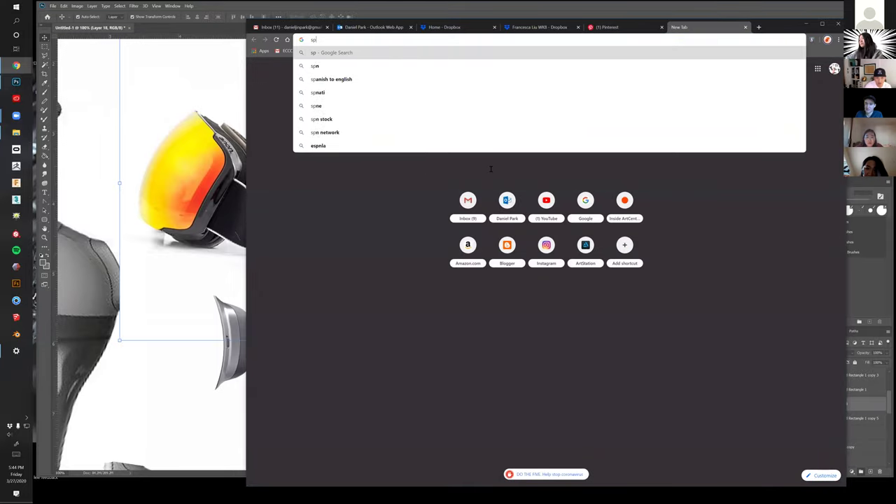
pyautogui.write('onge material')
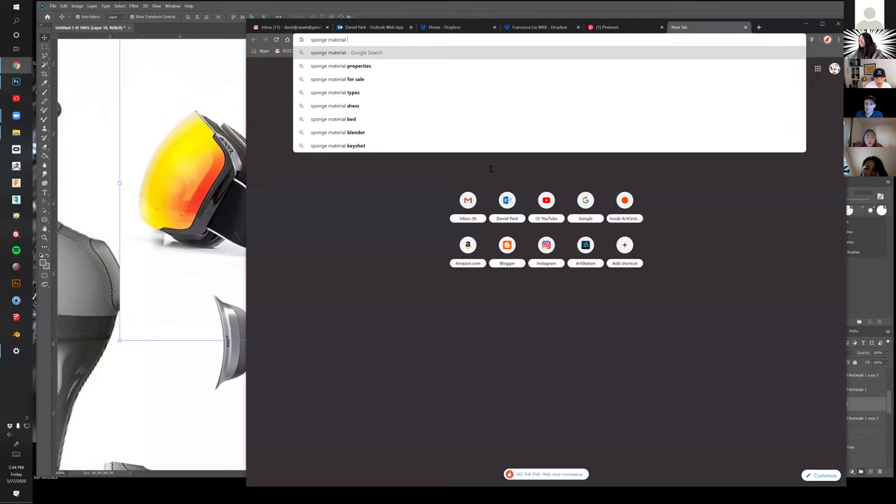
pyautogui.write(' texture')
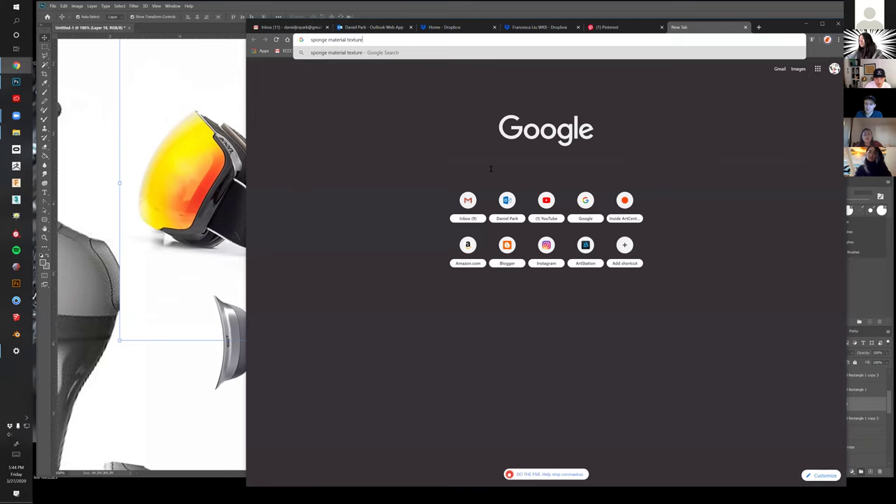
pyautogui.press('Return')
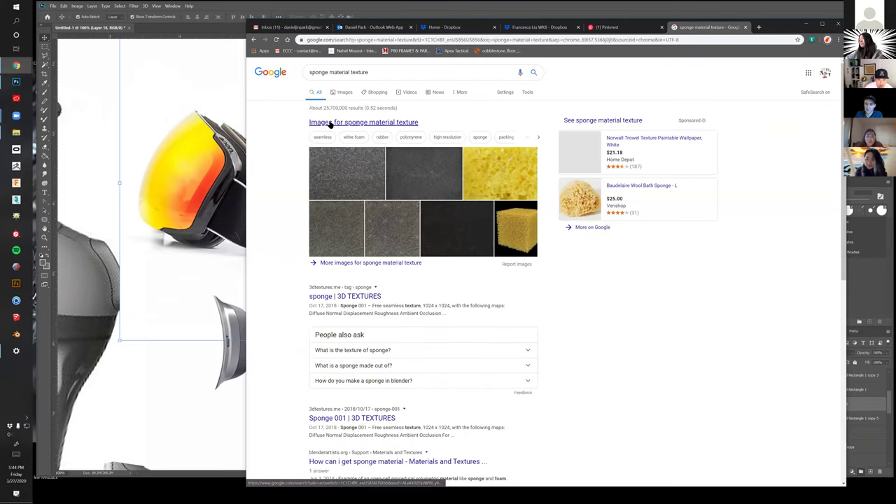
pyautogui.click(331, 124)
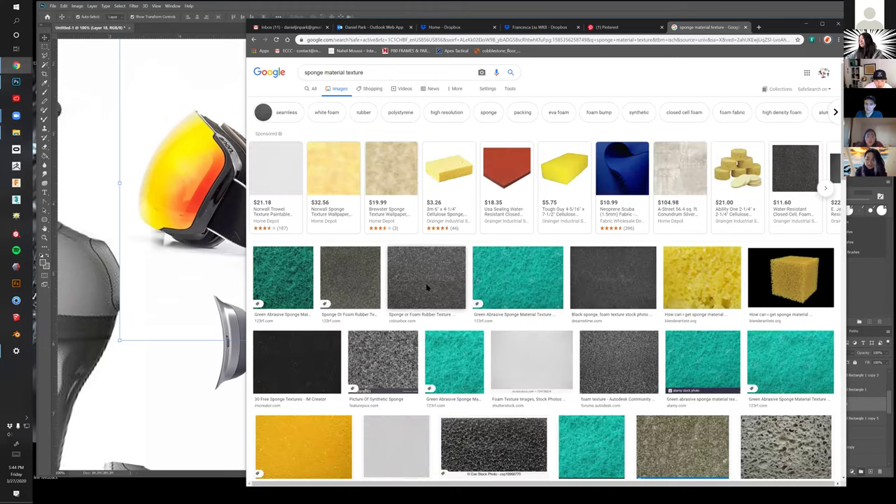
# Compare the dark foam textures and copy Colourbox's "Sponge or Foam Rubber Texture" image into the Photoshop document
pyautogui.click(426, 287)
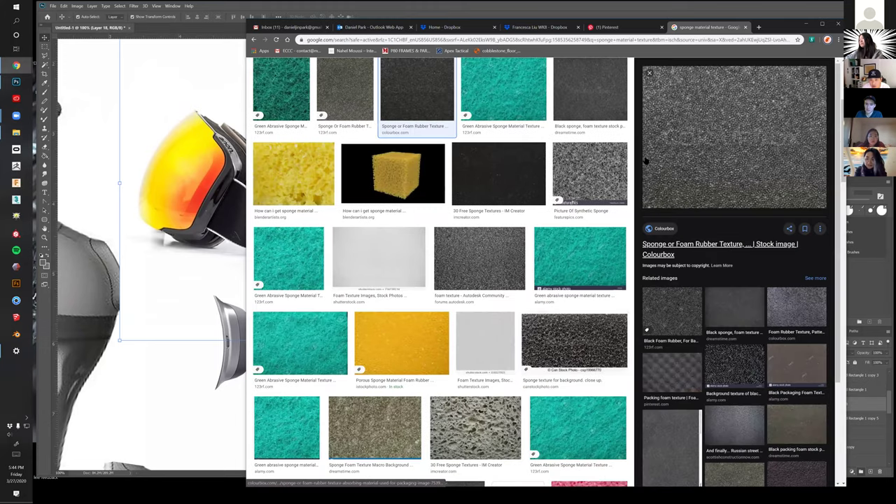
pyautogui.click(590, 90)
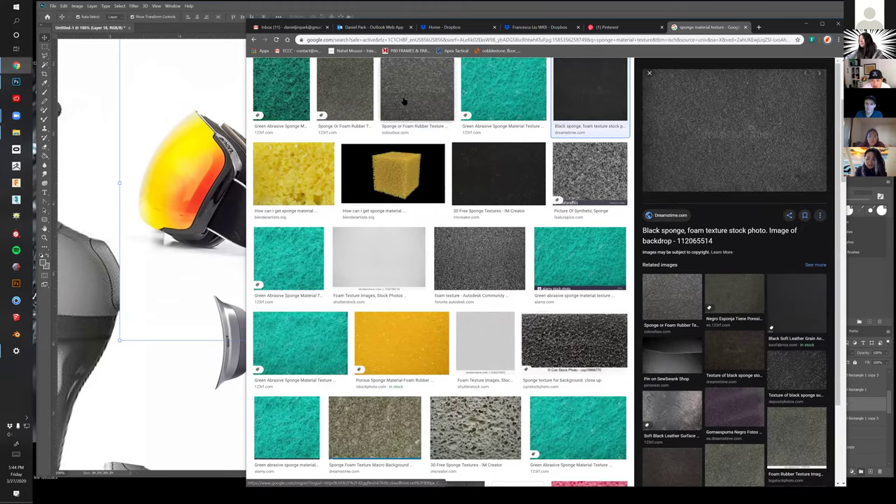
pyautogui.click(403, 101)
pyautogui.click(483, 255)
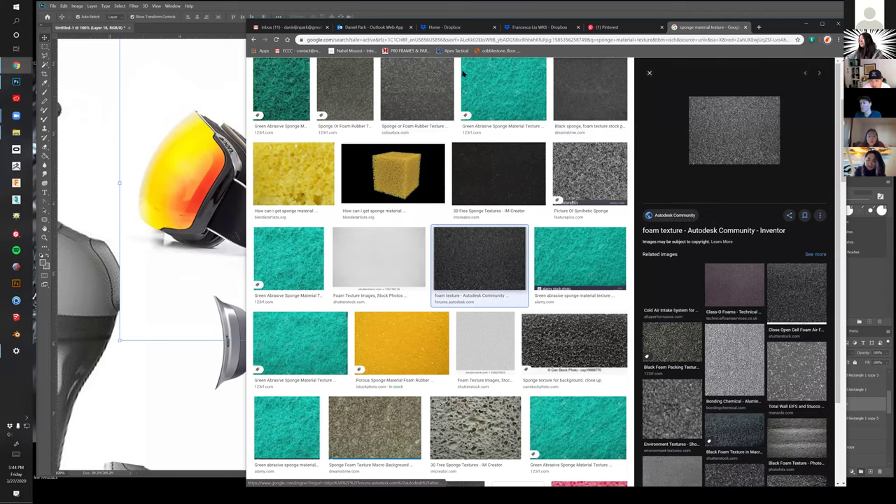
pyautogui.click(420, 91)
pyautogui.rightClick(762, 144)
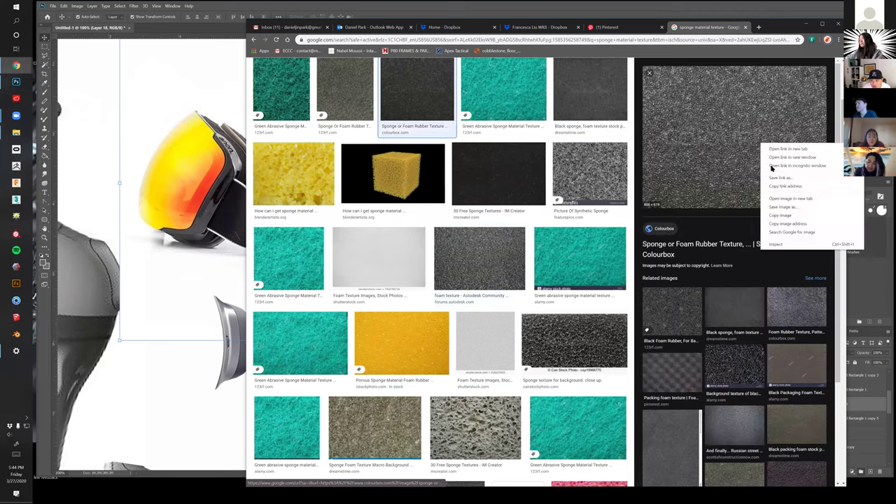
pyautogui.click(780, 215)
pyautogui.click(208, 311)
pyautogui.hotkey('ctrl', 'v')
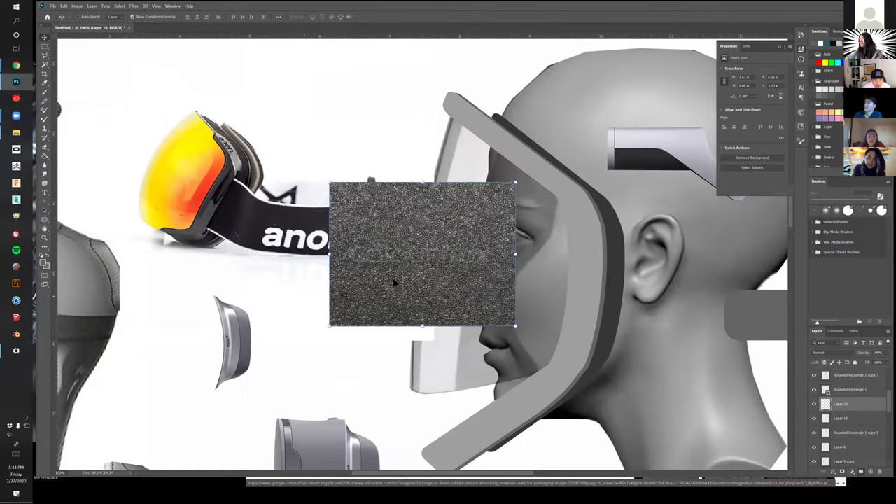
# Duplicate the foam texture into a mirrored two-by-two block about 5.3 × 4 in, merge it, and move it off the face shield
pyautogui.scroll(-1, 394, 282)
pyautogui.moveTo(434, 284); pyautogui.dragTo(553, 278)
pyautogui.keyDown('shift'); pyautogui.click(429, 283); pyautogui.keyUp('shift')
pyautogui.moveTo(430, 309); pyautogui.dragTo(470, 166)
pyautogui.moveTo(563, 217); pyautogui.dragTo(404, 222)
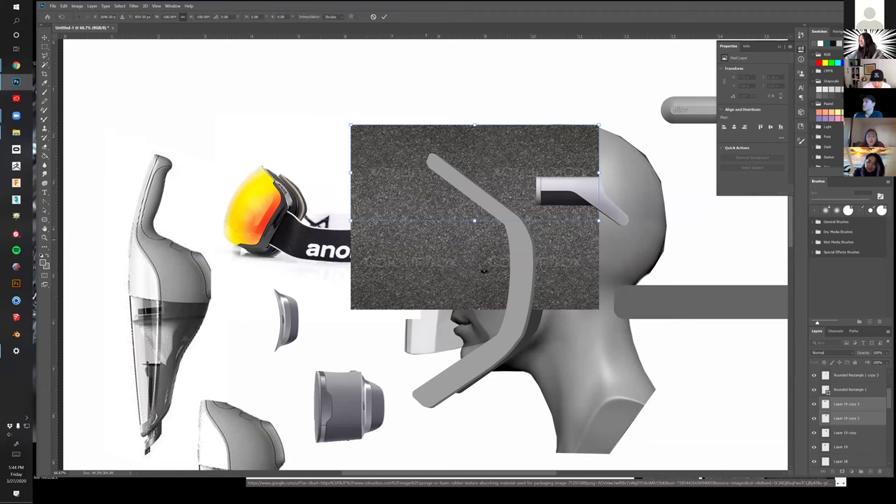
pyautogui.press('Return')
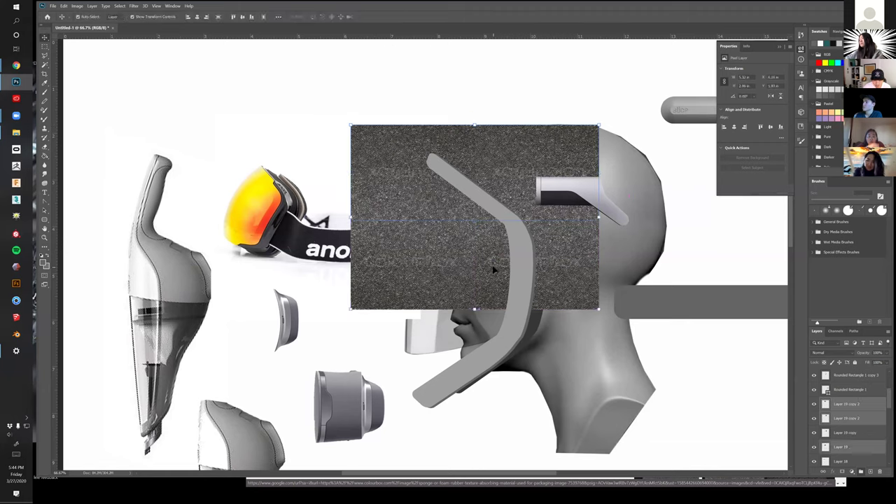
pyautogui.moveTo(578, 245); pyautogui.dragTo(410, 208)
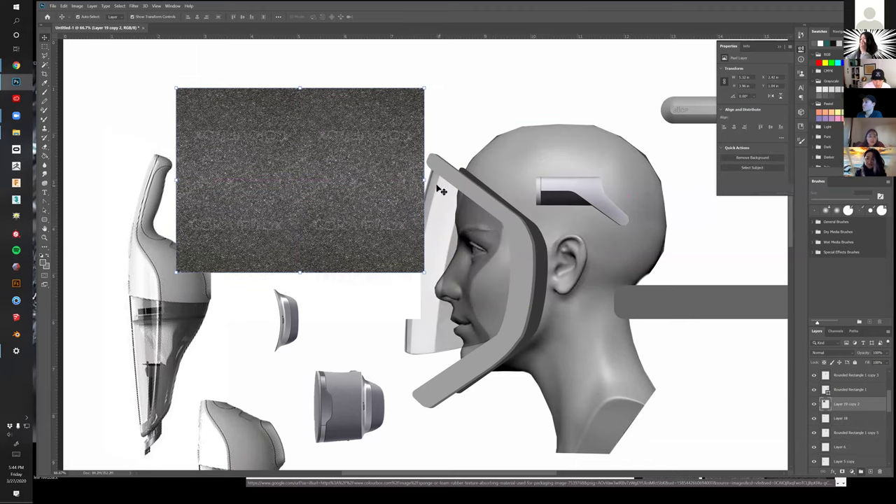
# Rotate the foam block 90°, place its layer above the padding shape, and position and clip it to that shape
pyautogui.moveTo(430, 183); pyautogui.dragTo(273, 321)
pyautogui.moveTo(348, 266); pyautogui.dragTo(560, 245)
pyautogui.press('Return')
pyautogui.click(543, 247)
pyautogui.moveTo(856, 408); pyautogui.dragTo(857, 419)
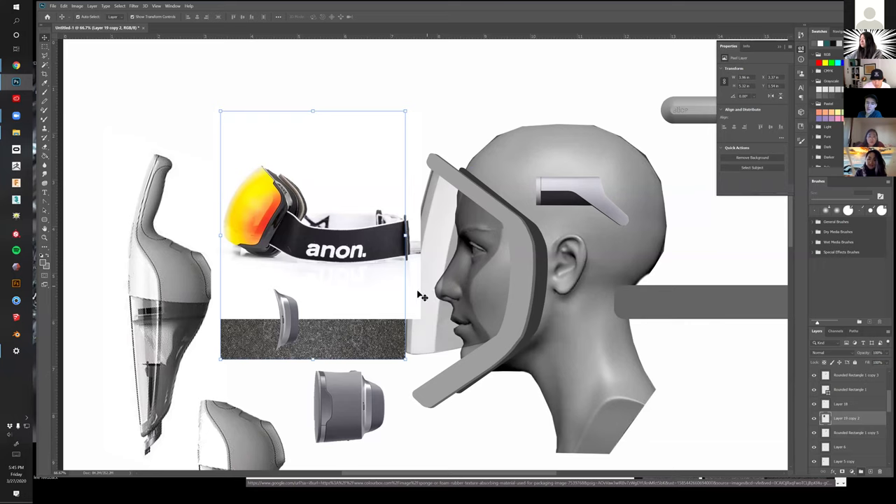
pyautogui.moveTo(359, 348); pyautogui.dragTo(546, 392)
pyautogui.hotkey('ctrl', 'alt', 'g')
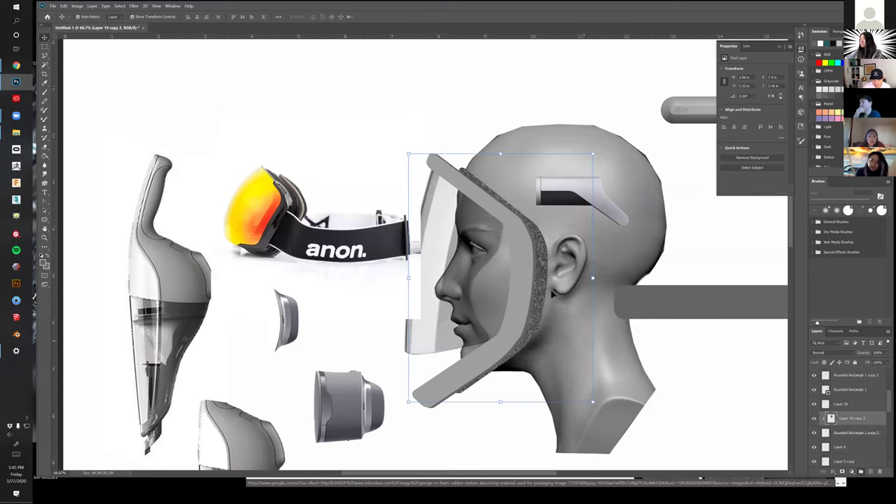
# Darken the clipped foam texture with Levels by lowering its midtones and output white level
pyautogui.press('z')
pyautogui.click(567, 316)
pyautogui.moveTo(572, 296); pyautogui.dragTo(569, 284)
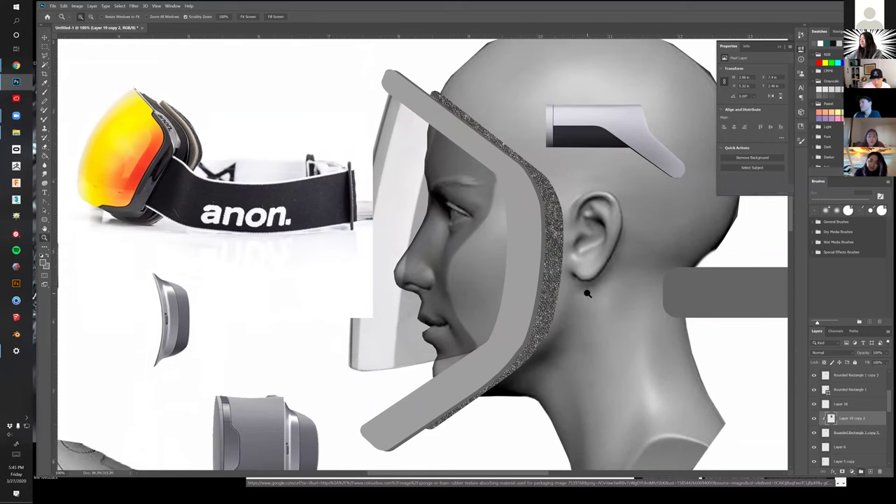
pyautogui.press('v')
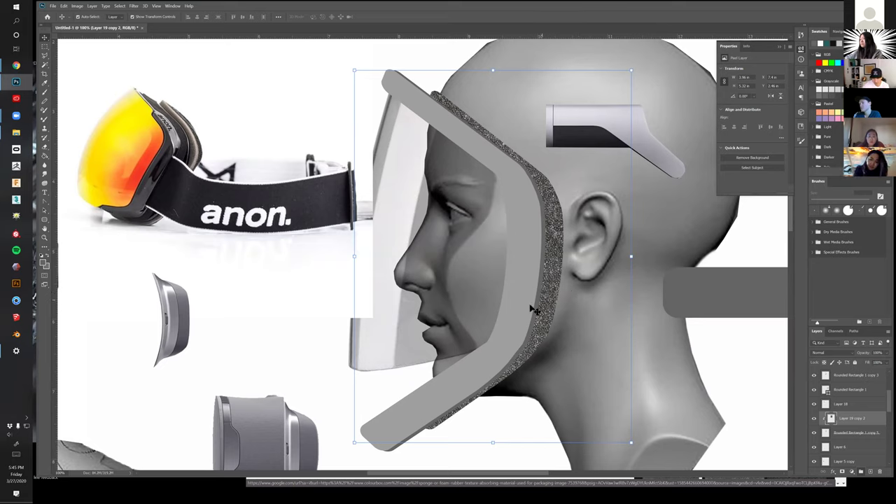
pyautogui.hotkey('ctrl', 'l')
pyautogui.moveTo(590, 189); pyautogui.dragTo(573, 193)
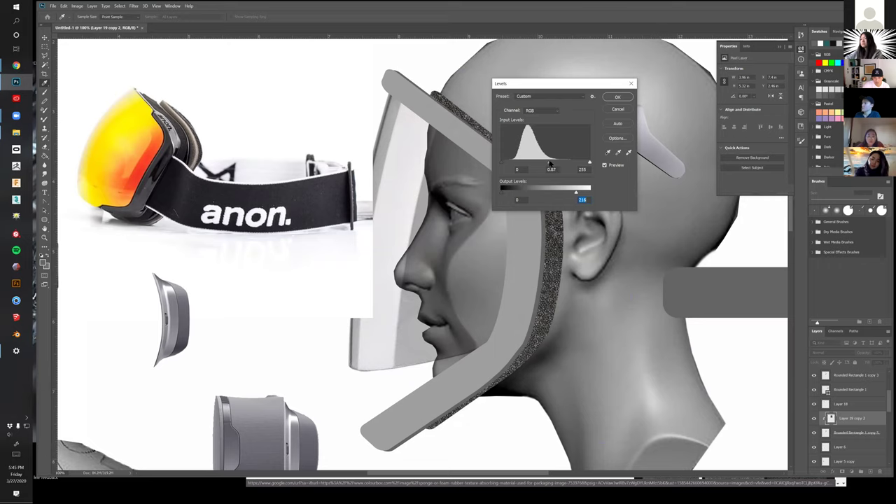
pyautogui.click(627, 97)
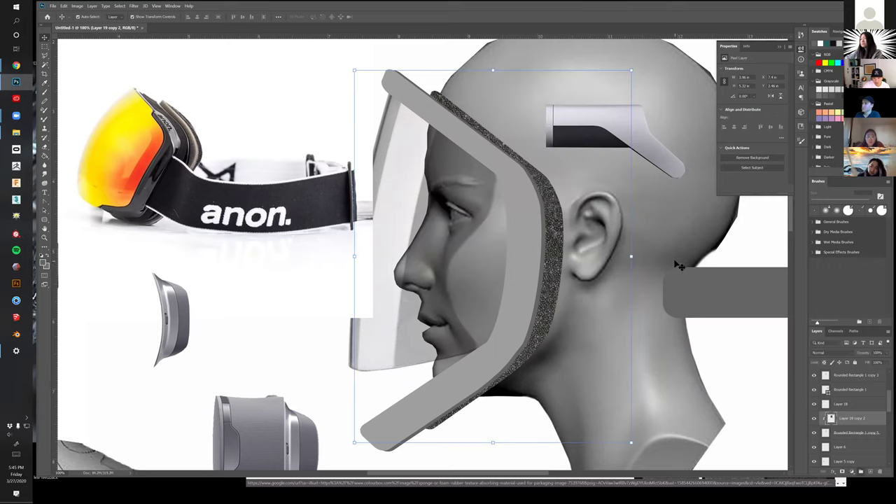
# Duplicate the grey front frame slightly behind the original and turn the copy black with Levels at output white 0
pyautogui.moveTo(545, 266); pyautogui.dragTo(550, 267)
pyautogui.moveTo(853, 376); pyautogui.dragTo(848, 395)
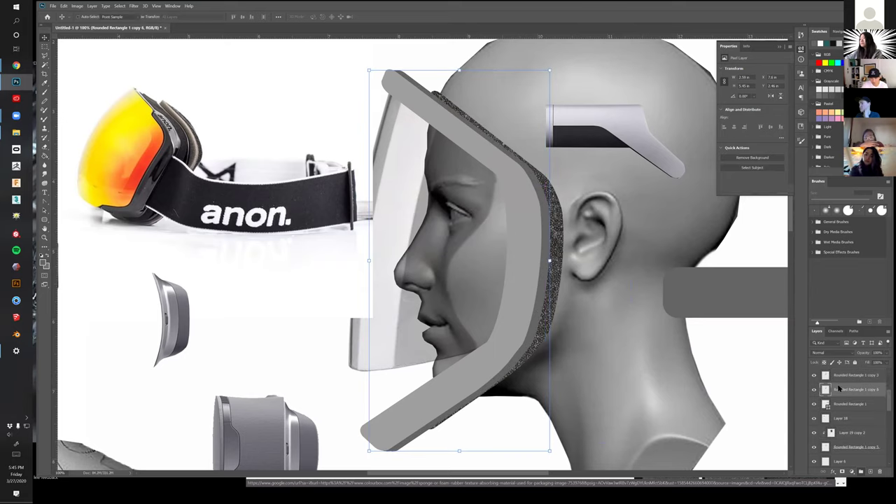
pyautogui.hotkey('ctrl', 'l')
pyautogui.moveTo(587, 193); pyautogui.dragTo(509, 193)
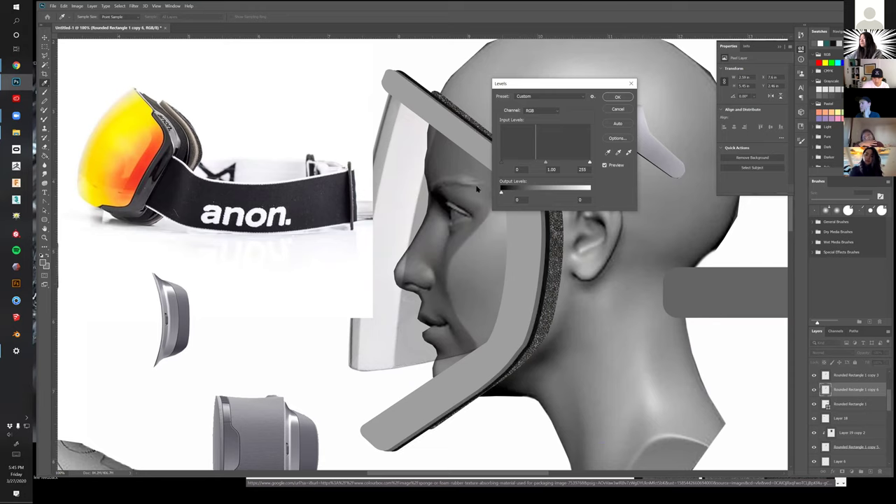
pyautogui.click(618, 97)
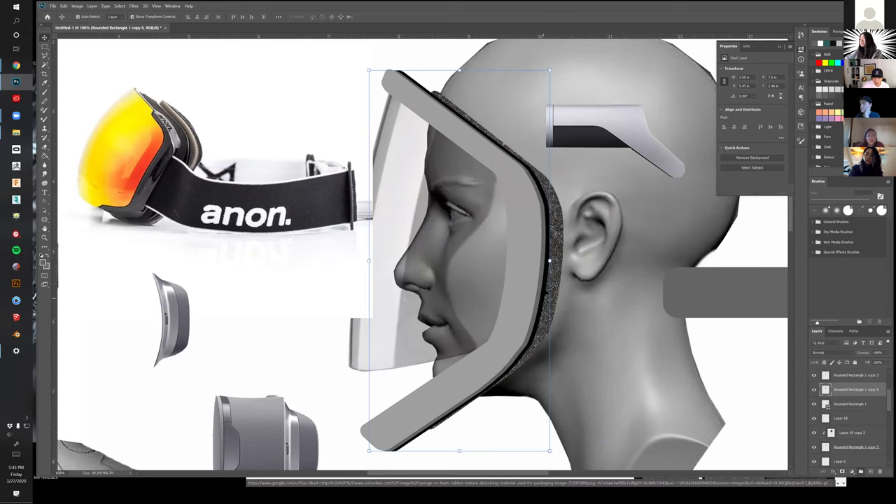
# Offset the black frame copy slightly down and right as a shadow, and clip it over the foam texture
pyautogui.moveTo(547, 288)
pyautogui.mouseDown()
pyautogui.moveTo(556, 277)
pyautogui.moveTo(549, 289)
pyautogui.mouseUp()
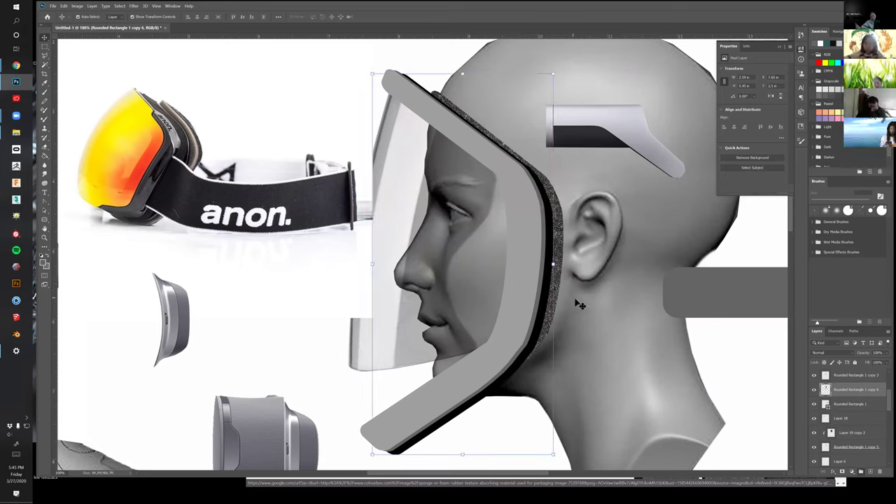
pyautogui.press('Down')
pyautogui.press('Down')
pyautogui.press('Down')
pyautogui.press('Left')
pyautogui.press('Left')
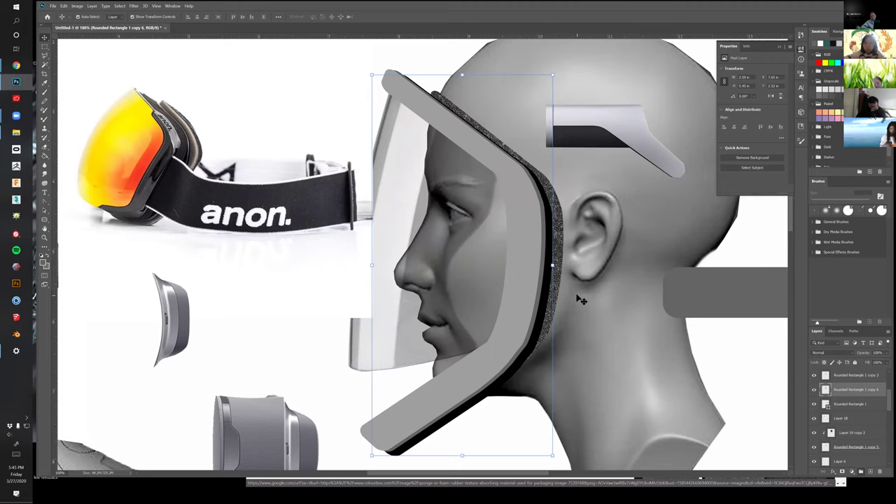
pyautogui.press('Down')
pyautogui.press('Left')
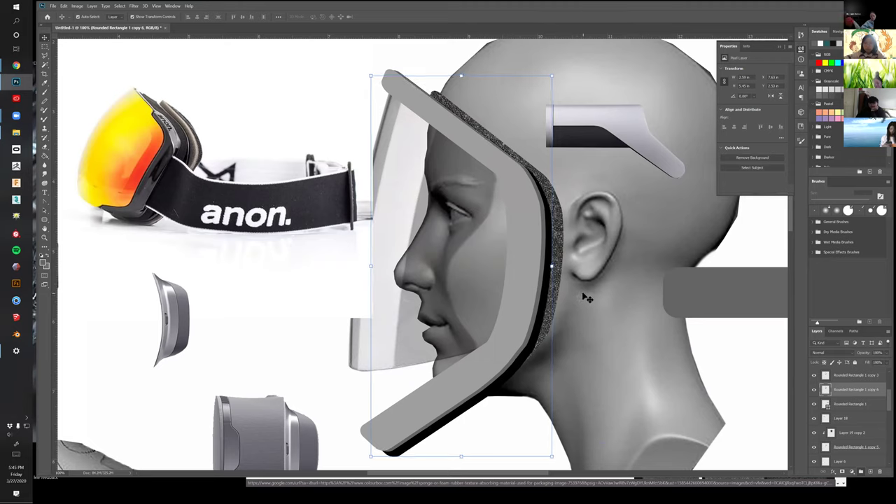
pyautogui.moveTo(862, 394); pyautogui.dragTo(857, 424)
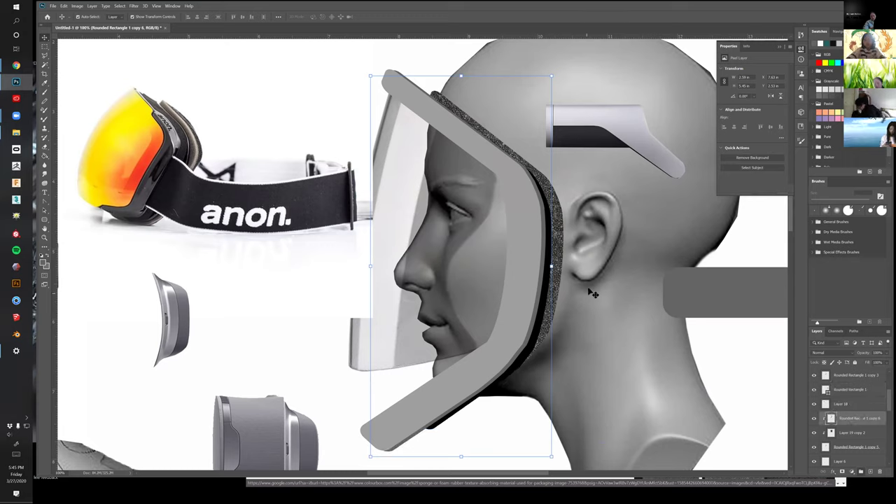
# Soften the black shadow with a Gaussian Blur of about 4.5 pixels and reduce its opacity to about 50%
pyautogui.click(138, 6)
pyautogui.moveTo(196, 80)
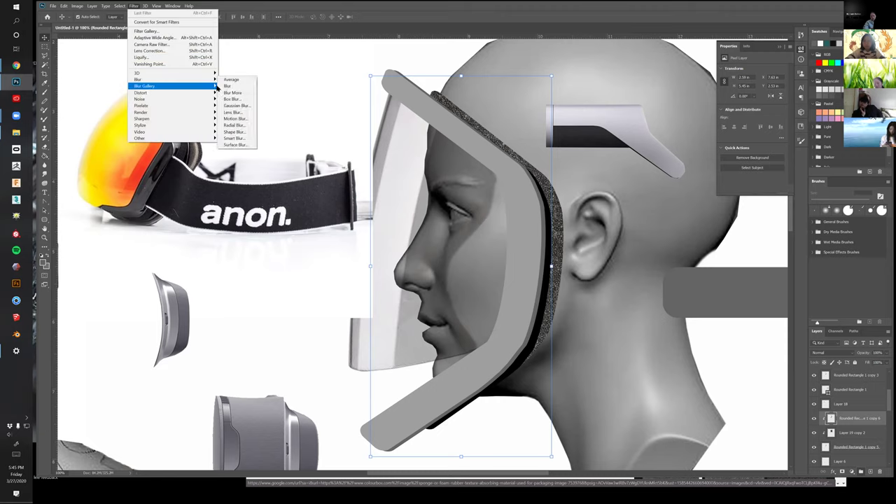
pyautogui.click(236, 105)
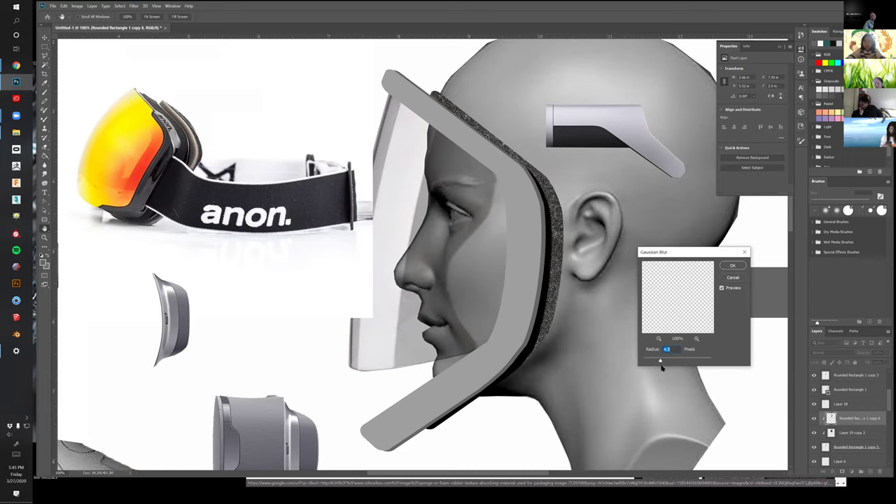
pyautogui.click(733, 266)
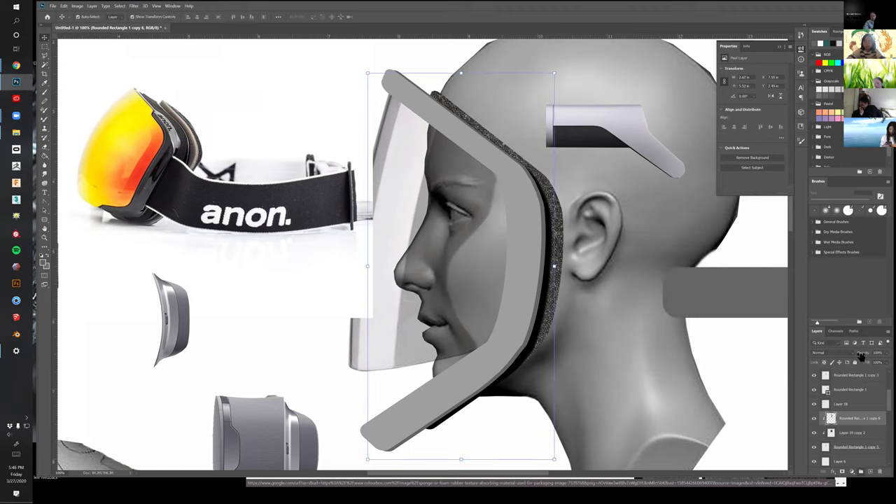
pyautogui.moveTo(876, 361); pyautogui.dragTo(874, 362)
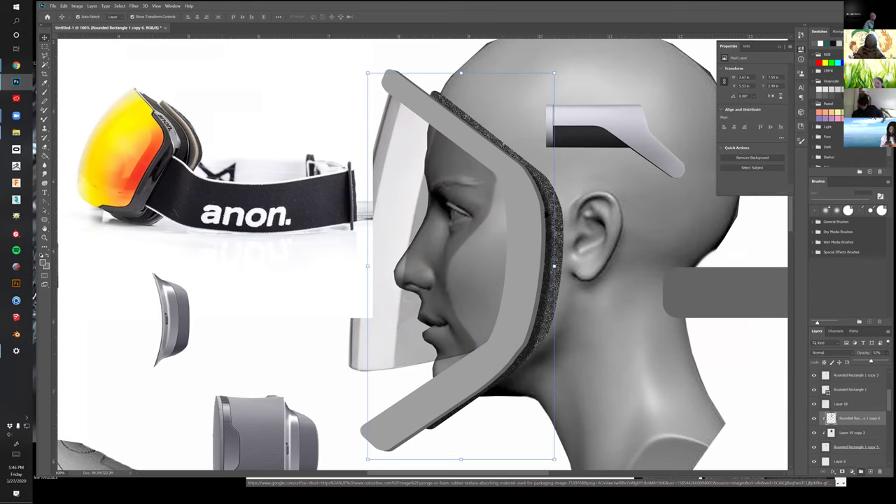
# Create two stacked copies of the front frame over the ear, lighten the upper one with Levels, and offset it slightly upward
pyautogui.click(545, 217)
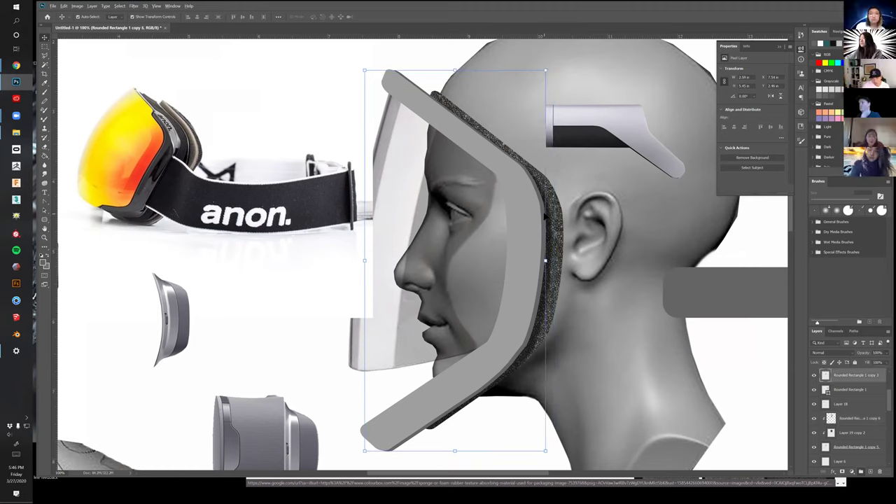
pyautogui.moveTo(545, 217); pyautogui.dragTo(623, 213)
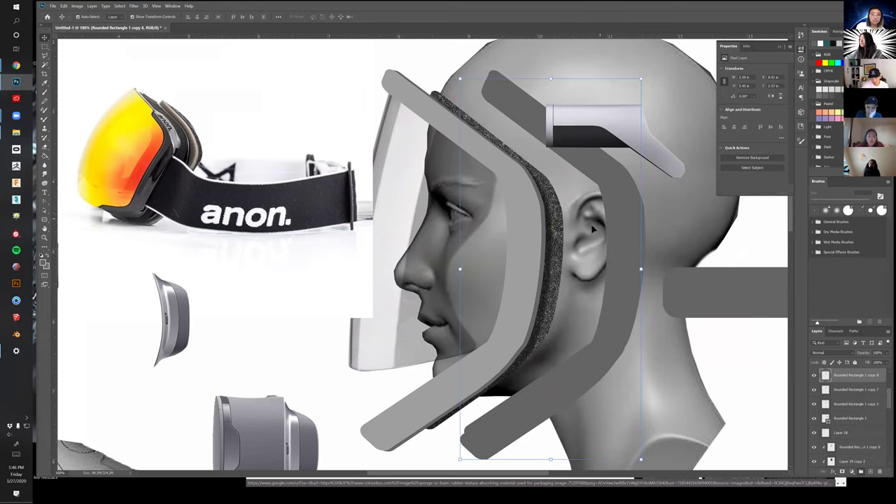
pyautogui.hotkey('ctrl', 'l')
pyautogui.moveTo(503, 196); pyautogui.dragTo(522, 195)
pyautogui.click(617, 97)
pyautogui.moveTo(617, 226)
pyautogui.mouseDown()
pyautogui.moveTo(610, 213)
pyautogui.moveTo(618, 219)
pyautogui.mouseUp()
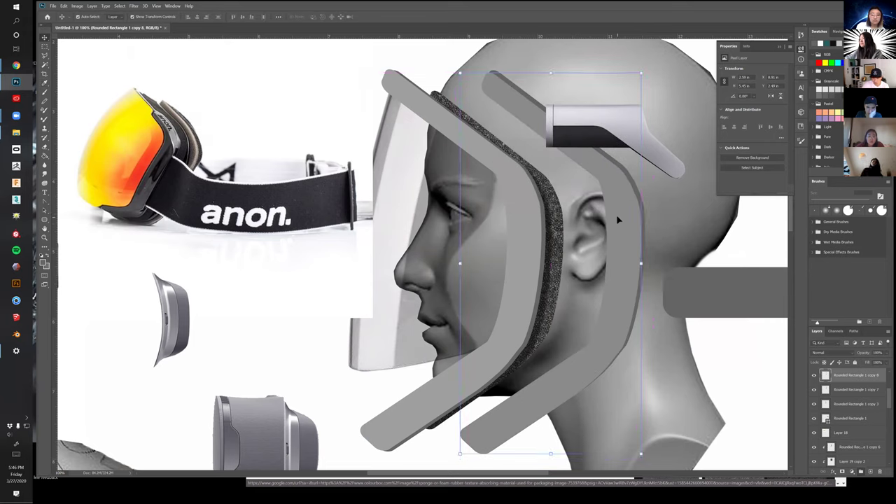
# Cut the upper frame's outline out of the lower copy to leave a thin rear edge strip, and delete the upper copy
pyautogui.press('w')
pyautogui.click(614, 216)
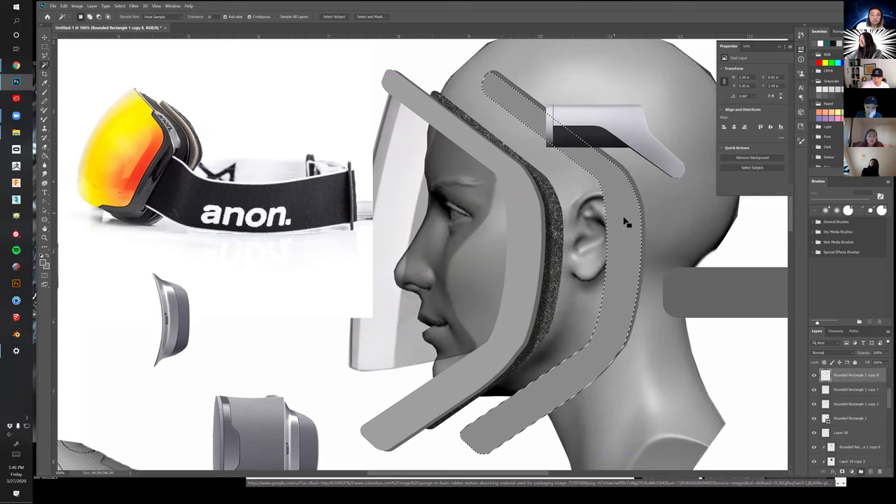
pyautogui.click(856, 392)
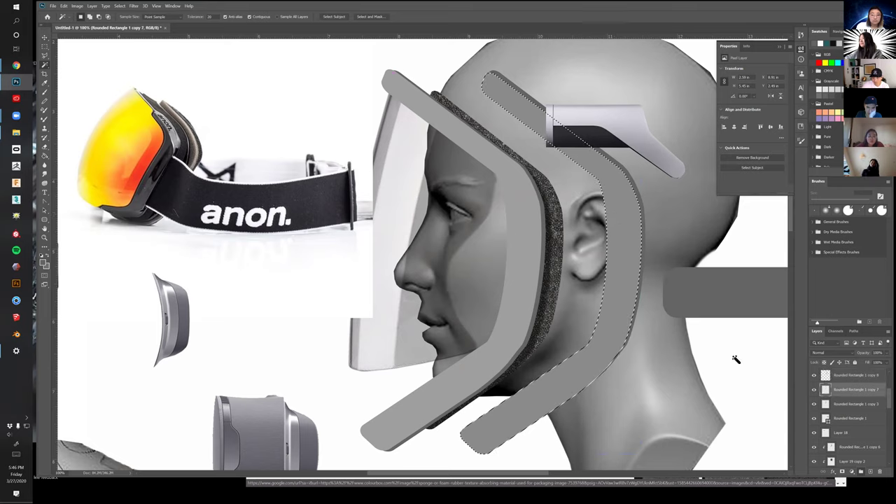
pyautogui.press('v')
pyautogui.hotkey('ctrl', 'j')
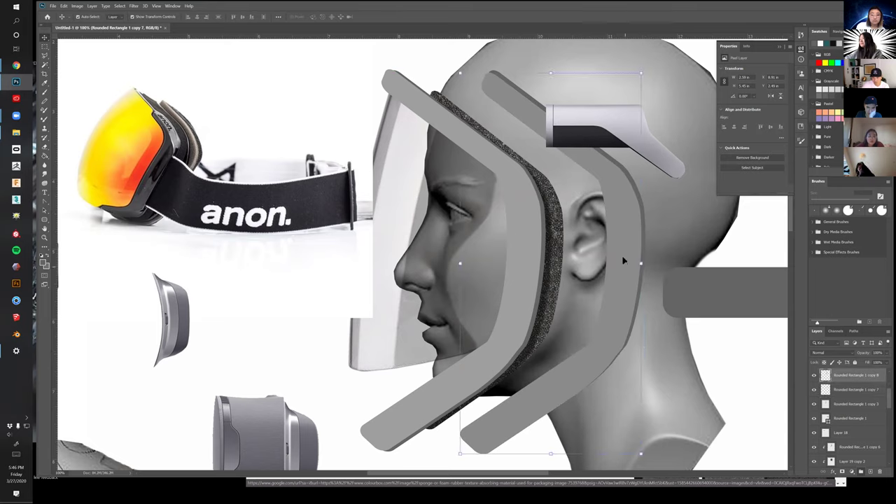
pyautogui.moveTo(630, 287); pyautogui.dragTo(601, 287)
pyautogui.press('Delete')
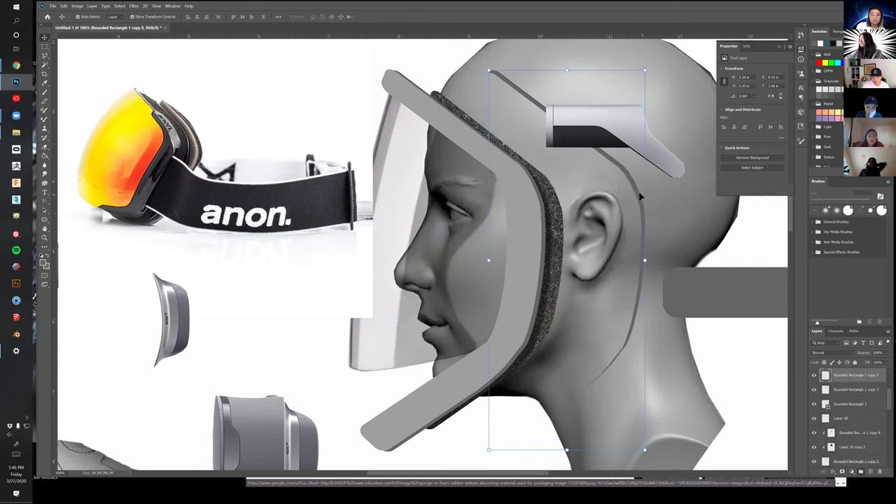
# Move the thin edge strip beside the foam padding, turn it white with Levels at output black 255, and duplicate it behind the ear
pyautogui.moveTo(640, 198); pyautogui.dragTo(582, 213)
pyautogui.hotkey('ctrl', 'l')
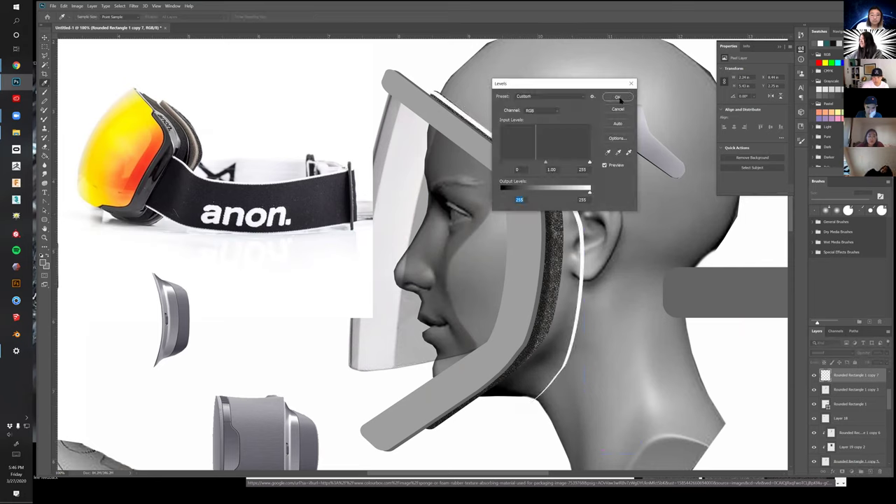
pyautogui.click(618, 97)
pyautogui.moveTo(577, 211); pyautogui.dragTo(684, 197)
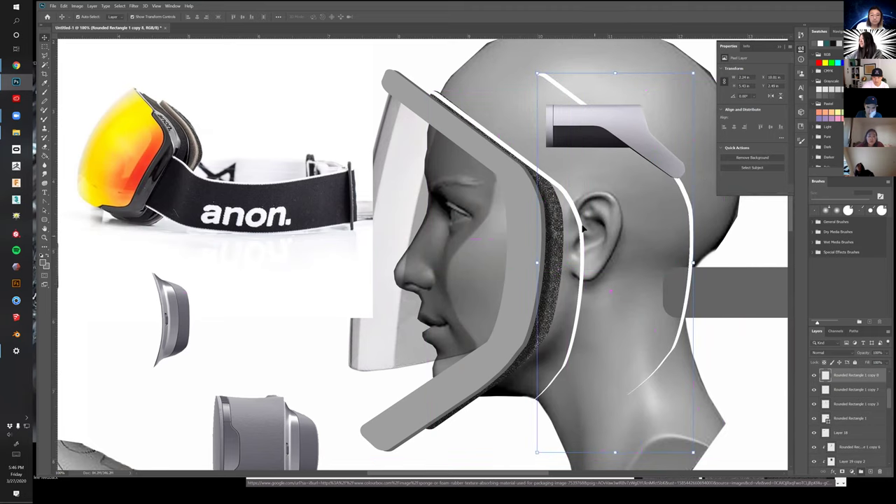
# Place the white strip over the foam padding, scale its height to about 93.6%, and nudge it down and left
pyautogui.moveTo(583, 227); pyautogui.dragTo(612, 245)
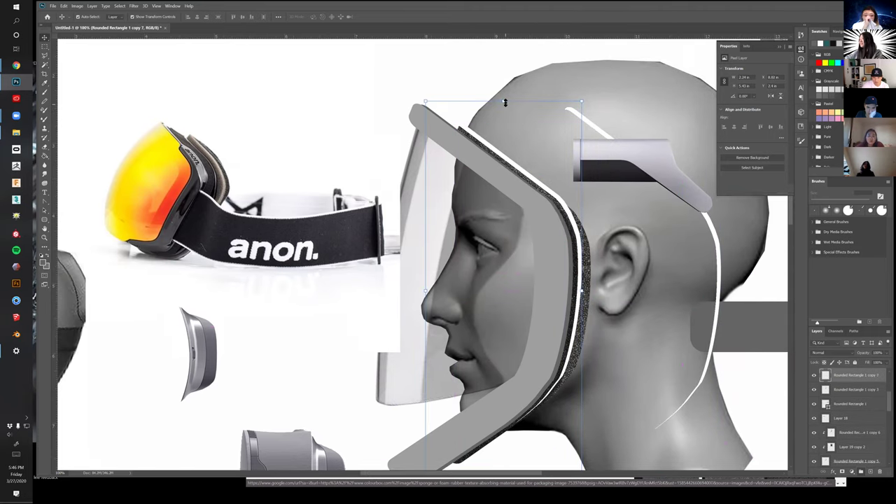
pyautogui.moveTo(505, 102); pyautogui.dragTo(504, 125)
pyautogui.moveTo(581, 252); pyautogui.dragTo(585, 239)
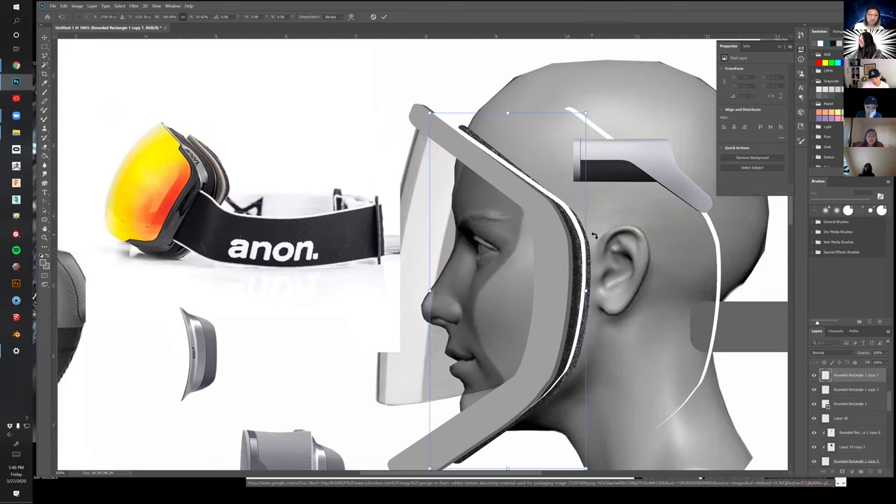
pyautogui.press('Down')
pyautogui.press('Down')
pyautogui.press('Down')
pyautogui.press('Down')
pyautogui.press('Down')
pyautogui.press('Down')
pyautogui.press('Down')
pyautogui.press('Down')
pyautogui.press('Down')
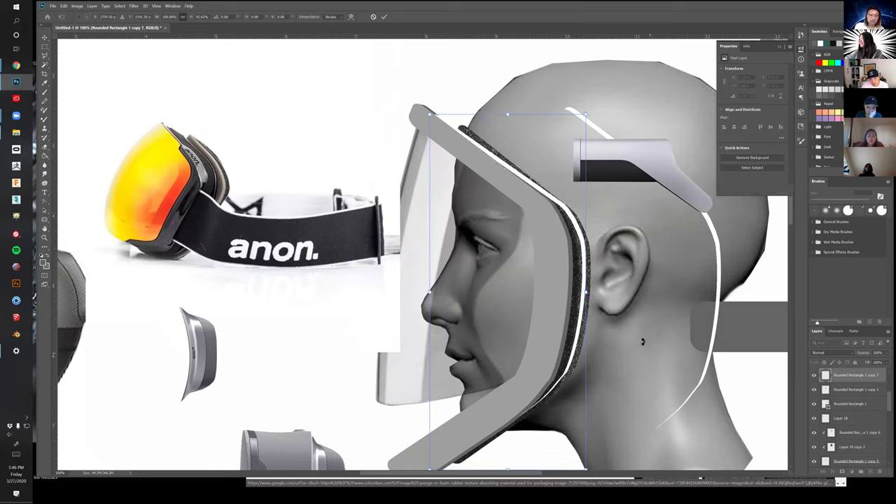
pyautogui.press('Left')
pyautogui.press('Left')
pyautogui.press('Left')
pyautogui.press('Left')
# Stretch the white strip upward to about 98.8% height, nudge it down and left over the foam padding, and apply the transform
pyautogui.moveTo(507, 113); pyautogui.dragTo(520, 111)
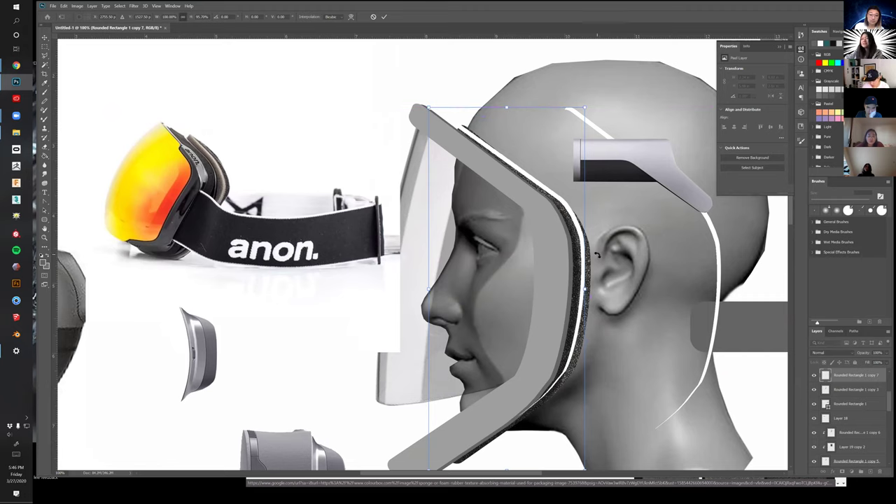
pyautogui.press('Left')
pyautogui.press('Left')
pyautogui.press('Down')
pyautogui.press('Down')
pyautogui.press('Left')
pyautogui.press('Down')
pyautogui.press('Down')
pyautogui.press('Down')
pyautogui.press('Down')
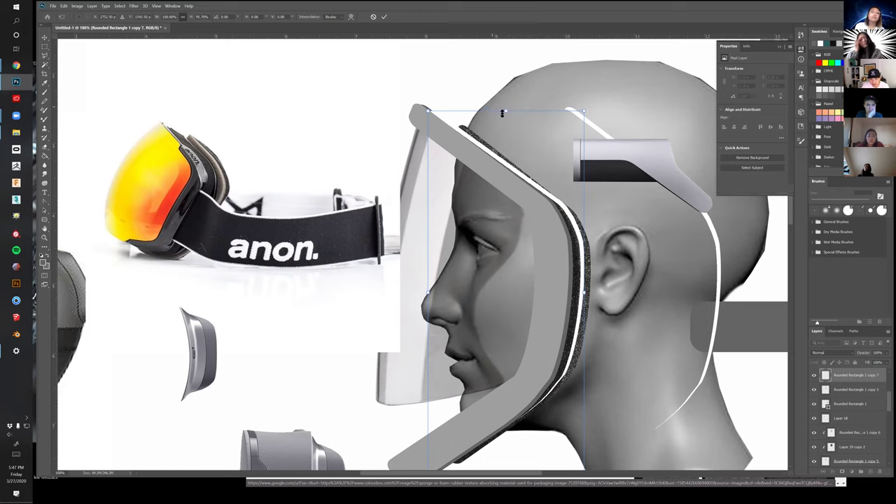
pyautogui.moveTo(503, 111); pyautogui.dragTo(509, 99)
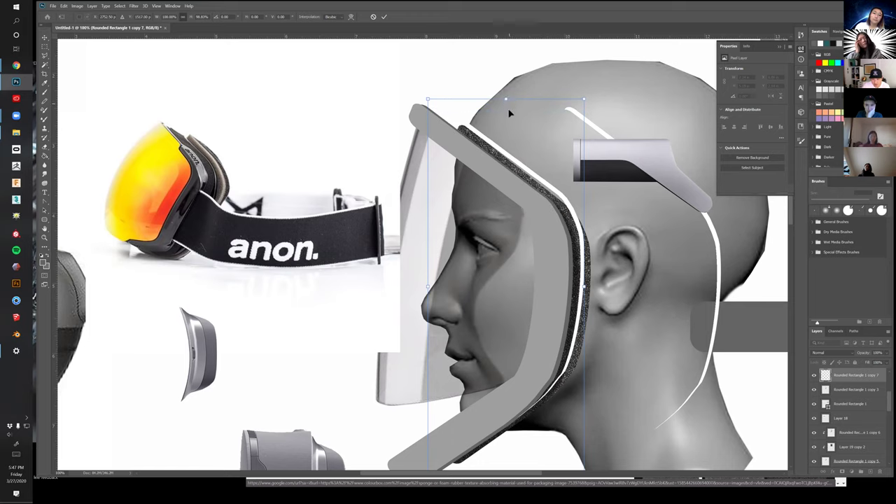
pyautogui.press('Return')
# Nudge the white strip down and slightly right so it follows the curve of the foam padding
pyautogui.press('Down')
pyautogui.press('Down')
pyautogui.press('Right')
pyautogui.press('Right')
pyautogui.press('Right')
pyautogui.press('Down')
pyautogui.press('Down')
pyautogui.press('Down')
pyautogui.press('Left')
pyautogui.press('Down')
pyautogui.press('Down')
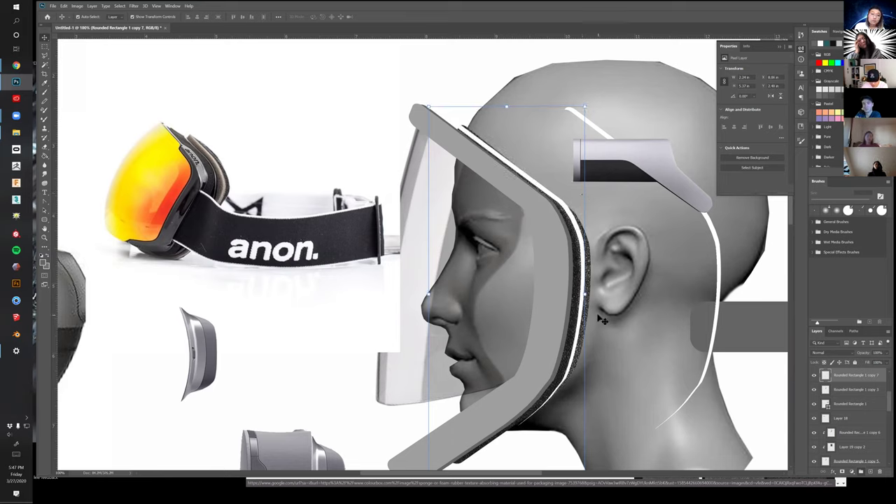
# Thin the white strip by erasing its inner edge along the jaw and cheek with a 10 px eraser
pyautogui.press('b')
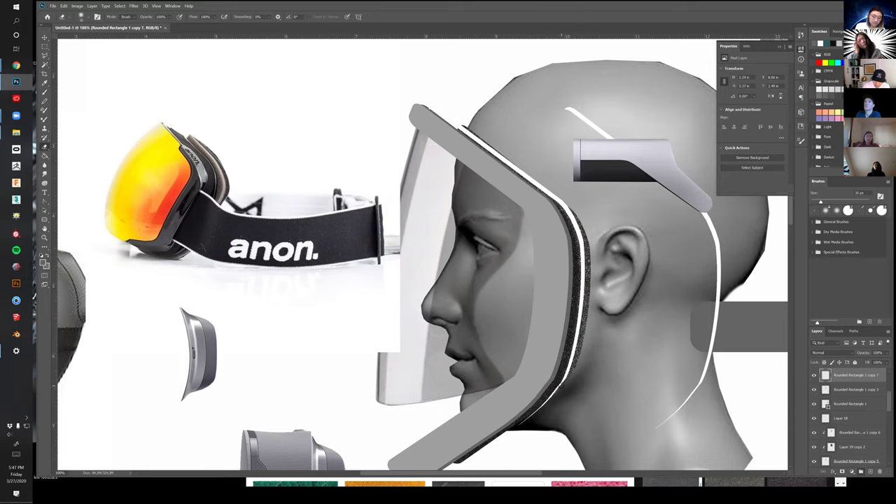
pyautogui.press('z')
pyautogui.moveTo(573, 401); pyautogui.dragTo(606, 372)
pyautogui.press('e')
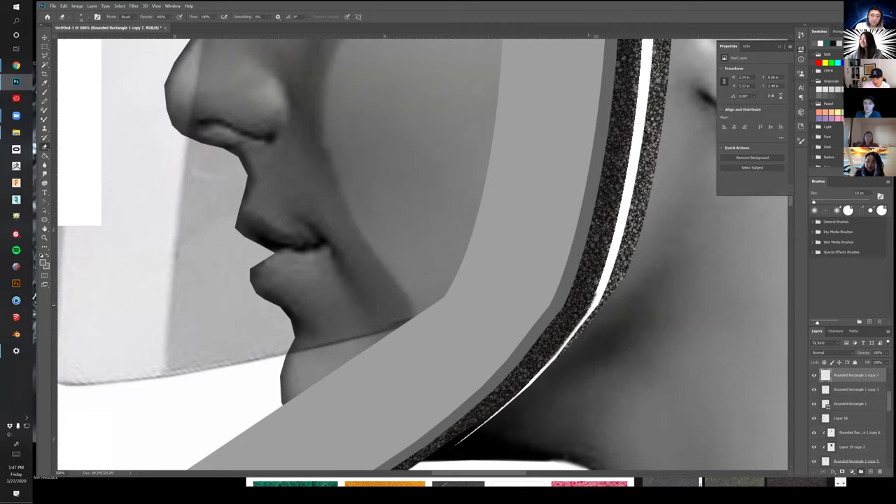
pyautogui.keyDown('shift'); pyautogui.click(610, 253); pyautogui.keyUp('shift')
pyautogui.moveTo(620, 210); pyautogui.dragTo(622, 208)
pyautogui.moveTo(630, 162); pyautogui.dragTo(621, 309)
pyautogui.keyDown('shift'); pyautogui.click(638, 108); pyautogui.keyUp('shift')
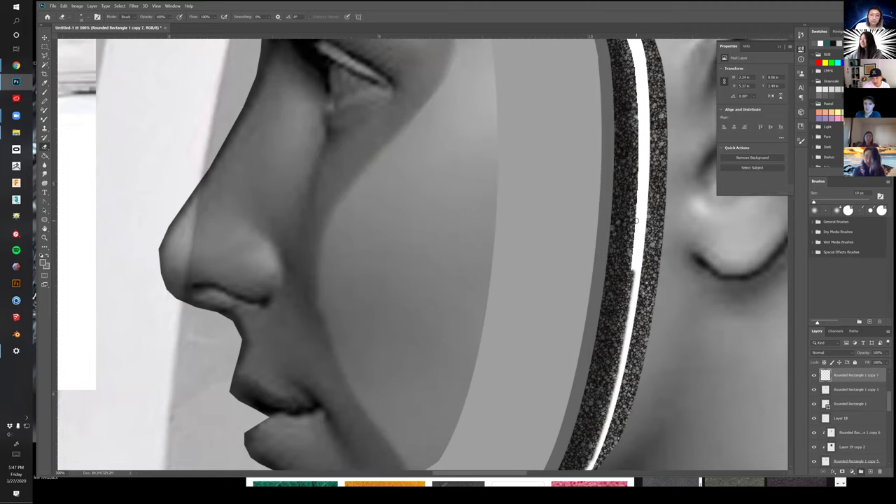
pyautogui.moveTo(636, 221)
pyautogui.mouseDown()
pyautogui.moveTo(640, 121)
pyautogui.moveTo(636, 254)
pyautogui.moveTo(641, 219)
pyautogui.moveTo(623, 161)
pyautogui.moveTo(682, 259)
pyautogui.moveTo(597, 187)
pyautogui.moveTo(619, 198)
pyautogui.mouseUp()
# Erase the inner edge of the white strip along the straight forehead section to expose more foam
pyautogui.scroll(5, 638, 245)
pyautogui.moveTo(558, 204); pyautogui.dragTo(617, 292)
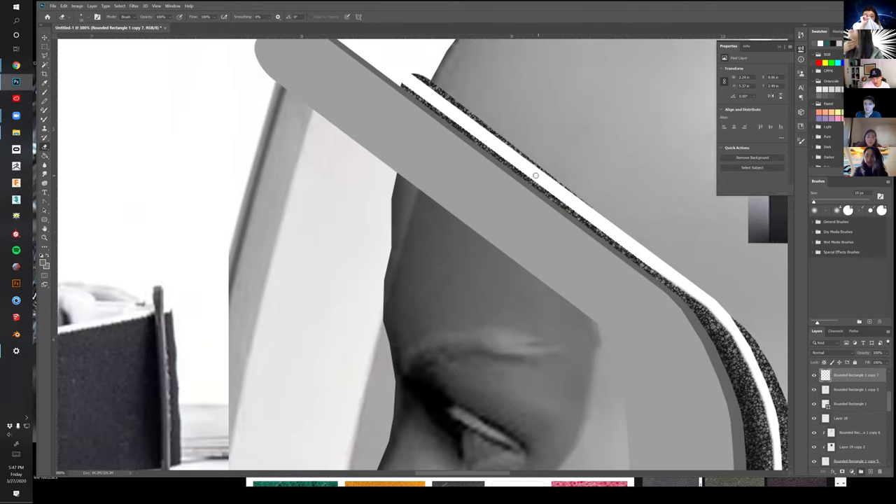
pyautogui.keyDown('shift'); pyautogui.click(525, 174); pyautogui.keyUp('shift')
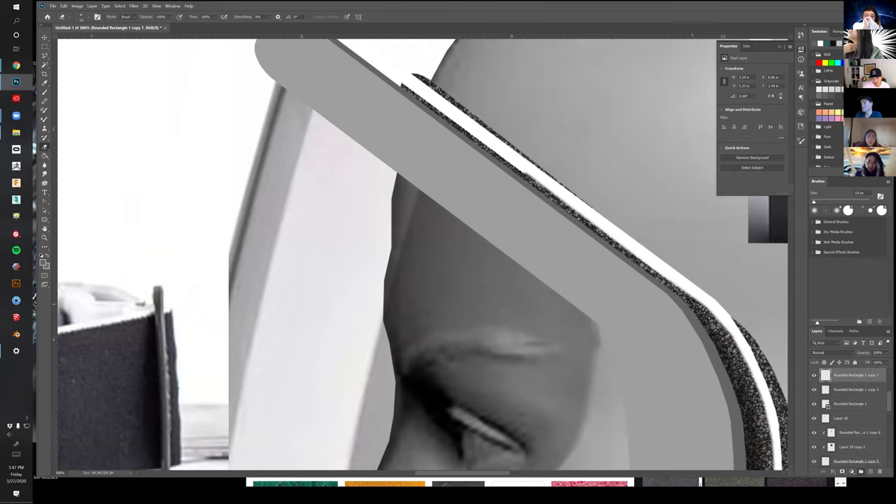
pyautogui.keyDown('shift'); pyautogui.click(696, 302); pyautogui.keyUp('shift')
pyautogui.keyDown('shift'); pyautogui.click(496, 153); pyautogui.keyUp('shift')
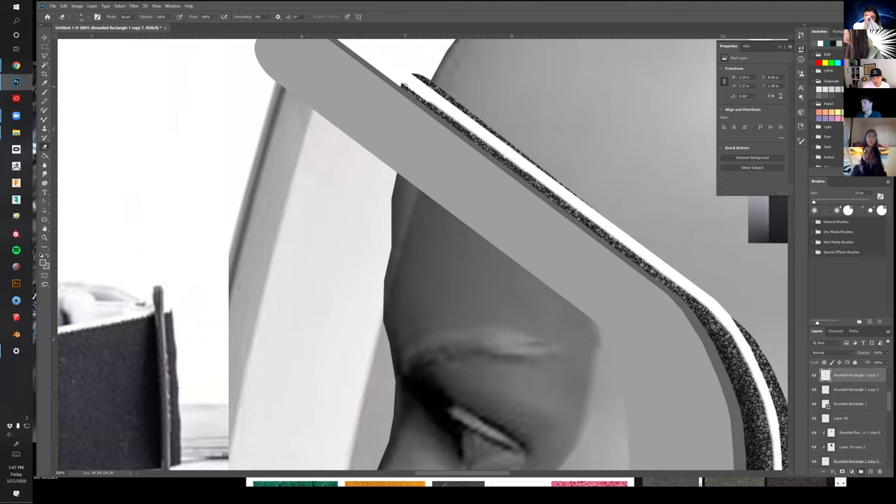
# Erase the outer edge of the white strip from its upper tip down to the bend above the ear
pyautogui.moveTo(393, 101); pyautogui.dragTo(401, 166)
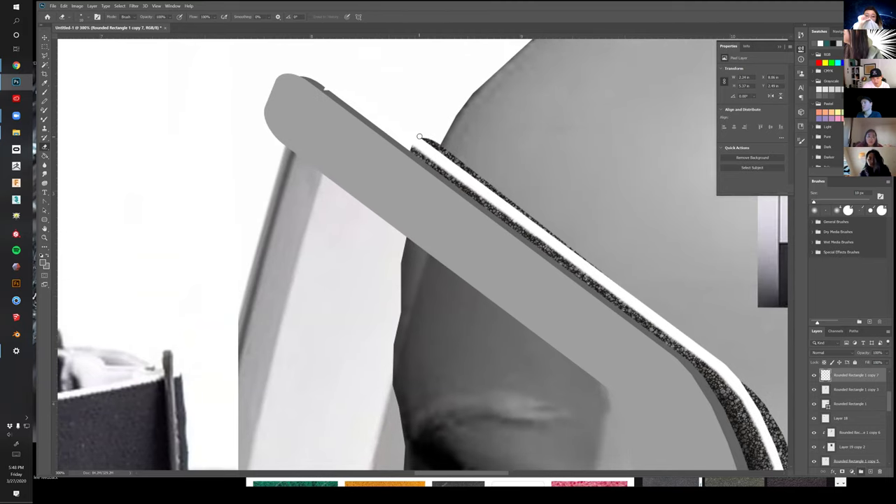
pyautogui.moveTo(473, 178); pyautogui.dragTo(420, 141)
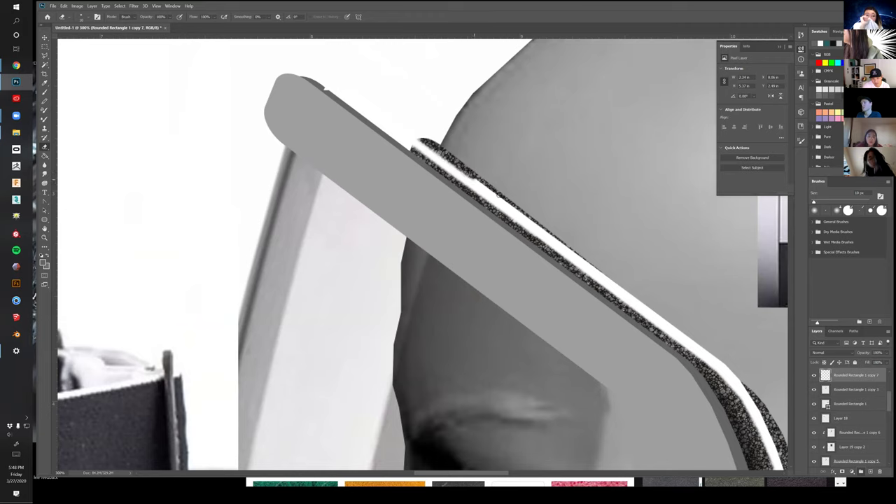
pyautogui.moveTo(473, 179); pyautogui.dragTo(649, 307)
pyautogui.keyDown('shift'); pyautogui.click(655, 312); pyautogui.keyUp('shift')
pyautogui.moveTo(694, 337); pyautogui.dragTo(556, 225)
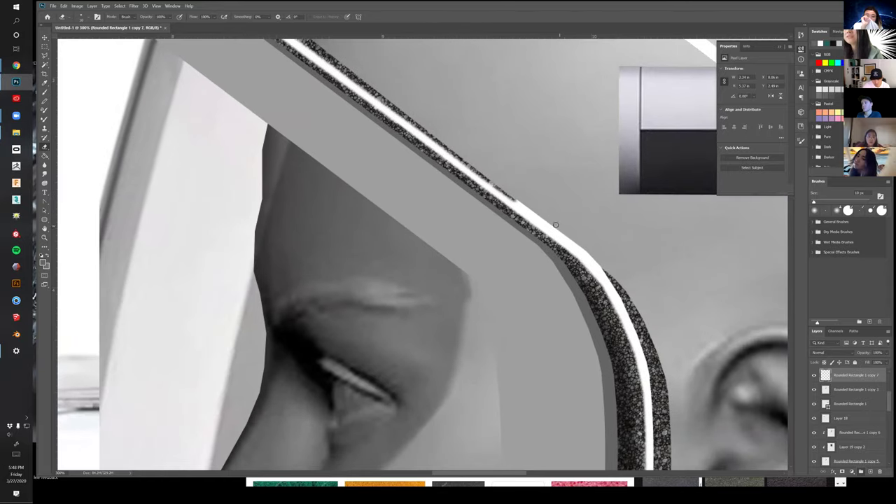
pyautogui.moveTo(514, 202); pyautogui.dragTo(603, 270)
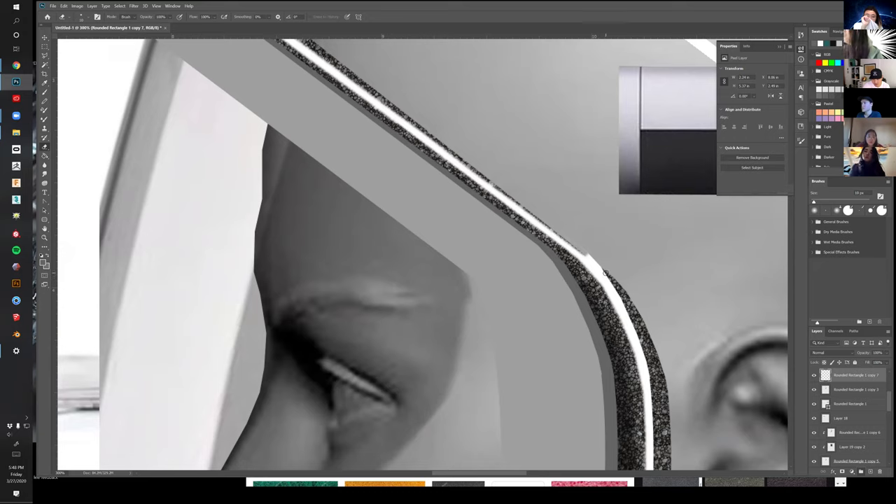
# Erase along the outer edge of the white highlight line with a 10 px eraser to thin it around the foam strip's upper bend
pyautogui.moveTo(605, 273); pyautogui.dragTo(624, 304)
pyautogui.keyDown('shift'); pyautogui.click(629, 320); pyautogui.keyUp('shift')
pyautogui.hotkey('ctrl', 'z')
pyautogui.hotkey('ctrl', 'z')
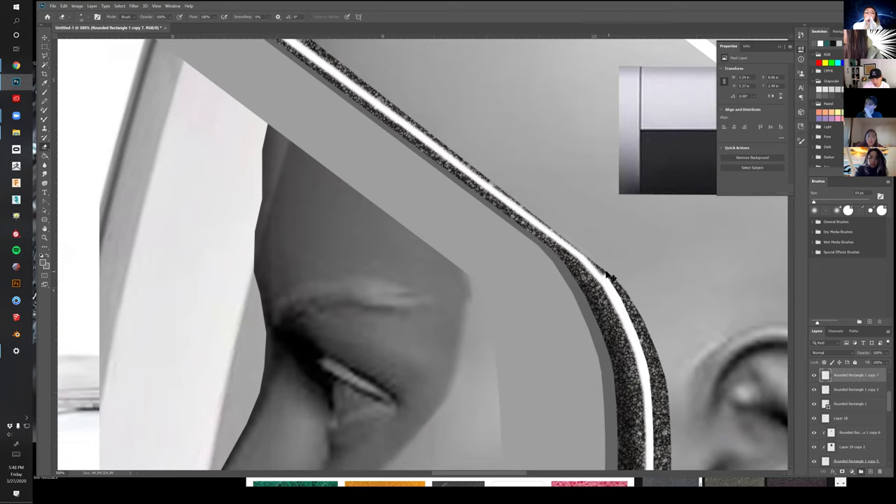
pyautogui.keyDown('shift'); pyautogui.click(619, 296); pyautogui.keyUp('shift')
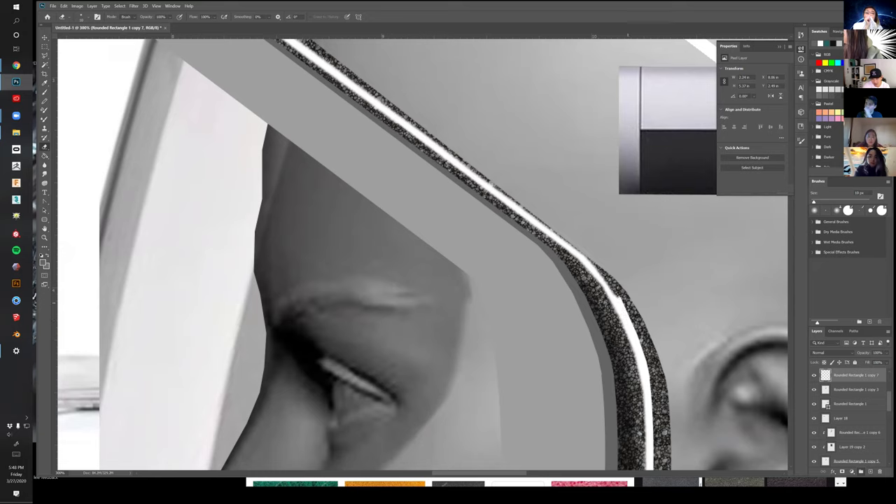
pyautogui.keyDown('shift'); pyautogui.click(631, 321); pyautogui.keyUp('shift')
pyautogui.keyDown('shift'); pyautogui.click(638, 342); pyautogui.keyUp('shift')
pyautogui.moveTo(634, 338)
pyautogui.mouseDown()
pyautogui.moveTo(612, 253)
pyautogui.moveTo(594, 232)
pyautogui.moveTo(609, 281)
pyautogui.mouseUp()
pyautogui.keyDown('shift'); pyautogui.click(610, 288); pyautogui.keyUp('shift')
# Thin the white highlight line along the foam strip beside the cheek and around the lower bend toward the jaw
pyautogui.moveTo(615, 313)
pyautogui.mouseDown()
pyautogui.moveTo(593, 250)
pyautogui.moveTo(591, 290)
pyautogui.moveTo(570, 162)
pyautogui.mouseUp()
pyautogui.keyDown('shift'); pyautogui.click(593, 249); pyautogui.keyUp('shift')
pyautogui.moveTo(573, 223)
pyautogui.mouseDown()
pyautogui.moveTo(577, 289)
pyautogui.moveTo(587, 192)
pyautogui.mouseUp()
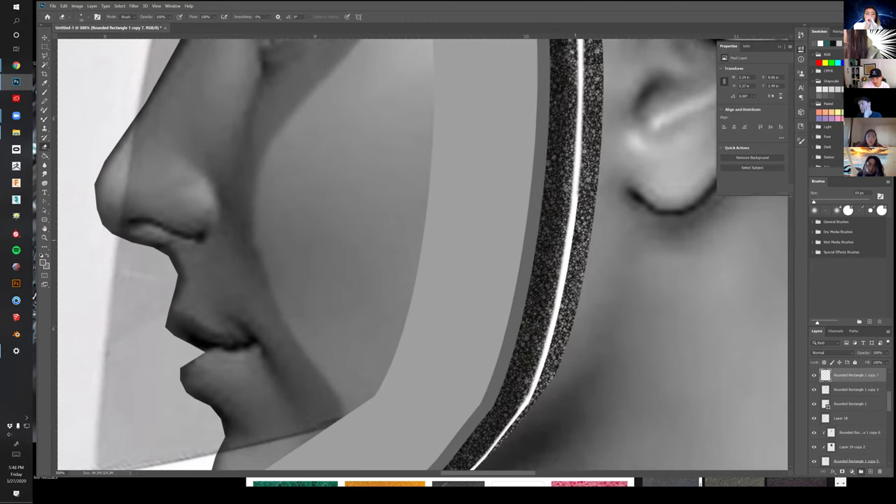
pyautogui.moveTo(574, 238); pyautogui.dragTo(574, 197)
pyautogui.moveTo(571, 237); pyautogui.dragTo(558, 328)
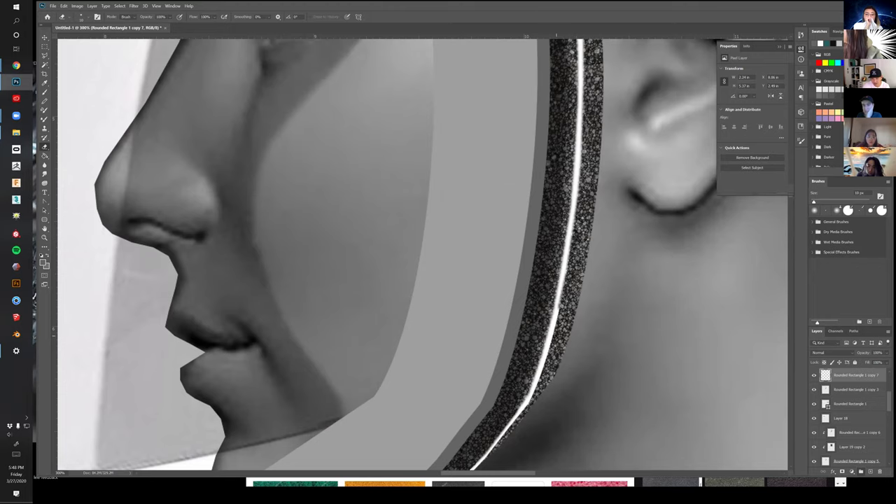
pyautogui.scroll(-5, 576, 290)
pyautogui.moveTo(600, 147); pyautogui.dragTo(581, 213)
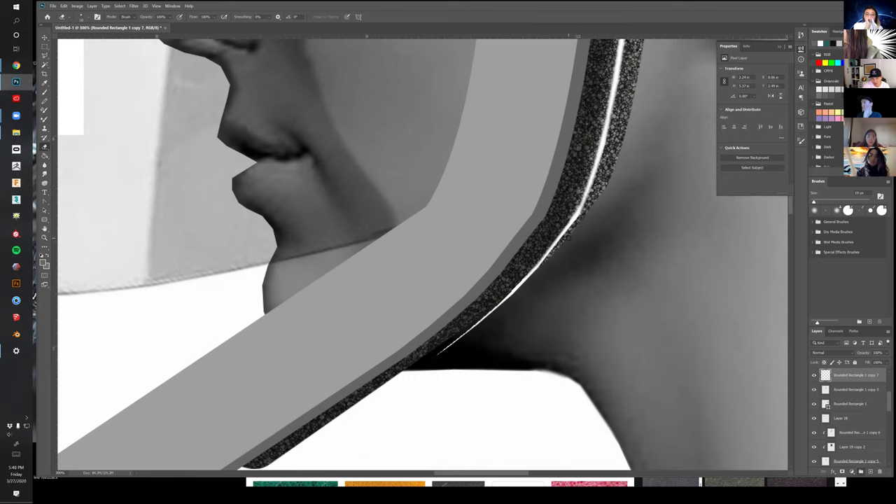
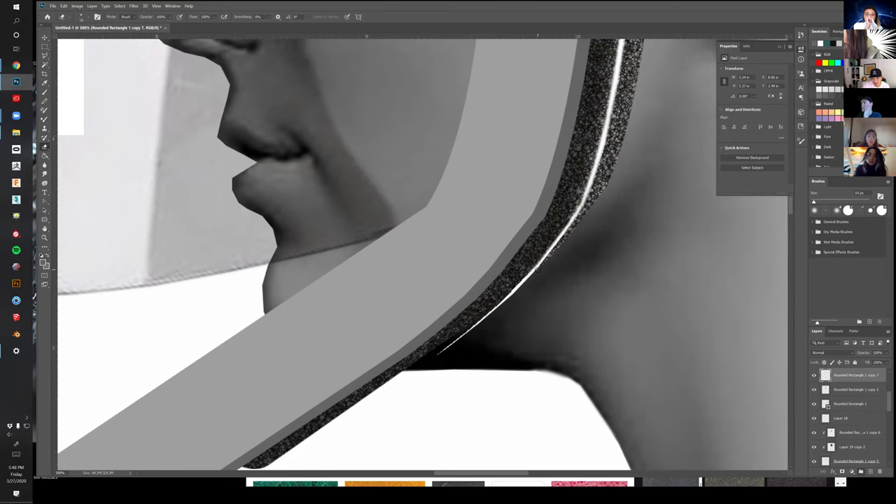
pyautogui.scroll(-5, 536, 276)
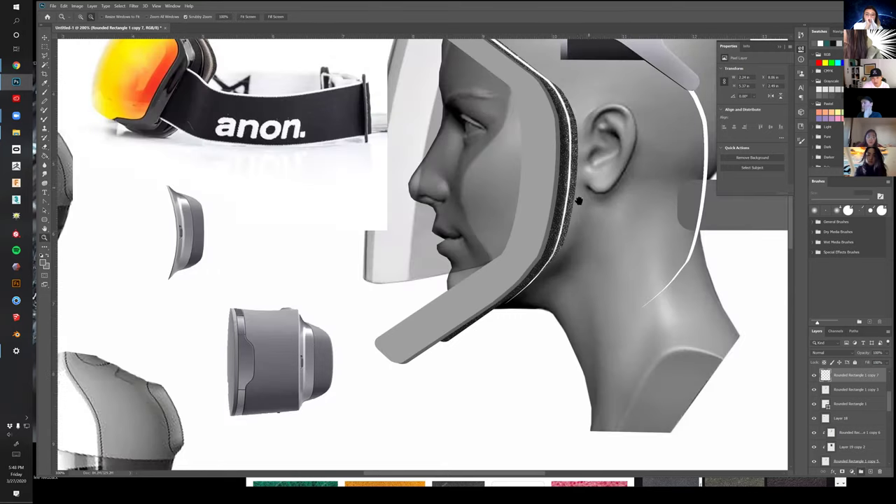
# Apply a Gaussian Blur with a 4.7 pixel radius to the highlight line layer
pyautogui.click(470, 136)
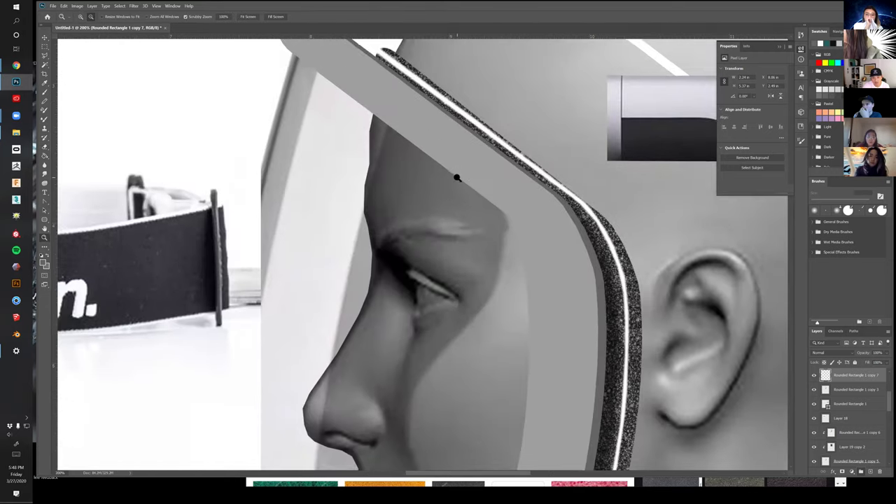
pyautogui.keyDown('alt'); pyautogui.click(456, 178); pyautogui.keyUp('alt')
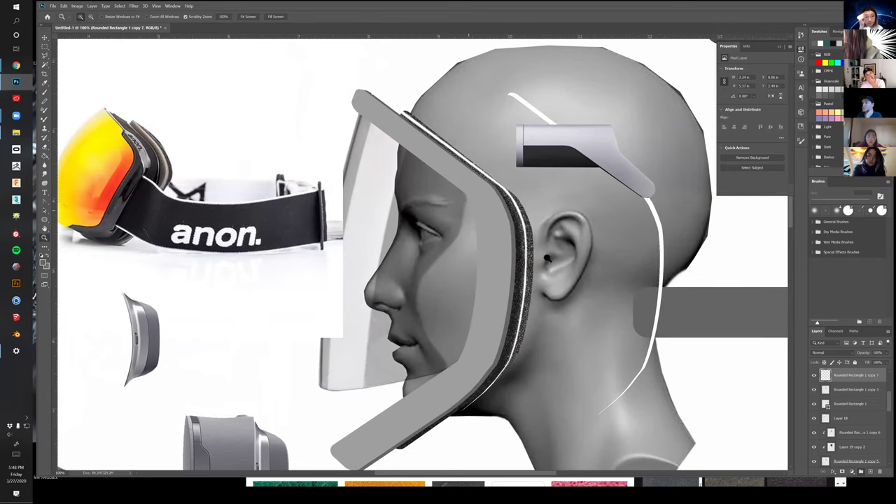
pyautogui.press('v')
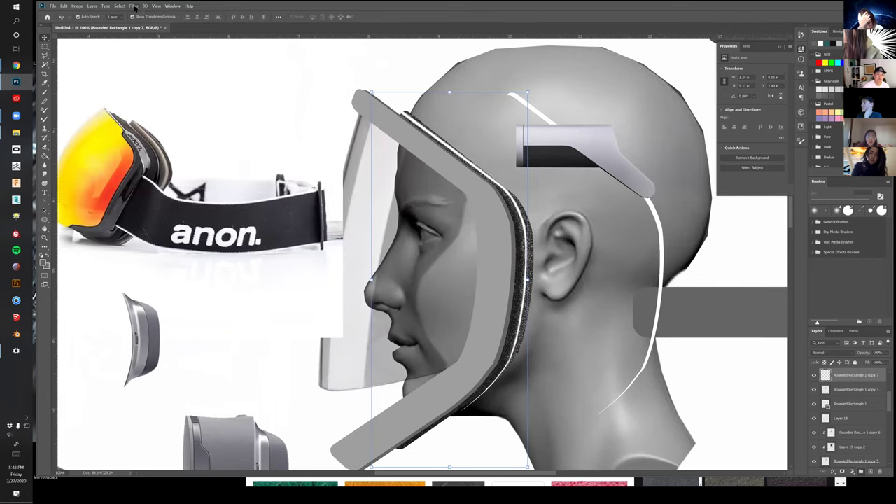
pyautogui.click(134, 7)
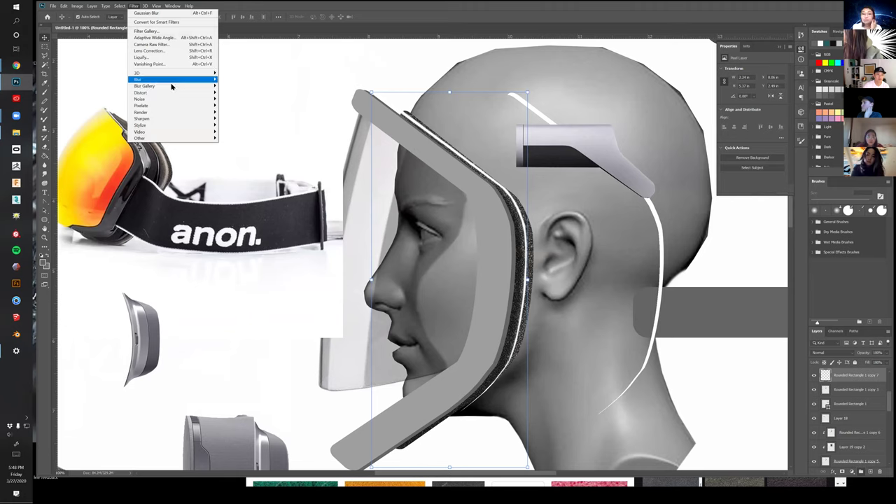
pyautogui.moveTo(175, 79)
pyautogui.click(246, 108)
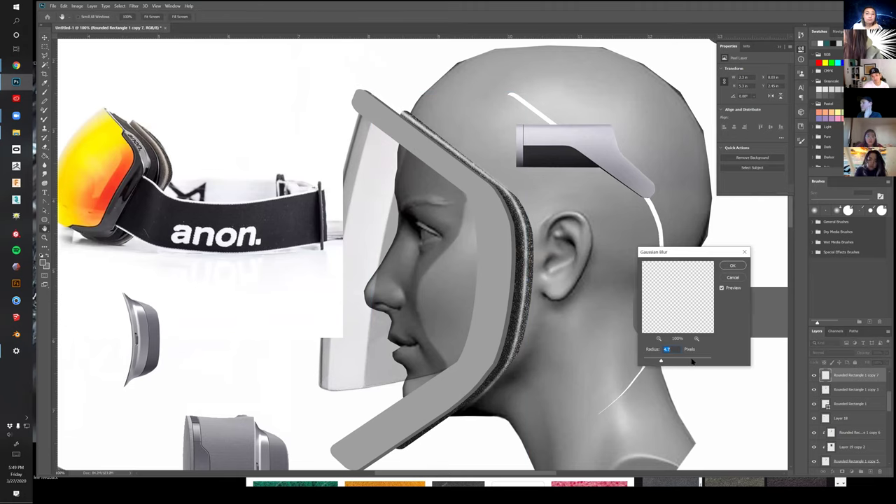
pyautogui.click(733, 266)
# Erase the blurred highlight's spill along the outer edge of the foam strip's upper diagonal with a 30 px eraser
pyautogui.press('z')
pyautogui.moveTo(535, 189); pyautogui.dragTo(572, 240)
pyautogui.press('b')
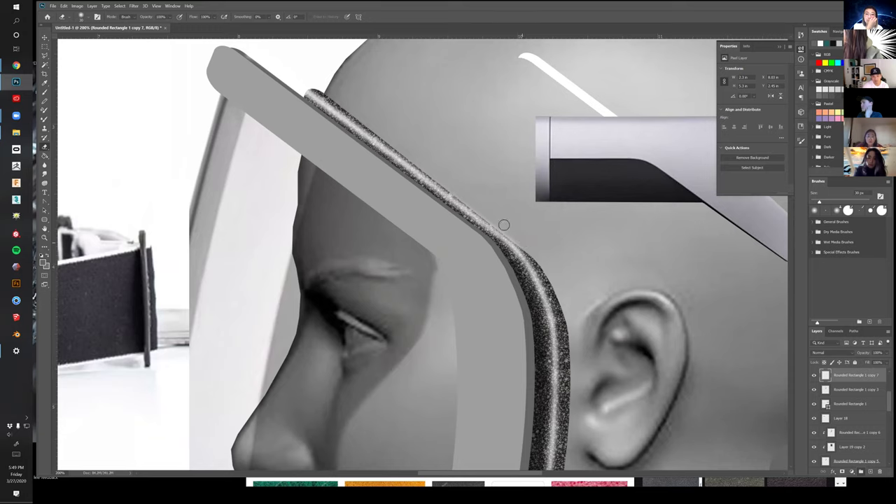
pyautogui.moveTo(456, 188); pyautogui.dragTo(449, 186)
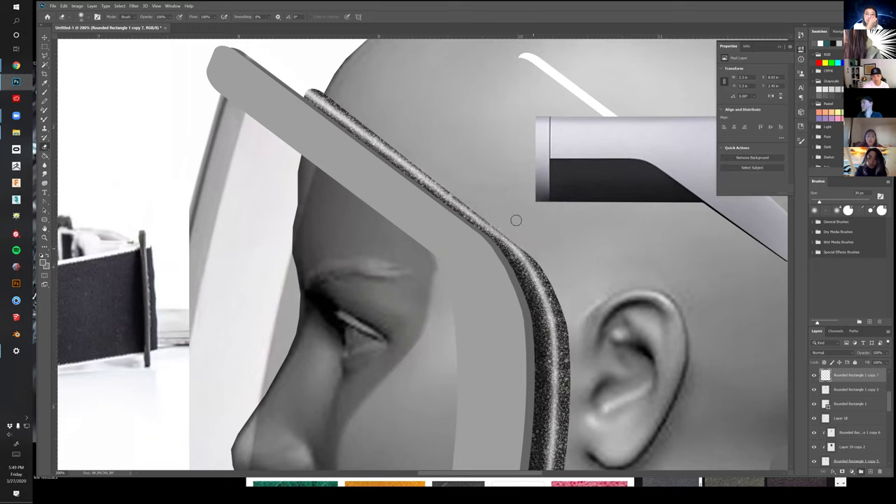
pyautogui.keyDown('shift'); pyautogui.click(372, 126); pyautogui.keyUp('shift')
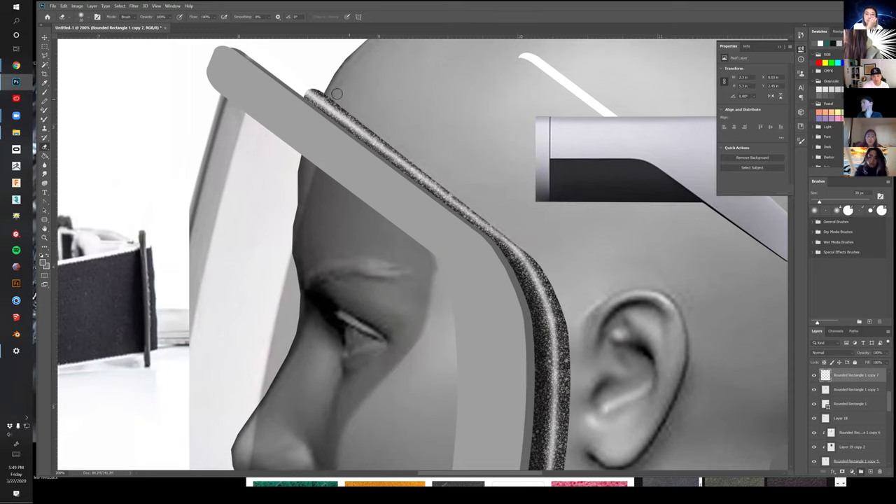
pyautogui.keyDown('shift'); pyautogui.click(316, 87); pyautogui.keyUp('shift')
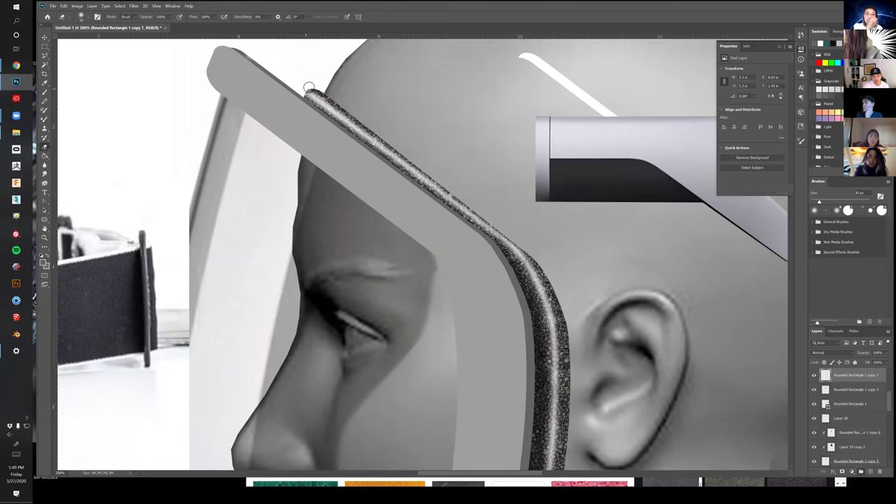
# Lower the opacity of the blurred highlight layer to about 66%
pyautogui.press('z')
pyautogui.keyDown('alt'); pyautogui.click(402, 100); pyautogui.keyUp('alt')
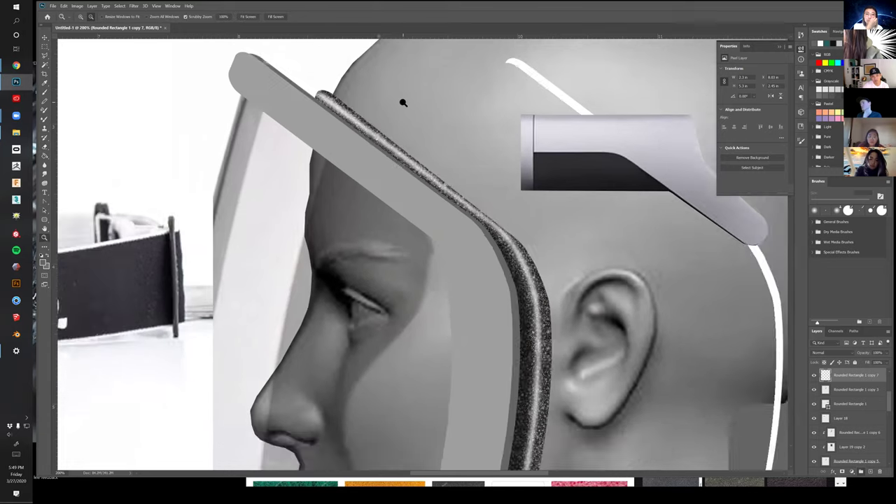
pyautogui.moveTo(479, 213); pyautogui.dragTo(487, 218)
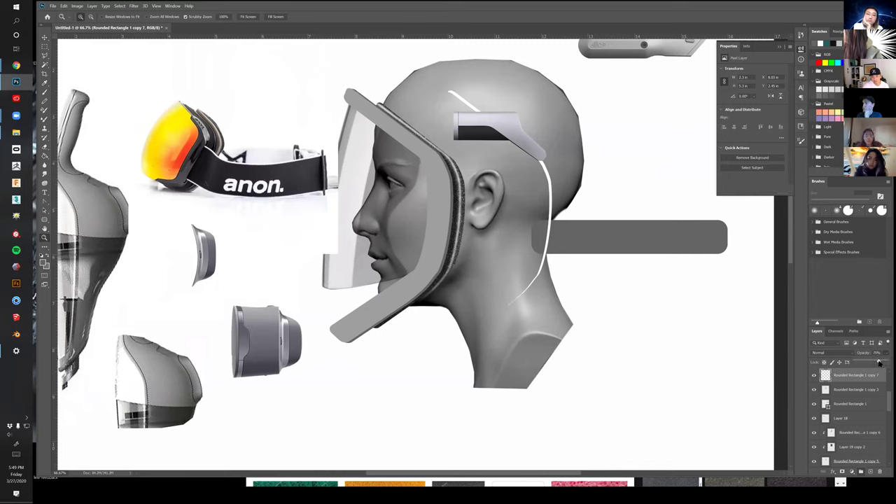
pyautogui.moveTo(879, 362); pyautogui.dragTo(871, 361)
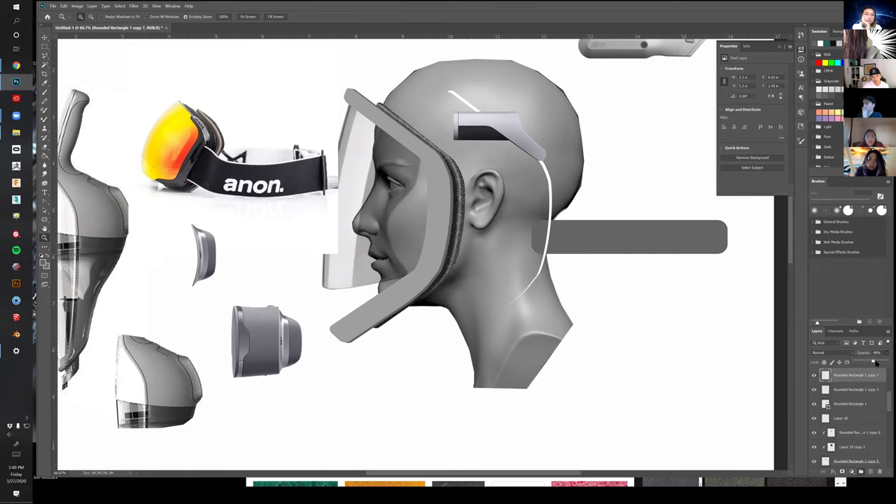
# Soften the highlight layer further with a Gaussian Blur of 3.7 pixels
pyautogui.click(157, 5)
pyautogui.moveTo(133, 7)
pyautogui.moveTo(150, 80)
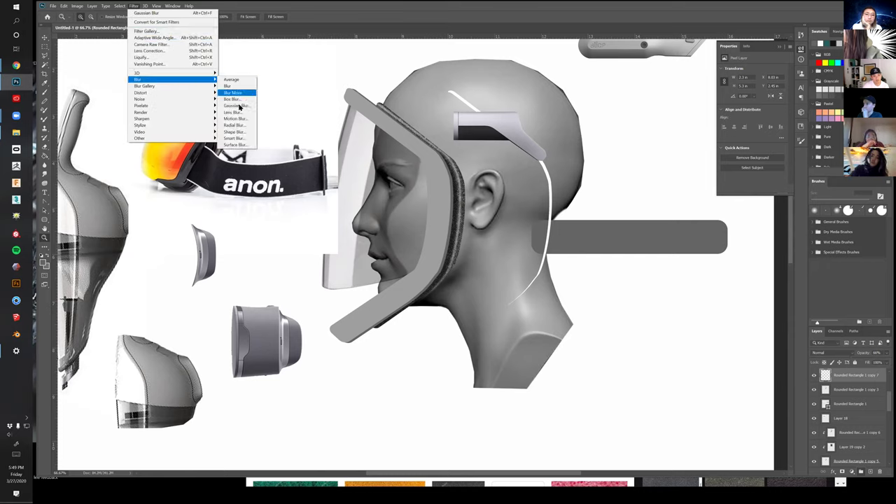
pyautogui.click(238, 105)
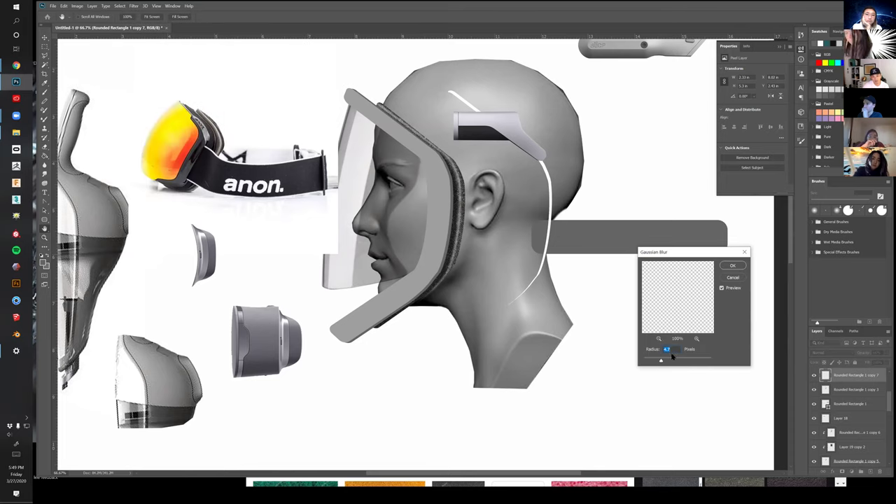
pyautogui.moveTo(661, 361); pyautogui.dragTo(666, 362)
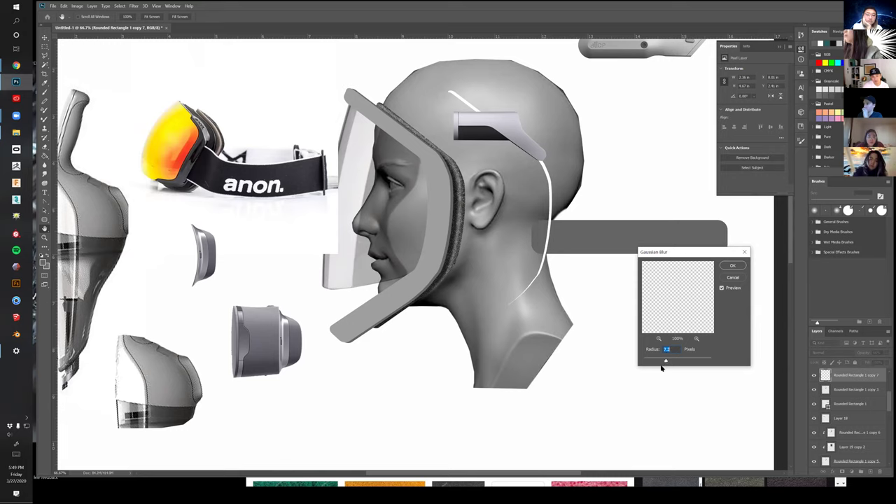
pyautogui.moveTo(659, 361); pyautogui.dragTo(657, 362)
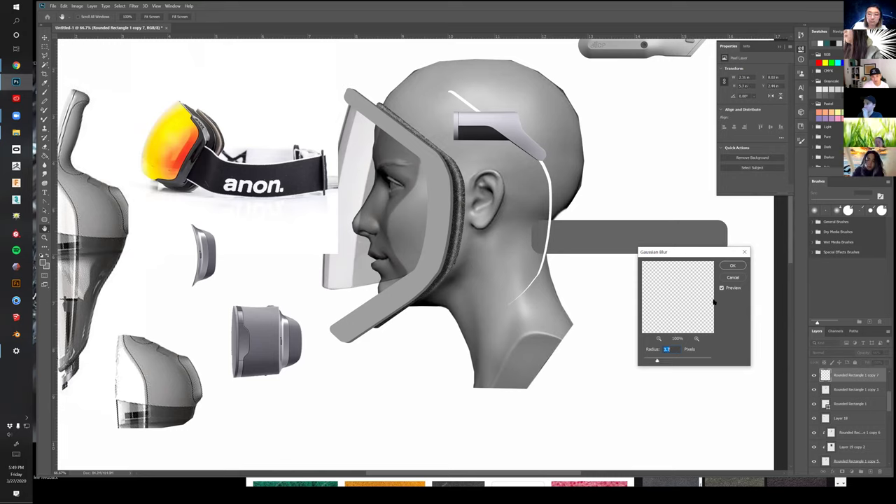
pyautogui.click(732, 268)
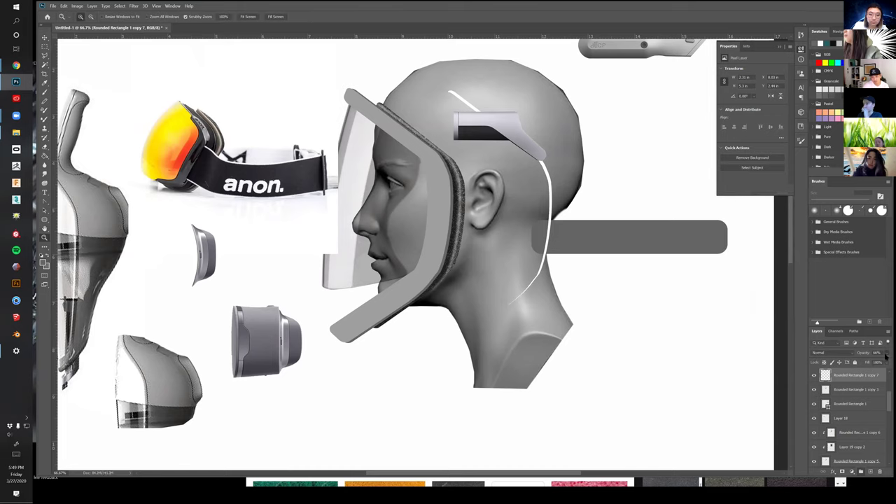
# Try different blending modes on the highlight layer, including Color Burn and Exclusion, and return it to Normal
pyautogui.press('v')
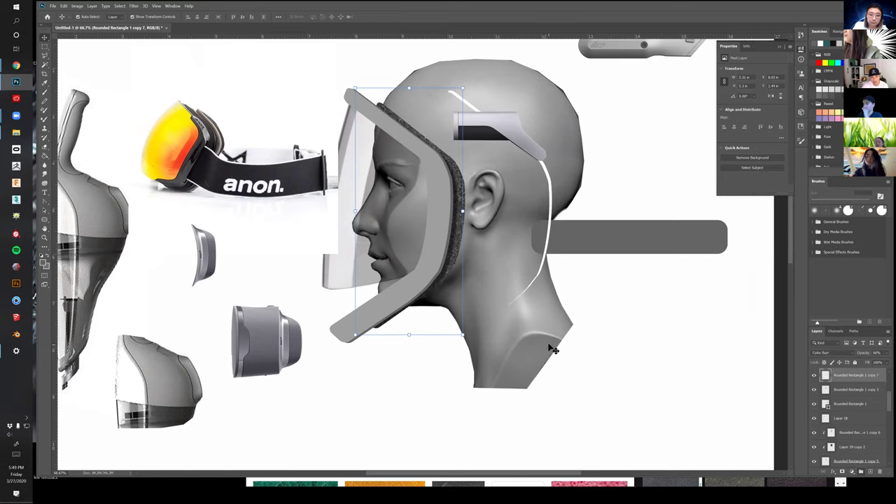
pyautogui.hotkey('shift', '+')
pyautogui.hotkey('shift', '+')
pyautogui.hotkey('shift', '+')
pyautogui.hotkey('shift', '+')
pyautogui.hotkey('shift', '+')
pyautogui.hotkey('shift', '+')
pyautogui.hotkey('shift', '+')
pyautogui.hotkey('shift', '+')
pyautogui.hotkey('shift', '+')
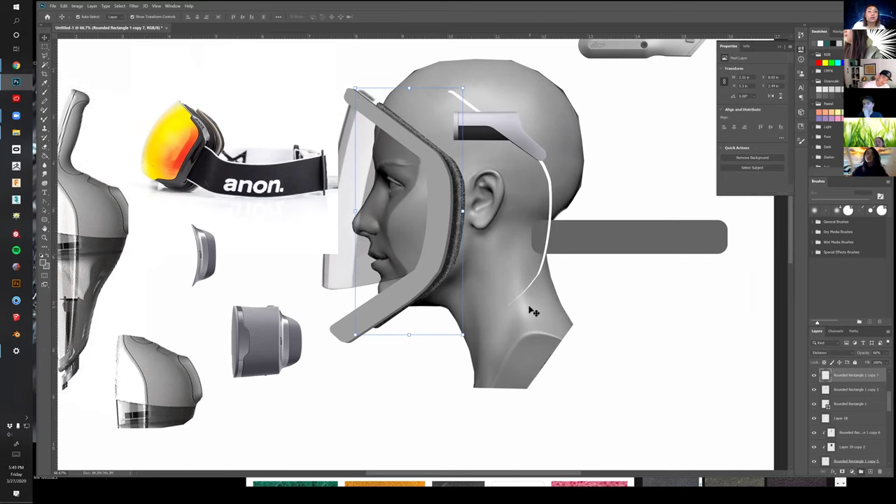
pyautogui.press('z')
pyautogui.moveTo(454, 230); pyautogui.dragTo(468, 234)
pyautogui.keyDown('alt'); pyautogui.click(468, 235); pyautogui.keyUp('alt')
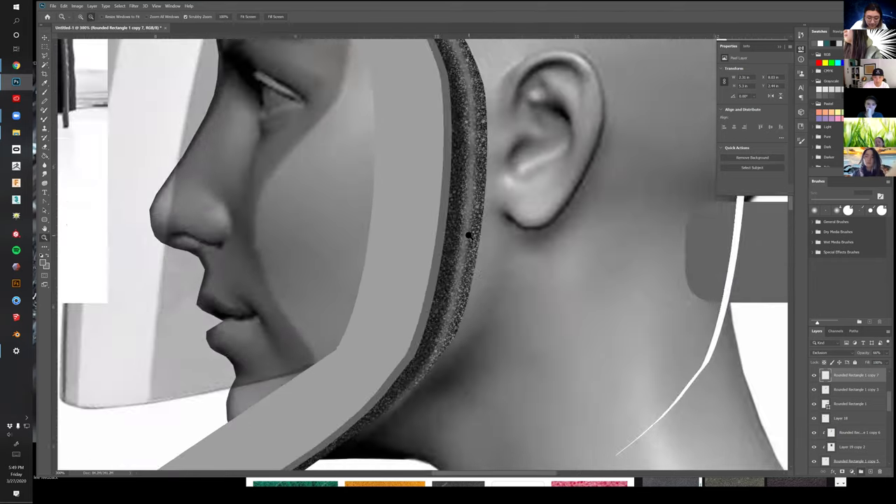
pyautogui.keyDown('alt'); pyautogui.click(468, 235); pyautogui.keyUp('alt')
pyautogui.keyDown('alt'); pyautogui.click(468, 235); pyautogui.keyUp('alt')
pyautogui.press('v')
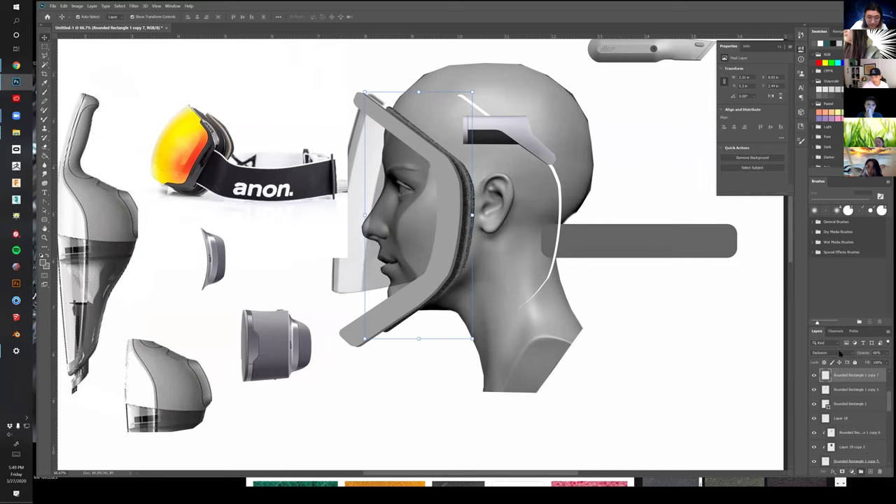
pyautogui.click(841, 354)
pyautogui.click(820, 332)
# Duplicate the blurred highlight layer and offset the copy slightly toward the ear, along the foam strip's outer edge
pyautogui.moveTo(510, 224); pyautogui.dragTo(551, 249)
pyautogui.press('z')
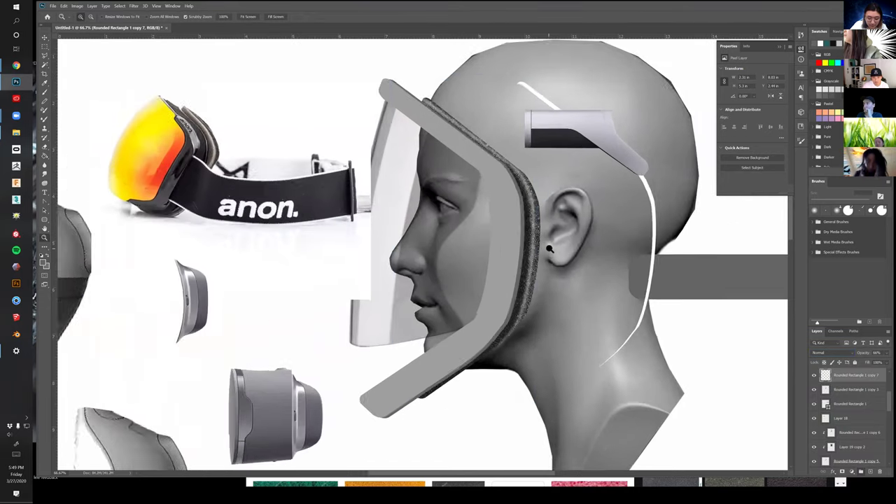
pyautogui.scroll(1, 548, 249)
pyautogui.scroll(2, 542, 252)
pyautogui.press('v')
pyautogui.moveTo(516, 233); pyautogui.dragTo(530, 236)
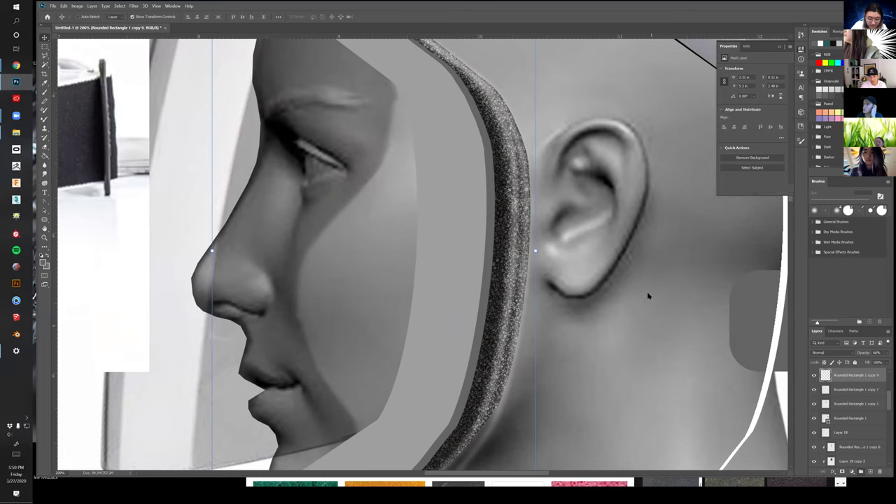
# Turn the duplicated highlight black using Levels with the white output level set to 0
pyautogui.hotkey('ctrl', 'l')
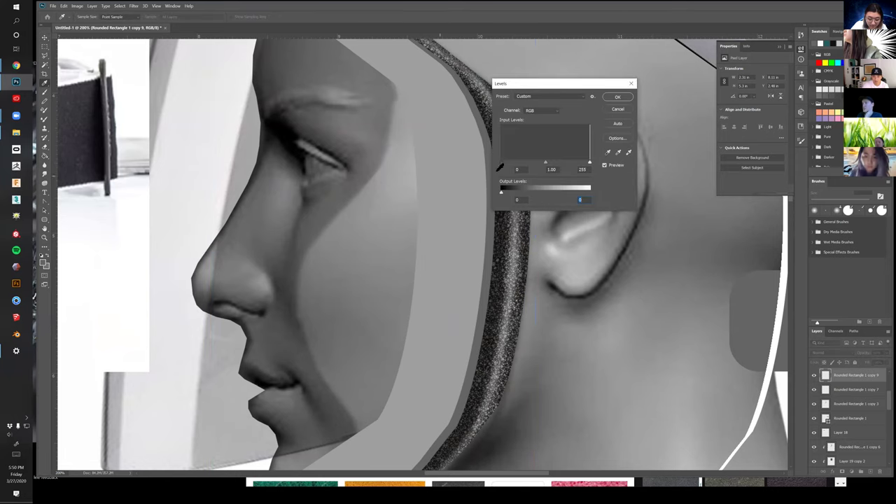
pyautogui.click(619, 96)
pyautogui.press('z')
pyautogui.keyDown('alt'); pyautogui.click(585, 166); pyautogui.keyUp('alt')
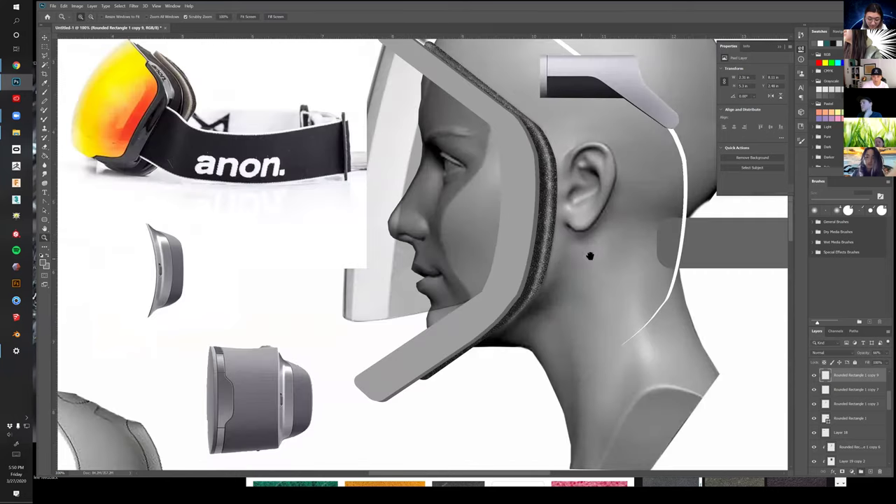
# Move the blackened copy beneath Layer 18 in the layer stack, clipped directly above the Rounded Rectangle 1 copy 6 layer
pyautogui.press('v')
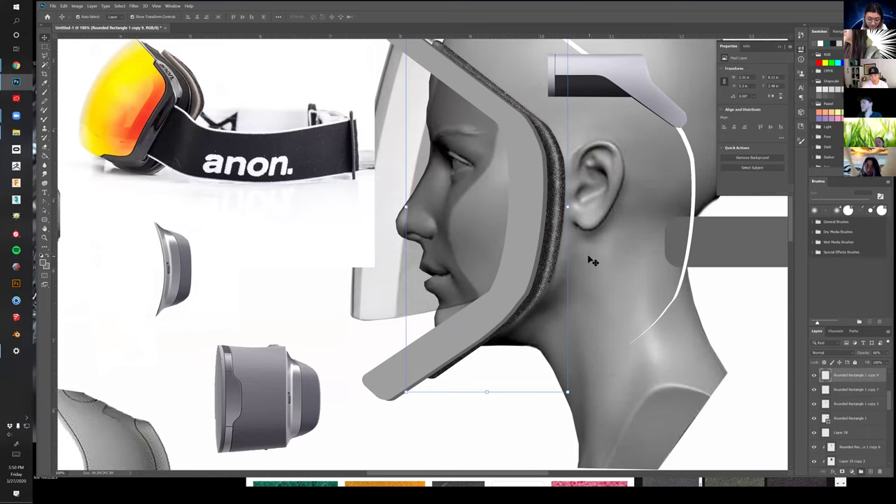
pyautogui.moveTo(865, 380); pyautogui.dragTo(860, 436)
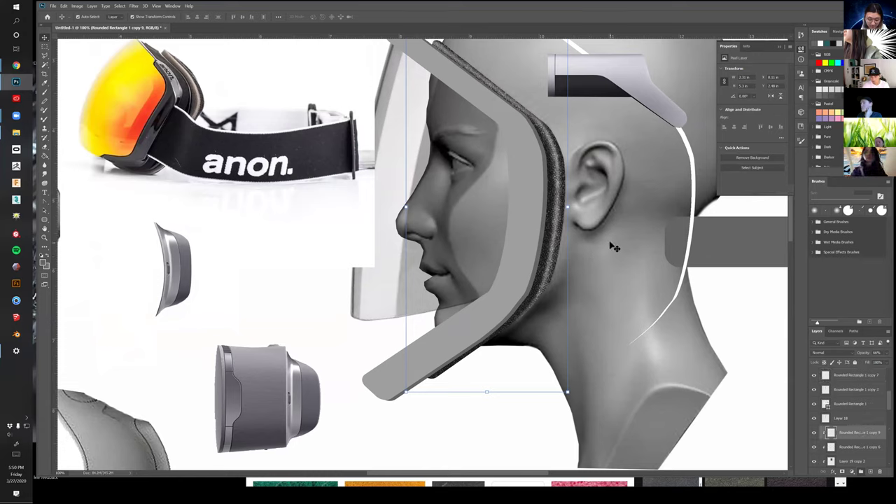
pyautogui.moveTo(585, 194); pyautogui.dragTo(607, 260)
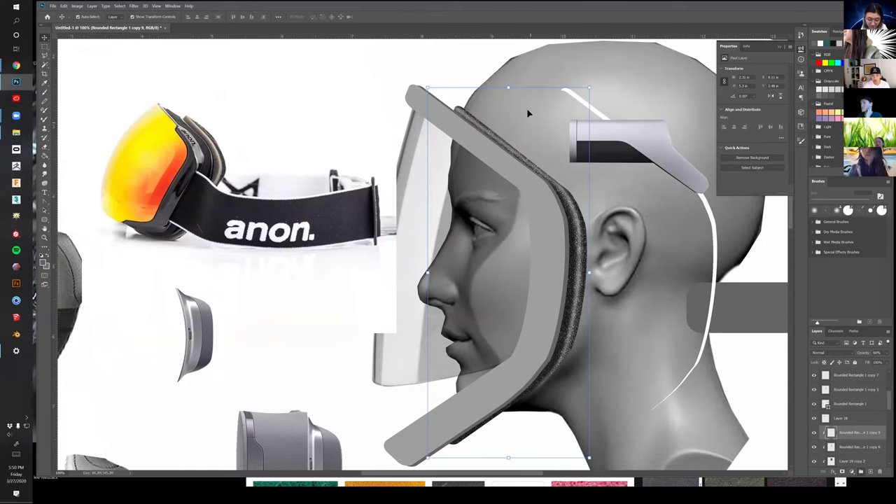
# Reposition the blackened Rounded Rectangle 1 copy 9 shading and warp its lower end inward to follow the foam strip's curve
pyautogui.click(509, 86)
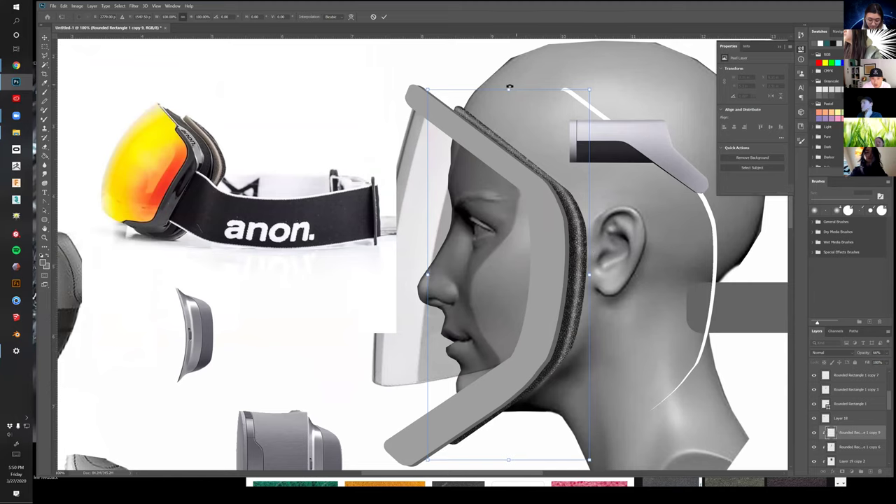
pyautogui.moveTo(517, 126); pyautogui.dragTo(533, 137)
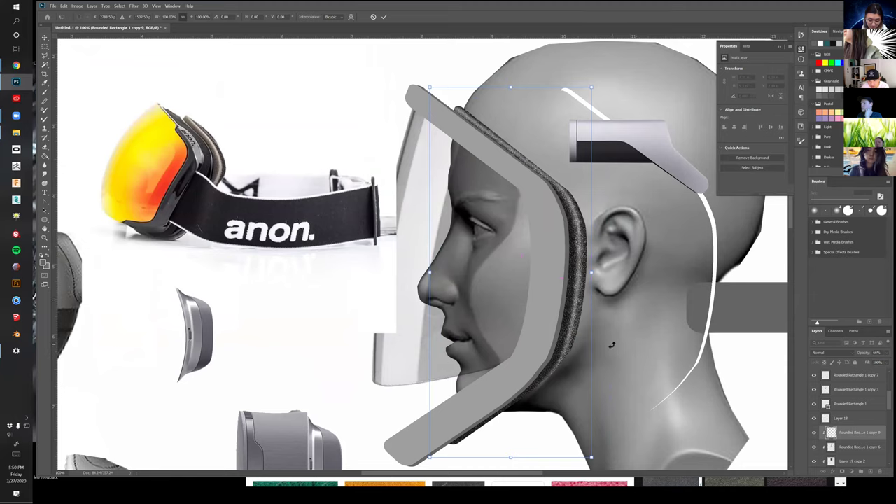
pyautogui.rightClick(586, 459)
pyautogui.click(602, 376)
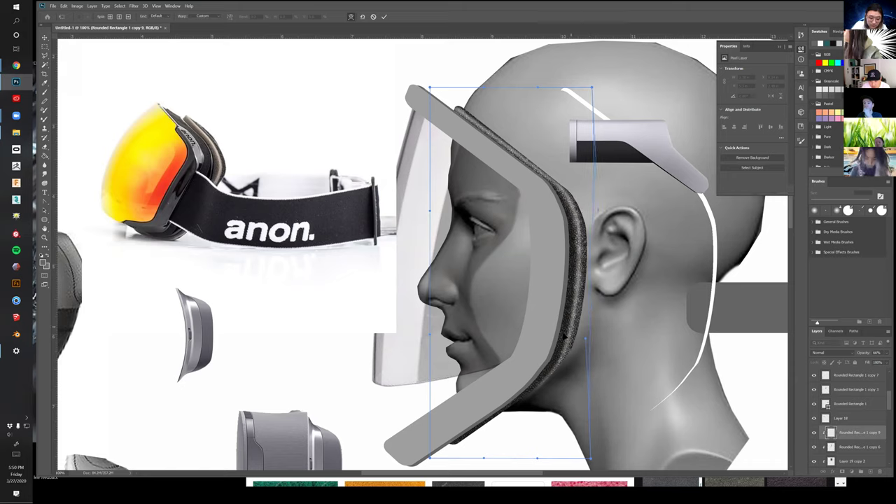
pyautogui.moveTo(563, 404); pyautogui.dragTo(560, 408)
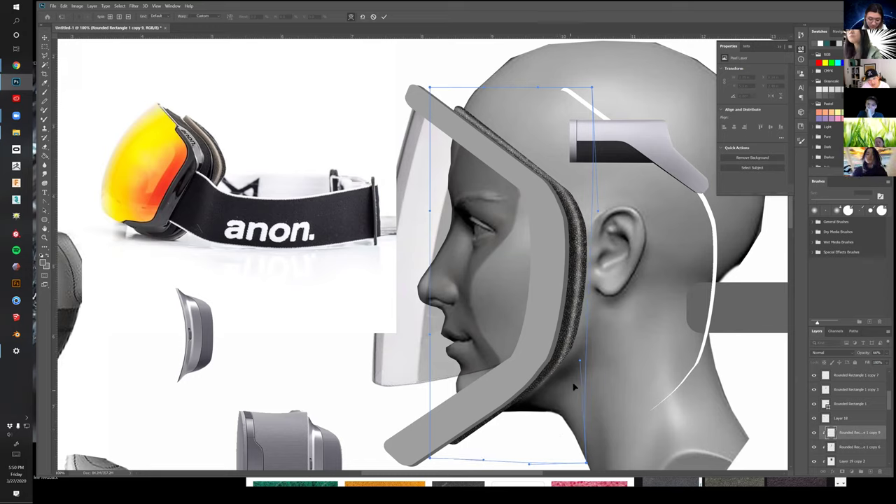
pyautogui.press('Return')
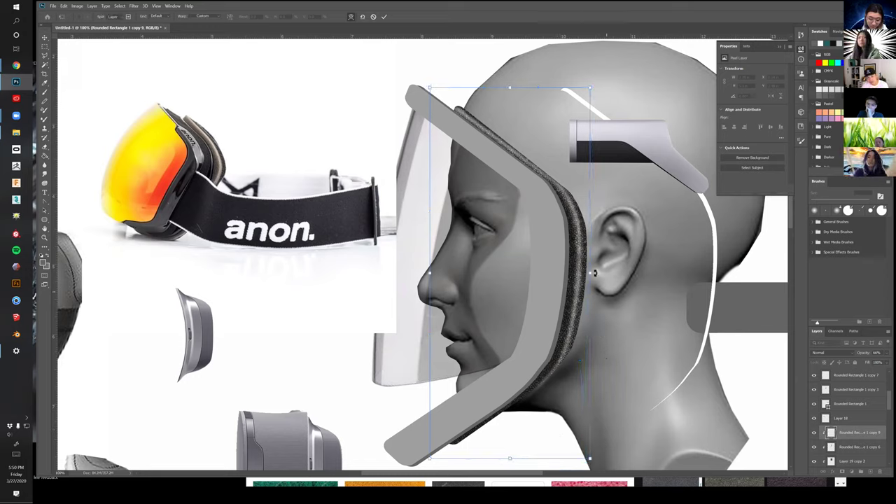
pyautogui.press('Return')
# Lower the opacity of the clipped Rounded Rectangle 1 copy 6 shading layer on the foam strip
pyautogui.click(855, 376)
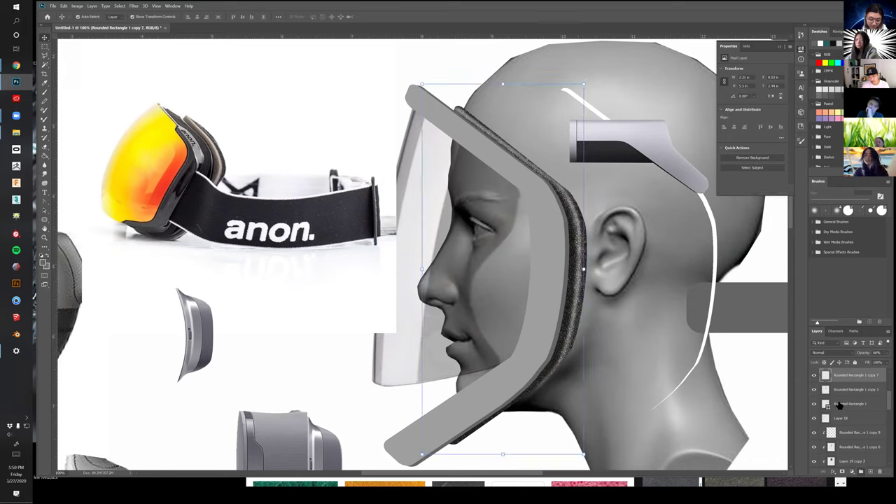
pyautogui.click(852, 448)
pyautogui.moveTo(868, 362); pyautogui.dragTo(863, 362)
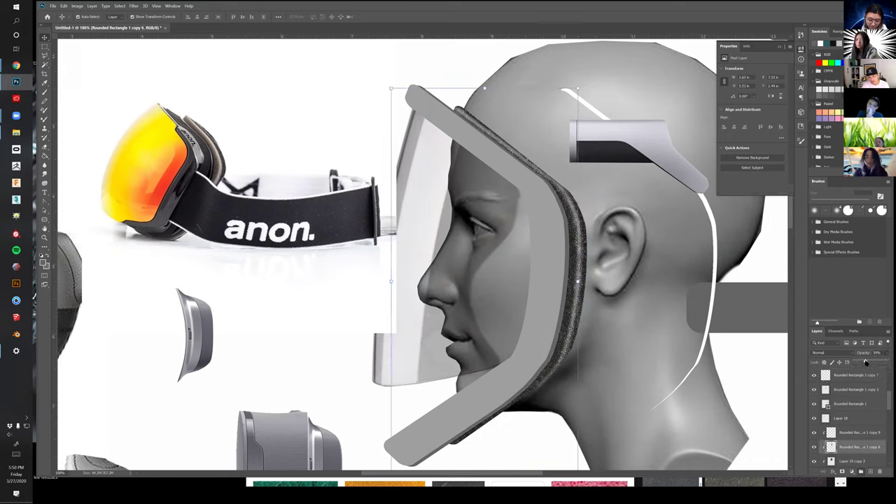
pyautogui.click(858, 434)
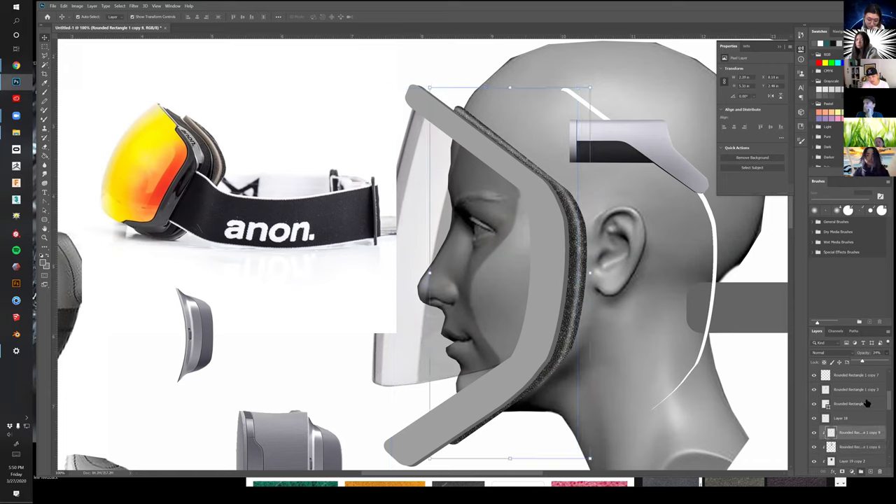
pyautogui.click(854, 449)
# Toggle nearby layers to identify them and move the Rounded Rectangle 1 copy 7 highlight layer directly beneath Layer 18
pyautogui.click(852, 419)
pyautogui.click(814, 418)
pyautogui.click(815, 418)
pyautogui.click(814, 390)
pyautogui.click(814, 390)
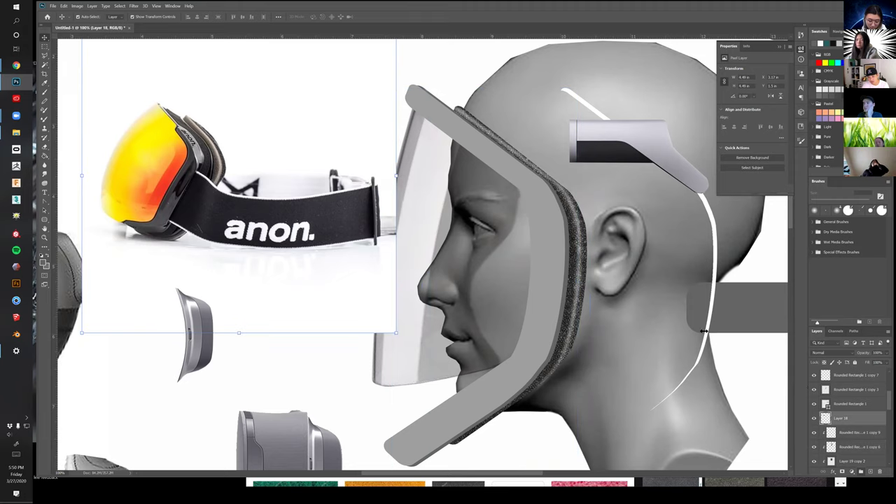
pyautogui.click(578, 221)
pyautogui.moveTo(843, 377); pyautogui.dragTo(843, 419)
# Duplicate the rounded frame shape behind the foam, offset the copy toward the ear, and move it beneath Layer 6
pyautogui.press('z')
pyautogui.keyDown('alt'); pyautogui.click(509, 190); pyautogui.keyUp('alt')
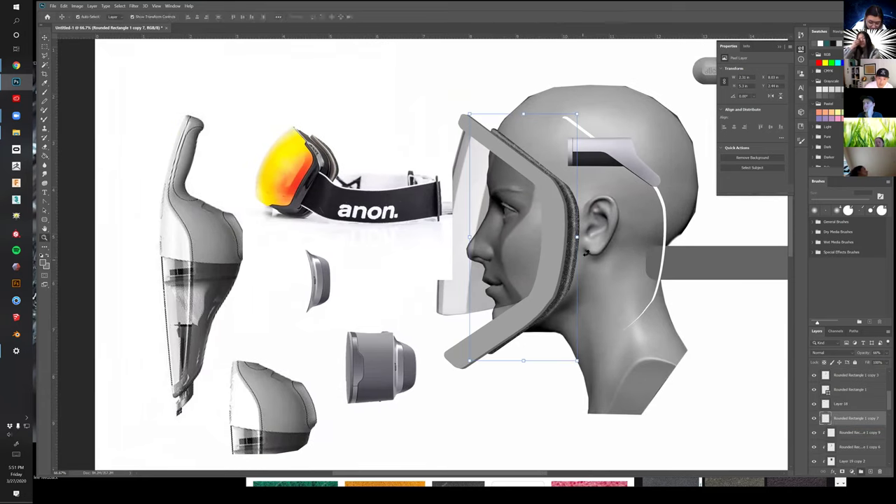
pyautogui.click(578, 264)
pyautogui.press('v')
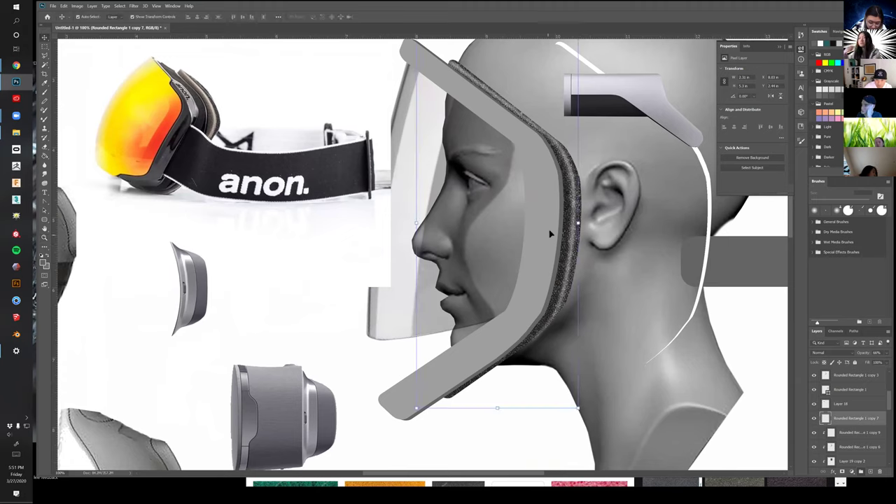
pyautogui.click(563, 210)
pyautogui.moveTo(563, 210); pyautogui.dragTo(592, 231)
pyautogui.moveTo(865, 380); pyautogui.dragTo(828, 433)
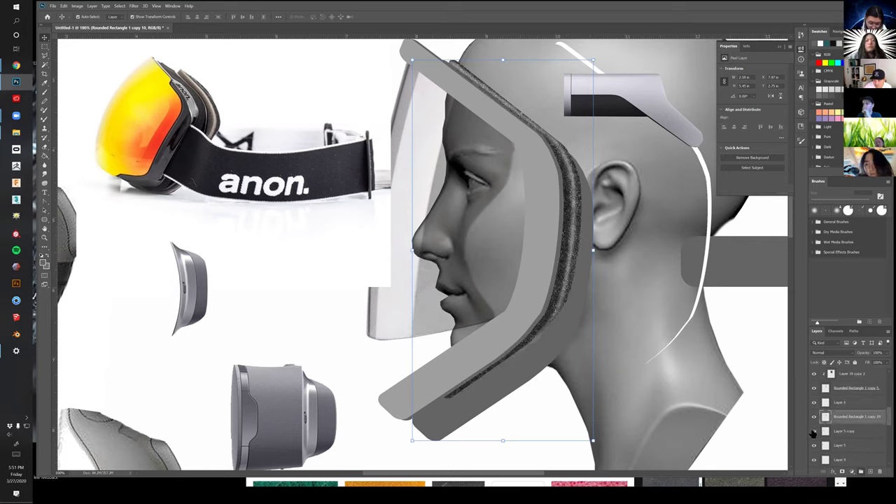
# Move the head mockup's Layer 16 up the layer stack to directly above Layer 3
pyautogui.click(706, 389)
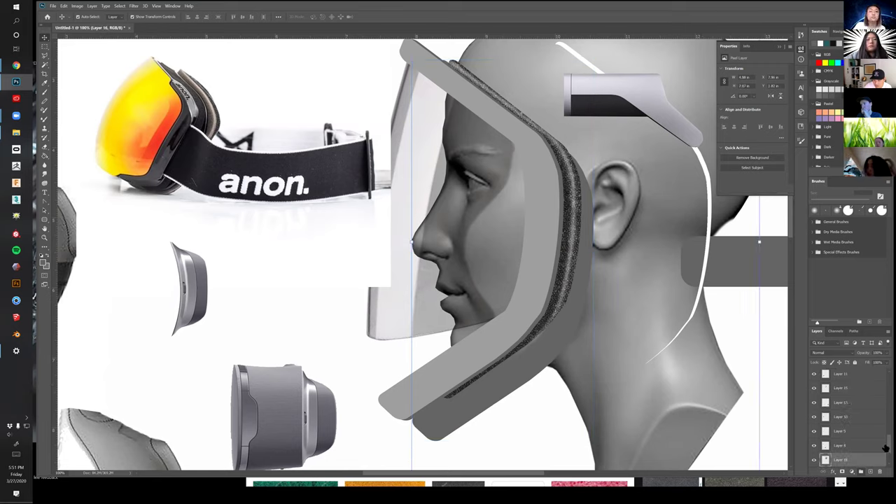
pyautogui.moveTo(872, 460); pyautogui.dragTo(852, 457)
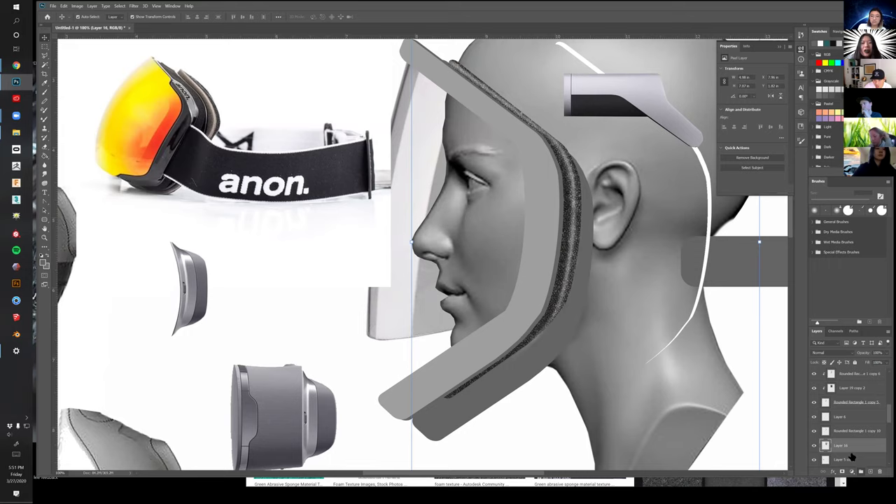
pyautogui.scroll(-2, 768, 403)
pyautogui.scroll(-2, 858, 452)
pyautogui.moveTo(835, 502); pyautogui.dragTo(859, 439)
# Clip the offset frame copy to the head in Layer 16 and turn it black using Levels with white output 0
pyautogui.click(586, 259)
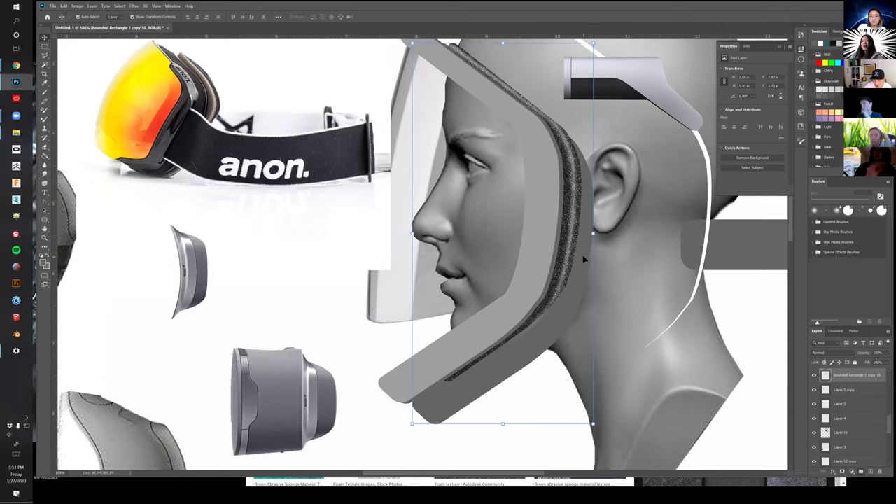
pyautogui.moveTo(853, 389); pyautogui.dragTo(859, 432)
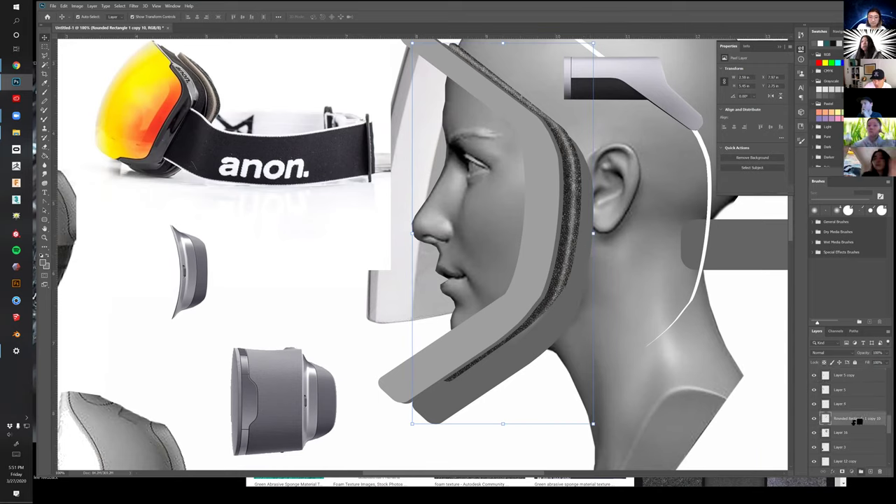
pyautogui.hotkey('ctrl', 'l')
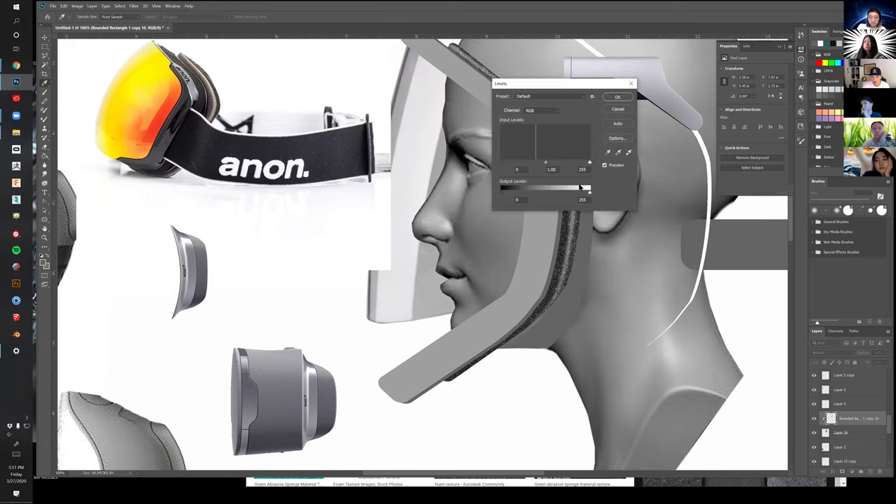
pyautogui.moveTo(589, 194); pyautogui.dragTo(501, 192)
pyautogui.click(620, 98)
# Shift the black frame copy closer behind the foam strip, scale it very slightly, and lower its opacity to about 30%
pyautogui.moveTo(652, 236); pyautogui.dragTo(649, 291)
pyautogui.moveTo(592, 288); pyautogui.dragTo(577, 280)
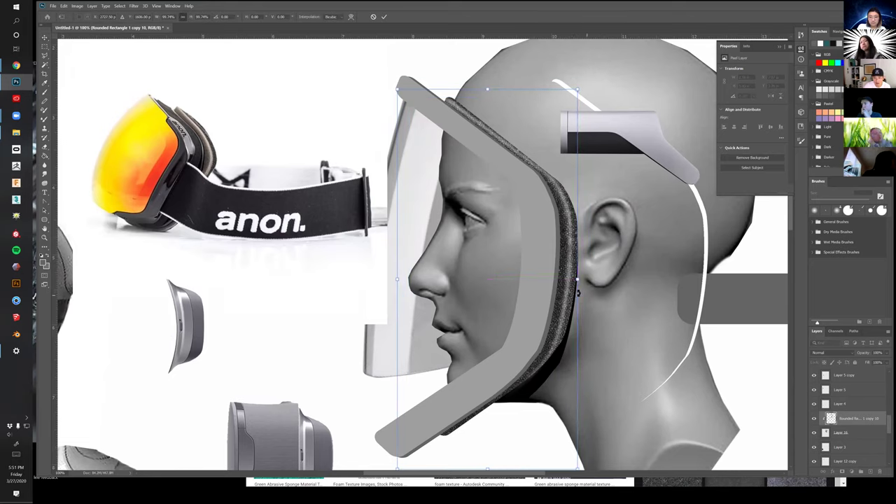
pyautogui.press('Return')
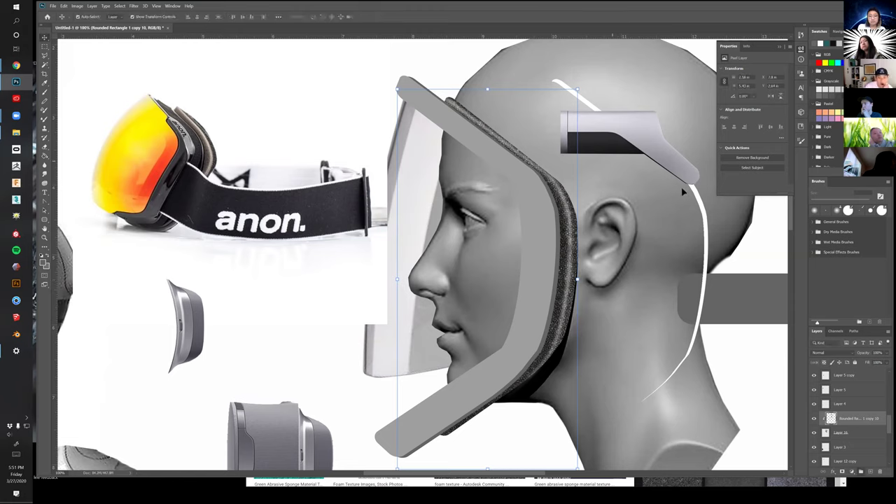
pyautogui.moveTo(881, 362); pyautogui.dragTo(866, 362)
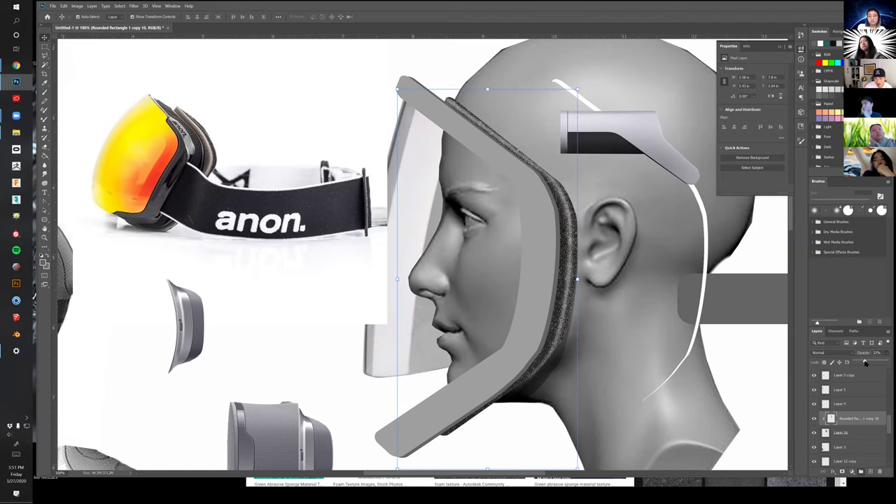
# Nudge the cast shadow on the head slightly toward the ear and upward
pyautogui.click(557, 344)
pyautogui.press('Right')
pyautogui.press('Right')
pyautogui.press('Right')
pyautogui.press('Right')
pyautogui.press('Up')
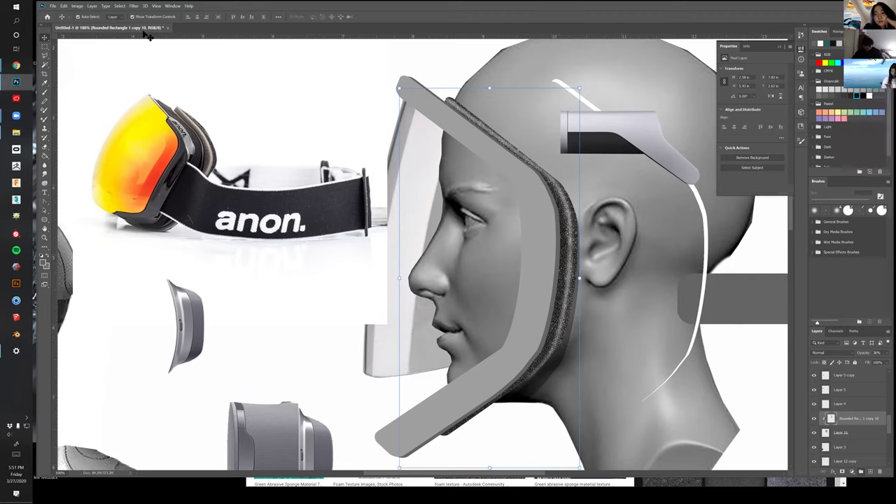
# Soften the edges of the cast shadow on the head with a blur filter
pyautogui.click(134, 6)
pyautogui.moveTo(161, 84)
pyautogui.click(238, 105)
pyautogui.click(735, 266)
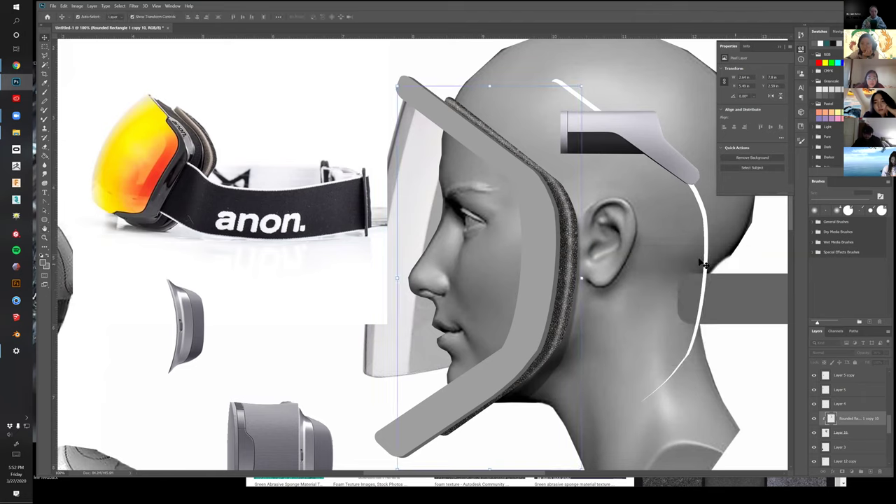
# Move the face shield's Multiply layer, Layer 15, above the head to directly beneath Layer 5 in the layer stack
pyautogui.moveTo(623, 304); pyautogui.dragTo(686, 327)
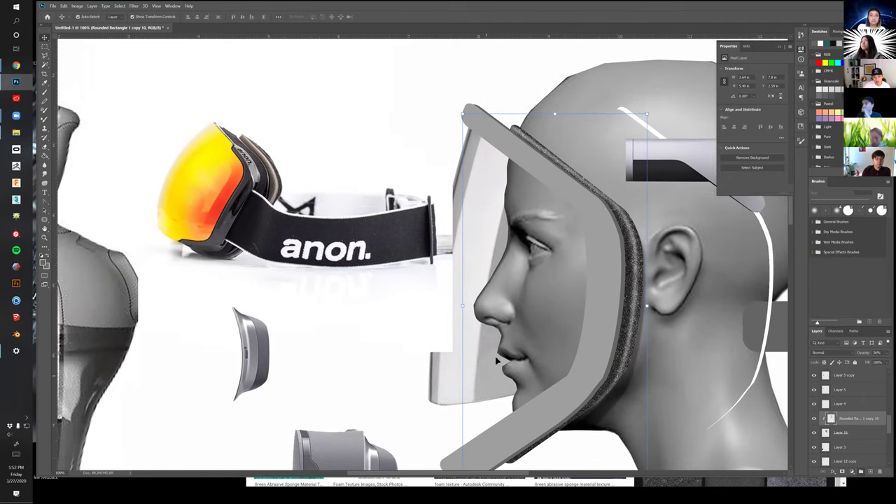
pyautogui.click(497, 395)
pyautogui.moveTo(849, 460); pyautogui.dragTo(866, 437)
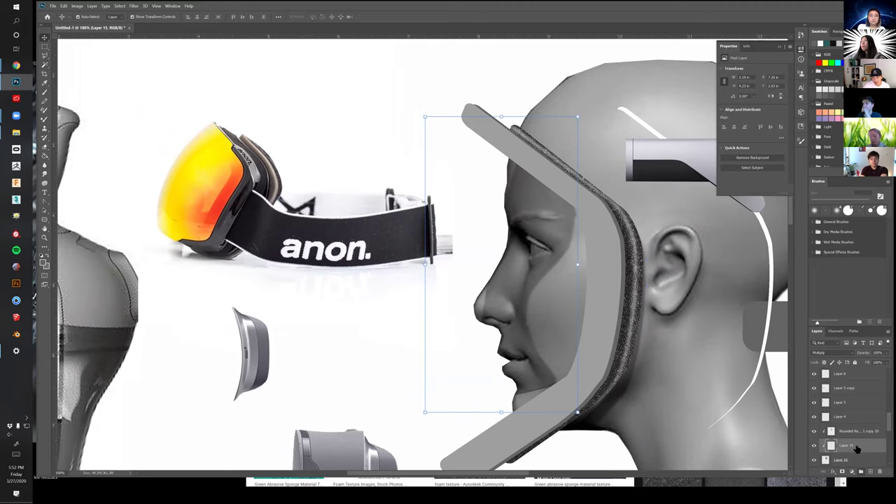
pyautogui.moveTo(849, 446); pyautogui.dragTo(855, 413)
# Move the anon goggle photo on Layer 18 up and away from the head mockup into empty canvas space
pyautogui.press('z')
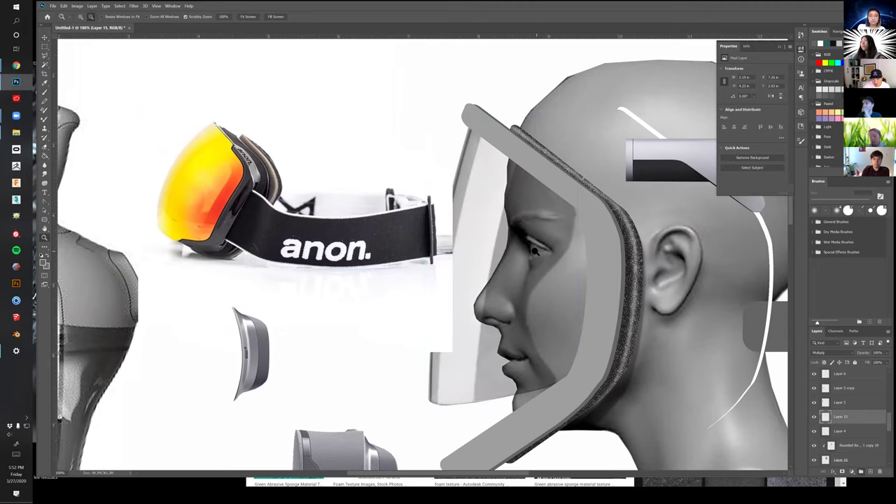
pyautogui.keyDown('alt'); pyautogui.click(538, 254); pyautogui.keyUp('alt')
pyautogui.press('v')
pyautogui.click(432, 224)
pyautogui.moveTo(432, 223); pyautogui.dragTo(396, 148)
pyautogui.press('z')
pyautogui.moveTo(339, 126); pyautogui.dragTo(376, 230)
pyautogui.moveTo(397, 197)
pyautogui.mouseDown()
pyautogui.moveTo(379, 128)
pyautogui.moveTo(402, 185)
pyautogui.mouseUp()
pyautogui.press('l')
pyautogui.press('z')
pyautogui.click(403, 184)
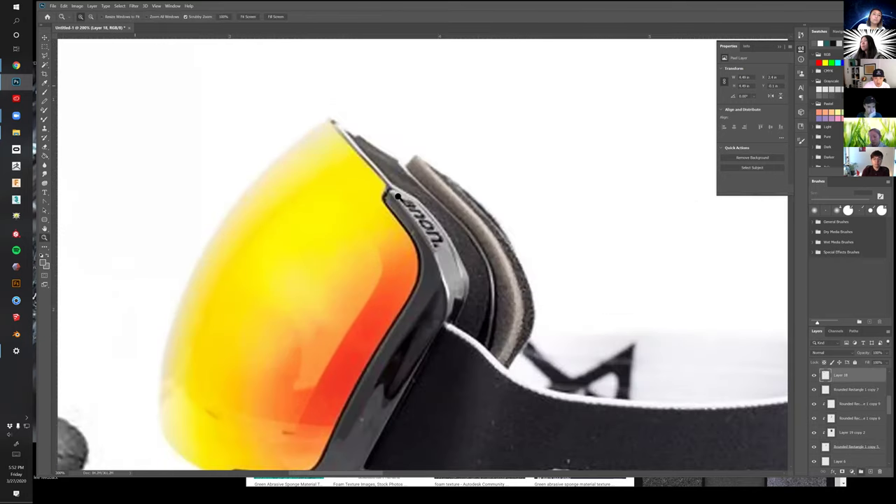
# Lasso the goggle's upper side frame with the anon logo and delete the rest of the photo outside the selection
pyautogui.press('l')
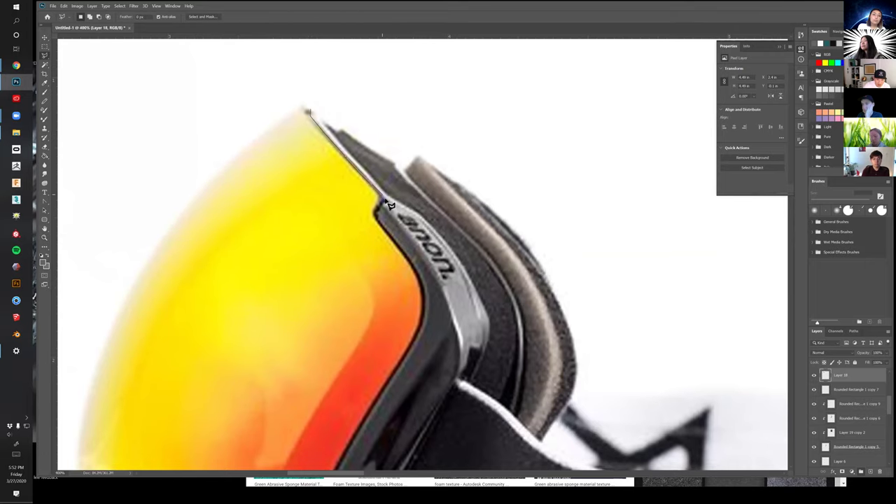
pyautogui.click(417, 248)
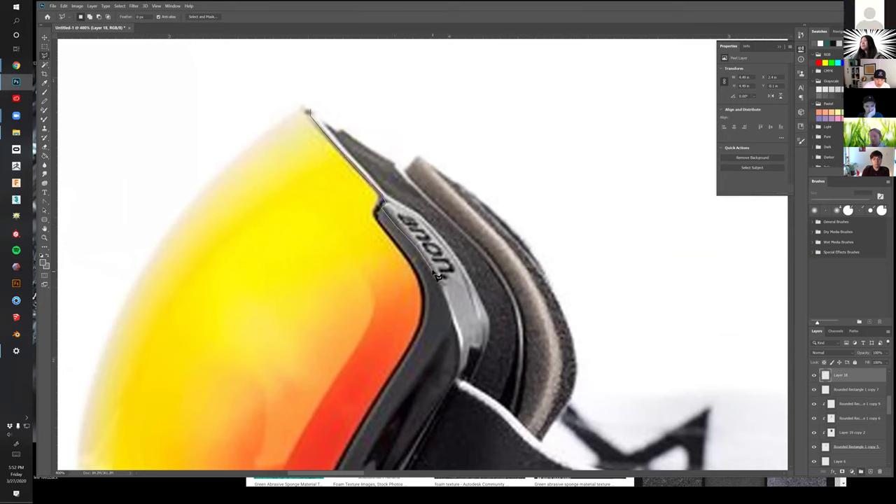
pyautogui.moveTo(462, 345)
pyautogui.mouseDown()
pyautogui.moveTo(502, 364)
pyautogui.moveTo(531, 358)
pyautogui.moveTo(534, 345)
pyautogui.mouseUp()
pyautogui.moveTo(527, 313)
pyautogui.mouseDown()
pyautogui.moveTo(498, 260)
pyautogui.moveTo(429, 197)
pyautogui.mouseUp()
pyautogui.moveTo(355, 135); pyautogui.dragTo(311, 113)
pyautogui.click(120, 6)
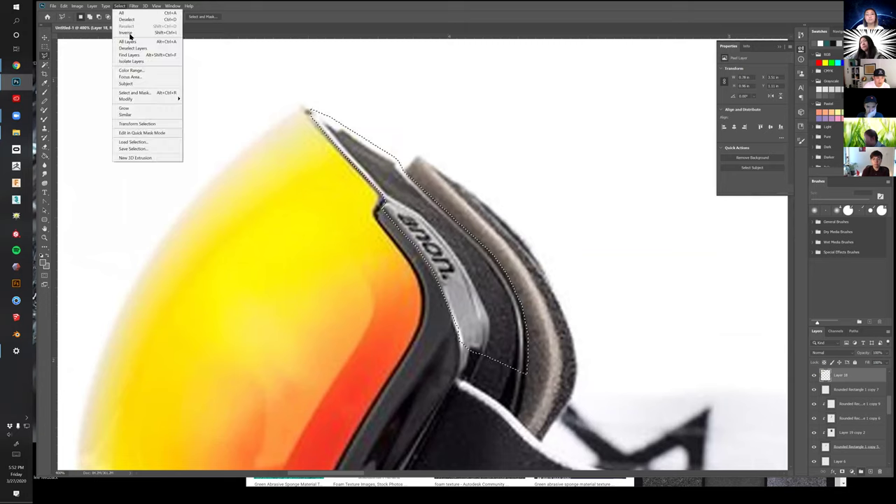
pyautogui.click(129, 34)
pyautogui.press('Delete')
pyautogui.hotkey('ctrl', 'd')
# Paint over the anon lettering on the cut-out frame piece with a 20 px brush in the surrounding grey
pyautogui.press('z')
pyautogui.keyDown('alt'); pyautogui.click(370, 280); pyautogui.keyUp('alt')
pyautogui.keyDown('alt'); pyautogui.click(367, 280); pyautogui.keyUp('alt')
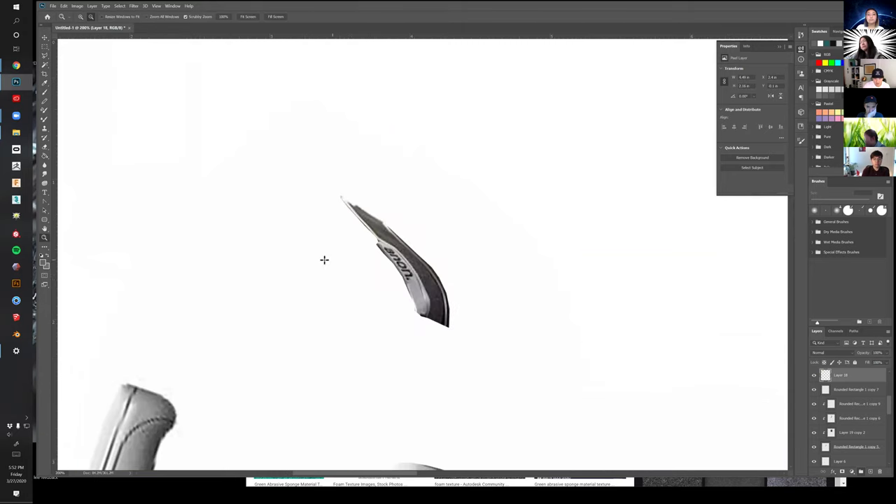
pyautogui.click(394, 278)
pyautogui.click(394, 278)
pyautogui.click(392, 282)
pyautogui.press('b')
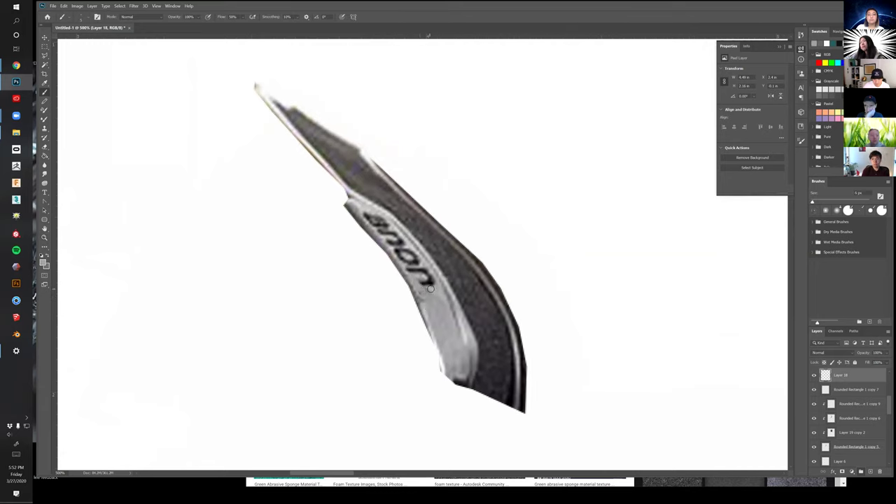
pyautogui.press(']')
pyautogui.press(']')
pyautogui.press(']')
pyautogui.moveTo(429, 290); pyautogui.dragTo(389, 238)
pyautogui.click(377, 223)
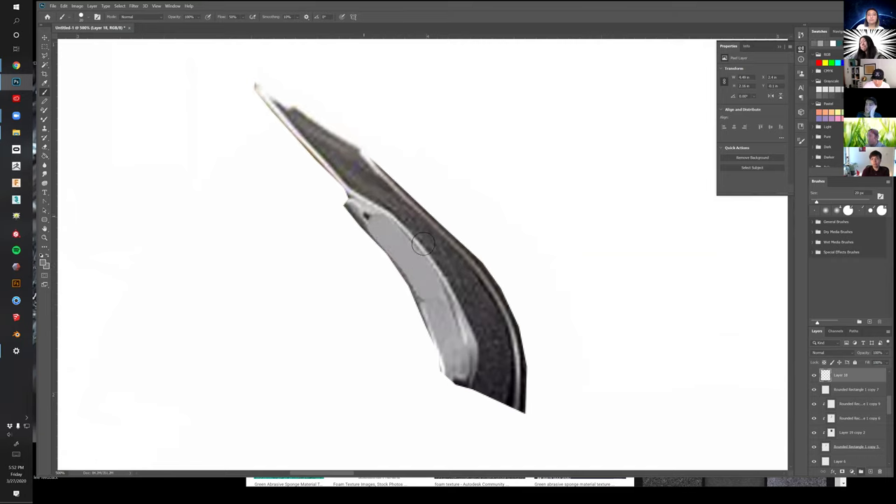
pyautogui.click(362, 218)
# Smooth the grey side panel of the cut-out with sampled greys at 50% brush opacity, keeping its transparent pixels locked
pyautogui.keyDown('alt'); pyautogui.click(432, 312); pyautogui.keyUp('alt')
pyautogui.keyDown('alt'); pyautogui.click(429, 289); pyautogui.keyUp('alt')
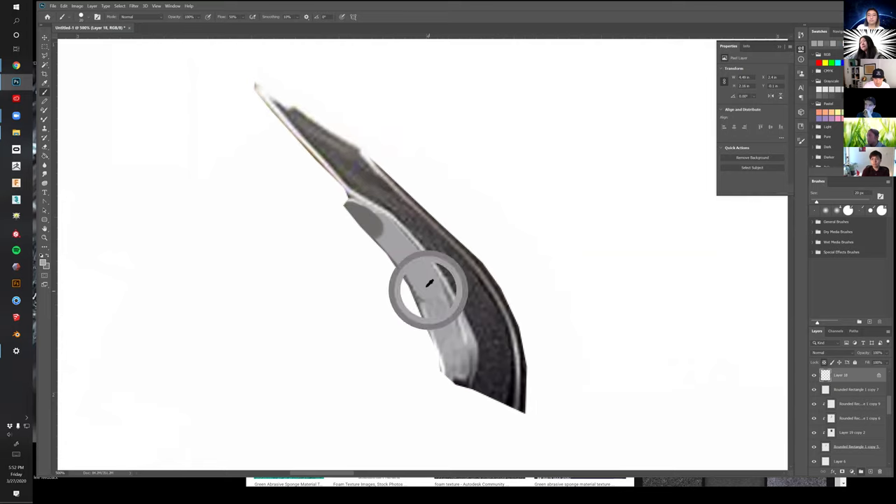
pyautogui.press('5')
pyautogui.moveTo(412, 263)
pyautogui.mouseDown()
pyautogui.moveTo(334, 202)
pyautogui.moveTo(382, 225)
pyautogui.moveTo(372, 235)
pyautogui.moveTo(427, 306)
pyautogui.moveTo(444, 388)
pyautogui.moveTo(441, 349)
pyautogui.moveTo(447, 389)
pyautogui.moveTo(451, 359)
pyautogui.mouseUp()
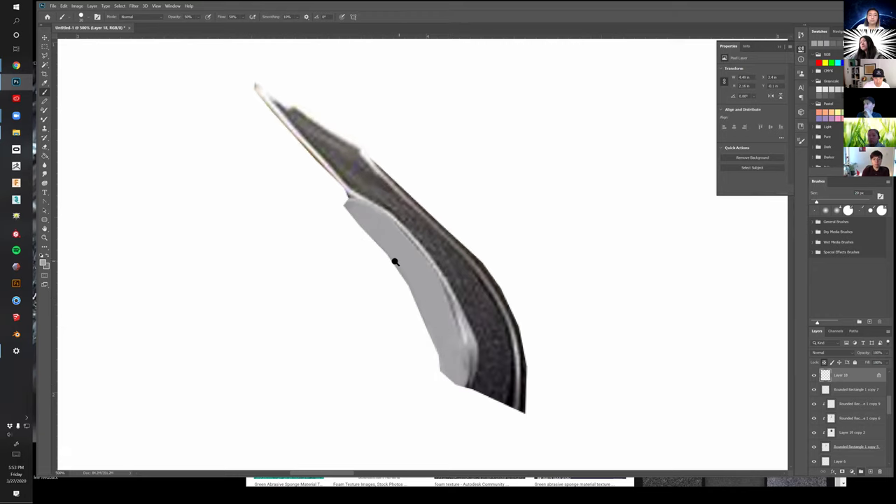
# Desaturate the goggle frame cut-out completely with a Hue/Saturation adjustment
pyautogui.scroll(-3, 395, 262)
pyautogui.hotkey('ctrl', 'u')
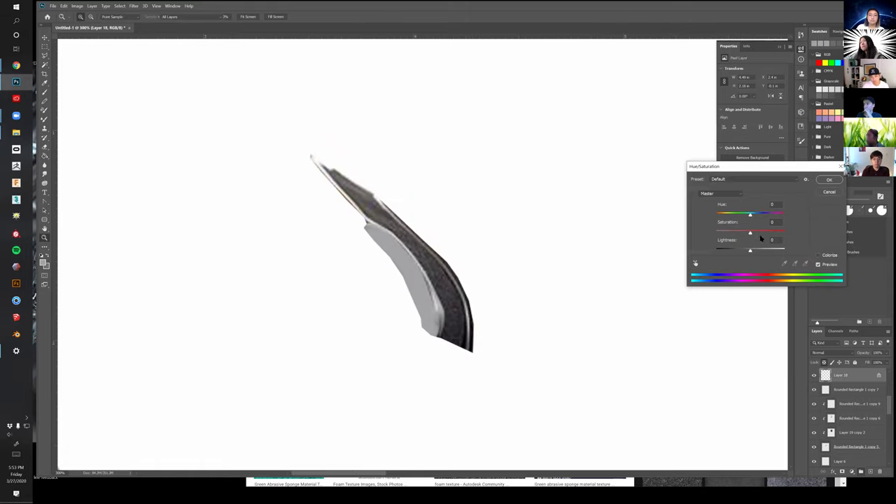
pyautogui.moveTo(751, 233); pyautogui.dragTo(716, 233)
pyautogui.click(829, 180)
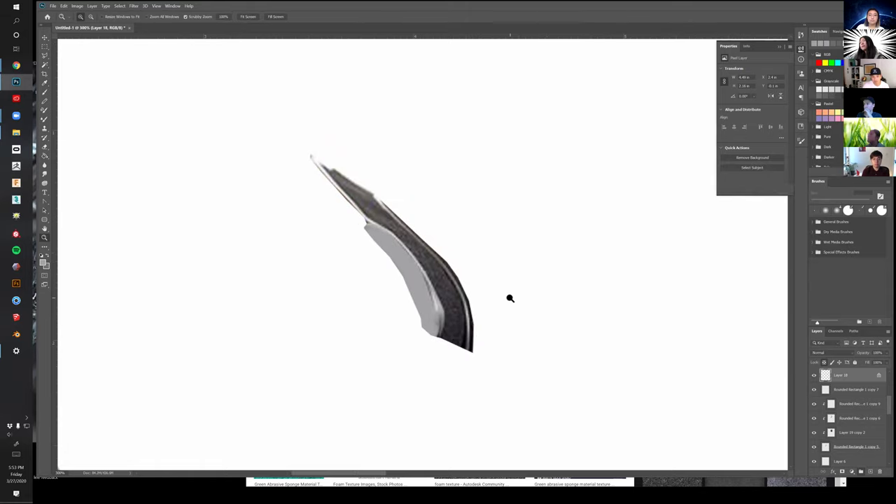
# Move the cut-out down toward the centre of the canvas and check its layer for stray leftover pixels using a Magic Wand selection
pyautogui.scroll(-3, 514, 298)
pyautogui.press('v')
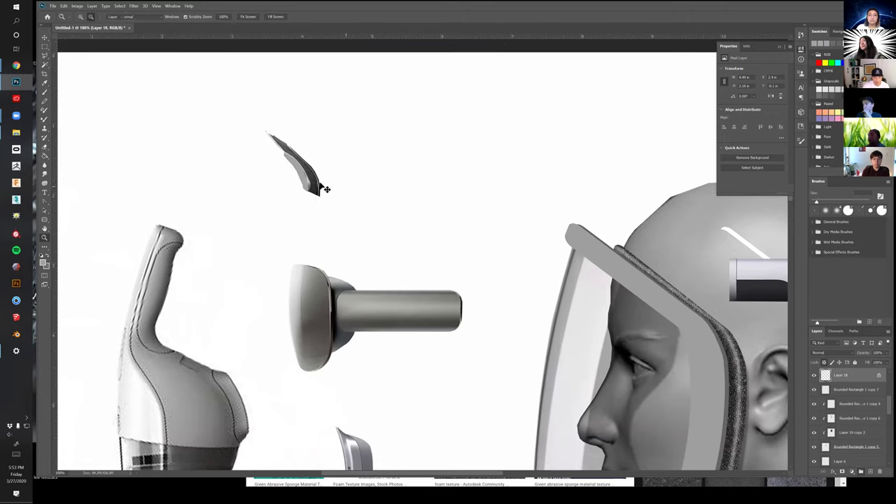
pyautogui.moveTo(307, 161); pyautogui.dragTo(346, 208)
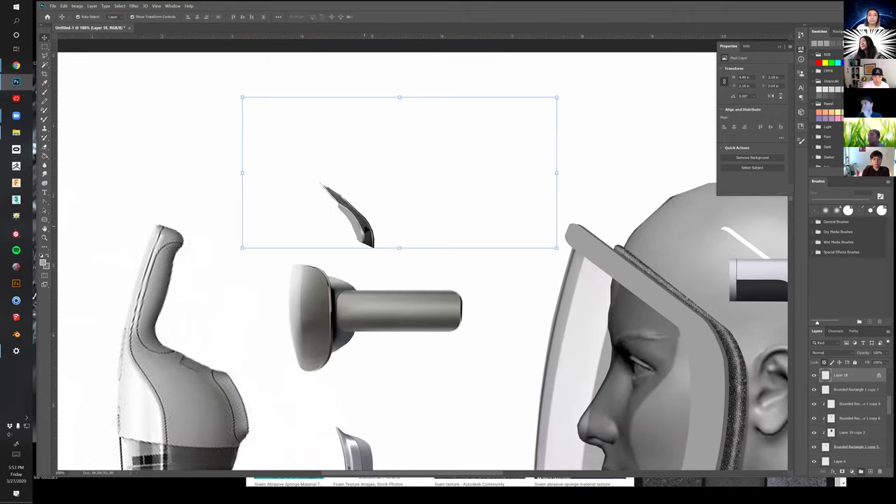
pyautogui.press('w')
pyautogui.click(432, 161)
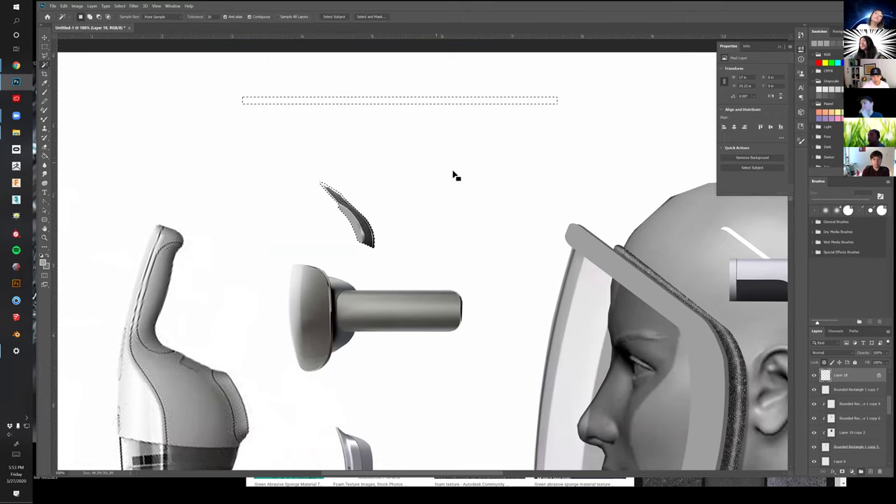
pyautogui.press('m')
pyautogui.hotkey('ctrl', 'd')
# Move the cut-out onto the face shield's foam seal in front of the ear and delete the leftover strip above it on Layer 18
pyautogui.press('v')
pyautogui.moveTo(362, 231); pyautogui.dragTo(696, 293)
pyautogui.moveTo(677, 335); pyautogui.dragTo(434, 259)
pyautogui.press('m')
pyautogui.moveTo(265, 84); pyautogui.dragTo(710, 142)
pyautogui.press('Delete')
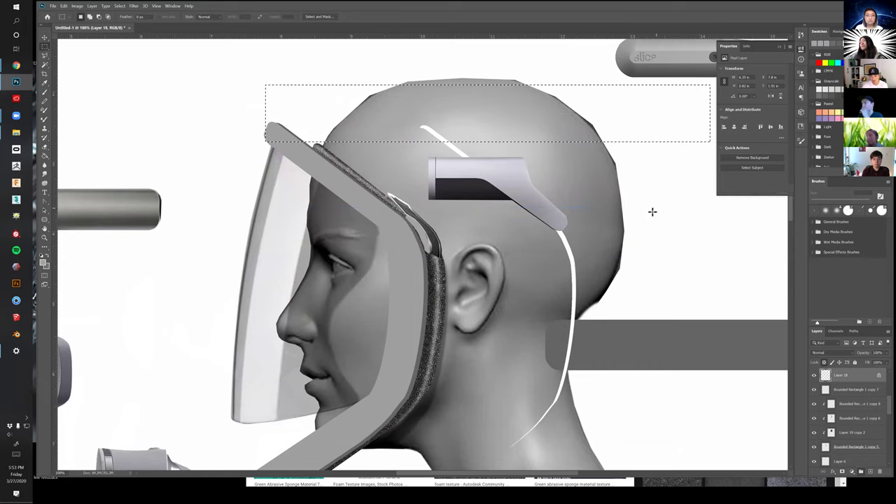
# Rotate, stretch and flatten the cut-out so it runs along the shield frame's sloping upper edge down to the foam seal's bend
pyautogui.press('v')
pyautogui.moveTo(430, 230); pyautogui.dragTo(542, 272)
pyautogui.press('Return')
pyautogui.moveTo(516, 253); pyautogui.dragTo(416, 228)
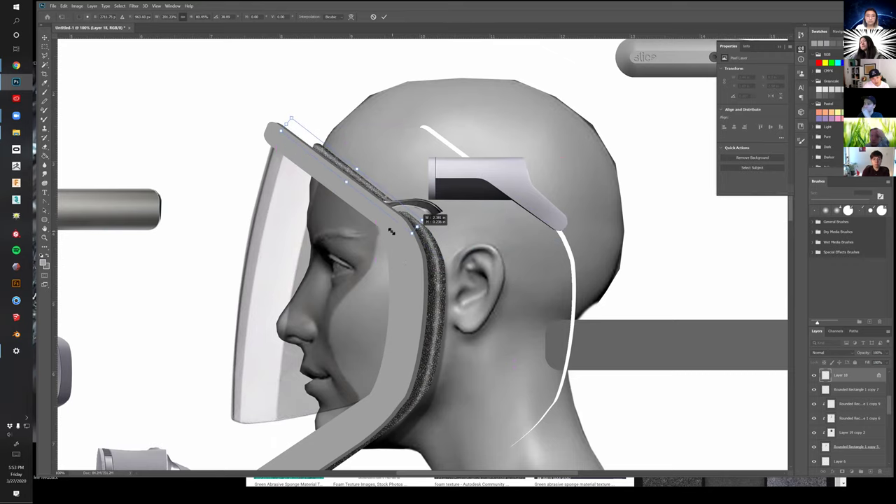
pyautogui.moveTo(380, 186); pyautogui.dragTo(413, 270)
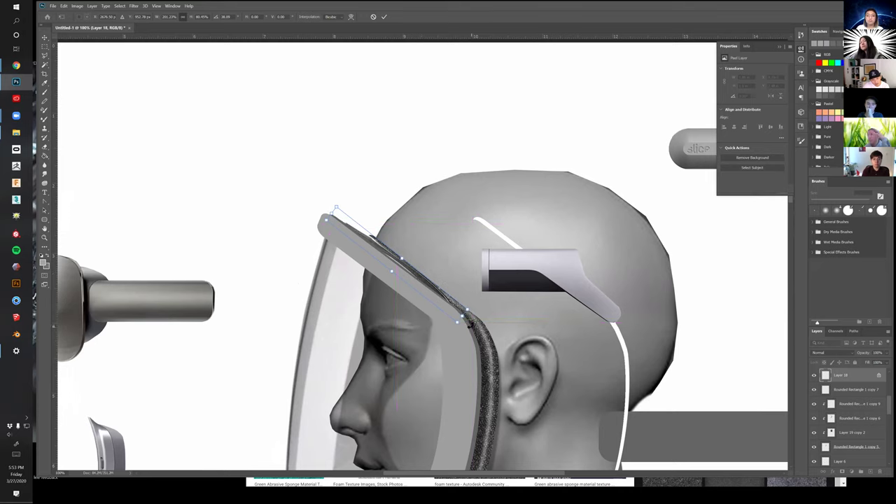
pyautogui.moveTo(461, 316); pyautogui.dragTo(492, 341)
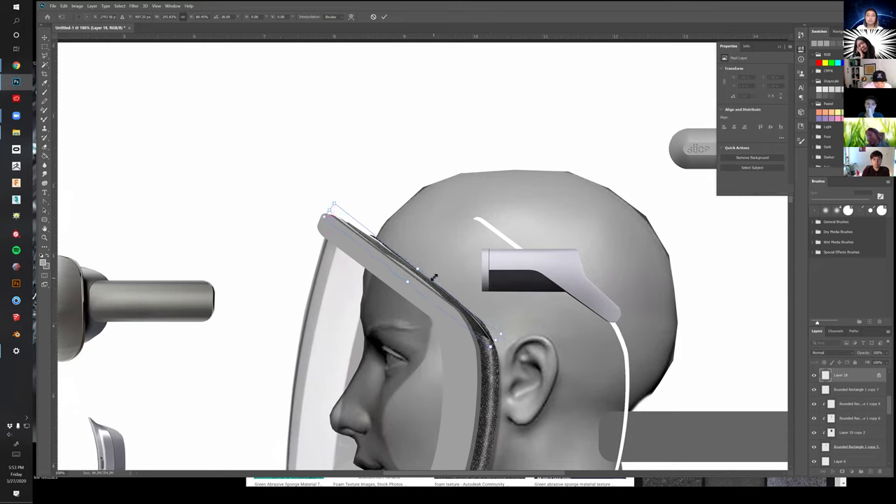
pyautogui.moveTo(408, 282); pyautogui.dragTo(407, 281)
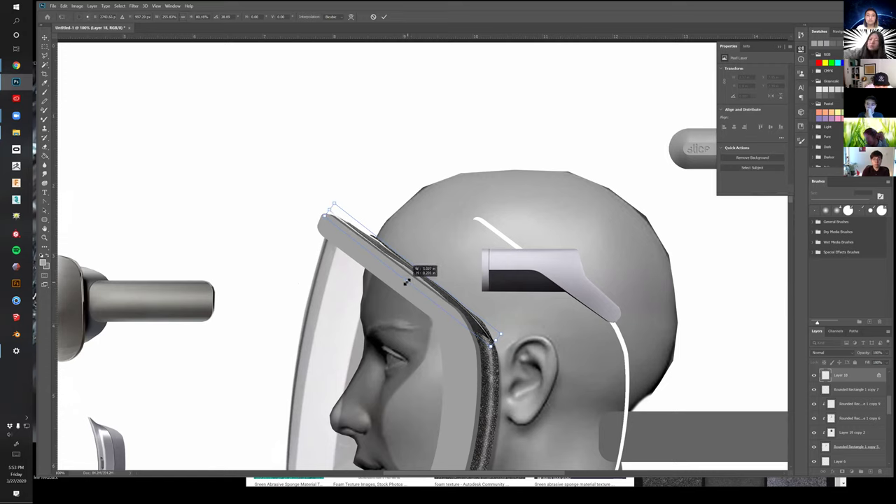
pyautogui.moveTo(405, 282); pyautogui.dragTo(407, 283)
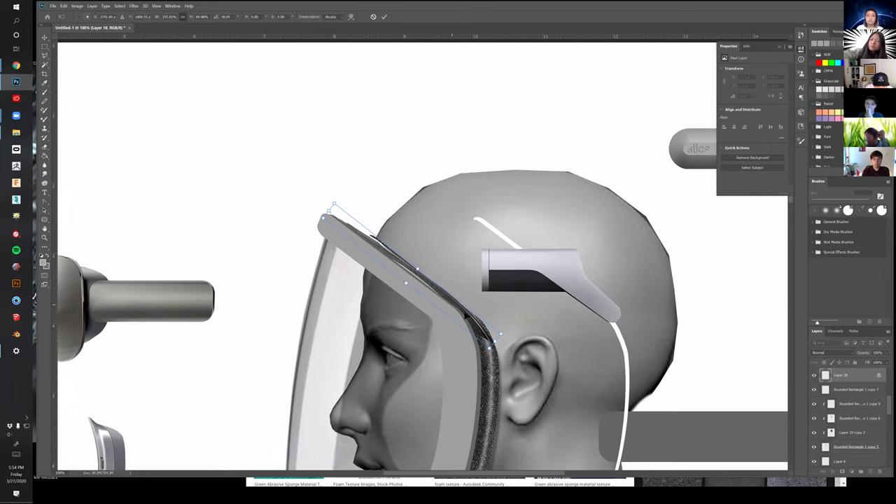
# Warp the ends of the cut-out to follow the frame's upper edge and the foam seal, and apply the transformation
pyautogui.rightClick(489, 347)
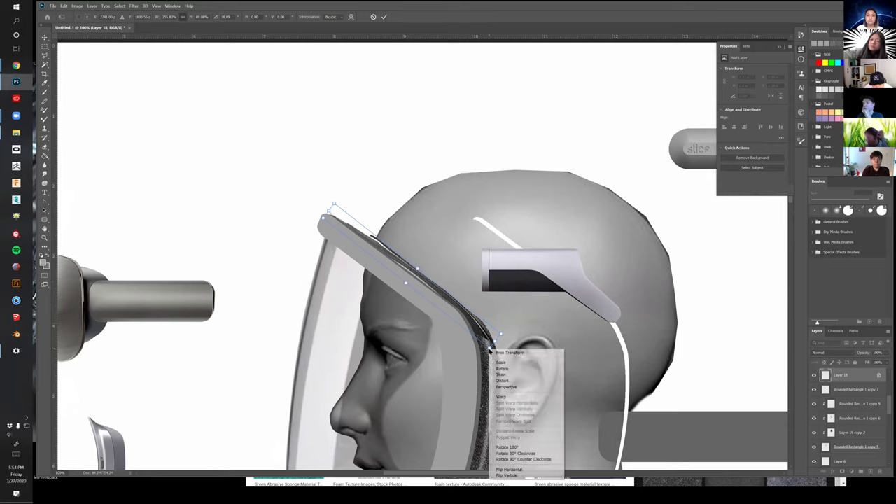
pyautogui.click(518, 396)
pyautogui.moveTo(469, 323); pyautogui.dragTo(482, 327)
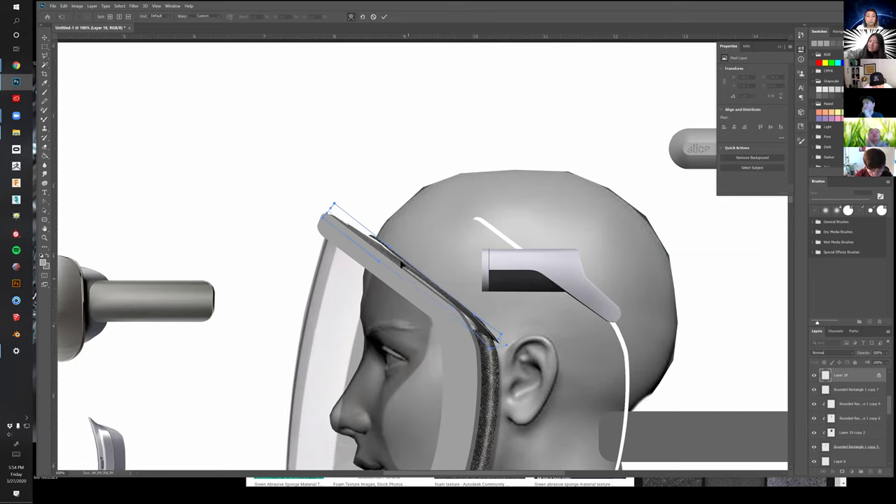
pyautogui.moveTo(334, 206); pyautogui.dragTo(330, 201)
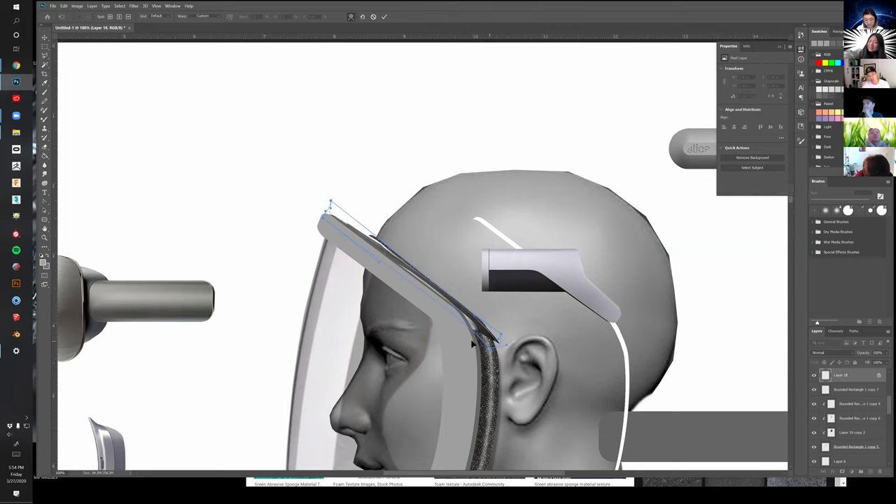
pyautogui.press('Return')
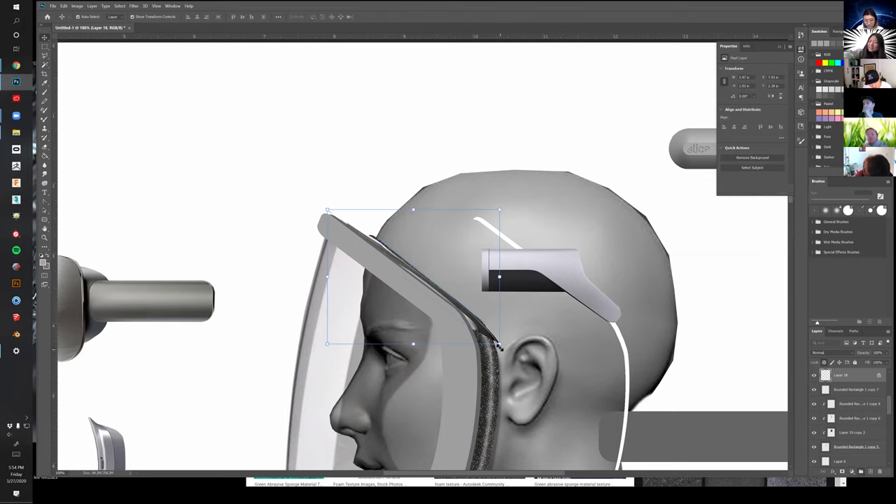
# Pull the warped piece clear of the shield and reposition it along the frame's upper edge
pyautogui.click(502, 345)
pyautogui.rightClick(501, 345)
pyautogui.click(416, 246)
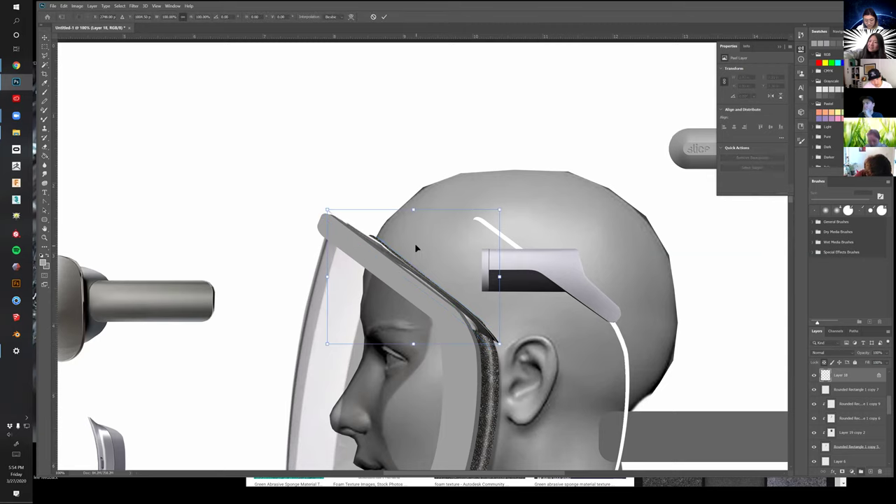
pyautogui.press('Return')
pyautogui.moveTo(375, 244); pyautogui.dragTo(185, 177)
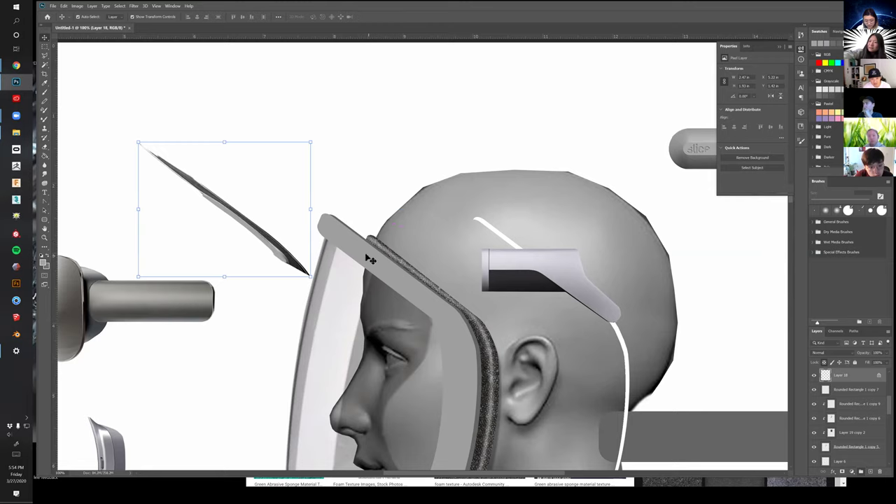
pyautogui.moveTo(271, 248); pyautogui.dragTo(459, 314)
# Set up the Eraser with a hard round tip at 100% hardness for cleaning the piece's outer edge
pyautogui.press('z')
pyautogui.click(395, 269)
pyautogui.click(395, 269)
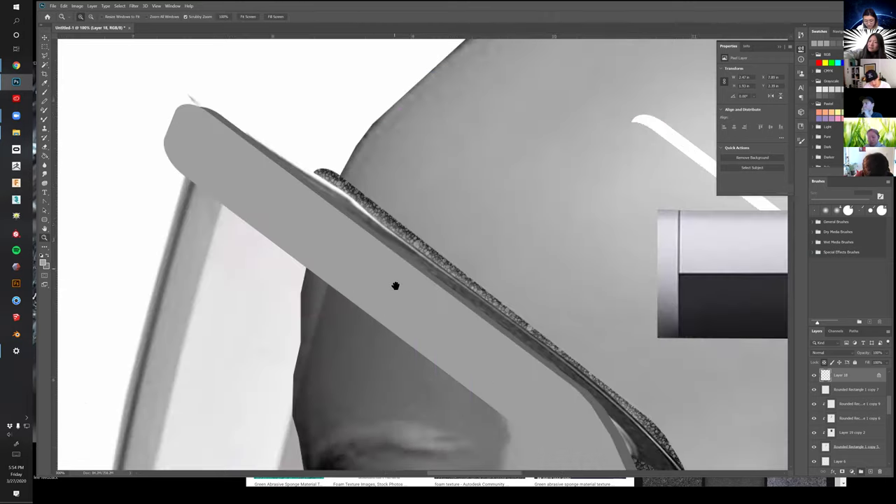
pyautogui.moveTo(397, 284); pyautogui.dragTo(417, 313)
pyautogui.press('e')
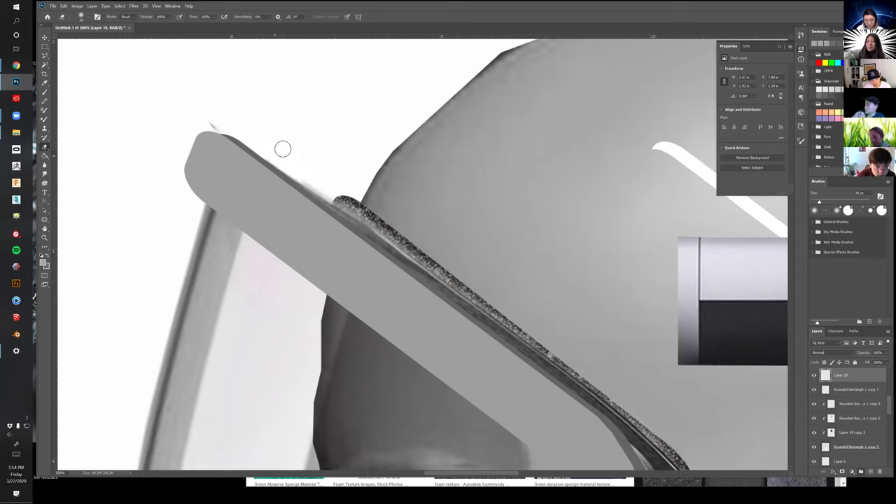
pyautogui.press('/')
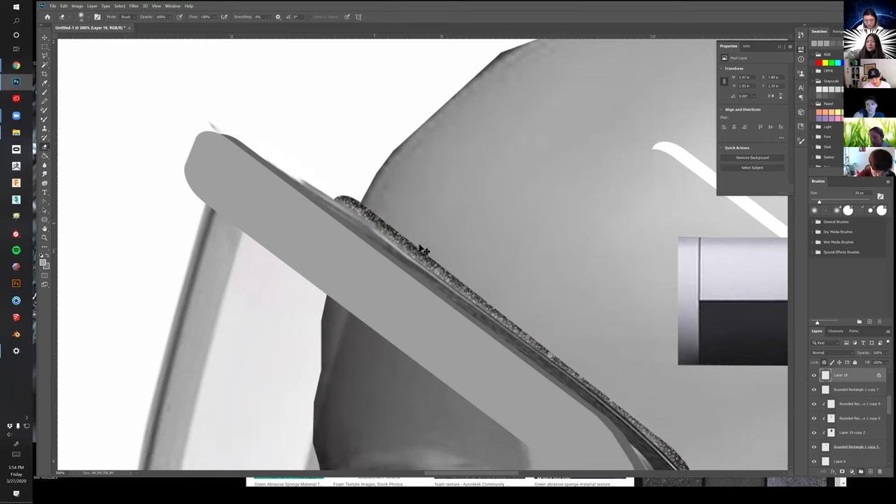
pyautogui.click(801, 141)
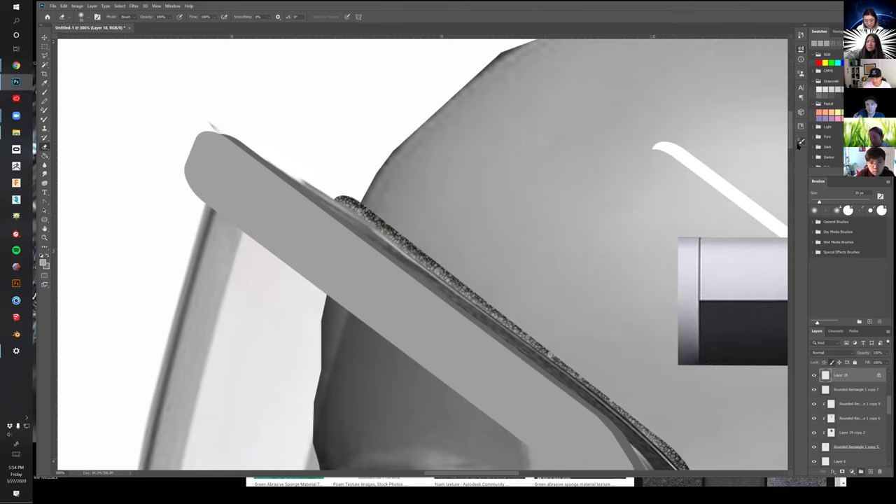
pyautogui.click(731, 151)
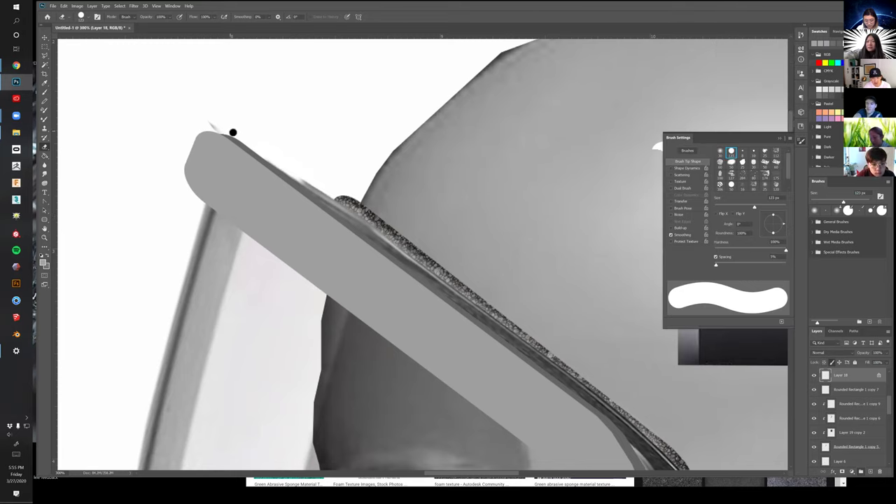
# Try to erase the stray edge pixels of the piece on the locked Layer 18
pyautogui.click(699, 361)
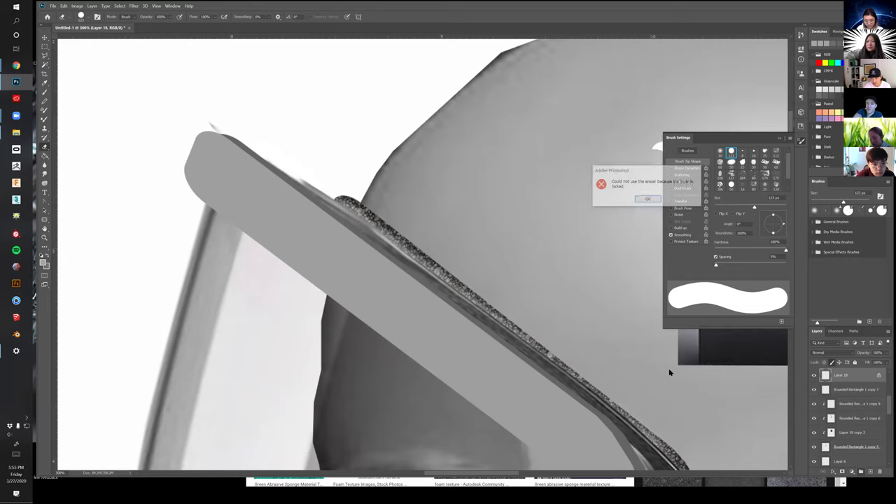
pyautogui.click(648, 203)
pyautogui.click(777, 139)
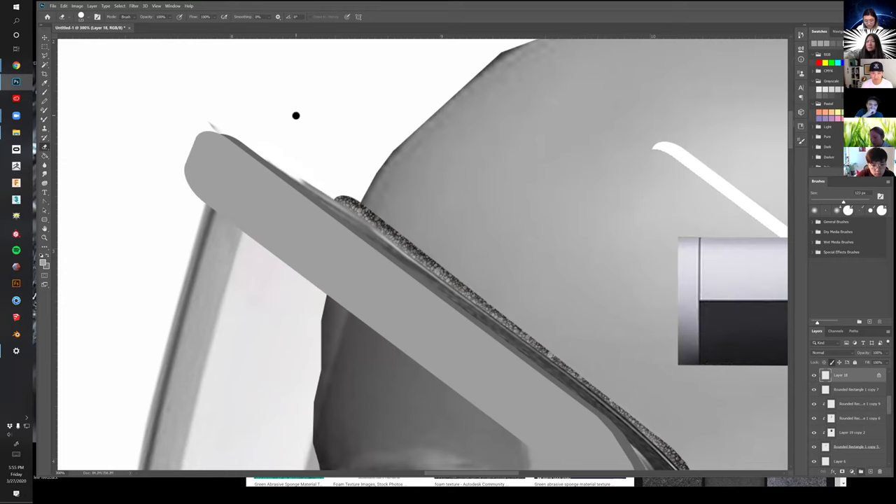
pyautogui.press('v')
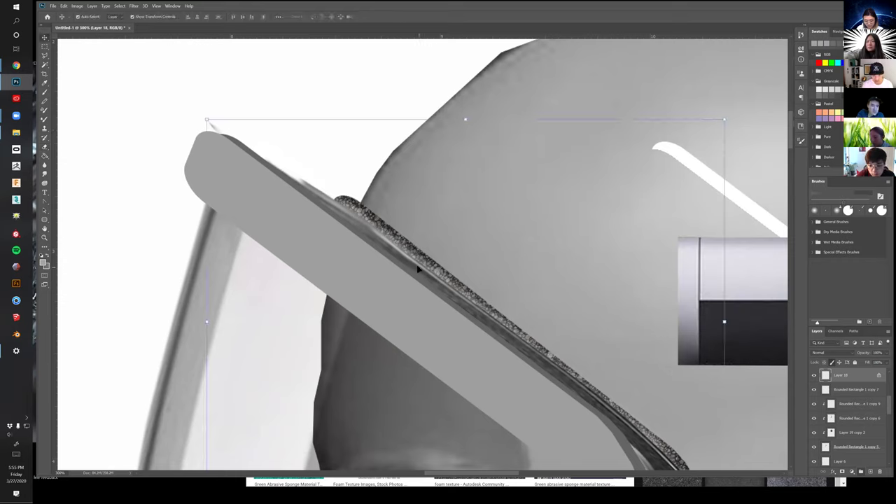
pyautogui.press('e')
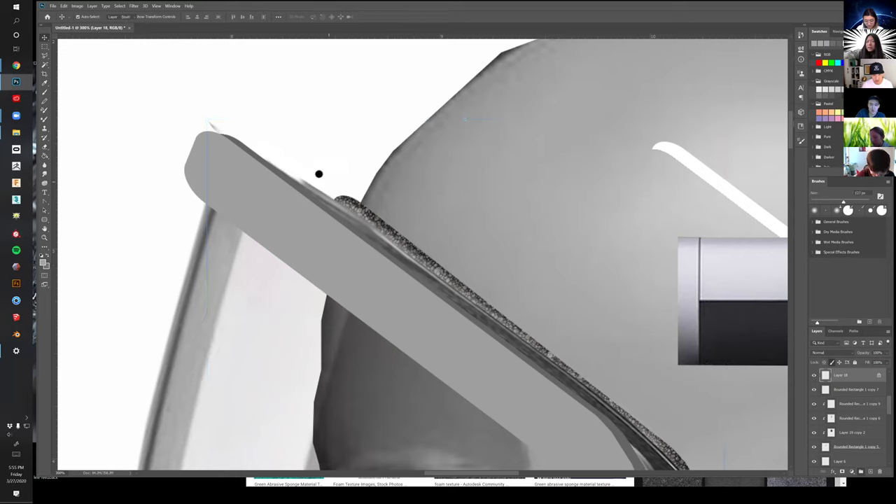
pyautogui.click(315, 164)
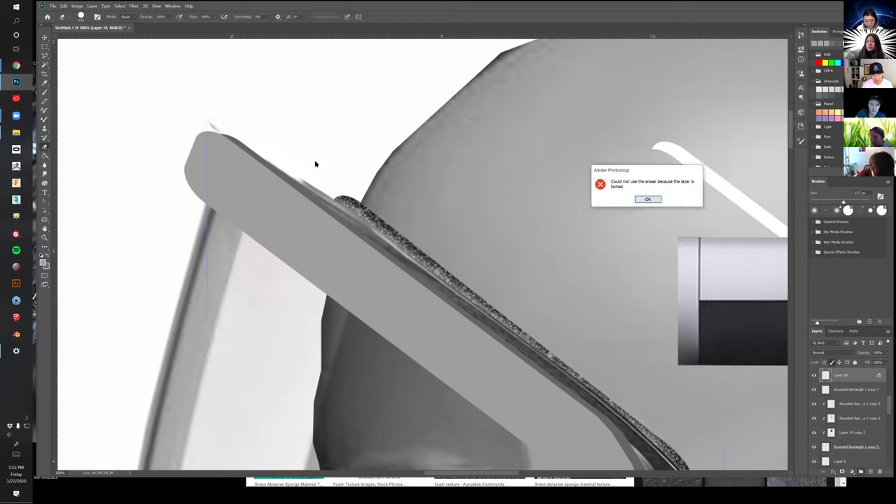
pyautogui.click(647, 201)
# Unlock Layer 18 and erase the stray tip and fringe beyond the frame's upper edge, reducing the hard round eraser to 45 px
pyautogui.click(813, 376)
pyautogui.click(814, 376)
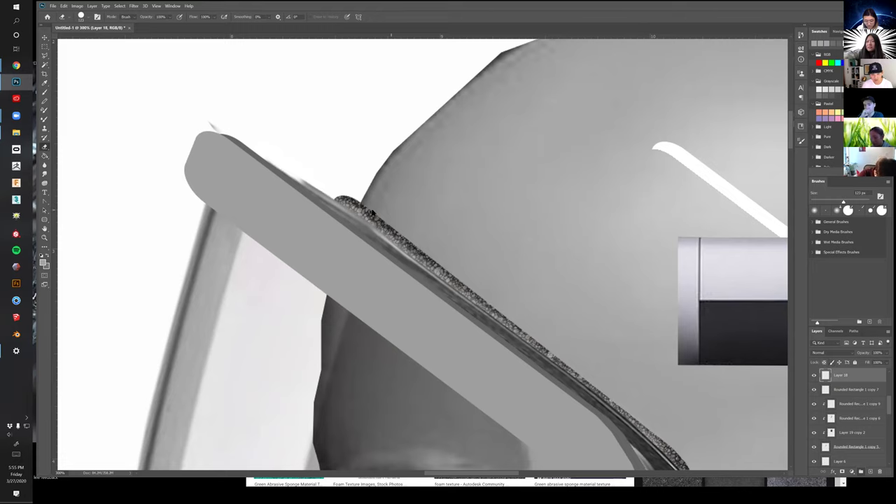
pyautogui.click(206, 109)
pyautogui.press('[')
pyautogui.press('[')
pyautogui.press('[')
pyautogui.press('[')
pyautogui.press('[')
pyautogui.press('[')
pyautogui.press('[')
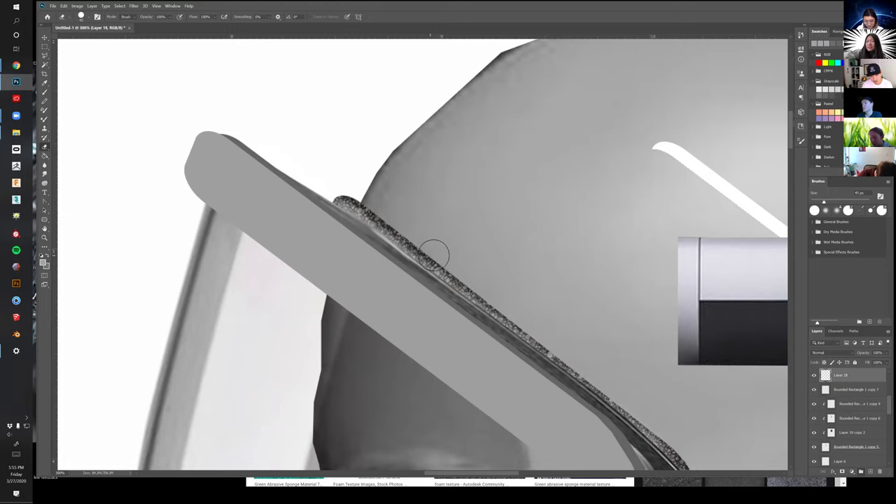
# Examine how the fitted piece looks on the face shield across the whole head mockup
pyautogui.press('z')
pyautogui.keyDown('alt'); pyautogui.click(480, 272); pyautogui.keyUp('alt')
pyautogui.keyDown('alt'); pyautogui.click(480, 272); pyautogui.keyUp('alt')
pyautogui.moveTo(550, 299)
pyautogui.mouseDown()
pyautogui.moveTo(494, 202)
pyautogui.moveTo(456, 168)
pyautogui.mouseUp()
pyautogui.press('e')
pyautogui.press('v')
pyautogui.press('z')
pyautogui.keyDown('alt'); pyautogui.click(528, 276); pyautogui.keyUp('alt')
pyautogui.moveTo(527, 276); pyautogui.dragTo(602, 221)
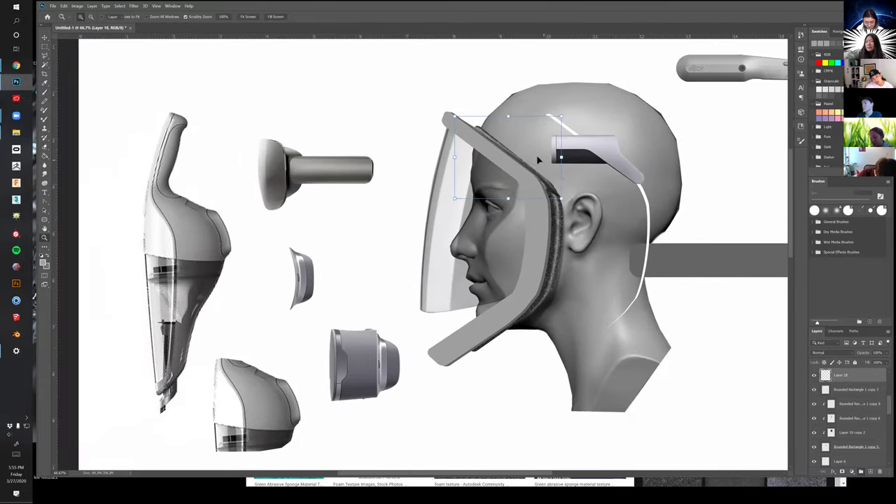
# Nudge the piece slightly so its lower end sits against the foam seal's outer edge
pyautogui.click(523, 148)
pyautogui.click(522, 148)
pyautogui.moveTo(544, 187); pyautogui.dragTo(510, 221)
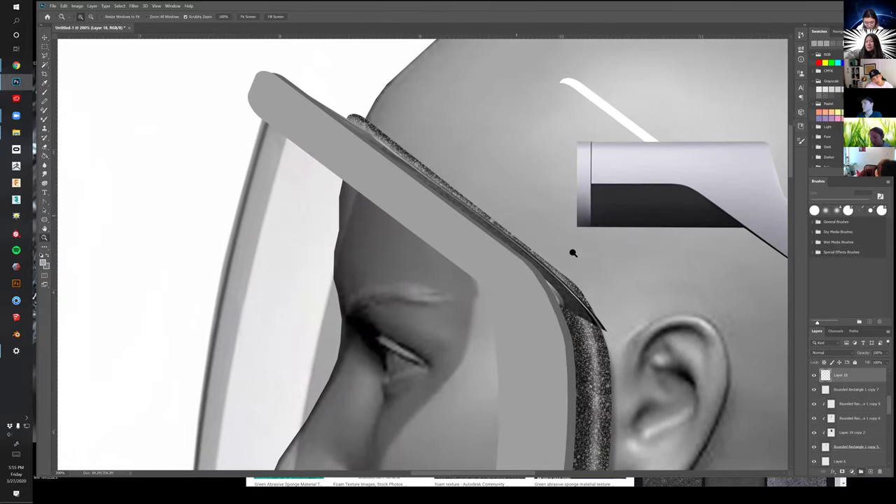
pyautogui.press('v')
pyautogui.moveTo(574, 300); pyautogui.dragTo(569, 285)
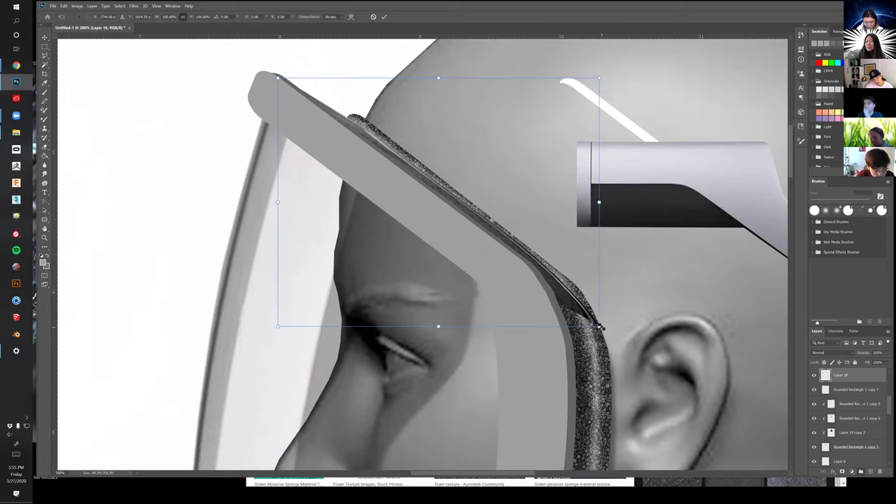
# Warp the piece's middle outward over the foam seal, apply it, and select the foam's shading layer, Rounded Rectangle 1 copy 9
pyautogui.rightClick(600, 327)
pyautogui.click(619, 376)
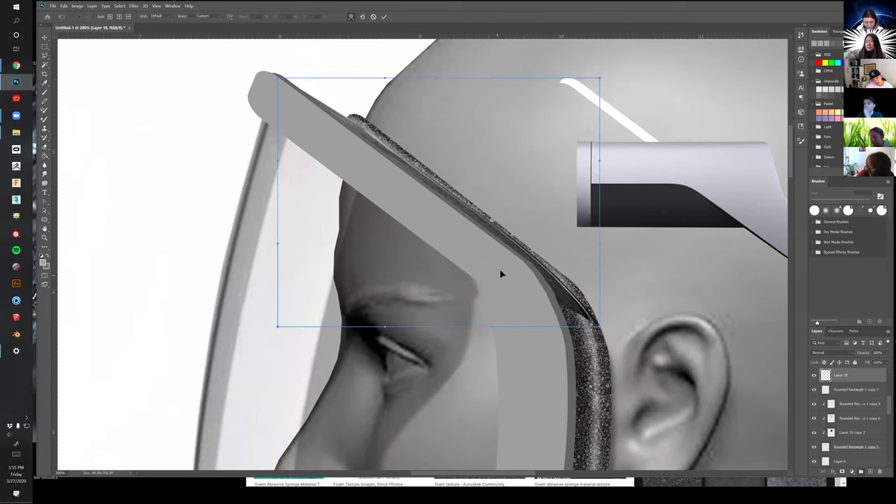
pyautogui.moveTo(505, 275); pyautogui.dragTo(510, 279)
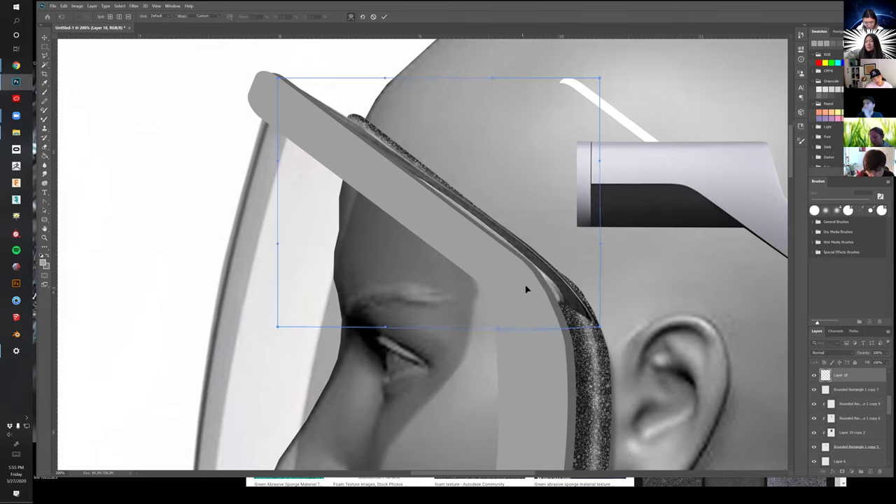
pyautogui.press('Return')
pyautogui.click(605, 366)
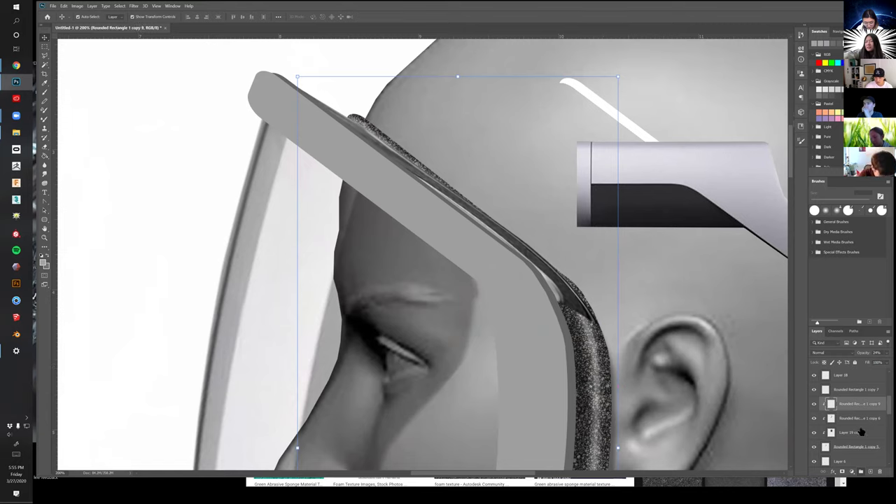
# Select the foam seal's layers from Rounded Rectangle 1 copy 9 through copy 5 and examine the whole face shield on the head
pyautogui.keyDown('shift'); pyautogui.click(852, 452); pyautogui.keyUp('shift')
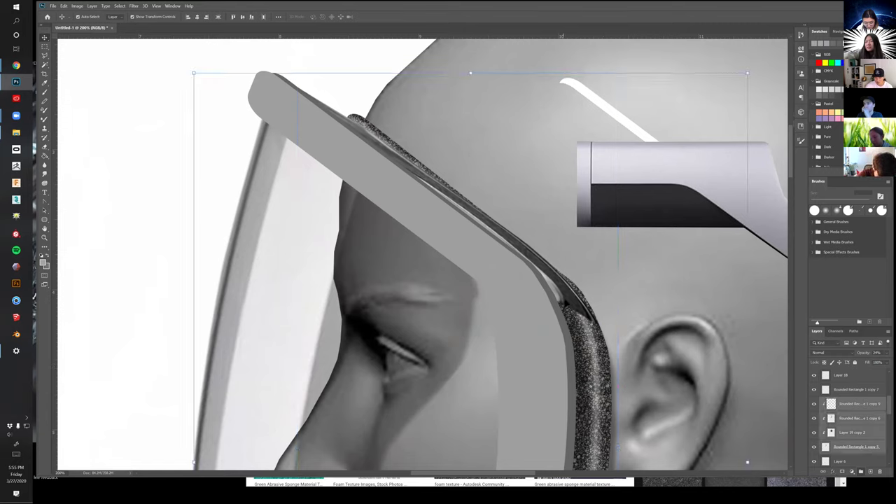
pyautogui.press('z')
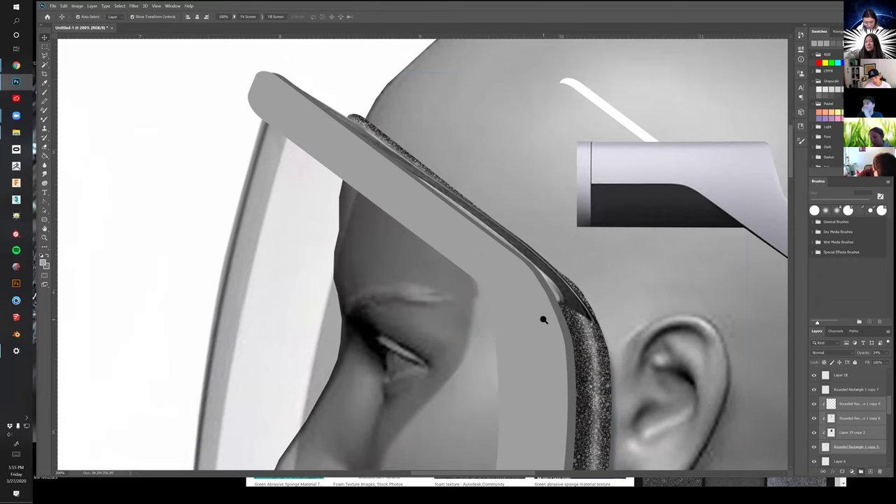
pyautogui.keyDown('alt'); pyautogui.click(542, 321); pyautogui.keyUp('alt')
pyautogui.keyDown('alt'); pyautogui.click(542, 321); pyautogui.keyUp('alt')
pyautogui.moveTo(541, 321); pyautogui.dragTo(519, 208)
pyautogui.press('v')
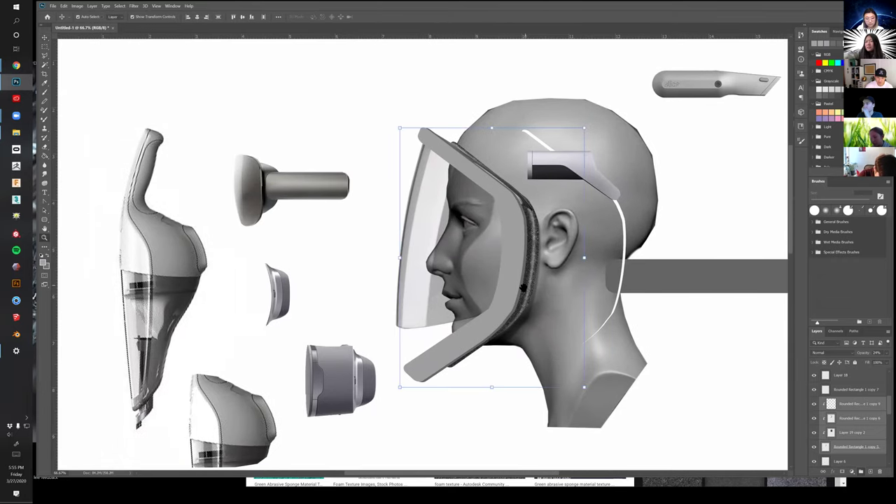
# Place the small curved cap piece, Layer 17, over the mannequin's mouth and reorder it directly beneath Rounded Rectangle 1 copy 5
pyautogui.scroll(-3, 515, 273)
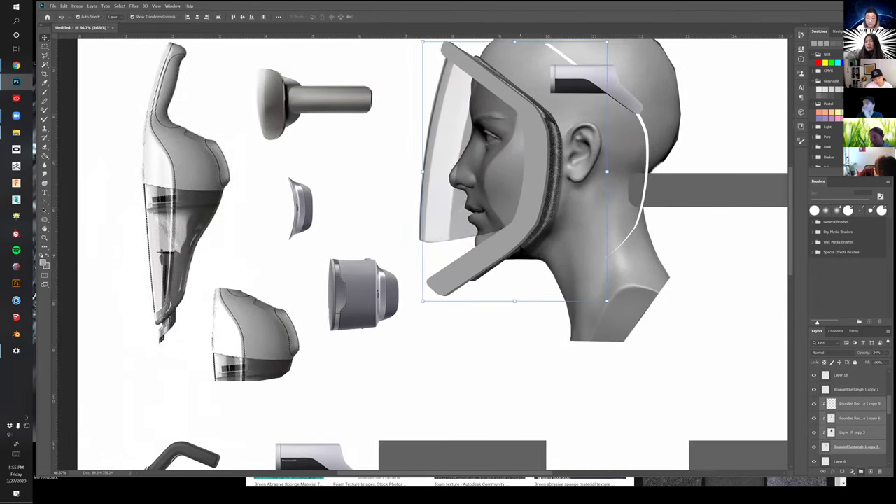
pyautogui.moveTo(306, 205); pyautogui.dragTo(500, 201)
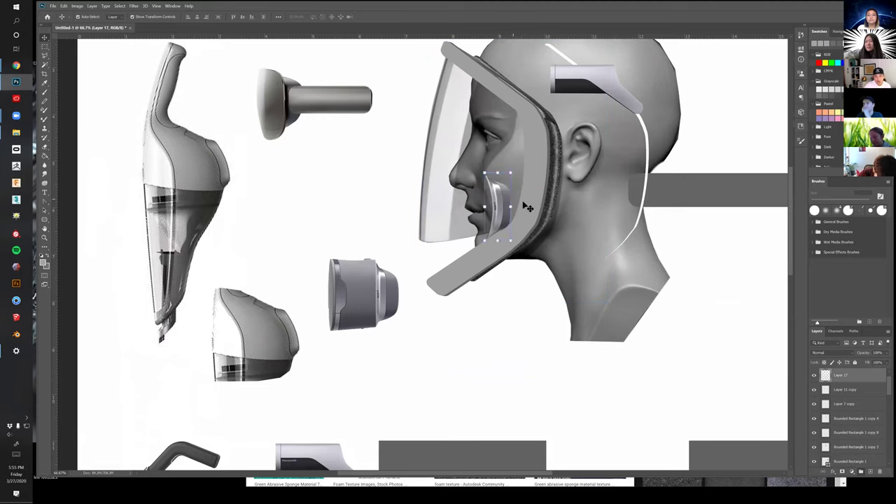
pyautogui.moveTo(862, 377); pyautogui.dragTo(865, 434)
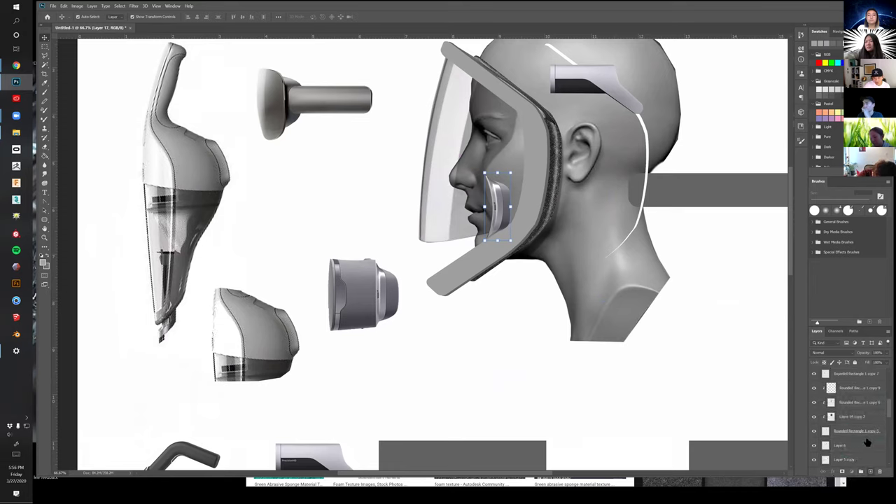
pyautogui.moveTo(499, 207); pyautogui.dragTo(490, 214)
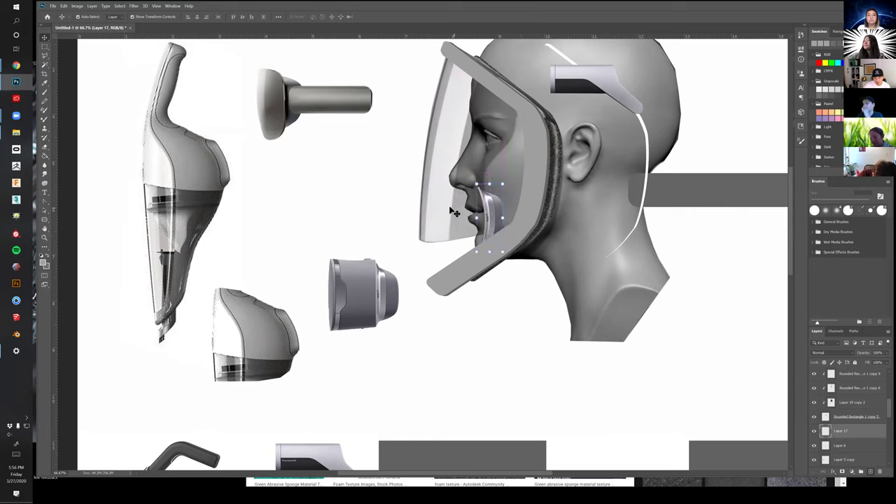
# Stretch the transparent visor, Layer 15, down to the frame's lower end and warp its lower corners in along the frame
pyautogui.click(453, 212)
pyautogui.moveTo(467, 248); pyautogui.dragTo(475, 288)
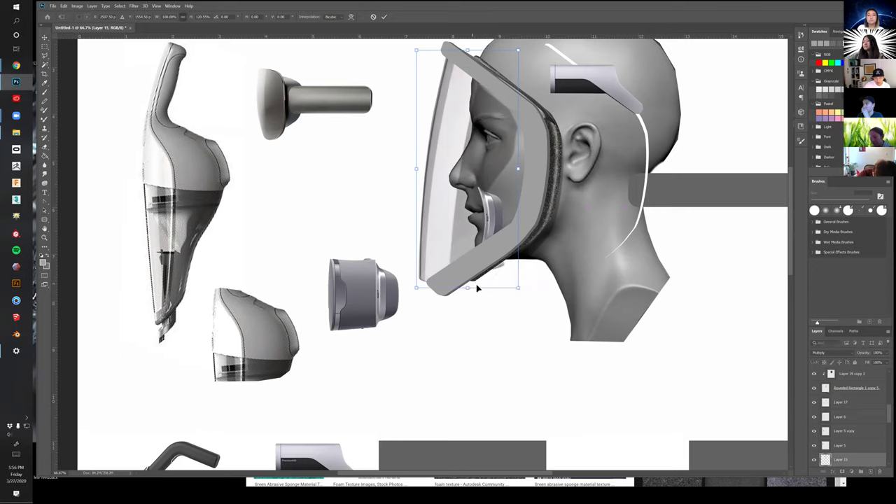
pyautogui.rightClick(418, 287)
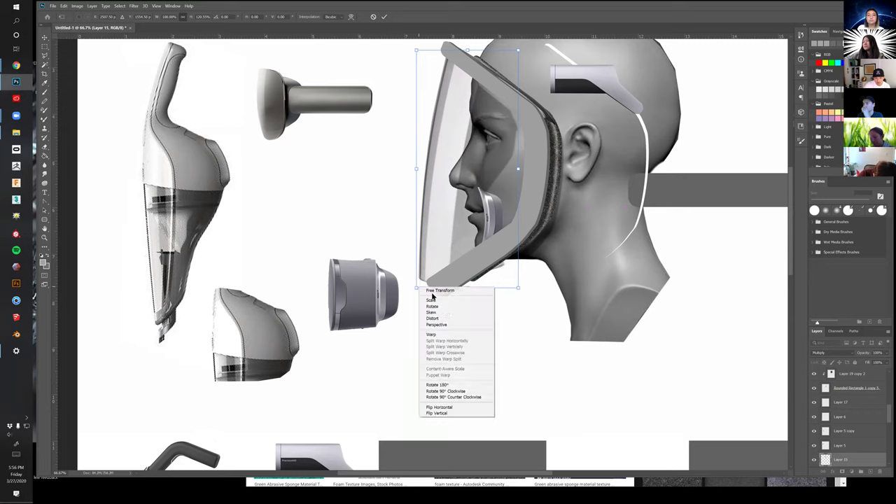
pyautogui.click(453, 335)
pyautogui.moveTo(467, 271); pyautogui.dragTo(476, 266)
pyautogui.hotkey('ctrl', 'z')
pyautogui.moveTo(418, 287); pyautogui.dragTo(524, 221)
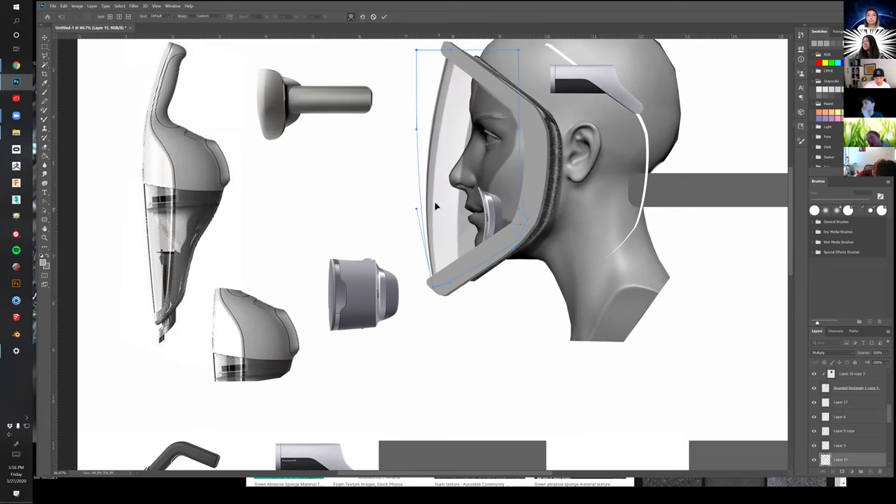
# Bow the visor's front edge and pull its upper corners outward so it follows the frame, and apply the warp
pyautogui.moveTo(416, 53)
pyautogui.mouseDown()
pyautogui.moveTo(427, 34)
pyautogui.moveTo(413, 48)
pyautogui.mouseUp()
pyautogui.moveTo(418, 130); pyautogui.dragTo(412, 105)
pyautogui.moveTo(416, 210); pyautogui.dragTo(418, 256)
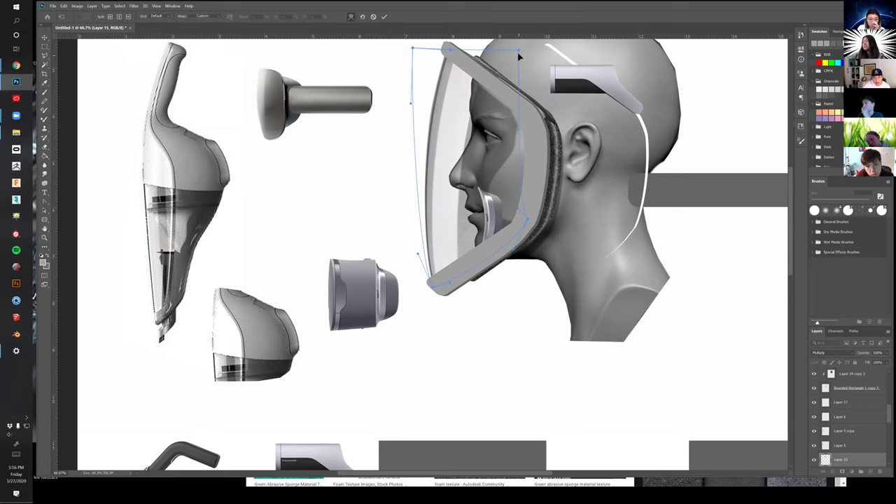
pyautogui.moveTo(520, 52); pyautogui.dragTo(526, 42)
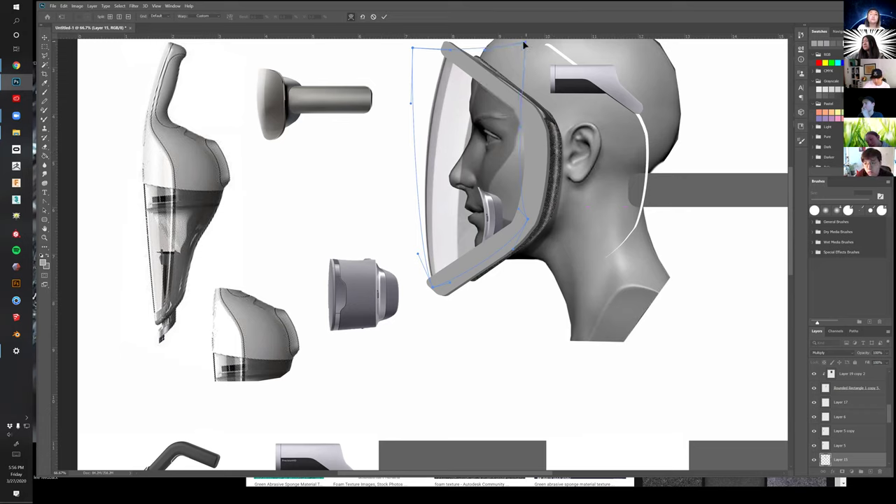
pyautogui.press('Return')
# Clone the visor's tint across the untinted gap along the frame's inner edge on Layer 15, using a 175 px Clone Stamp
pyautogui.press('s')
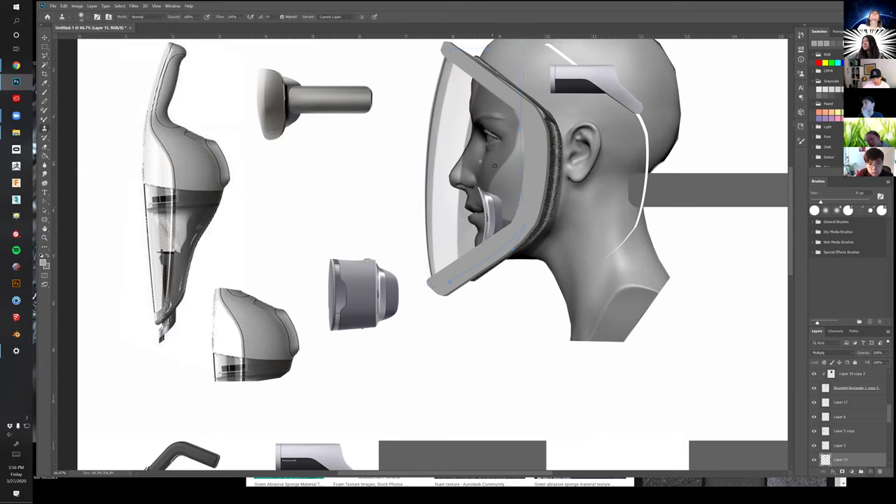
pyautogui.press(']')
pyautogui.press(']')
pyautogui.press(']')
pyautogui.press(']')
pyautogui.press(']')
pyautogui.press(']')
pyautogui.press(']')
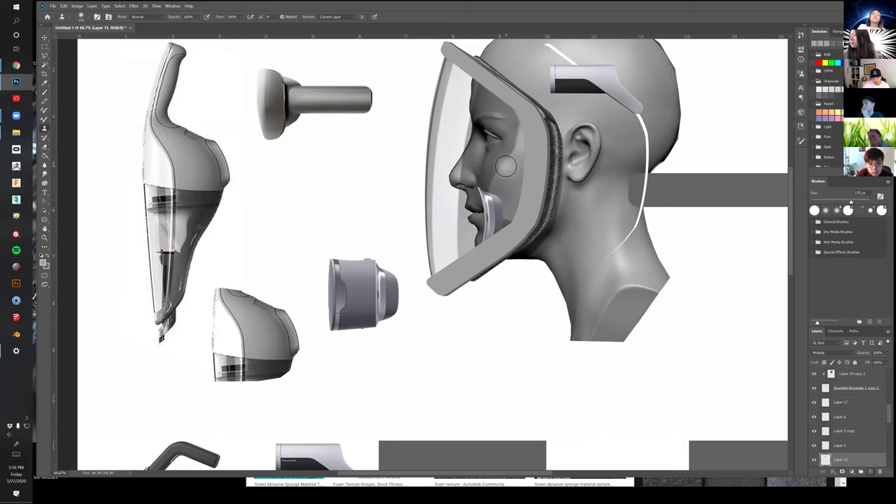
pyautogui.click(813, 460)
pyautogui.click(814, 459)
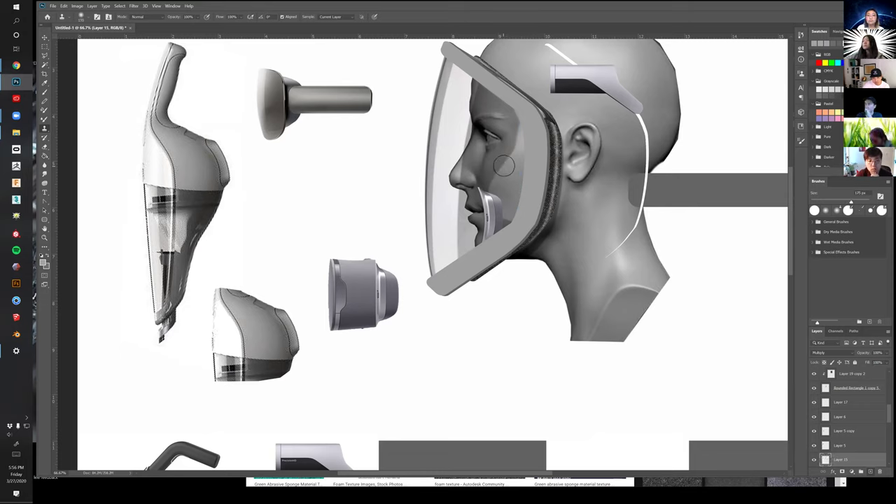
pyautogui.moveTo(505, 165)
pyautogui.mouseDown()
pyautogui.moveTo(518, 149)
pyautogui.moveTo(512, 114)
pyautogui.moveTo(510, 145)
pyautogui.moveTo(521, 142)
pyautogui.mouseUp()
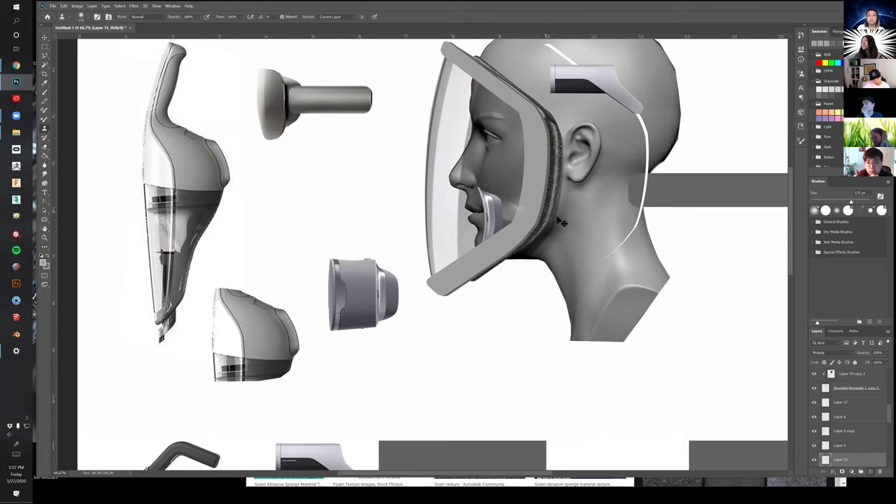
# Set Layer 15 to Normal blending and paint over the remaining light patch beside the mouth piece, enlarging the brush to 200 px
pyautogui.click(833, 354)
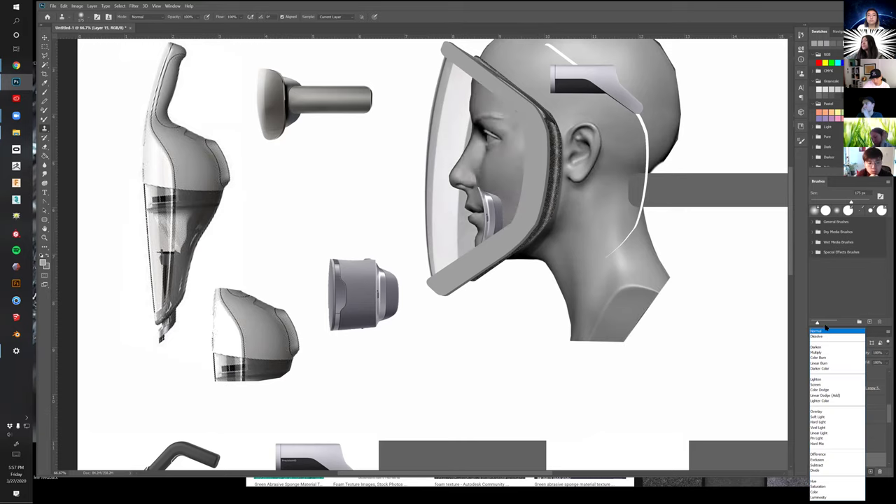
pyautogui.click(826, 333)
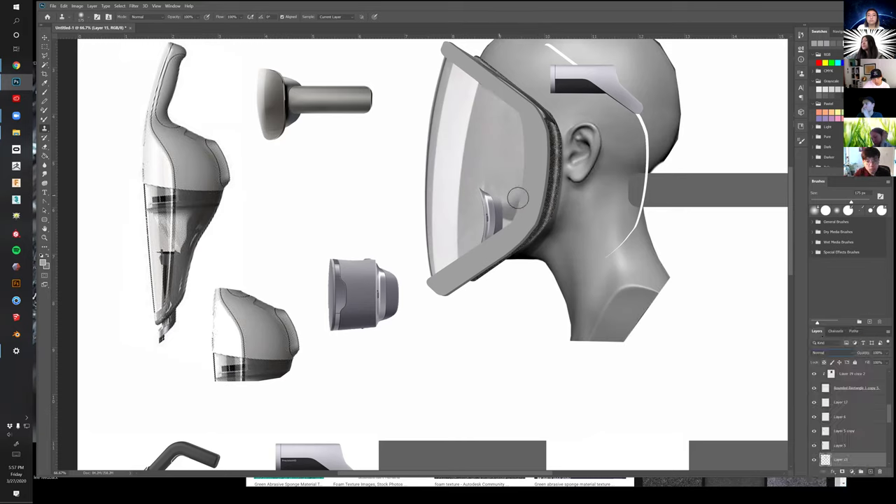
pyautogui.press('b')
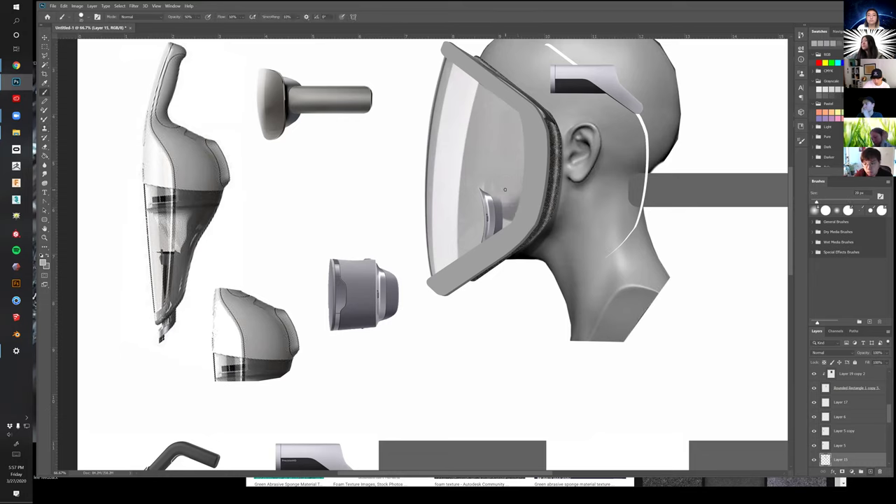
pyautogui.press(']')
pyautogui.press(']')
pyautogui.press(']')
pyautogui.click(492, 194)
pyautogui.press(']')
pyautogui.press(']')
pyautogui.press(']')
pyautogui.press(']')
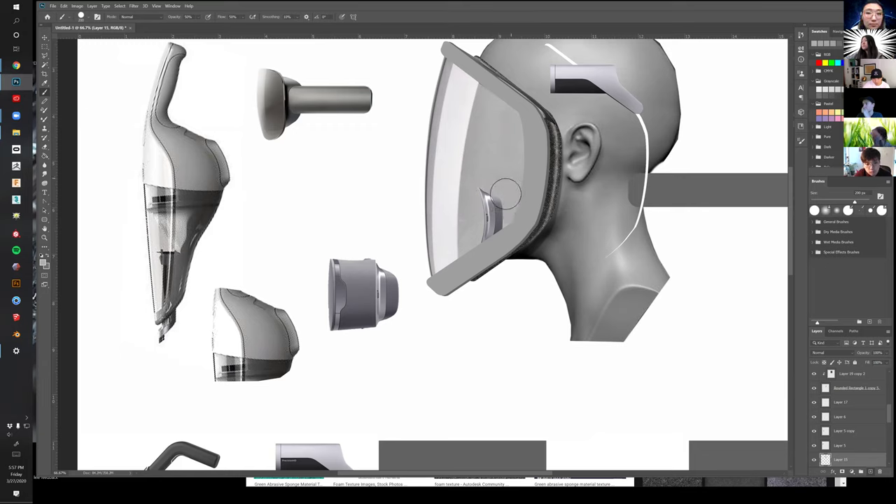
# Try to clone the visor's light tone over its lower end with an enlarged Clone Stamp, and undo the strokes
pyautogui.press('s')
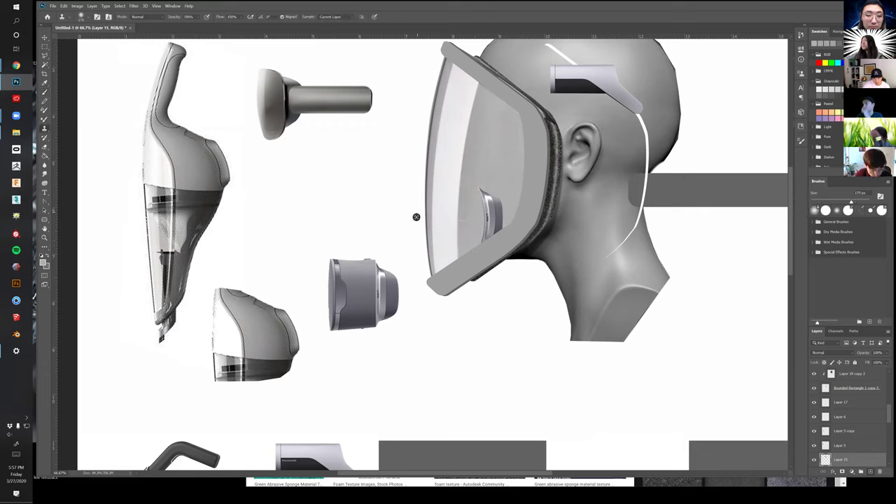
pyautogui.keyDown('alt'); pyautogui.click(455, 247); pyautogui.keyUp('alt')
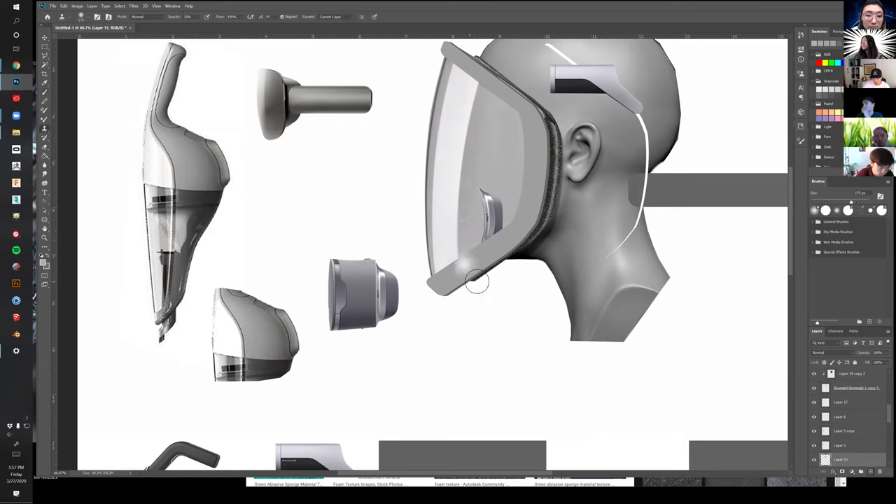
pyautogui.press(']')
pyautogui.press(']')
pyautogui.press(']')
pyautogui.press(']')
pyautogui.moveTo(488, 260); pyautogui.dragTo(491, 270)
pyautogui.press('3')
pyautogui.hotkey('ctrl', 'z')
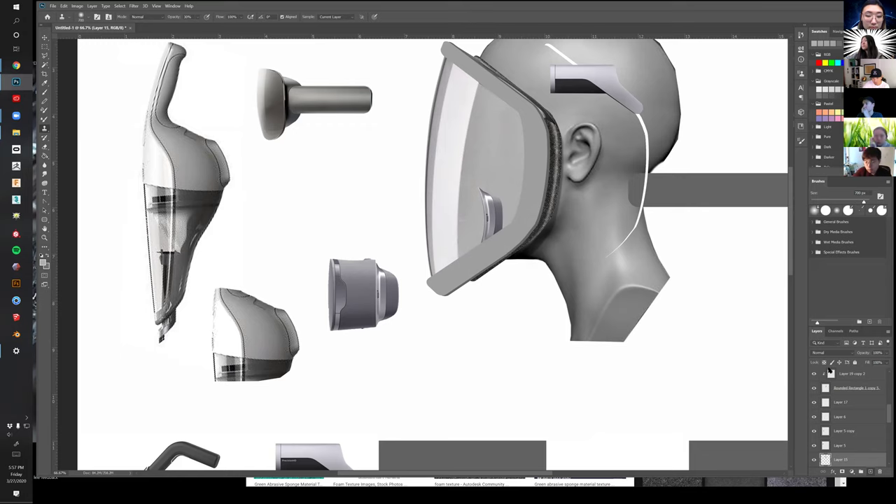
# Lock Layer 15's transparent pixels, sample the visor's light tone, and try painting its lower end with a large brush
pyautogui.click(825, 363)
pyautogui.press(']')
pyautogui.hotkey('ctrl', 'z')
pyautogui.press('b')
pyautogui.hotkey('ctrl', 'z')
pyautogui.keyDown('alt'); pyautogui.click(450, 229); pyautogui.keyUp('alt')
pyautogui.press(']')
pyautogui.press(']')
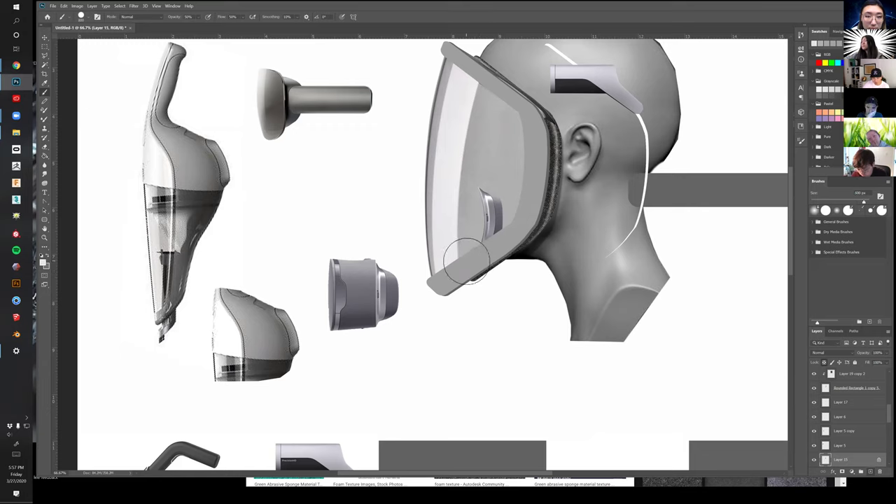
pyautogui.click(471, 264)
pyautogui.hotkey('ctrl', 'z')
# Try to clone over the visor's lower area with a 900 px Clone Stamp, and undo the stroke
pyautogui.click(826, 211)
pyautogui.moveTo(480, 227); pyautogui.dragTo(470, 257)
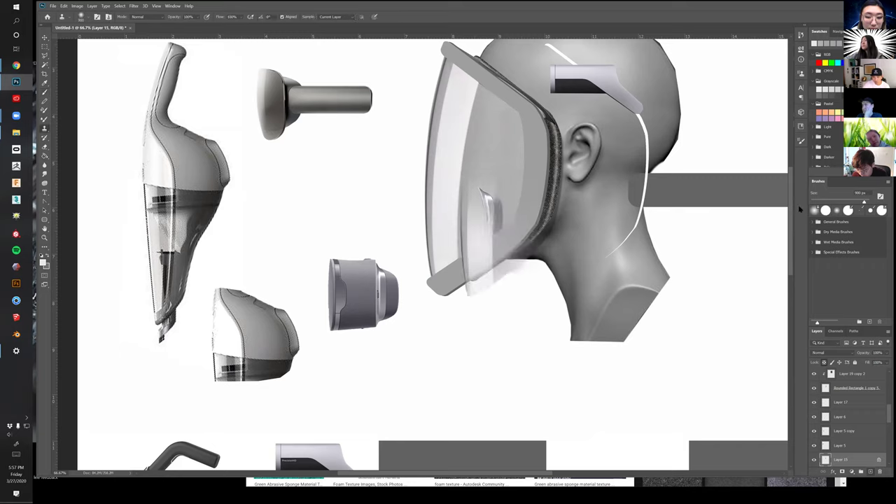
pyautogui.hotkey('ctrl', 'z')
# Try cloning the visor's lower area with the hard round 123 px tip, enlarge it for another attempt, and undo the strokes
pyautogui.click(802, 140)
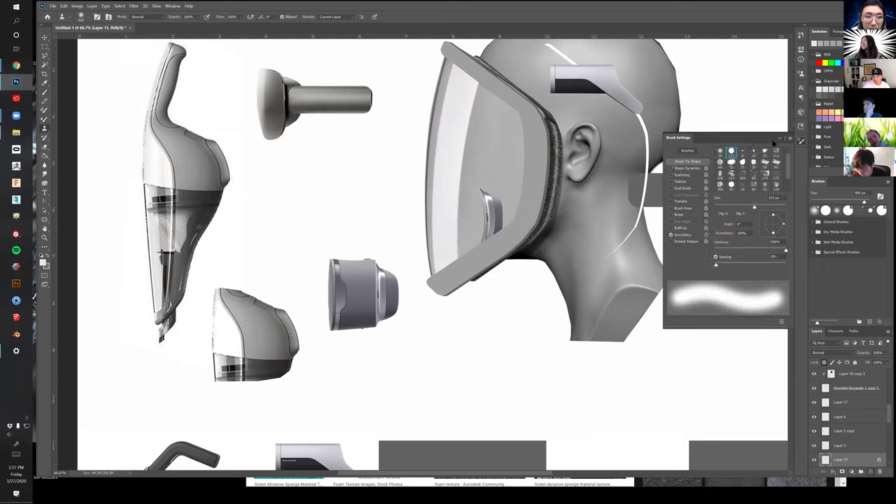
pyautogui.click(732, 151)
pyautogui.click(782, 138)
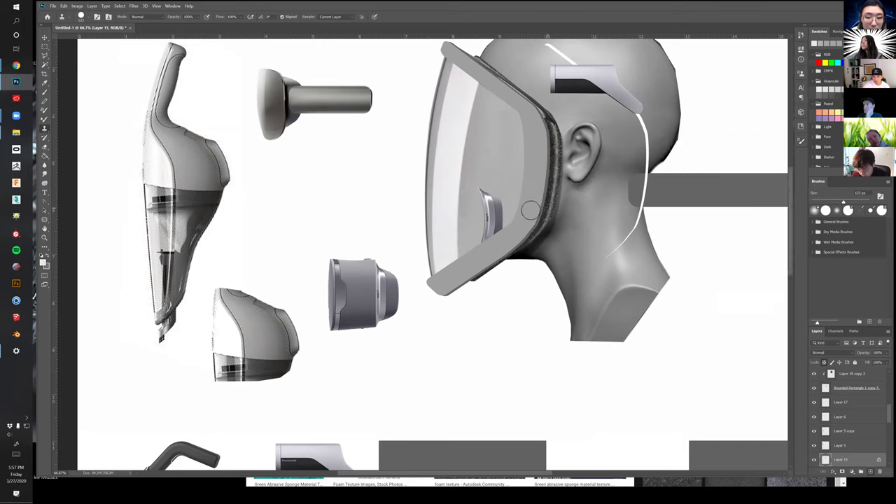
pyautogui.click(471, 224)
pyautogui.hotkey('ctrl', 'z')
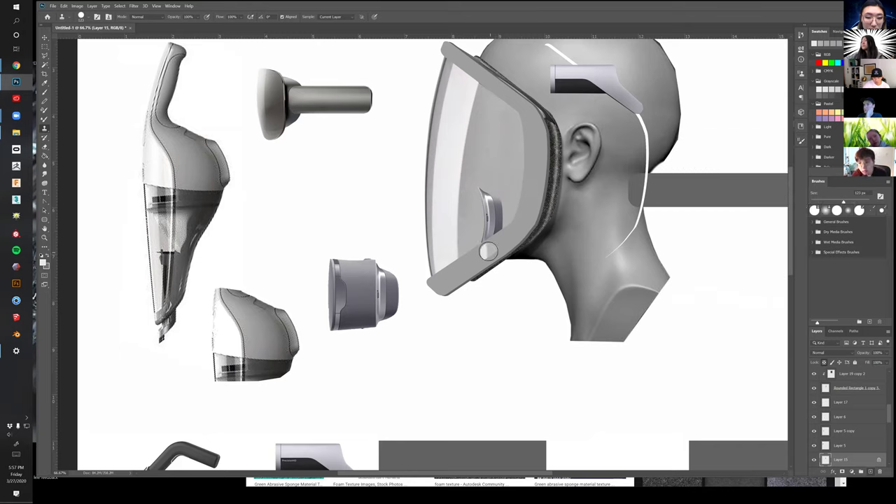
pyautogui.press(']')
pyautogui.press(']')
pyautogui.press(']')
pyautogui.press(']')
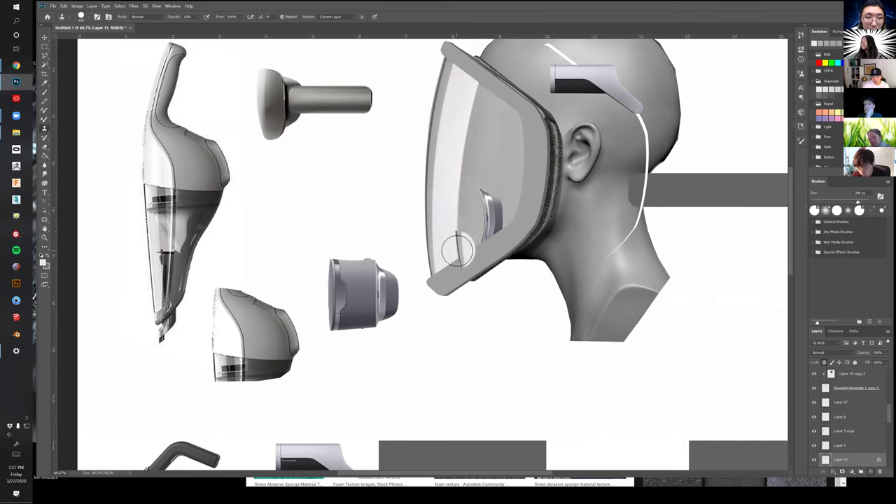
pyautogui.hotkey('ctrl', 'z')
pyautogui.hotkey('ctrl', 'z')
pyautogui.hotkey('ctrl', 'shift', 'z')
# Switch to the Brush with a soft round tip at 20% opacity and 1200 px for blending the visor's tones
pyautogui.press('b')
pyautogui.click(801, 142)
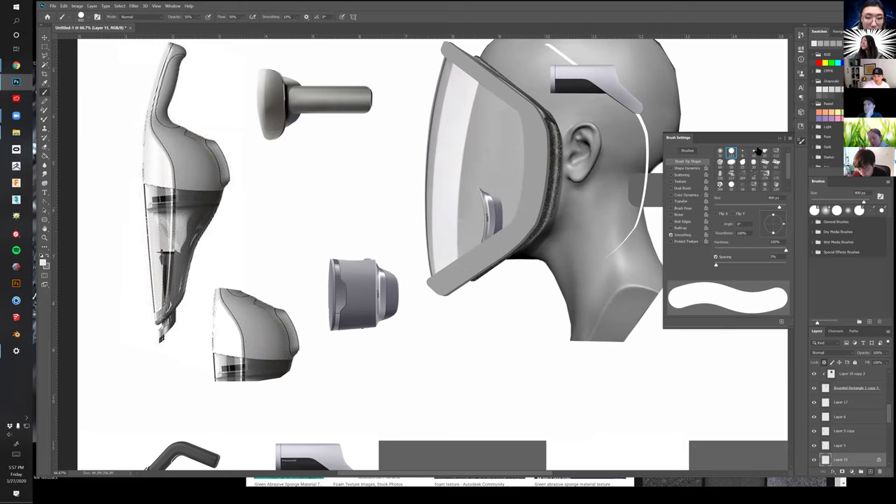
pyautogui.click(720, 153)
pyautogui.click(779, 139)
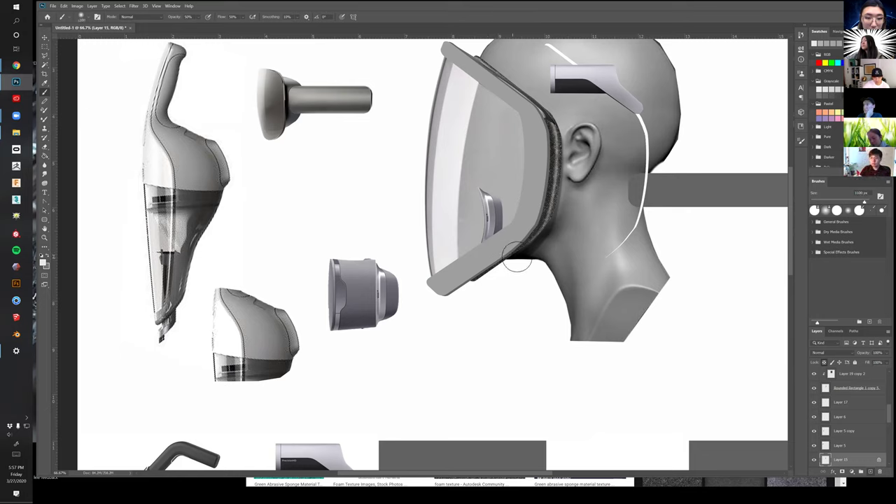
pyautogui.press('2')
pyautogui.press(']')
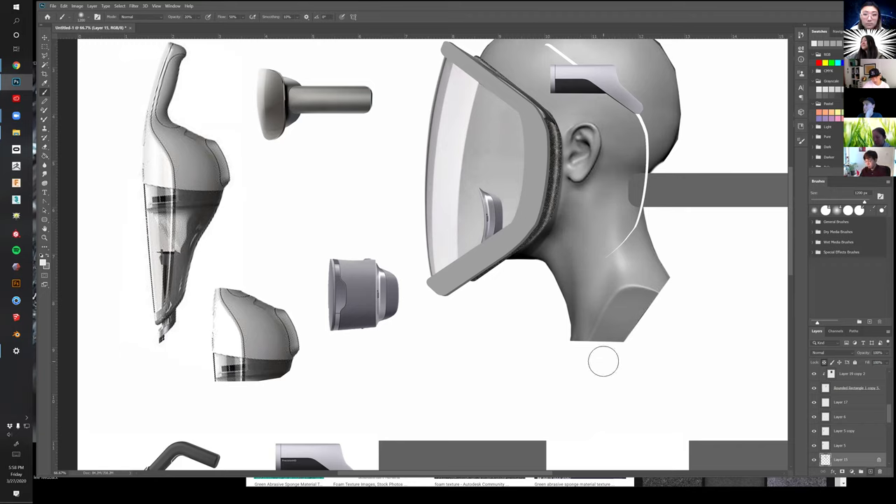
# Set the visor layer, Layer 15, to Multiply blending and select the mannequin head's layer
pyautogui.press('v')
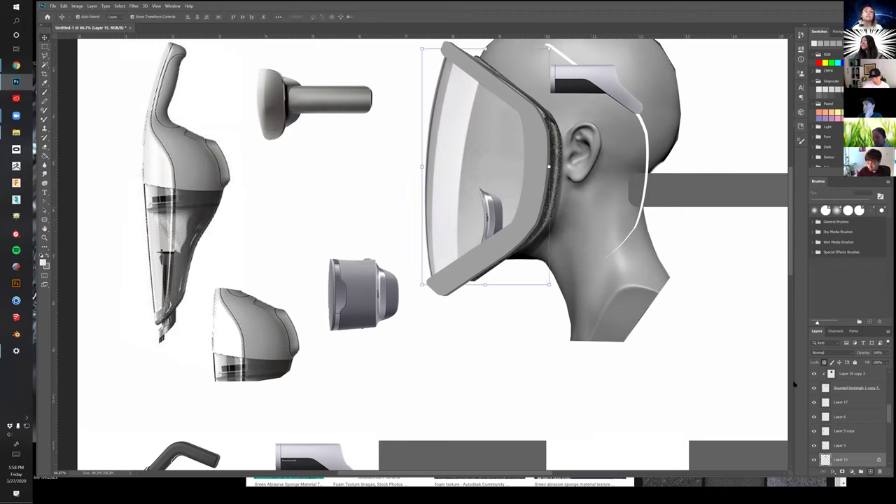
pyautogui.click(840, 356)
pyautogui.click(830, 356)
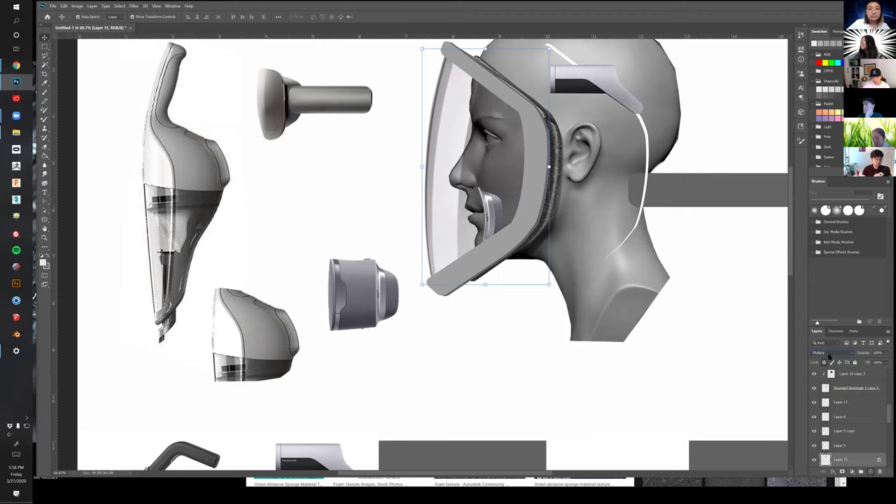
pyautogui.click(567, 239)
pyautogui.press('z')
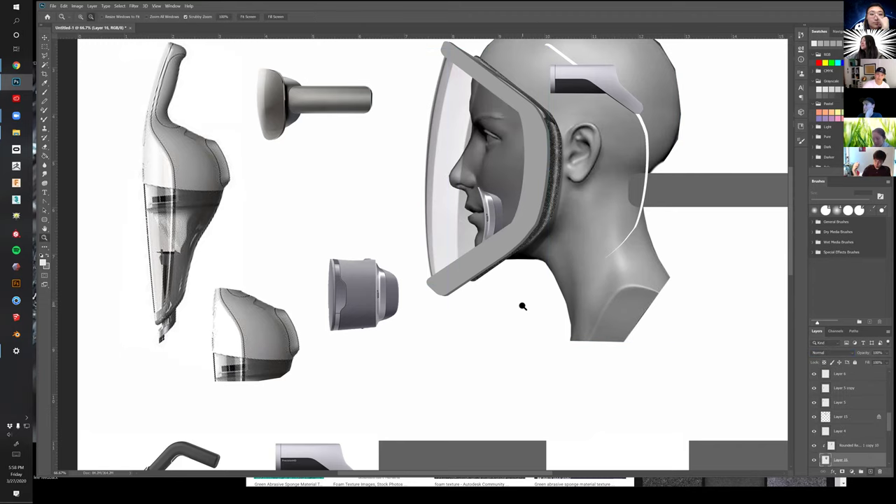
# Select the mouth piece's layer, Layer 17, and move it directly beneath the visor's Layer 15 in the stacking order
pyautogui.keyDown('alt'); pyautogui.click(521, 305); pyautogui.keyUp('alt')
pyautogui.moveTo(527, 275); pyautogui.dragTo(529, 285)
pyautogui.press('v')
pyautogui.click(526, 222)
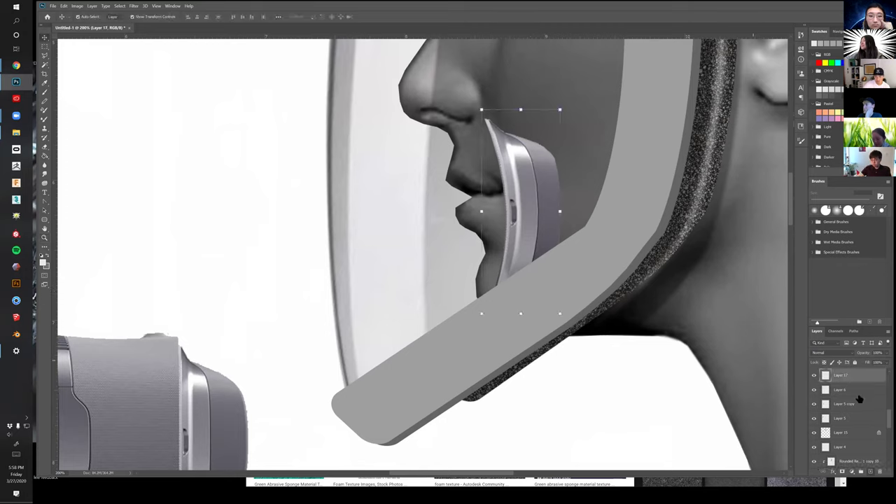
pyautogui.moveTo(865, 381); pyautogui.dragTo(860, 442)
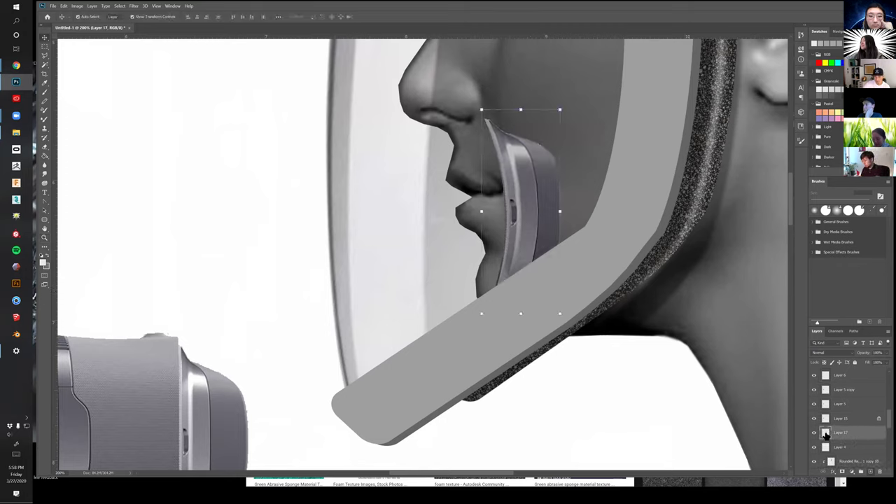
# Rename the visor's Layer 15 as "glass" and the mouth piece's Layer 17 as "interior guard"
pyautogui.click(421, 250)
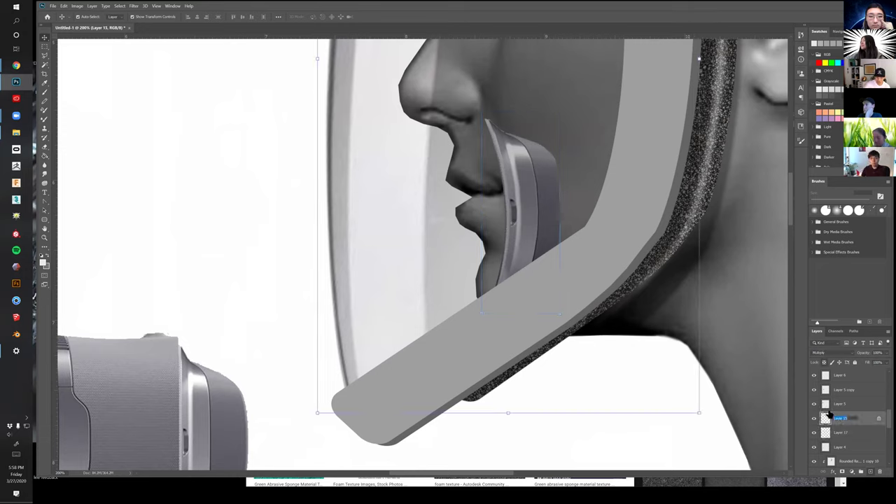
pyautogui.press('Return')
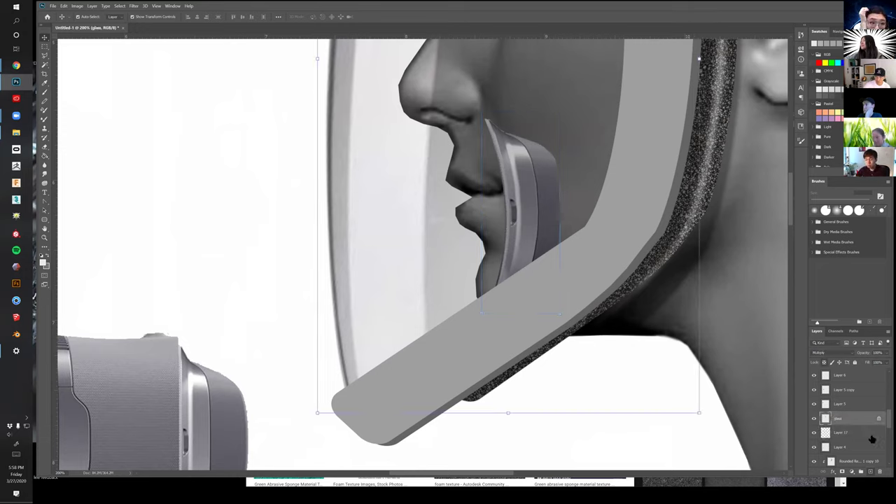
pyautogui.doubleClick(841, 433)
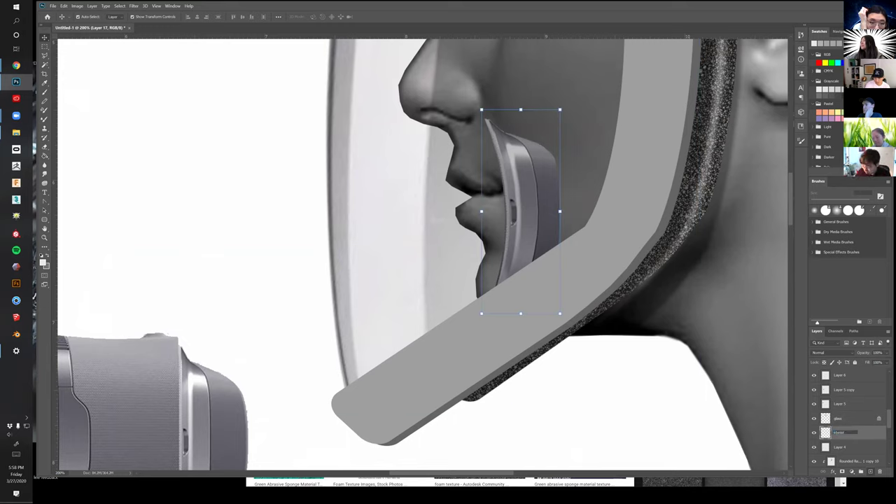
pyautogui.press('Return')
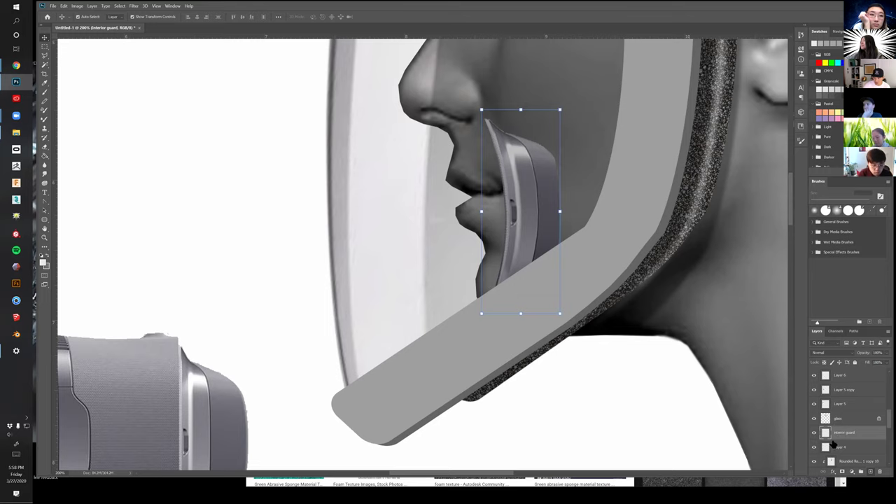
# Examine the interior guard and the edge between the shield's frame and foam seal, up close and in full view
pyautogui.press('z')
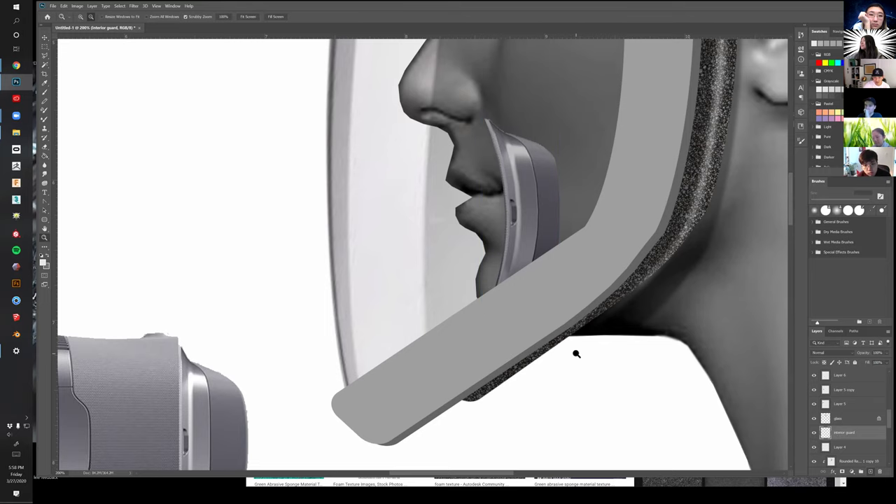
pyautogui.keyDown('alt'); pyautogui.click(576, 353); pyautogui.keyUp('alt')
pyautogui.keyDown('alt'); pyautogui.click(576, 353); pyautogui.keyUp('alt')
pyautogui.moveTo(632, 354); pyautogui.dragTo(658, 322)
pyautogui.press('ctrl')
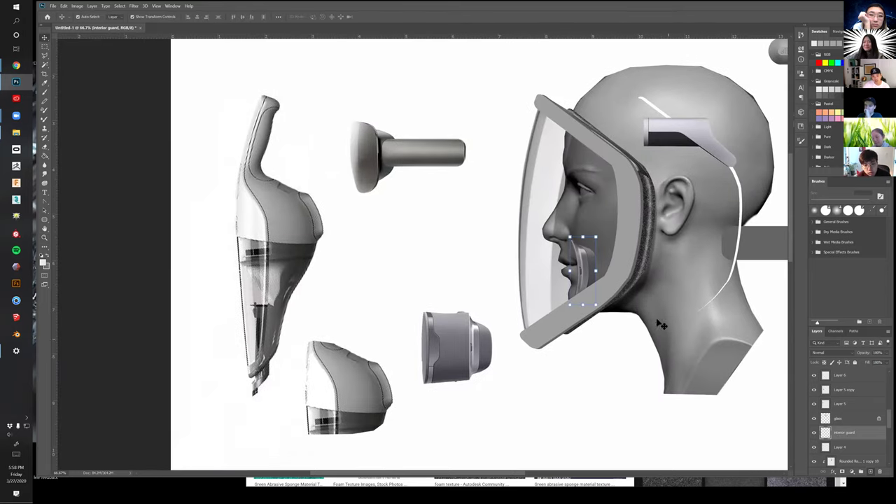
pyautogui.moveTo(596, 315); pyautogui.dragTo(625, 305)
pyautogui.scroll(8, 643, 290)
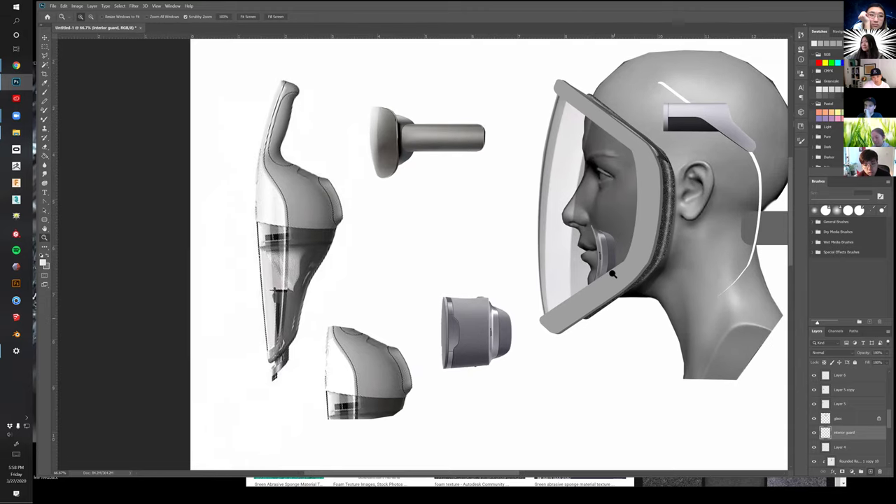
pyautogui.scroll(5, 643, 289)
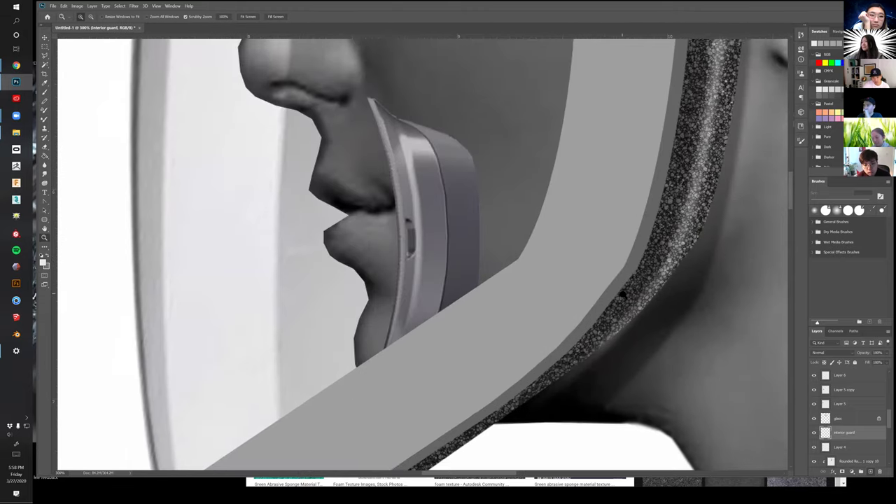
pyautogui.press('v')
pyautogui.click(645, 265)
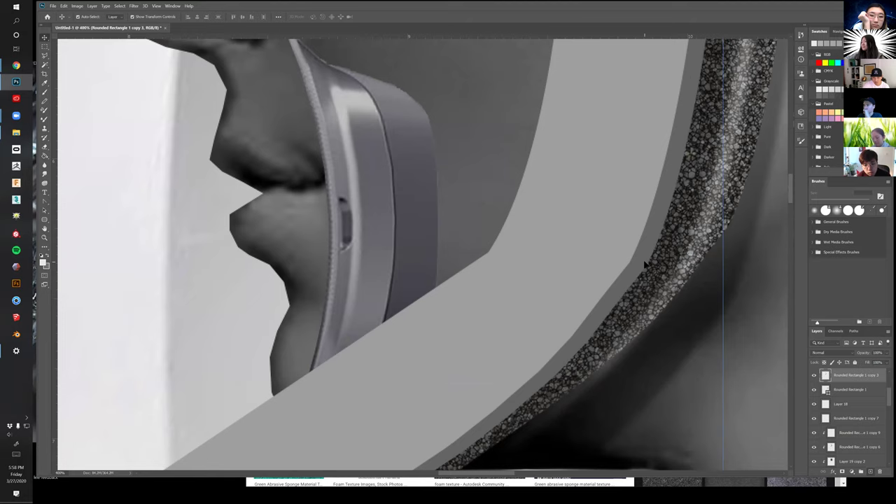
pyautogui.press('z')
pyautogui.scroll(-12, 645, 265)
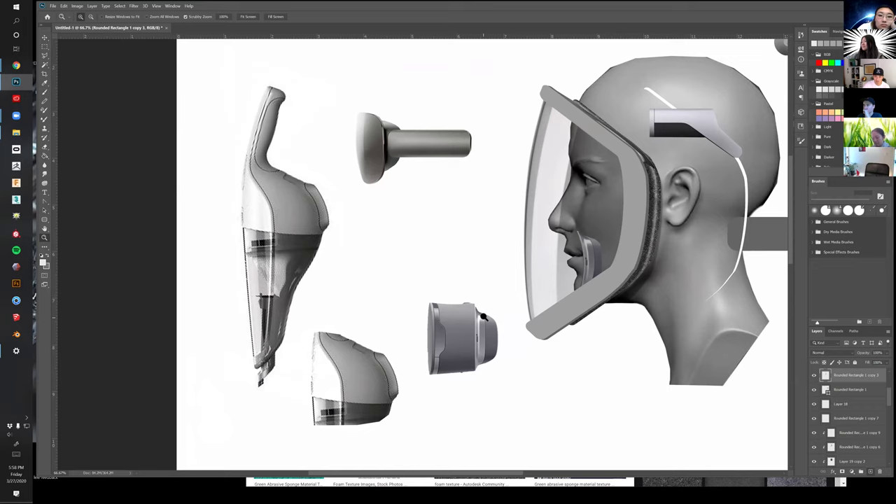
# Duplicate the grey lens part and place the copy above the original on the white canvas
pyautogui.scroll(1, 474, 327)
pyautogui.scroll(1, 474, 328)
pyautogui.press('v')
pyautogui.moveTo(447, 346); pyautogui.dragTo(403, 220)
pyautogui.press('z')
pyautogui.click(378, 215)
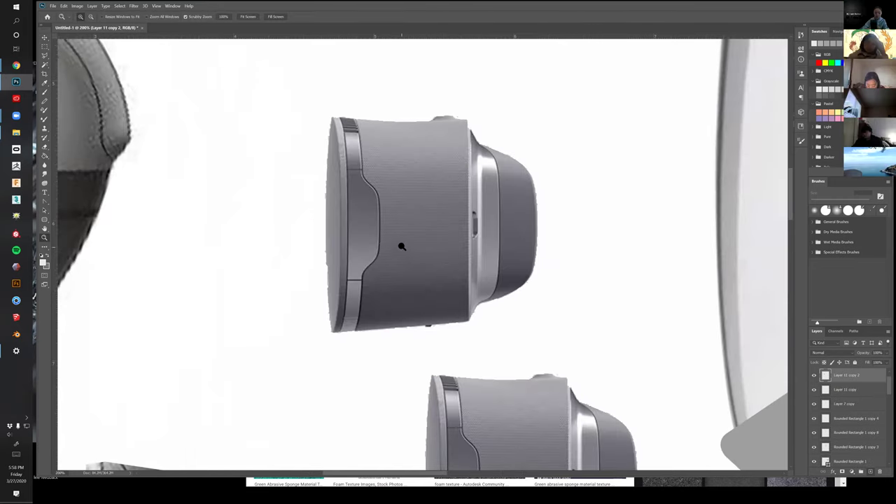
# Marquee-select the ribbed barrel of the copied lens part and cut it away, keeping the tapered ring end
pyautogui.moveTo(390, 87); pyautogui.dragTo(585, 357)
pyautogui.keyDown('alt'); pyautogui.click(632, 313); pyautogui.keyUp('alt')
pyautogui.keyDown('alt'); pyautogui.click(633, 313); pyautogui.keyUp('alt')
pyautogui.moveTo(691, 317); pyautogui.dragTo(640, 304)
pyautogui.press('m')
pyautogui.press('z')
pyautogui.click(499, 281)
pyautogui.click(498, 281)
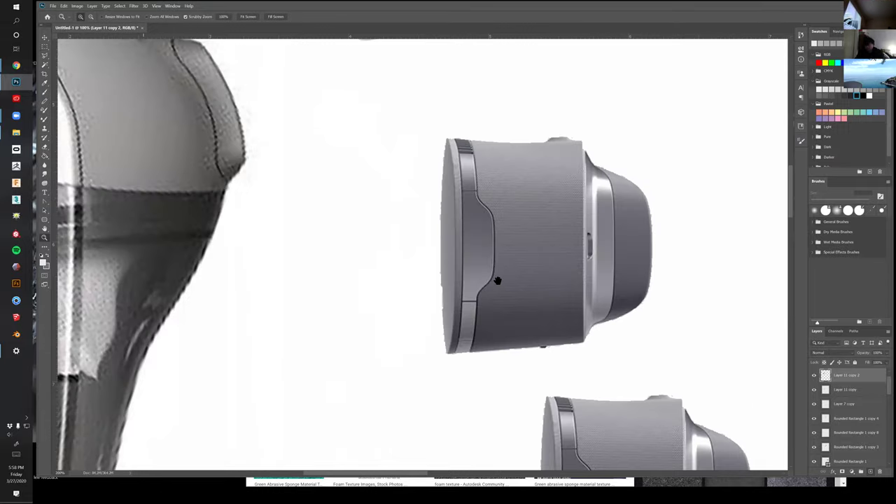
pyautogui.moveTo(498, 281); pyautogui.dragTo(495, 288)
pyautogui.press('m')
pyautogui.moveTo(397, 123); pyautogui.dragTo(582, 375)
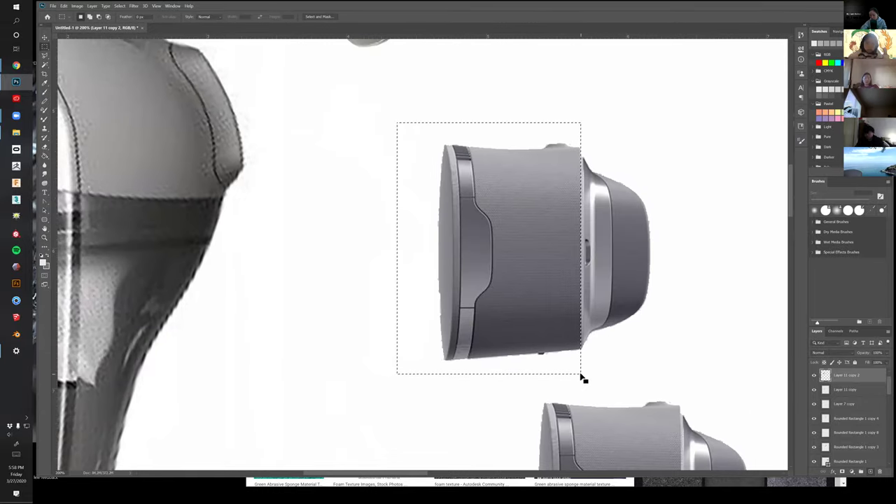
pyautogui.hotkey('ctrl', 'x')
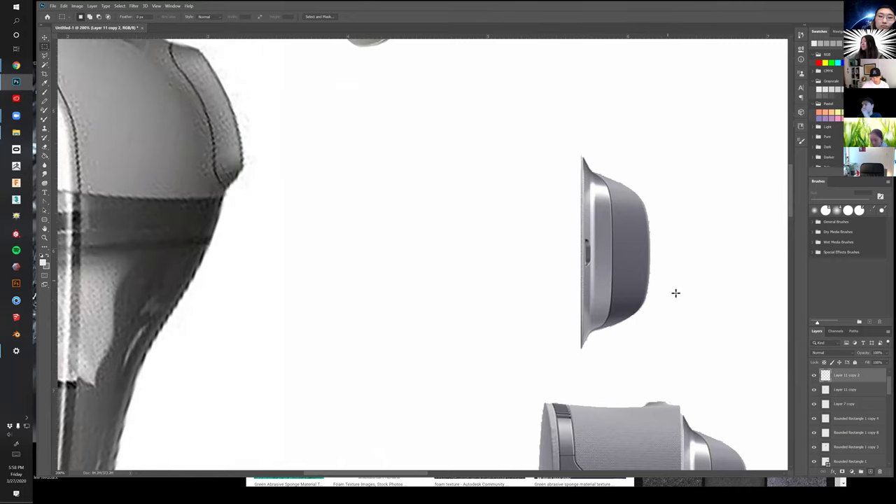
# Outline the dark end cap with the Polygonal Lasso along the ring's seam, delete it and deselect
pyautogui.press('z')
pyautogui.click(646, 314)
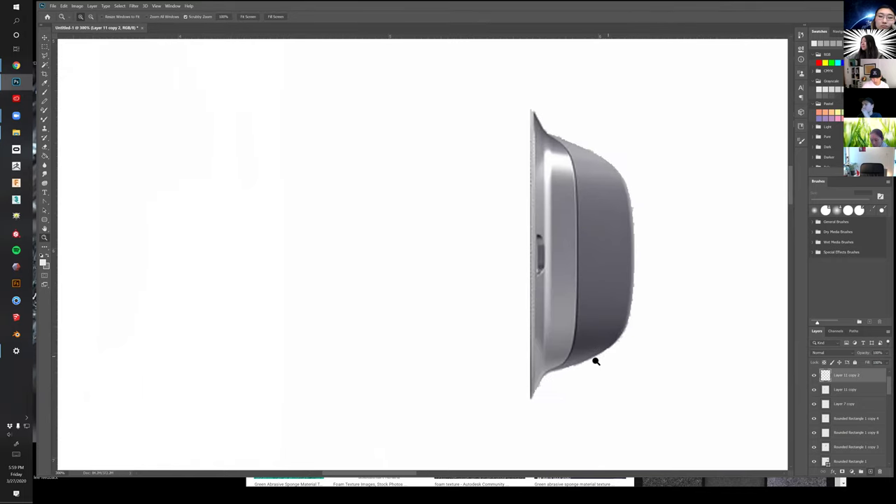
pyautogui.click(535, 398)
pyautogui.press('l')
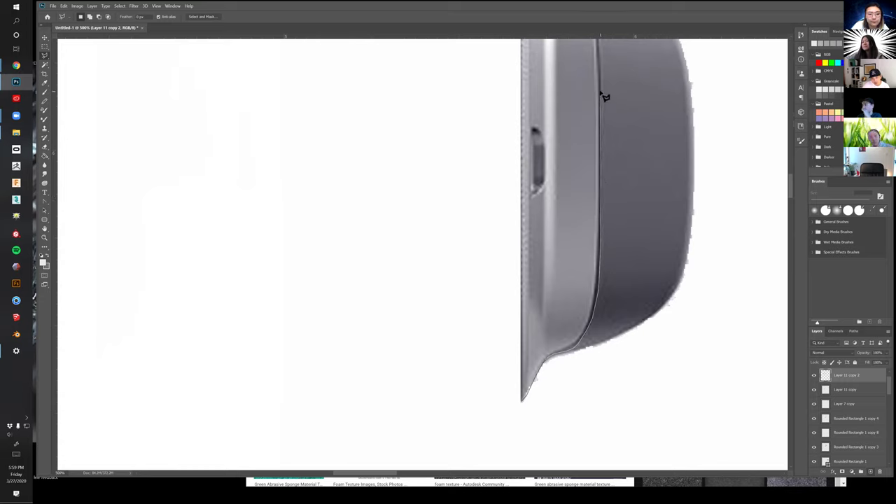
pyautogui.scroll(10, 606, 96)
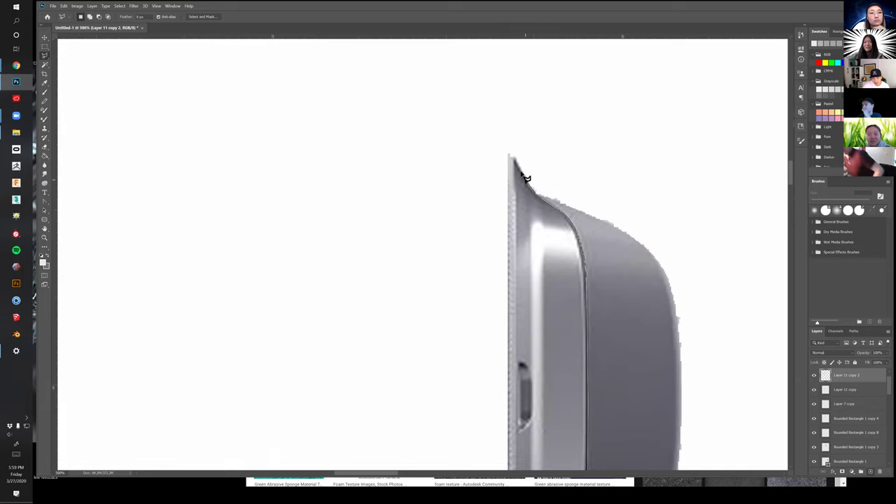
pyautogui.click(515, 147)
pyautogui.click(560, 136)
pyautogui.click(619, 150)
pyautogui.click(663, 186)
pyautogui.click(687, 223)
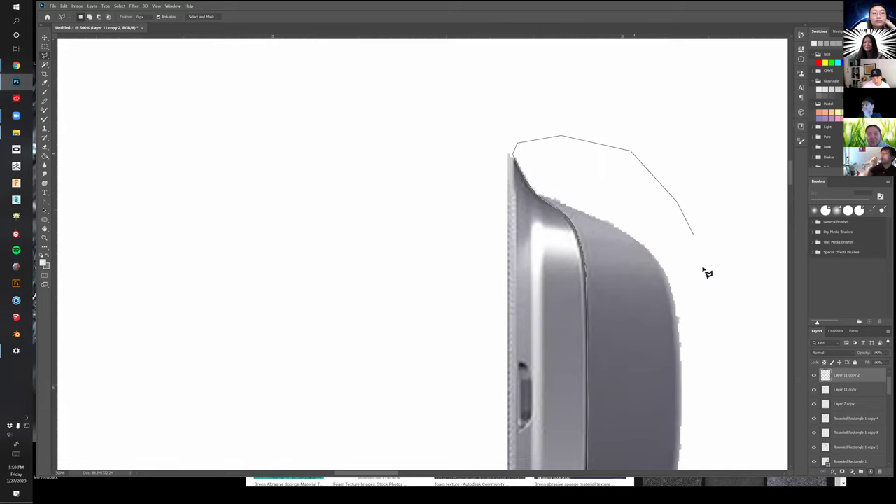
pyautogui.moveTo(705, 314); pyautogui.dragTo(574, 131)
pyautogui.click(606, 158)
pyautogui.scroll(-3, 615, 243)
pyautogui.click(645, 148)
pyautogui.click(561, 385)
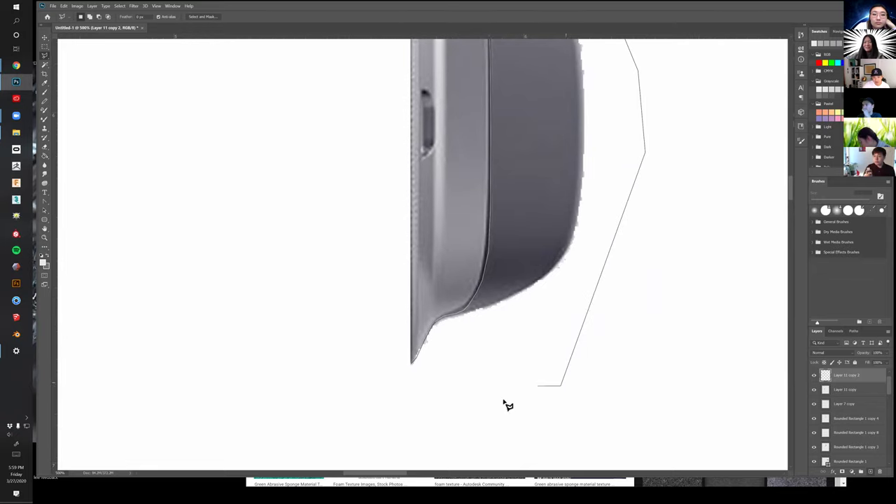
pyautogui.doubleClick(407, 409)
pyautogui.press('Delete')
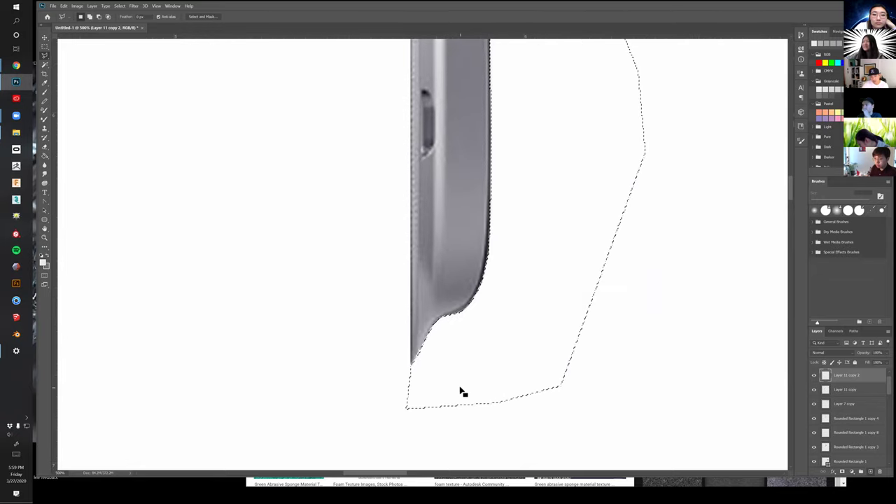
pyautogui.hotkey('ctrl', 'd')
# Move the remaining metallic ring onto the side of the shield frame and stretch it to about 179% height
pyautogui.press('z')
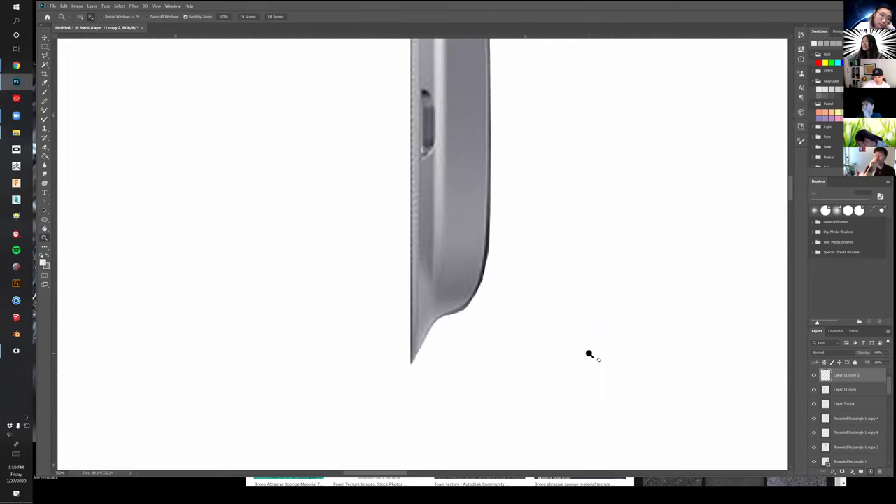
pyautogui.keyDown('alt'); pyautogui.click(587, 354); pyautogui.keyUp('alt')
pyautogui.press('z')
pyautogui.keyDown('alt'); pyautogui.click(584, 354); pyautogui.keyUp('alt')
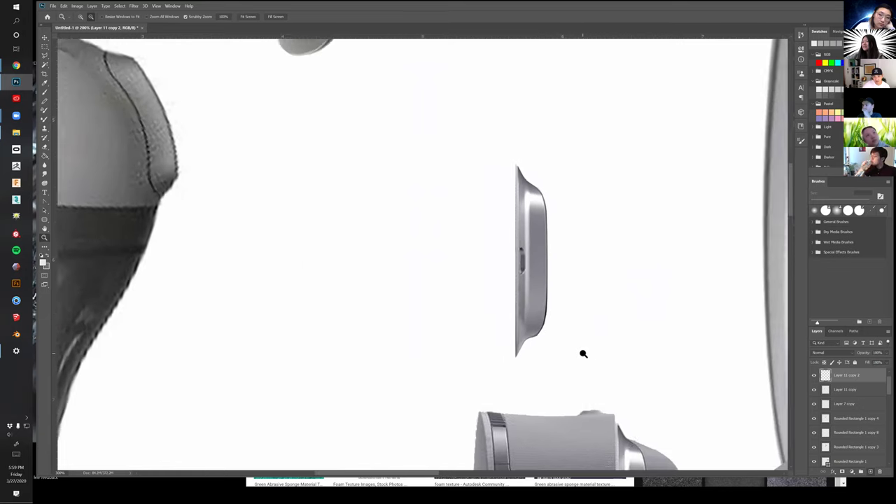
pyautogui.keyDown('alt'); pyautogui.click(584, 354); pyautogui.keyUp('alt')
pyautogui.moveTo(604, 344)
pyautogui.mouseDown()
pyautogui.moveTo(370, 317)
pyautogui.moveTo(608, 238)
pyautogui.moveTo(598, 276)
pyautogui.moveTo(601, 349)
pyautogui.mouseUp()
pyautogui.press('v')
pyautogui.moveTo(601, 310); pyautogui.dragTo(589, 307)
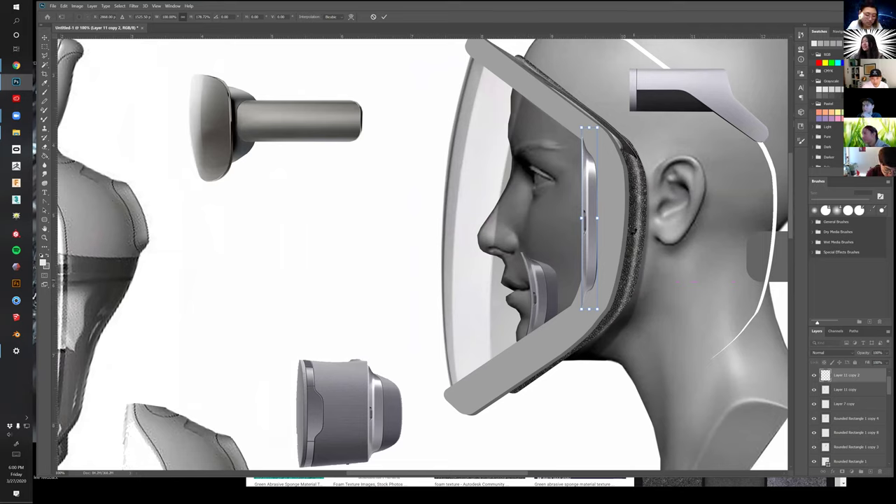
# Shift the metallic strip to the frame's rear edge beside the foam seal and stretch it to about 209% height
pyautogui.moveTo(594, 187); pyautogui.dragTo(621, 181)
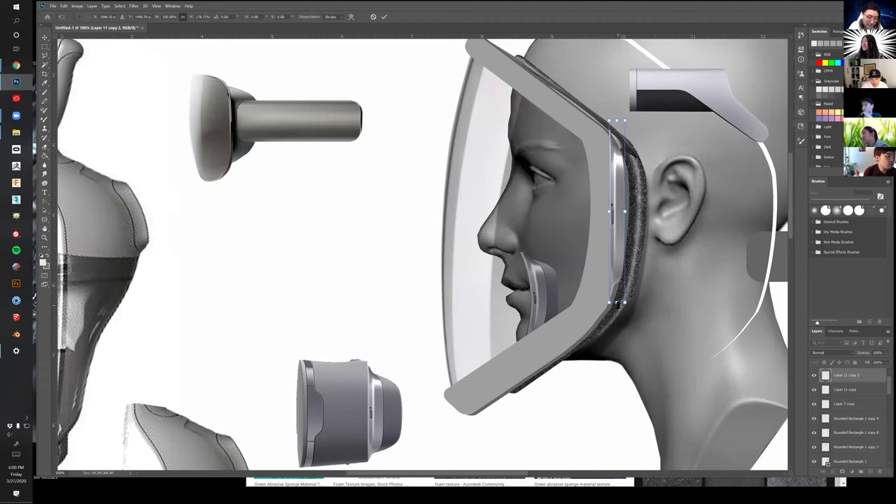
pyautogui.moveTo(616, 303); pyautogui.dragTo(618, 321)
pyautogui.moveTo(614, 275); pyautogui.dragTo(612, 263)
pyautogui.moveTo(617, 312); pyautogui.dragTo(618, 325)
pyautogui.moveTo(614, 291); pyautogui.dragTo(611, 293)
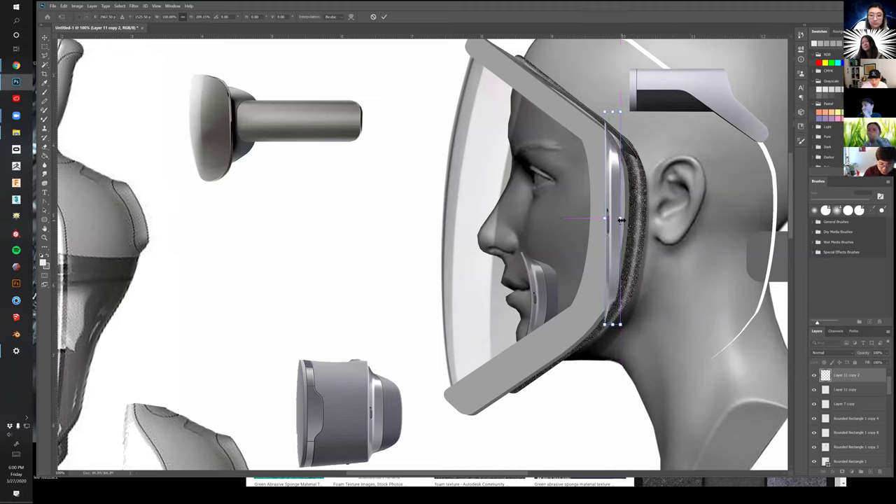
pyautogui.press('Return')
# Erase the metallic strip's upper and lower ends where they extend past the frame
pyautogui.press('z')
pyautogui.click(610, 312)
pyautogui.press('e')
pyautogui.moveTo(608, 304); pyautogui.dragTo(603, 330)
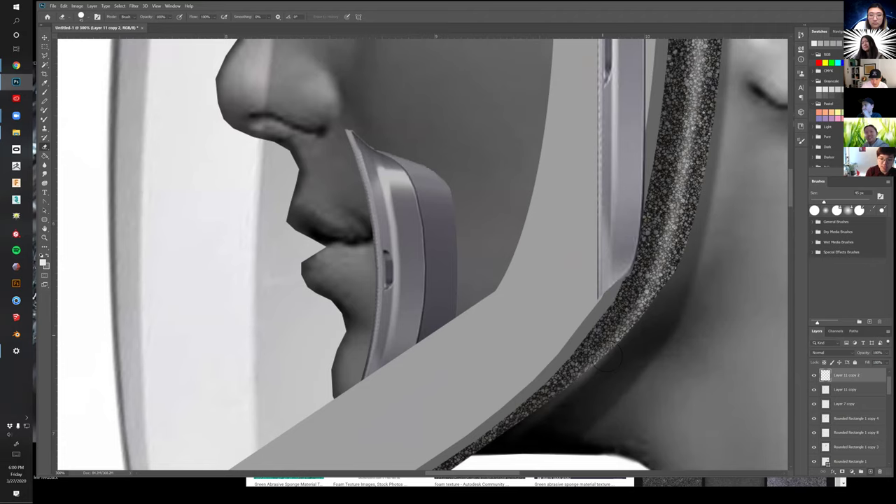
pyautogui.moveTo(587, 234); pyautogui.dragTo(577, 336)
pyautogui.moveTo(582, 70); pyautogui.dragTo(552, 332)
pyautogui.scroll(2, 552, 331)
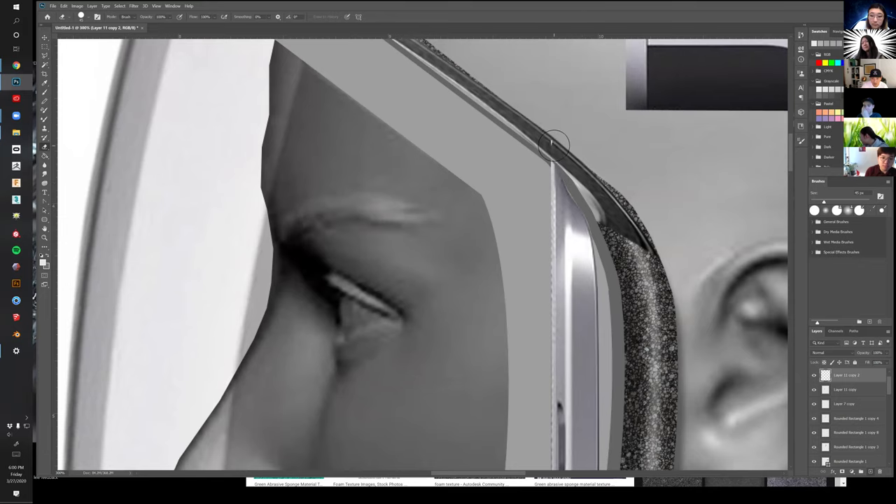
# Move the metallic strip's layer, Layer 11 copy 2, directly above Rounded Rectangle 1 copy 4 and clip it to that frame layer
pyautogui.press('v')
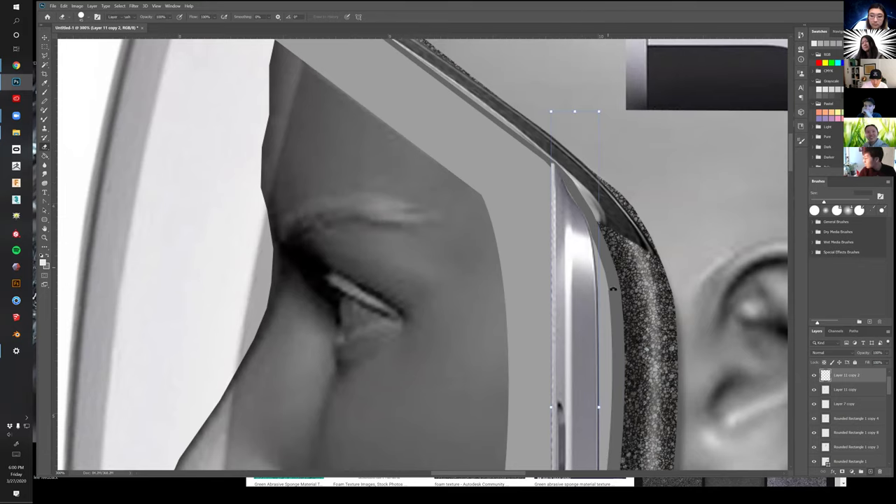
pyautogui.scroll(-2, 617, 275)
pyautogui.click(532, 286)
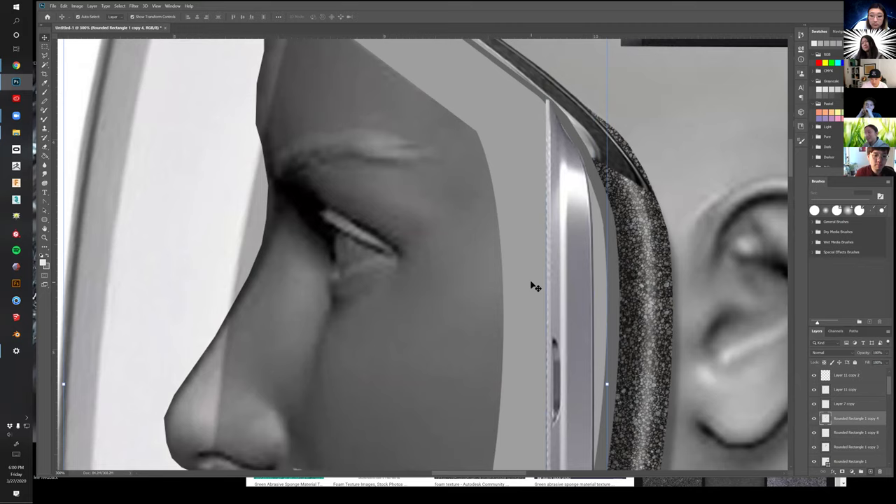
pyautogui.moveTo(856, 379); pyautogui.dragTo(857, 407)
pyautogui.press('z')
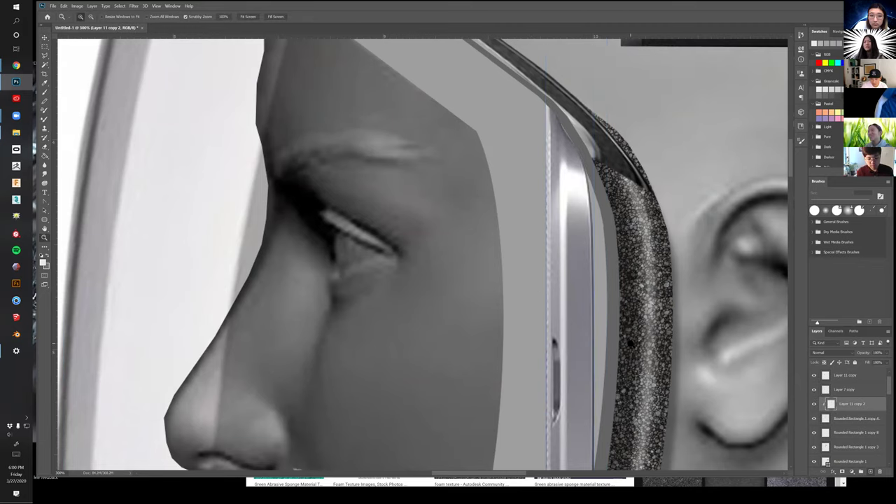
pyautogui.keyDown('alt'); pyautogui.click(635, 349); pyautogui.keyUp('alt')
pyautogui.moveTo(638, 315); pyautogui.dragTo(635, 304)
pyautogui.click(633, 313)
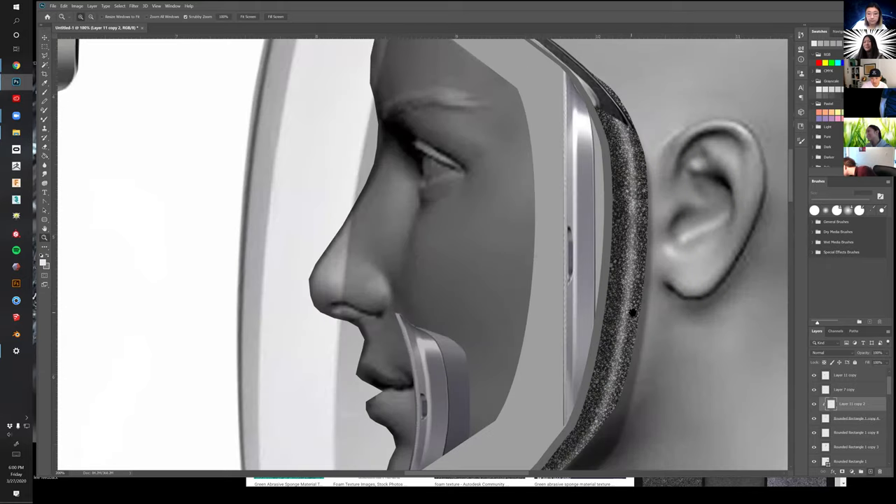
pyautogui.press('b')
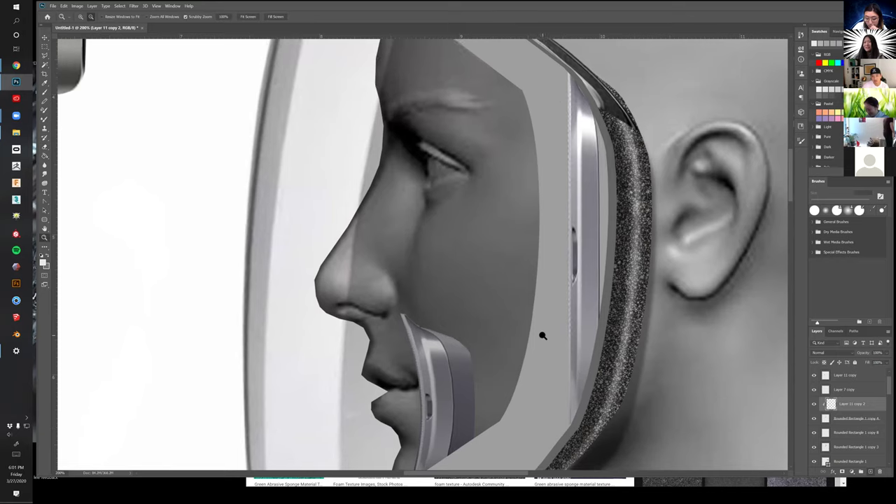
pyautogui.scroll(-5, 540, 336)
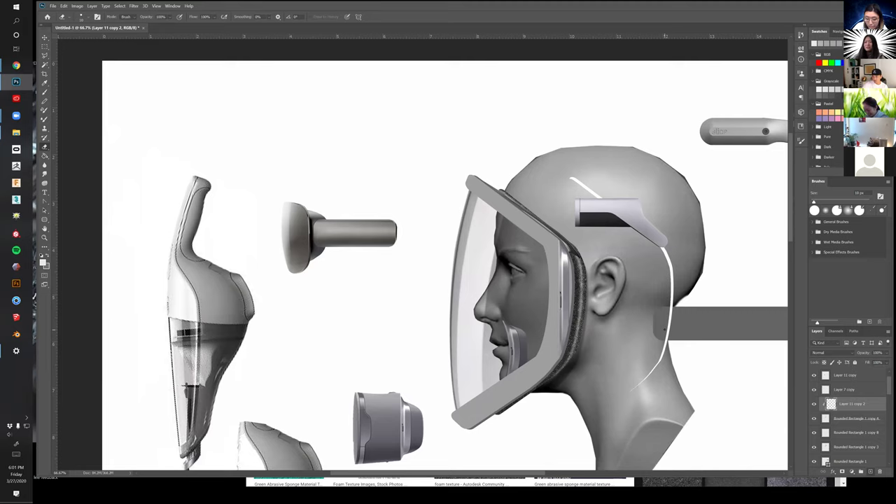
# Move the dark grey rounded bar up from the neck so it extends from the frame's rear edge across the side of the head
pyautogui.hotkey('ctrl', 'space')
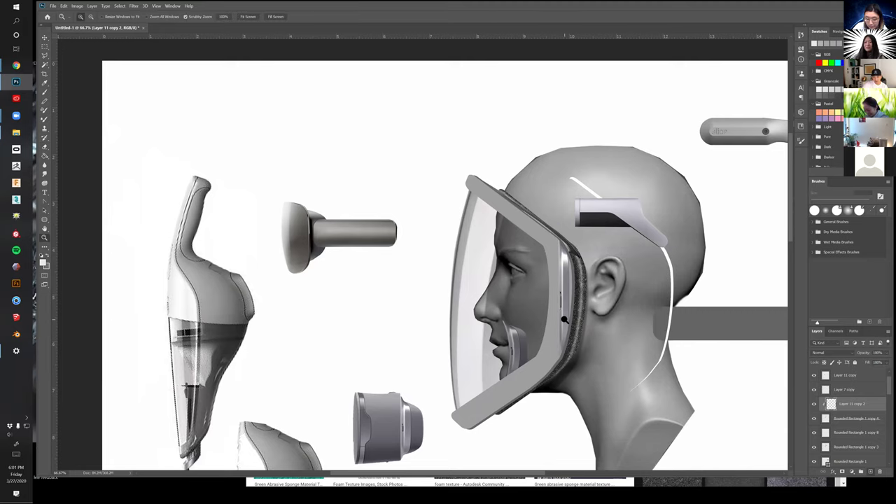
pyautogui.click(565, 319)
pyautogui.click(564, 320)
pyautogui.keyDown('alt'); pyautogui.click(548, 337); pyautogui.keyUp('alt')
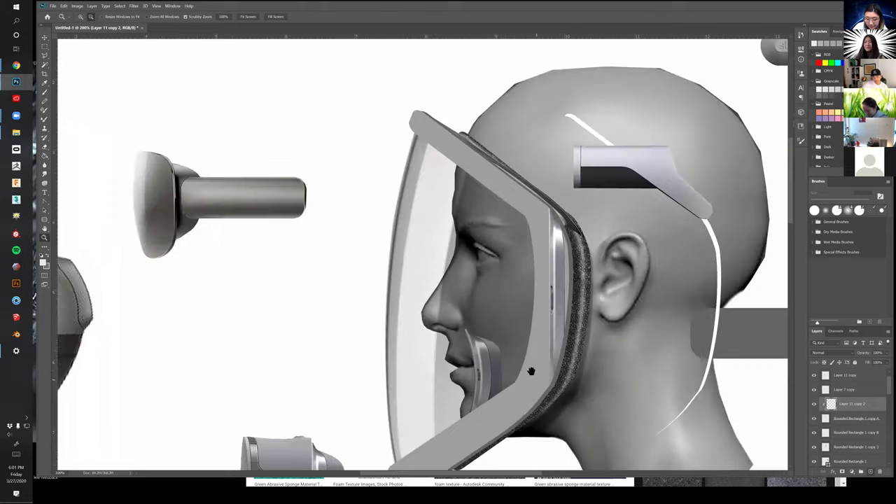
pyautogui.press('v')
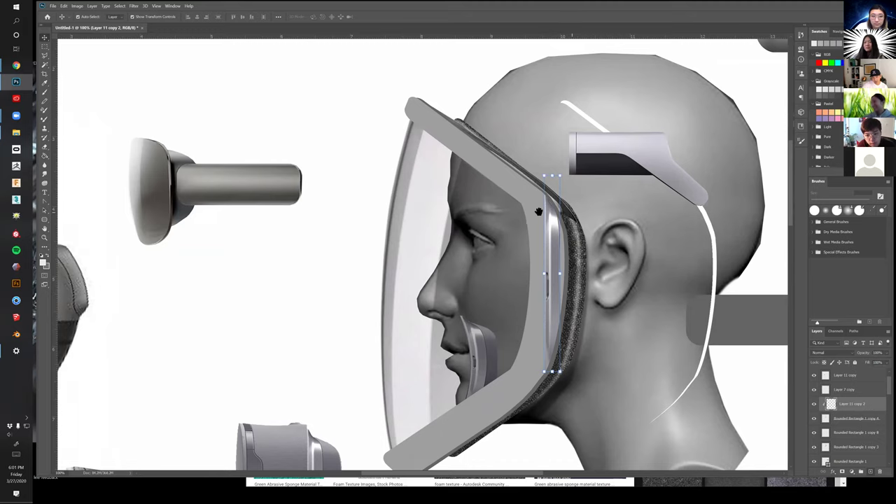
pyautogui.moveTo(538, 212); pyautogui.dragTo(497, 210)
pyautogui.moveTo(687, 262); pyautogui.dragTo(597, 302)
pyautogui.moveTo(703, 377); pyautogui.dragTo(547, 240)
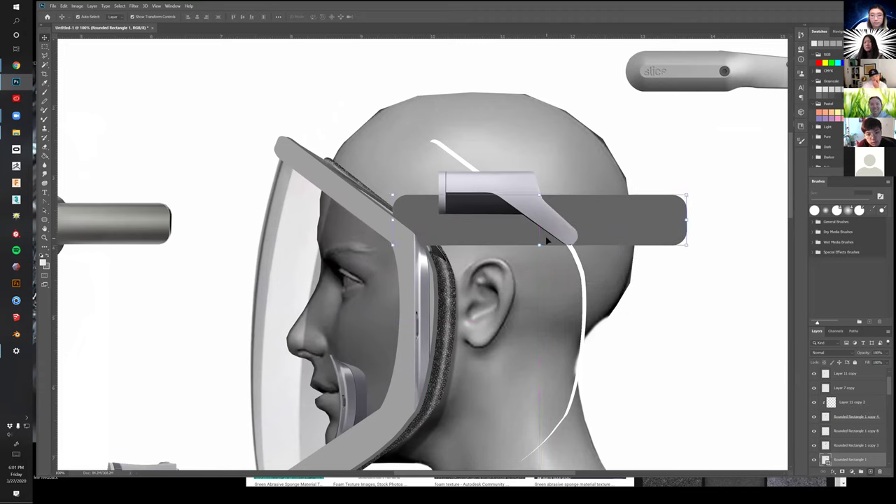
# Move the grey handle piece up to the crown and bring the Rounded Rectangle 1 bar above Layer 6 copy, nudging it into place behind the frame
pyautogui.moveTo(506, 209); pyautogui.dragTo(511, 116)
pyautogui.click(450, 215)
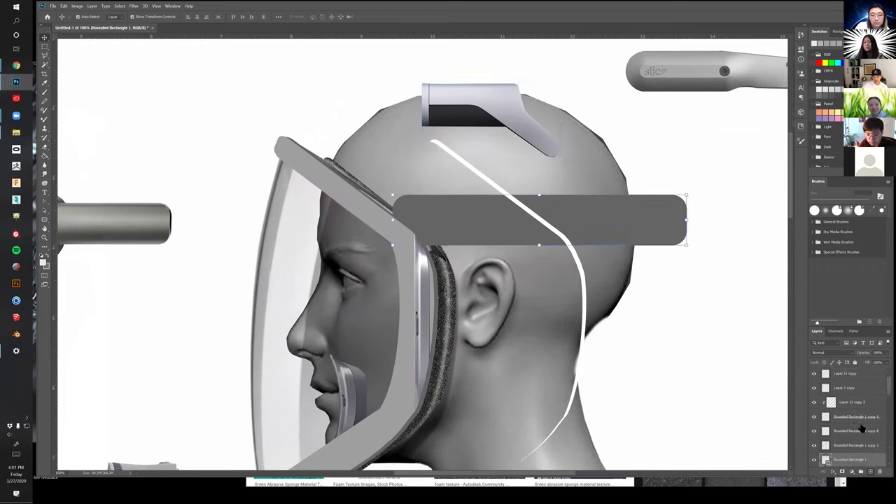
pyautogui.moveTo(860, 458); pyautogui.dragTo(848, 373)
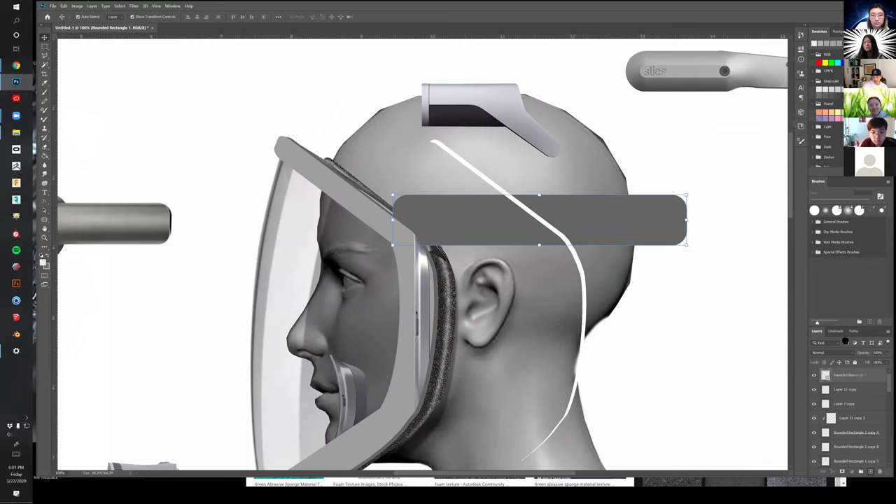
pyautogui.moveTo(501, 233); pyautogui.dragTo(467, 231)
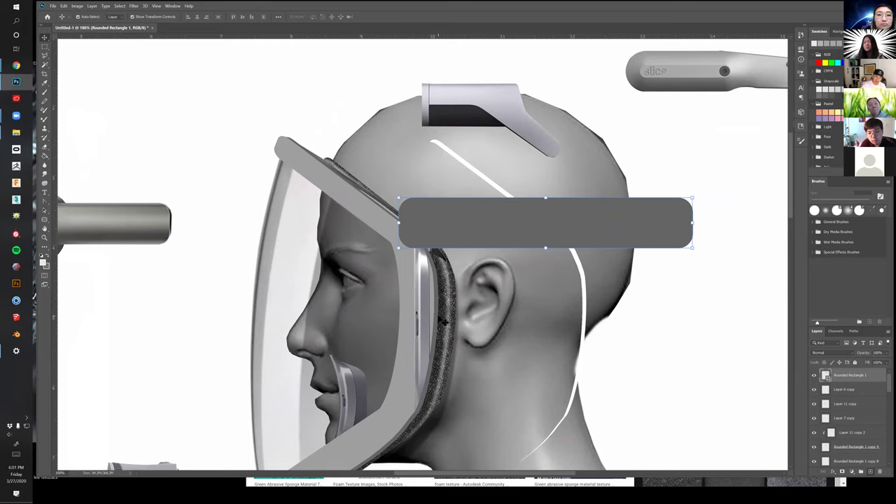
pyautogui.click(422, 312)
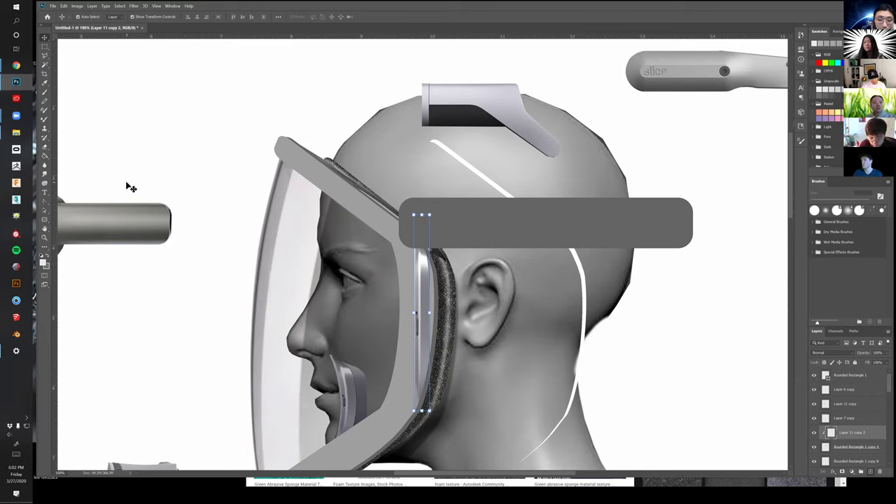
# Switch to Chrome and search Google for "oakley goggles" in a new tab
pyautogui.click(23, 68)
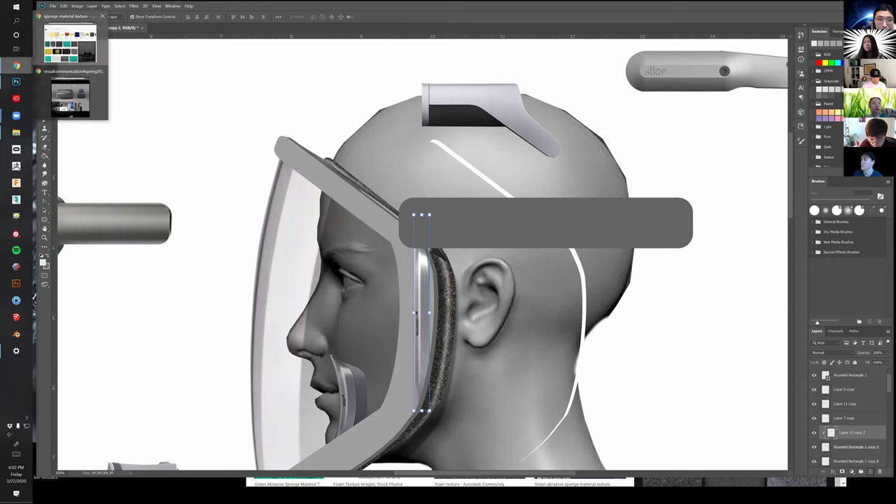
pyautogui.click(89, 54)
pyautogui.click(759, 27)
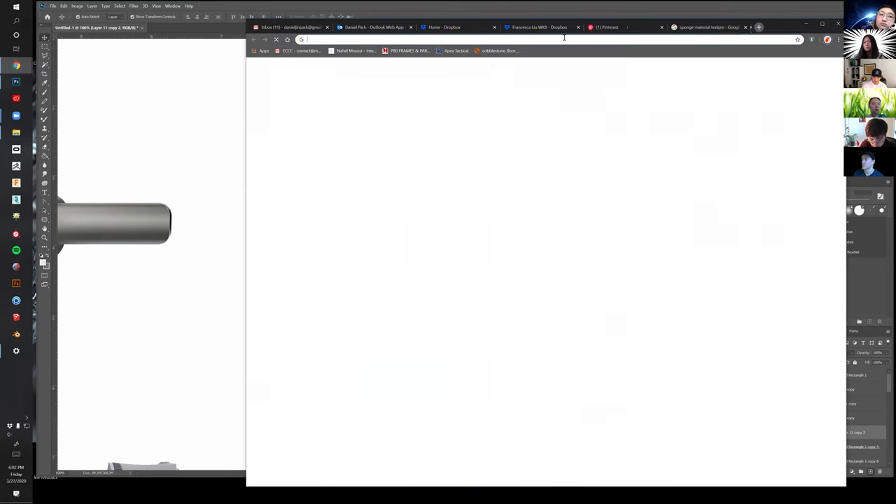
pyautogui.click(491, 166)
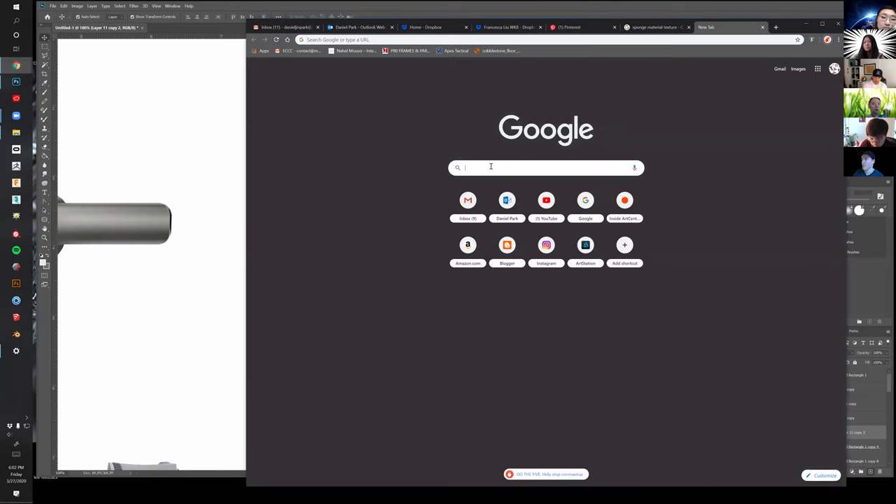
pyautogui.write('oakley go')
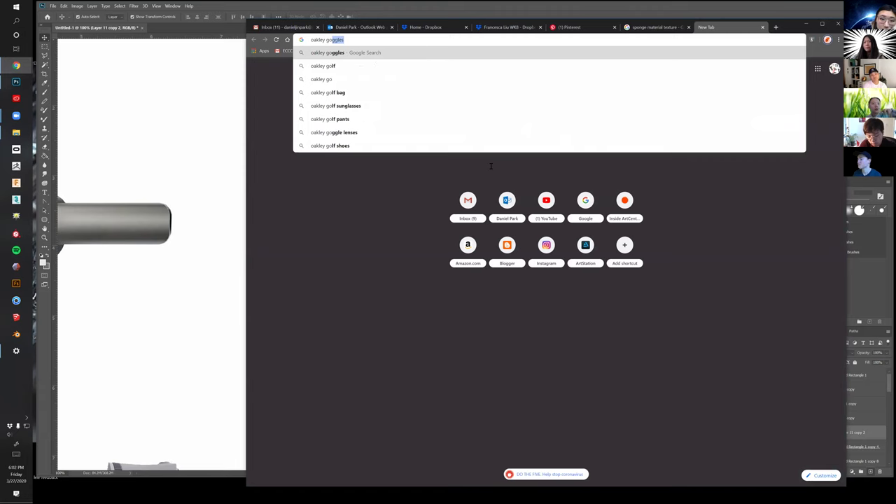
pyautogui.press('Return')
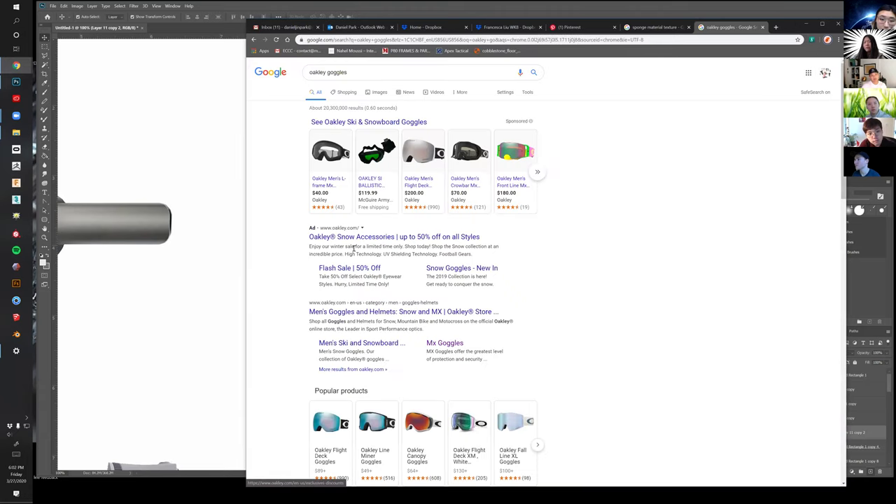
# Open Oakley's snow goggles listing without signing up and examine the Fall Line XM Snow Goggle's product photos and features
pyautogui.click(358, 239)
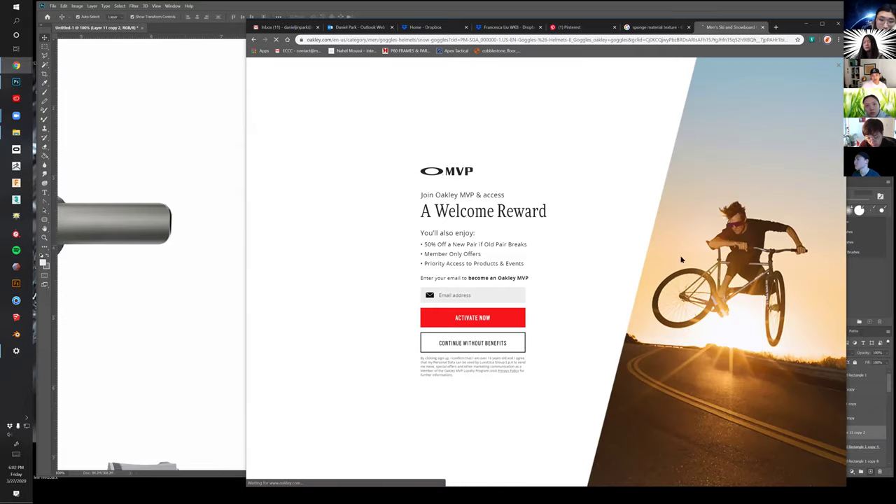
pyautogui.click(487, 348)
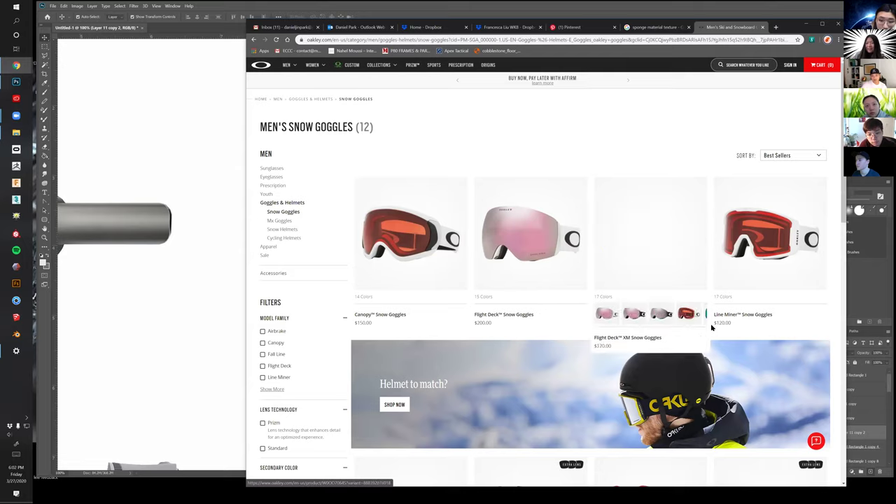
pyautogui.scroll(-6, 711, 327)
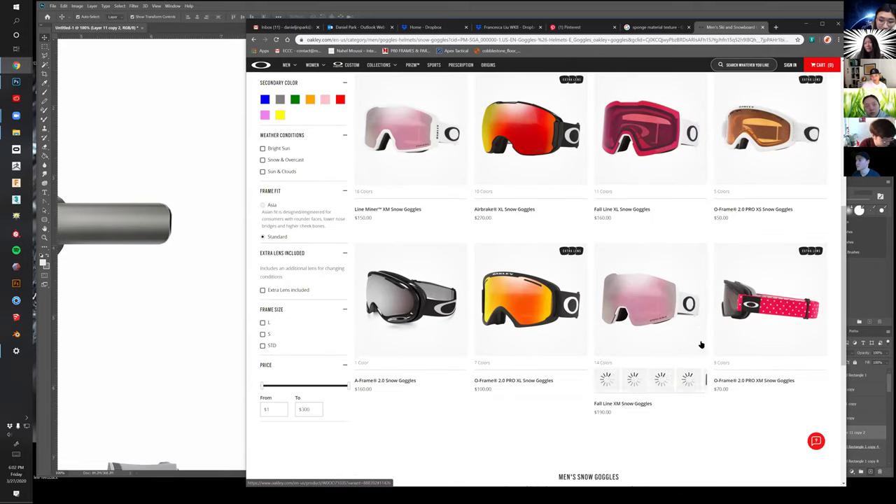
pyautogui.click(643, 318)
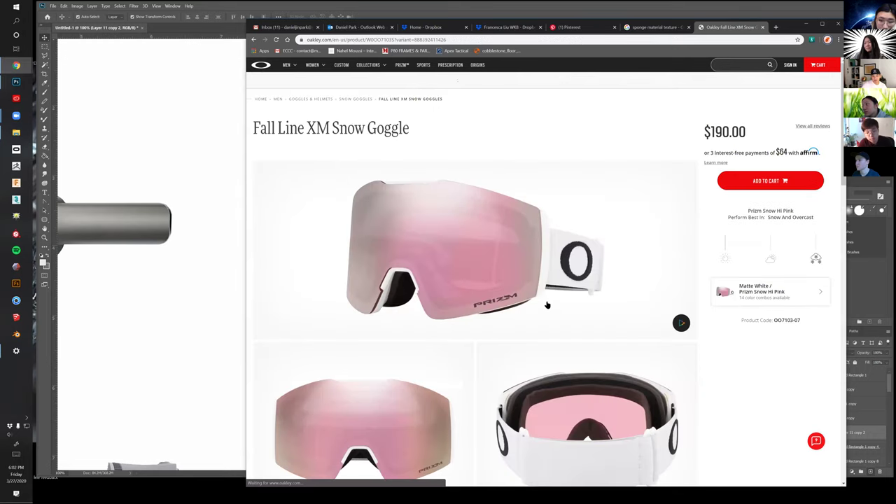
pyautogui.scroll(-5, 483, 393)
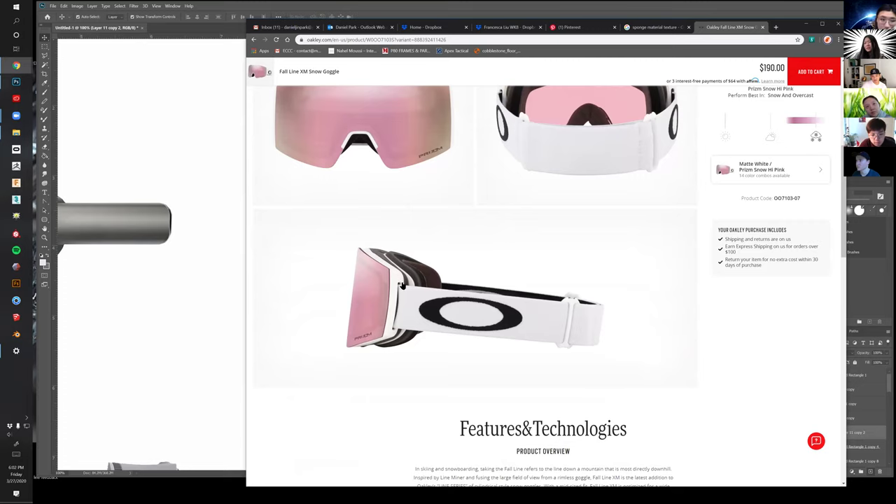
pyautogui.scroll(-1, 470, 369)
pyautogui.scroll(-4, 470, 369)
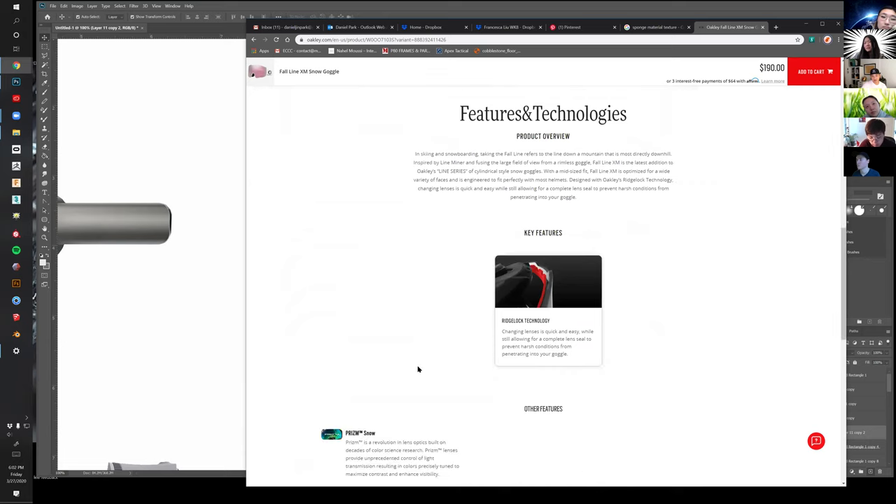
# Return to the men's snow goggles listing and look through the other models
pyautogui.hotkey('alt', 'Left')
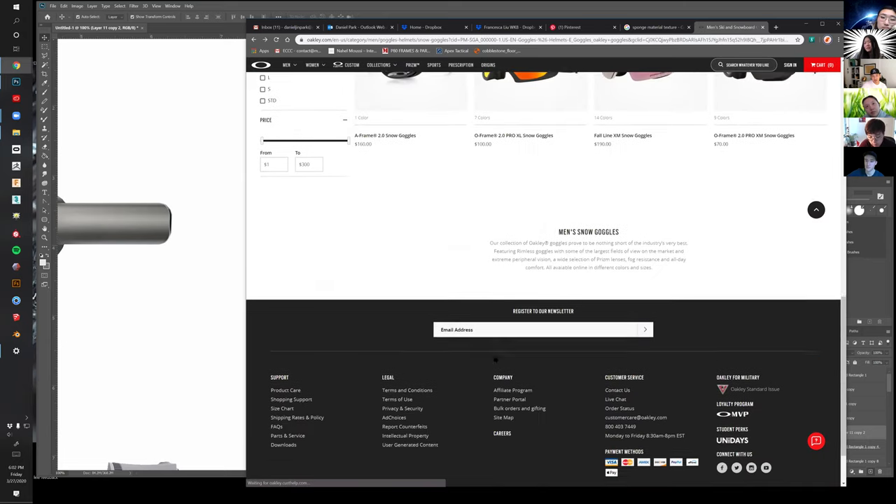
pyautogui.scroll(6, 477, 357)
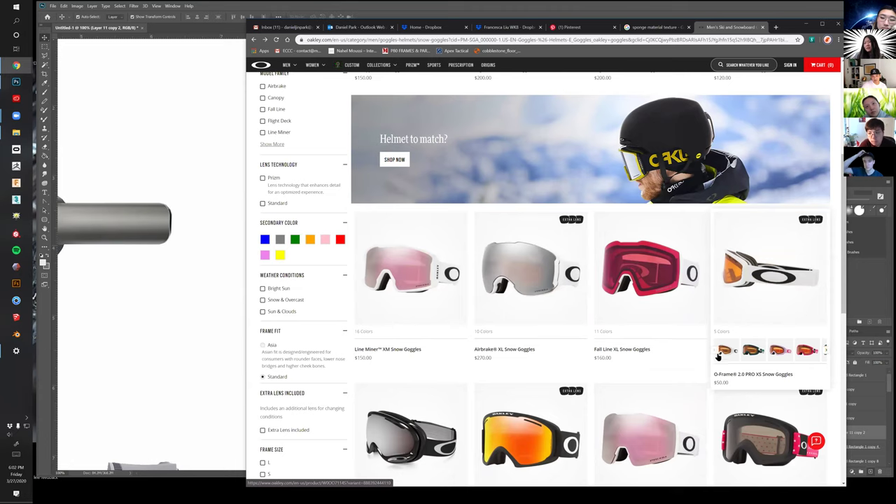
pyautogui.scroll(-5, 680, 374)
pyautogui.scroll(6, 441, 301)
pyautogui.scroll(3, 380, 176)
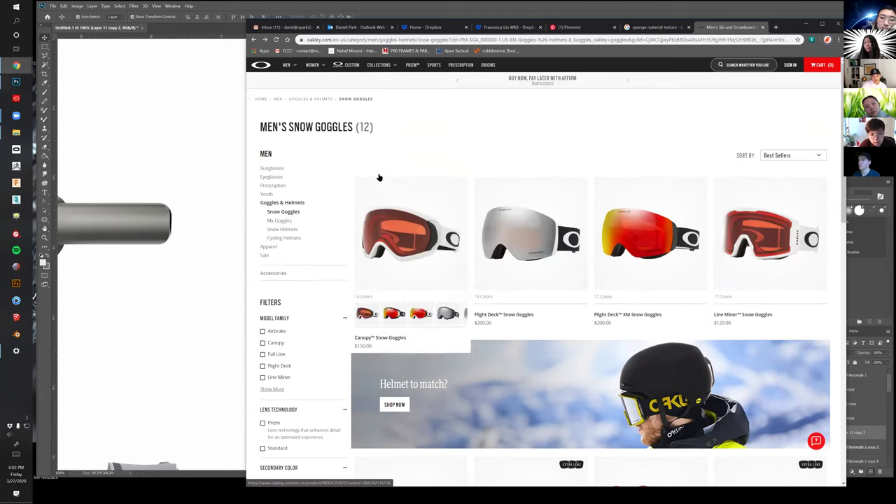
# Open the Crowbar MX Goggle from the MX Goggles category and examine how its strap meets the frame in the side view
pyautogui.click(282, 221)
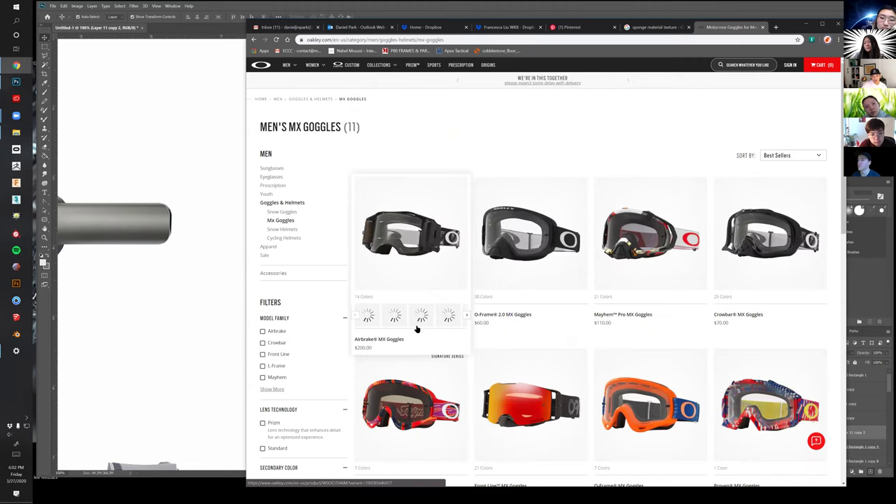
pyautogui.click(771, 255)
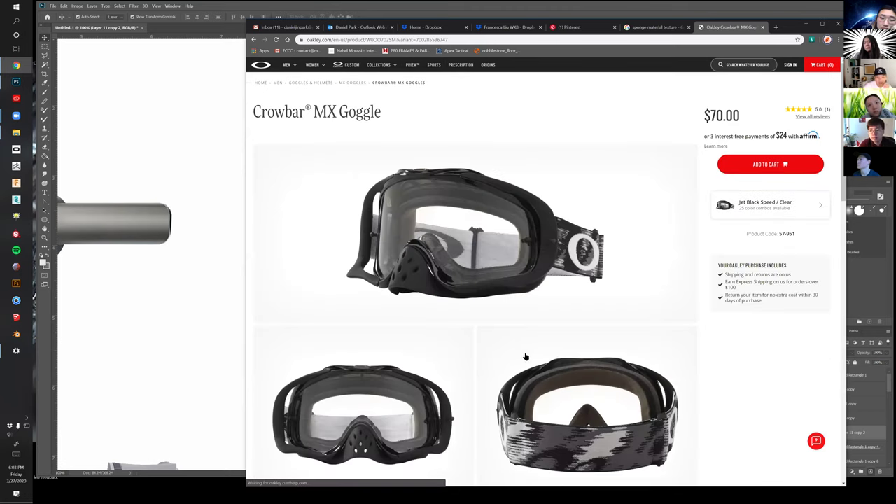
pyautogui.scroll(-3, 526, 357)
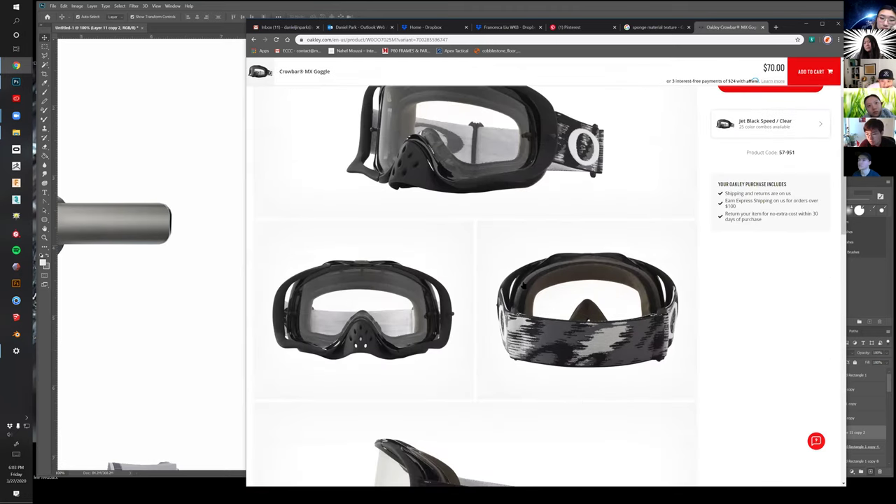
pyautogui.scroll(-5, 525, 287)
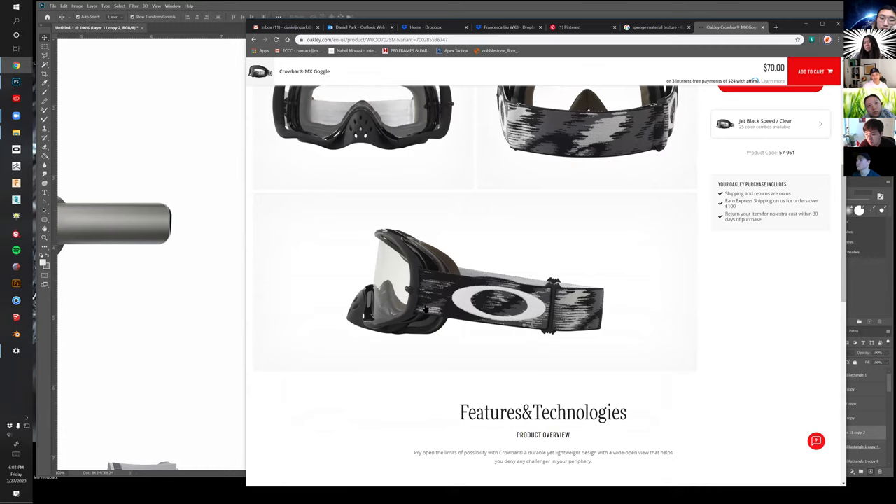
# Switch back to Photoshop, shift the metallic strip toward the foam seal and rotate it about 2.6° to follow the frame's rear edge
pyautogui.click(153, 334)
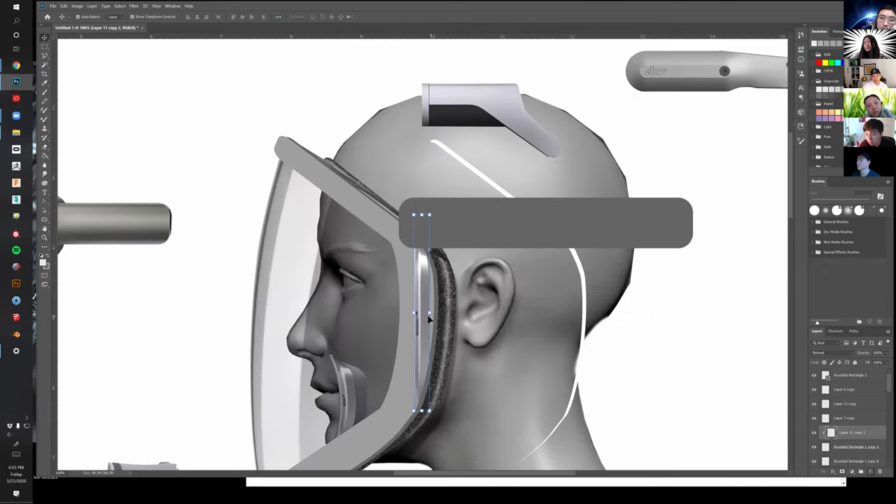
pyautogui.moveTo(429, 319); pyautogui.dragTo(432, 337)
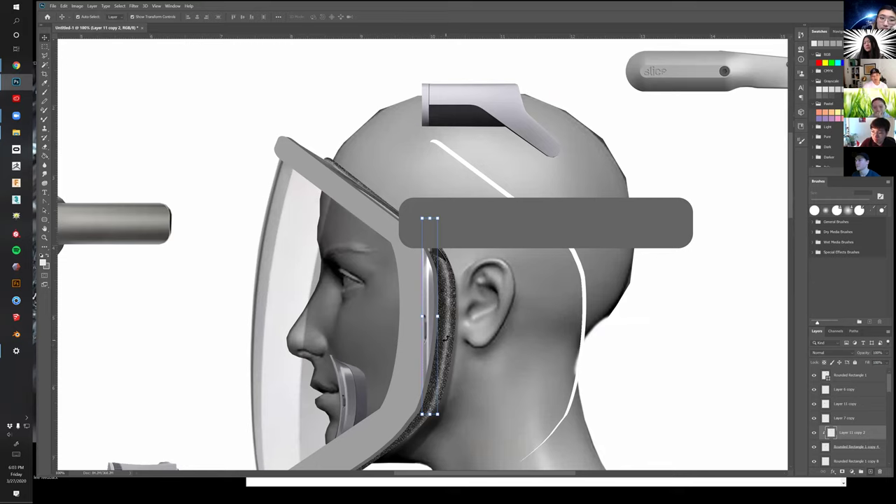
pyautogui.hotkey('ctrl', 't')
pyautogui.moveTo(444, 335); pyautogui.dragTo(424, 340)
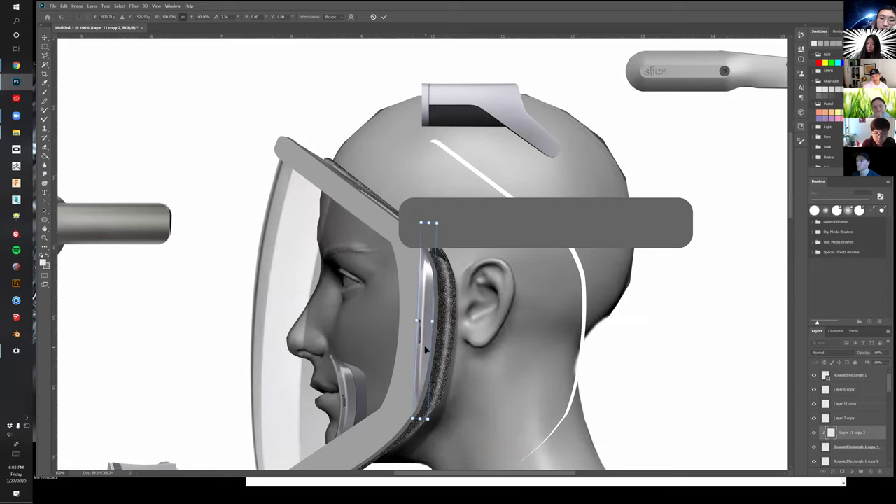
pyautogui.press('Return')
# Inspect the metallic strip's fit between the frame and the foam seal at close and normal range
pyautogui.press('z')
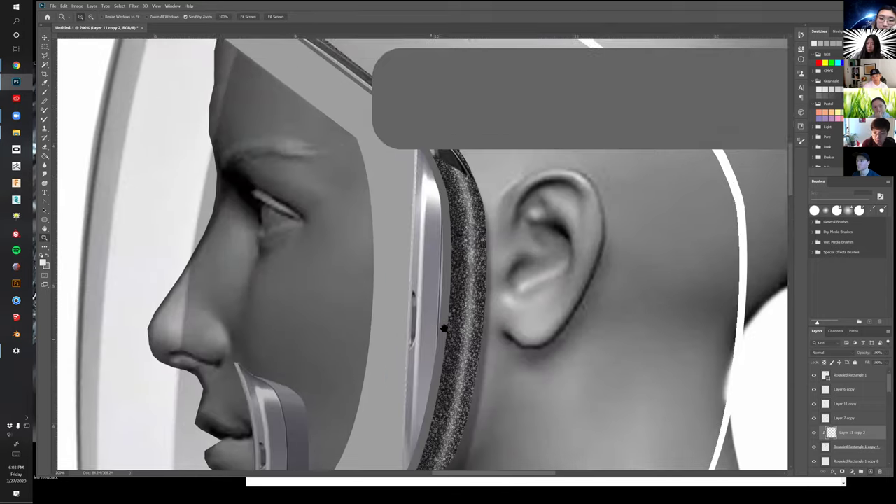
pyautogui.click(426, 350)
pyautogui.keyDown('alt'); pyautogui.click(454, 308); pyautogui.keyUp('alt')
pyautogui.moveTo(454, 344); pyautogui.dragTo(467, 321)
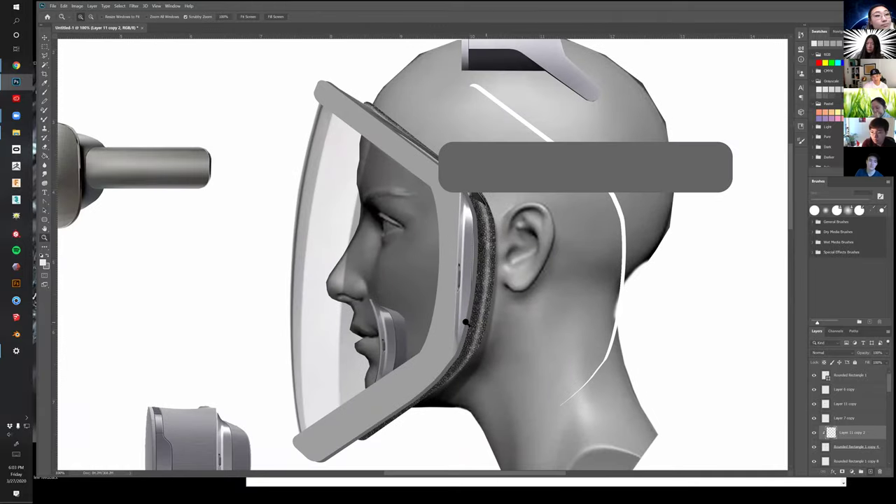
pyautogui.click(448, 321)
pyautogui.scroll(-4, 453, 321)
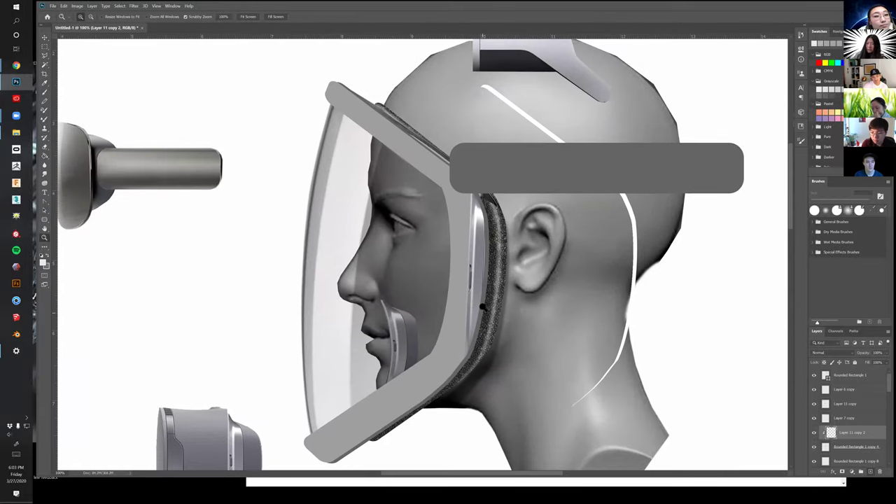
pyautogui.press('v')
pyautogui.moveTo(485, 266); pyautogui.dragTo(542, 260)
pyautogui.press('Return')
# Undo a slight rotation of the metallic strip and widen the strip slightly toward the foam seal
pyautogui.press('z')
pyautogui.press('v')
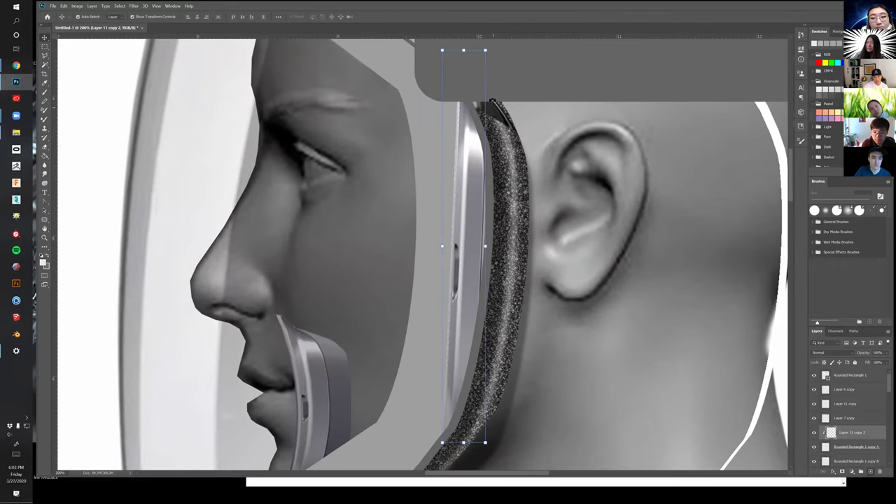
pyautogui.moveTo(488, 67); pyautogui.dragTo(491, 43)
pyautogui.hotkey('ctrl', 'z')
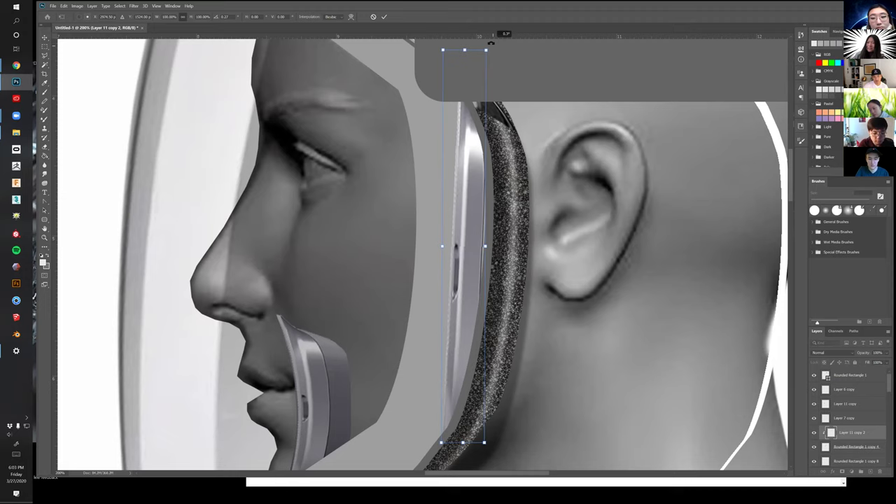
pyautogui.moveTo(485, 246); pyautogui.dragTo(489, 246)
pyautogui.press('Return')
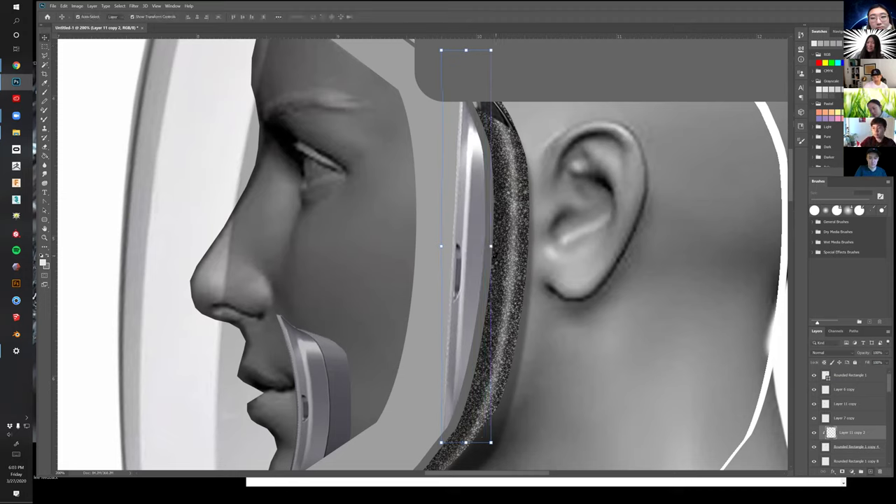
# Paint out the small slot in the metallic strip with the Clone Stamp at a 40 px brush size
pyautogui.press('s')
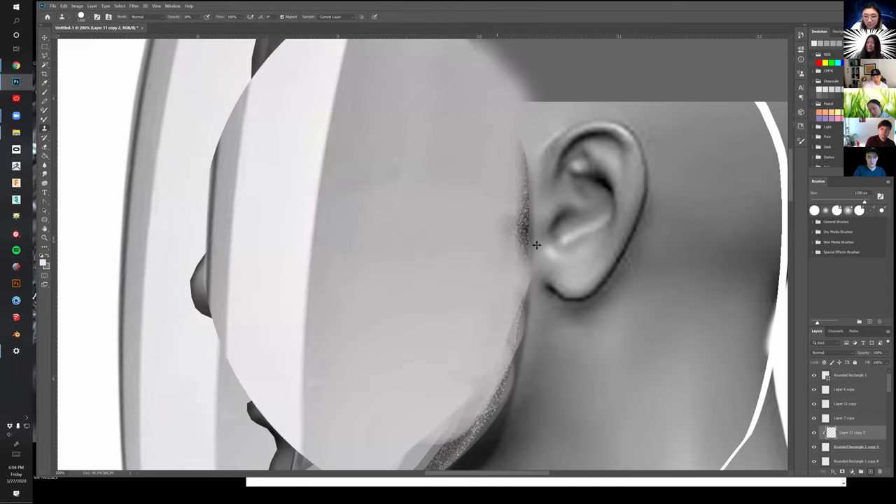
pyautogui.press('[')
pyautogui.press('[')
pyautogui.press('[')
pyautogui.press('[')
pyautogui.press('[')
pyautogui.press('[')
pyautogui.press('[')
pyautogui.press('[')
pyautogui.press('[')
pyautogui.press('[')
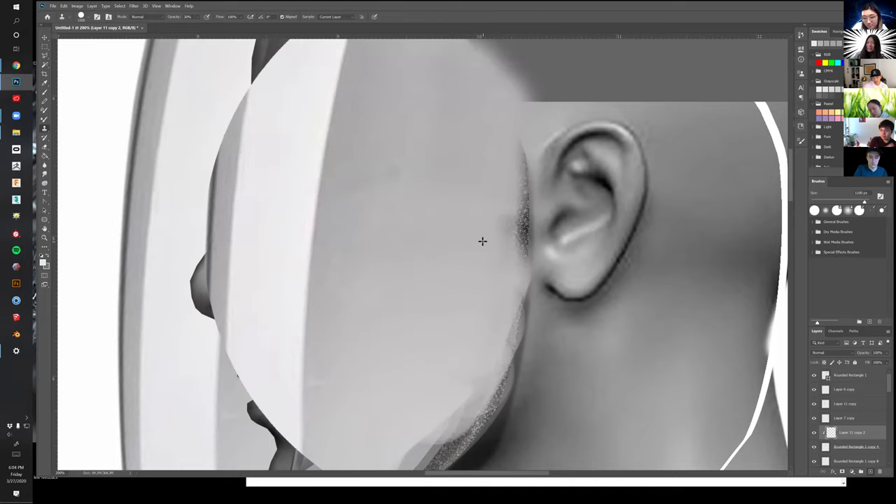
pyautogui.press('[')
pyautogui.press('[')
pyautogui.press('[')
pyautogui.press('[')
pyautogui.press('[')
pyautogui.press('[')
pyautogui.press('[')
pyautogui.press('[')
pyautogui.press('[')
pyautogui.press('[')
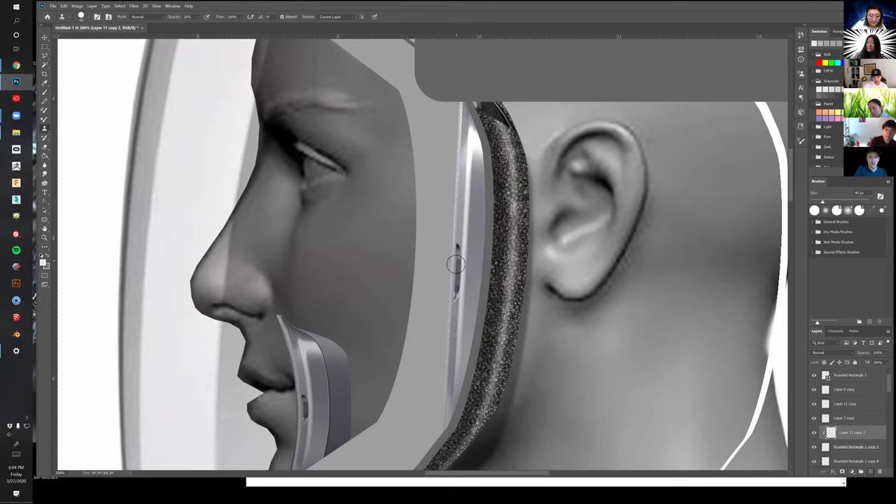
pyautogui.moveTo(457, 269)
pyautogui.mouseDown()
pyautogui.moveTo(463, 248)
pyautogui.moveTo(456, 283)
pyautogui.mouseUp()
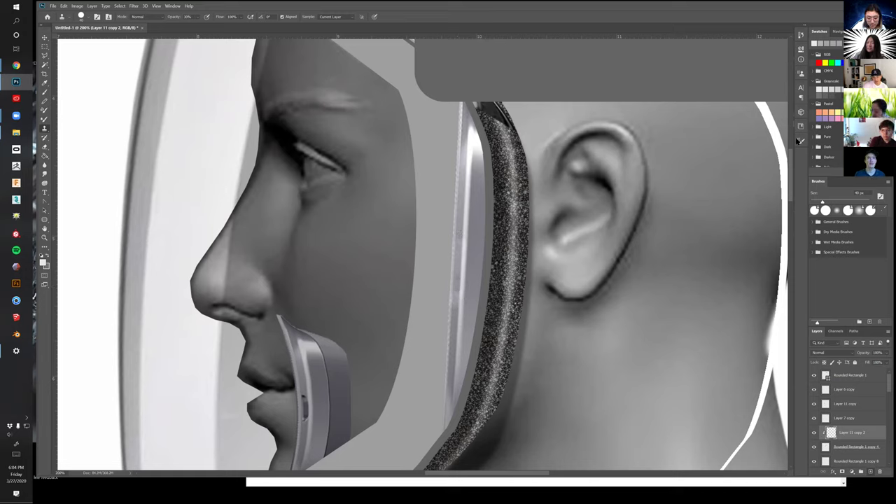
# Give the Clone Stamp a soft round 30 px tip and lock the transparent pixels of the metallic strip's layer
pyautogui.click(799, 141)
pyautogui.click(723, 159)
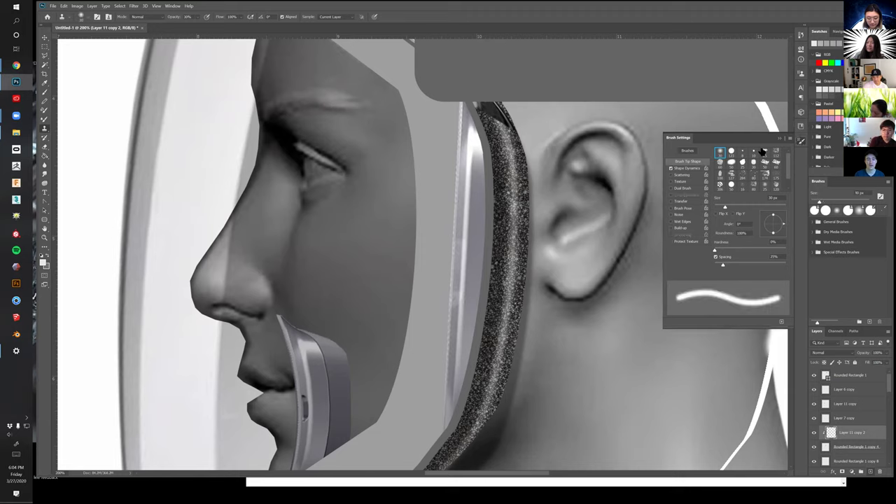
pyautogui.click(779, 138)
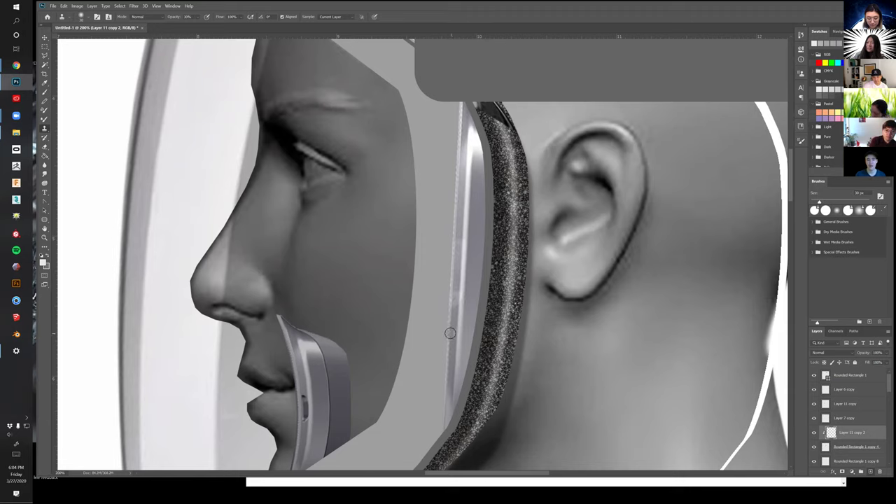
pyautogui.click(824, 363)
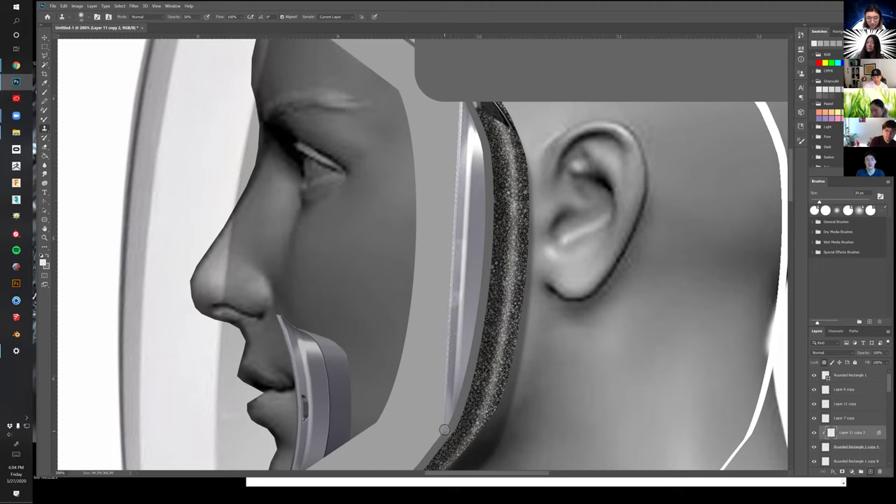
# Sample a grey from the metallic strip as the Brush colour, and select the layer behind the frame's upper arm
pyautogui.press('b')
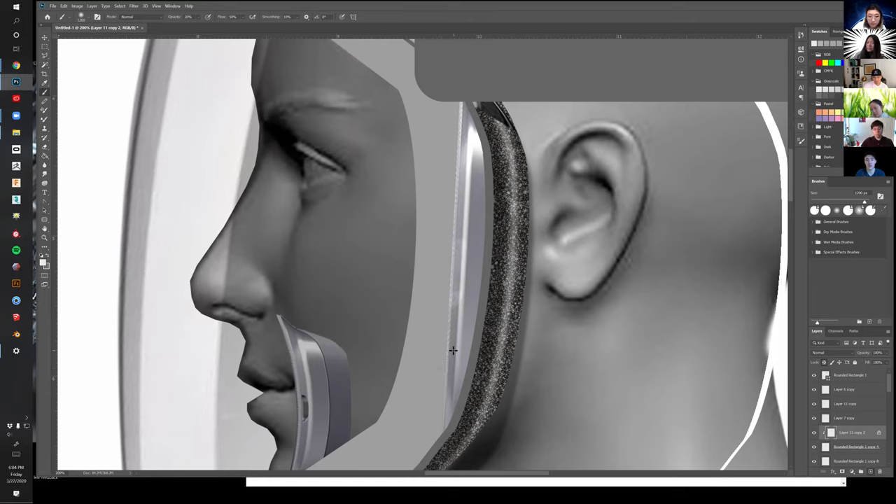
pyautogui.keyDown('alt'); pyautogui.click(455, 346); pyautogui.keyUp('alt')
pyautogui.press(']')
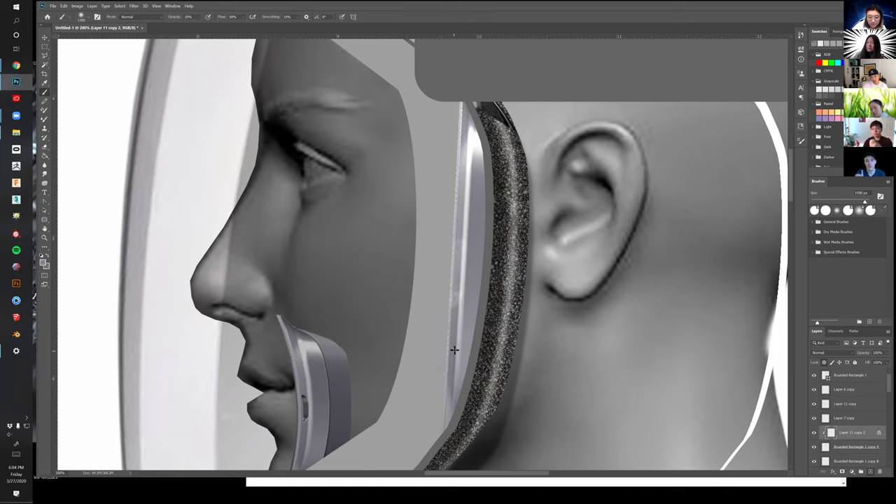
pyautogui.press('z')
pyautogui.keyDown('alt'); pyautogui.click(485, 301); pyautogui.keyUp('alt')
pyautogui.keyDown('alt'); pyautogui.click(486, 301); pyautogui.keyUp('alt')
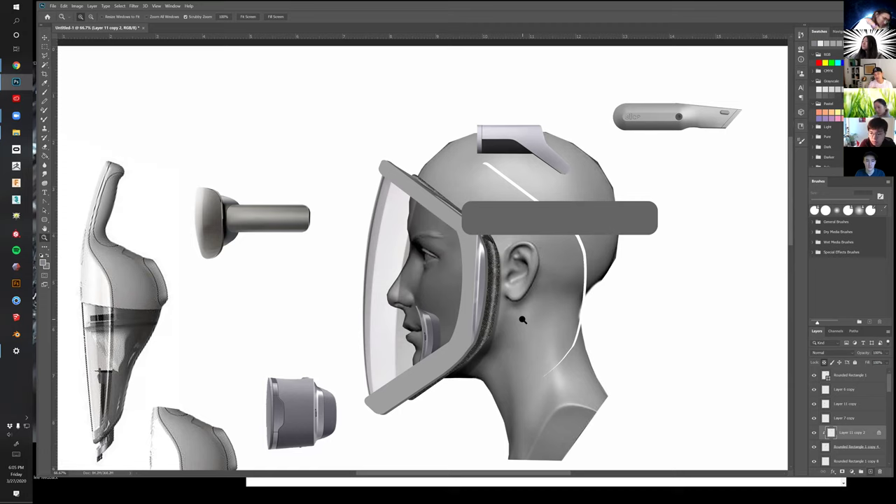
pyautogui.press('b')
pyautogui.press('v')
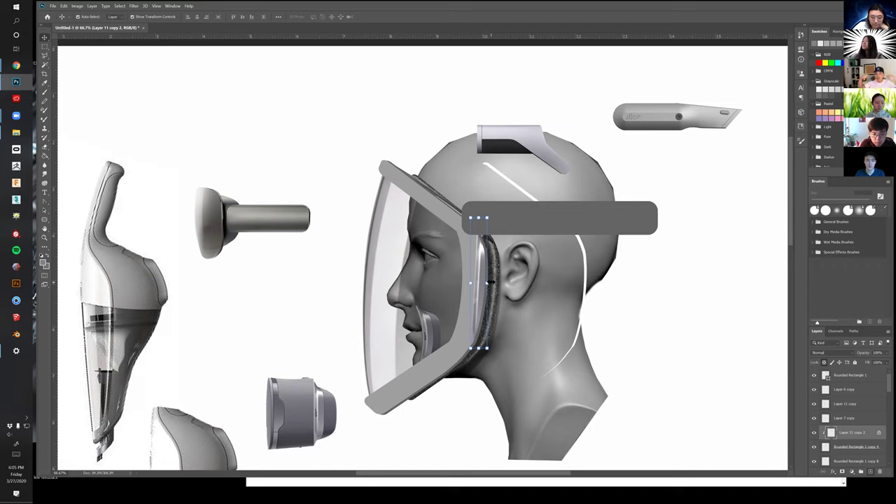
pyautogui.click(429, 186)
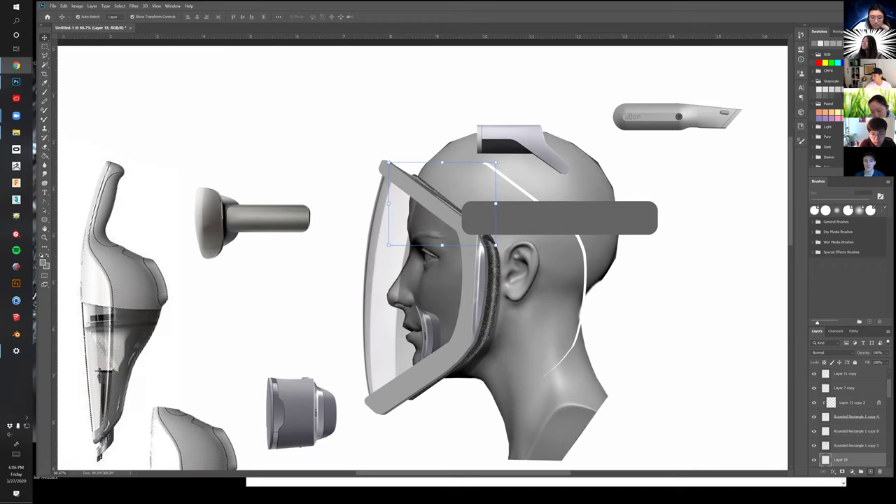
# Switch to the browser, enlarge its window and view the medical stretcher sketch sheet in the class blog's image viewer
pyautogui.hotkey('alt', 'Tab')
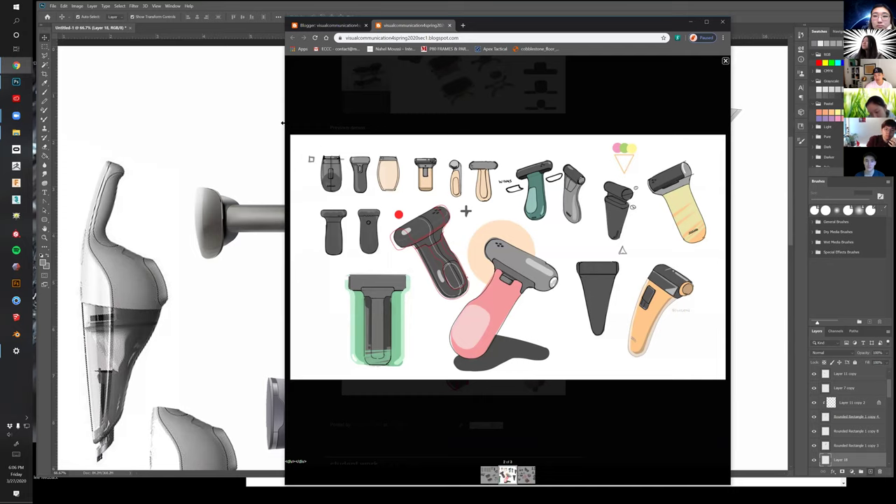
pyautogui.moveTo(283, 123); pyautogui.dragTo(126, 132)
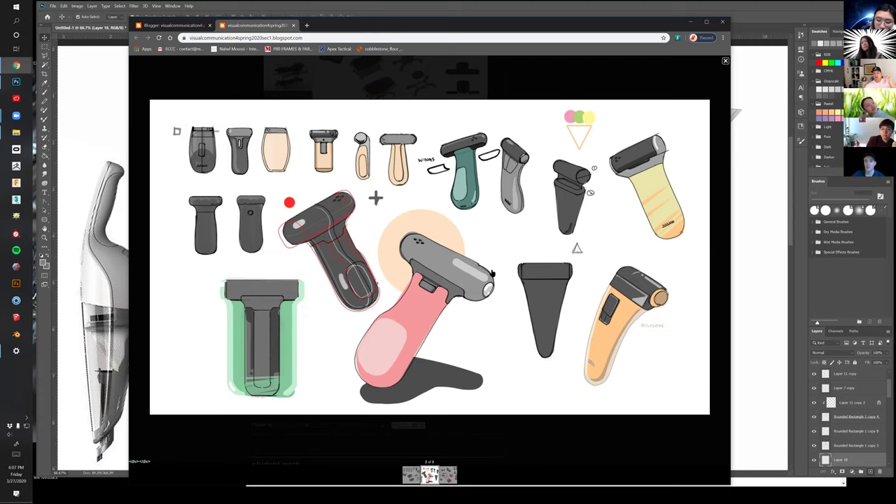
pyautogui.click(406, 473)
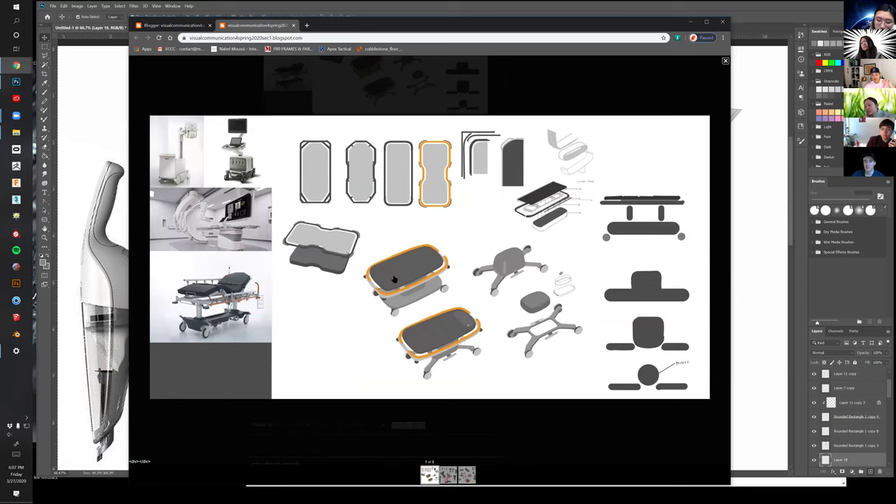
# Find the wk 8 post on the class blog and examine its Rowenta iron rendering enlarged, then minimize the browser
pyautogui.click(723, 350)
pyautogui.moveTo(727, 427); pyautogui.dragTo(709, 366)
pyautogui.scroll(1, 591, 293)
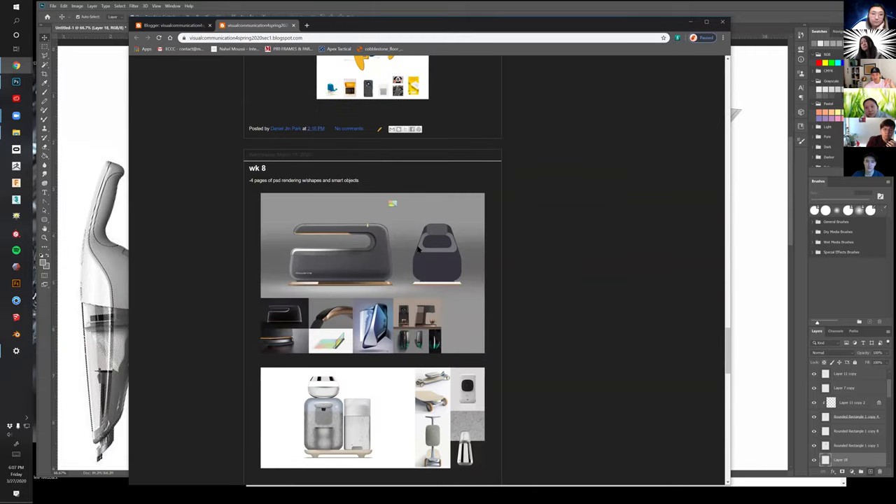
pyautogui.click(428, 255)
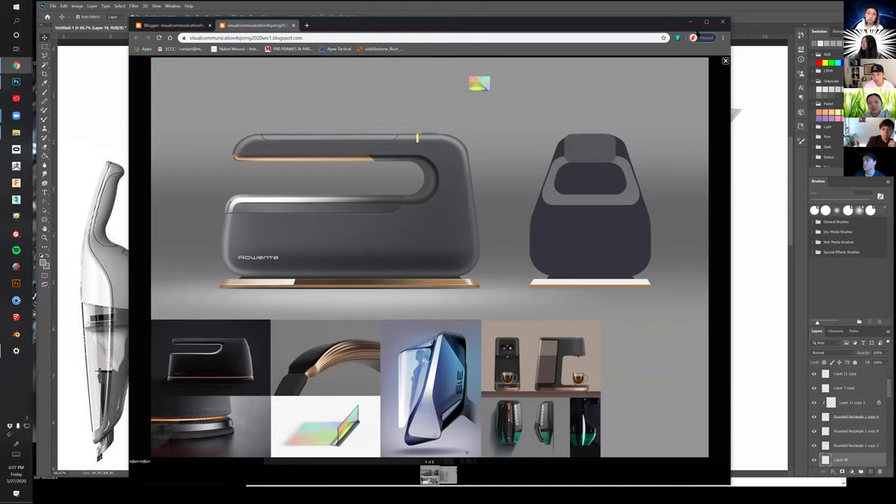
pyautogui.click(691, 23)
# Delete the white curved line running over the back of the mannequin's head and neck
pyautogui.click(651, 326)
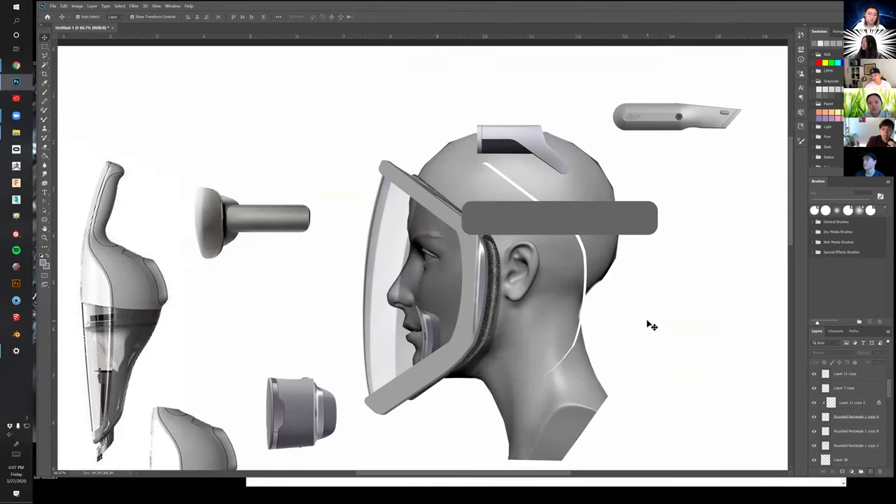
pyautogui.moveTo(588, 253); pyautogui.dragTo(591, 178)
pyautogui.press('Delete')
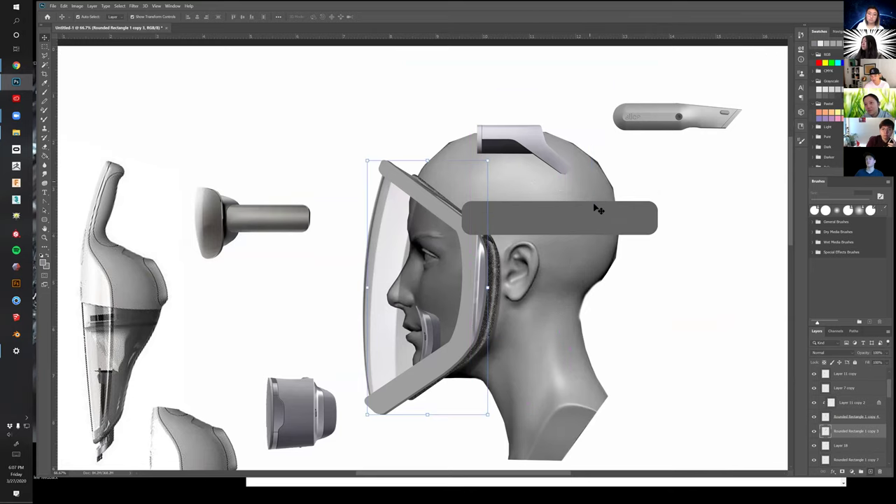
# Lock the transparent pixels of the visor frame's layer and softly shade the frame with a black brush at 20% opacity
pyautogui.moveTo(614, 313); pyautogui.dragTo(619, 272)
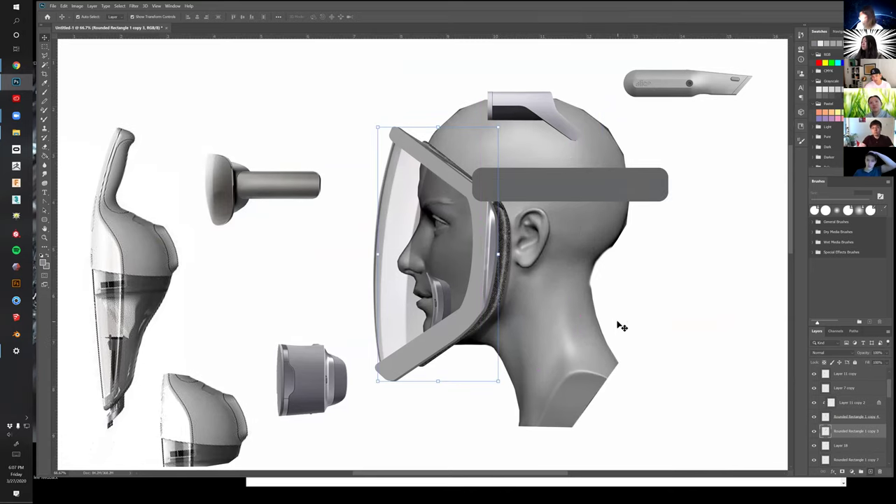
pyautogui.hotkey('shift', 'alt', 'Left')
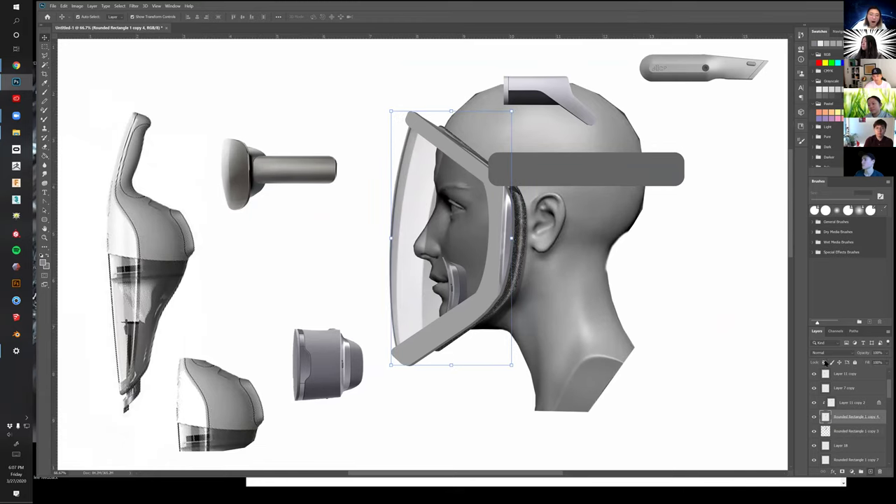
pyautogui.press('b')
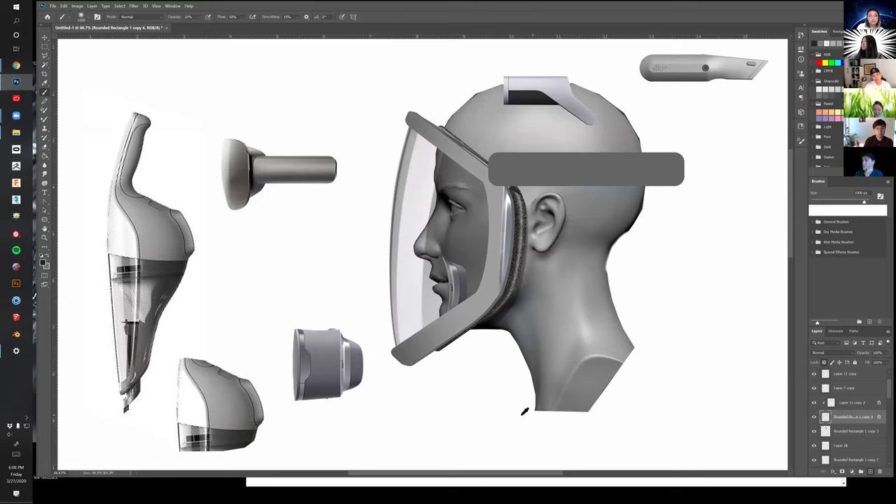
# Duplicate the grey strap rectangle and place the copy above it, over the forehead
pyautogui.press('v')
pyautogui.click(576, 168)
pyautogui.press('b')
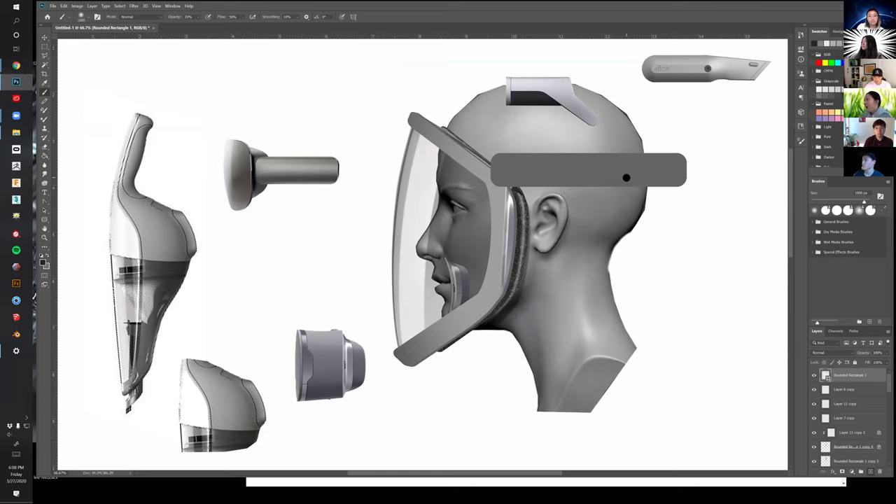
pyautogui.press('v')
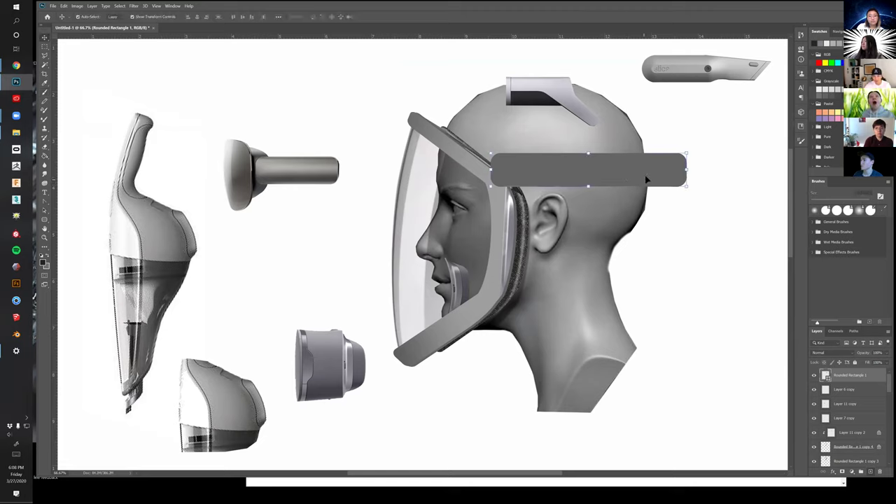
pyautogui.moveTo(651, 176); pyautogui.dragTo(562, 136)
# Rasterize the original strap rectangle and shorten it from the rear end to about 88% of its width
pyautogui.press('b')
pyautogui.click(640, 170)
pyautogui.click(634, 201)
pyautogui.hotkey('ctrl', 't')
pyautogui.moveTo(685, 171); pyautogui.dragTo(662, 170)
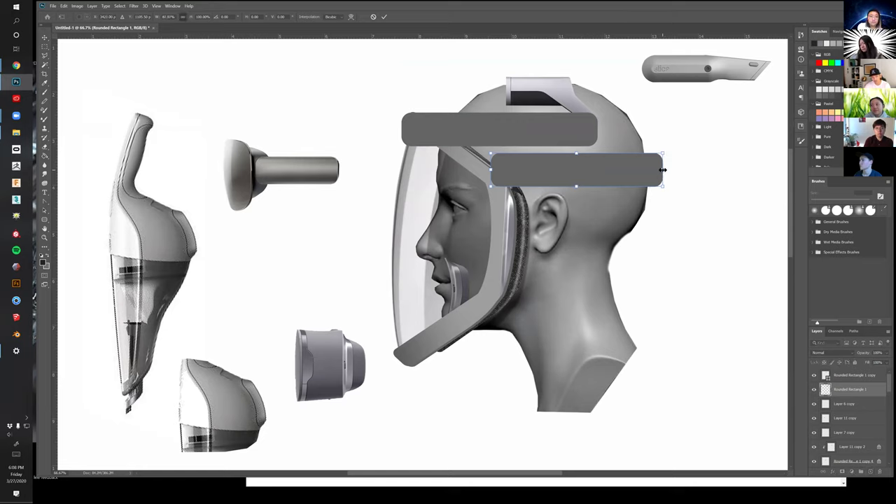
pyautogui.press('Return')
# Shade the rear end of the shortened strap with a soft black brush, undoing the first stroke and repainting it
pyautogui.press('b')
pyautogui.moveTo(684, 148); pyautogui.dragTo(678, 210)
pyautogui.hotkey('ctrl', 'z')
pyautogui.moveTo(673, 168); pyautogui.dragTo(666, 170)
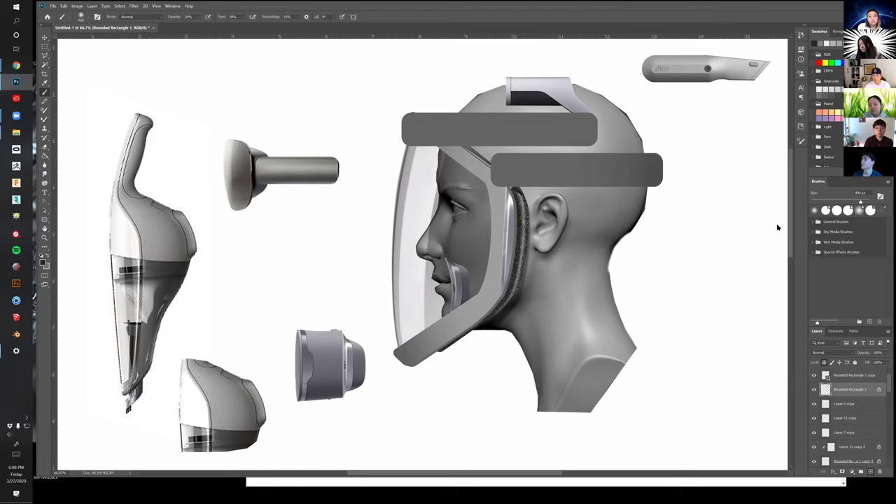
# Lighten the shortened strap with a Levels adjustment by raising the output black level
pyautogui.hotkey('ctrl', 'l')
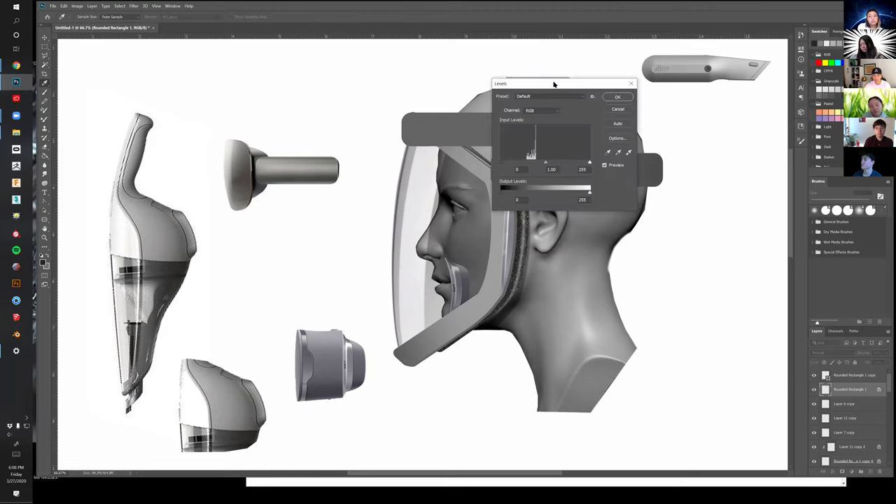
pyautogui.moveTo(559, 88); pyautogui.dragTo(654, 258)
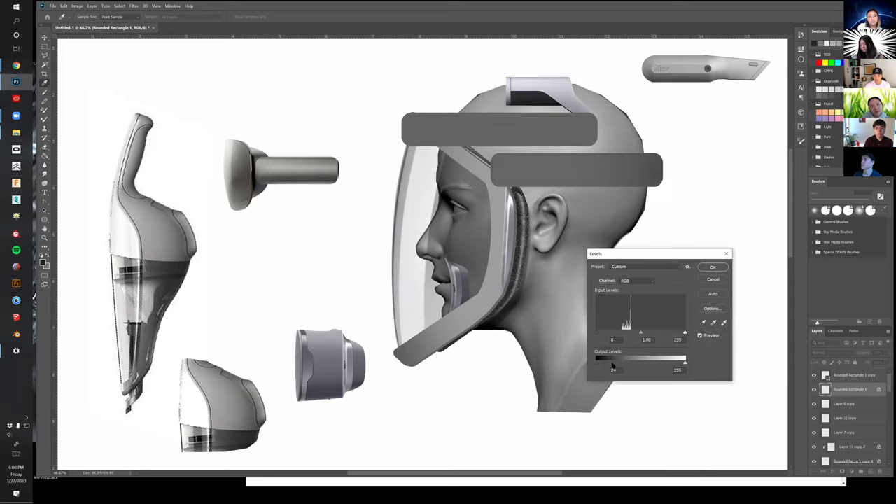
pyautogui.moveTo(611, 365); pyautogui.dragTo(616, 365)
pyautogui.moveTo(639, 334); pyautogui.dragTo(640, 336)
pyautogui.click(641, 335)
pyautogui.press('Return')
# Move the duplicate strap rectangle clear of the head, to the empty area above and in front of the visor
pyautogui.moveTo(653, 98); pyautogui.dragTo(660, 114)
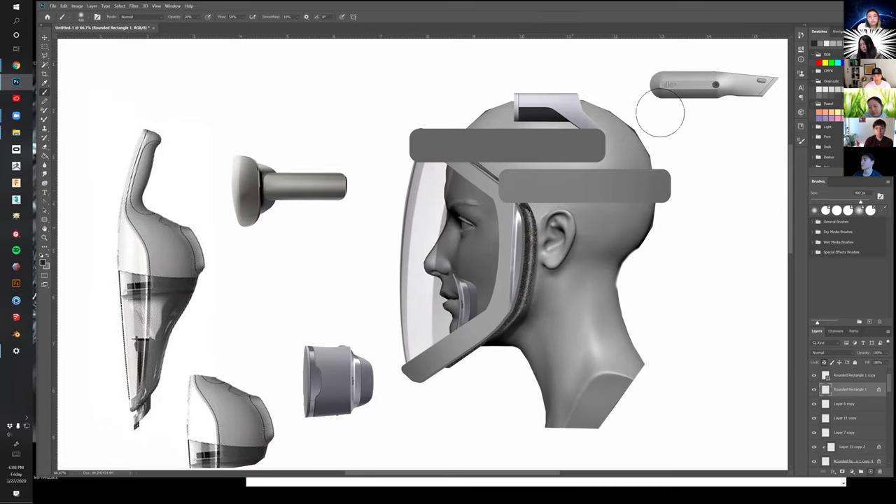
pyautogui.press('z')
pyautogui.click(537, 201)
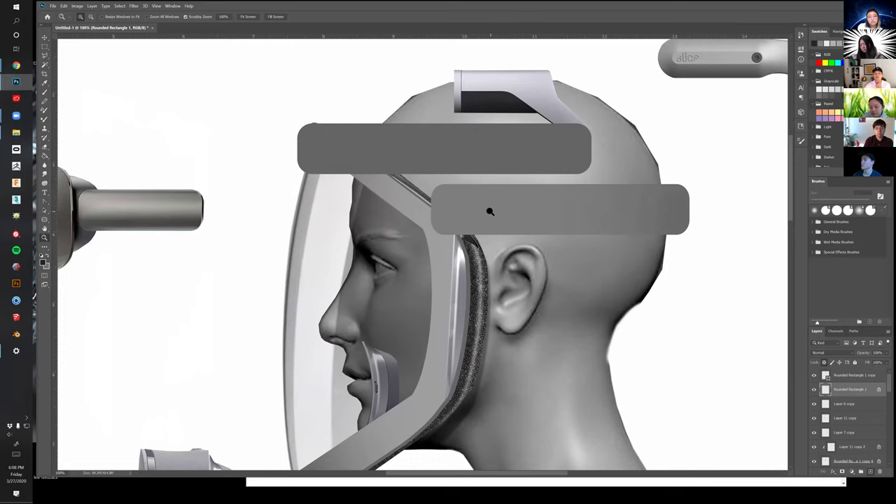
pyautogui.press('v')
pyautogui.click(512, 158)
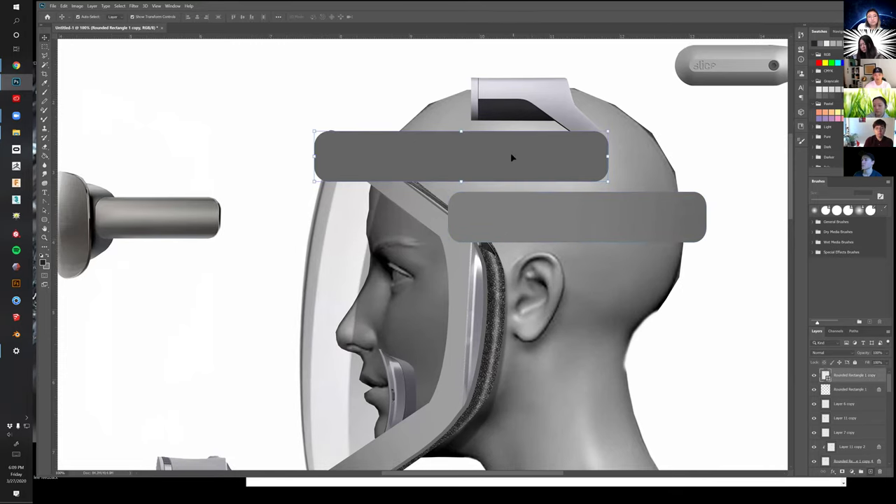
pyautogui.moveTo(511, 158); pyautogui.dragTo(348, 94)
pyautogui.moveTo(378, 194); pyautogui.dragTo(474, 97)
pyautogui.press('z')
pyautogui.keyDown('alt'); pyautogui.click(442, 158); pyautogui.keyUp('alt')
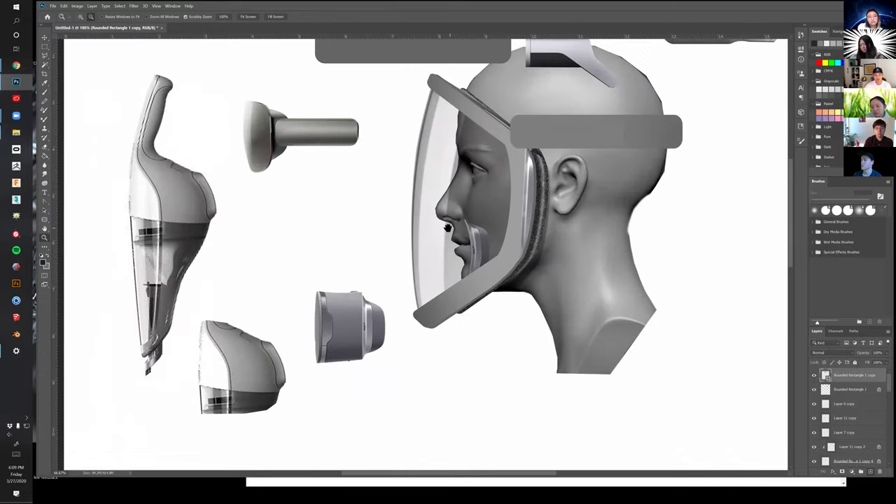
pyautogui.moveTo(444, 230); pyautogui.dragTo(437, 237)
# Move the shortened strap slightly up and toward the back of the head, and select the handheld vacuum image
pyautogui.press('v')
pyautogui.moveTo(506, 193); pyautogui.dragTo(505, 211)
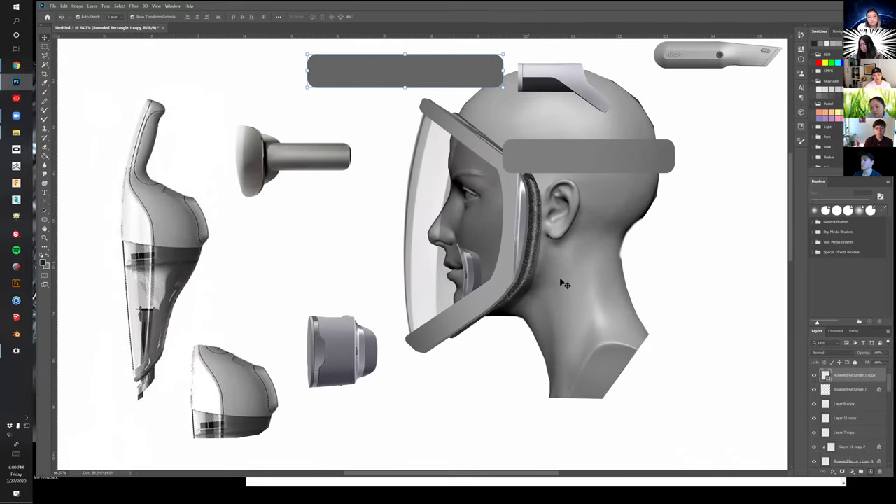
pyautogui.moveTo(569, 158); pyautogui.dragTo(592, 149)
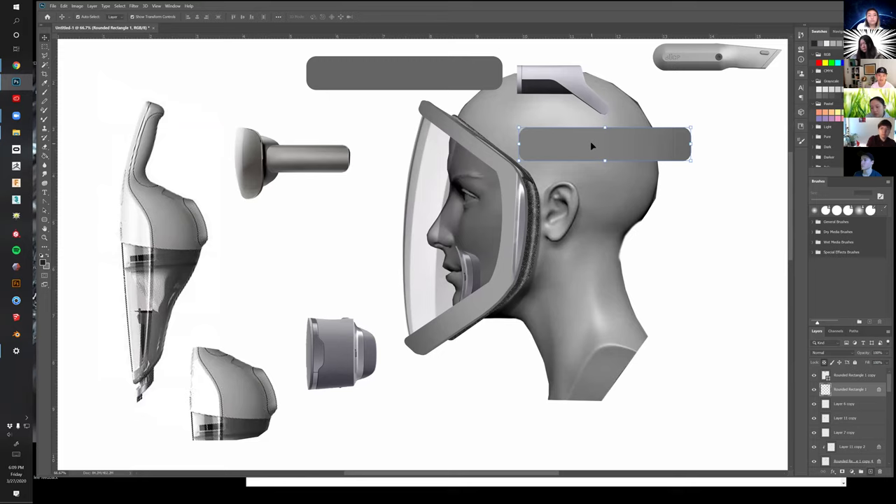
pyautogui.click(141, 235)
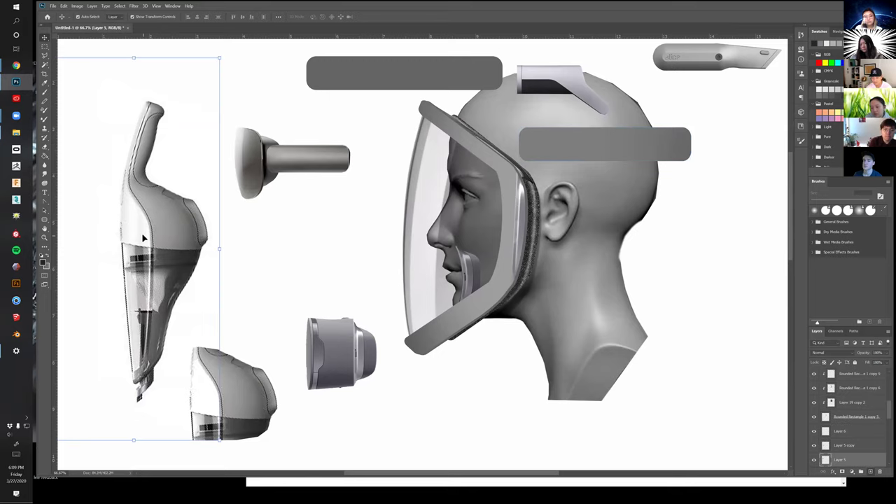
# Delete the full-length handheld vacuum image from the reference parts beside the mannequin
pyautogui.press('Delete')
pyautogui.moveTo(329, 286)
pyautogui.mouseDown()
pyautogui.moveTo(363, 286)
pyautogui.moveTo(344, 199)
pyautogui.moveTo(280, 210)
pyautogui.mouseUp()
pyautogui.moveTo(324, 243); pyautogui.dragTo(313, 238)
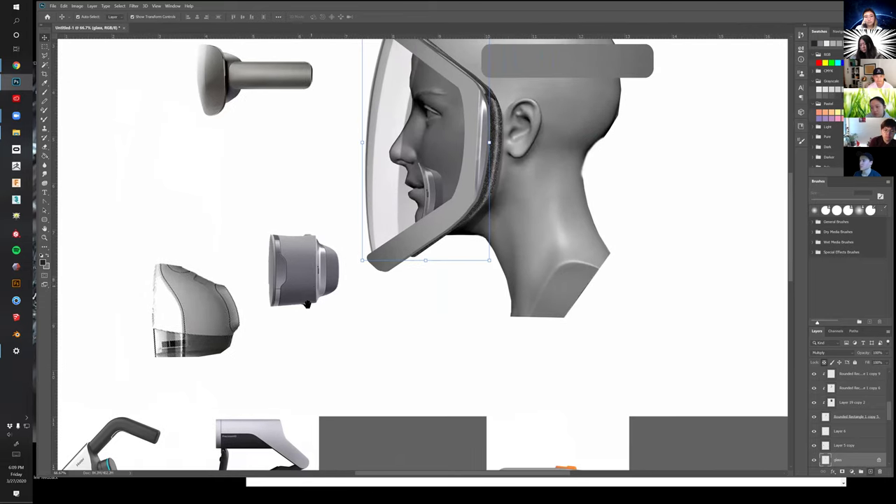
# Move the round-headed part with the cylindrical handle down and farther away from the visor
pyautogui.scroll(1, 231, 124)
pyautogui.click(241, 105)
pyautogui.moveTo(253, 105); pyautogui.dragTo(191, 187)
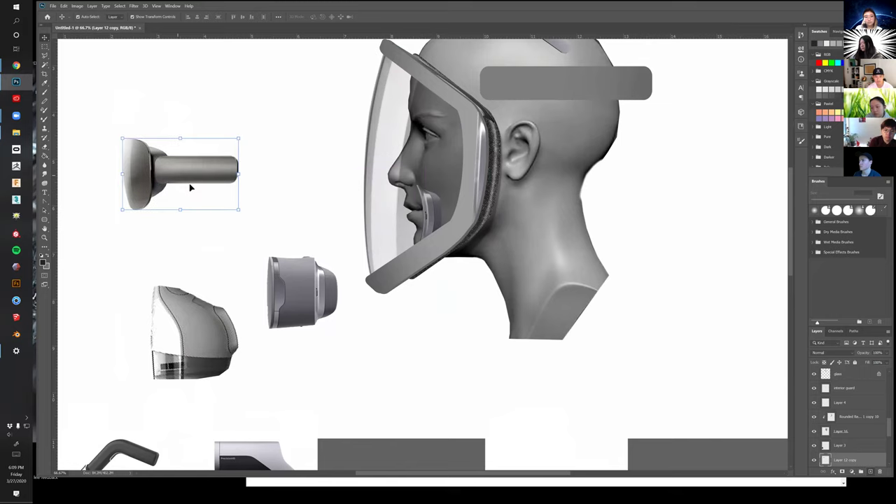
pyautogui.moveTo(234, 232); pyautogui.dragTo(276, 252)
# Cut off the part's cylindrical handle with a polygonal lasso selection, keeping the rounded head and its collar, and clear the selection
pyautogui.press('z')
pyautogui.click(210, 204)
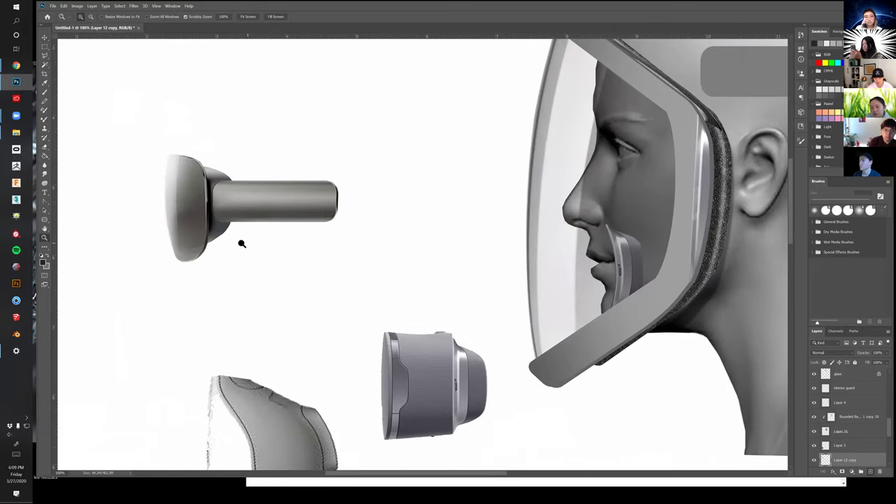
pyautogui.click(270, 266)
pyautogui.press('l')
pyautogui.click(251, 233)
pyautogui.click(254, 222)
pyautogui.moveTo(259, 210)
pyautogui.mouseDown()
pyautogui.moveTo(252, 145)
pyautogui.moveTo(327, 123)
pyautogui.moveTo(491, 150)
pyautogui.moveTo(510, 288)
pyautogui.moveTo(334, 286)
pyautogui.moveTo(300, 263)
pyautogui.moveTo(278, 242)
pyautogui.mouseUp()
pyautogui.press('z')
pyautogui.keyDown('alt'); pyautogui.click(358, 236); pyautogui.keyUp('alt')
pyautogui.keyDown('alt'); pyautogui.click(359, 237); pyautogui.keyUp('alt')
pyautogui.click(294, 233)
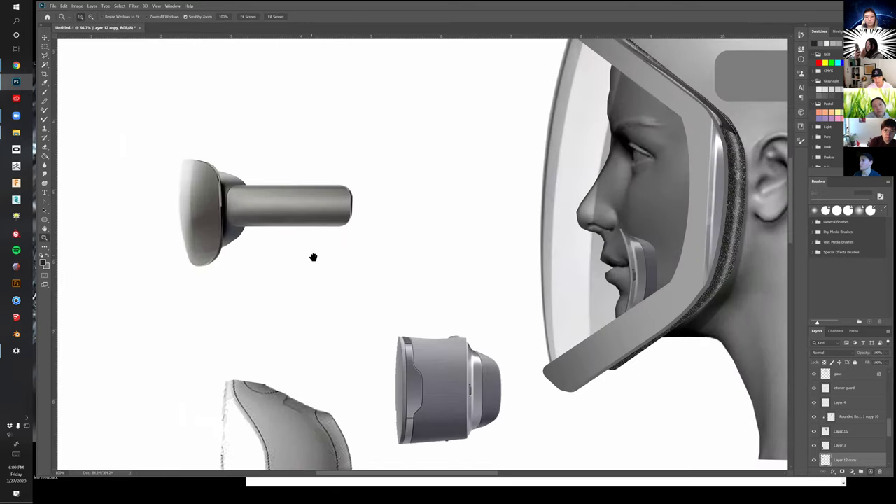
pyautogui.scroll(1, 313, 257)
pyautogui.press('Delete')
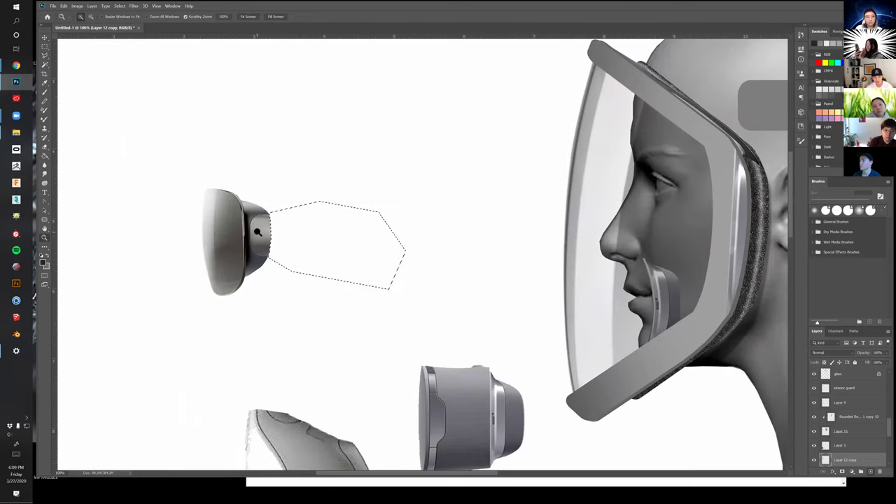
pyautogui.moveTo(257, 232); pyautogui.dragTo(274, 232)
pyautogui.press('m')
pyautogui.hotkey('ctrl', 'd')
# Outline the collar behind the rounded head with a wide polygonal lasso selection
pyautogui.press('l')
pyautogui.click(213, 125)
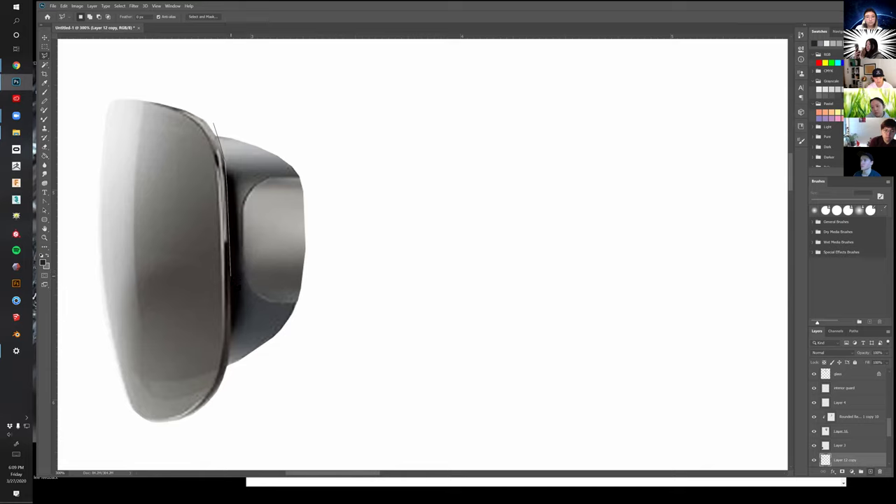
pyautogui.click(226, 386)
pyautogui.click(270, 400)
pyautogui.click(372, 337)
pyautogui.click(420, 180)
pyautogui.click(363, 89)
pyautogui.doubleClick(280, 101)
# Try to brush over the handle stub on the collar with a smaller brush, then undo the strokes and drop the selection
pyautogui.press('b')
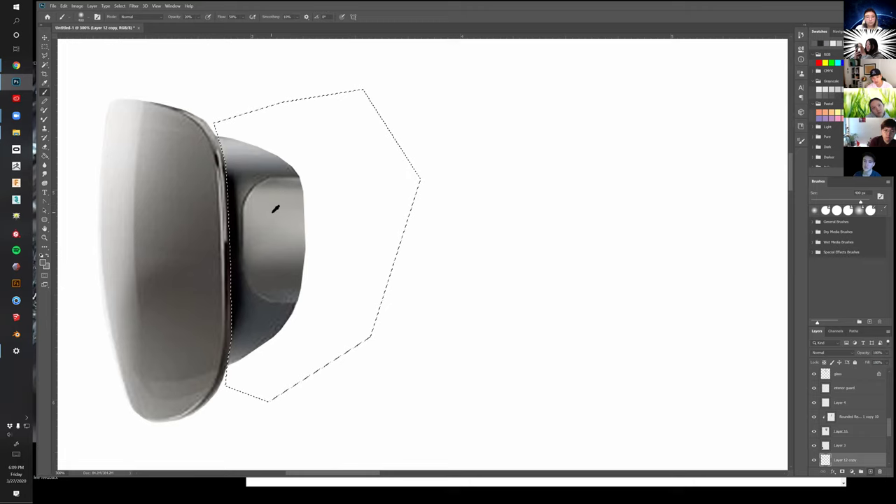
pyautogui.press('[')
pyautogui.press('[')
pyautogui.press('[')
pyautogui.press('[')
pyautogui.press('[')
pyautogui.press('[')
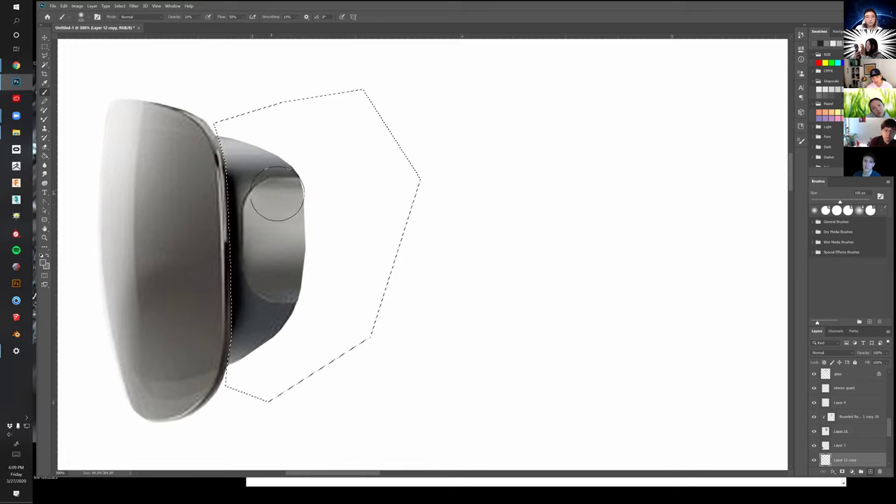
pyautogui.moveTo(237, 186); pyautogui.dragTo(280, 200)
pyautogui.keyDown('alt'); pyautogui.click(282, 222); pyautogui.keyUp('alt')
pyautogui.moveTo(185, 186); pyautogui.dragTo(348, 185)
pyautogui.hotkey('ctrl', 'z')
pyautogui.hotkey('ctrl', 'z')
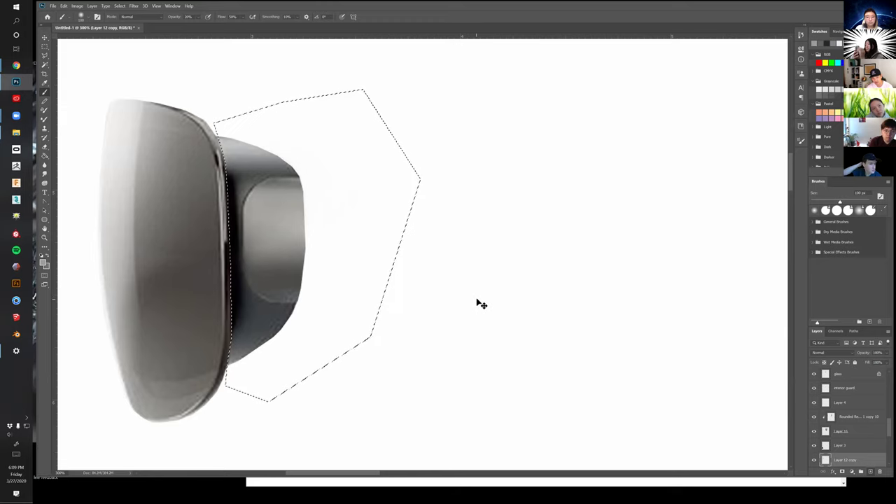
pyautogui.hotkey('ctrl', 'd')
pyautogui.hotkey('ctrl', 'z')
pyautogui.press('m')
pyautogui.click(413, 398)
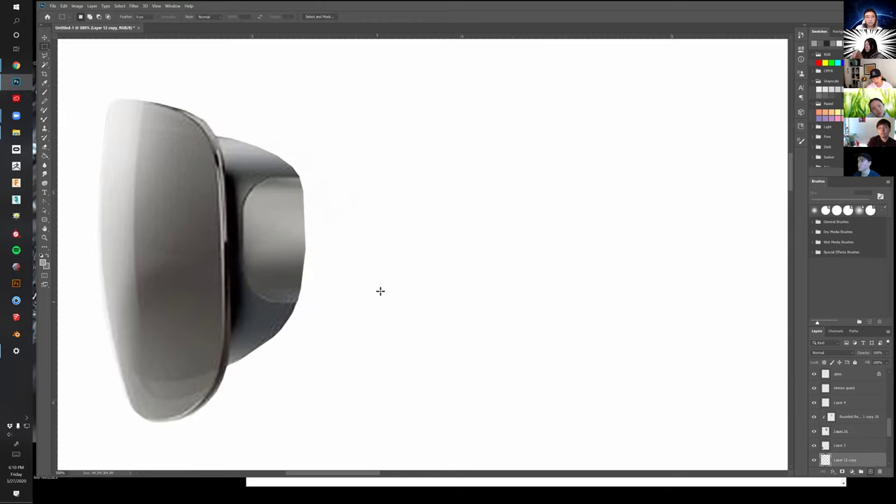
# Select the collar with a polygonal lasso that follows the rounded head's rim, and lock the layer's transparent pixels
pyautogui.press('l')
pyautogui.click(343, 142)
pyautogui.click(362, 315)
pyautogui.click(311, 389)
pyautogui.click(267, 398)
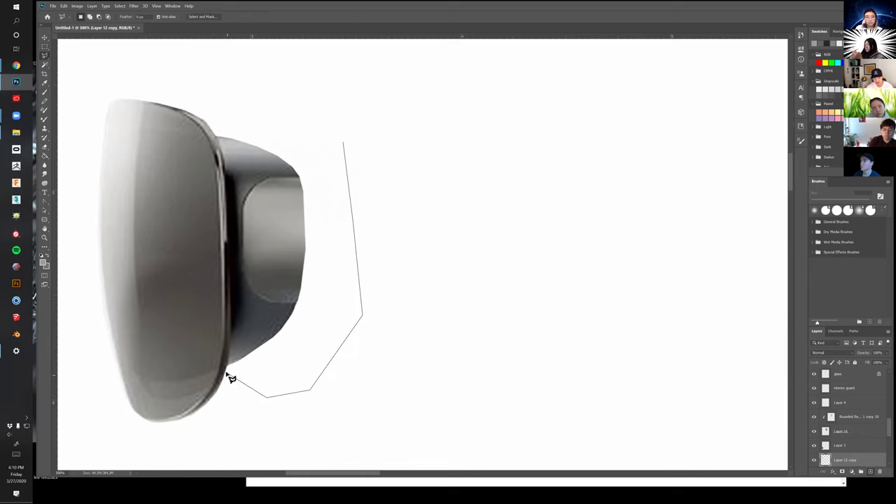
pyautogui.click(226, 369)
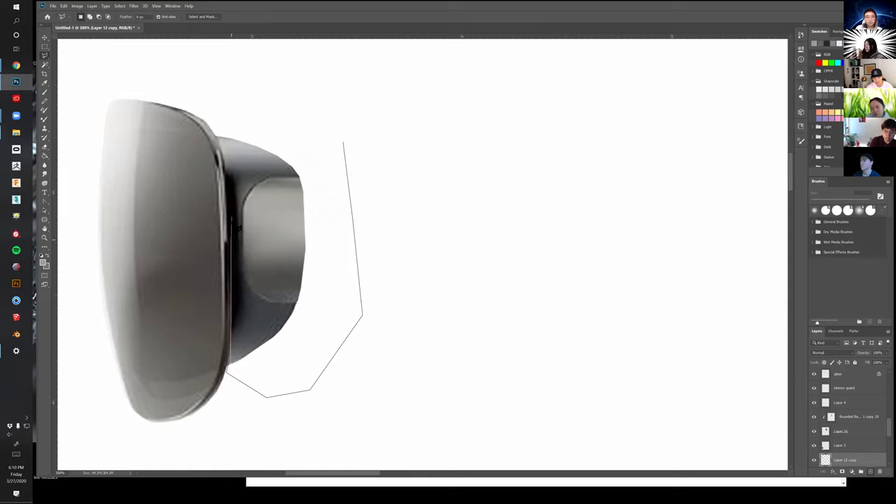
pyautogui.click(216, 131)
pyautogui.click(226, 116)
pyautogui.click(267, 122)
pyautogui.doubleClick(292, 147)
pyautogui.press('b')
pyautogui.press('b')
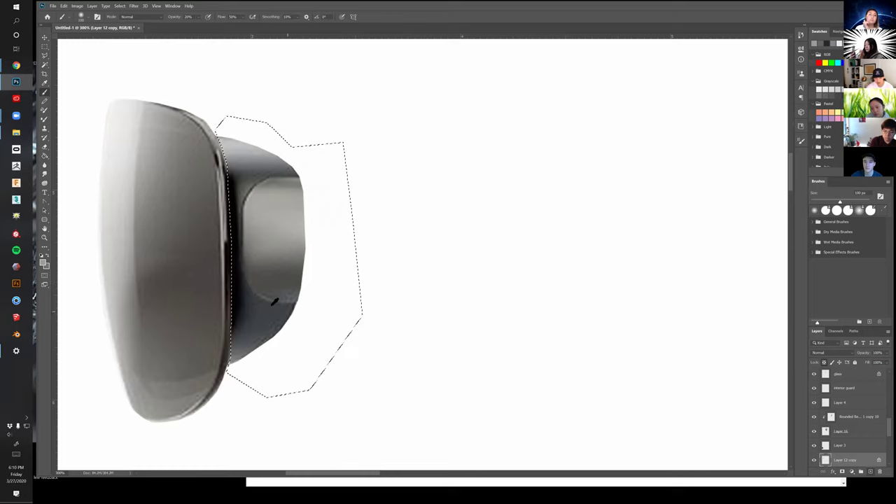
# Paint over the lower and upper edges of the handle stub with greys sampled from the collar at 90% opacity
pyautogui.keyDown('alt'); pyautogui.click(253, 285); pyautogui.keyUp('alt')
pyautogui.press('9')
pyautogui.moveTo(284, 296)
pyautogui.mouseDown()
pyautogui.moveTo(273, 302)
pyautogui.moveTo(297, 305)
pyautogui.moveTo(269, 291)
pyautogui.mouseUp()
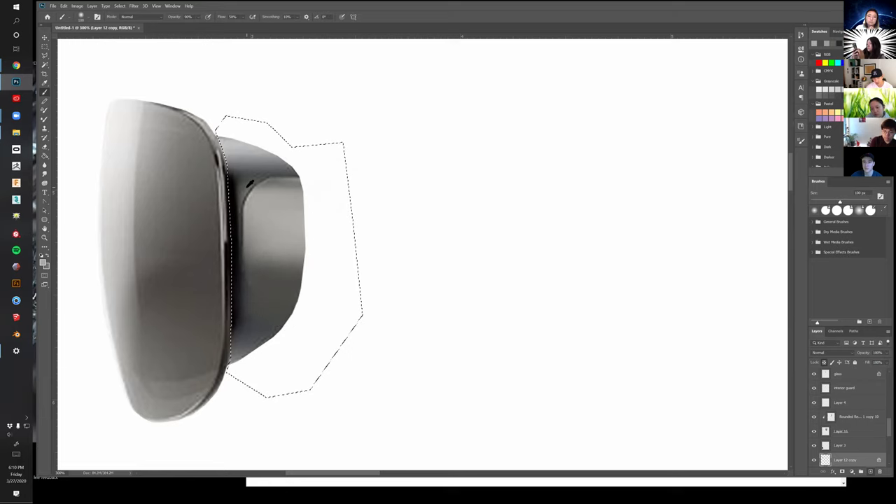
pyautogui.moveTo(249, 184); pyautogui.dragTo(329, 196)
pyautogui.moveTo(279, 183)
pyautogui.mouseDown()
pyautogui.moveTo(253, 185)
pyautogui.moveTo(297, 185)
pyautogui.moveTo(268, 204)
pyautogui.mouseUp()
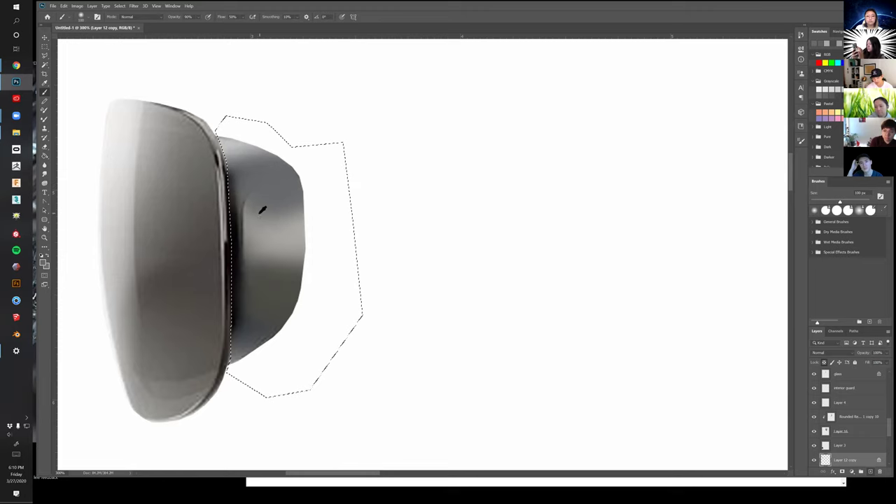
# Paint a sampled lighter grey across the upper middle of the collar with a smaller brush to hide the stub's outline
pyautogui.keyDown('alt'); pyautogui.click(278, 230); pyautogui.keyUp('alt')
pyautogui.press('[')
pyautogui.press('[')
pyautogui.press('[')
pyautogui.press('[')
pyautogui.press('[')
pyautogui.press('[')
pyautogui.moveTo(252, 207)
pyautogui.mouseDown()
pyautogui.moveTo(254, 251)
pyautogui.moveTo(257, 224)
pyautogui.moveTo(254, 246)
pyautogui.moveTo(260, 229)
pyautogui.moveTo(312, 208)
pyautogui.mouseUp()
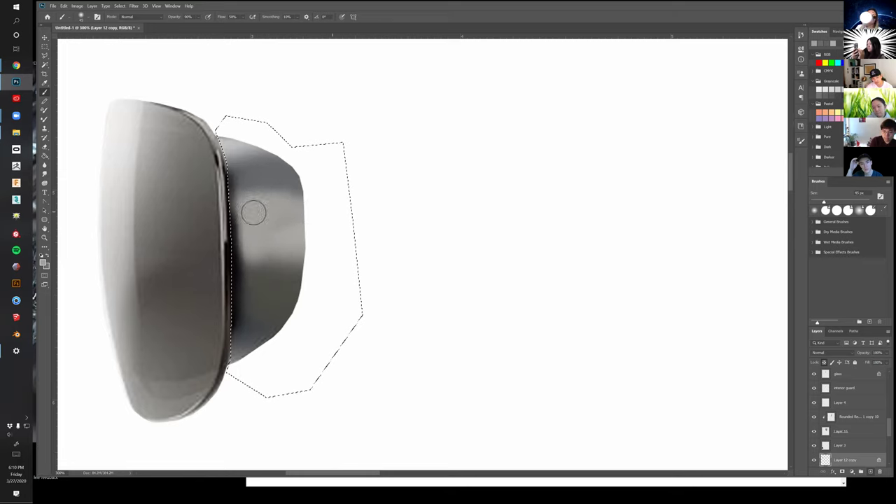
# Brush a soft light highlight across the middle of the collar, undoing the larger-brush strokes and repainting with a smaller brush
pyautogui.press(']')
pyautogui.press(']')
pyautogui.press(']')
pyautogui.press(']')
pyautogui.press(']')
pyautogui.press(']')
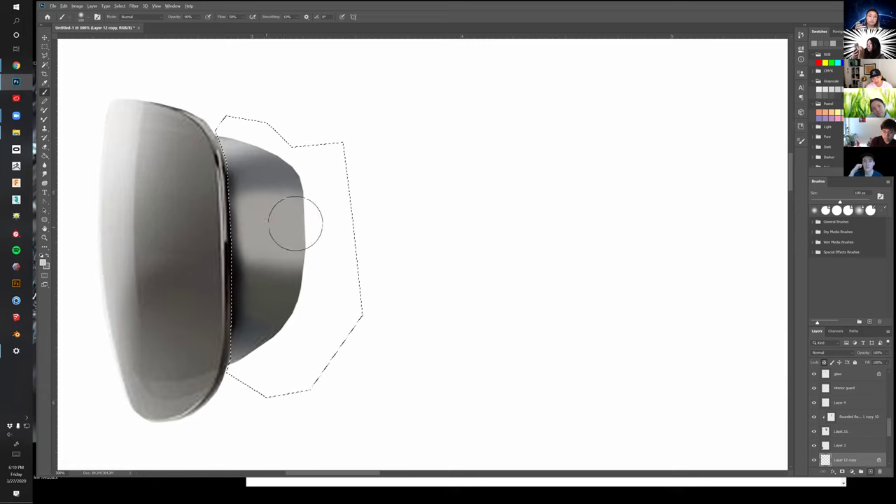
pyautogui.hotkey('ctrl', 'z')
pyautogui.hotkey('ctrl', 'z')
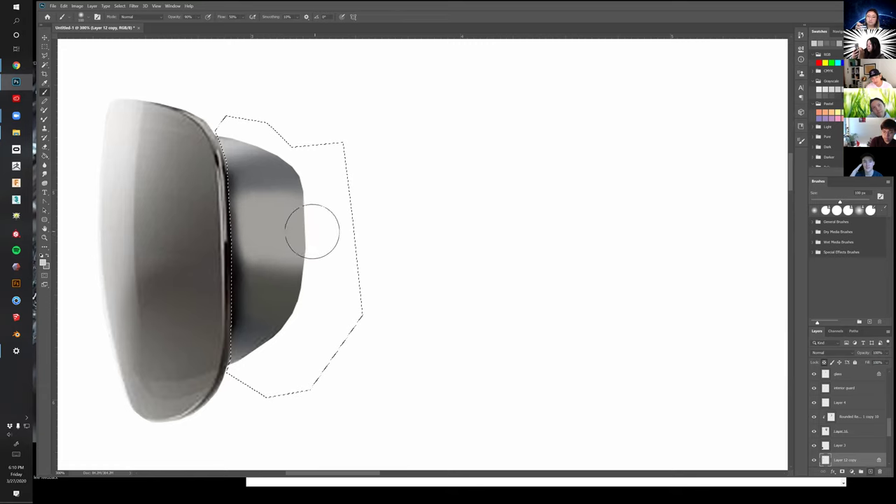
pyautogui.press('[')
pyautogui.press('[')
pyautogui.press('[')
pyautogui.moveTo(253, 223); pyautogui.dragTo(383, 233)
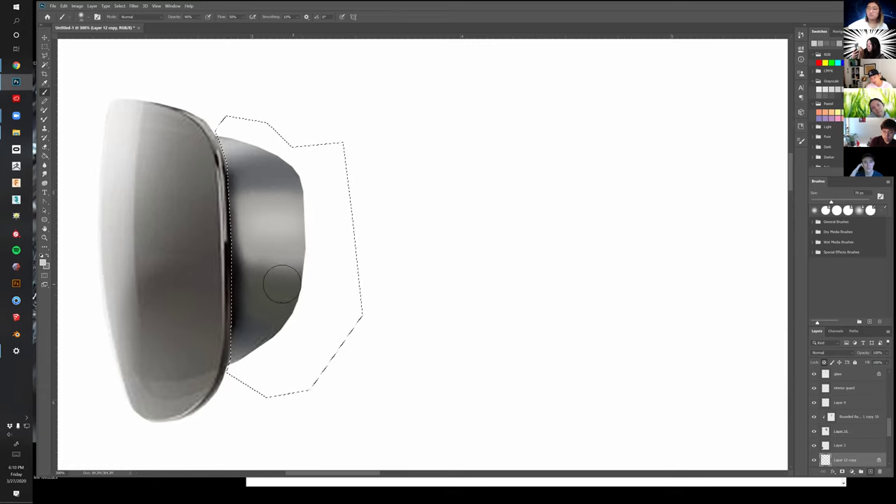
# Darken the collar's edge along the rounded head's rim with a sampled near-black, and clear the selection
pyautogui.keyDown('alt'); pyautogui.click(238, 286); pyautogui.keyUp('alt')
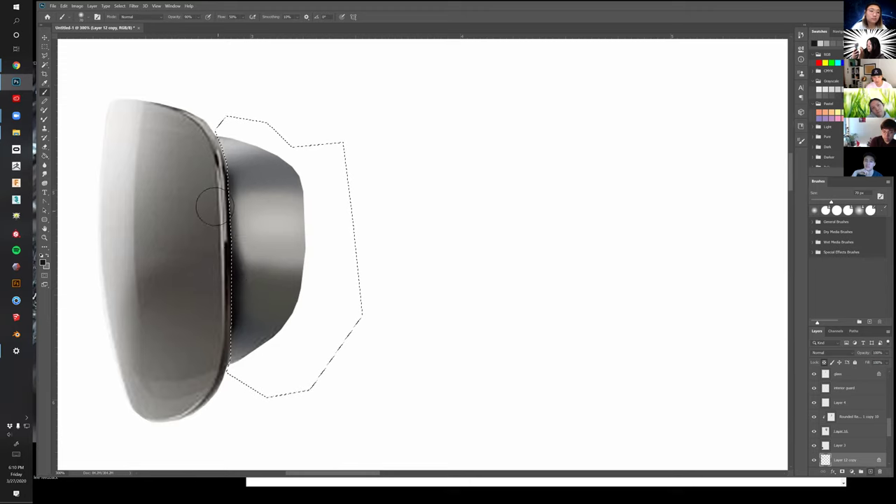
pyautogui.moveTo(231, 226)
pyautogui.mouseDown()
pyautogui.moveTo(224, 189)
pyautogui.moveTo(221, 282)
pyautogui.moveTo(225, 194)
pyautogui.mouseUp()
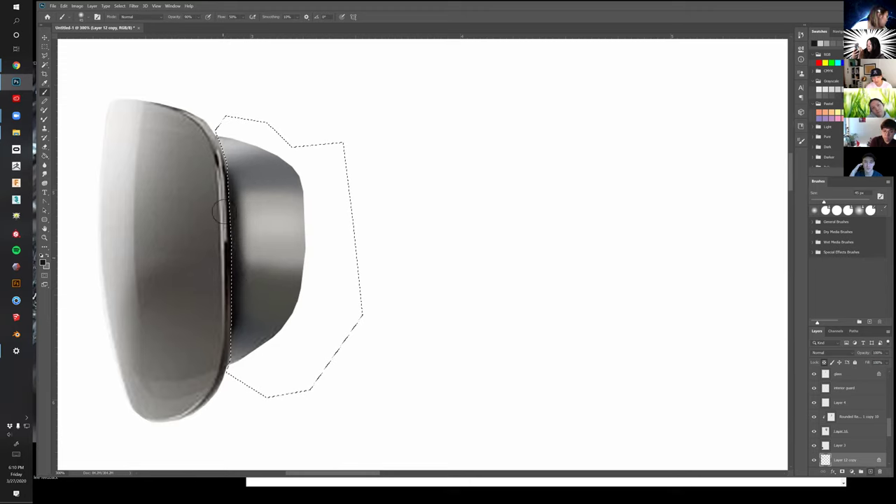
pyautogui.press('m')
pyautogui.click(367, 229)
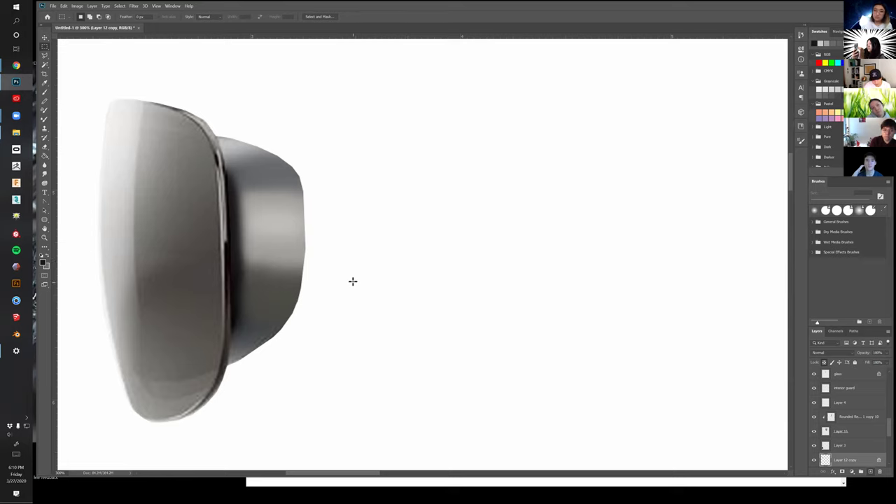
# Move the retouched part over the mannequin's mouth inside the visor and raise its layer so it shows in front of the face
pyautogui.scroll(-1, 357, 283)
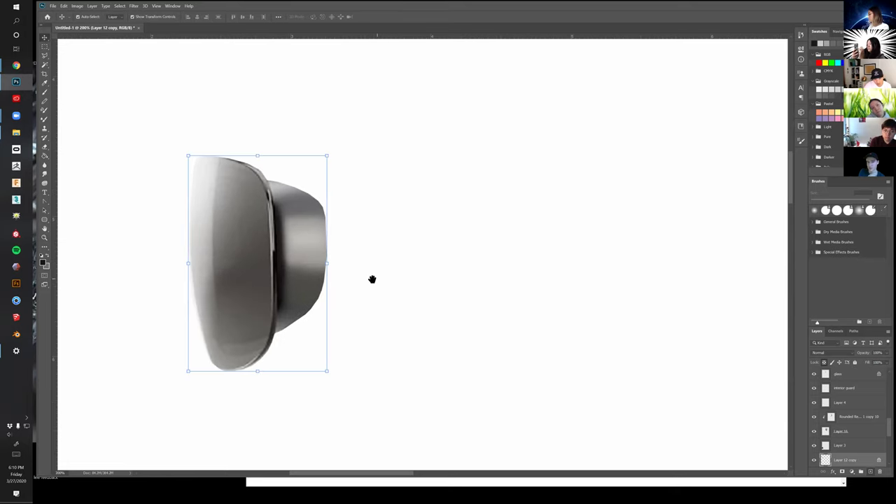
pyautogui.moveTo(380, 275); pyautogui.dragTo(373, 284)
pyautogui.keyDown('ctrl'); pyautogui.keyDown('alt'); pyautogui.click(374, 285); pyautogui.keyUp('alt'); pyautogui.keyUp('ctrl')
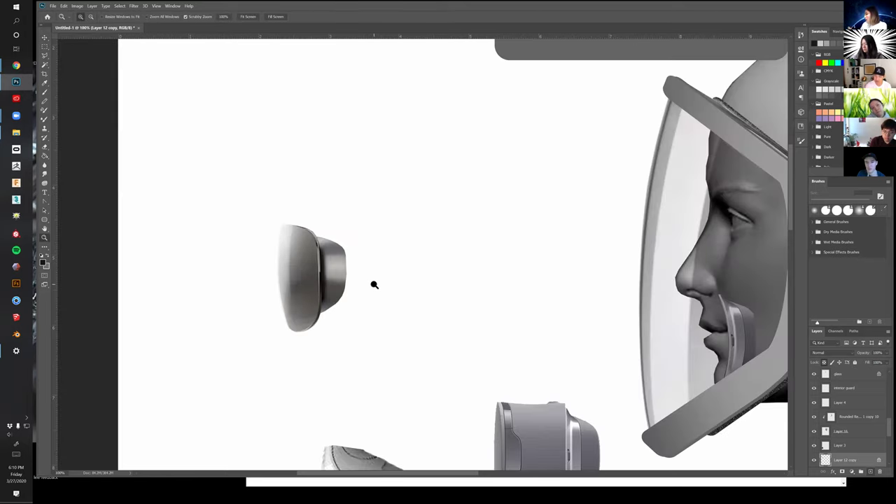
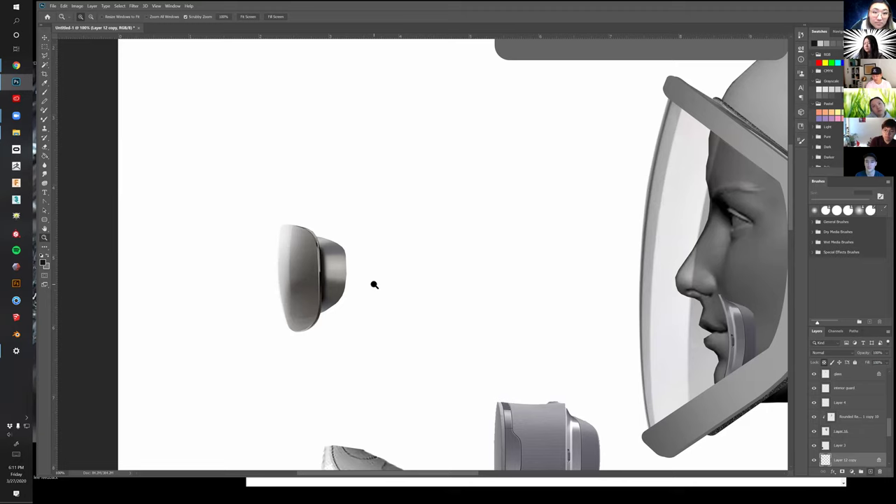
pyautogui.press('v')
pyautogui.moveTo(412, 238); pyautogui.dragTo(366, 209)
pyautogui.moveTo(260, 245); pyautogui.dragTo(390, 265)
pyautogui.moveTo(458, 259); pyautogui.dragTo(679, 308)
pyautogui.moveTo(498, 294); pyautogui.dragTo(289, 259)
pyautogui.moveTo(857, 462); pyautogui.dragTo(854, 440)
pyautogui.moveTo(460, 266); pyautogui.dragTo(480, 265)
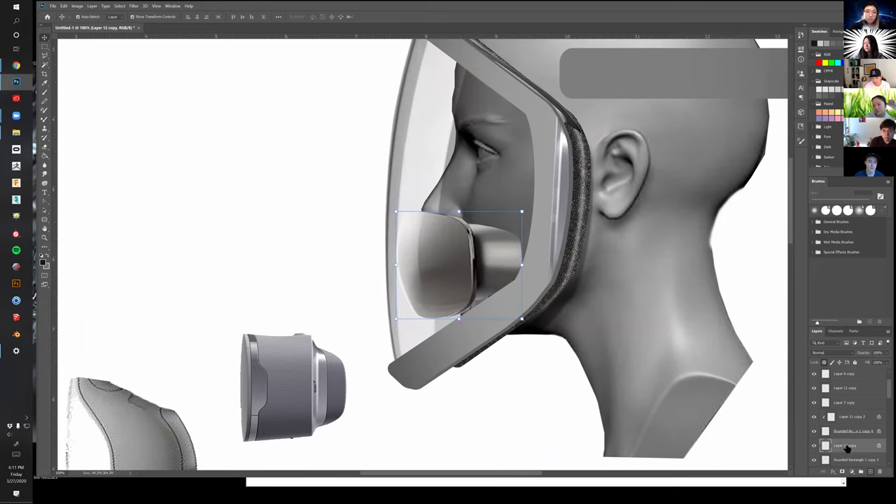
# Reorder the mask part's layer so it sits directly beneath the glass layer
pyautogui.moveTo(847, 446); pyautogui.dragTo(839, 418)
pyautogui.scroll(3, 846, 448)
pyautogui.click(507, 174)
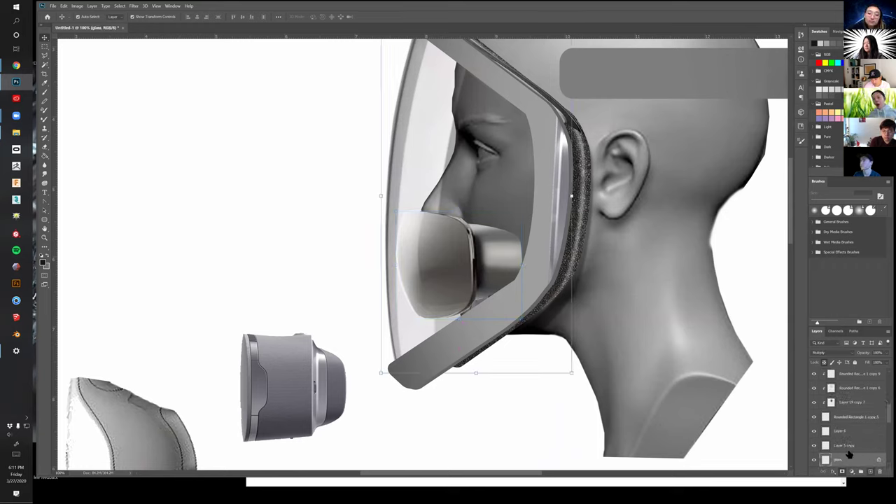
pyautogui.scroll(3, 849, 452)
pyautogui.click(460, 271)
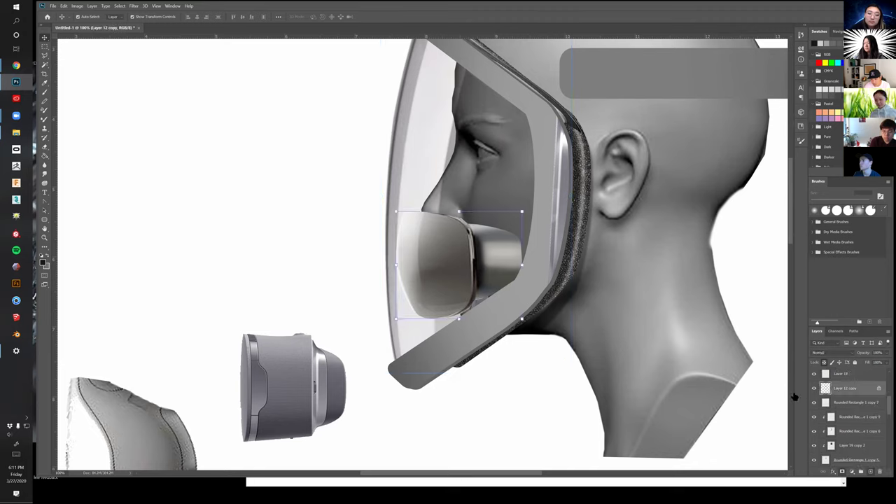
pyautogui.scroll(-3, 850, 420)
pyautogui.moveTo(846, 491); pyautogui.dragTo(858, 450)
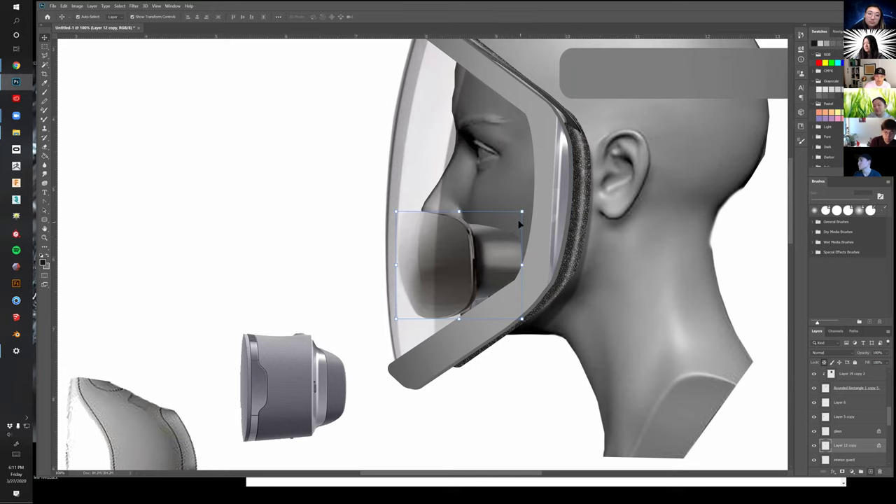
# Transform the mask part: raise it over the nose and mouth, rotate it about 10 degrees and flip it vertically
pyautogui.hotkey('ctrl', 't')
pyautogui.moveTo(466, 261); pyautogui.dragTo(468, 243)
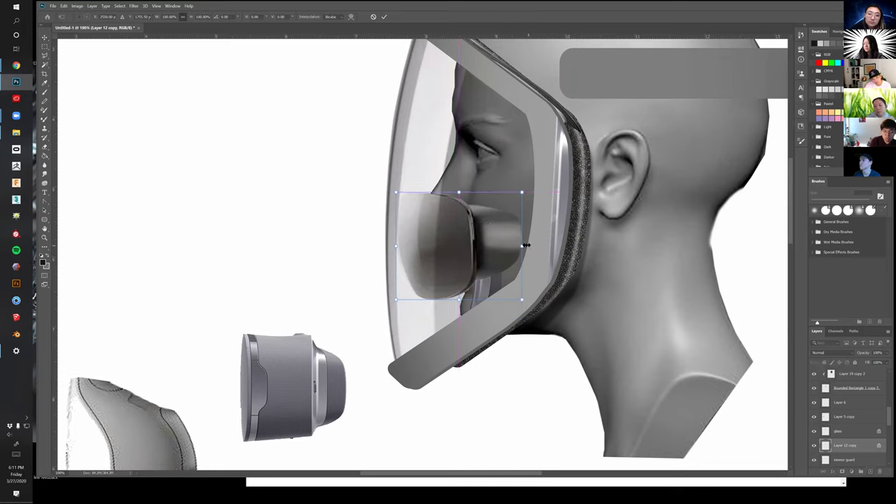
pyautogui.moveTo(526, 249); pyautogui.dragTo(520, 259)
pyautogui.rightClick(451, 301)
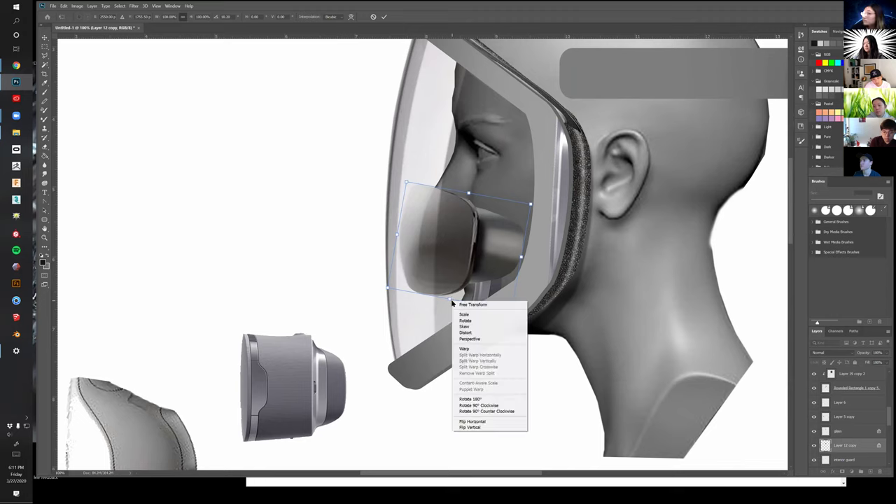
pyautogui.click(490, 427)
pyautogui.moveTo(456, 275); pyautogui.dragTo(458, 263)
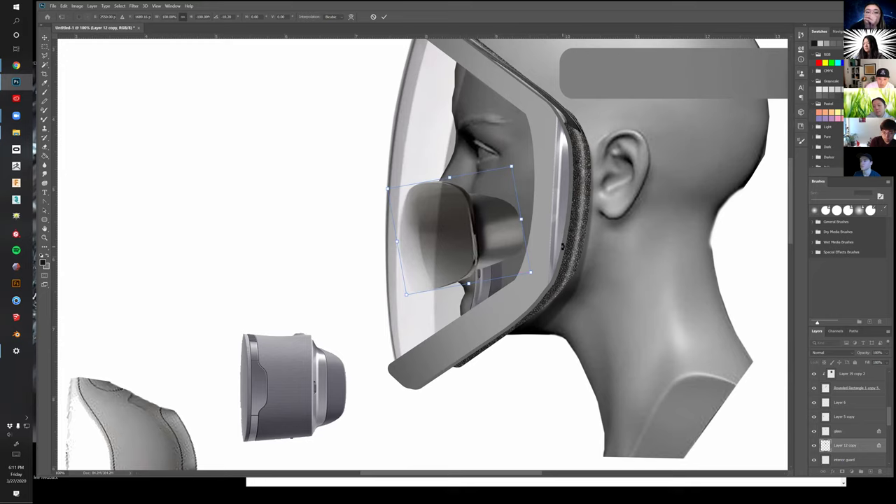
pyautogui.press('Return')
# Select the mask part's collar with a polygonal lasso that follows the rim of the rounded head
pyautogui.press('z')
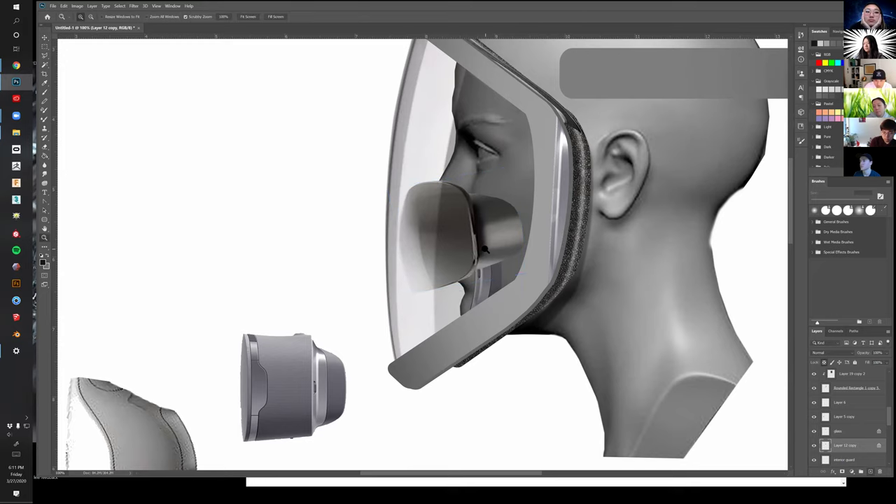
pyautogui.click(485, 250)
pyautogui.click(483, 257)
pyautogui.press('l')
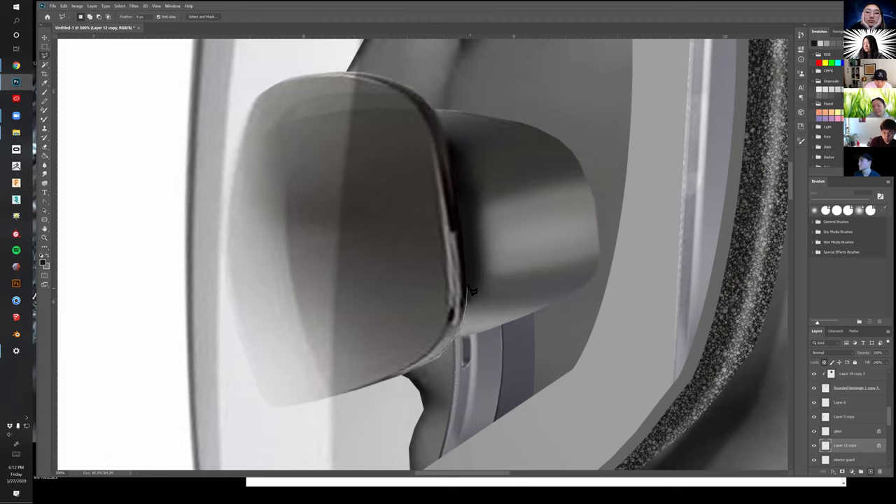
pyautogui.moveTo(482, 230)
pyautogui.mouseDown()
pyautogui.moveTo(464, 223)
pyautogui.moveTo(460, 198)
pyautogui.mouseUp()
pyautogui.moveTo(436, 107)
pyautogui.mouseDown()
pyautogui.moveTo(605, 105)
pyautogui.moveTo(647, 240)
pyautogui.moveTo(532, 370)
pyautogui.moveTo(458, 396)
pyautogui.mouseUp()
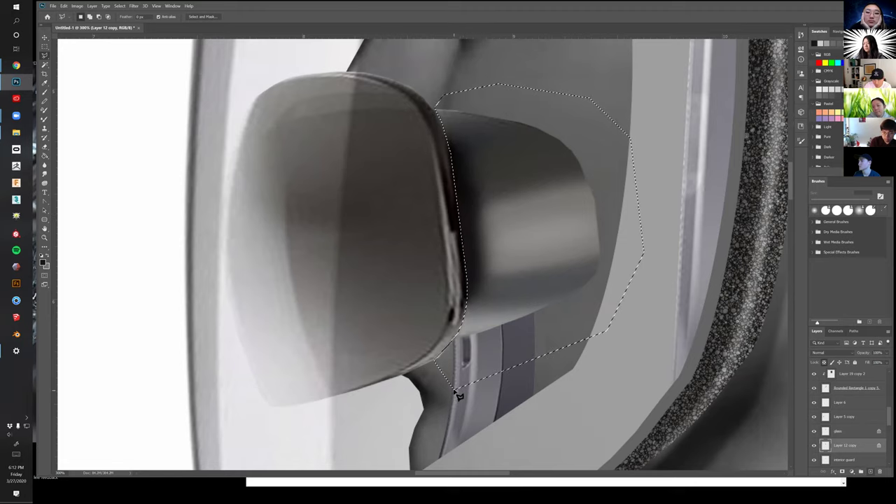
# Delete the lassoed collar from the mask part and clear the selection
pyautogui.press('Delete')
pyautogui.hotkey('ctrl', 'd')
pyautogui.press('m')
pyautogui.keyDown('ctrl'); pyautogui.click(492, 371); pyautogui.keyUp('ctrl')
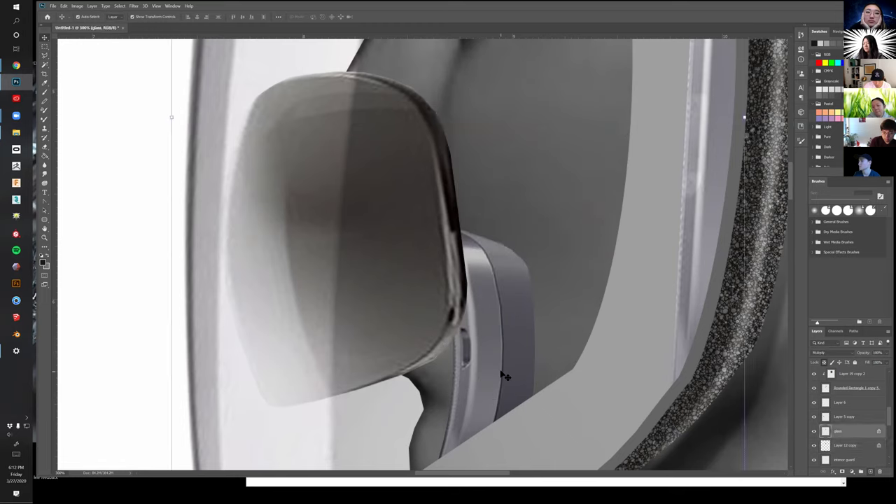
# Identify the interior guard by toggling the visibility of neighbouring layers, and select its layer
pyautogui.scroll(-3, 855, 447)
pyautogui.click(850, 403)
pyautogui.click(815, 403)
pyautogui.click(814, 402)
pyautogui.click(814, 417)
pyautogui.click(814, 416)
pyautogui.click(845, 417)
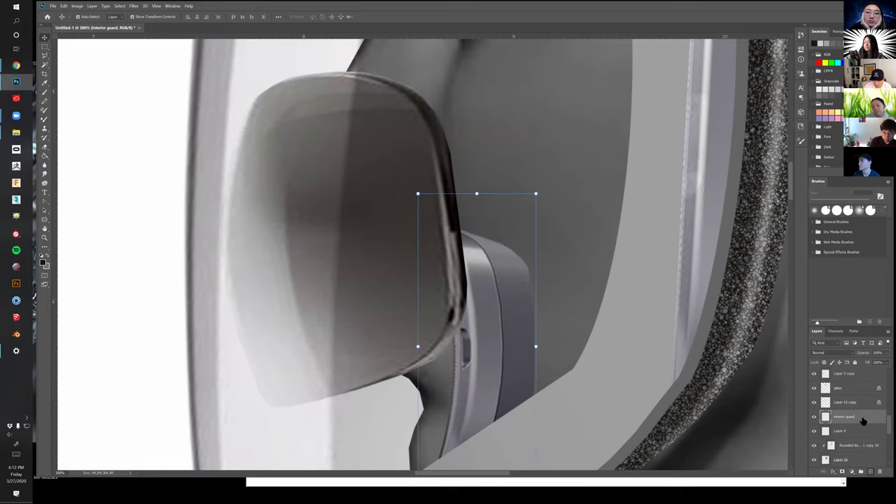
# Raise the interior guard with a free transform so it sits directly behind the mask part's dark rear rim
pyautogui.click(535, 195)
pyautogui.moveTo(513, 328); pyautogui.dragTo(506, 205)
pyautogui.moveTo(551, 224); pyautogui.dragTo(596, 306)
pyautogui.moveTo(598, 257); pyautogui.dragTo(565, 269)
pyautogui.moveTo(534, 408); pyautogui.dragTo(532, 397)
pyautogui.moveTo(585, 296); pyautogui.dragTo(573, 292)
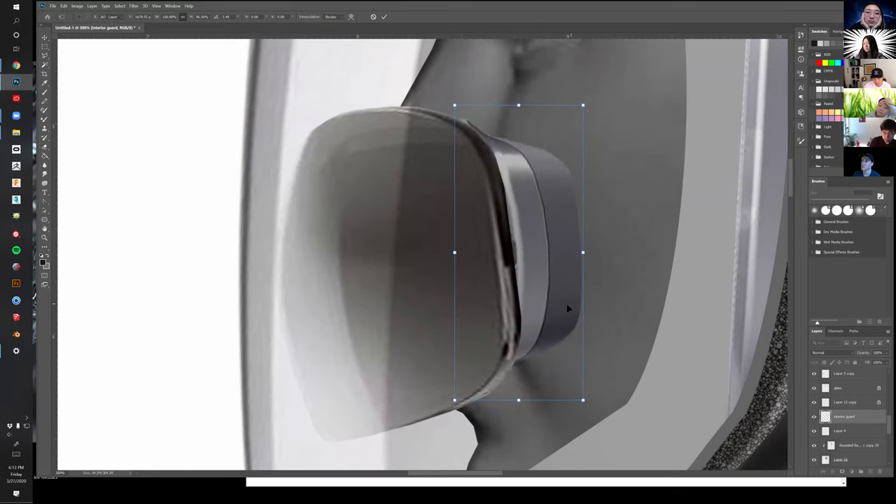
# Stretch the interior guard to about 148% height so it runs down behind the frame, and widen it toward the cheek
pyautogui.scroll(-3, 553, 313)
pyautogui.moveTo(516, 283); pyautogui.dragTo(534, 422)
pyautogui.scroll(3, 472, 406)
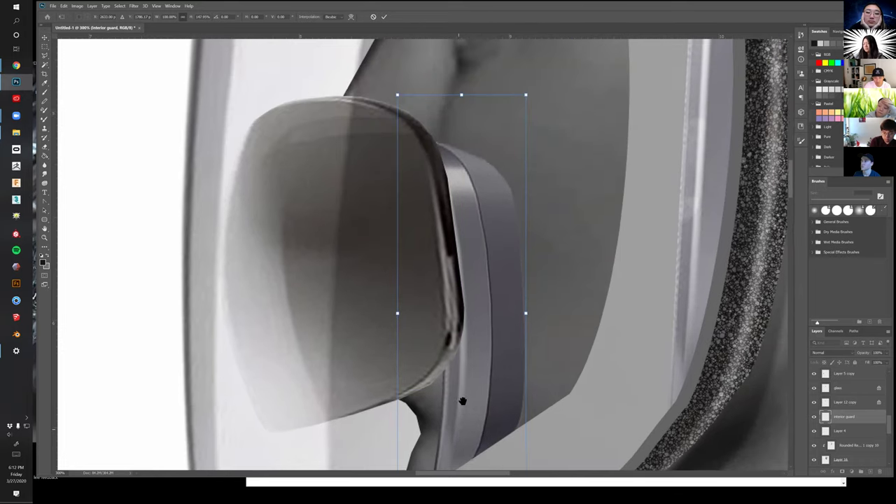
pyautogui.scroll(-1, 458, 414)
pyautogui.moveTo(532, 282)
pyautogui.mouseDown()
pyautogui.moveTo(546, 282)
pyautogui.moveTo(530, 284)
pyautogui.mouseUp()
pyautogui.scroll(-2, 553, 315)
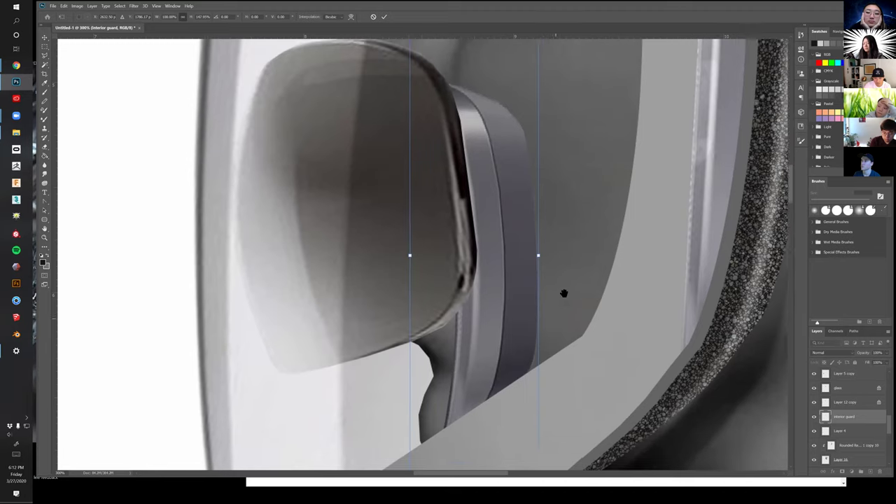
pyautogui.moveTo(555, 246); pyautogui.dragTo(597, 245)
pyautogui.press('Return')
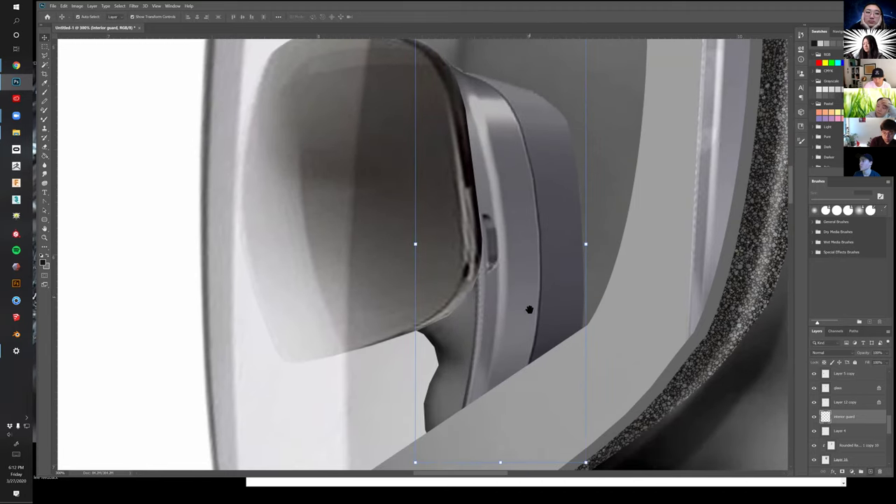
# Desaturate the interior guard with Hue/Saturation by setting its saturation to -100
pyautogui.scroll(2, 553, 287)
pyautogui.hotkey('ctrl', 'u')
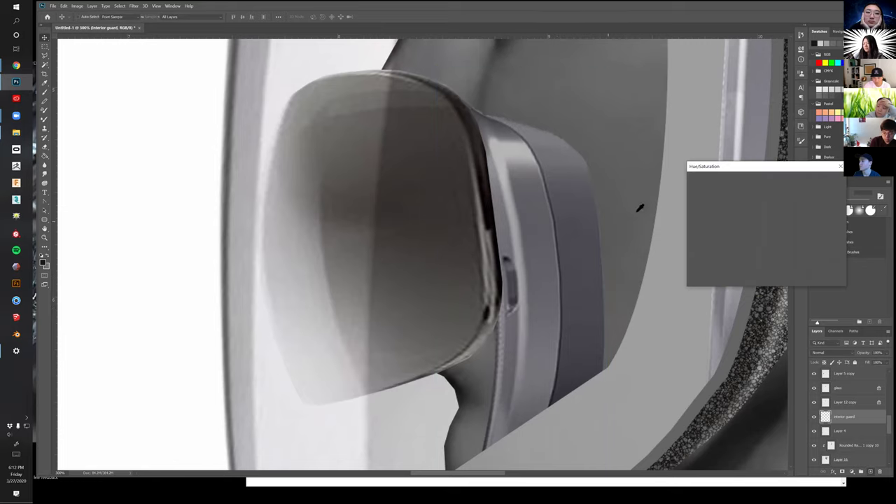
pyautogui.moveTo(749, 234); pyautogui.dragTo(690, 232)
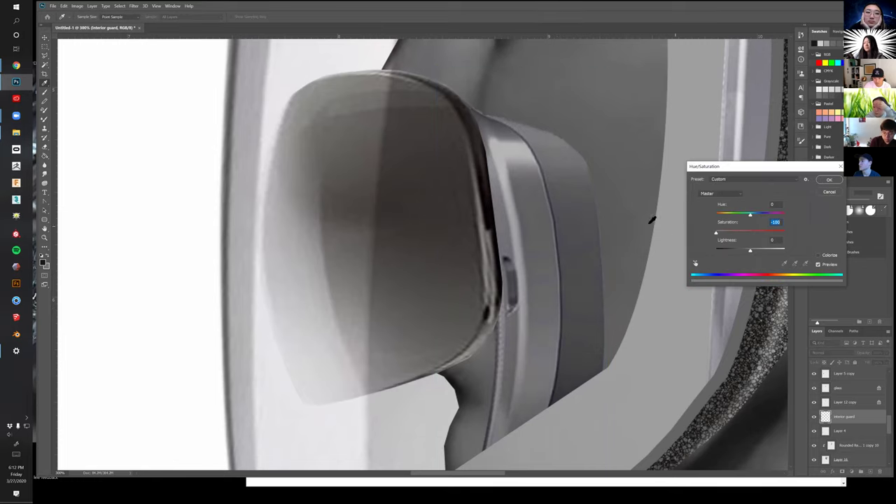
pyautogui.click(823, 181)
# Duplicate the interior guard layer and select the original beneath the copy
pyautogui.press('z')
pyautogui.moveTo(609, 260); pyautogui.dragTo(560, 263)
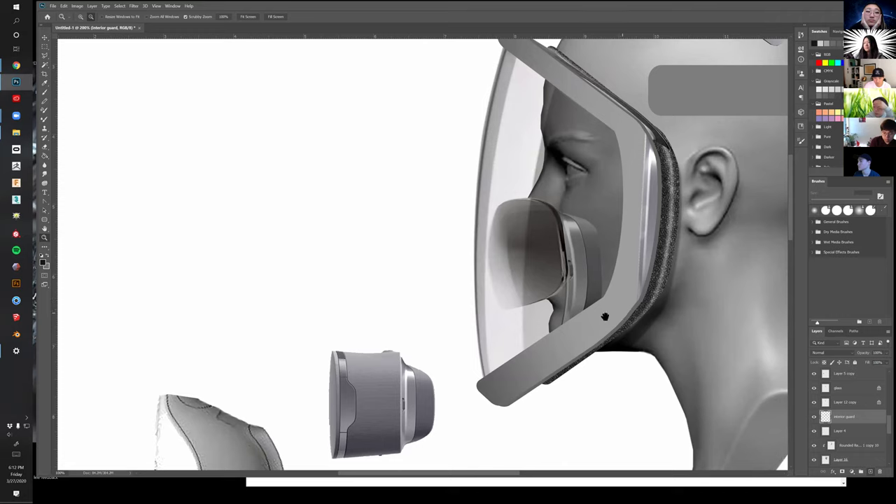
pyautogui.moveTo(617, 316); pyautogui.dragTo(569, 331)
pyautogui.click(564, 309)
pyautogui.press('v')
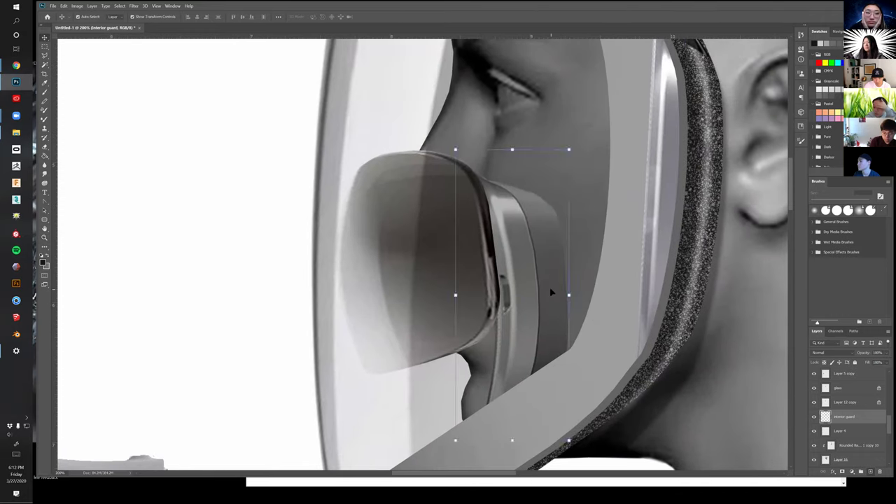
pyautogui.click(551, 293)
pyautogui.click(846, 416)
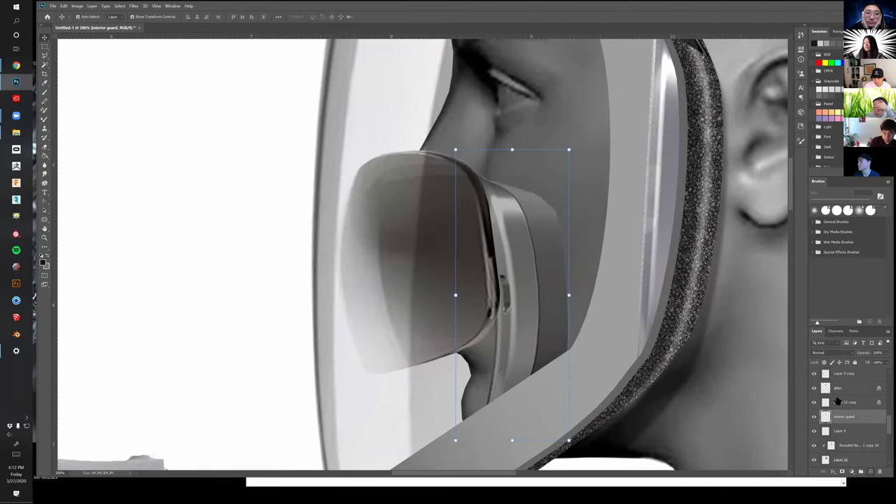
pyautogui.moveTo(849, 423); pyautogui.dragTo(871, 472)
pyautogui.click(862, 432)
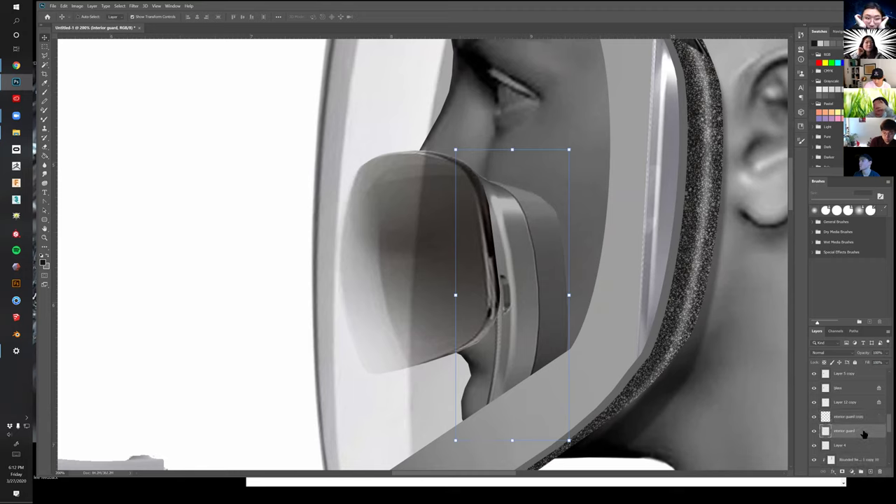
# Darken the original interior guard to black with Levels and nudge it out past the copy's rear edge as a shadow
pyautogui.hotkey('ctrl', 'l')
pyautogui.moveTo(680, 364); pyautogui.dragTo(597, 362)
pyautogui.click(711, 268)
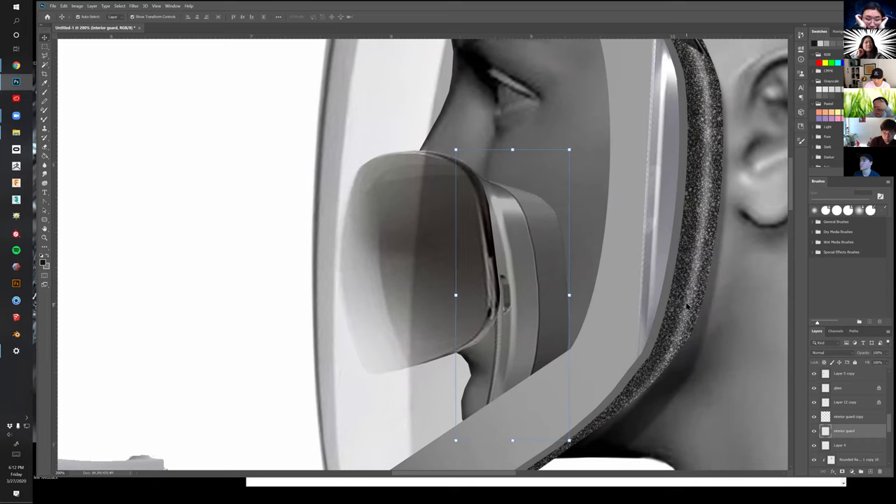
pyautogui.press('Right')
pyautogui.press('Right')
pyautogui.press('Right')
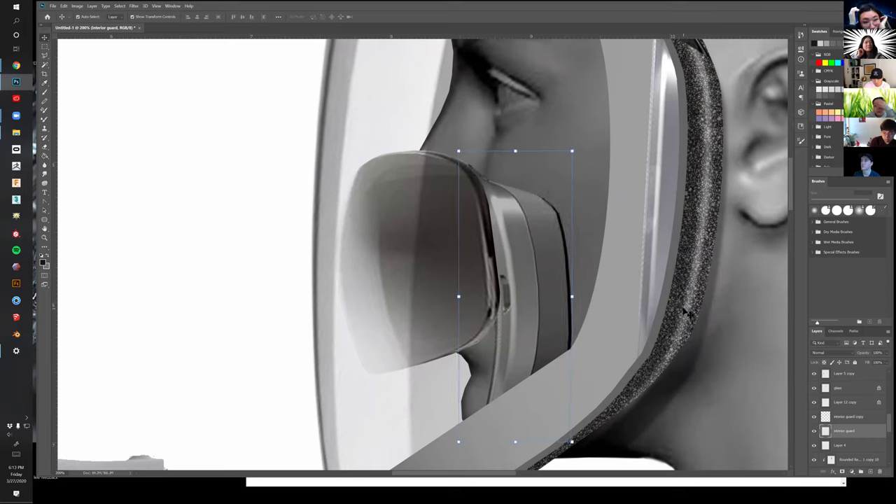
pyautogui.press('Right')
pyautogui.press('Right')
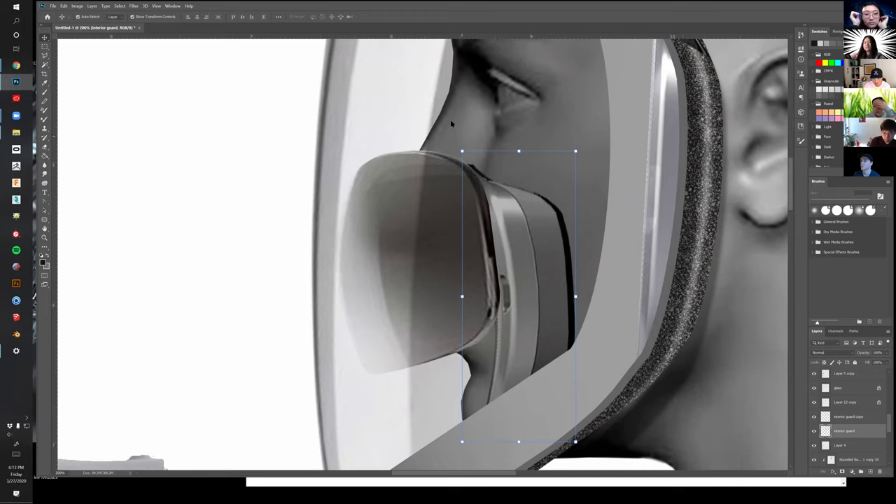
# Soften the black interior guard shadow with a Gaussian Blur of 7.2 pixels radius
pyautogui.click(134, 6)
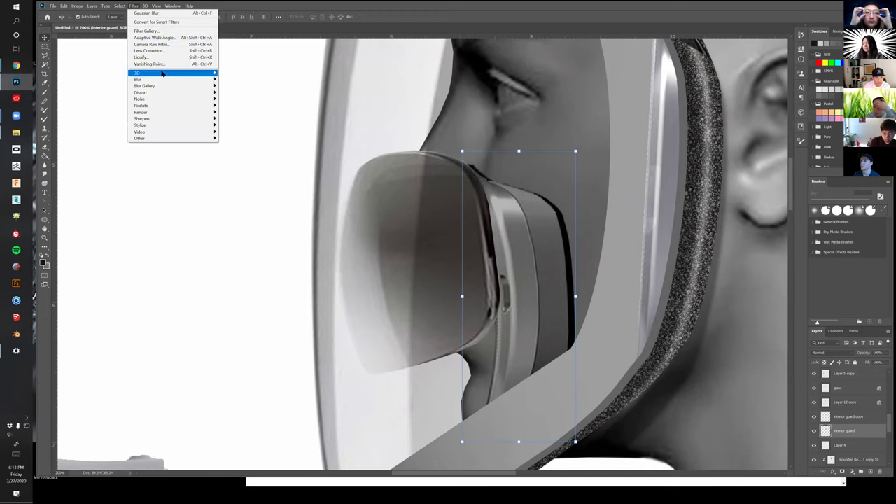
pyautogui.moveTo(171, 80)
pyautogui.click(230, 109)
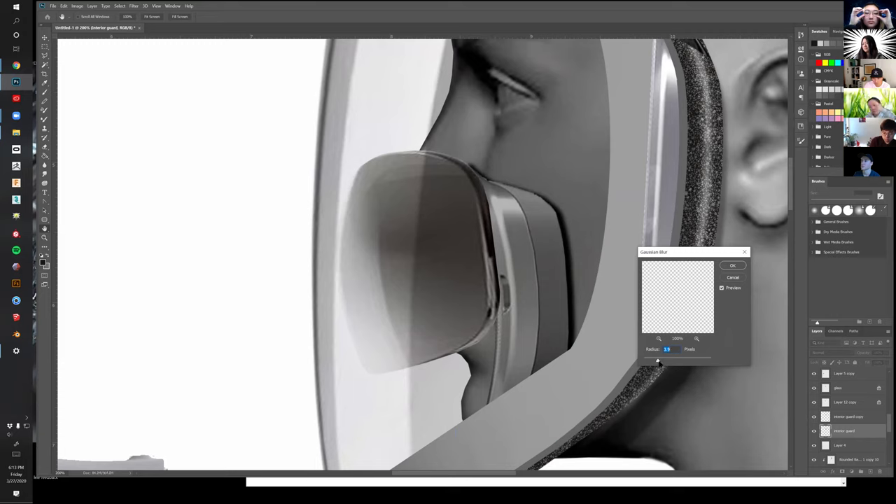
pyautogui.moveTo(663, 363); pyautogui.dragTo(666, 363)
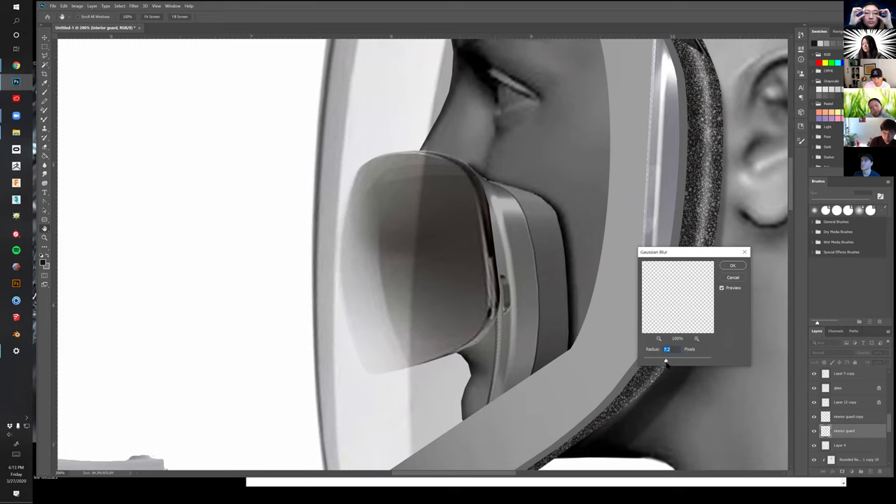
pyautogui.click(732, 267)
pyautogui.press('v')
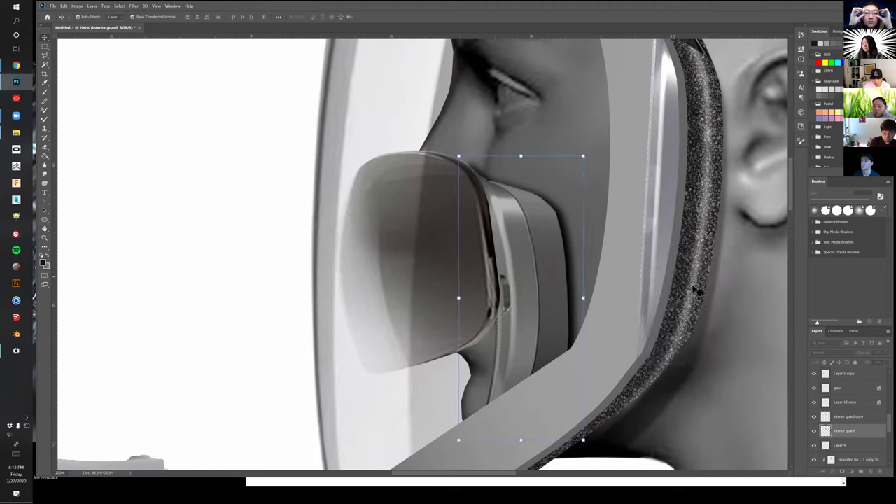
pyautogui.press('e')
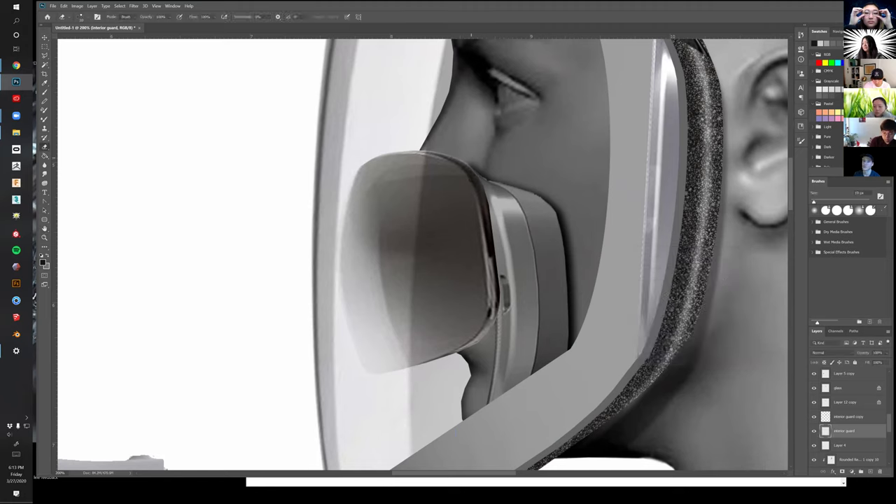
pyautogui.press(']')
pyautogui.press(']')
pyautogui.press(']')
pyautogui.press(']')
pyautogui.press(']')
pyautogui.press(']')
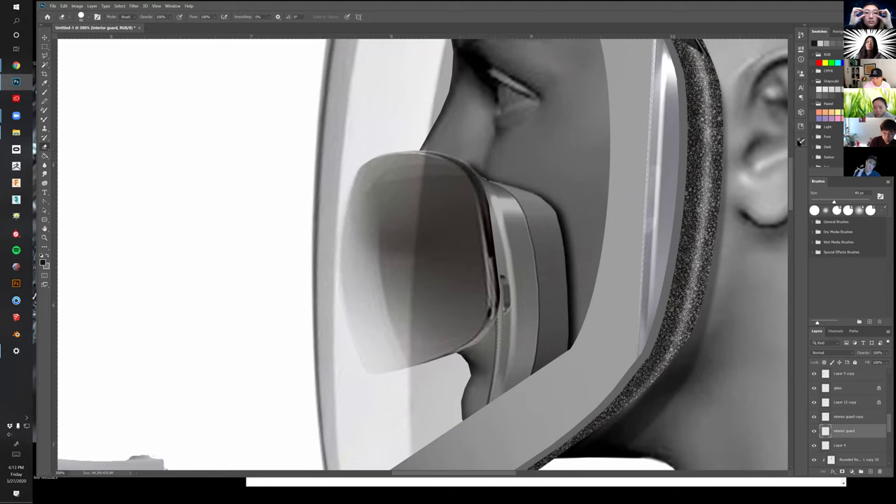
pyautogui.click(801, 140)
pyautogui.click(721, 152)
pyautogui.click(779, 138)
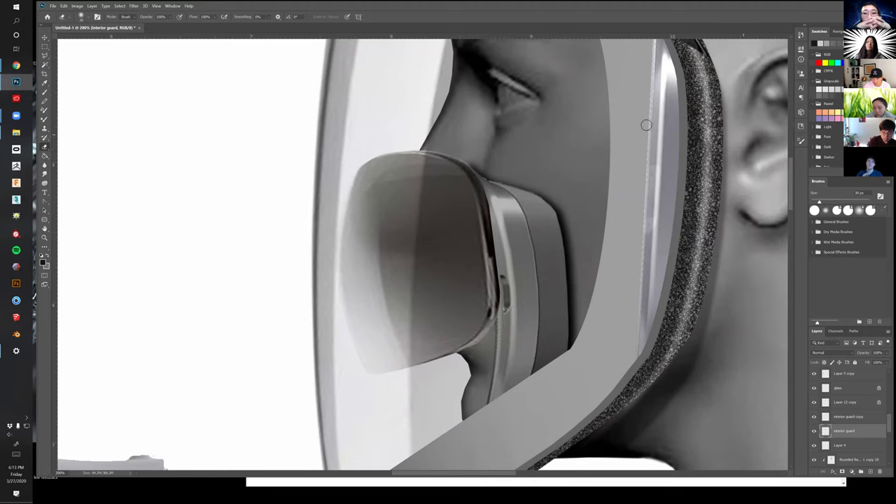
pyautogui.press(']')
pyautogui.press(']')
pyautogui.press(']')
pyautogui.press(']')
pyautogui.press(']')
pyautogui.press(']')
pyautogui.press(']')
# Warp the interior guard shadow so its lower rear side bulges out farther across the cheek toward the frame
pyautogui.hotkey('ctrl', 't')
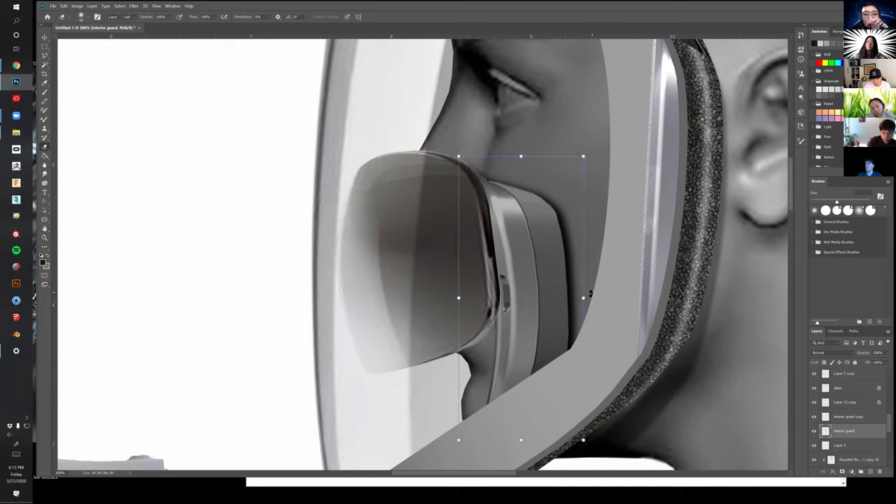
pyautogui.rightClick(582, 299)
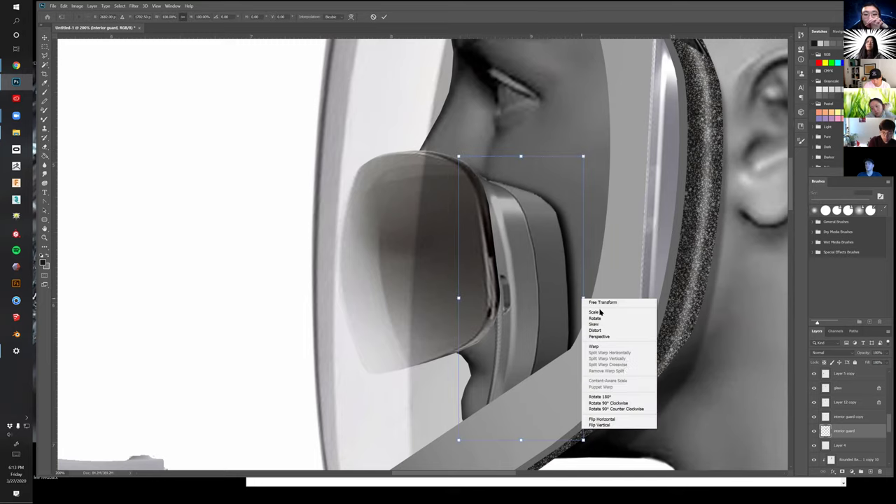
pyautogui.click(620, 347)
pyautogui.moveTo(583, 335); pyautogui.dragTo(551, 210)
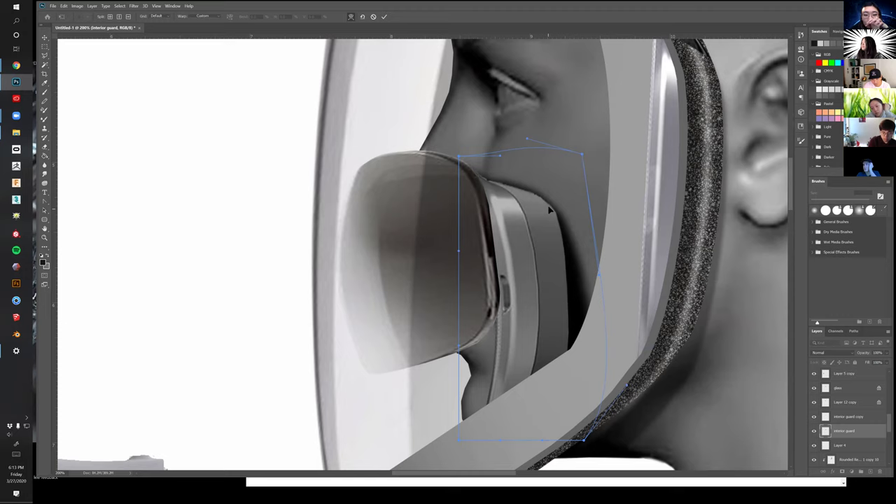
pyautogui.press('Return')
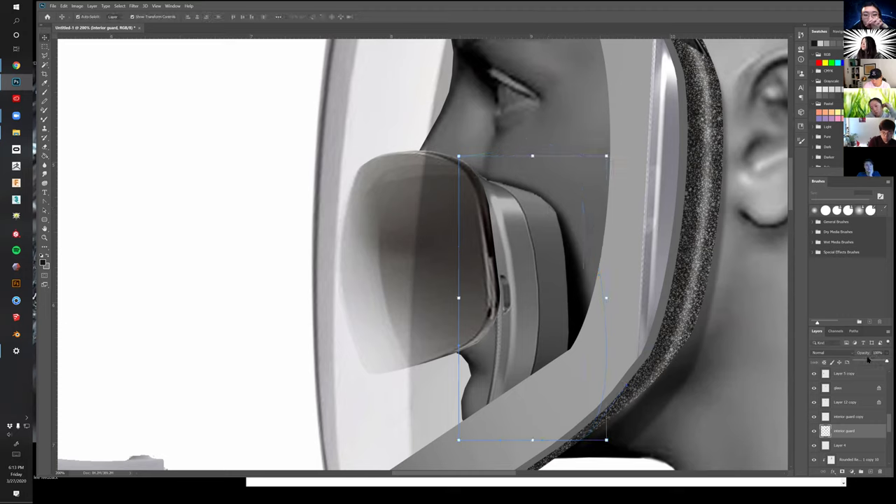
# Lower the interior guard shadow layer's opacity to 45%
pyautogui.moveTo(873, 362); pyautogui.dragTo(865, 360)
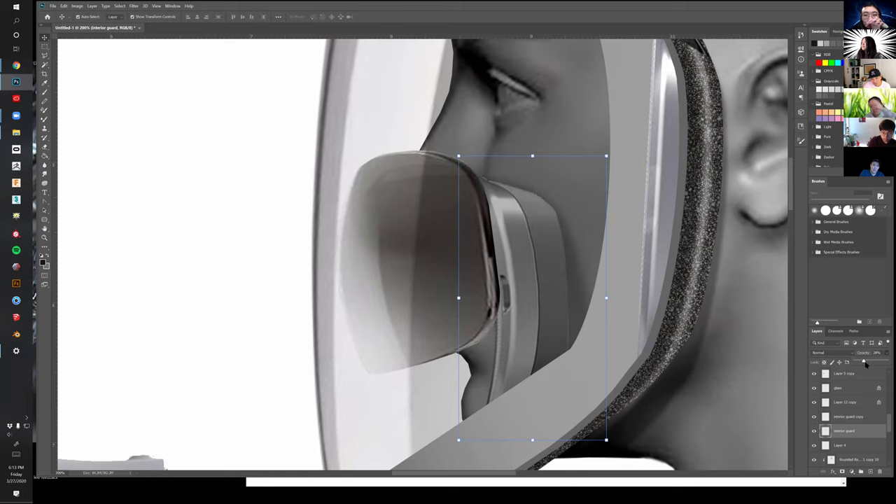
pyautogui.moveTo(868, 364); pyautogui.dragTo(870, 363)
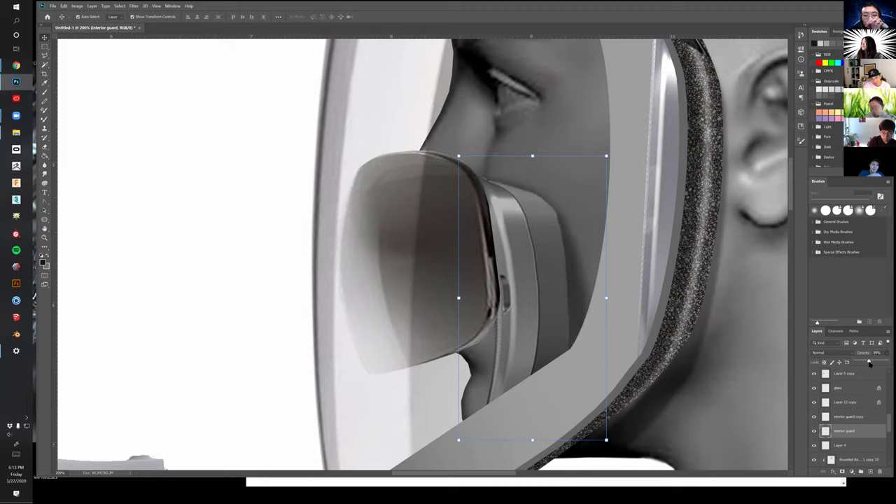
pyautogui.press('m')
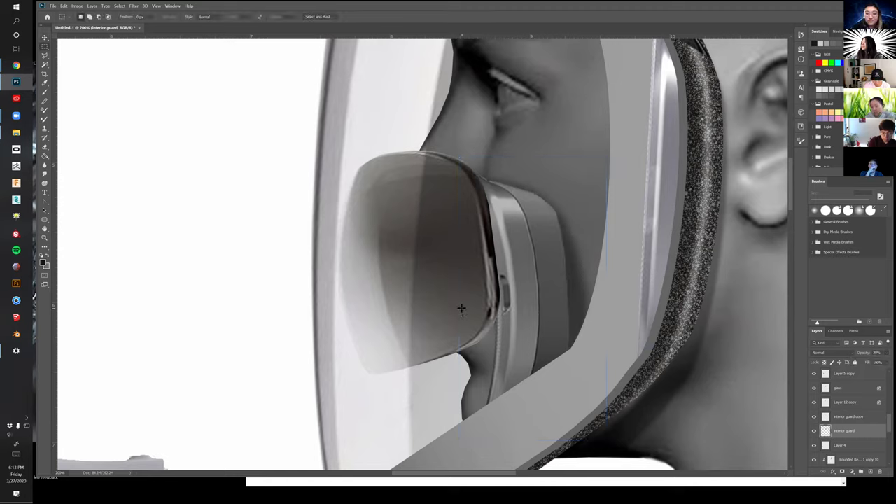
# Examine how the mask, interior guard and soft shadow sit together inside the visor
pyautogui.press('z')
pyautogui.keyDown('alt'); pyautogui.click(462, 308); pyautogui.keyUp('alt')
pyautogui.keyDown('alt'); pyautogui.click(466, 308); pyautogui.keyUp('alt')
pyautogui.moveTo(545, 311); pyautogui.dragTo(581, 286)
pyautogui.click(538, 284)
pyautogui.click(538, 283)
pyautogui.press('v')
pyautogui.click(527, 279)
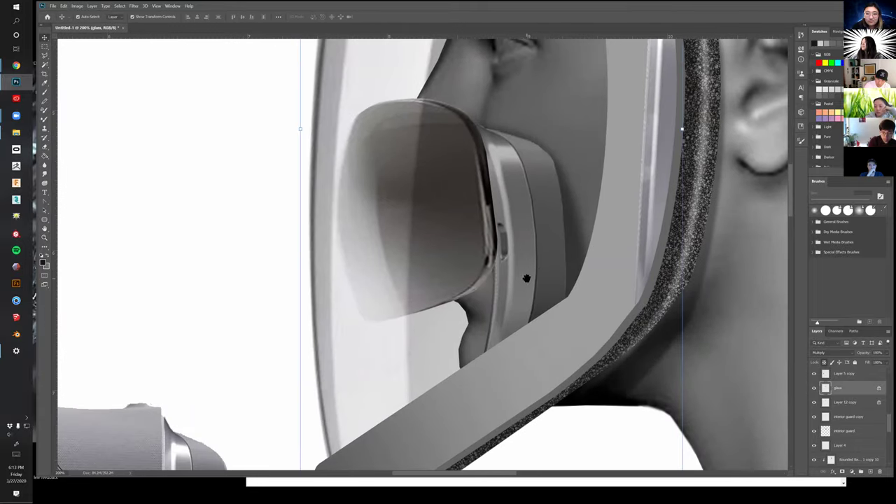
pyautogui.moveTo(518, 308); pyautogui.dragTo(555, 310)
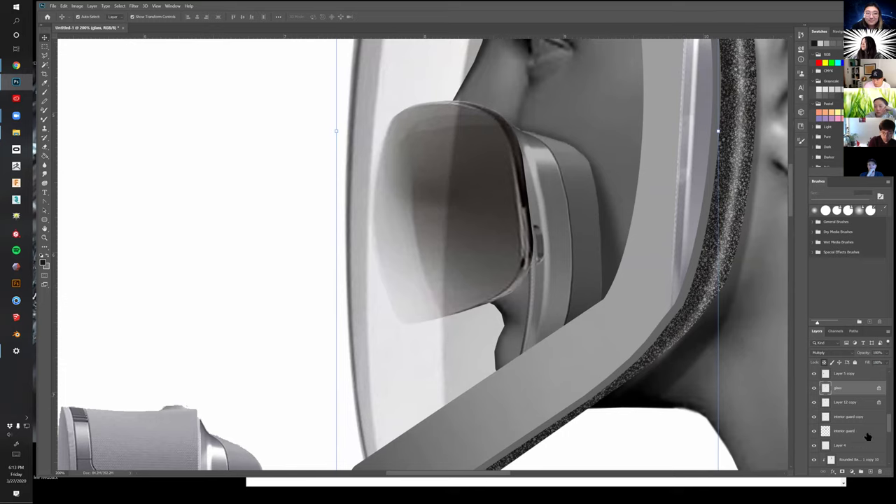
# Hide and reshow the mask part's layer to check the guard behind it, and review the whole mannequin head
pyautogui.click(848, 404)
pyautogui.click(815, 403)
pyautogui.click(815, 402)
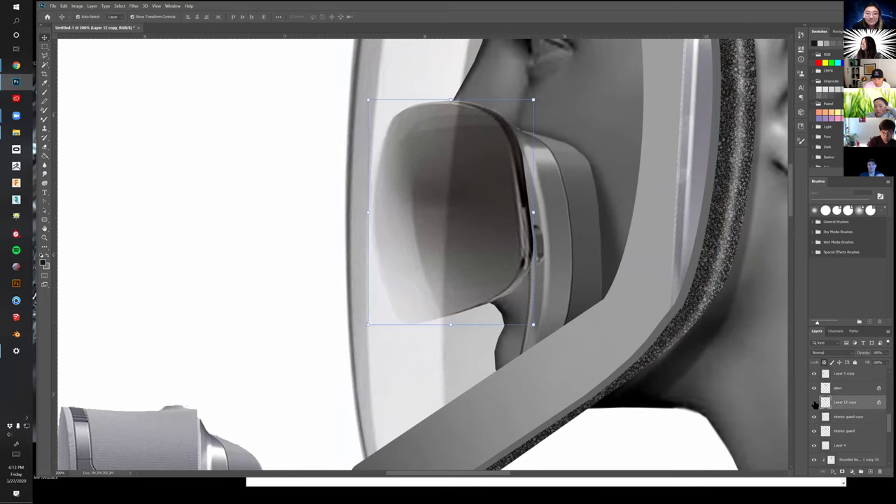
pyautogui.click(815, 403)
pyautogui.click(844, 392)
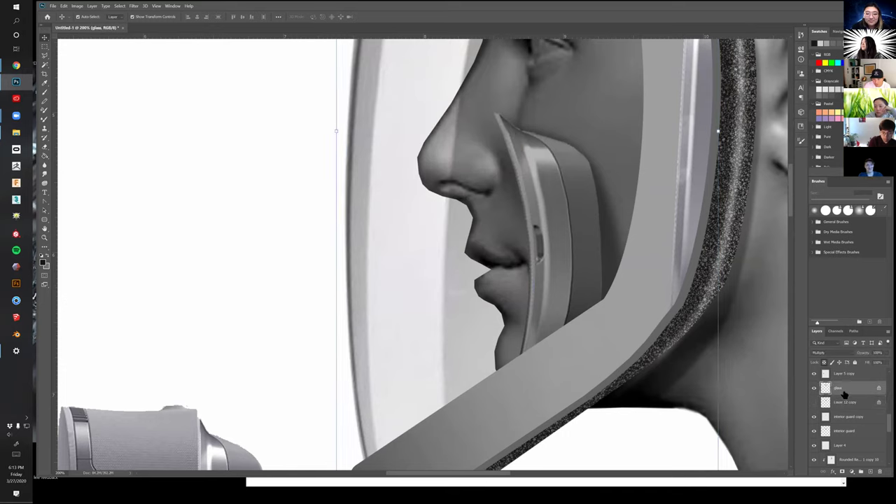
pyautogui.click(814, 404)
pyautogui.press('z')
pyautogui.keyDown('alt'); pyautogui.click(469, 259); pyautogui.keyUp('alt')
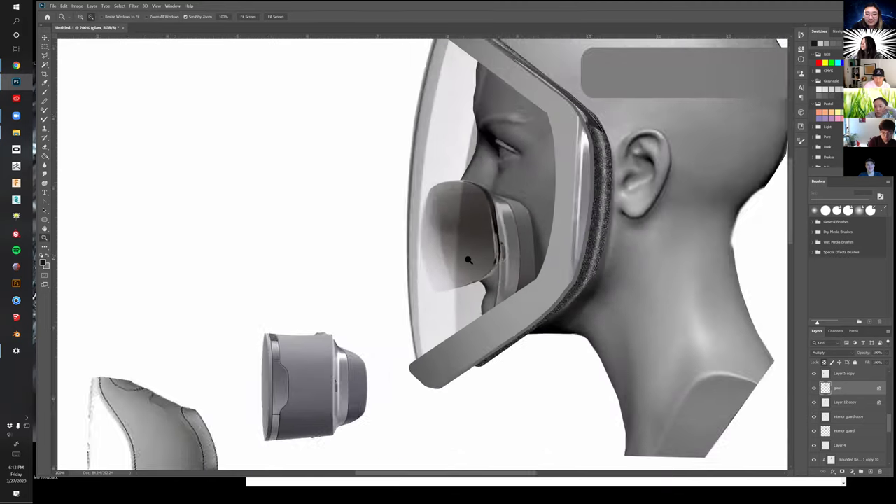
pyautogui.keyDown('alt'); pyautogui.click(468, 259); pyautogui.keyUp('alt')
pyautogui.keyDown('alt'); pyautogui.click(468, 258); pyautogui.keyUp('alt')
pyautogui.moveTo(534, 290); pyautogui.dragTo(564, 286)
pyautogui.press('v')
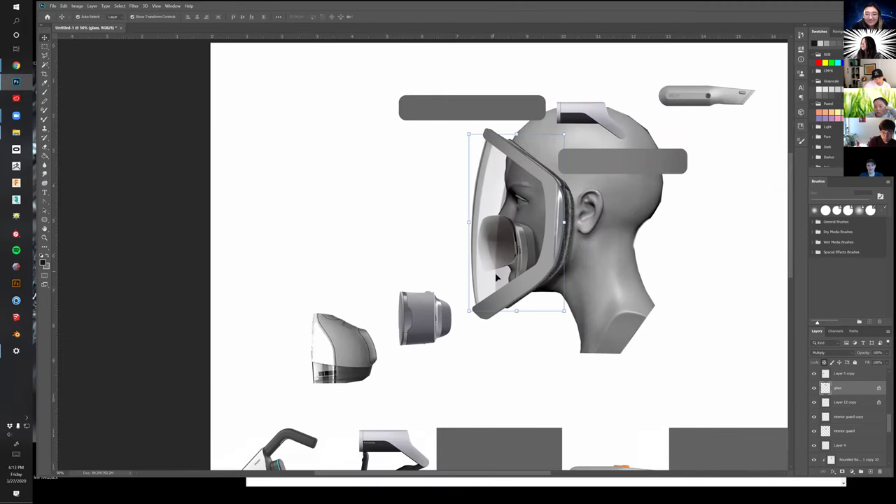
# Stretch the mask's translucent front shell downward to about 156% of its height so it reaches the visor frame's lower arm
pyautogui.click(847, 400)
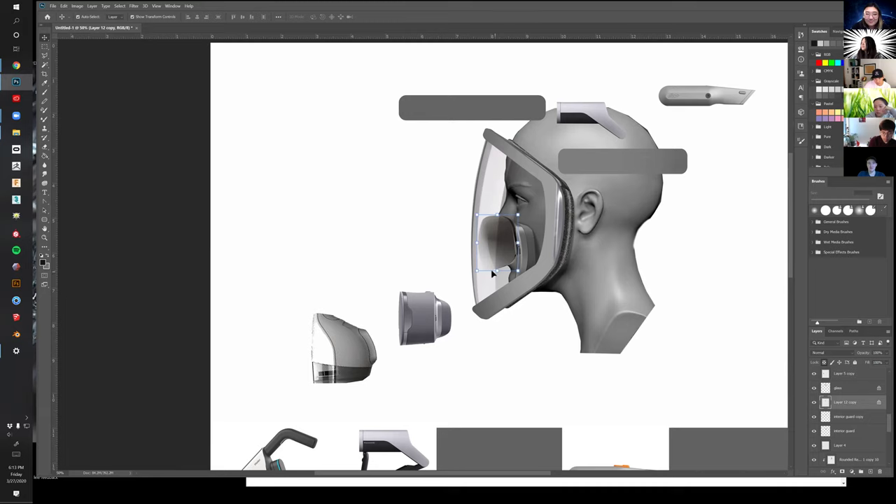
pyautogui.moveTo(498, 271); pyautogui.dragTo(499, 288)
pyautogui.moveTo(499, 303); pyautogui.dragTo(499, 302)
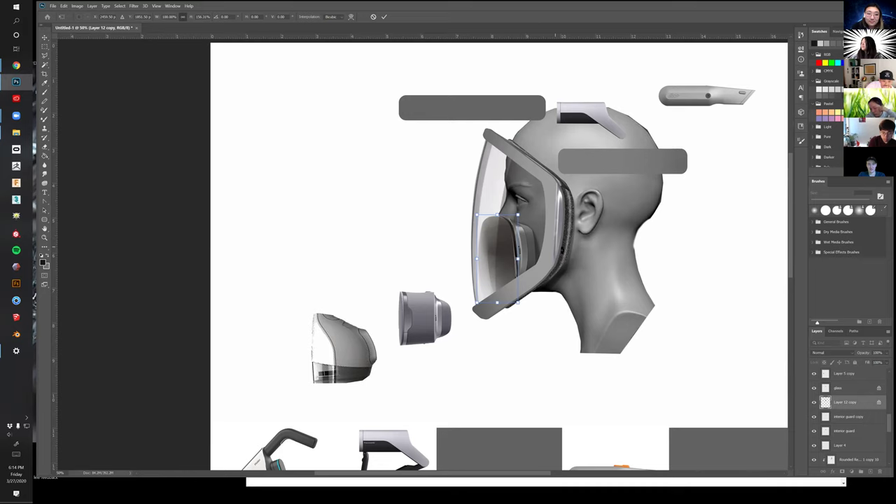
# Examine the reference photos of the helmeted respirator and clear visor, and return to the mannequin head to compare the mask
pyautogui.scroll(-5, 539, 385)
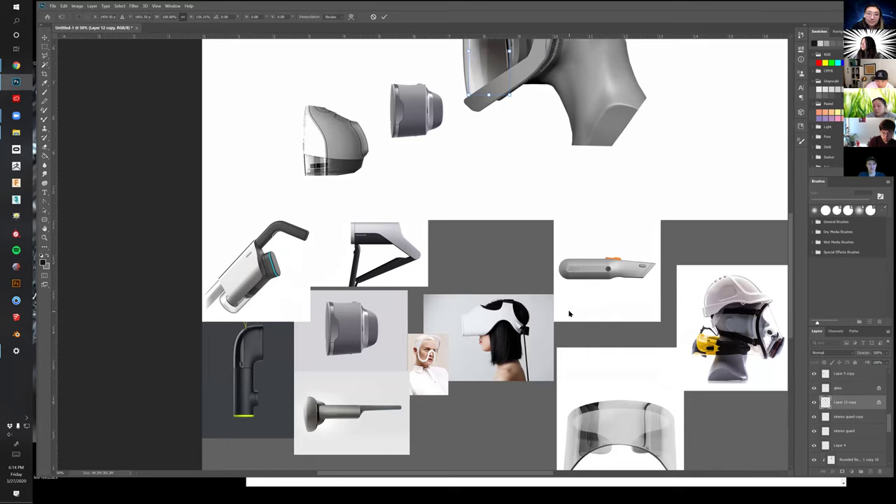
pyautogui.moveTo(604, 316); pyautogui.dragTo(440, 314)
pyautogui.click(613, 337)
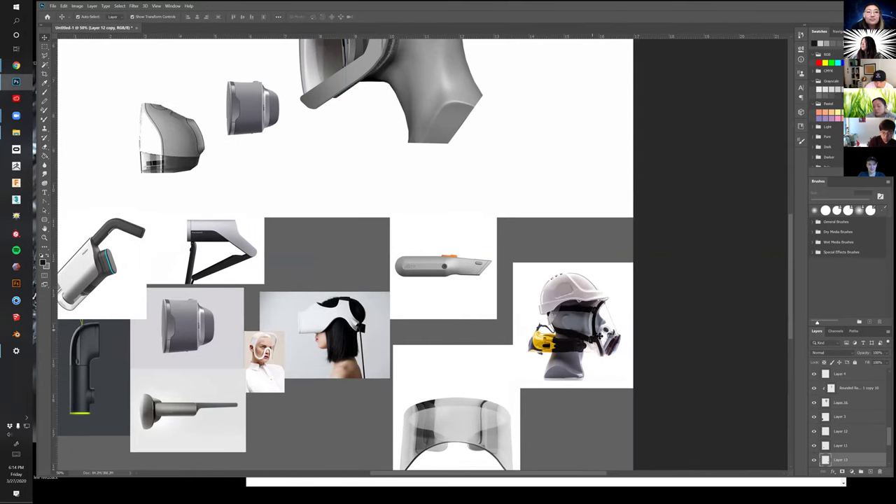
pyautogui.press('z')
pyautogui.moveTo(613, 337); pyautogui.dragTo(734, 338)
pyautogui.moveTo(550, 288); pyautogui.dragTo(445, 288)
pyautogui.moveTo(488, 402); pyautogui.dragTo(533, 367)
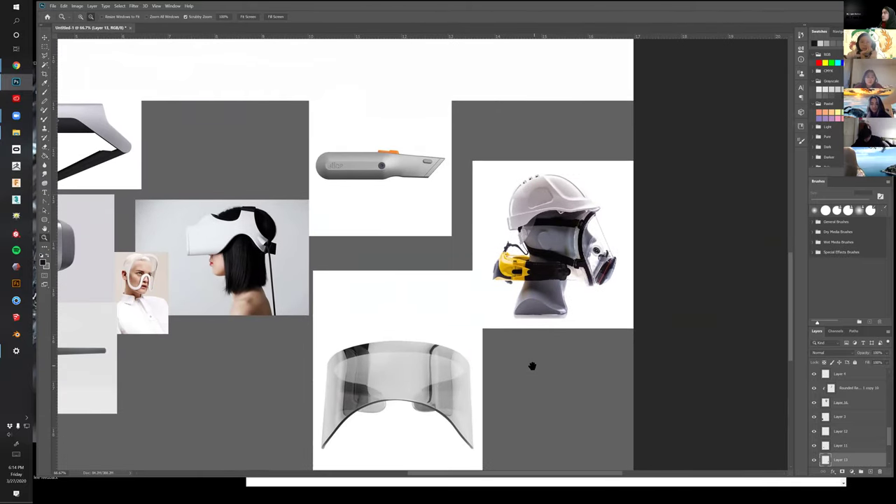
pyautogui.moveTo(602, 288); pyautogui.dragTo(576, 304)
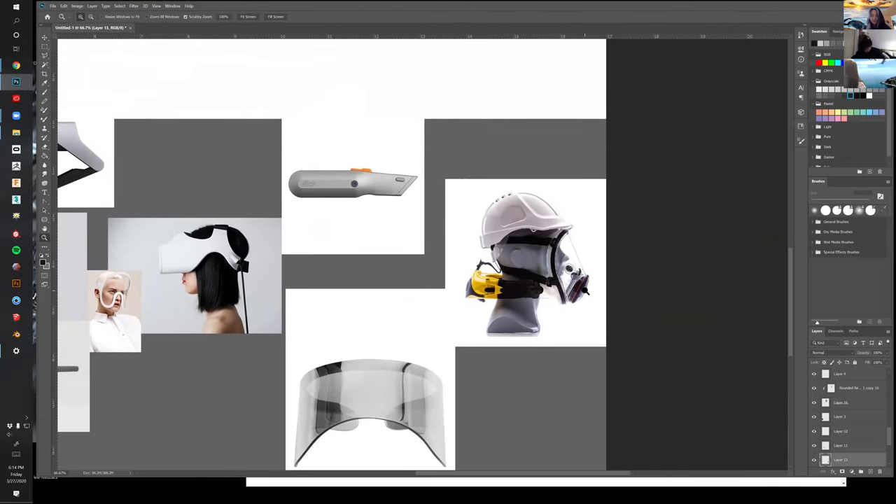
pyautogui.click(586, 290)
pyautogui.keyDown('alt'); pyautogui.click(585, 291); pyautogui.keyUp('alt')
pyautogui.moveTo(507, 311); pyautogui.dragTo(520, 357)
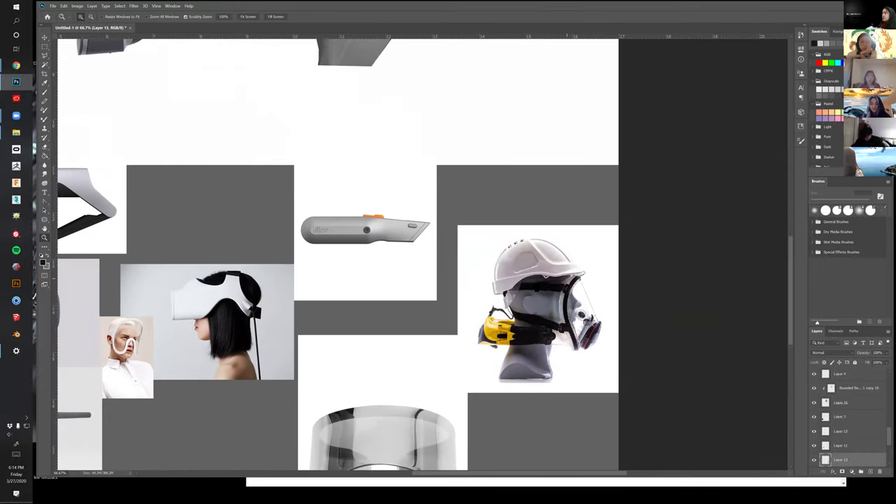
pyautogui.moveTo(496, 184); pyautogui.dragTo(506, 348)
pyautogui.moveTo(399, 196); pyautogui.dragTo(595, 426)
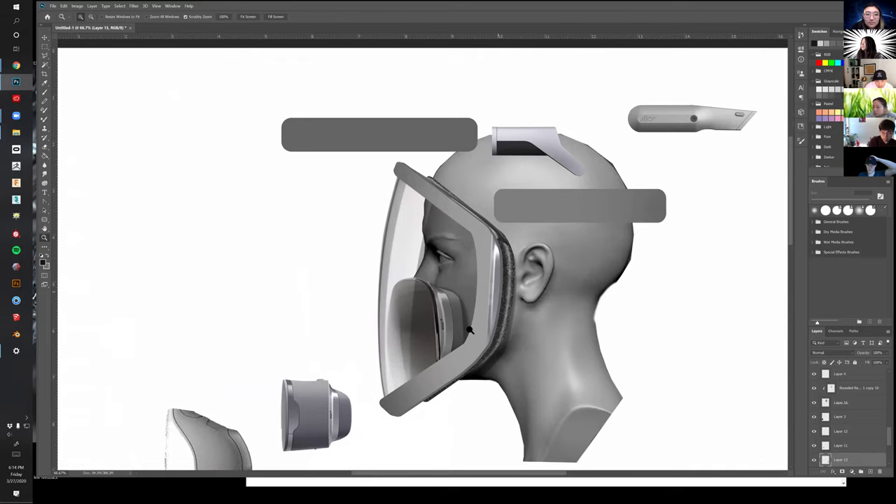
pyautogui.moveTo(451, 360); pyautogui.dragTo(456, 325)
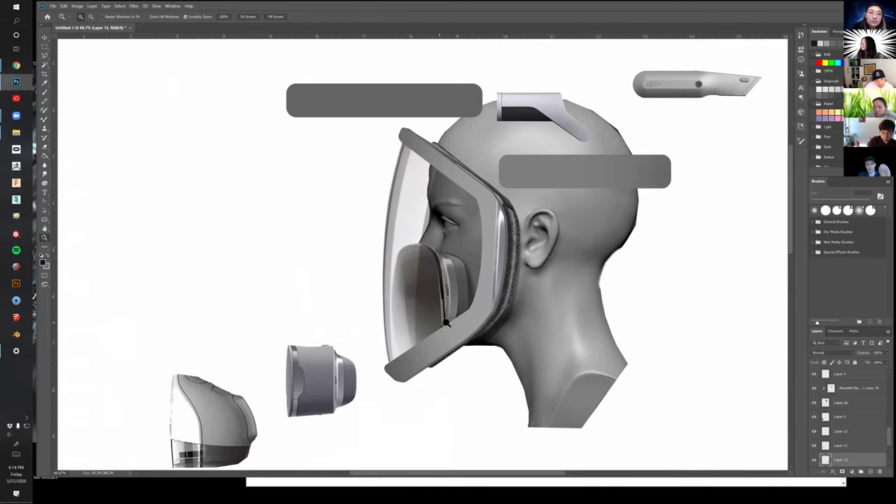
# Hide the glass visor layer so the mask shell is uncovered
pyautogui.press('v')
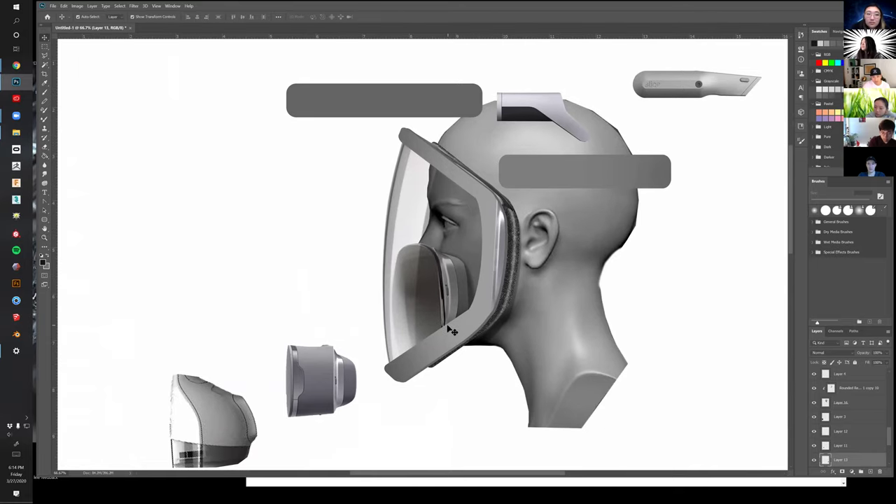
pyautogui.click(813, 461)
pyautogui.scroll(-3, 841, 461)
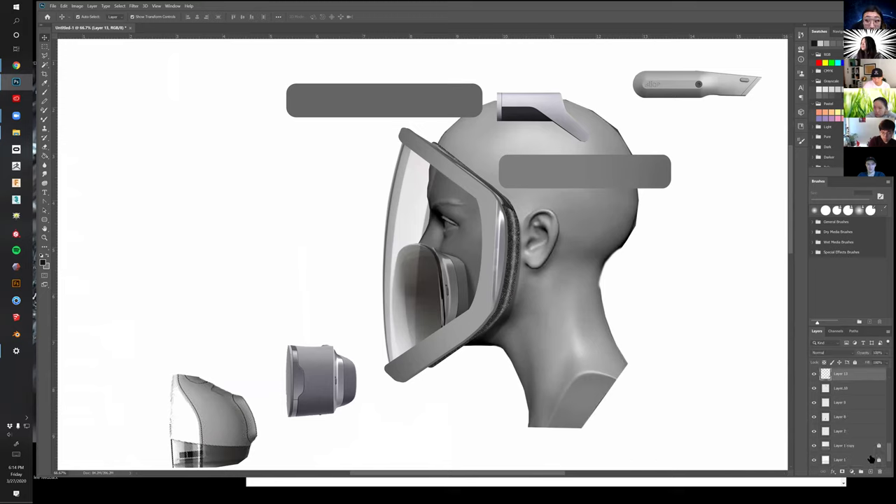
pyautogui.scroll(5, 867, 453)
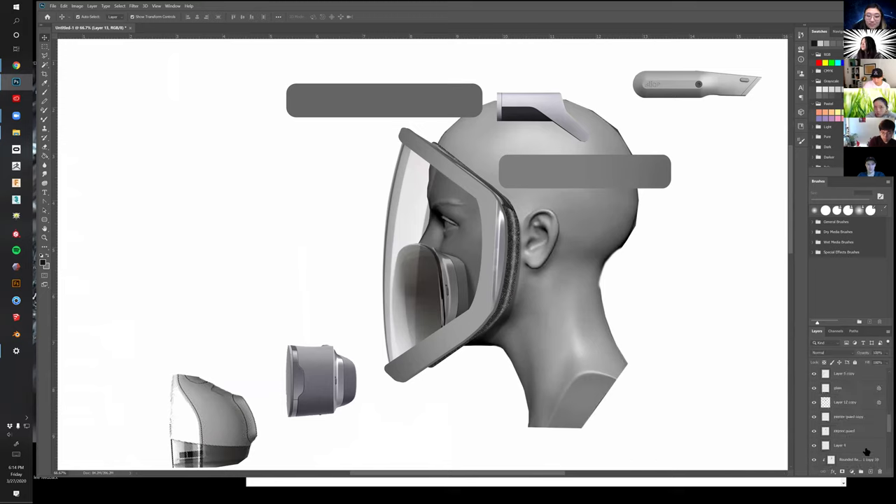
pyautogui.click(815, 446)
pyautogui.click(814, 446)
pyautogui.click(815, 446)
# Darken the mask's front shell with Levels, lowering the white output level to about 163
pyautogui.click(430, 301)
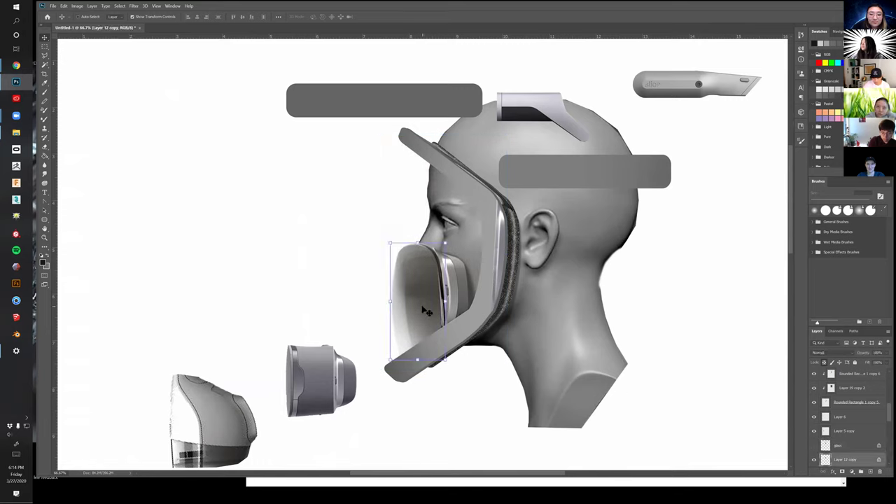
pyautogui.hotkey('ctrl', 'l')
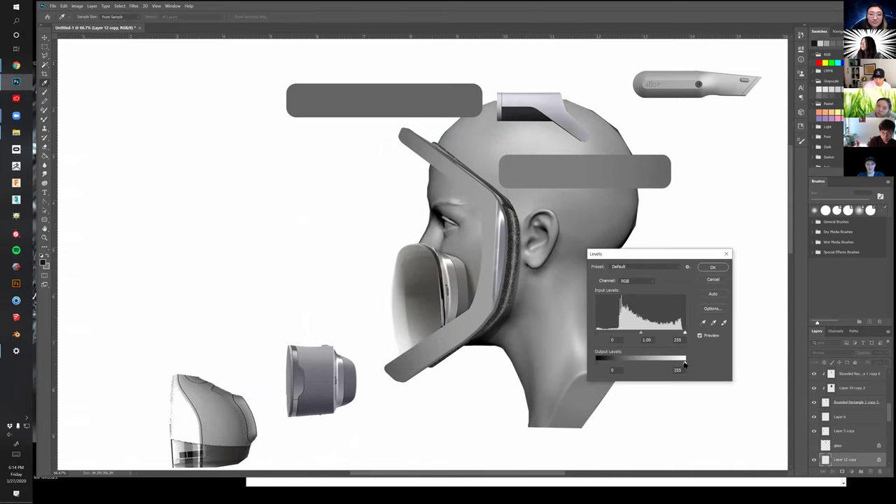
pyautogui.moveTo(674, 363); pyautogui.dragTo(659, 368)
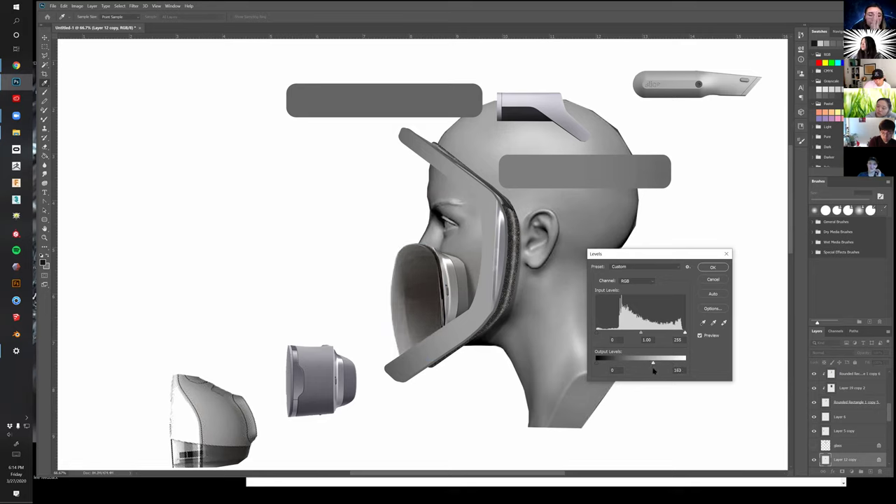
pyautogui.click(723, 268)
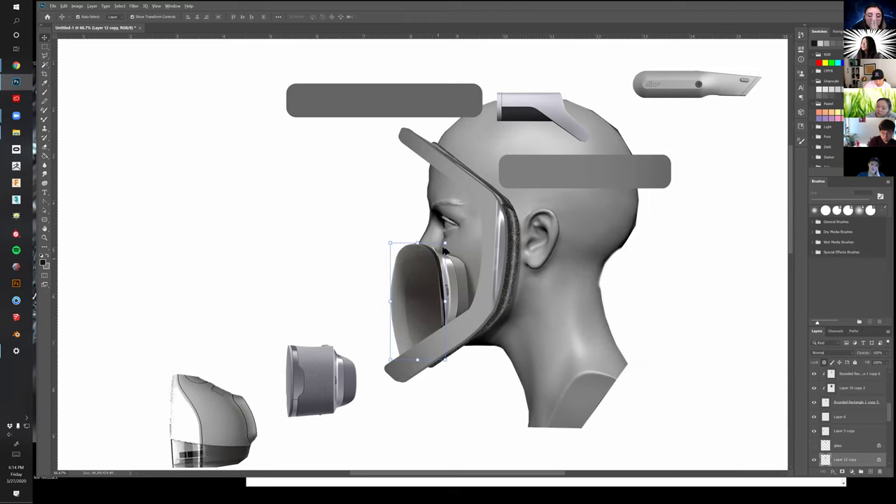
# Duplicate the darkened front shell and place the copy just in front of the mask
pyautogui.moveTo(415, 262); pyautogui.dragTo(309, 242)
pyautogui.hotkey('ctrl', 'j')
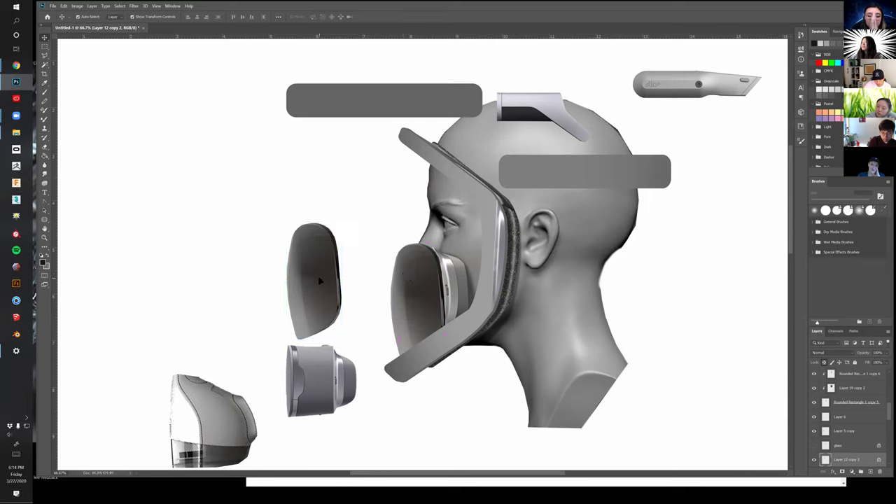
pyautogui.moveTo(320, 281); pyautogui.dragTo(371, 285)
# Scale the original front shell on the mask down to about 91% and nudge it toward the face
pyautogui.click(416, 300)
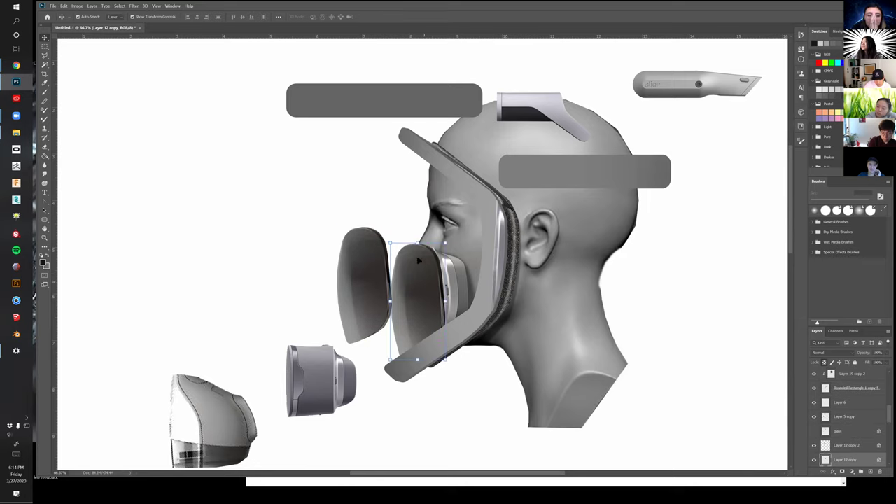
pyautogui.hotkey('ctrl', 't')
pyautogui.moveTo(410, 237); pyautogui.dragTo(423, 276)
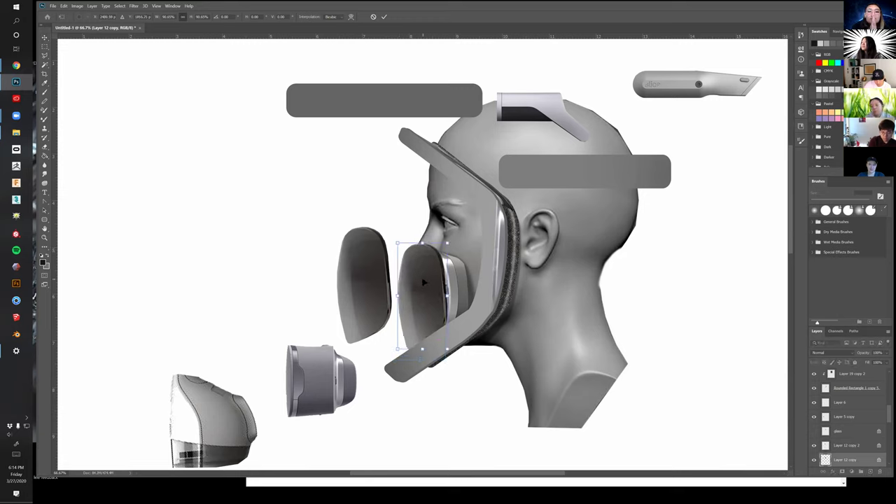
pyautogui.press('Return')
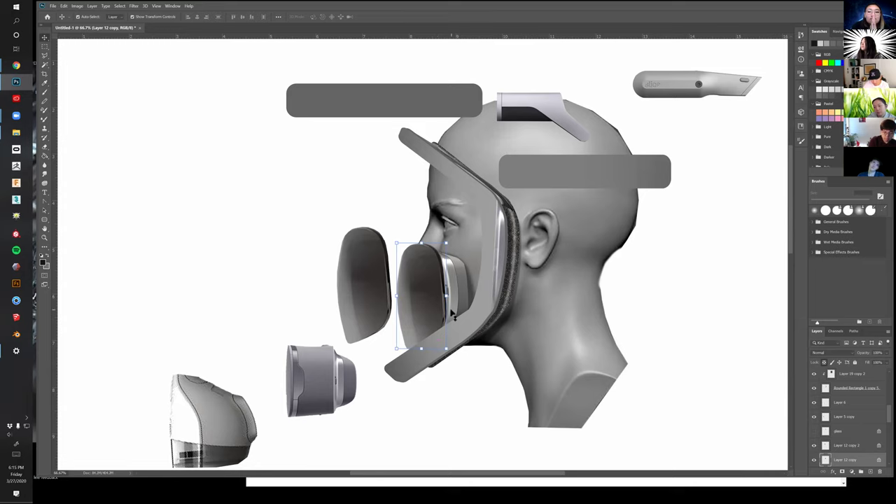
# Lighten the smaller shell with Levels, setting the black output level to 109 and the white input level to about 195
pyautogui.hotkey('ctrl', 'l')
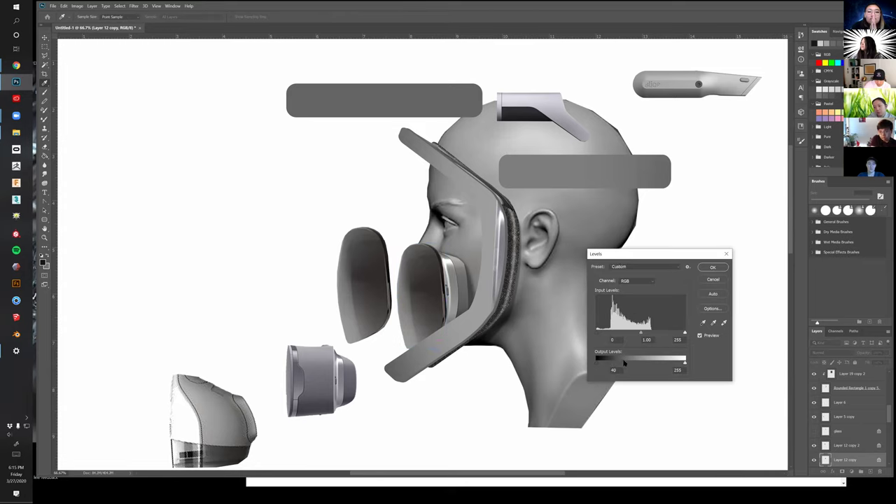
pyautogui.moveTo(621, 361); pyautogui.dragTo(633, 360)
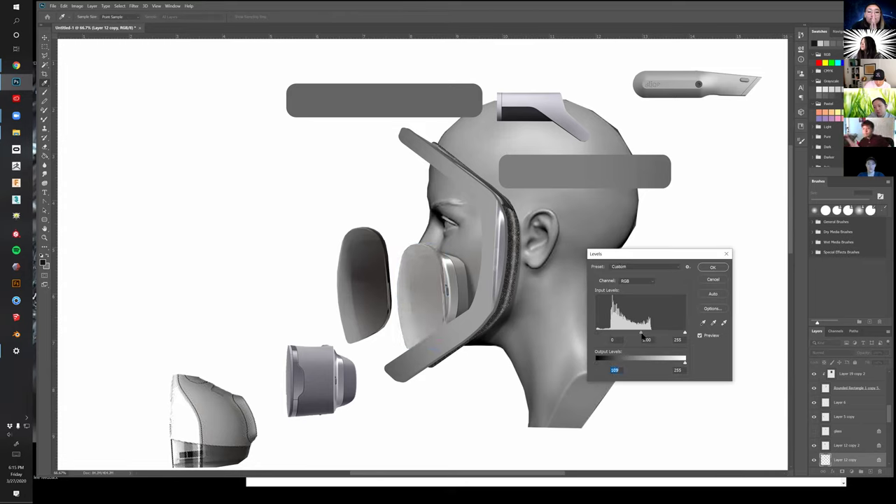
pyautogui.moveTo(685, 334); pyautogui.dragTo(663, 334)
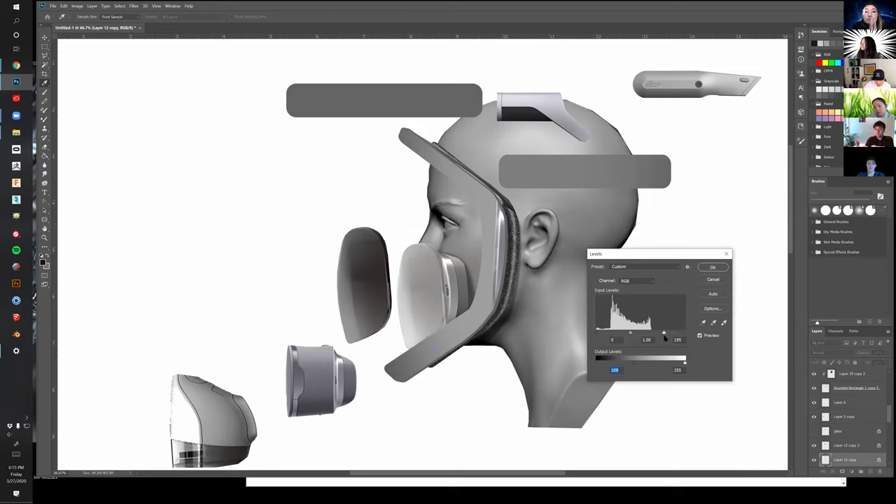
pyautogui.click(713, 268)
# Move the dark shell copy back over the lightened smaller shell on the mask
pyautogui.press('v')
pyautogui.click(378, 294)
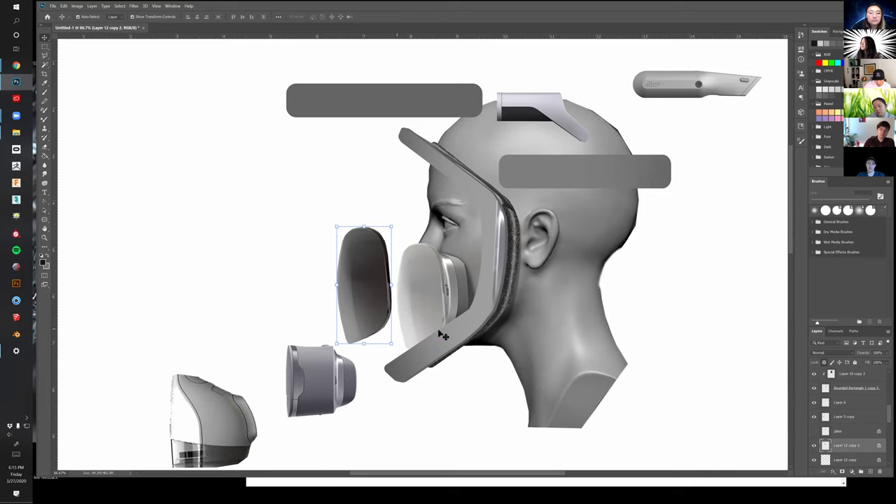
pyautogui.hscroll(-1, 439, 333)
pyautogui.hscroll(1, 440, 334)
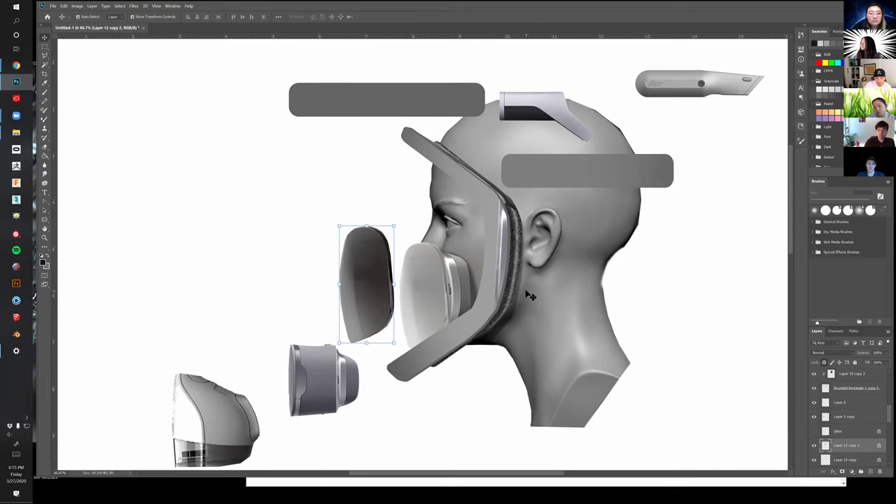
pyautogui.moveTo(362, 306); pyautogui.dragTo(416, 319)
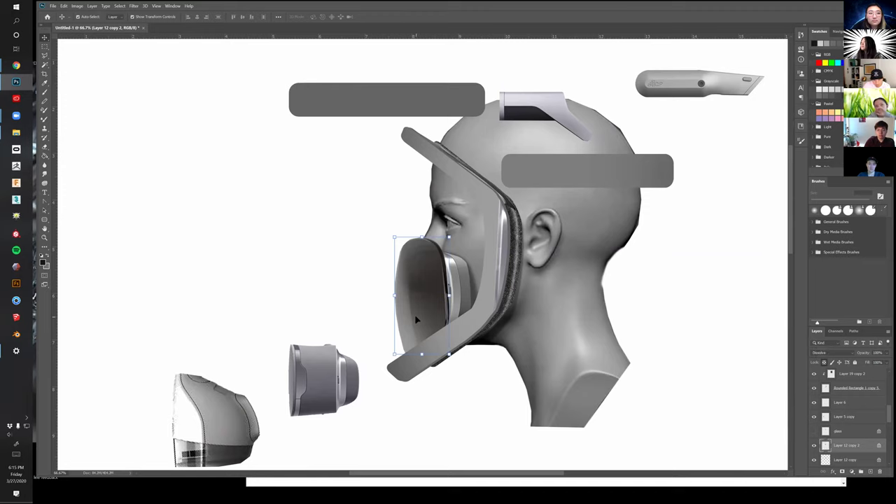
# Try successive blend modes on Layer 12 copy 2, the mask shell over the mouth, ending on Hard Light
pyautogui.hotkey('shift', '+')
pyautogui.hotkey('shift', '+')
pyautogui.hotkey('shift', '+')
pyautogui.hotkey('shift', '+')
pyautogui.hotkey('shift', '+')
pyautogui.hotkey('shift', '+')
pyautogui.hotkey('shift', '+')
pyautogui.hotkey('shift', '+')
pyautogui.hotkey('shift', '+')
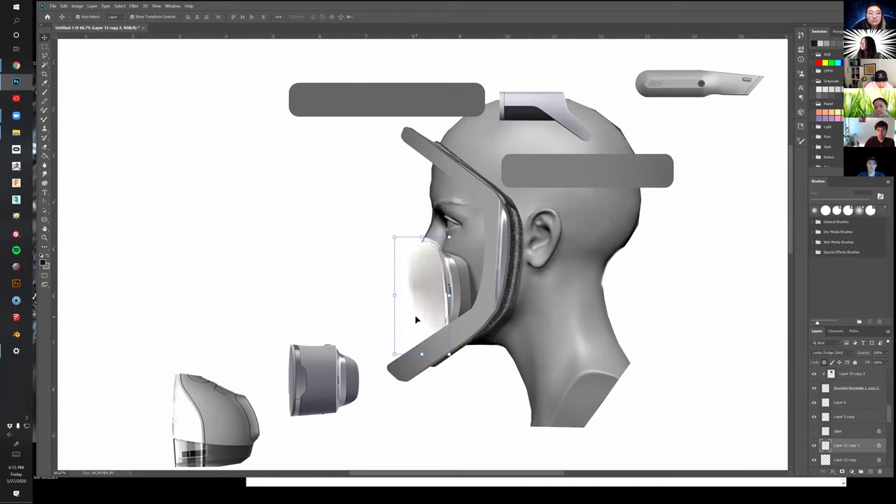
pyautogui.hotkey('shift', '+')
pyautogui.hotkey('shift', '+')
pyautogui.hotkey('shift', '+')
pyautogui.hotkey('shift', '+')
pyautogui.hotkey('shift', '+')
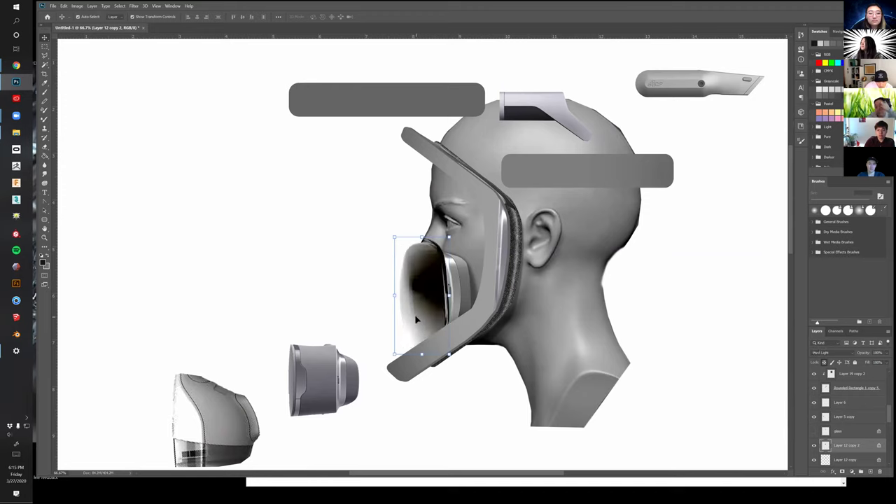
pyautogui.hotkey('shift', '-')
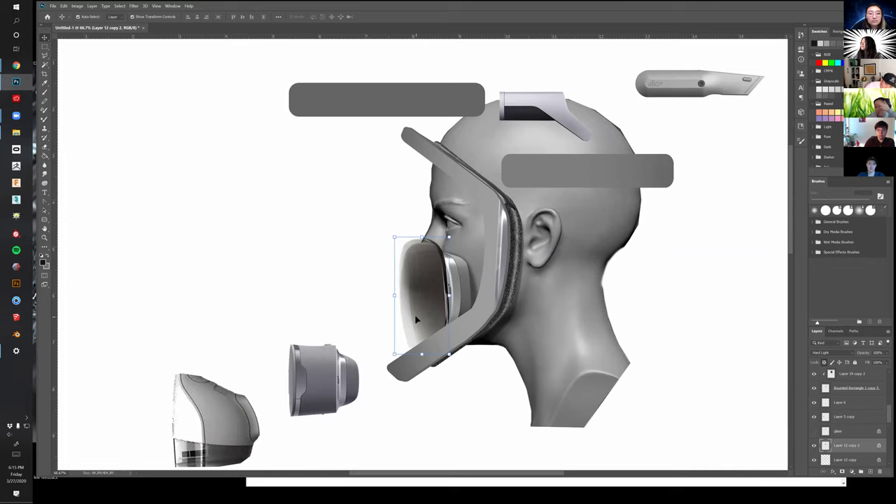
# Show the glass visor layer and set the blend mode of Layer 12 copy 2 to Subtract
pyautogui.click(816, 432)
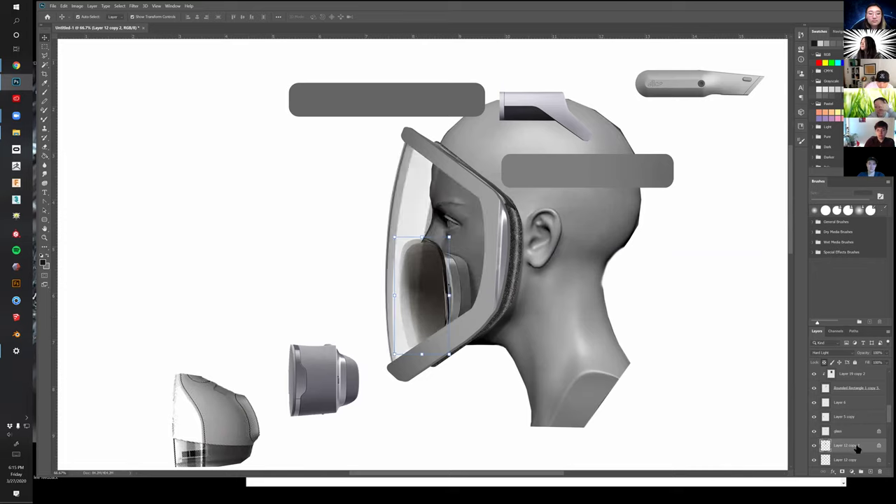
pyautogui.hotkey('shift', '+')
pyautogui.hotkey('shift', '+')
pyautogui.hotkey('shift', '+')
pyautogui.hotkey('shift', '+')
pyautogui.hotkey('shift', '+')
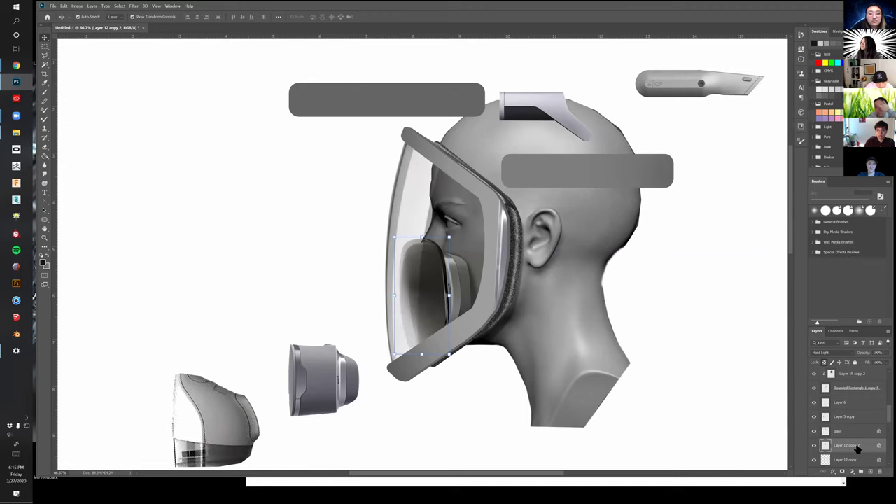
pyautogui.hotkey('shift', '+')
pyautogui.hotkey('shift', '+')
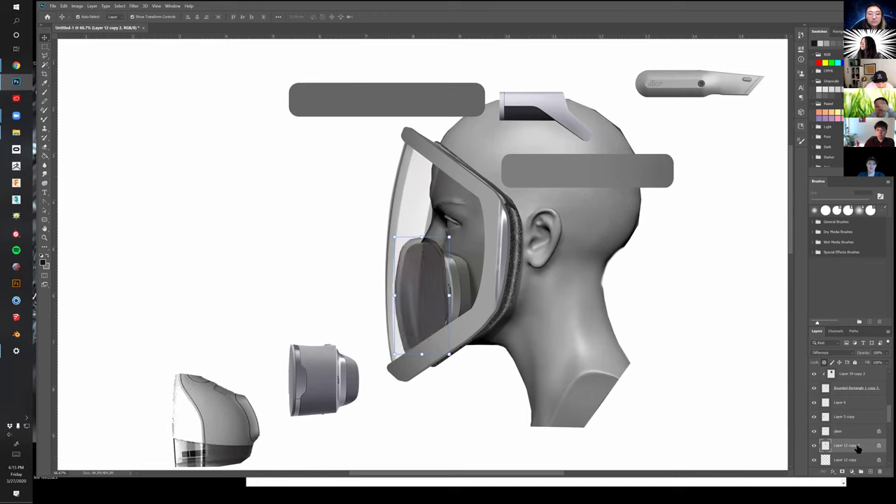
pyautogui.hotkey('shift', '+')
pyautogui.hotkey('shift', '+')
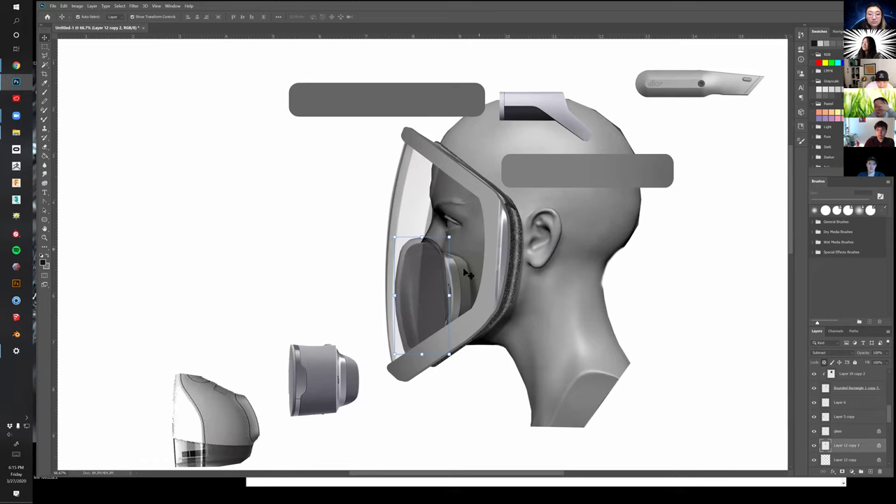
# Try blend modes such as Darken, Multiply, Color Dodge and Difference on Layer 12 copy
pyautogui.click(853, 462)
pyautogui.hotkey('shift', '+')
pyautogui.hotkey('shift', '+')
pyautogui.hotkey('shift', '+')
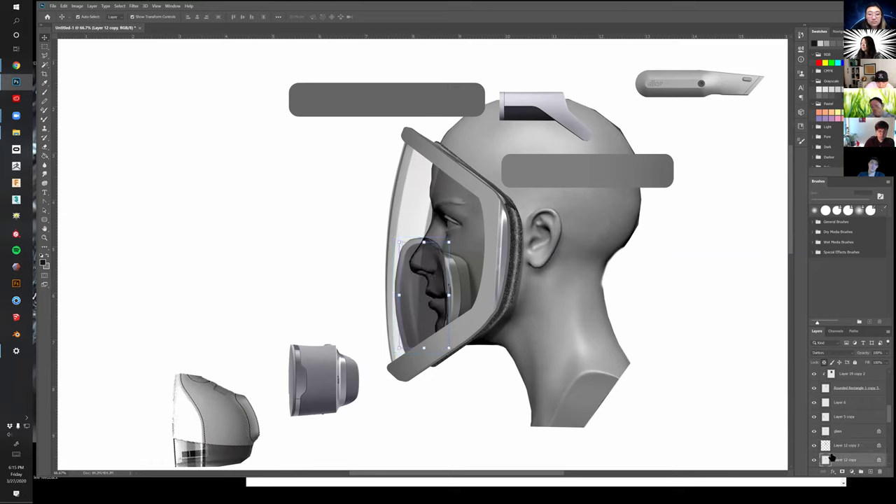
pyautogui.hotkey('shift', '-')
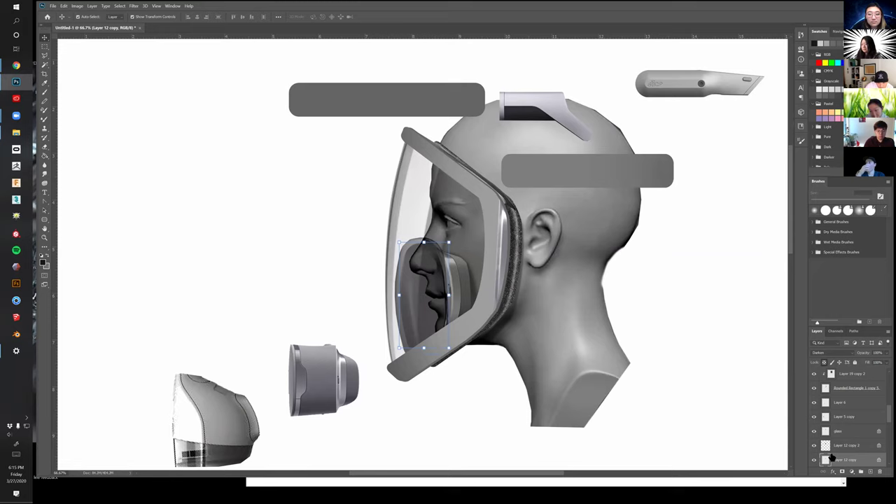
pyautogui.hotkey('shift', '+')
pyautogui.hotkey('shift', '+')
pyautogui.hotkey('shift', '+')
pyautogui.hotkey('shift', '+')
pyautogui.hotkey('shift', '+')
pyautogui.hotkey('shift', '+')
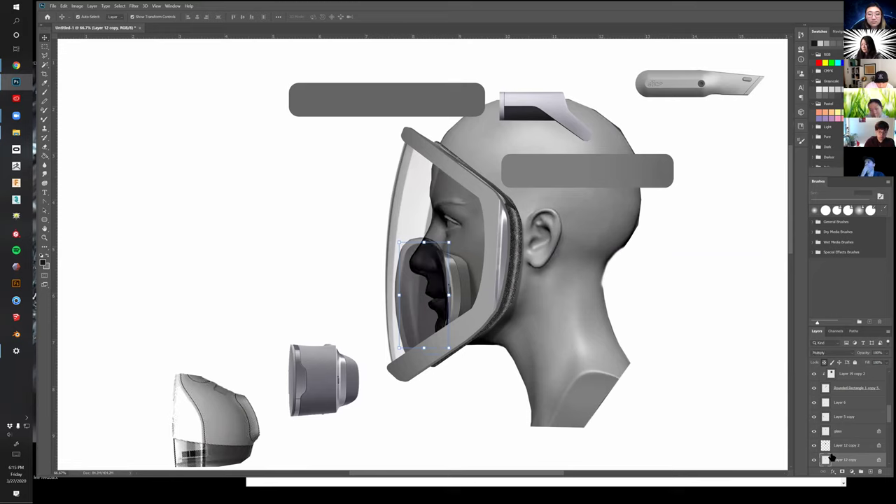
pyautogui.hotkey('shift', '+')
pyautogui.hotkey('shift', '+')
pyautogui.hotkey('shift', '+')
pyautogui.hotkey('shift', '+')
pyautogui.hotkey('shift', '+')
pyautogui.hotkey('shift', '+')
pyautogui.hotkey('shift', '+')
pyautogui.hotkey('shift', '+')
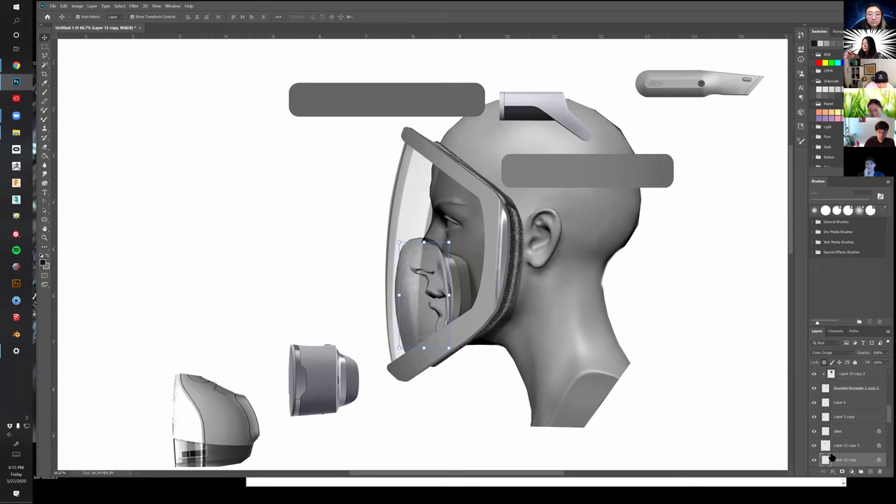
pyautogui.hotkey('shift', '+')
pyautogui.hotkey('shift', '+')
pyautogui.hotkey('shift', '+')
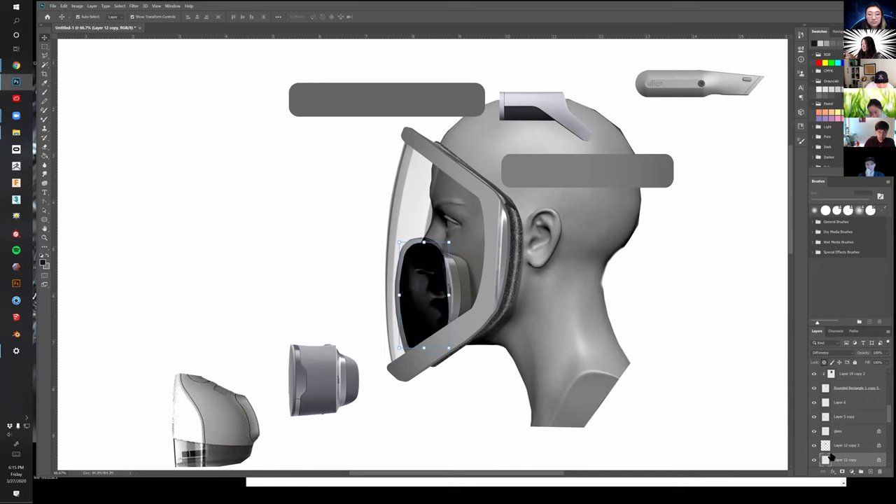
# Set the blend mode of Layer 12 copy to Normal and lower its opacity to 65%
pyautogui.hotkey('shift', '+')
pyautogui.hotkey('shift', '+')
pyautogui.hotkey('shift', '+')
pyautogui.hotkey('shift', '+')
pyautogui.hotkey('shift', '+')
pyautogui.hotkey('shift', '+')
pyautogui.hotkey('shift', '+')
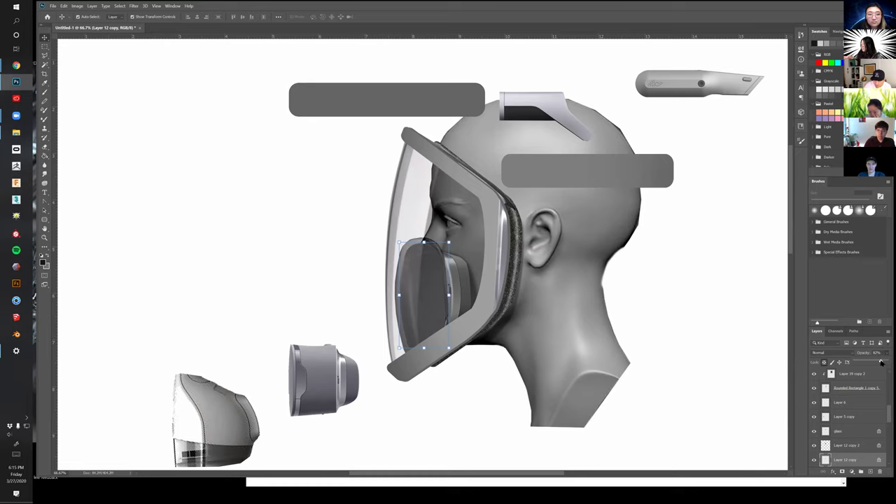
pyautogui.moveTo(882, 363); pyautogui.dragTo(876, 363)
pyautogui.click(402, 267)
# Lasso the front interior of the mask shell on Layer 12 copy and delete it, leaving a curved rim along the face
pyautogui.press('z')
pyautogui.moveTo(381, 270); pyautogui.dragTo(341, 187)
pyautogui.press('l')
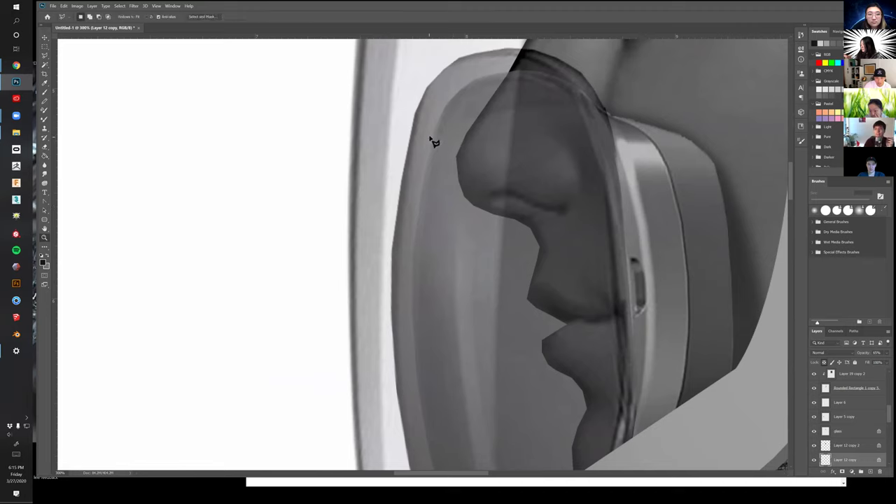
pyautogui.moveTo(488, 131)
pyautogui.mouseDown()
pyautogui.moveTo(545, 138)
pyautogui.moveTo(564, 167)
pyautogui.moveTo(557, 124)
pyautogui.mouseUp()
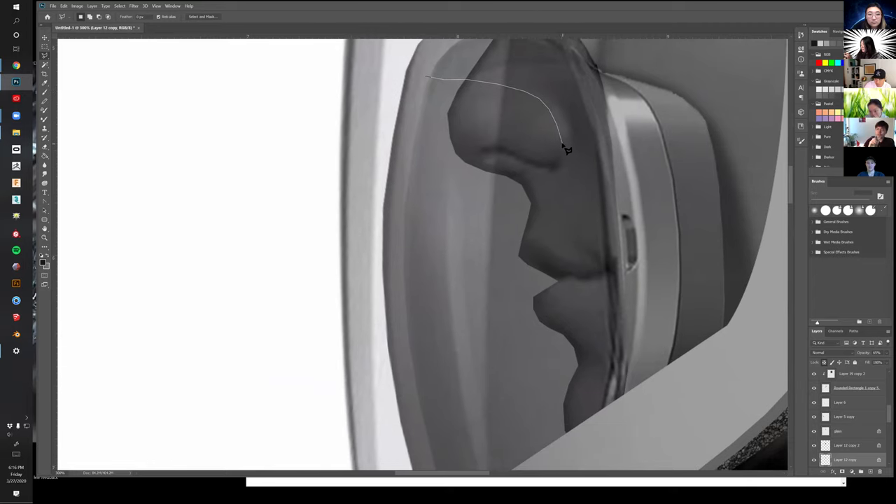
pyautogui.moveTo(570, 173); pyautogui.dragTo(573, 213)
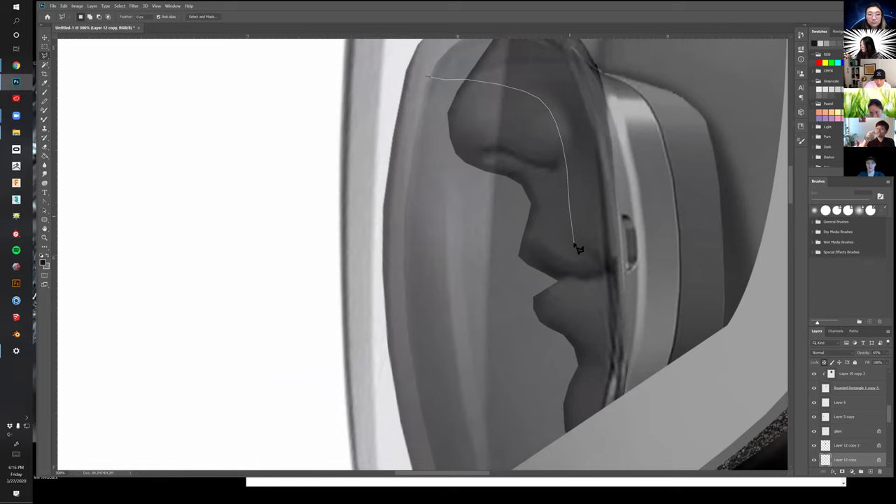
pyautogui.moveTo(578, 322)
pyautogui.mouseDown()
pyautogui.moveTo(571, 438)
pyautogui.moveTo(593, 292)
pyautogui.moveTo(575, 348)
pyautogui.moveTo(515, 387)
pyautogui.moveTo(469, 399)
pyautogui.moveTo(360, 225)
pyautogui.moveTo(374, 352)
pyautogui.moveTo(388, 349)
pyautogui.moveTo(378, 235)
pyautogui.moveTo(428, 116)
pyautogui.mouseUp()
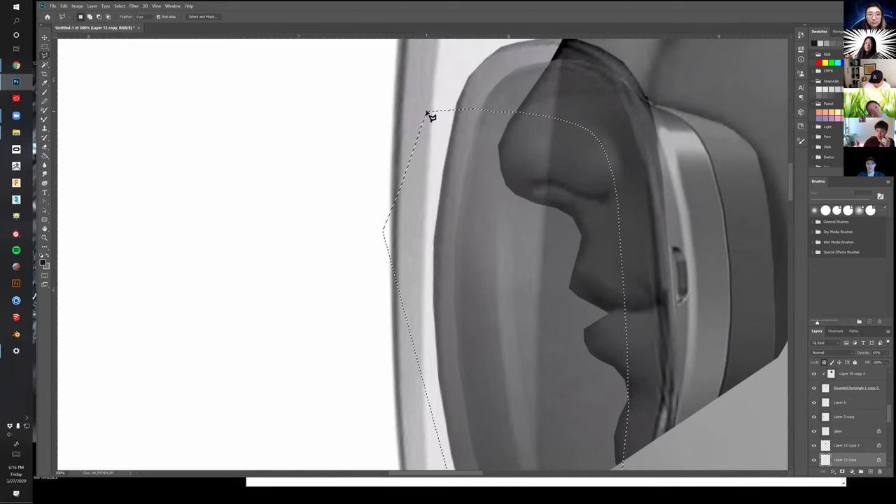
pyautogui.press('Delete')
pyautogui.press('b')
pyautogui.hotkey('ctrl', 'd')
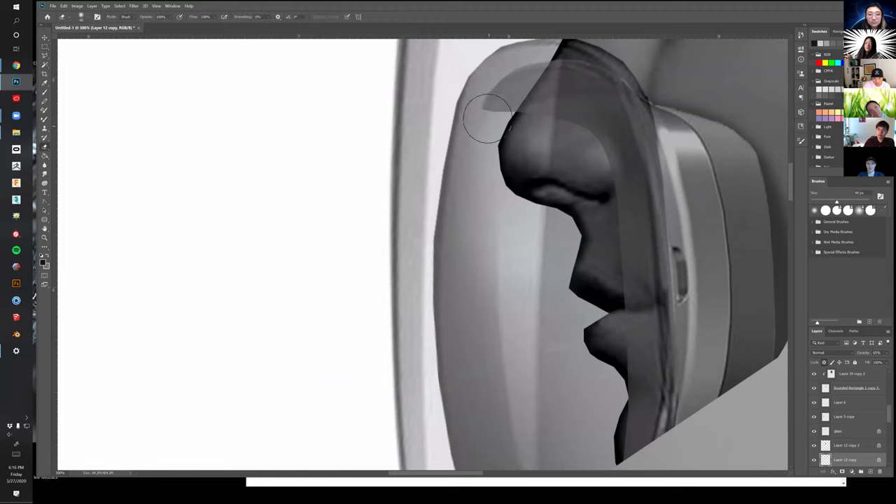
# Lasso the pointed upper front tip of the remaining rim and delete it to round the end
pyautogui.press('l')
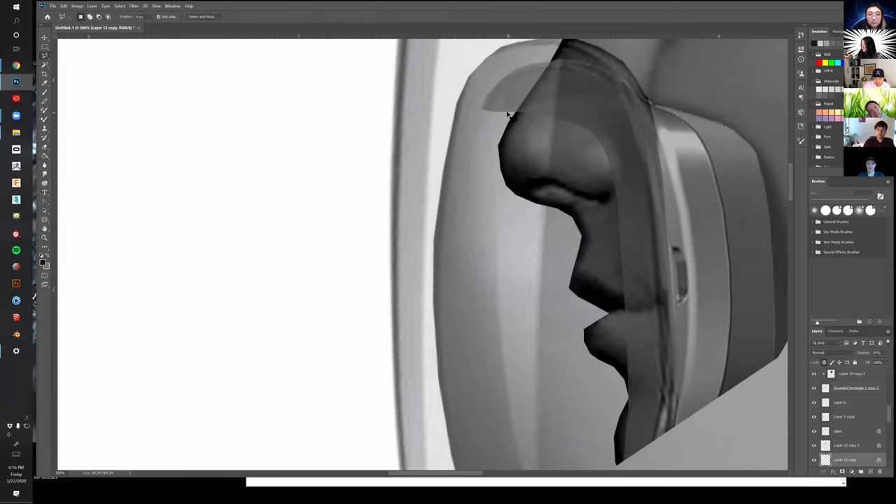
pyautogui.moveTo(493, 110)
pyautogui.mouseDown()
pyautogui.moveTo(476, 81)
pyautogui.moveTo(458, 122)
pyautogui.moveTo(500, 129)
pyautogui.mouseUp()
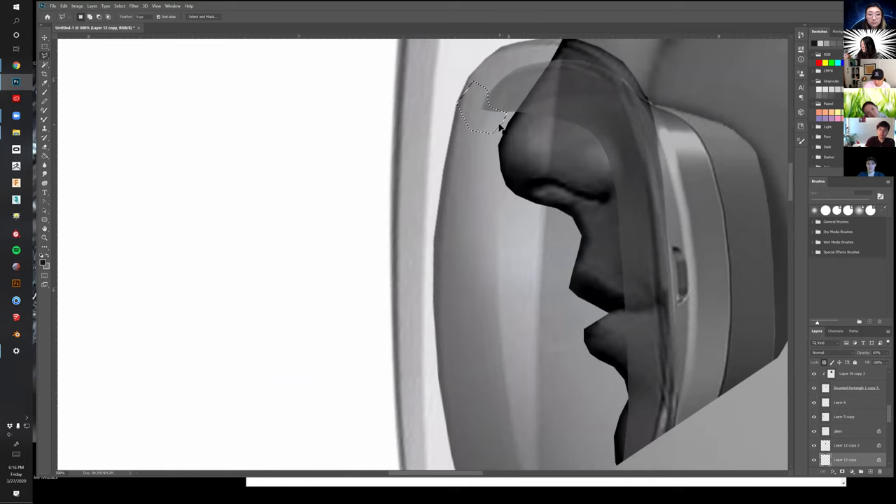
pyautogui.press('Delete')
pyautogui.hotkey('ctrl', 'd')
pyautogui.press('m')
# Restore the opacity of Layer 12 copy to 100% and check the trimmed rim against the face
pyautogui.press('z')
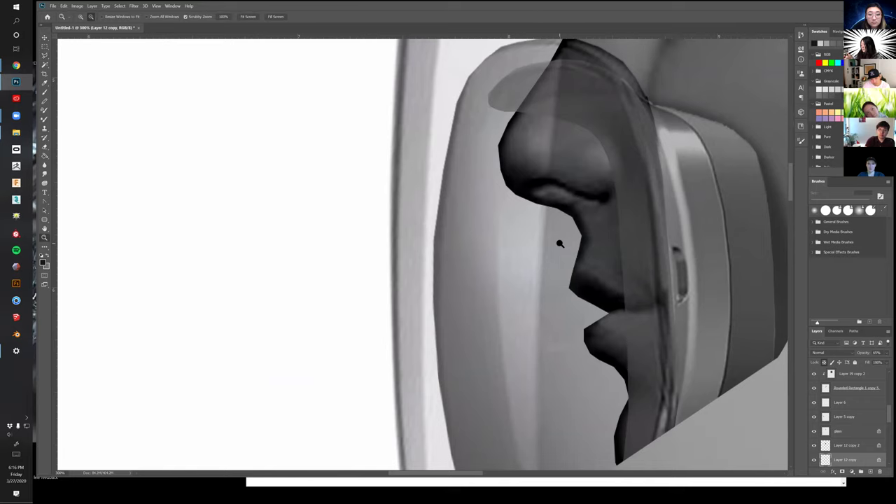
pyautogui.keyDown('alt'); pyautogui.click(559, 243); pyautogui.keyUp('alt')
pyautogui.keyDown('alt'); pyautogui.click(560, 243); pyautogui.keyUp('alt')
pyautogui.keyDown('alt'); pyautogui.click(559, 243); pyautogui.keyUp('alt')
pyautogui.moveTo(583, 239); pyautogui.dragTo(557, 217)
pyautogui.click(565, 215)
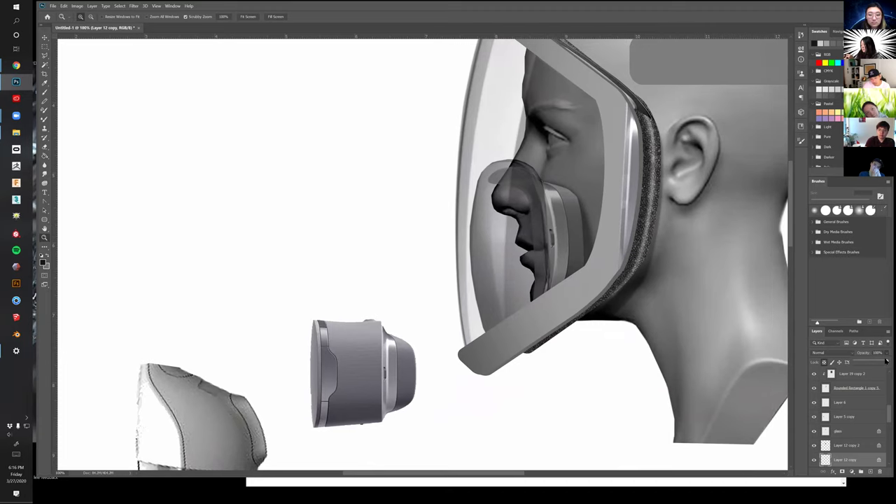
pyautogui.click(537, 301)
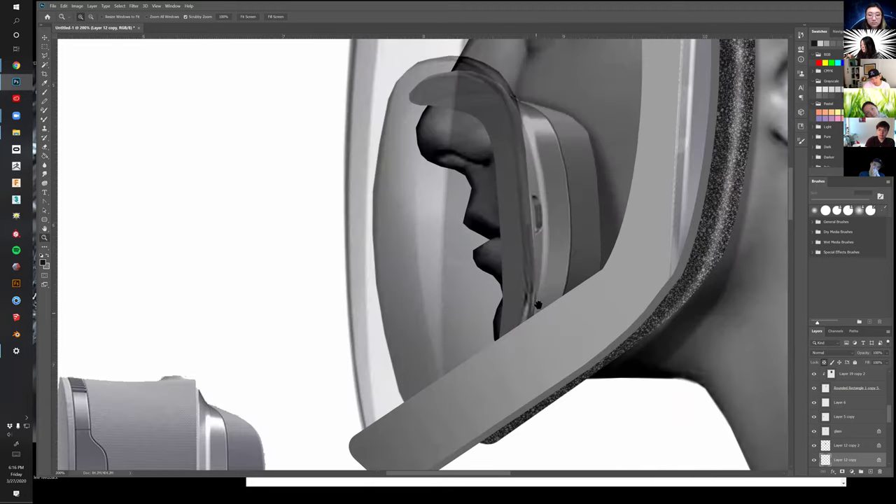
pyautogui.scroll(2, 537, 301)
# Set up a 600 px brush at 20% opacity for painting on Layer 12 copy
pyautogui.press('b')
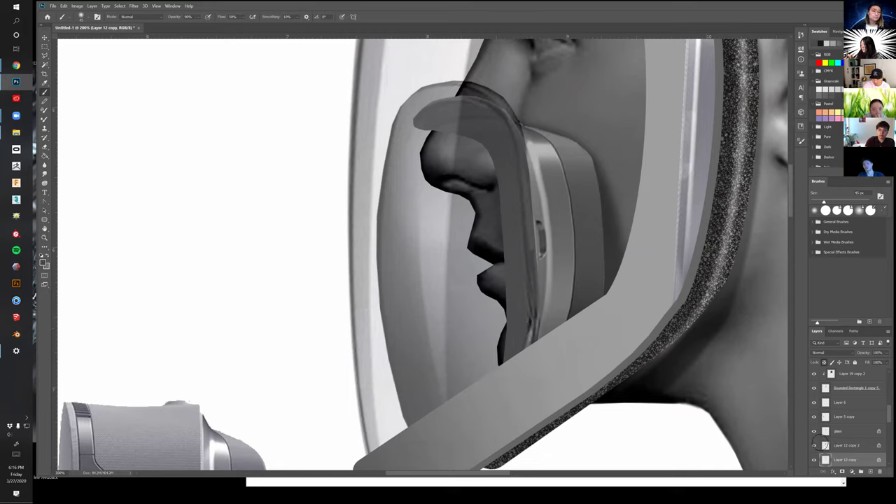
pyautogui.press('z')
pyautogui.keyDown('alt'); pyautogui.click(609, 251); pyautogui.keyUp('alt')
pyautogui.keyDown('alt'); pyautogui.click(609, 252); pyautogui.keyUp('alt')
pyautogui.click(608, 251)
pyautogui.click(609, 251)
pyautogui.click(552, 234)
pyautogui.press('b')
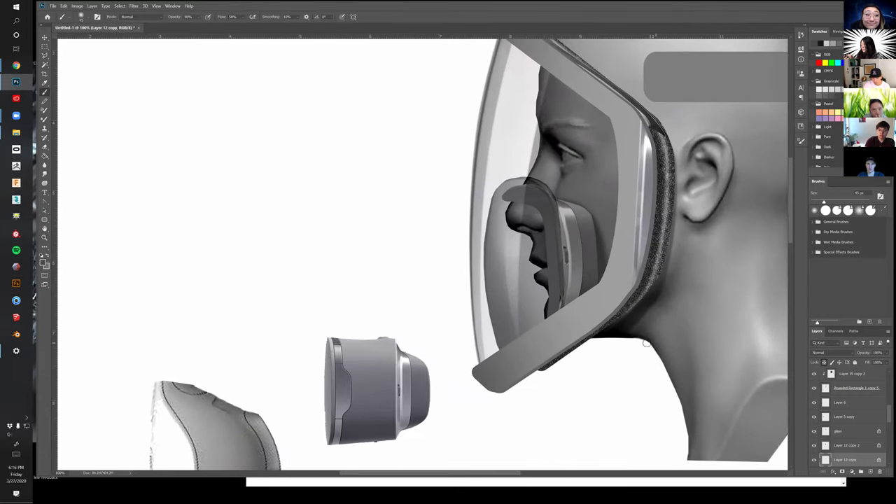
pyautogui.press(']')
pyautogui.press(']')
pyautogui.press(']')
pyautogui.press(']')
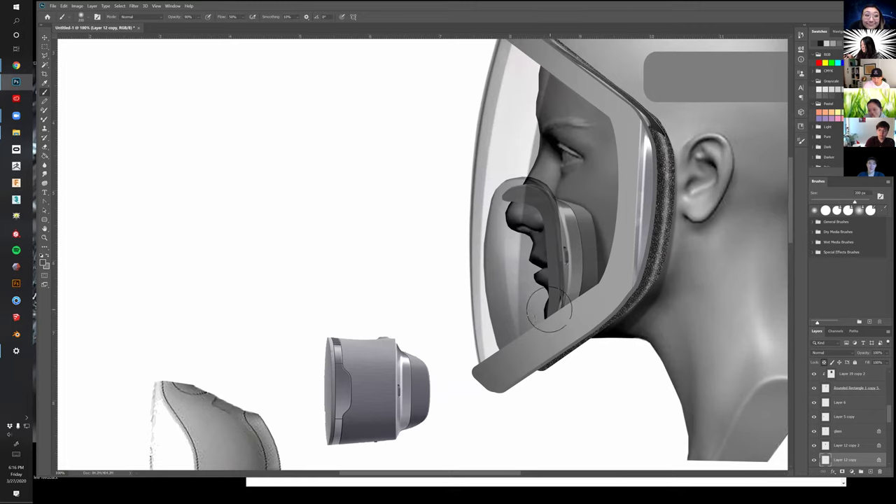
pyautogui.press('2')
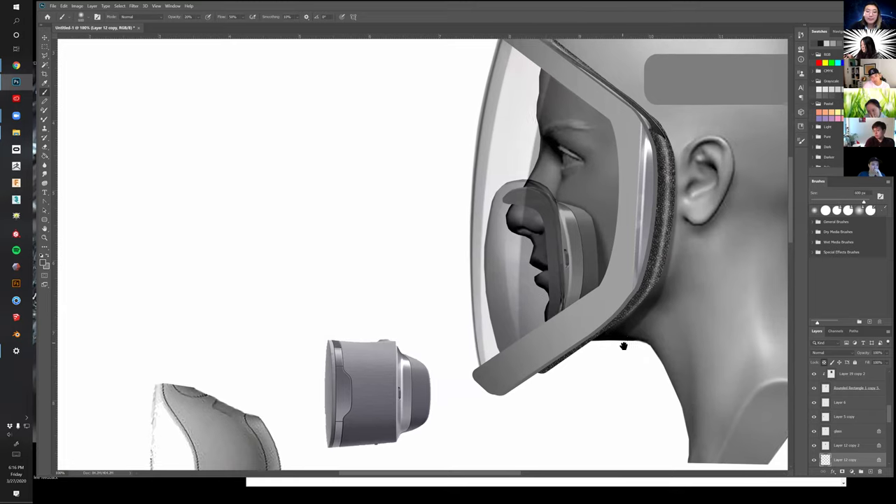
# Select Layer 12 copy 2 and toggle its visibility off and on to compare its effect
pyautogui.press('v')
pyautogui.click(848, 445)
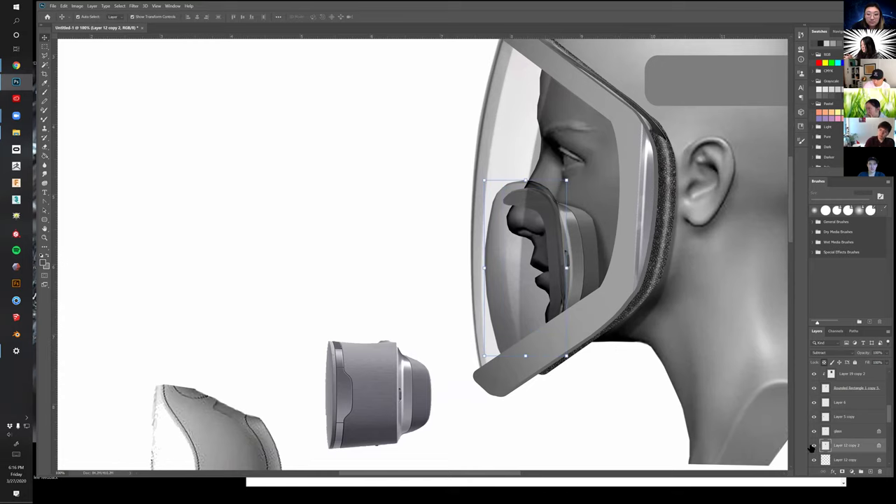
pyautogui.click(814, 446)
pyautogui.click(814, 446)
# Reduce the brush to 25 px for detail work on the upper edge of the mask shell on Layer 12 copy 2
pyautogui.press('z')
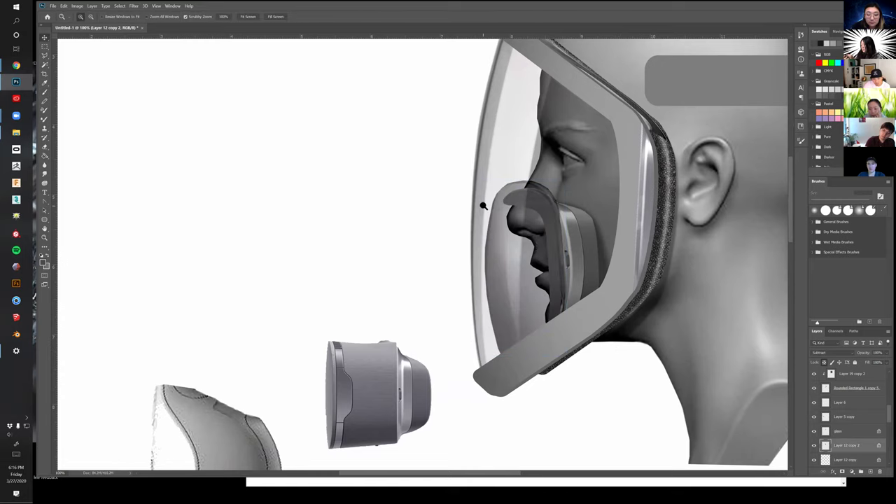
pyautogui.click(481, 201)
pyautogui.press('b')
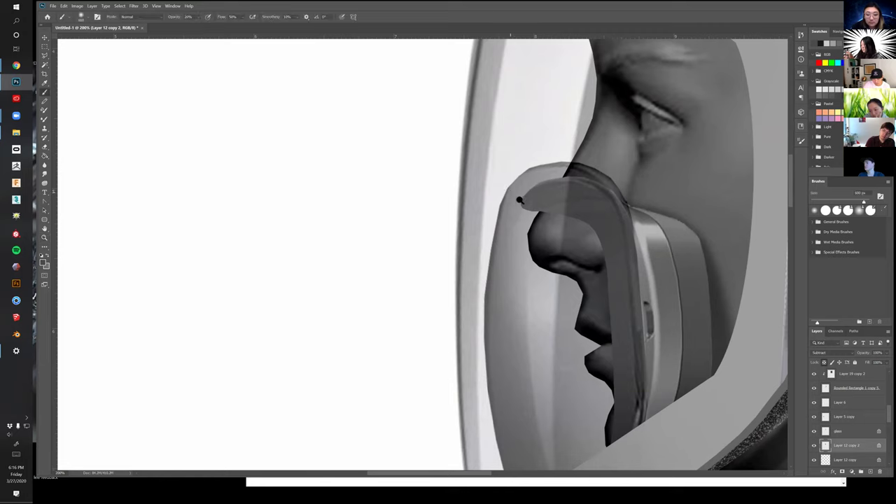
pyautogui.press('[')
pyautogui.press('[')
pyautogui.press('[')
pyautogui.press('[')
pyautogui.press('[')
pyautogui.press('[')
pyautogui.press('[')
pyautogui.press('[')
pyautogui.press('[')
pyautogui.press('[')
pyautogui.press('[')
pyautogui.press('[')
pyautogui.press('[')
pyautogui.press('[')
pyautogui.press('[')
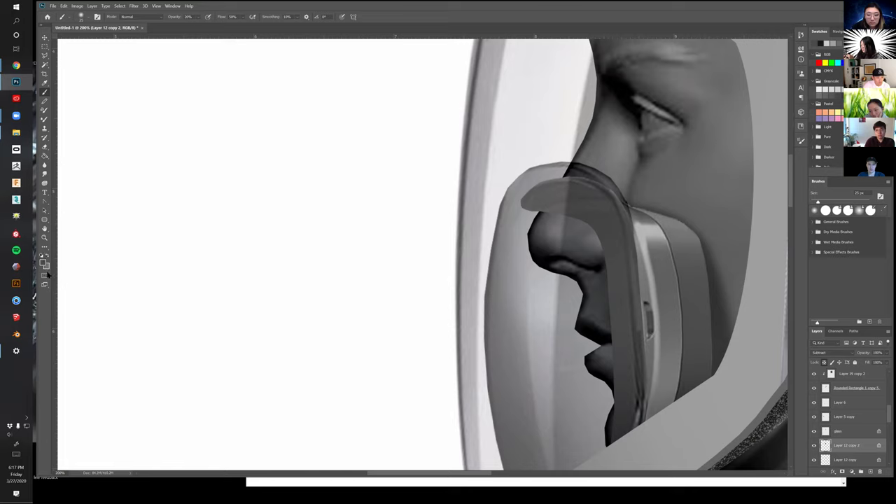
# Duplicate Layer 12 copy 2 and nudge the duplicate five steps to the right and one step down
pyautogui.press('z')
pyautogui.keyDown('alt'); pyautogui.click(505, 282); pyautogui.keyUp('alt')
pyautogui.keyDown('alt'); pyautogui.click(505, 282); pyautogui.keyUp('alt')
pyautogui.keyDown('alt'); pyautogui.click(505, 282); pyautogui.keyUp('alt')
pyautogui.moveTo(604, 299); pyautogui.dragTo(598, 266)
pyautogui.press('b')
pyautogui.press('v')
pyautogui.scroll(2, 513, 302)
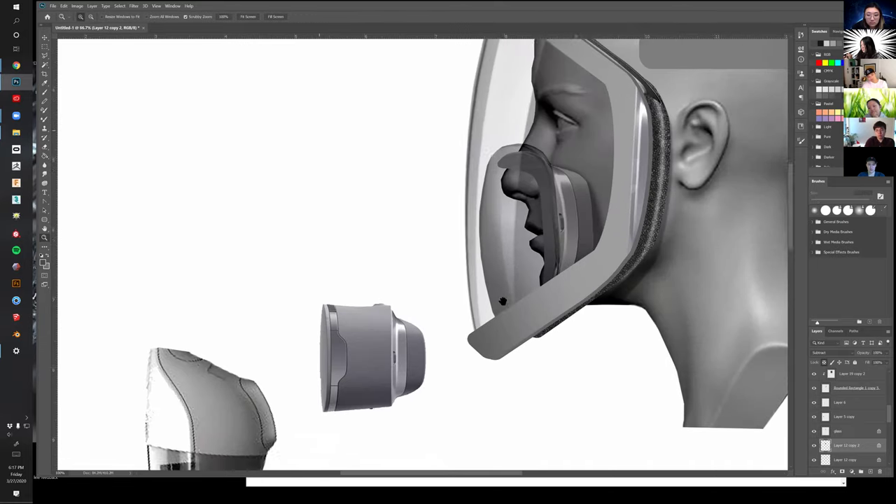
pyautogui.hotkey('ctrl', 'j')
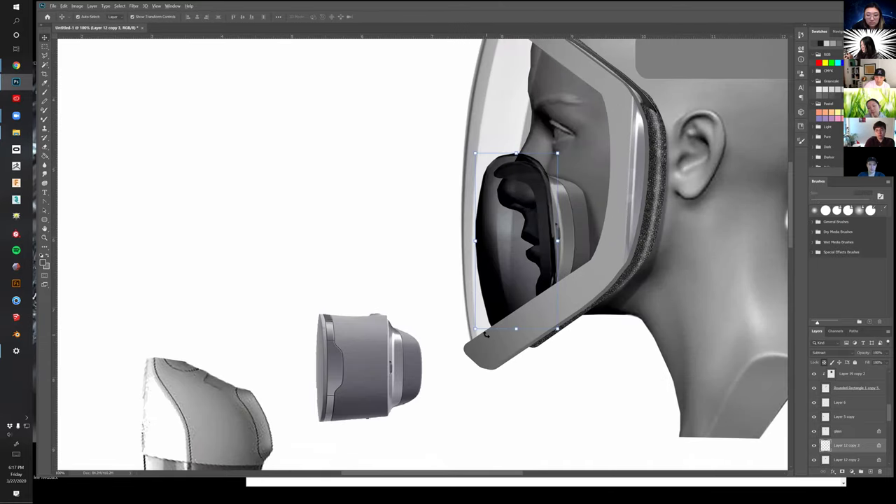
pyautogui.press('Right')
pyautogui.press('Right')
pyautogui.press('Right')
pyautogui.press('Right')
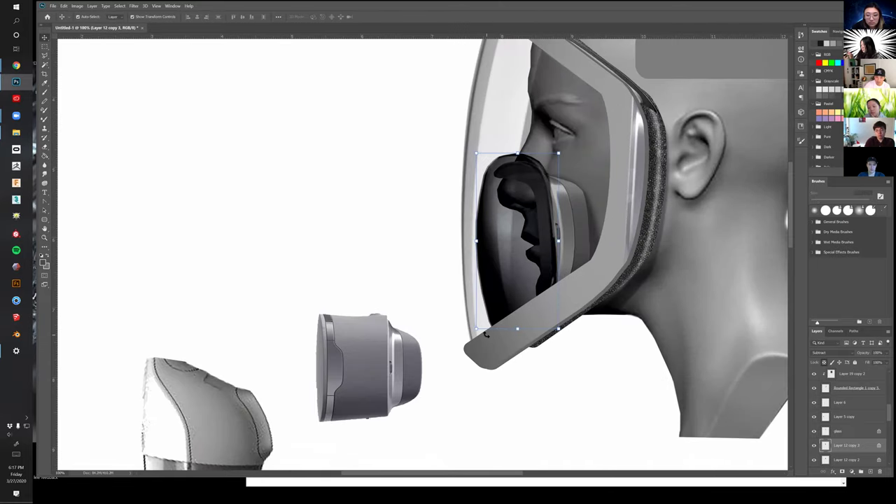
pyautogui.press('Right')
pyautogui.press('Down')
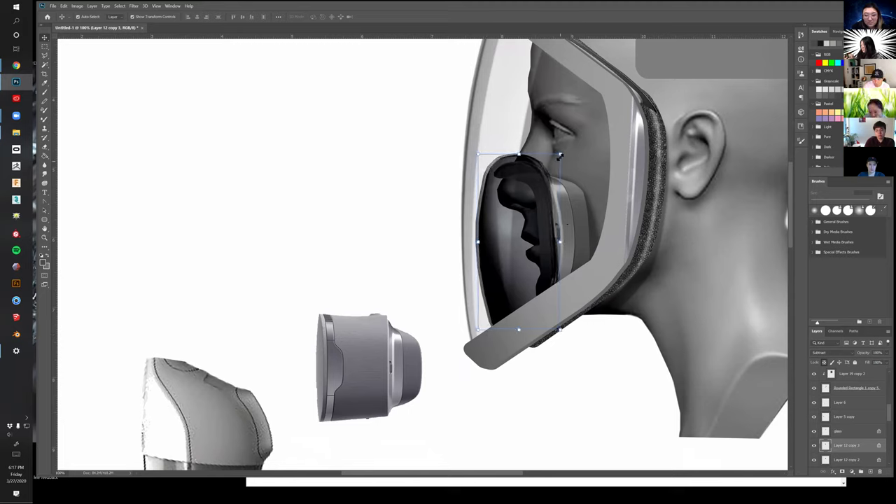
# Scale Layer 12 copy 3 down slightly from its upper-right corner and move it beneath Layer 12 copy 2
pyautogui.click(561, 153)
pyautogui.moveTo(561, 153); pyautogui.dragTo(559, 153)
pyautogui.moveTo(558, 154); pyautogui.dragTo(559, 155)
pyautogui.press('Return')
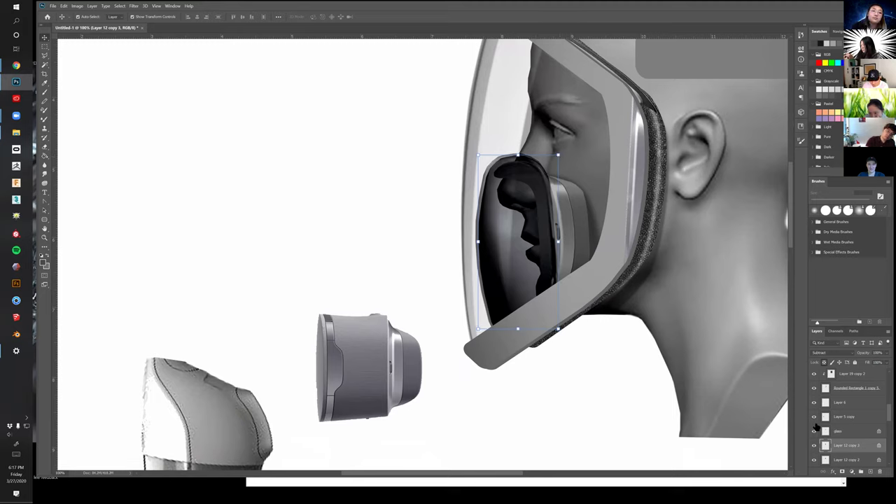
pyautogui.moveTo(848, 442)
pyautogui.mouseDown()
pyautogui.moveTo(842, 476)
pyautogui.moveTo(845, 445)
pyautogui.moveTo(853, 451)
pyautogui.mouseUp()
# Cycle through the blend modes of Layer 12 copy 2 and set it to Exclusion
pyautogui.click(851, 433)
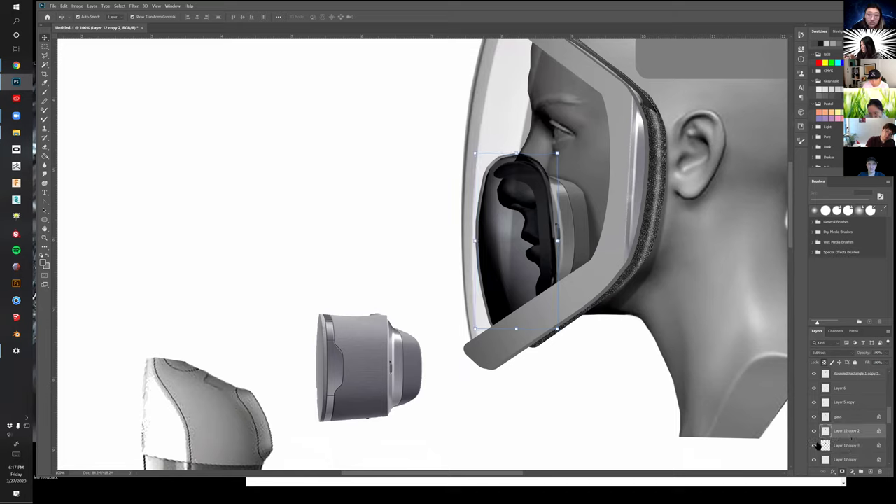
pyautogui.hotkey('shift', '+')
pyautogui.hotkey('shift', '+')
pyautogui.hotkey('shift', '+')
pyautogui.hotkey('shift', '+')
pyautogui.hotkey('shift', '+')
pyautogui.hotkey('shift', '+')
pyautogui.hotkey('shift', '+')
pyautogui.hotkey('shift', '+')
pyautogui.hotkey('shift', '+')
pyautogui.hotkey('shift', '+')
pyautogui.hotkey('shift', '+')
pyautogui.hotkey('shift', '+')
pyautogui.hotkey('shift', '+')
pyautogui.hotkey('shift', '+')
pyautogui.hotkey('shift', '+')
pyautogui.hotkey('shift', '+')
pyautogui.hotkey('shift', '+')
pyautogui.hotkey('shift', '+')
pyautogui.hotkey('shift', '+')
pyautogui.hotkey('shift', '+')
pyautogui.hotkey('shift', '+')
pyautogui.hotkey('shift', '+')
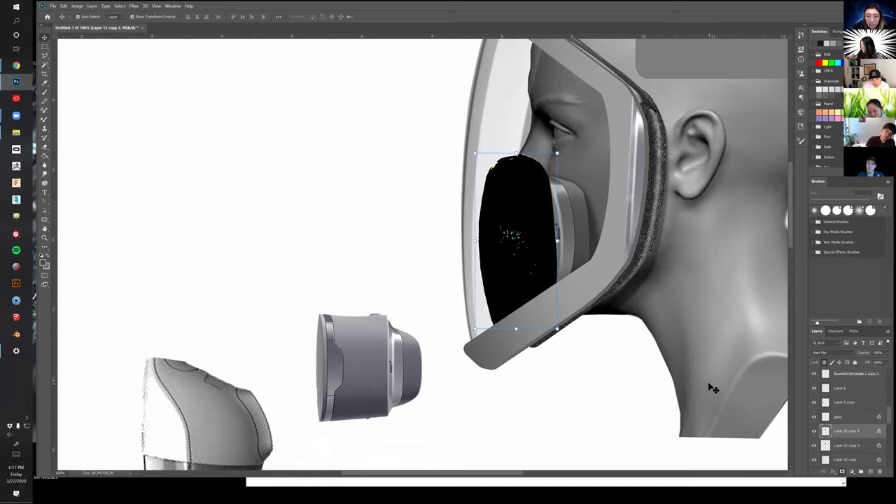
pyautogui.hotkey('shift', '+')
pyautogui.hotkey('shift', '+')
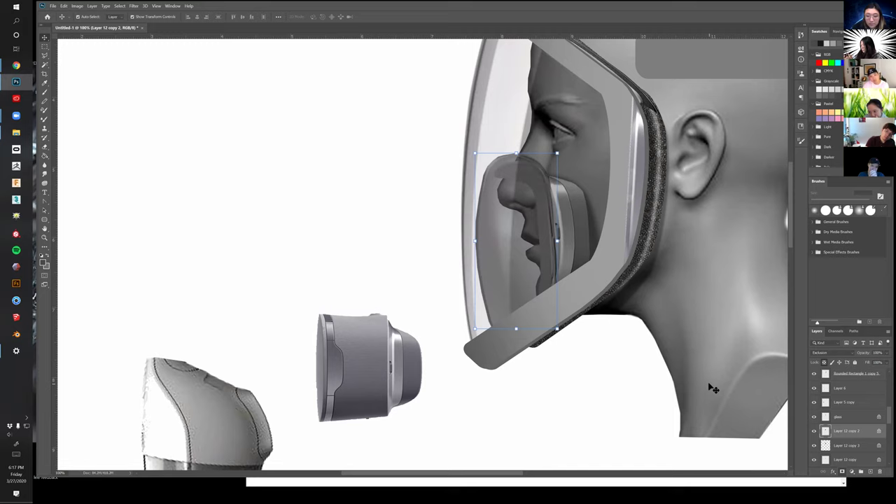
# Select Layer 12 copy 3 and toggle its visibility off and on to compare its effect on the mask shell
pyautogui.click(855, 450)
pyautogui.click(813, 447)
pyautogui.click(813, 447)
pyautogui.click(812, 447)
pyautogui.click(812, 446)
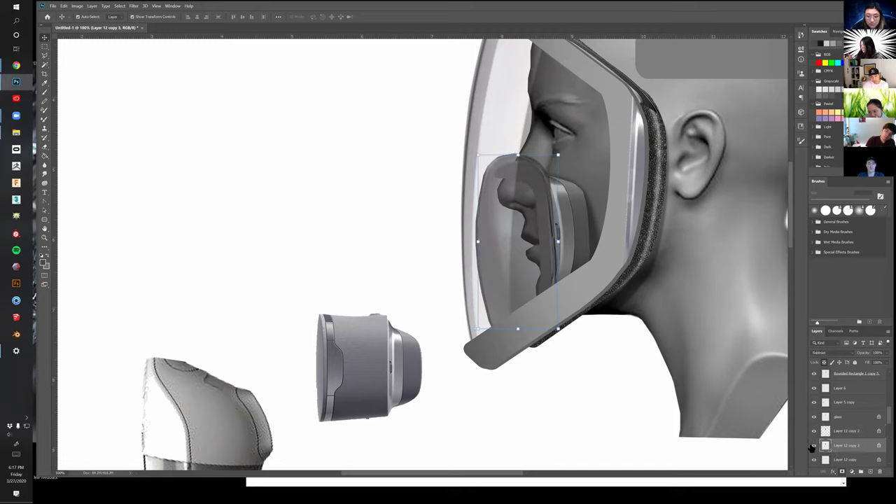
# Apply a Levels adjustment to Layer 12 copy 3 with the midtone input level at 1.65
pyautogui.hotkey('ctrl', 'l')
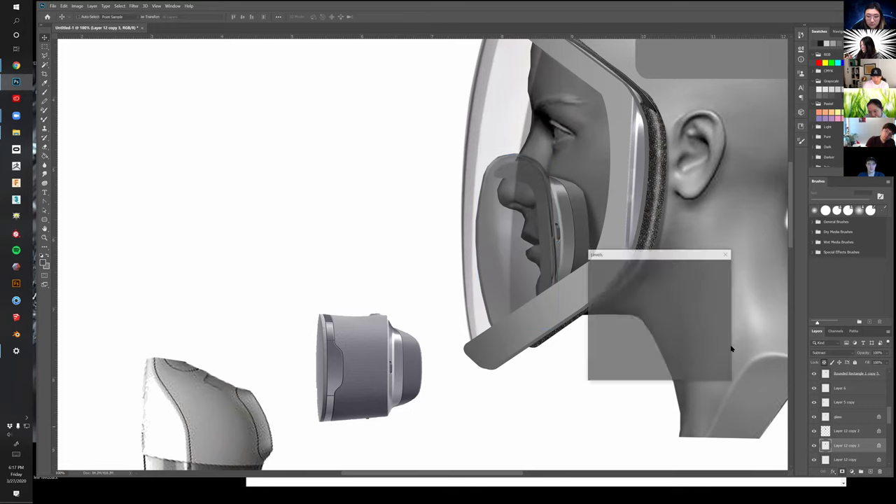
pyautogui.moveTo(643, 336); pyautogui.dragTo(625, 340)
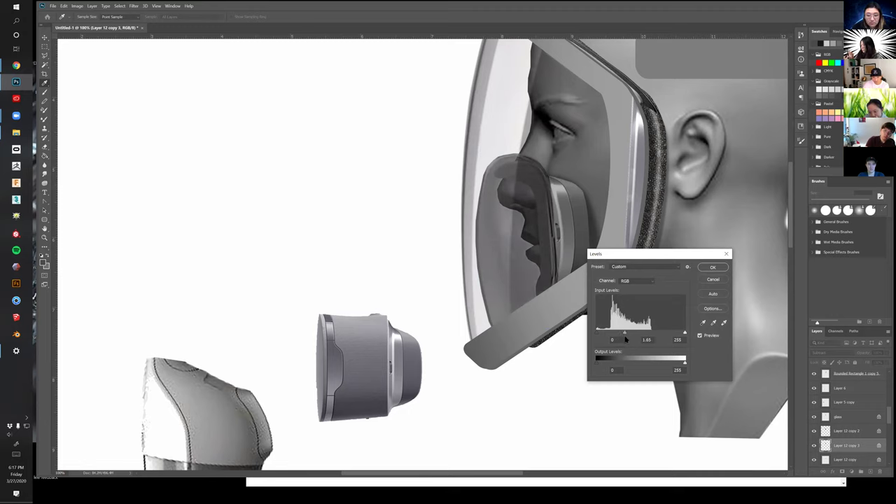
pyautogui.click(712, 269)
# Inspect the mask up close and toggle the interior guard copy layer's visibility to check which part it holds
pyautogui.scroll(2, 568, 280)
pyautogui.hscroll(-1, 567, 281)
pyautogui.keyDown('alt'); pyautogui.click(602, 275); pyautogui.keyUp('alt')
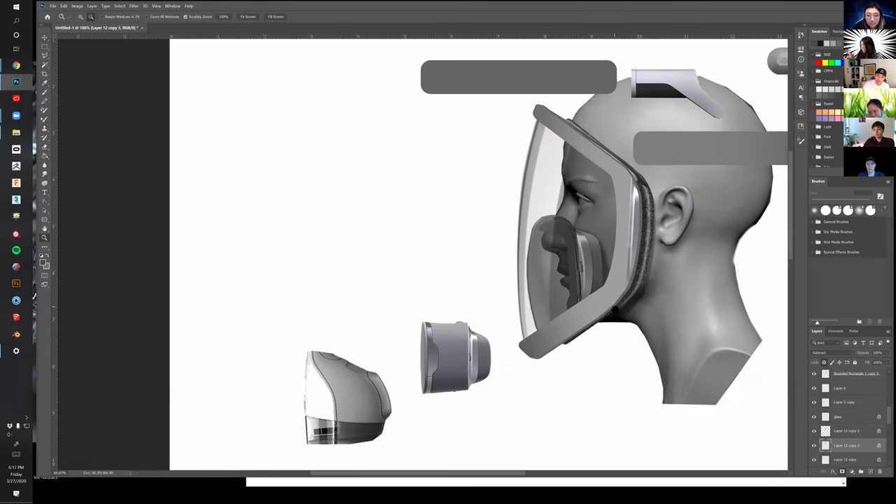
pyautogui.scroll(1, 578, 293)
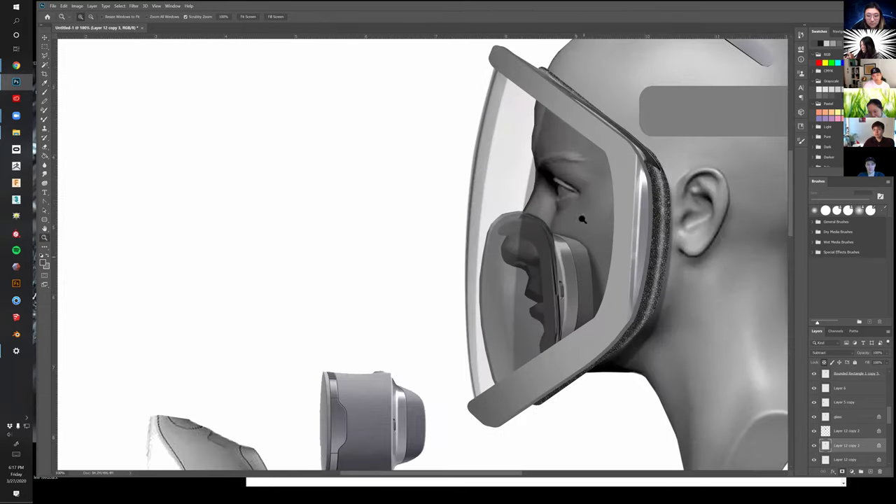
pyautogui.scroll(2, 564, 257)
pyautogui.press('v')
pyautogui.scroll(-2, 840, 411)
pyautogui.click(829, 416)
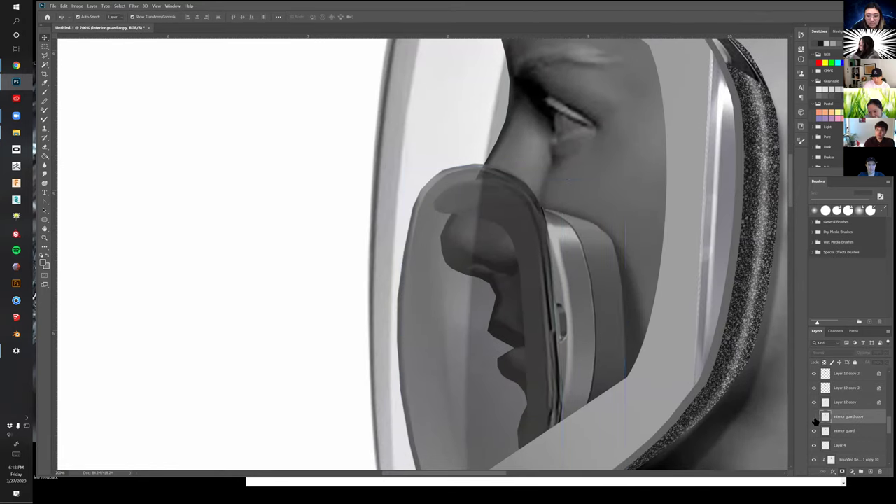
pyautogui.click(815, 417)
pyautogui.click(815, 418)
pyautogui.click(814, 417)
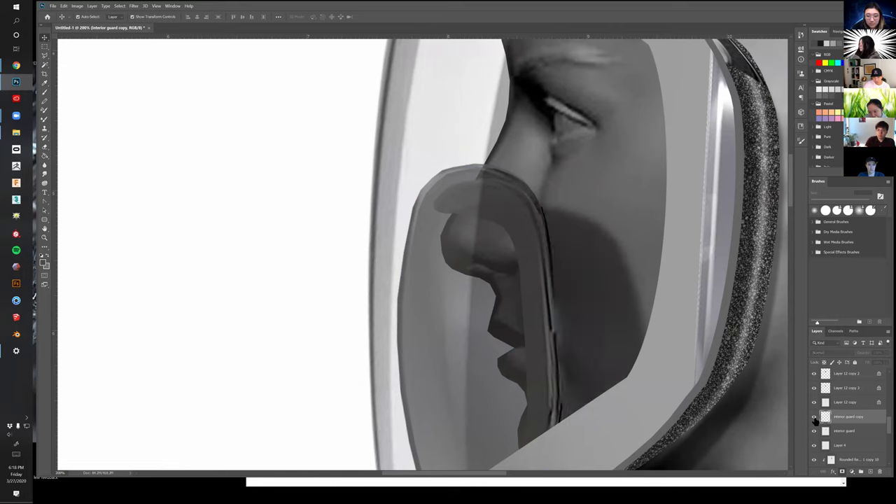
pyautogui.click(815, 417)
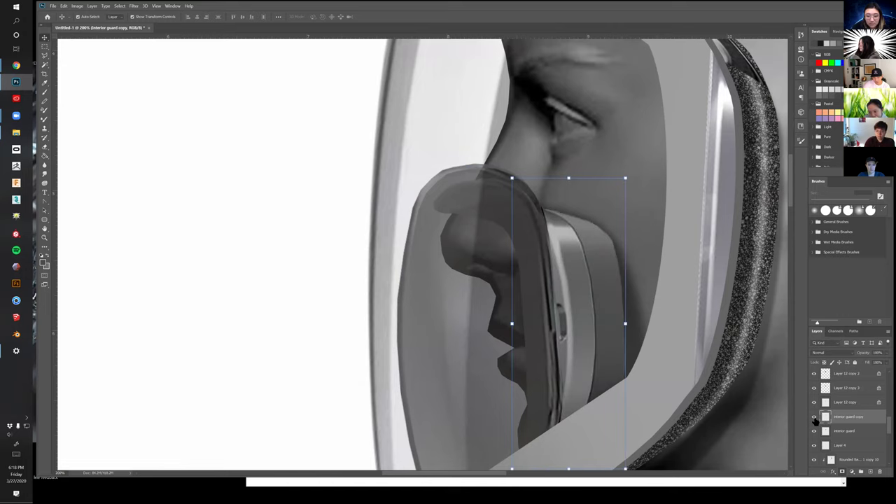
# Warp the interior guard copy, pulling its upper front corner outward and adjusting its curve to fit the mask shell's edge
pyautogui.hotkey('ctrl', 't')
pyautogui.rightClick(575, 184)
pyautogui.click(584, 225)
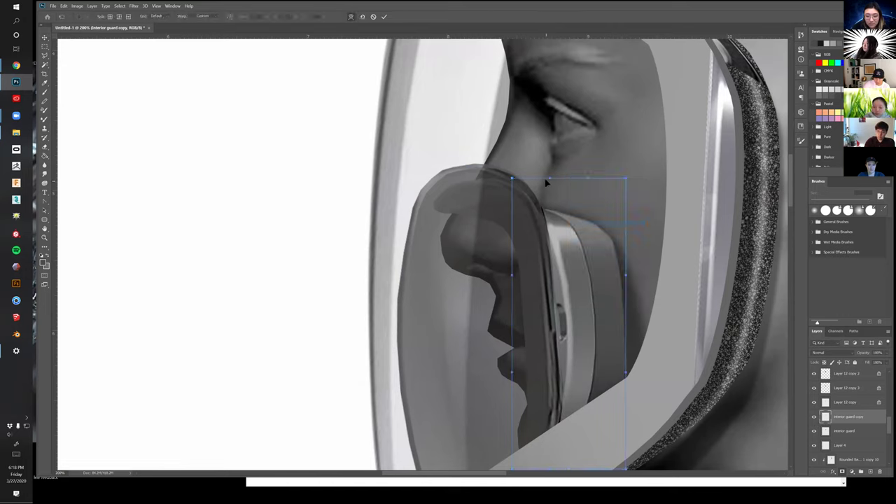
pyautogui.moveTo(512, 178); pyautogui.dragTo(493, 169)
pyautogui.moveTo(582, 233); pyautogui.dragTo(574, 221)
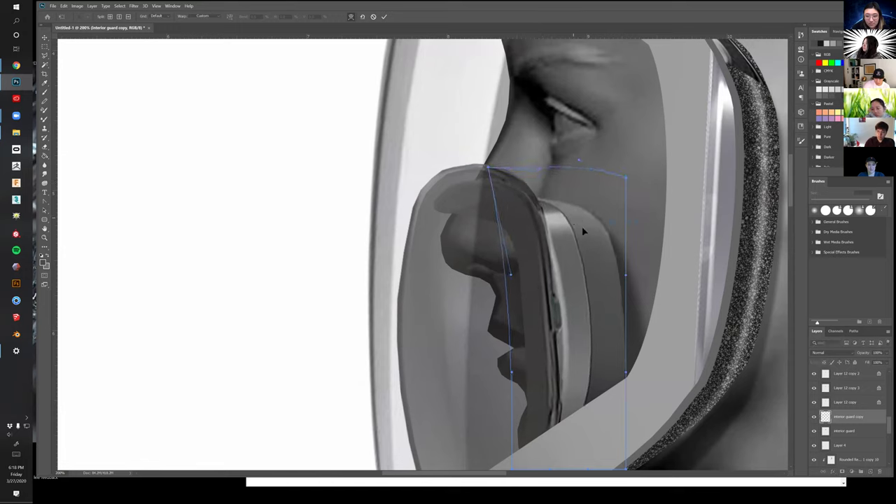
pyautogui.moveTo(590, 407); pyautogui.dragTo(592, 412)
pyautogui.moveTo(600, 305); pyautogui.dragTo(598, 308)
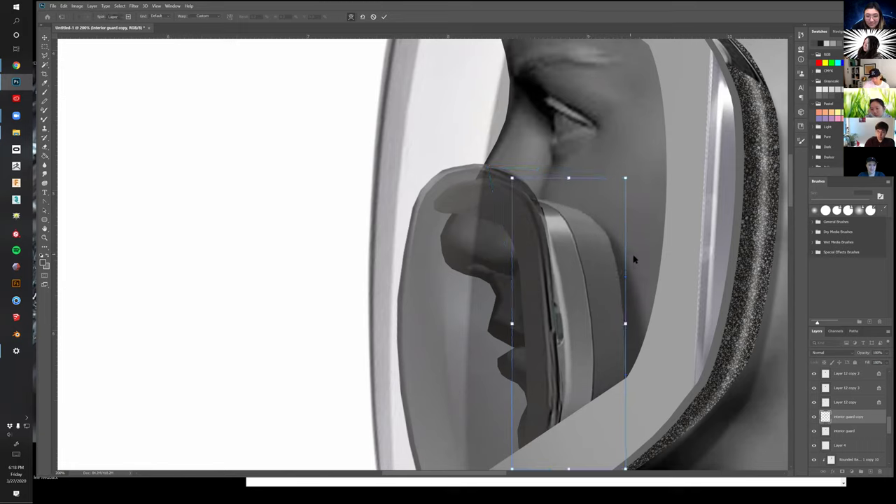
pyautogui.press('Return')
# Add a new layer above the interior guard copy and clip it to that layer for brush shading
pyautogui.press('b')
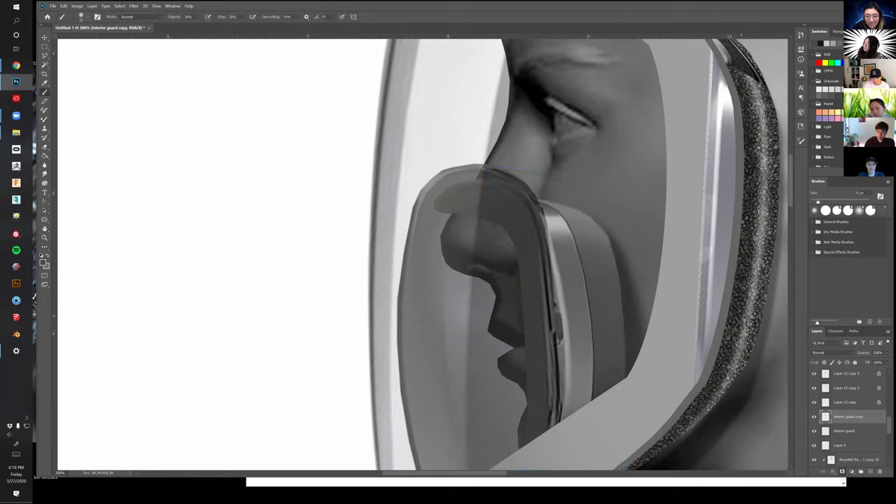
pyautogui.click(871, 472)
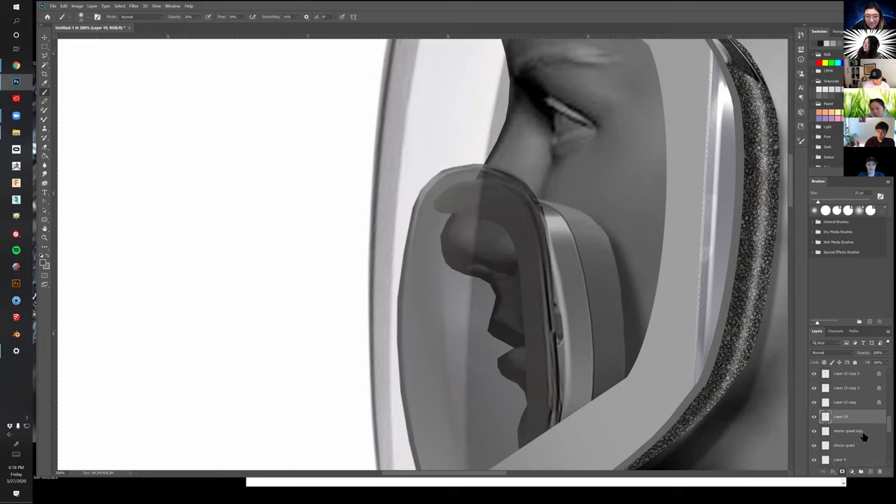
pyautogui.keyDown('alt'); pyautogui.click(857, 419); pyautogui.keyUp('alt')
# Brush soft light grey highlights onto the upper part of the interior guard on the clipped layer, reducing the brush to 40 px
pyautogui.press(']')
pyautogui.press(']')
pyautogui.press(']')
pyautogui.press(']')
pyautogui.press(']')
pyautogui.press(']')
pyautogui.press(']')
pyautogui.press(']')
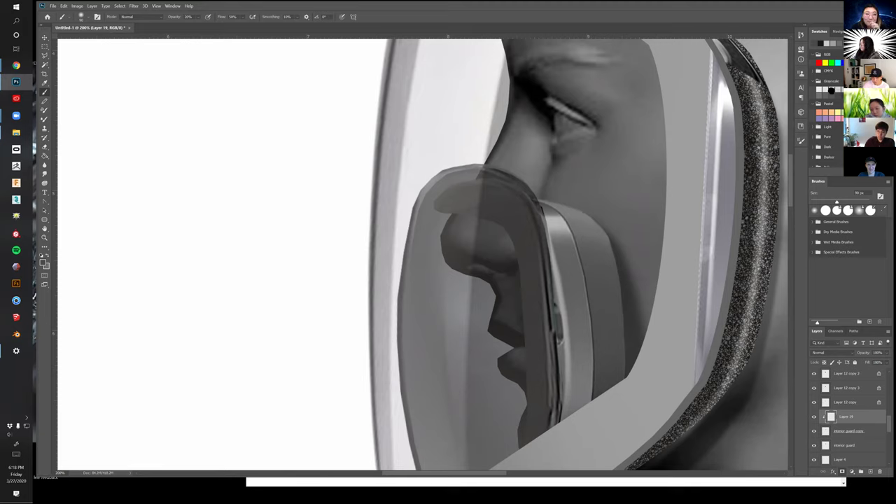
pyautogui.click(831, 90)
pyautogui.press('[')
pyautogui.press('[')
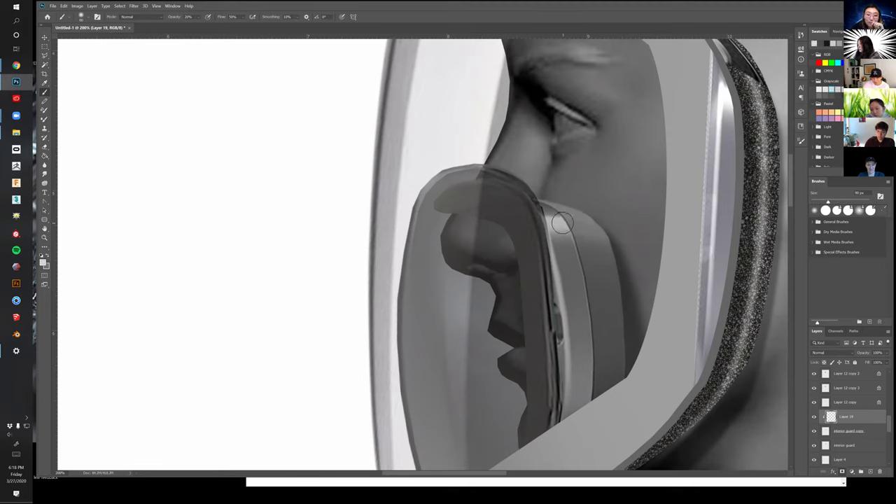
pyautogui.press('[')
pyautogui.press('[')
pyautogui.press('[')
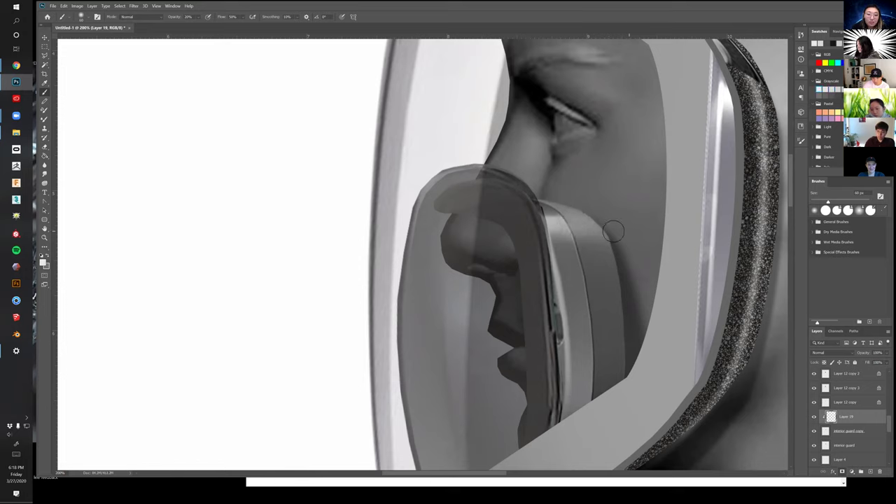
pyautogui.press('[')
pyautogui.press('[')
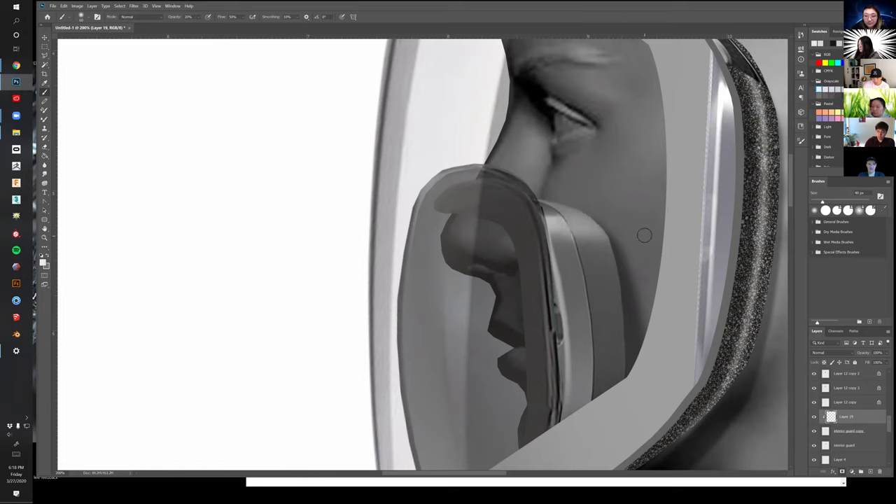
# Enlarge the brush to 70 px and undo the last highlight stroke on the interior guard
pyautogui.press(']')
pyautogui.press(']')
pyautogui.press(']')
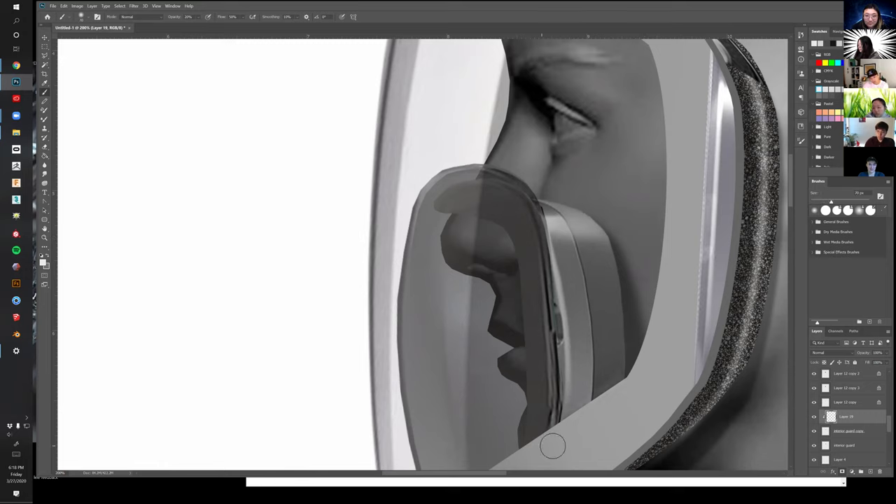
pyautogui.hotkey('ctrl', 'z')
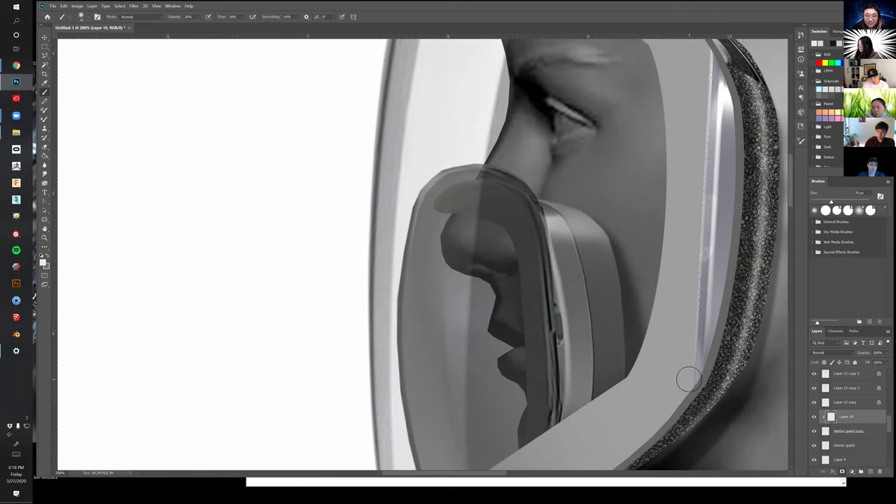
# Brush black shading along the front edge and lower end of the interior guard on the clipped layer, undoing the unwanted strokes
pyautogui.click(840, 43)
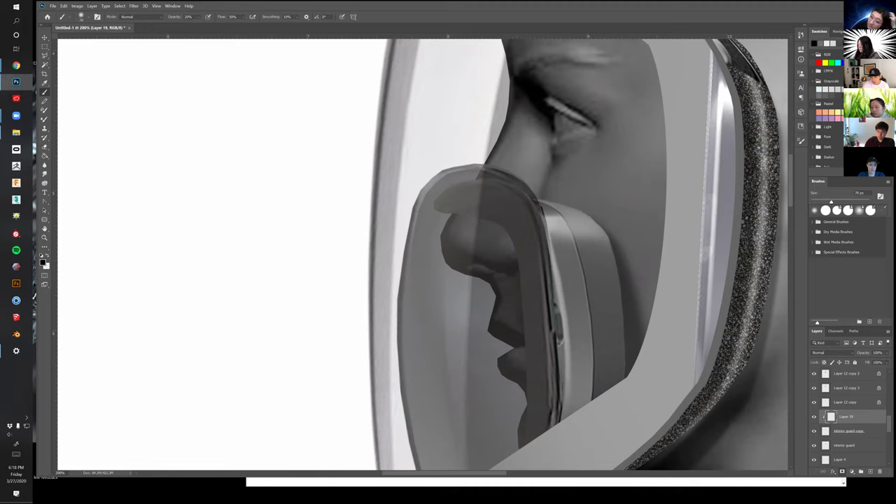
pyautogui.moveTo(586, 399); pyautogui.dragTo(570, 409)
pyautogui.hotkey('ctrl', 'z')
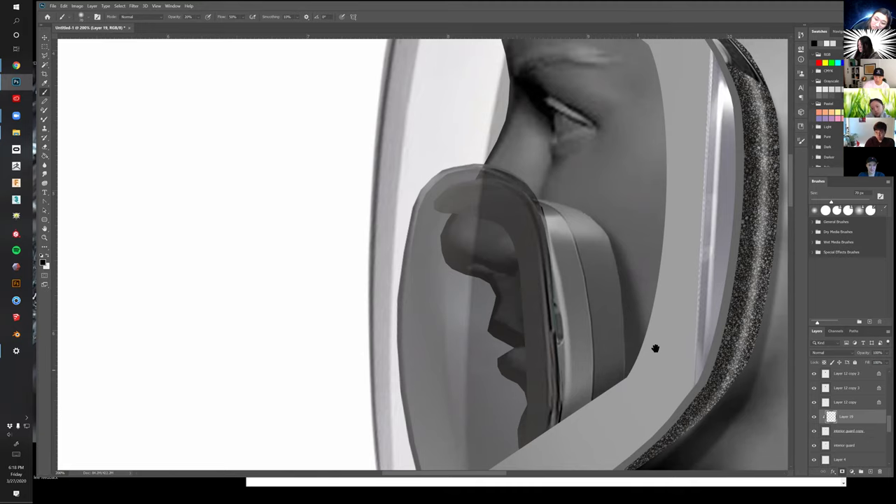
pyautogui.moveTo(644, 369); pyautogui.dragTo(664, 342)
pyautogui.moveTo(587, 311); pyautogui.dragTo(560, 238)
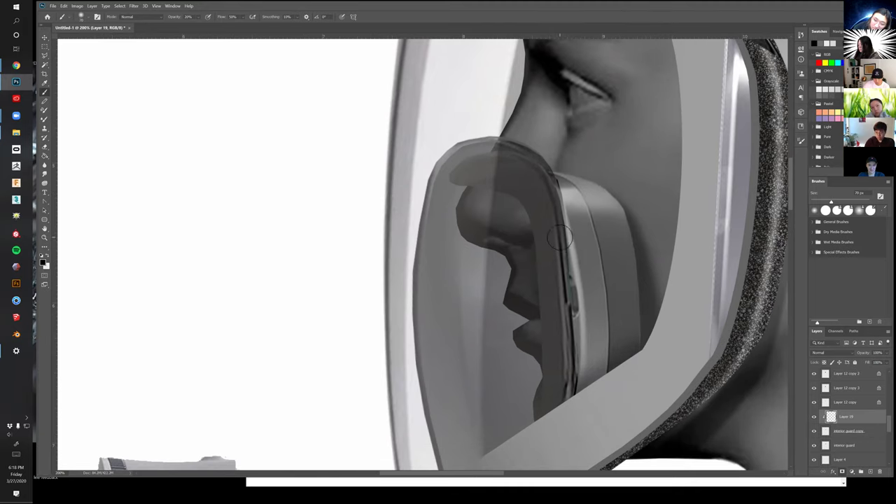
pyautogui.moveTo(576, 338); pyautogui.dragTo(552, 250)
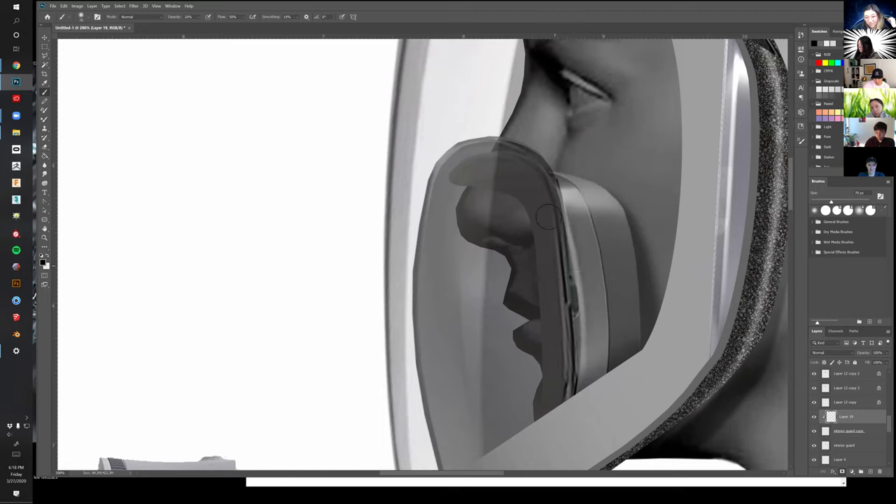
pyautogui.moveTo(567, 286); pyautogui.dragTo(564, 289)
pyautogui.moveTo(573, 391)
pyautogui.mouseDown()
pyautogui.moveTo(572, 368)
pyautogui.moveTo(587, 353)
pyautogui.mouseUp()
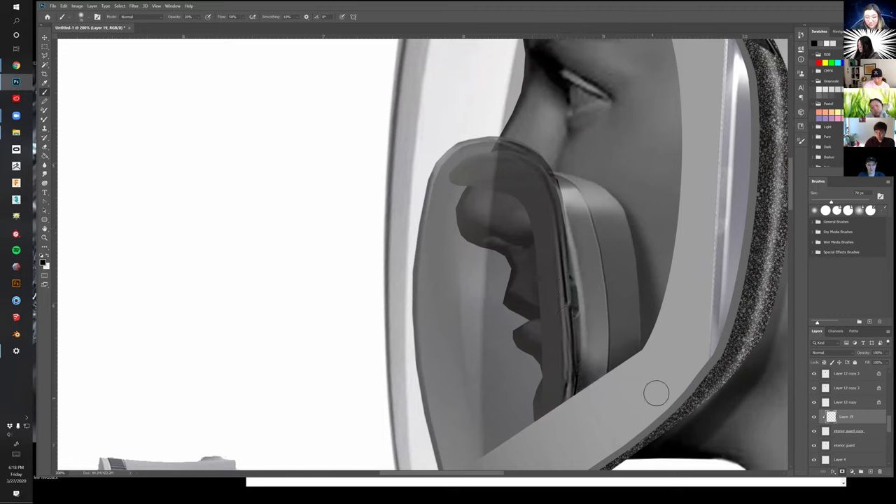
pyautogui.hotkey('ctrl', 'z')
pyautogui.hotkey('ctrl', 'z')
pyautogui.hotkey('ctrl', 'z')
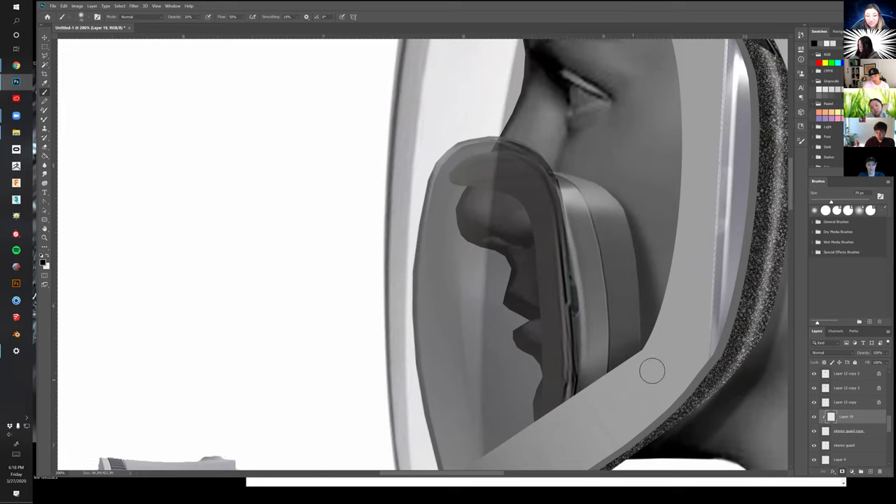
# Review the mask at a smaller scale, then select Layer 12 copy and toggle its visibility to compare its effect
pyautogui.press('z')
pyautogui.keyDown('alt'); pyautogui.click(646, 361); pyautogui.keyUp('alt')
pyautogui.keyDown('alt'); pyautogui.click(648, 361); pyautogui.keyUp('alt')
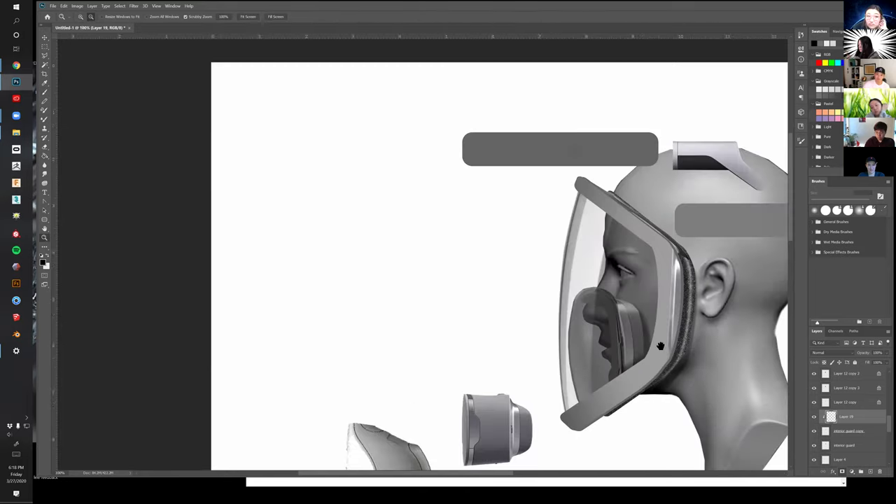
pyautogui.moveTo(668, 357); pyautogui.dragTo(639, 315)
pyautogui.click(616, 273)
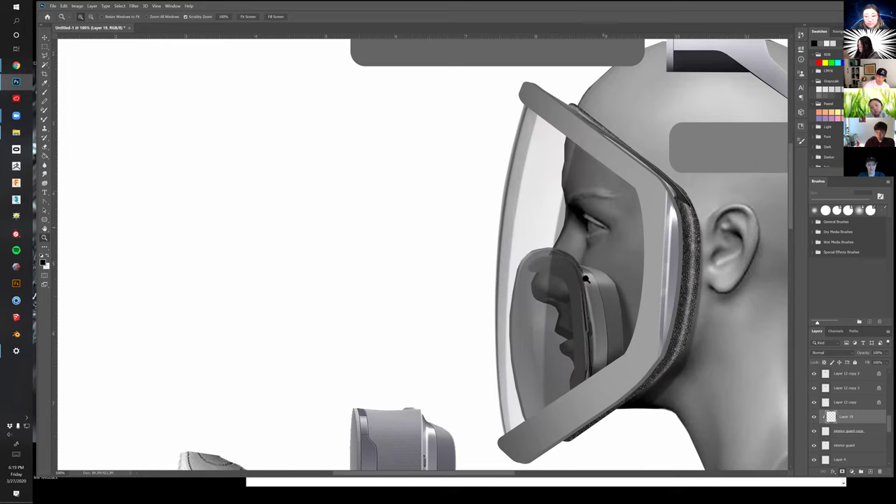
pyautogui.scroll(-2, 567, 234)
pyautogui.press('v')
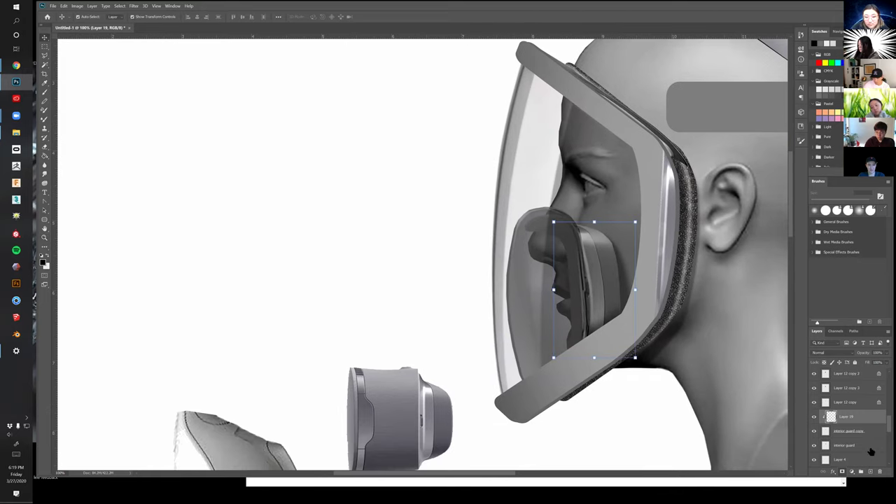
pyautogui.click(833, 405)
pyautogui.click(814, 403)
pyautogui.click(814, 402)
pyautogui.click(814, 402)
pyautogui.click(815, 403)
# Set up a light-coloured 175 px brush for painting on the mask shell in Layer 12 copy
pyautogui.press('b')
pyautogui.press('x')
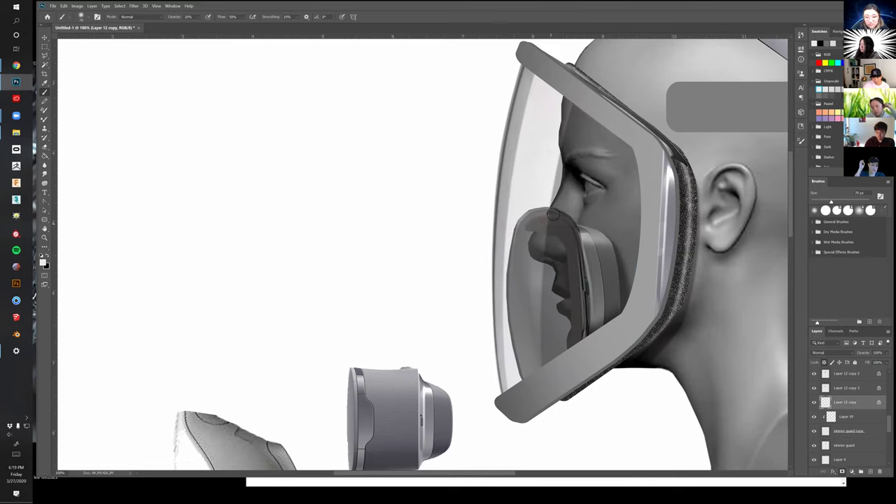
pyautogui.press('[')
pyautogui.press('[')
pyautogui.press('[')
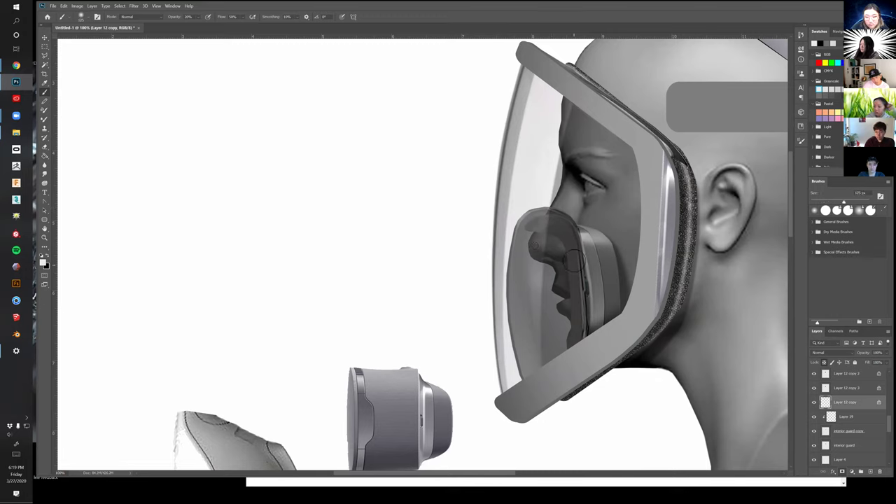
pyautogui.press(']')
pyautogui.press(']')
pyautogui.press(']')
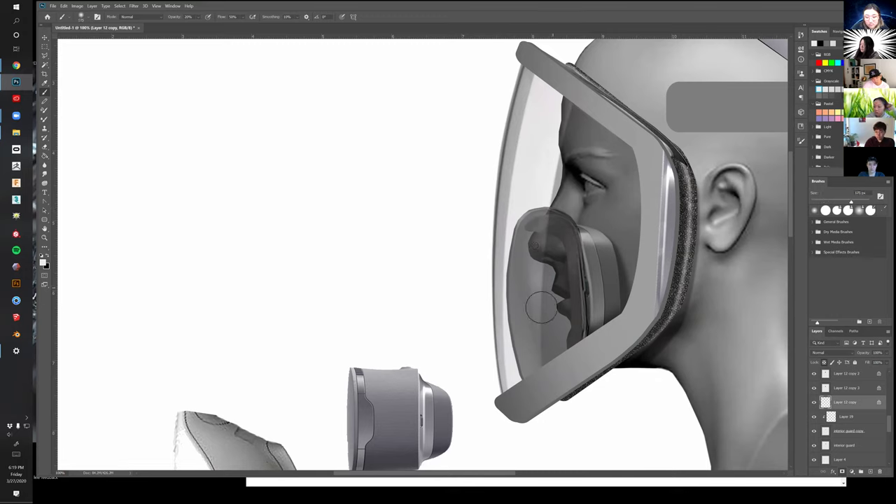
# Switch the brush colour to black and set the brush size to 250 px for shading the mask shell
pyautogui.press('[')
pyautogui.press('[')
pyautogui.press('[')
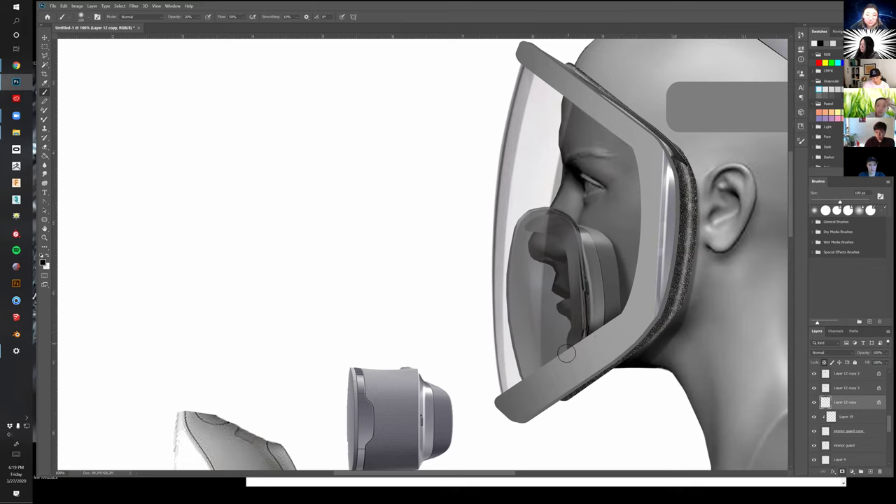
pyautogui.press(']')
pyautogui.press(']')
pyautogui.press(']')
pyautogui.press(']')
pyautogui.press(']')
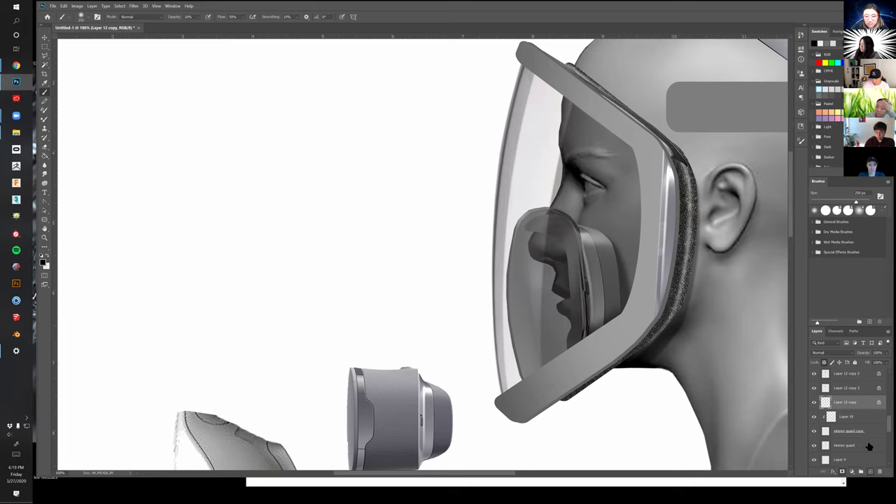
# Add a new layer clipped to Layer 12 copy and reduce the brush to 60 px
pyautogui.click(869, 468)
pyautogui.keyDown('alt'); pyautogui.click(867, 408); pyautogui.keyUp('alt')
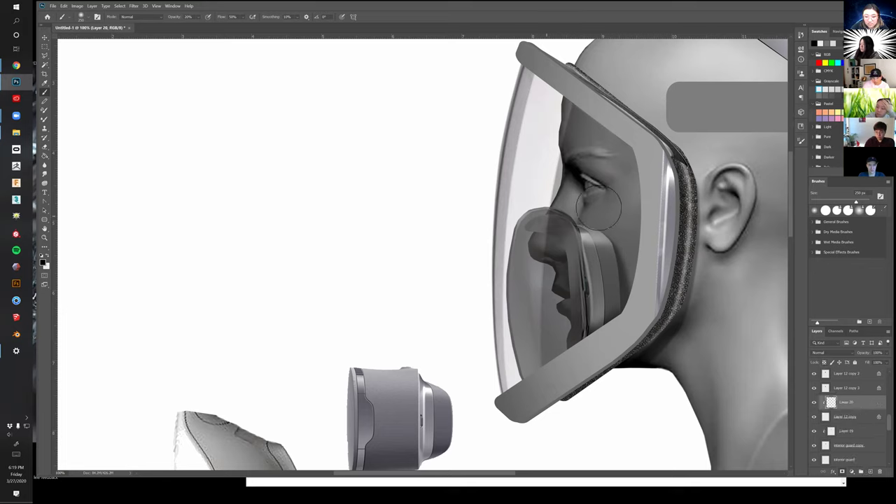
pyautogui.press('[')
pyautogui.press('[')
pyautogui.press('[')
pyautogui.press('[')
pyautogui.press('[')
pyautogui.press('[')
pyautogui.press('[')
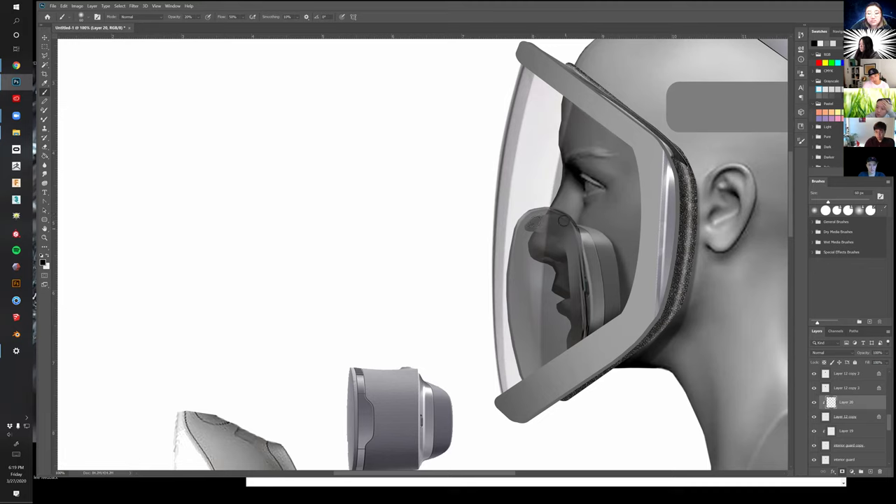
# Brush black shading over the rear part of the mask shell, and set up a light 150 px brush
pyautogui.moveTo(574, 273); pyautogui.dragTo(576, 260)
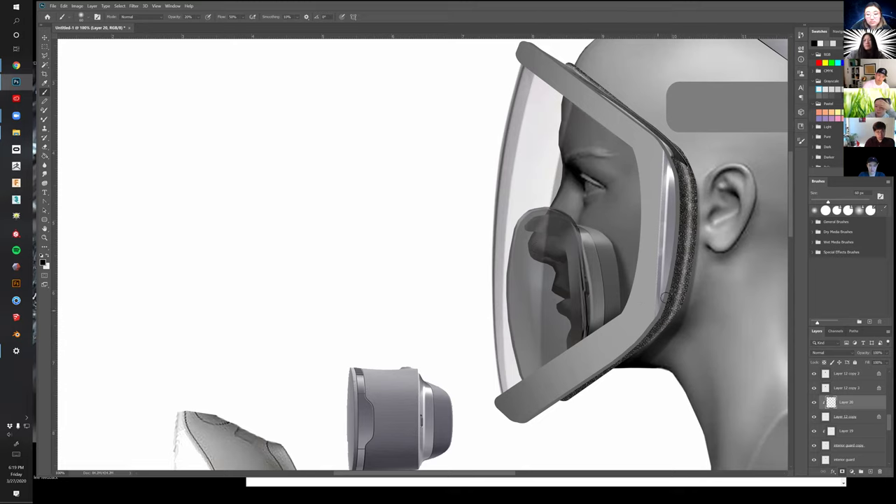
pyautogui.moveTo(634, 296); pyautogui.dragTo(640, 301)
pyautogui.press(']')
pyautogui.press(']')
pyautogui.press(']')
pyautogui.press(']')
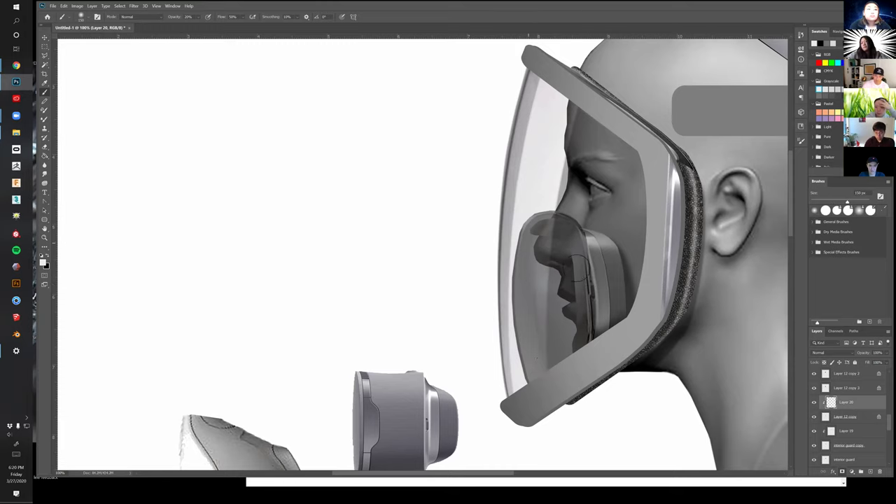
# Delete Layer 12 copy from beneath the clipped shading layer
pyautogui.press('z')
pyautogui.moveTo(542, 242); pyautogui.dragTo(542, 262)
pyautogui.press('v')
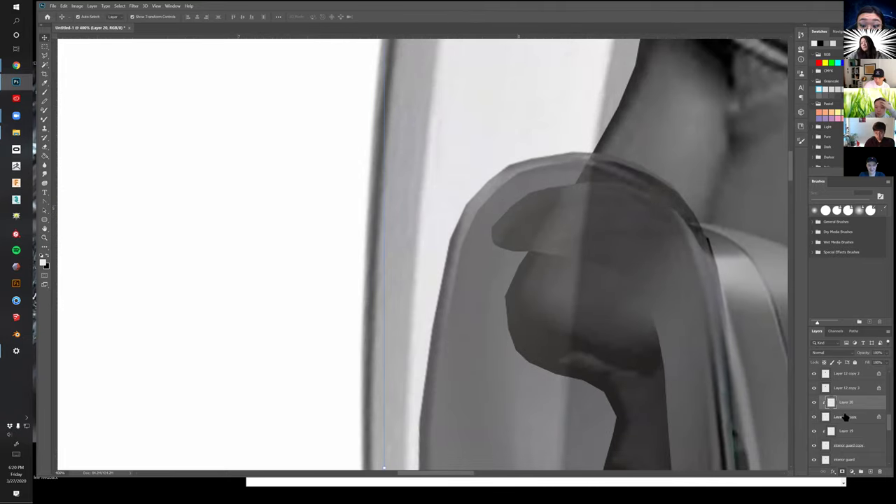
pyautogui.click(863, 418)
pyautogui.press('Delete')
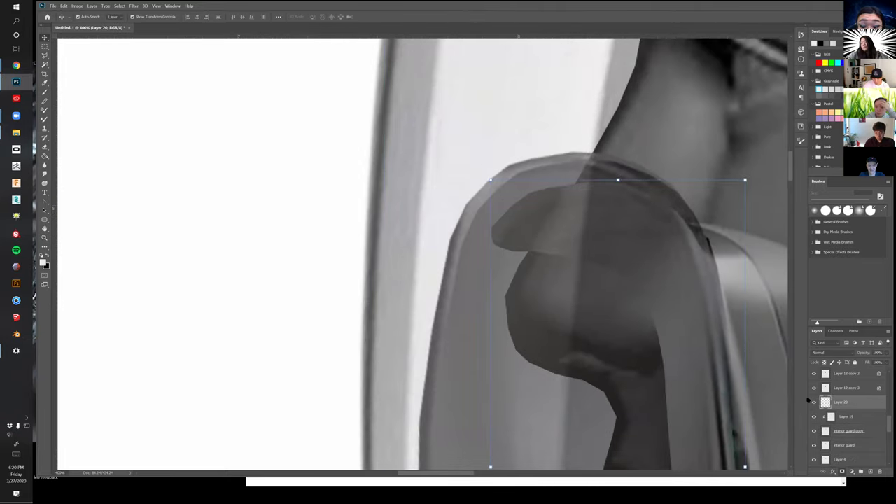
pyautogui.press('l')
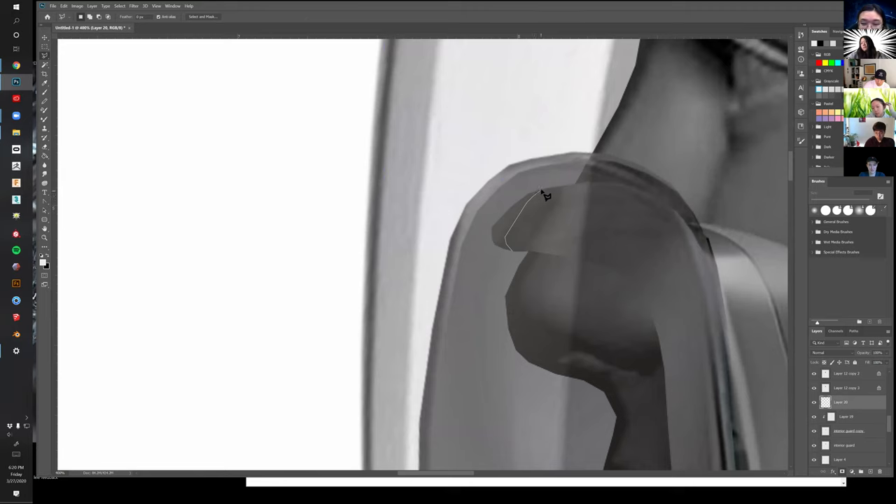
pyautogui.click(505, 259)
pyautogui.press('m')
pyautogui.hotkey('ctrl', 'd')
# Compare the mask with Layer 12 copy 3 hidden and shown
pyautogui.press('z')
pyautogui.keyDown('alt'); pyautogui.click(520, 289); pyautogui.keyUp('alt')
pyautogui.keyDown('alt'); pyautogui.click(520, 289); pyautogui.keyUp('alt')
pyautogui.keyDown('alt'); pyautogui.click(519, 288); pyautogui.keyUp('alt')
pyautogui.scroll(-1, 588, 279)
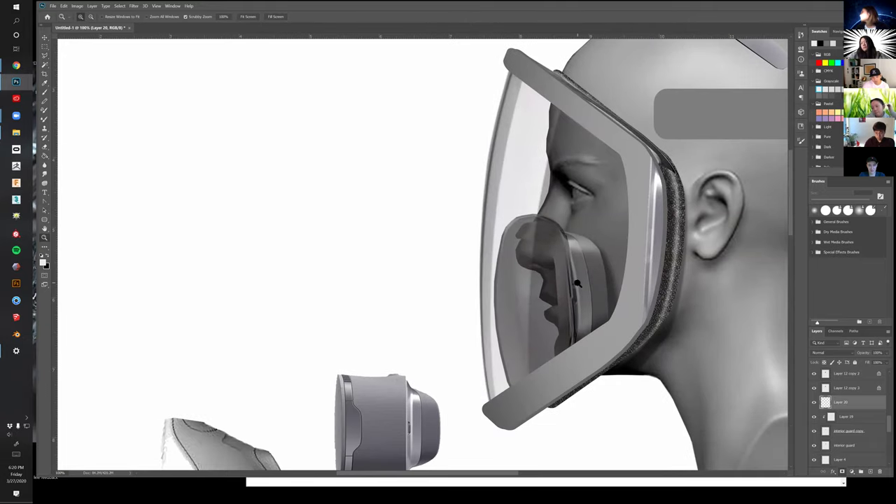
pyautogui.click(577, 283)
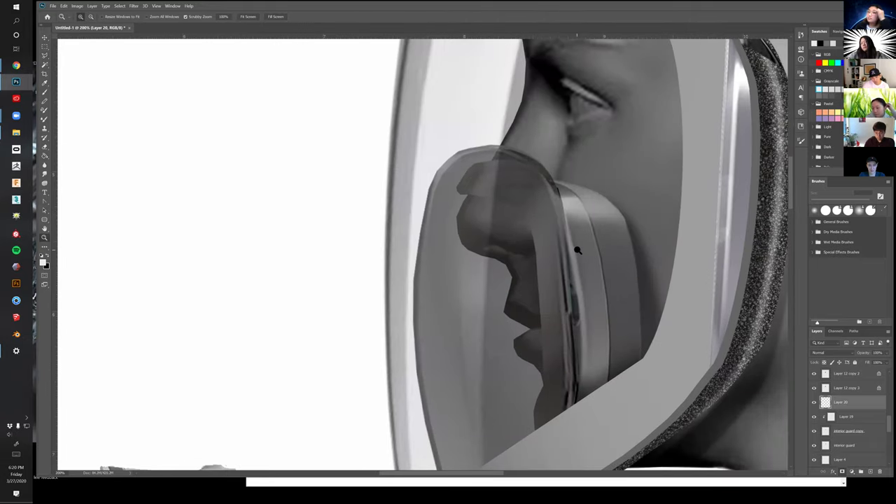
pyautogui.keyDown('alt'); pyautogui.click(578, 250); pyautogui.keyUp('alt')
pyautogui.moveTo(608, 265); pyautogui.dragTo(588, 232)
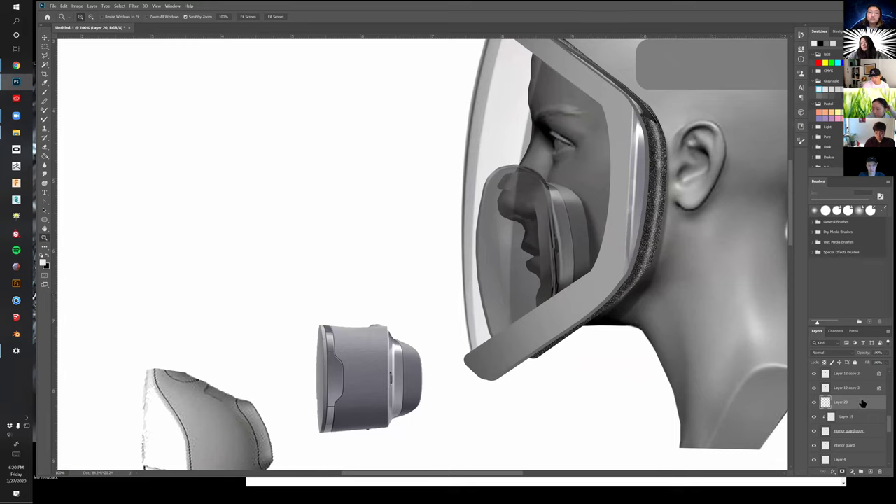
pyautogui.click(828, 391)
pyautogui.click(813, 390)
pyautogui.click(813, 389)
pyautogui.click(812, 390)
pyautogui.click(812, 389)
pyautogui.click(813, 389)
pyautogui.click(812, 389)
# Select Layer 12 copy 2 and compare the mask with that layer hidden and shown
pyautogui.click(826, 376)
pyautogui.click(815, 376)
pyautogui.click(814, 376)
pyautogui.click(814, 376)
pyautogui.click(815, 376)
# Add a new layer clipped to Layer 12 copy 2 and set the brush to 100 px
pyautogui.click(870, 472)
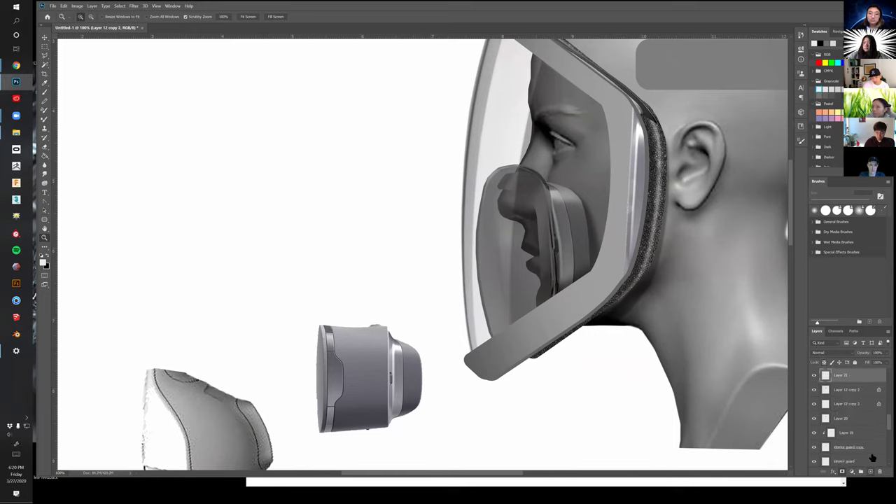
pyautogui.press('b')
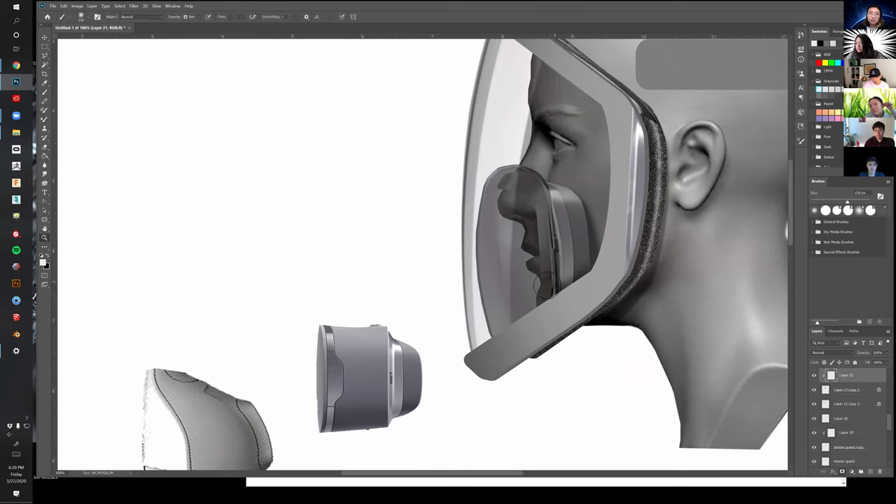
pyautogui.press('[')
pyautogui.press('[')
pyautogui.press('[')
pyautogui.press('[')
pyautogui.press('[')
pyautogui.press('[')
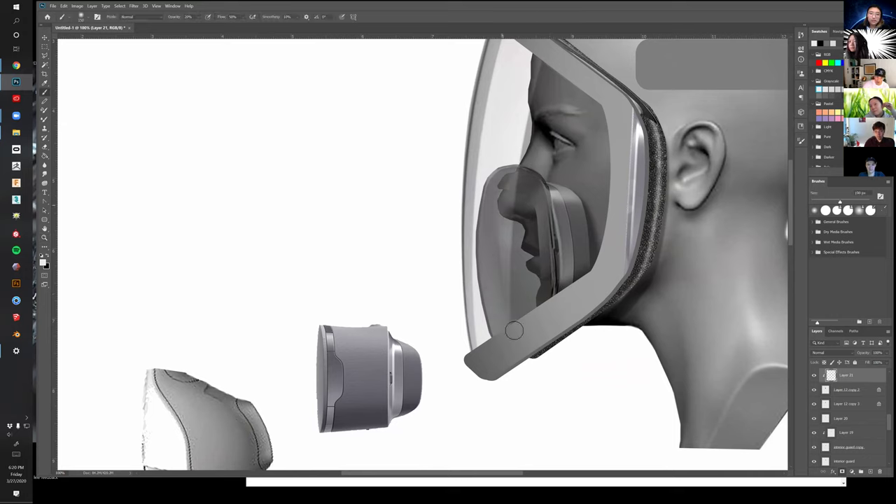
# Try a light brush stroke on the mask shell, undo it, and check the blend mode of Layer 12 copy 2
pyautogui.moveTo(514, 210); pyautogui.dragTo(515, 171)
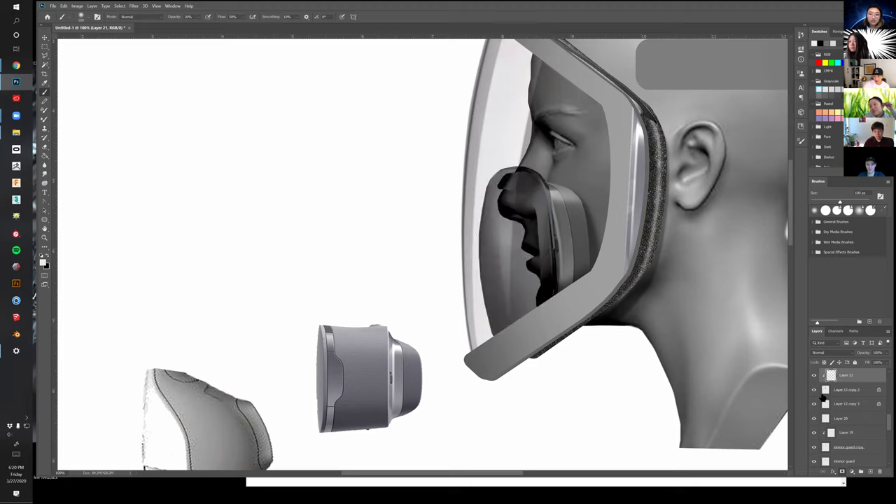
pyautogui.click(852, 392)
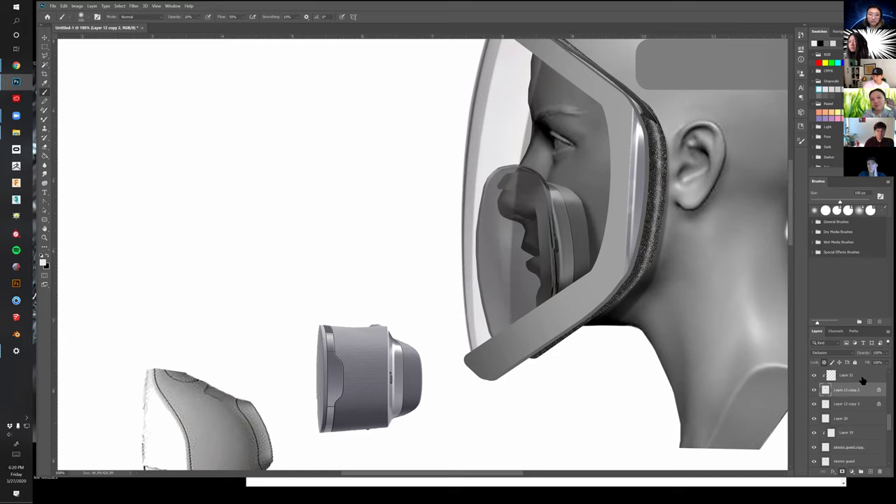
pyautogui.click(862, 378)
# Select a narrow upright ellipse on the front of the mask shell with the Elliptical Marquee and fill it with the light foreground colour
pyautogui.press('m')
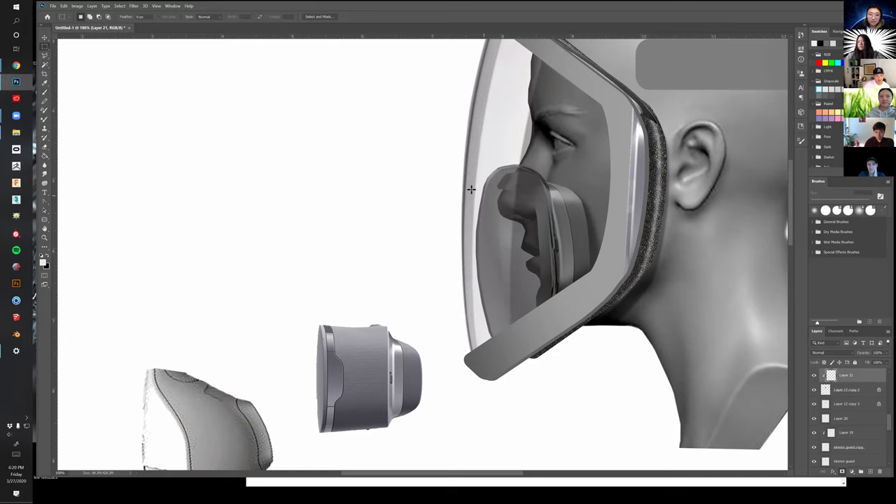
pyautogui.rightClick(44, 47)
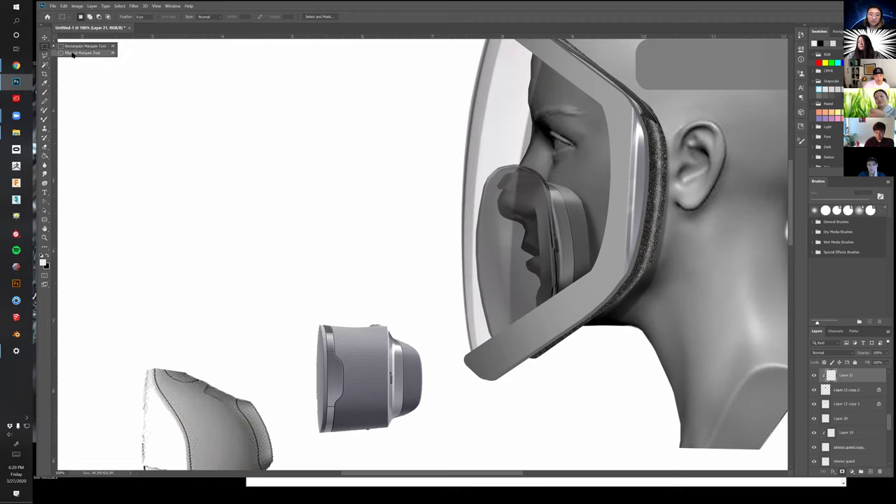
pyautogui.click(75, 55)
pyautogui.moveTo(487, 202); pyautogui.dragTo(521, 286)
pyautogui.press('g')
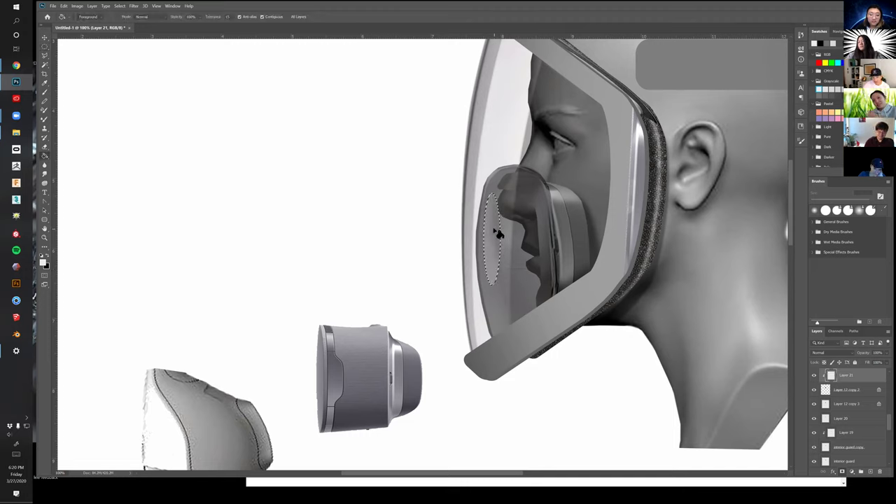
pyautogui.click(496, 254)
# Release Layer 21 from its clipping mask and move the filled ellipse slightly higher on the mask shell
pyautogui.press('m')
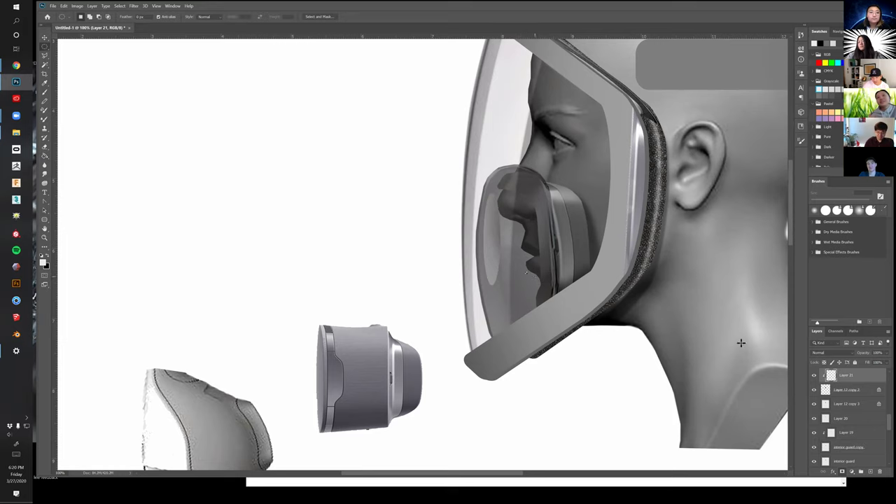
pyautogui.keyDown('alt'); pyautogui.click(864, 381); pyautogui.keyUp('alt')
pyautogui.press('v')
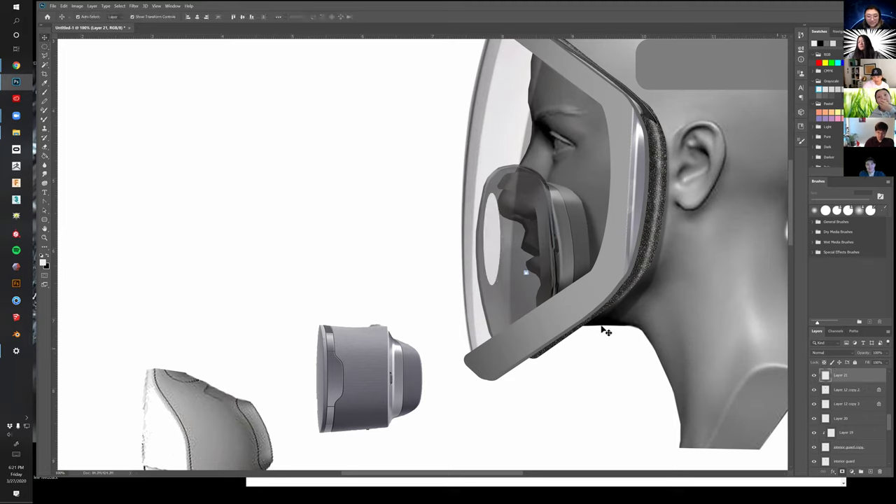
pyautogui.press('m')
pyautogui.press('v')
pyautogui.moveTo(502, 194); pyautogui.dragTo(510, 227)
pyautogui.press('Return')
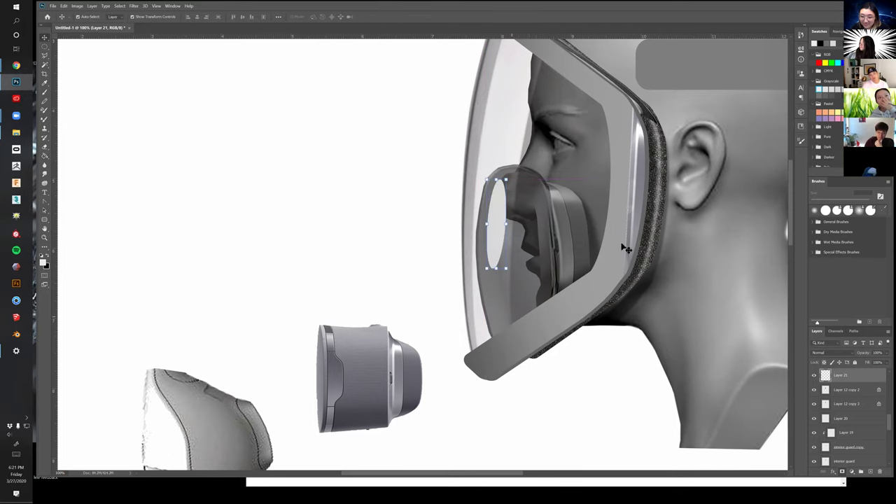
# Apply a Gaussian Blur with a 41.5 px radius to the ellipse highlight
pyautogui.click(133, 6)
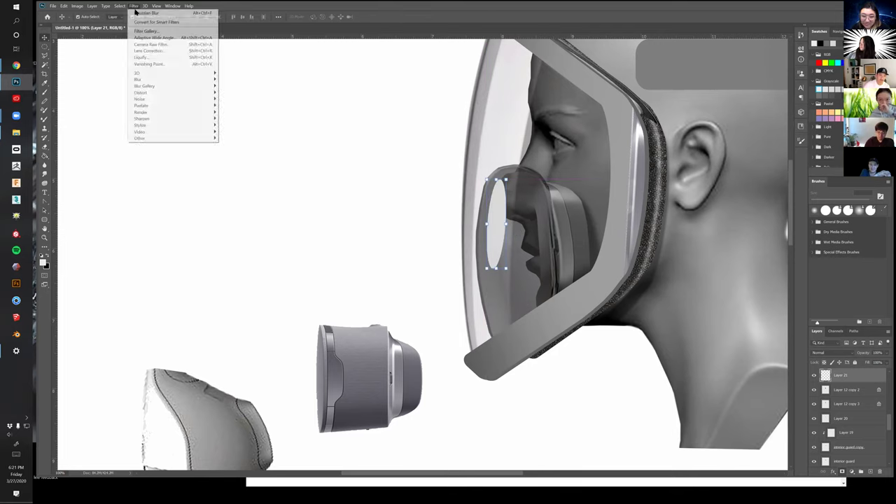
pyautogui.moveTo(161, 81)
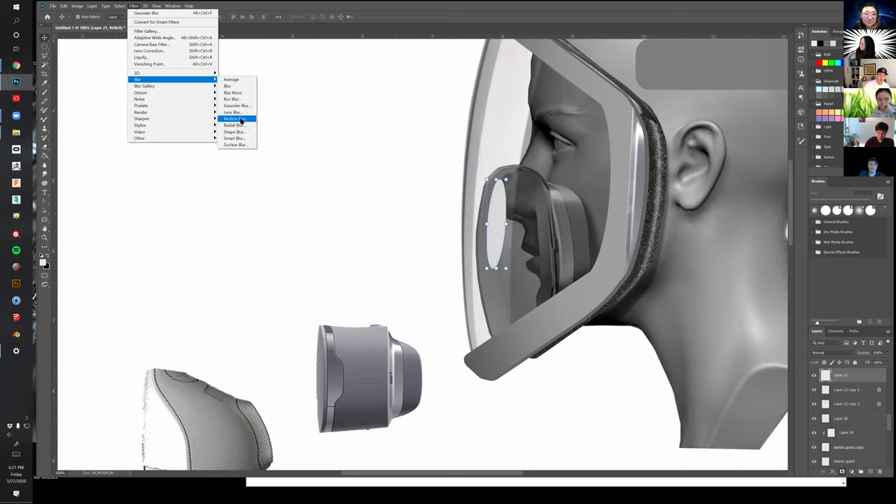
pyautogui.click(237, 105)
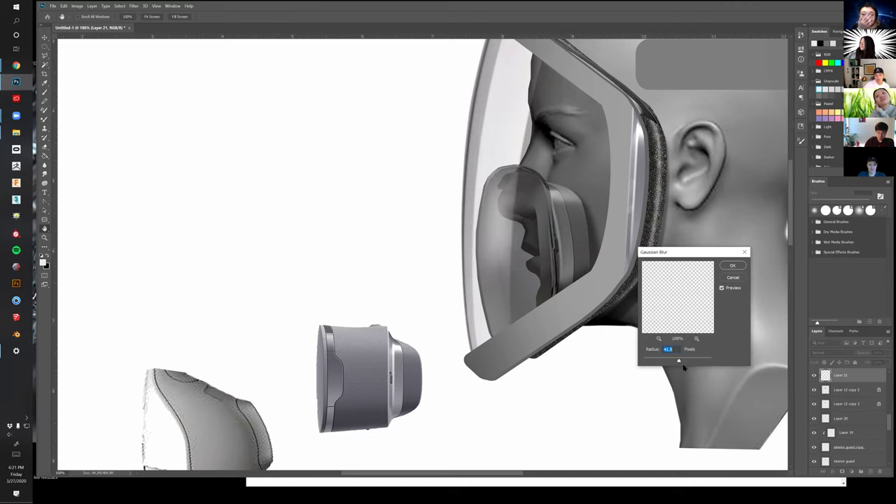
pyautogui.click(732, 264)
# Resize the blurred highlight with Free Transform to fit the mask shell
pyautogui.hotkey('ctrl', 't')
pyautogui.moveTo(537, 228); pyautogui.dragTo(505, 230)
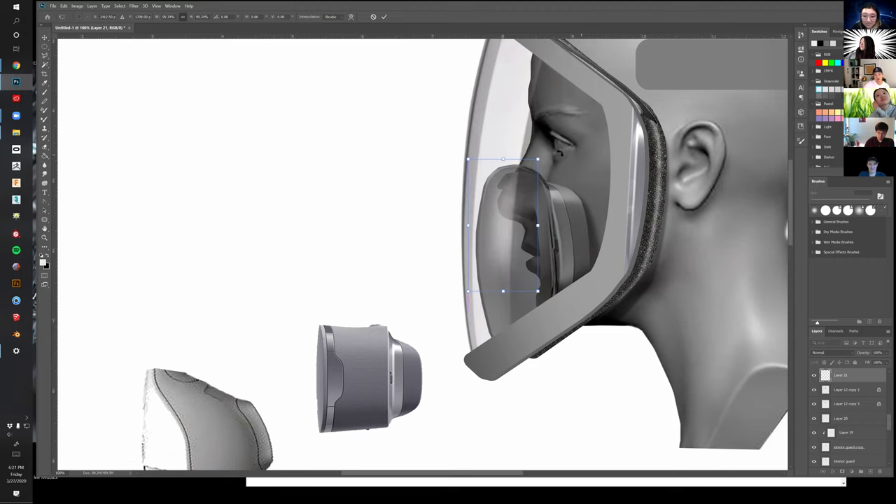
pyautogui.moveTo(504, 292); pyautogui.dragTo(504, 304)
pyautogui.press('Return')
# Review the whole face shield at a smaller scale and examine the reference images below it
pyautogui.press('z')
pyautogui.keyDown('alt'); pyautogui.click(596, 236); pyautogui.keyUp('alt')
pyautogui.keyDown('alt'); pyautogui.click(596, 236); pyautogui.keyUp('alt')
pyautogui.moveTo(609, 249); pyautogui.dragTo(599, 256)
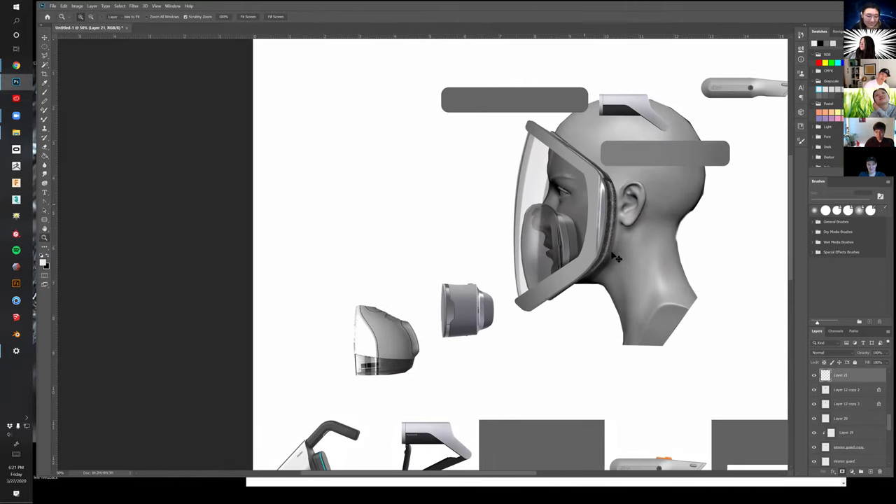
pyautogui.scroll(1, 590, 210)
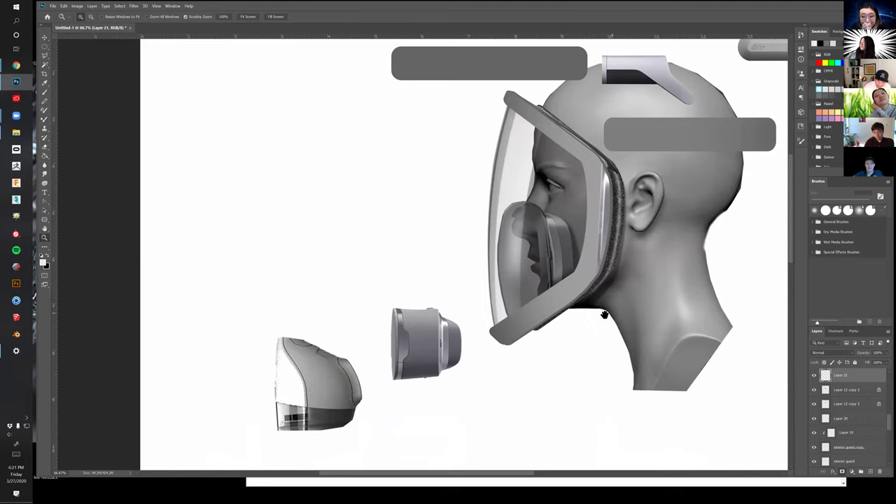
pyautogui.scroll(-1, 606, 317)
pyautogui.scroll(-5, 592, 291)
pyautogui.moveTo(734, 268); pyautogui.dragTo(498, 269)
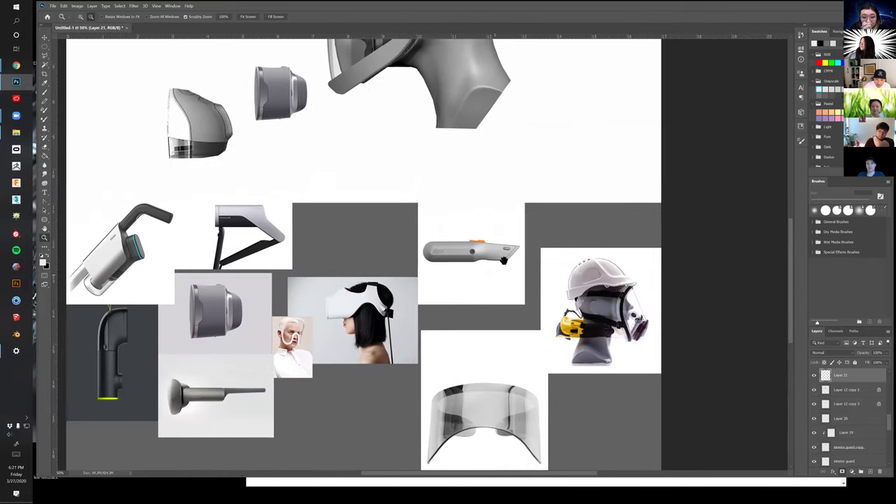
pyautogui.hscroll(-5, 497, 269)
pyautogui.scroll(3, 497, 269)
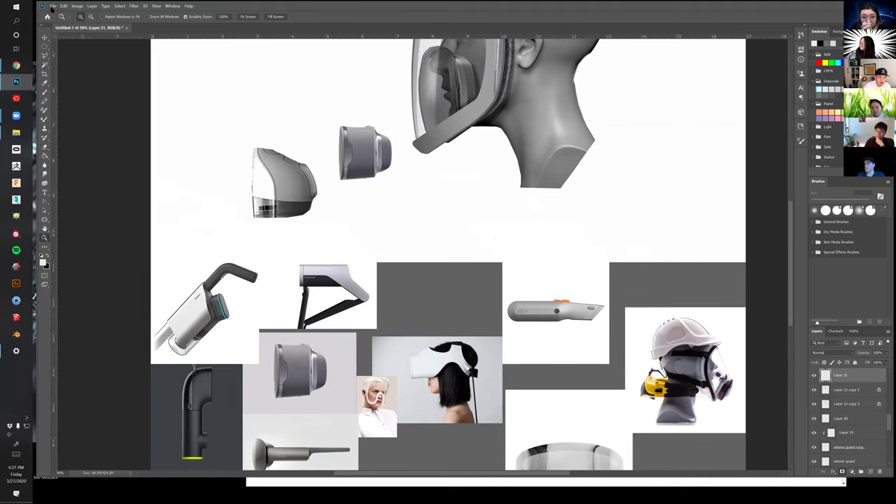
# Save the document to the Desktop in Photoshop PSD format under the file name "face shield demo"
pyautogui.click(53, 6)
pyautogui.click(73, 88)
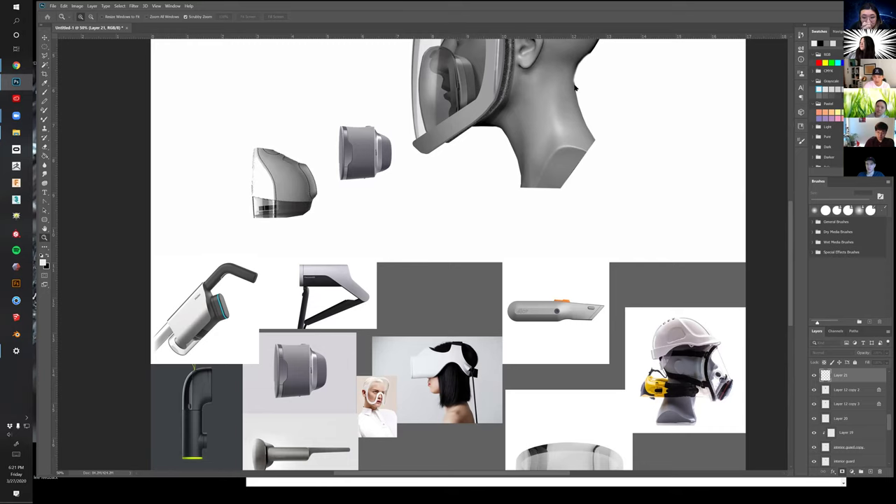
pyautogui.click(527, 256)
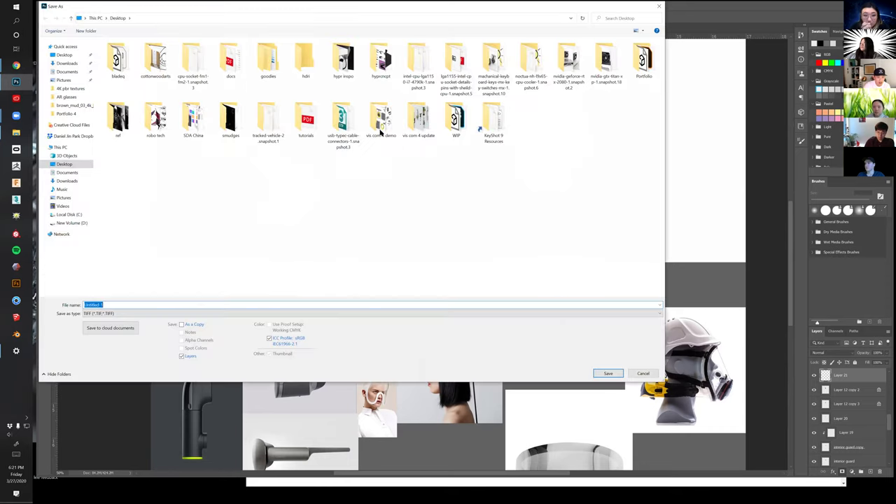
pyautogui.click(170, 313)
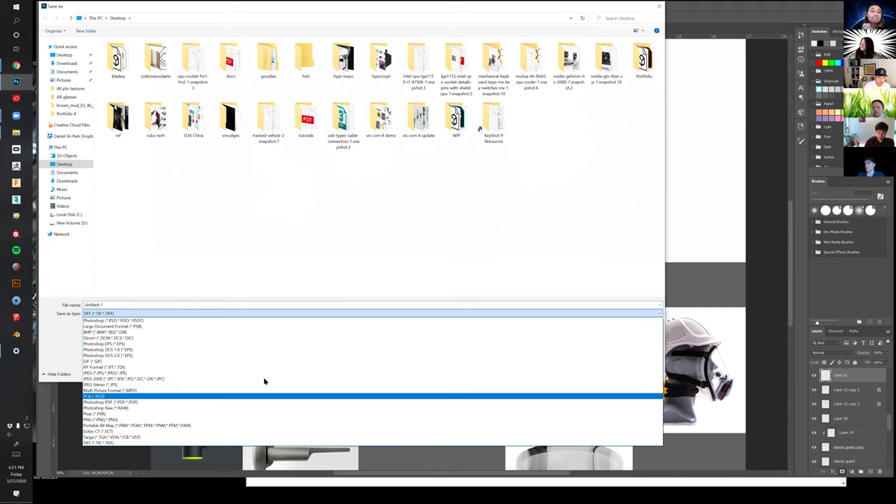
pyautogui.click(246, 317)
pyautogui.click(132, 304)
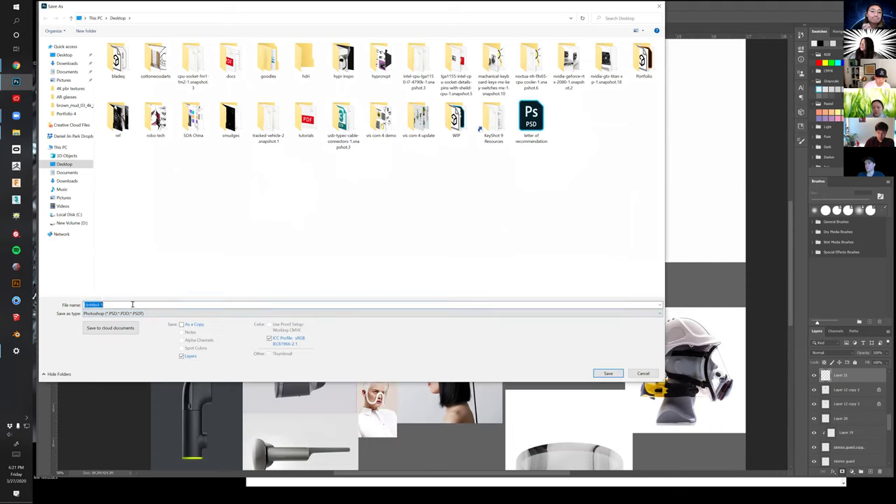
pyautogui.write('ma')
pyautogui.press('BackSpace')
pyautogui.press('BackSpace')
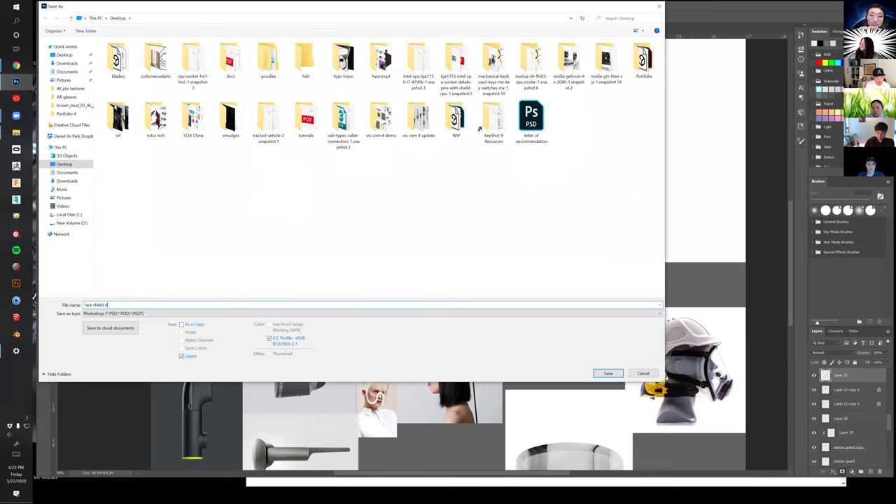
pyautogui.press('Return')
pyautogui.press('Return')
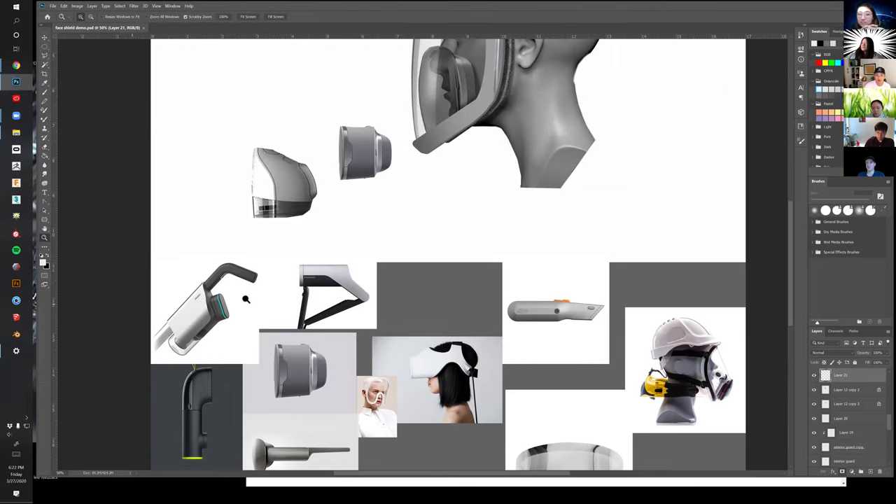
# Rotate the lavender arm piece about 90 degrees clockwise and position its tip at the visor frame's upper rear corner
pyautogui.scroll(5, 459, 275)
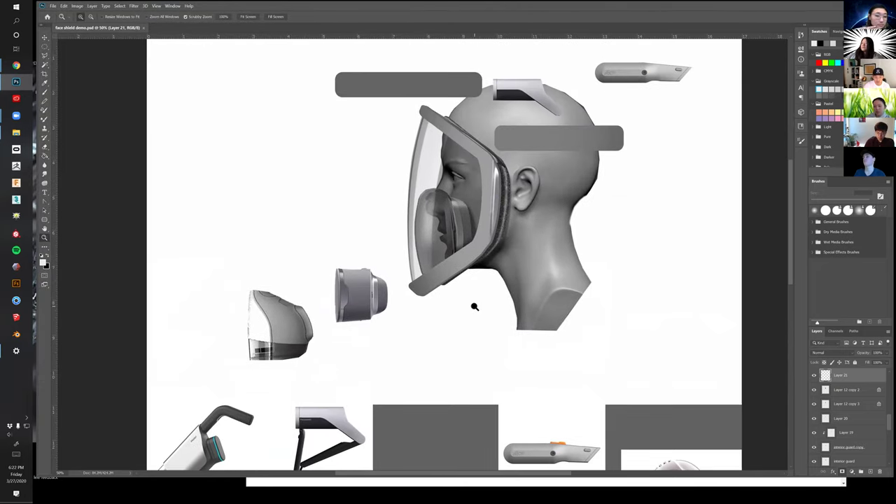
pyautogui.moveTo(574, 139); pyautogui.dragTo(565, 136)
pyautogui.moveTo(526, 201); pyautogui.dragTo(524, 210)
pyautogui.moveTo(520, 123); pyautogui.dragTo(501, 153)
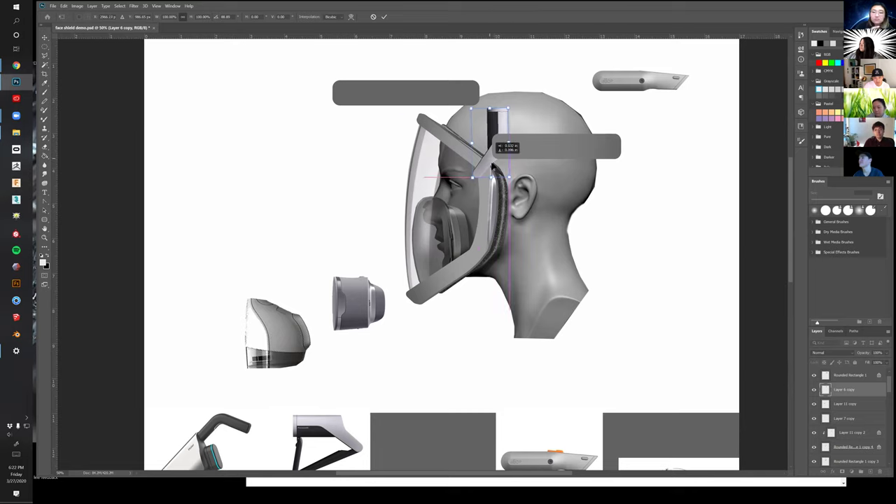
pyautogui.press('Return')
# Darken the metallic strip beside the padded seal, Layer 11 copy 2, with Levels, setting the midtones to 0.69
pyautogui.press('z')
pyautogui.moveTo(491, 219); pyautogui.dragTo(515, 271)
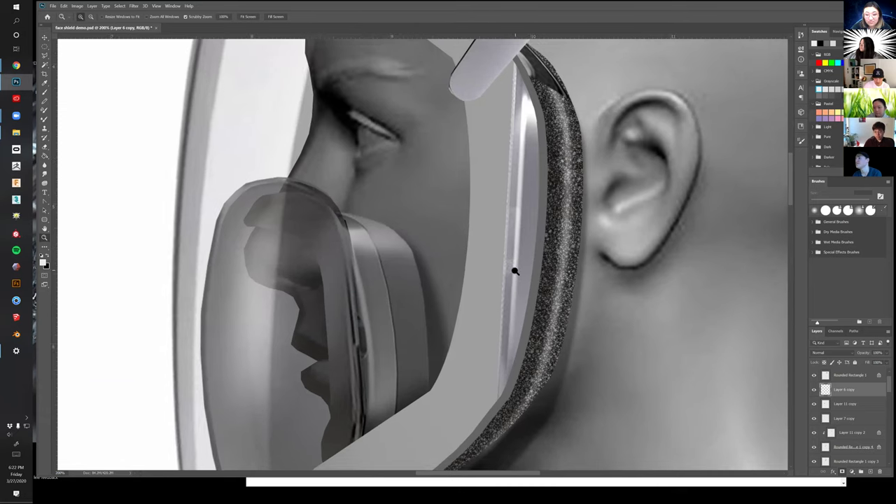
pyautogui.press('v')
pyautogui.click(518, 271)
pyautogui.hotkey('ctrl', 'l')
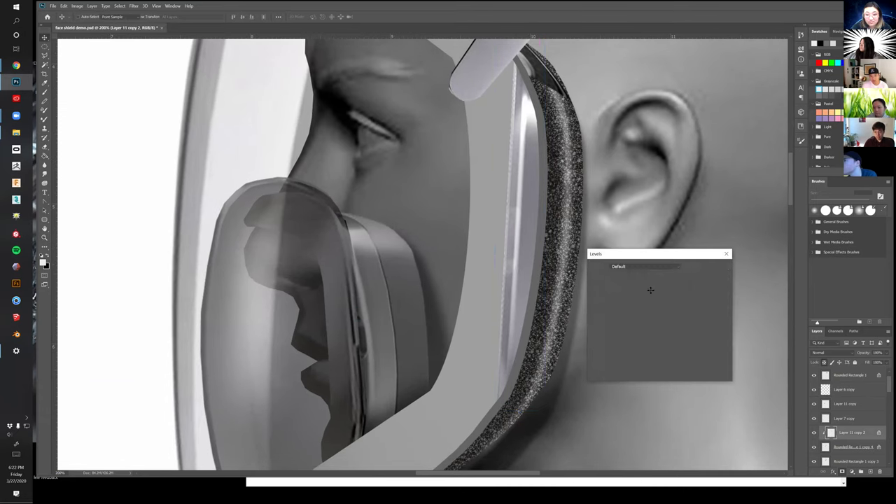
pyautogui.moveTo(641, 333); pyautogui.dragTo(652, 334)
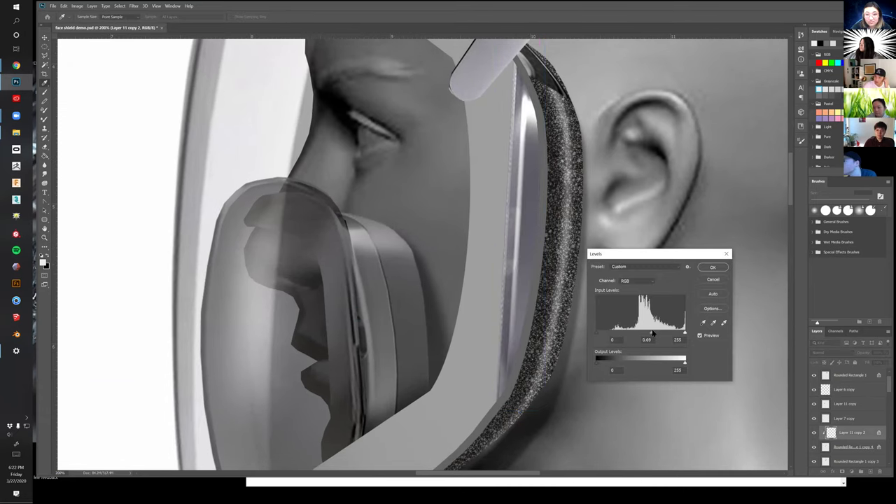
pyautogui.click(713, 268)
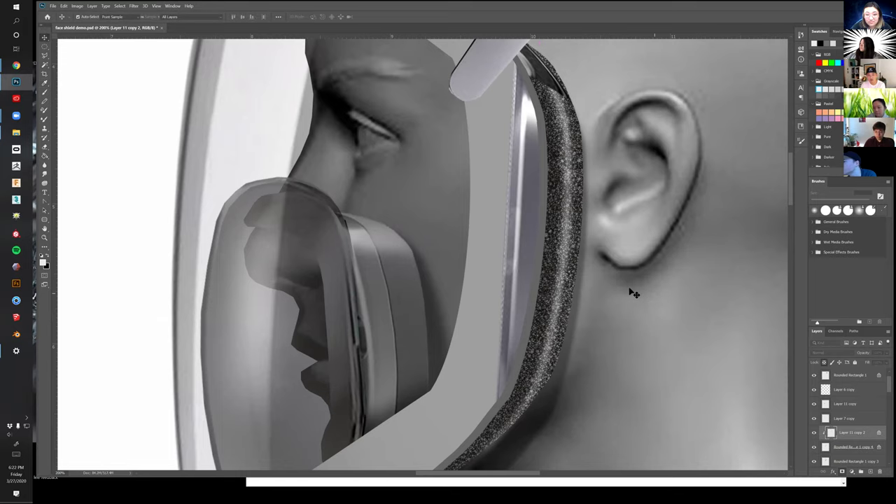
# Desaturate the metallic strip to a neutral grey with Hue/Saturation
pyautogui.hotkey('ctrl', 'u')
pyautogui.moveTo(750, 232); pyautogui.dragTo(715, 232)
pyautogui.click(829, 180)
# Trim the jagged front edge of the metallic strip using a narrow Polygonal Lasso selection, and clear the selection
pyautogui.moveTo(592, 270); pyautogui.dragTo(628, 284)
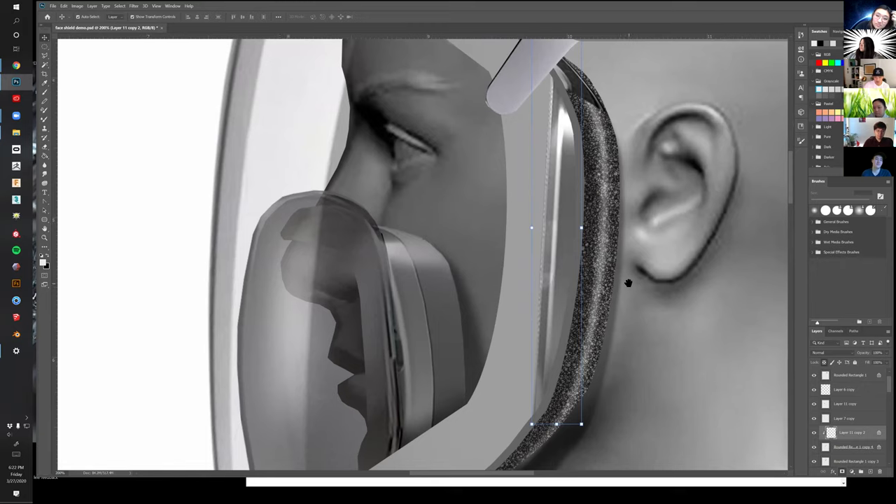
pyautogui.press('l')
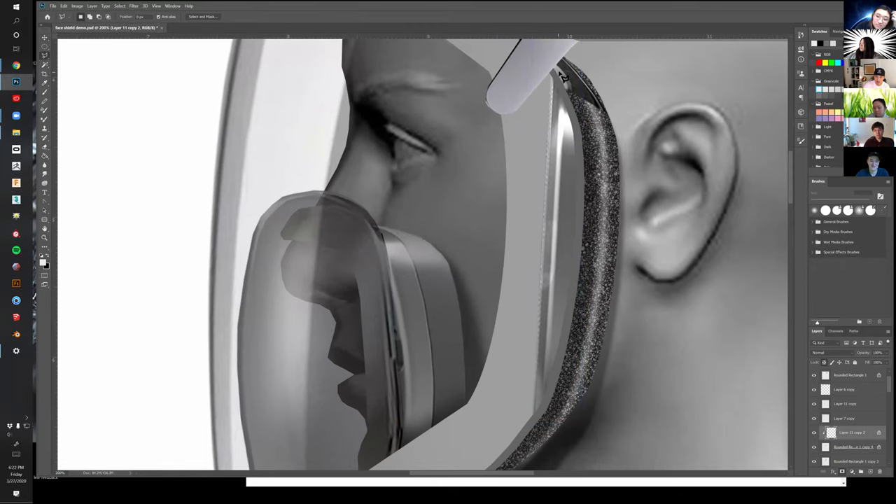
pyautogui.click(555, 74)
pyautogui.click(535, 427)
pyautogui.click(515, 435)
pyautogui.click(502, 397)
pyautogui.click(527, 44)
pyautogui.click(544, 81)
pyautogui.hotkey('ctrl', 'd')
# Duplicate the metallic strip, nudge the copy slightly toward the visor, and place it beneath the original layer
pyautogui.press('z')
pyautogui.keyDown('alt'); pyautogui.click(571, 289); pyautogui.keyUp('alt')
pyautogui.keyDown('alt'); pyautogui.click(571, 289); pyautogui.keyUp('alt')
pyautogui.moveTo(590, 312); pyautogui.dragTo(587, 286)
pyautogui.click(577, 281)
pyautogui.click(577, 281)
pyautogui.press('v')
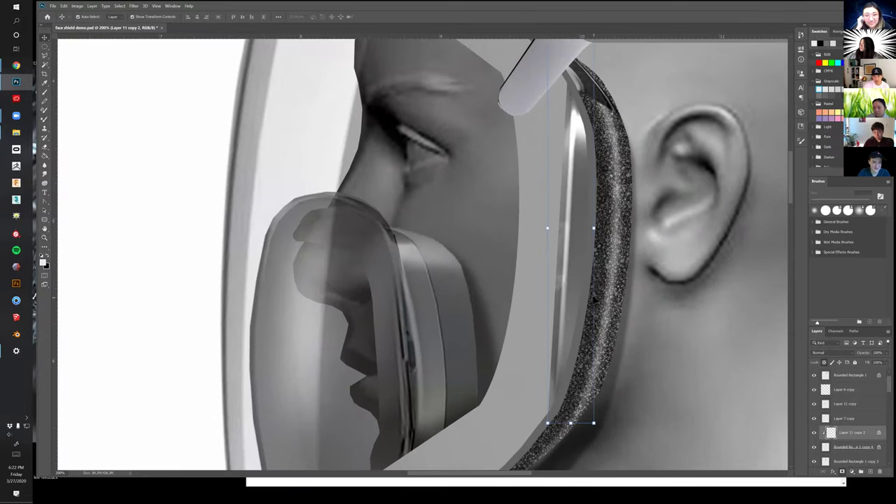
pyautogui.hotkey('ctrl', 'j')
pyautogui.press('Left')
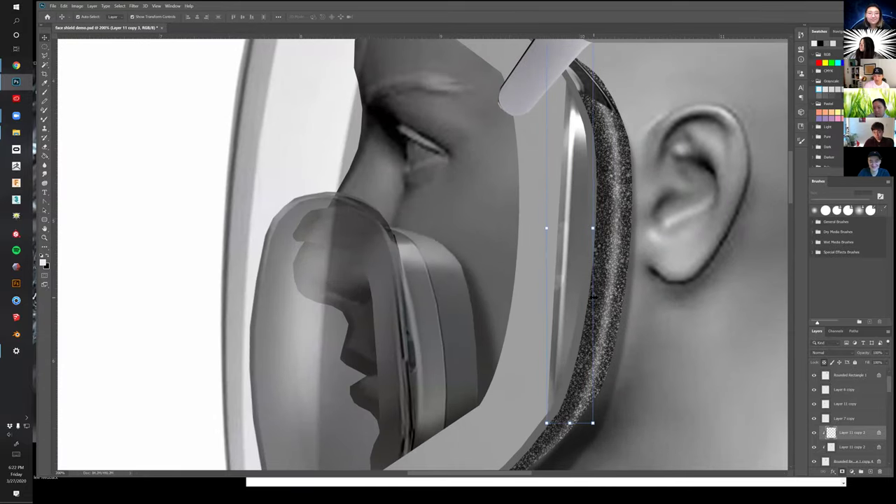
pyautogui.moveTo(859, 434); pyautogui.dragTo(856, 455)
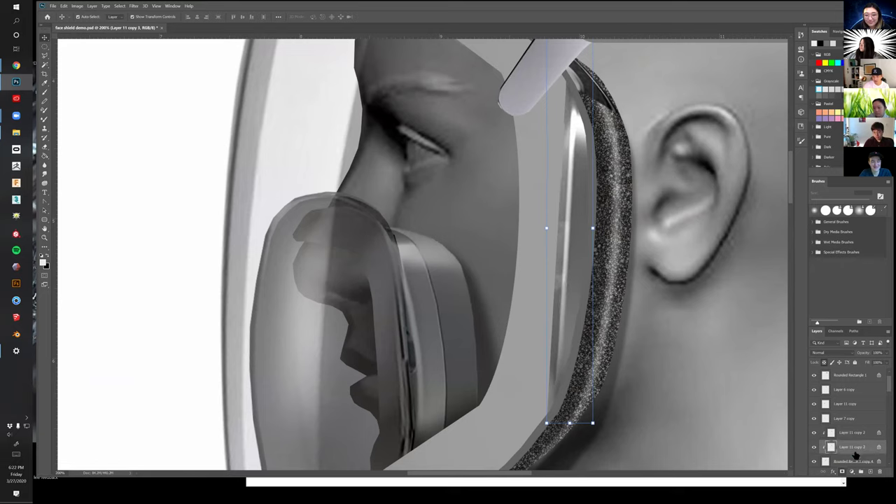
# Turn the duplicated strip black with Levels by lowering its white output level to form a dark edge line
pyautogui.hotkey('ctrl', 'l')
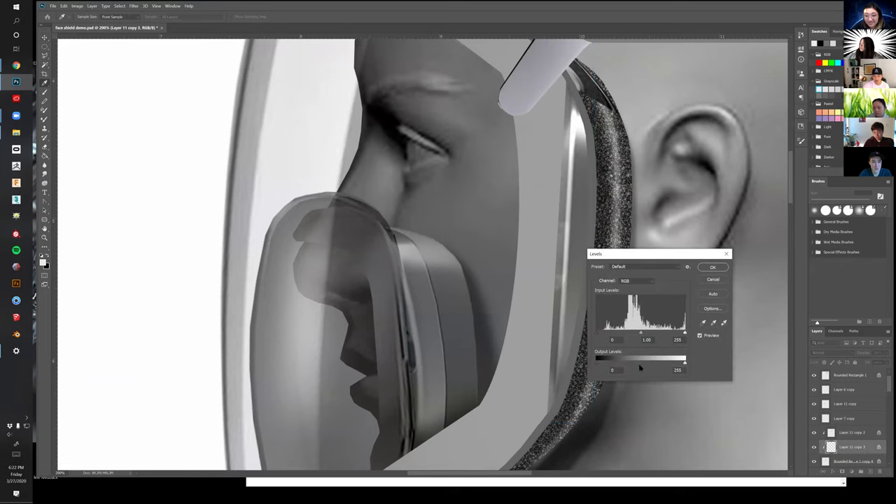
pyautogui.moveTo(683, 364); pyautogui.dragTo(596, 363)
pyautogui.click(712, 269)
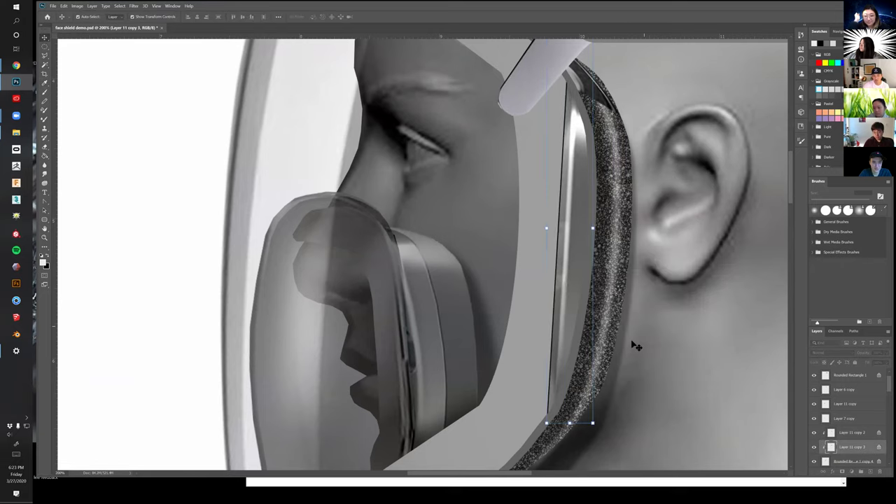
pyautogui.press('z')
pyautogui.scroll(-5, 638, 344)
pyautogui.click(618, 315)
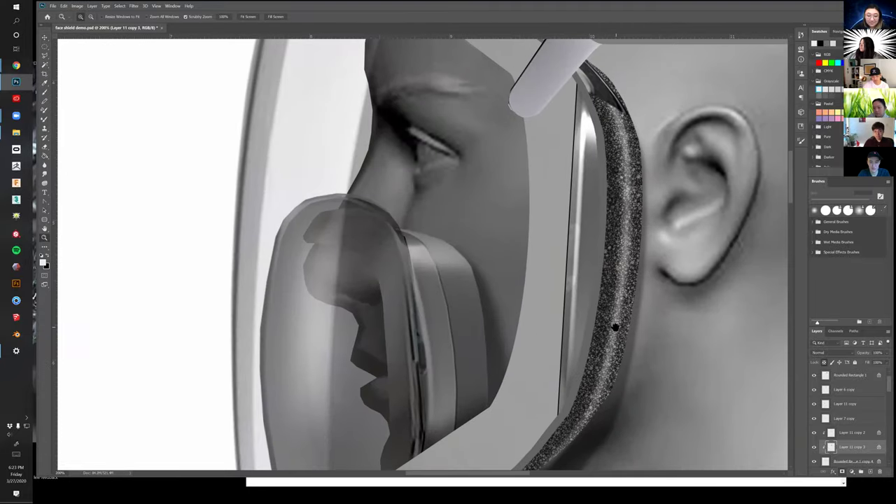
# Soften the dark edge line with Levels by setting the black output level to 49
pyautogui.hotkey('ctrl', 'l')
pyautogui.moveTo(599, 361)
pyautogui.mouseDown()
pyautogui.moveTo(630, 362)
pyautogui.moveTo(614, 370)
pyautogui.mouseUp()
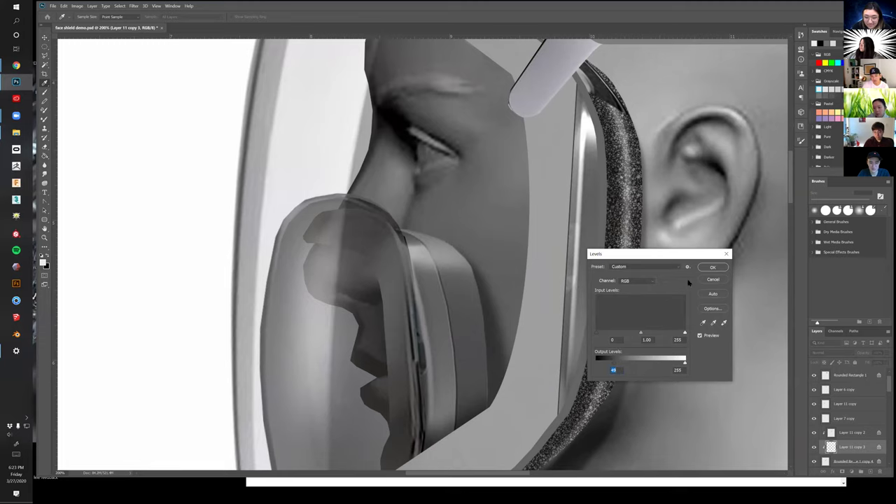
pyautogui.click(710, 269)
pyautogui.keyDown('alt'); pyautogui.click(628, 304); pyautogui.keyUp('alt')
pyautogui.moveTo(660, 340); pyautogui.dragTo(667, 343)
pyautogui.moveTo(621, 272); pyautogui.dragTo(609, 253)
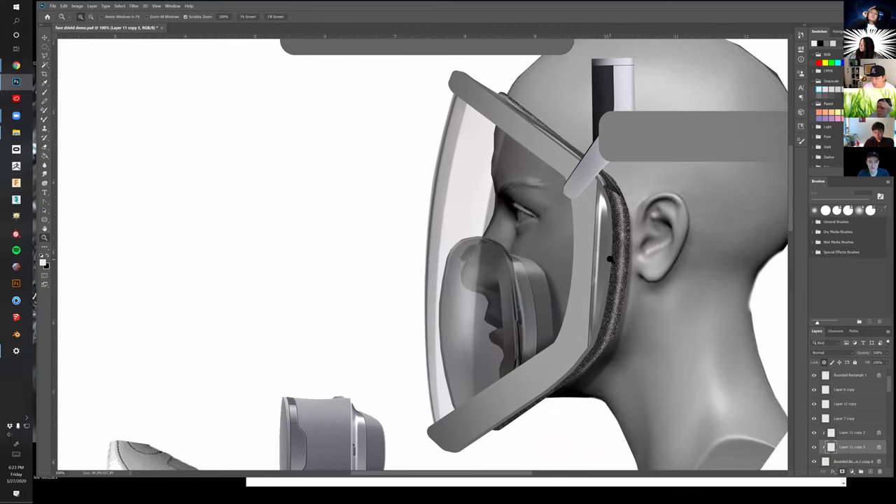
# Scale down the lavender arm piece and reposition it over the visor frame's upper rear corner
pyautogui.press('v')
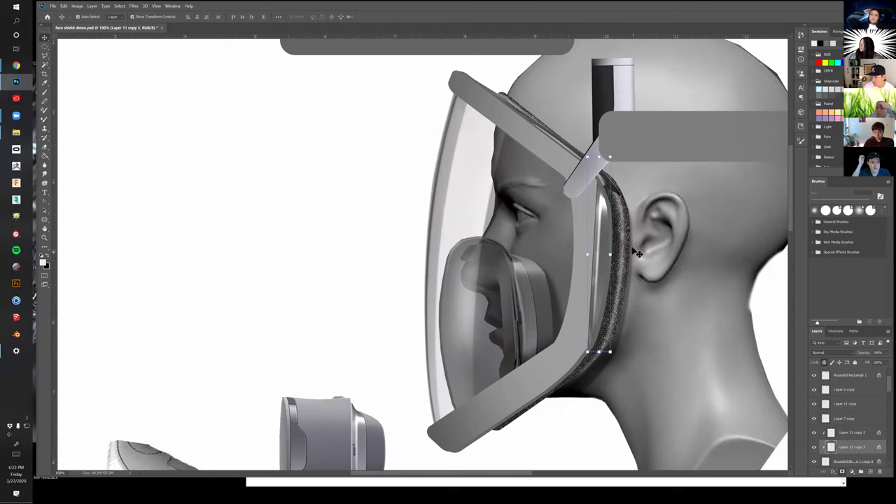
pyautogui.moveTo(572, 187); pyautogui.dragTo(320, 201)
pyautogui.moveTo(382, 200); pyautogui.dragTo(342, 221)
pyautogui.moveTo(341, 176); pyautogui.dragTo(517, 172)
pyautogui.moveTo(475, 202); pyautogui.dragTo(429, 206)
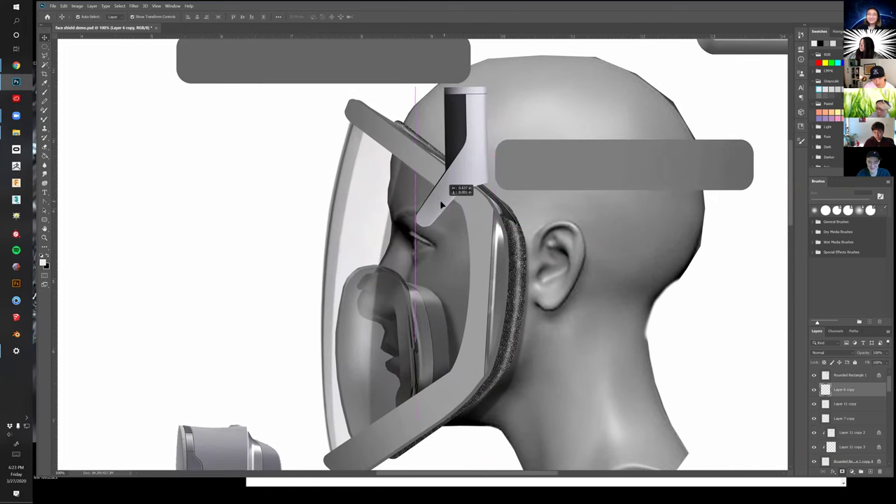
pyautogui.moveTo(454, 94); pyautogui.dragTo(454, 133)
pyautogui.moveTo(471, 194); pyautogui.dragTo(523, 184)
pyautogui.press('Return')
# Examine the product reference images below the face shield, including the clear mask portrait and the VR headset
pyautogui.scroll(-10, 509, 195)
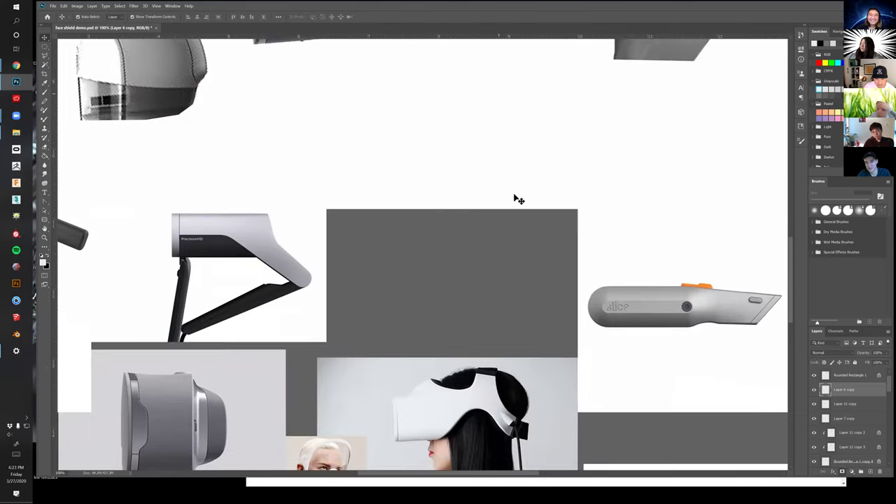
pyautogui.press('z')
pyautogui.keyDown('alt'); pyautogui.click(518, 202); pyautogui.keyUp('alt')
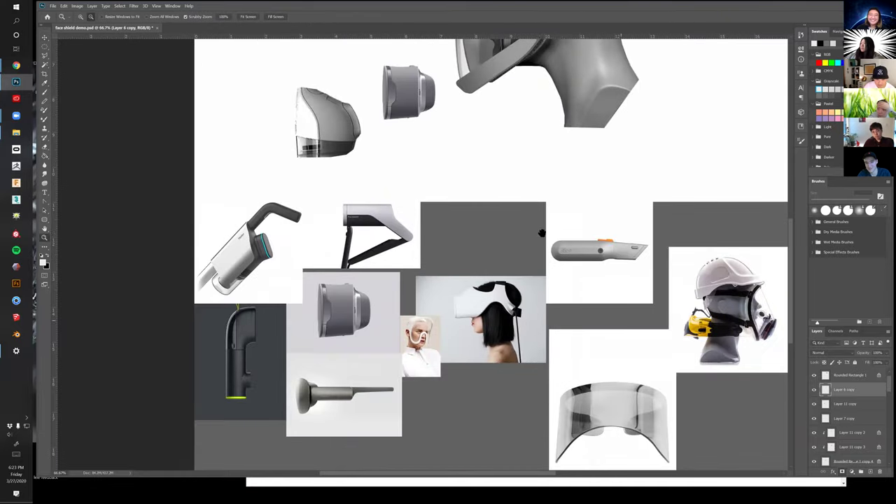
pyautogui.keyDown('alt'); pyautogui.click(530, 213); pyautogui.keyUp('alt')
pyautogui.moveTo(434, 309); pyautogui.dragTo(452, 275)
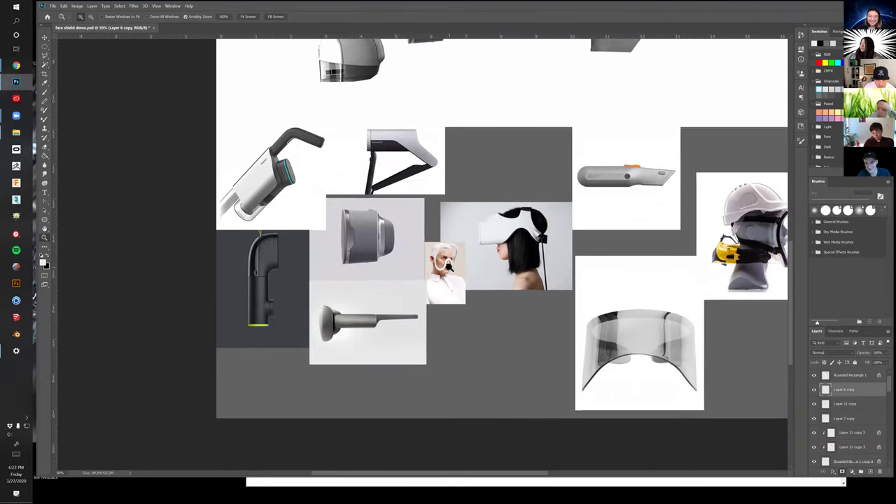
pyautogui.click(450, 266)
pyautogui.click(450, 266)
pyautogui.click(451, 265)
pyautogui.click(451, 266)
pyautogui.keyDown('alt'); pyautogui.click(440, 255); pyautogui.keyUp('alt')
pyautogui.keyDown('alt'); pyautogui.click(440, 254); pyautogui.keyUp('alt')
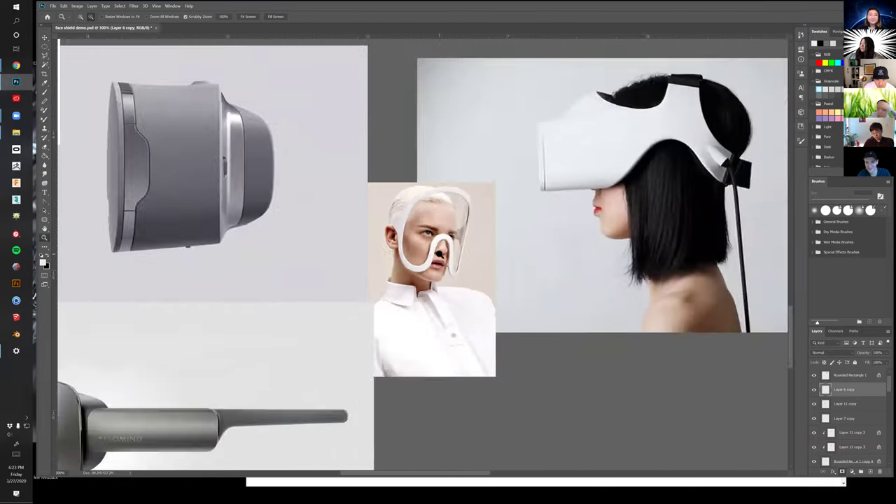
pyautogui.keyDown('alt'); pyautogui.click(440, 254); pyautogui.keyUp('alt')
pyautogui.moveTo(600, 272); pyautogui.dragTo(434, 261)
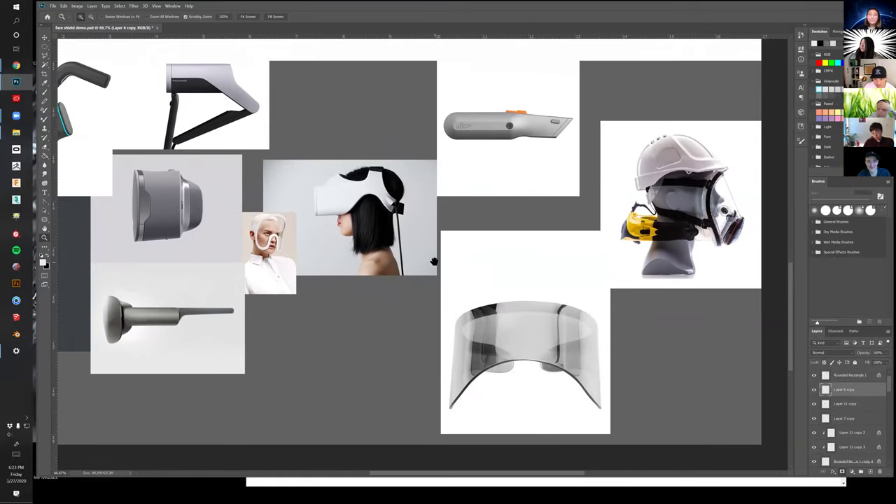
# Move the Rounded Rectangle 1 strap layer into view and add a new layer clipped to it for brush shading
pyautogui.moveTo(529, 279); pyautogui.dragTo(503, 374)
pyautogui.moveTo(541, 175); pyautogui.dragTo(496, 322)
pyautogui.moveTo(493, 184); pyautogui.dragTo(535, 340)
pyautogui.click(395, 298)
pyautogui.moveTo(406, 302); pyautogui.dragTo(520, 357)
pyautogui.moveTo(530, 299); pyautogui.dragTo(463, 379)
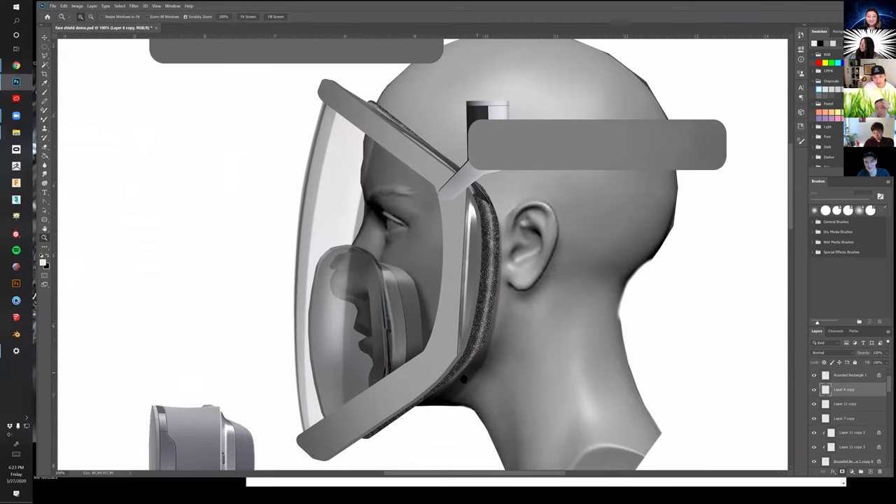
pyautogui.press('v')
pyautogui.click(571, 147)
pyautogui.moveTo(553, 169); pyautogui.dragTo(478, 238)
pyautogui.press('b')
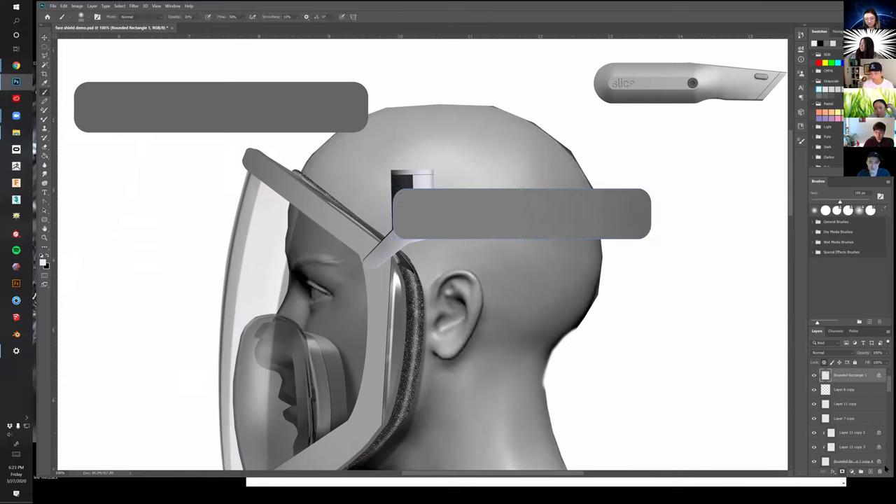
pyautogui.click(871, 472)
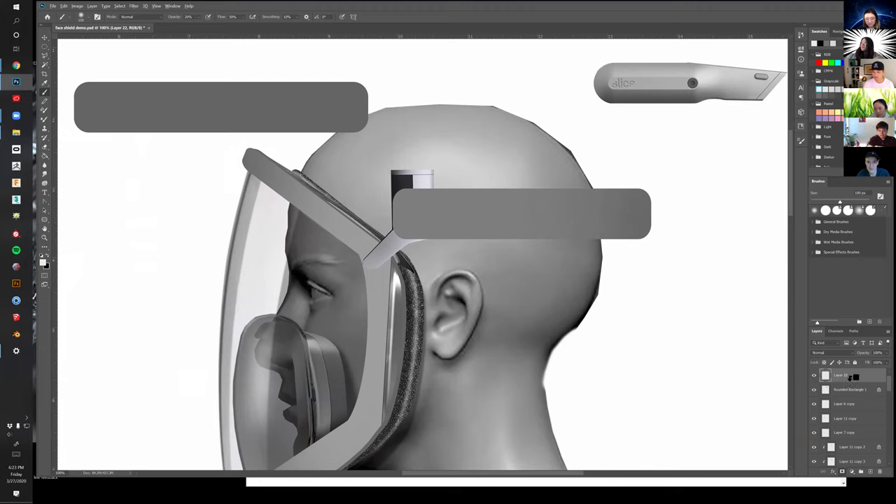
pyautogui.hotkey('ctrl', 'alt', 'g')
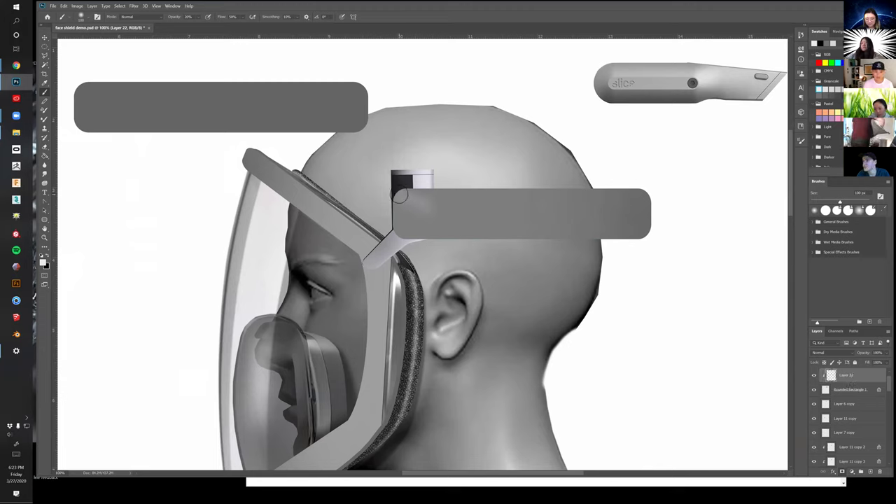
# Paint a soft light highlight along the strap's upper edge with a 250 px brush
pyautogui.press(']')
pyautogui.press(']')
pyautogui.press(']')
pyautogui.press(']')
pyautogui.moveTo(439, 196)
pyautogui.mouseDown()
pyautogui.moveTo(557, 195)
pyautogui.moveTo(551, 184)
pyautogui.mouseUp()
pyautogui.moveTo(414, 180); pyautogui.dragTo(701, 184)
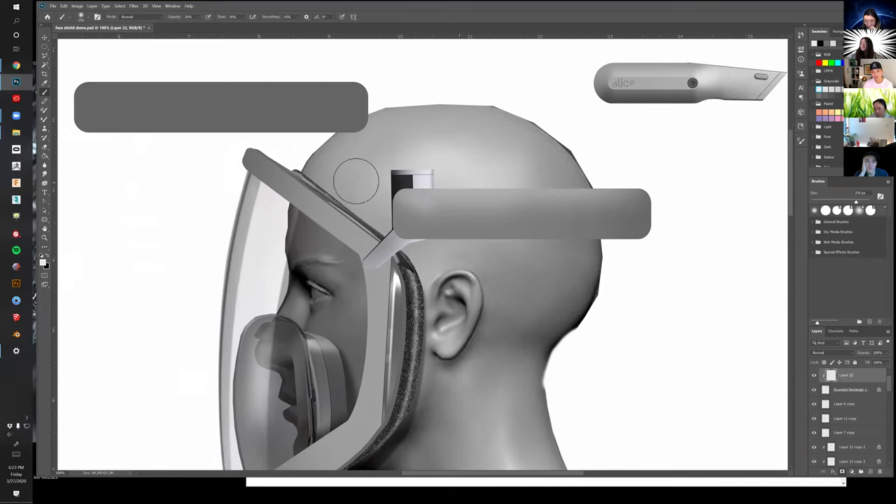
pyautogui.moveTo(364, 181); pyautogui.dragTo(678, 189)
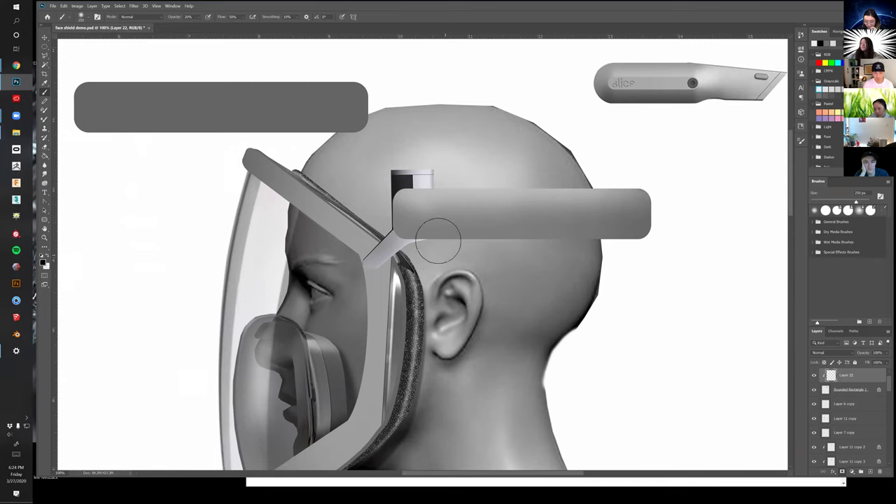
# Paint soft black shading along the head strap's lower edge with the 250 px brush
pyautogui.moveTo(413, 241)
pyautogui.mouseDown()
pyautogui.moveTo(698, 236)
pyautogui.moveTo(537, 241)
pyautogui.moveTo(678, 245)
pyautogui.mouseUp()
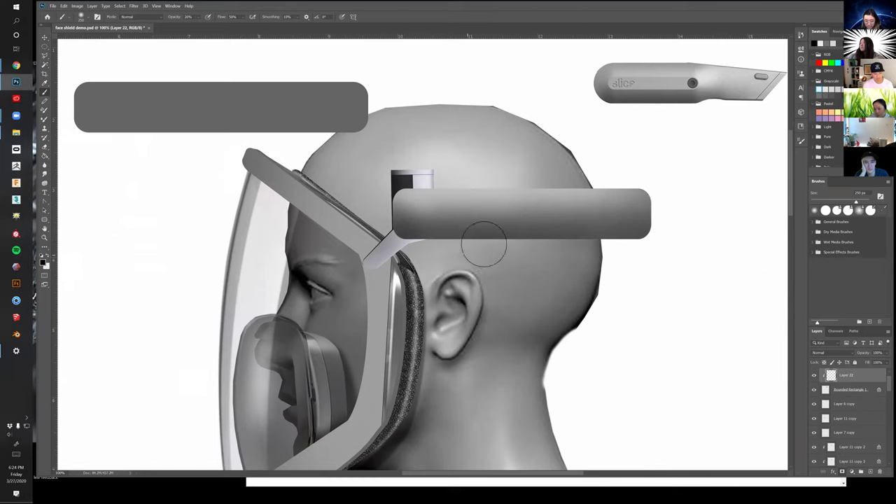
pyautogui.moveTo(414, 236); pyautogui.dragTo(770, 231)
pyautogui.hotkey('ctrl', 'z')
pyautogui.moveTo(407, 255); pyautogui.dragTo(731, 250)
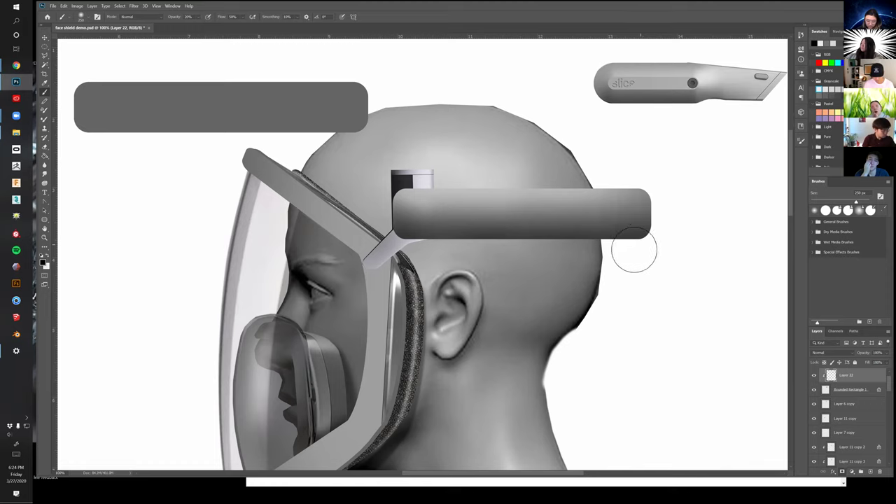
# Draw a rounded rectangle about 613 by 80 px as an inset panel in the front half of the shaded strap
pyautogui.press('v')
pyautogui.press('v')
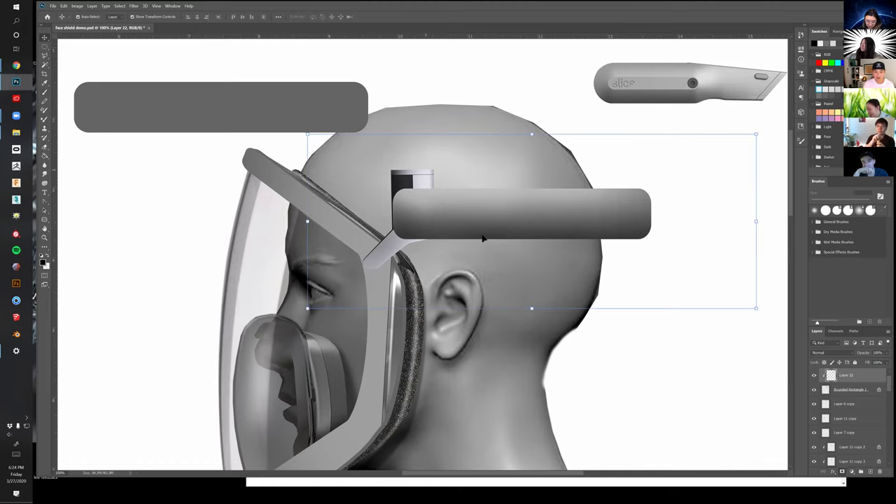
pyautogui.click(252, 114)
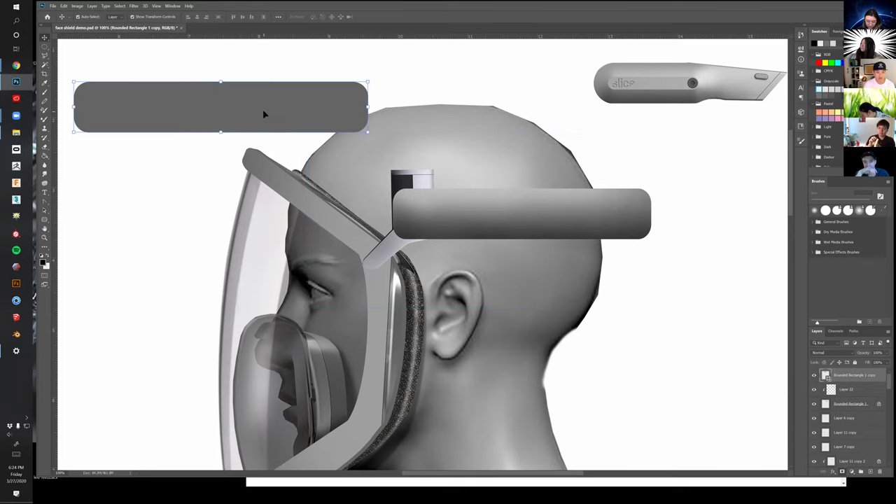
pyautogui.click(44, 219)
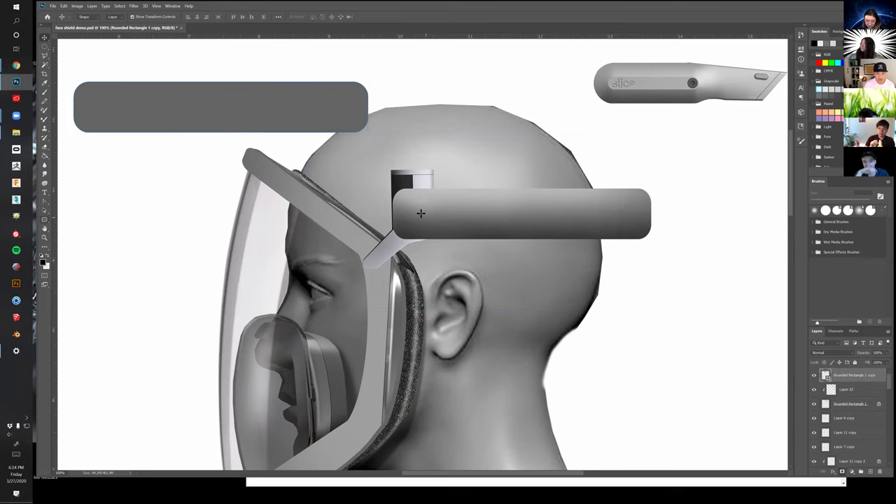
pyautogui.moveTo(414, 207); pyautogui.dragTo(554, 223)
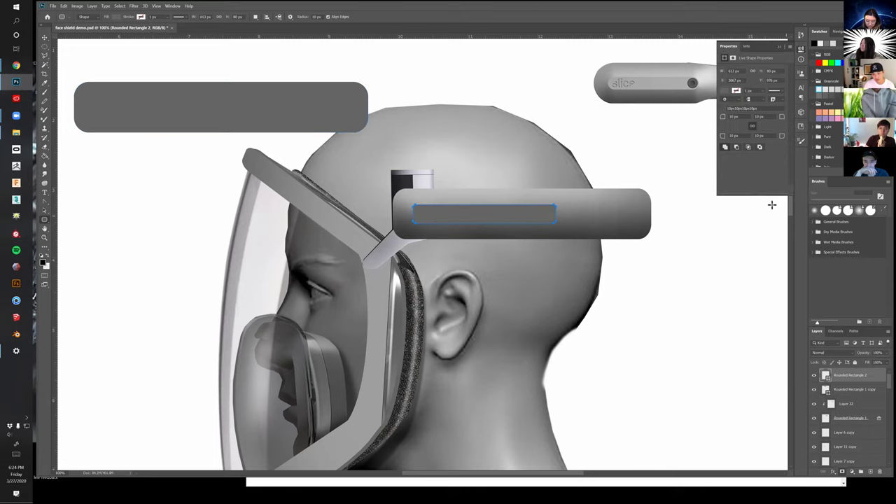
# Fill the inset rounded rectangle with a light neutral gray
pyautogui.click(725, 91)
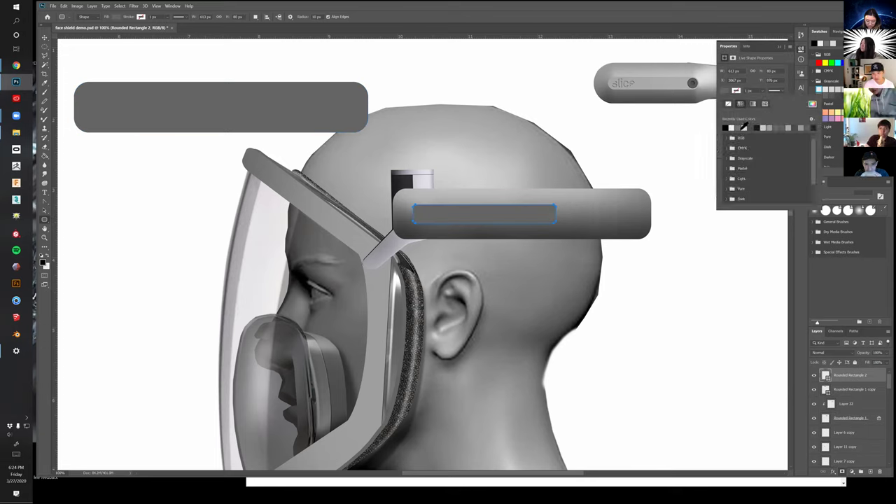
pyautogui.click(771, 128)
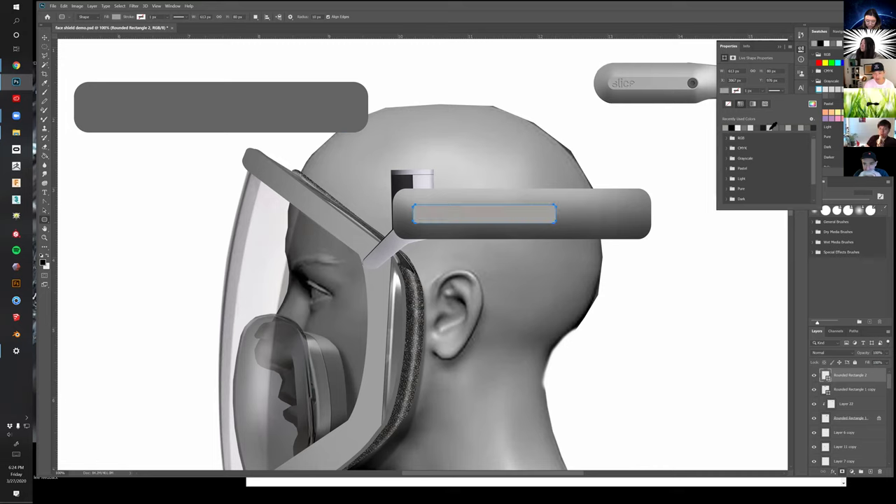
pyautogui.click(749, 128)
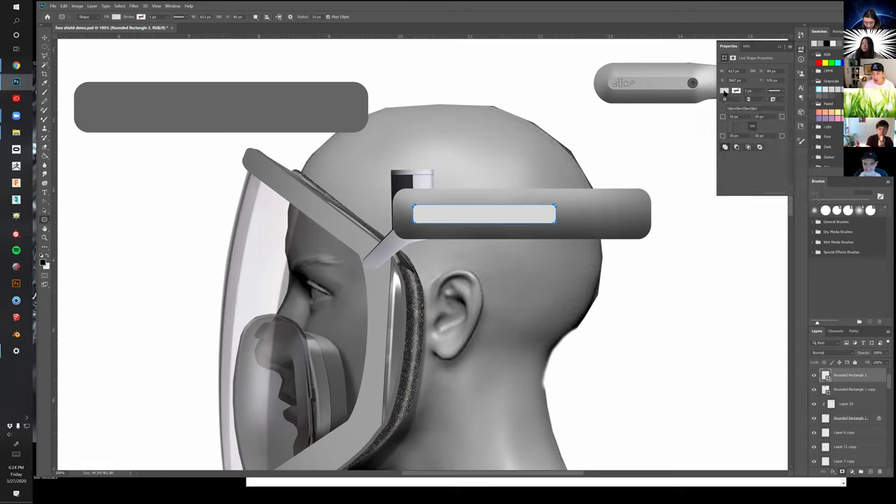
pyautogui.press('i')
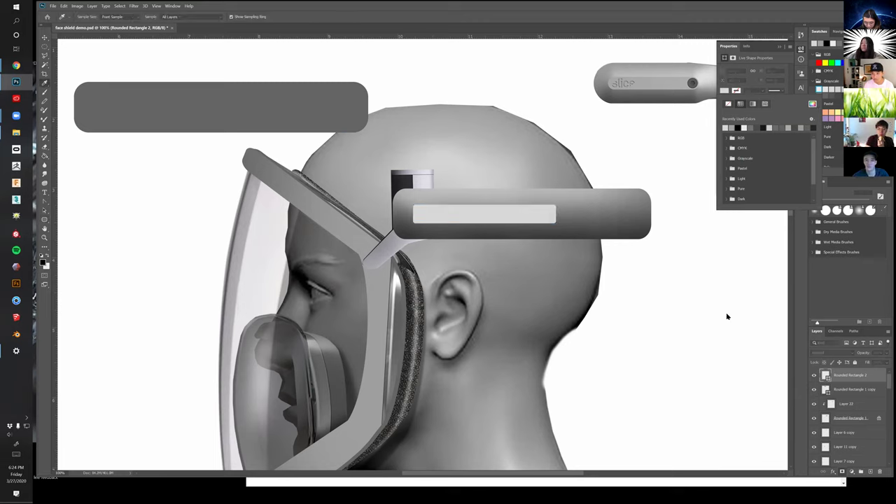
pyautogui.moveTo(632, 357); pyautogui.dragTo(615, 353)
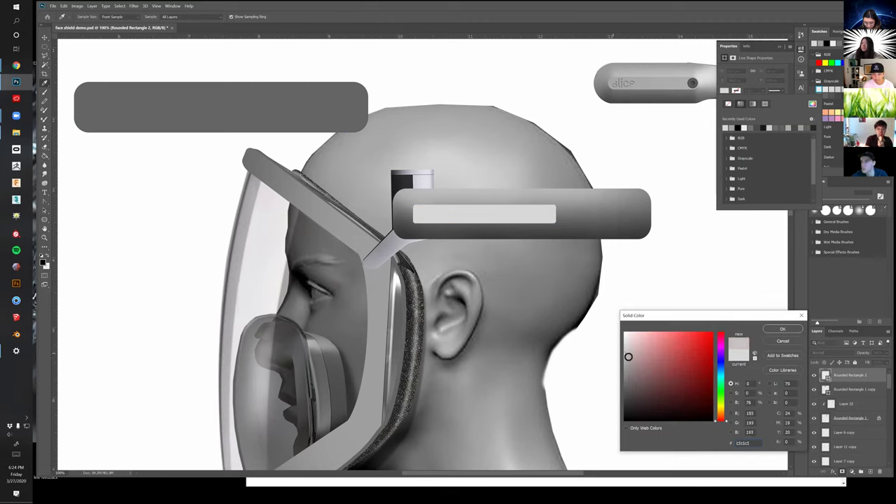
pyautogui.click(781, 326)
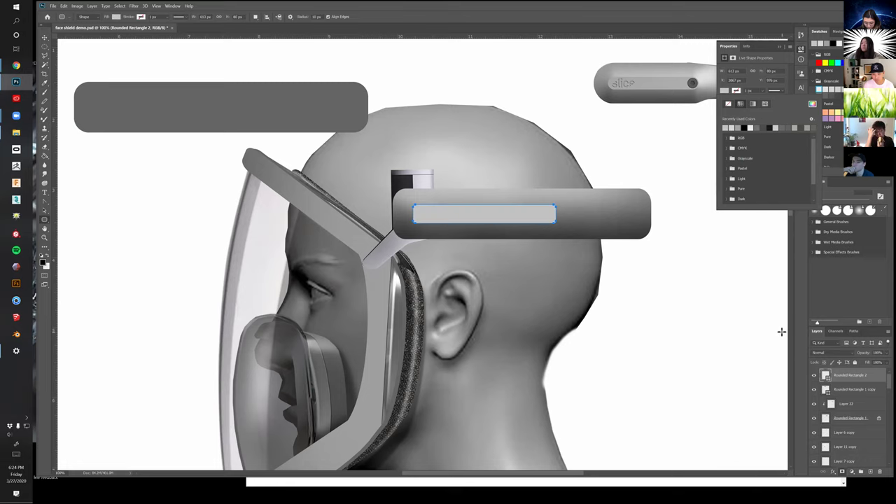
# Round the inset's corners to 29 px and place a duplicate of it slightly further back along the strap
pyautogui.press('z')
pyautogui.click(531, 246)
pyautogui.press('v')
pyautogui.moveTo(728, 117); pyautogui.dragTo(730, 117)
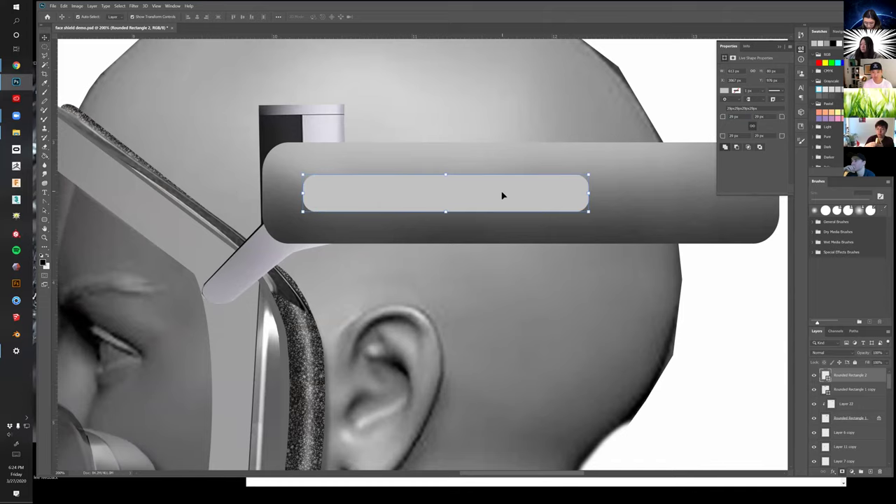
pyautogui.moveTo(550, 306); pyautogui.dragTo(512, 285)
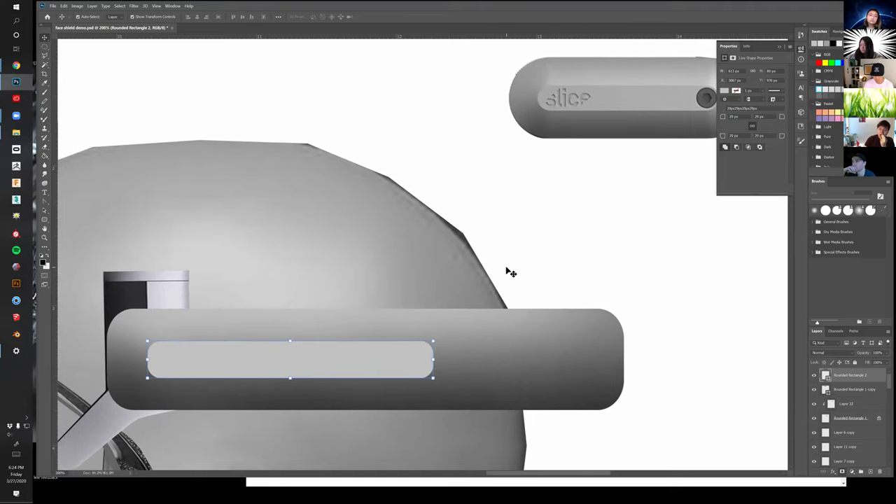
pyautogui.moveTo(408, 367); pyautogui.dragTo(475, 366)
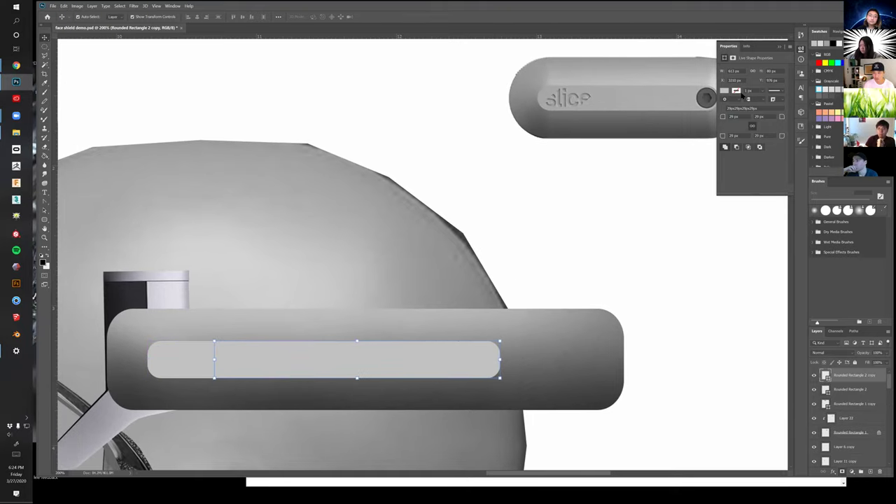
# Give the duplicated inset shape a white stroke 2 px wide
pyautogui.click(739, 92)
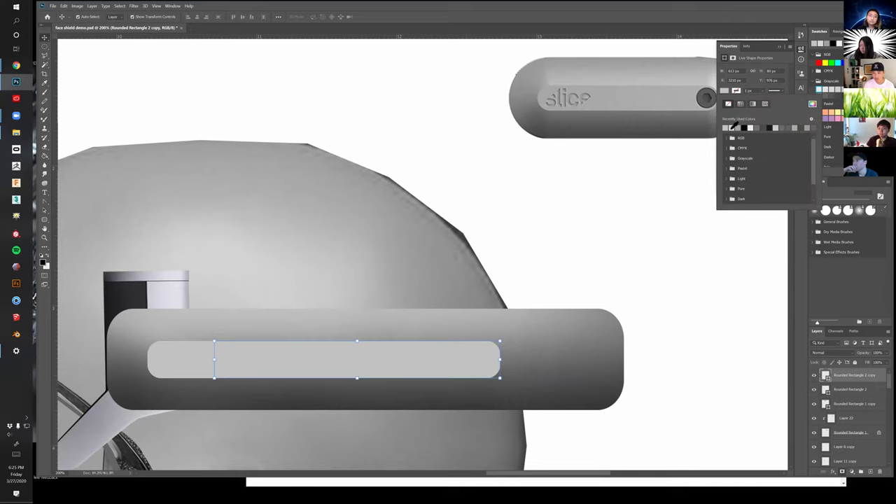
pyautogui.click(751, 127)
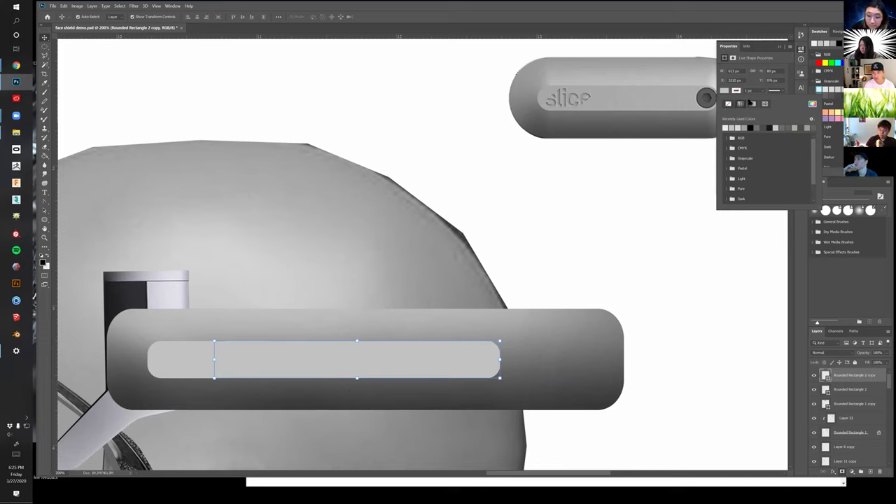
pyautogui.click(753, 104)
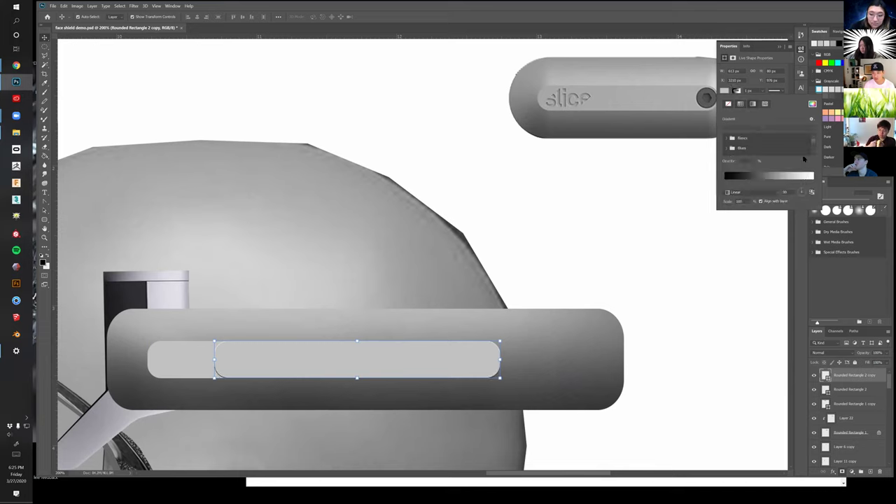
pyautogui.click(813, 105)
pyautogui.moveTo(641, 353); pyautogui.dragTo(608, 324)
pyautogui.click(784, 330)
pyautogui.click(736, 91)
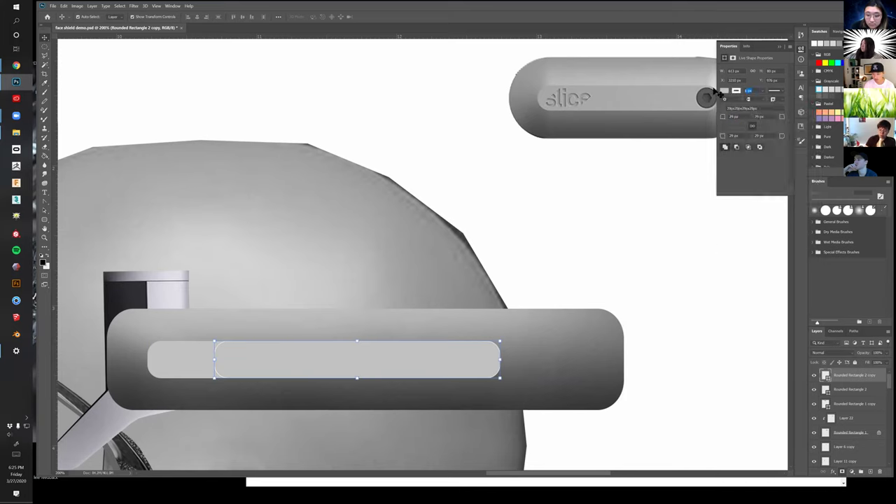
pyautogui.write('2')
pyautogui.press('Return')
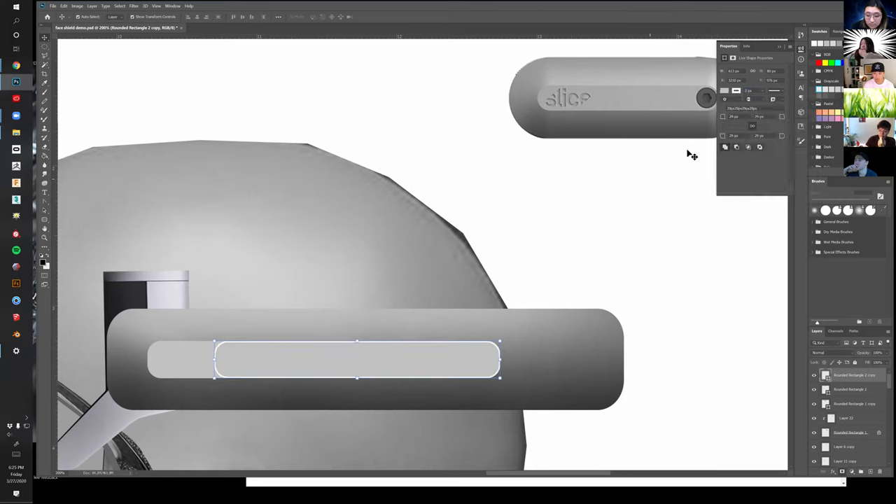
# Remove the duplicate's fill and move its white outline exactly over the original gray inset
pyautogui.click(728, 90)
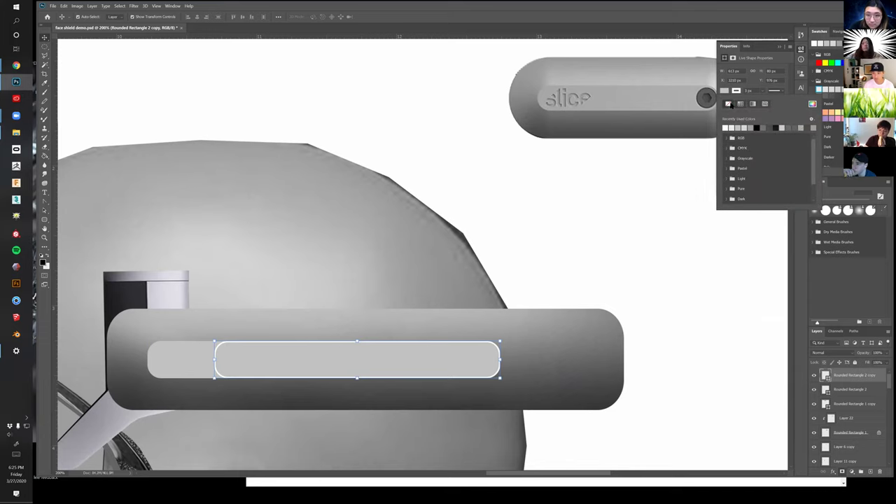
pyautogui.click(728, 104)
pyautogui.click(494, 346)
pyautogui.moveTo(480, 348); pyautogui.dragTo(428, 344)
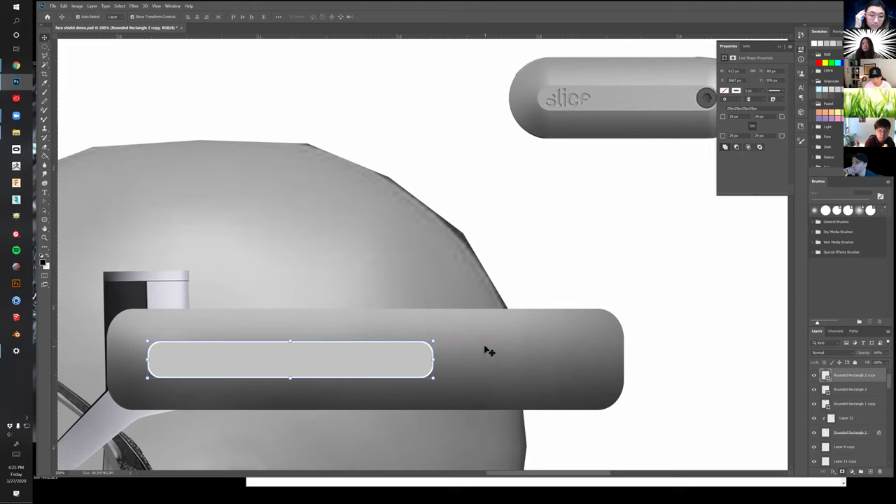
# Rasterize the white outline shape and lock its layer's transparent pixels
pyautogui.moveTo(384, 402); pyautogui.dragTo(493, 350)
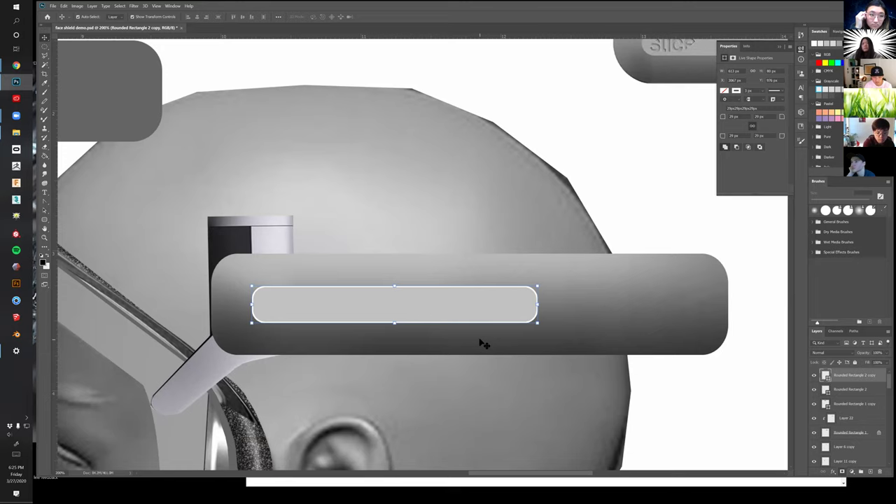
pyautogui.press('b')
pyautogui.click(452, 350)
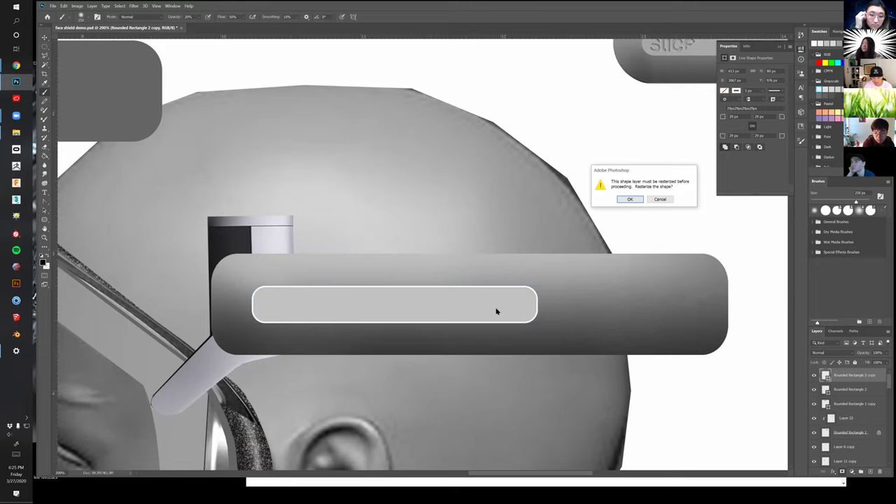
pyautogui.click(630, 199)
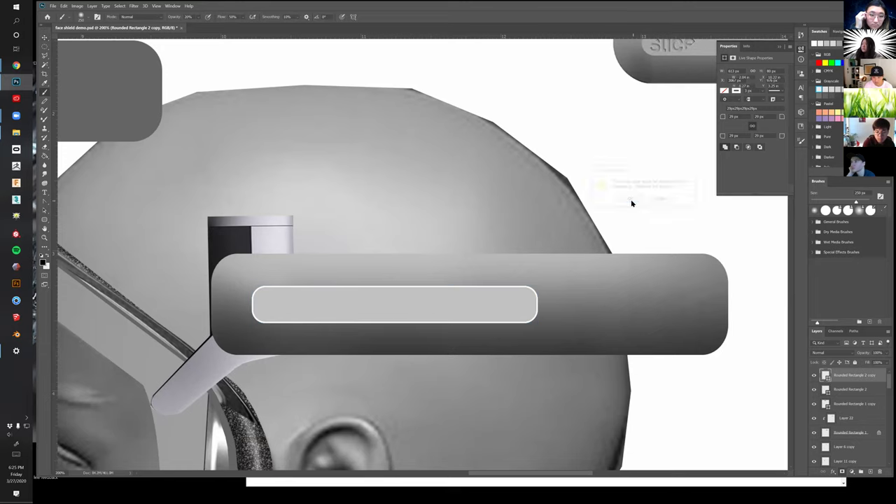
pyautogui.click(824, 363)
pyautogui.scroll(1, 617, 353)
pyautogui.keyDown('alt'); pyautogui.click(618, 354); pyautogui.keyUp('alt')
pyautogui.moveTo(623, 347); pyautogui.dragTo(550, 341)
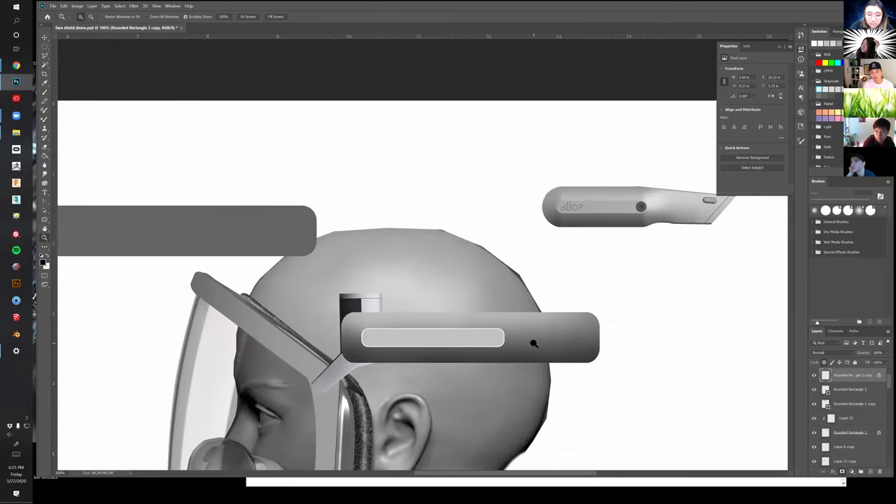
pyautogui.keyDown('ctrl'); pyautogui.click(534, 342); pyautogui.keyUp('ctrl')
pyautogui.press('v')
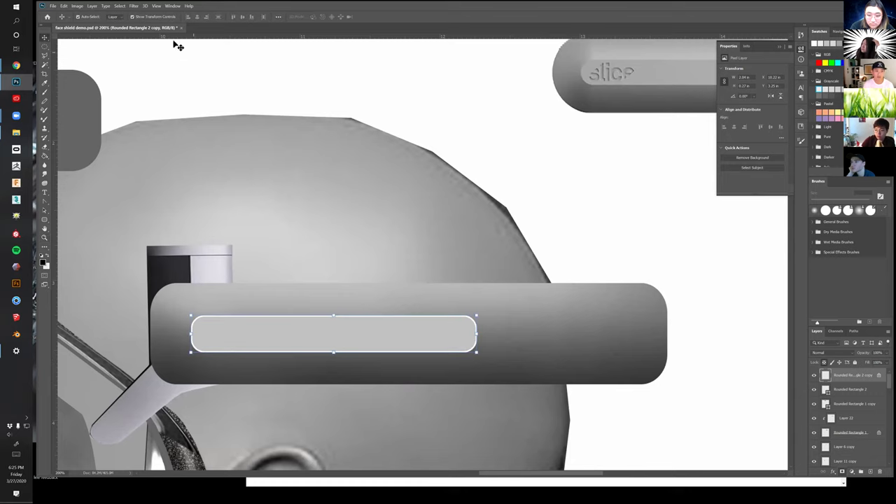
pyautogui.click(140, 6)
pyautogui.moveTo(179, 79)
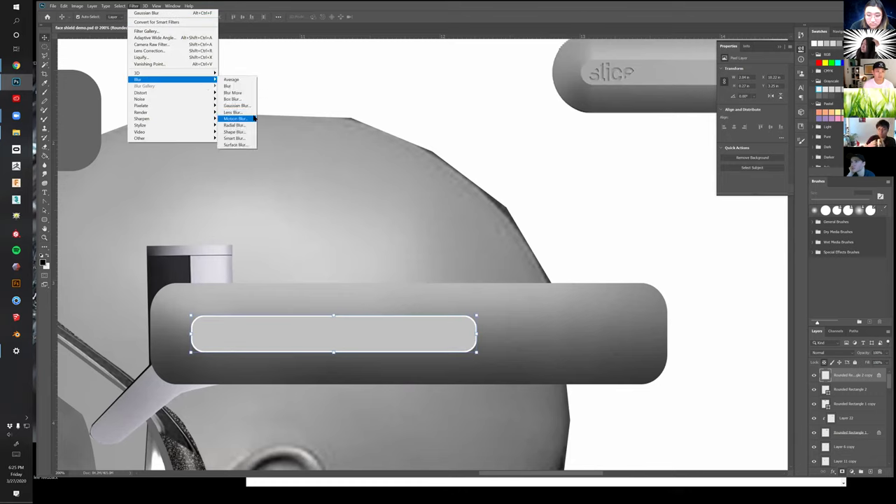
pyautogui.click(246, 104)
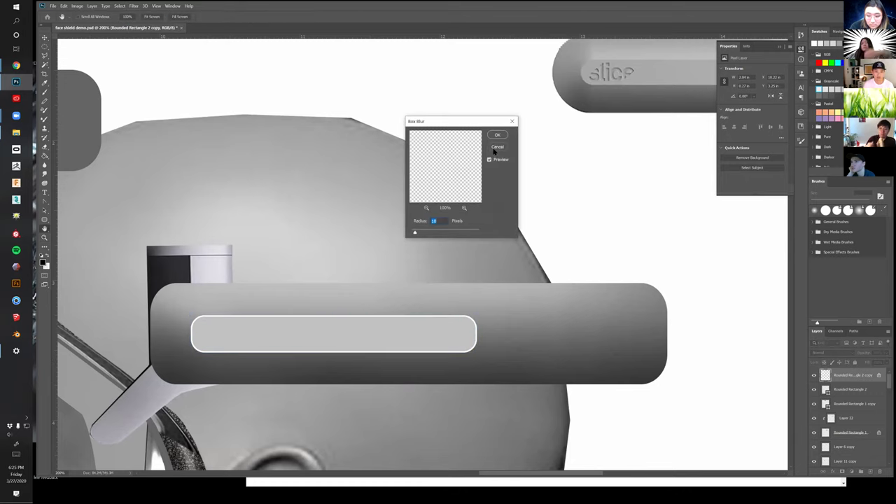
pyautogui.press('Return')
pyautogui.click(133, 6)
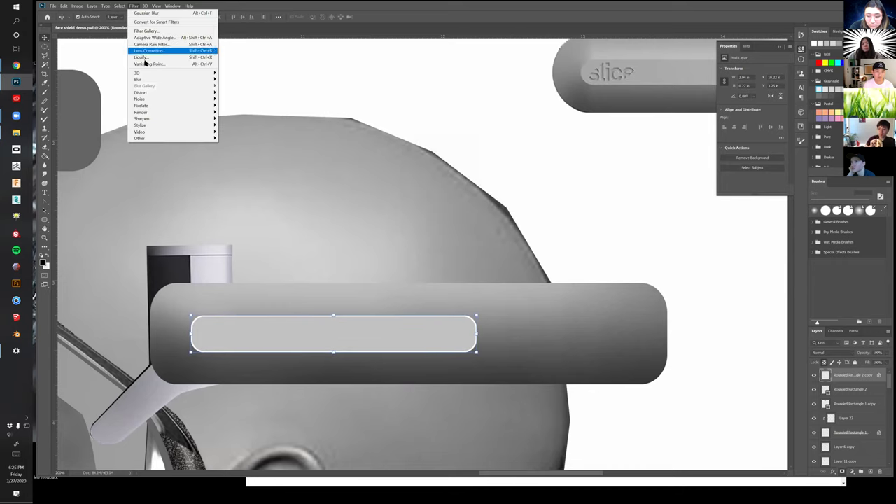
pyautogui.moveTo(147, 81)
pyautogui.click(238, 111)
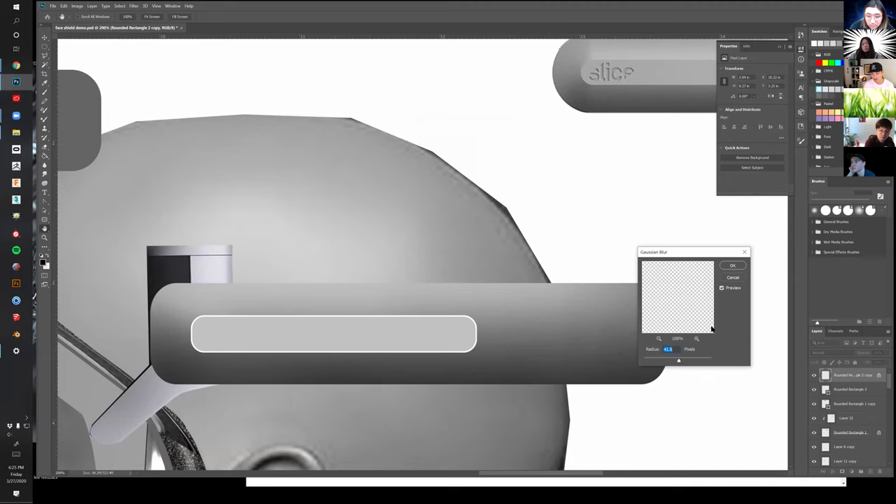
pyautogui.click(733, 277)
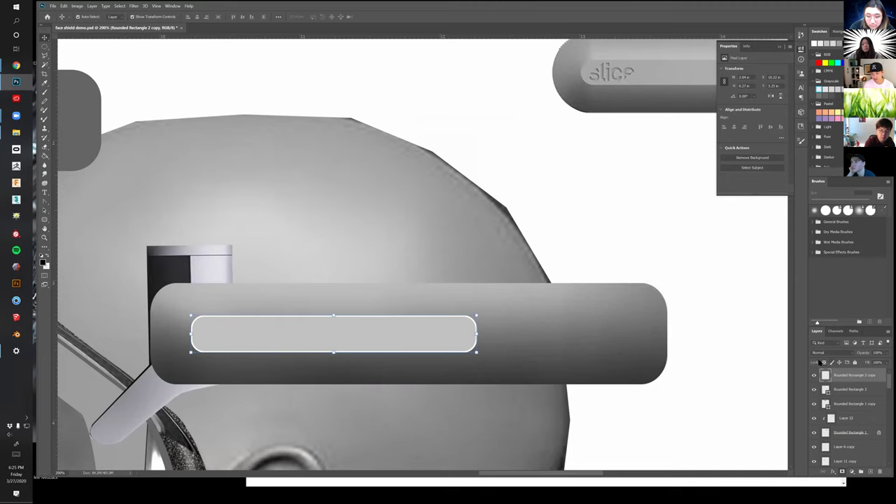
# Soften the white inset outline with a Gaussian Blur of 1.1 pixels radius
pyautogui.click(134, 6)
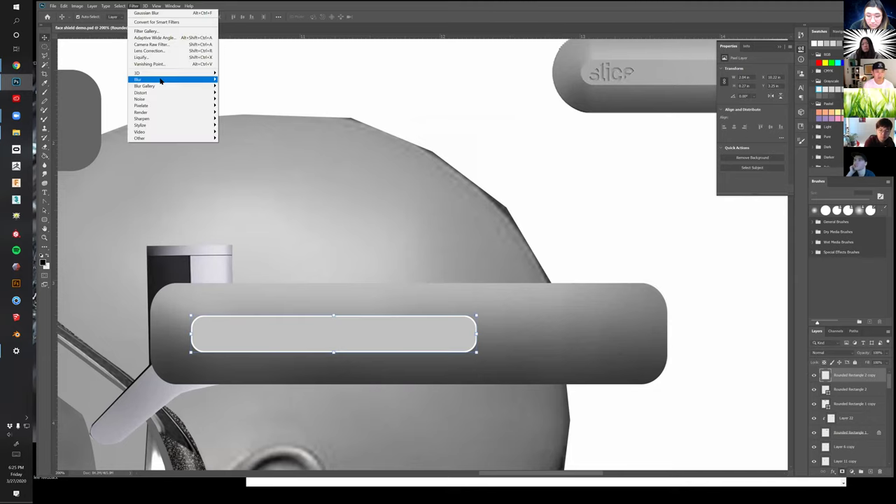
pyautogui.moveTo(147, 79)
pyautogui.click(225, 112)
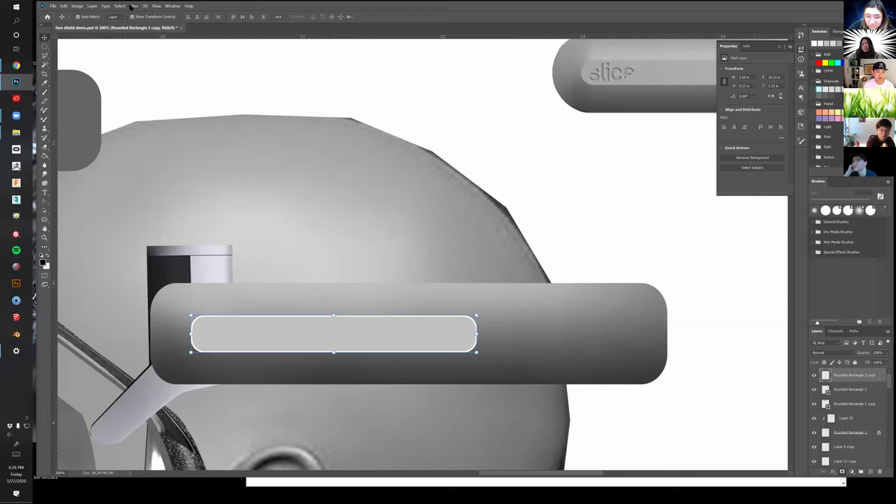
pyautogui.click(133, 5)
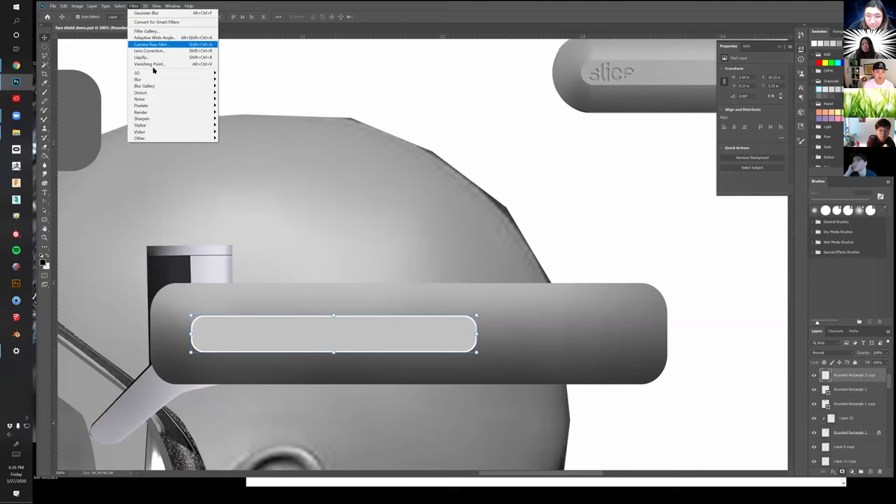
pyautogui.moveTo(196, 79)
pyautogui.click(231, 105)
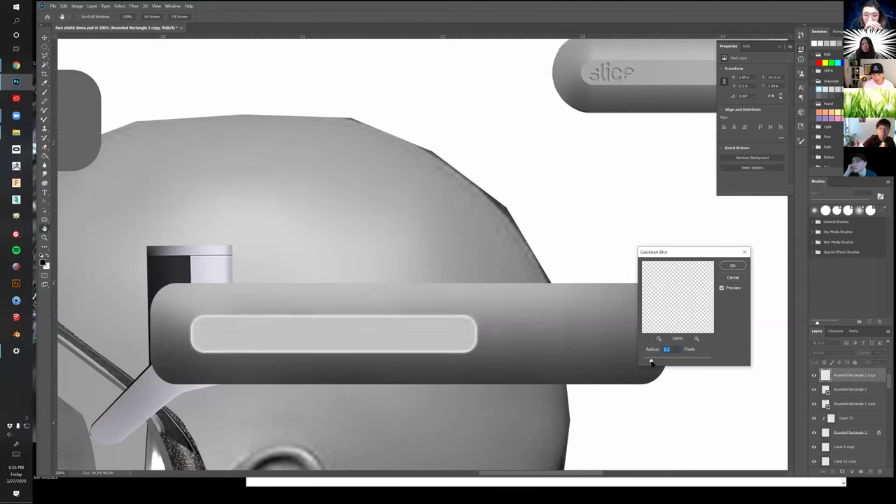
pyautogui.moveTo(648, 362); pyautogui.dragTo(649, 362)
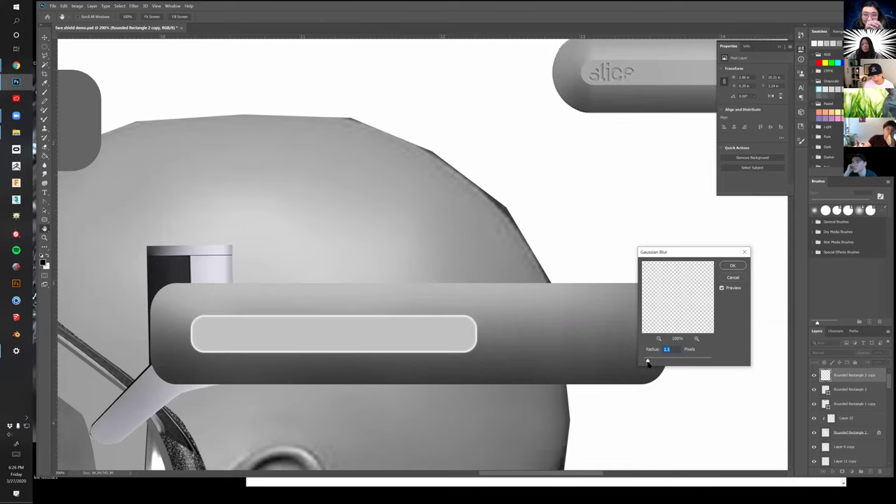
pyautogui.click(732, 267)
# Lock the blurred outline's transparent pixels and tone down its front end and lower edge with a soft brush at 20% opacity
pyautogui.moveTo(568, 258); pyautogui.dragTo(562, 266)
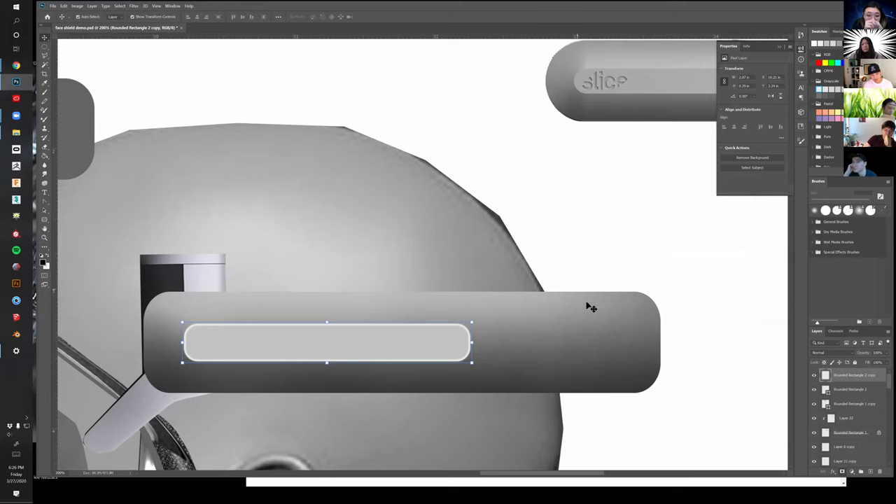
pyautogui.moveTo(617, 350)
pyautogui.mouseDown()
pyautogui.moveTo(553, 352)
pyautogui.moveTo(563, 334)
pyautogui.mouseUp()
pyautogui.press('b')
pyautogui.moveTo(252, 392); pyautogui.dragTo(188, 392)
pyautogui.hotkey('ctrl', 'z')
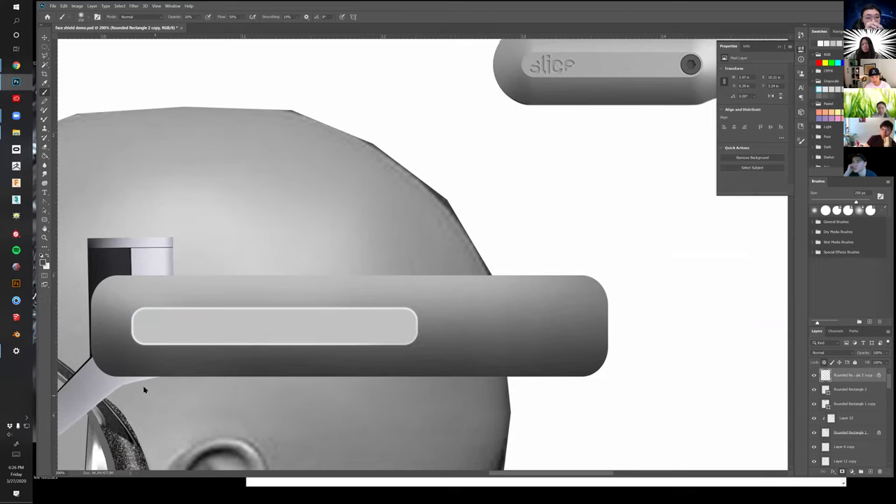
pyautogui.moveTo(299, 381)
pyautogui.mouseDown()
pyautogui.moveTo(252, 385)
pyautogui.moveTo(252, 359)
pyautogui.moveTo(421, 388)
pyautogui.mouseUp()
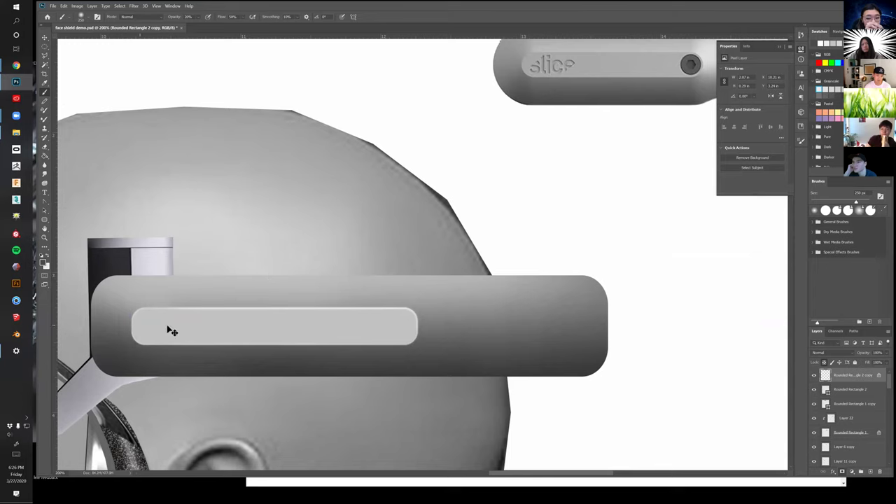
pyautogui.moveTo(364, 367); pyautogui.dragTo(423, 414)
# Select the gray inset shape beneath the outline and rasterize it for painting
pyautogui.press('v')
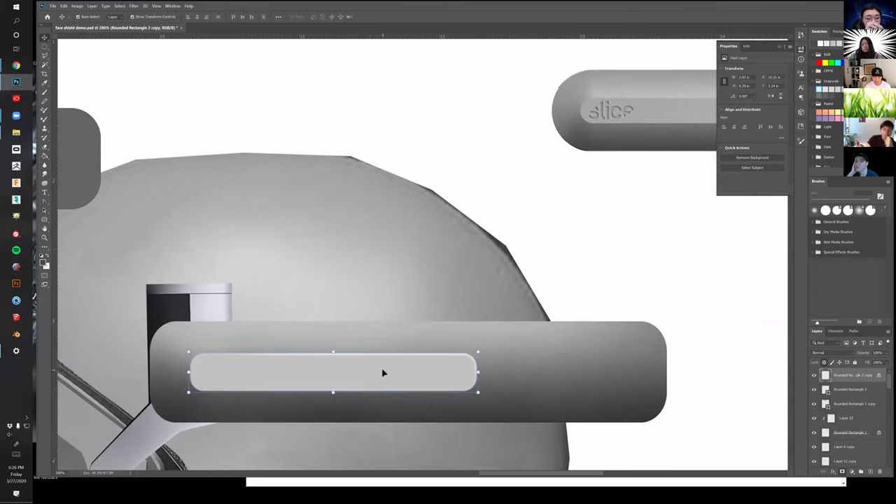
pyautogui.click(383, 372)
pyautogui.press('b')
pyautogui.click(382, 370)
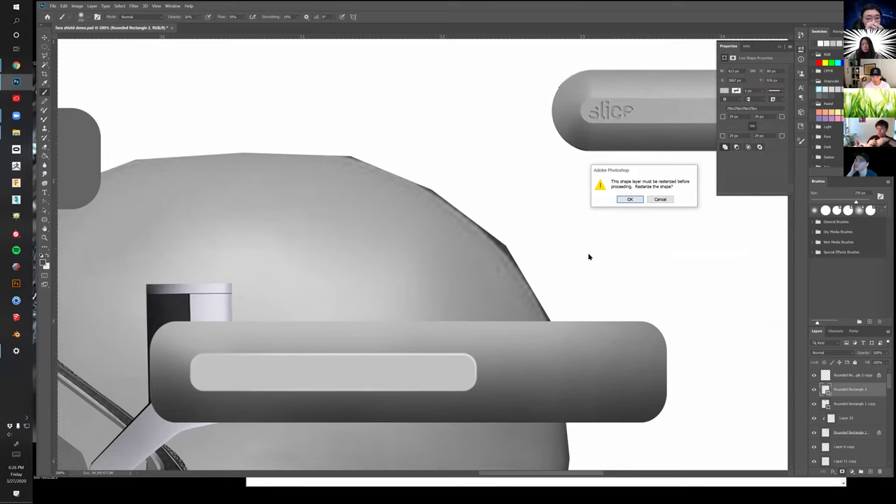
pyautogui.click(639, 199)
pyautogui.moveTo(432, 365); pyautogui.dragTo(581, 227)
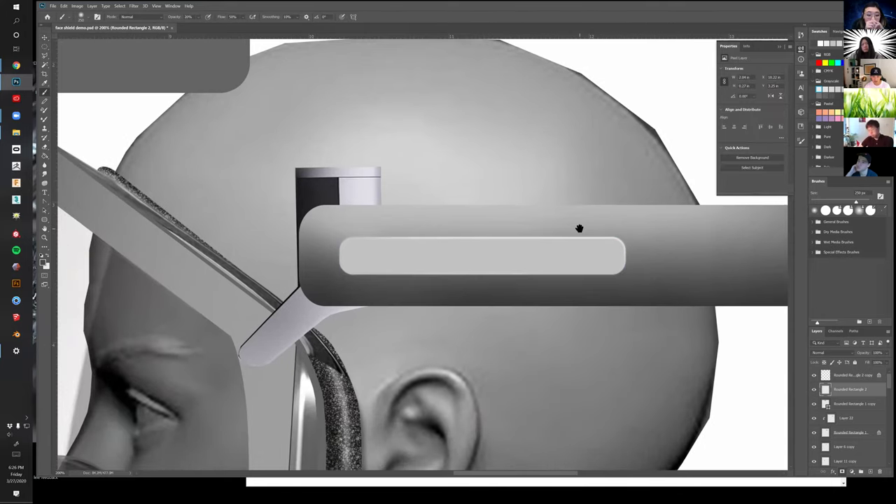
# Lock the inset's transparent pixels and shade its front end darker with an 800 px soft brush at 20% opacity
pyautogui.click(372, 299)
pyautogui.hotkey('ctrl', 'z')
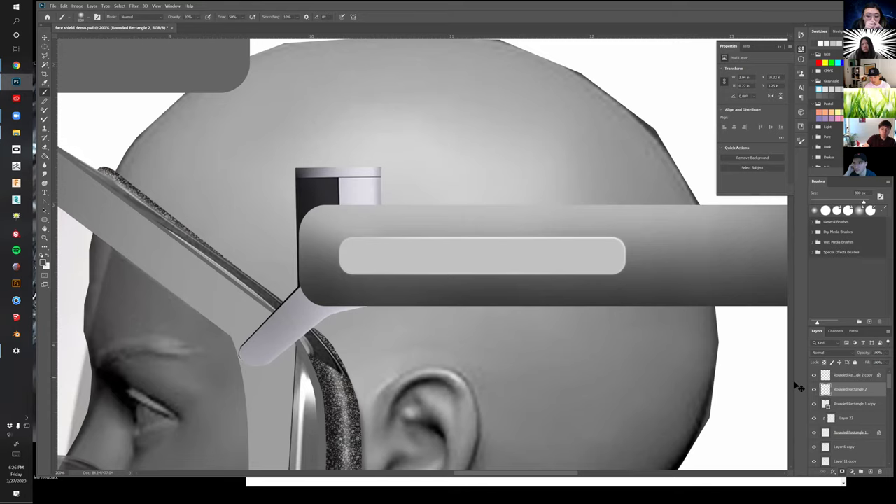
pyautogui.click(397, 305)
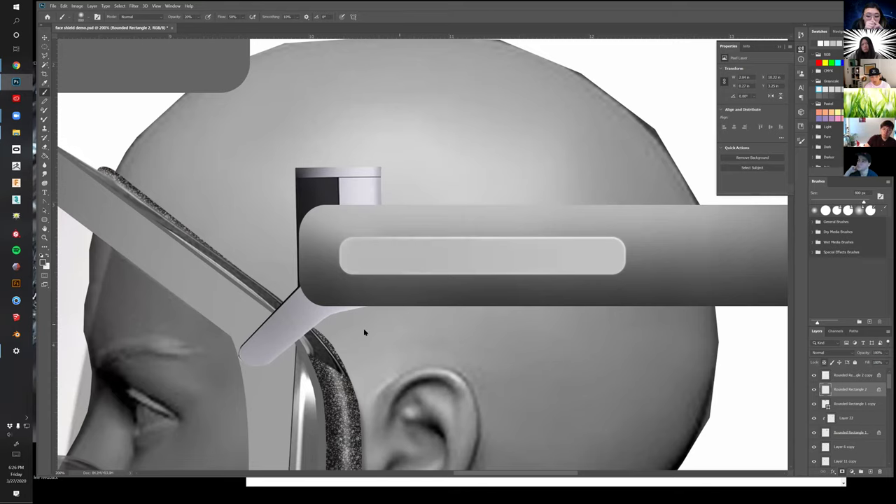
pyautogui.hotkey('ctrl', 'z')
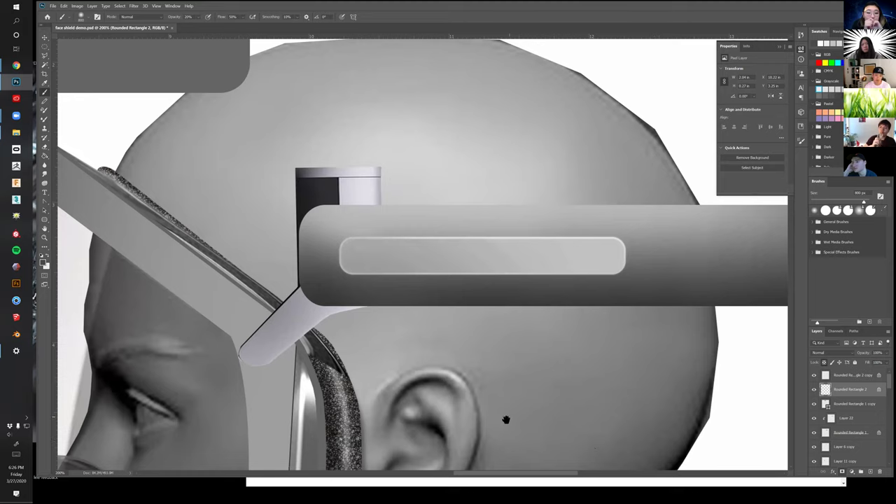
pyautogui.moveTo(506, 420); pyautogui.dragTo(504, 420)
# Select the shading layer clipped to the strap and compare the strap with that layer hidden and shown
pyautogui.press('v')
pyautogui.click(711, 275)
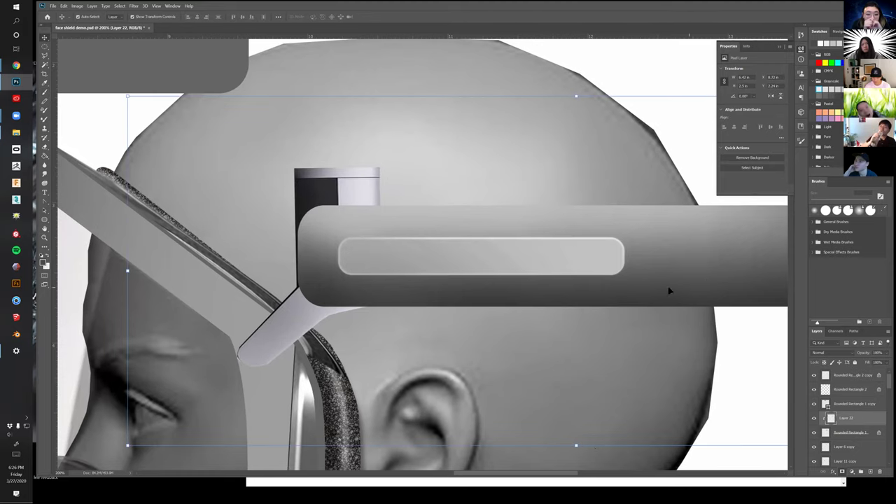
pyautogui.press('b')
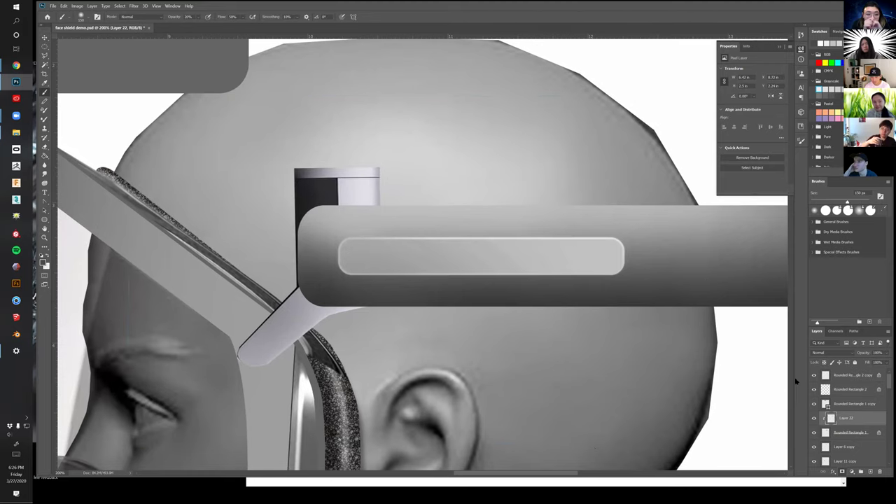
pyautogui.click(814, 419)
pyautogui.click(814, 419)
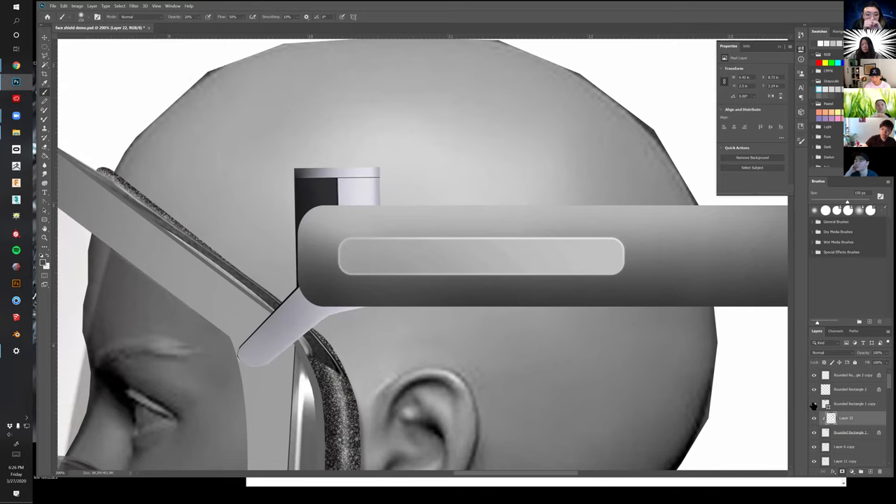
pyautogui.click(814, 418)
pyautogui.click(814, 419)
pyautogui.click(815, 418)
pyautogui.click(815, 419)
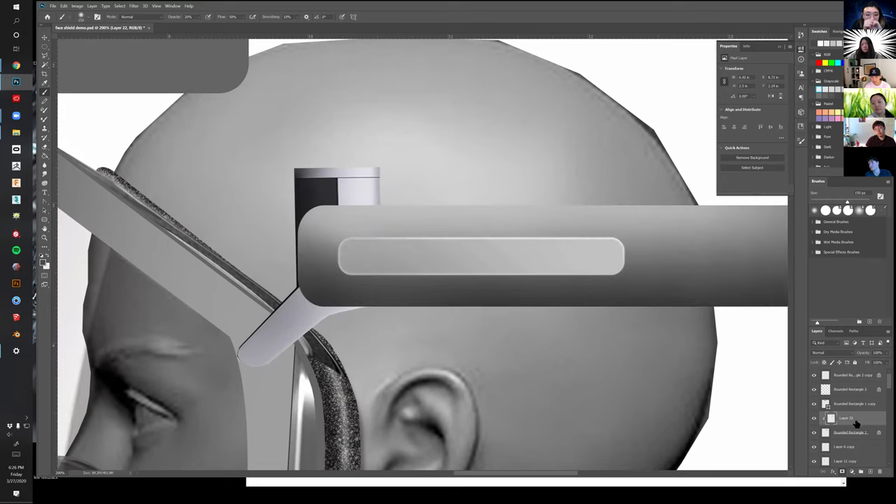
# Darken the strap's lower front corner on the clipped shading layer with a 70 px black brush at 20% opacity
pyautogui.press('[')
pyautogui.press('[')
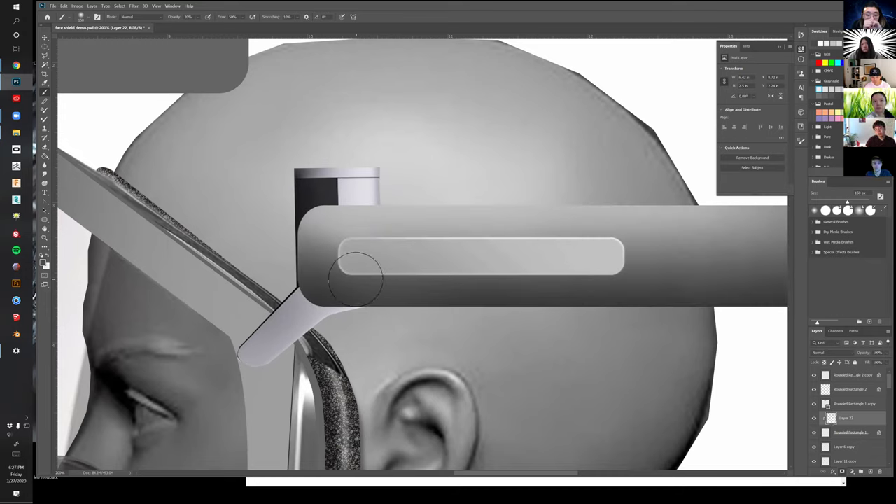
pyautogui.press('[')
pyautogui.press('[')
pyautogui.press('[')
pyautogui.press('[')
pyautogui.press('[')
pyautogui.press('[')
pyautogui.press('[')
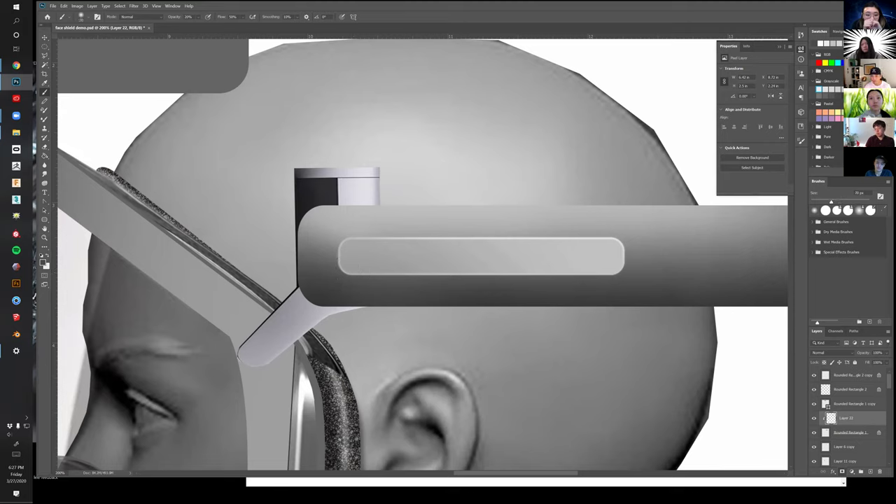
pyautogui.press(']')
pyautogui.press(']')
pyautogui.press(']')
pyautogui.press(']')
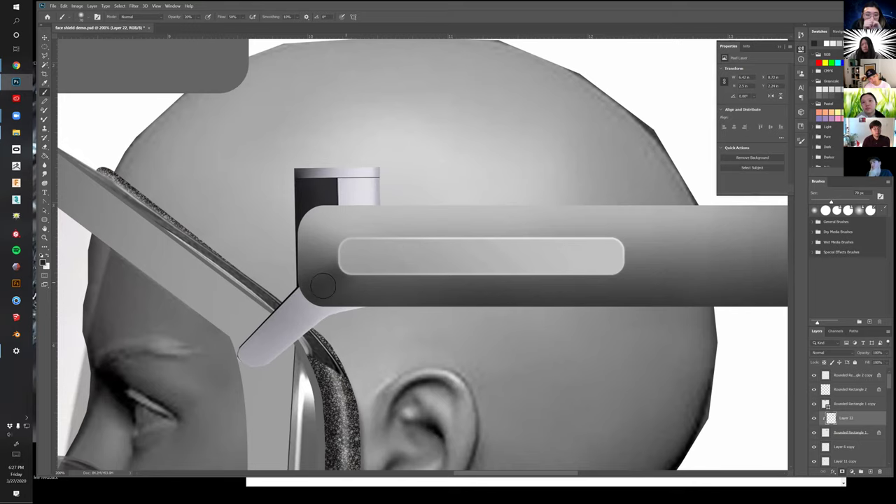
pyautogui.moveTo(439, 318); pyautogui.dragTo(298, 340)
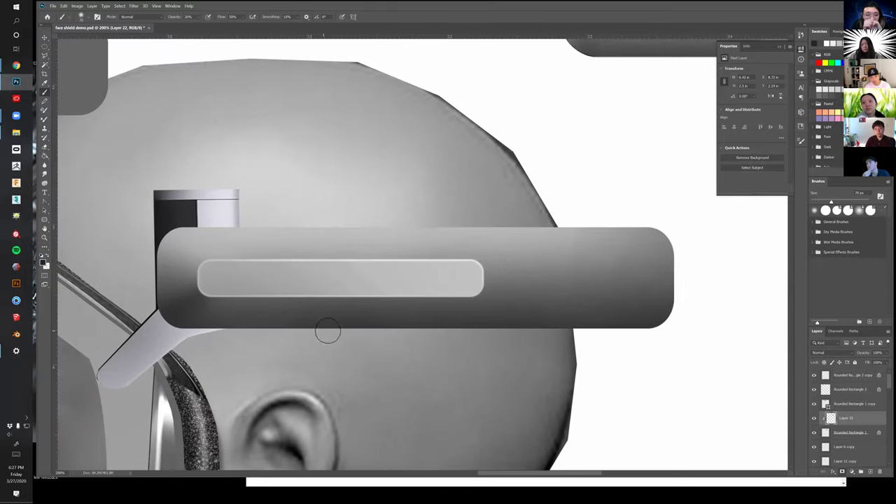
# Enlarge the brush to 300 px and darken the lower rear end of the strap
pyautogui.keyDown('alt'); pyautogui.click(328, 330); pyautogui.keyUp('alt')
pyautogui.scroll(-2, 329, 330)
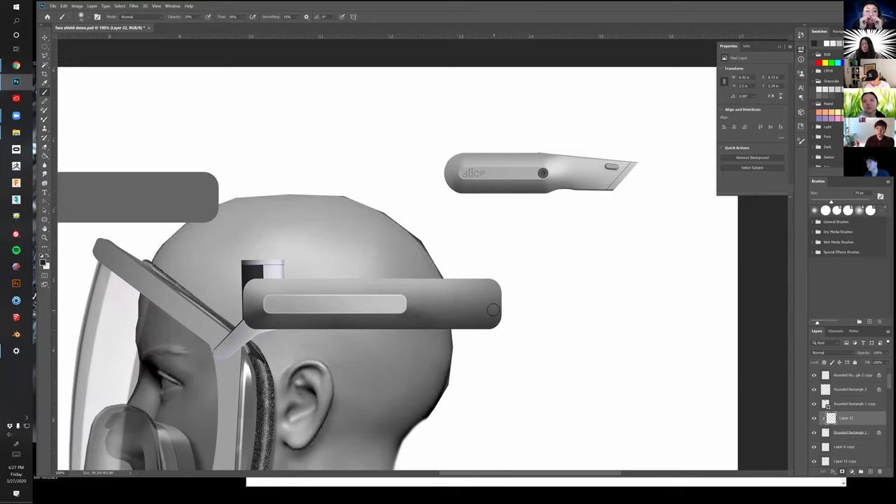
pyautogui.press(']')
pyautogui.press(']')
pyautogui.press(']')
pyautogui.press(']')
pyautogui.press(']')
pyautogui.press(']')
pyautogui.press(']')
pyautogui.press(']')
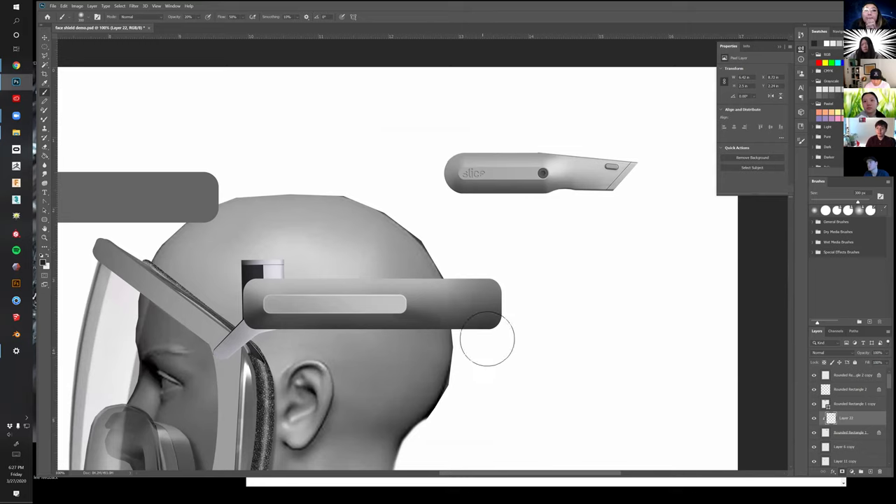
pyautogui.moveTo(497, 361)
pyautogui.mouseDown()
pyautogui.moveTo(511, 327)
pyautogui.moveTo(534, 356)
pyautogui.moveTo(568, 313)
pyautogui.mouseUp()
# Select the spare dark rounded rectangle above the face shield and rasterize it
pyautogui.press('v')
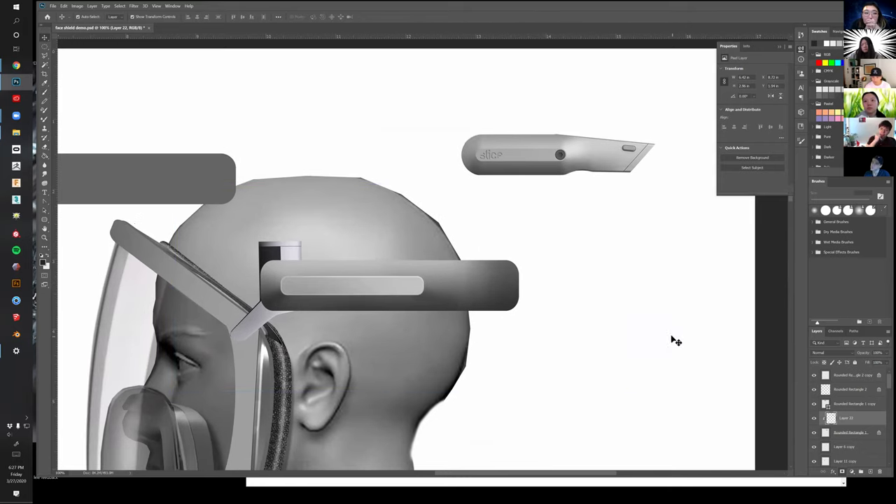
pyautogui.click(855, 406)
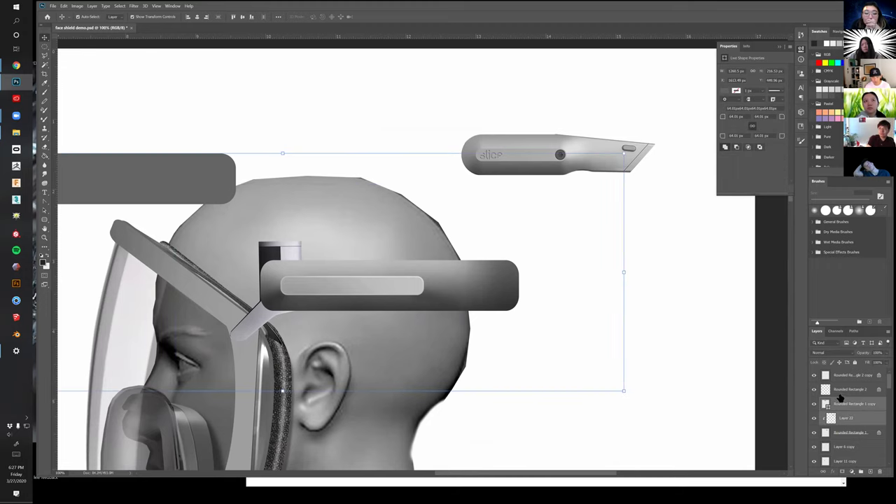
pyautogui.press('ctrl')
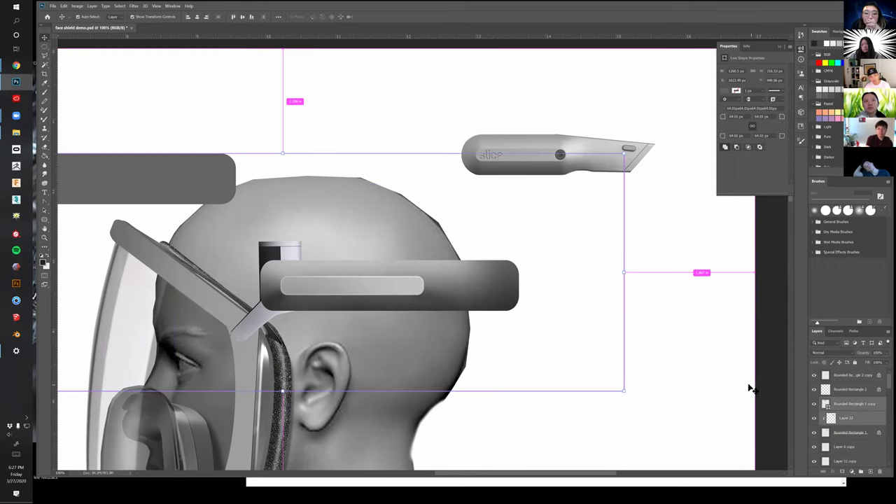
pyautogui.click(849, 432)
pyautogui.click(856, 406)
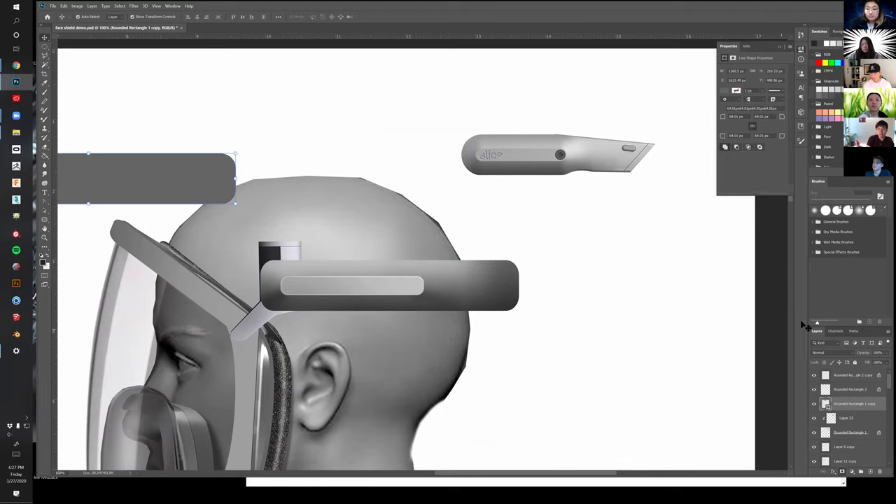
pyautogui.click(871, 418)
pyautogui.click(866, 404)
pyautogui.press('b')
pyautogui.click(521, 305)
pyautogui.click(633, 202)
pyautogui.press('v')
pyautogui.hotkey('ctrl', 'l')
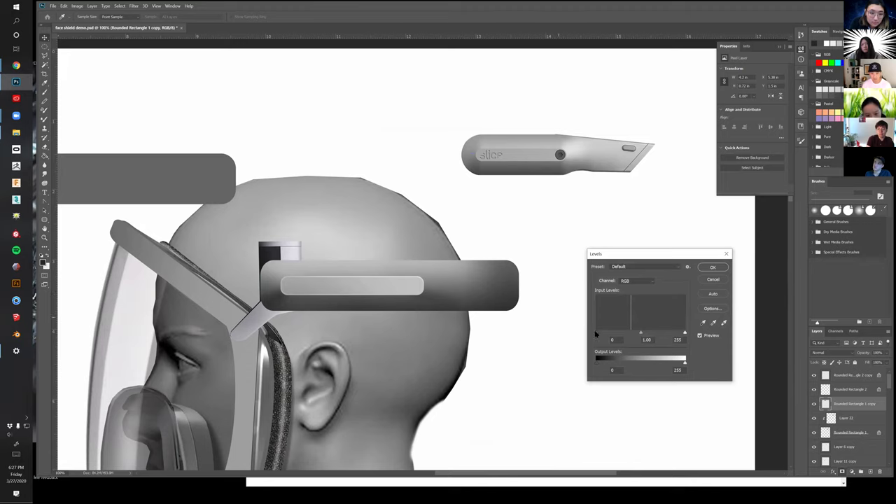
pyautogui.moveTo(677, 365); pyautogui.dragTo(706, 364)
pyautogui.click(720, 282)
# Lighten the strap's clipped shading layer using Levels with the output black level raised to 61
pyautogui.click(831, 418)
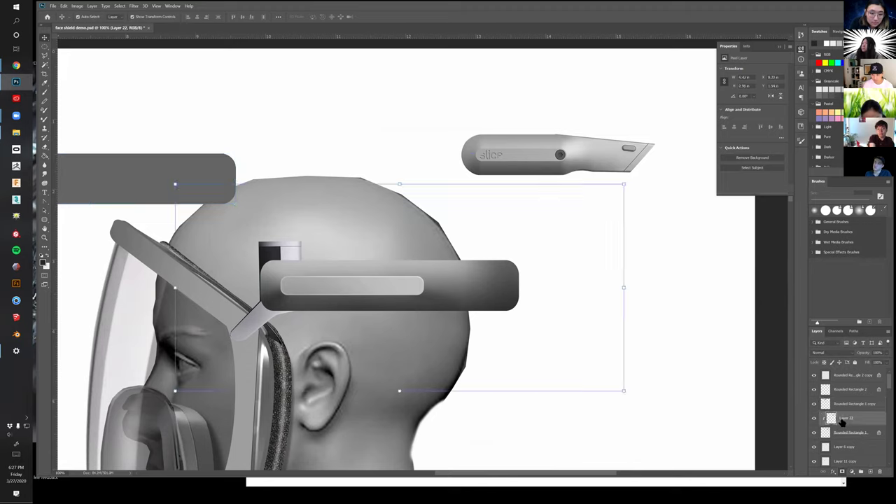
pyautogui.hotkey('ctrl', 'l')
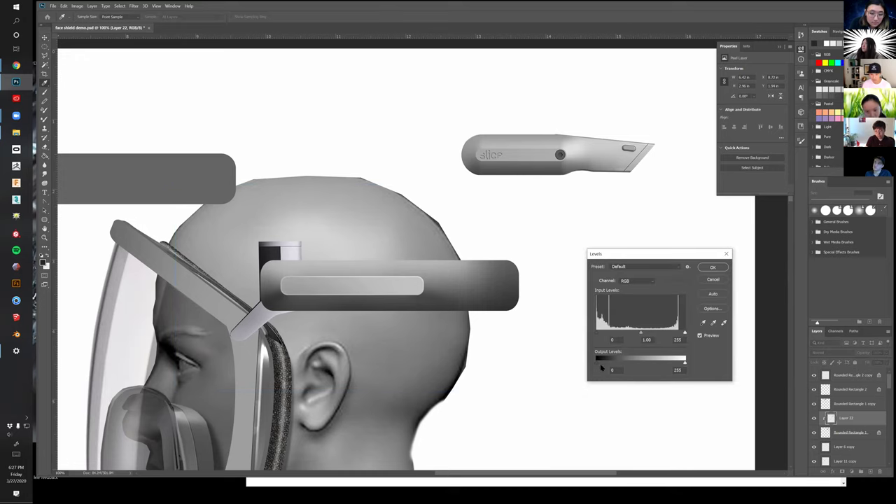
pyautogui.moveTo(596, 361); pyautogui.dragTo(619, 364)
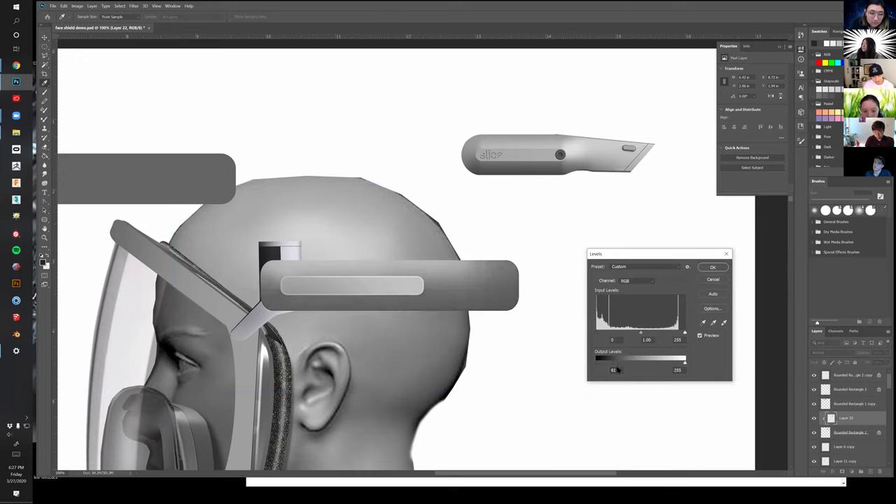
pyautogui.click(710, 269)
# Move the angled connector bracket away from the strap to the blank canvas in front of the face shield
pyautogui.press('z')
pyautogui.keyDown('alt'); pyautogui.click(536, 319); pyautogui.keyUp('alt')
pyautogui.moveTo(537, 320); pyautogui.dragTo(605, 217)
pyautogui.press('v')
pyautogui.moveTo(546, 226); pyautogui.dragTo(563, 229)
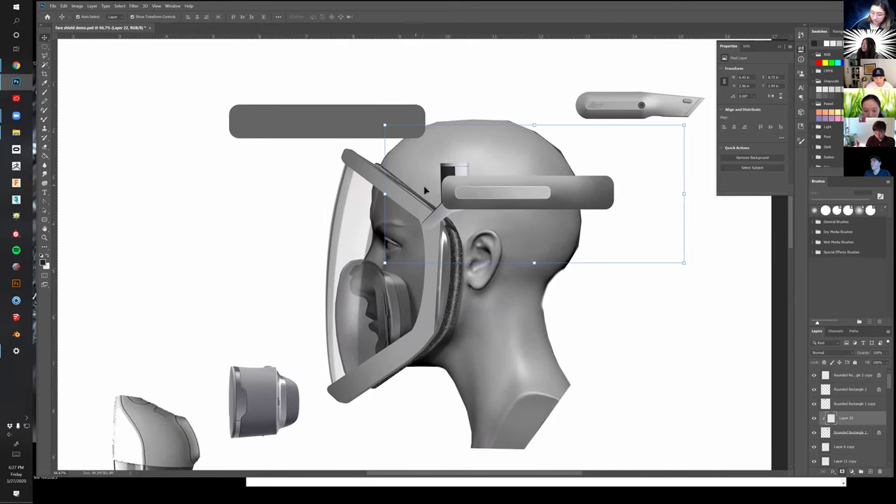
pyautogui.moveTo(455, 171); pyautogui.dragTo(175, 177)
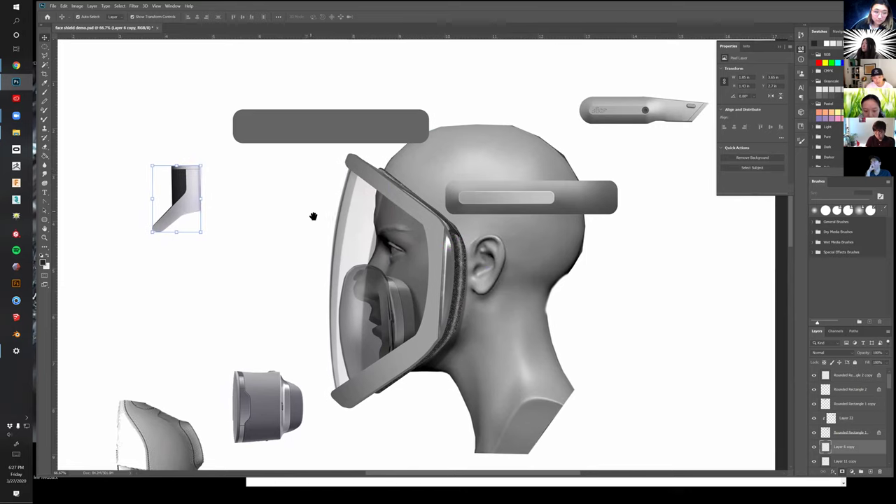
pyautogui.press('z')
pyautogui.click(526, 223)
pyautogui.moveTo(525, 224); pyautogui.dragTo(420, 300)
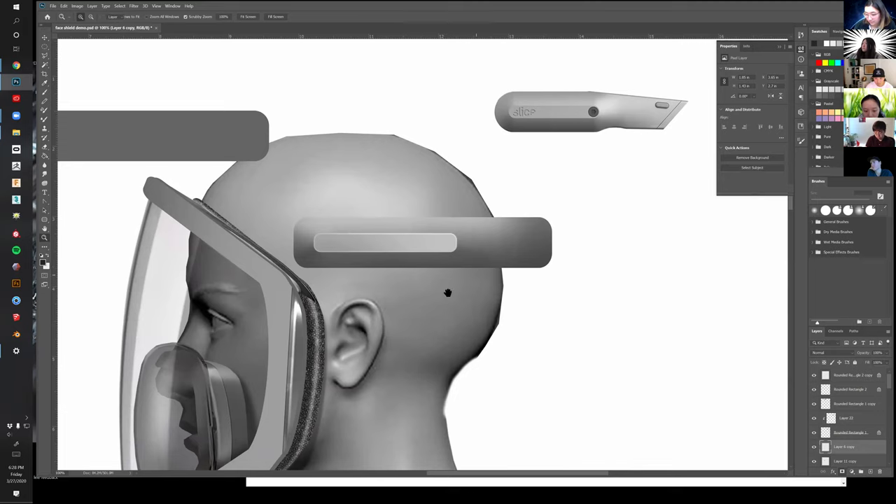
# On the strap's clipped shading layer, sample the strap's light gray, reduce the brush, and paint a highlight at the upper front corner
pyautogui.press('v')
pyautogui.moveTo(448, 293); pyautogui.dragTo(479, 301)
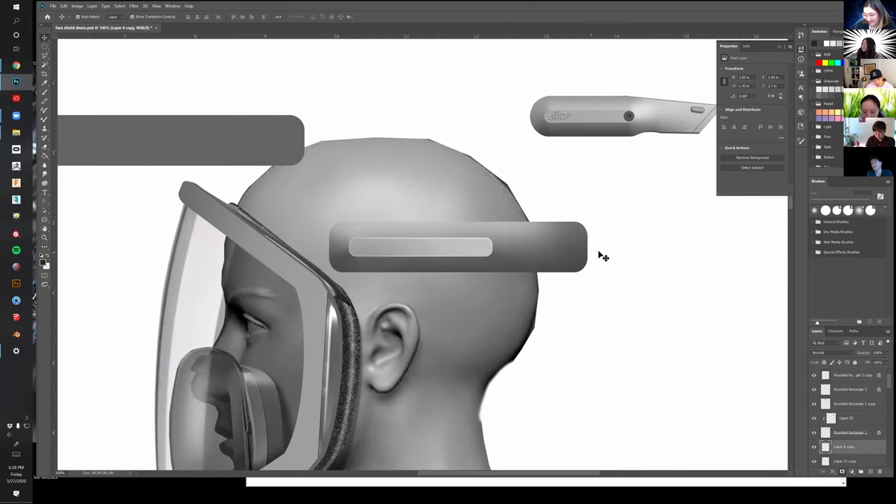
pyautogui.moveTo(348, 252); pyautogui.dragTo(350, 256)
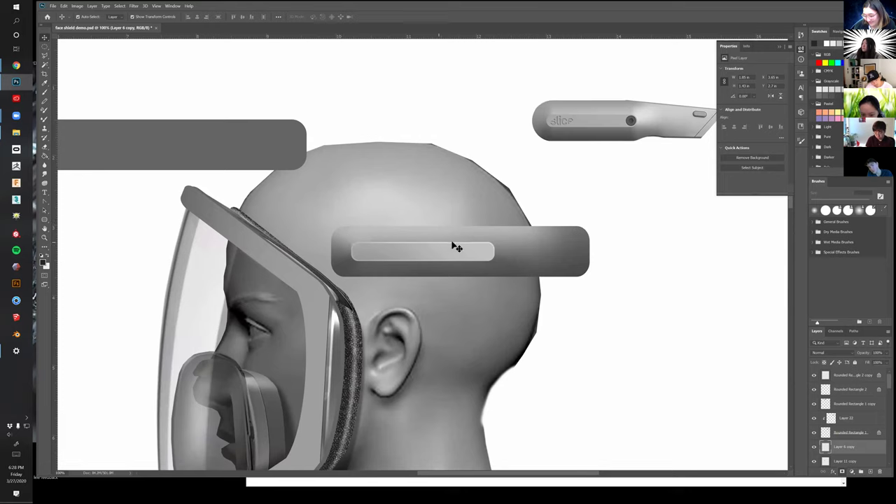
pyautogui.click(549, 246)
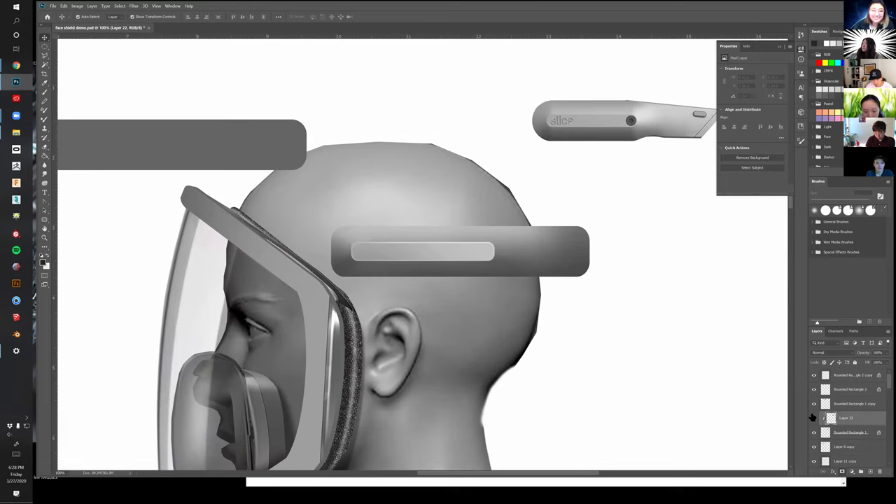
pyautogui.press('b')
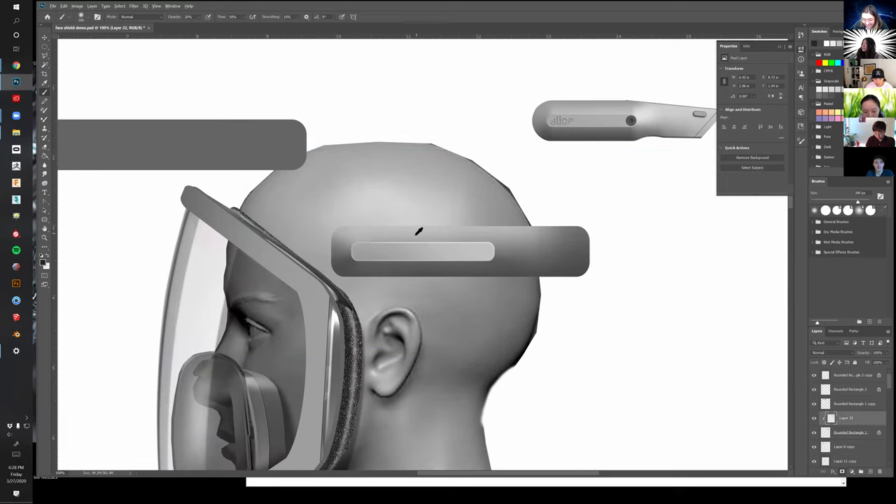
pyautogui.keyDown('alt'); pyautogui.click(435, 239); pyautogui.keyUp('alt')
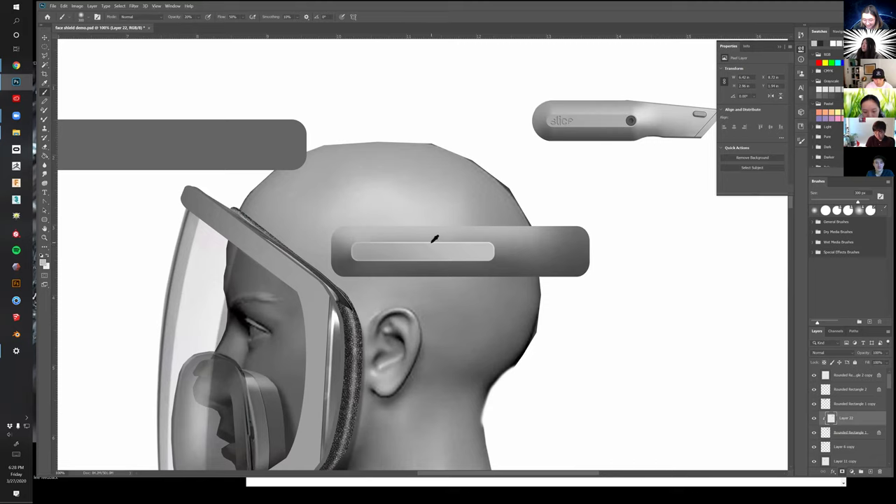
pyautogui.press('[')
pyautogui.press('[')
pyautogui.press('[')
pyautogui.press('[')
pyautogui.press('[')
pyautogui.press('[')
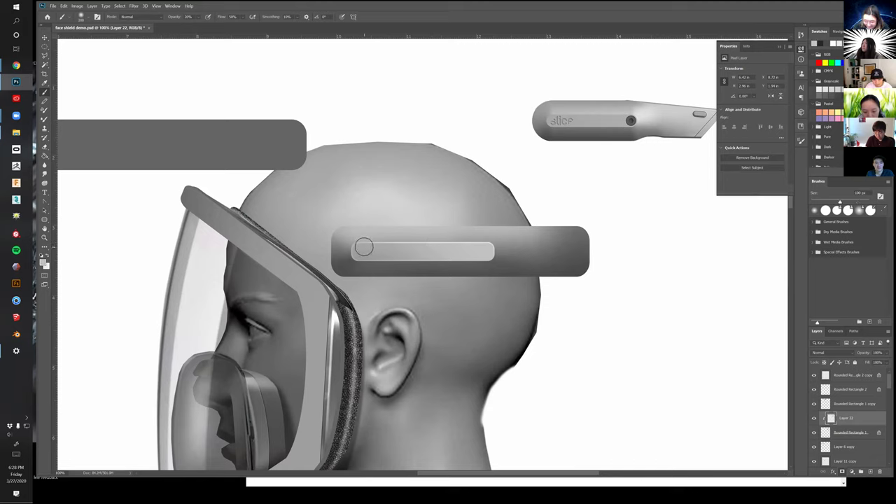
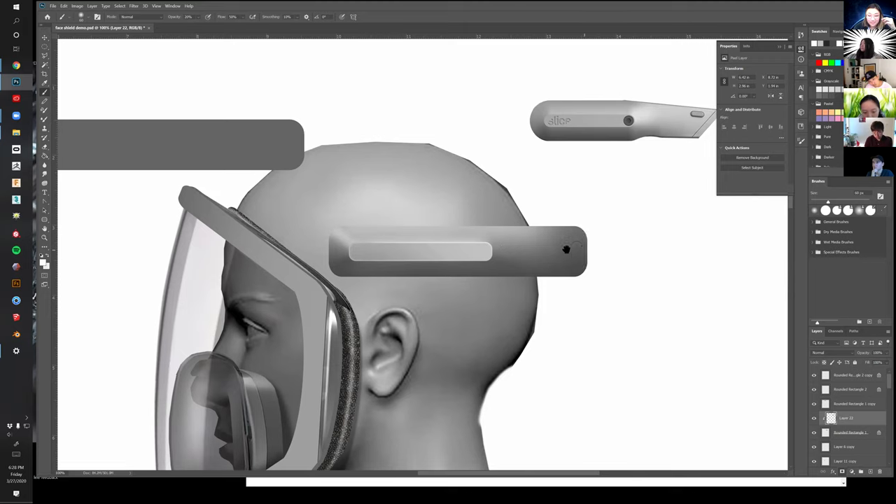
# Enlarge the brush to 300 px and lighten the rear end of the strap
pyautogui.hscroll(2, 567, 247)
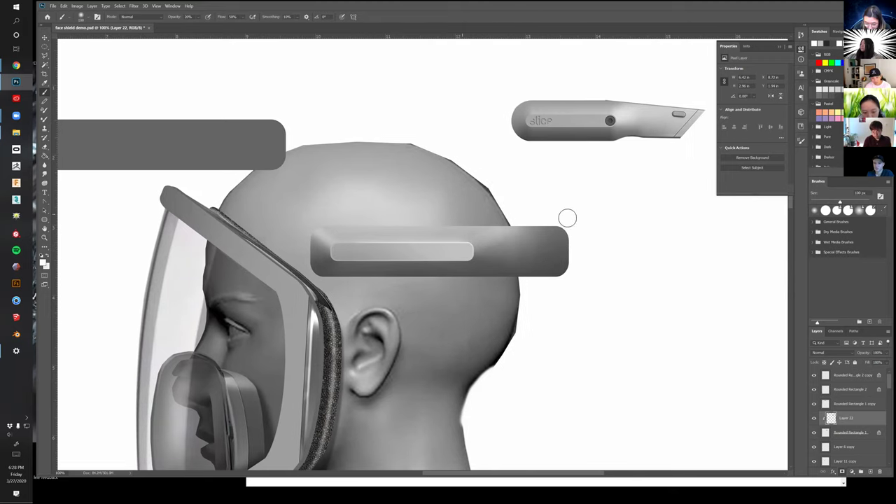
pyautogui.press(']')
pyautogui.press(']')
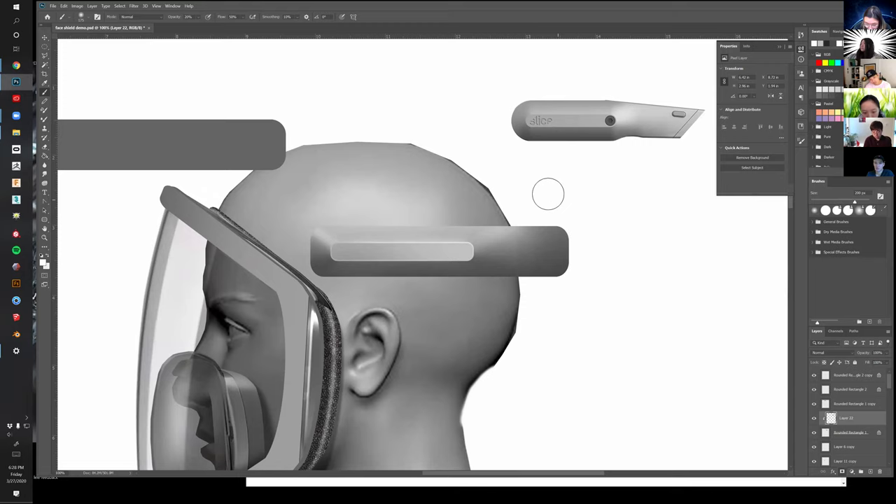
pyautogui.press(']')
pyautogui.press(']')
pyautogui.press(']')
pyautogui.press(']')
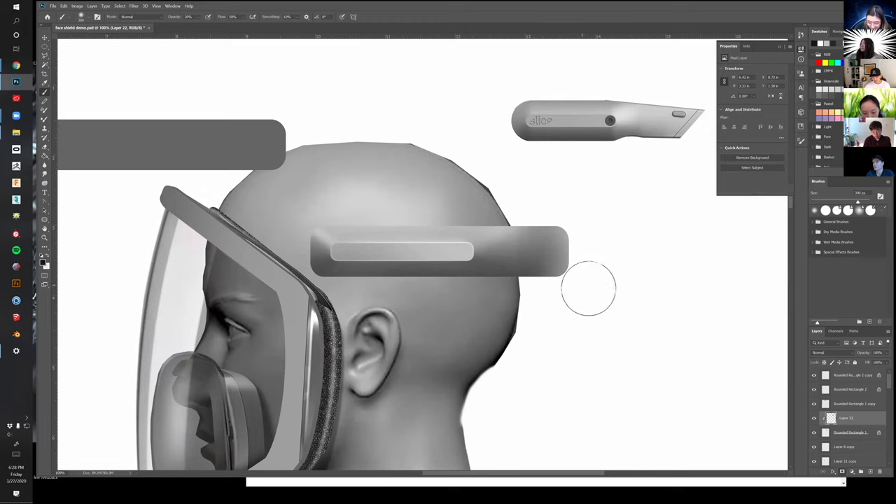
# Reduce the black brush to 100 px, undo the last stroke, and darken the strap's lower edge
pyautogui.press('[')
pyautogui.press('[')
pyautogui.press('[')
pyautogui.press('[')
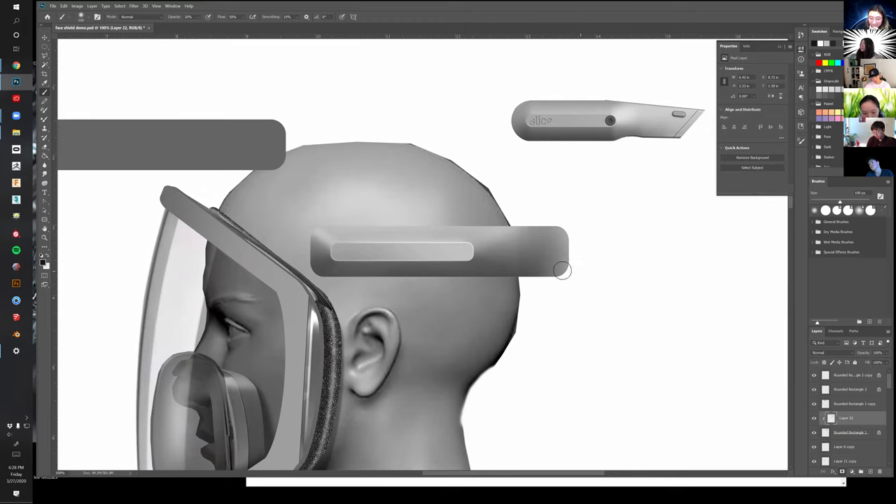
pyautogui.hotkey('ctrl', 'z')
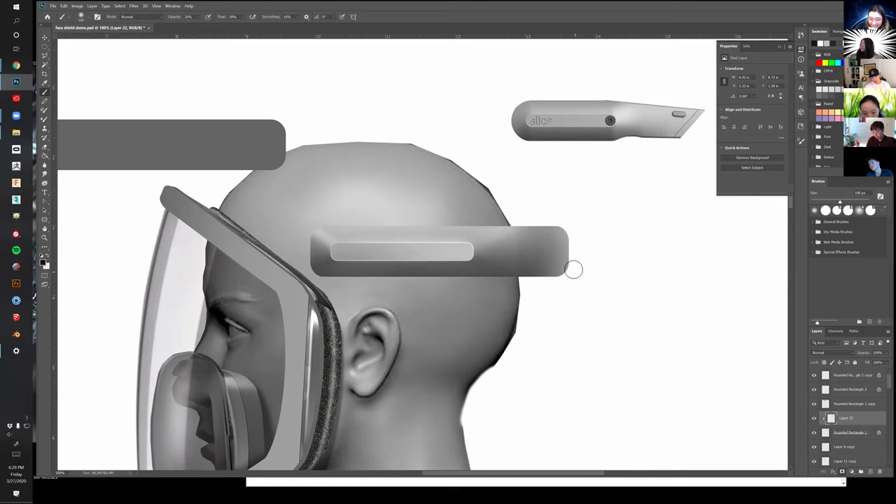
pyautogui.moveTo(578, 274); pyautogui.dragTo(114, 278)
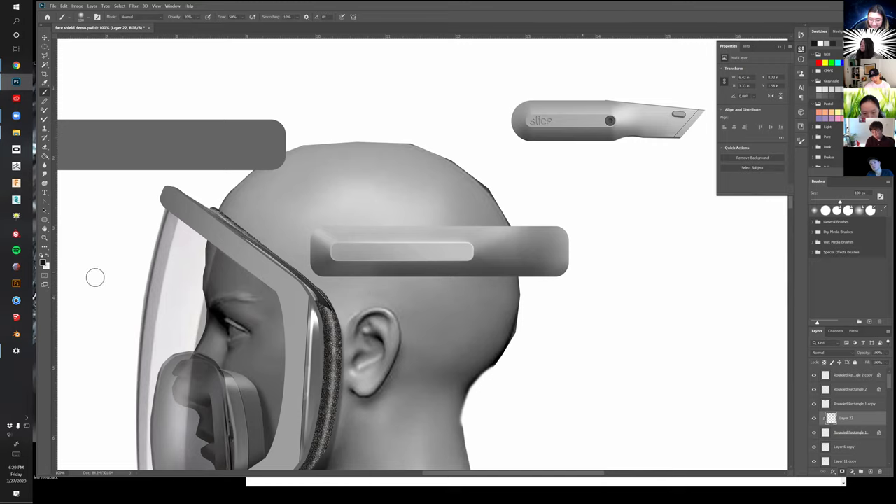
pyautogui.moveTo(515, 261); pyautogui.dragTo(522, 256)
pyautogui.press('z')
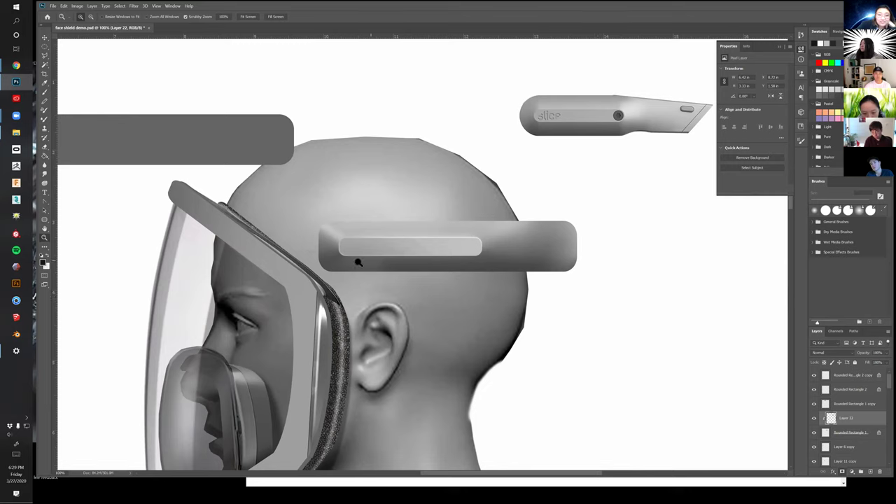
pyautogui.press('b')
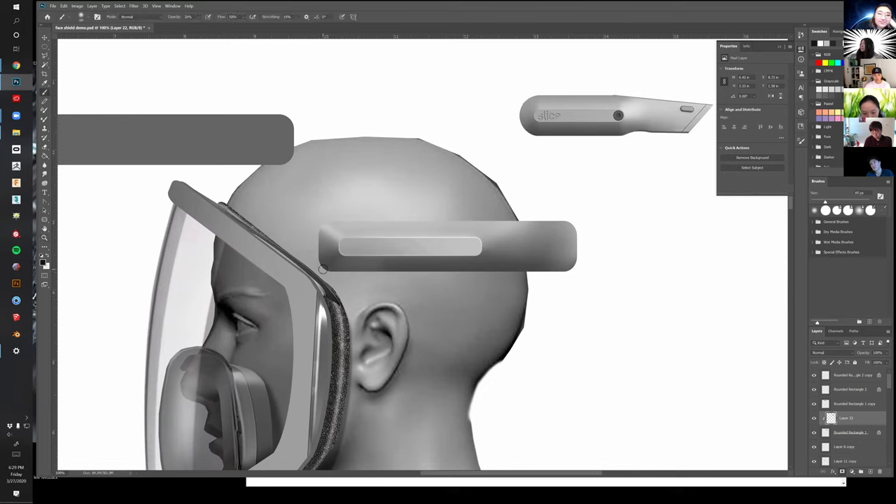
# Merge the strap's clipped shading layer with its rounded rectangle base layer
pyautogui.press('z')
pyautogui.keyDown('alt'); pyautogui.click(490, 322); pyautogui.keyUp('alt')
pyautogui.moveTo(517, 356); pyautogui.dragTo(559, 250)
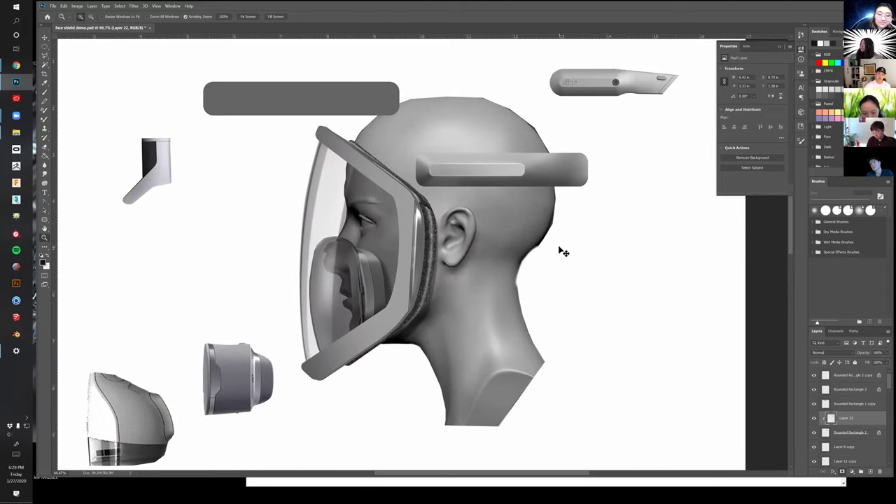
pyautogui.keyDown('alt'); pyautogui.click(561, 258); pyautogui.keyUp('alt')
pyautogui.click(553, 245)
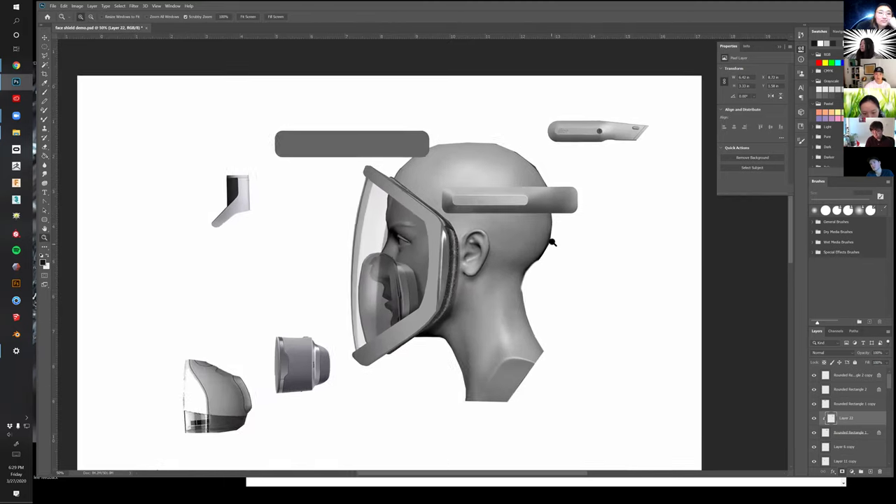
pyautogui.press('v')
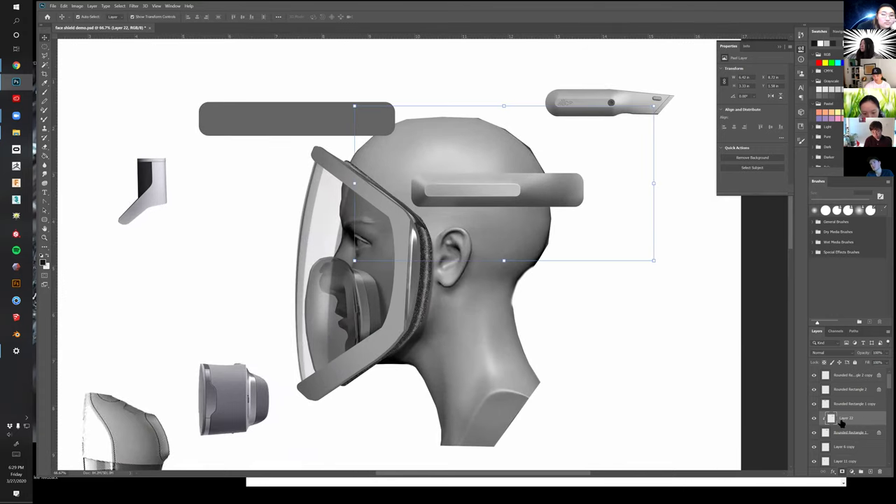
pyautogui.keyDown('shift'); pyautogui.click(860, 435); pyautogui.keyUp('shift')
pyautogui.hotkey('ctrl', 'e')
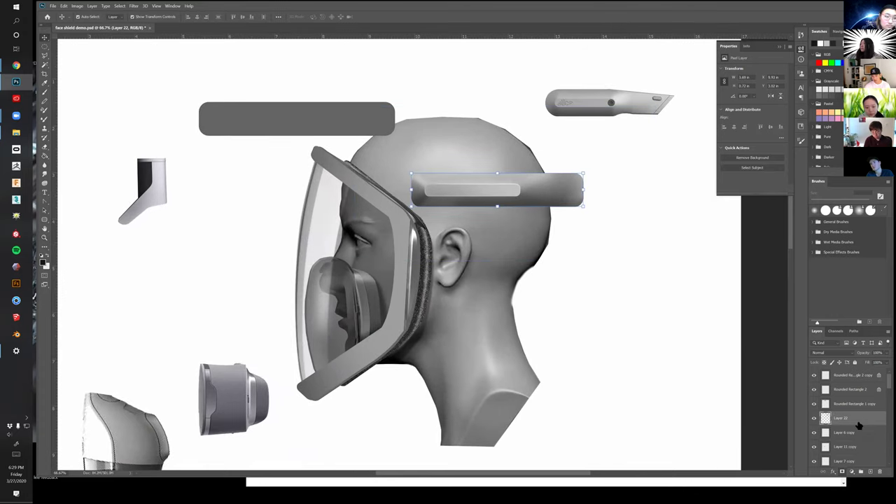
# Duplicate the merged strap layer and offset the copy underneath slightly downward
pyautogui.moveTo(855, 419); pyautogui.dragTo(858, 438)
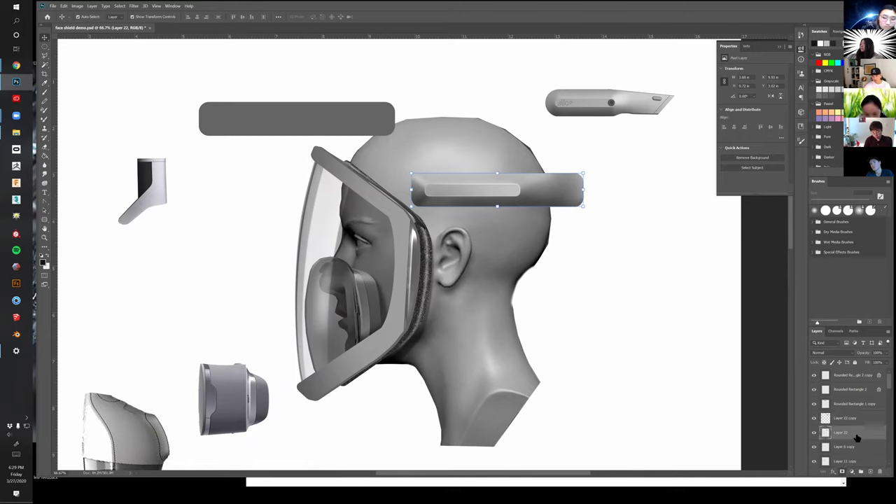
pyautogui.click(498, 208)
pyautogui.moveTo(532, 199); pyautogui.dragTo(536, 206)
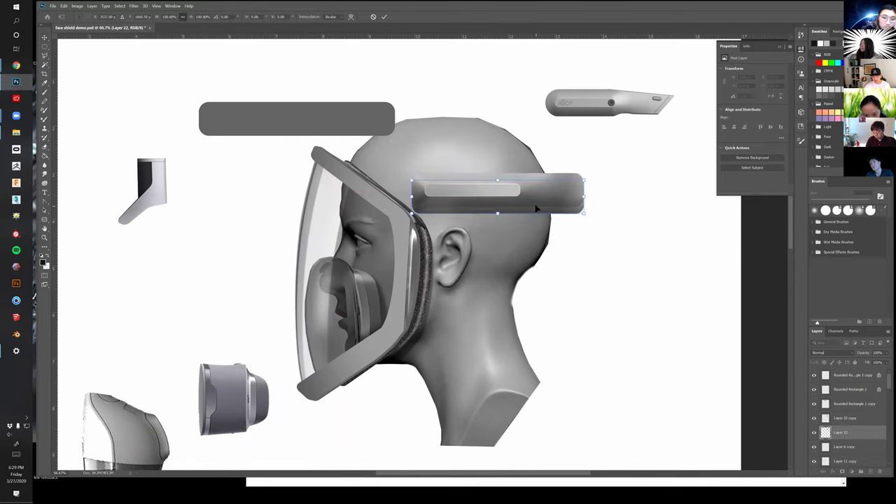
pyautogui.press('Return')
# Turn the lower strap copy solid black using Levels by bringing the output white level fully down
pyautogui.hotkey('ctrl', 'l')
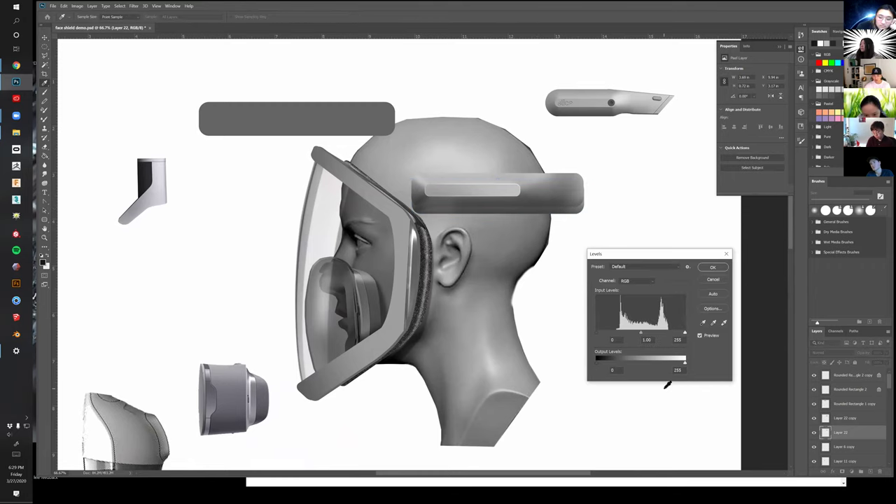
pyautogui.moveTo(683, 363); pyautogui.dragTo(560, 346)
pyautogui.click(706, 267)
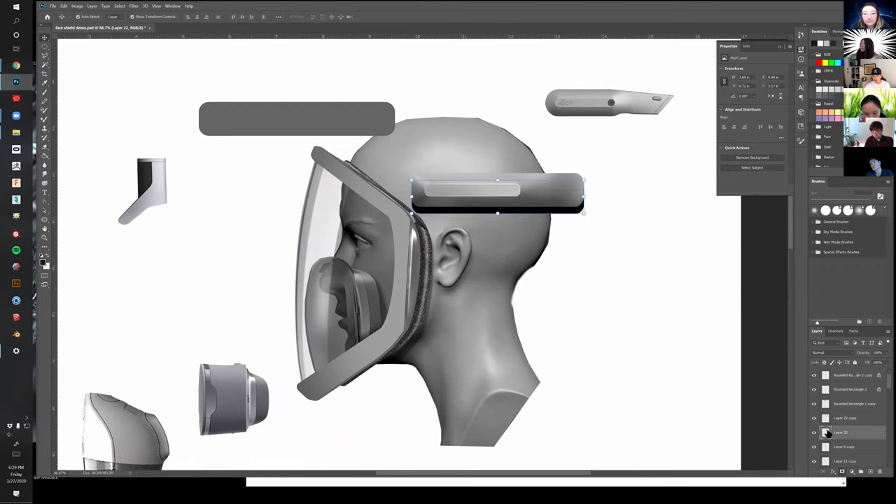
# Select the mannequin head's layer in the stack and rename it "head"
pyautogui.scroll(-3, 855, 443)
pyautogui.moveTo(859, 379); pyautogui.dragTo(862, 418)
pyautogui.click(502, 357)
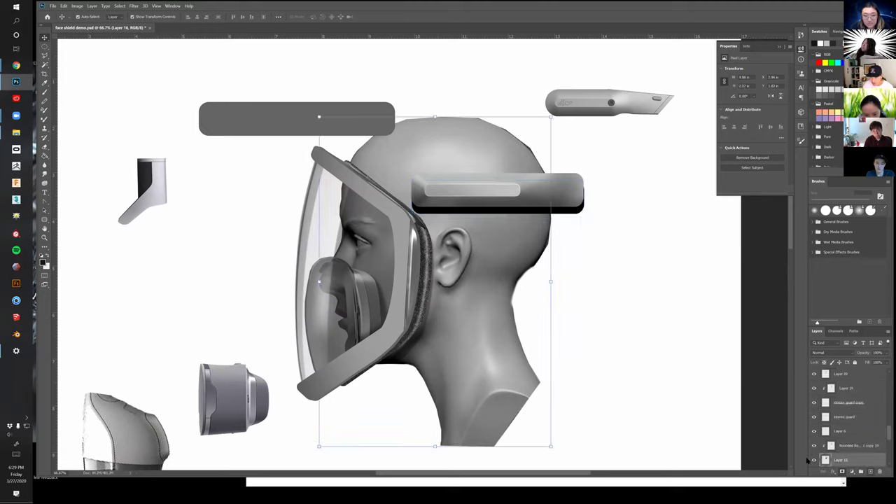
pyautogui.doubleClick(840, 460)
pyautogui.write('head')
pyautogui.press('Return')
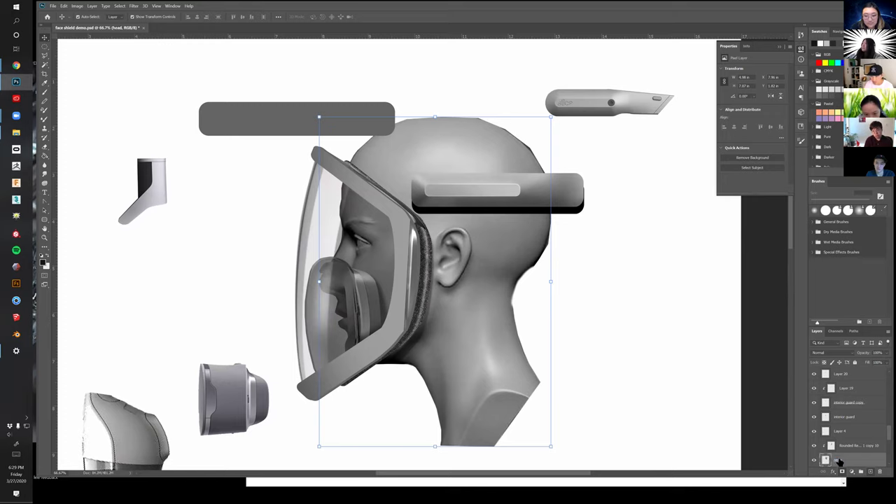
# Move the black strap copy directly above the head layer and clip it to the head
pyautogui.click(579, 218)
pyautogui.moveTo(861, 379); pyautogui.dragTo(868, 424)
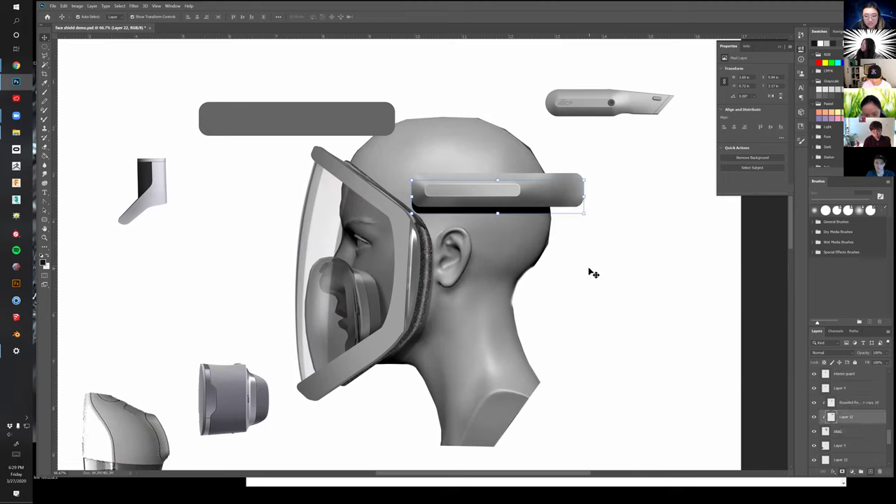
pyautogui.press('ctrl')
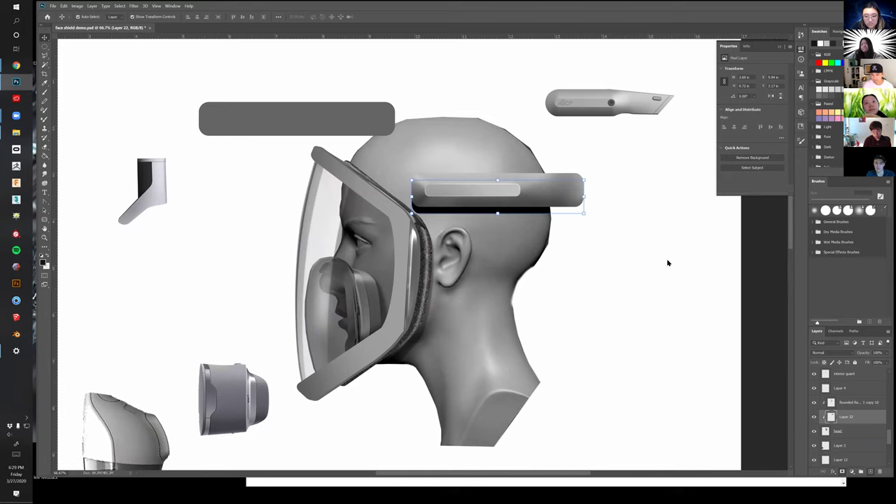
# Shorten the shaded strap from its rear end to a width of about 3.38 in
pyautogui.hotkey('ctrl', 'j')
pyautogui.moveTo(581, 194); pyautogui.dragTo(569, 193)
pyautogui.press('Return')
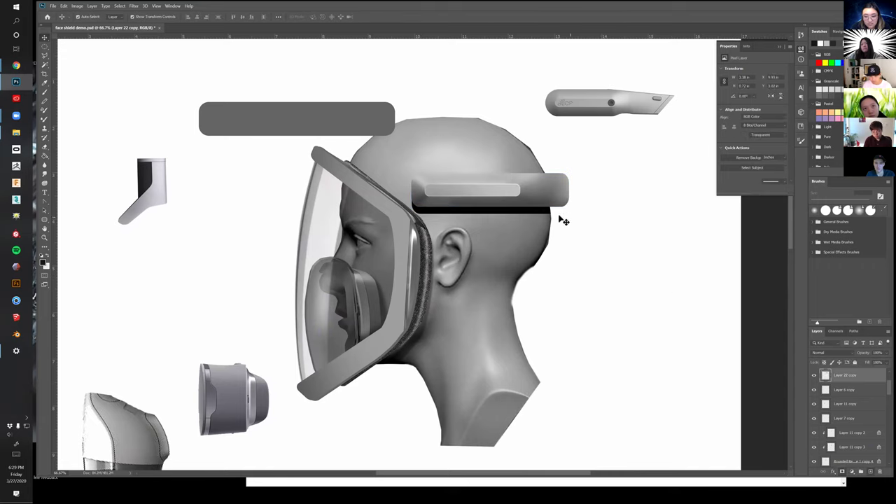
# Lower the opacity of the black strap shadow clipped to the head to 48%
pyautogui.click(540, 213)
pyautogui.click(886, 353)
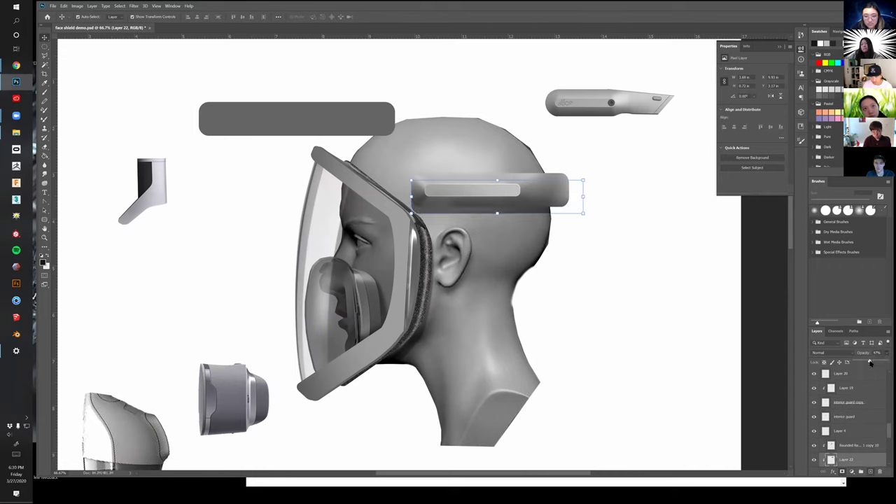
pyautogui.moveTo(874, 362)
pyautogui.mouseDown()
pyautogui.moveTo(863, 362)
pyautogui.moveTo(870, 362)
pyautogui.mouseUp()
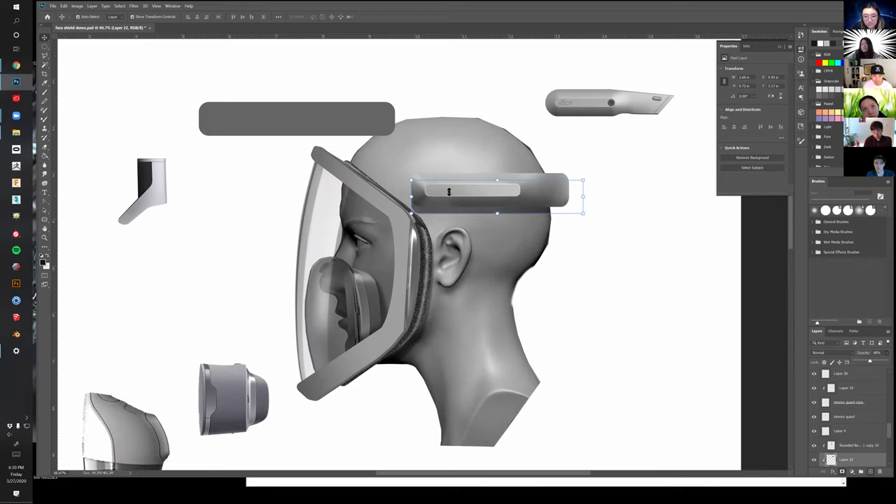
# Soften the strap shadow with a Gaussian Blur of 8.4 pixels radius
pyautogui.click(133, 5)
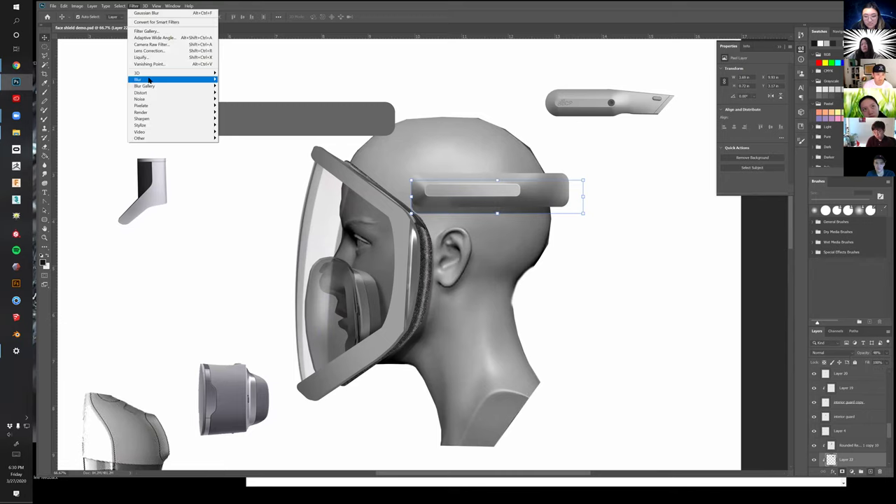
pyautogui.moveTo(203, 79)
pyautogui.click(237, 105)
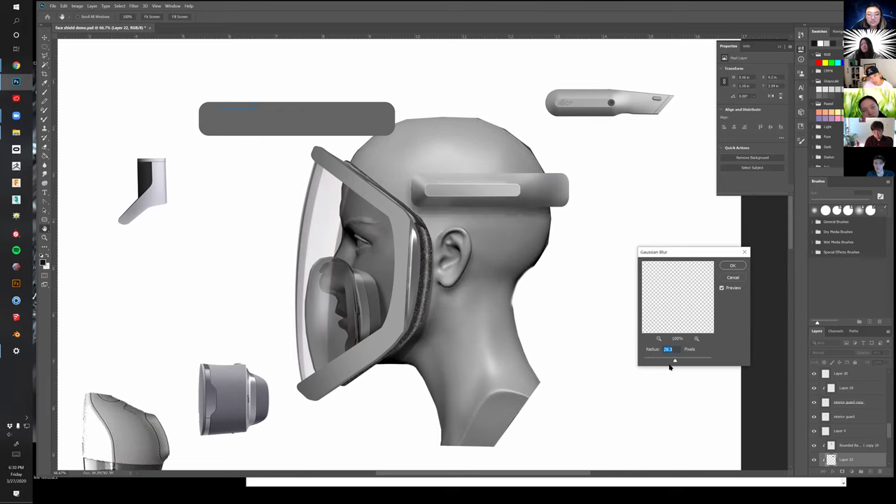
pyautogui.moveTo(671, 361); pyautogui.dragTo(668, 362)
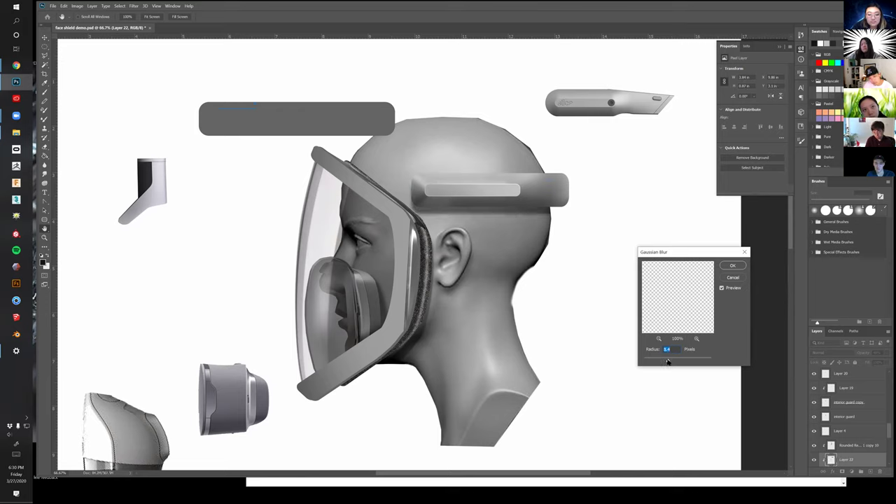
pyautogui.click(730, 266)
# Select the shaded head strap and check it up close, hiding and showing its layer
pyautogui.press('z')
pyautogui.doubleClick(508, 206)
pyautogui.press('v')
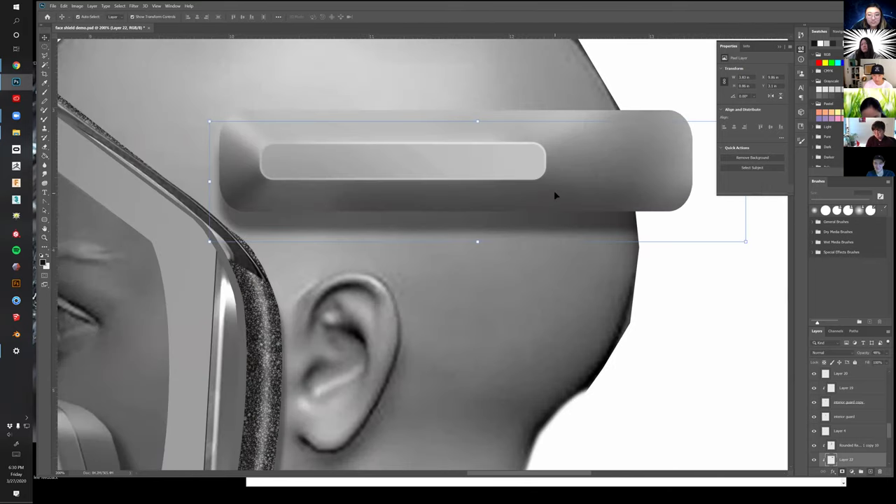
pyautogui.click(557, 196)
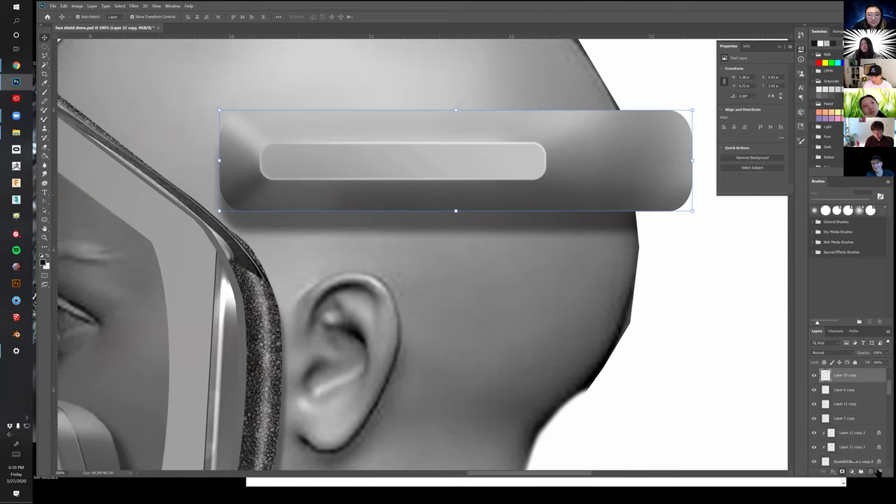
pyautogui.scroll(2, 854, 392)
pyautogui.click(815, 404)
pyautogui.click(814, 404)
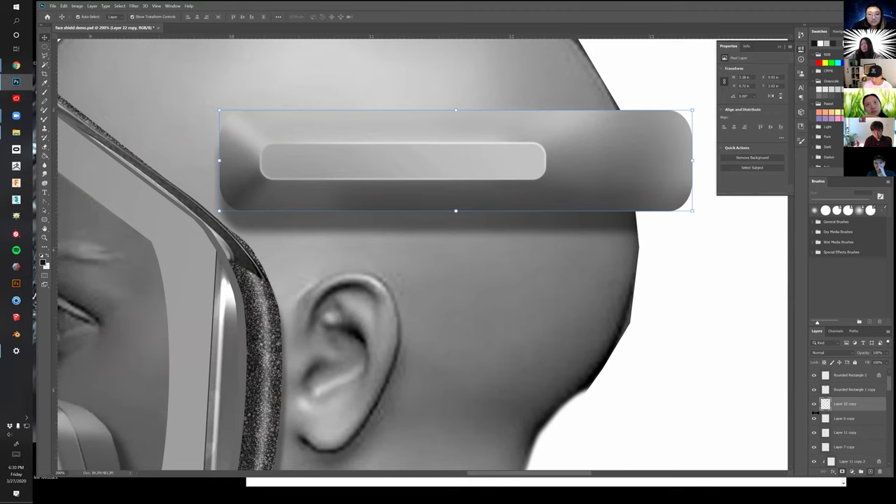
pyautogui.click(855, 420)
pyautogui.click(861, 405)
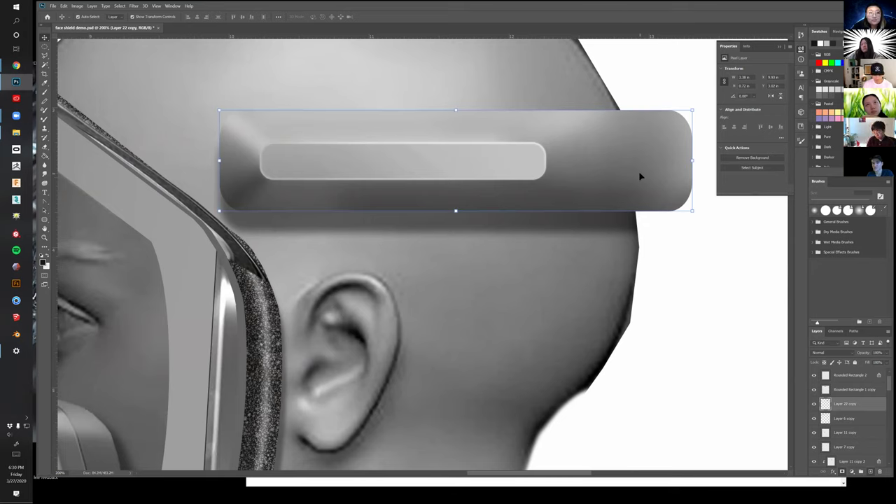
# Go through the layers that make up the strap and its inset panel to identify each part
pyautogui.press('b')
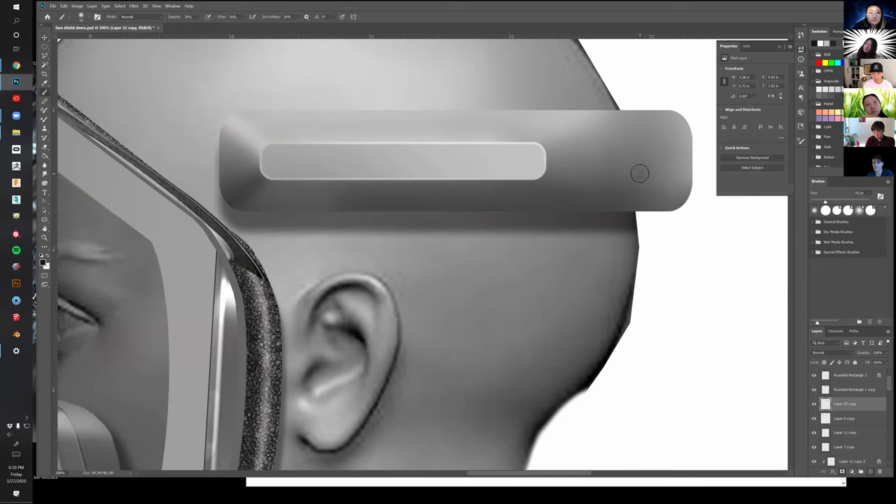
pyautogui.click(861, 394)
pyautogui.click(860, 408)
pyautogui.click(860, 392)
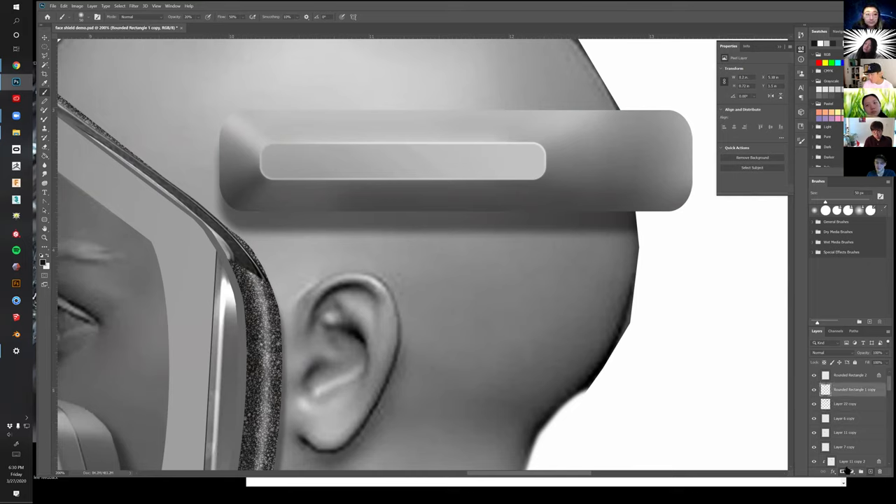
pyautogui.press('v')
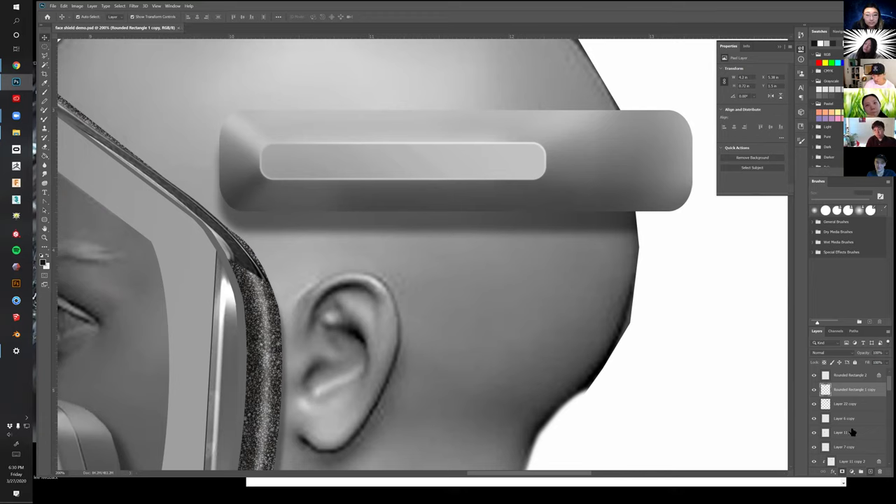
pyautogui.click(851, 377)
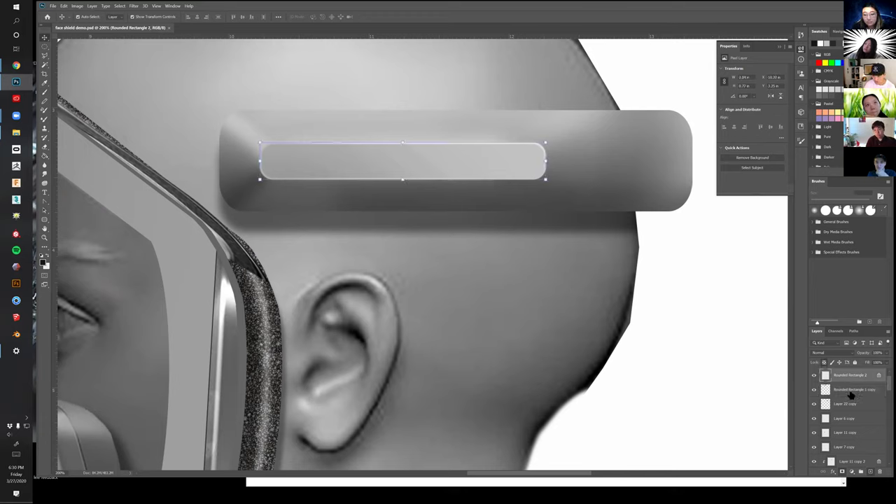
pyautogui.click(851, 392)
pyautogui.click(858, 378)
pyautogui.hotkey('ctrl', 'j')
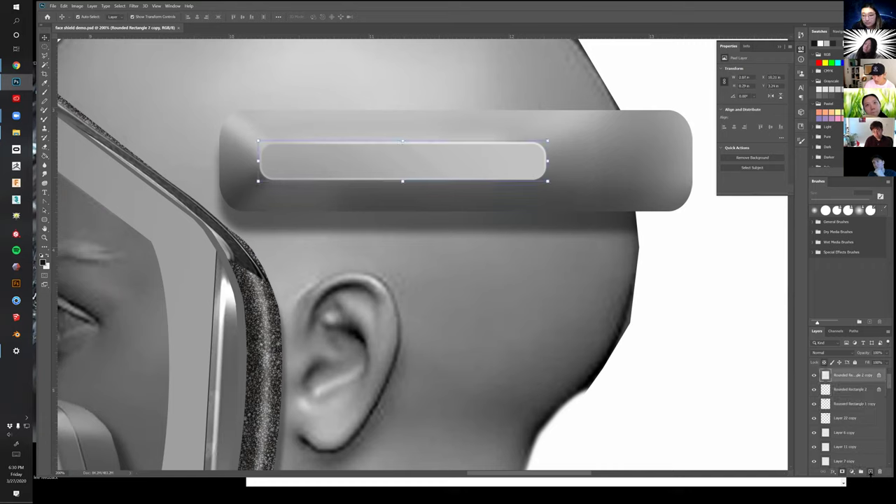
pyautogui.click(856, 393)
pyautogui.click(857, 405)
pyautogui.click(855, 418)
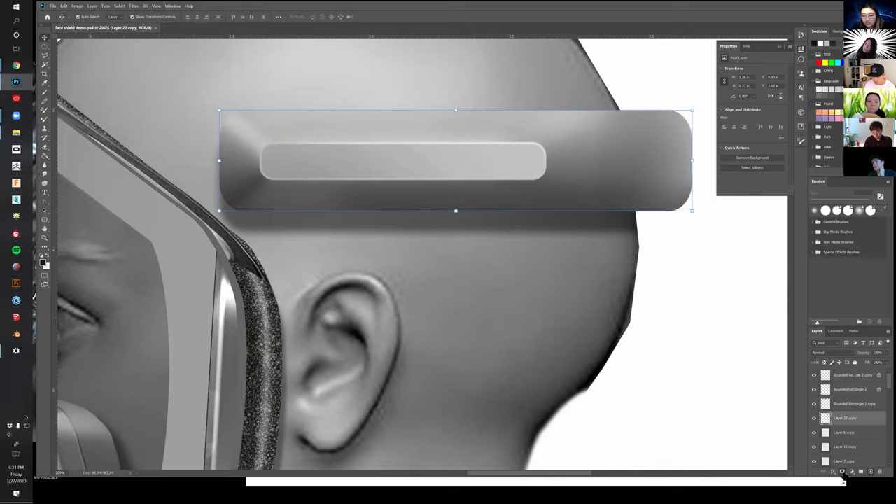
pyautogui.scroll(-5, 858, 449)
pyautogui.click(693, 306)
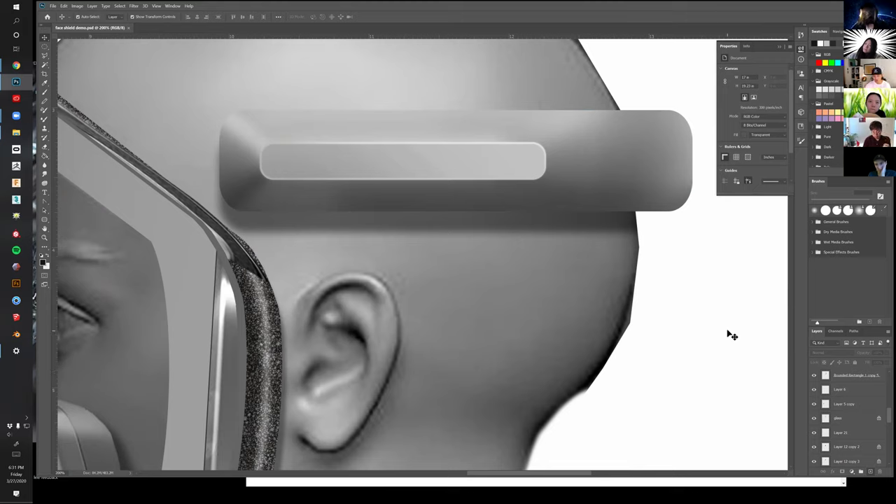
pyautogui.click(865, 434)
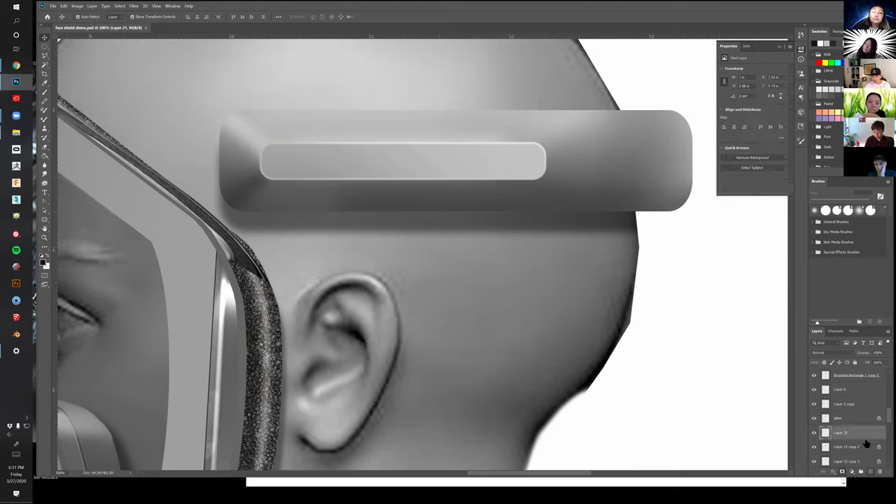
pyautogui.click(690, 390)
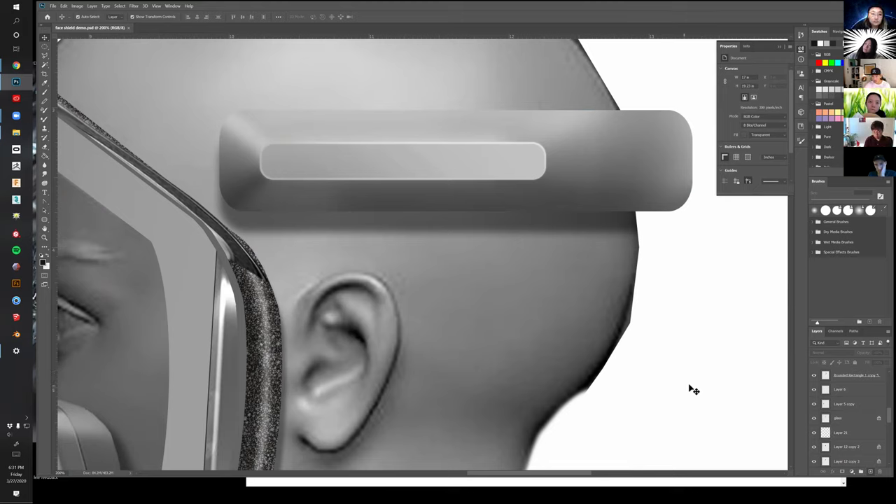
# Duplicate the flat grey rounded rectangle and flatten the copy into a bar 0.12 in tall just below the head strap
pyautogui.click(579, 167)
pyautogui.press('z')
pyautogui.hotkey('ctrl', '-')
pyautogui.hotkey('ctrl', '-')
pyautogui.hotkey('ctrl', '-')
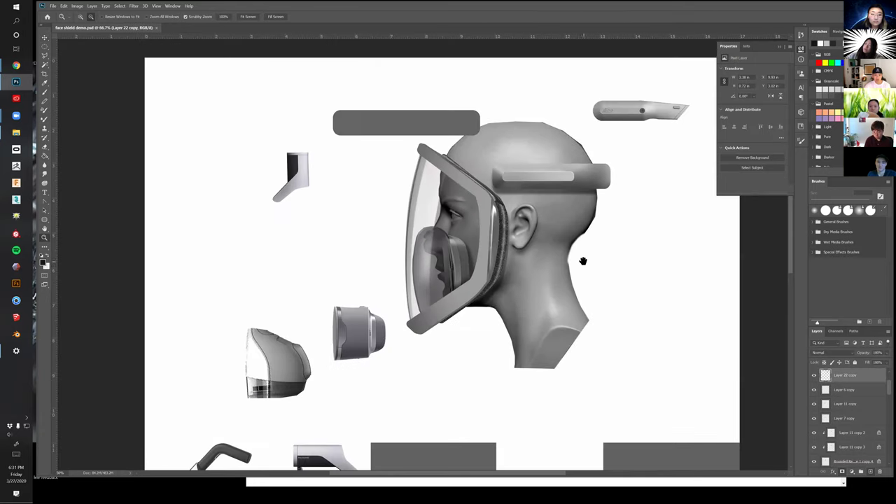
pyautogui.press('v')
pyautogui.click(457, 114)
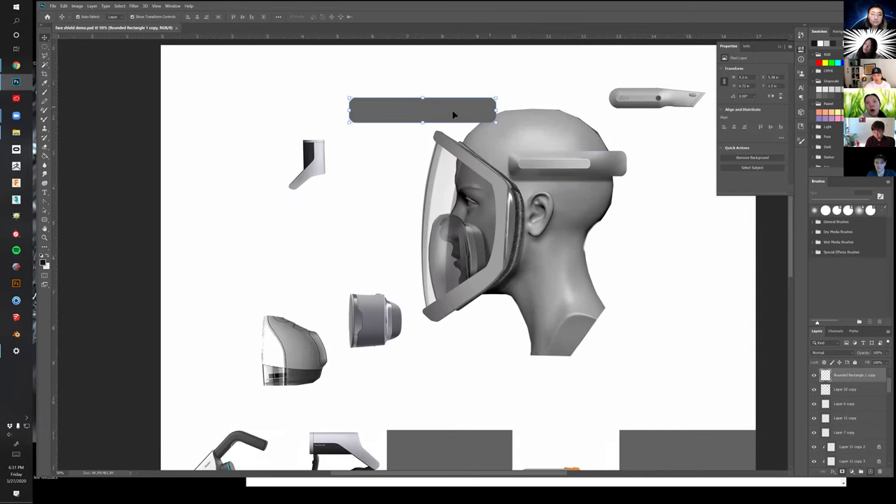
pyautogui.moveTo(453, 106); pyautogui.dragTo(421, 229)
pyautogui.press('Return')
# Turn the thin bar white with Levels by raising the black output level to 255
pyautogui.press('z')
pyautogui.click(591, 179)
pyautogui.click(591, 179)
pyautogui.click(590, 179)
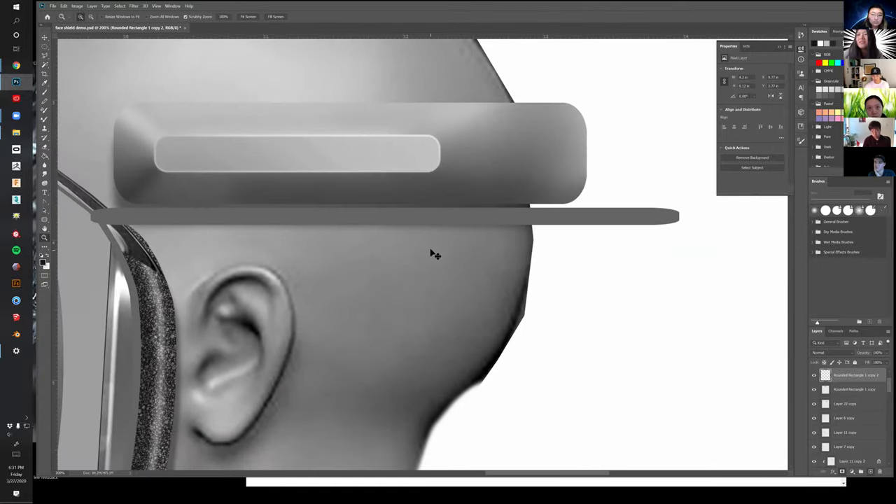
pyautogui.hotkey('ctrl', 'l')
pyautogui.doubleClick(610, 369)
pyautogui.write('255')
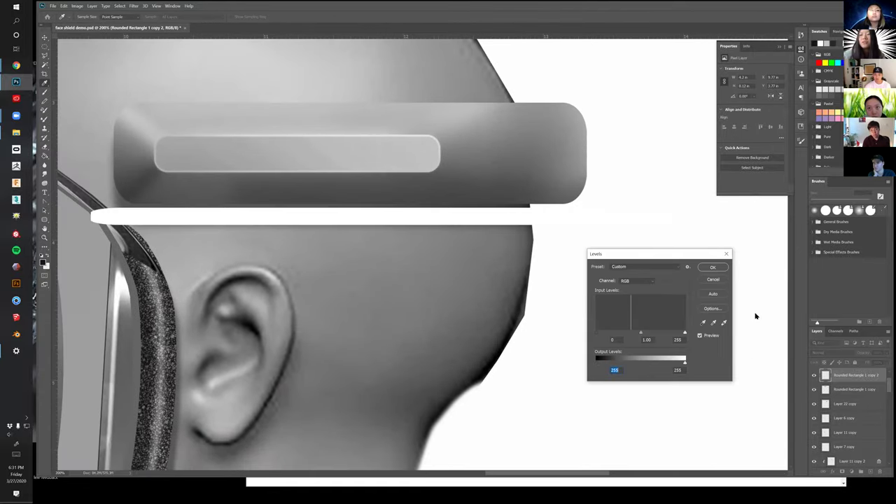
pyautogui.click(699, 264)
# Place the white bar along the strap's lower edge and shrink it to about 3.1 in wide and 0.04 in tall
pyautogui.press('v')
pyautogui.moveTo(467, 222); pyautogui.dragTo(515, 198)
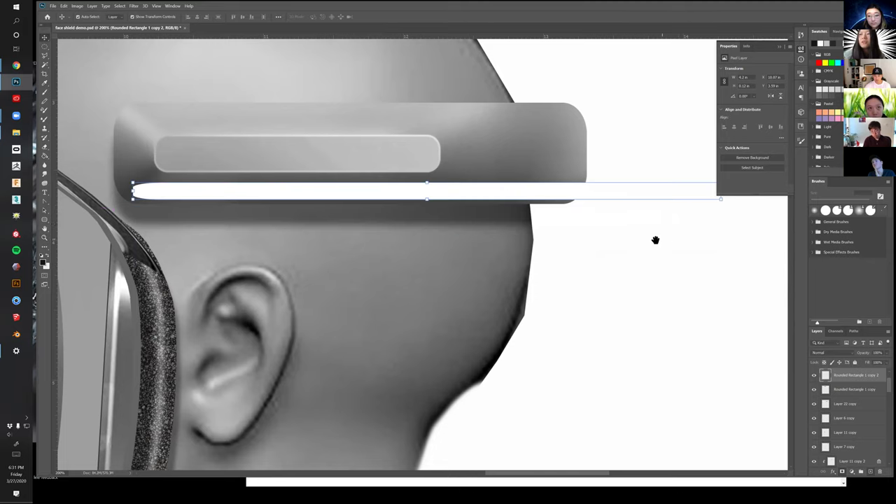
pyautogui.moveTo(667, 237); pyautogui.dragTo(624, 249)
pyautogui.moveTo(677, 204); pyautogui.dragTo(524, 204)
pyautogui.moveTo(306, 196); pyautogui.dragTo(289, 209)
pyautogui.press('Return')
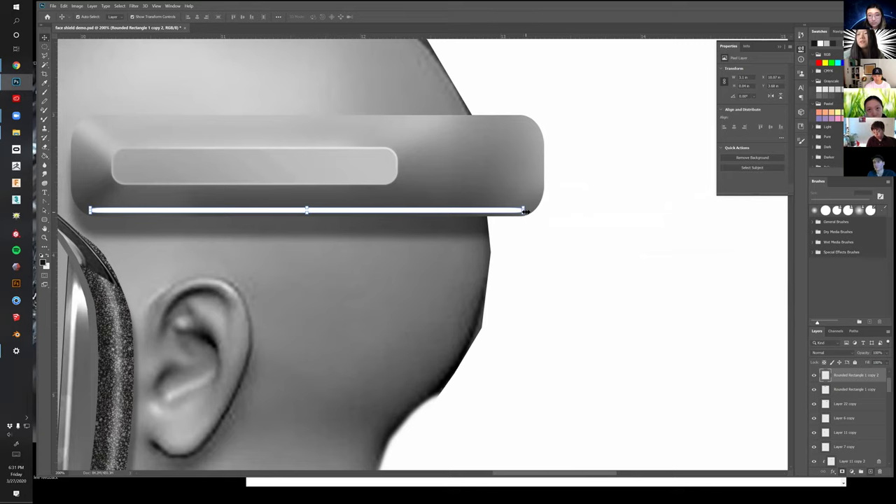
# Shorten the white highlight line from its rear end to a width of about 2.86 in
pyautogui.moveTo(525, 210); pyautogui.dragTo(491, 214)
pyautogui.press('Return')
pyautogui.press('z')
pyautogui.keyDown('alt'); pyautogui.click(456, 254); pyautogui.keyUp('alt')
pyautogui.keyDown('alt'); pyautogui.click(455, 254); pyautogui.keyUp('alt')
pyautogui.click(456, 255)
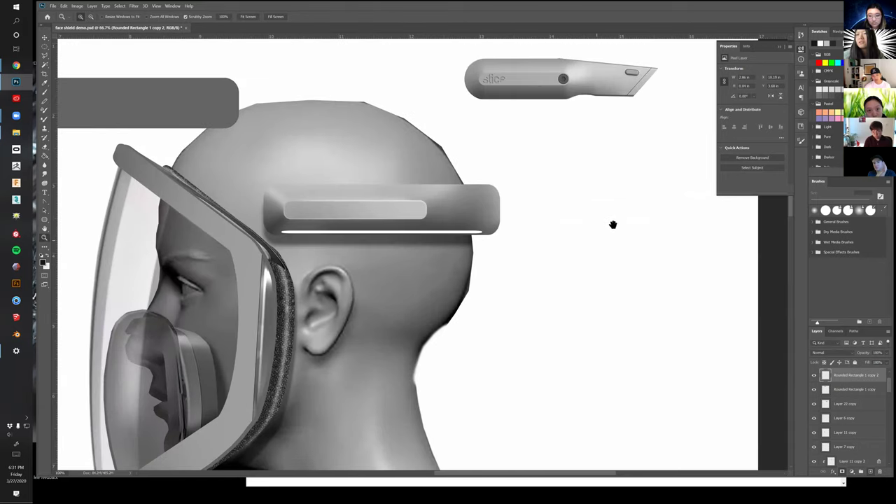
pyautogui.moveTo(416, 357); pyautogui.dragTo(534, 269)
pyautogui.press('v')
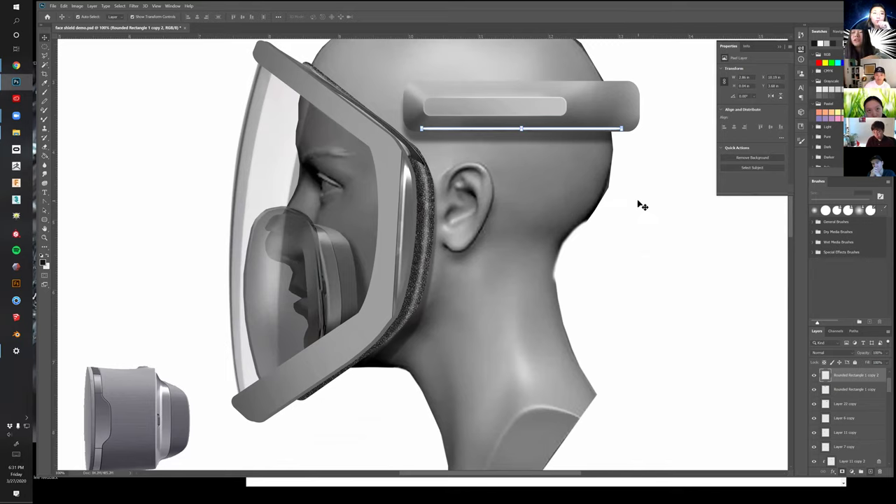
# Move the slice cutter reference away from the head to the far side of the canvas, beside the other product references
pyautogui.press('z')
pyautogui.click(505, 145)
pyautogui.moveTo(505, 158); pyautogui.dragTo(525, 248)
pyautogui.keyDown('alt'); pyautogui.click(506, 188); pyautogui.keyUp('alt')
pyautogui.keyDown('alt'); pyautogui.click(506, 189); pyautogui.keyUp('alt')
pyautogui.press('v')
pyautogui.moveTo(648, 111); pyautogui.dragTo(140, 322)
pyautogui.click(582, 149)
pyautogui.moveTo(163, 331); pyautogui.dragTo(188, 274)
pyautogui.scroll(-2, 280, 202)
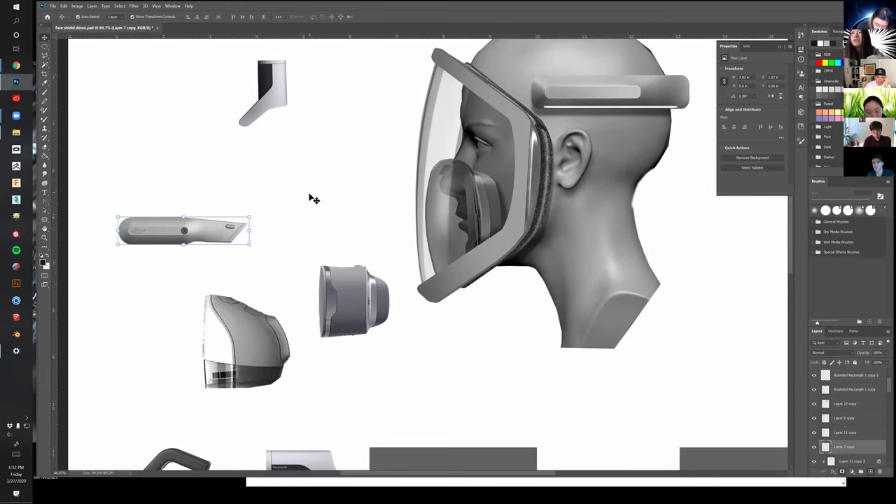
pyautogui.moveTo(358, 172); pyautogui.dragTo(270, 229)
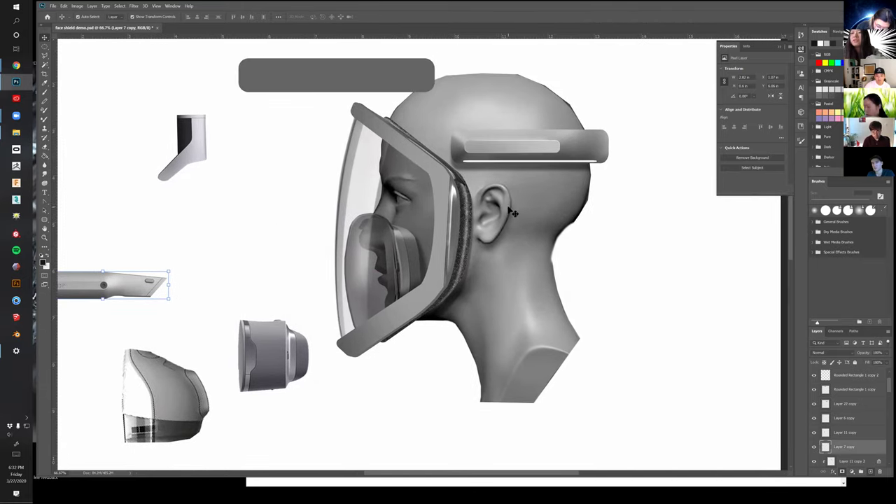
pyautogui.moveTo(468, 214); pyautogui.dragTo(465, 226)
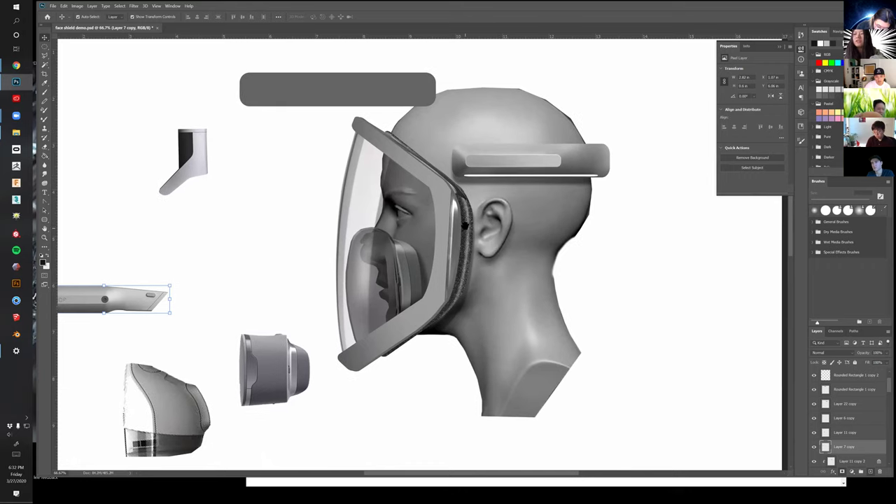
# Brush extra soft shadow at 20% brush opacity along the shield's gasket on the clipped shadow layer over the neck
pyautogui.click(473, 283)
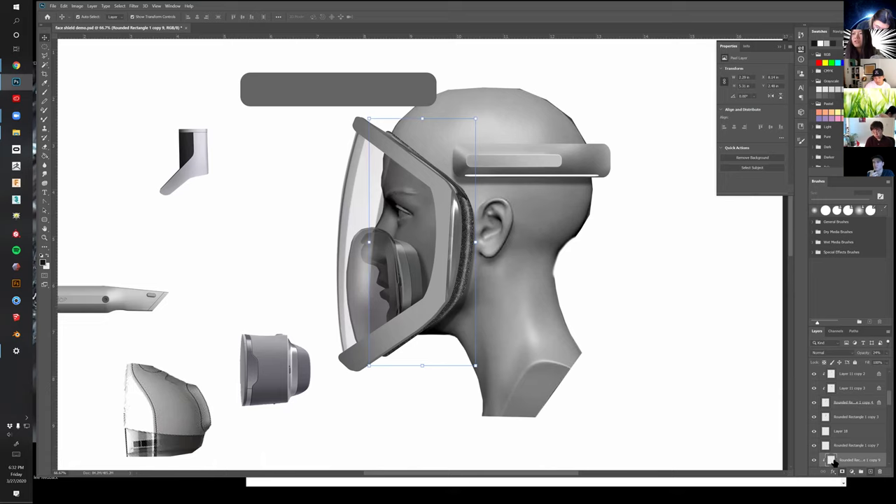
pyautogui.click(468, 302)
pyautogui.click(467, 302)
pyautogui.press('b')
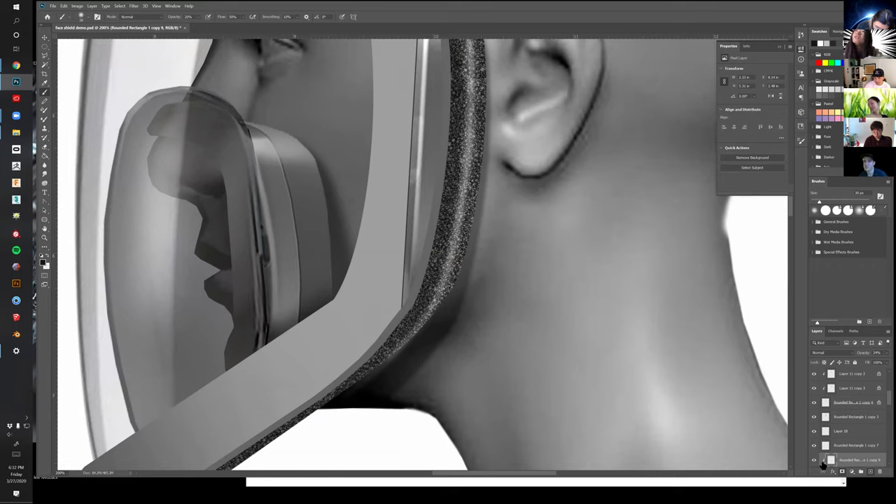
pyautogui.click(780, 47)
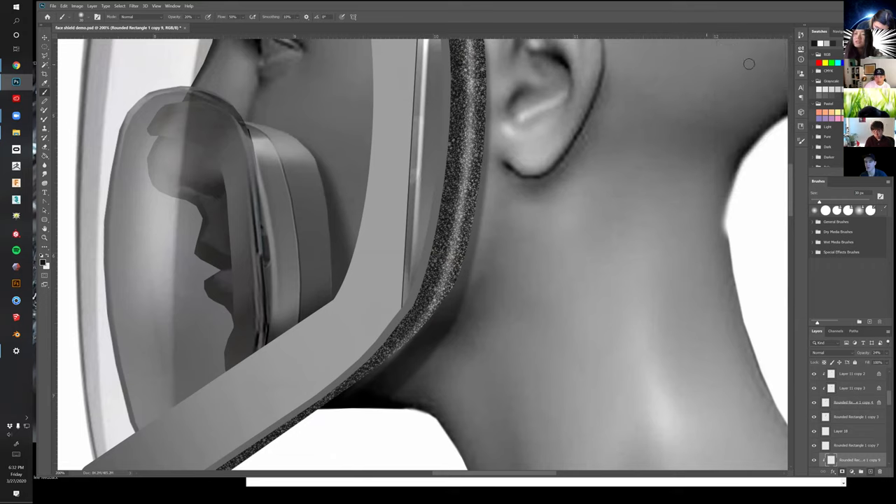
pyautogui.click(801, 49)
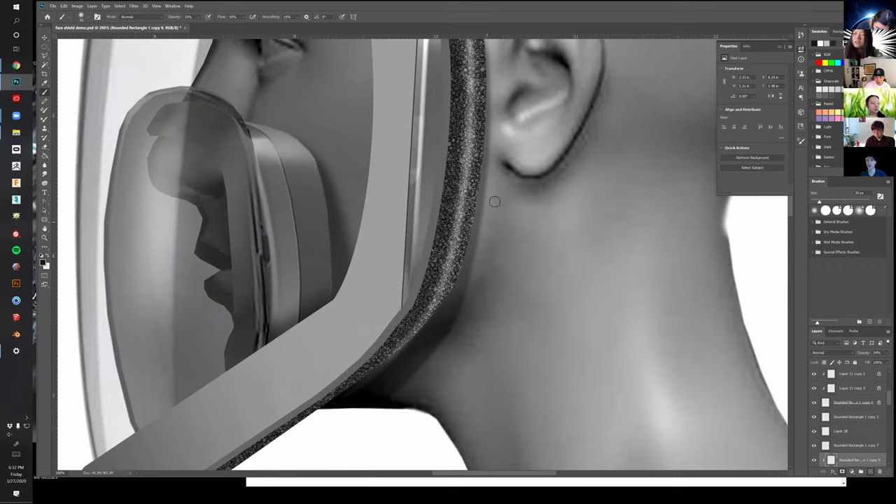
pyautogui.click(815, 461)
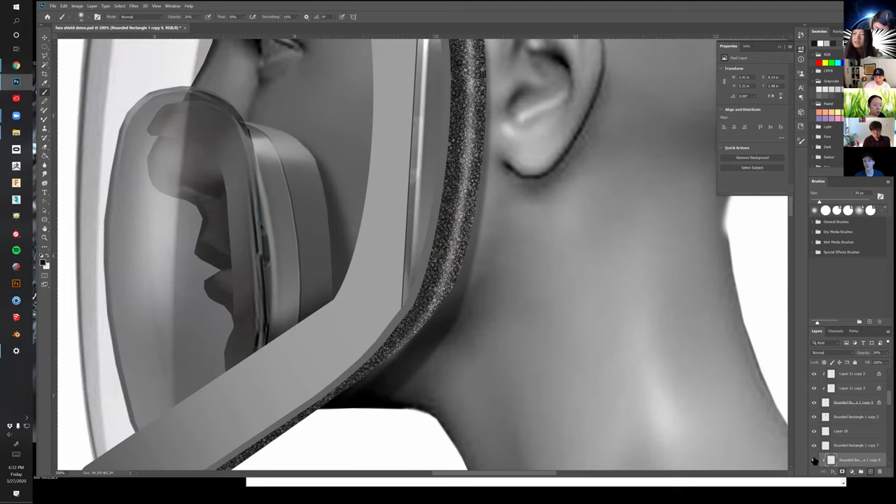
pyautogui.press('z')
pyautogui.keyDown('alt'); pyautogui.click(703, 248); pyautogui.keyUp('alt')
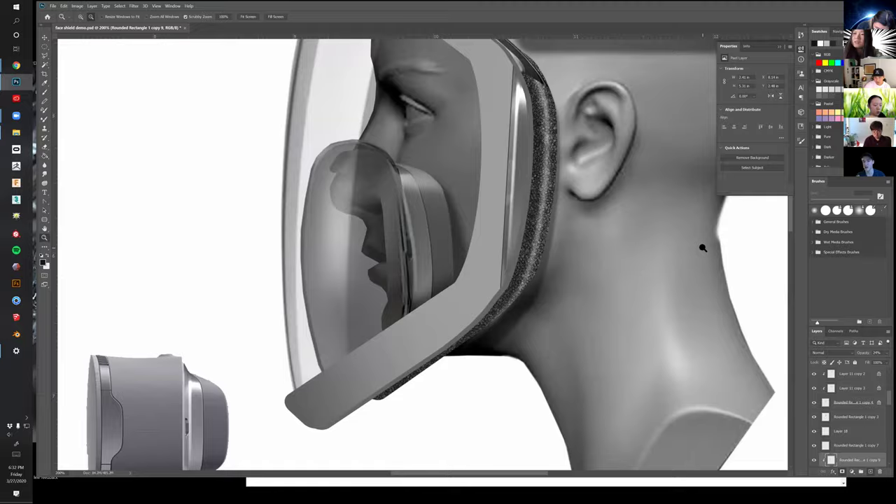
pyautogui.keyDown('alt'); pyautogui.click(702, 248); pyautogui.keyUp('alt')
pyautogui.keyDown('alt'); pyautogui.click(702, 248); pyautogui.keyUp('alt')
pyautogui.moveTo(684, 288); pyautogui.dragTo(571, 303)
pyautogui.press('b')
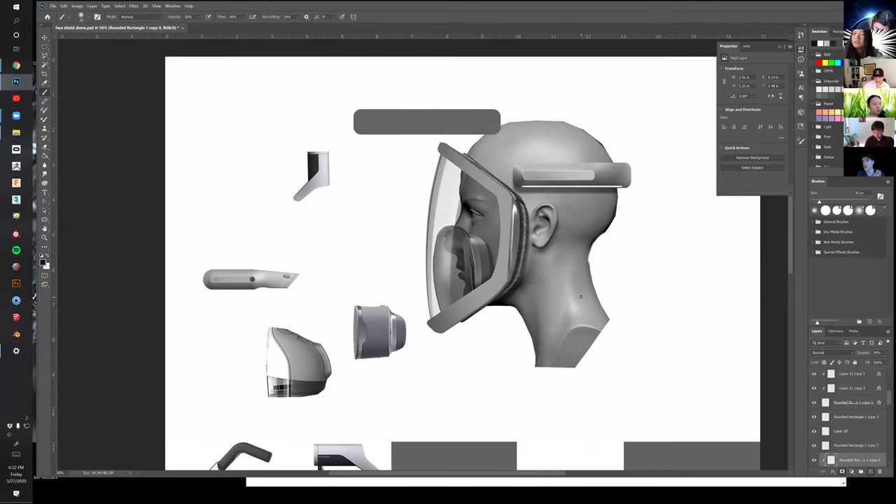
# Outline the rough rear edge of the head and neck with the Polygonal Lasso and delete that strip from the head layer
pyautogui.press('z')
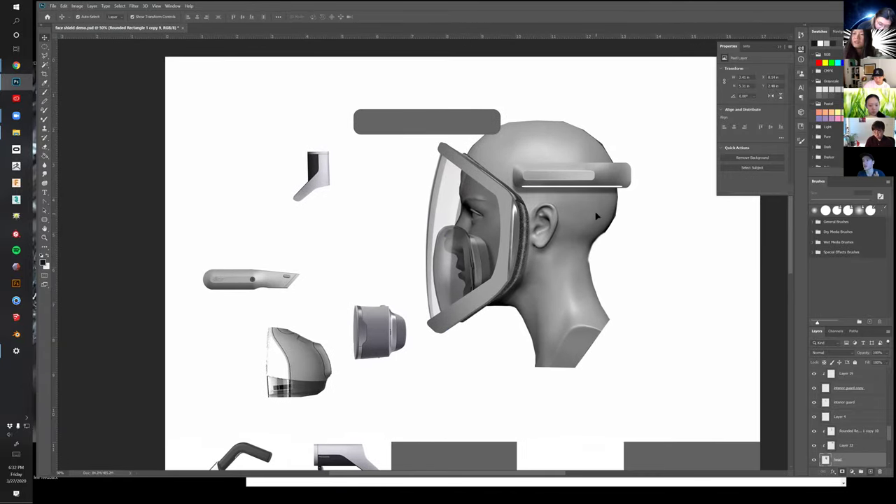
pyautogui.click(606, 238)
pyautogui.click(607, 238)
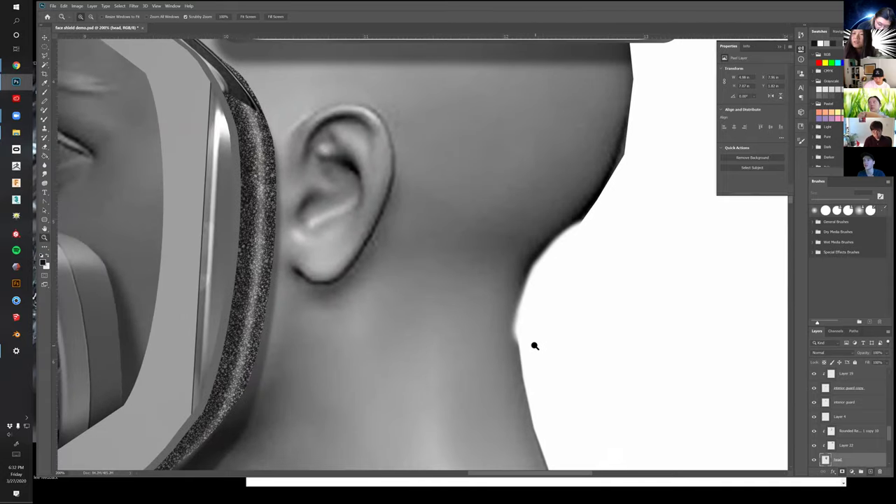
pyautogui.press('l')
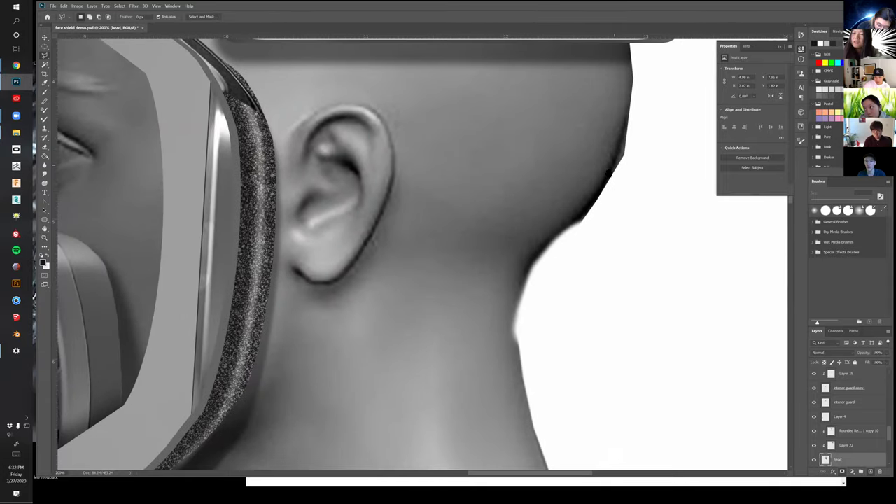
pyautogui.moveTo(609, 174); pyautogui.dragTo(600, 188)
pyautogui.click(624, 82)
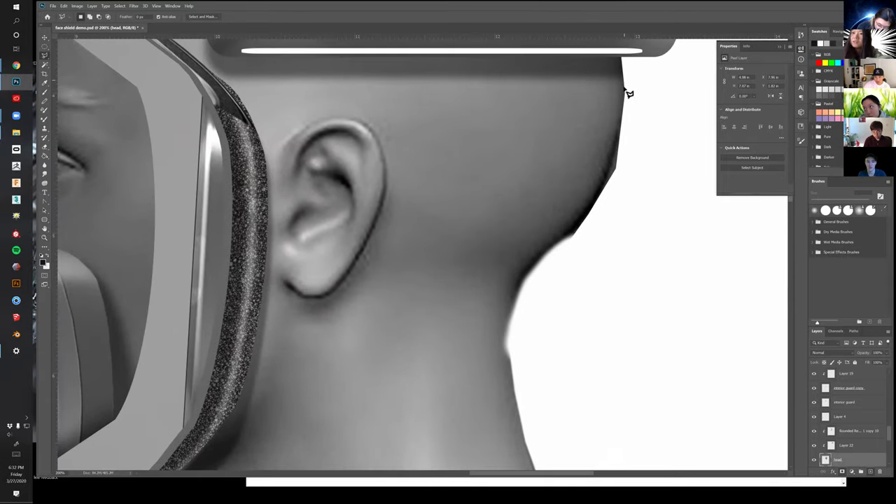
pyautogui.moveTo(623, 134)
pyautogui.mouseDown()
pyautogui.moveTo(586, 221)
pyautogui.moveTo(519, 277)
pyautogui.moveTo(503, 344)
pyautogui.moveTo(475, 146)
pyautogui.moveTo(501, 259)
pyautogui.mouseUp()
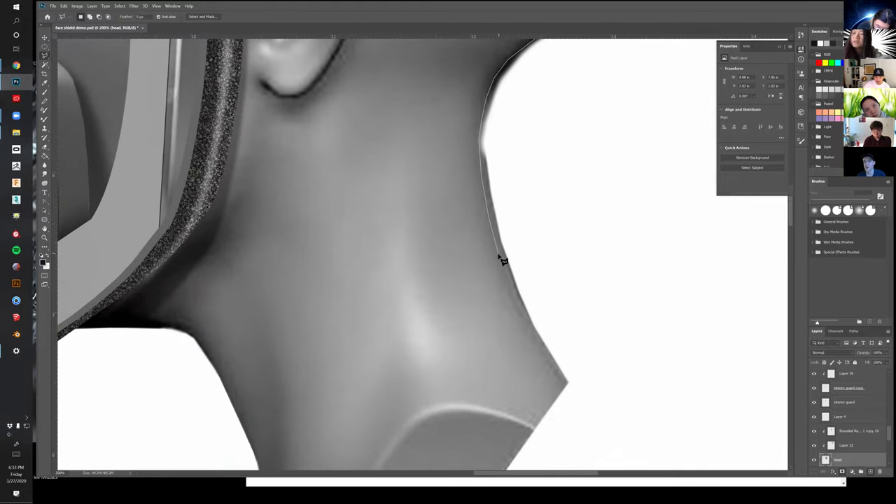
pyautogui.moveTo(529, 328); pyautogui.dragTo(566, 382)
pyautogui.click(581, 395)
pyautogui.click(624, 340)
pyautogui.moveTo(612, 167)
pyautogui.mouseDown()
pyautogui.moveTo(560, 384)
pyautogui.moveTo(518, 469)
pyautogui.mouseUp()
pyautogui.click(596, 284)
pyautogui.click(594, 227)
pyautogui.moveTo(553, 206); pyautogui.dragTo(544, 201)
pyautogui.press('m')
pyautogui.hotkey('ctrl', 'd')
# Outline the dark uneven edge from the top of the head down to the strap with the Polygonal Lasso, delete it and deselect
pyautogui.moveTo(522, 258); pyautogui.dragTo(630, 401)
pyautogui.press('l')
pyautogui.click(595, 241)
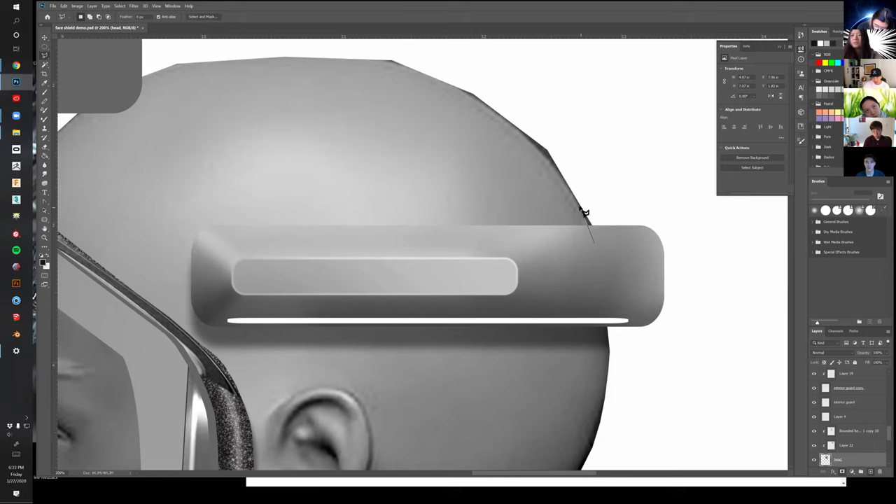
pyautogui.click(543, 154)
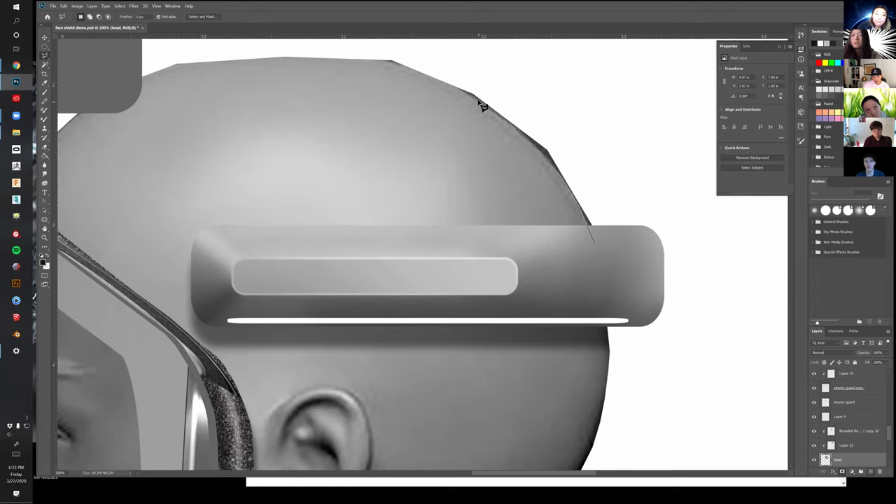
pyautogui.moveTo(459, 98); pyautogui.dragTo(590, 237)
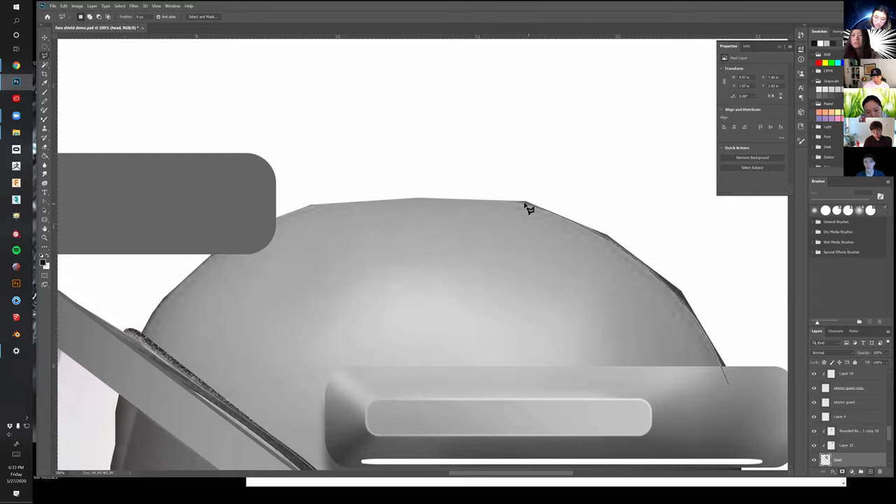
pyautogui.click(465, 196)
pyautogui.click(482, 166)
pyautogui.click(549, 158)
pyautogui.click(619, 176)
pyautogui.moveTo(642, 189)
pyautogui.mouseDown()
pyautogui.moveTo(528, 136)
pyautogui.moveTo(437, 70)
pyautogui.mouseUp()
pyautogui.click(500, 102)
pyautogui.click(557, 154)
pyautogui.click(597, 226)
pyautogui.doubleClick(602, 268)
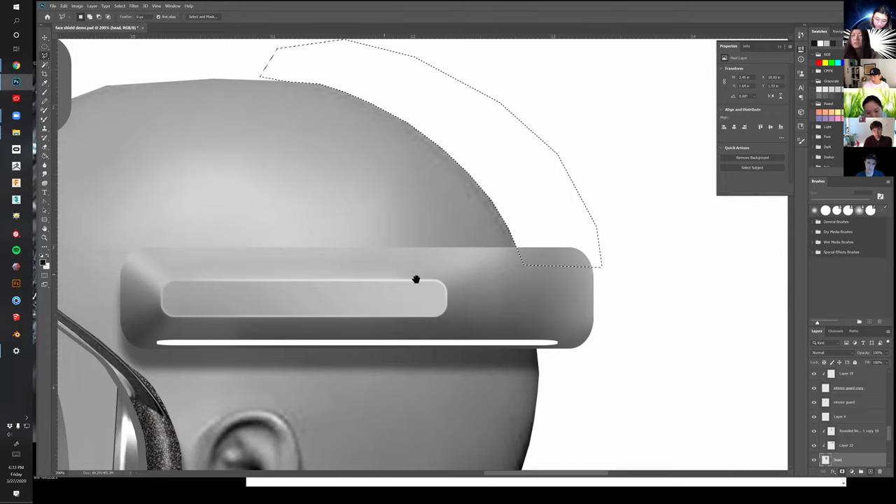
pyautogui.moveTo(395, 274); pyautogui.dragTo(420, 284)
pyautogui.hotkey('ctrl', 'd')
# Shrink the eraser to 9 px and round off the angular corners along the very top of the head
pyautogui.press('m')
pyautogui.moveTo(338, 267); pyautogui.dragTo(546, 337)
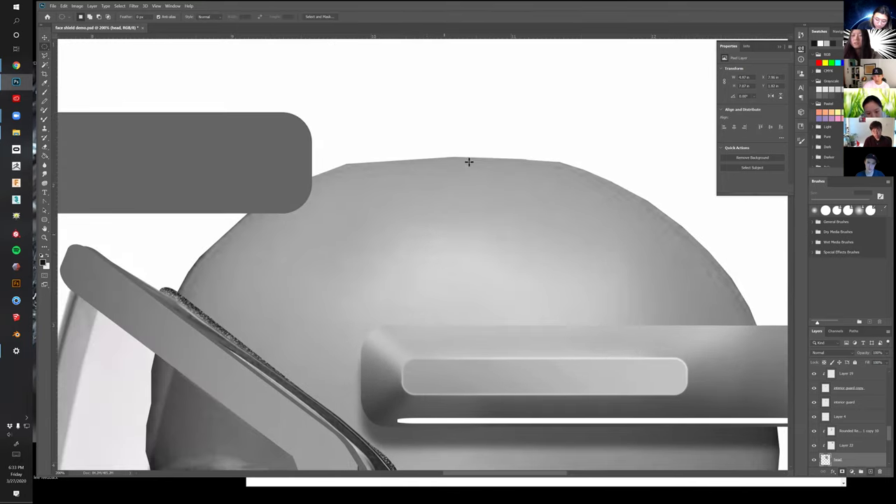
pyautogui.scroll(1, 448, 159)
pyautogui.press('e')
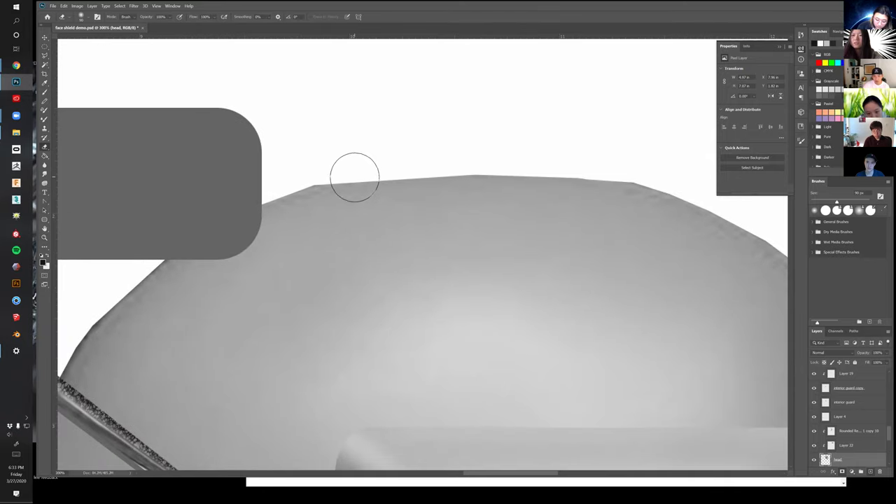
pyautogui.press('[')
pyautogui.press('[')
pyautogui.press('[')
pyautogui.press('[')
pyautogui.press('[')
pyautogui.press('[')
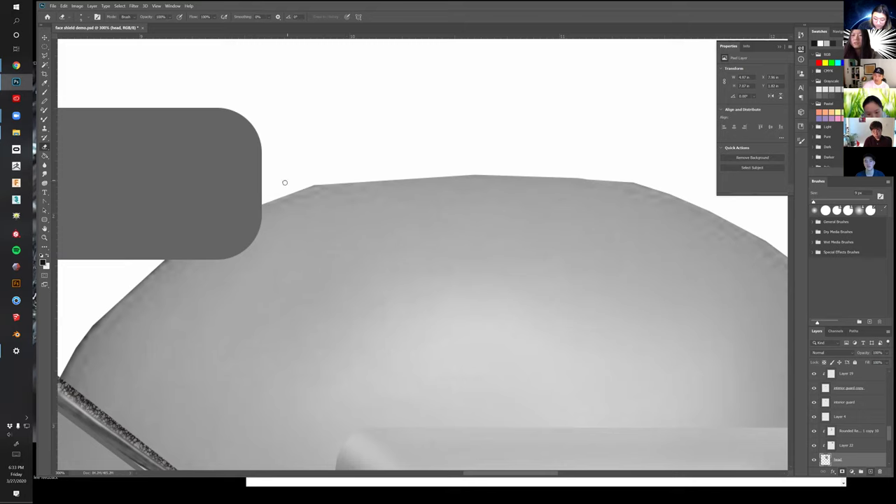
pyautogui.moveTo(280, 195); pyautogui.dragTo(343, 184)
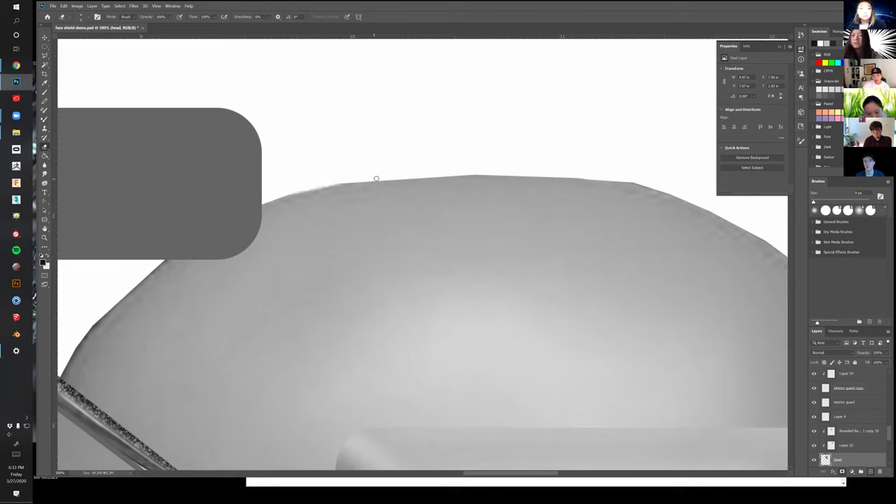
pyautogui.moveTo(327, 185)
pyautogui.mouseDown()
pyautogui.moveTo(479, 172)
pyautogui.moveTo(615, 179)
pyautogui.mouseUp()
pyautogui.keyDown('shift'); pyautogui.click(639, 184); pyautogui.keyUp('shift')
# Erase the angular corners along the rear curve of the crown down to the head strap
pyautogui.moveTo(716, 208); pyautogui.dragTo(488, 135)
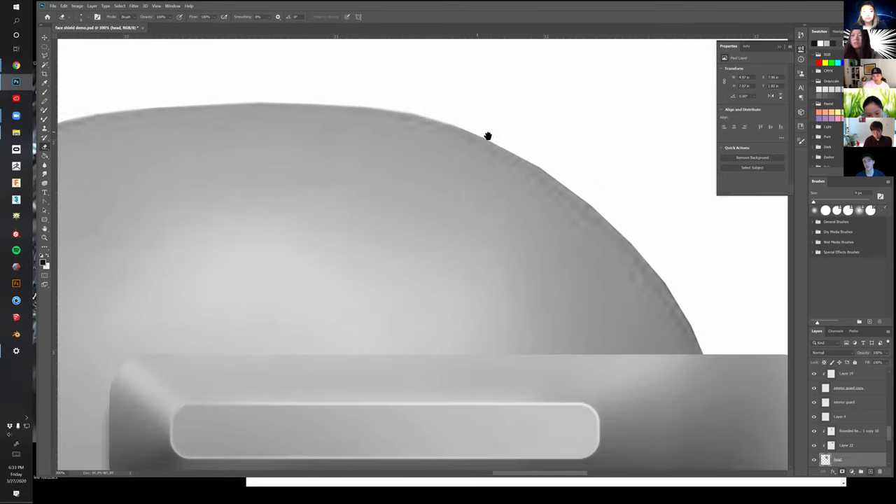
pyautogui.keyDown('shift'); pyautogui.click(541, 166); pyautogui.keyUp('shift')
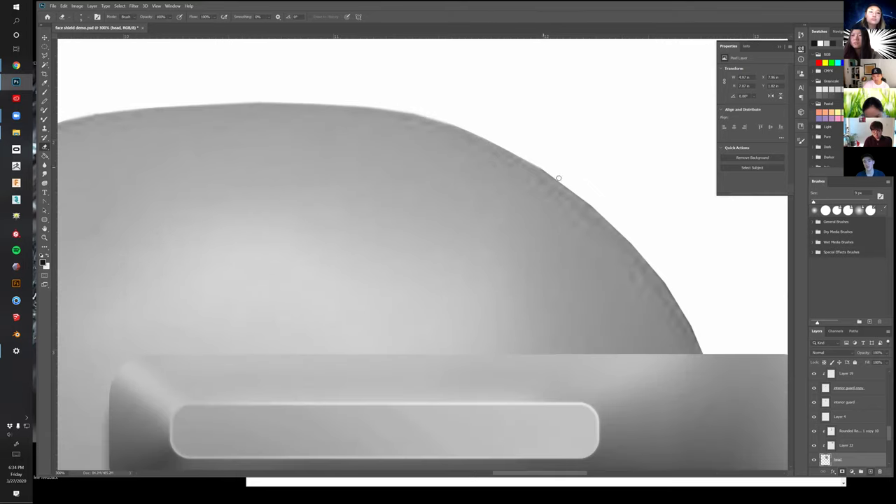
pyautogui.moveTo(584, 198)
pyautogui.mouseDown()
pyautogui.moveTo(614, 219)
pyautogui.moveTo(532, 159)
pyautogui.mouseUp()
pyautogui.keyDown('shift'); pyautogui.click(529, 158); pyautogui.keyUp('shift')
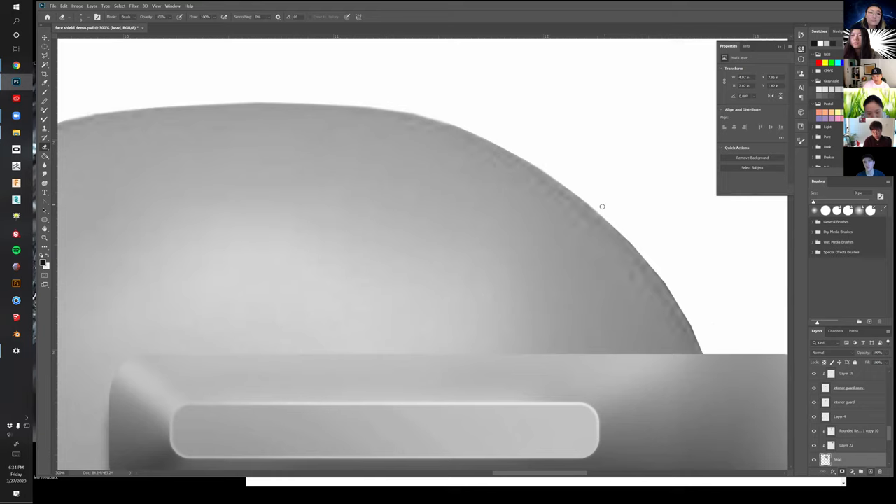
pyautogui.moveTo(602, 215); pyautogui.dragTo(639, 249)
pyautogui.moveTo(668, 284); pyautogui.dragTo(706, 354)
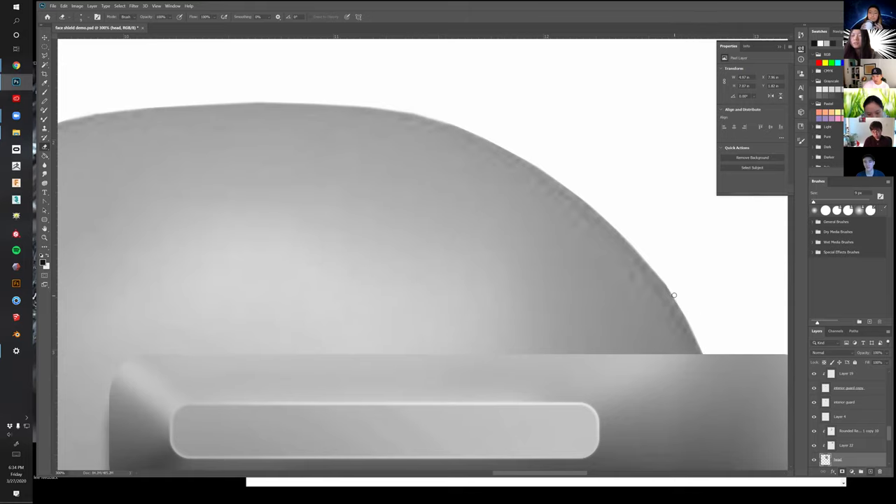
# Erase the corners along the back of the head below the strap to smooth its outline
pyautogui.moveTo(686, 301); pyautogui.dragTo(567, 179)
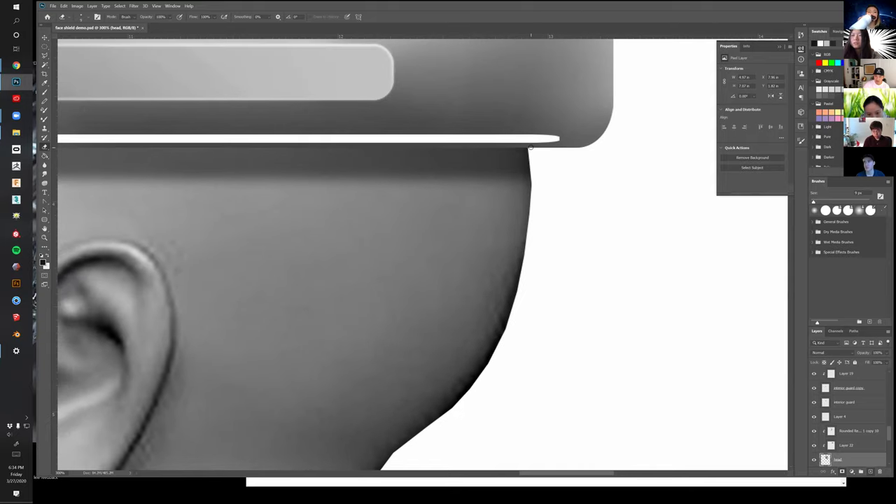
pyautogui.moveTo(530, 148); pyautogui.dragTo(532, 202)
pyautogui.keyDown('shift'); pyautogui.click(529, 256); pyautogui.keyUp('shift')
pyautogui.keyDown('shift'); pyautogui.click(517, 300); pyautogui.keyUp('shift')
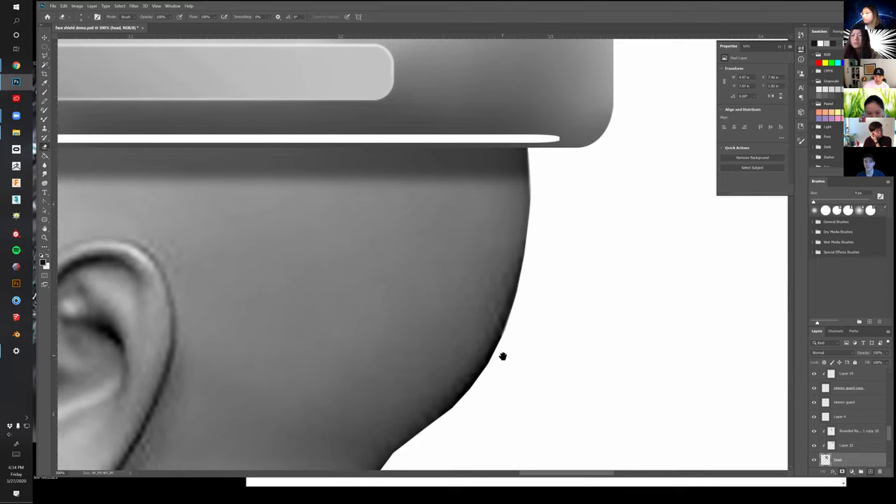
pyautogui.moveTo(502, 357); pyautogui.dragTo(558, 252)
pyautogui.keyDown('shift'); pyautogui.click(551, 261); pyautogui.keyUp('shift')
pyautogui.keyDown('shift'); pyautogui.click(575, 199); pyautogui.keyUp('shift')
pyautogui.keyDown('shift'); pyautogui.click(582, 167); pyautogui.keyUp('shift')
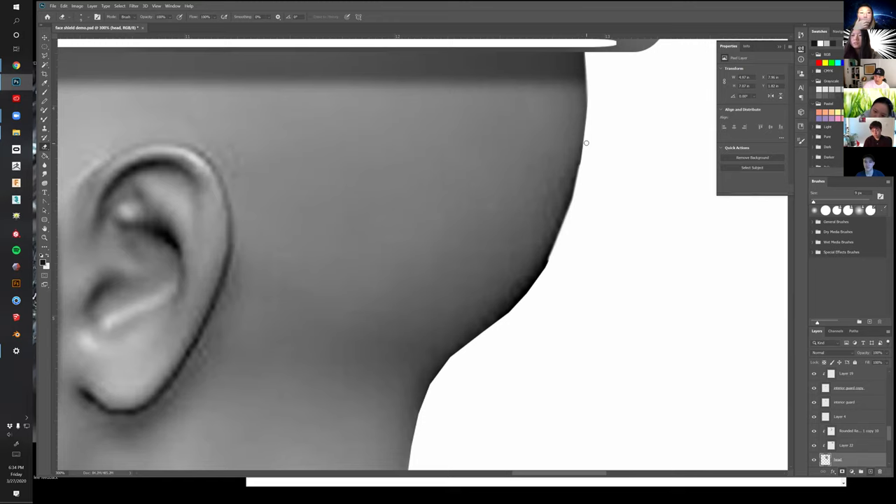
pyautogui.keyDown('shift'); pyautogui.click(587, 144); pyautogui.keyUp('shift')
pyautogui.press('z')
pyautogui.keyDown('alt'); pyautogui.click(587, 125); pyautogui.keyUp('alt')
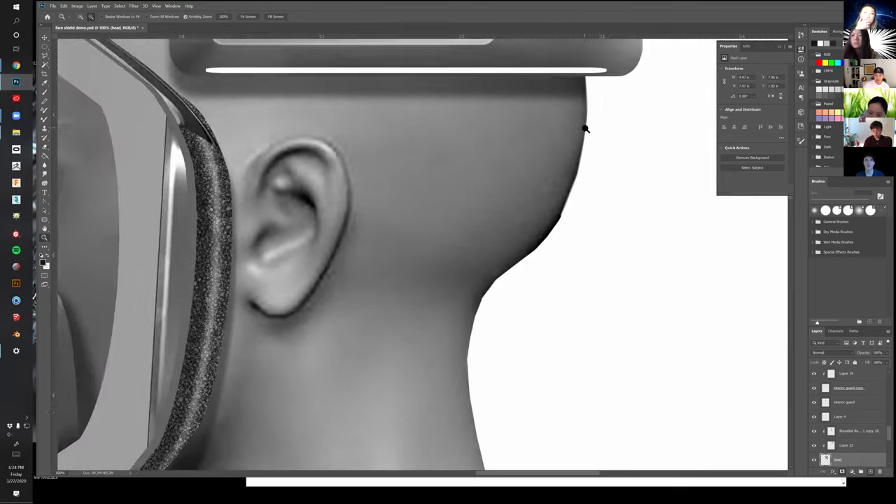
pyautogui.keyDown('alt'); pyautogui.click(587, 126); pyautogui.keyUp('alt')
pyautogui.keyDown('alt'); pyautogui.click(587, 125); pyautogui.keyUp('alt')
pyautogui.moveTo(490, 197); pyautogui.dragTo(501, 309)
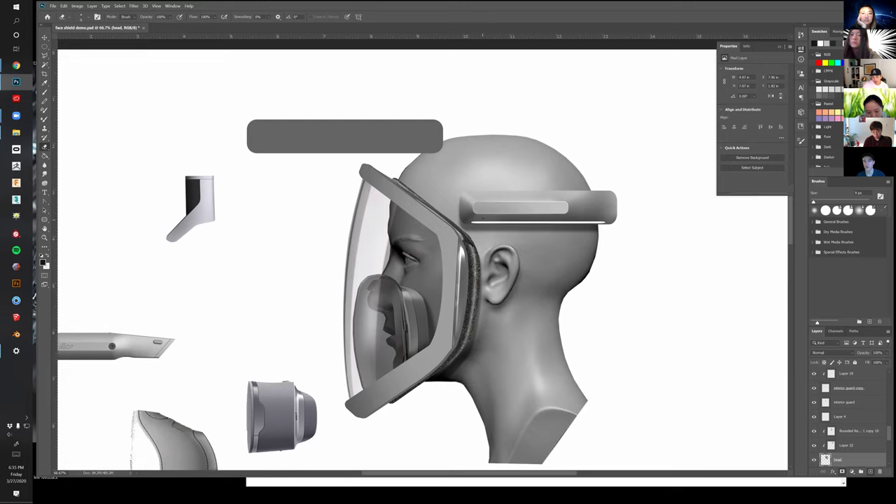
# Move the spare grey rounded rectangle up and away from the head so the forehead edge is uncovered
pyautogui.press('z')
pyautogui.moveTo(427, 190); pyautogui.dragTo(496, 282)
pyautogui.moveTo(432, 206); pyautogui.dragTo(479, 258)
pyautogui.press('v')
pyautogui.click(454, 125)
pyautogui.moveTo(452, 120); pyautogui.dragTo(329, 72)
pyautogui.moveTo(424, 129); pyautogui.dragTo(414, 150)
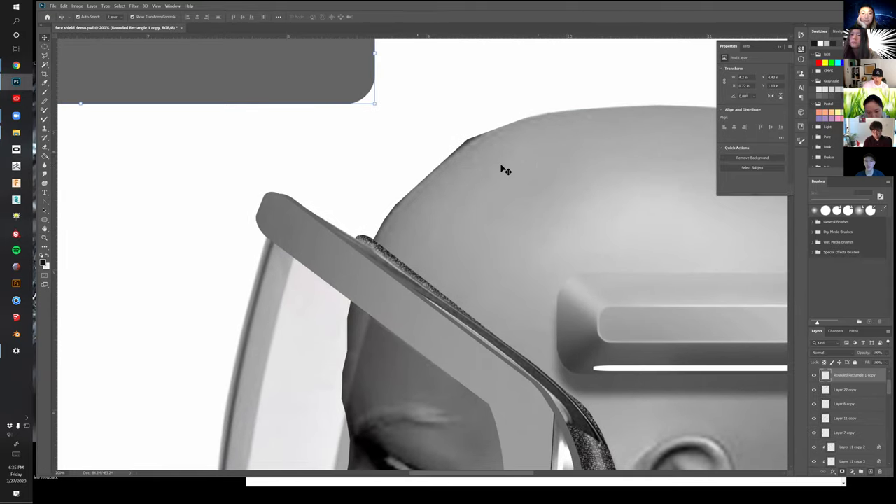
# Erase the dark corner on the upper forehead edge of the head layer, enlarging the eraser to 25 px
pyautogui.click(538, 166)
pyautogui.press('b')
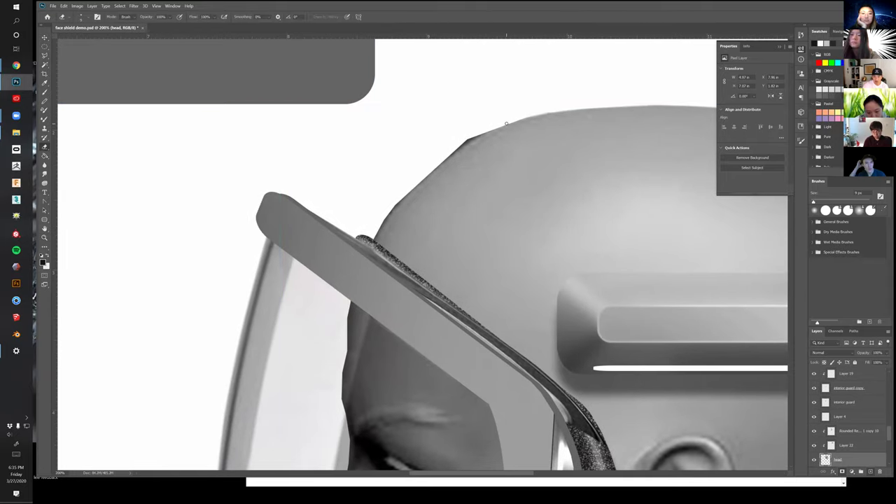
pyautogui.moveTo(473, 140); pyautogui.dragTo(450, 155)
pyautogui.press(']')
pyautogui.press(']')
pyautogui.press(']')
pyautogui.press(']')
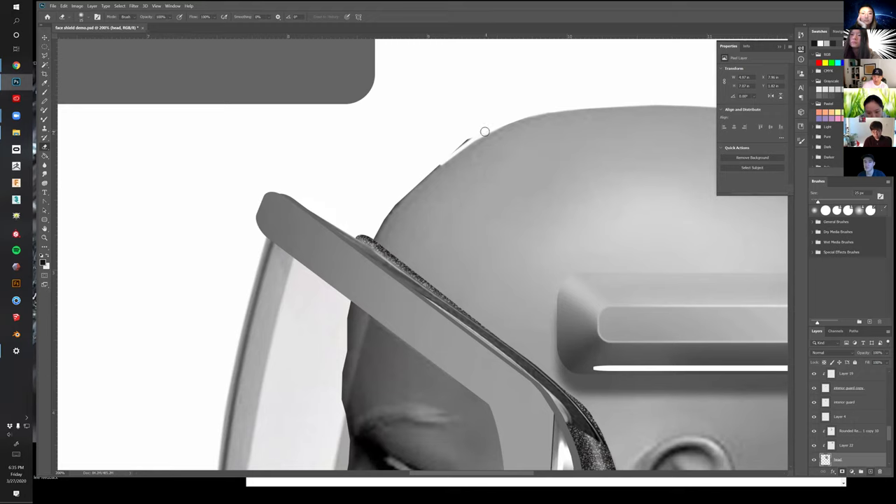
pyautogui.moveTo(469, 140); pyautogui.dragTo(449, 152)
# Reduce the eraser to 10 px and smooth the forehead edge down to the shield's gasket
pyautogui.press('[')
pyautogui.press('[')
pyautogui.press('[')
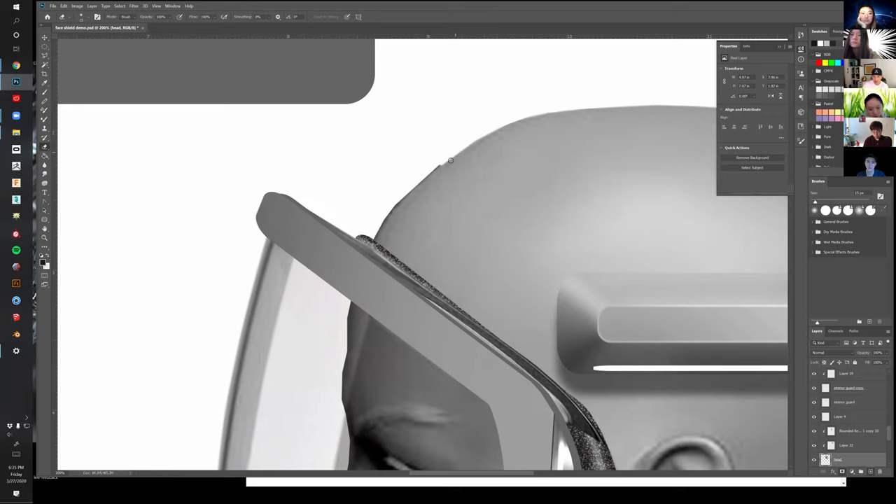
pyautogui.keyDown('shift'); pyautogui.click(421, 182); pyautogui.keyUp('shift')
pyautogui.keyDown('shift'); pyautogui.click(400, 203); pyautogui.keyUp('shift')
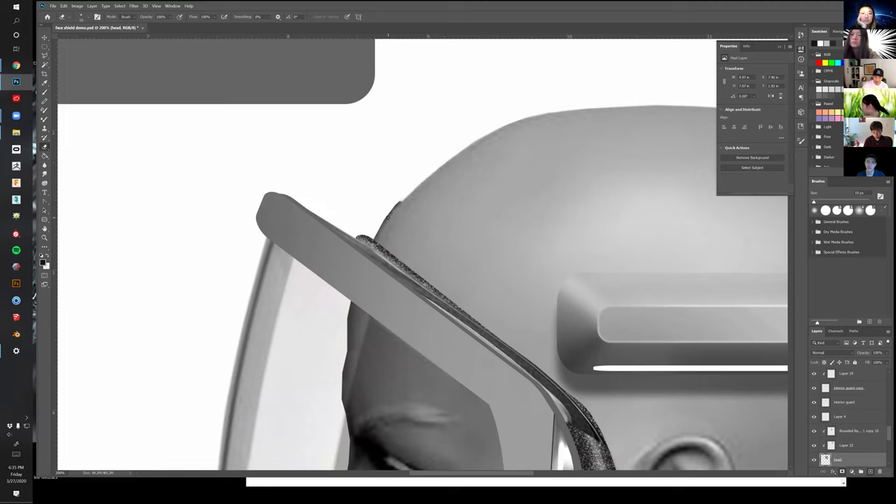
pyautogui.moveTo(399, 203)
pyautogui.mouseDown()
pyautogui.moveTo(375, 237)
pyautogui.moveTo(430, 112)
pyautogui.mouseUp()
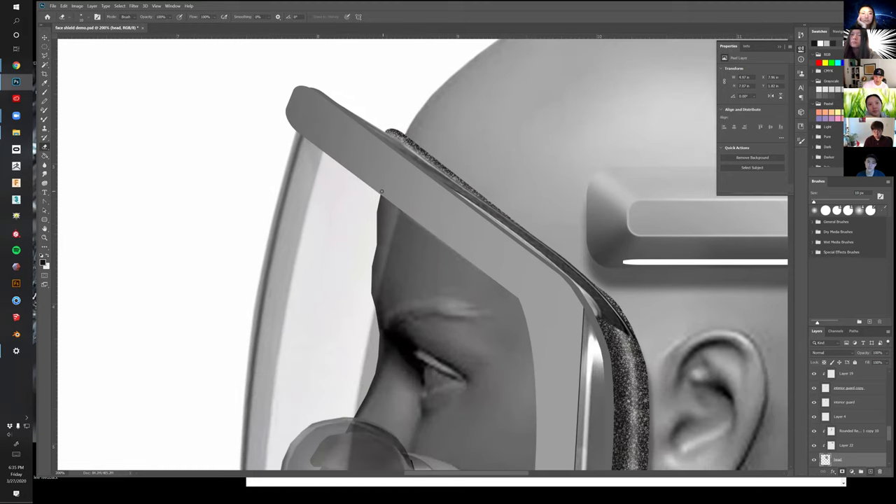
# Erase the jagged edge of the forehead and brow profile seen through the transparent shield
pyautogui.moveTo(396, 204)
pyautogui.mouseDown()
pyautogui.moveTo(406, 188)
pyautogui.moveTo(386, 229)
pyautogui.moveTo(386, 182)
pyautogui.mouseUp()
pyautogui.moveTo(384, 213); pyautogui.dragTo(387, 201)
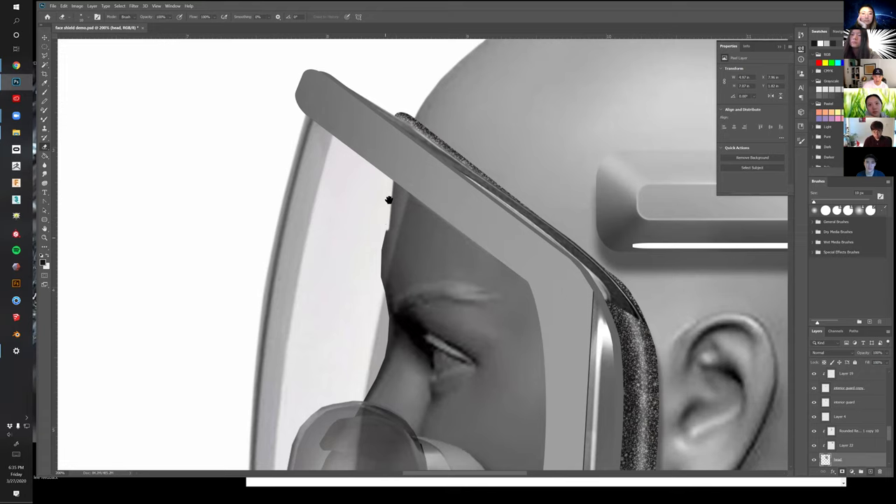
pyautogui.scroll(-3, 390, 180)
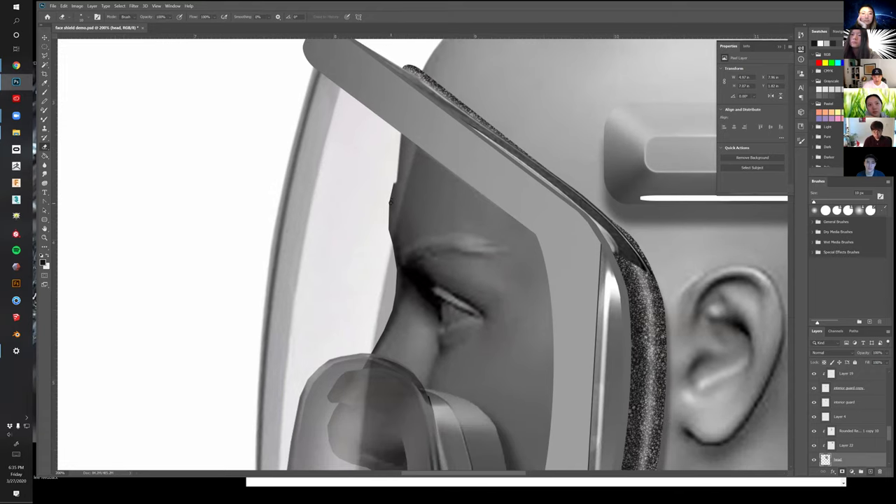
pyautogui.moveTo(389, 203); pyautogui.dragTo(393, 183)
pyautogui.moveTo(388, 226); pyautogui.dragTo(390, 203)
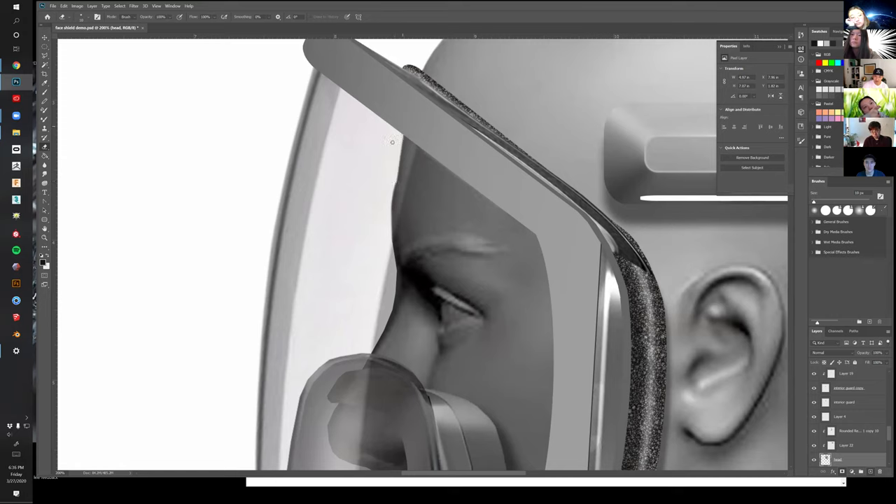
# Smooth the nose and upper lip edge of the face profile seen through the transparent mask
pyautogui.scroll(-2, 387, 200)
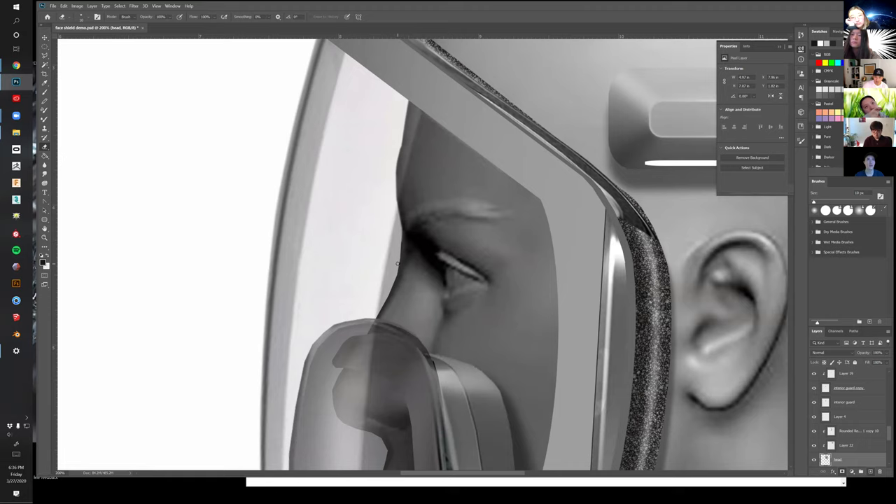
pyautogui.moveTo(395, 279); pyautogui.dragTo(421, 192)
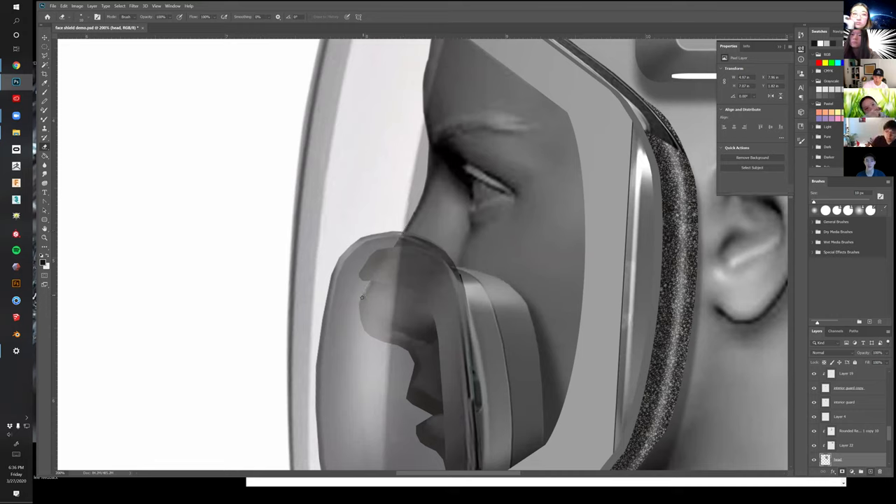
pyautogui.moveTo(370, 243); pyautogui.dragTo(380, 179)
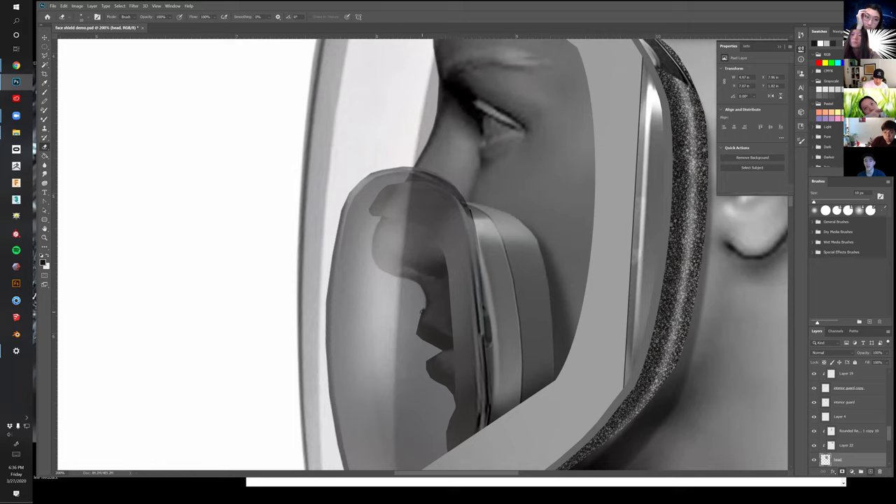
pyautogui.scroll(-3, 406, 323)
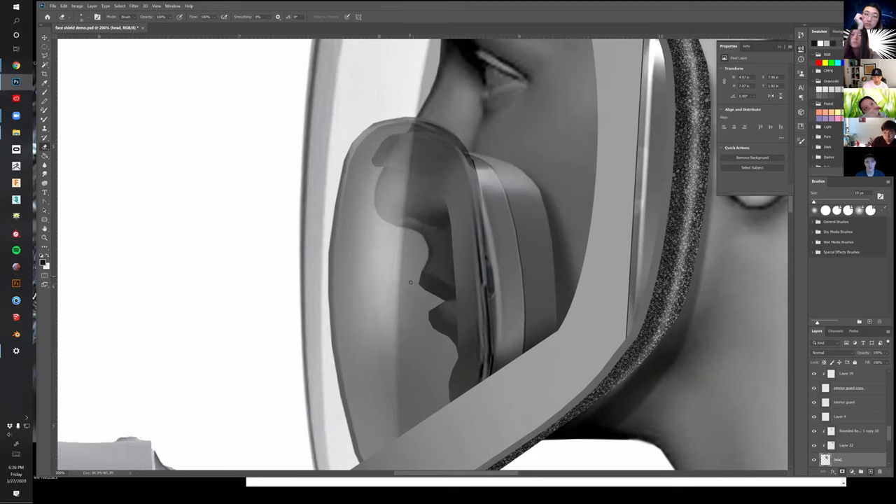
# Erase the sharp corners around the lips behind the mask and smooth the profile down to the chin
pyautogui.moveTo(419, 270); pyautogui.dragTo(426, 257)
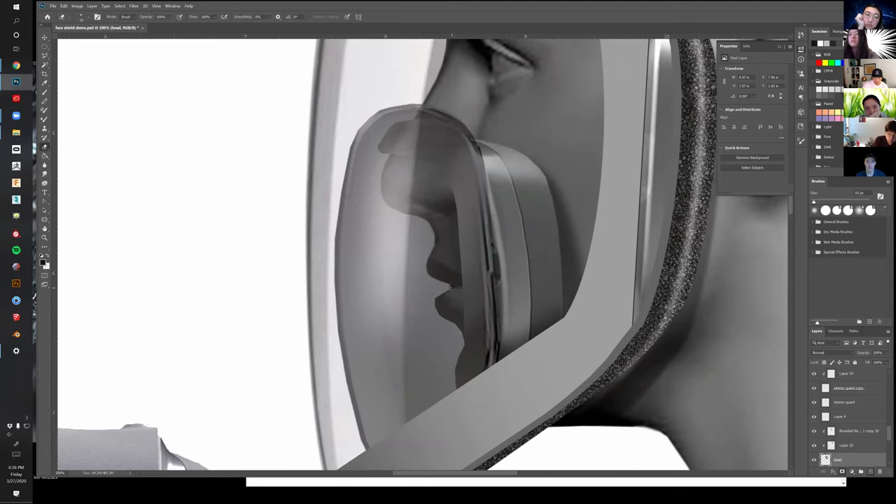
pyautogui.moveTo(447, 286); pyautogui.dragTo(448, 260)
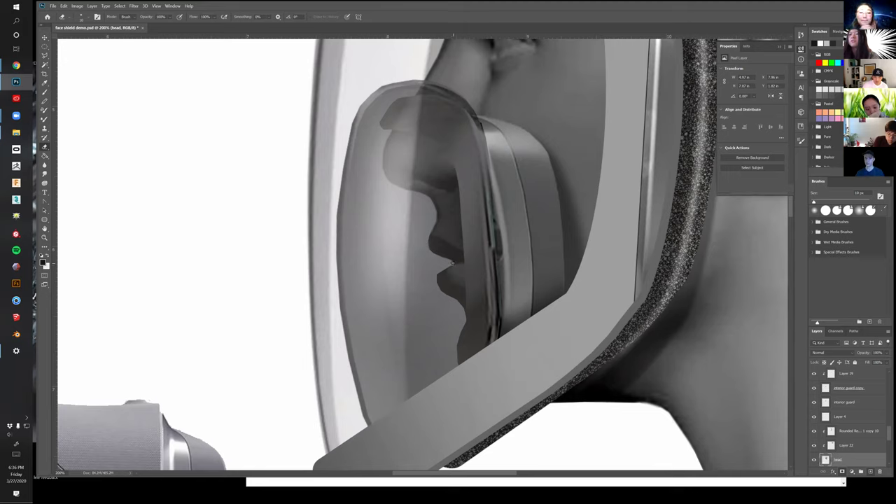
pyautogui.moveTo(448, 266); pyautogui.dragTo(437, 278)
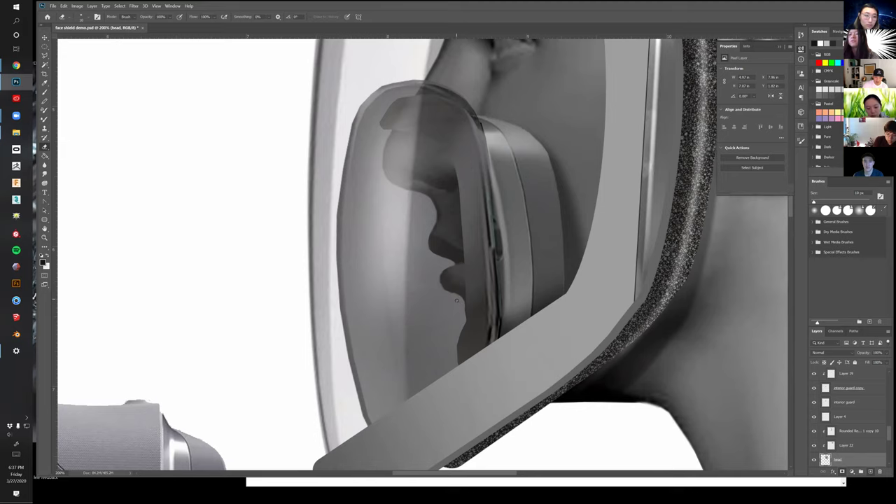
pyautogui.moveTo(461, 306); pyautogui.dragTo(447, 241)
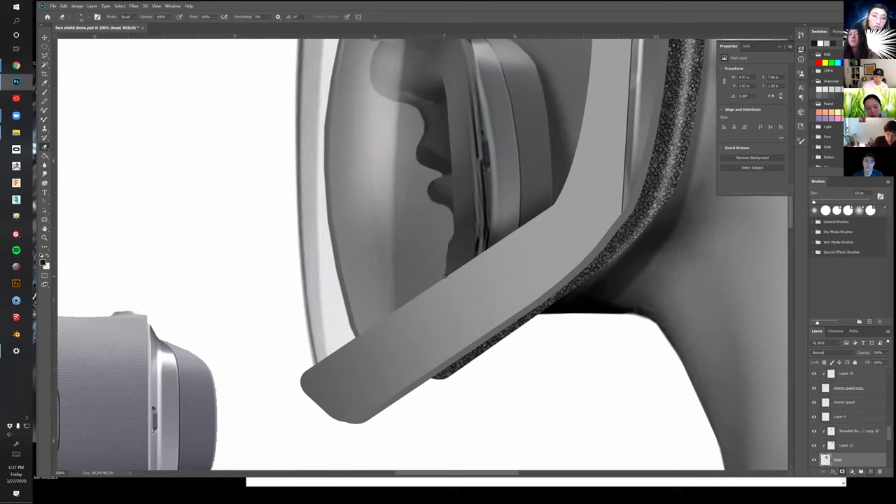
# Apply a Gaussian Blur with a radius of 7.6 pixels to the white highlight line along the headband's lower edge
pyautogui.press('z')
pyautogui.keyDown('alt'); pyautogui.click(446, 278); pyautogui.keyUp('alt')
pyautogui.keyDown('alt'); pyautogui.click(447, 279); pyautogui.keyUp('alt')
pyautogui.moveTo(514, 228); pyautogui.dragTo(500, 243)
pyautogui.press('b')
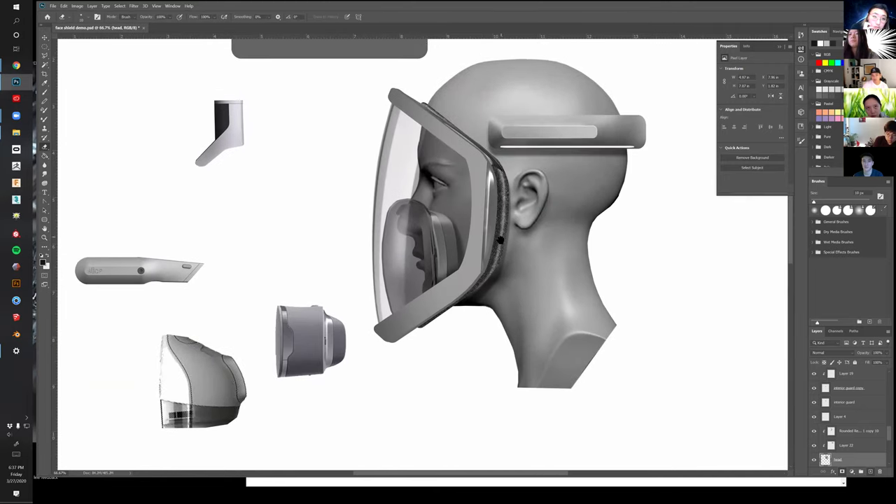
pyautogui.moveTo(595, 227); pyautogui.dragTo(586, 233)
pyautogui.press('v')
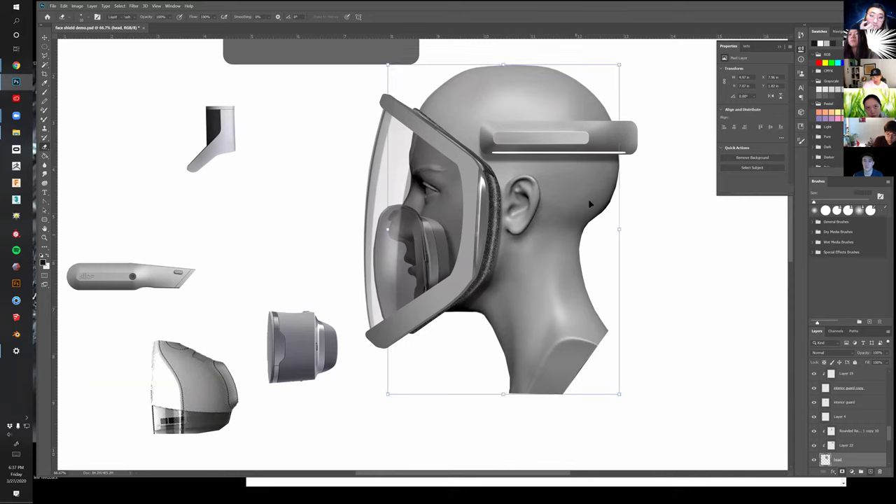
pyautogui.click(611, 154)
pyautogui.click(134, 6)
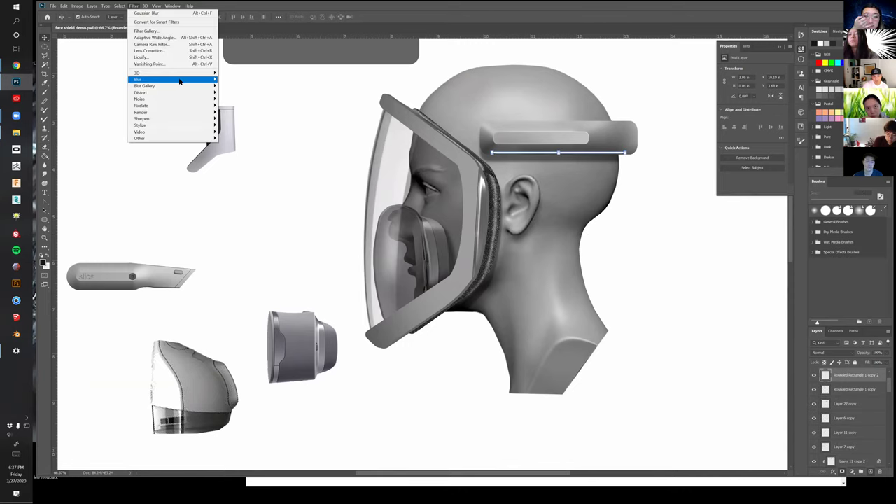
pyautogui.moveTo(204, 79)
pyautogui.click(234, 109)
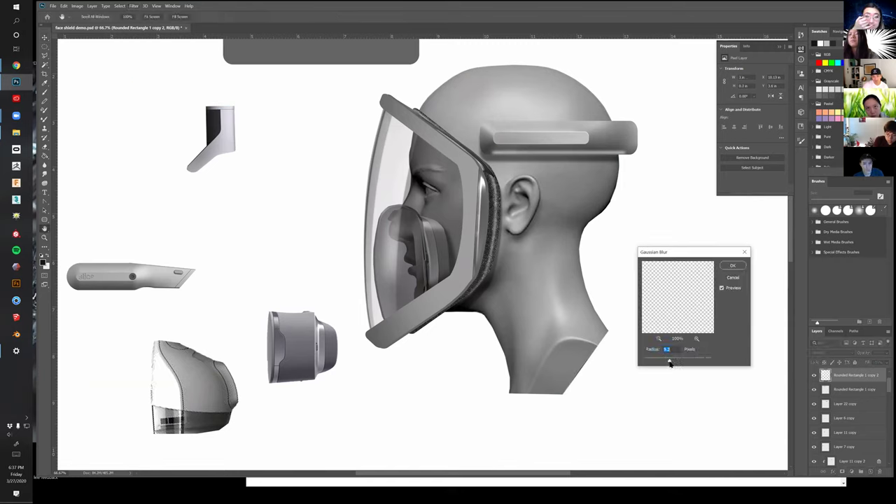
pyautogui.moveTo(674, 364); pyautogui.dragTo(667, 361)
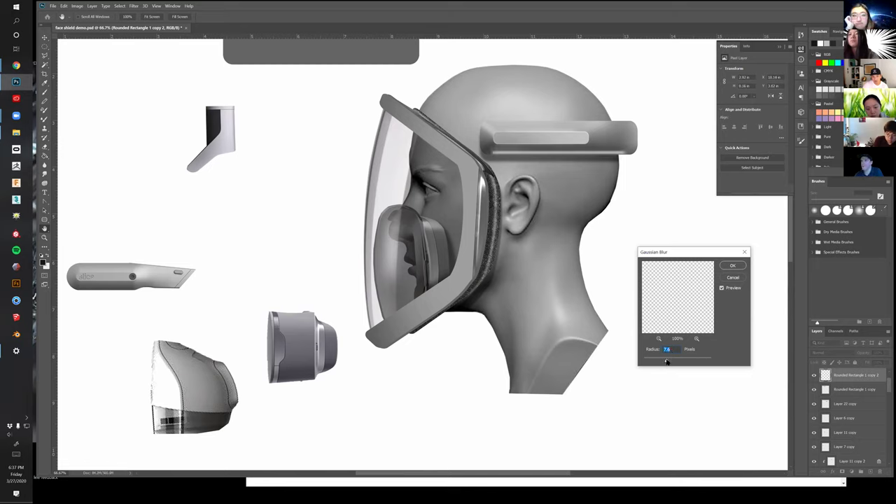
pyautogui.click(734, 266)
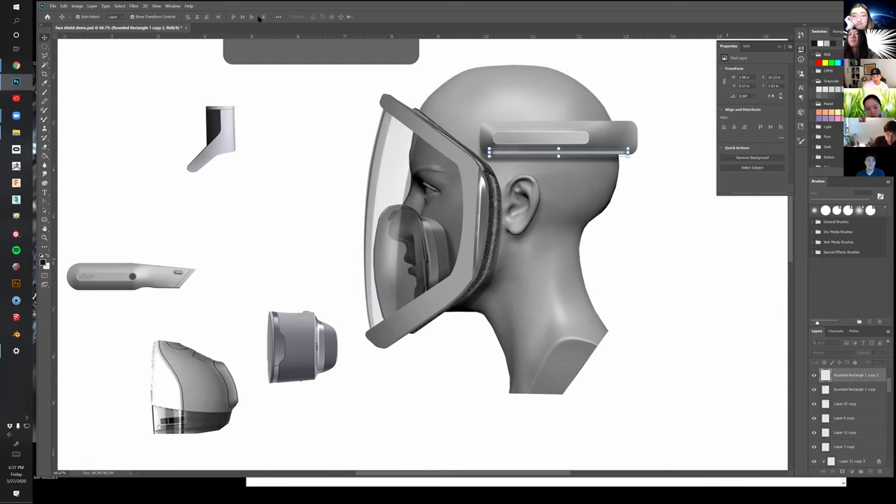
# Apply a Motion Blur at an angle of 0° to the headband's highlight line, reducing the blur distance
pyautogui.click(134, 6)
pyautogui.moveTo(155, 84)
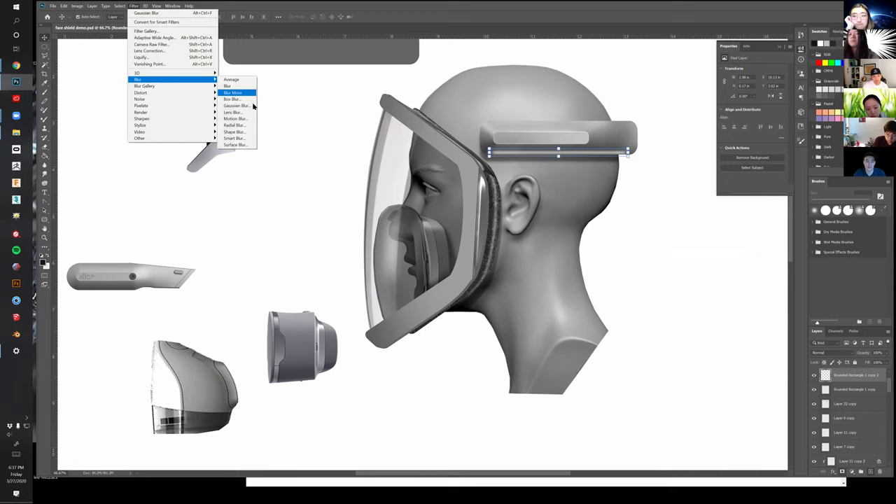
pyautogui.click(236, 118)
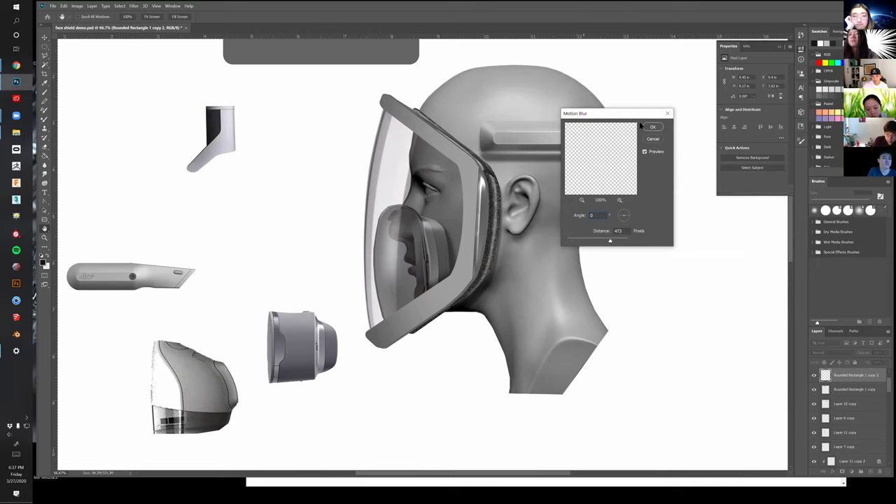
pyautogui.moveTo(630, 117); pyautogui.dragTo(679, 208)
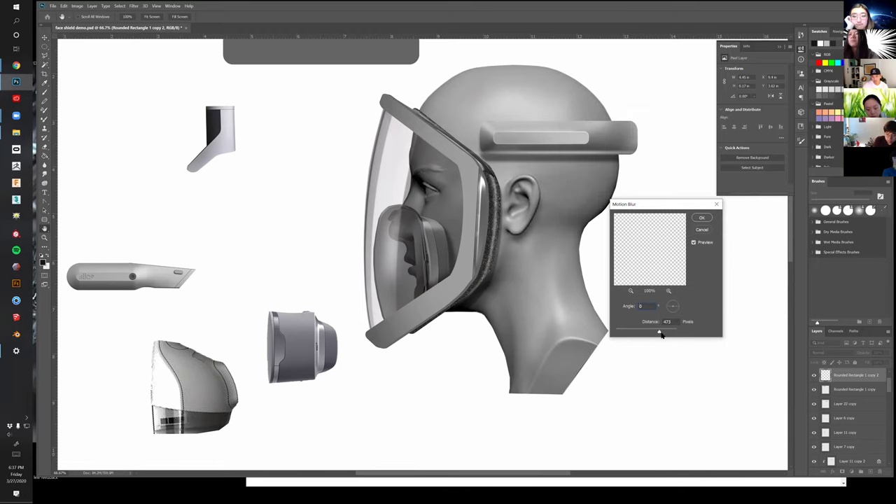
pyautogui.moveTo(654, 332); pyautogui.dragTo(653, 333)
pyautogui.click(709, 221)
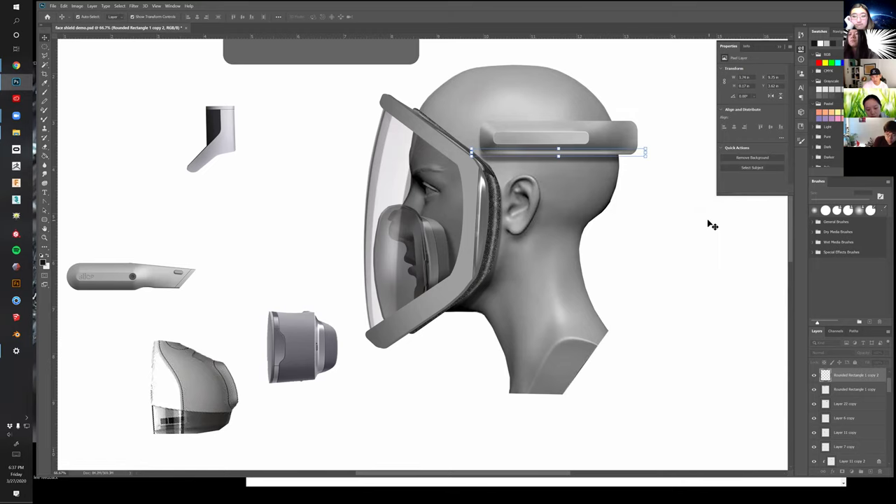
# Enlarge the eraser for the highlight line's ends and lower the highlight layer's opacity to 45%
pyautogui.press('e')
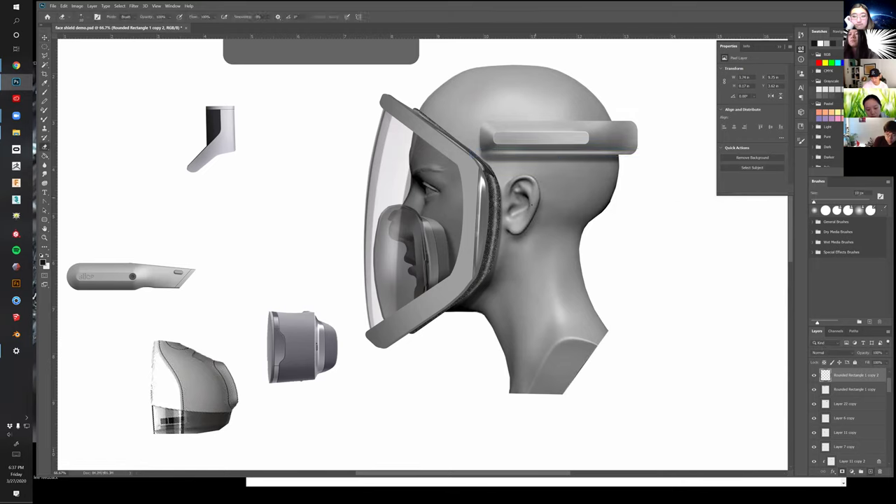
pyautogui.press(']')
pyautogui.press(']')
pyautogui.press(']')
pyautogui.press(']')
pyautogui.press(']')
pyautogui.press(']')
pyautogui.press(']')
pyautogui.press(']')
pyautogui.press(']')
pyautogui.press(']')
pyautogui.press(']')
pyautogui.press(']')
pyautogui.press(']')
pyautogui.press(']')
pyautogui.press(']')
pyautogui.press(']')
pyautogui.press(']')
pyautogui.press(']')
pyautogui.press(']')
pyautogui.press(']')
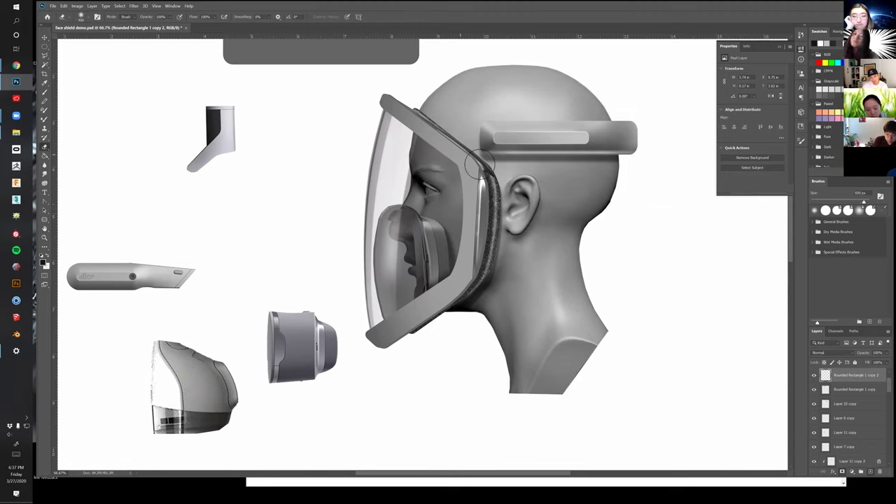
pyautogui.moveTo(886, 354); pyautogui.dragTo(879, 362)
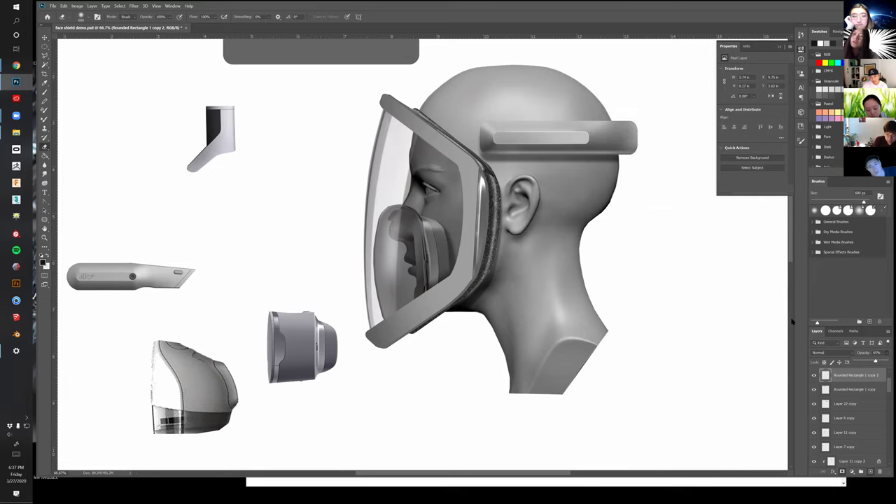
# Squash the blurred highlight line to about 0.08 in tall, keeping it along the headband's lower edge
pyautogui.press('z')
pyautogui.tripleClick(568, 158)
pyautogui.moveTo(502, 180); pyautogui.dragTo(406, 243)
pyautogui.hotkey('ctrl', 't')
pyautogui.moveTo(396, 193); pyautogui.dragTo(420, 215)
pyautogui.press('Return')
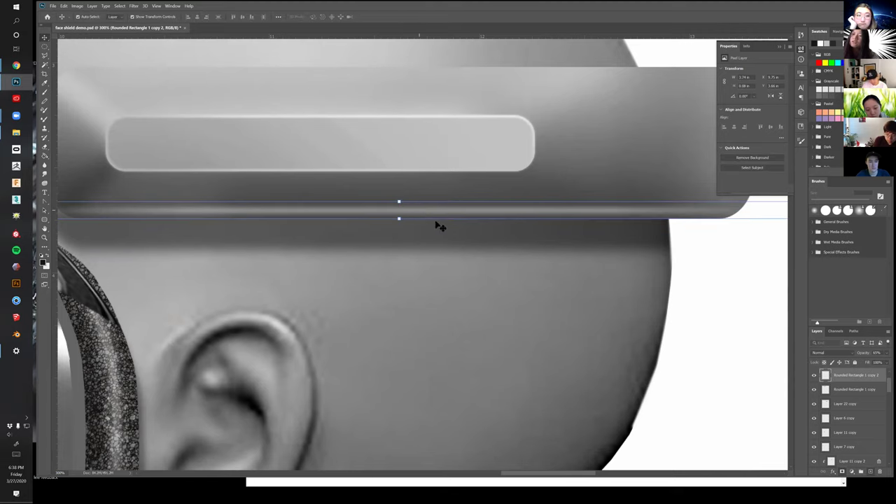
# Erase the front end of the highlight line where it runs past the headband toward the shield
pyautogui.press('z')
pyautogui.keyDown('alt'); pyautogui.click(475, 259); pyautogui.keyUp('alt')
pyautogui.keyDown('alt'); pyautogui.click(475, 259); pyautogui.keyUp('alt')
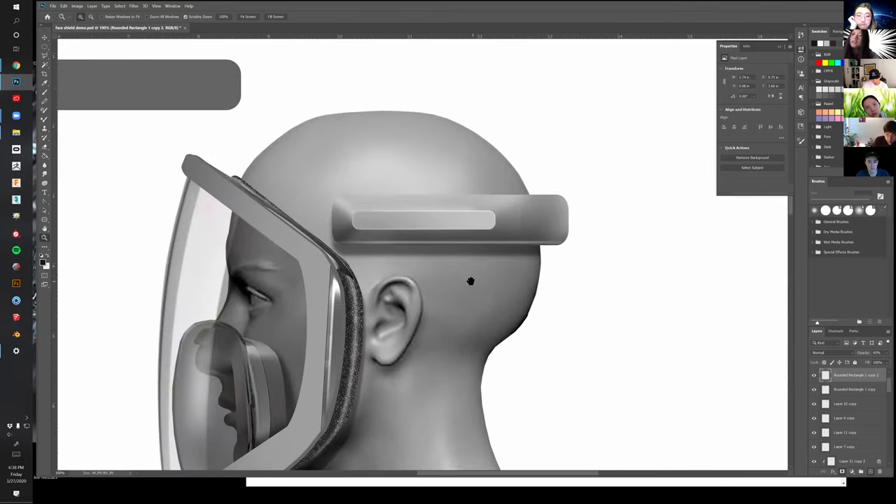
pyautogui.moveTo(470, 281); pyautogui.dragTo(473, 269)
pyautogui.press('e')
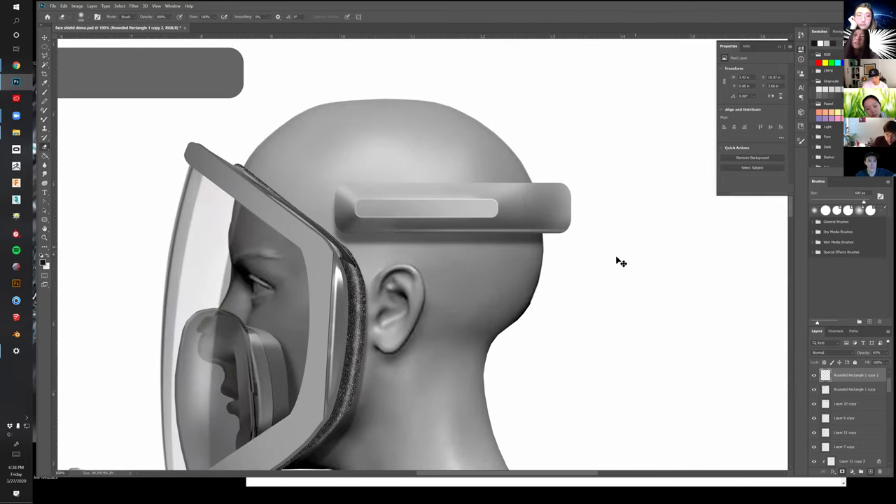
# Deselect the highlight layer and examine the whole face shield render, comparing the headband, shield frame and head
pyautogui.press('z')
pyautogui.keyDown('alt'); pyautogui.click(589, 343); pyautogui.keyUp('alt')
pyautogui.keyDown('alt'); pyautogui.click(590, 350); pyautogui.keyUp('alt')
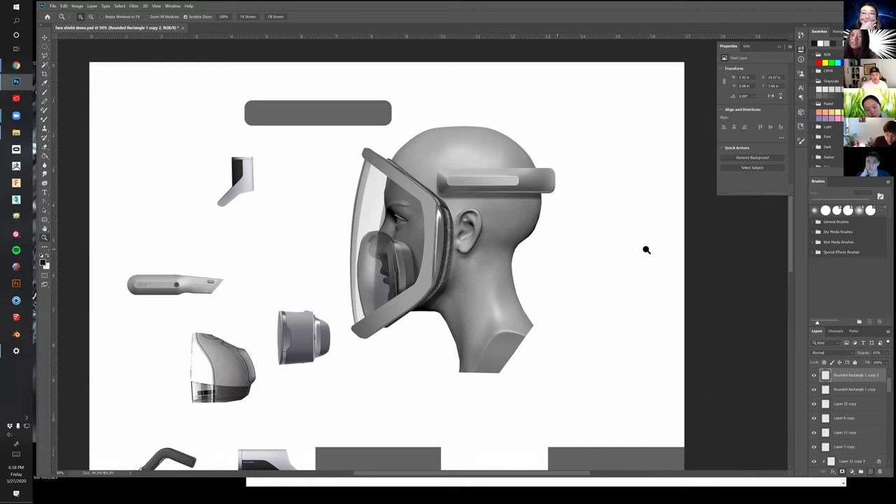
pyautogui.moveTo(605, 289); pyautogui.dragTo(651, 234)
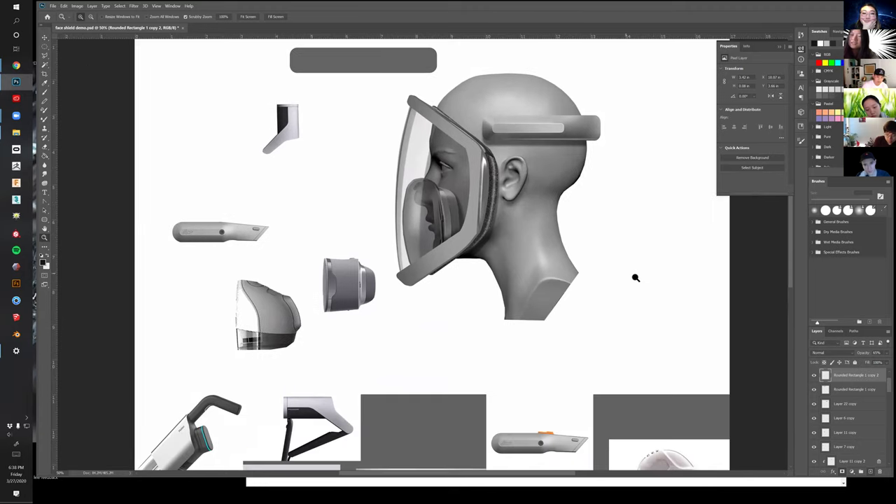
pyautogui.moveTo(452, 330); pyautogui.dragTo(504, 340)
pyautogui.press('v')
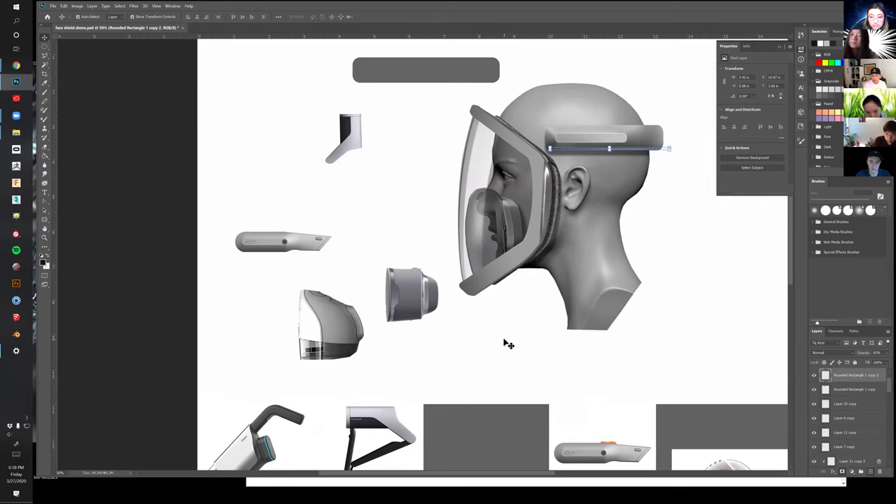
pyautogui.click(665, 218)
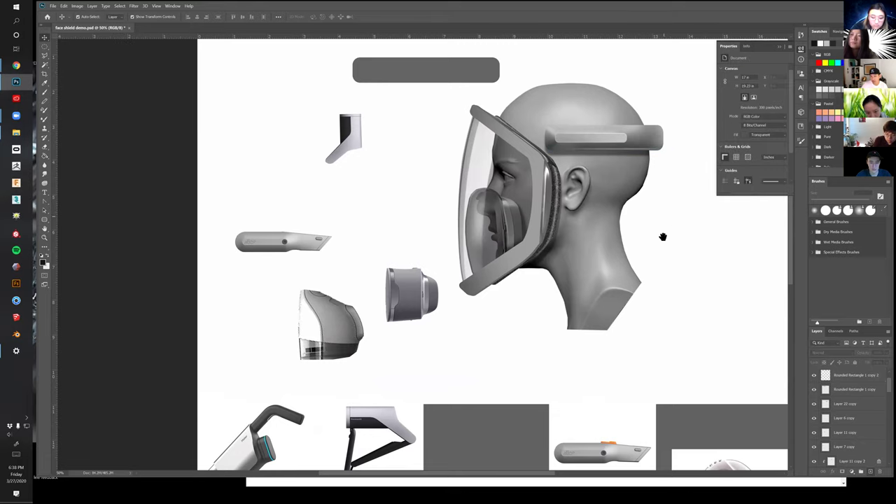
pyautogui.moveTo(662, 221); pyautogui.dragTo(664, 245)
pyautogui.press('z')
pyautogui.click(593, 191)
pyautogui.click(590, 191)
pyautogui.moveTo(581, 191); pyautogui.dragTo(572, 209)
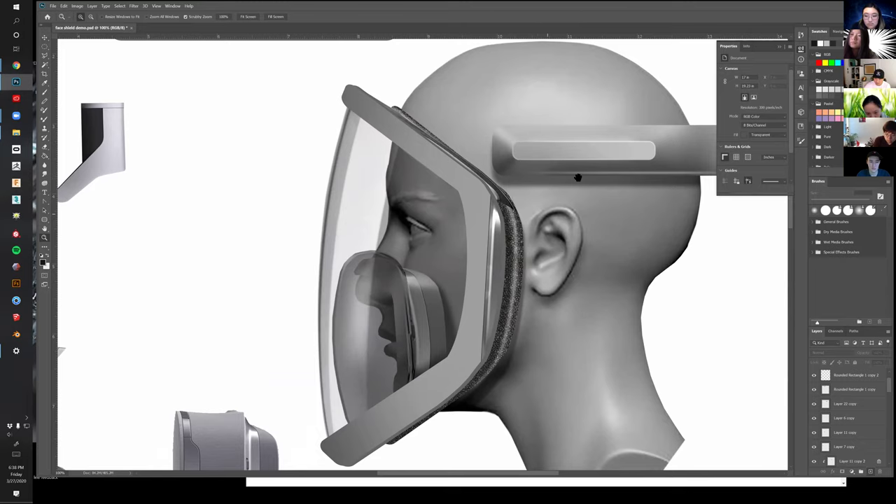
pyautogui.moveTo(578, 178); pyautogui.dragTo(611, 130)
pyautogui.keyDown('alt'); pyautogui.click(568, 204); pyautogui.keyUp('alt')
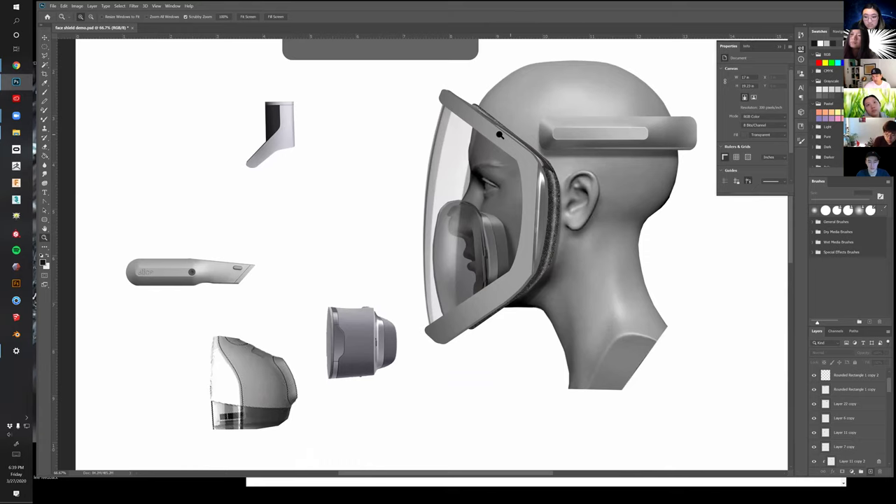
pyautogui.click(506, 135)
pyautogui.moveTo(428, 168); pyautogui.dragTo(336, 187)
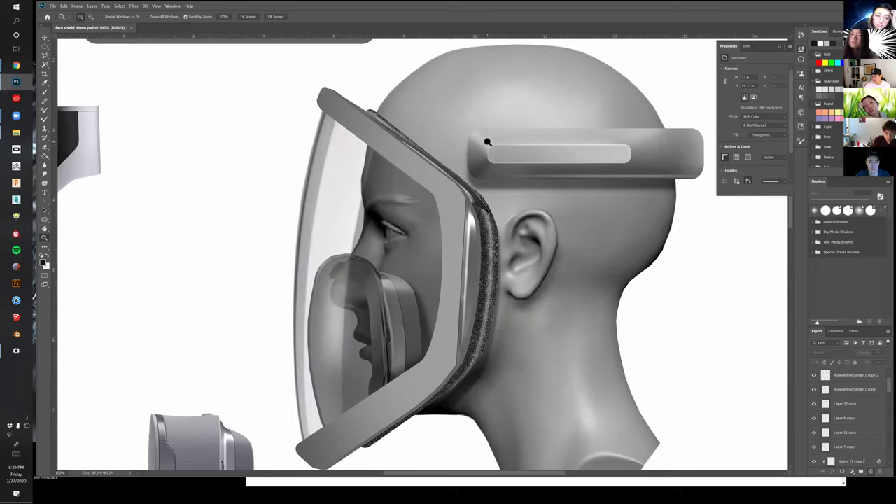
# Select the headband's body, inset strip and shading layers together, undoing the trial move of the selection
pyautogui.press('v')
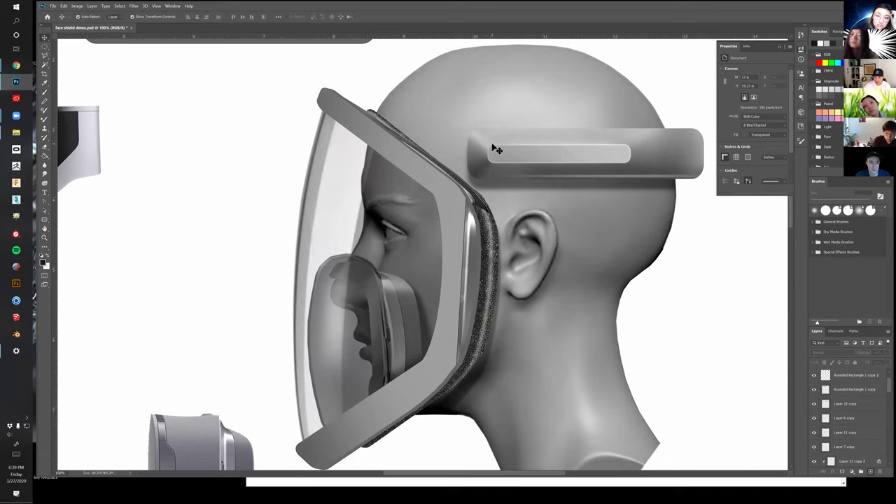
pyautogui.click(578, 150)
pyautogui.click(584, 175)
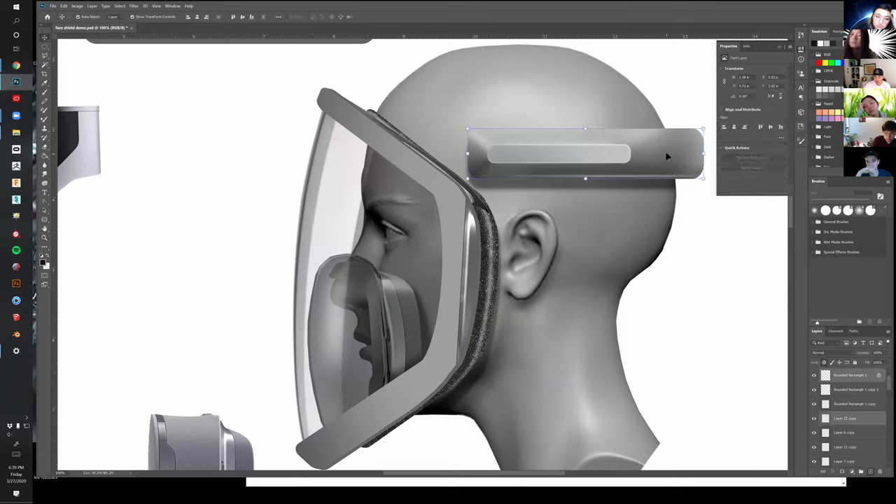
pyautogui.keyDown('shift'); pyautogui.click(649, 176); pyautogui.keyUp('shift')
pyautogui.moveTo(651, 168); pyautogui.dragTo(623, 138)
pyautogui.hotkey('ctrl', 'z')
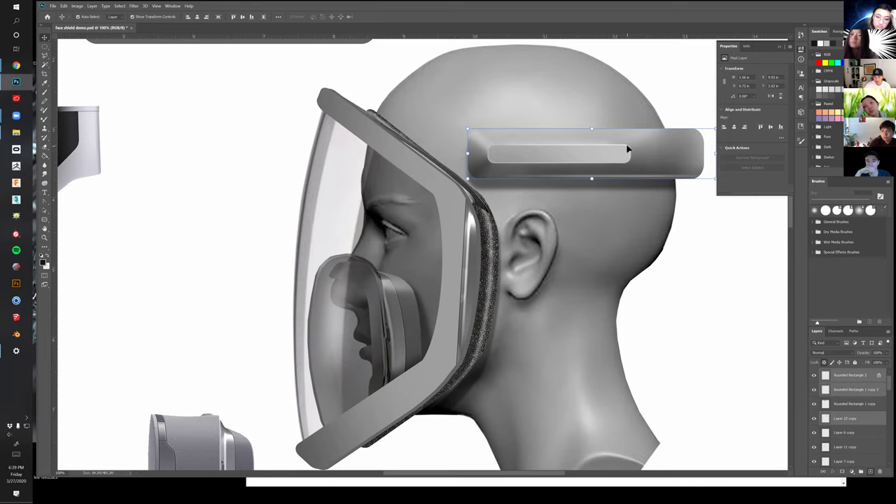
# Flip the selected headband layers horizontally, keeping them upright, and place them across the head from the shield frame to the back
pyautogui.moveTo(511, 154); pyautogui.dragTo(423, 152)
pyautogui.moveTo(633, 126)
pyautogui.mouseDown()
pyautogui.moveTo(568, 210)
pyautogui.moveTo(352, 183)
pyautogui.mouseUp()
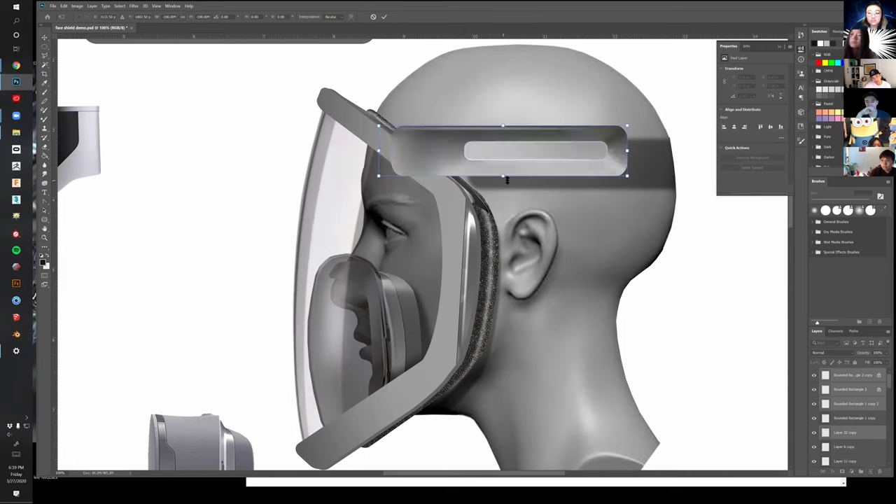
pyautogui.rightClick(502, 180)
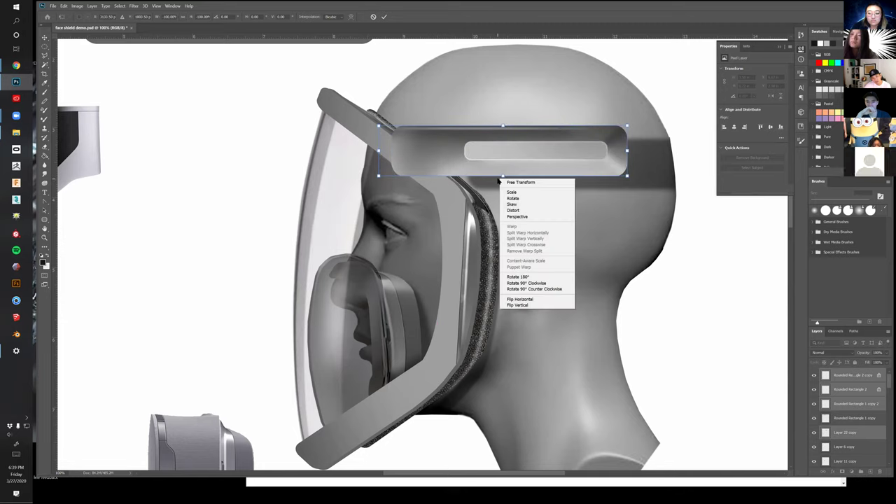
pyautogui.click(528, 304)
pyautogui.moveTo(525, 161); pyautogui.dragTo(558, 162)
pyautogui.moveTo(584, 256); pyautogui.dragTo(512, 264)
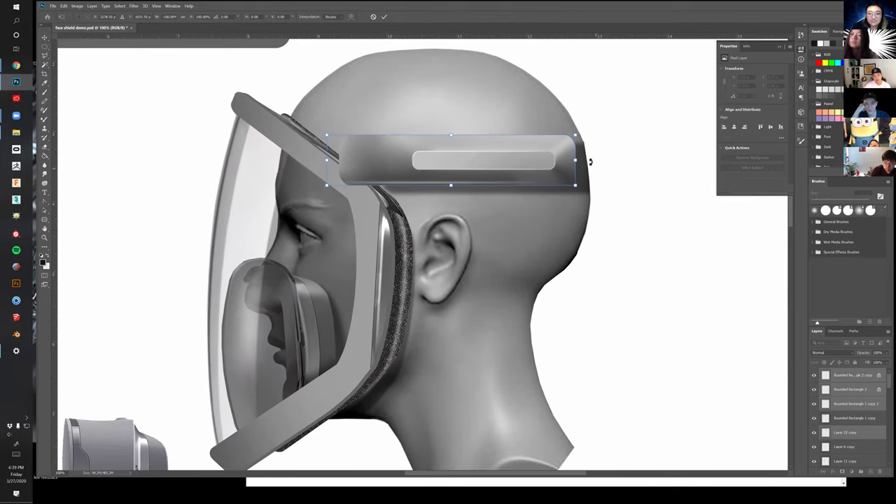
pyautogui.press('Return')
# Stretch the headband's body backward so it extends slightly past the back of the head
pyautogui.hotkey('ctrl', 't')
pyautogui.moveTo(576, 161); pyautogui.dragTo(614, 166)
pyautogui.press('Return')
# Lengthen the headband's inset strip toward the back of the head to about 2.44 in wide
pyautogui.click(543, 166)
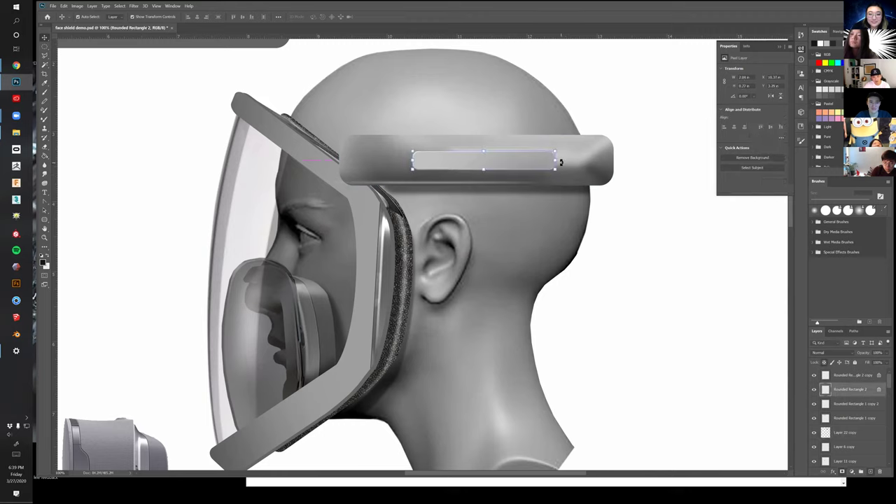
pyautogui.hotkey('ctrl', 't')
pyautogui.moveTo(566, 161); pyautogui.dragTo(582, 168)
pyautogui.press('Return')
# Stretch the inset strip's companion border layer to about 2.48 in wide so it surrounds the lengthened strip
pyautogui.press('z')
pyautogui.click(580, 171)
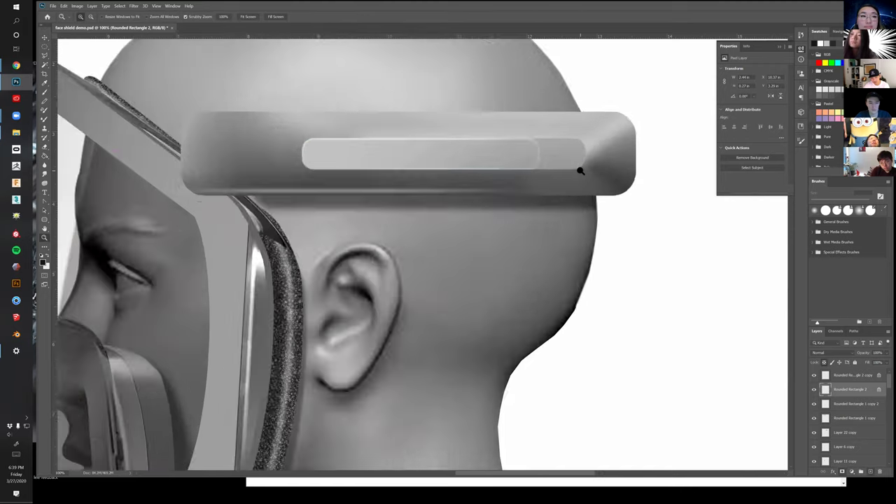
pyautogui.click(580, 170)
pyautogui.moveTo(502, 136); pyautogui.dragTo(592, 185)
pyautogui.press('v')
pyautogui.click(502, 170)
pyautogui.press('Return')
# Examine the whole face shield render, checking the flipped headband against the shield frame and head
pyautogui.press('z')
pyautogui.keyDown('alt'); pyautogui.click(498, 208); pyautogui.keyUp('alt')
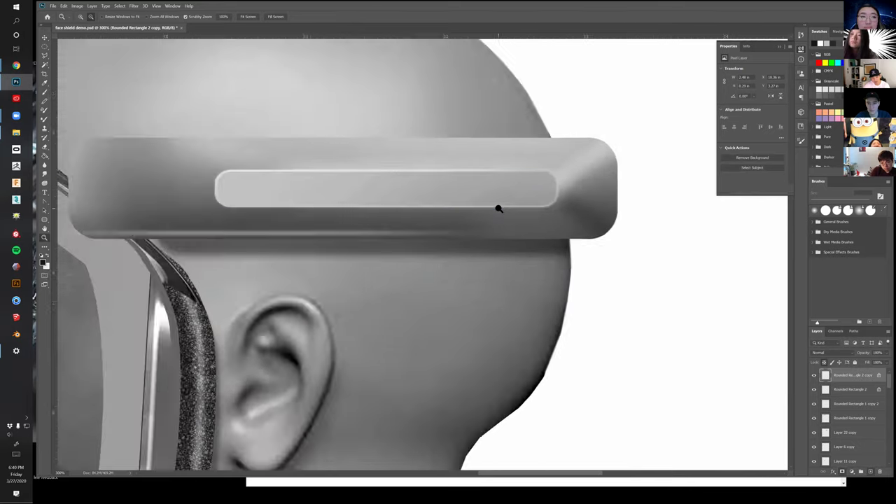
pyautogui.keyDown('alt'); pyautogui.click(498, 208); pyautogui.keyUp('alt')
pyautogui.keyDown('alt'); pyautogui.click(498, 208); pyautogui.keyUp('alt')
pyautogui.keyDown('alt'); pyautogui.click(498, 208); pyautogui.keyUp('alt')
pyautogui.moveTo(407, 249); pyautogui.dragTo(553, 240)
pyautogui.scroll(3, 532, 231)
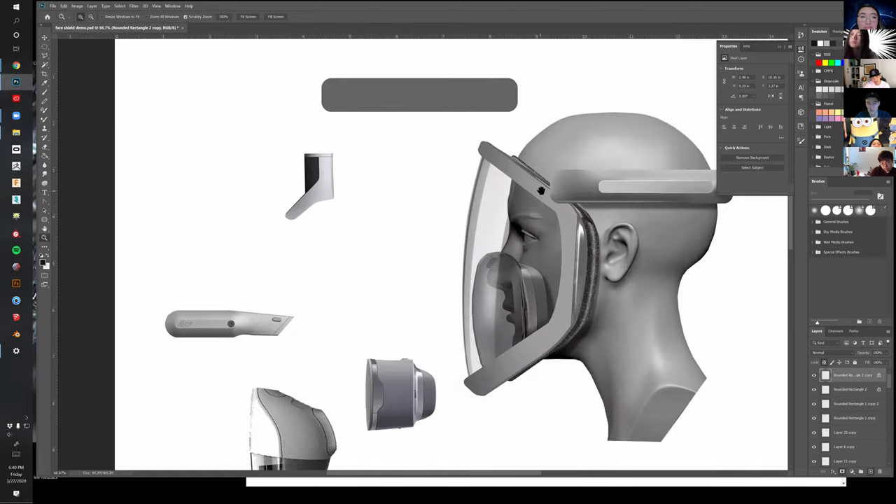
# Stretch the headband strap (Layer 22 copy) forward until its front end overlaps the face shield frame
pyautogui.click(492, 215)
pyautogui.click(491, 215)
pyautogui.moveTo(506, 215); pyautogui.dragTo(349, 210)
pyautogui.press('v')
pyautogui.click(461, 229)
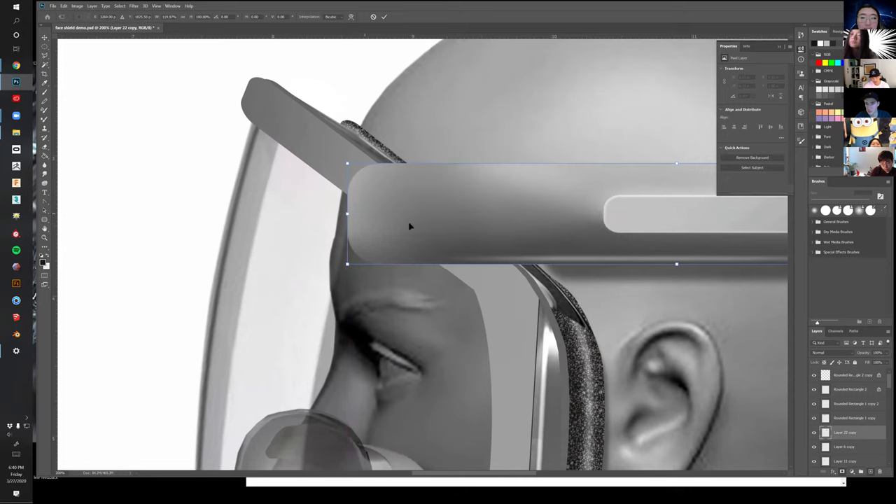
pyautogui.press('Return')
# Erase the strap's front lower corner where it covers the face below the shield frame, using a smaller eraser
pyautogui.press('z')
pyautogui.keyDown('alt'); pyautogui.click(456, 203); pyautogui.keyUp('alt')
pyautogui.moveTo(480, 249); pyautogui.dragTo(406, 223)
pyautogui.press('v')
pyautogui.press('z')
pyautogui.keyDown('alt'); pyautogui.click(536, 240); pyautogui.keyUp('alt')
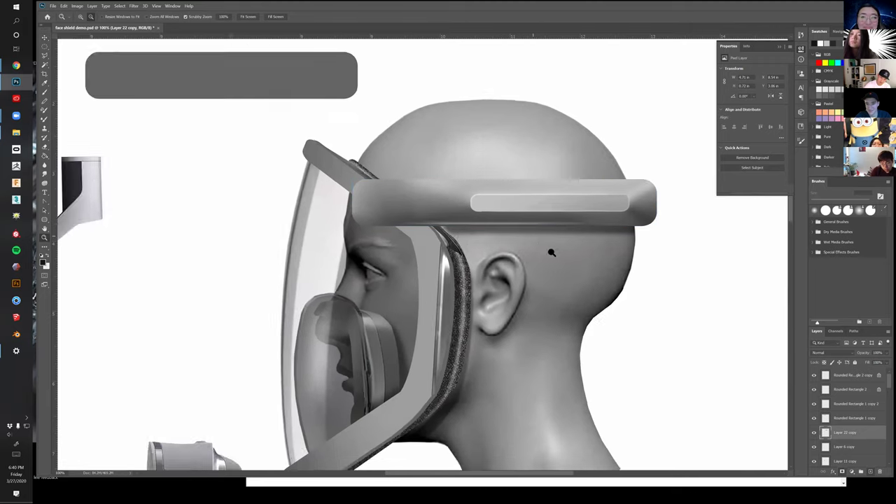
pyautogui.press('v')
pyautogui.press('z')
pyautogui.moveTo(468, 202); pyautogui.dragTo(486, 236)
pyautogui.press('b')
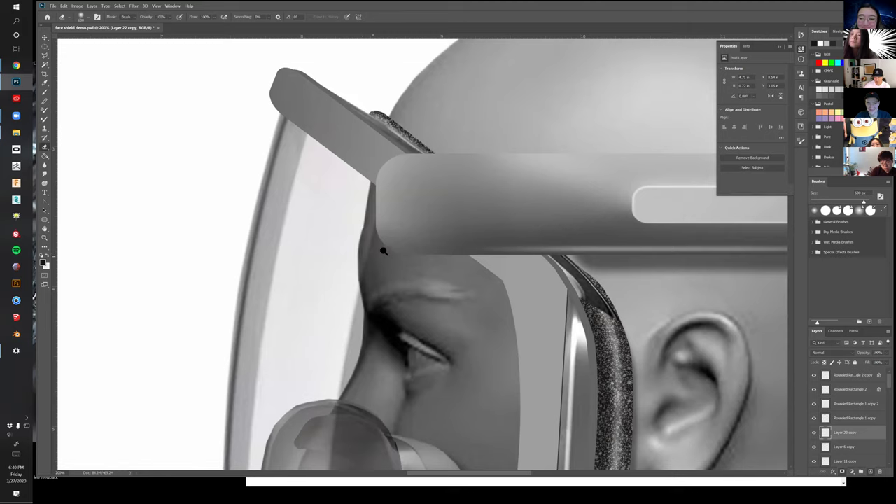
pyautogui.press('[')
pyautogui.press('[')
pyautogui.press('[')
pyautogui.press('[')
pyautogui.moveTo(367, 203)
pyautogui.mouseDown()
pyautogui.moveTo(346, 201)
pyautogui.moveTo(453, 278)
pyautogui.moveTo(421, 271)
pyautogui.moveTo(360, 200)
pyautogui.moveTo(460, 288)
pyautogui.moveTo(455, 265)
pyautogui.mouseUp()
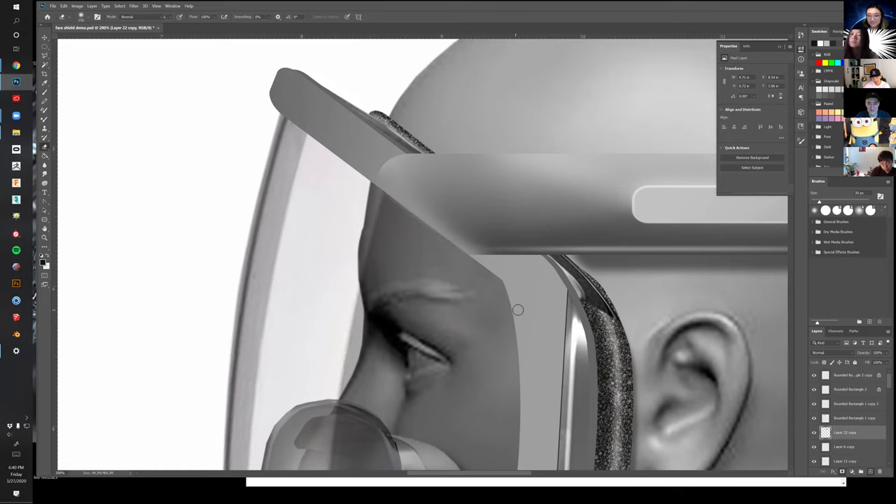
# Lock the strap layer's transparent pixels and paint its front end with the frame's gray, using a 200 px brush at 20% opacity
pyautogui.press('b')
pyautogui.press(']')
pyautogui.press(']')
pyautogui.press(']')
pyautogui.press(']')
pyautogui.press(']')
pyautogui.press(']')
pyautogui.press(']')
pyautogui.press(']')
pyautogui.press(']')
pyautogui.press(']')
pyautogui.press(']')
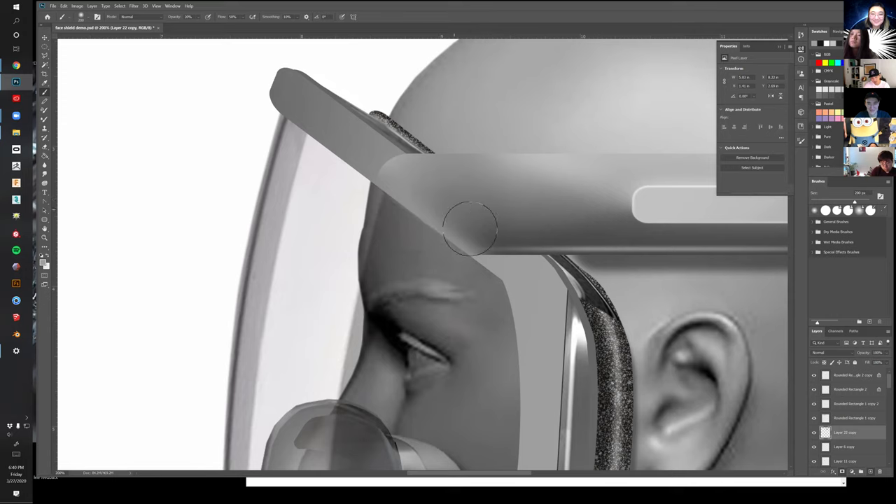
pyautogui.click(824, 362)
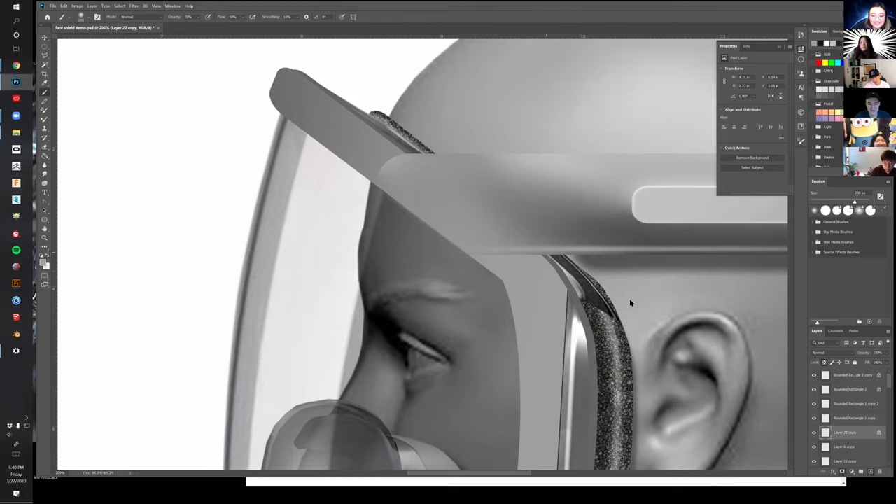
# Shift the thin highlight line along the strap's lower edge toward the back of the head and set its opacity to 35%
pyautogui.moveTo(541, 306); pyautogui.dragTo(278, 310)
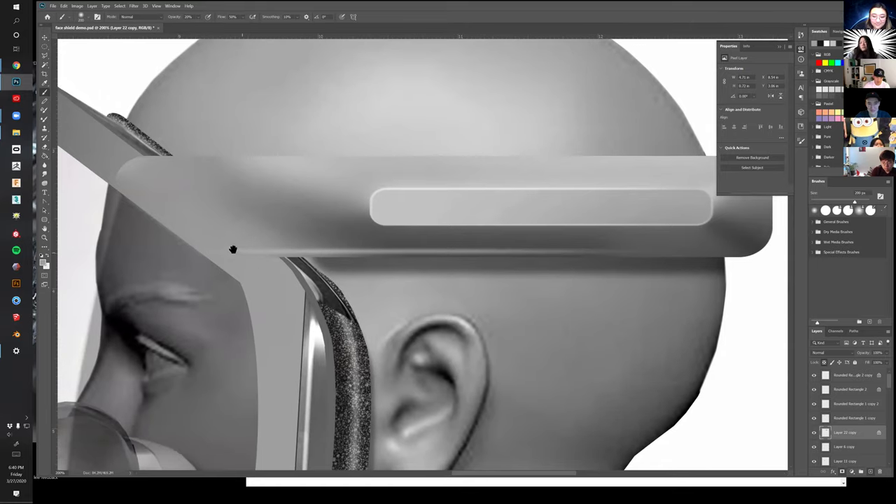
pyautogui.moveTo(291, 293); pyautogui.dragTo(303, 301)
pyautogui.press('v')
pyautogui.click(383, 262)
pyautogui.moveTo(382, 262); pyautogui.dragTo(526, 266)
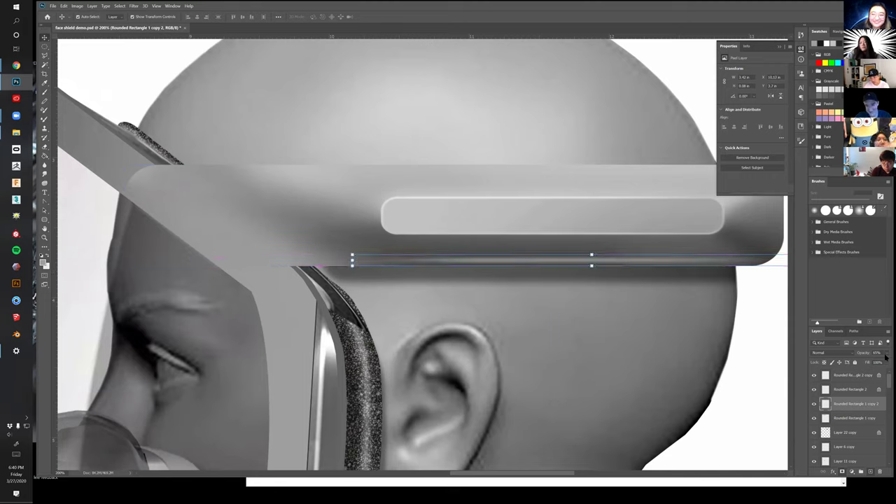
pyautogui.moveTo(872, 362); pyautogui.dragTo(866, 362)
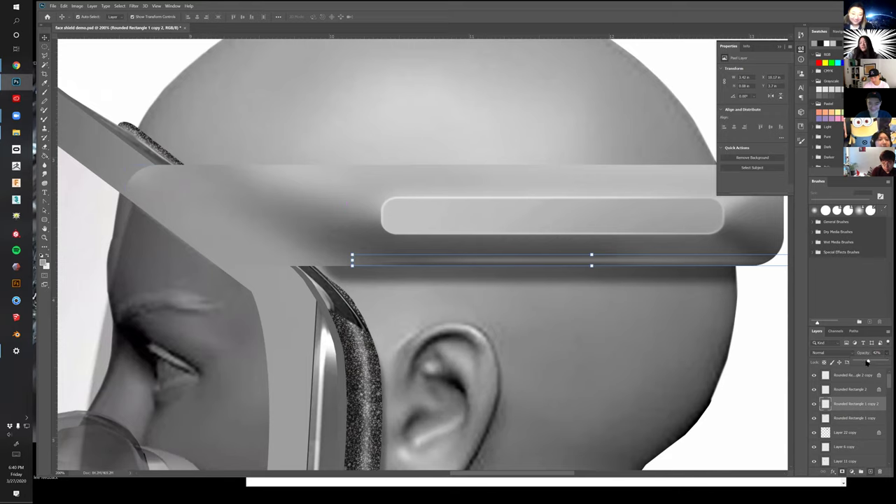
pyautogui.keyDown('alt'); pyautogui.click(583, 352); pyautogui.keyUp('alt')
pyautogui.keyDown('alt'); pyautogui.click(583, 352); pyautogui.keyUp('alt')
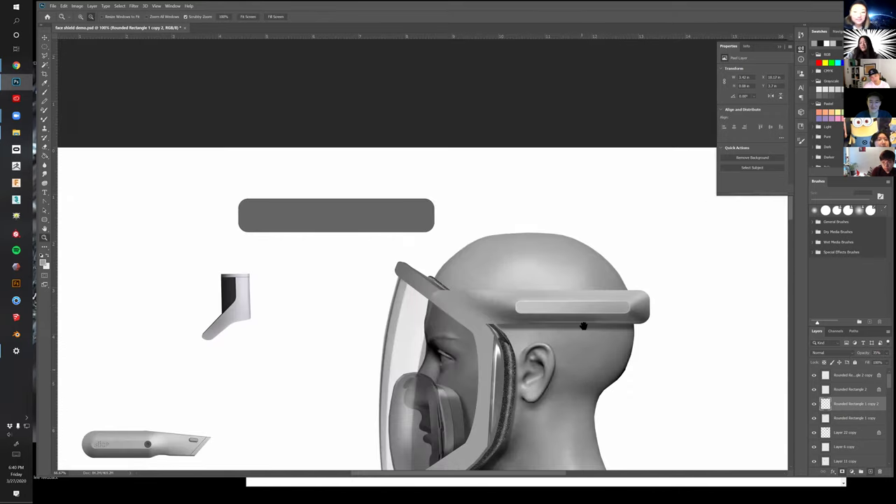
pyautogui.moveTo(584, 341); pyautogui.dragTo(568, 268)
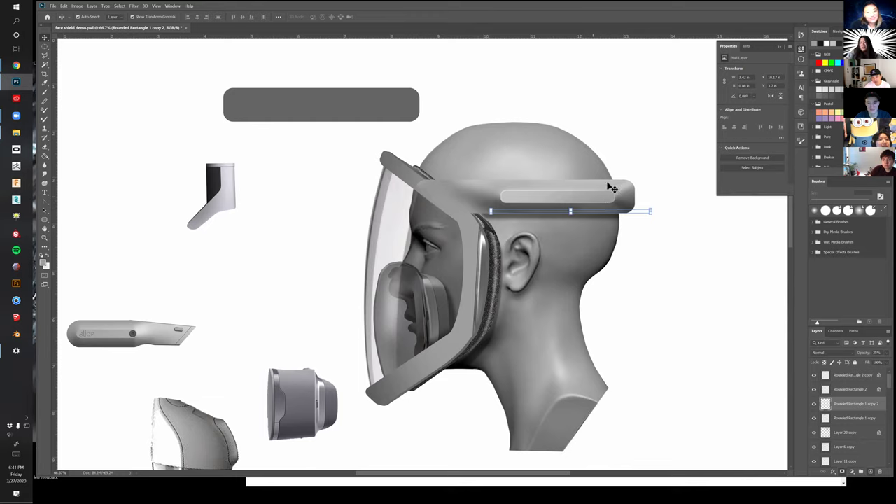
pyautogui.moveTo(607, 200); pyautogui.dragTo(592, 203)
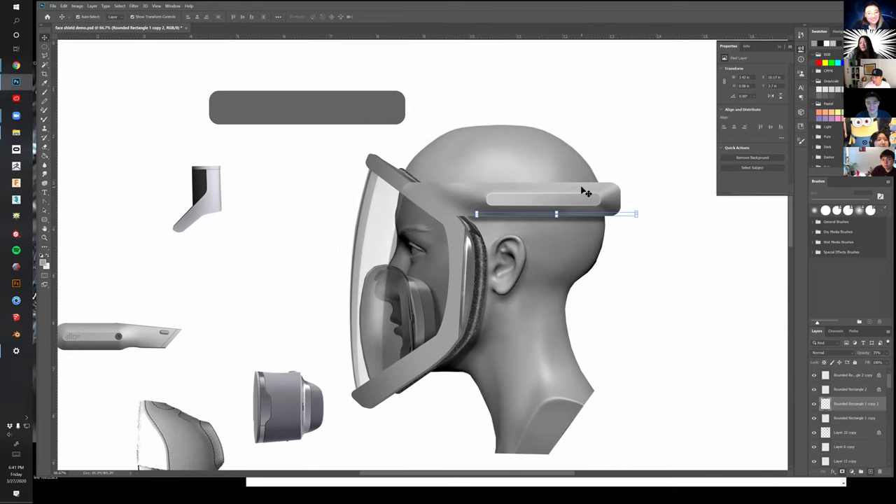
# Try moving the strap's rounded inset and its outline toward the back of the head, and undo both moves
pyautogui.press('z')
pyautogui.click(581, 194)
pyautogui.click(578, 194)
pyautogui.moveTo(518, 240); pyautogui.dragTo(466, 276)
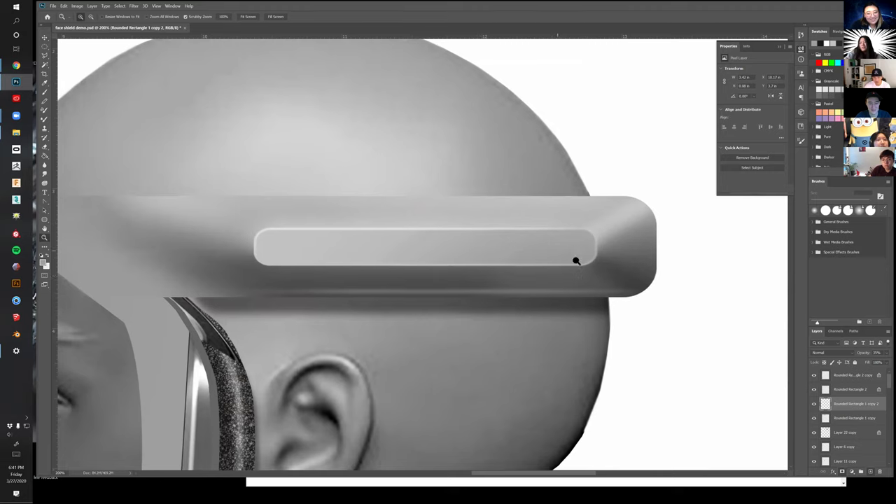
pyautogui.press('v')
pyautogui.click(599, 250)
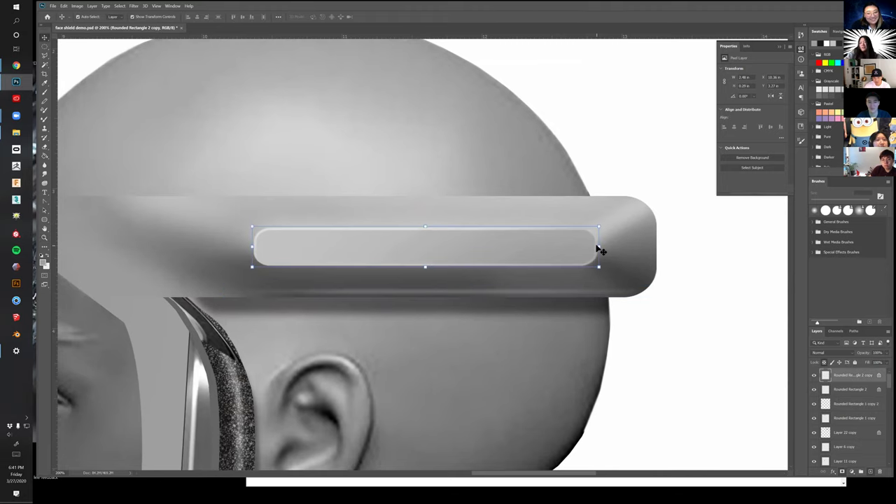
pyautogui.moveTo(597, 242); pyautogui.dragTo(687, 236)
pyautogui.click(565, 255)
pyautogui.moveTo(564, 255); pyautogui.dragTo(647, 250)
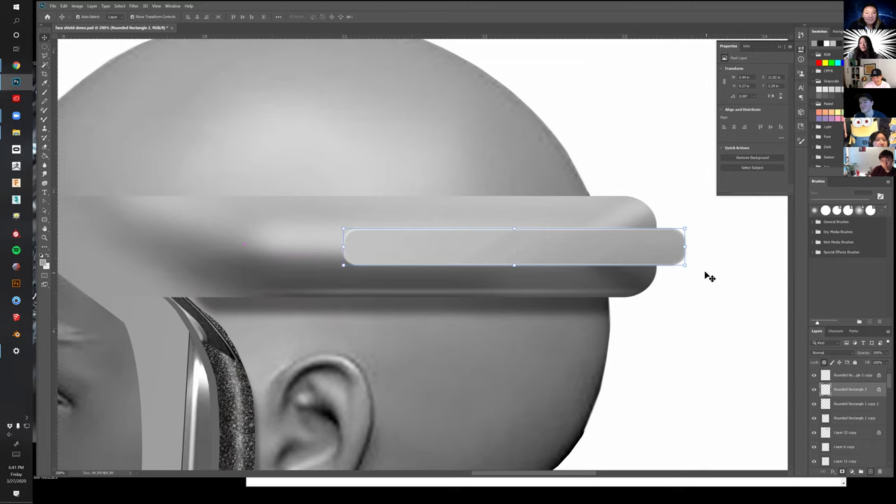
pyautogui.hotkey('ctrl', 'z')
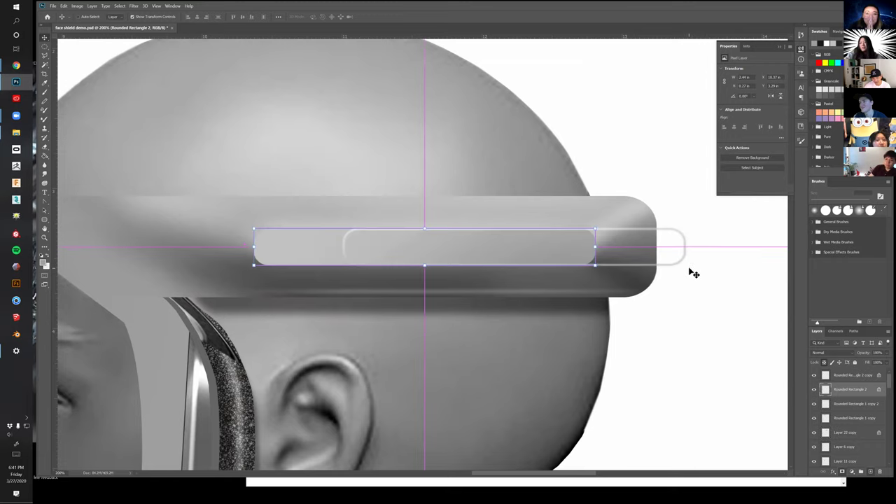
# On Layer 22 copy, outline a thin tapering sliver with the Polygonal Lasso where the strap's upper edge meets the shield frame
pyautogui.keyDown('alt'); pyautogui.click(540, 299); pyautogui.keyUp('alt')
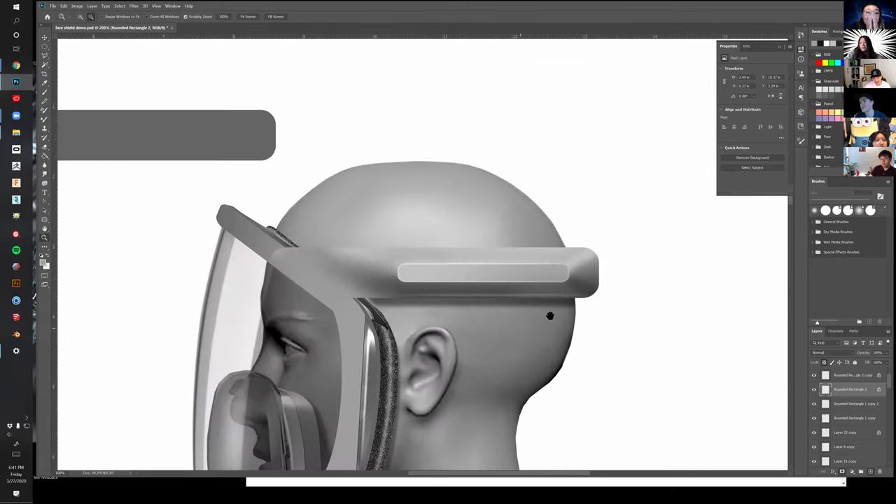
pyautogui.moveTo(536, 327); pyautogui.dragTo(570, 301)
pyautogui.hscroll(-2, 441, 263)
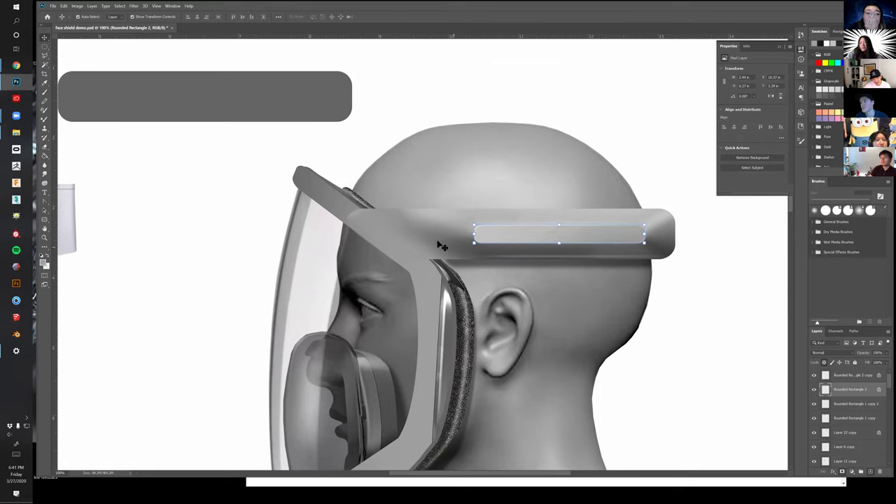
pyautogui.click(414, 243)
pyautogui.press('z')
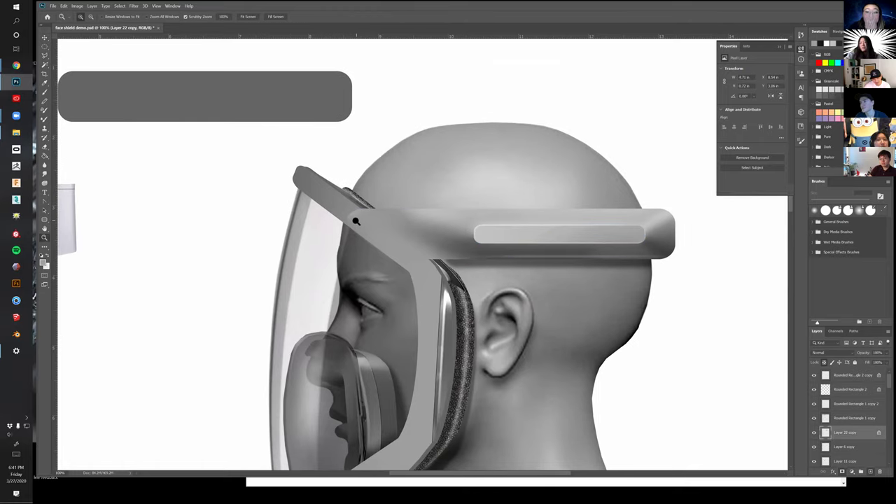
pyautogui.click(356, 218)
pyautogui.click(356, 218)
pyautogui.press('b')
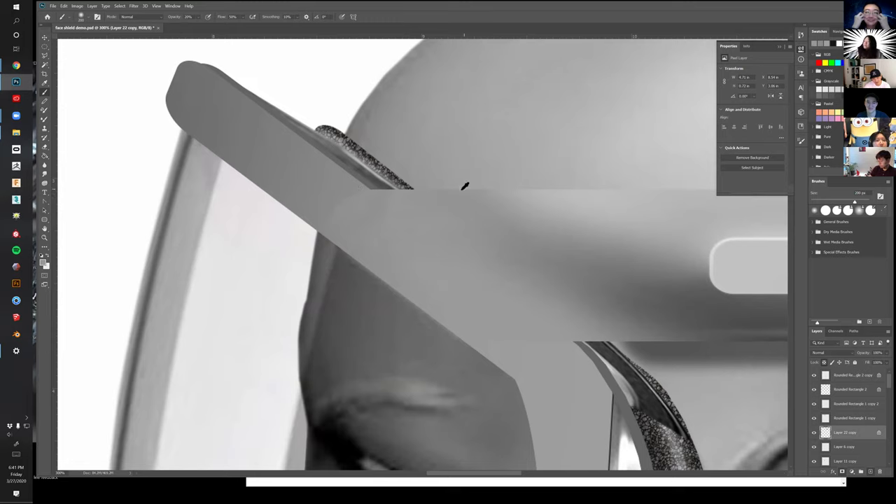
pyautogui.press('z')
pyautogui.click(430, 200)
pyautogui.moveTo(446, 204); pyautogui.dragTo(428, 234)
pyautogui.press('l')
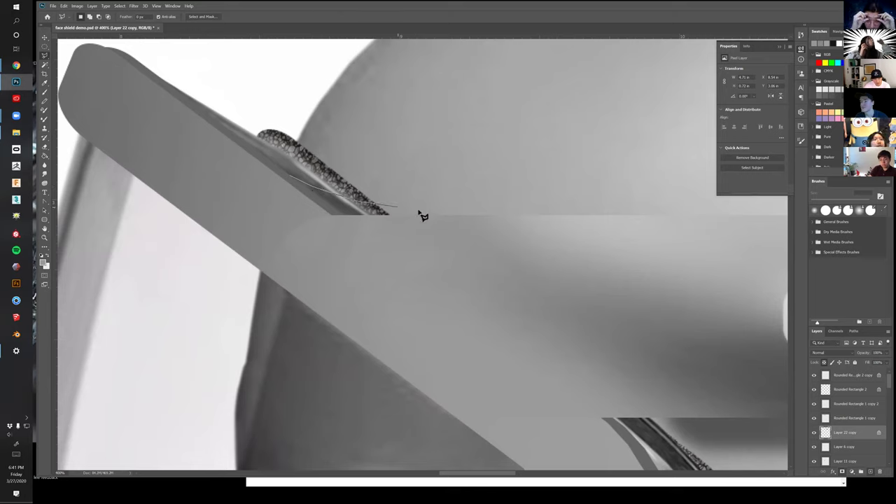
pyautogui.click(490, 219)
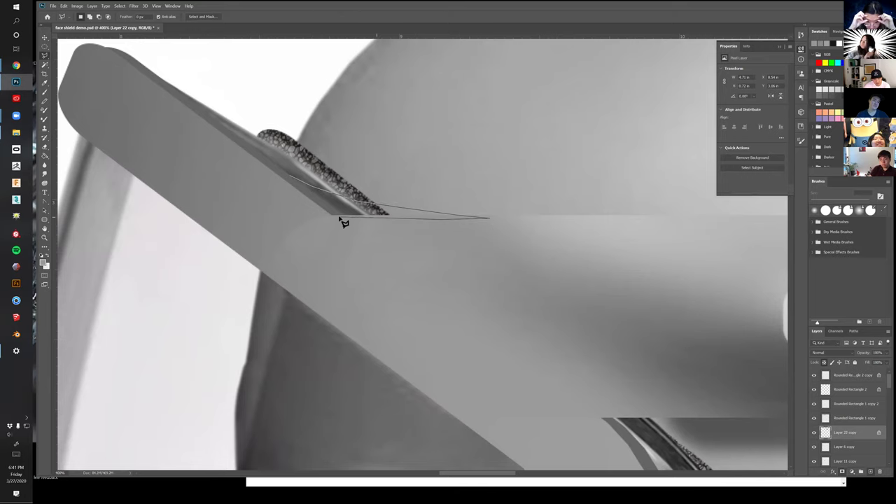
pyautogui.click(294, 181)
# Unlock the layer's transparent pixels, fill the sliver with the frame's gray at 100% brush opacity, and deselect it
pyautogui.press('b')
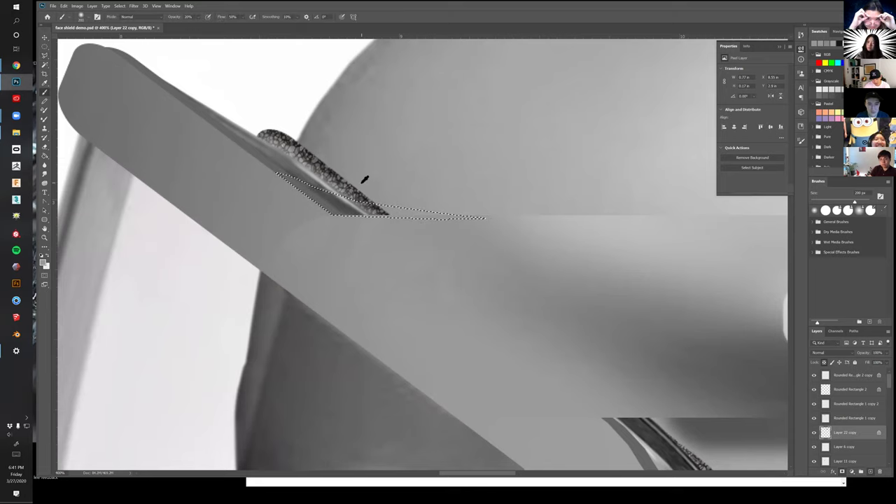
pyautogui.press('0')
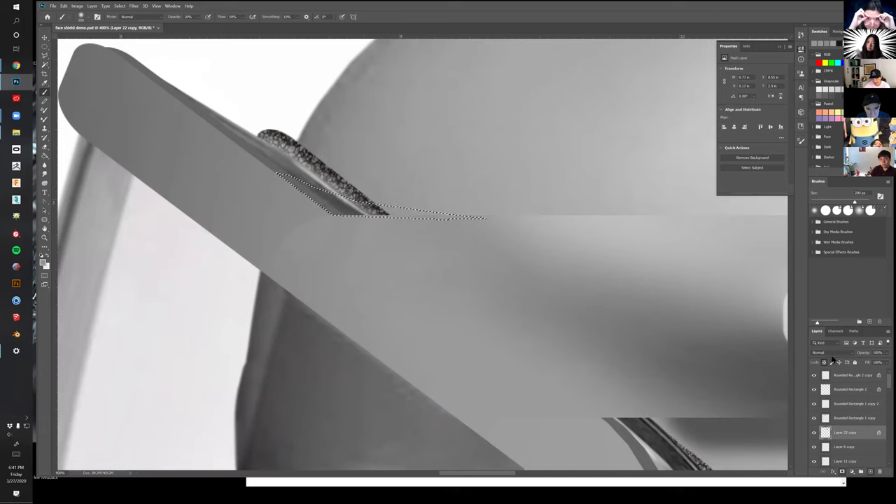
pyautogui.moveTo(501, 261); pyautogui.dragTo(443, 225)
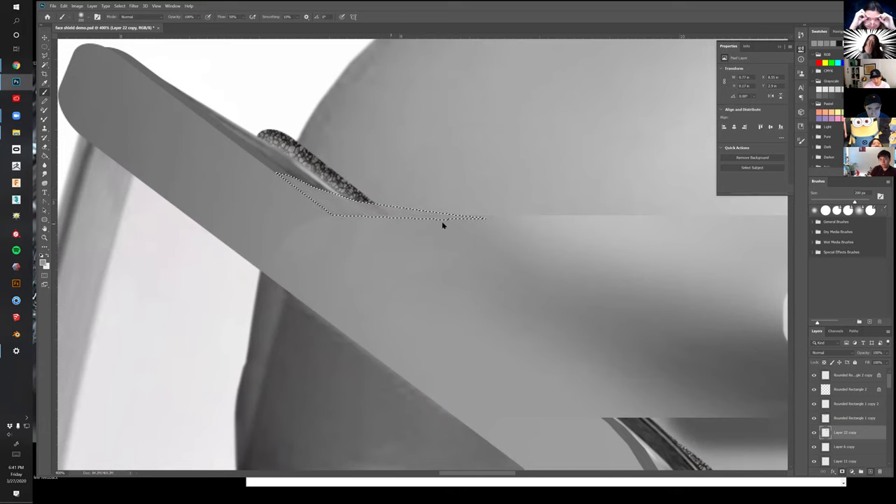
pyautogui.press('l')
pyautogui.hotkey('ctrl', 'd')
# Soften the strap's front end over the shield frame with an 80 px eraser
pyautogui.moveTo(389, 296); pyautogui.dragTo(391, 297)
pyautogui.press('e')
pyautogui.moveTo(278, 246); pyautogui.dragTo(282, 249)
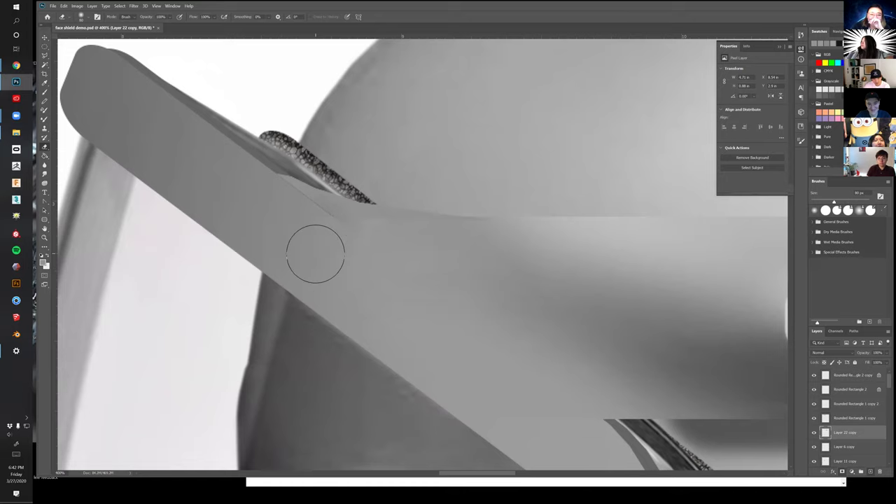
# Outline the area under the strap with the Polygonal Lasso, from the frame's inner padding to below the inset and back across the joint
pyautogui.moveTo(556, 381)
pyautogui.mouseDown()
pyautogui.moveTo(362, 284)
pyautogui.moveTo(440, 344)
pyautogui.mouseUp()
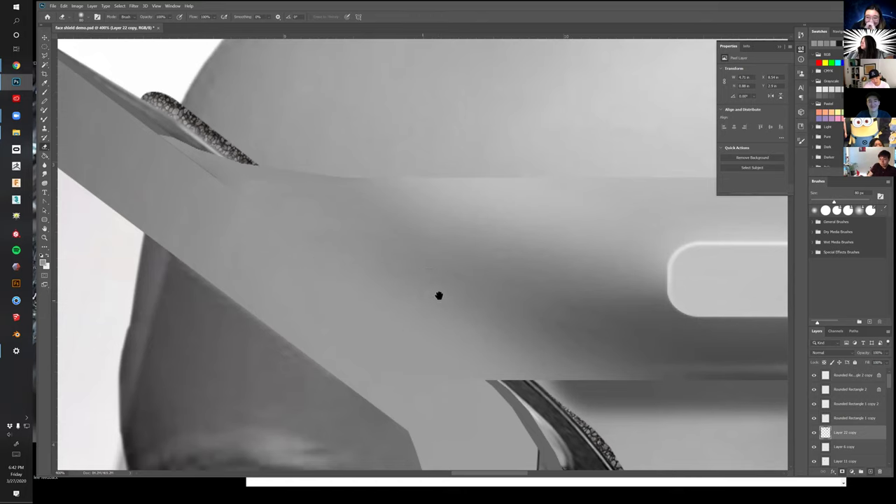
pyautogui.moveTo(439, 296); pyautogui.dragTo(400, 242)
pyautogui.press('l')
pyautogui.moveTo(474, 351); pyautogui.dragTo(385, 341)
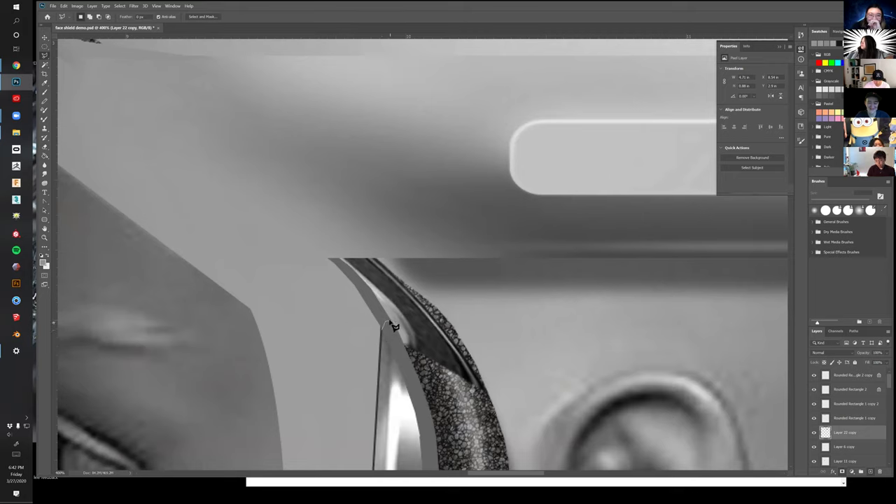
pyautogui.hotkey('ctrl', 'd')
pyautogui.press('m')
pyautogui.press('l')
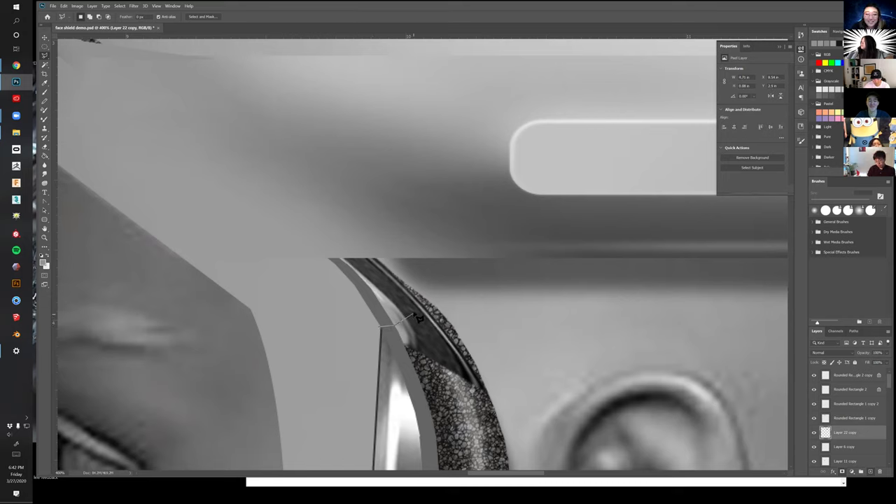
pyautogui.click(519, 259)
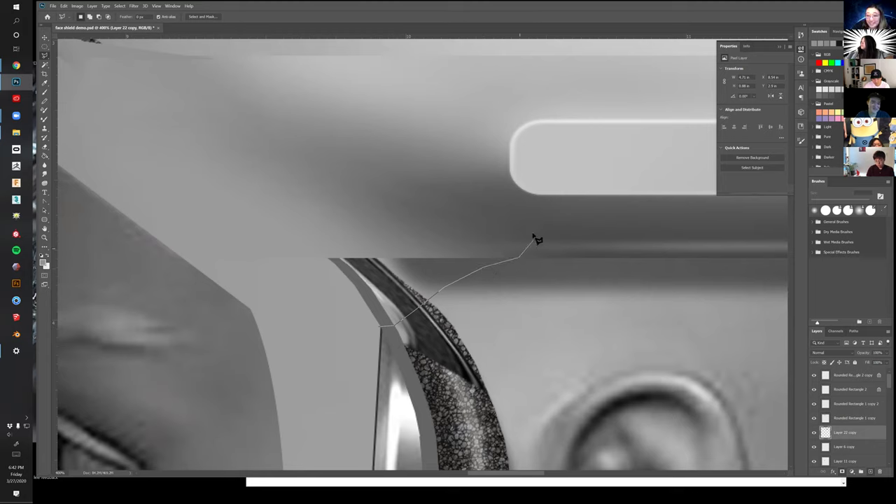
pyautogui.click(534, 215)
pyautogui.click(366, 149)
pyautogui.click(286, 144)
pyautogui.click(243, 184)
pyautogui.click(244, 233)
pyautogui.click(305, 305)
pyautogui.doubleClick(314, 350)
# Paint the selected joint area with the frame's light gray to extend the strap down over the padding
pyautogui.press('b')
pyautogui.moveTo(346, 313)
pyautogui.mouseDown()
pyautogui.moveTo(405, 308)
pyautogui.moveTo(354, 306)
pyautogui.moveTo(487, 325)
pyautogui.moveTo(439, 317)
pyautogui.mouseUp()
pyautogui.click(497, 320)
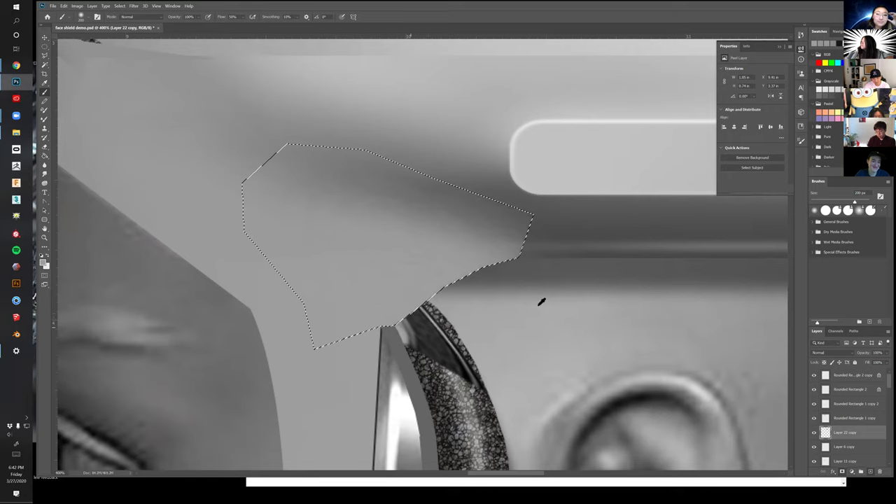
# Try shading the selected joint area with a darker gray sampled from the strap, and undo that shading
pyautogui.keyDown('alt'); pyautogui.click(545, 244); pyautogui.keyUp('alt')
pyautogui.click(552, 260)
pyautogui.click(534, 273)
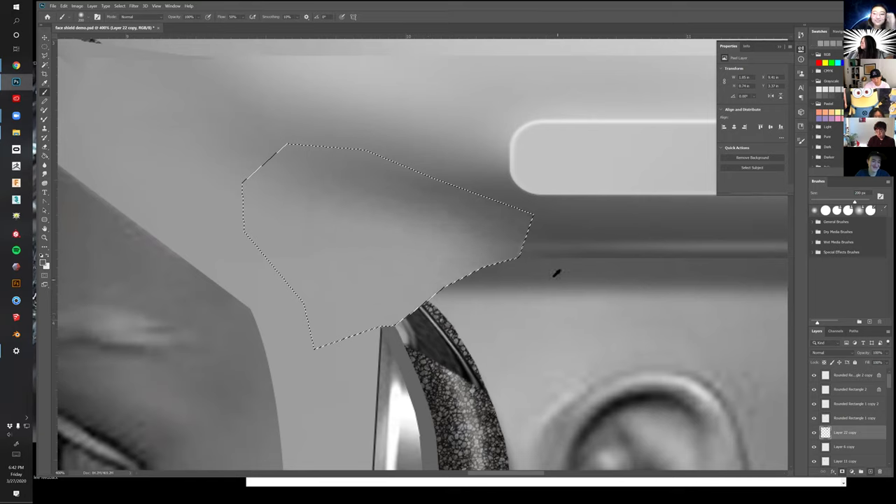
pyautogui.click(542, 268)
pyautogui.moveTo(555, 286)
pyautogui.mouseDown()
pyautogui.moveTo(408, 178)
pyautogui.moveTo(589, 271)
pyautogui.moveTo(455, 207)
pyautogui.moveTo(559, 308)
pyautogui.mouseUp()
pyautogui.hotkey('ctrl', 'd')
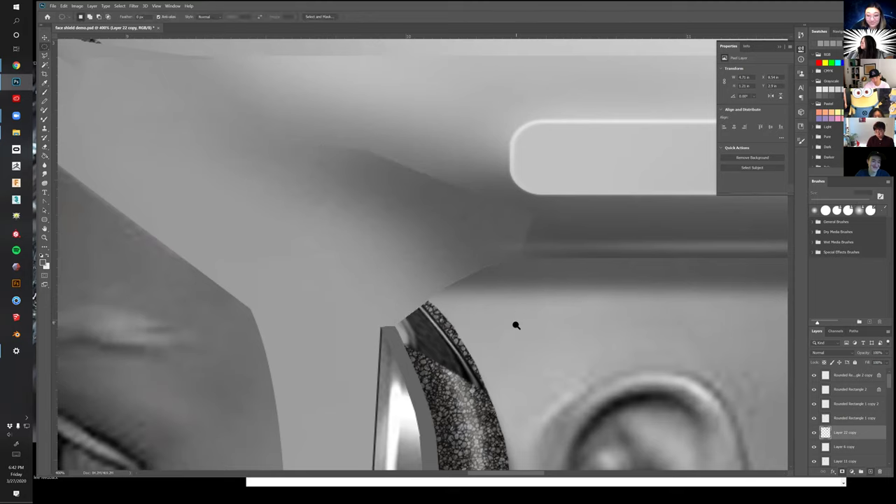
pyautogui.press('z')
pyautogui.keyDown('alt'); pyautogui.click(518, 325); pyautogui.keyUp('alt')
pyautogui.hotkey('ctrl', 'z')
pyautogui.hotkey('ctrl', 'z')
pyautogui.hotkey('ctrl', 'z')
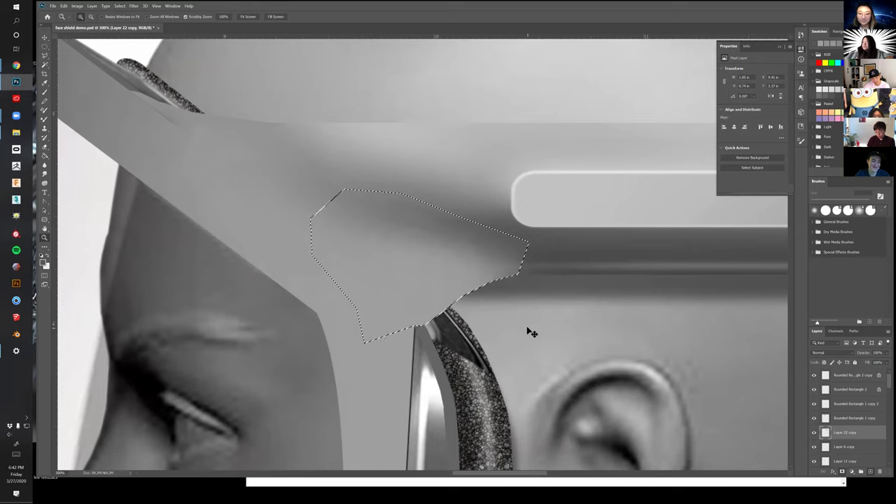
# Deselect the joint area, lock the strap layer's transparent pixels, and darken the strap's lower front corner with a soft brush
pyautogui.press('m')
pyautogui.hotkey('ctrl', 'd')
pyautogui.press('b')
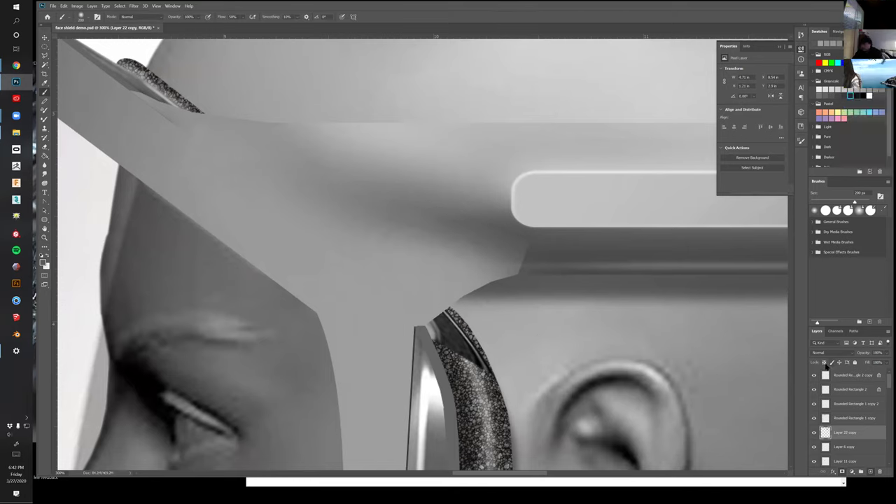
pyautogui.press('[')
pyautogui.press('[')
pyautogui.press('[')
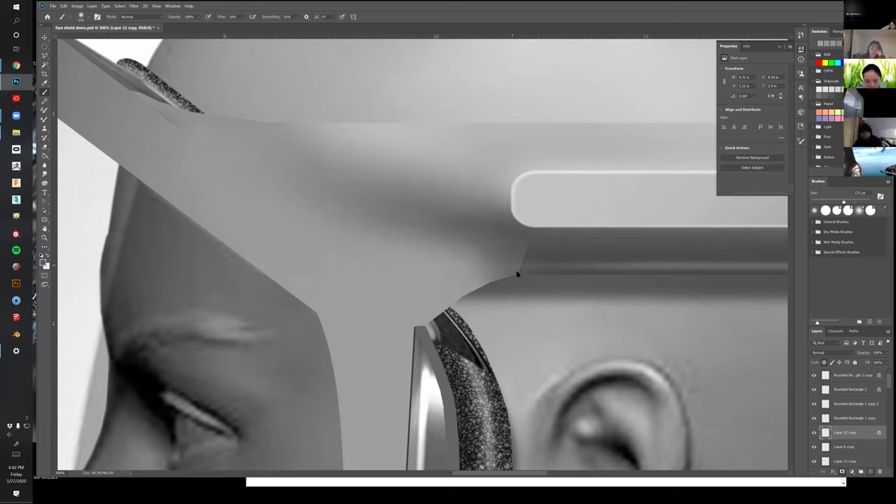
pyautogui.press('[')
pyautogui.press('[')
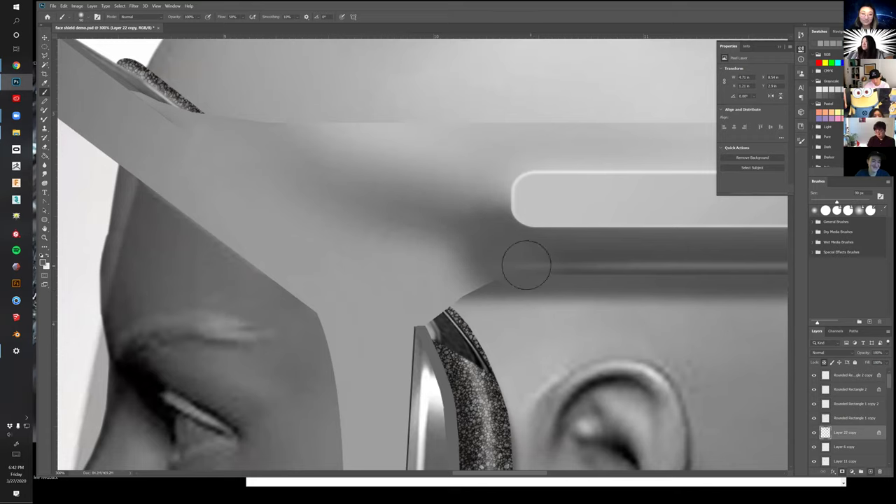
# Blend the dark strap shading down toward the frame with a 175 px brush at 20% opacity
pyautogui.press(']')
pyautogui.press(']')
pyautogui.press(']')
pyautogui.press(']')
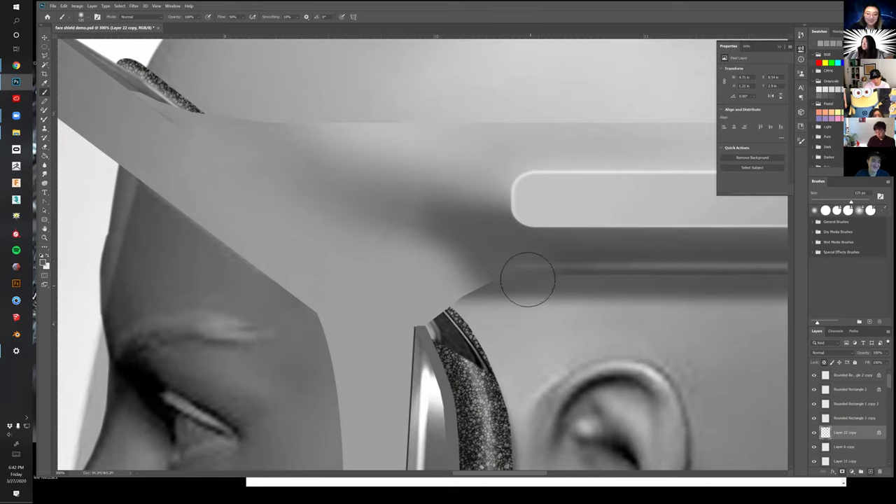
pyautogui.press('2')
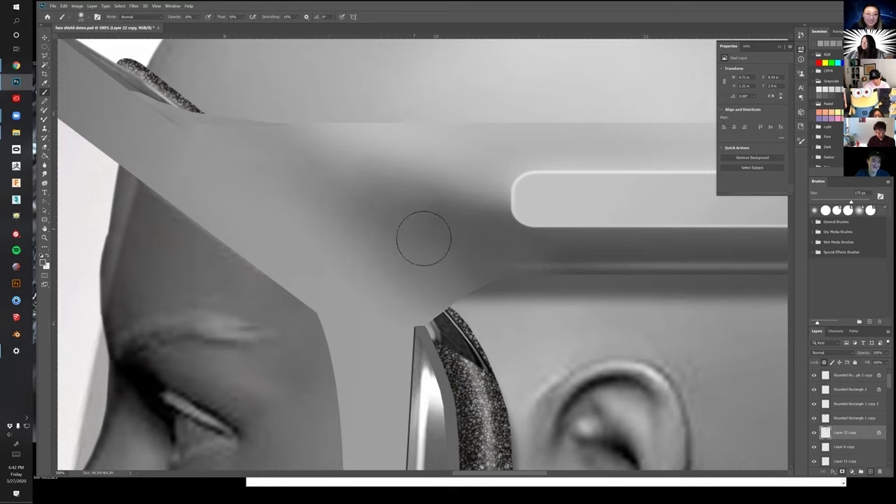
# Examine the shaded strap joint close up and against the whole face shield
pyautogui.moveTo(481, 300)
pyautogui.mouseDown()
pyautogui.moveTo(534, 348)
pyautogui.moveTo(478, 220)
pyautogui.moveTo(494, 194)
pyautogui.moveTo(542, 230)
pyautogui.moveTo(534, 167)
pyautogui.mouseUp()
pyautogui.hotkey('ctrl', 'space')
pyautogui.keyDown('ctrl'); pyautogui.keyDown('alt'); pyautogui.click(536, 346); pyautogui.keyUp('alt'); pyautogui.keyUp('ctrl')
pyautogui.keyDown('ctrl'); pyautogui.keyDown('alt'); pyautogui.click(536, 347); pyautogui.keyUp('alt'); pyautogui.keyUp('ctrl')
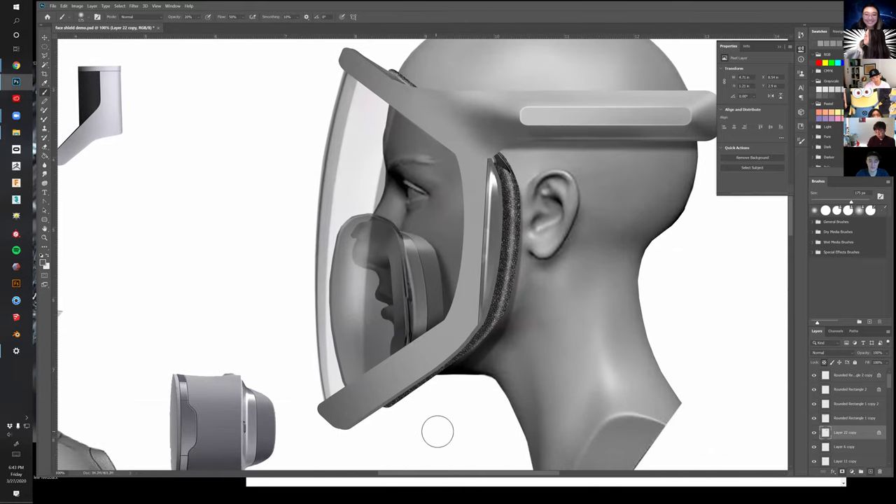
pyautogui.moveTo(554, 195); pyautogui.dragTo(573, 261)
pyautogui.hotkey('ctrl', 'space')
pyautogui.keyDown('ctrl'); pyautogui.click(507, 194); pyautogui.keyUp('ctrl')
pyautogui.keyDown('ctrl'); pyautogui.click(507, 195); pyautogui.keyUp('ctrl')
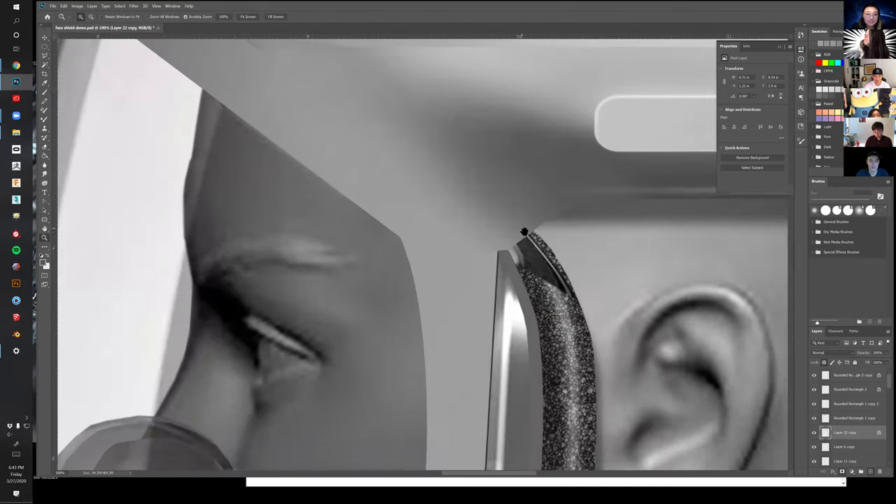
pyautogui.moveTo(510, 207); pyautogui.dragTo(533, 246)
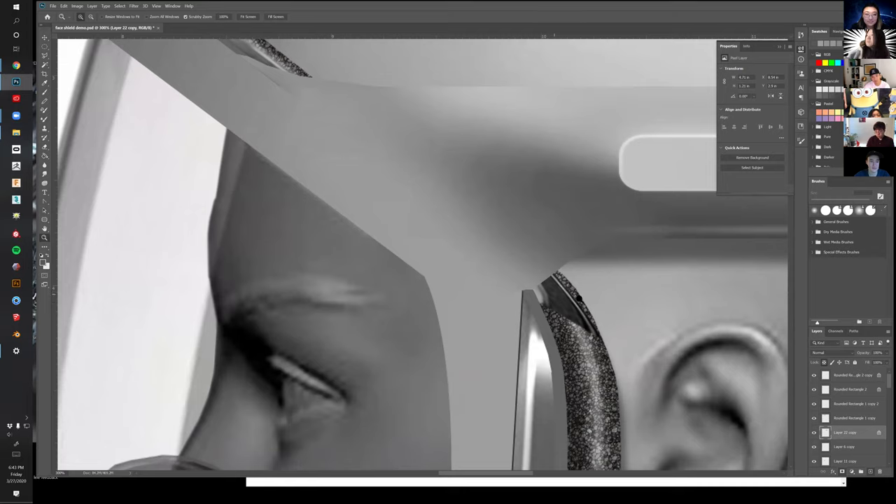
pyautogui.keyDown('alt'); pyautogui.click(585, 299); pyautogui.keyUp('alt')
pyautogui.keyDown('alt'); pyautogui.click(586, 299); pyautogui.keyUp('alt')
pyautogui.moveTo(623, 320); pyautogui.dragTo(528, 242)
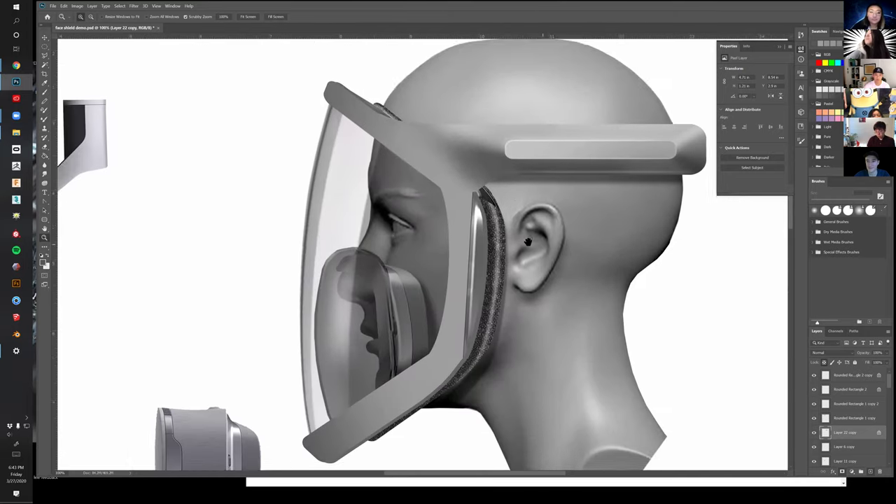
# Outline the strap's upper joint with the Polygonal Lasso, from the upper padding along the top edge and back across the frame
pyautogui.moveTo(357, 137); pyautogui.dragTo(413, 278)
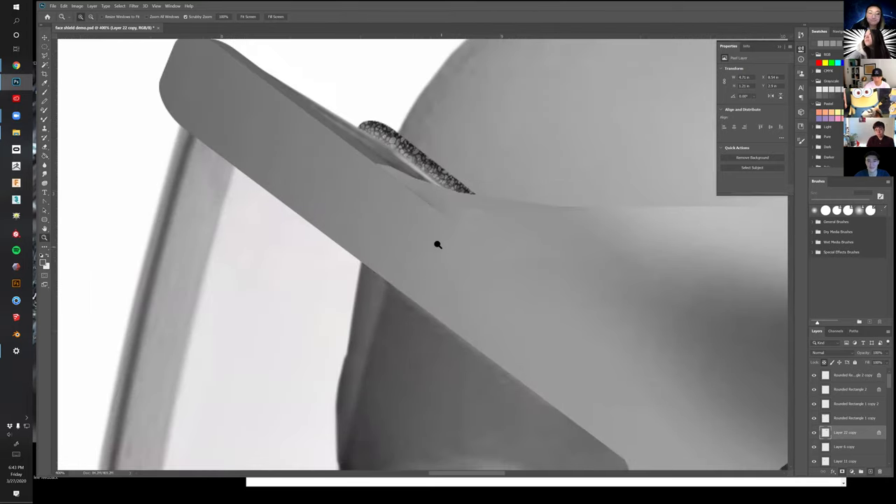
pyautogui.press('l')
pyautogui.moveTo(560, 207); pyautogui.dragTo(456, 195)
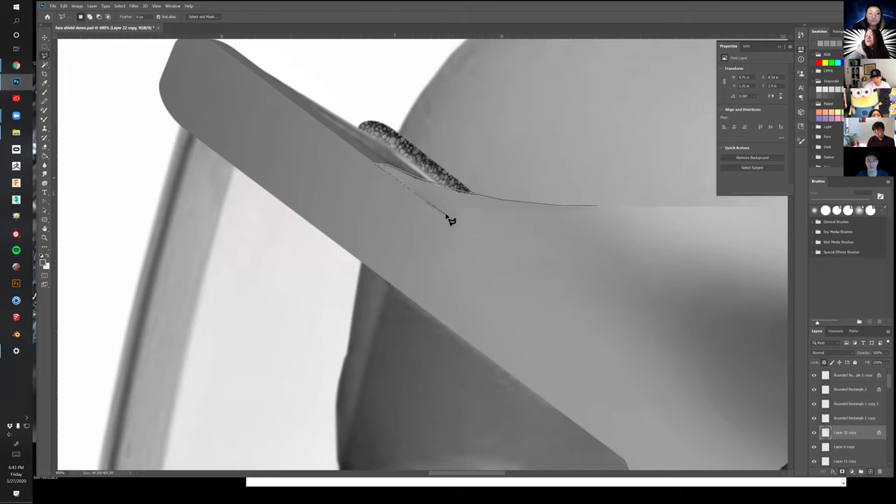
pyautogui.moveTo(449, 223)
pyautogui.mouseDown()
pyautogui.moveTo(449, 268)
pyautogui.moveTo(511, 308)
pyautogui.moveTo(594, 297)
pyautogui.moveTo(666, 231)
pyautogui.mouseUp()
pyautogui.press('Delete')
pyautogui.hotkey('ctrl', 'd')
pyautogui.hotkey('ctrl', 'shift', 'd')
# Unlock the layer's transparent pixels, paint the selected upper joint with the frame's gray at 100% opacity, and deselect
pyautogui.press('b')
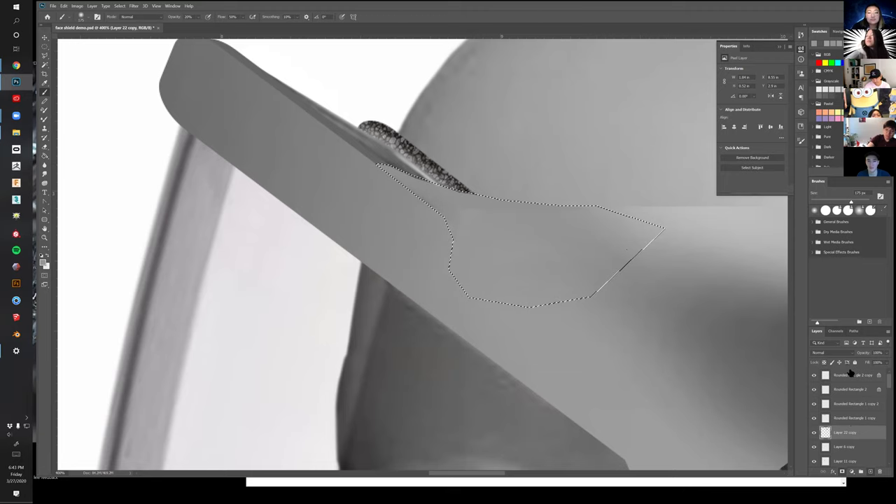
pyautogui.click(814, 433)
pyautogui.click(814, 432)
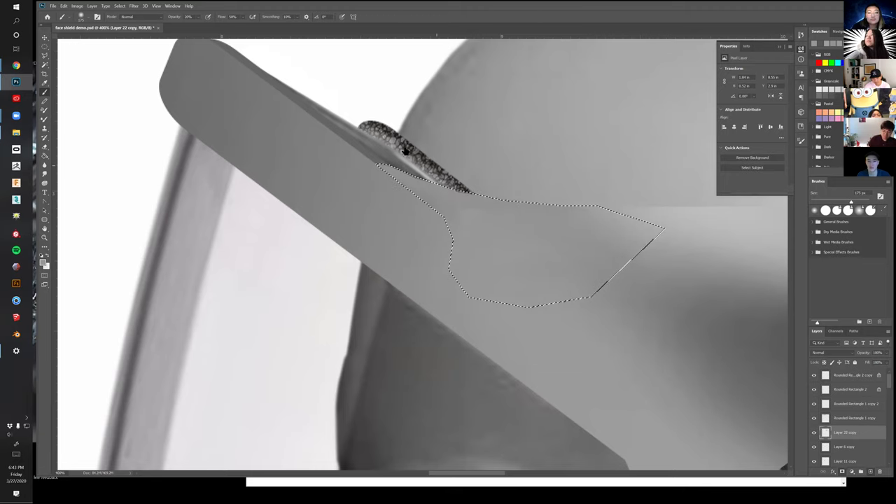
pyautogui.moveTo(476, 178); pyautogui.dragTo(406, 184)
pyautogui.press('o')
pyautogui.hotkey('ctrl', 'z')
pyautogui.hotkey('ctrl', 'z')
pyautogui.press('b')
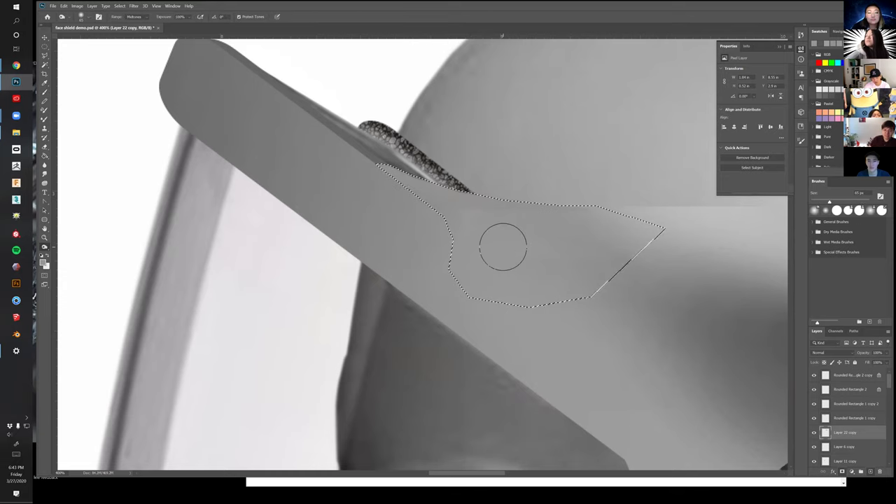
pyautogui.press('0')
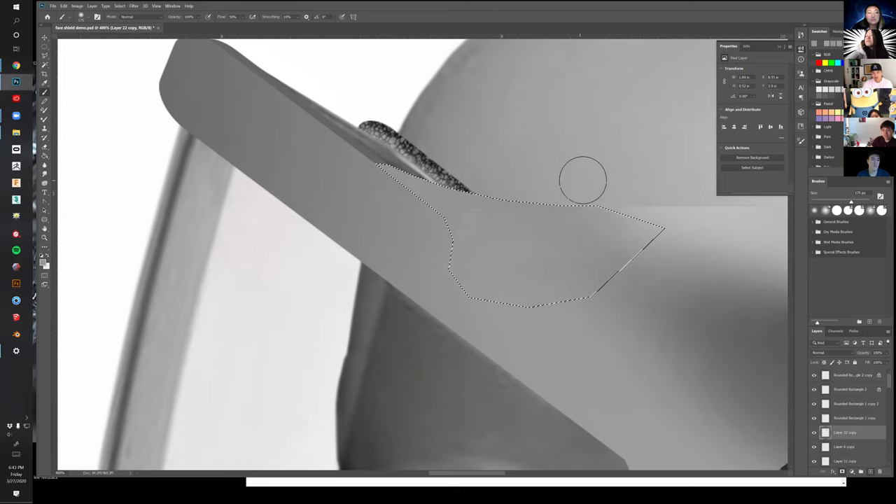
pyautogui.press('m')
pyautogui.click(654, 332)
# Lock the layer's transparent pixels and paint a sampled light gray highlight along the strap's upper edge toward the frame
pyautogui.press('z')
pyautogui.keyDown('alt'); pyautogui.click(599, 314); pyautogui.keyUp('alt')
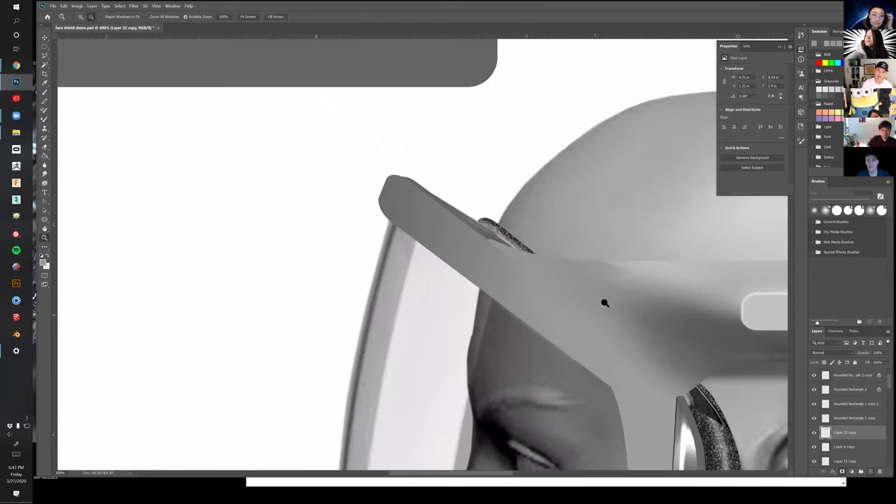
pyautogui.moveTo(617, 295); pyautogui.dragTo(538, 242)
pyautogui.press('m')
pyautogui.press('b')
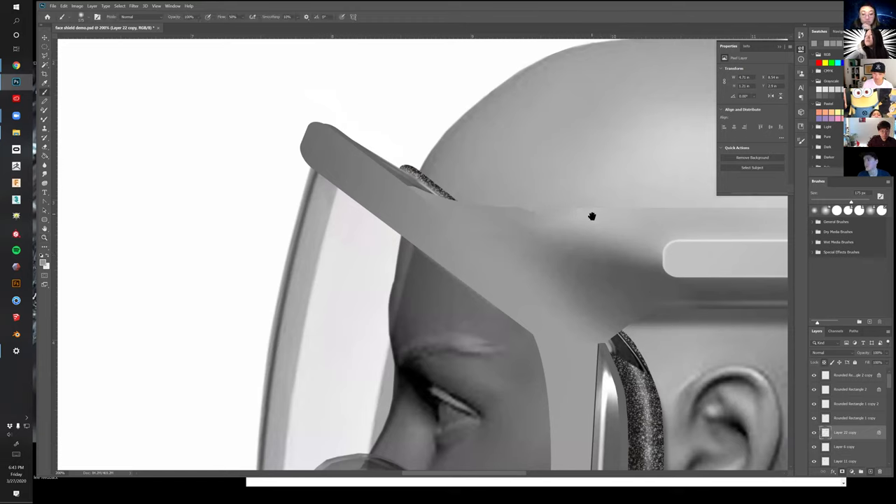
pyautogui.keyDown('alt'); pyautogui.click(565, 211); pyautogui.keyUp('alt')
pyautogui.moveTo(566, 209); pyautogui.dragTo(519, 177)
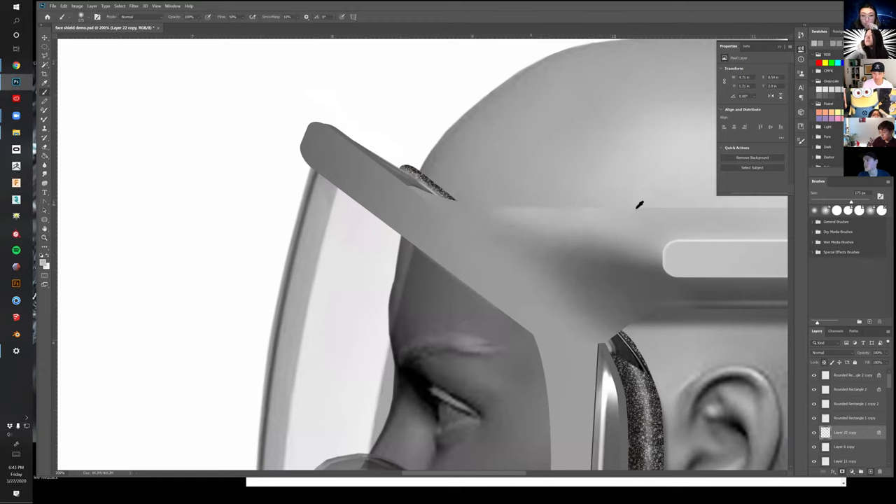
pyautogui.moveTo(564, 199); pyautogui.dragTo(324, 184)
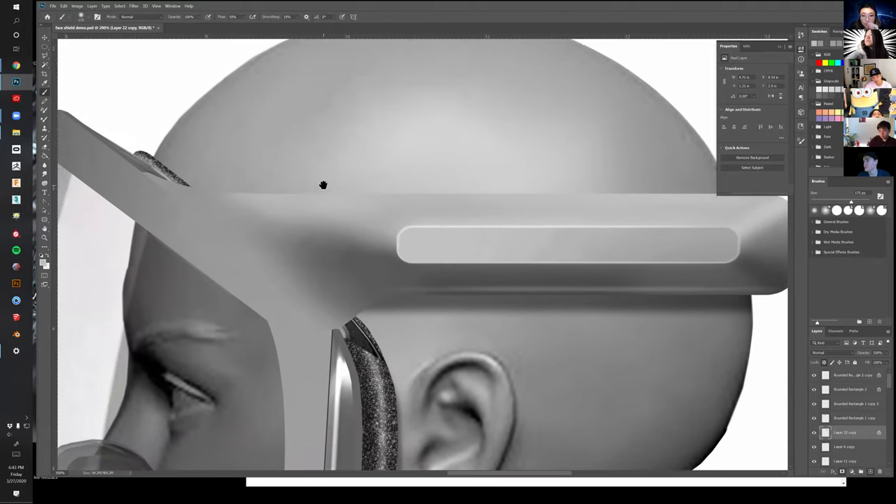
pyautogui.moveTo(435, 187); pyautogui.dragTo(389, 185)
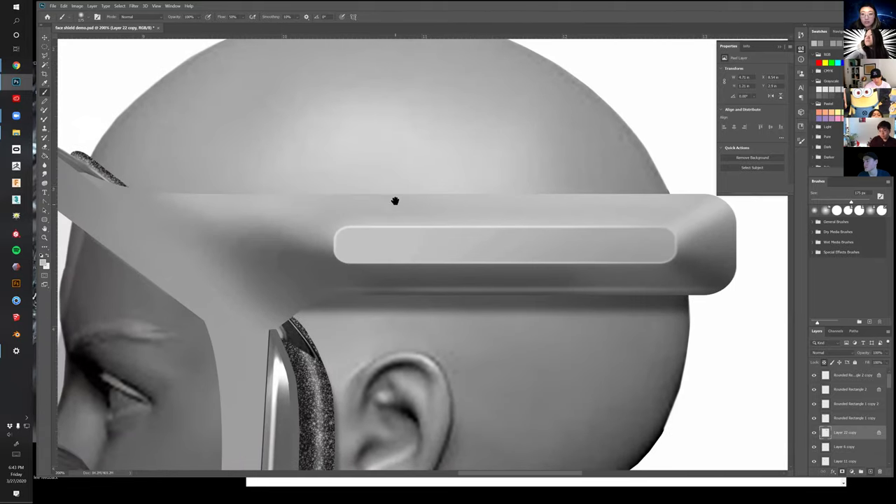
pyautogui.press('[')
pyautogui.press('[')
pyautogui.press('[')
pyautogui.press('[')
# Collapse the Properties panel and warp the strap's shadow on the head so its front end curves down toward the frame's padding
pyautogui.press('v')
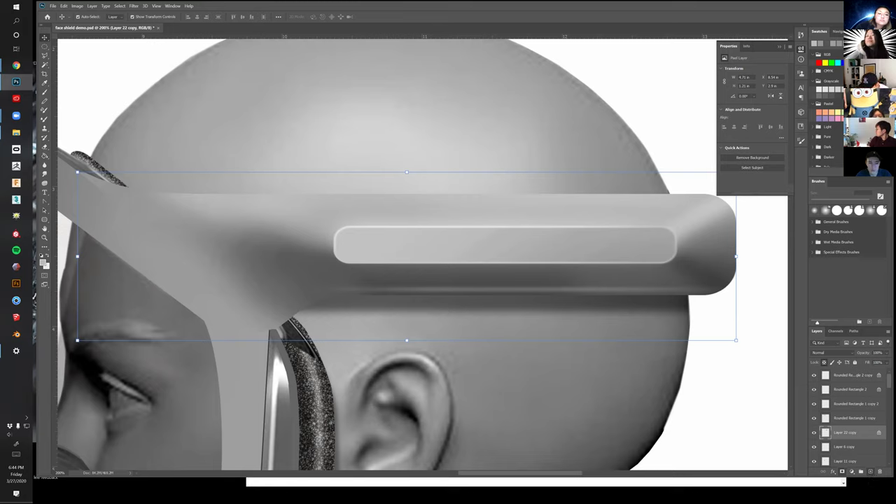
pyautogui.click(777, 43)
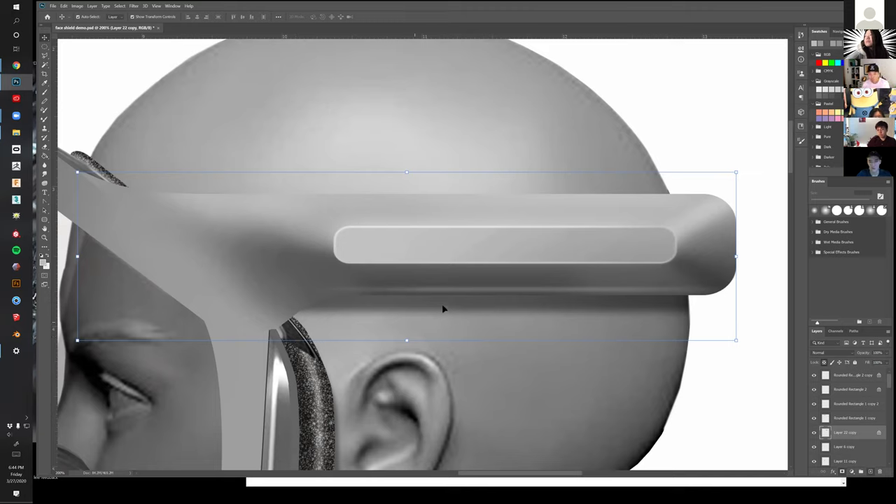
pyautogui.click(380, 306)
pyautogui.scroll(-2, 529, 344)
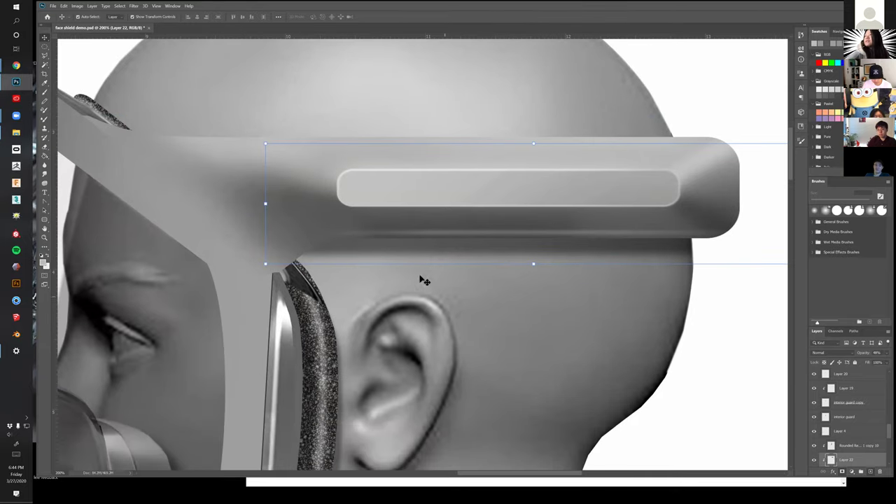
pyautogui.hotkey('ctrl', 't')
pyautogui.rightClick(268, 264)
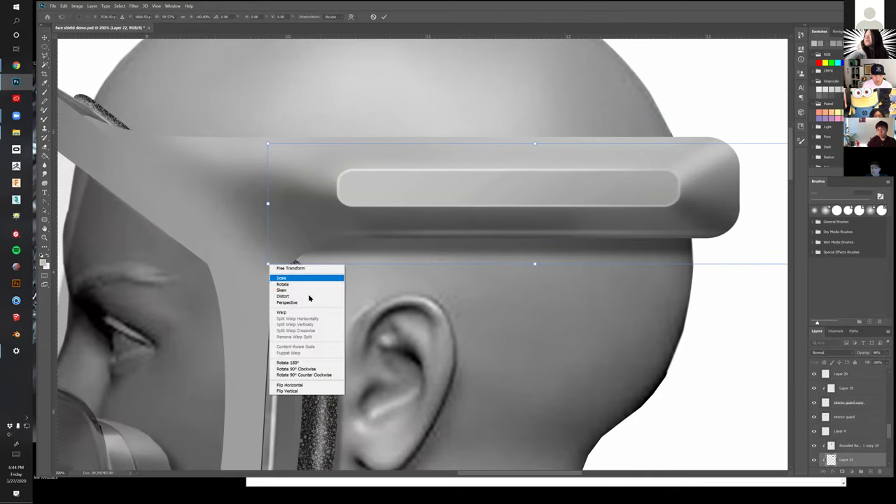
pyautogui.click(284, 312)
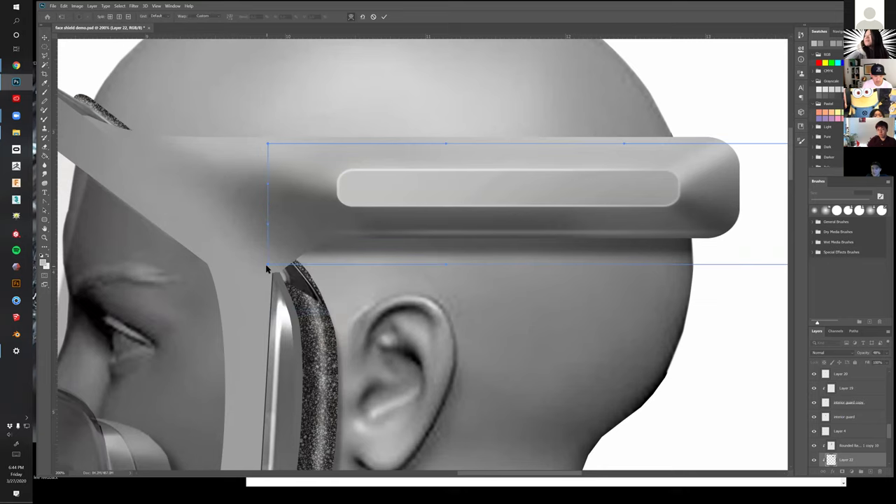
pyautogui.moveTo(255, 281); pyautogui.dragTo(238, 306)
pyautogui.moveTo(446, 266); pyautogui.dragTo(276, 241)
pyautogui.moveTo(237, 310); pyautogui.dragTo(267, 325)
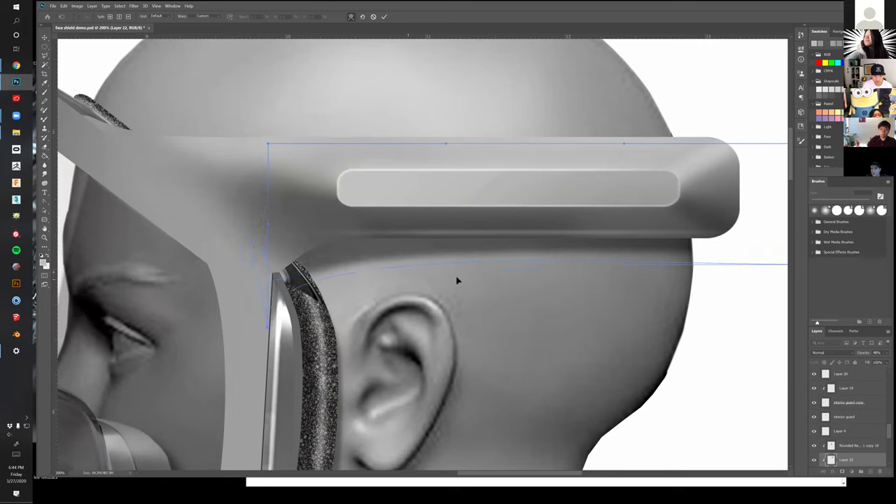
pyautogui.moveTo(619, 263); pyautogui.dragTo(396, 261)
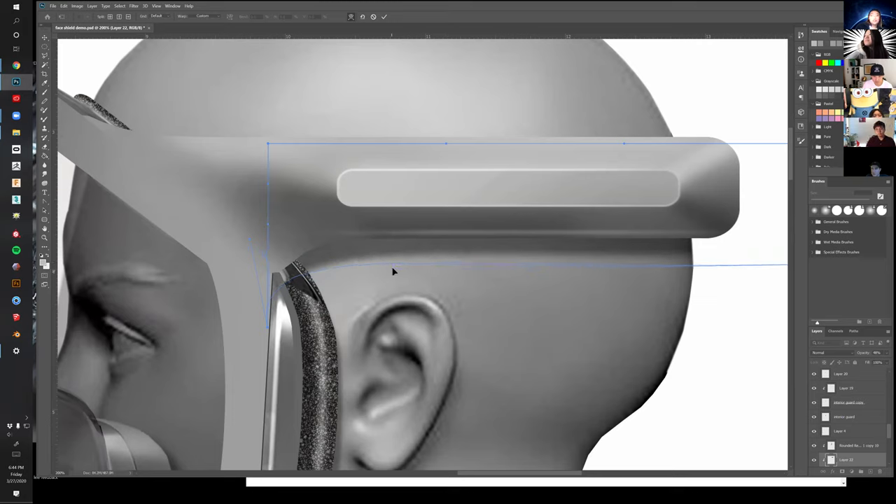
pyautogui.moveTo(268, 325); pyautogui.dragTo(293, 327)
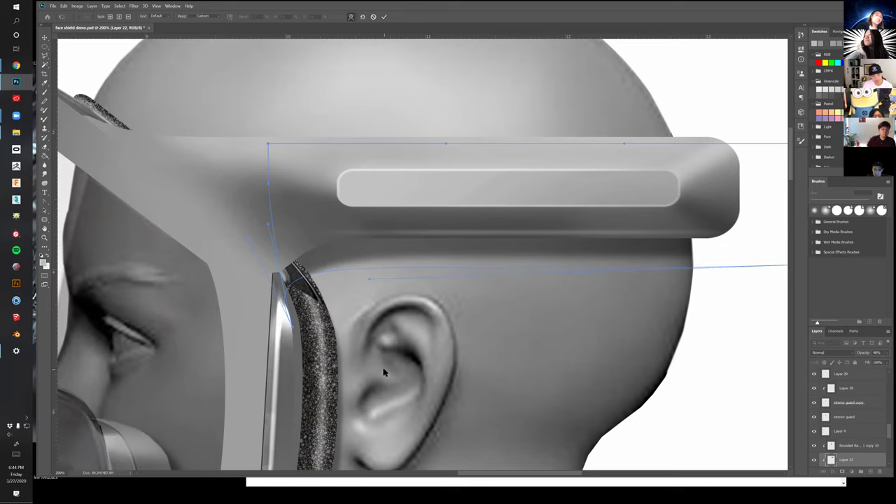
pyautogui.press('Return')
# Inspect the whole face shield and compare the strap joint with the strap layer hidden and shown
pyautogui.press('z')
pyautogui.keyDown('alt'); pyautogui.click(340, 324); pyautogui.keyUp('alt')
pyautogui.keyDown('alt'); pyautogui.click(340, 325); pyautogui.keyUp('alt')
pyautogui.moveTo(369, 409); pyautogui.dragTo(492, 242)
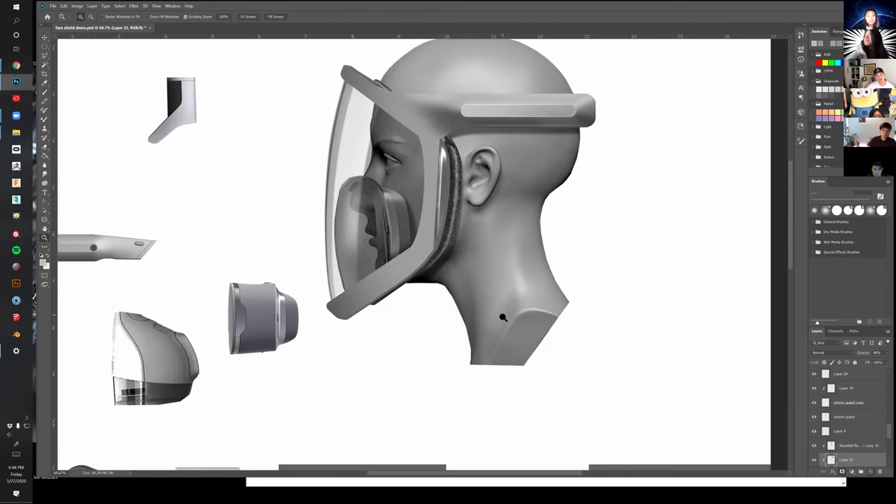
pyautogui.click(400, 126)
pyautogui.click(398, 120)
pyautogui.moveTo(399, 136); pyautogui.dragTo(392, 294)
pyautogui.press('v')
pyautogui.click(470, 238)
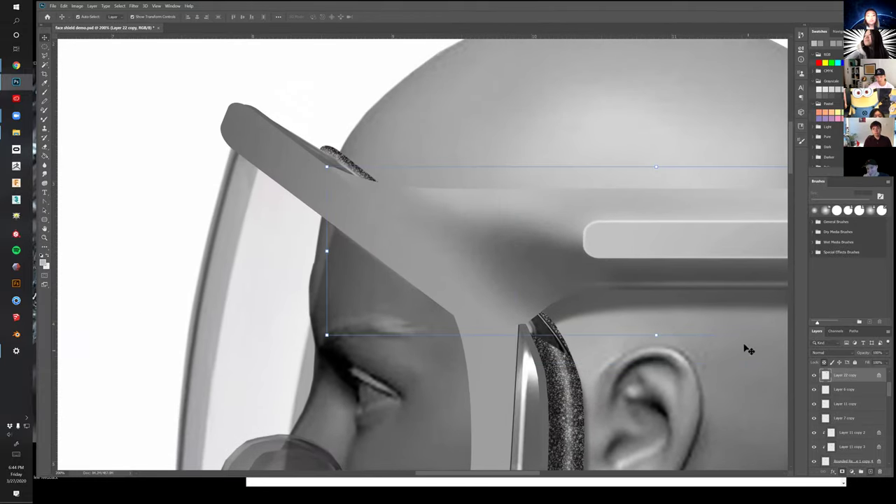
pyautogui.click(814, 376)
pyautogui.click(813, 376)
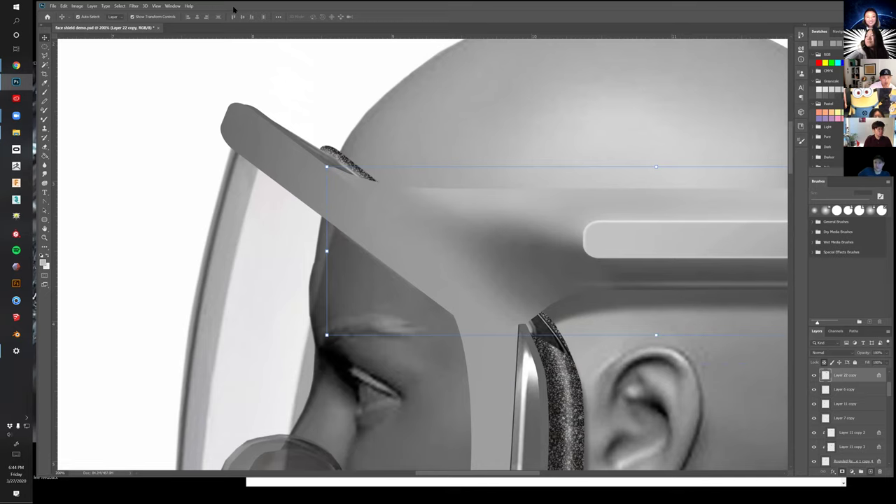
# Save the face shield document
pyautogui.moveTo(233, 9); pyautogui.dragTo(236, 11)
pyautogui.click(123, 19)
pyautogui.click(120, 30)
pyautogui.scroll(2, 849, 388)
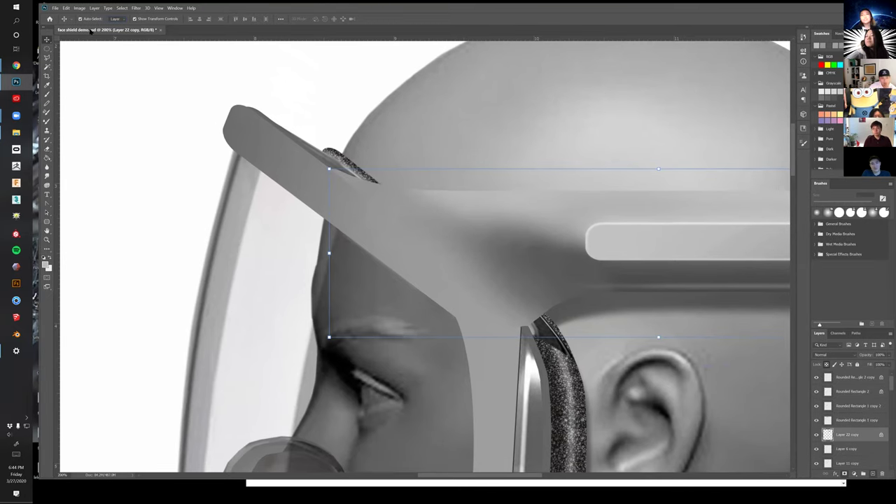
pyautogui.click(56, 7)
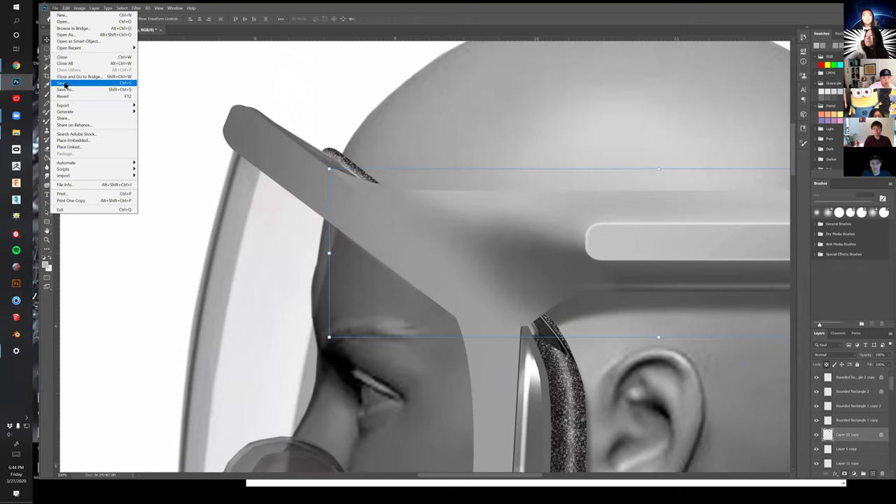
pyautogui.click(67, 85)
# Move the purple cylindrical part beside the gray translucent housing, and lower the utility knife to just above them
pyautogui.scroll(-3, 479, 299)
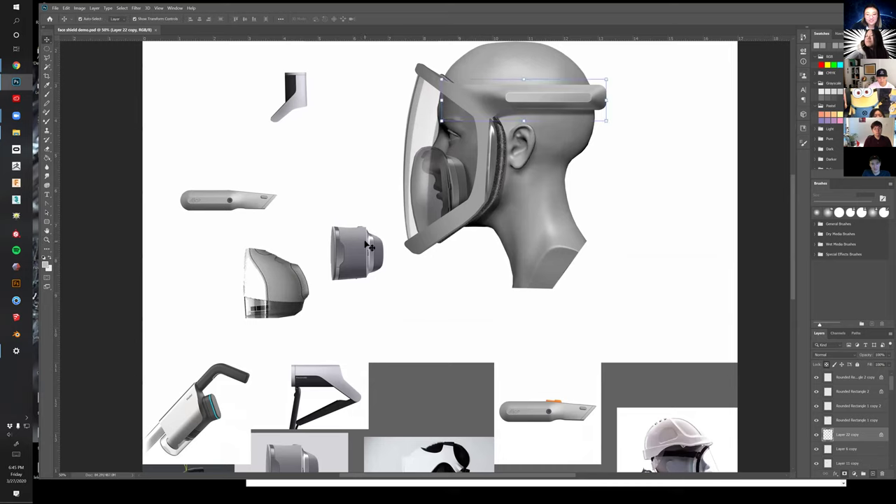
pyautogui.moveTo(369, 246); pyautogui.dragTo(219, 289)
pyautogui.moveTo(359, 375); pyautogui.dragTo(339, 366)
pyautogui.moveTo(222, 194); pyautogui.dragTo(223, 222)
pyautogui.moveTo(301, 247); pyautogui.dragTo(288, 273)
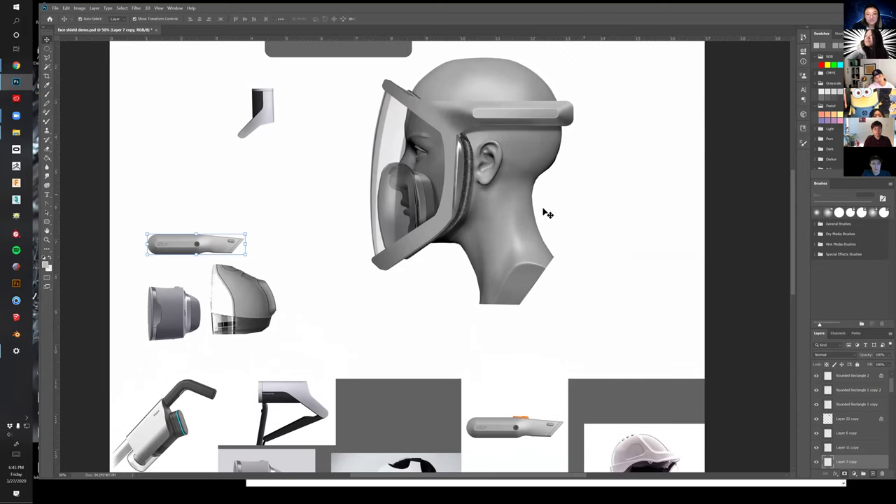
# Examine the layers of the frame's padding by hiding and showing Rounded Rectangle 1 copy 7 and the clipped layers individually
pyautogui.press('z')
pyautogui.click(521, 224)
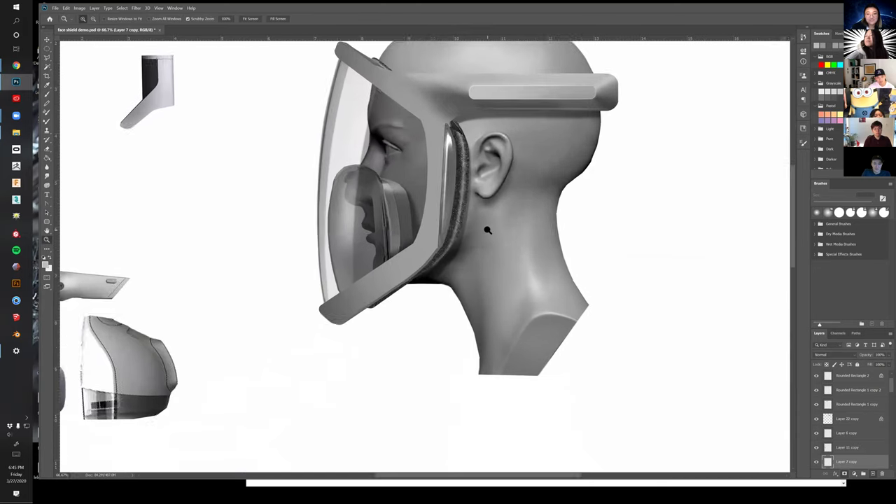
pyautogui.click(488, 230)
pyautogui.press('v')
pyautogui.click(451, 224)
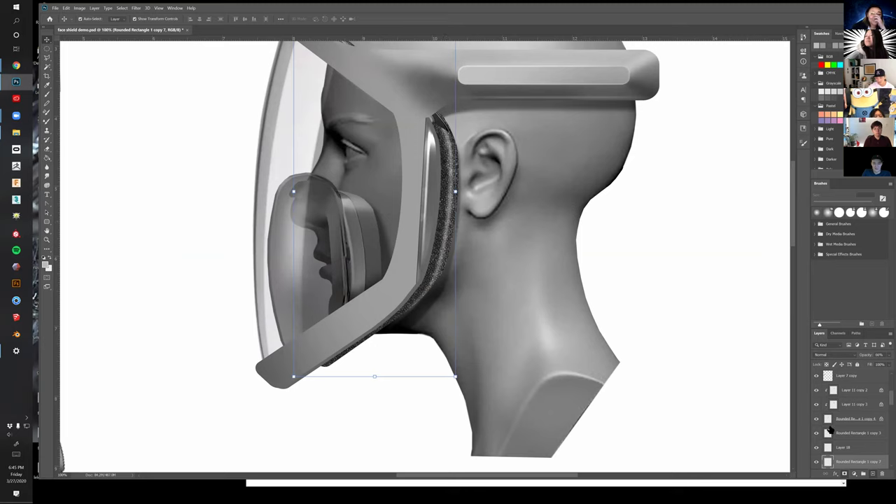
pyautogui.scroll(-3, 830, 430)
pyautogui.click(816, 390)
pyautogui.click(816, 390)
pyautogui.click(817, 390)
pyautogui.click(816, 390)
pyautogui.click(817, 433)
pyautogui.click(816, 433)
pyautogui.click(817, 433)
pyautogui.click(816, 434)
# Merge the three layers clipped to Rounded Rectangle 1 copy 5 into a single layer
pyautogui.click(863, 434)
pyautogui.keyDown('shift'); pyautogui.click(865, 408); pyautogui.keyUp('shift')
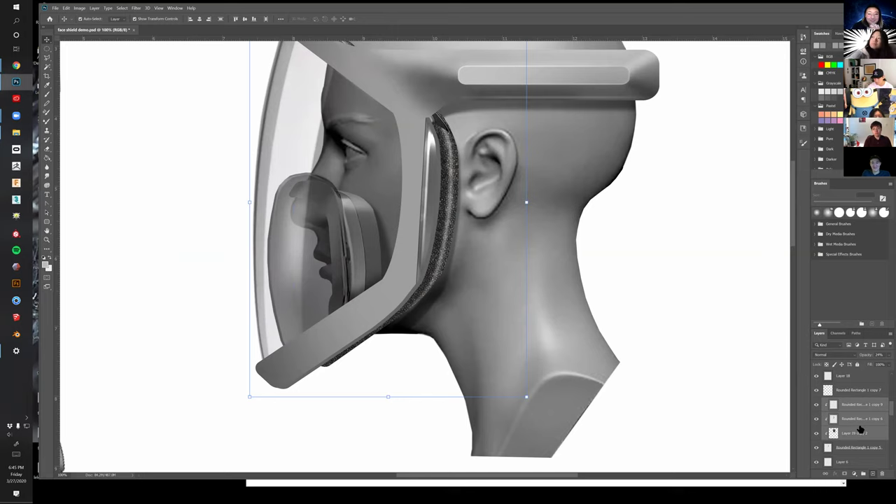
pyautogui.press('super')
pyautogui.press('super')
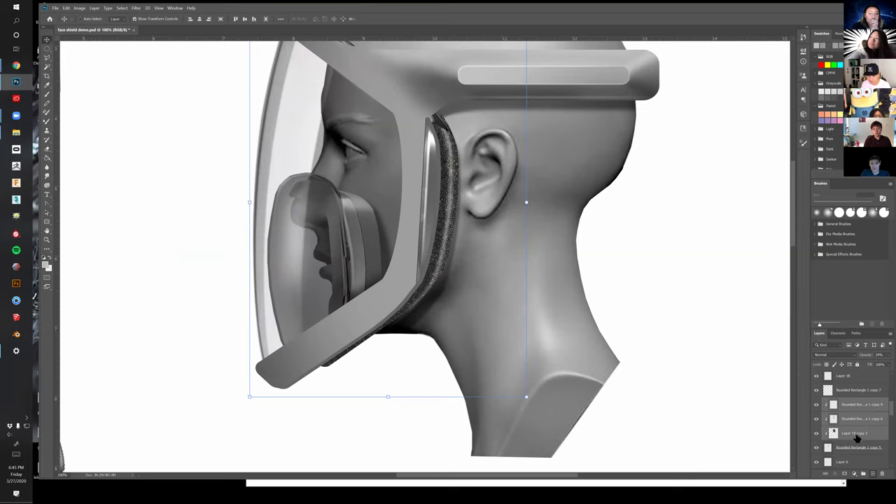
pyautogui.hotkey('ctrl', 'e')
# Compare the padding with the merged clipped layer hidden and shown, and merge that layer with Rounded Rectangle 1 copy 5
pyautogui.click(816, 407)
pyautogui.click(816, 407)
pyautogui.click(816, 406)
pyautogui.click(817, 407)
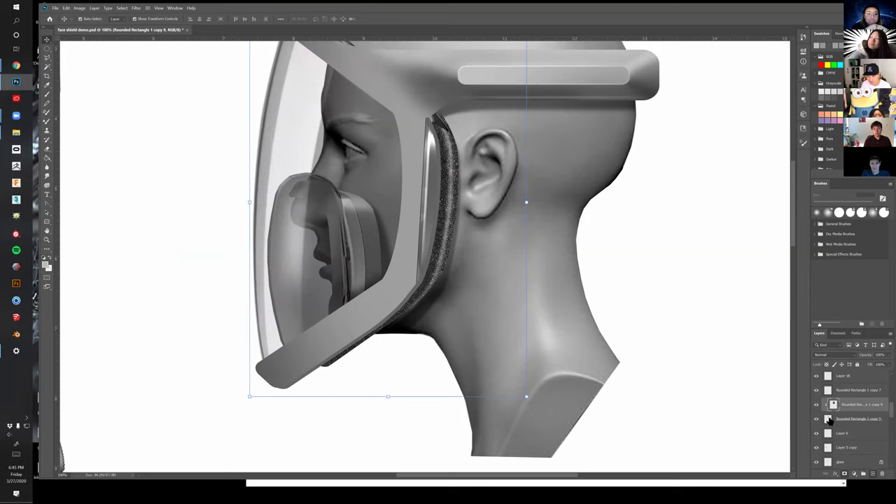
pyautogui.keyDown('shift'); pyautogui.click(859, 419); pyautogui.keyUp('shift')
pyautogui.hotkey('ctrl', 'e')
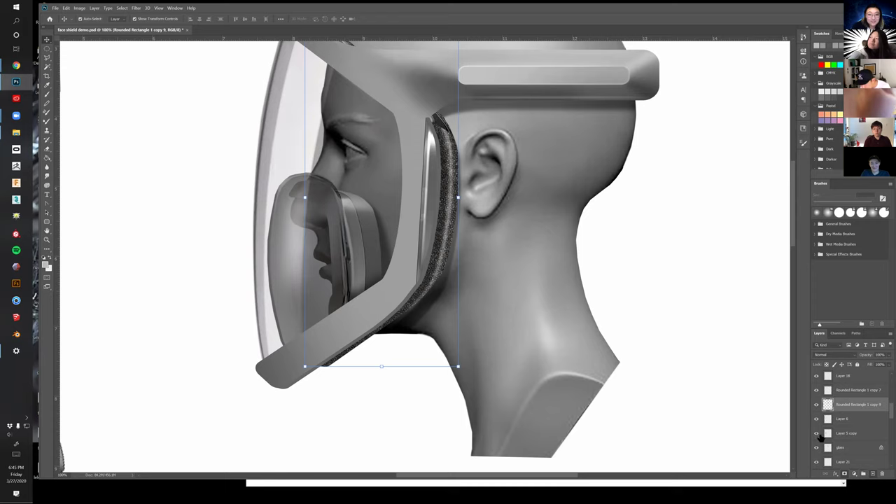
# View the whole face shield composition and create a new blank landscape document with a transparent background
pyautogui.press('z')
pyautogui.keyDown('alt'); pyautogui.click(650, 374); pyautogui.keyUp('alt')
pyautogui.keyDown('alt'); pyautogui.click(650, 374); pyautogui.keyUp('alt')
pyautogui.keyDown('alt'); pyautogui.click(650, 374); pyautogui.keyUp('alt')
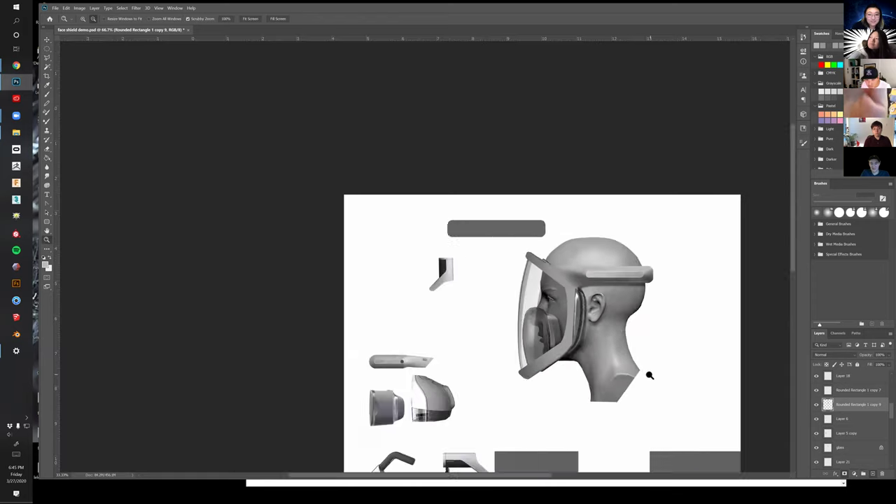
pyautogui.keyDown('alt'); pyautogui.click(650, 373); pyautogui.keyUp('alt')
pyautogui.press('v')
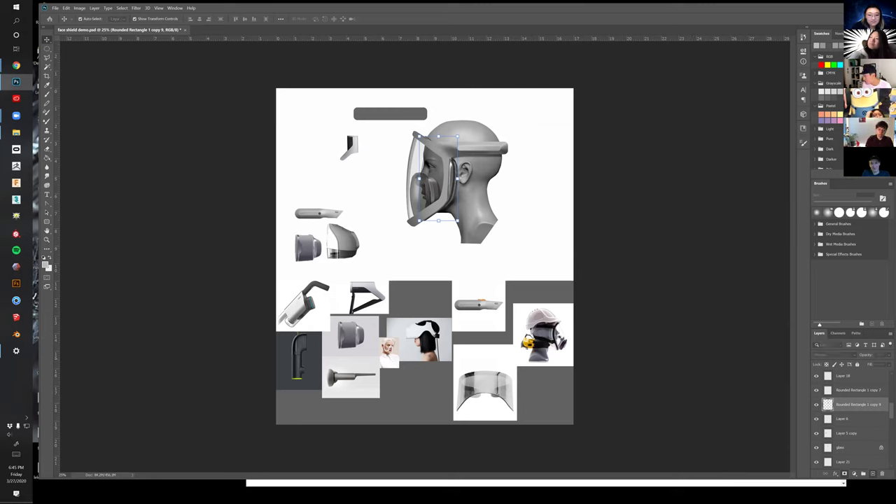
pyautogui.press('Return')
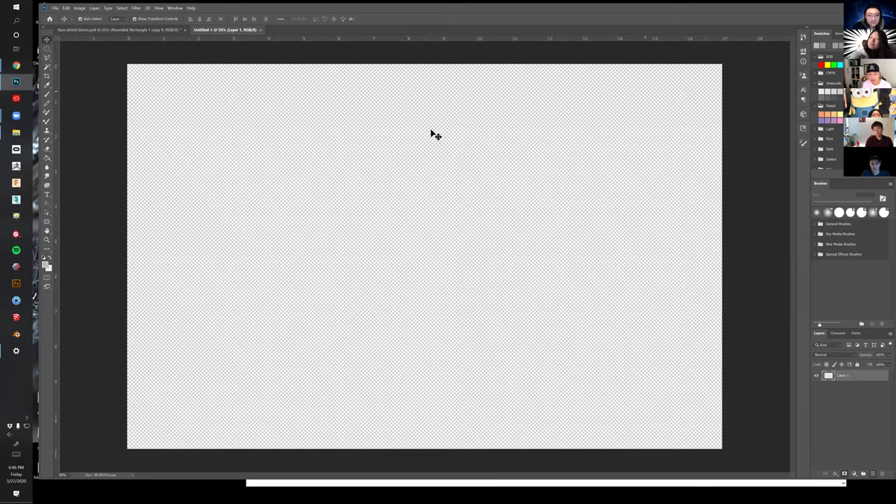
# Copy all layers of face shield demo.psd into the new document, with the rendered head on the canvas's right side
pyautogui.press('z')
pyautogui.keyDown('alt'); pyautogui.click(259, 119); pyautogui.keyUp('alt')
pyautogui.click(141, 30)
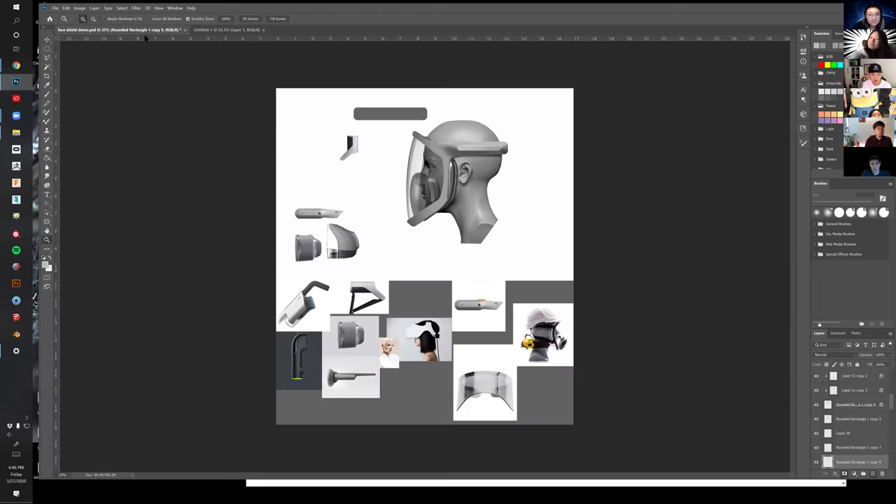
pyautogui.press('v')
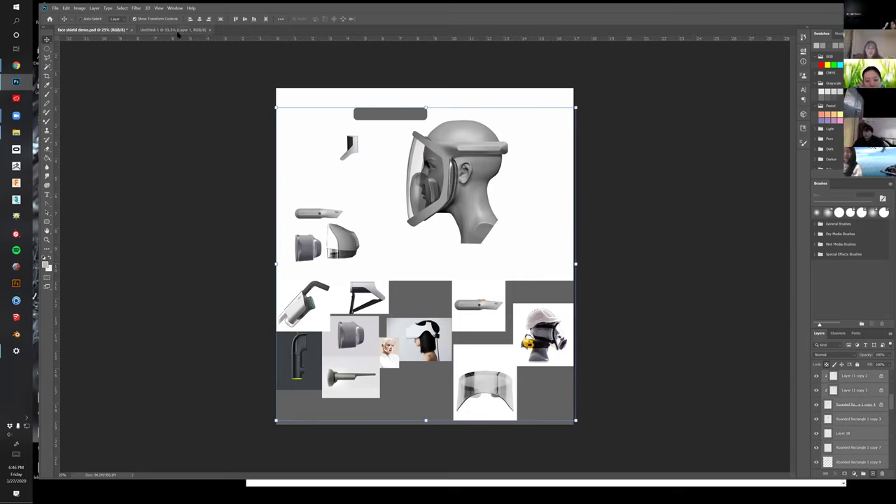
pyautogui.moveTo(179, 35); pyautogui.dragTo(553, 289)
pyautogui.click(725, 304)
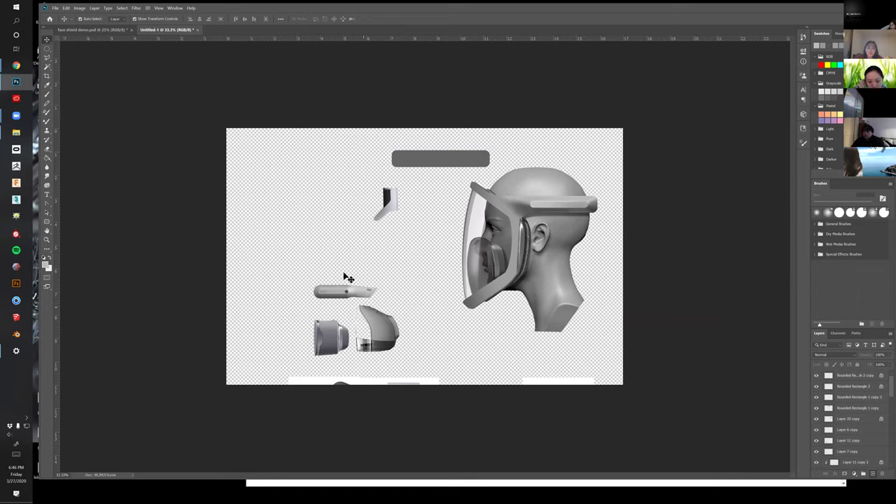
# Select the reference photos below the canvas and move them up to its top-left corner
pyautogui.moveTo(256, 361); pyautogui.dragTo(690, 490)
pyautogui.moveTo(578, 397); pyautogui.dragTo(511, 137)
pyautogui.click(452, 369)
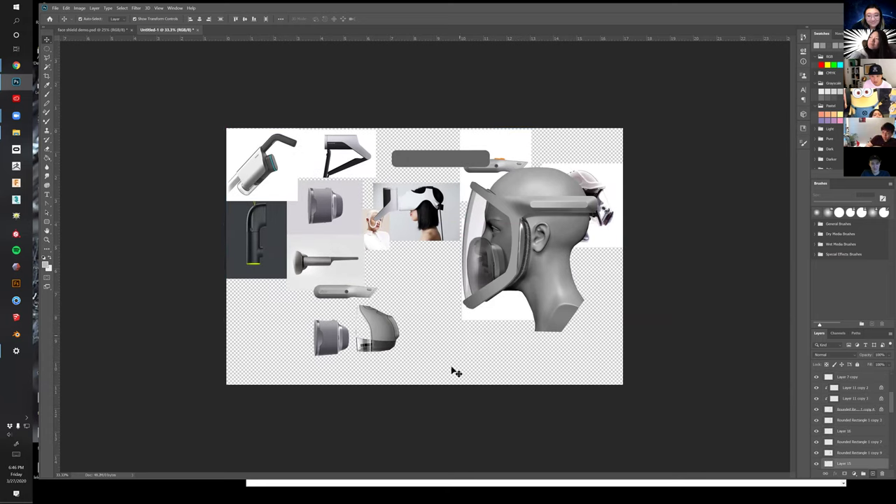
# Rearrange the helmet, visor, VR headset, portrait and utility knife photos in the canvas's lower-left area, clear of the face shield
pyautogui.moveTo(594, 186); pyautogui.dragTo(274, 299)
pyautogui.moveTo(495, 312); pyautogui.dragTo(307, 379)
pyautogui.moveTo(419, 231); pyautogui.dragTo(495, 369)
pyautogui.moveTo(383, 237); pyautogui.dragTo(258, 370)
pyautogui.moveTo(509, 155); pyautogui.dragTo(399, 282)
pyautogui.moveTo(440, 364)
pyautogui.mouseDown()
pyautogui.moveTo(381, 355)
pyautogui.moveTo(424, 367)
pyautogui.mouseUp()
# Fill the bottom layer, Layer 1, with white as the canvas background
pyautogui.scroll(-1, 874, 452)
pyautogui.click(874, 453)
pyautogui.click(867, 466)
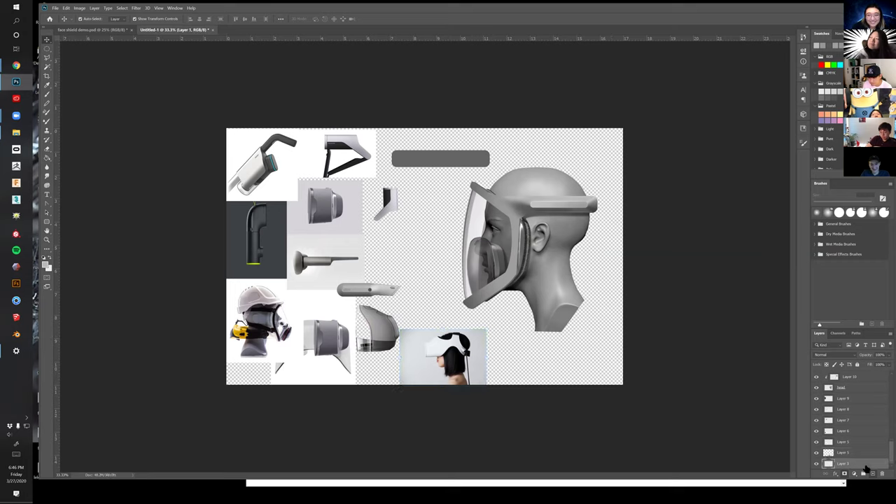
pyautogui.press('g')
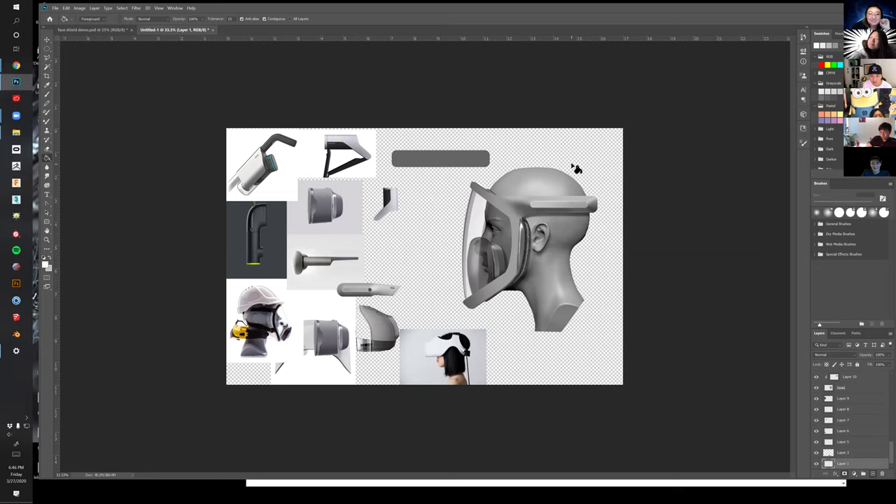
pyautogui.click(604, 280)
# Add a short lowercase name as text on the headband and move its layer to the top of the stack
pyautogui.press('z')
pyautogui.hotkey('ctrl', '+')
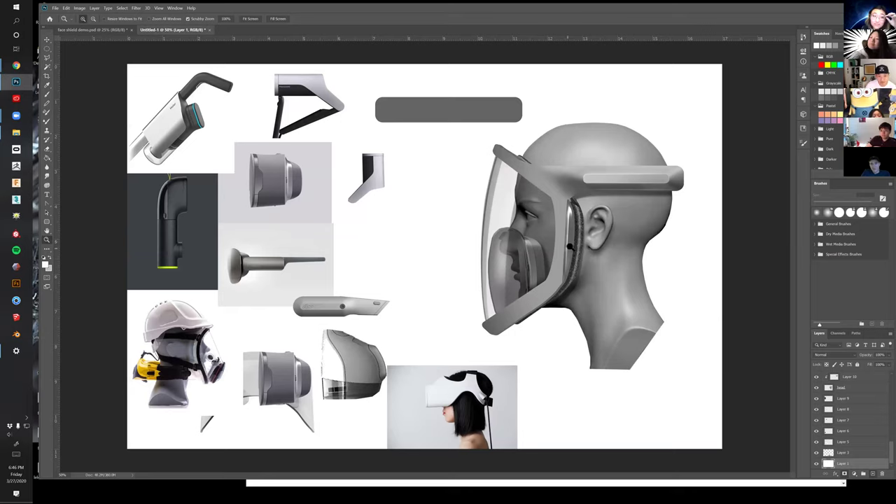
pyautogui.click(659, 179)
pyautogui.click(659, 179)
pyautogui.moveTo(645, 191); pyautogui.dragTo(628, 191)
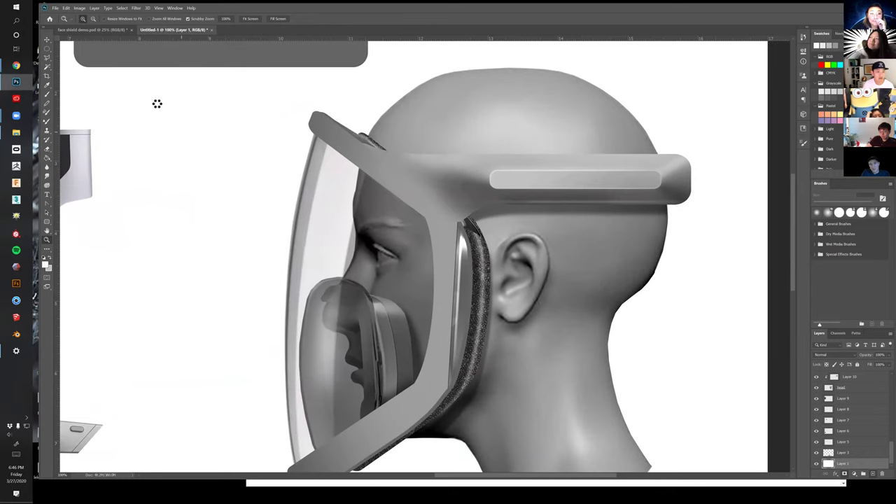
pyautogui.press('t')
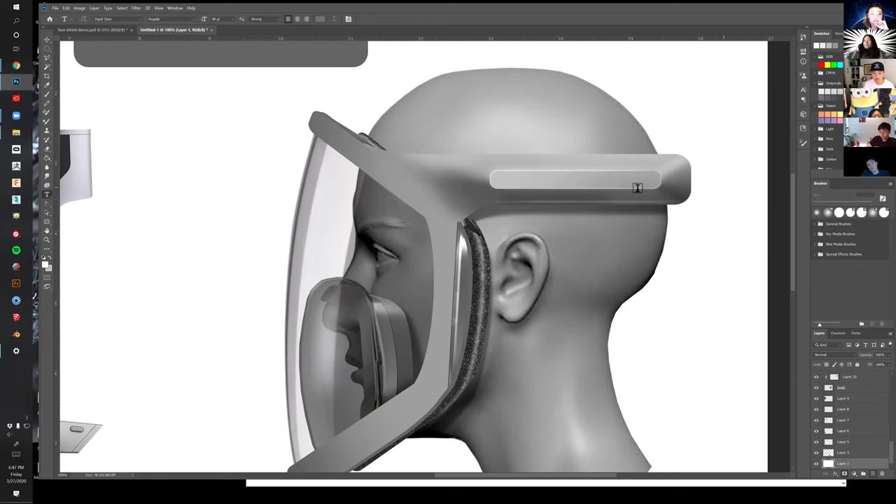
pyautogui.click(594, 182)
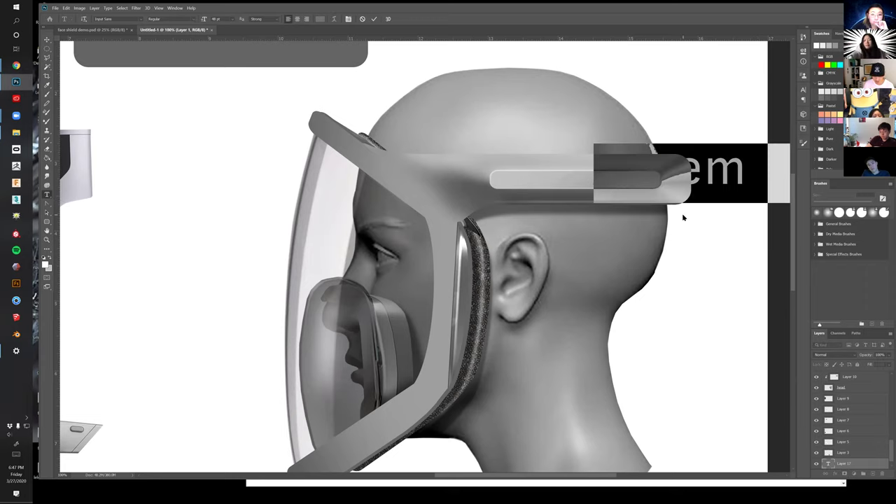
pyautogui.write('zoom')
pyautogui.click(47, 39)
pyautogui.moveTo(848, 464); pyautogui.dragTo(850, 362)
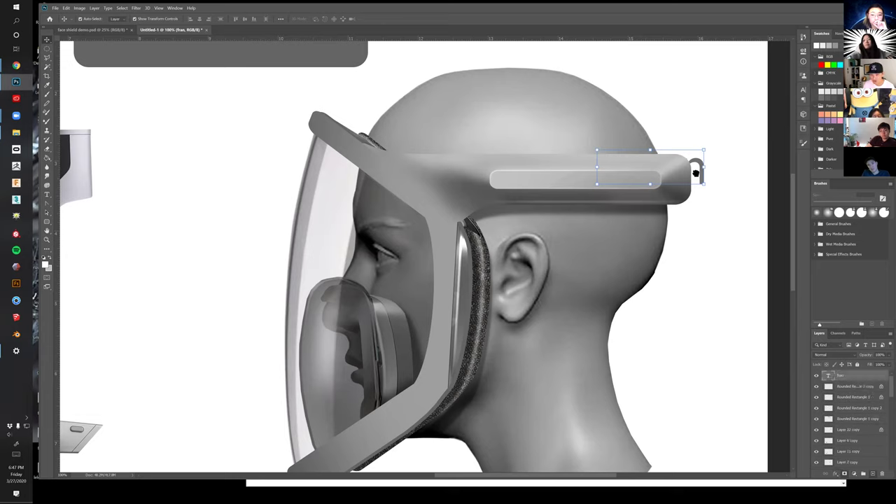
# Scale the name text down and place it inside the rear end of the headband's inset strip
pyautogui.moveTo(684, 170); pyautogui.dragTo(573, 206)
pyautogui.moveTo(560, 212); pyautogui.dragTo(642, 178)
pyautogui.press('Return')
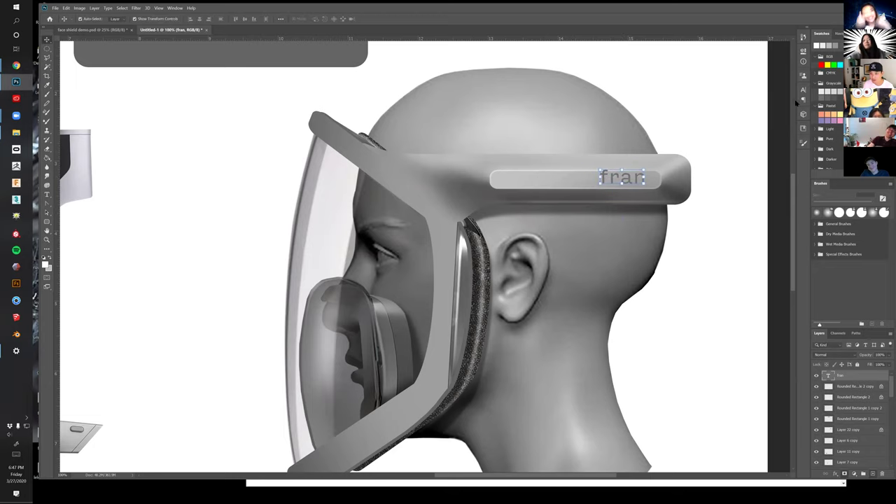
# Try several fonts on the headband's name text and set it to Arial
pyautogui.click(804, 91)
pyautogui.scroll(5, 746, 99)
pyautogui.scroll(1, 745, 99)
pyautogui.scroll(-1, 745, 101)
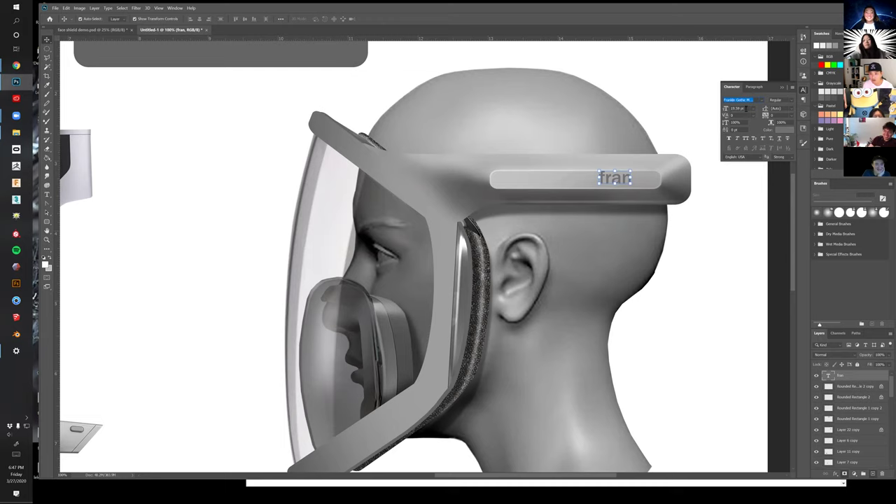
pyautogui.press('Down')
pyautogui.press('Down')
pyautogui.press('Down')
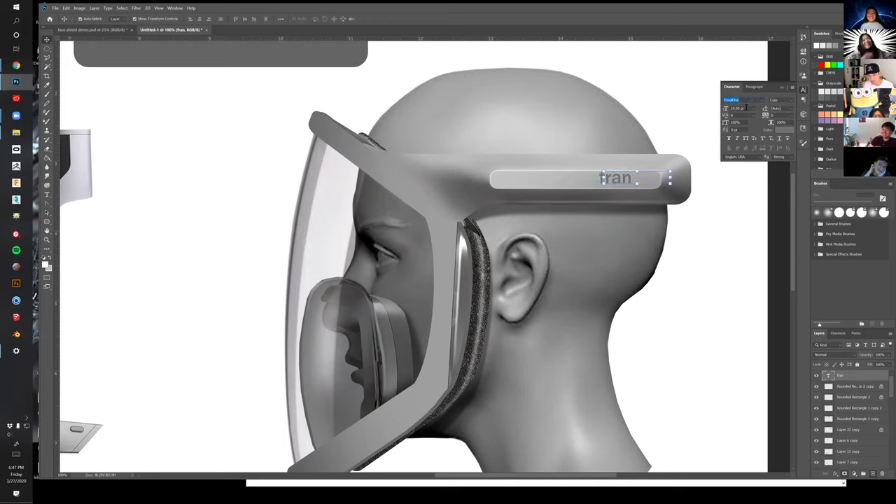
pyautogui.press('Down')
pyautogui.press('Down')
pyautogui.press('Down')
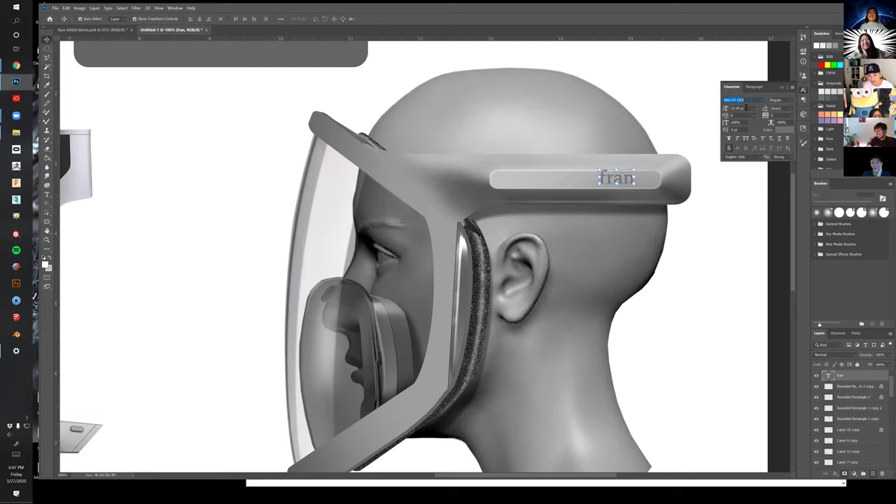
pyautogui.press('Down')
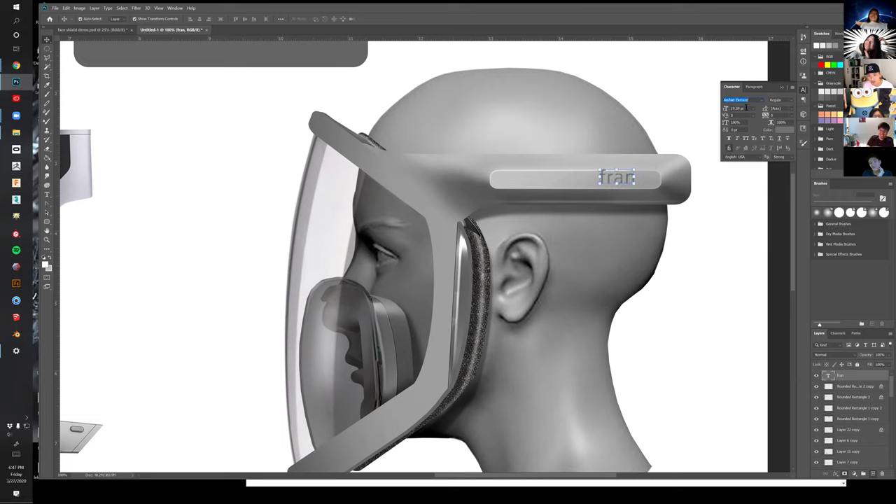
pyautogui.press('Down')
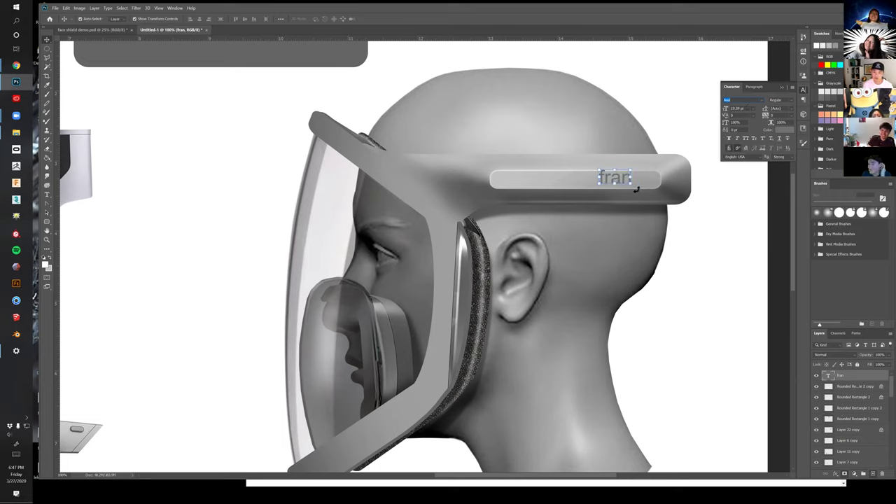
# Scale the headband's name text down to 15.13 pt so it fits within the inset strip
pyautogui.moveTo(624, 178); pyautogui.dragTo(674, 193)
pyautogui.hotkey('ctrl', 'z')
pyautogui.press('z')
pyautogui.press('v')
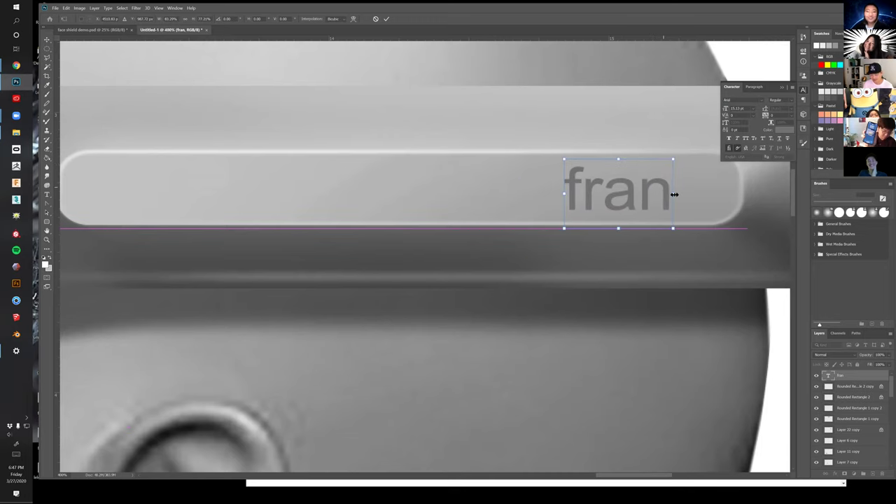
pyautogui.press('Return')
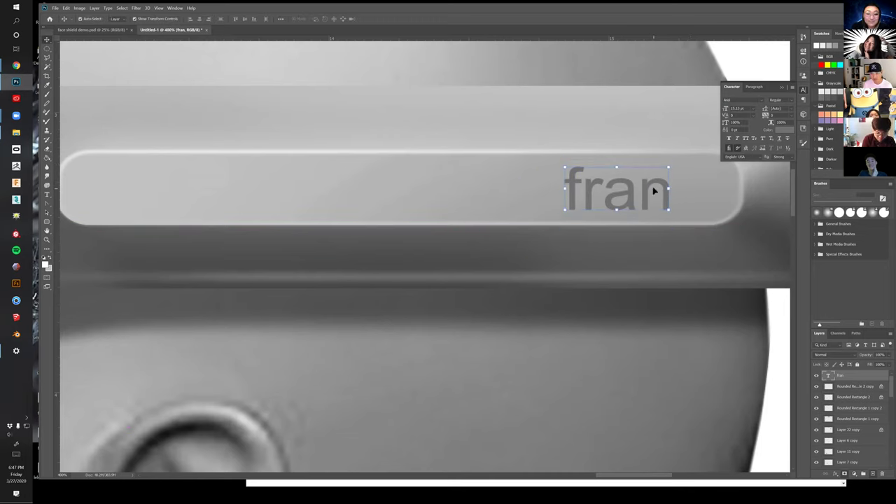
pyautogui.click(783, 129)
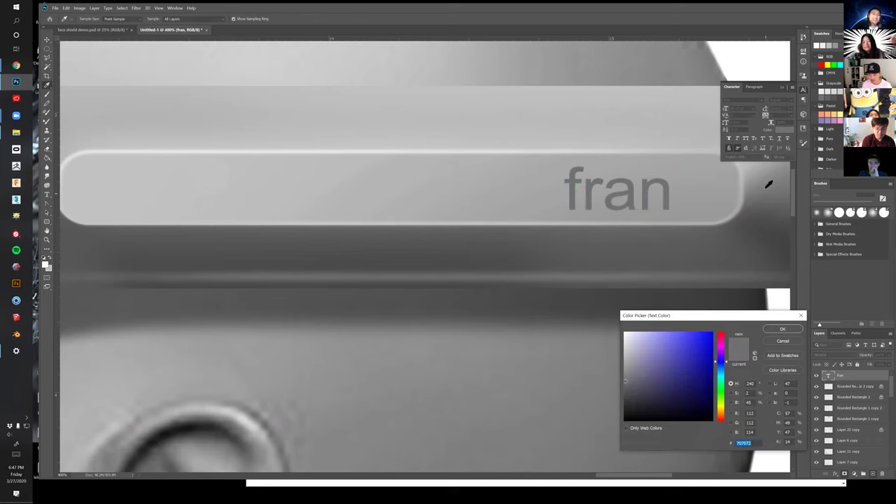
pyautogui.click(781, 341)
pyautogui.press('b')
pyautogui.click(644, 191)
pyautogui.click(655, 202)
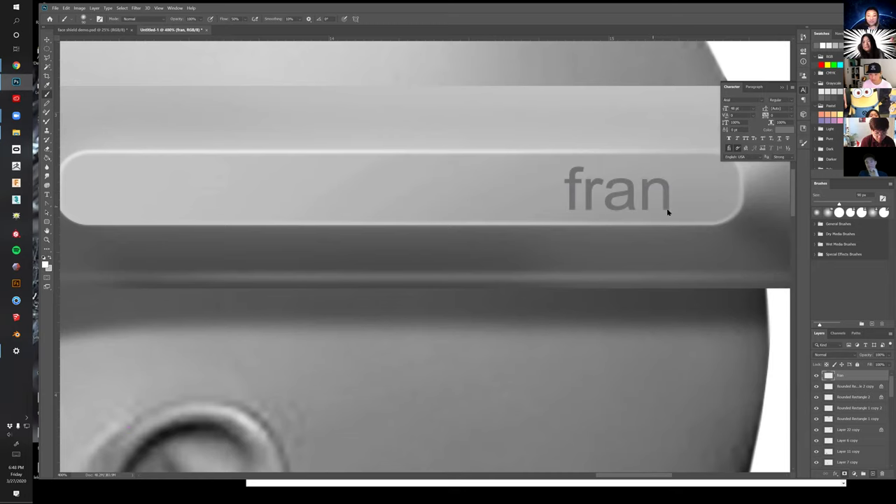
pyautogui.hotkey('ctrl', 'z')
# Add a period at the end of the headband's name text
pyautogui.press('v')
pyautogui.press('t')
pyautogui.click(646, 194)
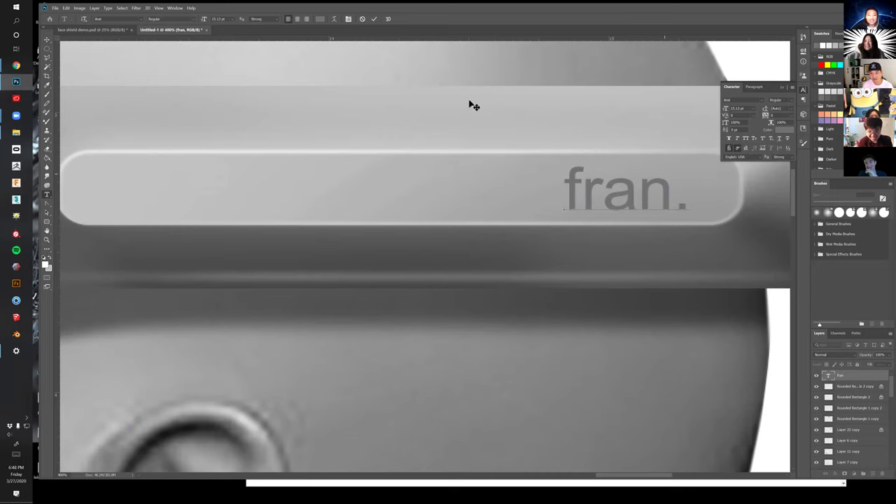
pyautogui.click(47, 39)
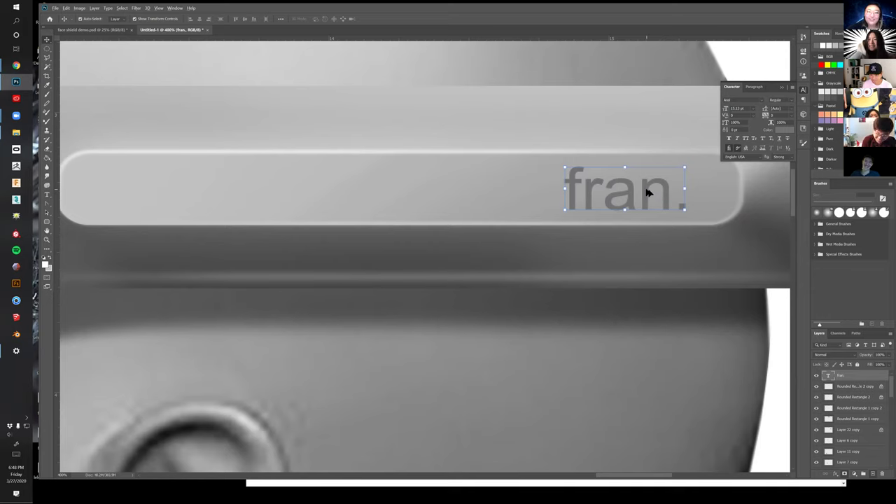
# Rasterize the name text and place a duplicate directly in front of it on the headband's inset strip
pyautogui.press('b')
pyautogui.click(682, 198)
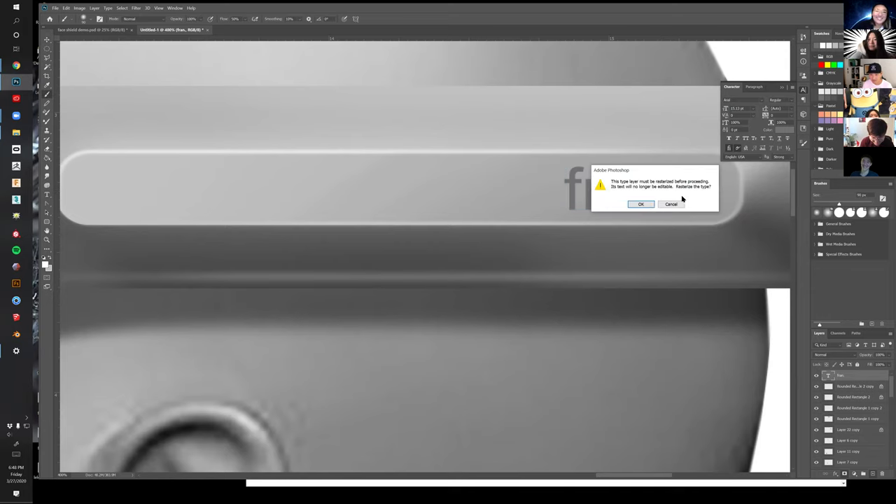
pyautogui.click(651, 203)
pyautogui.press('v')
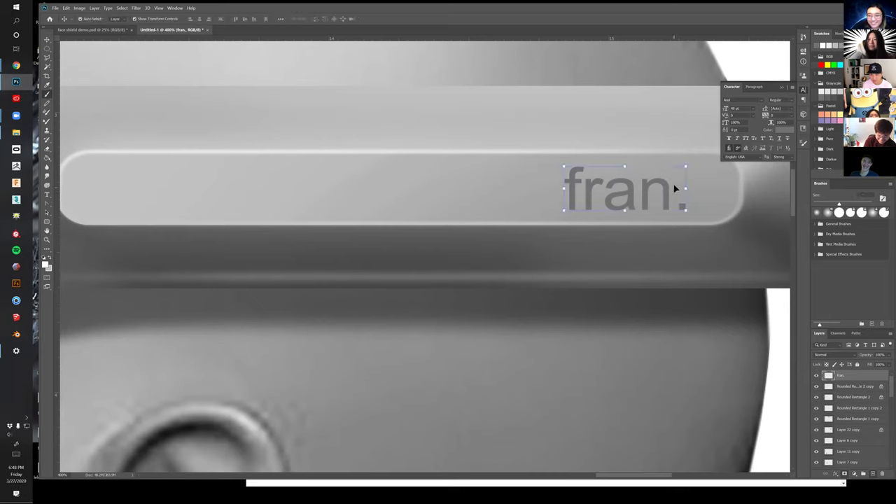
pyautogui.keyDown('alt'); pyautogui.moveTo(637, 184); pyautogui.dragTo(520, 188); pyautogui.keyUp('alt')
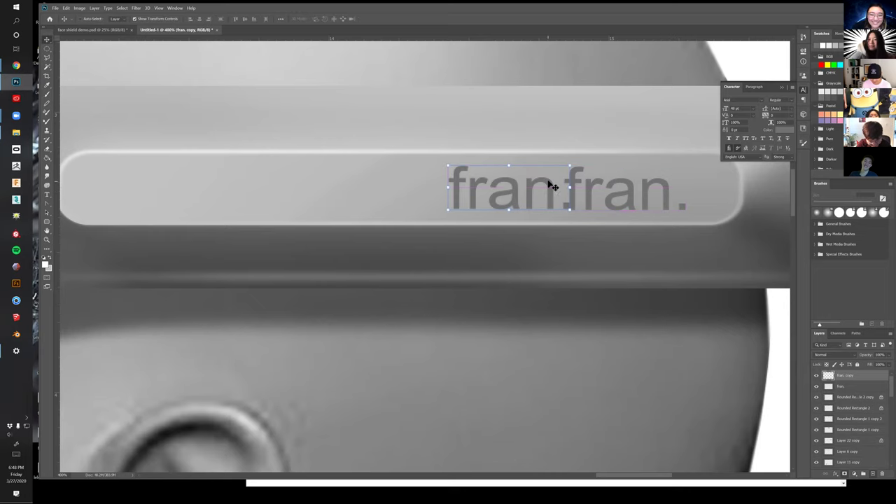
# Turn the duplicated name lettering white by raising the Levels output black value to 255
pyautogui.hotkey('ctrl', 'l')
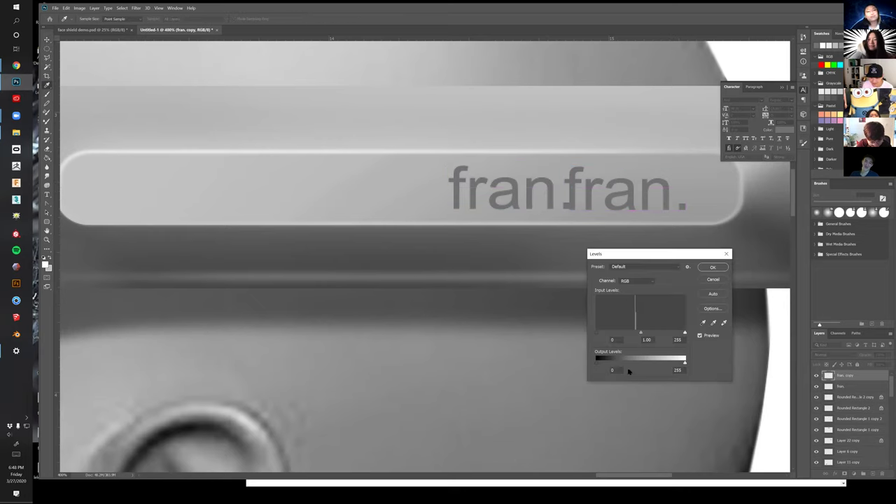
pyautogui.moveTo(617, 365); pyautogui.dragTo(702, 367)
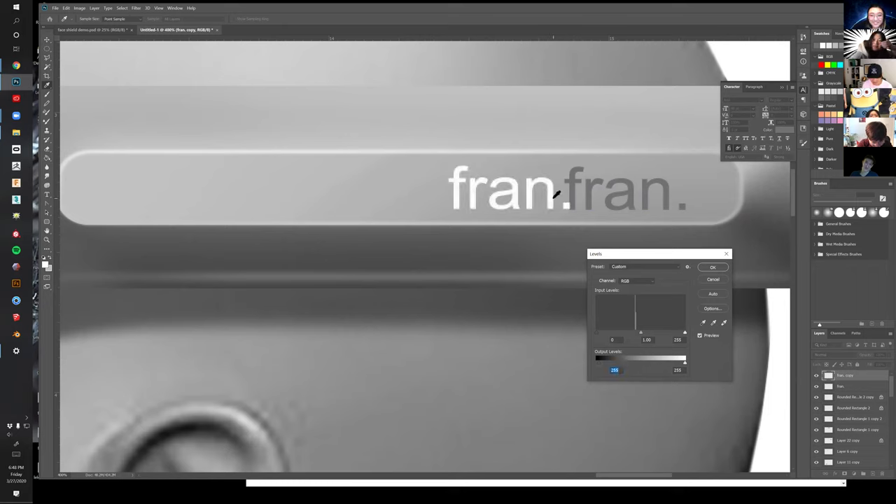
pyautogui.click(712, 277)
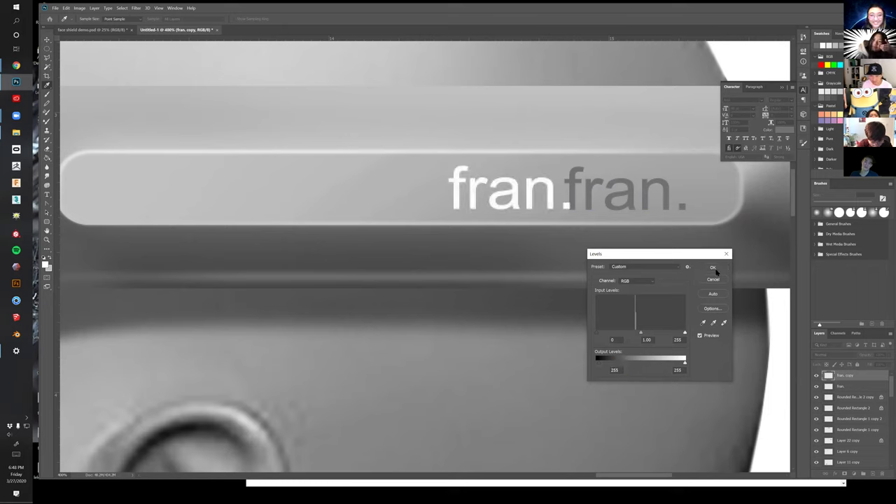
pyautogui.click(715, 270)
# Layer the white lettering behind the dark original and nudge it slightly down and right as a thin edge highlight
pyautogui.press('v')
pyautogui.moveTo(550, 202); pyautogui.dragTo(666, 205)
pyautogui.moveTo(863, 377); pyautogui.dragTo(858, 392)
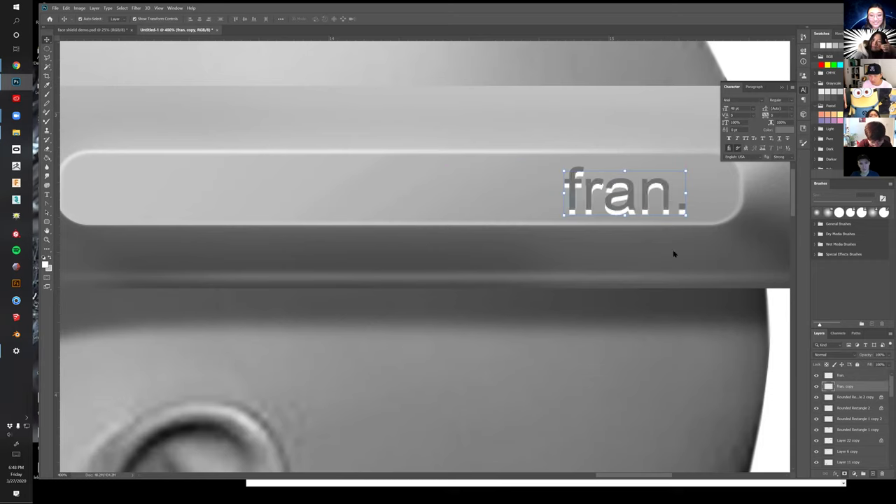
pyautogui.press('Up')
pyautogui.press('Up')
pyautogui.press('Right')
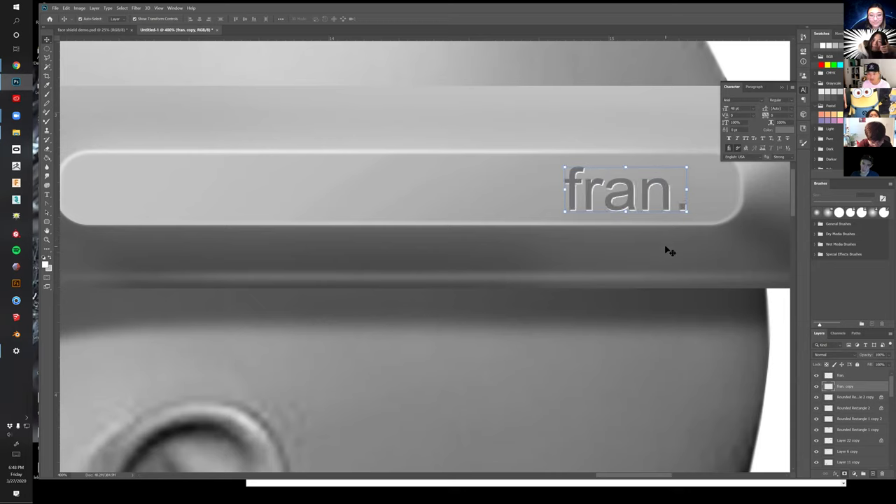
# Reduce the white lettering's opacity and slightly lighten the dark lettering by raising its Levels output black value
pyautogui.click(888, 355)
pyautogui.moveTo(887, 363); pyautogui.dragTo(861, 363)
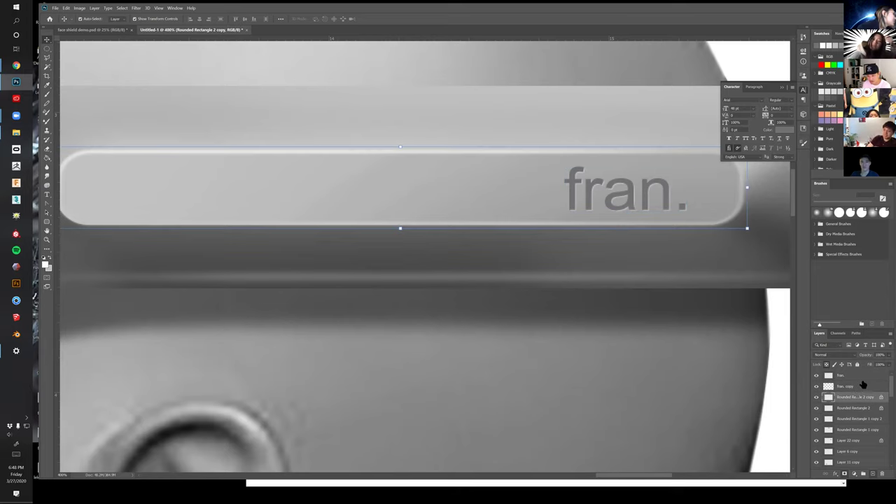
pyautogui.click(862, 377)
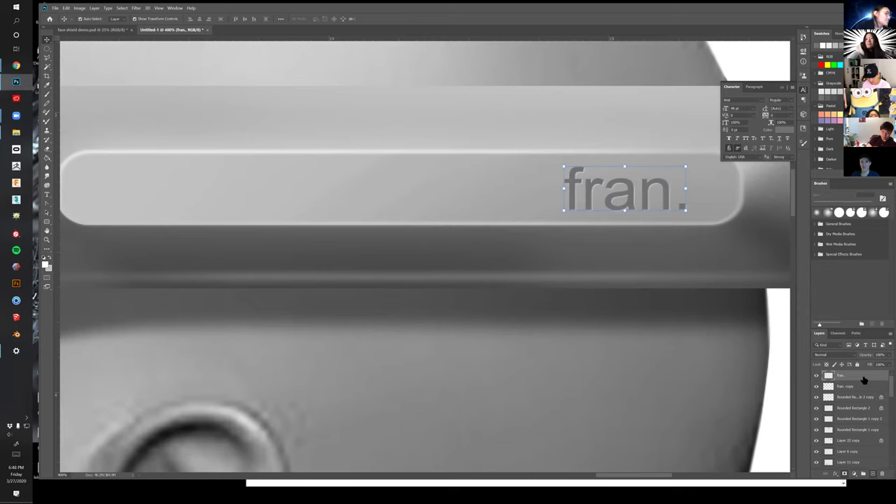
pyautogui.hotkey('ctrl', 'l')
pyautogui.moveTo(597, 362); pyautogui.dragTo(609, 364)
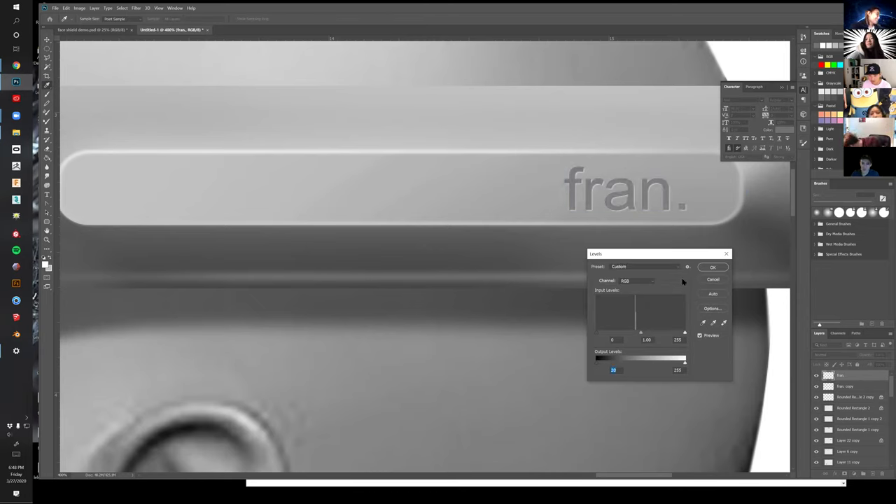
pyautogui.click(712, 267)
# Duplicate the semi-transparent white lettering and place the copy above the other name layers
pyautogui.moveTo(848, 376); pyautogui.dragTo(872, 473)
pyautogui.moveTo(853, 364); pyautogui.dragTo(851, 368)
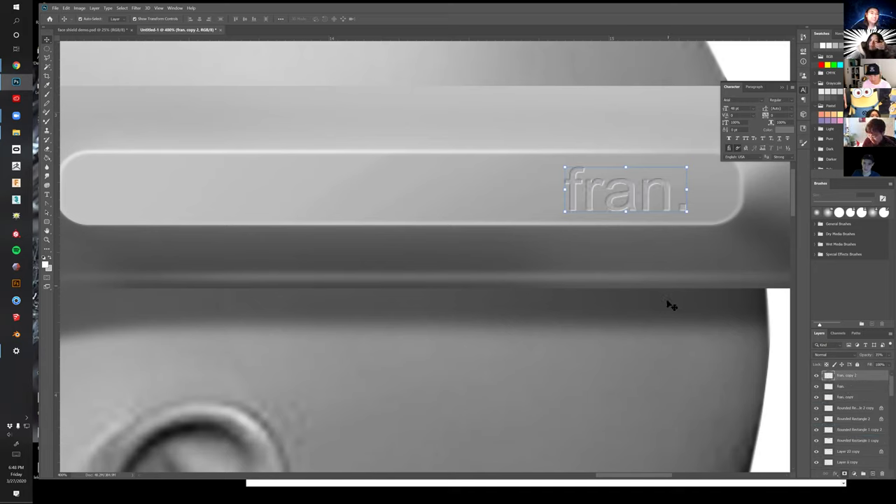
pyautogui.press('z')
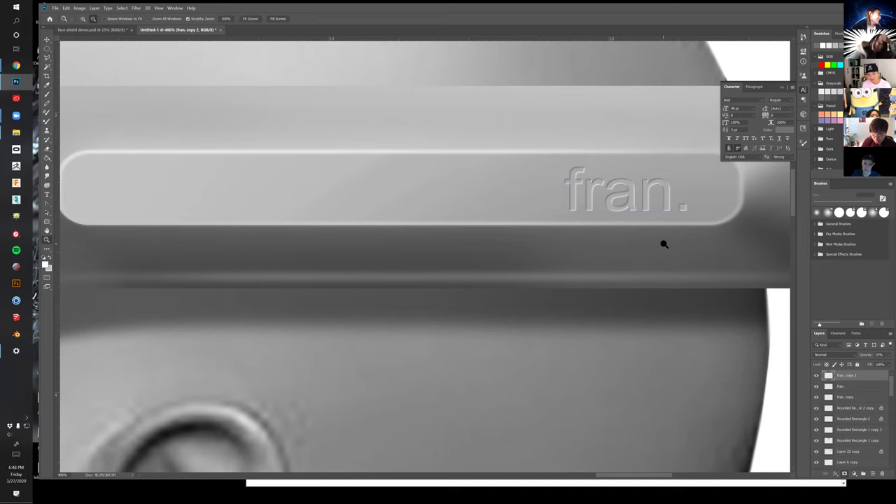
pyautogui.keyDown('alt'); pyautogui.click(664, 244); pyautogui.keyUp('alt')
pyautogui.press('v')
pyautogui.click(639, 306)
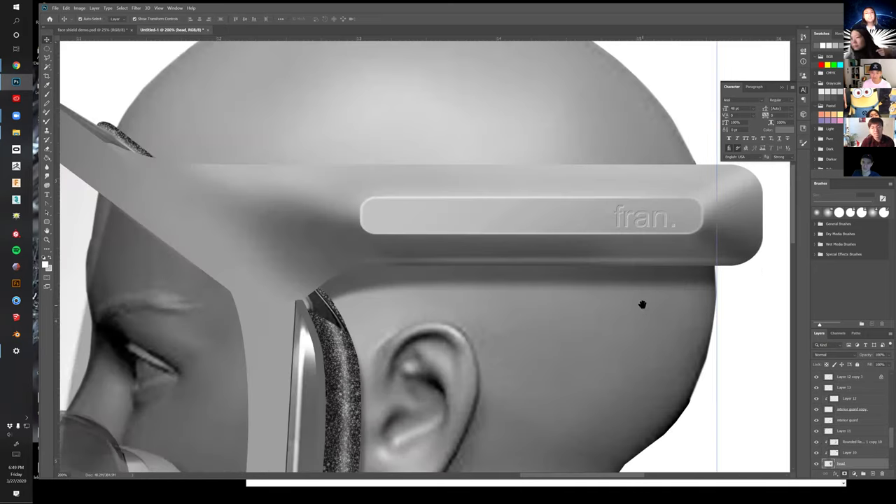
pyautogui.scroll(3, 660, 223)
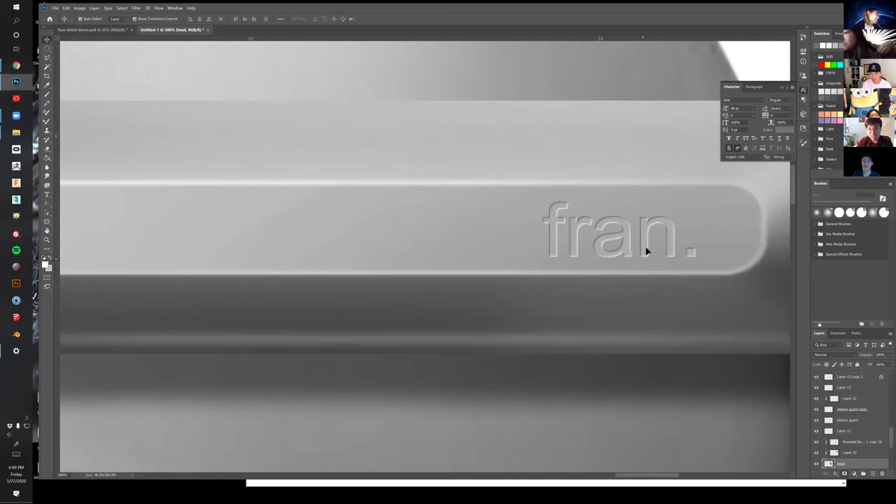
# Shift the top lettering copy aside and turn it black by setting the Levels output white value to 0
pyautogui.moveTo(645, 233); pyautogui.dragTo(623, 230)
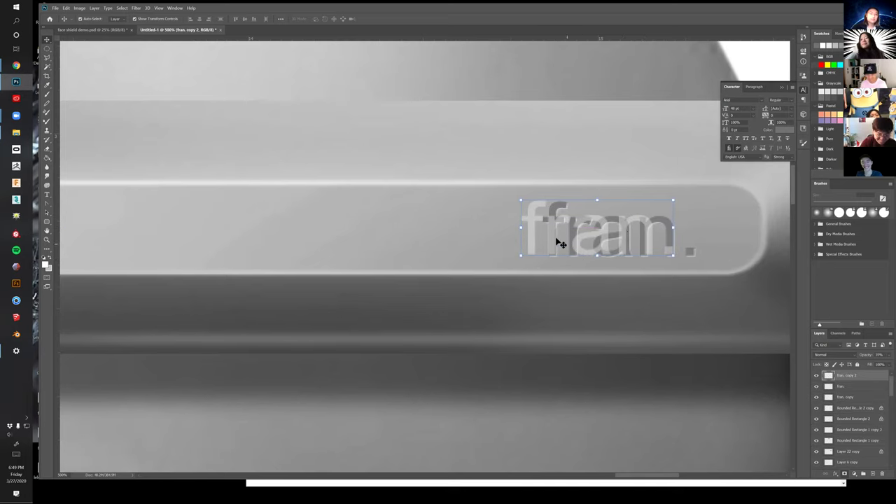
pyautogui.hotkey('ctrl', 'l')
pyautogui.moveTo(688, 361); pyautogui.dragTo(557, 355)
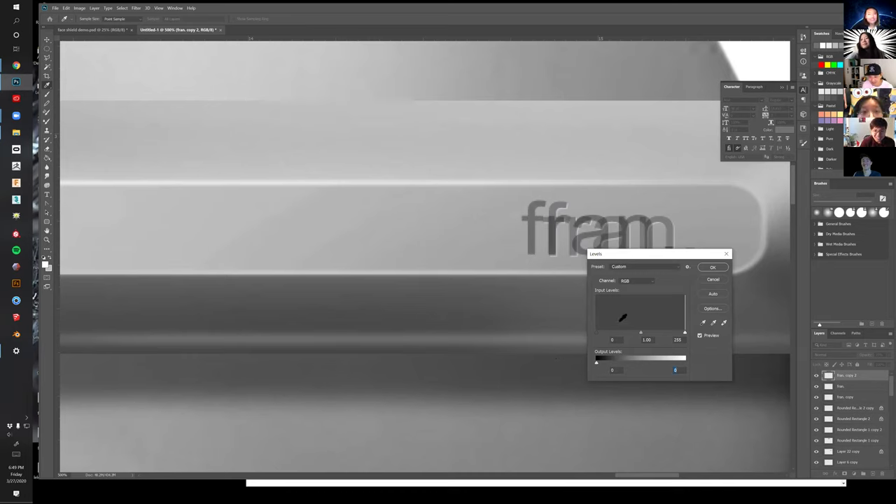
pyautogui.click(712, 268)
# Align the black lettering just up and left of the original as a shadow edge and move its layer beneath the original
pyautogui.hotkey('ctrl', 't')
pyautogui.moveTo(531, 217); pyautogui.dragTo(550, 215)
pyautogui.press('Left')
pyautogui.press('Left')
pyautogui.press('Right')
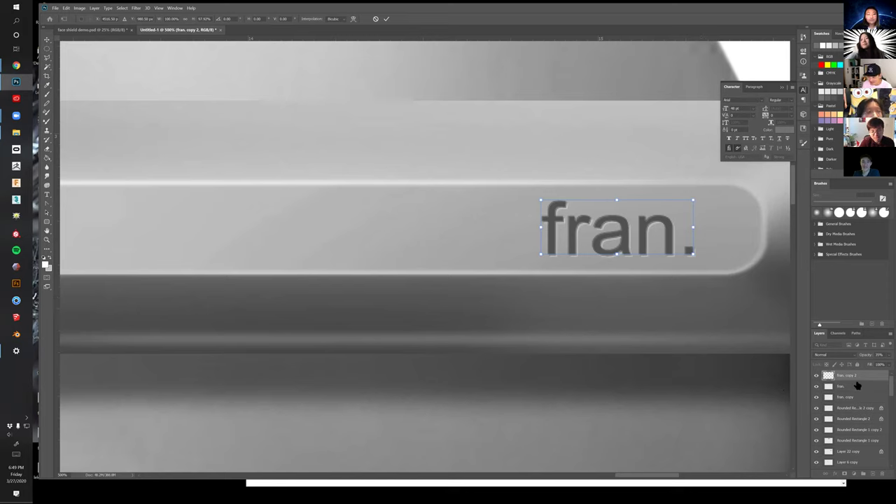
pyautogui.press('Return')
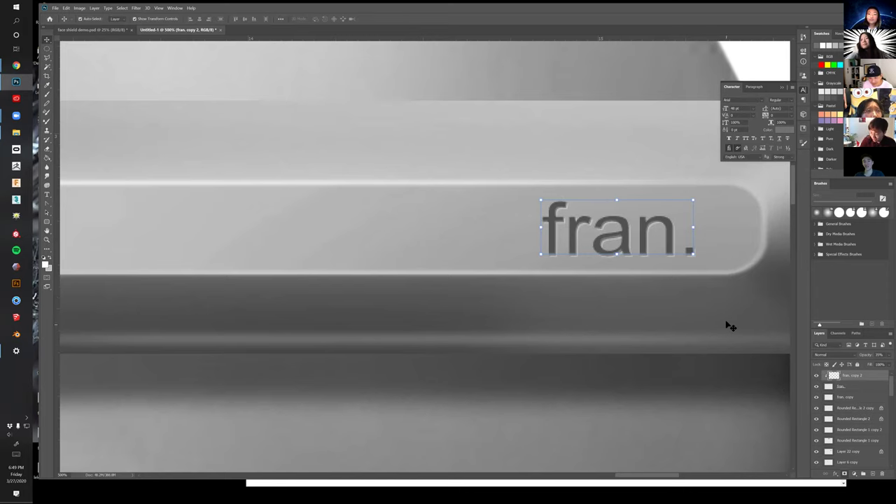
pyautogui.moveTo(856, 380); pyautogui.dragTo(854, 396)
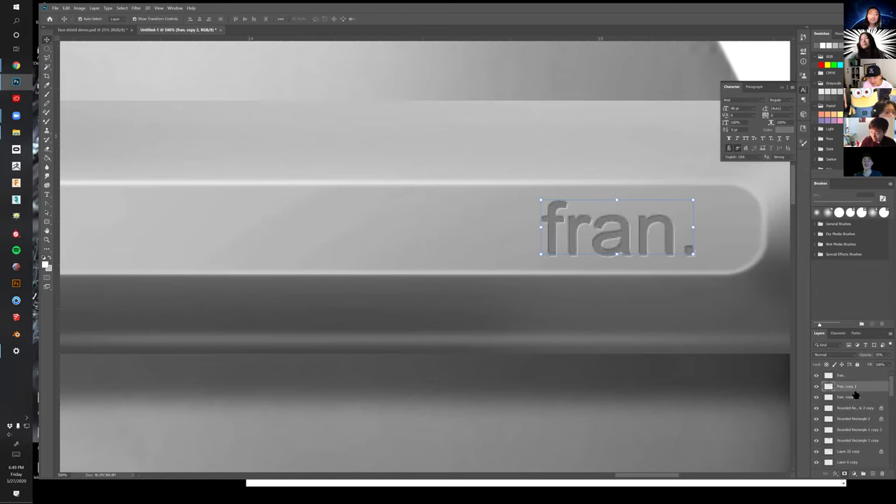
# Examine the engraved name lettering on the headband from overall and close-up views
pyautogui.press('z')
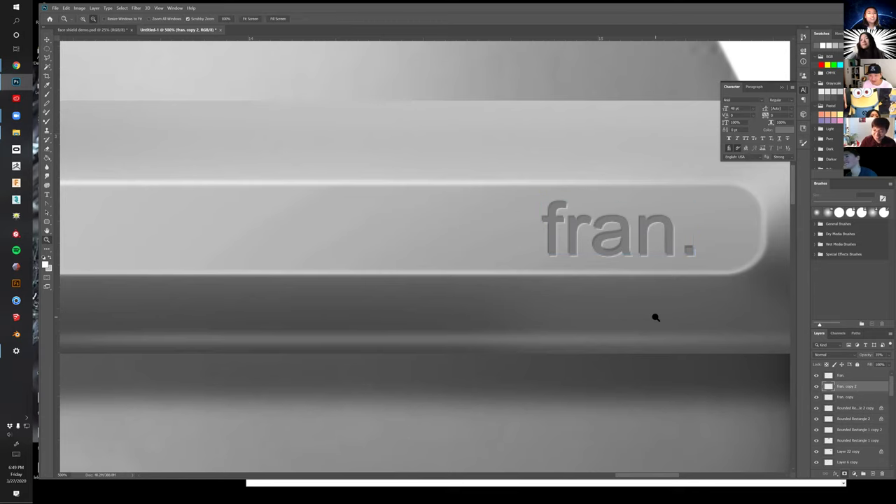
pyautogui.keyDown('alt'); pyautogui.click(658, 319); pyautogui.keyUp('alt')
pyautogui.keyDown('alt'); pyautogui.click(664, 321); pyautogui.keyUp('alt')
pyautogui.keyDown('alt'); pyautogui.click(667, 322); pyautogui.keyUp('alt')
pyautogui.moveTo(693, 274); pyautogui.dragTo(678, 239)
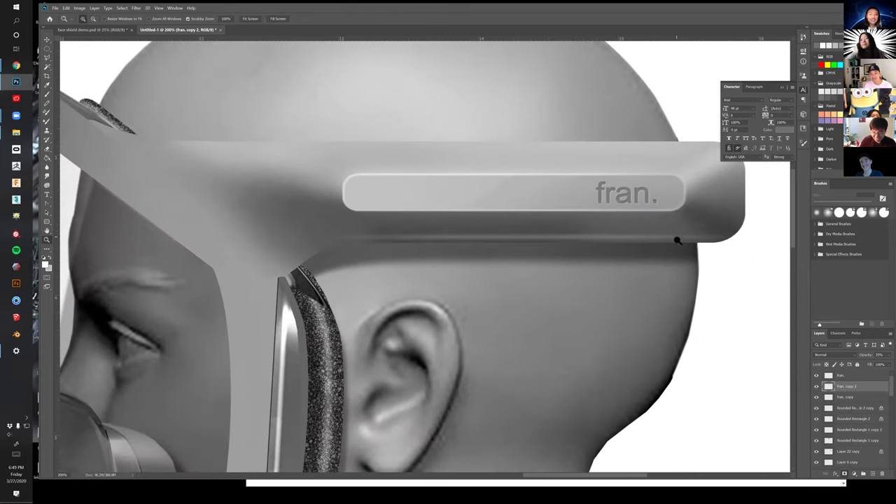
pyautogui.keyDown('alt'); pyautogui.click(679, 230); pyautogui.keyUp('alt')
pyautogui.moveTo(613, 246); pyautogui.dragTo(592, 250)
pyautogui.click(606, 224)
pyautogui.click(606, 223)
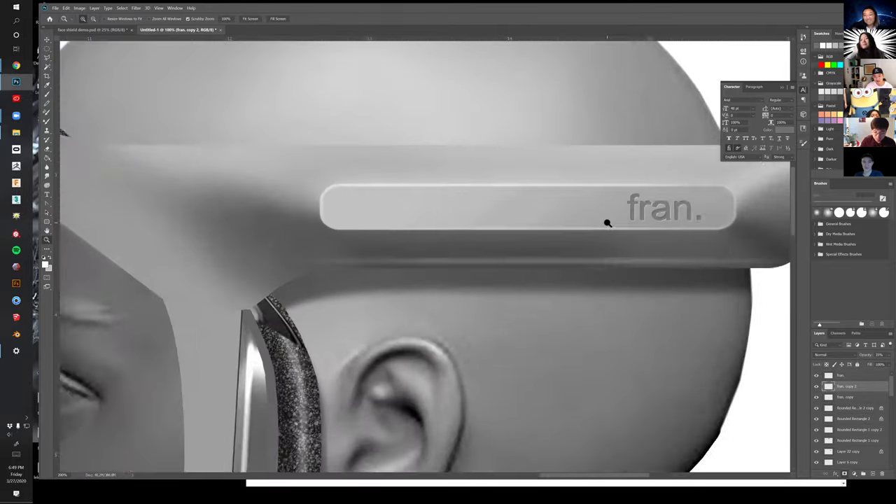
# Select the inset strip layers together with the headband's lower edge layers and merge them into one layer
pyautogui.press('v')
pyautogui.click(600, 199)
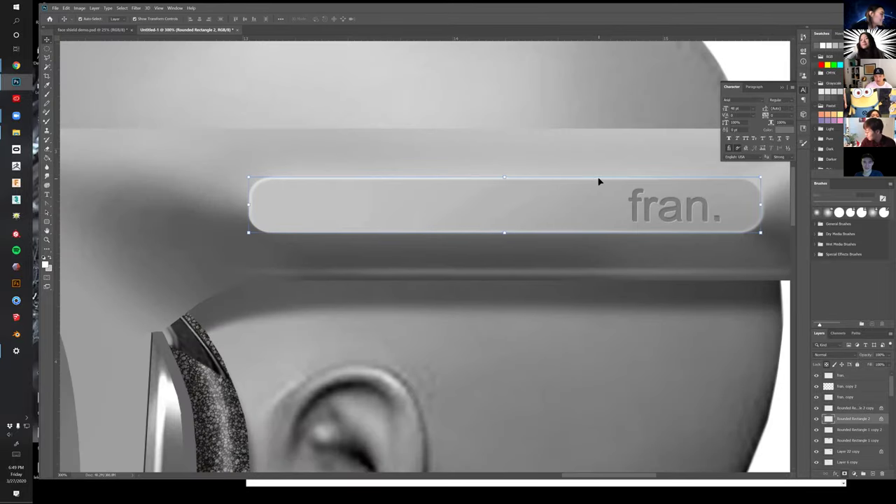
pyautogui.keyDown('shift'); pyautogui.click(599, 182); pyautogui.keyUp('shift')
pyautogui.moveTo(534, 234); pyautogui.dragTo(452, 235)
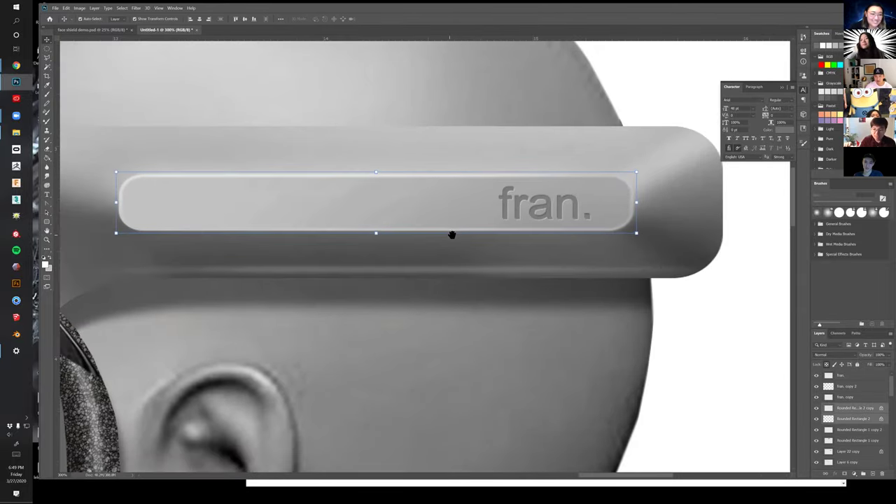
pyautogui.click(501, 256)
pyautogui.keyDown('shift'); pyautogui.click(519, 275); pyautogui.keyUp('shift')
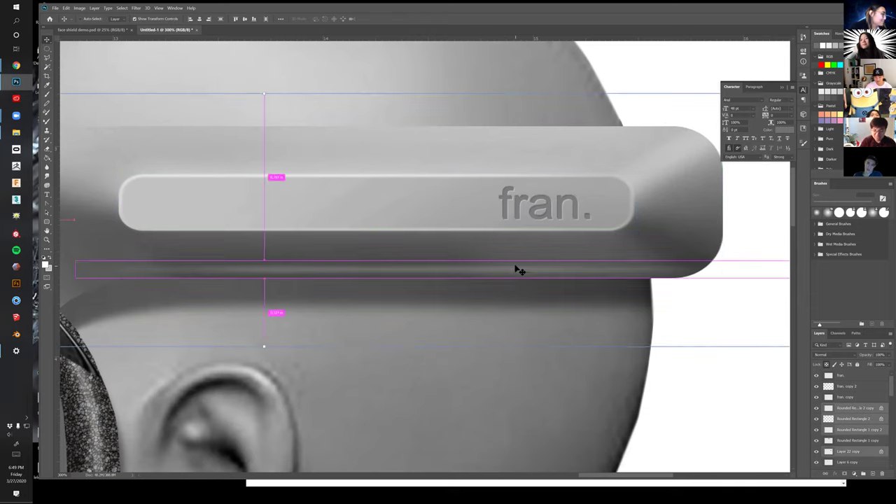
pyautogui.hotkey('ctrl', 'e')
# Select the rear section of the headband around the lettering and darken it with Levels at a midtone value of 0.71
pyautogui.scroll(-3, 449, 242)
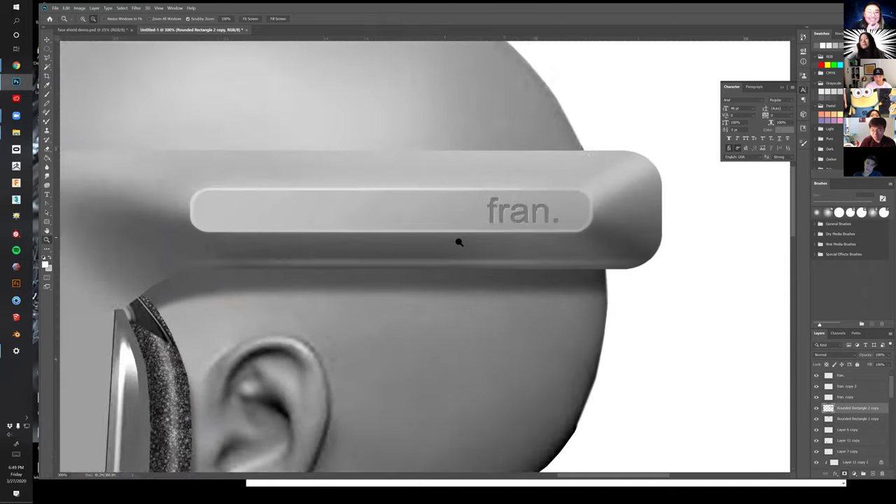
pyautogui.press('l')
pyautogui.moveTo(439, 159)
pyautogui.mouseDown()
pyautogui.moveTo(431, 289)
pyautogui.moveTo(658, 284)
pyautogui.moveTo(652, 297)
pyautogui.moveTo(652, 156)
pyautogui.mouseUp()
pyautogui.press('v')
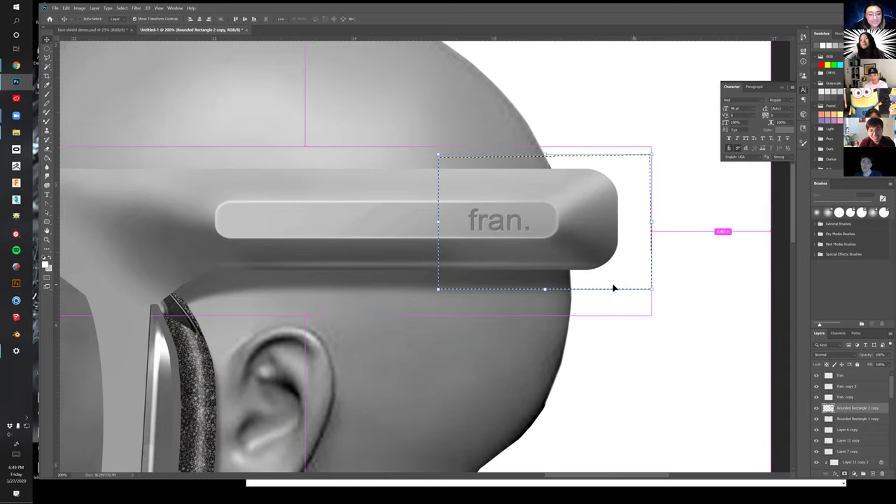
pyautogui.hotkey('ctrl', 'l')
pyautogui.moveTo(640, 334); pyautogui.dragTo(651, 334)
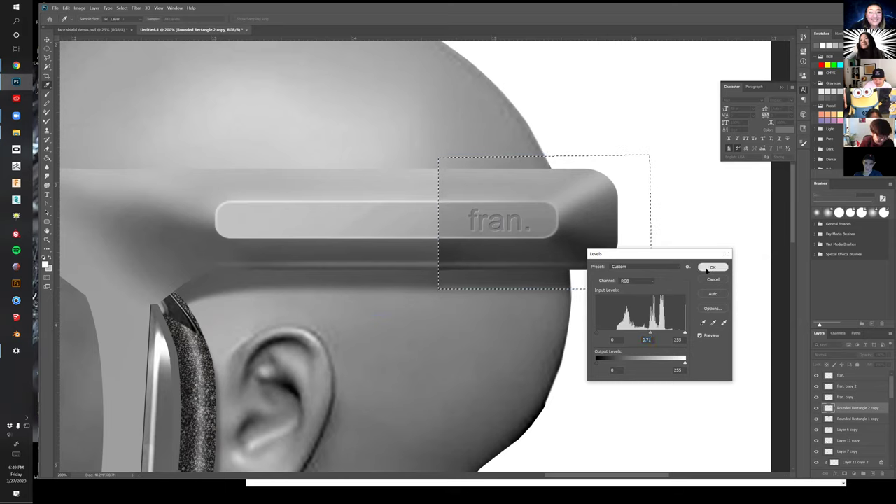
pyautogui.click(712, 269)
pyautogui.hotkey('ctrl', 'd')
# Prepare a very small brush and add a new layer directly above the merged headband layer
pyautogui.moveTo(542, 309); pyautogui.dragTo(586, 308)
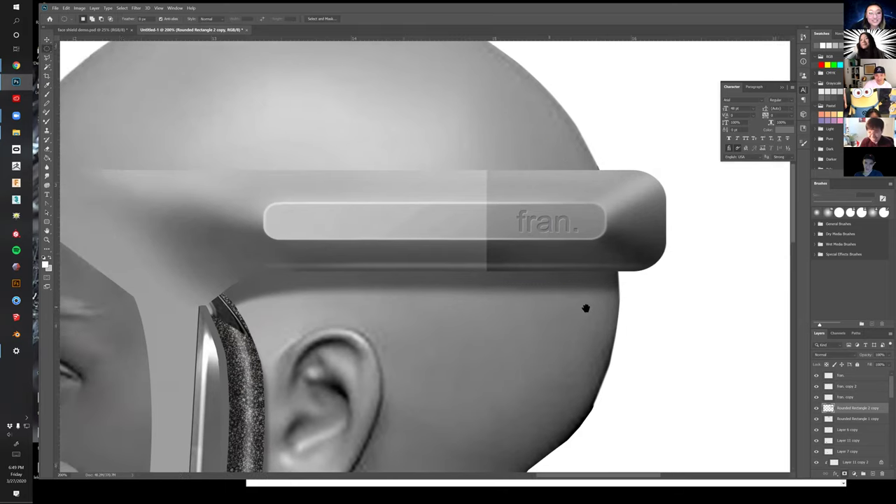
pyautogui.press('z')
pyautogui.keyDown('alt'); pyautogui.click(555, 304); pyautogui.keyUp('alt')
pyautogui.moveTo(526, 301); pyautogui.dragTo(546, 277)
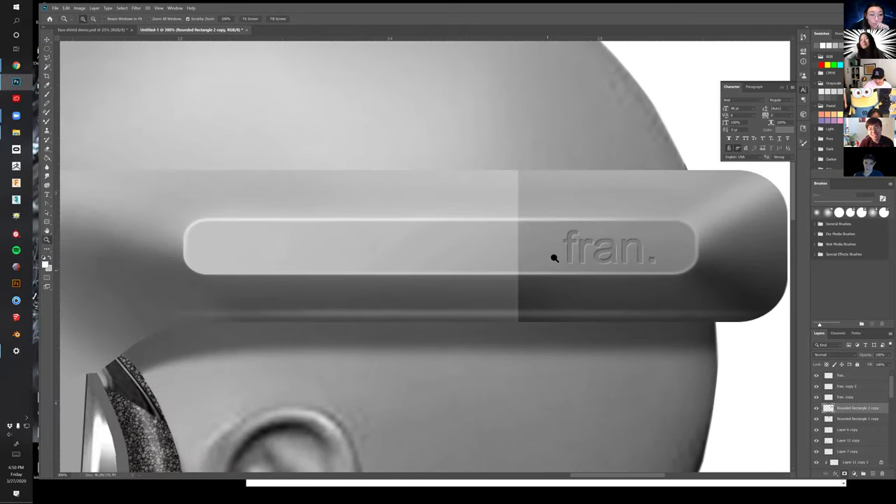
pyautogui.press('b')
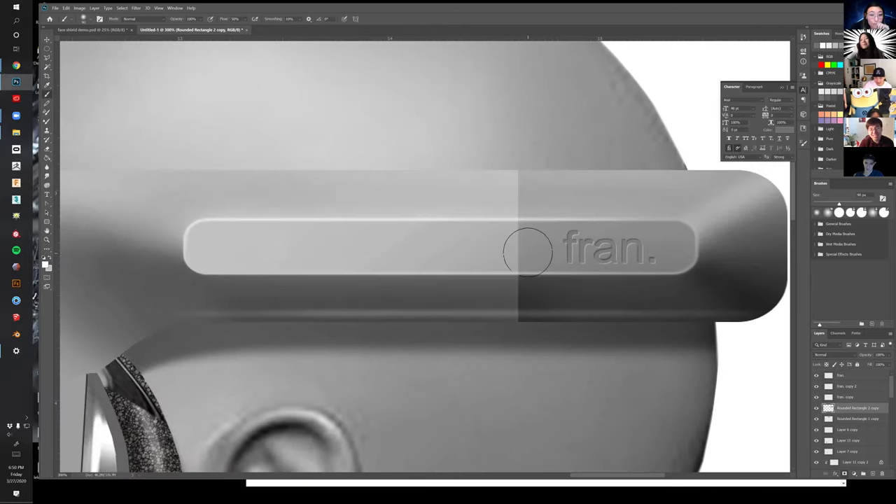
pyautogui.press('[')
pyautogui.press('[')
pyautogui.press('[')
pyautogui.press('[')
pyautogui.press('[')
pyautogui.press('[')
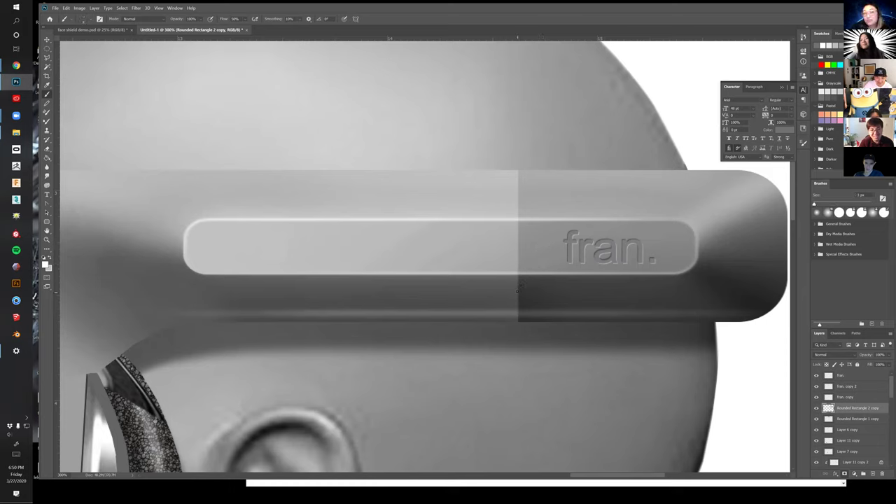
pyautogui.click(872, 474)
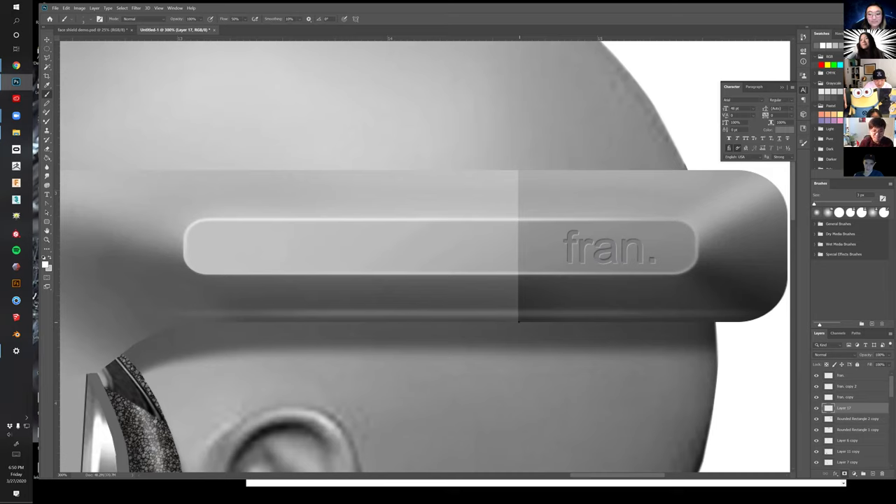
# Try to paint a thin black vertical line along the edge of the darkened headband section, then undo the stroke
pyautogui.click(820, 111)
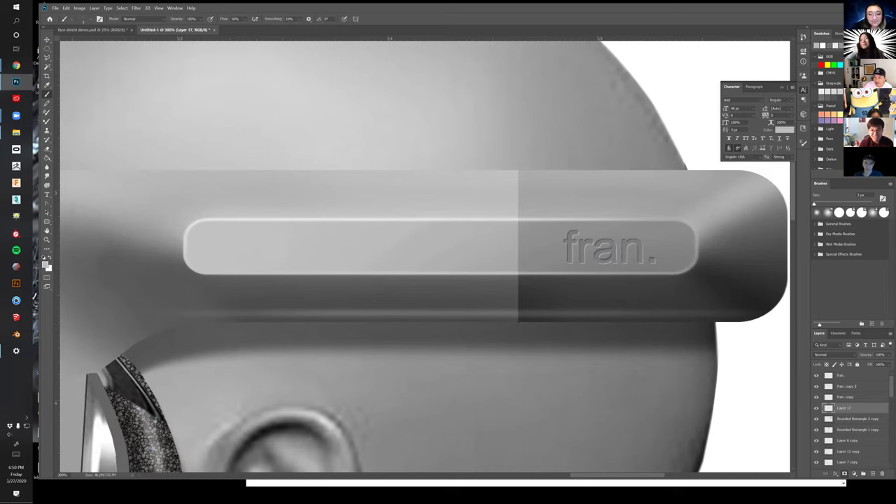
pyautogui.press('d')
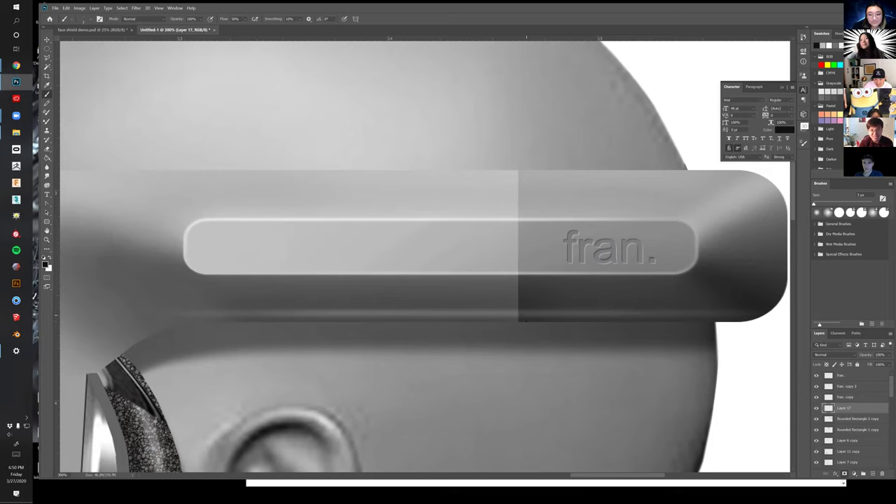
pyautogui.moveTo(518, 321); pyautogui.dragTo(519, 161)
pyautogui.hotkey('ctrl', 'z')
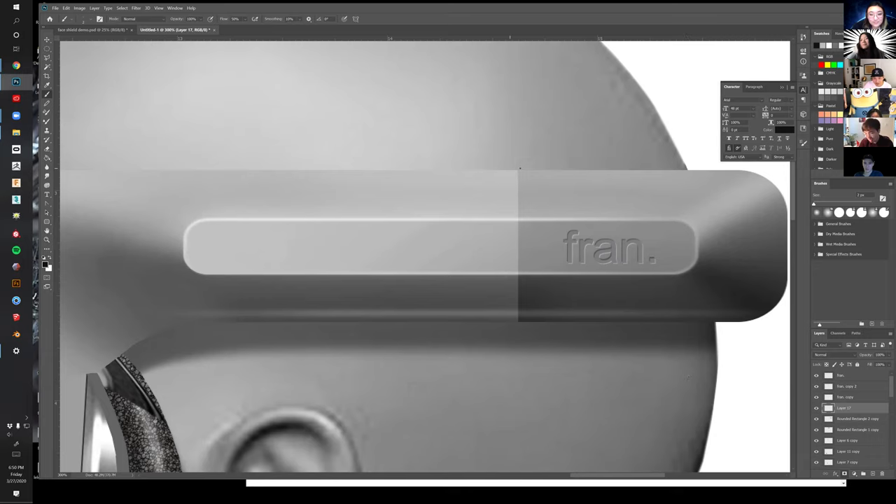
pyautogui.press('z')
pyautogui.keyDown('alt'); pyautogui.click(539, 204); pyautogui.keyUp('alt')
pyautogui.keyDown('alt'); pyautogui.click(539, 203); pyautogui.keyUp('alt')
pyautogui.keyDown('alt'); pyautogui.click(539, 203); pyautogui.keyUp('alt')
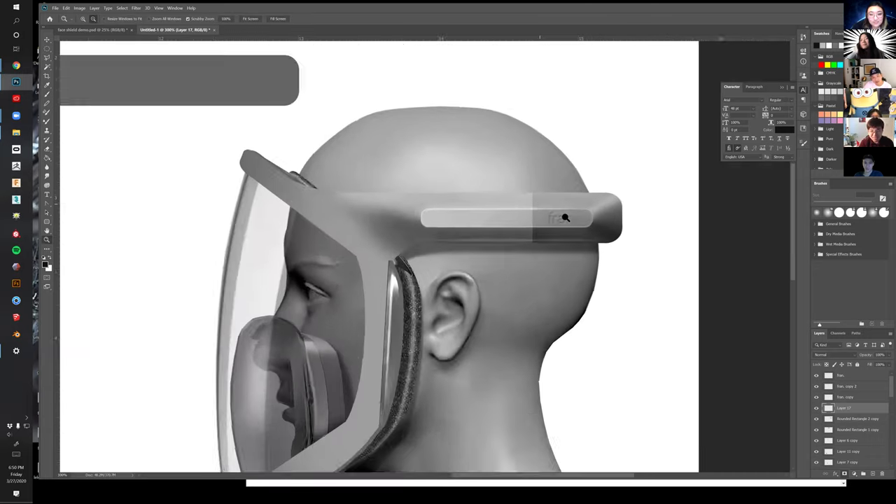
# Create a new empty path for tracing a seam on the face shield frame and activate the Pen tool
pyautogui.moveTo(600, 330); pyautogui.dragTo(627, 335)
pyautogui.scroll(5, 469, 248)
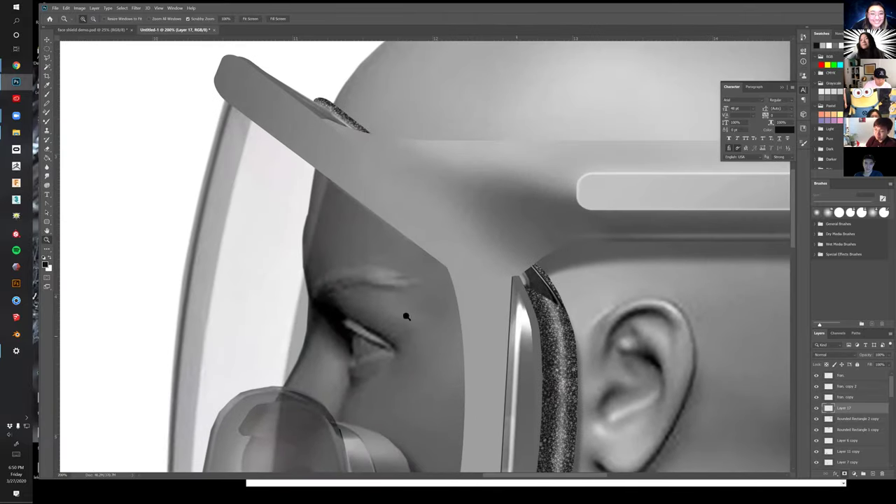
pyautogui.press('v')
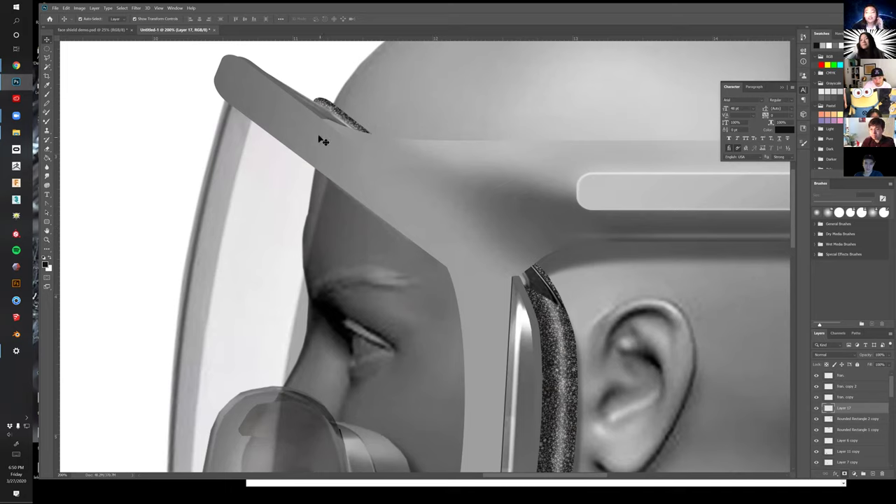
pyautogui.click(857, 337)
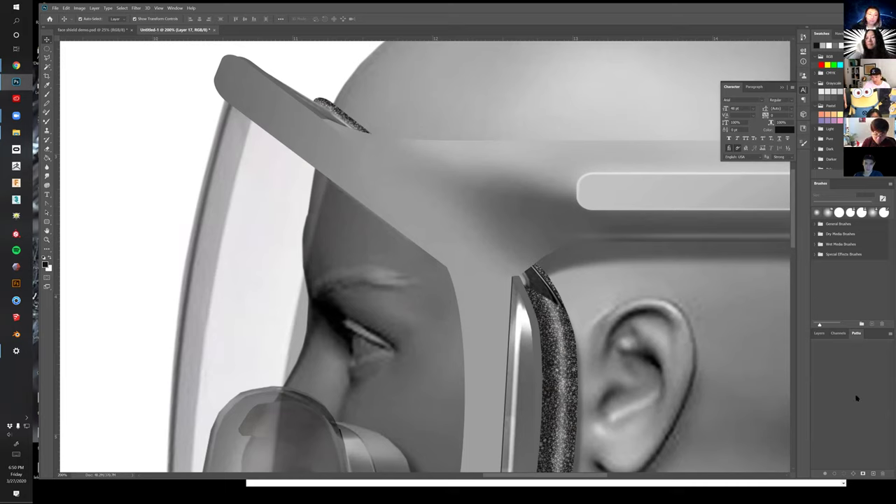
pyautogui.click(873, 474)
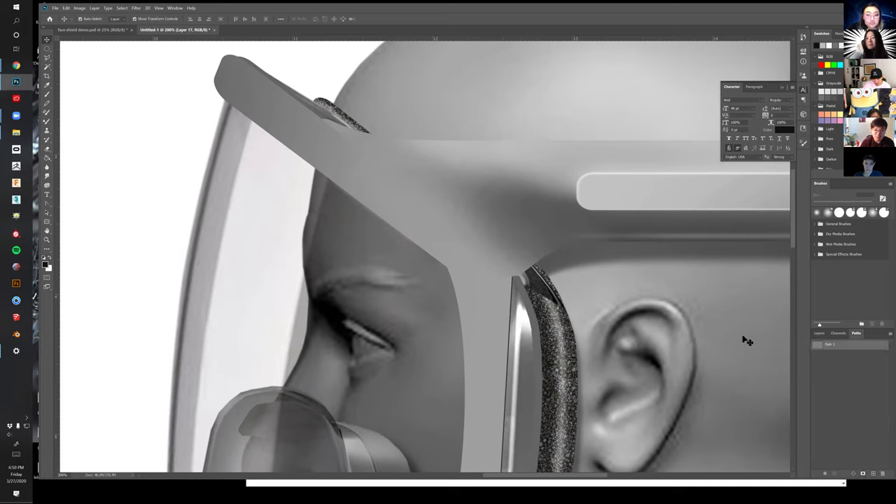
pyautogui.press('p')
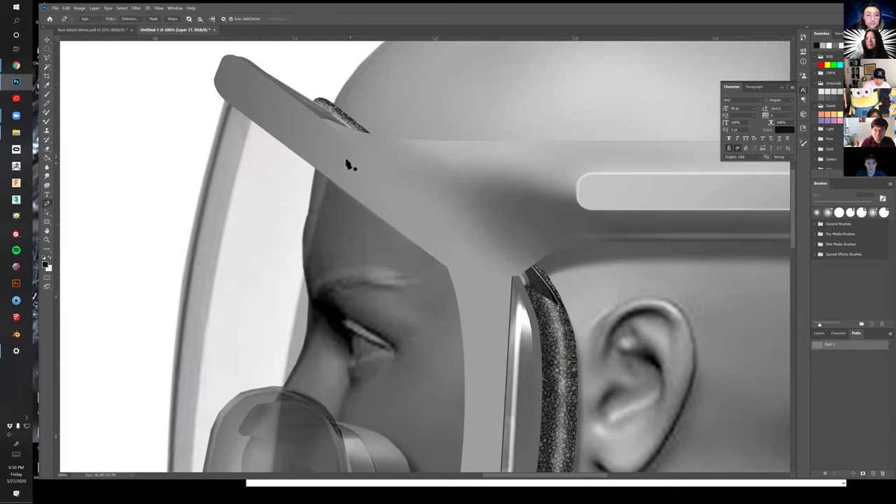
# Draw a closed path along the diagonal frame arm, from below the forehead pad to the side hinge, with rounded front and lower corners
pyautogui.press('z')
pyautogui.click(332, 171)
pyautogui.press('p')
pyautogui.click(334, 109)
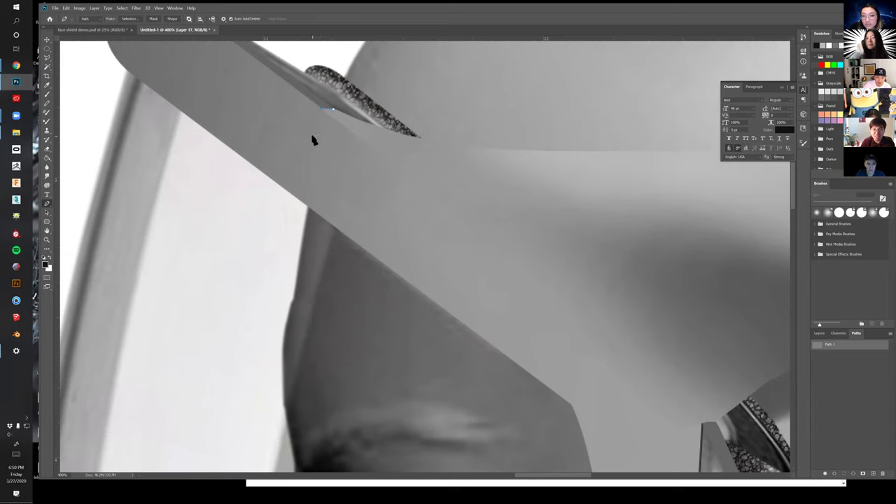
pyautogui.click(312, 136)
pyautogui.moveTo(319, 154); pyautogui.dragTo(329, 161)
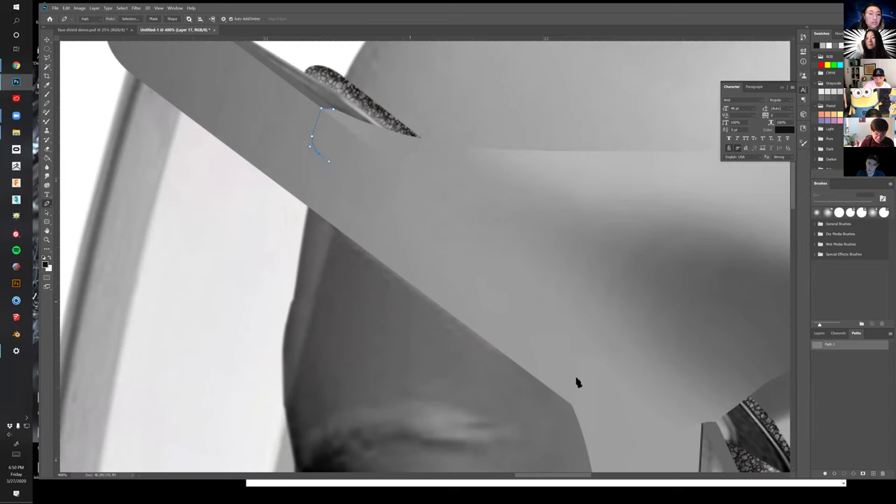
pyautogui.click(686, 451)
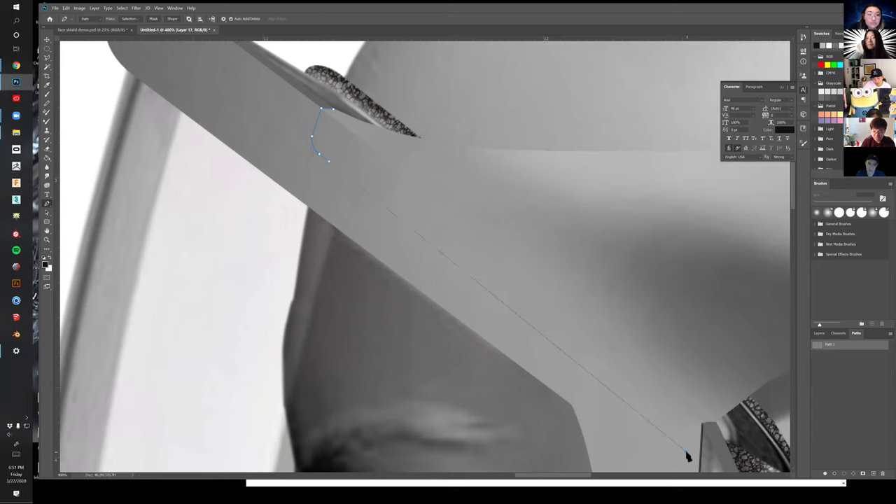
pyautogui.moveTo(700, 447); pyautogui.dragTo(702, 432)
pyautogui.click(701, 423)
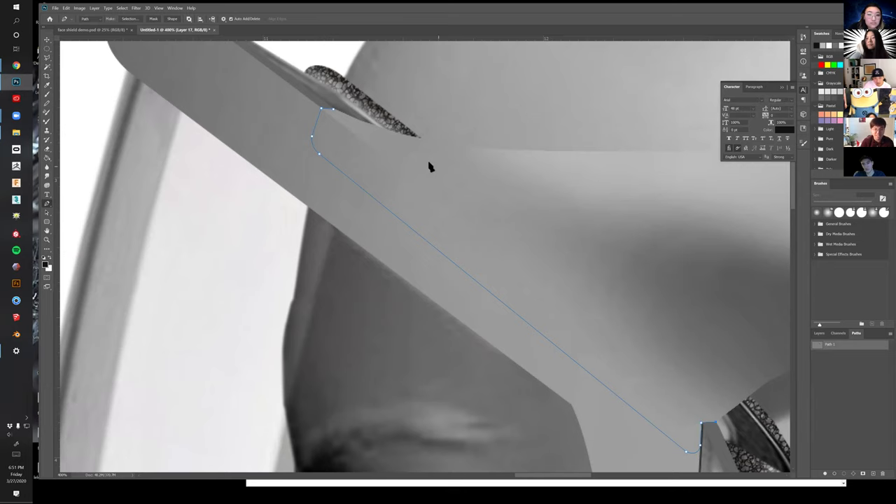
pyautogui.click(334, 109)
pyautogui.moveTo(582, 314); pyautogui.dragTo(560, 281)
# Ready the brush and add a new layer at the top of the layer stack for the seam line
pyautogui.press('b')
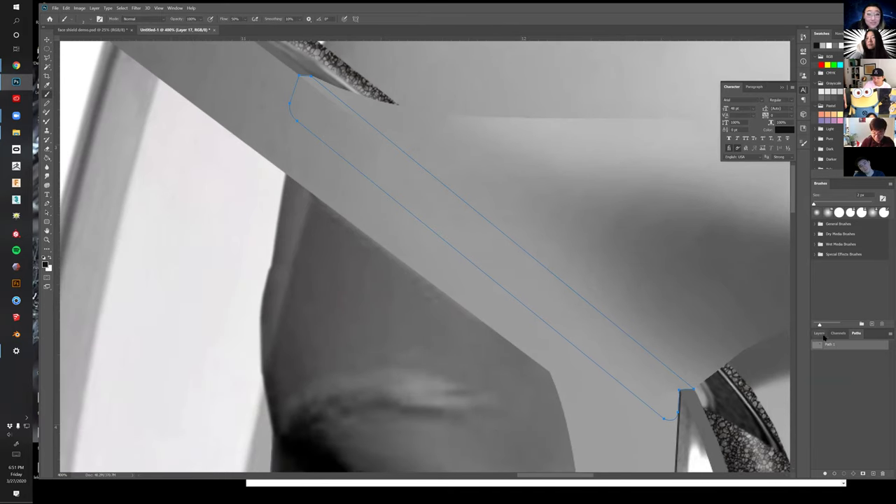
pyautogui.click(819, 333)
pyautogui.click(862, 378)
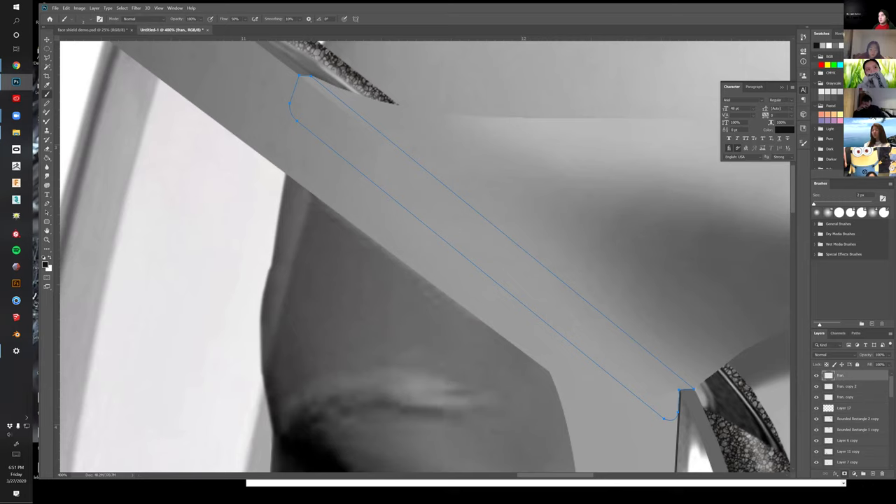
pyautogui.click(873, 474)
pyautogui.click(856, 334)
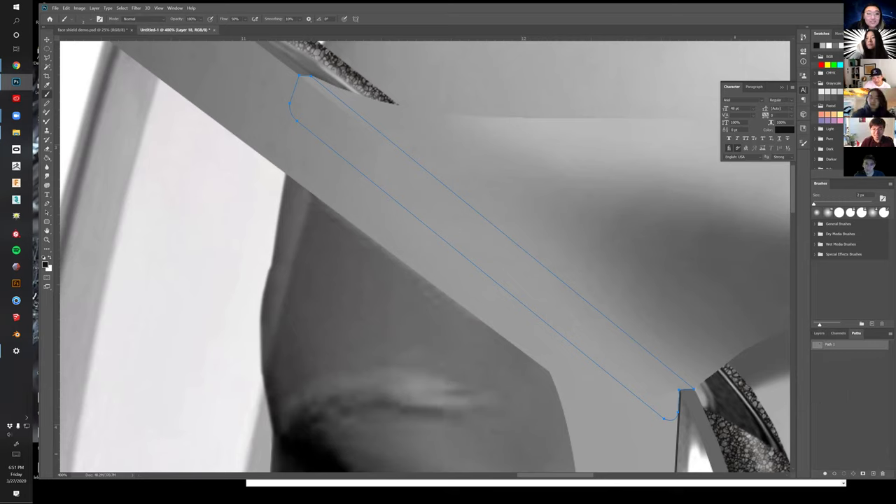
# Reshape the path's rounded lower corner beside the side hinge with the Convert Point tool
pyautogui.press('p')
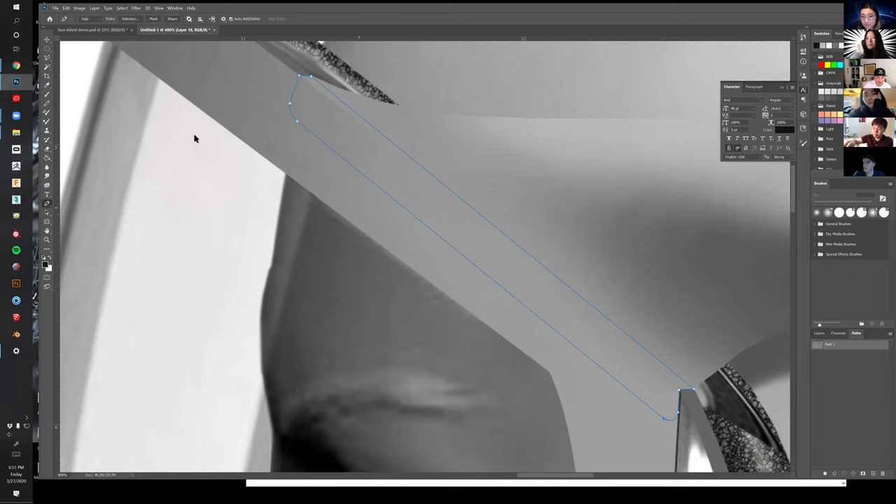
pyautogui.keyDown('ctrl'); pyautogui.click(664, 420); pyautogui.keyUp('ctrl')
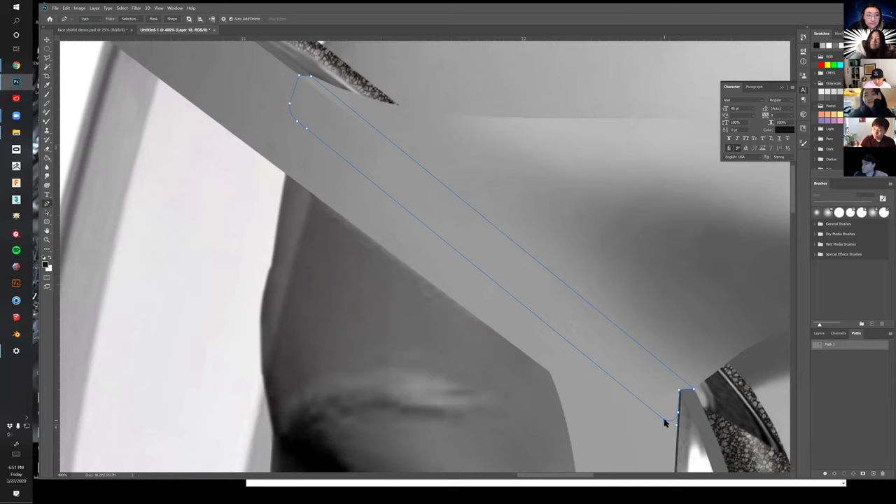
pyautogui.click(664, 421)
pyautogui.click(665, 423)
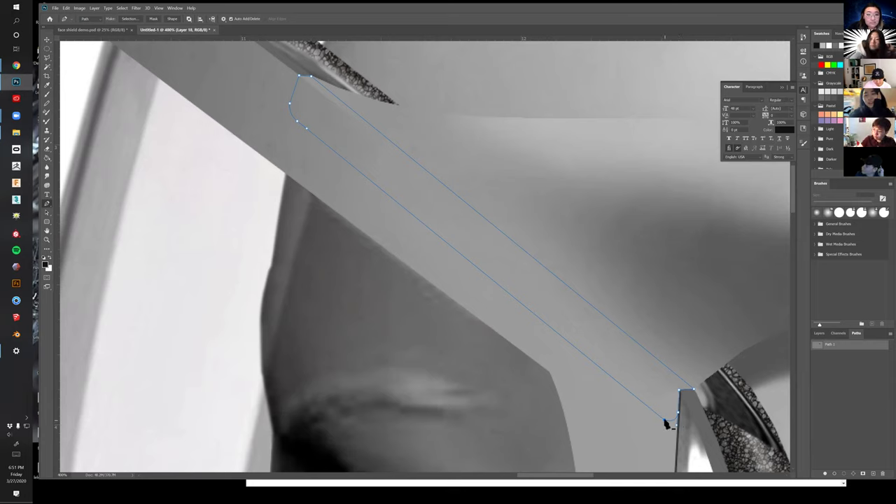
pyautogui.rightClick(46, 207)
pyautogui.click(88, 236)
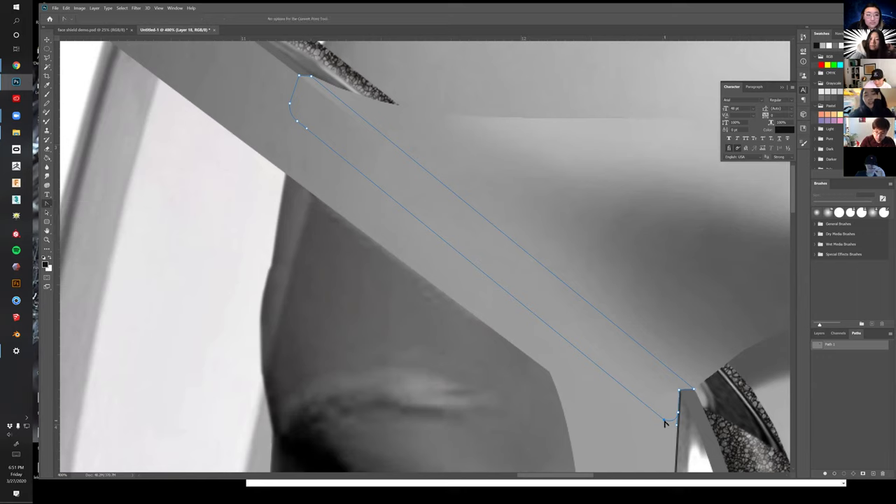
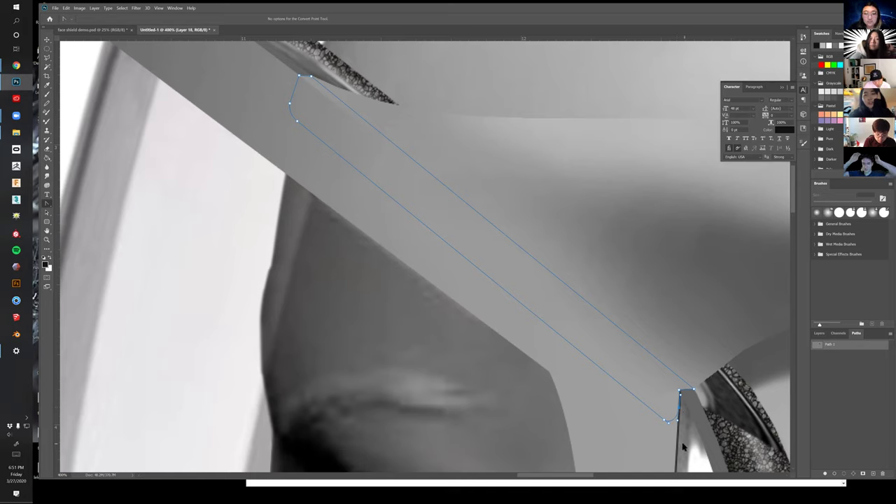
pyautogui.moveTo(664, 420); pyautogui.dragTo(661, 417)
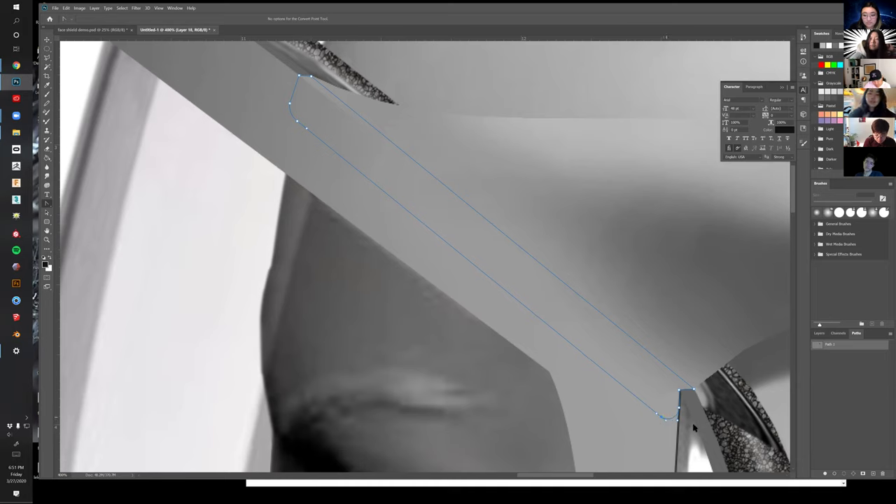
# Stroke the frame path with the small black brush on the new layer
pyautogui.press('b')
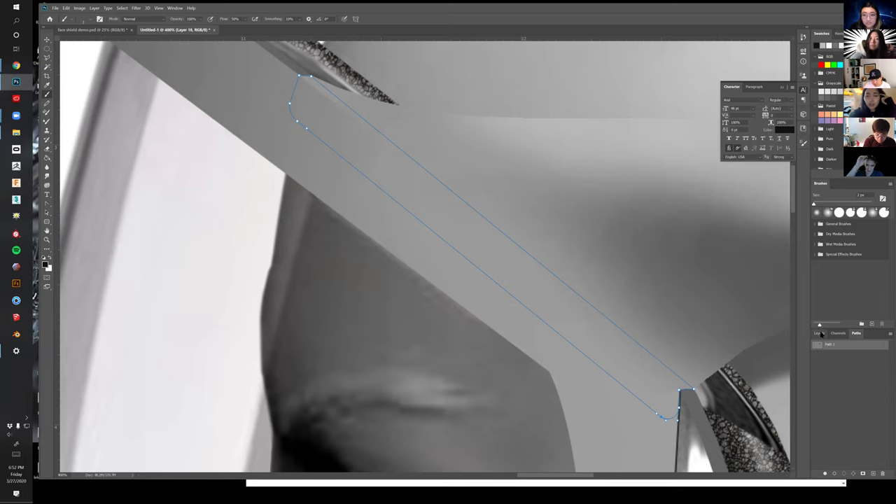
pyautogui.click(824, 334)
pyautogui.click(855, 333)
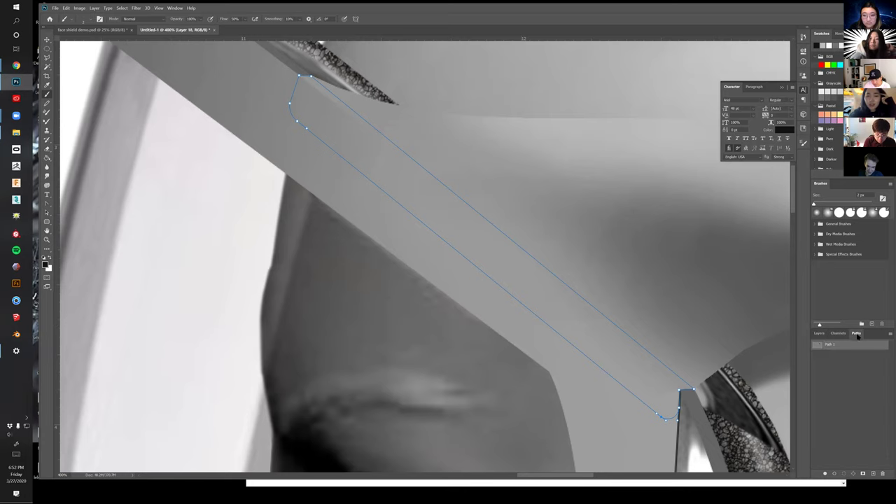
pyautogui.click(832, 474)
pyautogui.hotkey('ctrl', 'z')
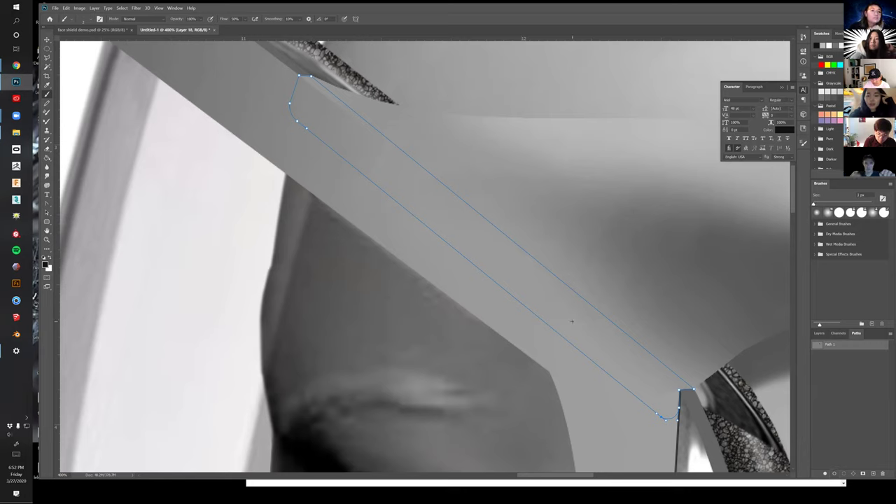
pyautogui.click(832, 474)
# Select the long upper line of the stroked outline with the polygonal lasso, delete it and clear the selection
pyautogui.press('m')
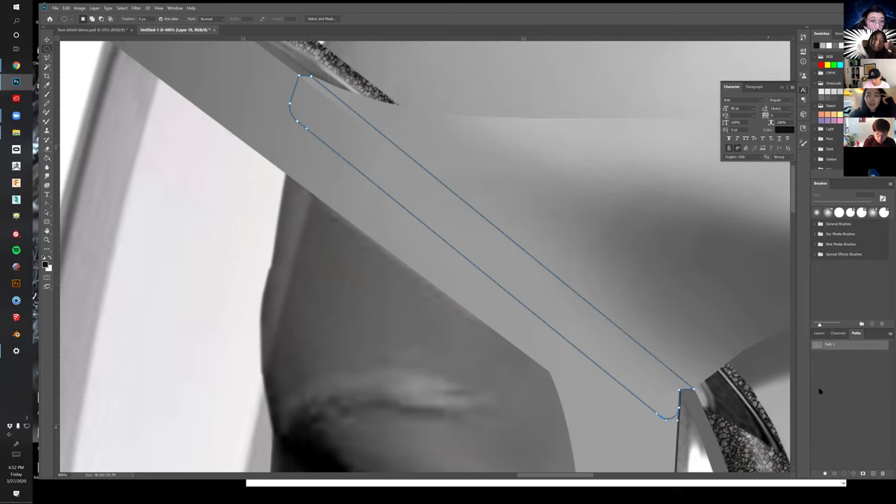
pyautogui.click(819, 333)
pyautogui.press('l')
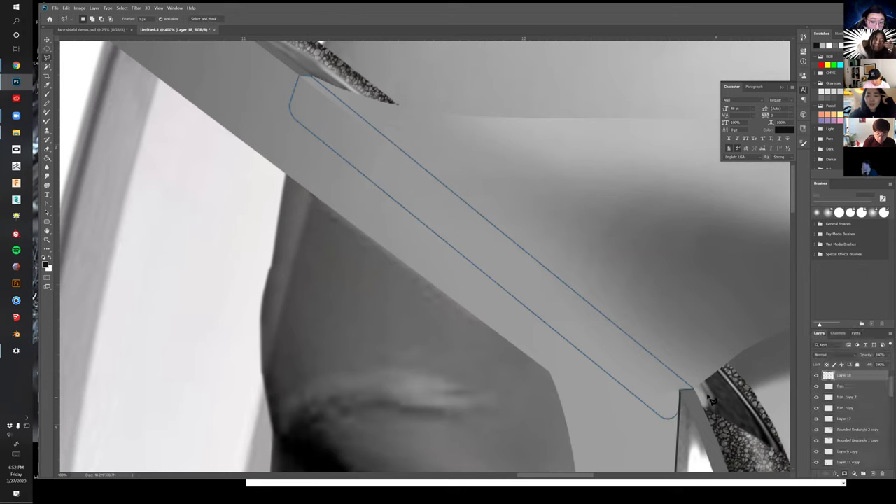
pyautogui.click(693, 391)
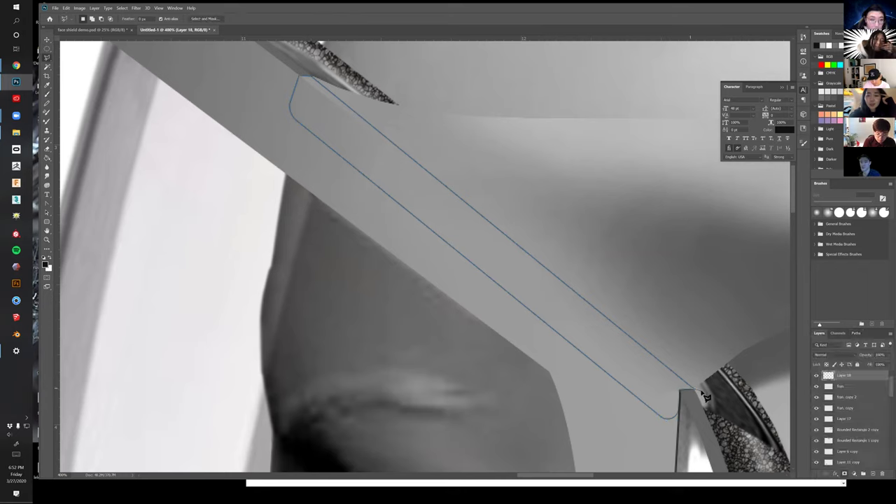
pyautogui.click(463, 157)
pyautogui.click(326, 75)
pyautogui.click(313, 74)
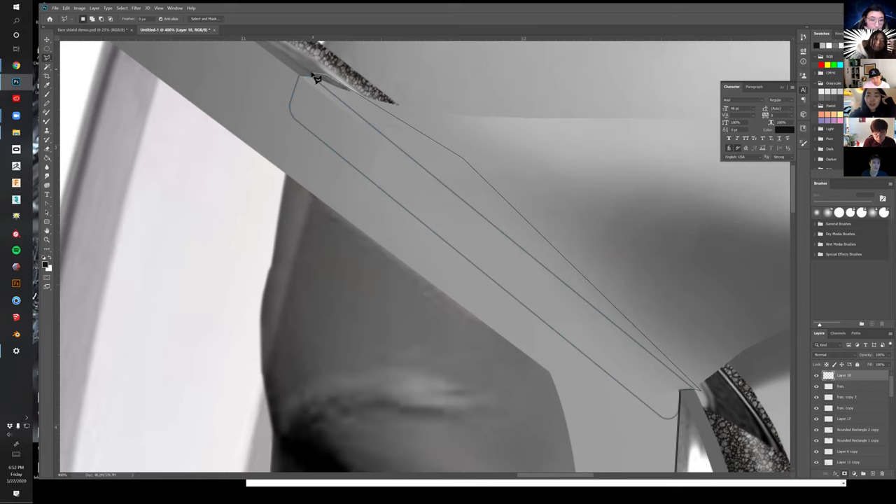
pyautogui.click(310, 78)
pyautogui.click(324, 116)
pyautogui.doubleClick(673, 387)
pyautogui.press('Delete')
pyautogui.press('m')
pyautogui.hotkey('ctrl', 'd')
# Add a new layer and paint a thin white highlight along the front arm's upper edge down to the seam's start
pyautogui.click(873, 473)
pyautogui.press('b')
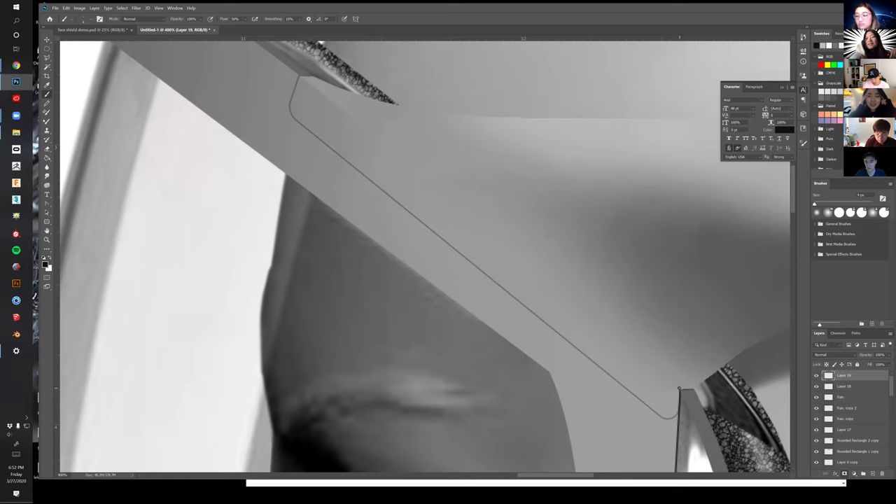
pyautogui.moveTo(634, 334); pyautogui.dragTo(673, 382)
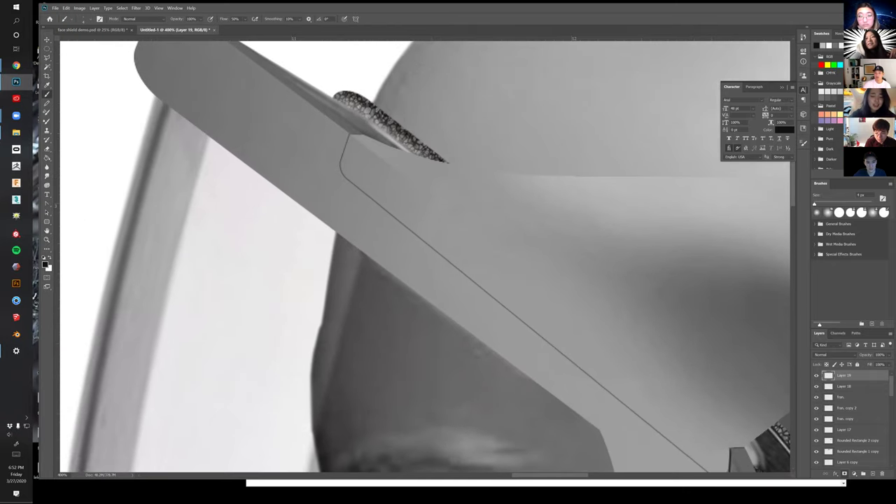
pyautogui.moveTo(446, 234); pyautogui.dragTo(468, 326)
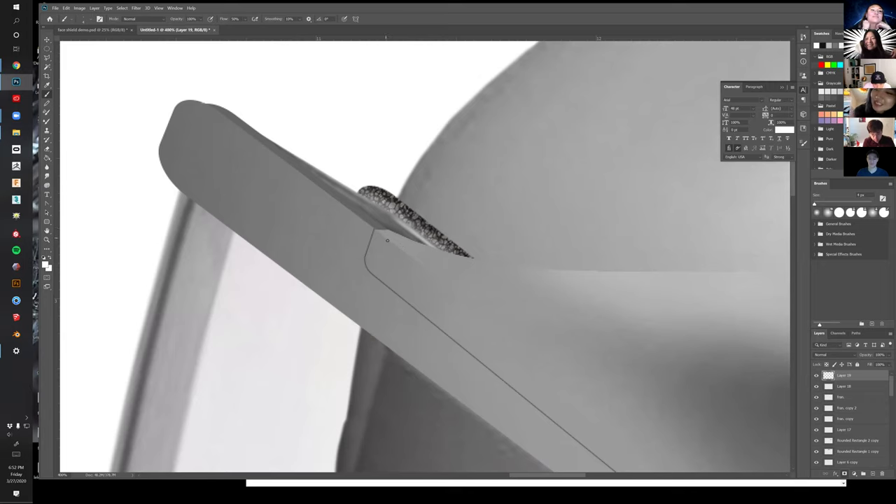
pyautogui.keyDown('shift'); pyautogui.click(390, 241); pyautogui.keyUp('shift')
pyautogui.scroll(-5, 393, 174)
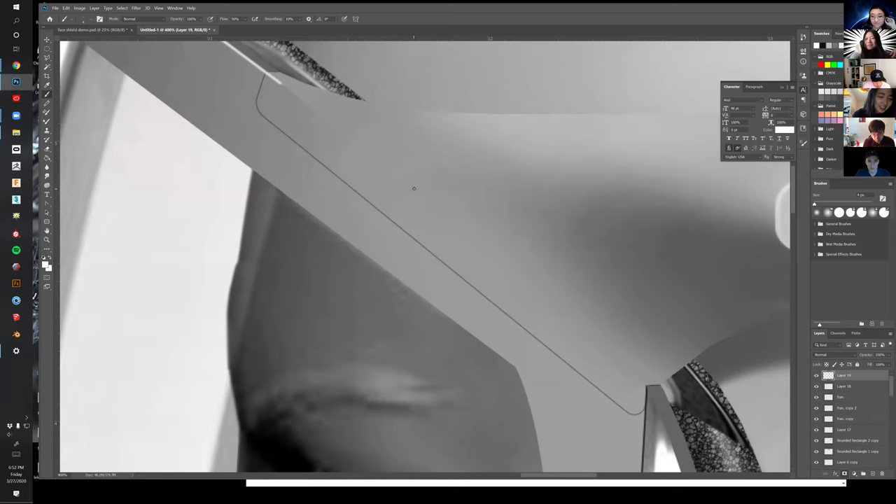
# Extend the white highlight in straight segments along the diagonal frame arm, parallel to the seam, down to the top of the side hinge
pyautogui.keyDown('shift'); pyautogui.click(361, 145); pyautogui.keyUp('shift')
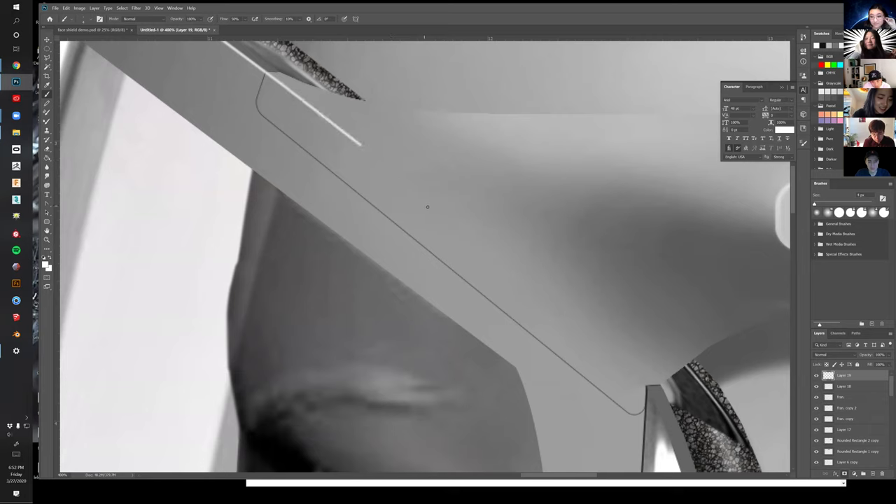
pyautogui.keyDown('shift'); pyautogui.click(437, 209); pyautogui.keyUp('shift')
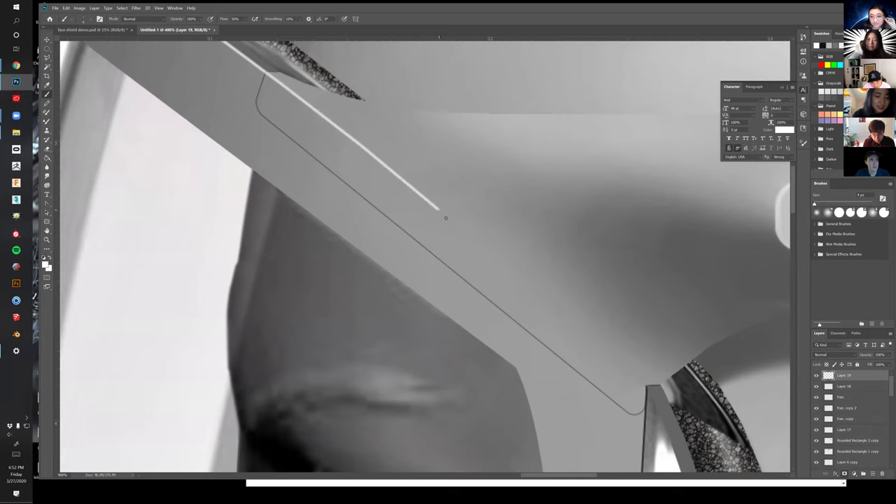
pyautogui.keyDown('shift'); pyautogui.click(503, 262); pyautogui.keyUp('shift')
pyautogui.keyDown('shift'); pyautogui.click(560, 311); pyautogui.keyUp('shift')
pyautogui.keyDown('shift'); pyautogui.click(617, 361); pyautogui.keyUp('shift')
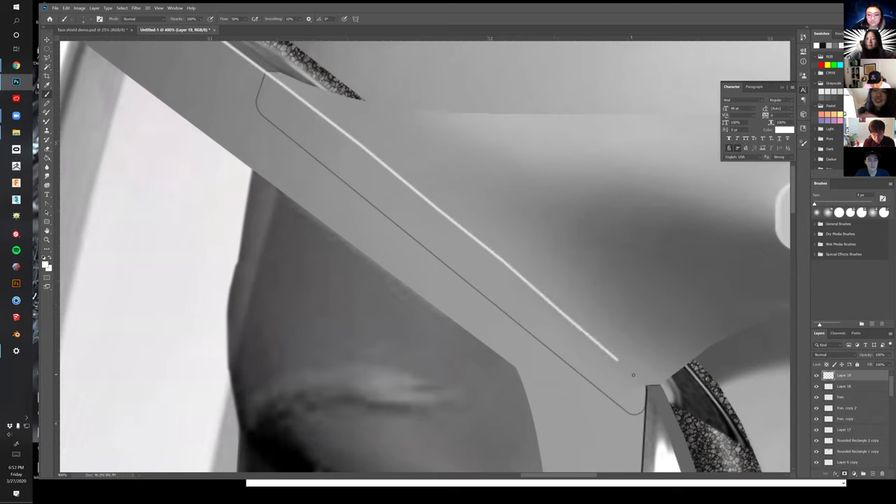
pyautogui.keyDown('shift'); pyautogui.click(637, 379); pyautogui.keyUp('shift')
pyautogui.keyDown('shift'); pyautogui.click(645, 383); pyautogui.keyUp('shift')
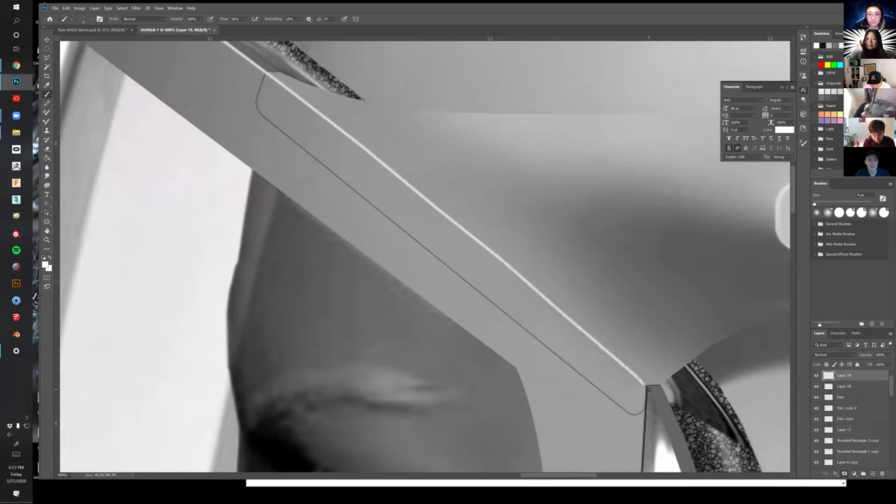
pyautogui.moveTo(638, 353); pyautogui.dragTo(587, 282)
pyautogui.press('z')
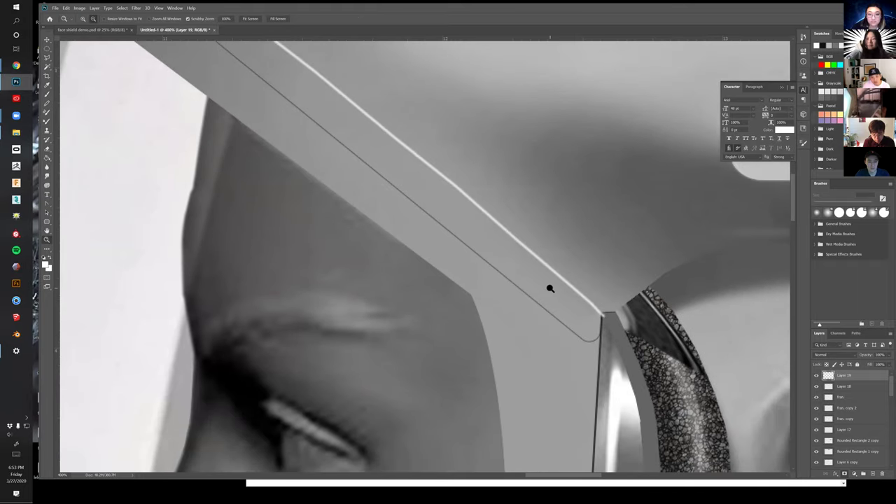
pyautogui.keyDown('alt'); pyautogui.click(551, 288); pyautogui.keyUp('alt')
pyautogui.keyDown('alt'); pyautogui.click(542, 277); pyautogui.keyUp('alt')
pyautogui.moveTo(581, 250); pyautogui.dragTo(540, 100)
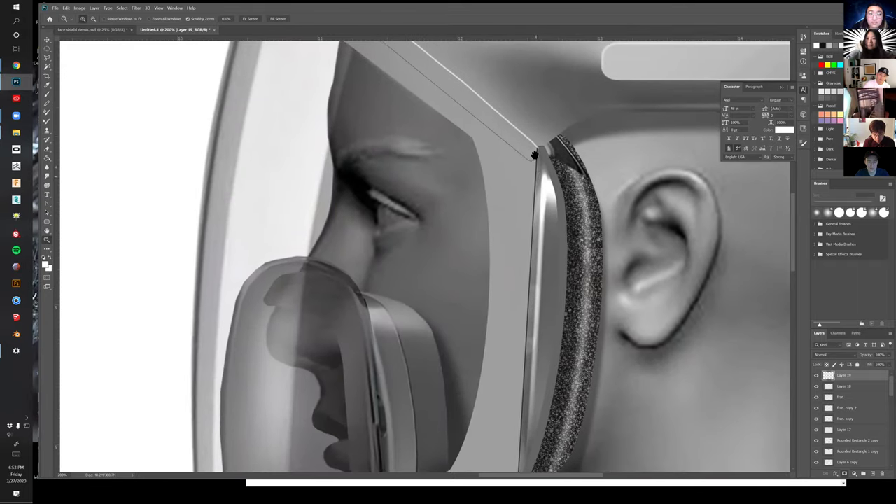
# Continue the white highlight in short straight segments around the side hinge's top and down the start of its curved rear edge
pyautogui.moveTo(536, 180); pyautogui.dragTo(532, 136)
pyautogui.click(532, 136)
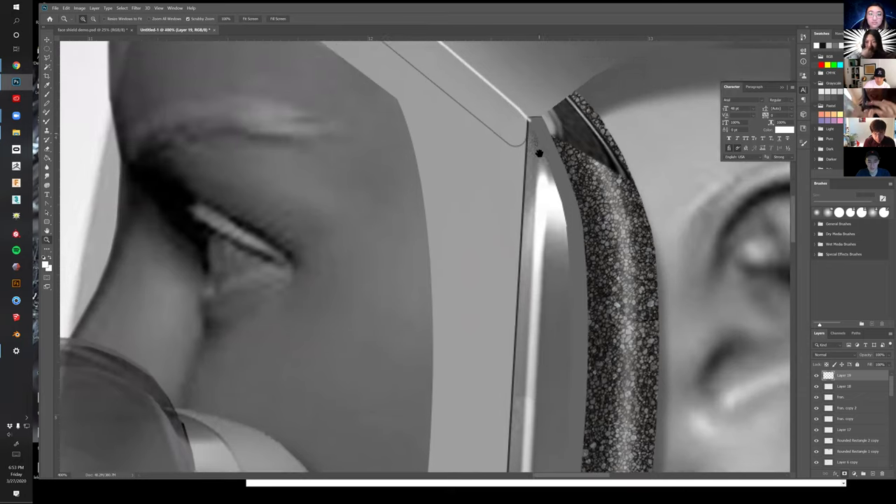
pyautogui.press('b')
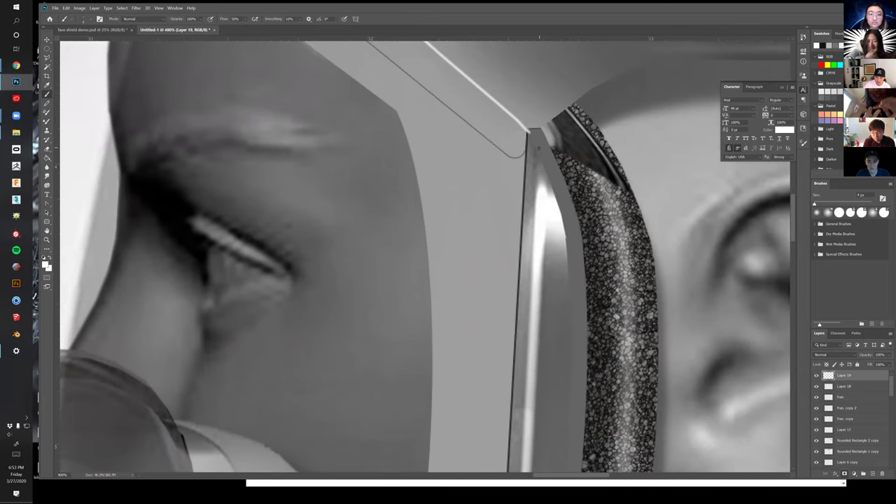
pyautogui.keyDown('shift'); pyautogui.click(539, 152); pyautogui.keyUp('shift')
pyautogui.keyDown('shift'); pyautogui.click(552, 181); pyautogui.keyUp('shift')
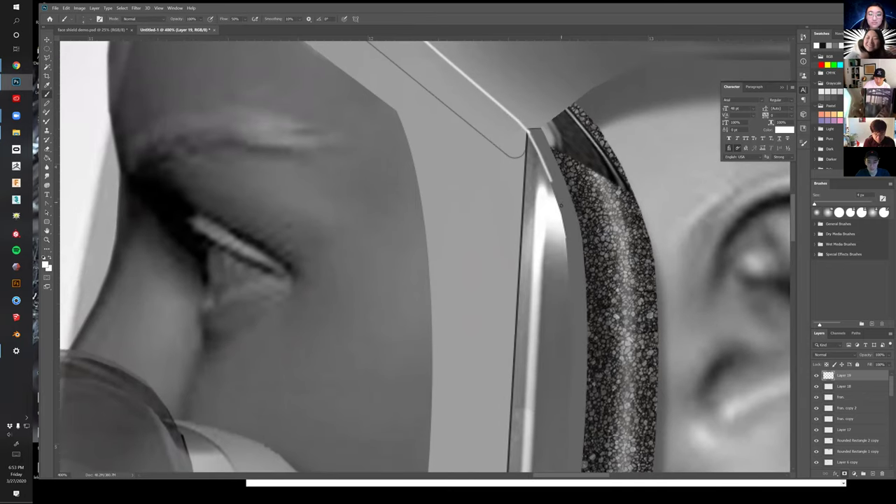
pyautogui.moveTo(561, 209)
pyautogui.mouseDown()
pyautogui.moveTo(563, 224)
pyautogui.moveTo(553, 201)
pyautogui.mouseUp()
pyautogui.keyDown('shift'); pyautogui.click(566, 231); pyautogui.keyUp('shift')
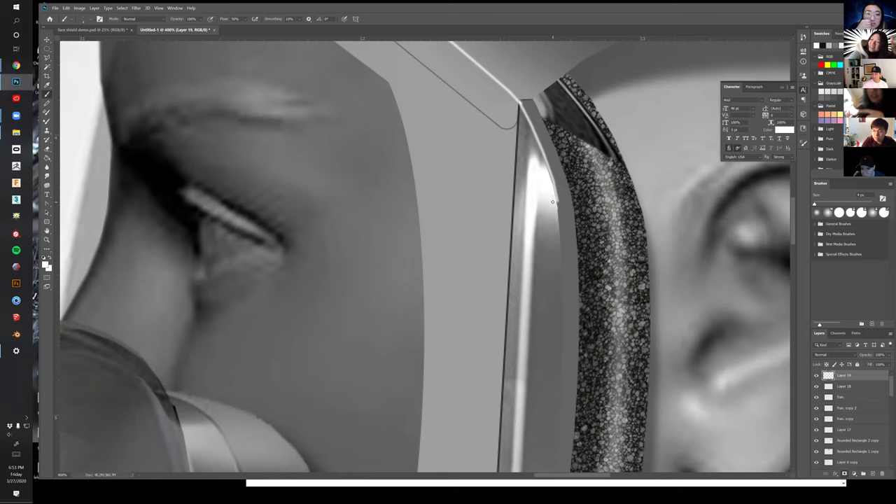
# Extend the white highlight in straight segments down the middle stretch of the side hinge's rear edge
pyautogui.scroll(-2, 563, 210)
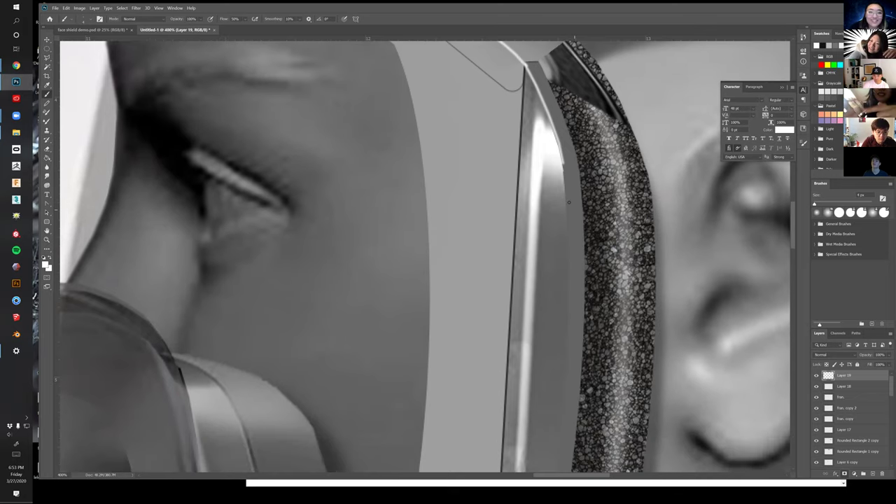
pyautogui.keyDown('shift'); pyautogui.click(566, 201); pyautogui.keyUp('shift')
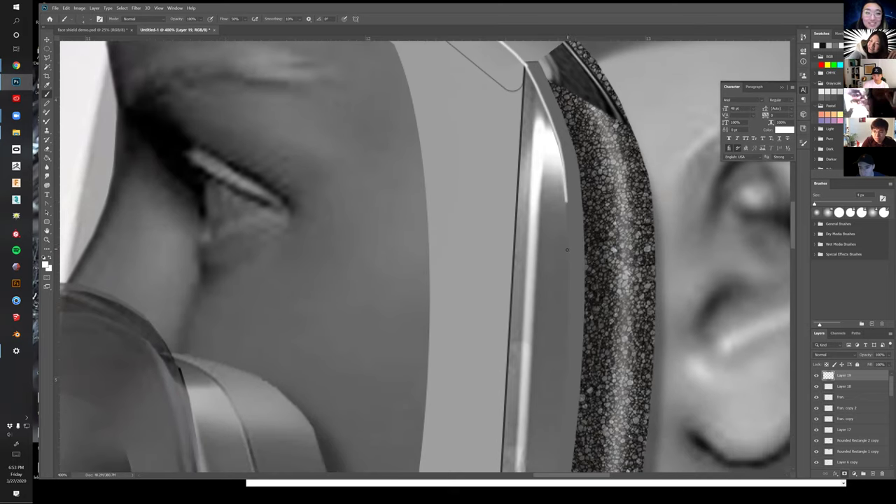
pyautogui.keyDown('shift'); pyautogui.click(567, 254); pyautogui.keyUp('shift')
pyautogui.keyDown('shift'); pyautogui.click(568, 297); pyautogui.keyUp('shift')
pyautogui.scroll(-6, 573, 273)
pyautogui.keyDown('shift'); pyautogui.click(573, 247); pyautogui.keyUp('shift')
pyautogui.keyDown('shift'); pyautogui.click(568, 295); pyautogui.keyUp('shift')
# Carry the white highlight along the hinge's lower curve and around the corner to the start of the lower frame arm
pyautogui.scroll(-5, 571, 281)
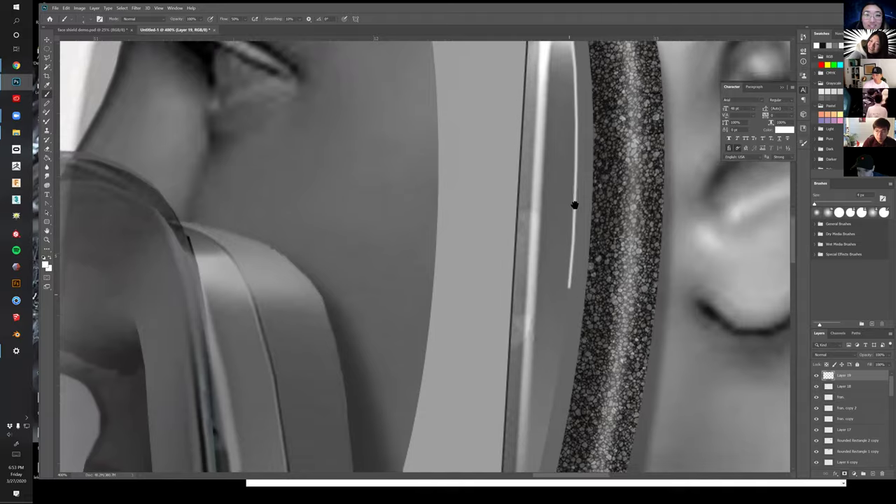
pyautogui.keyDown('shift'); pyautogui.click(568, 250); pyautogui.keyUp('shift')
pyautogui.keyDown('shift'); pyautogui.click(558, 311); pyautogui.keyUp('shift')
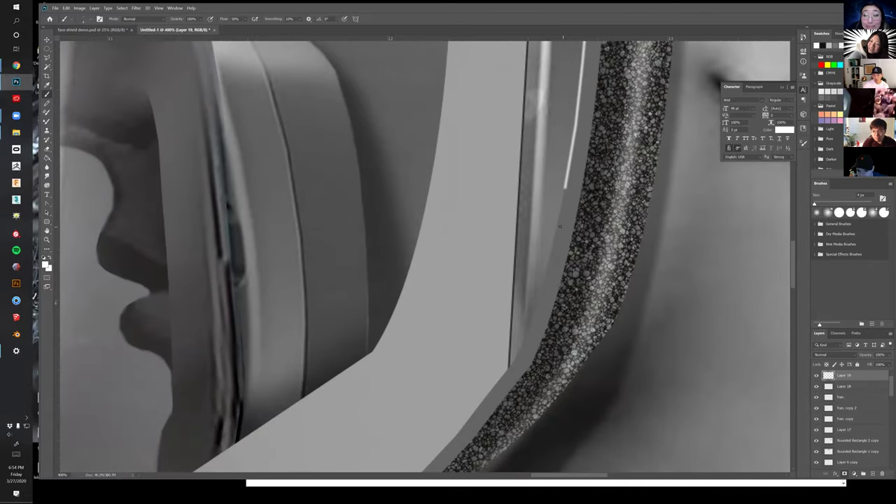
pyautogui.moveTo(565, 191); pyautogui.dragTo(555, 237)
pyautogui.keyDown('shift'); pyautogui.click(538, 300); pyautogui.keyUp('shift')
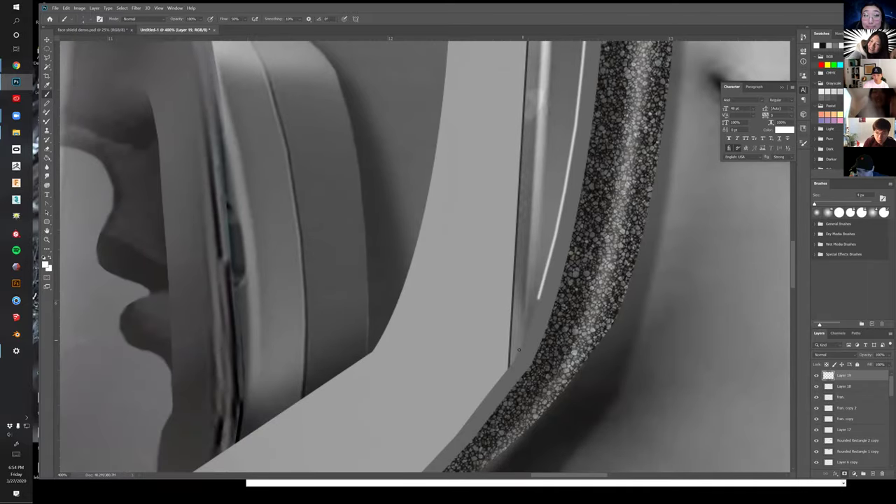
pyautogui.keyDown('shift'); pyautogui.click(518, 352); pyautogui.keyUp('shift')
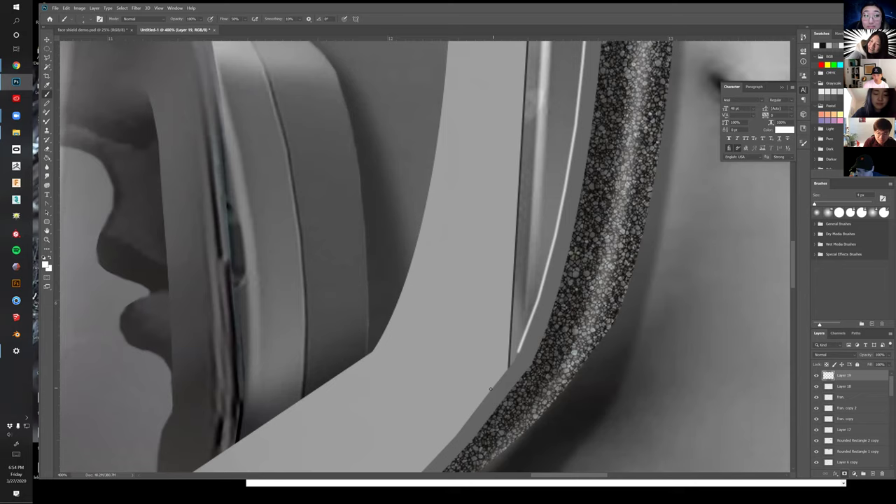
pyautogui.keyDown('shift'); pyautogui.click(491, 387); pyautogui.keyUp('shift')
pyautogui.moveTo(493, 386); pyautogui.dragTo(536, 266)
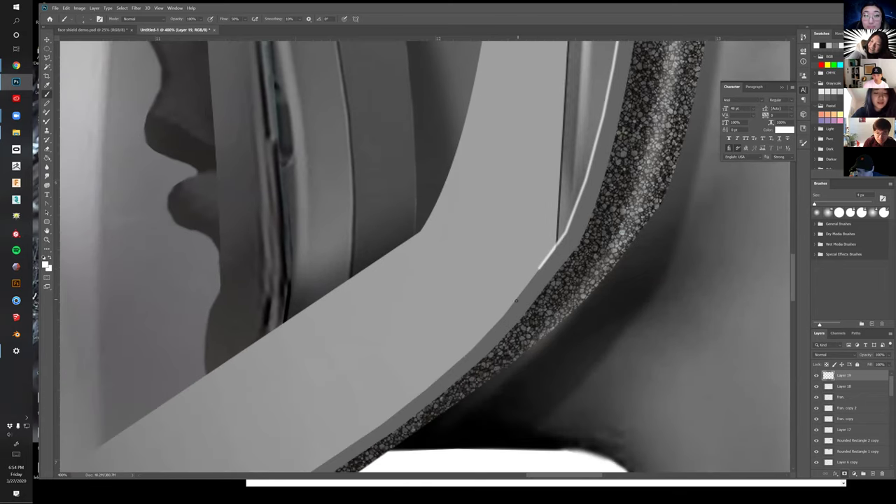
pyautogui.keyDown('shift'); pyautogui.click(513, 302); pyautogui.keyUp('shift')
pyautogui.keyDown('shift'); pyautogui.click(480, 340); pyautogui.keyUp('shift')
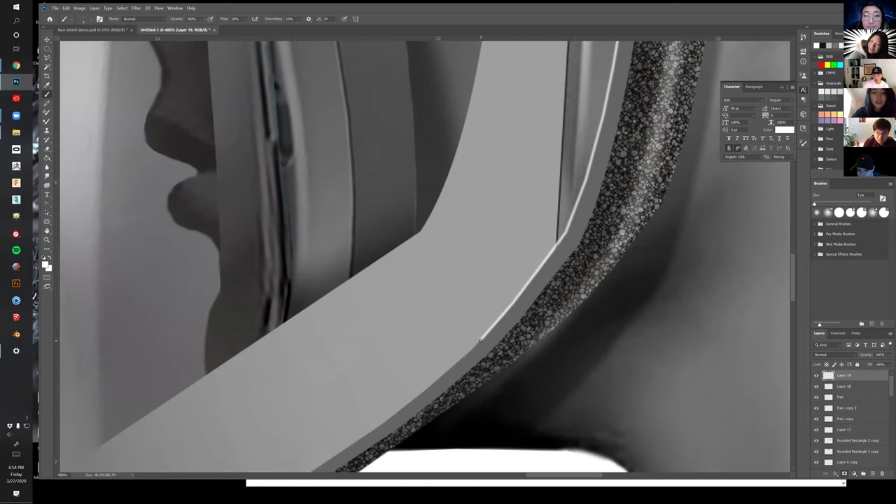
# Soften the highlight layer with a Gaussian Blur of 1.3 pixels radius
pyautogui.click(140, 9)
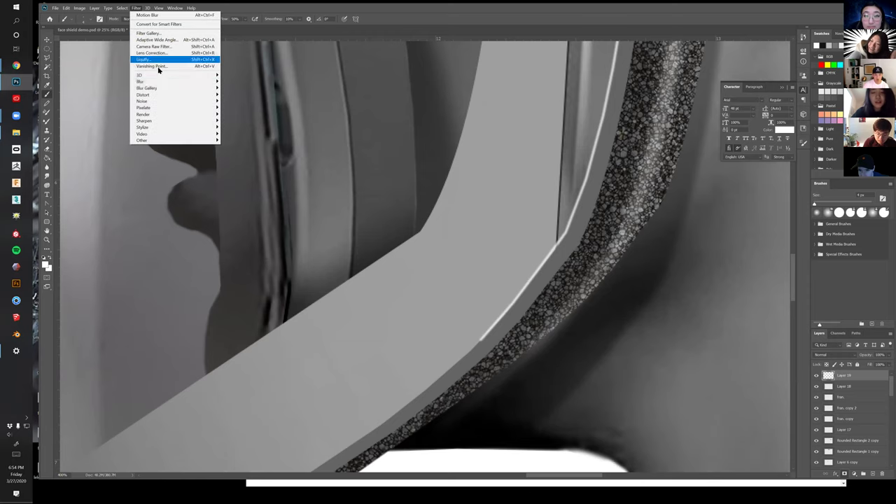
pyautogui.moveTo(161, 82)
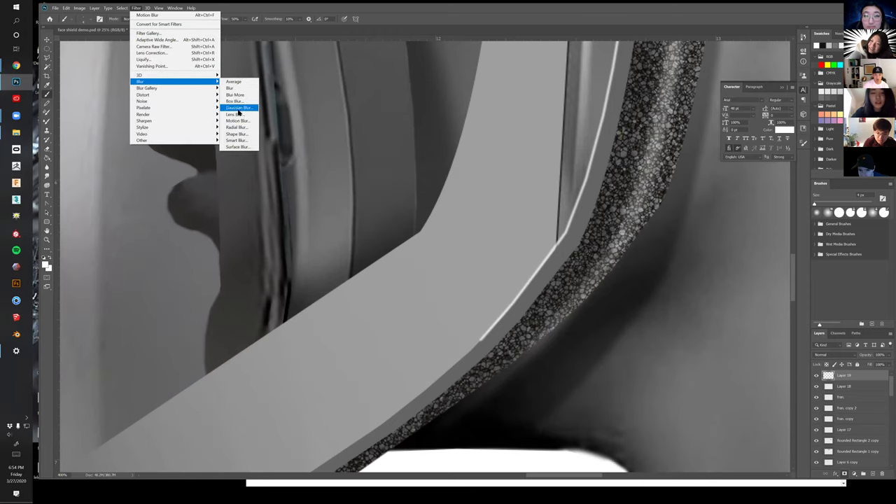
pyautogui.click(238, 108)
pyautogui.moveTo(654, 361); pyautogui.dragTo(651, 362)
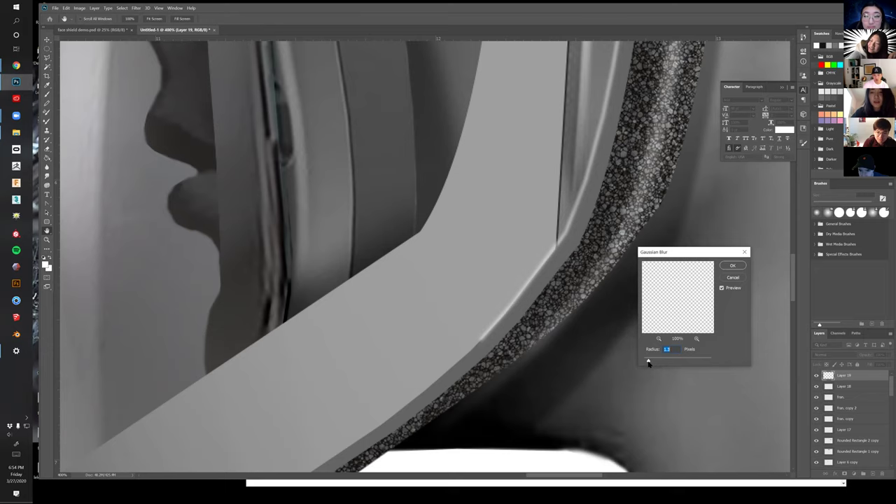
pyautogui.click(731, 266)
# Duplicate the blurred highlight layer, Layer 19
pyautogui.press('z')
pyautogui.keyDown('alt'); pyautogui.click(613, 270); pyautogui.keyUp('alt')
pyautogui.keyDown('alt'); pyautogui.click(614, 270); pyautogui.keyUp('alt')
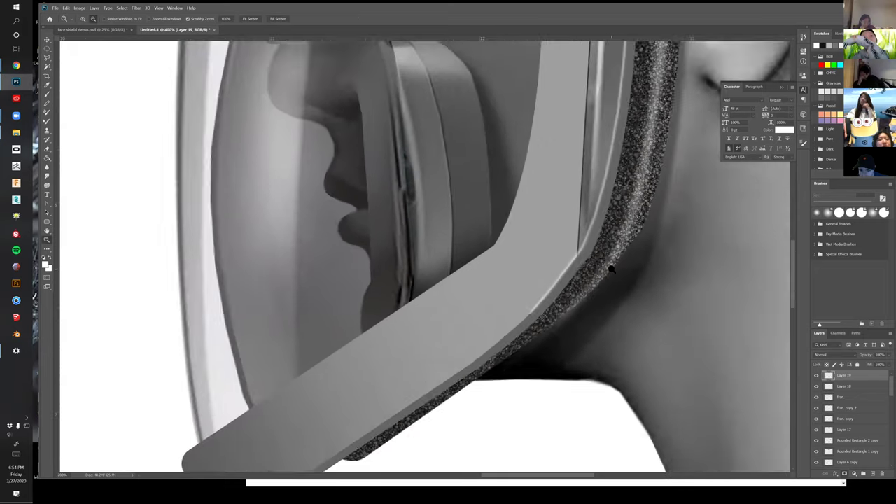
pyautogui.keyDown('alt'); pyautogui.click(615, 270); pyautogui.keyUp('alt')
pyautogui.keyDown('alt'); pyautogui.click(630, 254); pyautogui.keyUp('alt')
pyautogui.click(613, 284)
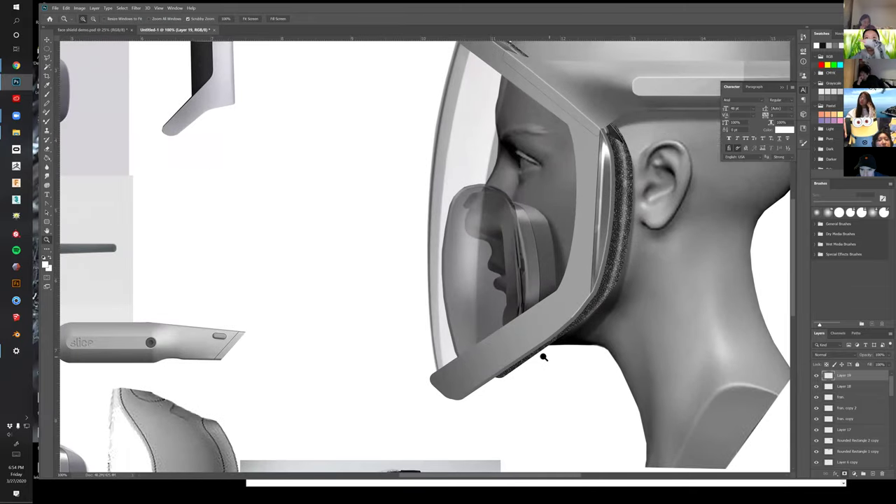
pyautogui.press('v')
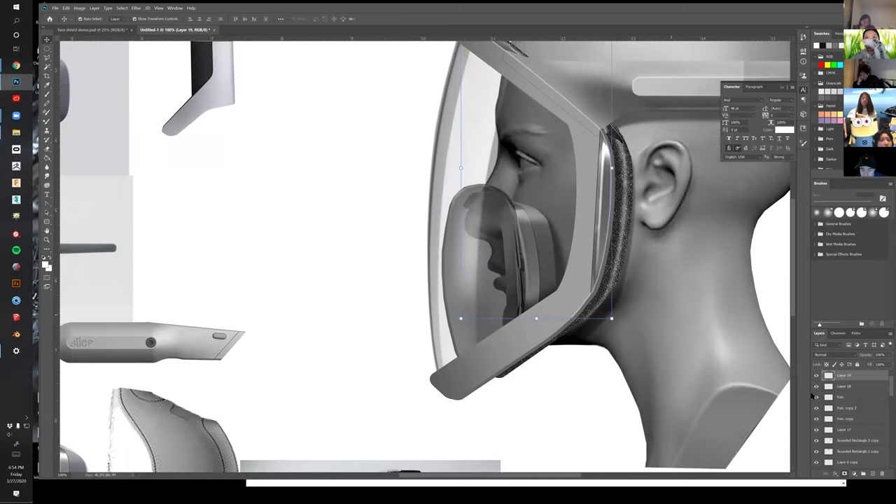
pyautogui.moveTo(855, 384); pyautogui.dragTo(873, 473)
pyautogui.scroll(3, 651, 316)
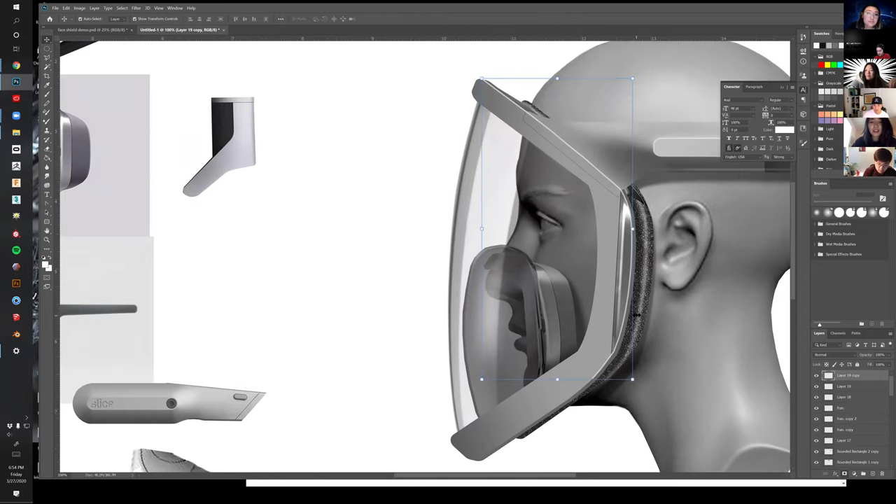
# Flip the highlight copy vertically, fit it along the lower frame arm's rear edge and erase its curved part overlapping the hinge
pyautogui.moveTo(556, 77); pyautogui.dragTo(590, 308)
pyautogui.moveTo(579, 271); pyautogui.dragTo(606, 92)
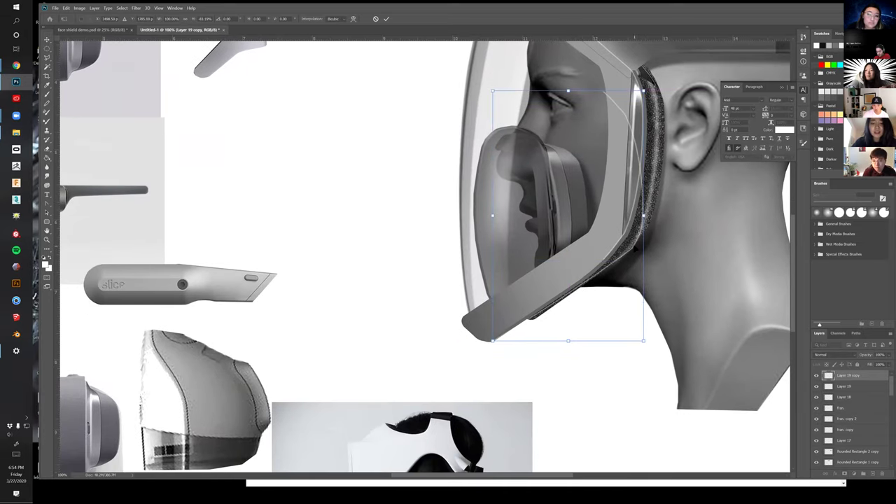
pyautogui.moveTo(628, 246); pyautogui.dragTo(582, 276)
pyautogui.moveTo(555, 130); pyautogui.dragTo(556, 110)
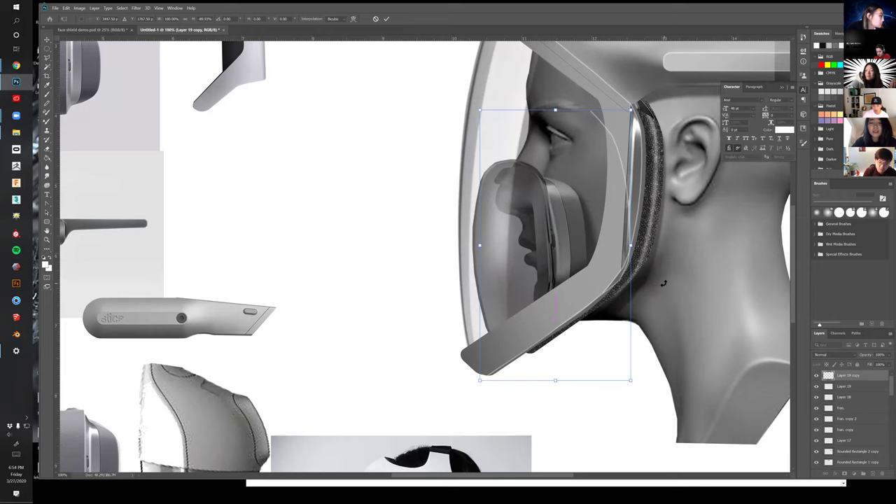
pyautogui.press('Return')
pyautogui.press('e')
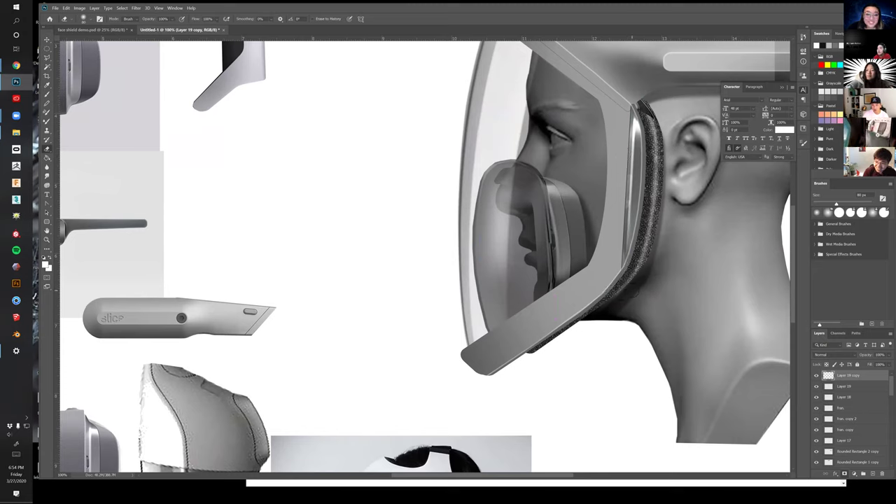
# Warp the highlight copy slightly so its upper end meets the original highlight at the lower arm's corner
pyautogui.press('z')
pyautogui.click(594, 303)
pyautogui.click(596, 303)
pyautogui.moveTo(604, 275); pyautogui.dragTo(593, 262)
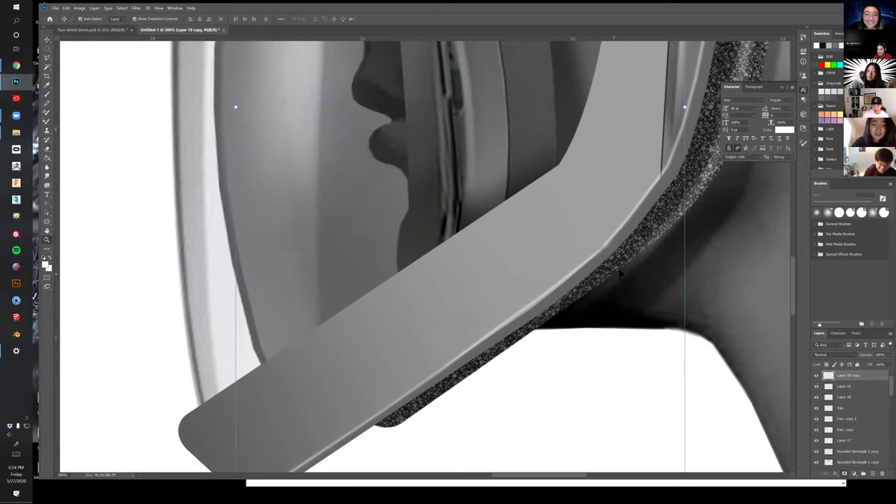
pyautogui.hotkey('ctrl', 't')
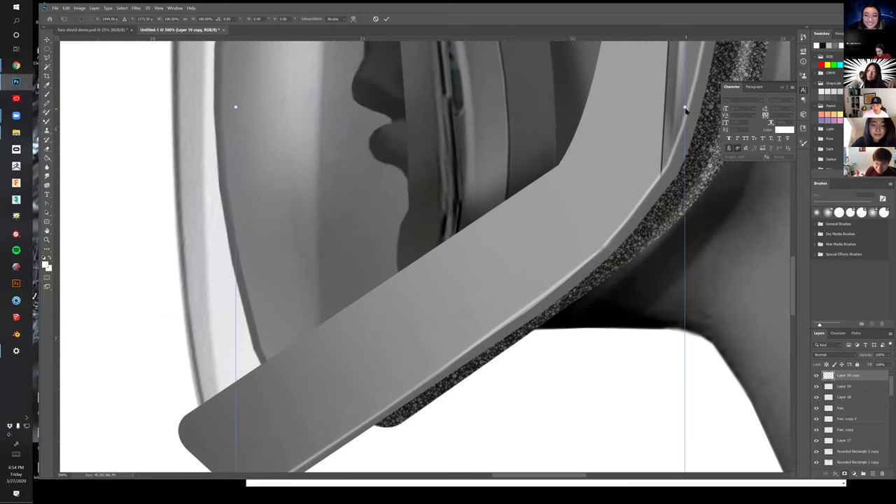
pyautogui.rightClick(685, 110)
pyautogui.click(698, 157)
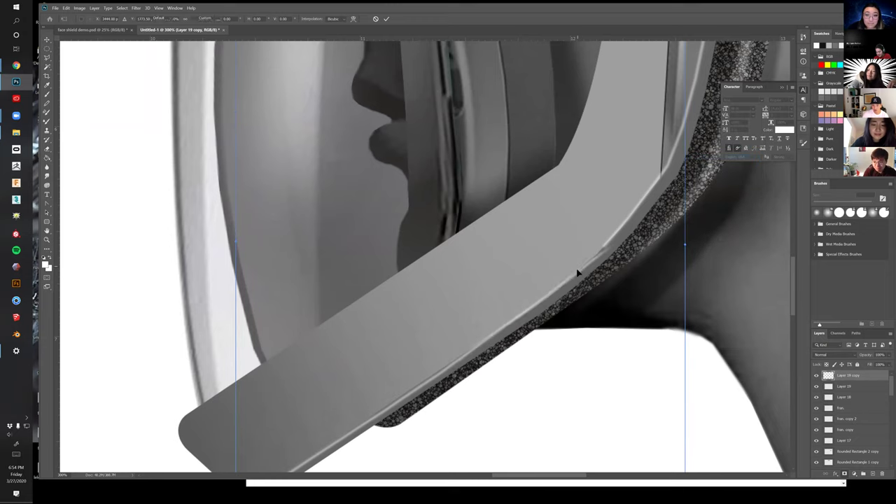
pyautogui.moveTo(577, 271); pyautogui.dragTo(578, 265)
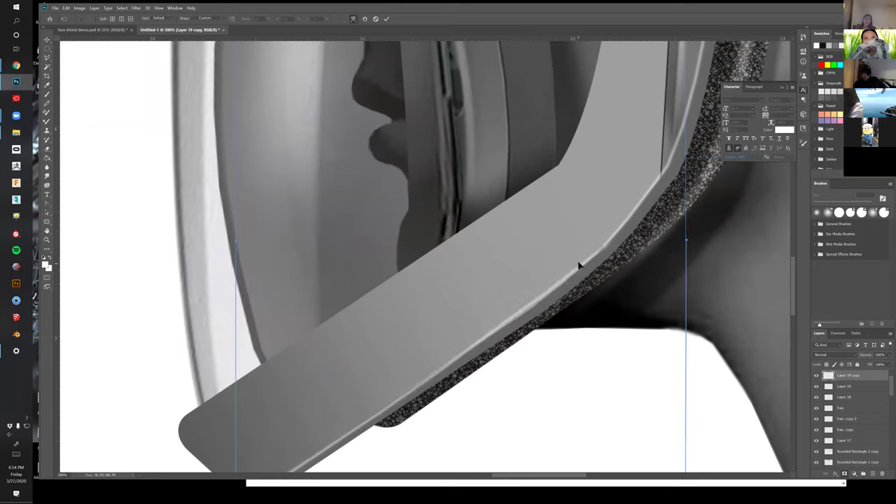
pyautogui.press('Return')
# Merge the highlight copy with Layer 19 into a single layer
pyautogui.press('z')
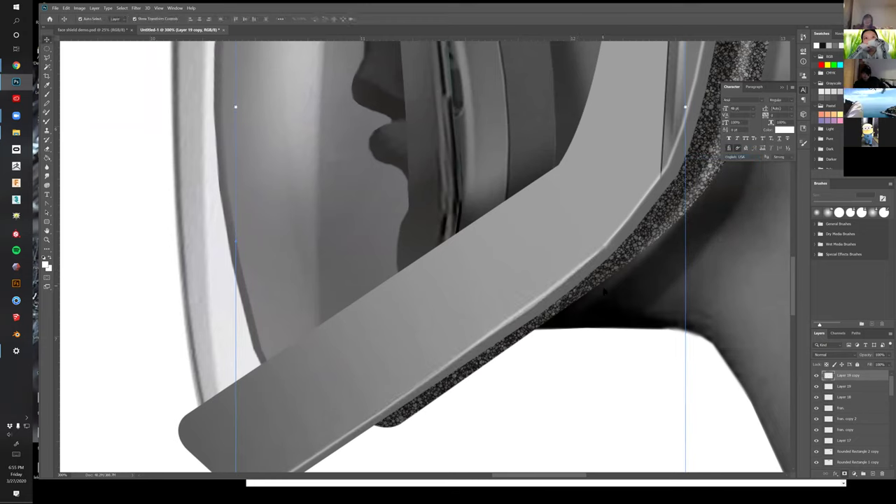
pyautogui.keyDown('alt'); pyautogui.click(601, 300); pyautogui.keyUp('alt')
pyautogui.keyDown('alt'); pyautogui.click(601, 308); pyautogui.keyUp('alt')
pyautogui.keyDown('alt'); pyautogui.click(600, 308); pyautogui.keyUp('alt')
pyautogui.moveTo(587, 317); pyautogui.dragTo(608, 271)
pyautogui.press('e')
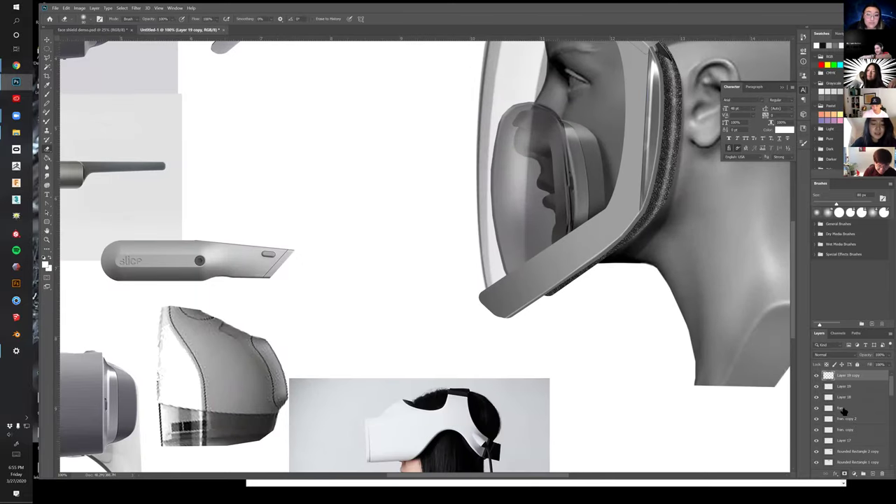
pyautogui.keyDown('ctrl'); pyautogui.click(858, 387); pyautogui.keyUp('ctrl')
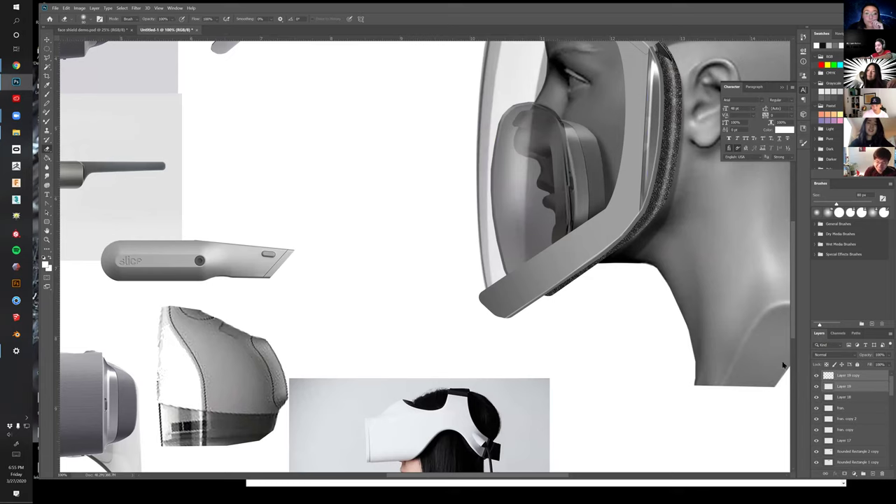
pyautogui.scroll(3, 634, 364)
pyautogui.hotkey('ctrl', 'e')
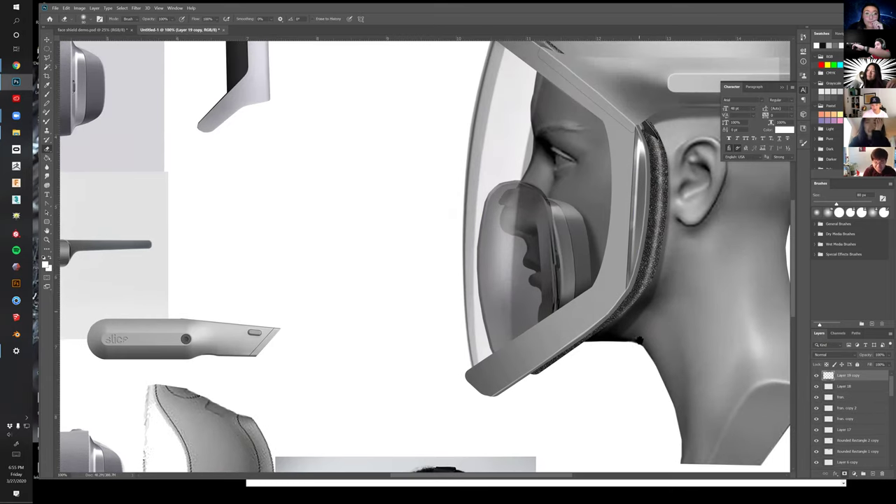
# Enlarge the eraser to 500 px and erase once on the highlight layer at the frame's upper front tip
pyautogui.scroll(3, 639, 341)
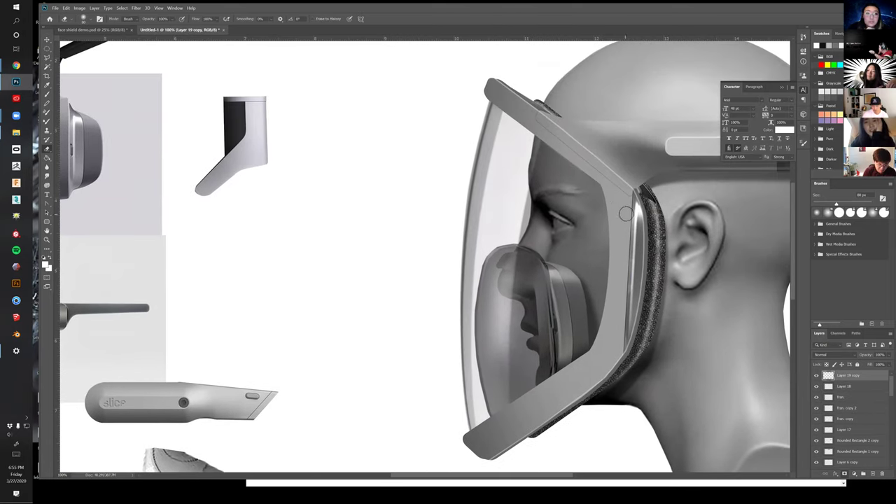
pyautogui.press(']')
pyautogui.press(']')
pyautogui.press(']')
pyautogui.press(']')
pyautogui.press(']')
pyautogui.press(']')
pyautogui.press(']')
pyautogui.press(']')
pyautogui.press(']')
pyautogui.press(']')
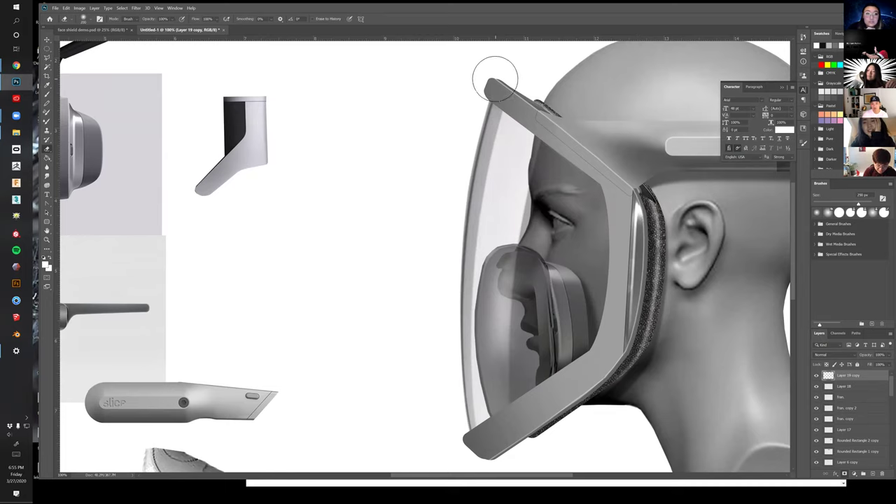
pyautogui.click(496, 80)
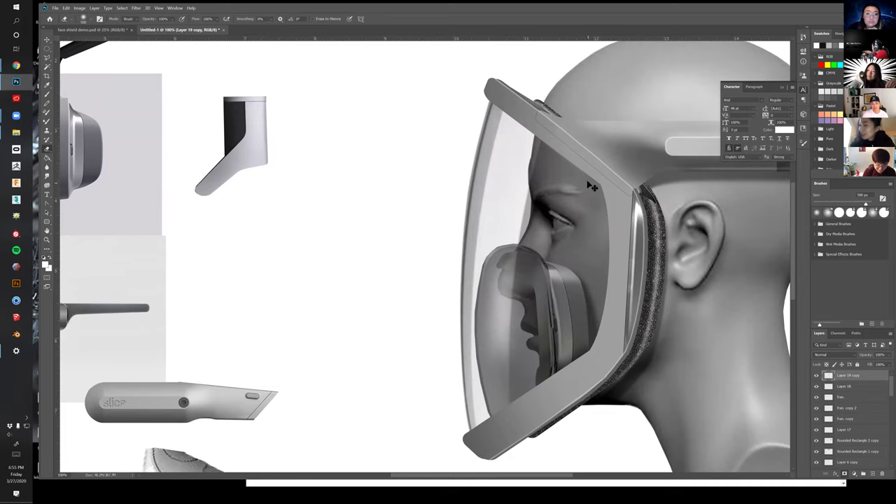
# Examine the highlight along the frame's rear edge and how the arms, visor and padding read together
pyautogui.scroll(2, 581, 184)
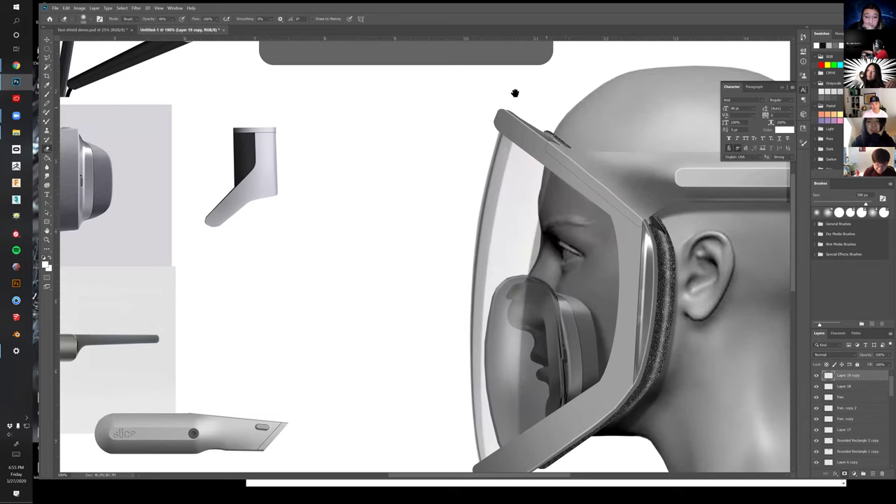
pyautogui.scroll(-3, 504, 225)
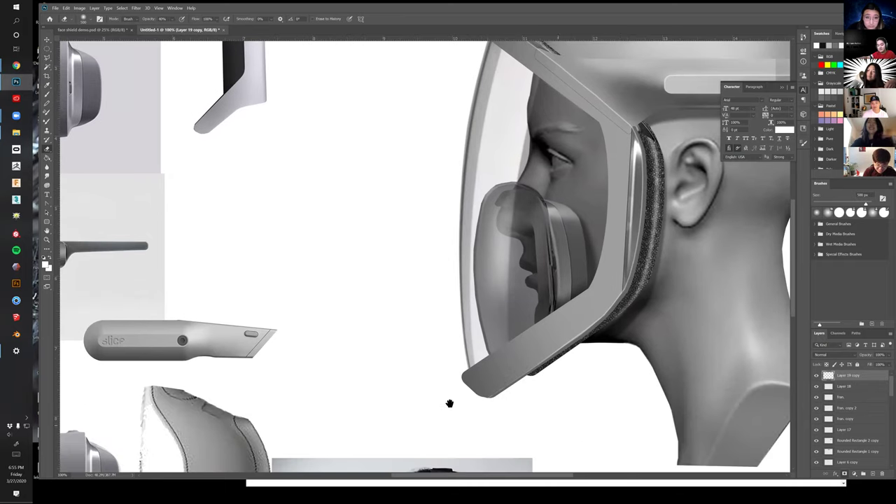
pyautogui.moveTo(709, 283); pyautogui.dragTo(694, 307)
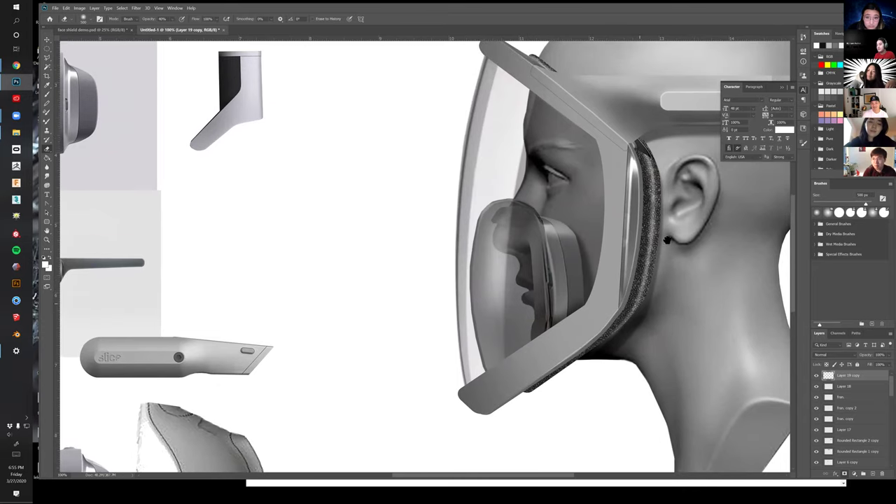
pyautogui.moveTo(679, 336); pyautogui.dragTo(683, 374)
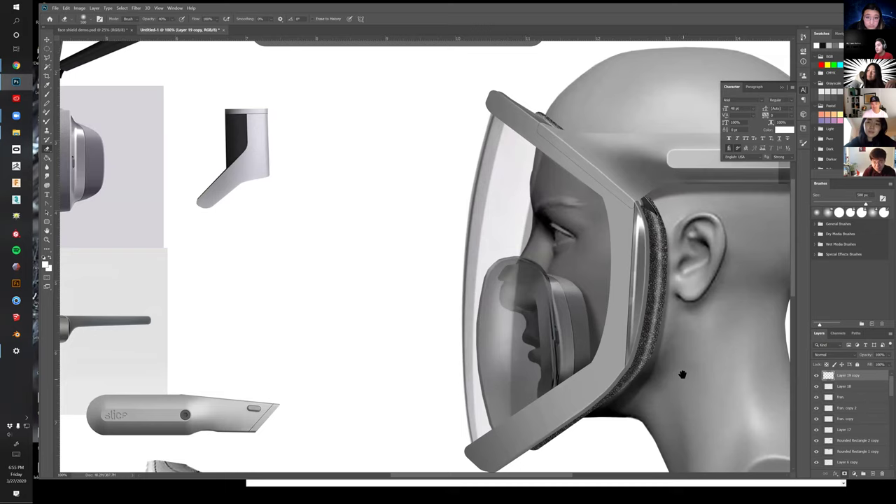
pyautogui.keyDown('ctrl'); pyautogui.click(589, 223); pyautogui.keyUp('ctrl')
pyautogui.moveTo(589, 223); pyautogui.dragTo(584, 301)
pyautogui.keyDown('alt'); pyautogui.click(598, 263); pyautogui.keyUp('alt')
pyautogui.moveTo(598, 264); pyautogui.dragTo(600, 224)
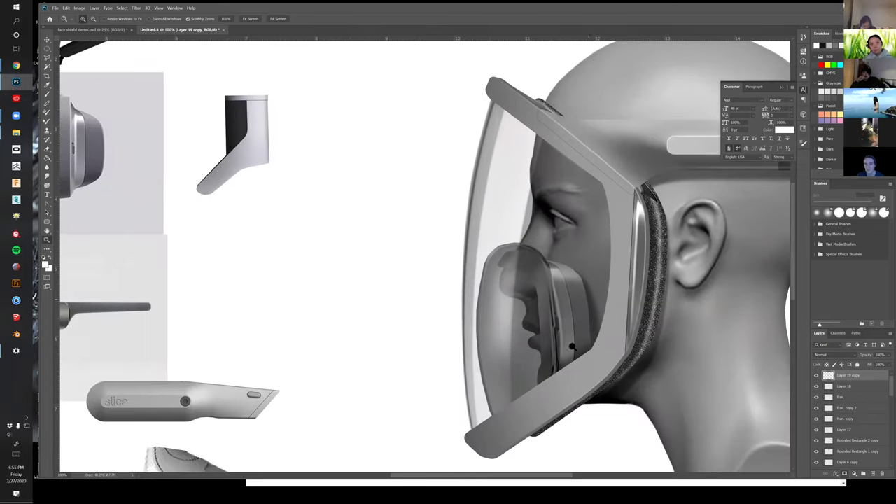
pyautogui.moveTo(545, 294); pyautogui.dragTo(572, 245)
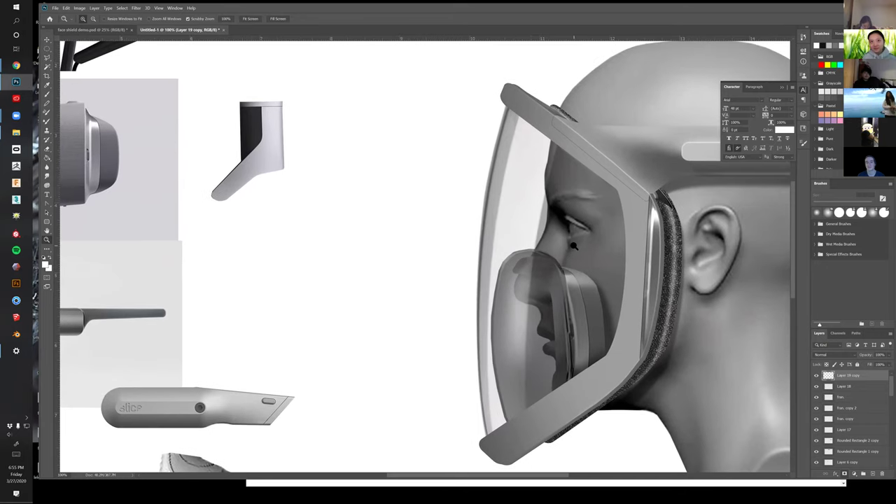
pyautogui.moveTo(596, 269); pyautogui.dragTo(577, 331)
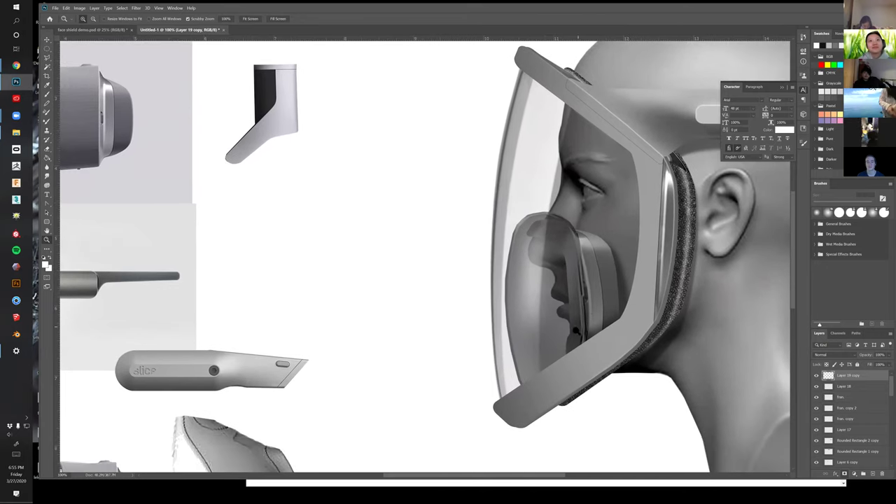
pyautogui.moveTo(571, 233); pyautogui.dragTo(568, 247)
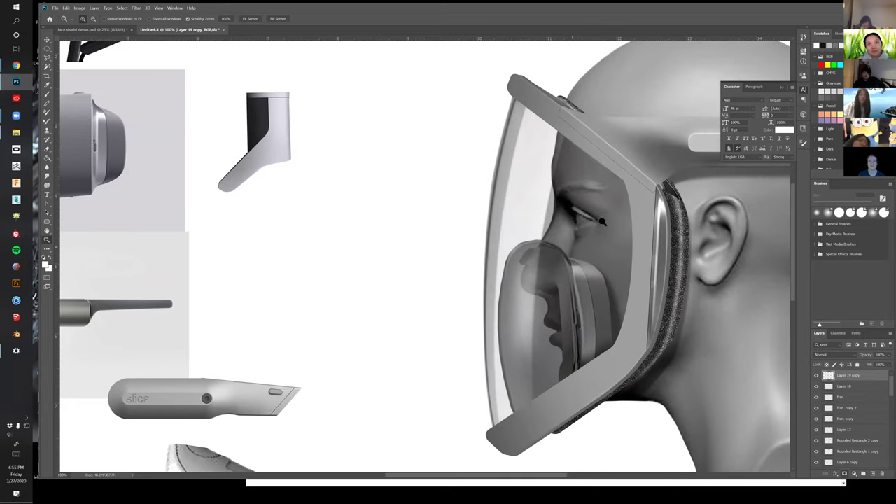
# Merge the frame shape, Rounded Rectangle 1 copy 4, with its two clipped shading layers into one layer
pyautogui.press('v')
pyautogui.click(543, 116)
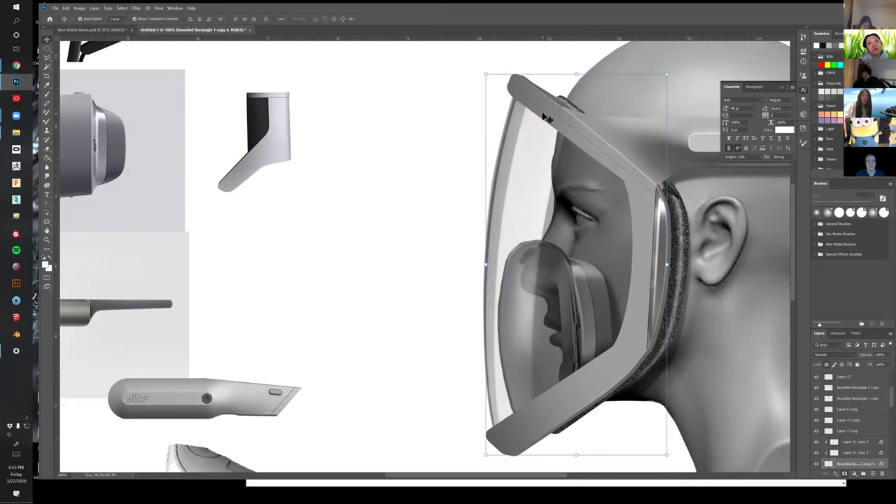
pyautogui.click(816, 464)
pyautogui.click(816, 465)
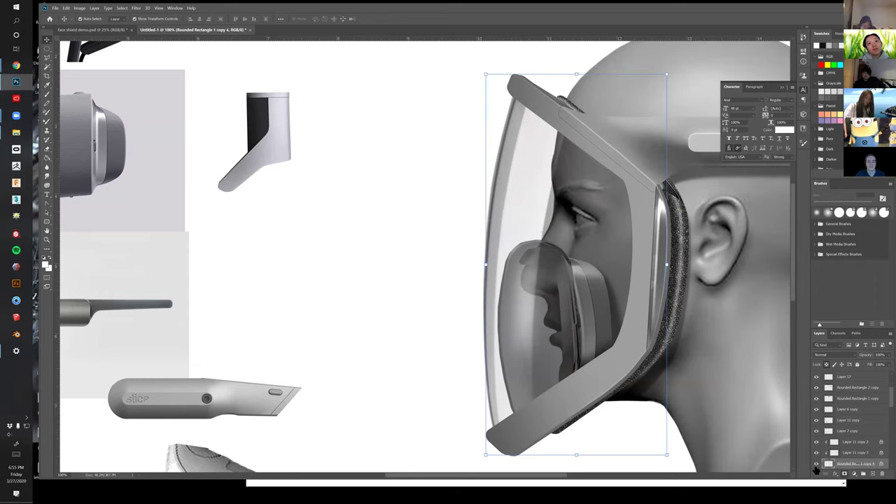
pyautogui.click(816, 464)
pyautogui.click(815, 464)
pyautogui.scroll(-1, 850, 437)
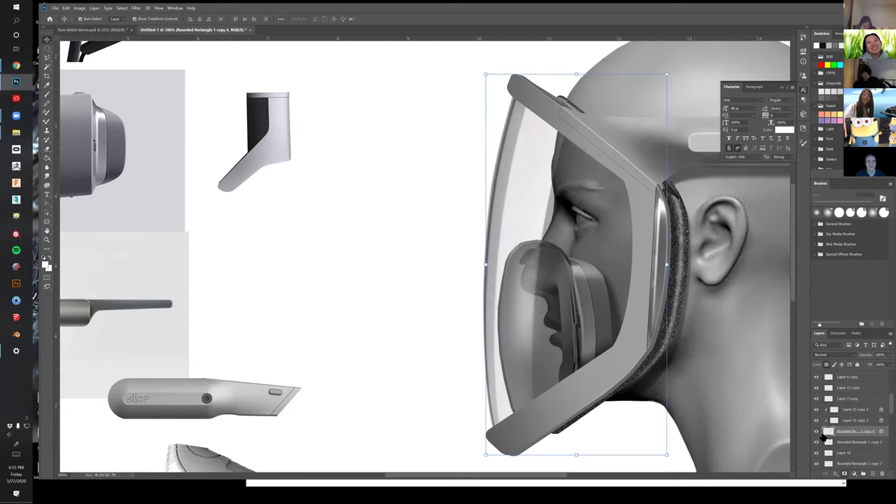
pyautogui.keyDown('shift'); pyautogui.click(849, 409); pyautogui.keyUp('shift')
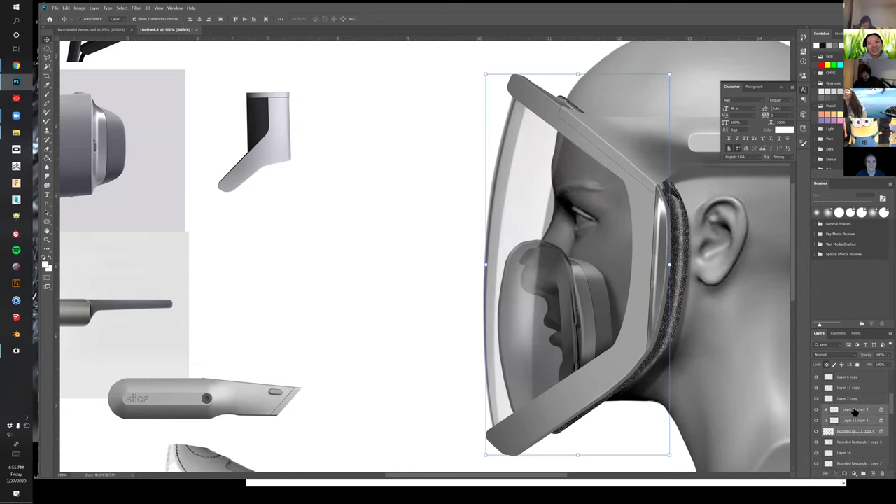
pyautogui.hotkey('ctrl', 'e')
# Duplicate the merged frame beneath the original and turn the copy solid black by lowering the Levels output white
pyautogui.moveTo(533, 101); pyautogui.dragTo(505, 110)
pyautogui.moveTo(861, 380); pyautogui.dragTo(842, 393)
pyautogui.hotkey('ctrl', 'l')
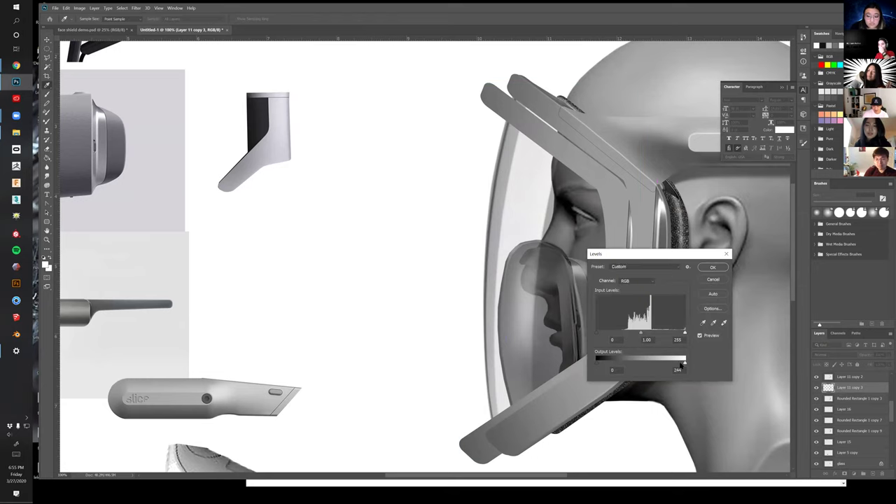
pyautogui.moveTo(684, 364); pyautogui.dragTo(596, 362)
pyautogui.click(713, 269)
# Align the black copy behind the frame and scale it to about 97.7% so it outlines the frame's inner edge
pyautogui.moveTo(619, 203); pyautogui.dragTo(640, 201)
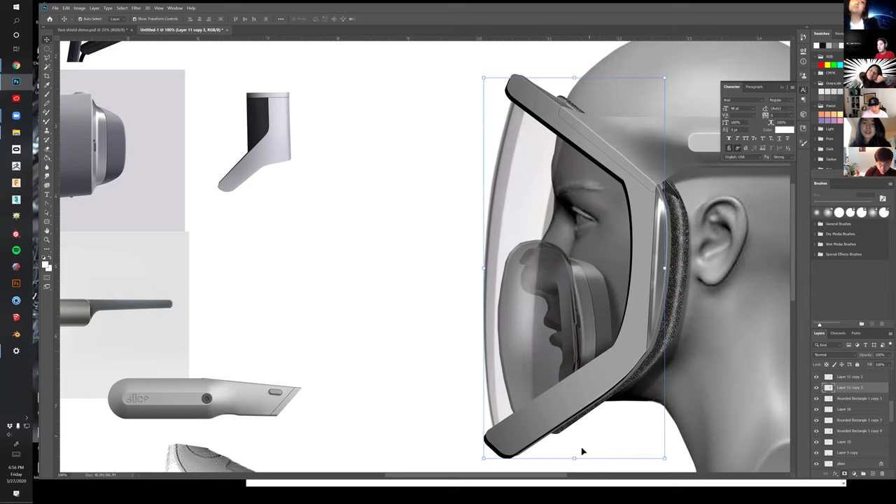
pyautogui.moveTo(575, 458)
pyautogui.mouseDown()
pyautogui.moveTo(577, 429)
pyautogui.moveTo(578, 450)
pyautogui.mouseUp()
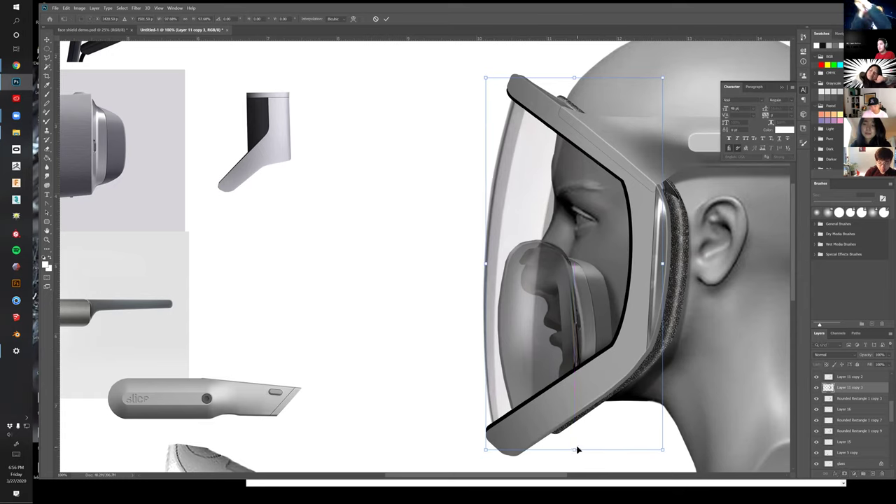
pyautogui.press('Return')
# Lasso and delete the black areas sticking out past the frame's lower and upper front tips
pyautogui.press('l')
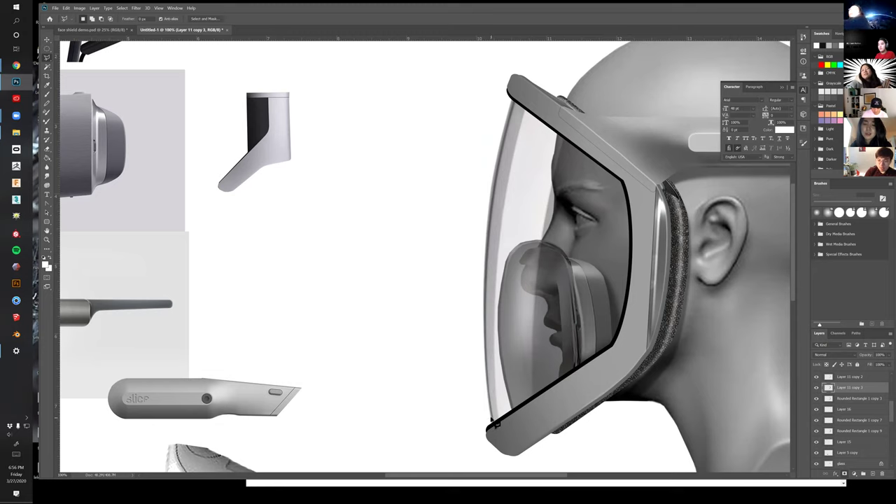
pyautogui.moveTo(499, 439)
pyautogui.mouseDown()
pyautogui.moveTo(472, 455)
pyautogui.moveTo(464, 392)
pyautogui.mouseUp()
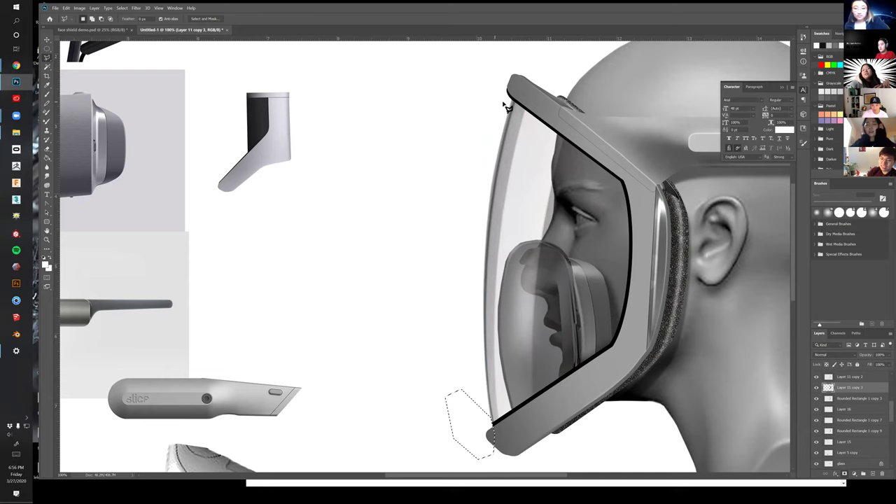
pyautogui.press('Delete')
pyautogui.hotkey('ctrl', 'd')
pyautogui.moveTo(523, 89)
pyautogui.mouseDown()
pyautogui.moveTo(478, 72)
pyautogui.moveTo(505, 109)
pyautogui.mouseUp()
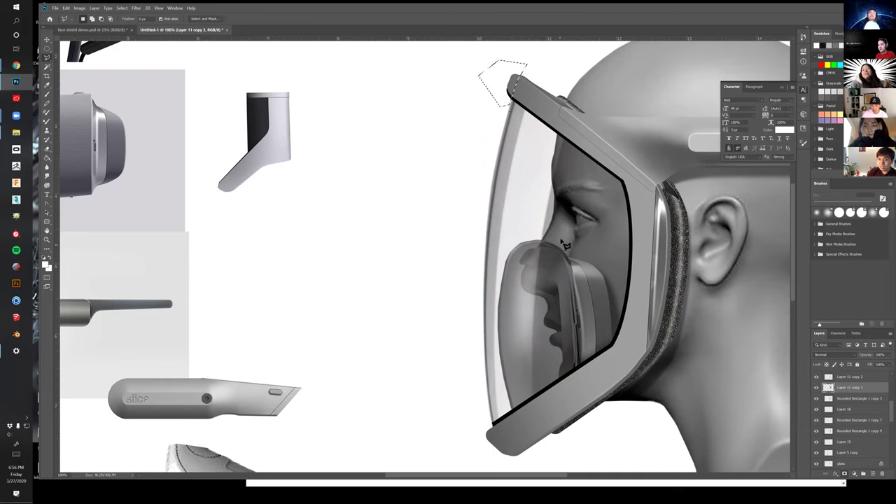
pyautogui.press('Delete')
pyautogui.hotkey('ctrl', 'd')
# Set the opacity of the black shadow layer, Layer 11 copy 3, to 27%
pyautogui.press('m')
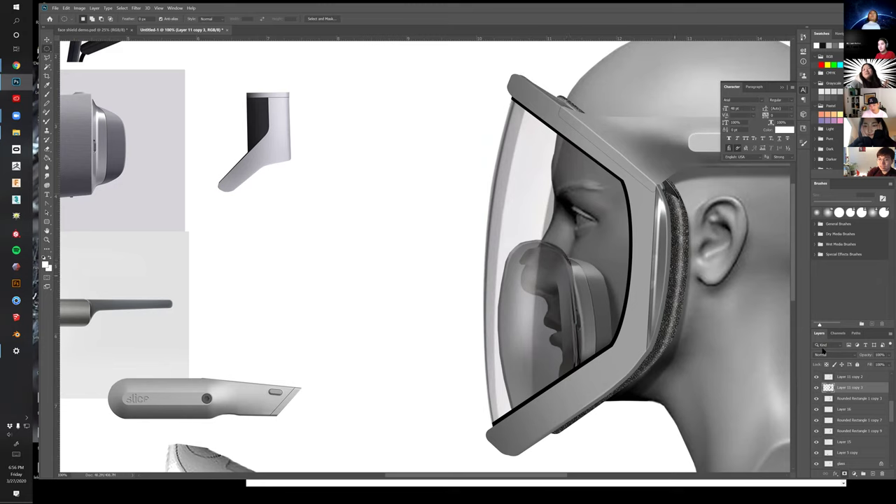
pyautogui.click(885, 355)
pyautogui.moveTo(875, 361); pyautogui.dragTo(865, 364)
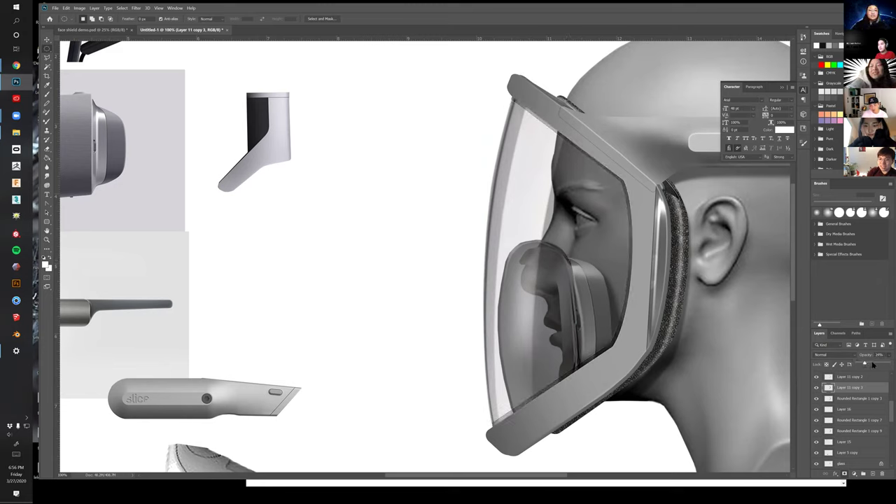
pyautogui.moveTo(868, 365); pyautogui.dragTo(866, 365)
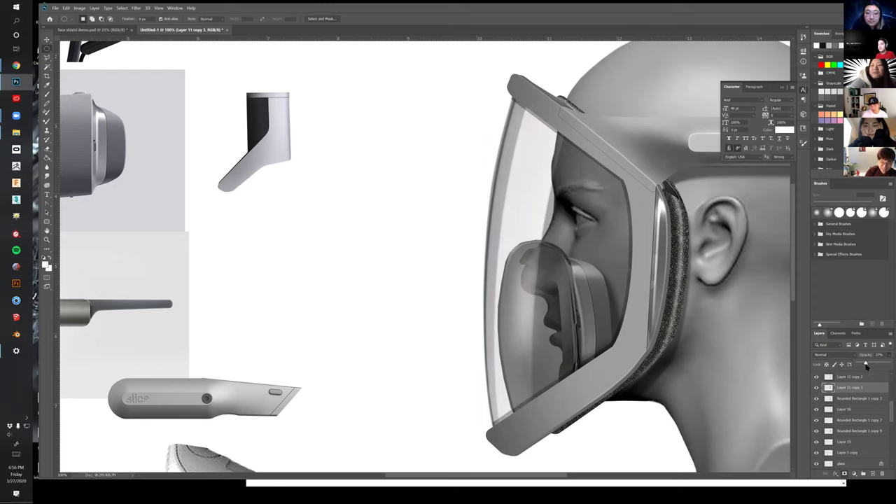
# Soften the shadow layer with a Gaussian Blur of 1.5 pixels radius
pyautogui.press('v')
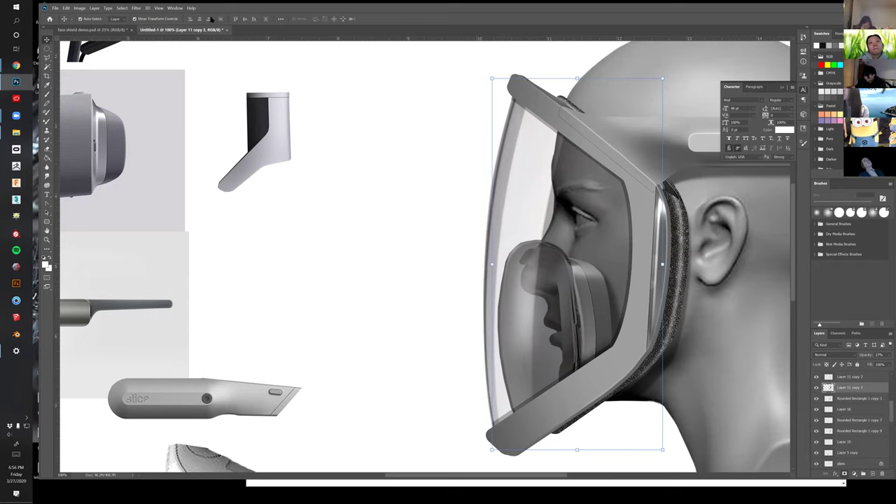
pyautogui.click(136, 8)
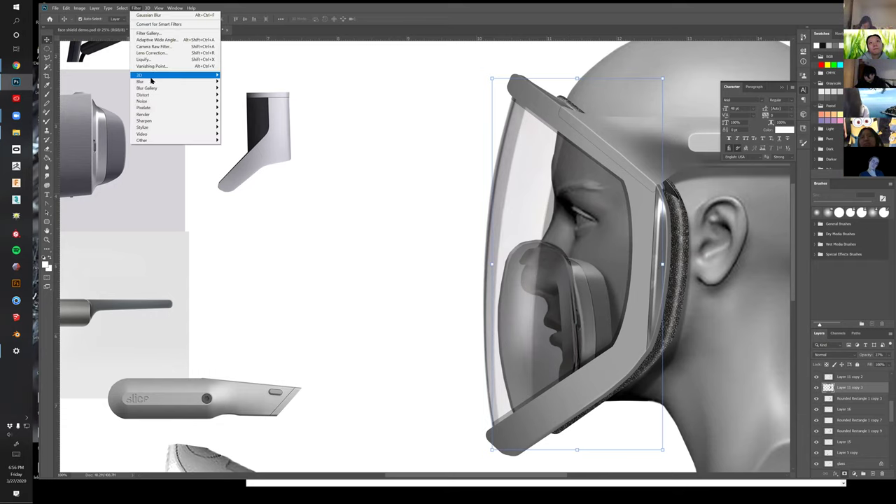
pyautogui.moveTo(151, 81)
pyautogui.click(241, 107)
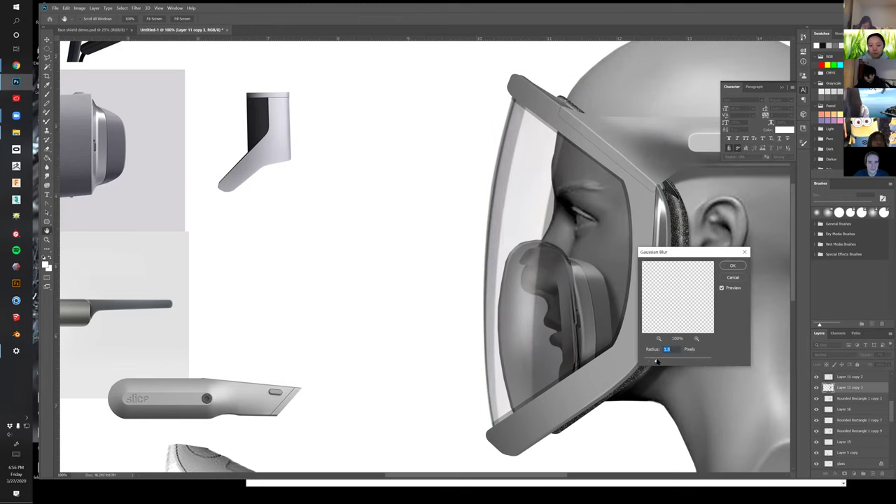
pyautogui.moveTo(656, 361); pyautogui.dragTo(649, 362)
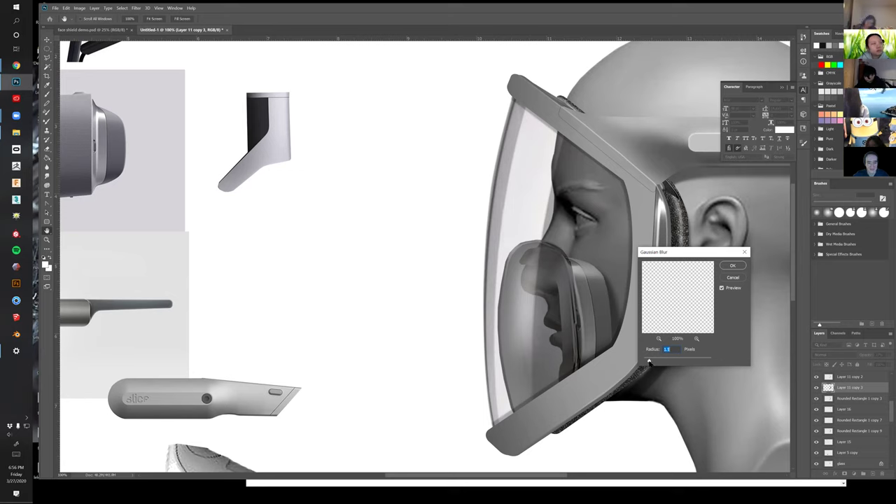
pyautogui.click(737, 270)
# Lock the shadow layer's transparent pixels and enlarge the brush to 400 px
pyautogui.press('b')
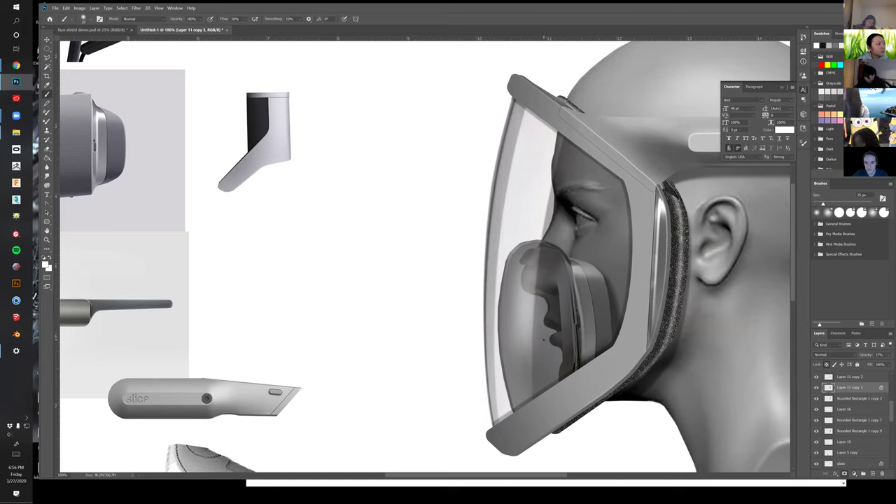
pyautogui.press(']')
pyautogui.press(']')
pyautogui.press(']')
pyautogui.press(']')
pyautogui.press(']')
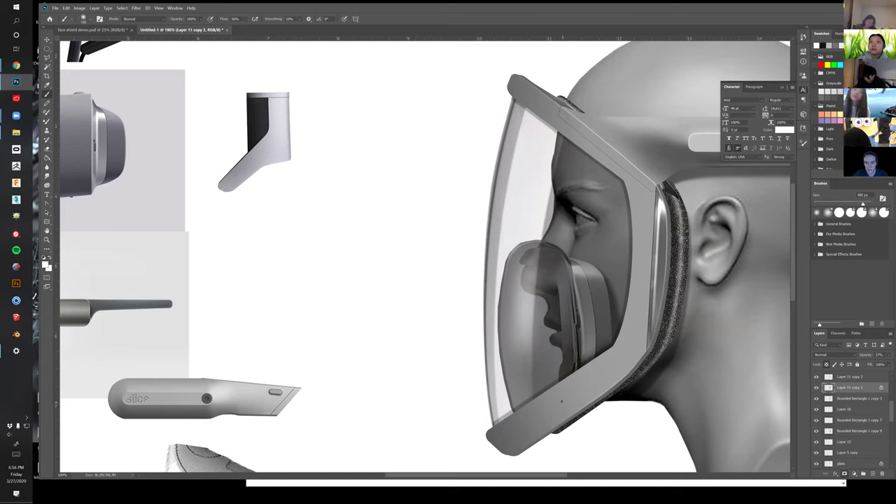
# Try lightening the shadow along the lower arm's inner edge with white brush strokes, and undo the last strokes
pyautogui.click(443, 416)
pyautogui.moveTo(449, 418); pyautogui.dragTo(681, 385)
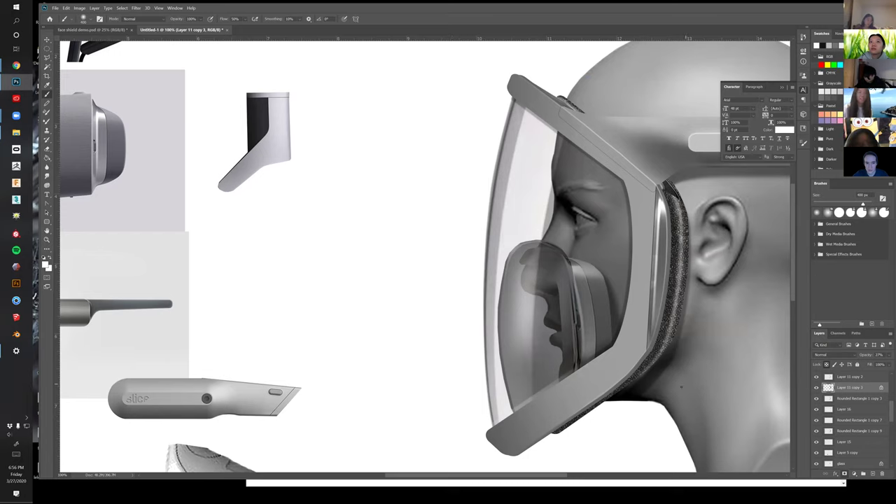
pyautogui.moveTo(586, 375); pyautogui.dragTo(741, 381)
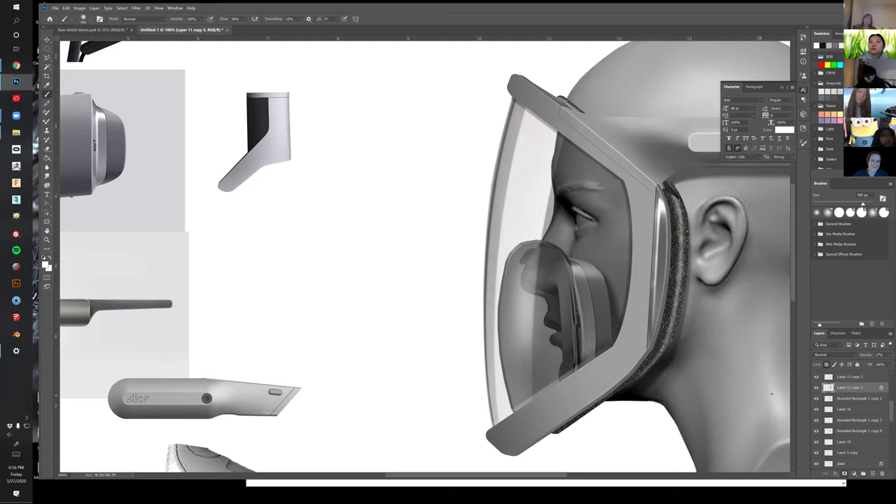
pyautogui.hotkey('ctrl', 'z')
pyautogui.hotkey('ctrl', 'z')
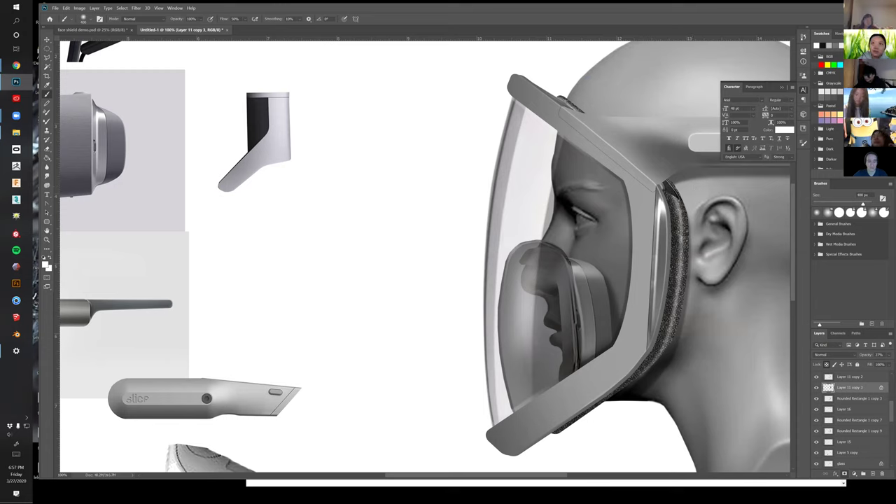
# Brush white over the shadow line around the frame's upper inner corner and down its vertical inner edge
pyautogui.press('x')
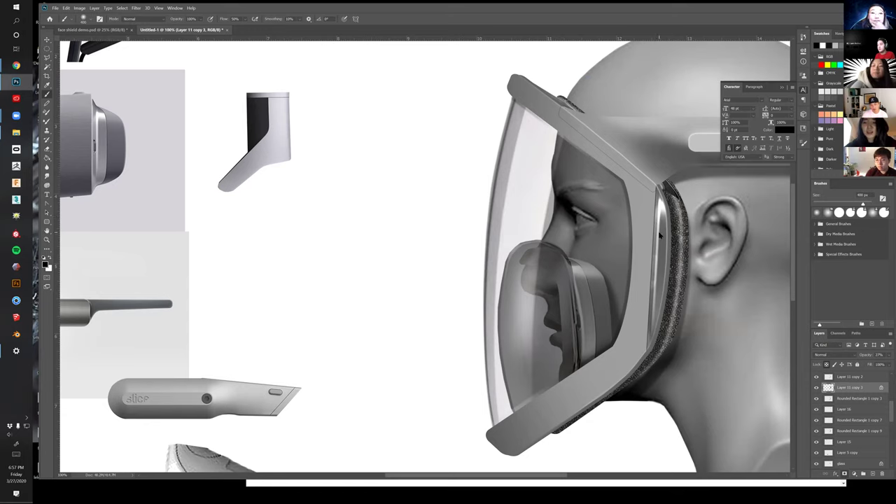
pyautogui.press('x')
pyautogui.moveTo(606, 175); pyautogui.dragTo(654, 279)
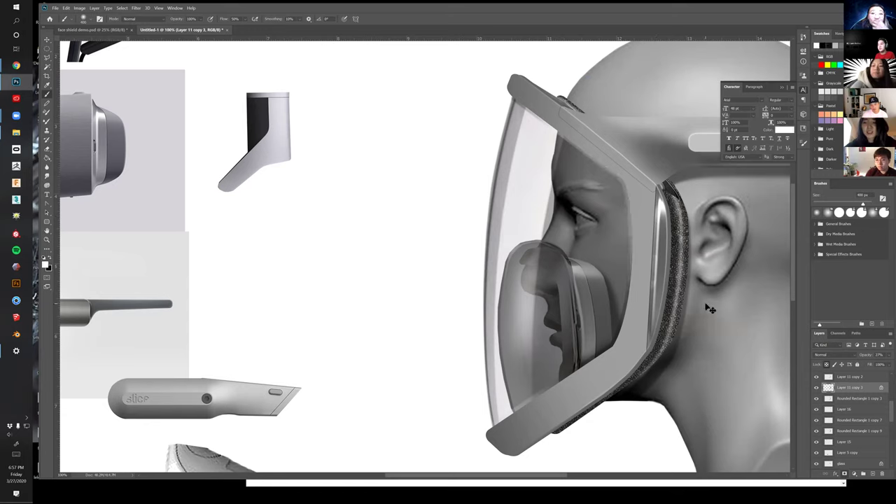
# Select the glass layer and try sharpening it with an Unsharp Mask
pyautogui.moveTo(706, 296); pyautogui.dragTo(718, 269)
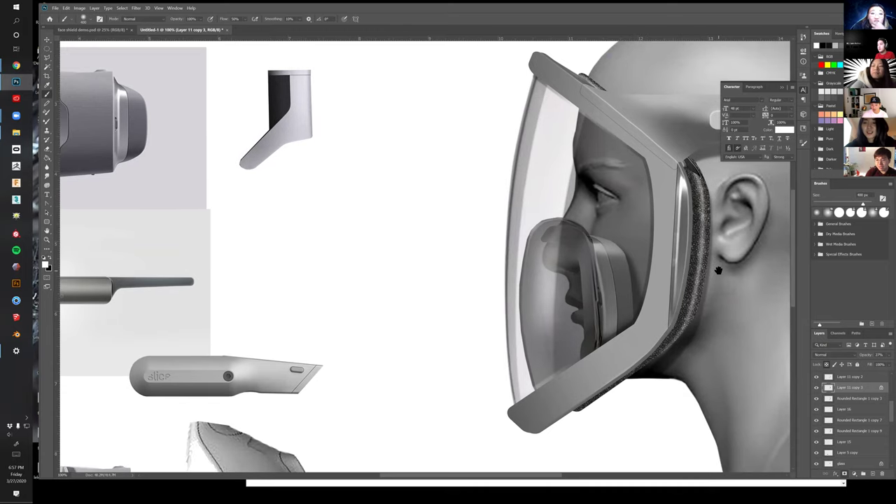
pyautogui.press('v')
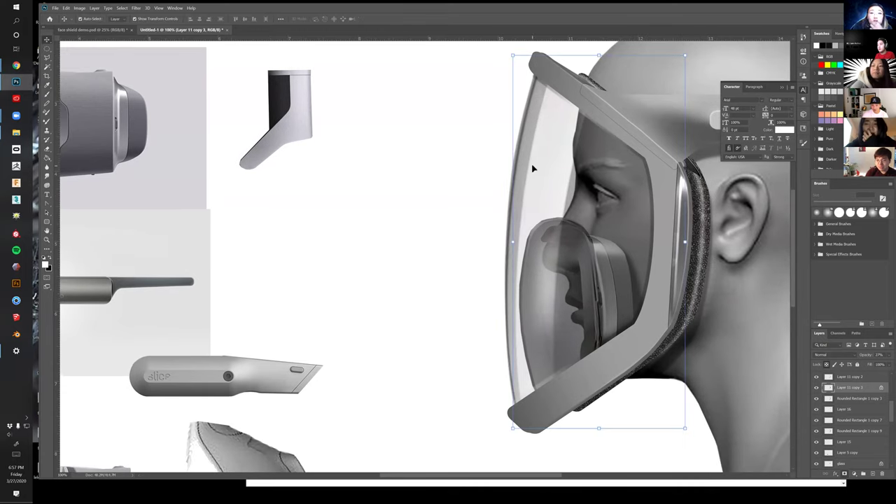
pyautogui.click(489, 243)
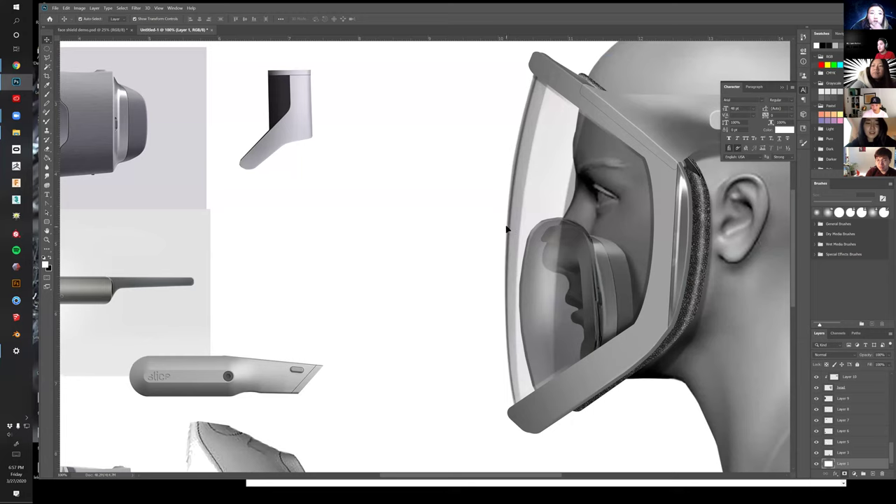
pyautogui.click(508, 229)
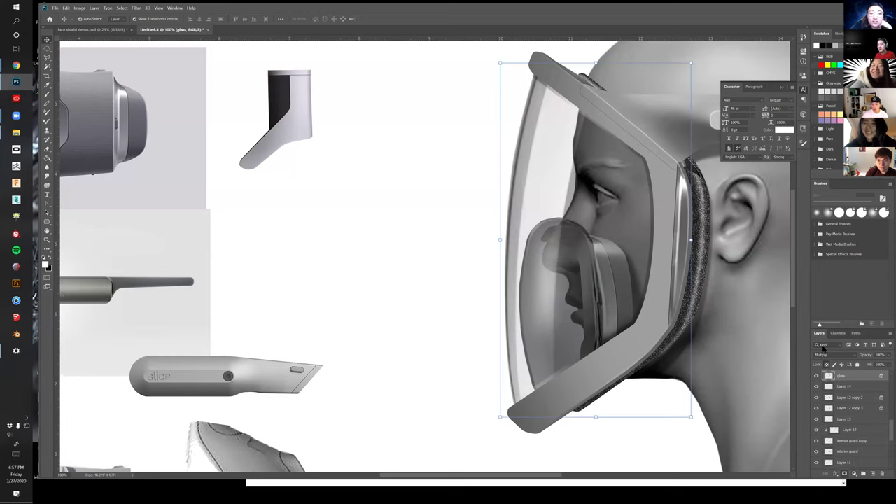
pyautogui.click(159, 8)
pyautogui.moveTo(169, 11)
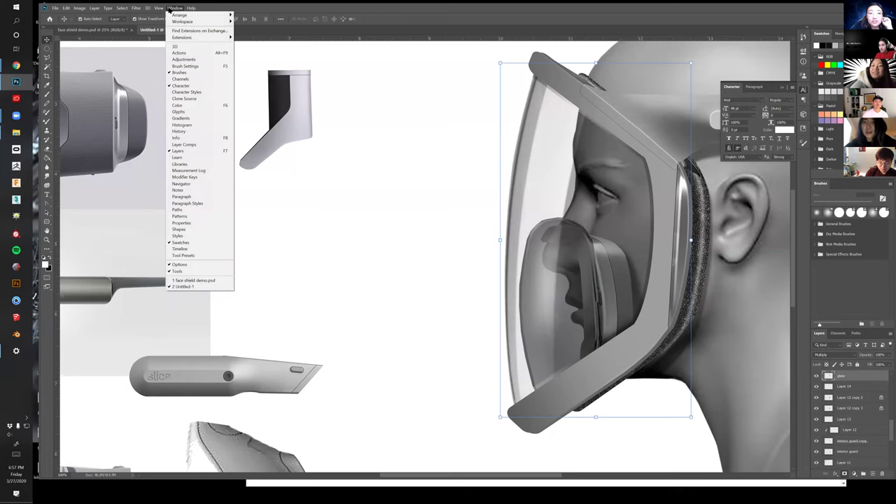
pyautogui.moveTo(138, 9)
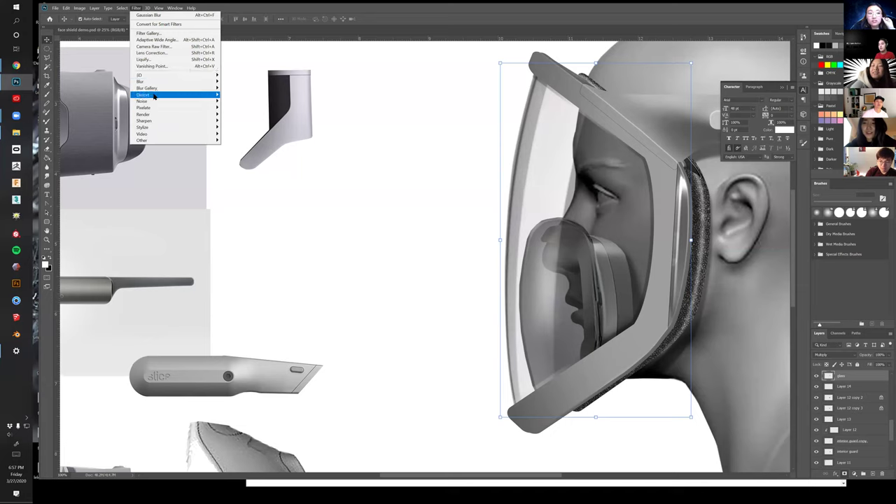
pyautogui.moveTo(166, 87)
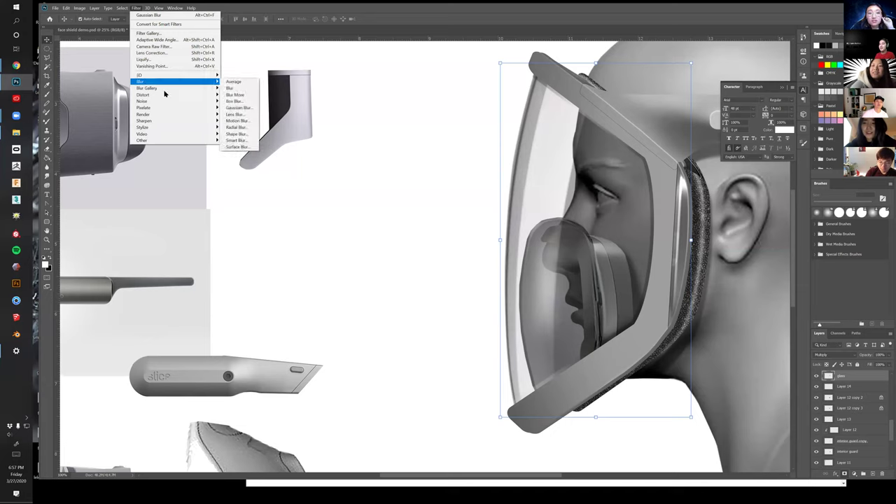
pyautogui.moveTo(171, 120)
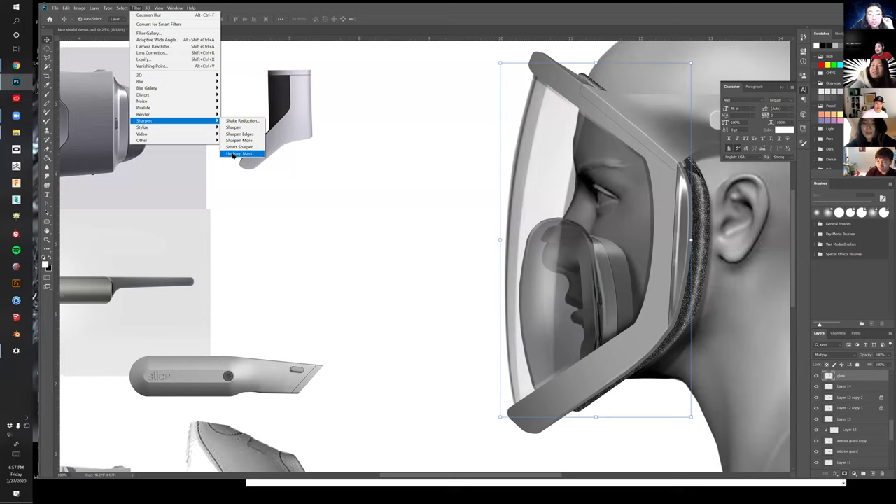
pyautogui.click(233, 154)
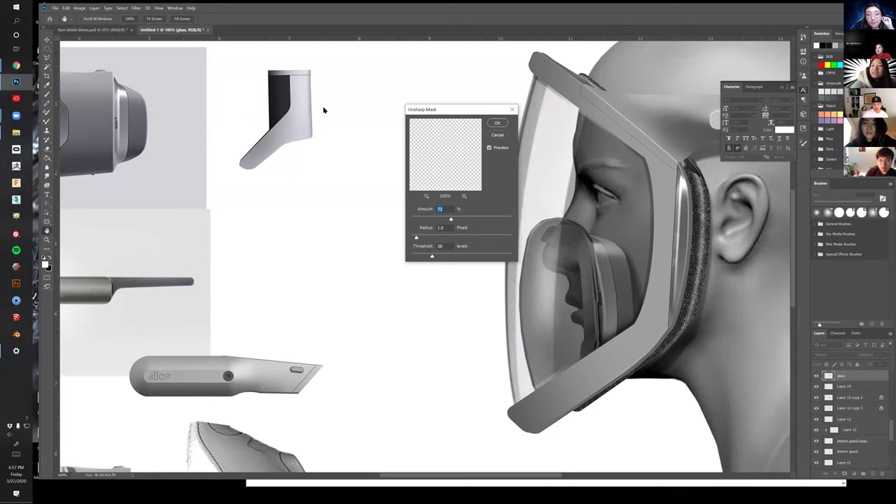
pyautogui.moveTo(490, 112); pyautogui.dragTo(323, 109)
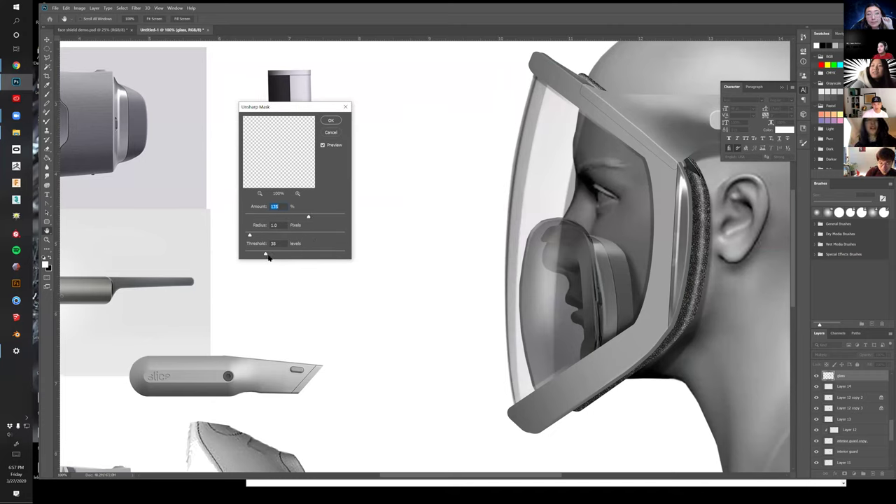
pyautogui.click(331, 132)
pyautogui.press('v')
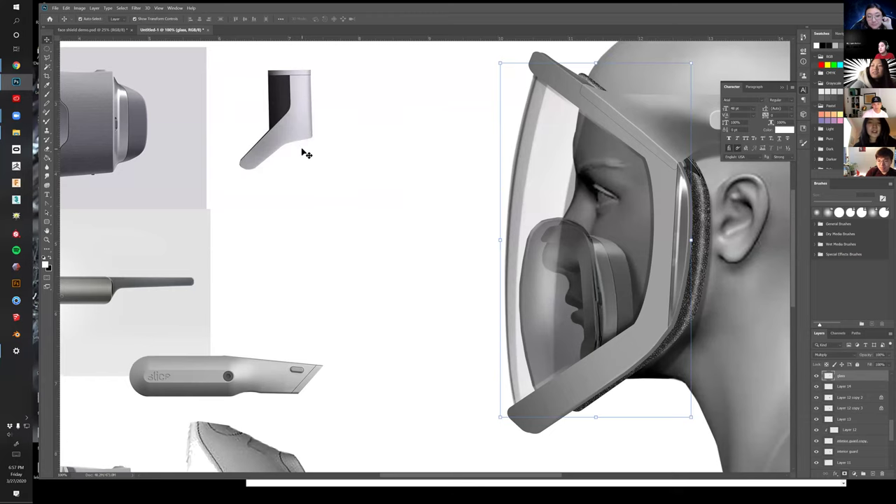
# Try the Filter Gallery's Cutout effect on the glass layer, checking the preview along the visor
pyautogui.click(135, 7)
pyautogui.moveTo(174, 122)
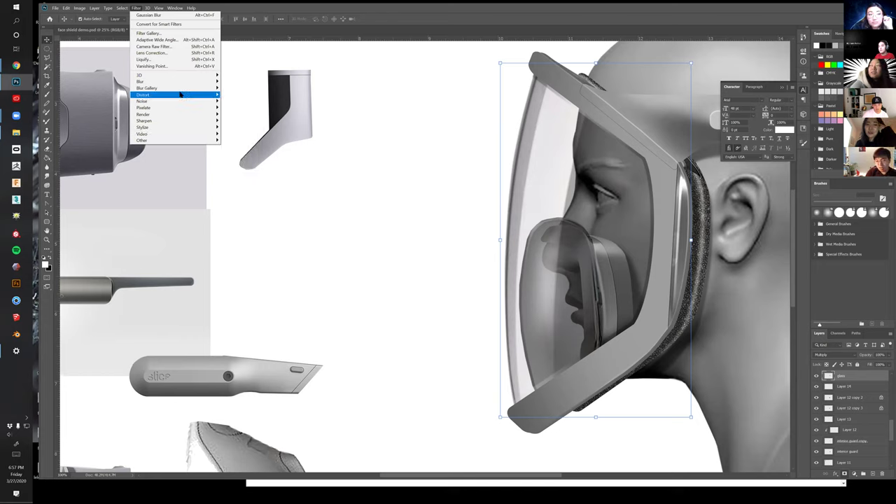
pyautogui.click(184, 35)
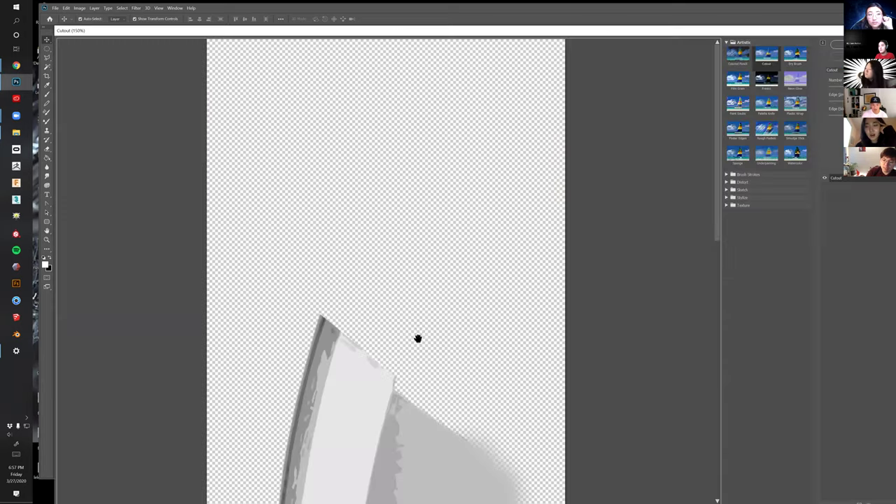
pyautogui.moveTo(418, 339); pyautogui.dragTo(473, 102)
pyautogui.scroll(-3, 473, 102)
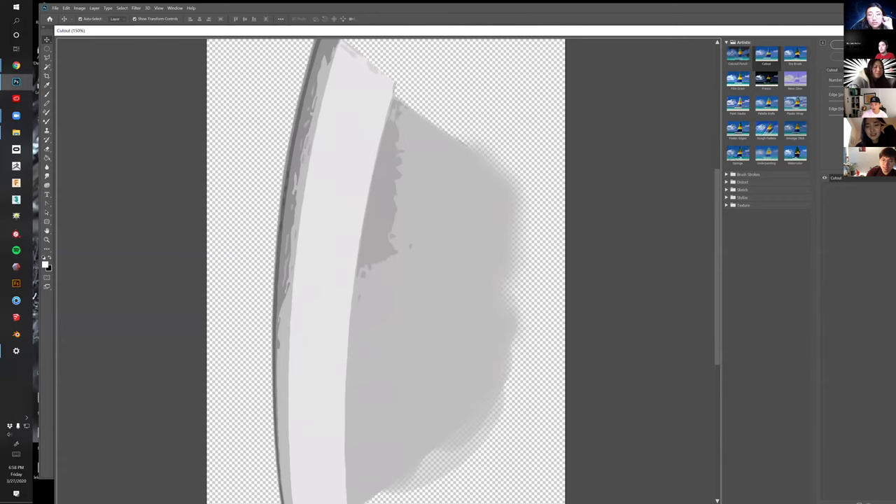
pyautogui.click(837, 44)
# Save the document to the Desktop as a Photoshop file named "face shield demo final" with maximized compatibility
pyautogui.moveTo(600, 252); pyautogui.dragTo(540, 253)
pyautogui.hotkey('ctrl', 's')
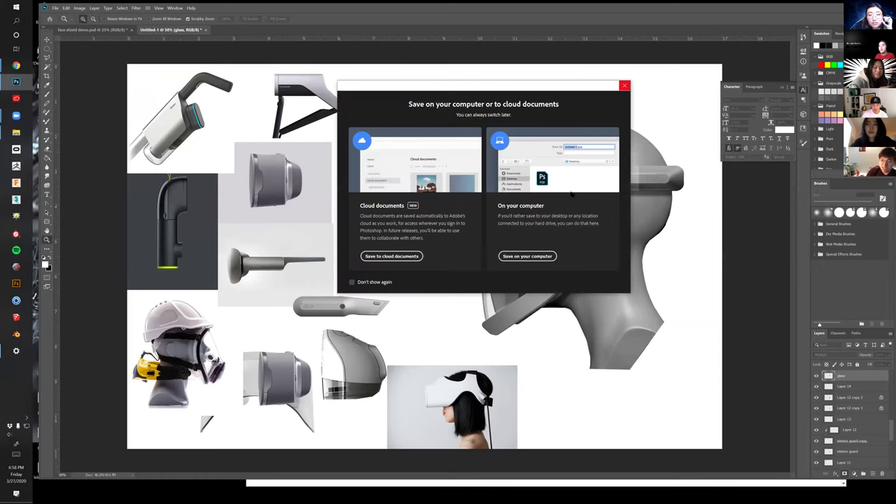
pyautogui.click(525, 256)
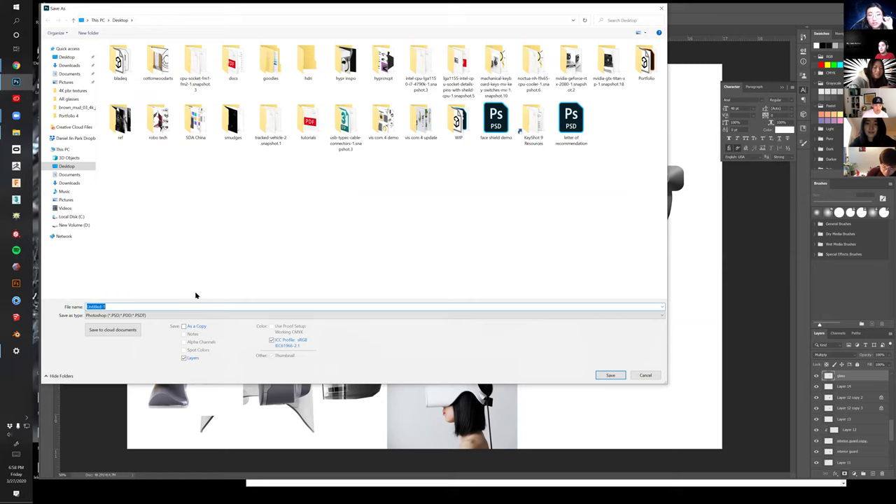
pyautogui.click(492, 130)
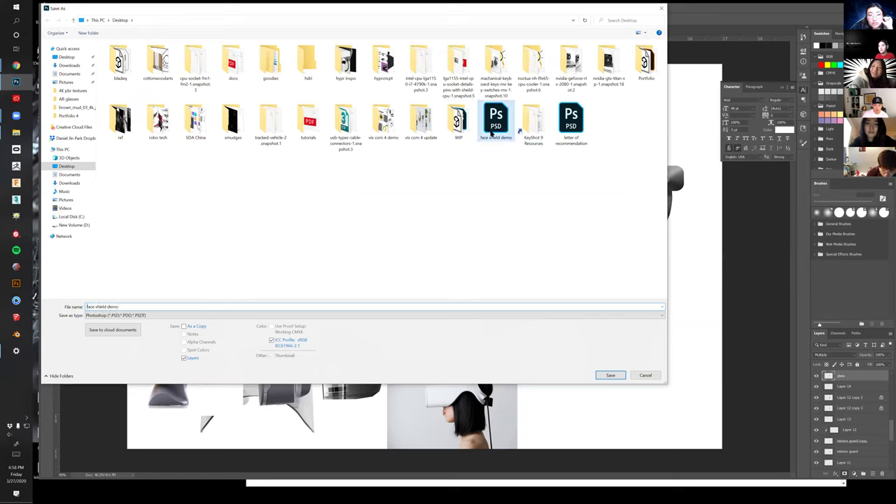
pyautogui.click(128, 307)
pyautogui.click(134, 307)
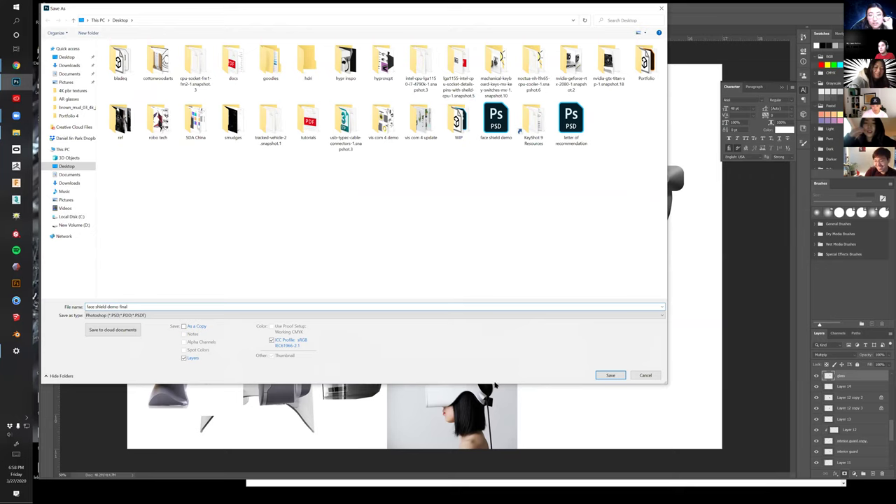
pyautogui.click(614, 376)
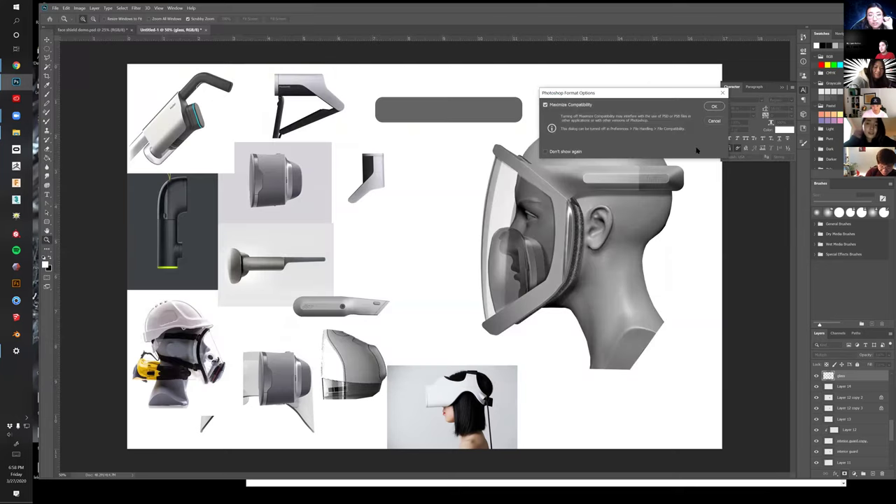
pyautogui.click(714, 108)
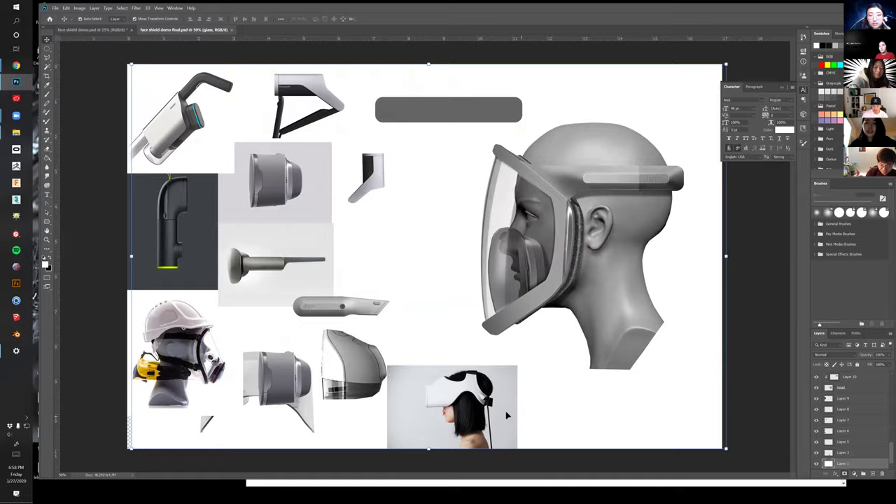
# Duplicate the textured foam padding of the face shield and place the copy, rotated, behind the head and across the neck
pyautogui.click(504, 413)
pyautogui.click(504, 413)
pyautogui.moveTo(504, 328); pyautogui.dragTo(419, 394)
pyautogui.keyDown('alt'); pyautogui.click(487, 315); pyautogui.keyUp('alt')
pyautogui.keyDown('alt'); pyautogui.click(487, 315); pyautogui.keyUp('alt')
pyautogui.click(504, 299)
pyautogui.moveTo(504, 299); pyautogui.dragTo(486, 343)
pyautogui.press('v')
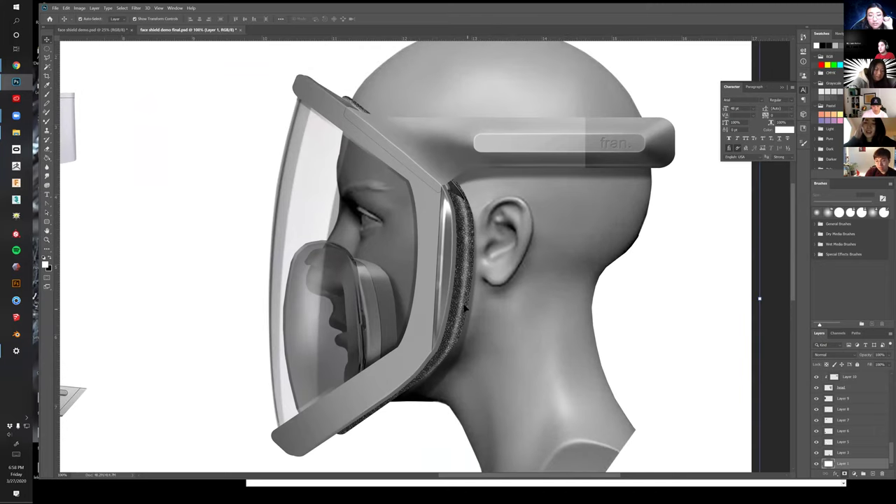
pyautogui.click(464, 306)
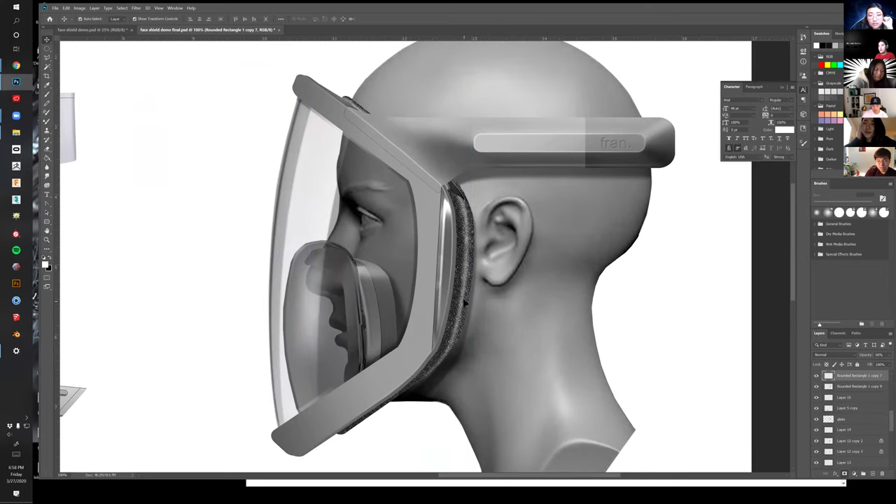
pyautogui.keyDown('ctrl'); pyautogui.click(465, 315); pyautogui.keyUp('ctrl')
pyautogui.keyDown('ctrl'); pyautogui.click(467, 315); pyautogui.keyUp('ctrl')
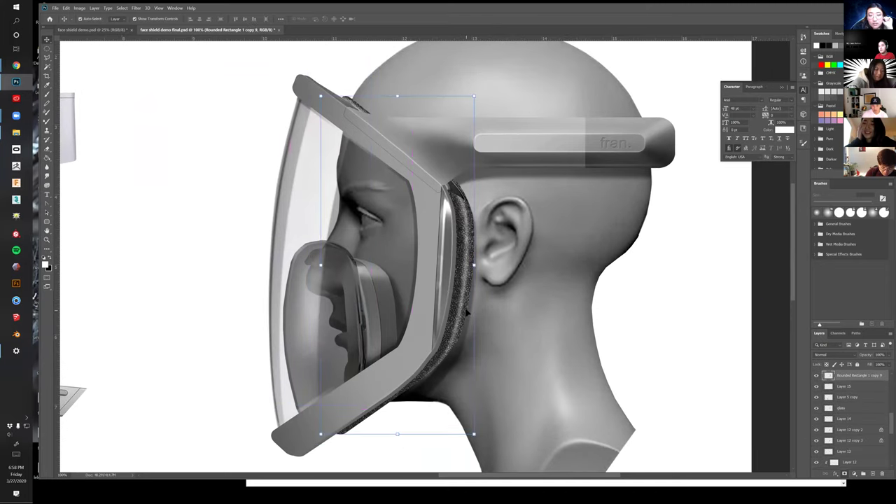
pyautogui.moveTo(467, 310); pyautogui.dragTo(635, 348)
pyautogui.moveTo(626, 338); pyautogui.dragTo(635, 365)
pyautogui.press('Return')
# Trim the copied padding to its straight end piece by deleting the bent part inside a rectangular selection
pyautogui.press('m')
pyautogui.moveTo(565, 85); pyautogui.dragTo(677, 419)
pyautogui.hotkey('ctrl', 'd')
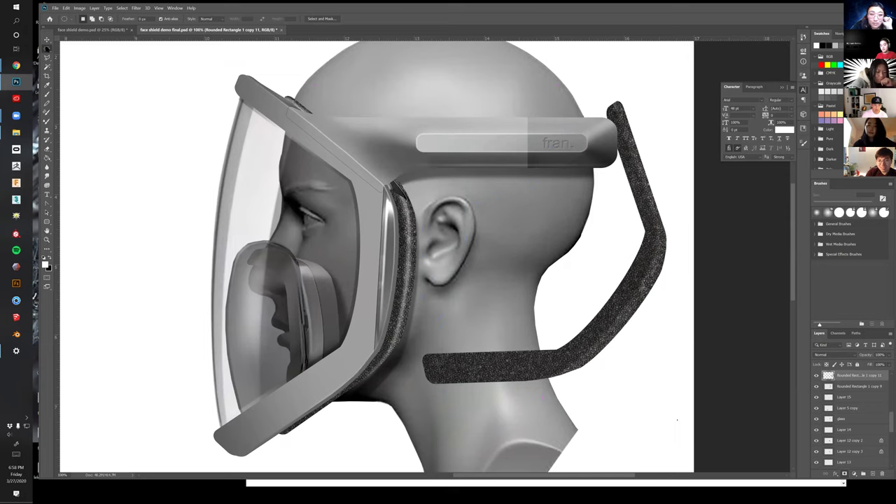
pyautogui.click(47, 48)
pyautogui.click(70, 48)
pyautogui.moveTo(551, 82); pyautogui.dragTo(687, 399)
pyautogui.press('Delete')
pyautogui.hotkey('ctrl', 'd')
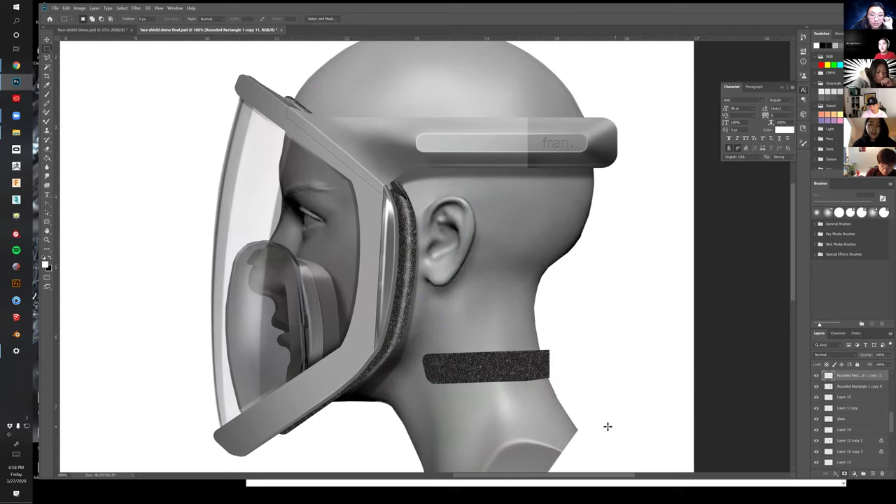
# Adjust the trimmed strip with Perspective, flip it horizontally and move it to the rear of the headband's lower edge
pyautogui.press('v')
pyautogui.moveTo(502, 383); pyautogui.dragTo(568, 333)
pyautogui.rightClick(558, 337)
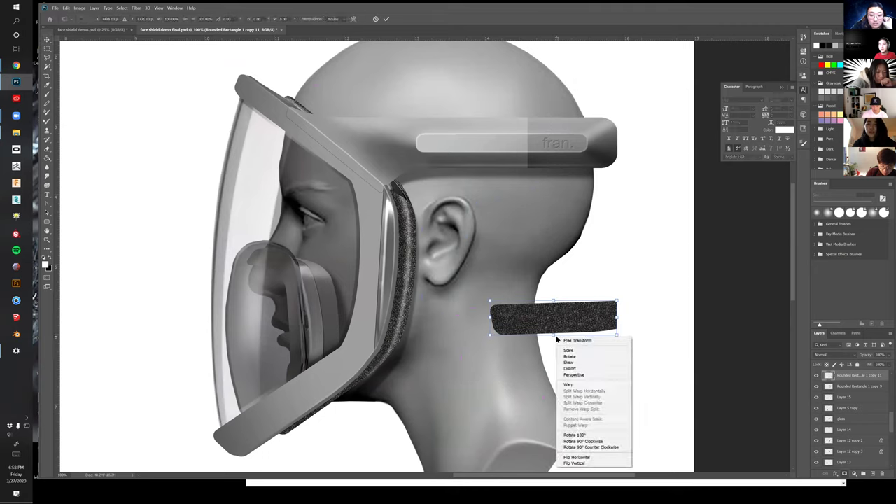
pyautogui.click(581, 376)
pyautogui.moveTo(554, 336); pyautogui.dragTo(551, 339)
pyautogui.moveTo(623, 329); pyautogui.dragTo(468, 295)
pyautogui.moveTo(595, 315); pyautogui.dragTo(588, 158)
pyautogui.press('Return')
# Resize the textured strip and rotate it about 2.85° so it runs parallel beneath the headband
pyautogui.moveTo(578, 235); pyautogui.dragTo(610, 246)
pyautogui.moveTo(542, 183); pyautogui.dragTo(542, 199)
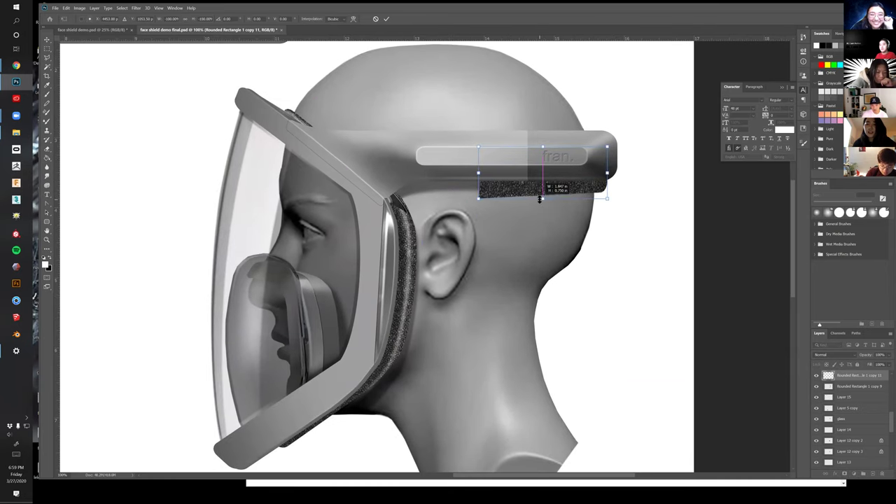
pyautogui.press('Return')
pyautogui.hotkey('ctrl', 't')
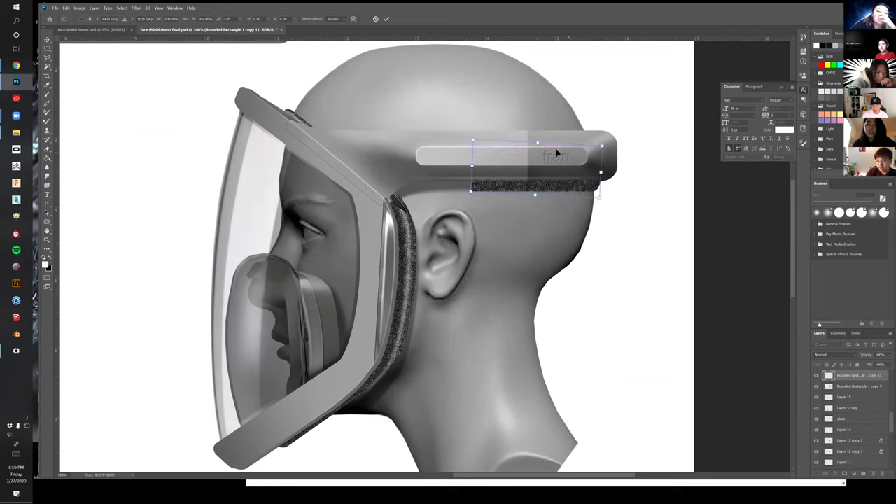
pyautogui.moveTo(537, 145)
pyautogui.mouseDown()
pyautogui.moveTo(537, 125)
pyautogui.moveTo(528, 146)
pyautogui.mouseUp()
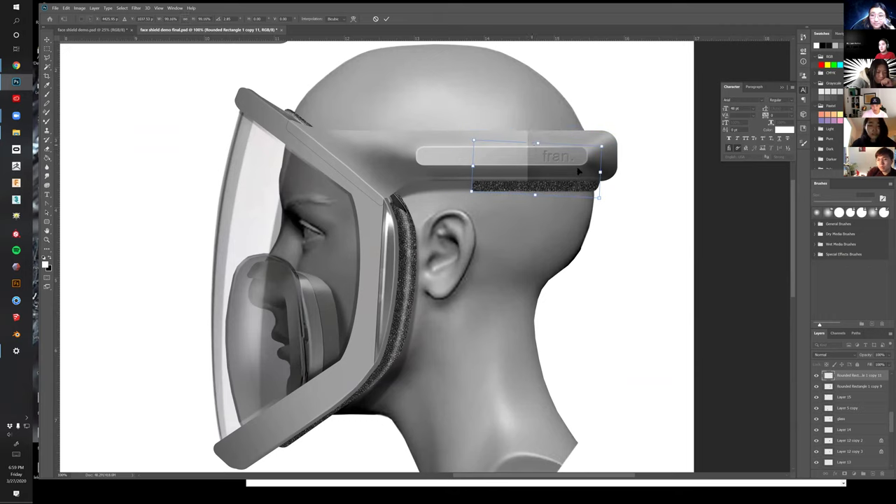
pyautogui.press('Return')
# Duplicate the strip to the headband's upper edge and nudge the copy down and right
pyautogui.moveTo(571, 187); pyautogui.dragTo(567, 162)
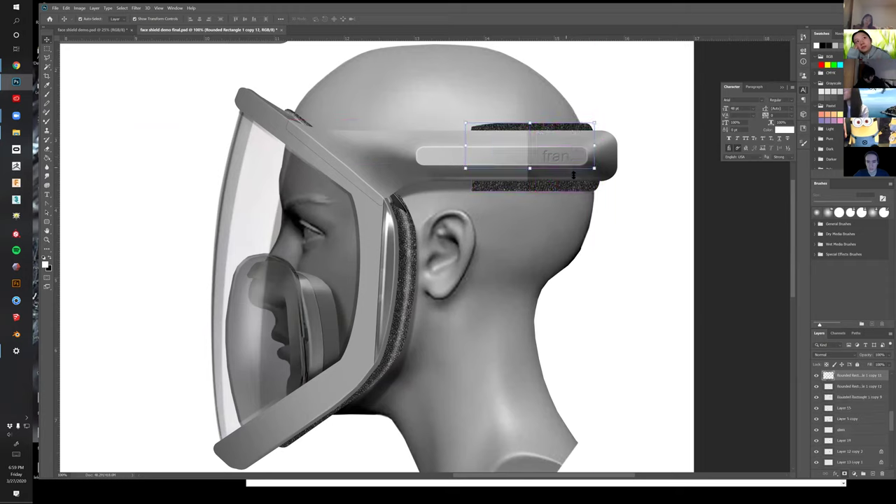
pyautogui.press('Down')
pyautogui.press('Right')
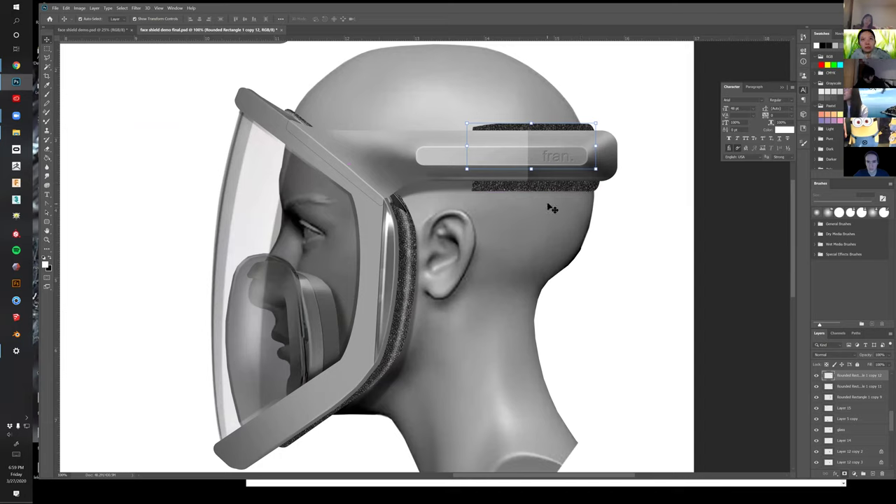
# Nudge the lower textured strip upward so less of it protrudes below the headband
pyautogui.keyDown('shift'); pyautogui.click(560, 188); pyautogui.keyUp('shift')
pyautogui.click(613, 223)
pyautogui.click(575, 188)
pyautogui.press('Up')
pyautogui.press('Up')
pyautogui.press('Up')
pyautogui.press('Up')
pyautogui.press('Up')
pyautogui.press('Up')
pyautogui.press('Up')
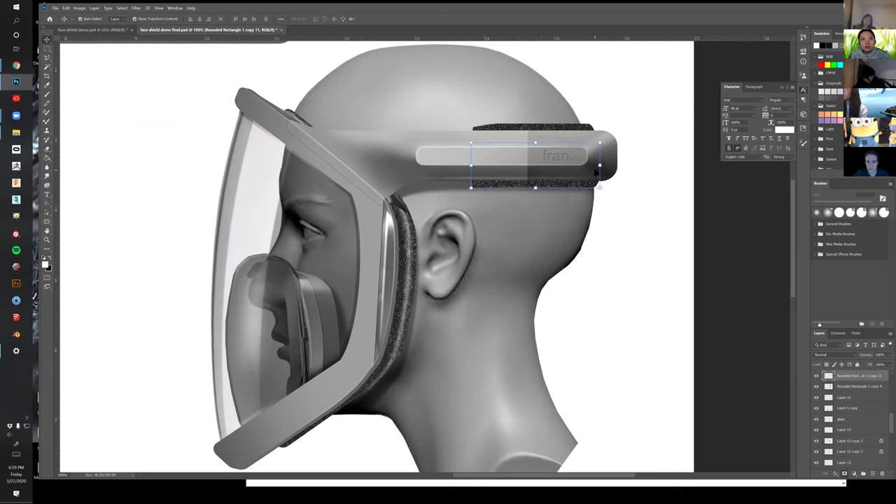
# Nudge the upper textured strip down and slightly toward the back of the head, leaving a thin edge above the headband
pyautogui.click(566, 130)
pyautogui.press('Down')
pyautogui.press('Down')
pyautogui.press('Down')
pyautogui.press('Down')
pyautogui.press('Down')
pyautogui.press('Down')
pyautogui.press('Down')
pyautogui.press('Down')
pyautogui.press('Right')
pyautogui.press('Right')
pyautogui.press('Right')
# Fine-tune the lower strip a little further up behind the headband, and select both textured strips together
pyautogui.click(561, 183)
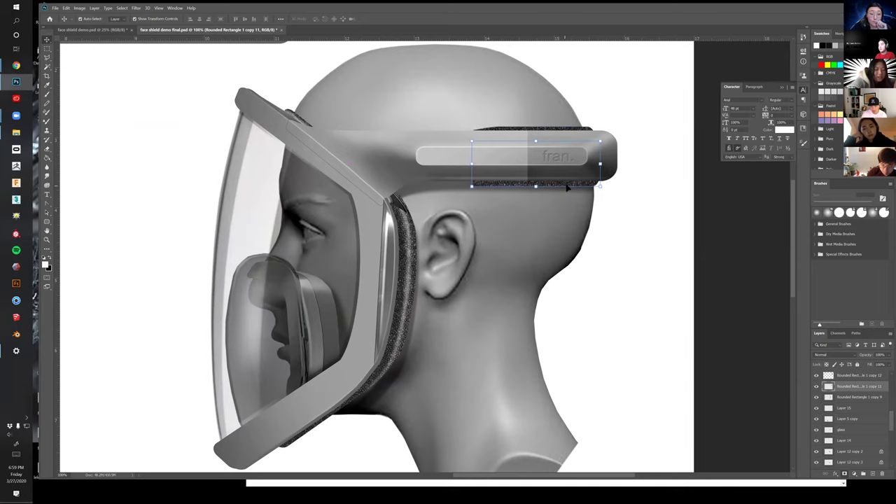
pyautogui.press('Up')
pyautogui.press('Up')
pyautogui.press('Up')
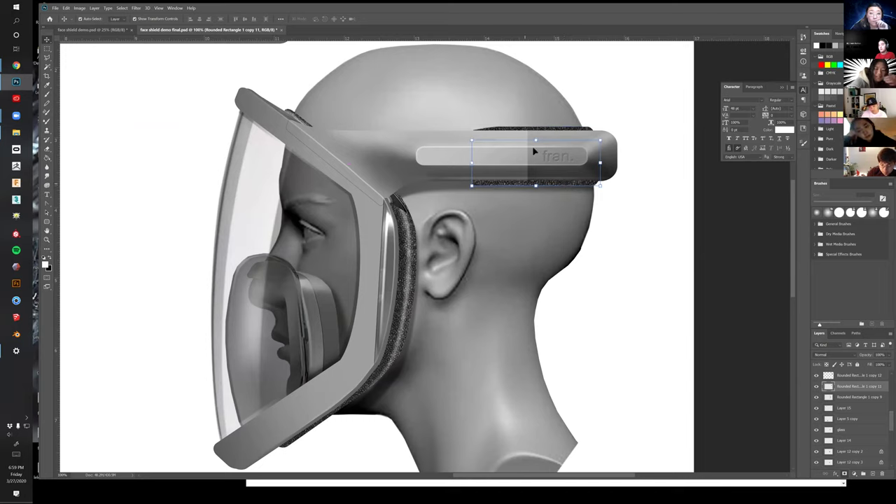
pyautogui.keyDown('shift'); pyautogui.click(567, 133); pyautogui.keyUp('shift')
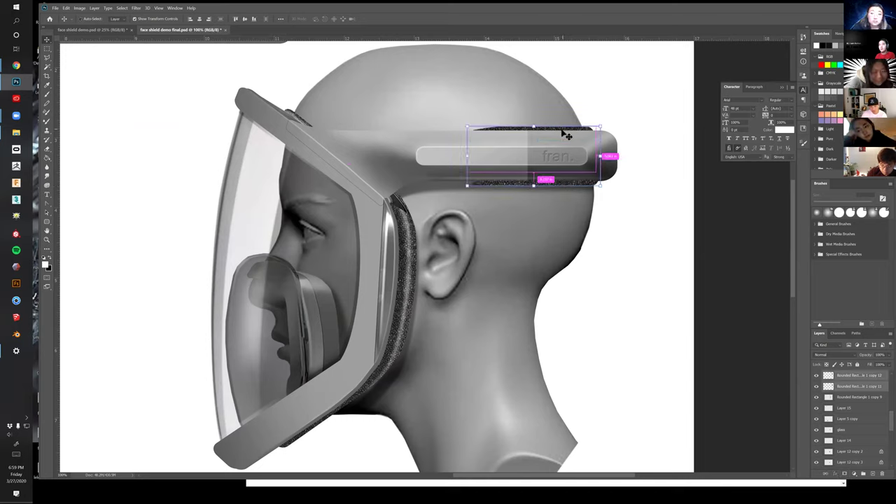
# Merge the two textured strips into one layer and cut off their tapered front ends using a lasso selection
pyautogui.hotkey('ctrl', 'e')
pyautogui.press('z')
pyautogui.click(493, 149)
pyautogui.moveTo(488, 156); pyautogui.dragTo(493, 191)
pyautogui.press('l')
pyautogui.click(493, 143)
pyautogui.click(484, 147)
pyautogui.moveTo(483, 176); pyautogui.dragTo(485, 253)
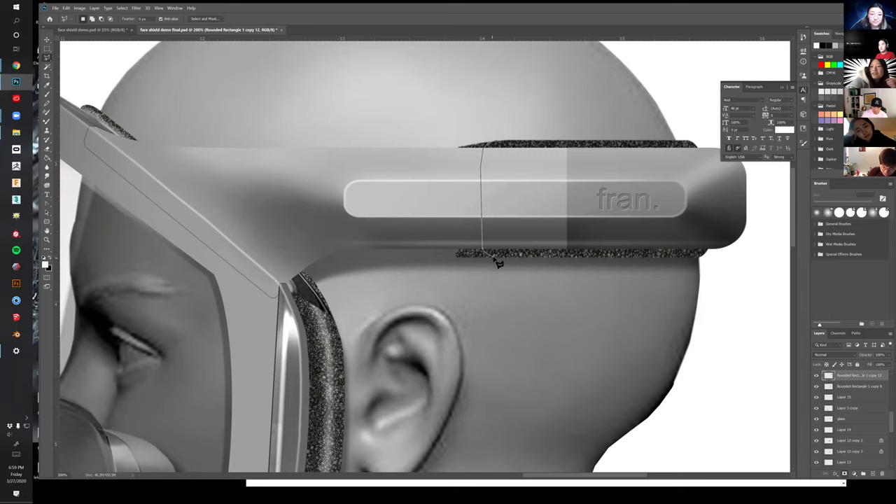
pyautogui.moveTo(506, 266)
pyautogui.mouseDown()
pyautogui.moveTo(404, 263)
pyautogui.moveTo(409, 136)
pyautogui.moveTo(471, 111)
pyautogui.mouseUp()
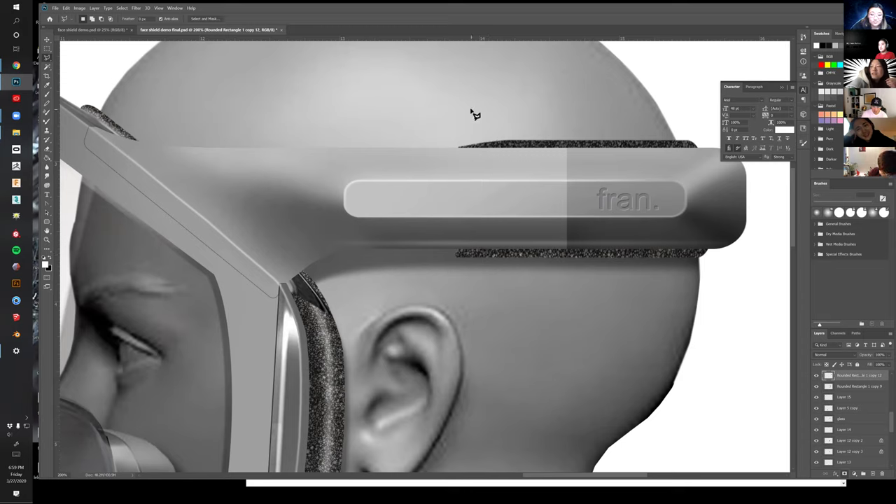
pyautogui.press('Delete')
pyautogui.press('m')
pyautogui.click(554, 290)
pyautogui.moveTo(517, 309); pyautogui.dragTo(503, 333)
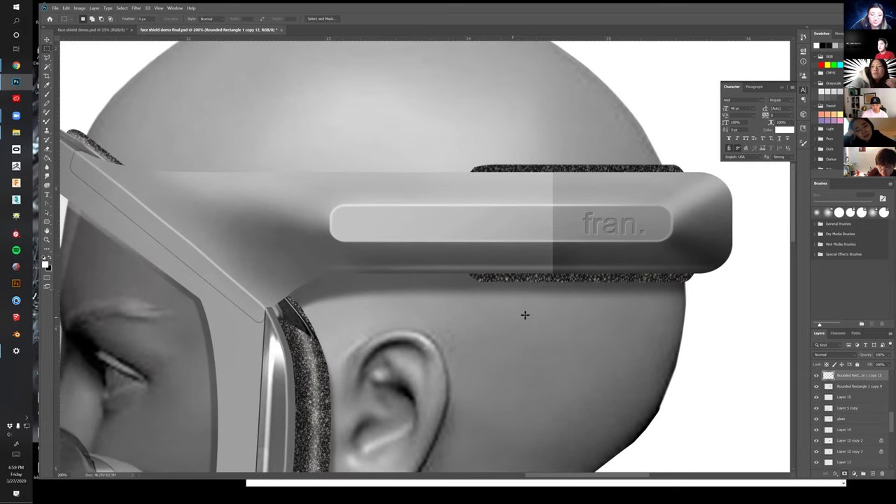
# Reduce the brush size to 9 px and add a new layer clipped to the merged textured strips
pyautogui.press('z')
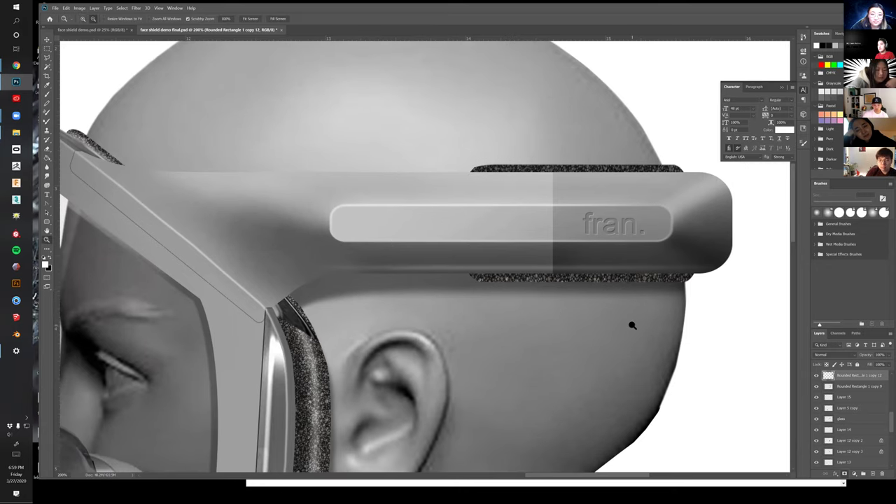
pyautogui.keyDown('alt'); pyautogui.click(610, 288); pyautogui.keyUp('alt')
pyautogui.click(579, 275)
pyautogui.moveTo(579, 276); pyautogui.dragTo(570, 304)
pyautogui.press('v')
pyautogui.press('b')
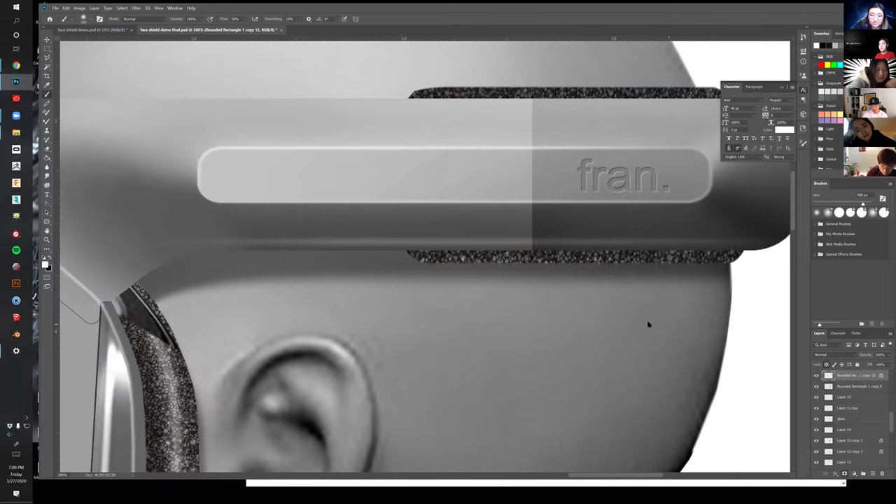
pyautogui.press('[')
pyautogui.press('[')
pyautogui.press('[')
pyautogui.press('[')
pyautogui.press('[')
pyautogui.press('[')
pyautogui.press('[')
pyautogui.press('[')
pyautogui.press('[')
pyautogui.press('[')
pyautogui.press('[')
pyautogui.press('[')
pyautogui.press('[')
pyautogui.press('[')
pyautogui.press('[')
pyautogui.press('[')
pyautogui.press('[')
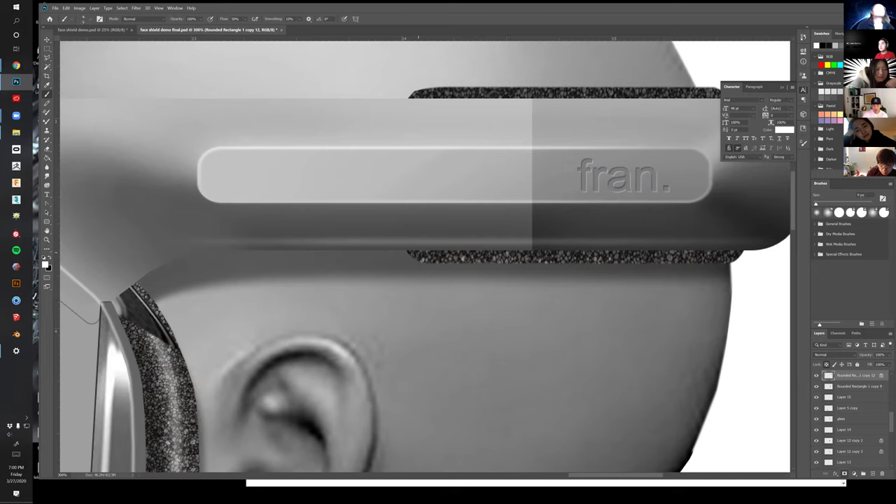
pyautogui.click(872, 474)
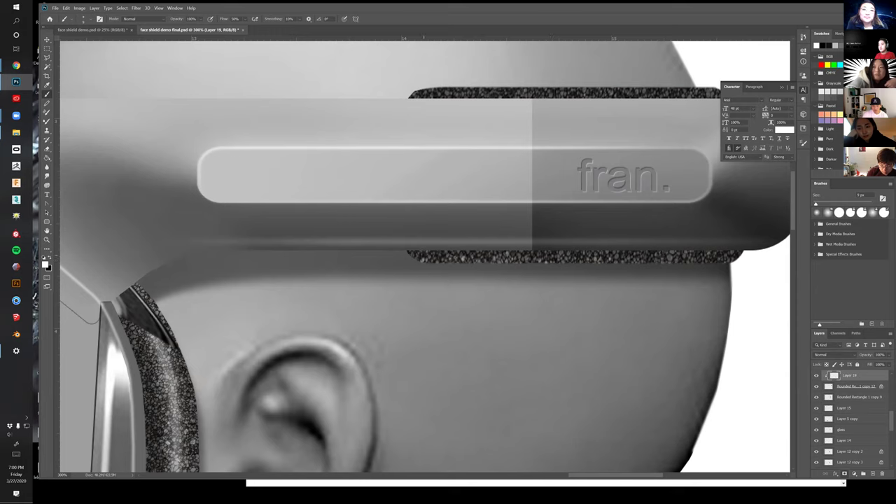
# Paint a straight white highlight line along the full length of both the lower and the upper textured strip
pyautogui.hotkey('ctrl', 'z')
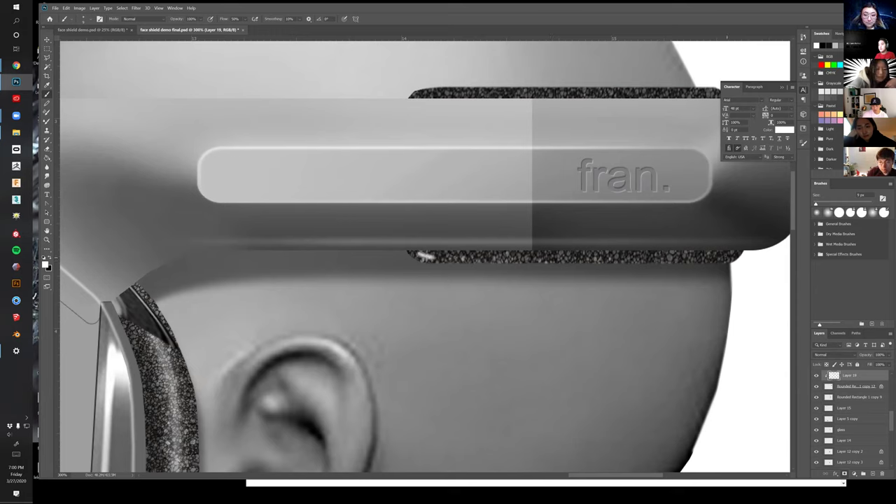
pyautogui.keyDown('shift'); pyautogui.click(723, 257); pyautogui.keyUp('shift')
pyautogui.moveTo(634, 256); pyautogui.dragTo(542, 341)
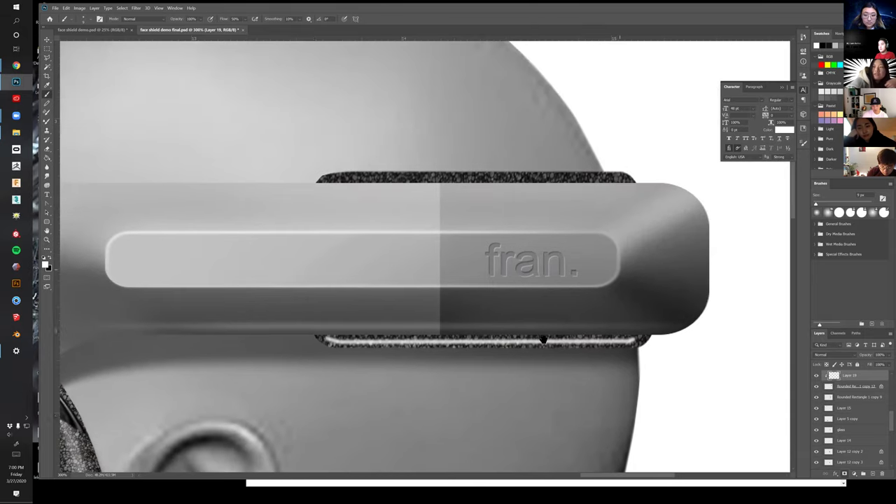
pyautogui.click(327, 176)
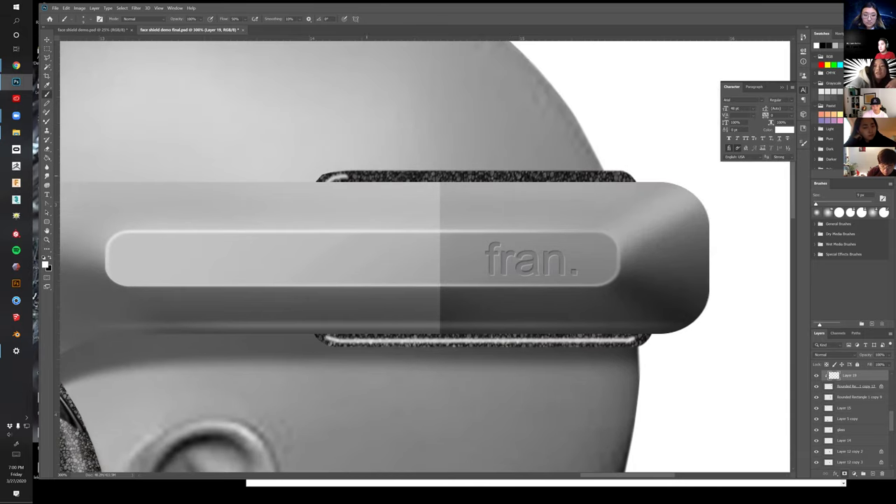
pyautogui.keyDown('shift'); pyautogui.click(616, 176); pyautogui.keyUp('shift')
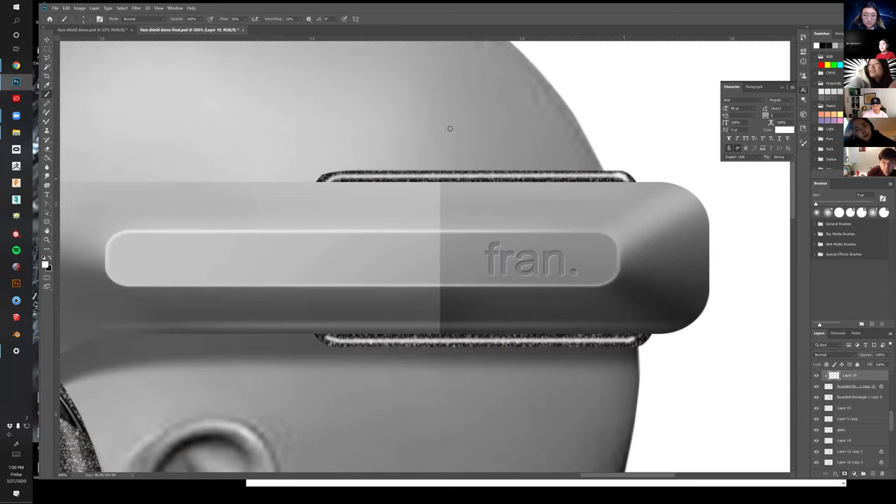
# Soften the painted highlight lines with a slight Gaussian Blur
pyautogui.click(137, 8)
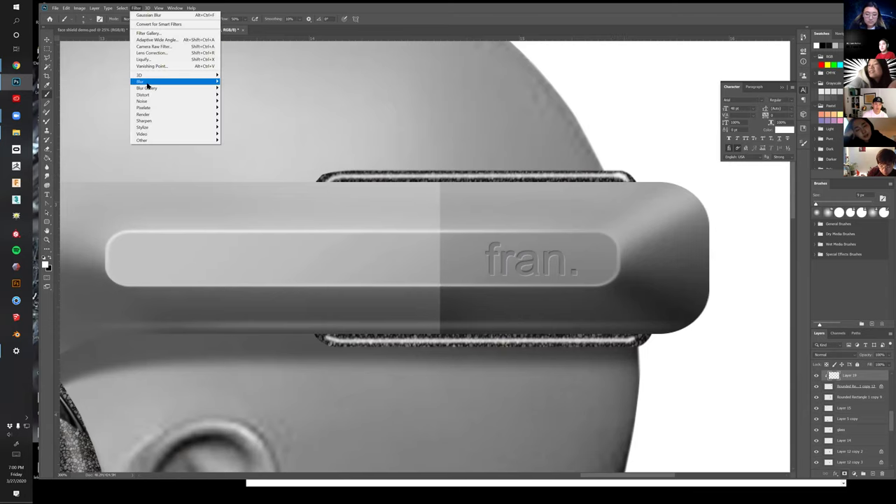
pyautogui.moveTo(204, 82)
pyautogui.click(224, 109)
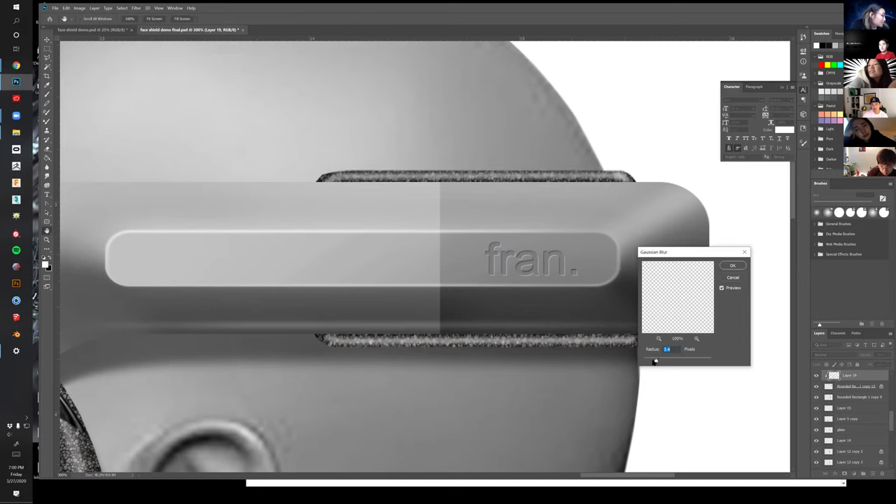
pyautogui.moveTo(659, 362); pyautogui.dragTo(652, 363)
pyautogui.click(732, 266)
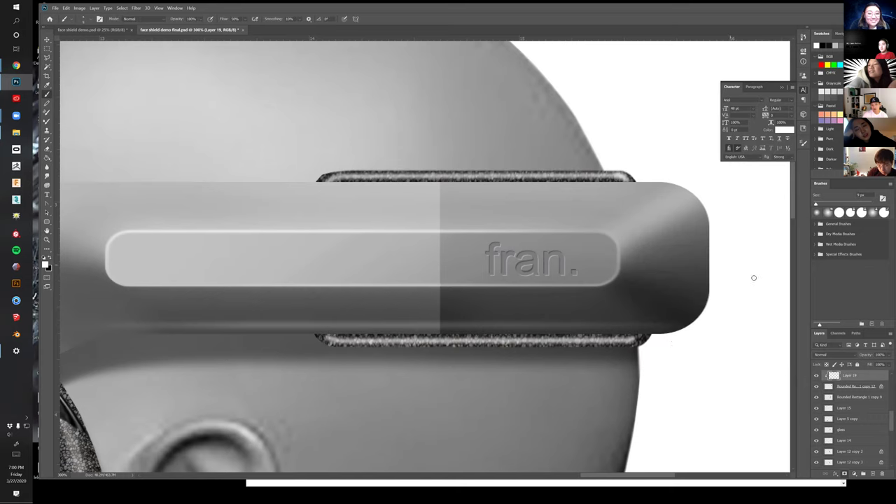
# Scale the highlight layer to about 99% from its lower edge, raising the lower highlight within its strip
pyautogui.press('v')
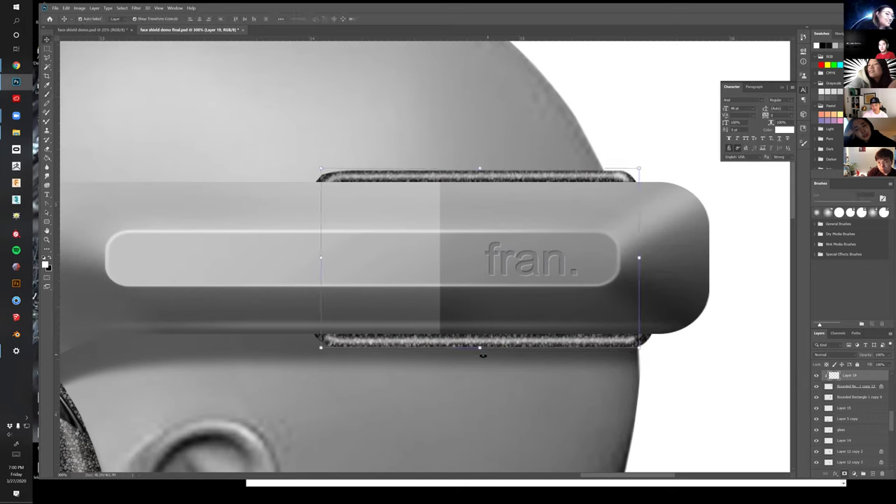
pyautogui.moveTo(480, 348); pyautogui.dragTo(479, 347)
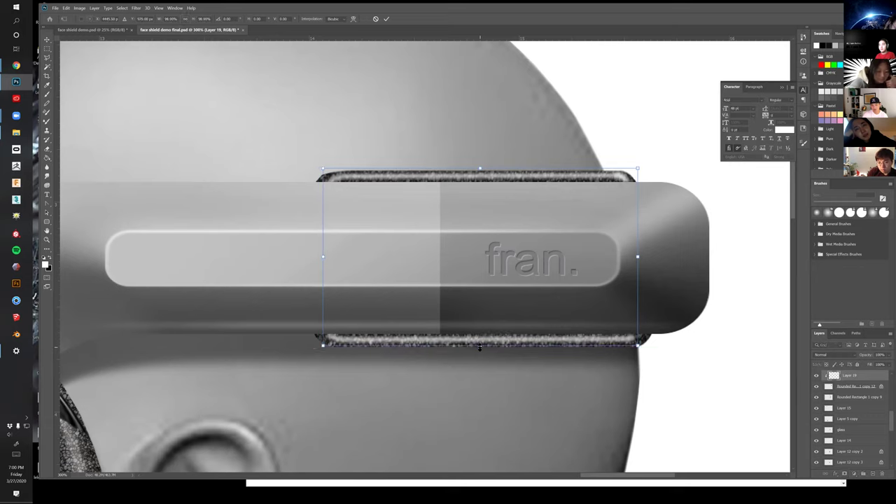
pyautogui.press('Return')
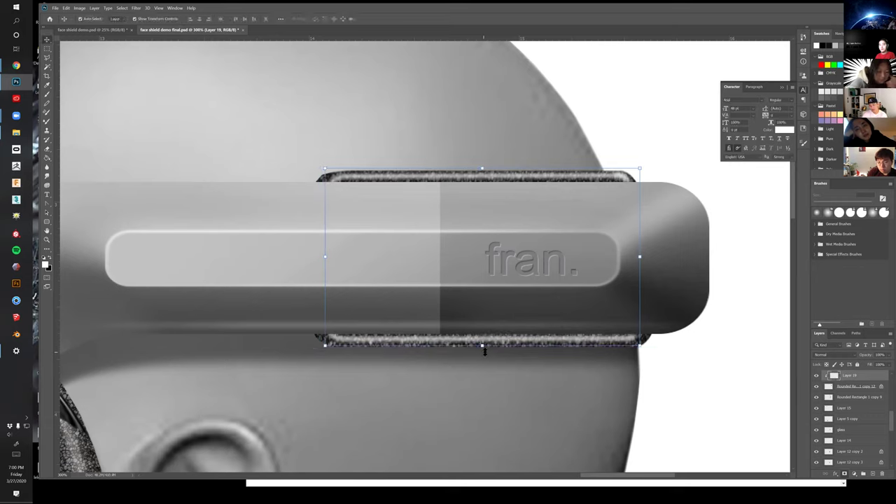
# Fade the highlights on both strips with a large soft eraser, 500 px at 40% opacity
pyautogui.press('e')
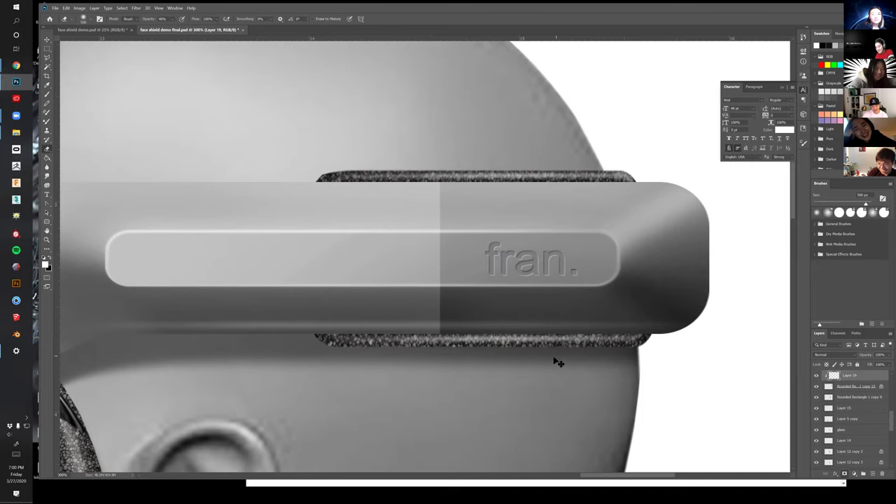
pyautogui.keyDown('alt'); pyautogui.click(600, 358); pyautogui.keyUp('alt')
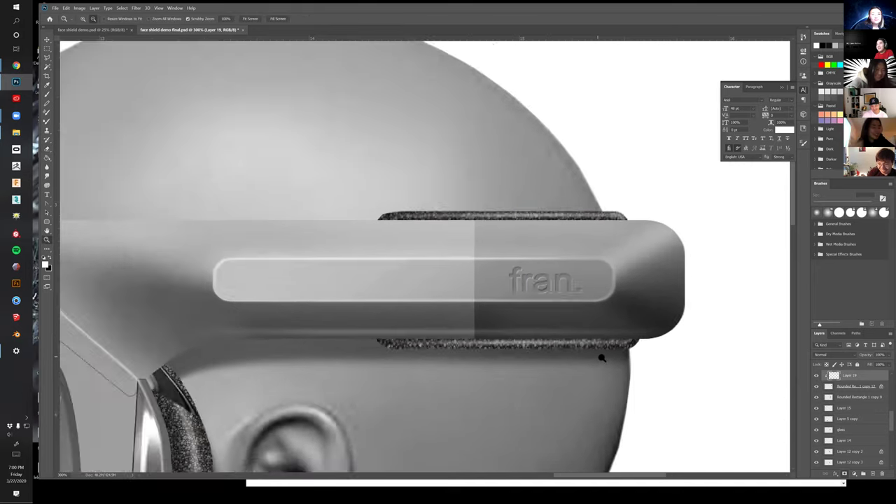
pyautogui.keyDown('alt'); pyautogui.click(602, 357); pyautogui.keyUp('alt')
pyautogui.keyDown('alt'); pyautogui.click(604, 358); pyautogui.keyUp('alt')
pyautogui.moveTo(612, 379); pyautogui.dragTo(611, 288)
pyautogui.scroll(-2, 610, 287)
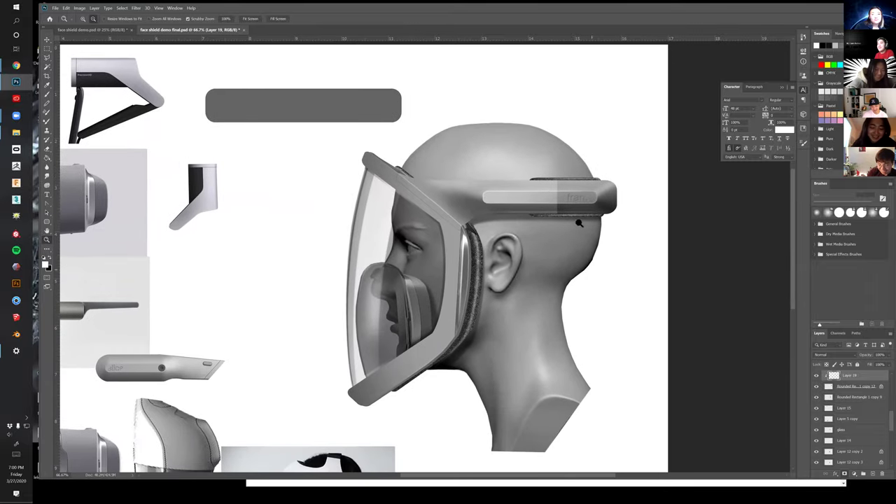
# Merge the highlight layer with the textured strips layer beneath it
pyautogui.click(569, 218)
pyautogui.press('v')
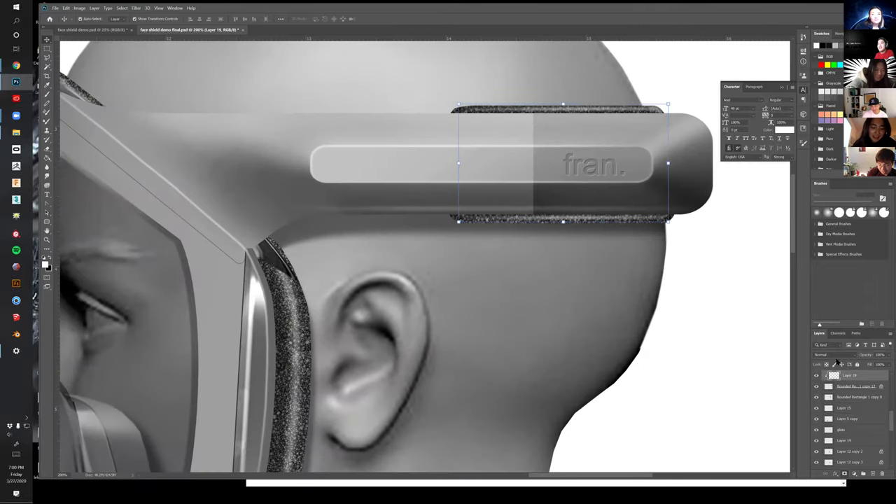
pyautogui.keyDown('shift'); pyautogui.click(859, 389); pyautogui.keyUp('shift')
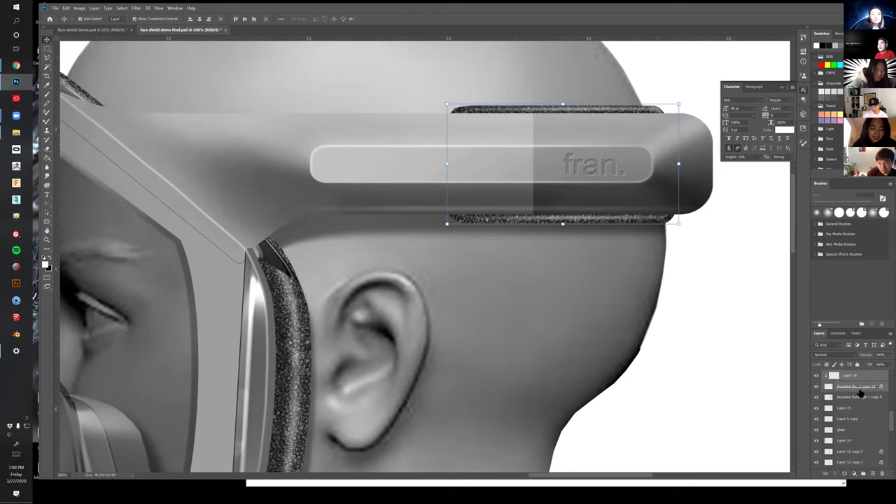
pyautogui.hotkey('ctrl', 'e')
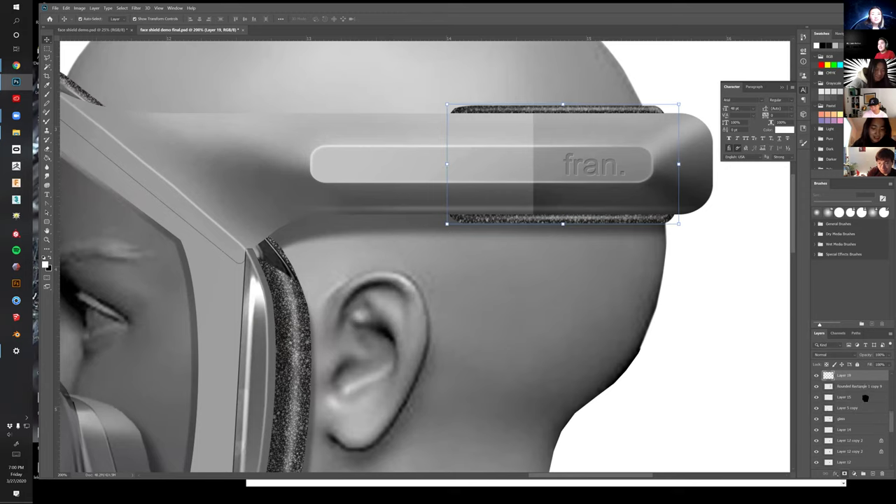
# Duplicate the merged strips layer and stretch the underlying original downward so it extends below the lower strip
pyautogui.hotkey('ctrl', 'j')
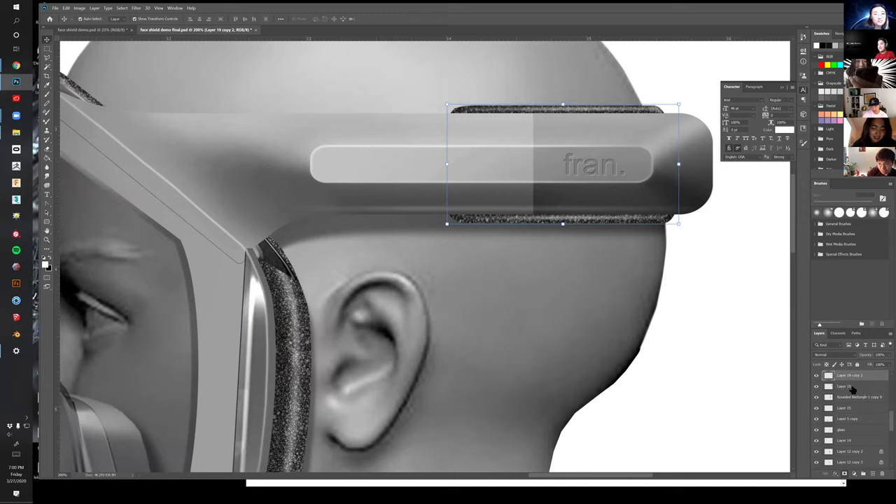
pyautogui.click(846, 385)
pyautogui.moveTo(562, 223); pyautogui.dragTo(572, 245)
pyautogui.press('Return')
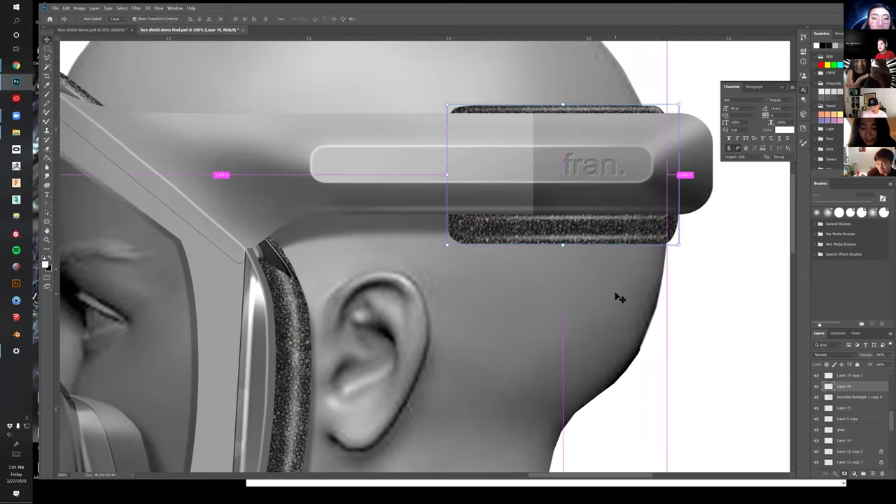
# Turn the stretched strips layer solid black with Levels by reducing the white output level to 0
pyautogui.hotkey('ctrl', 'l')
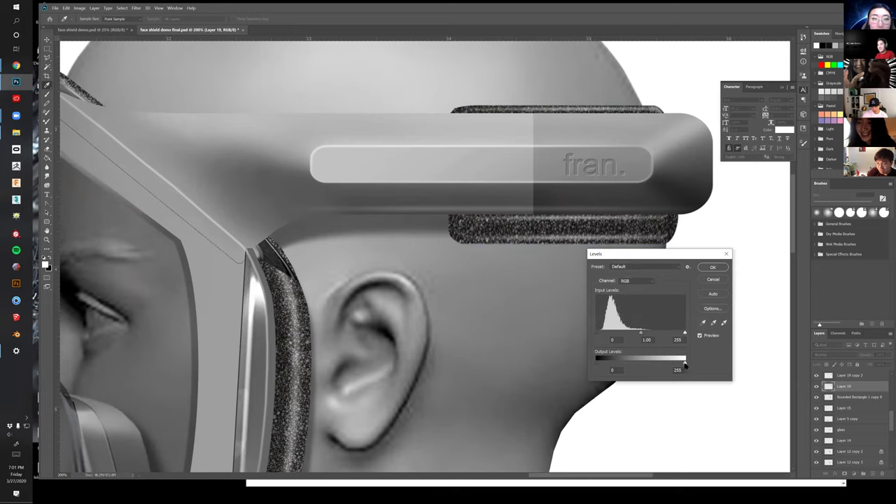
pyautogui.moveTo(677, 364); pyautogui.dragTo(595, 363)
pyautogui.click(707, 269)
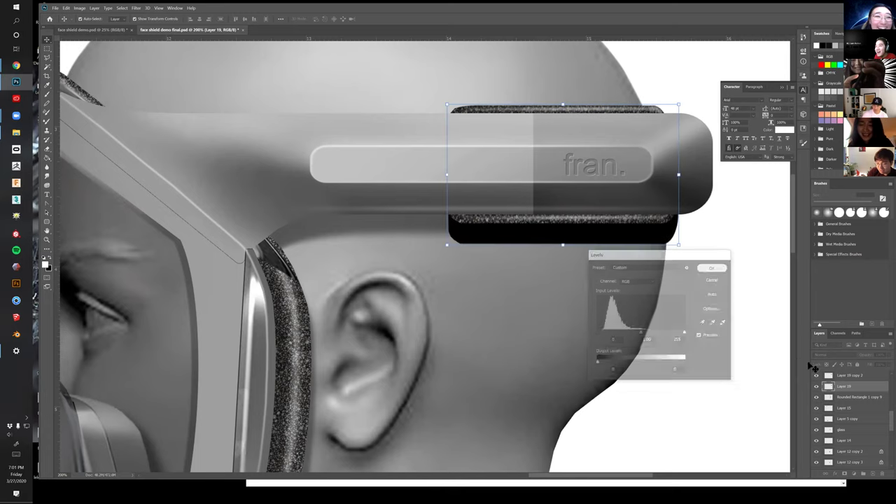
# Move the black strip layer directly above the head layer, clipped to it, and lower its opacity to 17%
pyautogui.scroll(-2, 840, 420)
pyautogui.scroll(-5, 848, 421)
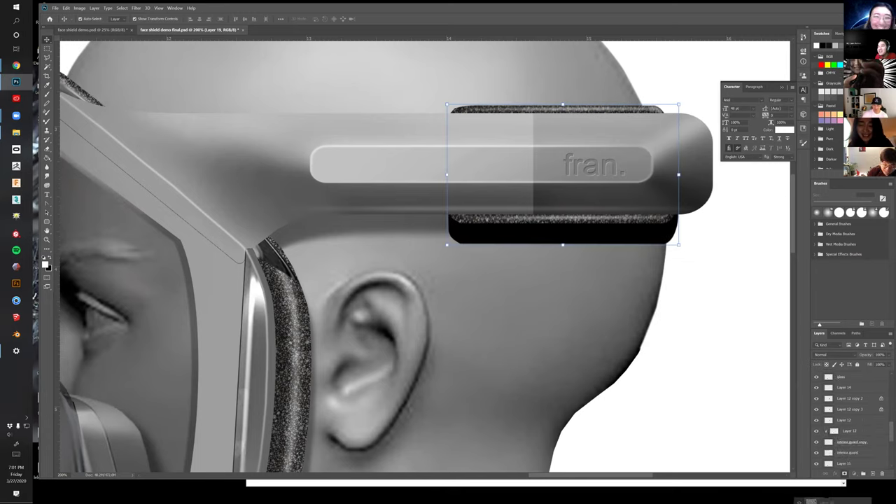
pyautogui.moveTo(856, 476); pyautogui.dragTo(857, 401)
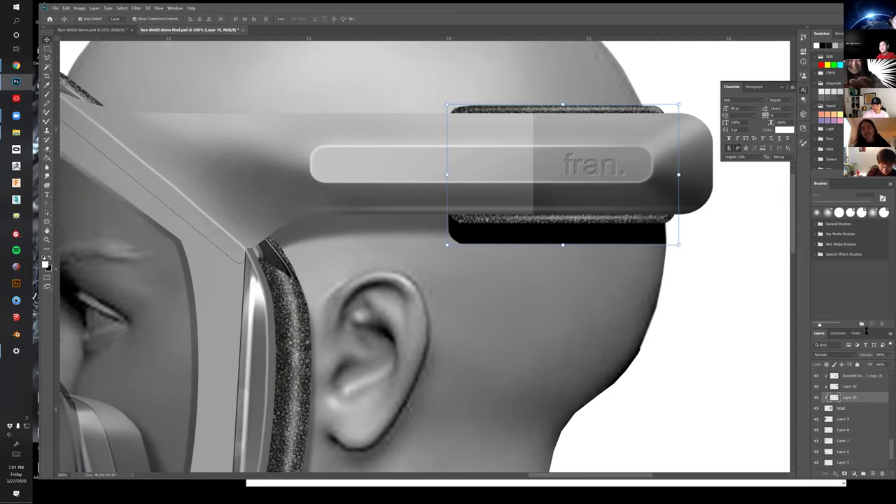
pyautogui.moveTo(871, 364); pyautogui.dragTo(862, 365)
# Blur the black strip layer into a soft shadow using Gaussian Blur with a 6.4 px radius
pyautogui.click(138, 8)
pyautogui.moveTo(192, 83)
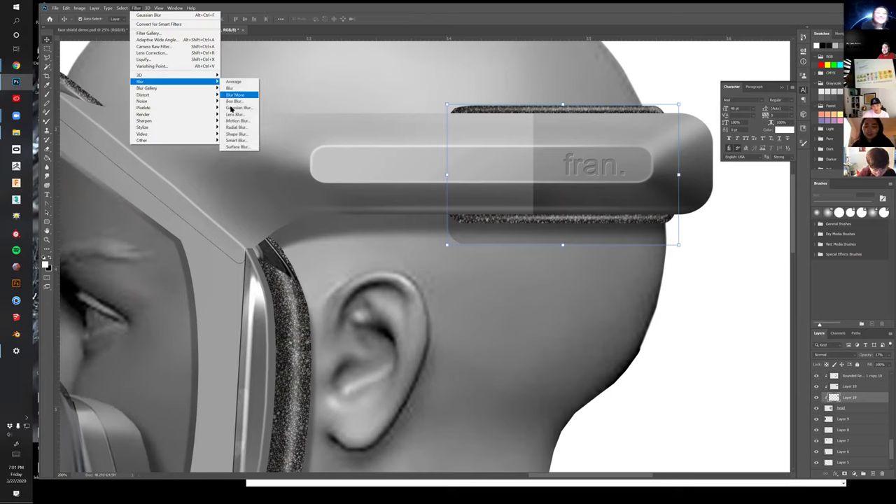
pyautogui.click(236, 108)
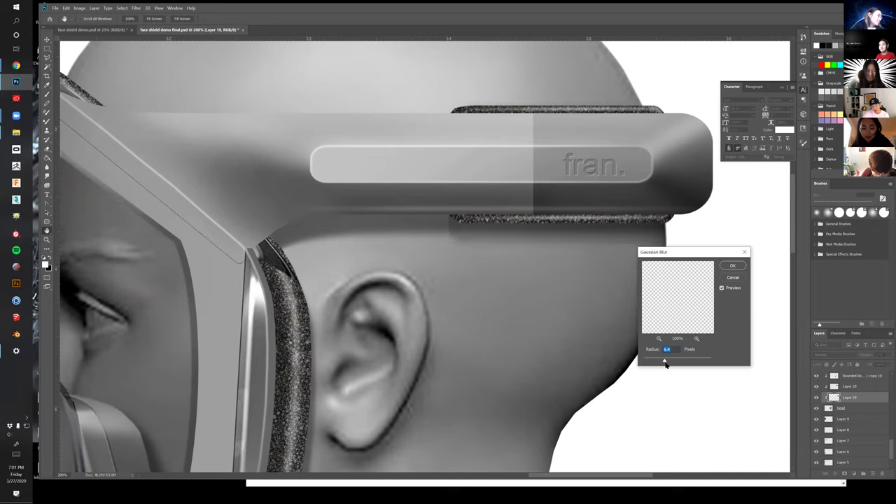
pyautogui.click(741, 266)
# Scale the shadow to about 101% toward the front of the head and raise its opacity
pyautogui.press('v')
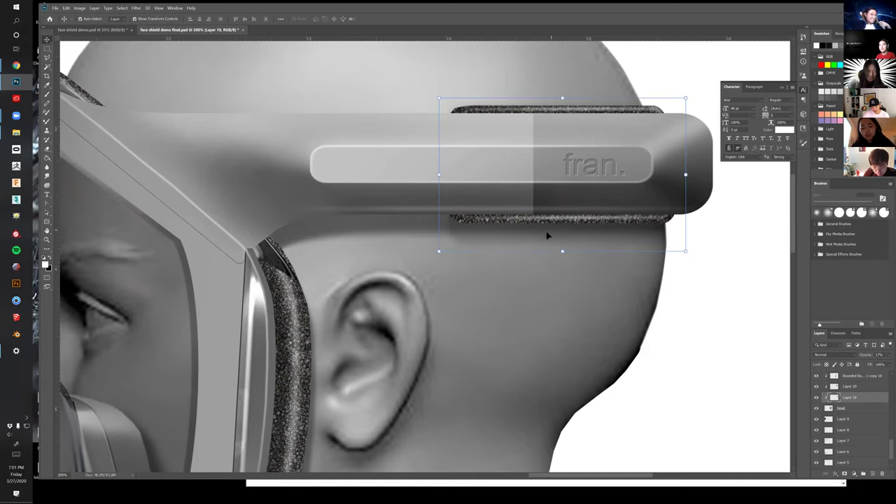
pyautogui.moveTo(438, 174); pyautogui.dragTo(435, 175)
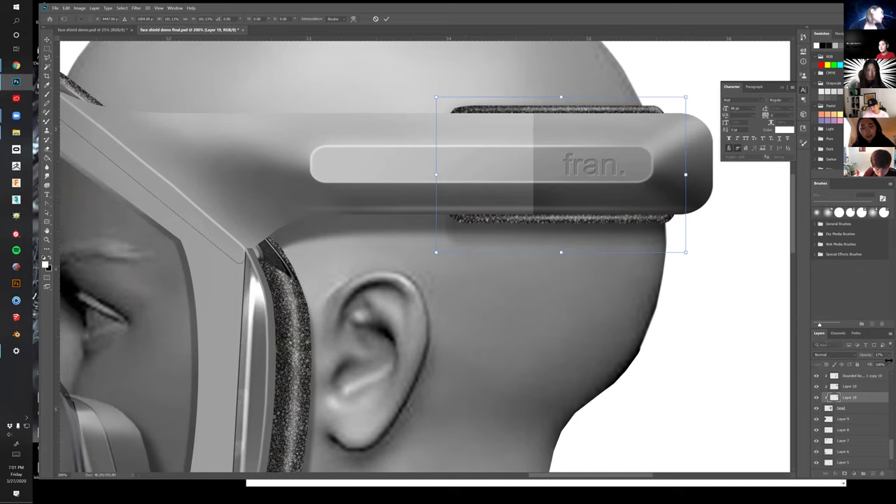
pyautogui.moveTo(871, 365); pyautogui.dragTo(869, 365)
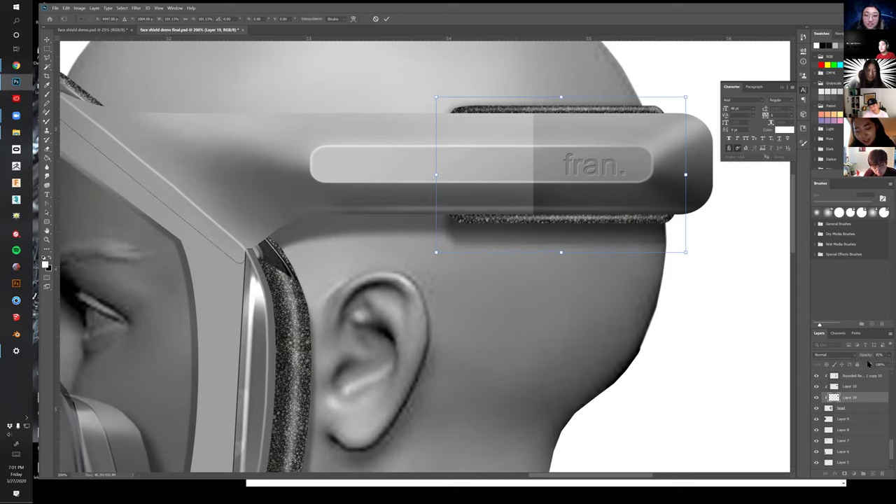
pyautogui.press('Return')
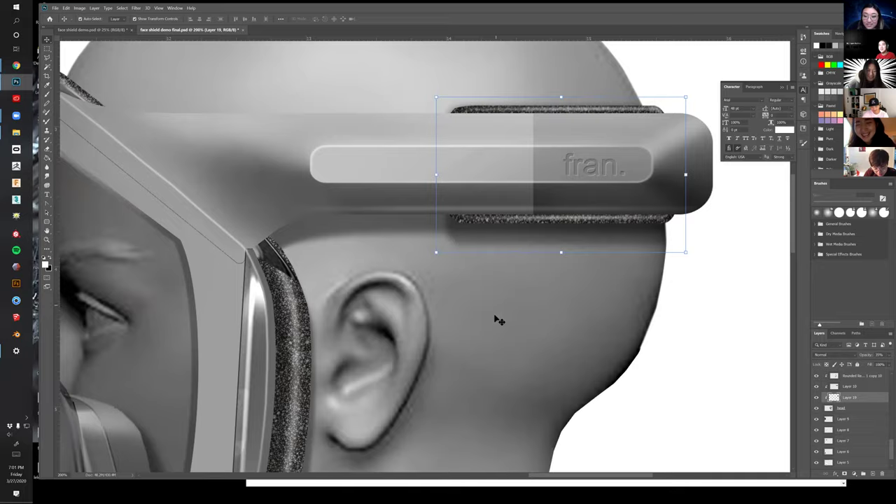
# Delete the stray dark grey rounded bar and gather the VR headset photo and small bracket in among the other reference images
pyautogui.scroll(-3, 504, 305)
pyautogui.press('e')
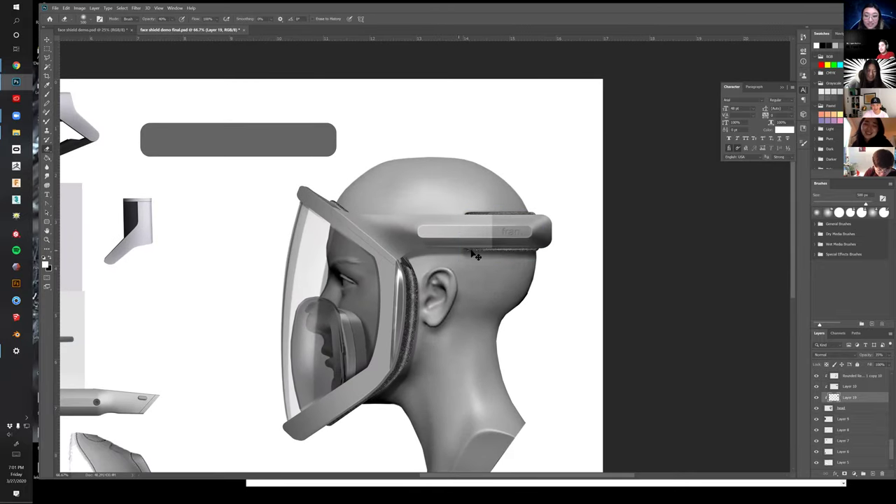
pyautogui.moveTo(575, 350); pyautogui.dragTo(591, 288)
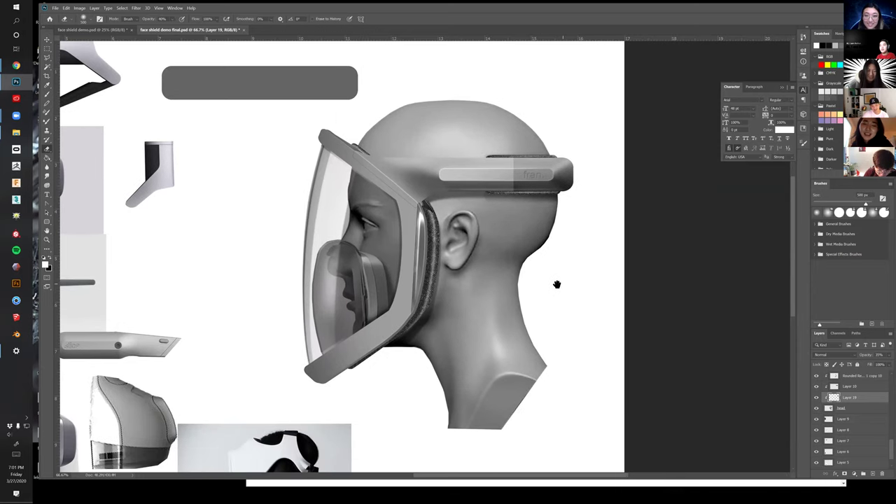
pyautogui.press('v')
pyautogui.moveTo(546, 315); pyautogui.dragTo(571, 304)
pyautogui.press('z')
pyautogui.keyDown('alt'); pyautogui.click(571, 304); pyautogui.keyUp('alt')
pyautogui.press('v')
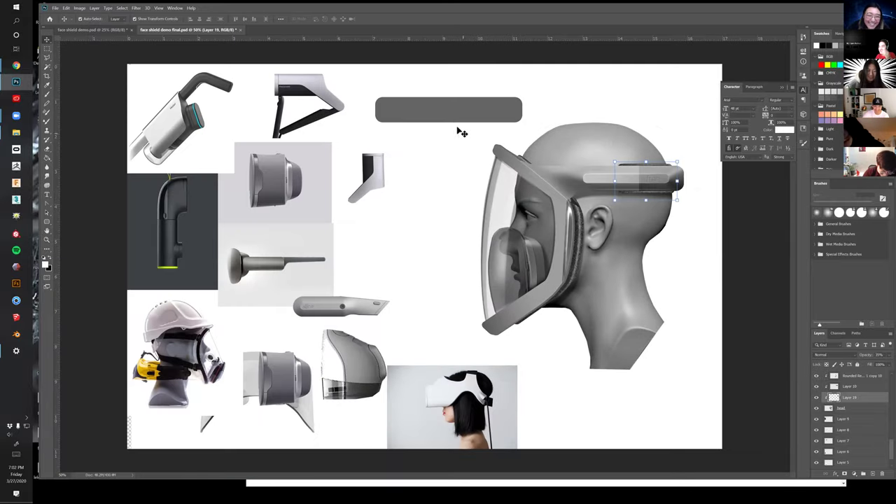
pyautogui.click(446, 115)
pyautogui.press('Delete')
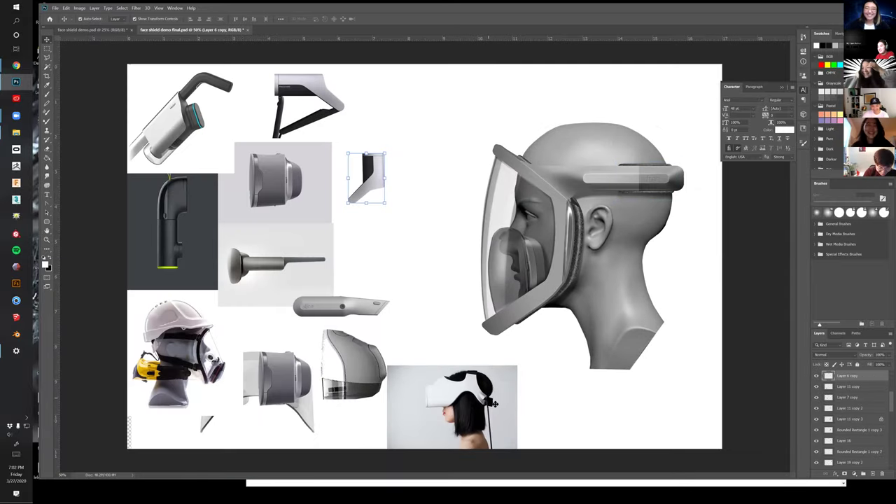
pyautogui.moveTo(492, 413); pyautogui.dragTo(369, 266)
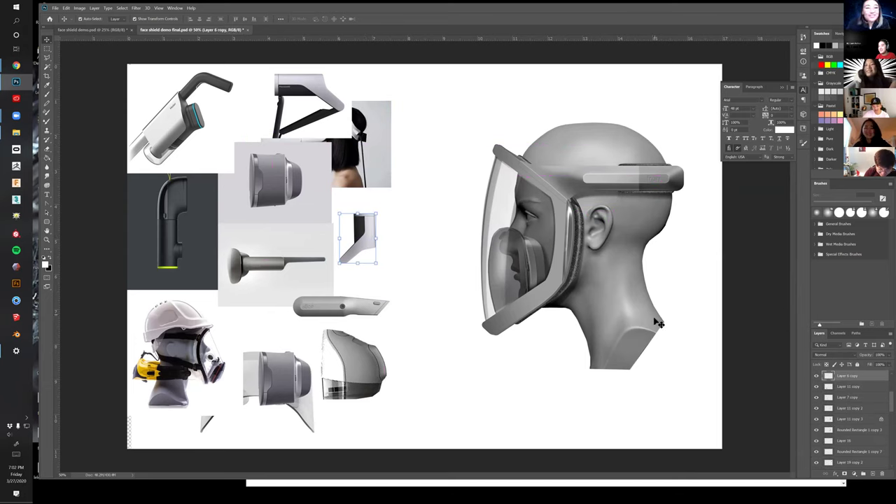
# Add a new layer just above Layer 1 and fill a full-height rectangle behind the front half of the head with black
pyautogui.scroll(-8, 878, 444)
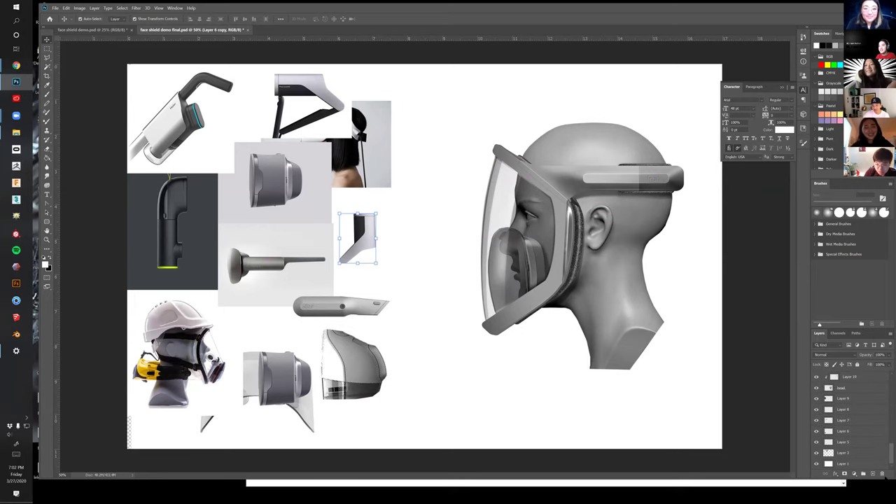
pyautogui.click(873, 474)
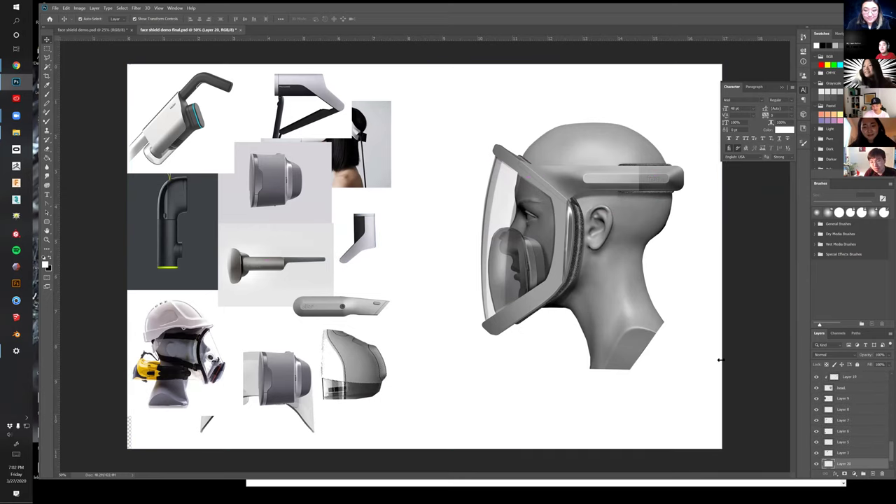
pyautogui.press('m')
pyautogui.moveTo(442, 65); pyautogui.dragTo(611, 475)
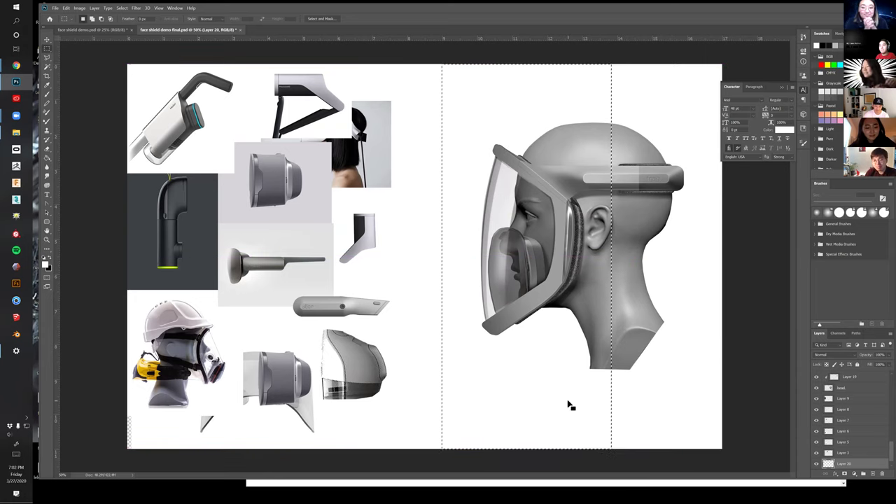
pyautogui.press('g')
pyautogui.press('x')
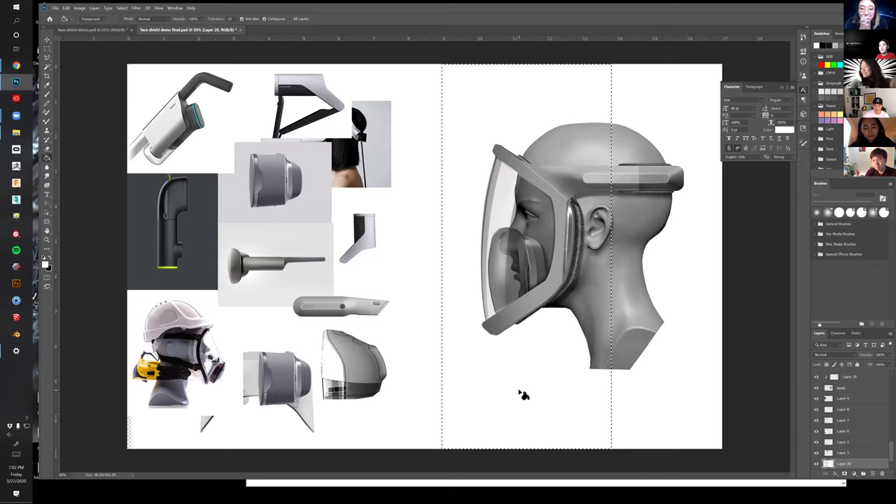
pyautogui.click(521, 395)
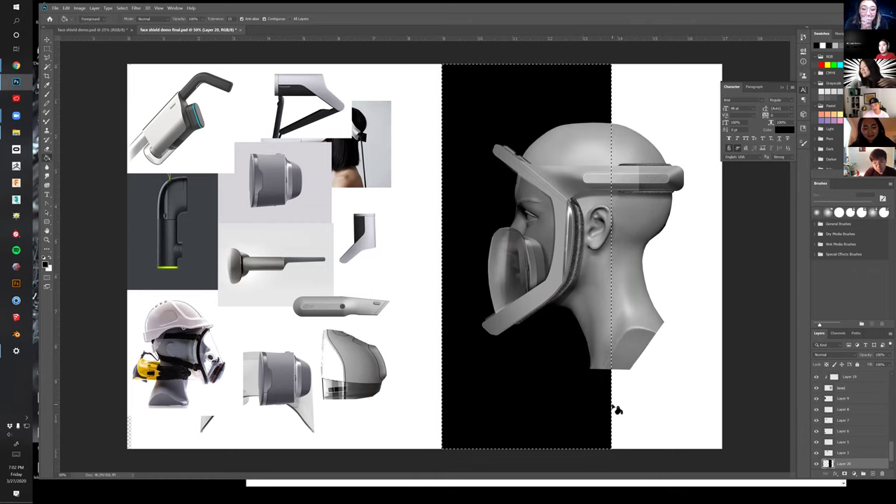
pyautogui.hotkey('ctrl', 'd')
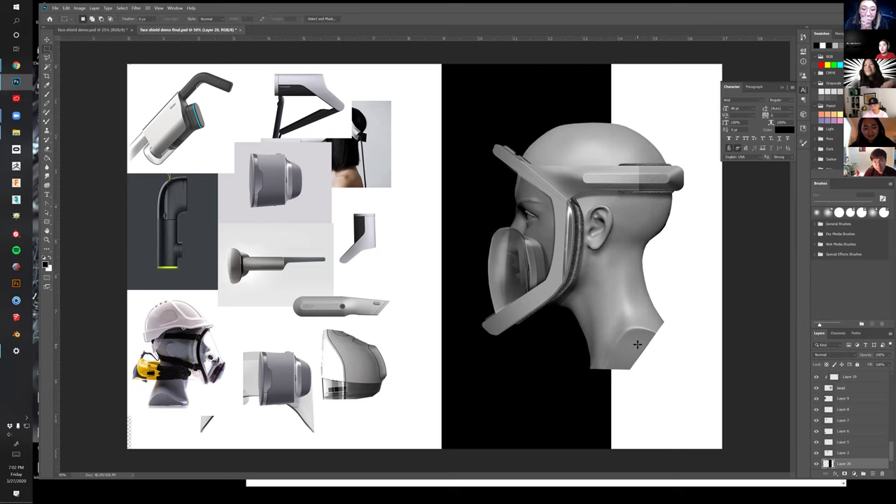
# Lighten the black background rectangle to a very pale grey by raising the black output level in Levels
pyautogui.hotkey('ctrl', 'l')
pyautogui.moveTo(598, 364); pyautogui.dragTo(680, 367)
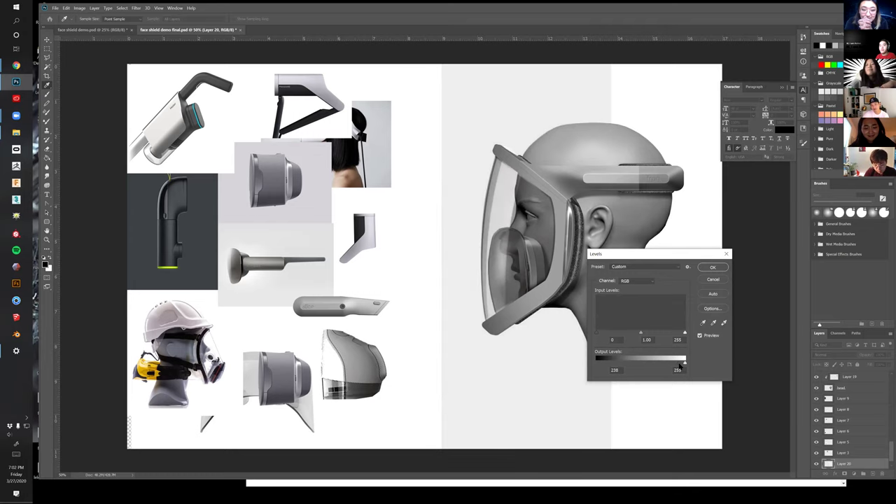
pyautogui.click(713, 267)
# Stretch the pale grey background rectangle horizontally to the canvas edge behind the back of the head
pyautogui.press('v')
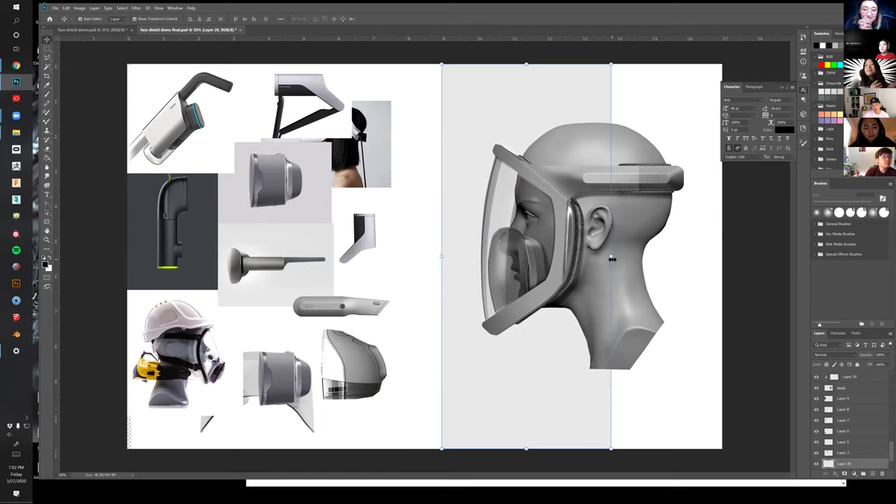
pyautogui.moveTo(611, 257); pyautogui.dragTo(723, 266)
pyautogui.moveTo(582, 447)
pyautogui.mouseDown()
pyautogui.moveTo(598, 342)
pyautogui.moveTo(593, 448)
pyautogui.mouseUp()
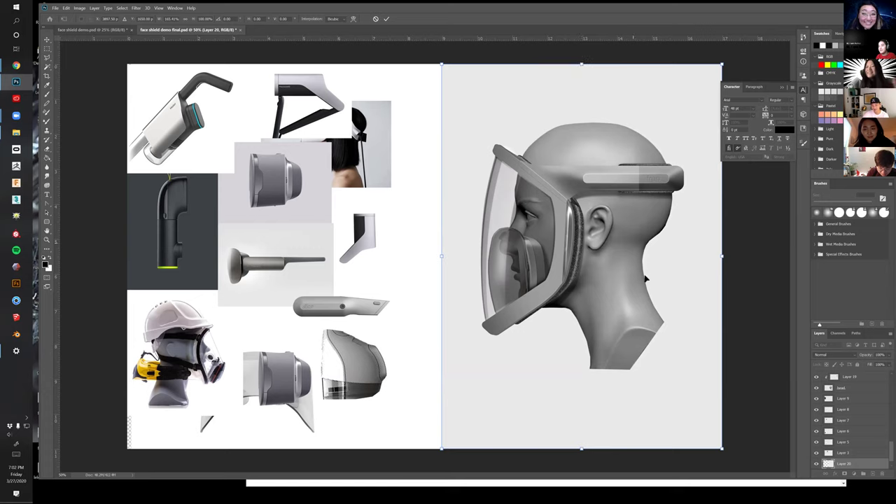
pyautogui.press('Return')
# Duplicate the pale grey background panel, squash the copy to about 30% height and place it behind the face shield
pyautogui.moveTo(558, 390); pyautogui.dragTo(522, 360)
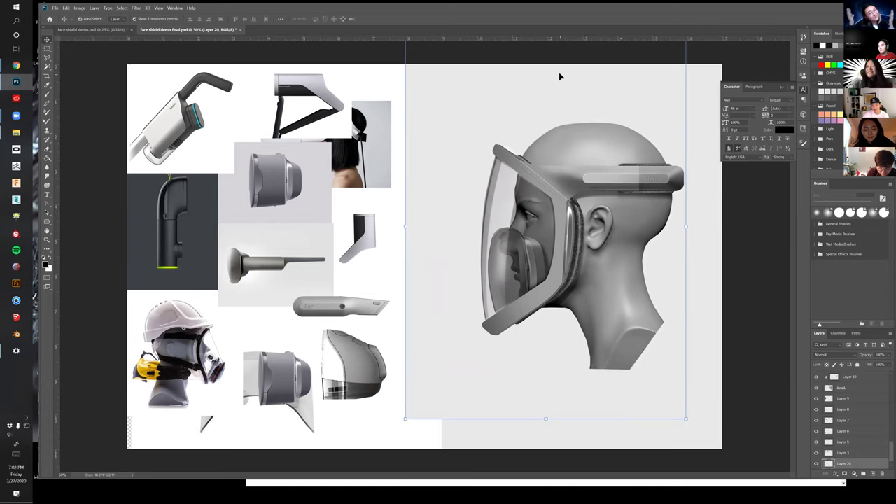
pyautogui.hotkey('ctrl', 'j')
pyautogui.moveTo(547, 410); pyautogui.dragTo(530, 149)
pyautogui.moveTo(543, 119); pyautogui.dragTo(542, 255)
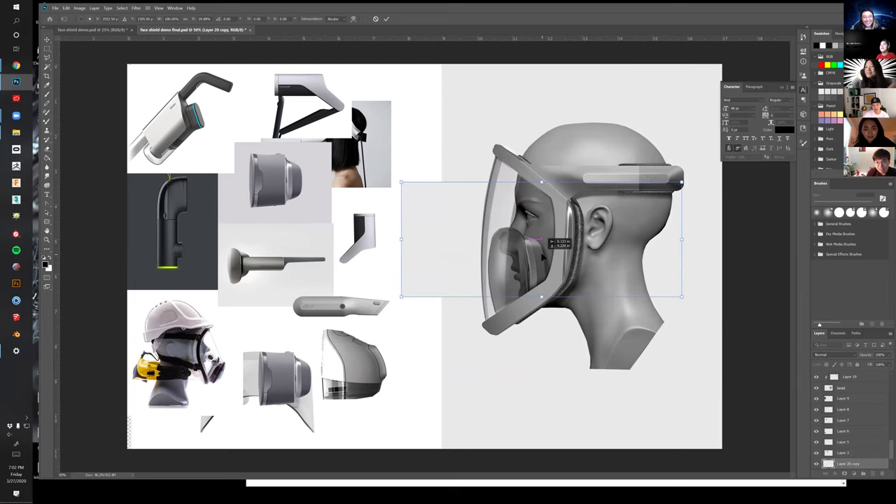
pyautogui.press('Return')
# Darken the squashed panel copy to a mid-light grey by lowering the white output level in Levels
pyautogui.hotkey('ctrl', 'l')
pyautogui.moveTo(678, 358)
pyautogui.mouseDown()
pyautogui.moveTo(653, 366)
pyautogui.moveTo(675, 372)
pyautogui.mouseUp()
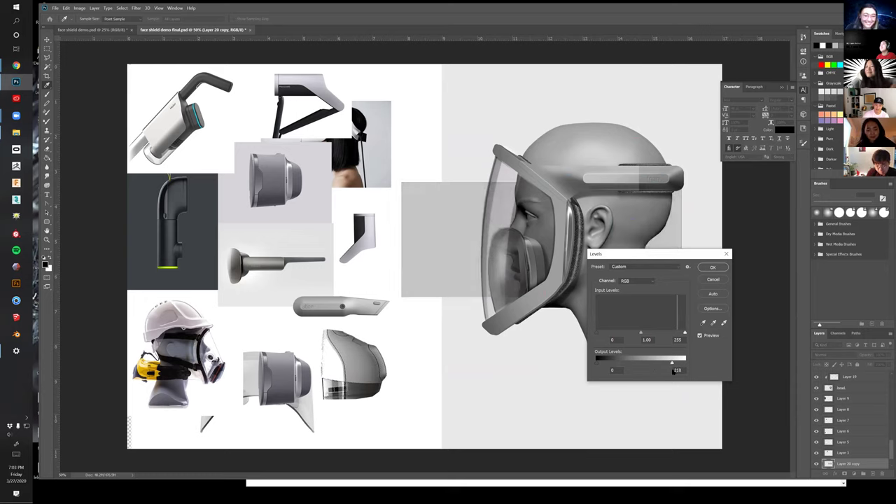
pyautogui.click(713, 267)
# Widen the darker strip to about 147% and rotate it about 41° counterclockwise into a diagonal band behind the head
pyautogui.moveTo(679, 238); pyautogui.dragTo(722, 239)
pyautogui.moveTo(474, 230); pyautogui.dragTo(478, 285)
pyautogui.moveTo(736, 307); pyautogui.dragTo(640, 140)
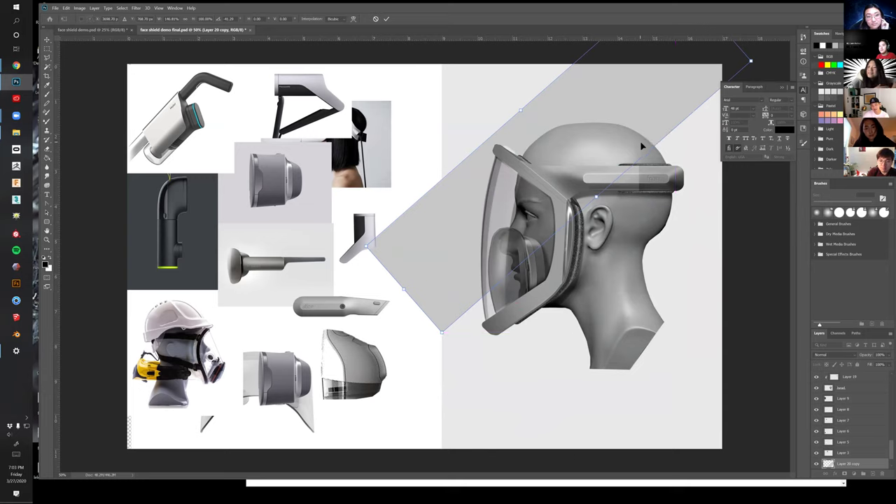
# Clip the diagonal band layer to the pale grey background panel layer below it and deselect
pyautogui.scroll(-1, 865, 455)
pyautogui.keyDown('alt'); pyautogui.click(867, 447); pyautogui.keyUp('alt')
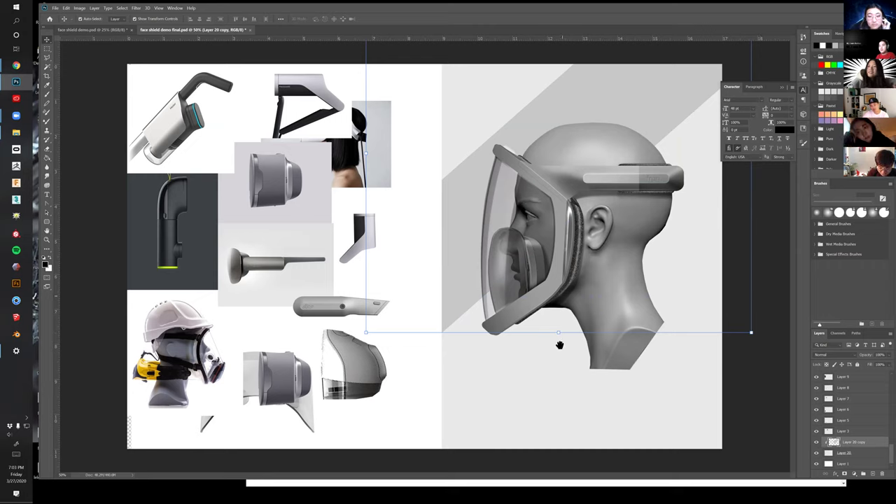
pyautogui.click(745, 407)
# Switch to full-screen mode and lasso the background corner above the diagonal band on the band's layer
pyautogui.hotkey('ctrl', '-')
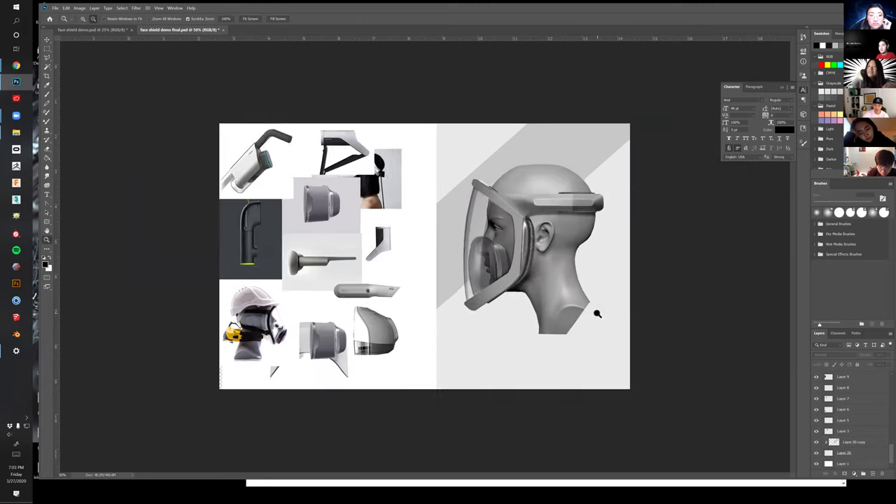
pyautogui.press('f')
pyautogui.moveTo(572, 308); pyautogui.dragTo(578, 329)
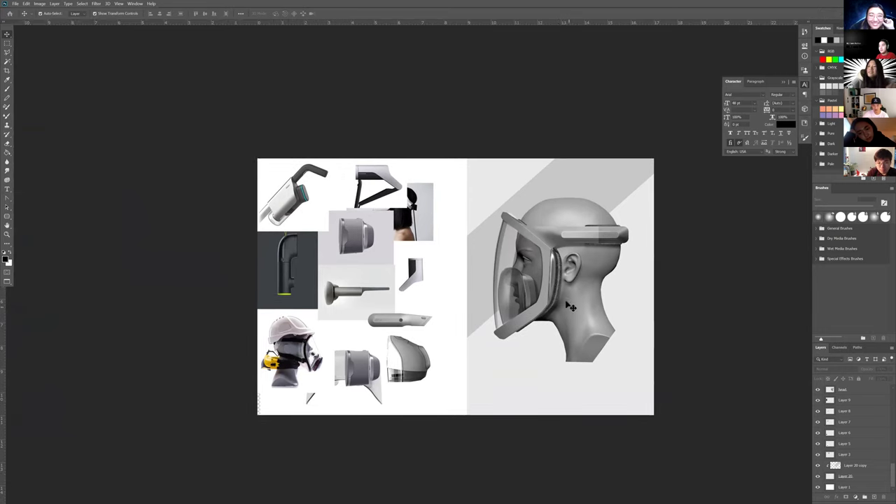
pyautogui.keyDown('ctrl'); pyautogui.click(560, 285); pyautogui.keyUp('ctrl')
pyautogui.press('v')
pyautogui.click(532, 141)
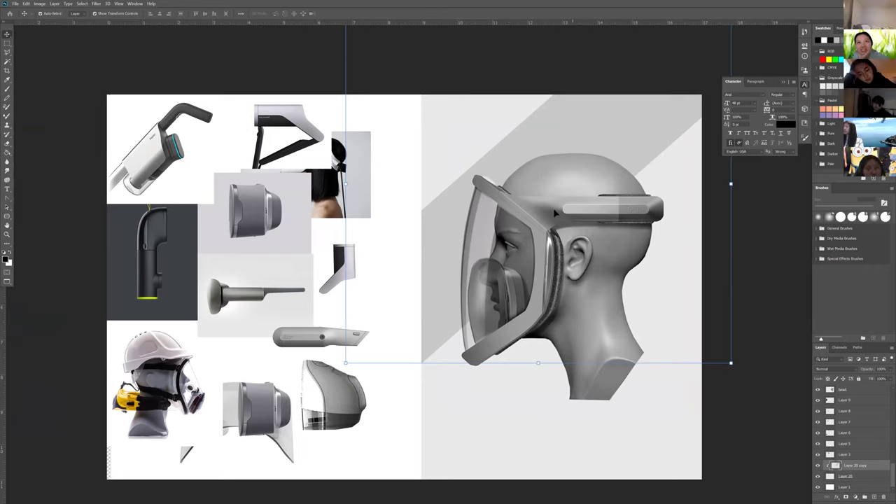
pyautogui.press('l')
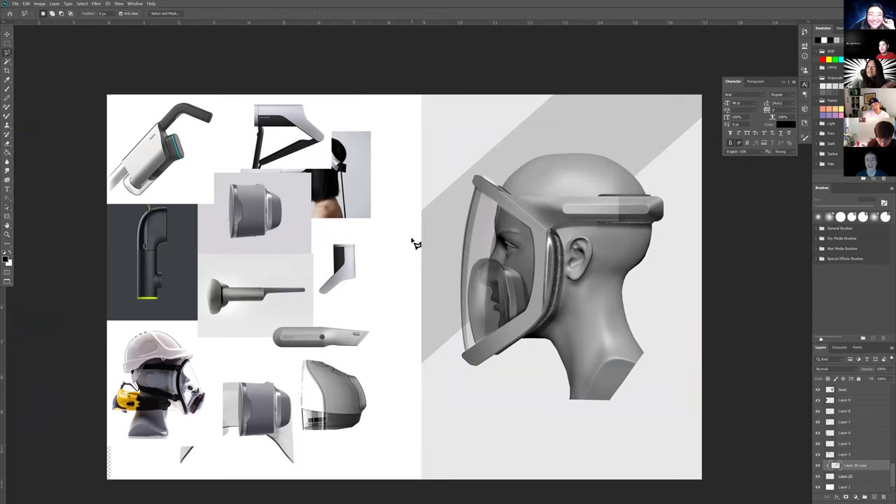
pyautogui.moveTo(412, 247)
pyautogui.mouseDown()
pyautogui.moveTo(582, 85)
pyautogui.moveTo(528, 72)
pyautogui.moveTo(401, 91)
pyautogui.mouseUp()
# Fill the lassoed corner with the grey sampled from the diagonal band and clear the selection
pyautogui.press('g')
pyautogui.click(467, 149)
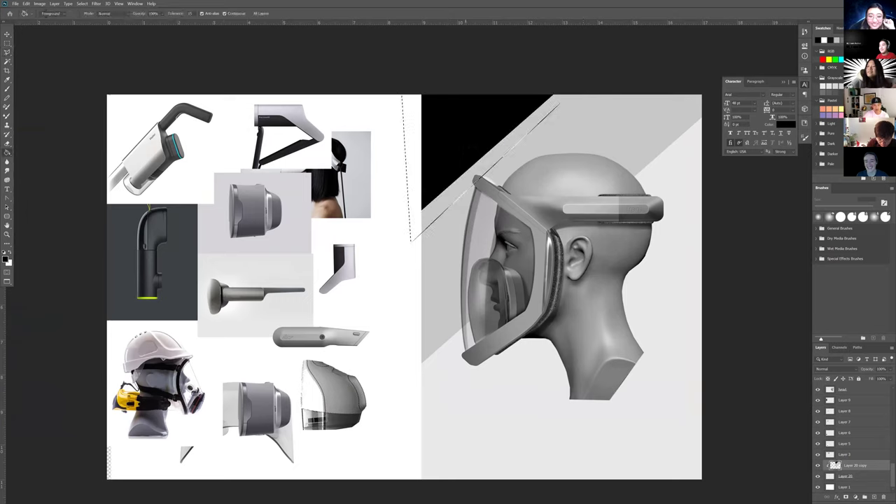
pyautogui.hotkey('ctrl', 'z')
pyautogui.keyDown('alt'); pyautogui.click(578, 129); pyautogui.keyUp('alt')
pyautogui.click(494, 132)
pyautogui.press('m')
pyautogui.click(575, 239)
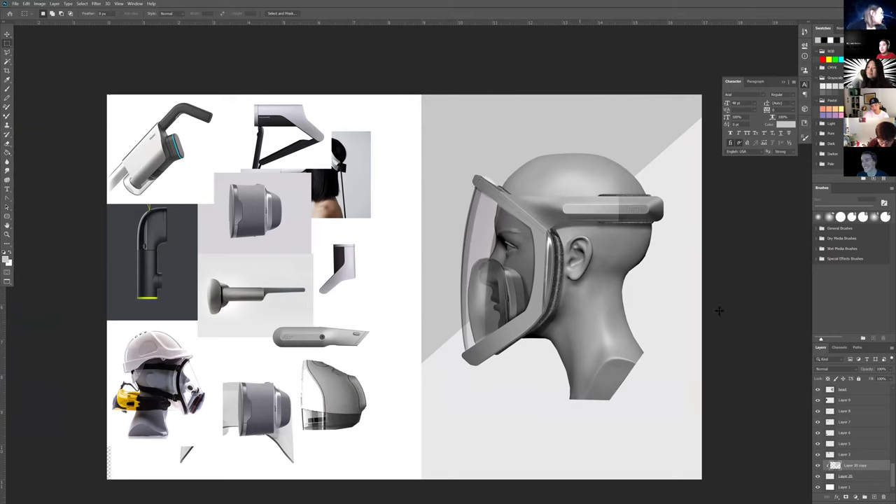
# Lighten the diagonal background area with Levels by raising the black output level to 68
pyautogui.press('v')
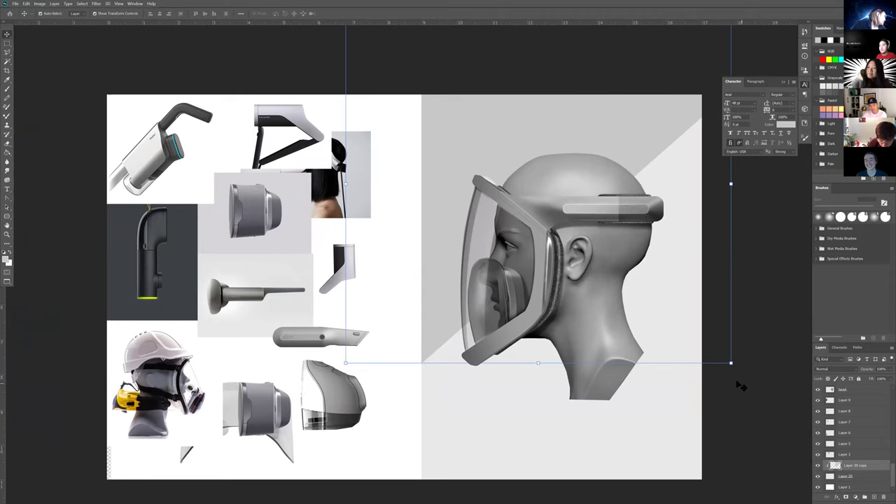
pyautogui.hotkey('ctrl', 'l')
pyautogui.moveTo(610, 366)
pyautogui.mouseDown()
pyautogui.moveTo(687, 367)
pyautogui.moveTo(606, 370)
pyautogui.moveTo(620, 368)
pyautogui.mouseUp()
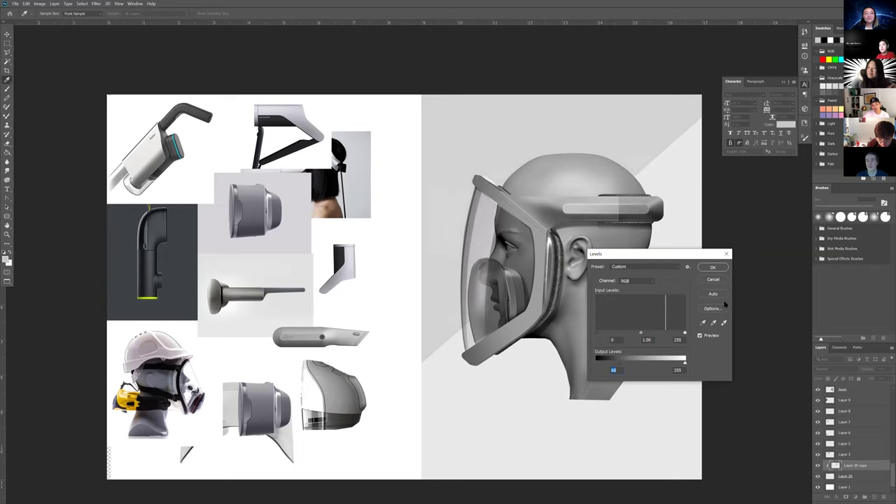
pyautogui.click(712, 268)
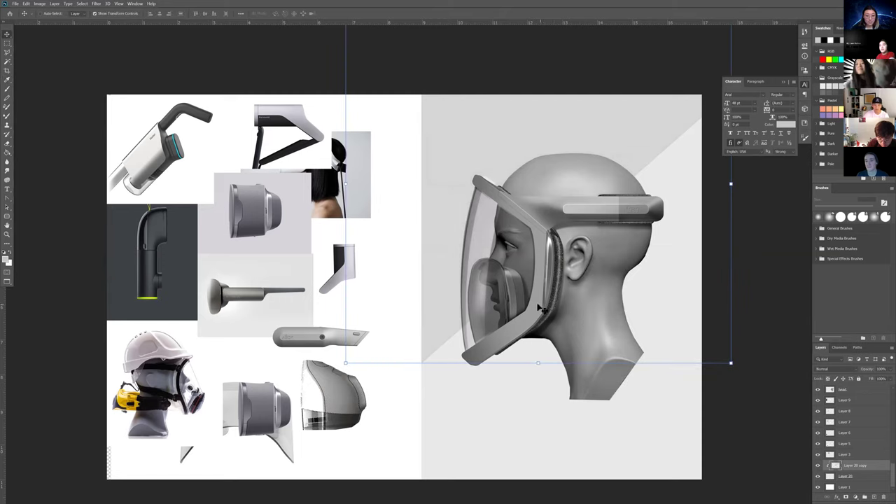
# Inspect the face shield rendering enlarged against its new background in full-screen mode without panels
pyautogui.press('m')
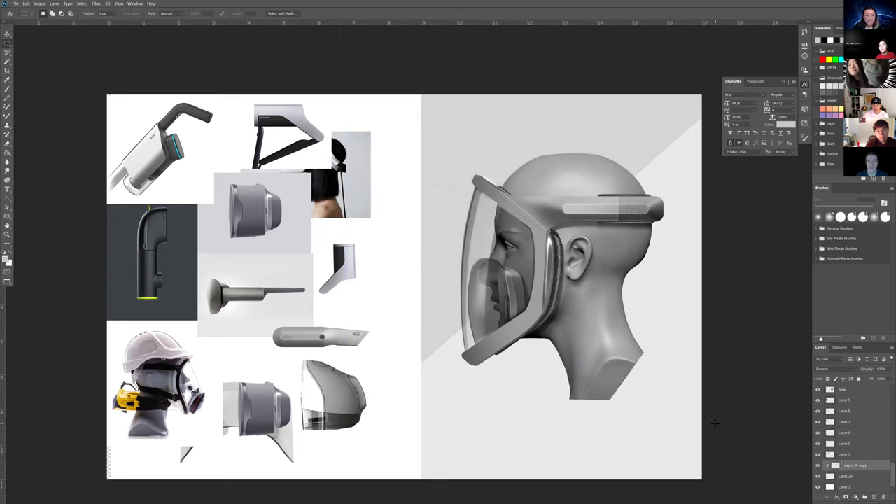
pyautogui.press('z')
pyautogui.click(608, 270)
pyautogui.moveTo(579, 227); pyautogui.dragTo(566, 256)
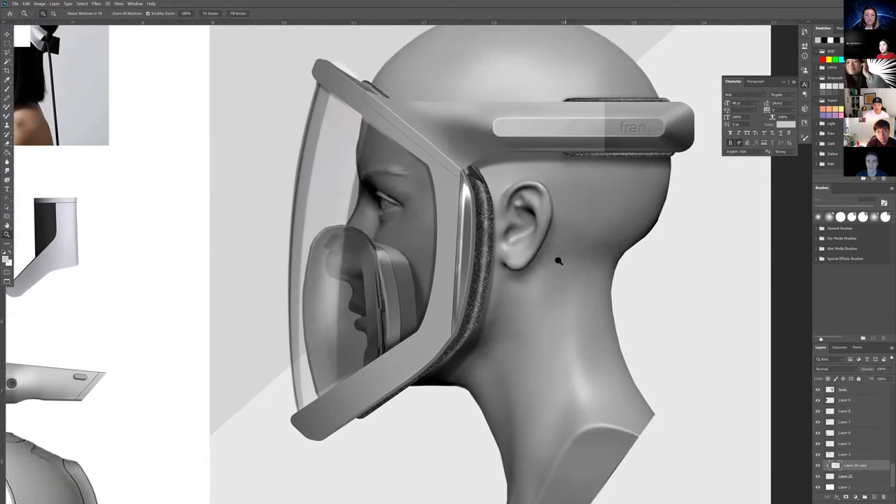
pyautogui.hotkey('ctrl', '0')
pyautogui.press('f')
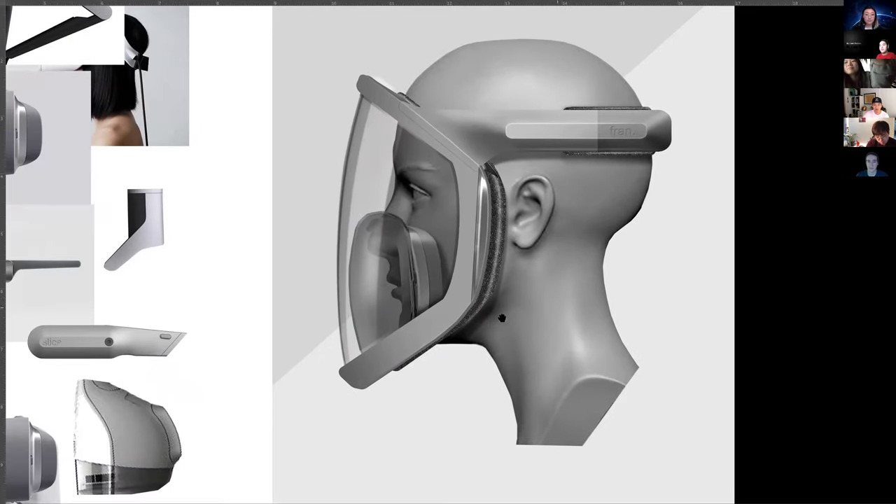